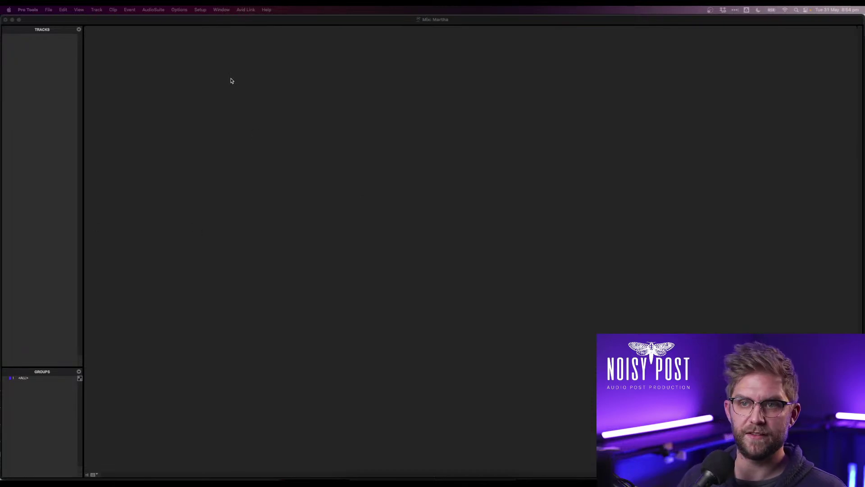
- Begin a session data import and browse to the z PERSONAL folder
click(48, 10)
mouse_move(97, 128)
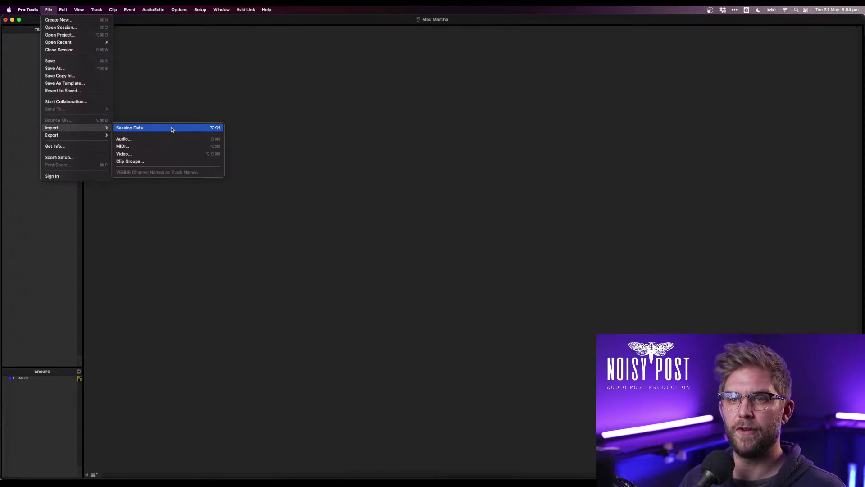
click(172, 129)
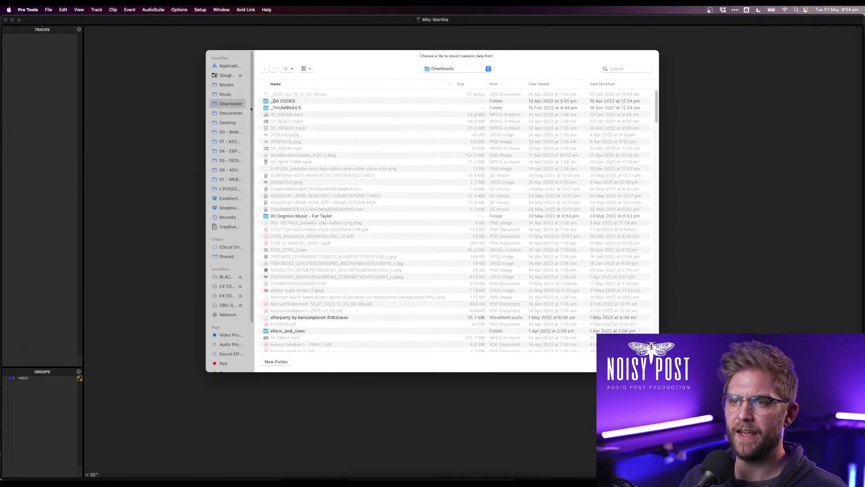
click(230, 113)
click(227, 189)
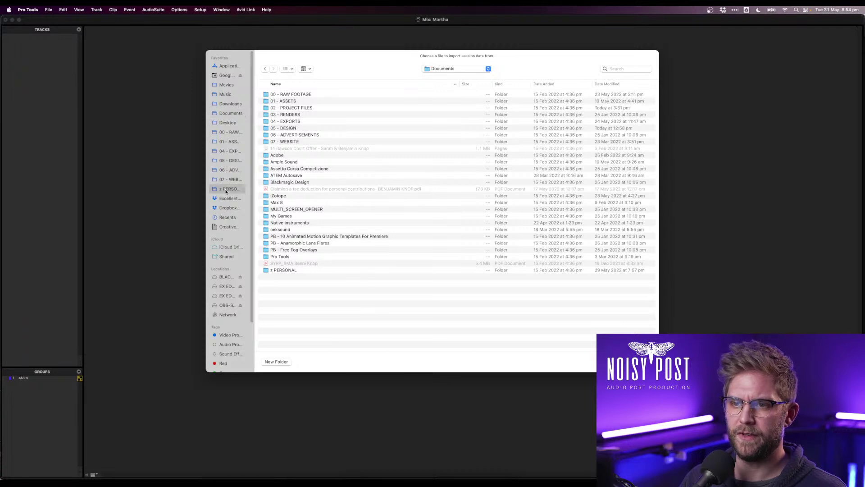
double_click(296, 104)
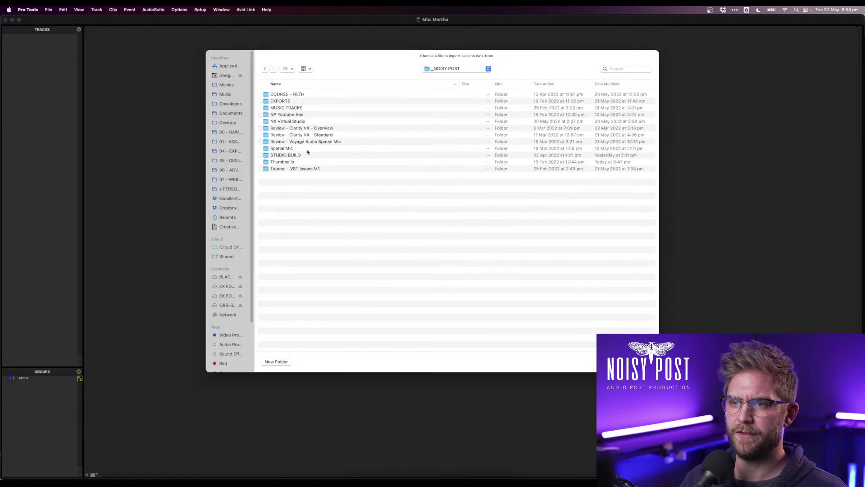
click(319, 86)
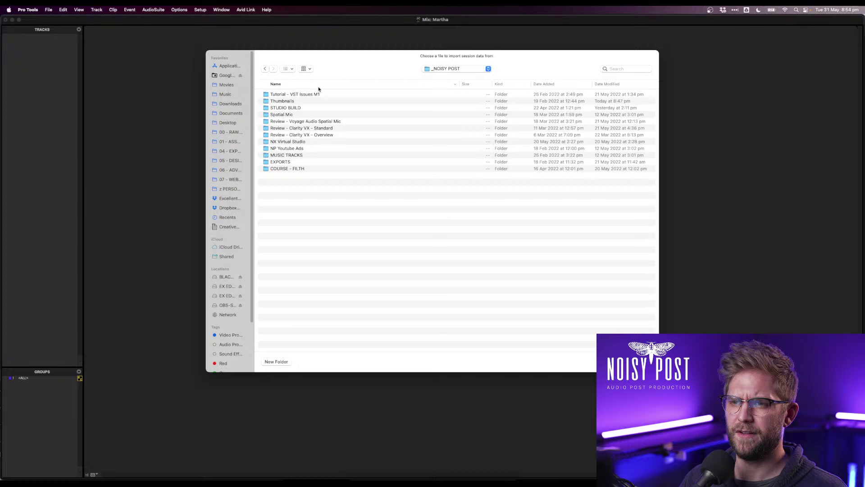
click(230, 189)
- Import all source tracks as new tracks from the EDIT AAF file in the _AUDIO POST PRODUCTION Martha folder
click(294, 86)
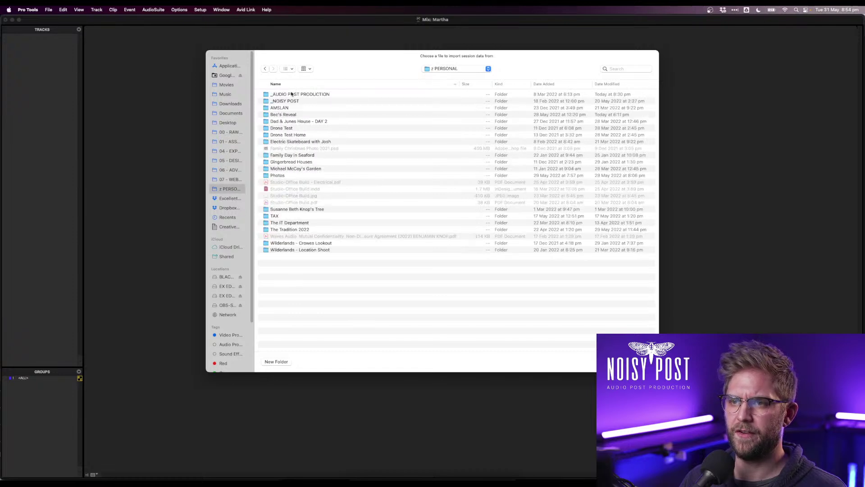
double_click(297, 94)
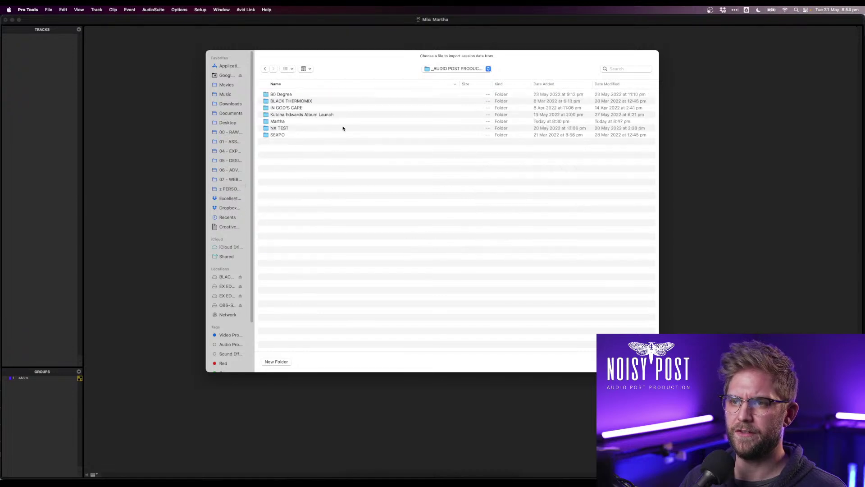
double_click(287, 123)
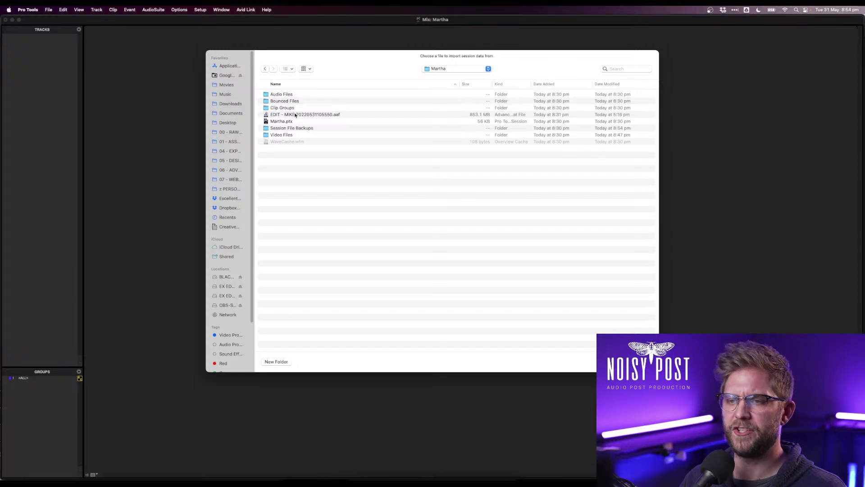
double_click(295, 115)
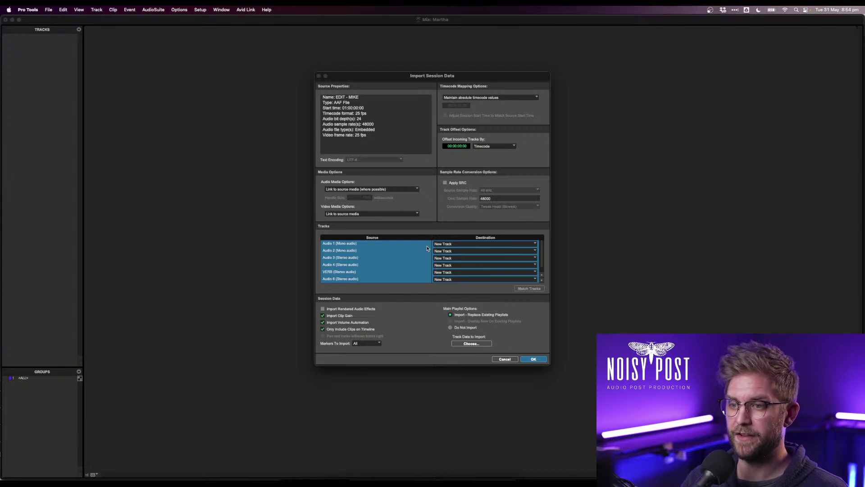
scroll(427, 248, down, 1)
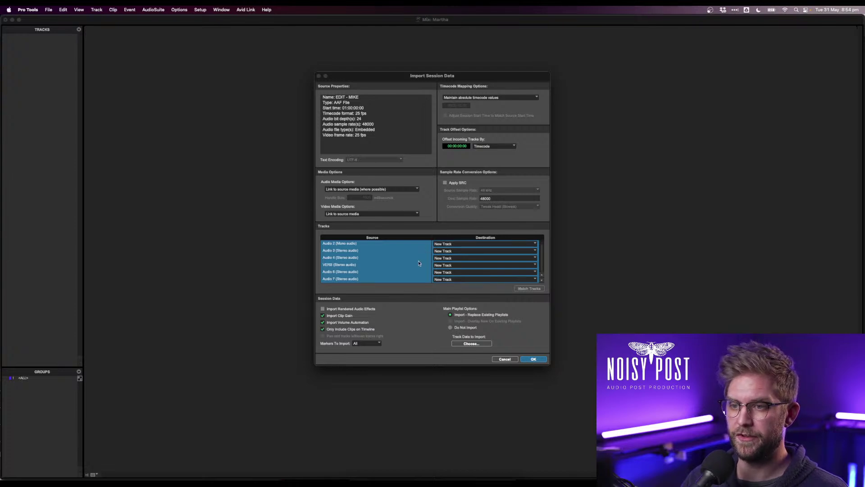
click(533, 359)
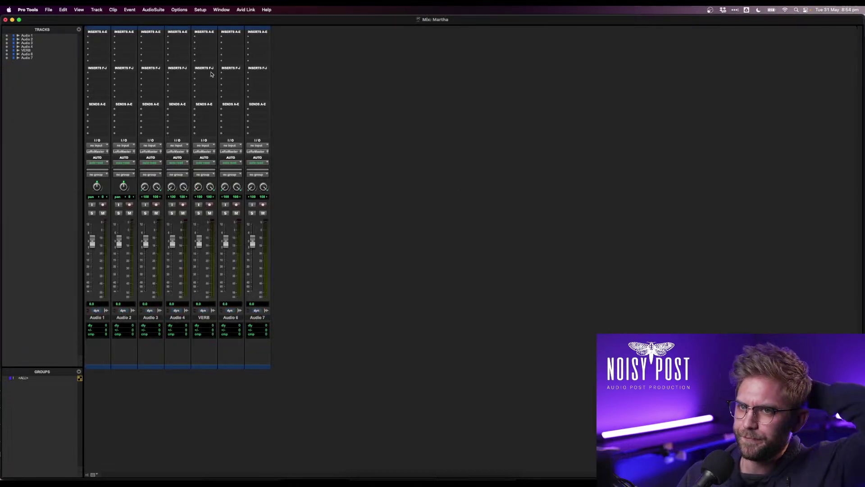
- Choose Martha Rough 10.mov from the Martha project's Video Files folder for video import
click(49, 9)
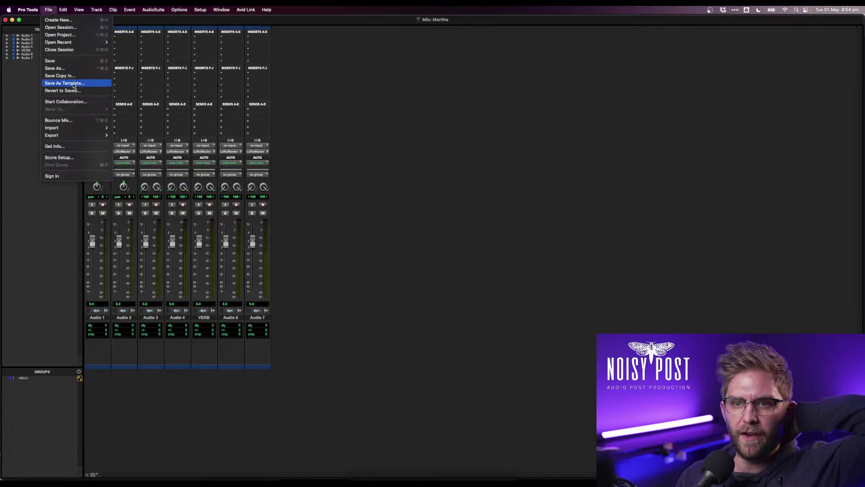
mouse_move(81, 128)
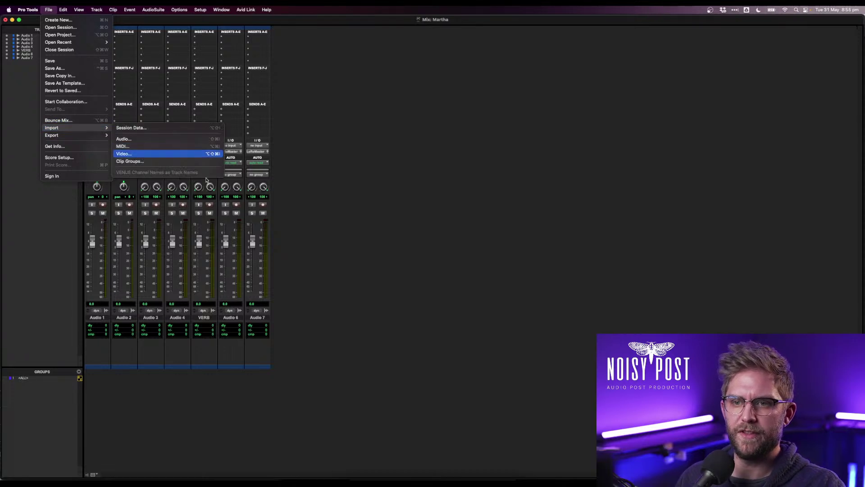
click(143, 157)
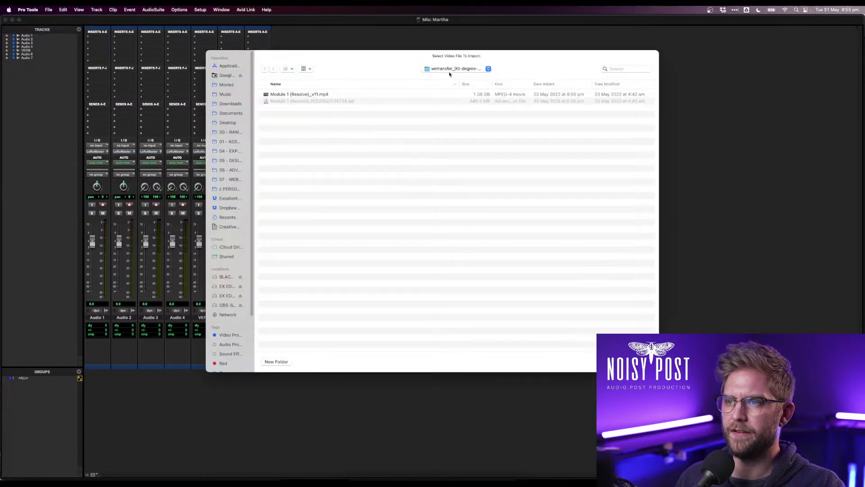
click(241, 186)
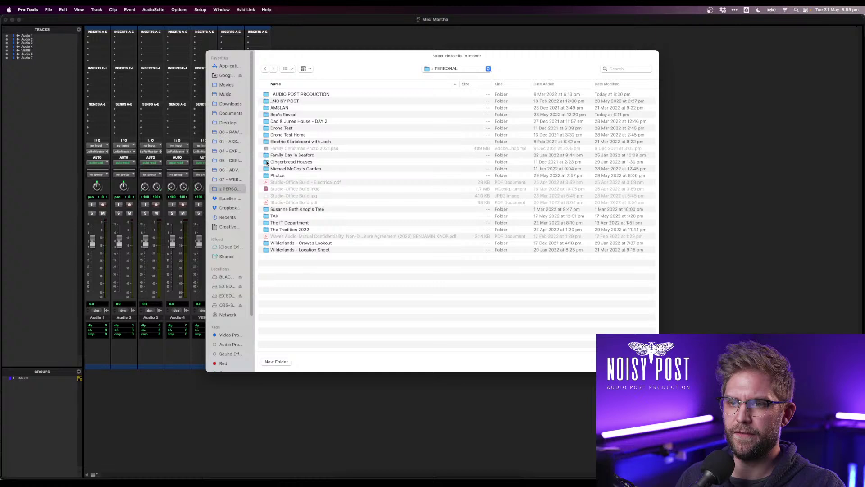
double_click(300, 94)
double_click(289, 123)
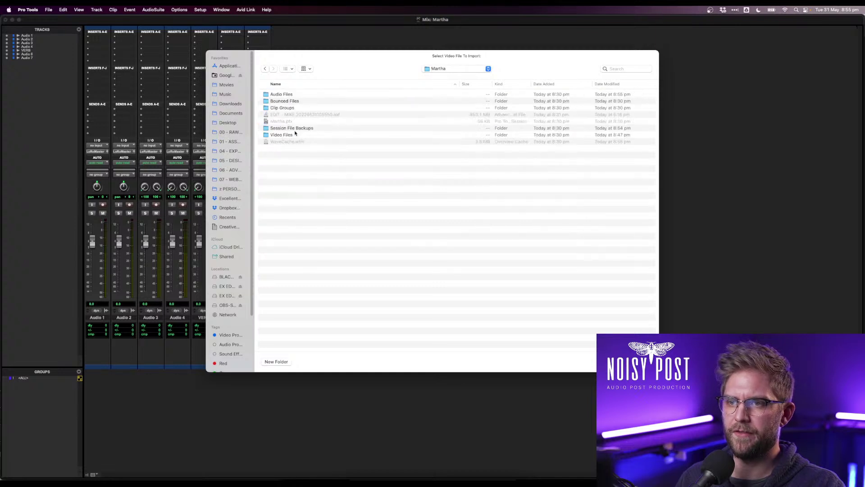
double_click(293, 134)
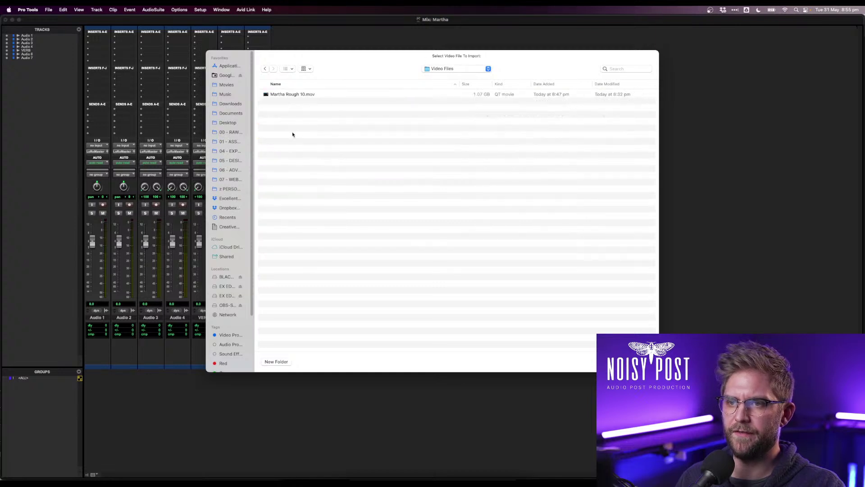
double_click(294, 95)
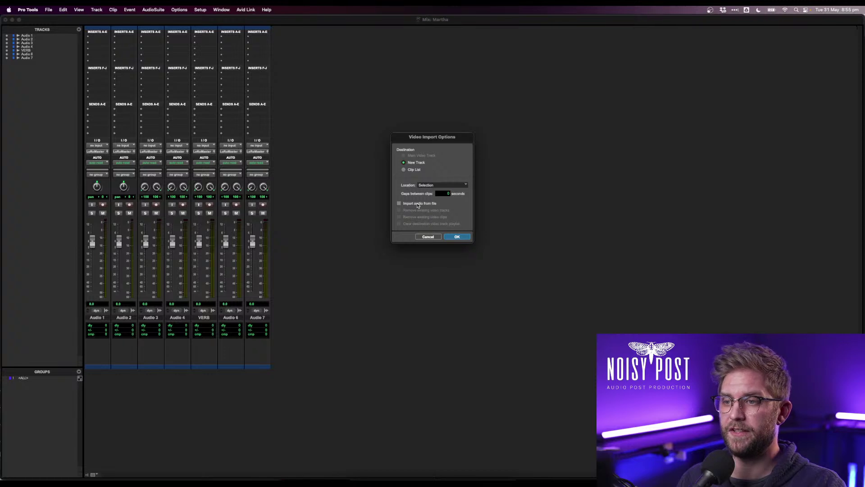
- Import the video to a new track together with its audio, storing the audio in the Audio Files folder
click(417, 204)
click(457, 238)
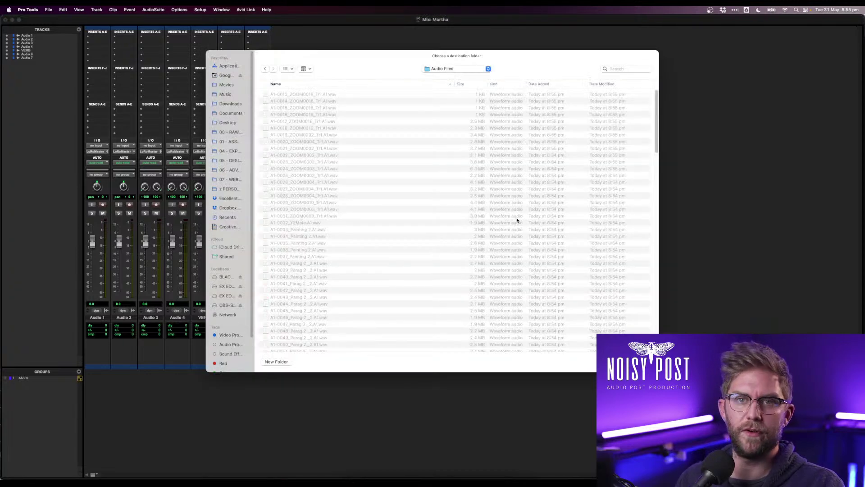
click(639, 361)
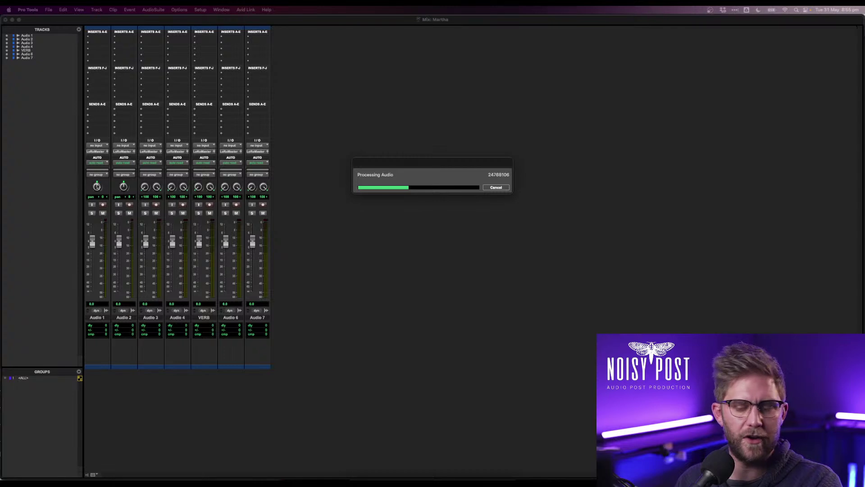
- Switch to Safari and move the browser and YouTube live chat windows off this display
mouse_move(359, 474)
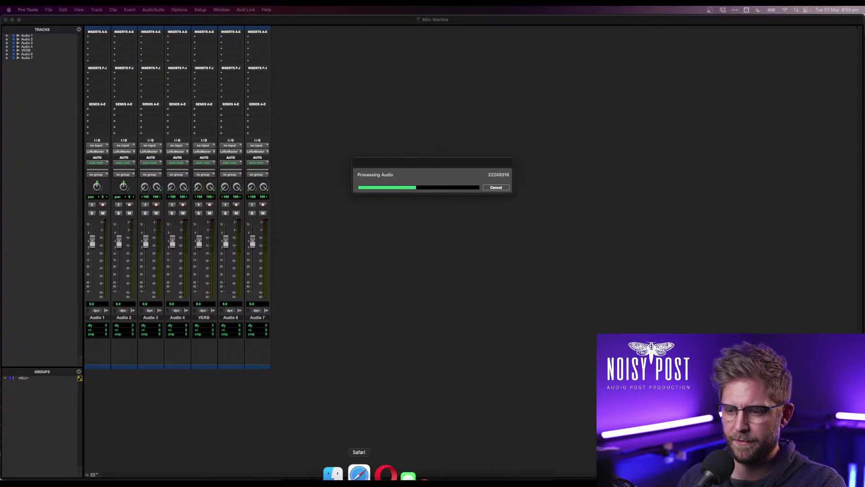
click(359, 474)
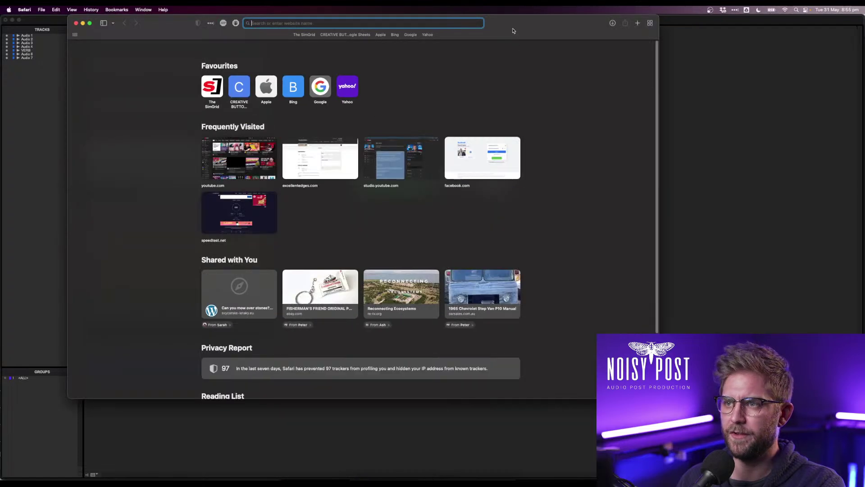
drag(513, 29, 0, 140)
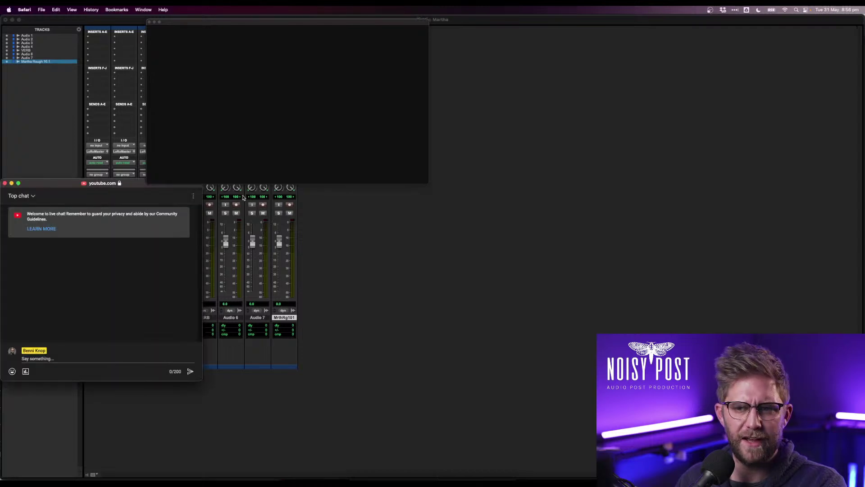
drag(126, 186, 0, 186)
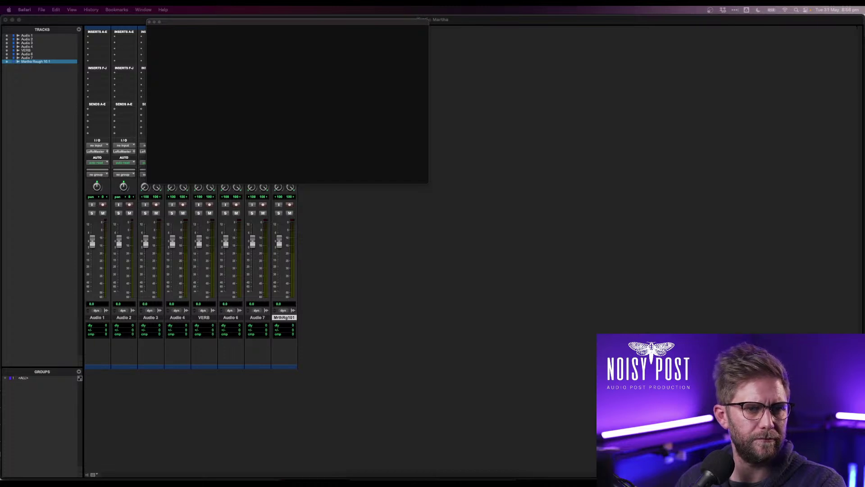
- Return to Pro Tools, move the video window clear of the mixer channels, and show the Edit window
click(562, 274)
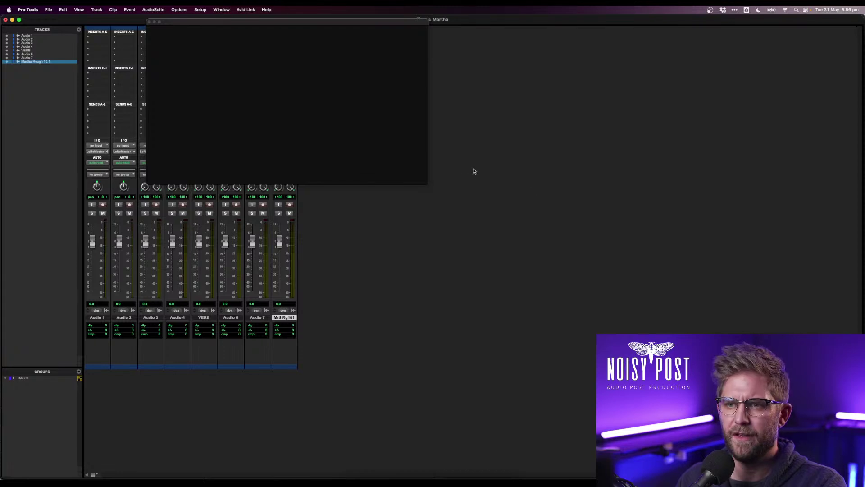
drag(321, 23, 502, 37)
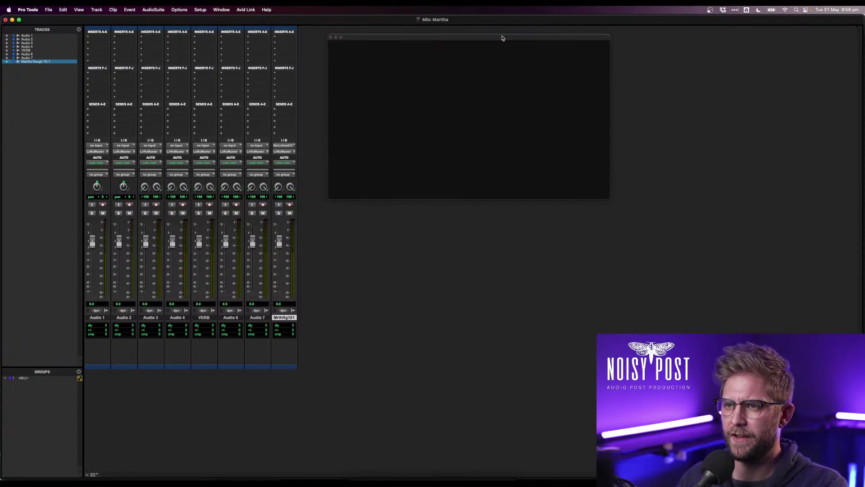
key(super+equal)
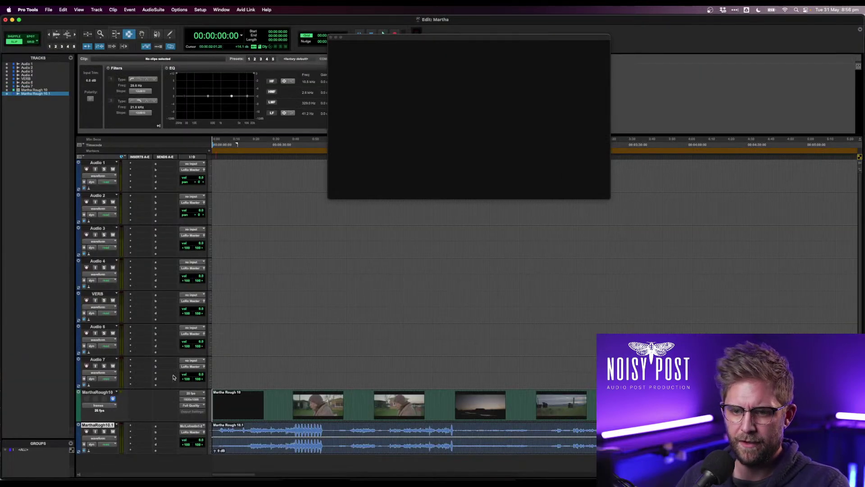
- Move the Martha Rough 10 video track and its audio track above all other tracks, and reduce all track heights
drag(93, 392, 97, 163)
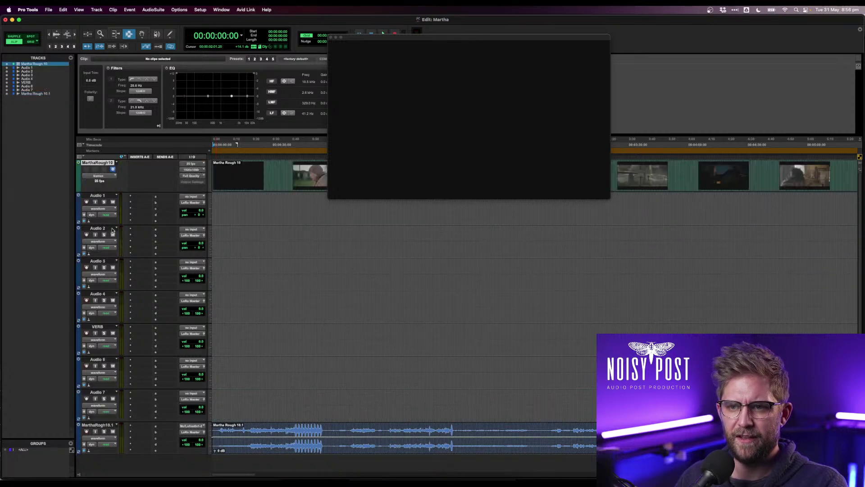
drag(97, 425, 96, 195)
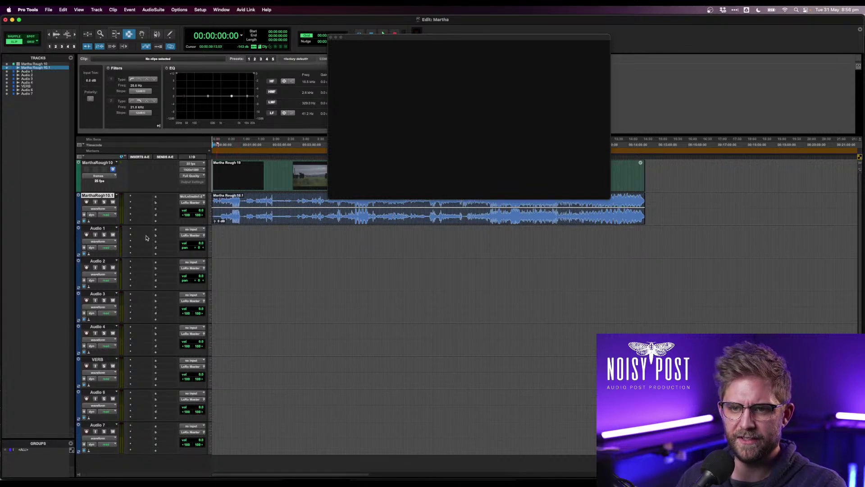
key(ctrl+alt+Down)
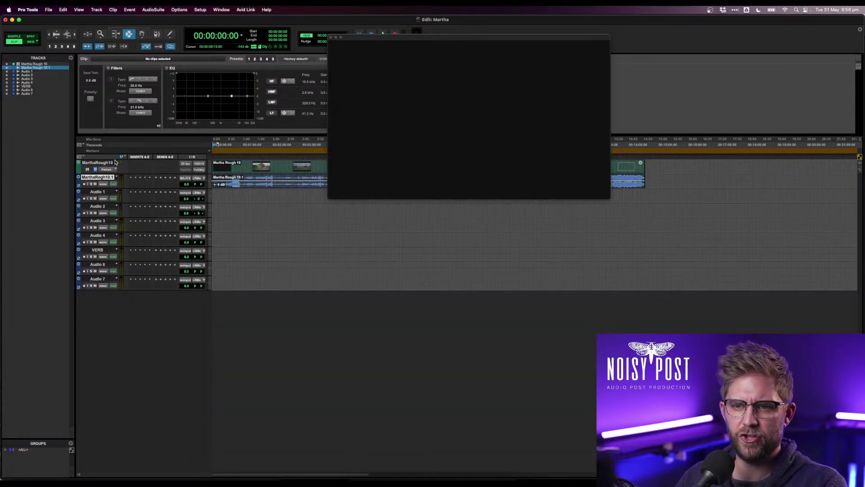
- Set up a new stereo Aux Input named DX Bus in a New Tracks batch placed after the Martha Rough 10 video track
click(100, 162)
click(97, 10)
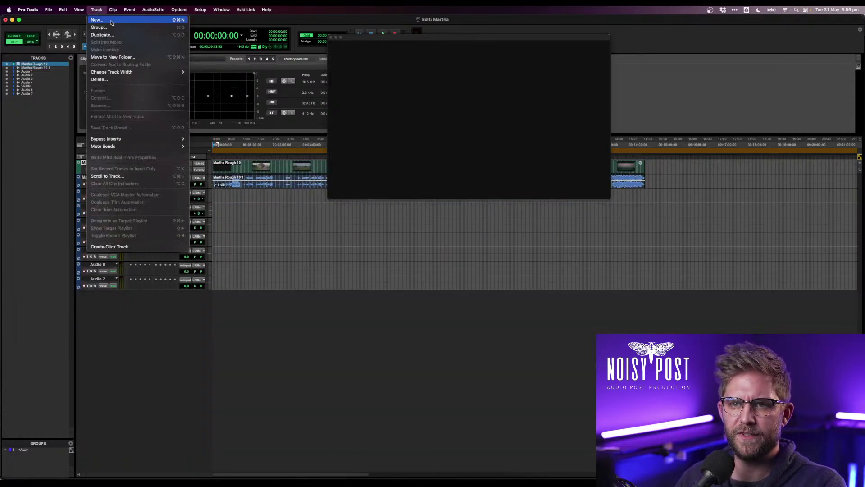
click(111, 23)
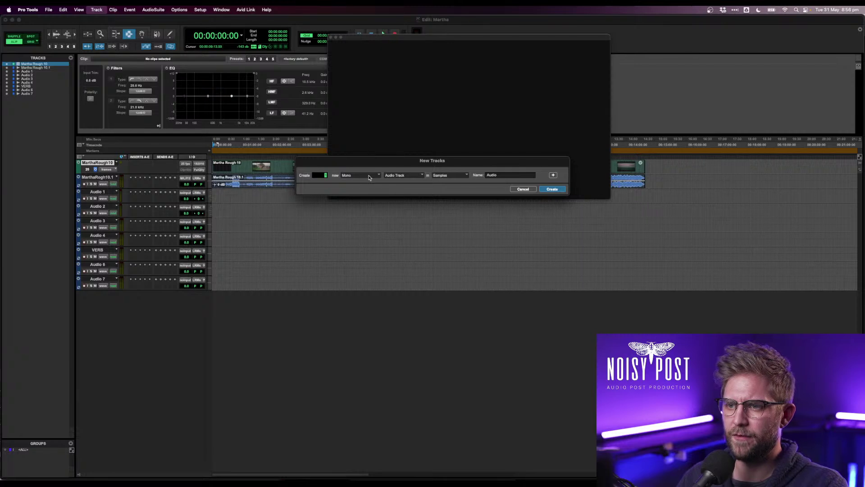
click(369, 176)
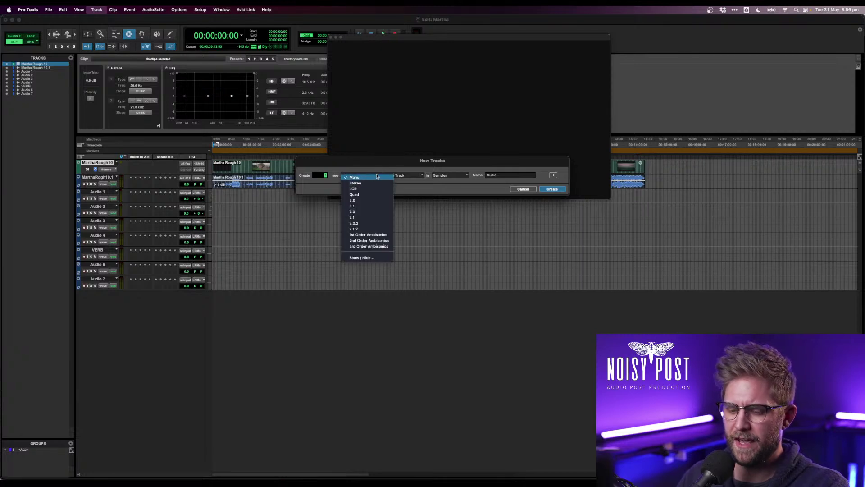
click(367, 168)
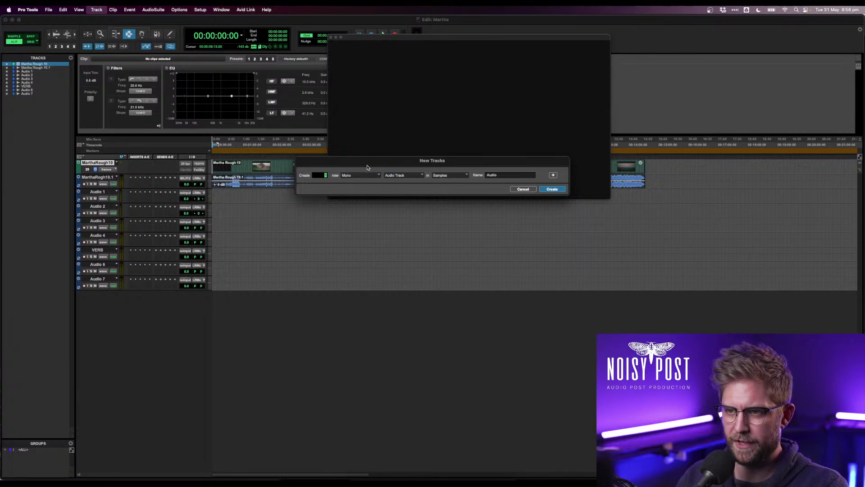
key(super+Right)
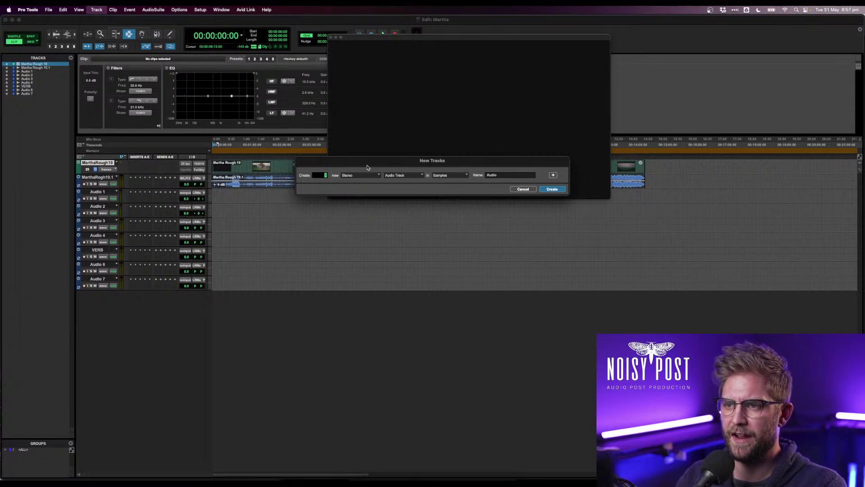
key(super+Down)
key(super+Down)
key(super+Down)
key(super+Up)
key(super+Up)
key(super+Up)
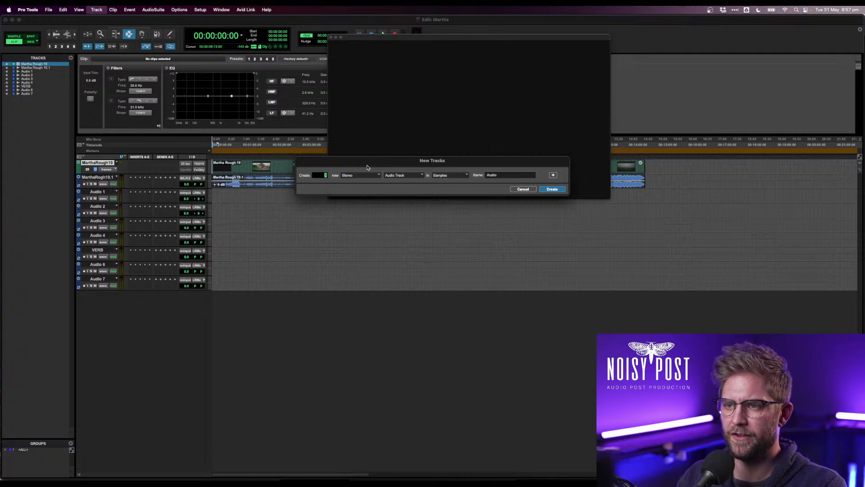
key(super+Down)
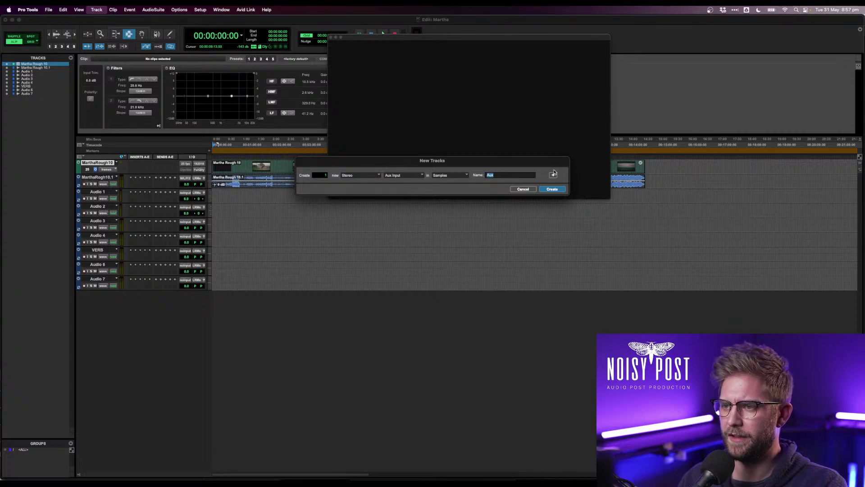
text(DX)
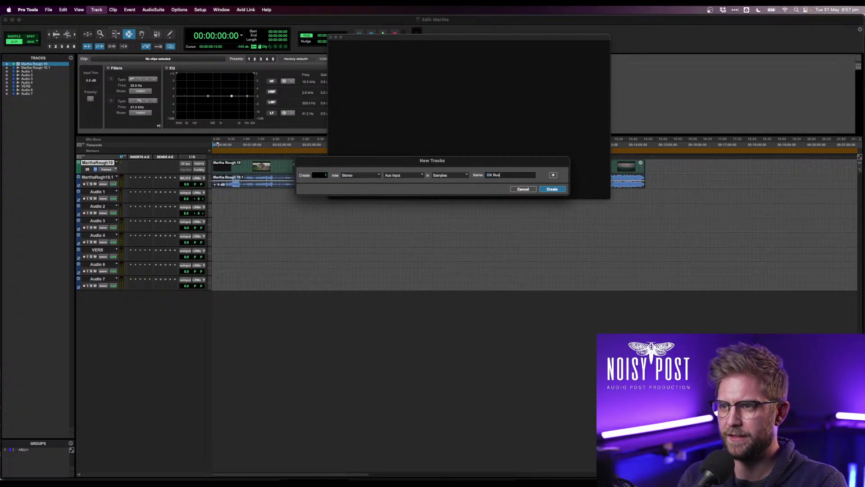
text( Bus)
- Add a second track entry to the batch as a stereo Aux Input named FX Bus
click(554, 175)
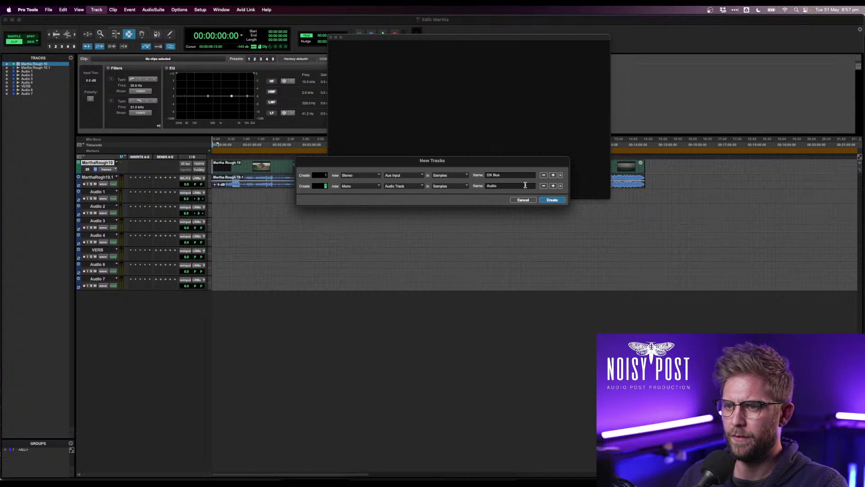
key(super+Right)
key(super+Down)
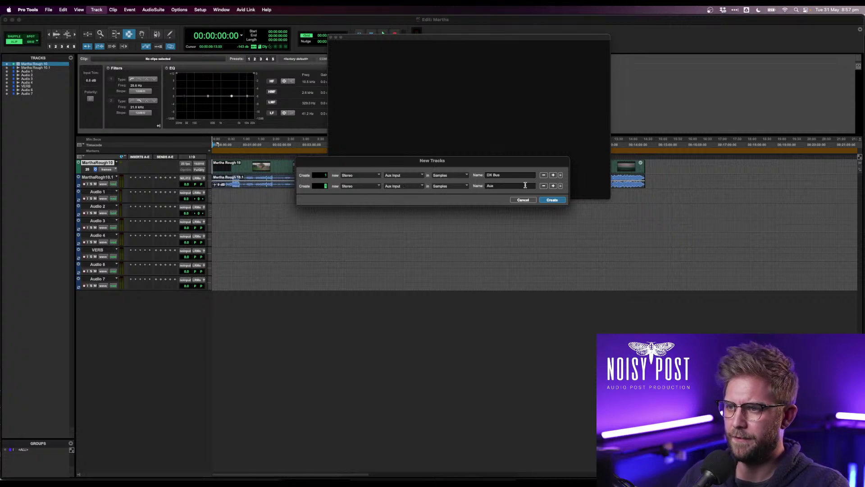
key(Tab)
text(FX B)
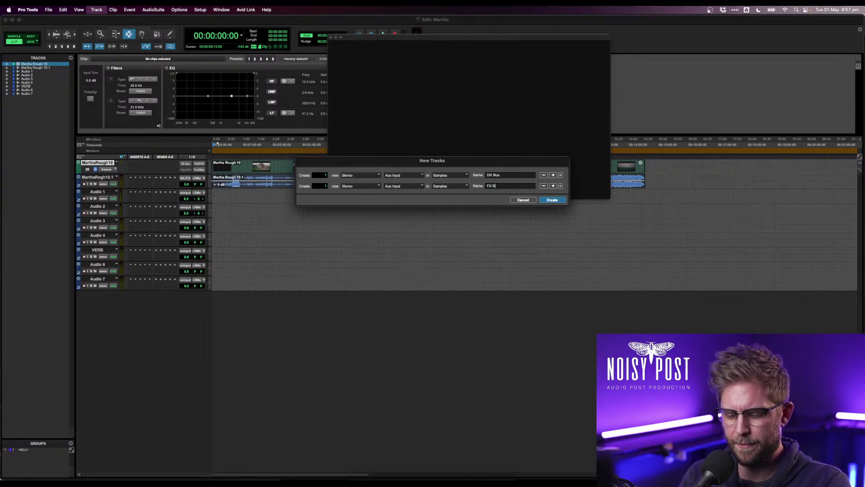
text(us)
- Add a third entry to the batch for a stereo track named MX Bus
key(super+shift+Down)
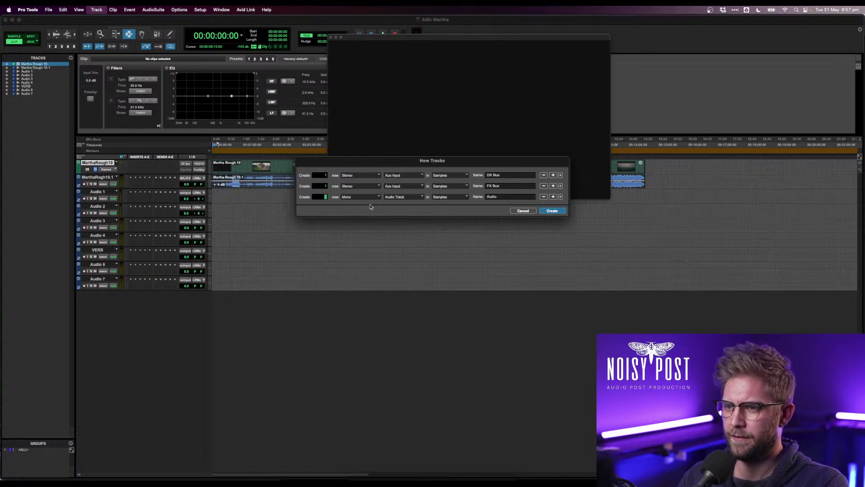
click(367, 199)
click(367, 202)
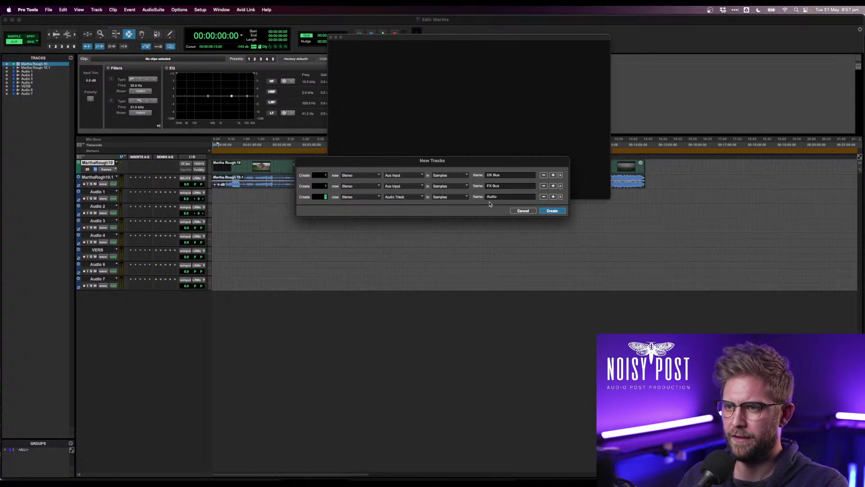
key(Tab)
text(MX)
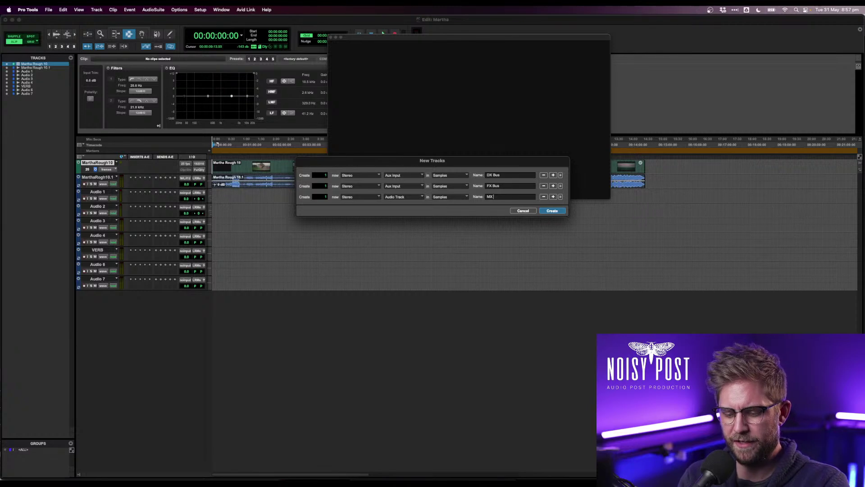
text( Bus)
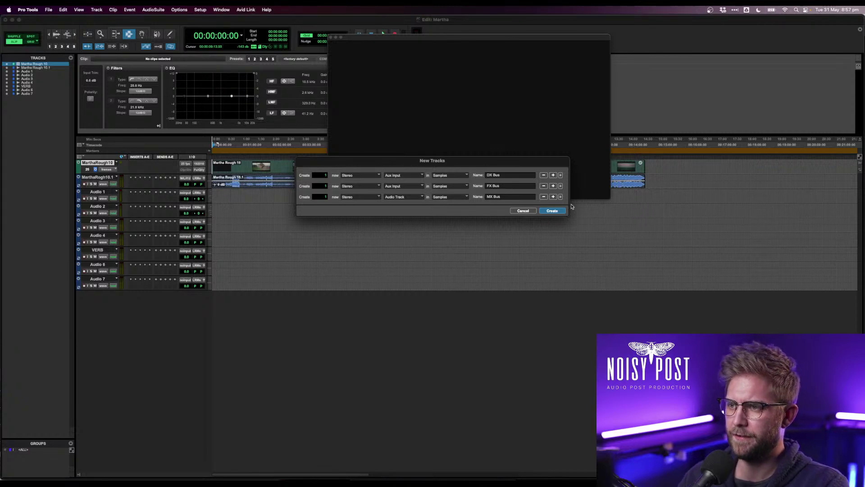
- Add a fourth entry as a stereo Master Fader and make the third entry an Aux Input named MX Bus
click(552, 197)
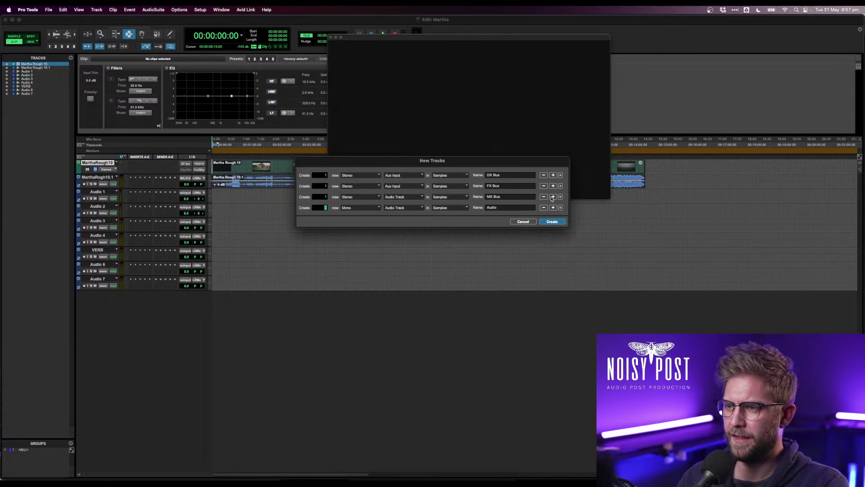
click(354, 210)
click(353, 217)
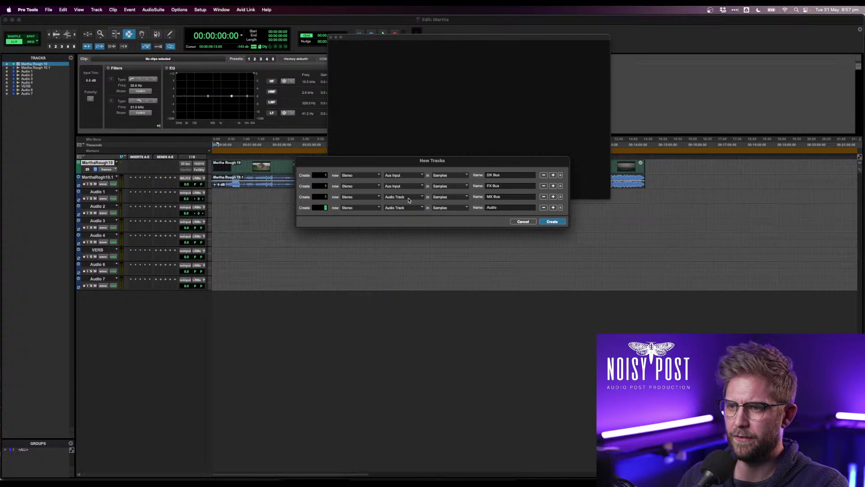
click(408, 200)
click(403, 203)
click(406, 208)
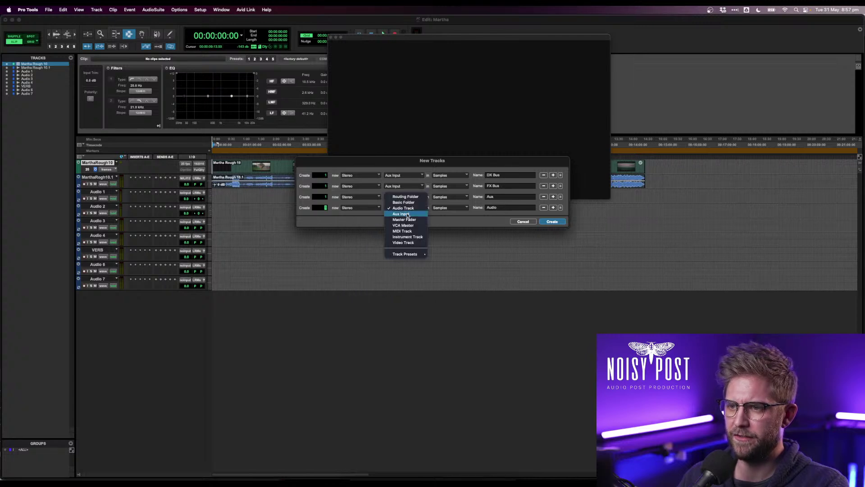
click(404, 219)
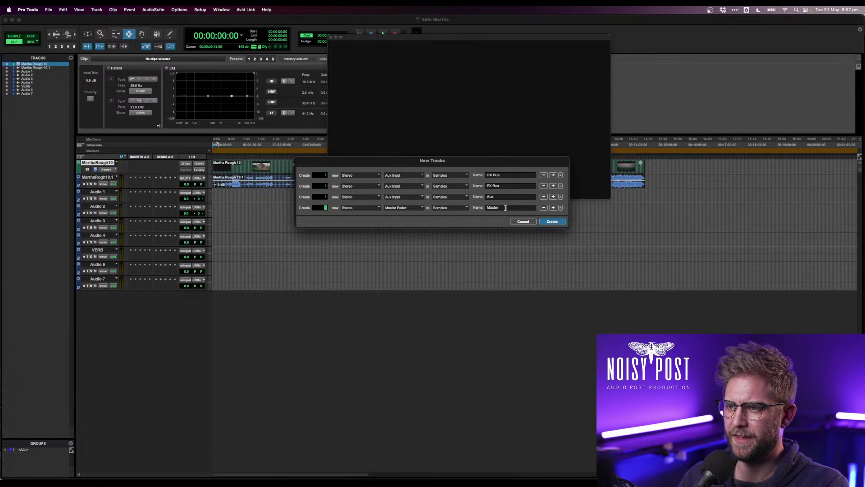
double_click(490, 197)
text(MX)
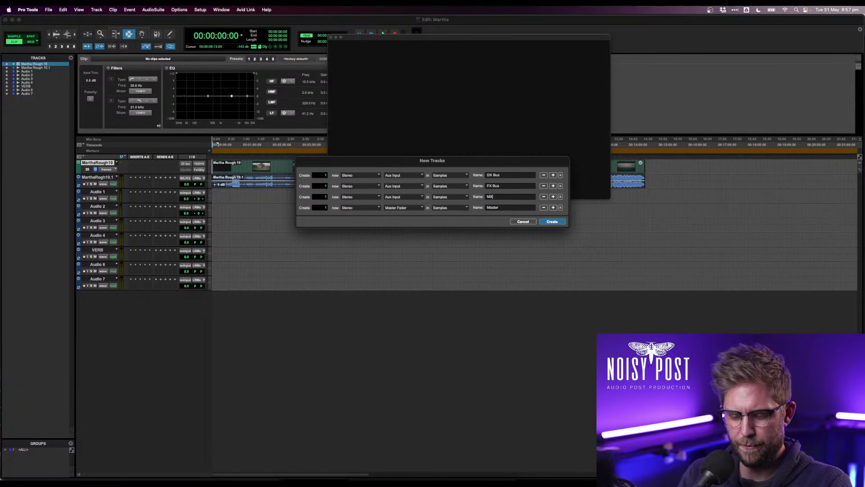
text( Bus)
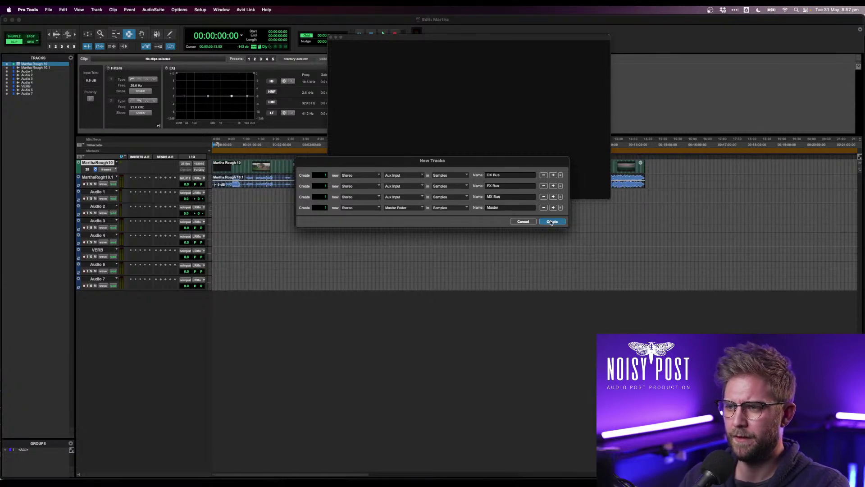
- Create the four new tracks and move them below all the existing tracks
click(551, 222)
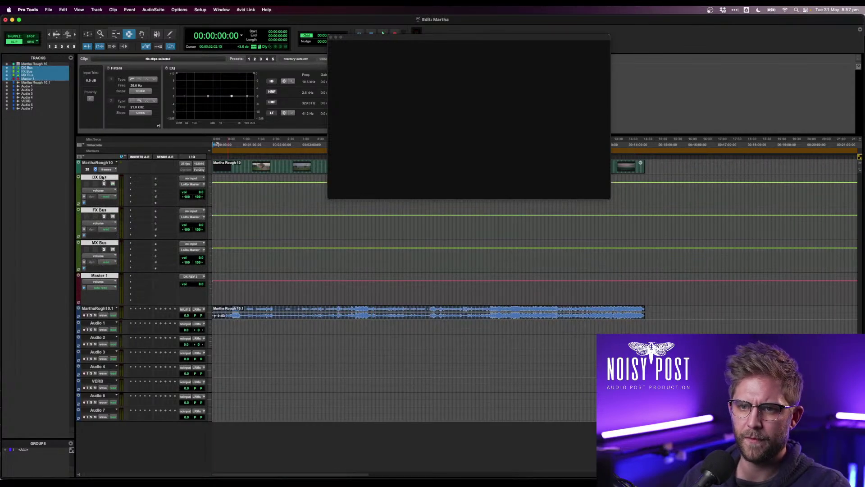
drag(102, 178, 89, 432)
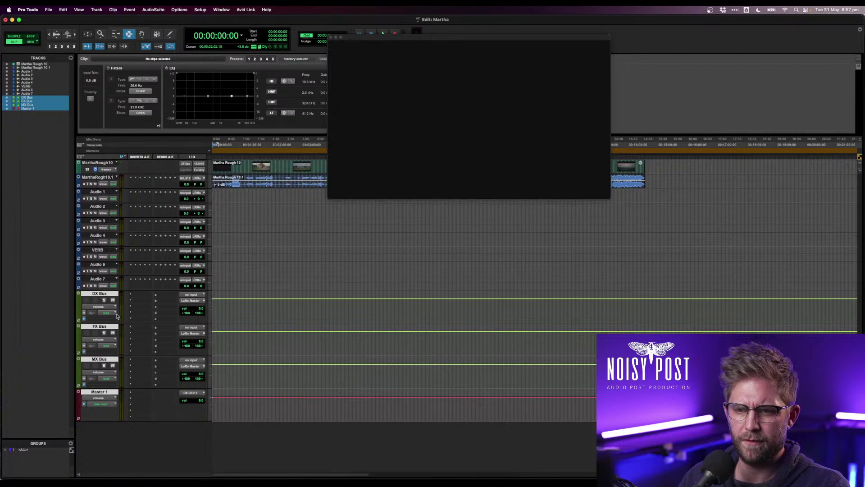
- Select the DX, FX and MX Bus tracks and check the output routing options of DX Bus
click(101, 293)
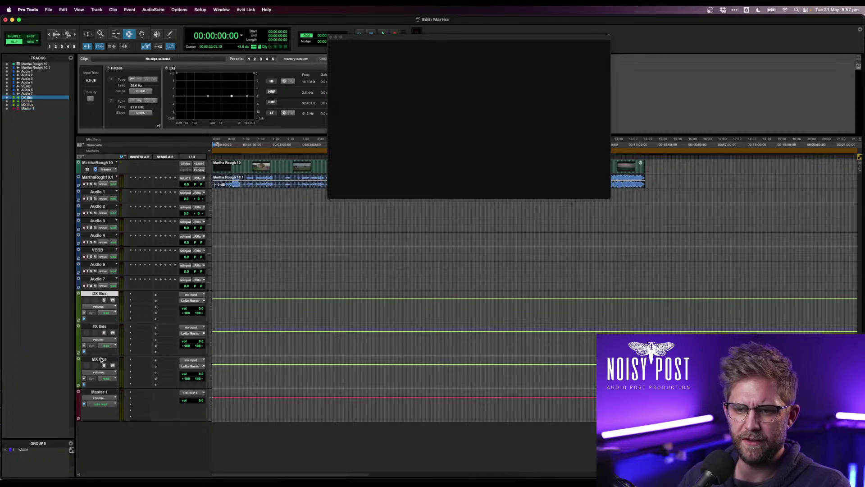
shift+click(100, 359)
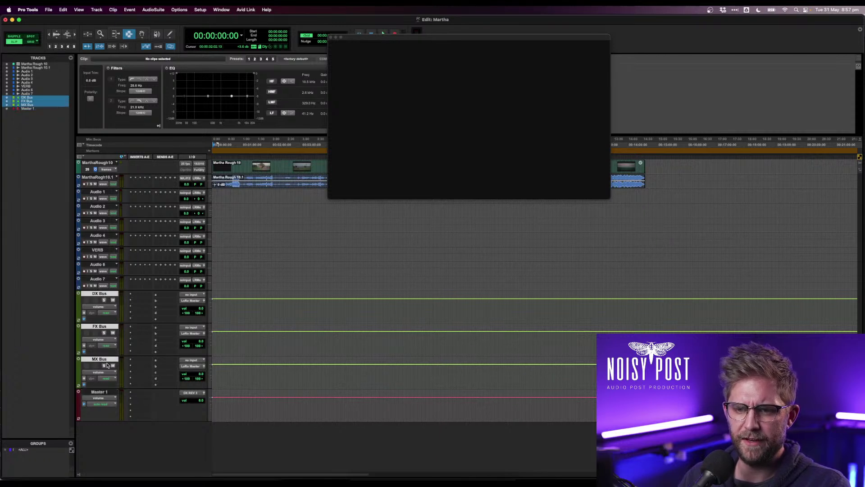
click(190, 300)
mouse_move(202, 306)
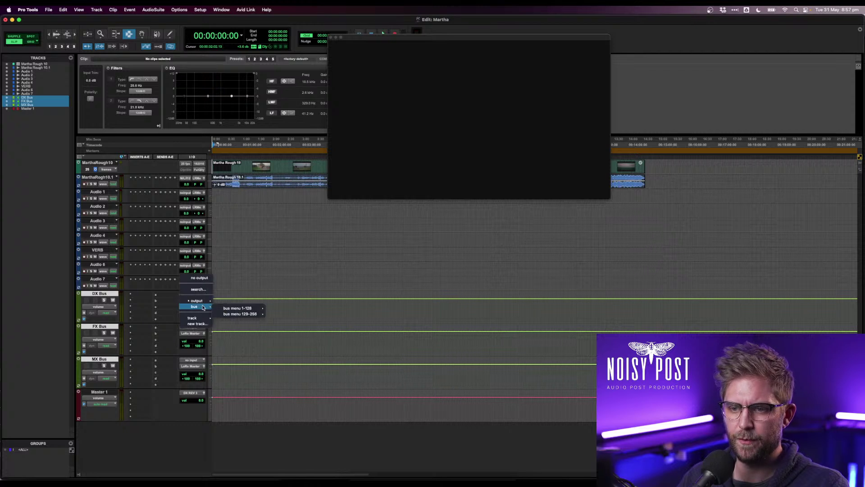
click(238, 305)
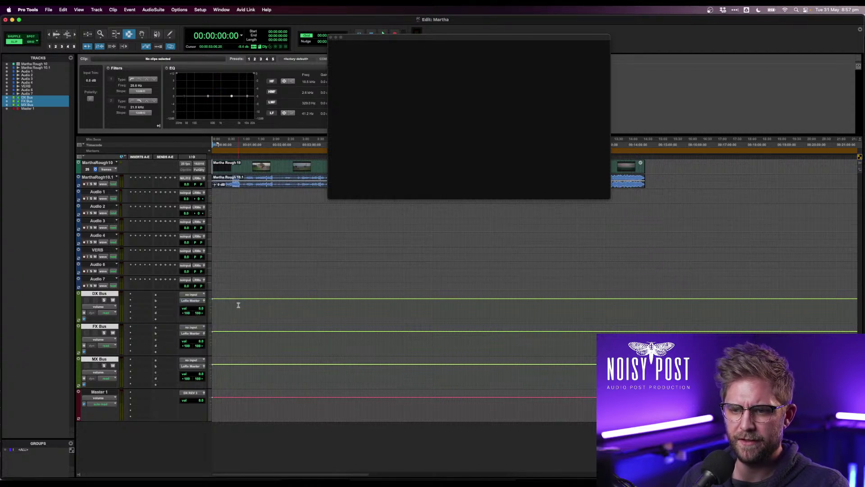
- Route the output of the Master 1 track to LoRo Master
click(191, 393)
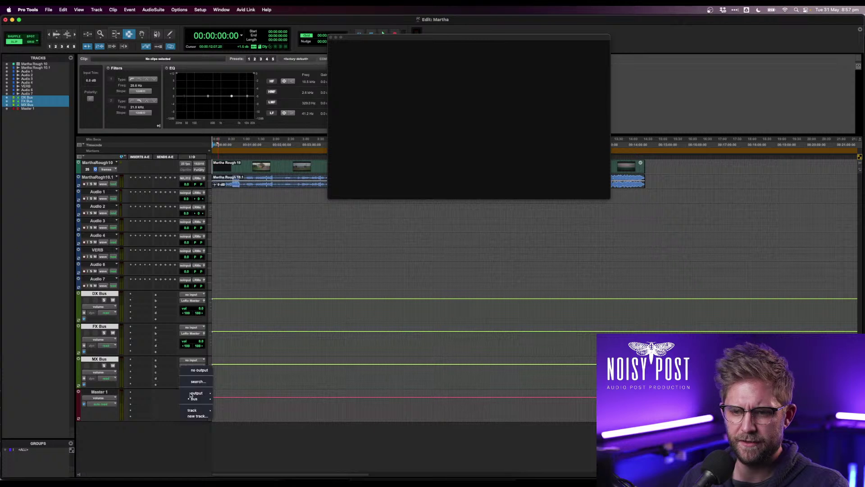
mouse_move(195, 395)
click(255, 395)
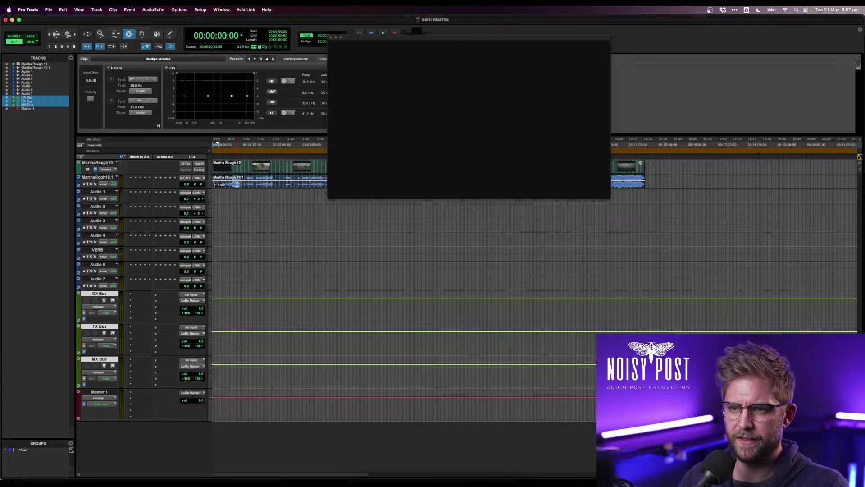
- Play the Martha Rough 10 video and its audio from 00:00:50:12 to check picture and signal, and stop playback
click(236, 184)
key(space)
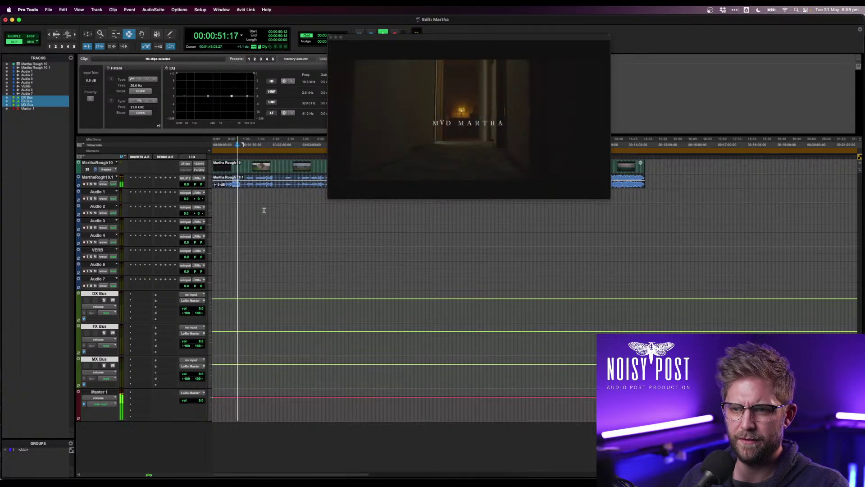
key(space)
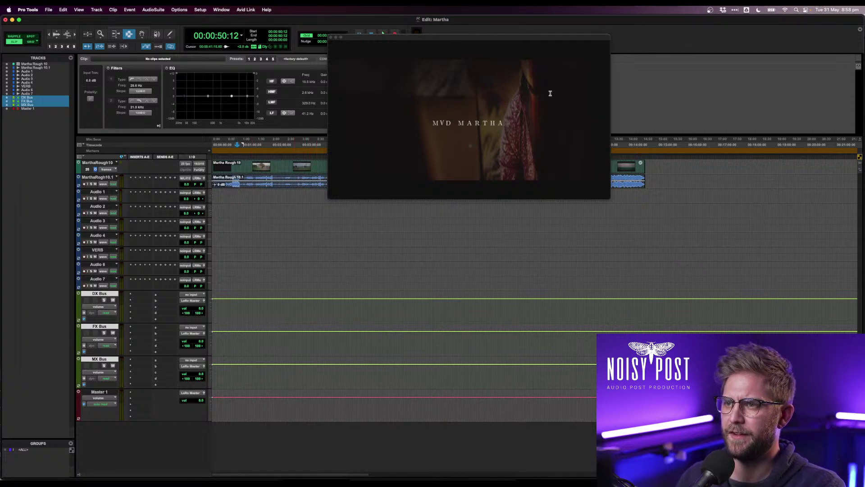
- Shrink the video window and position it clear of the tracks in the timeline
drag(517, 38, 629, 23)
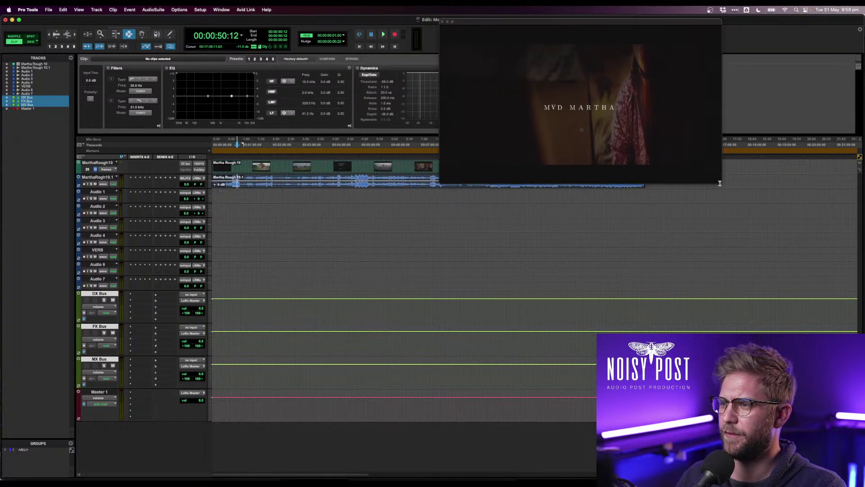
drag(720, 185, 645, 141)
drag(552, 21, 571, 21)
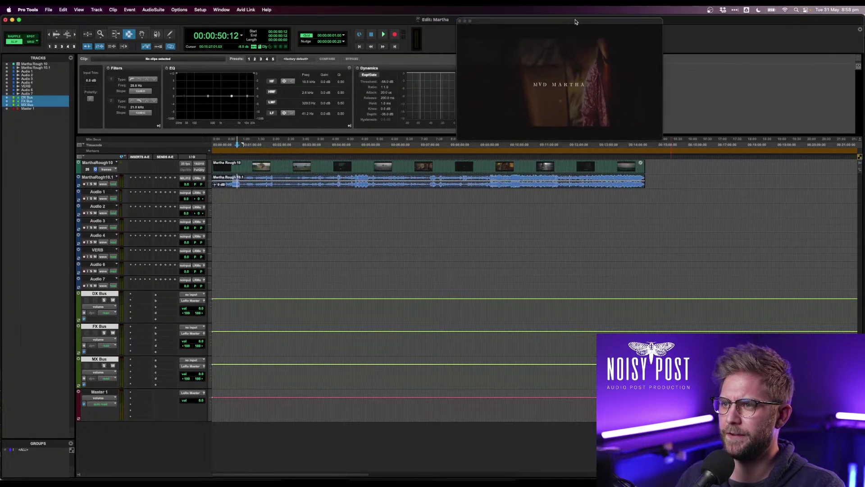
- Play the session briefly from 00:02:11:01 and stop playback
click(276, 228)
key(space)
key(space)
- Spot the Martha Rough 10 video clip and its Martha Rough 10.1 audio clip to start at 01:00:00:00
key(super+bracketleft)
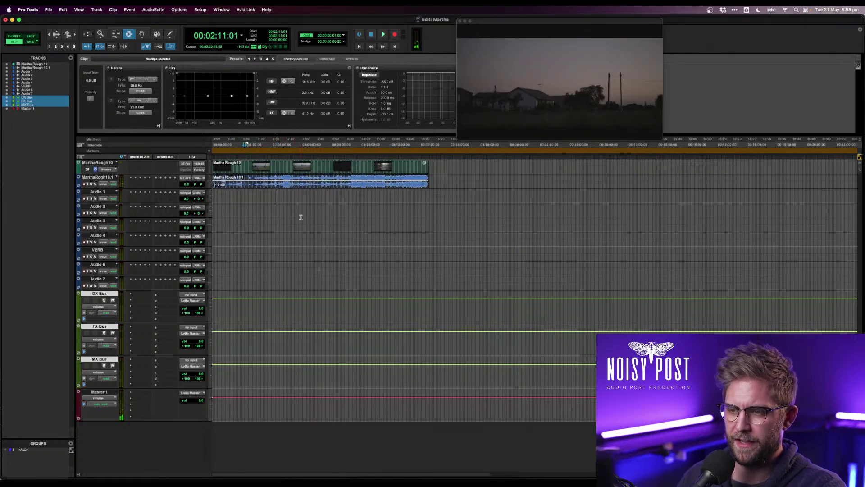
key(super+bracketleft)
key(super+bracketleft)
double_click(251, 168)
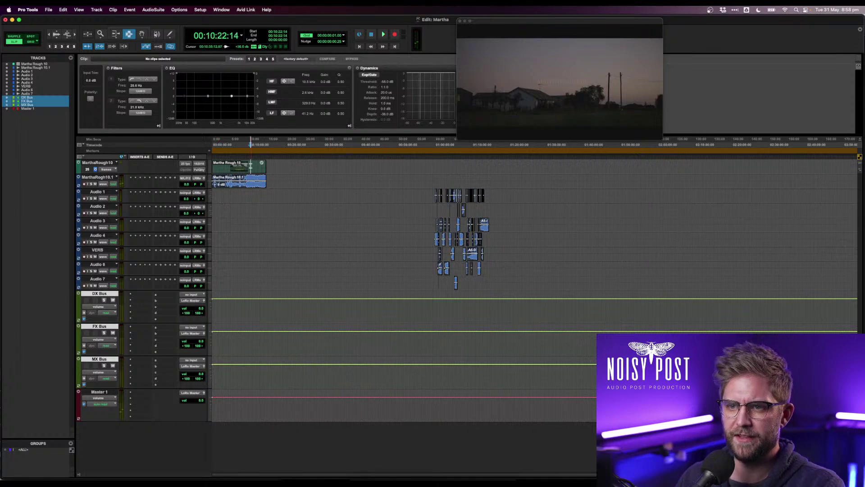
shift+click(245, 178)
key(F8)
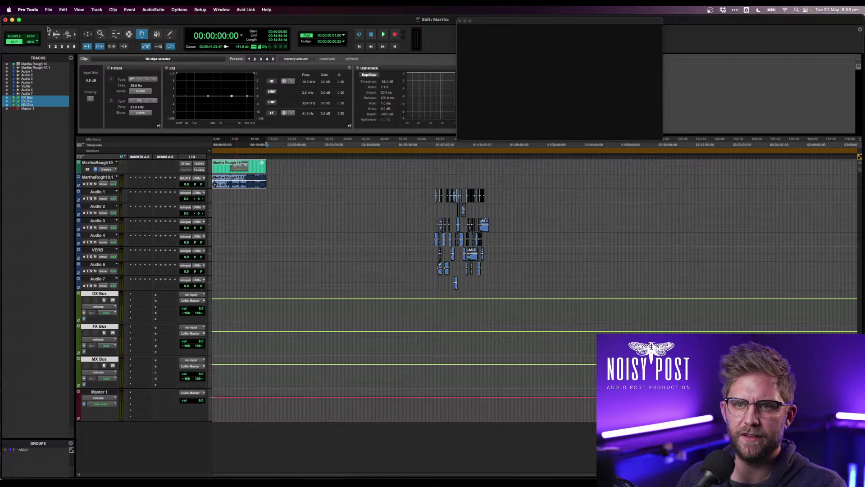
click(30, 40)
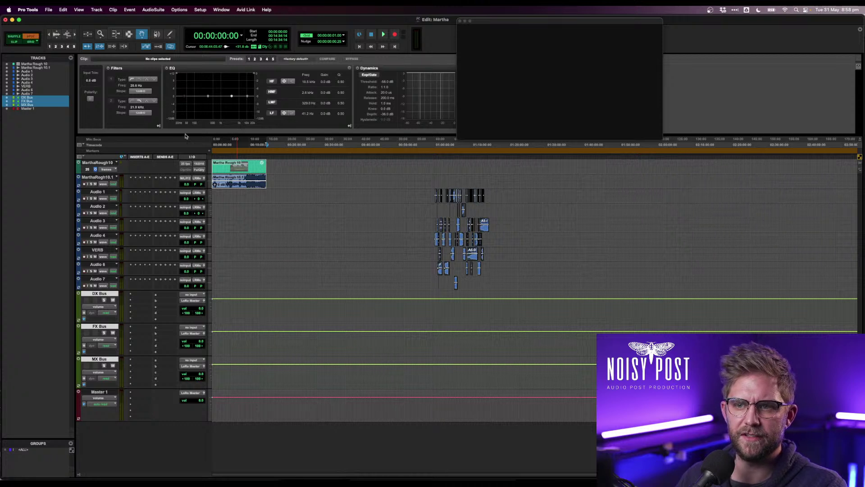
click(234, 168)
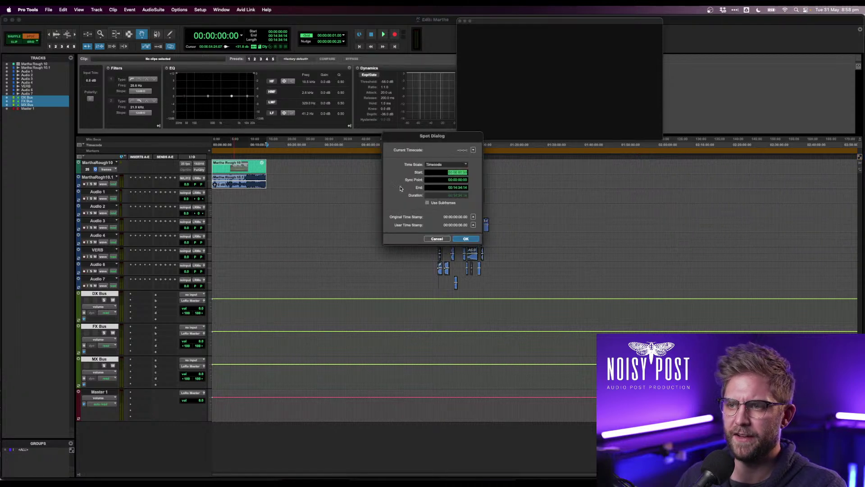
text(1)
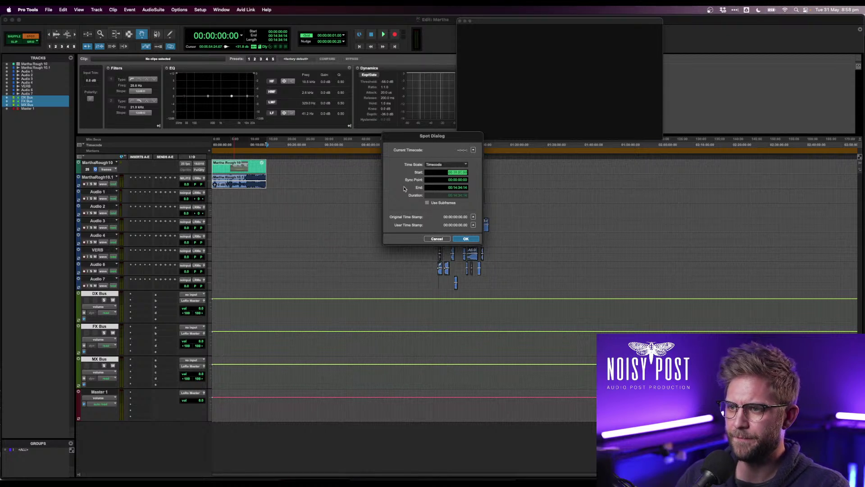
text(000000)
key(Return)
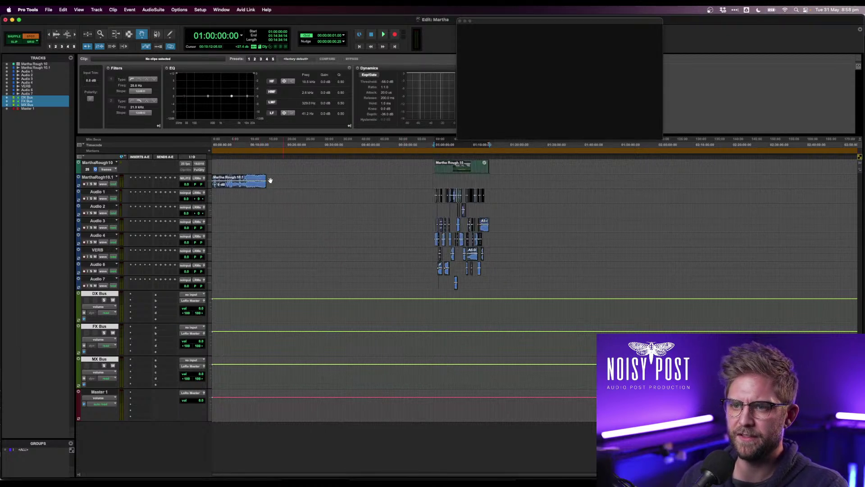
click(254, 179)
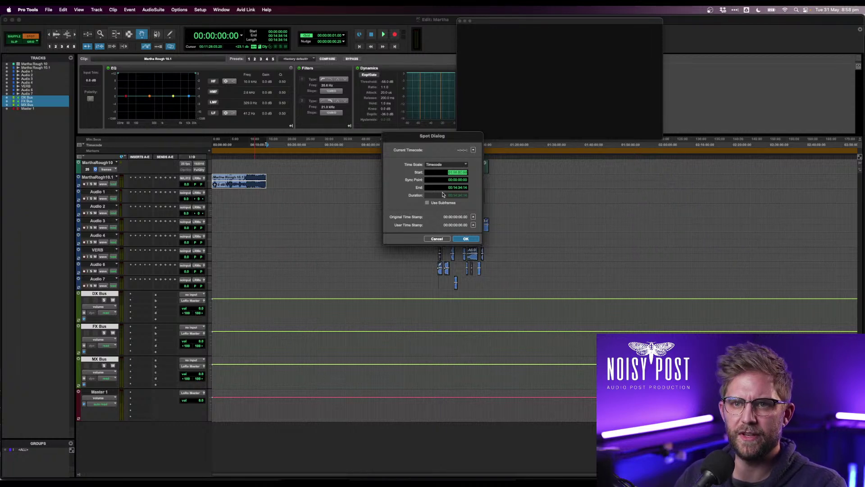
key(Return)
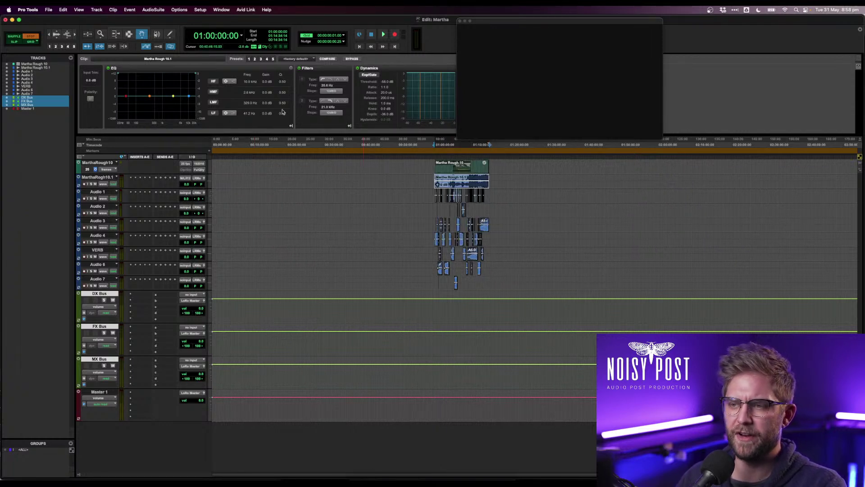
- Examine how the reference video and its audio line up with the clips on Audio 1 to Audio 7, in detail and overall
key(F7)
click(447, 169)
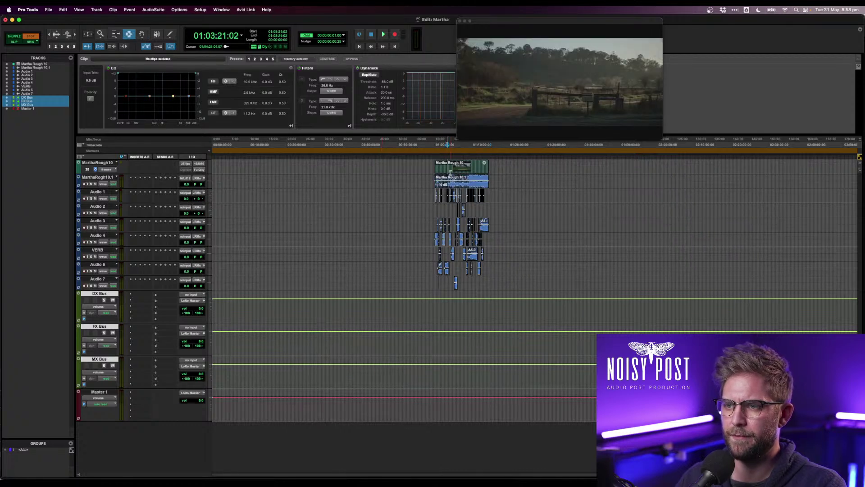
click(440, 169)
key(super+bracketright)
key(super+bracketright)
key(super+bracketright)
key(super+bracketright)
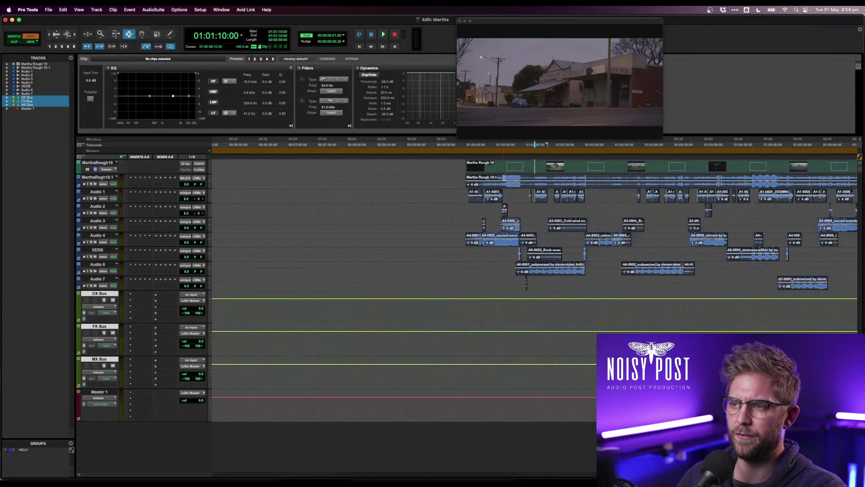
key(super+bracketright)
key(super+bracketright)
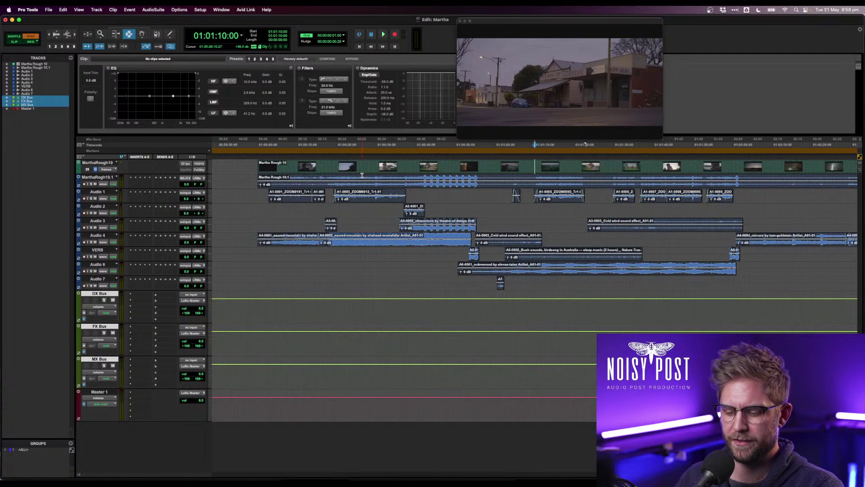
key(super+bracketleft)
key(super+bracketleft)
key(super+bracketleft)
key(super+bracketleft)
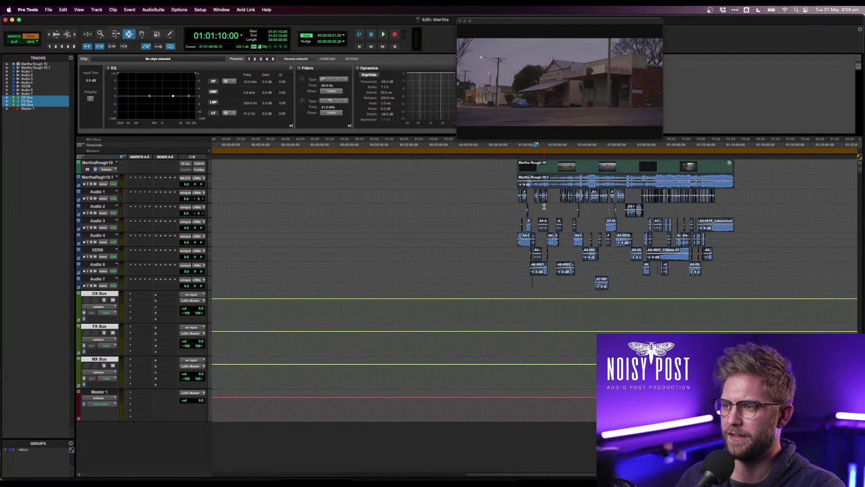
scroll(545, 206, right, 3)
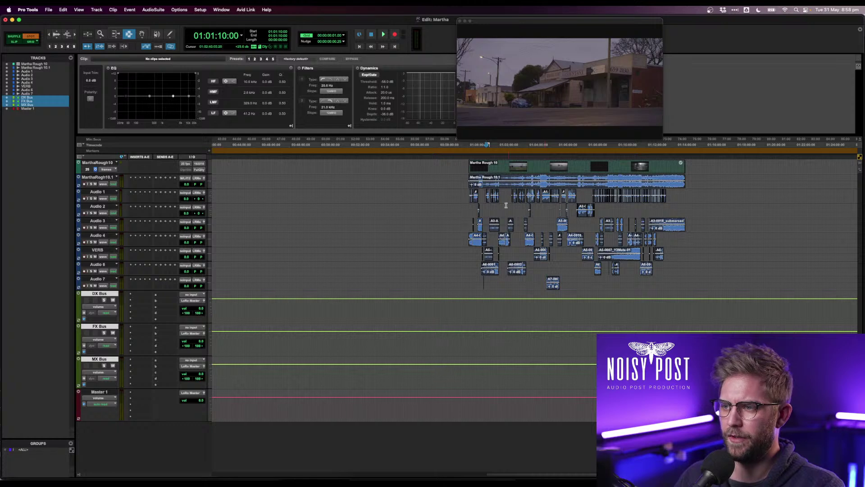
drag(464, 194, 466, 278)
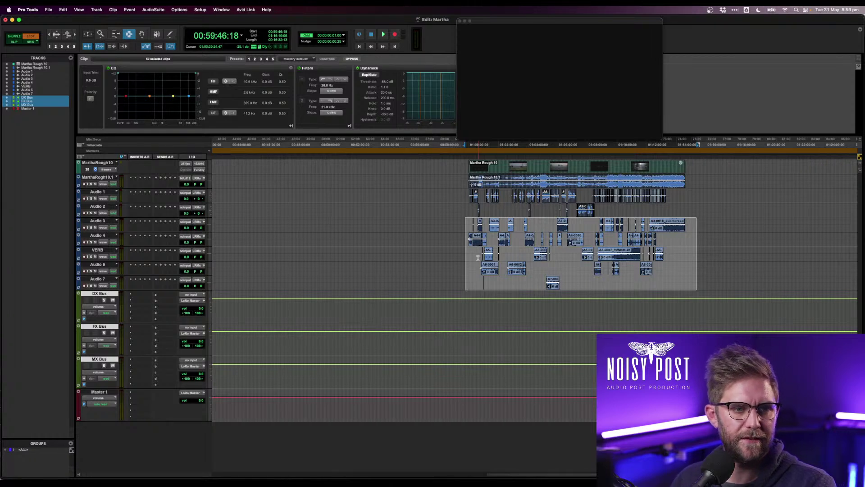
click(473, 221)
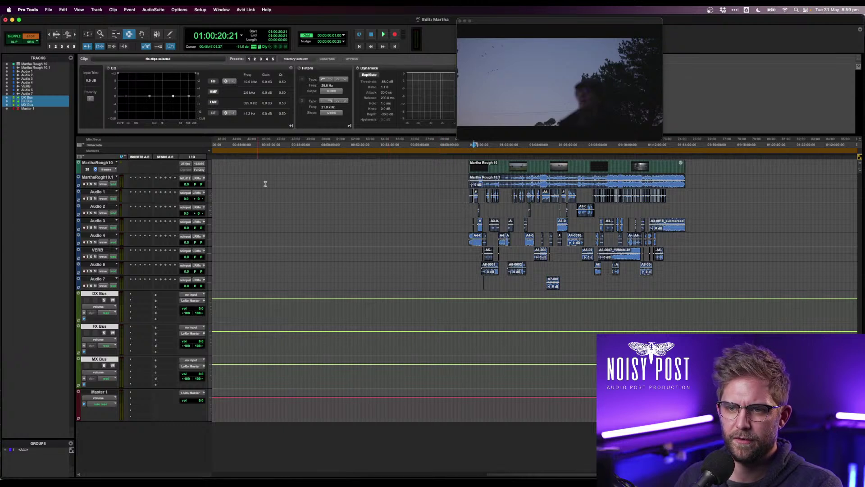
double_click(478, 169)
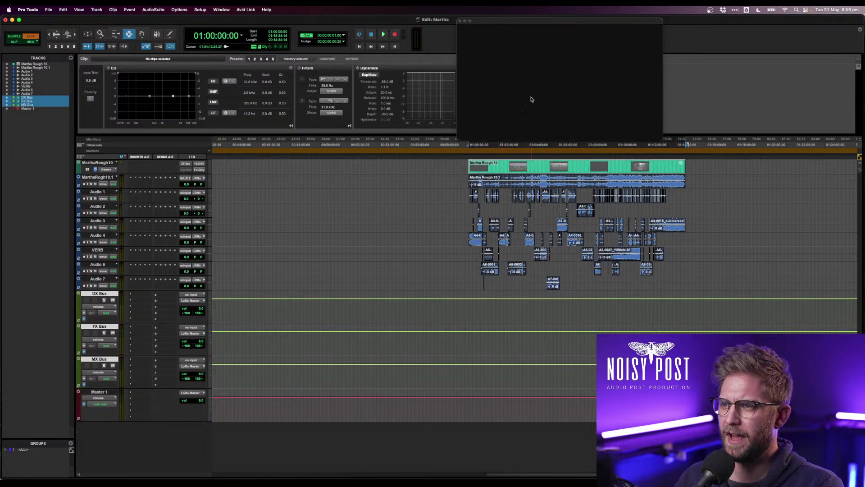
- Enlarge the video window slightly and move it clear of the clips on the tracks
drag(458, 139, 397, 173)
drag(499, 18, 590, 8)
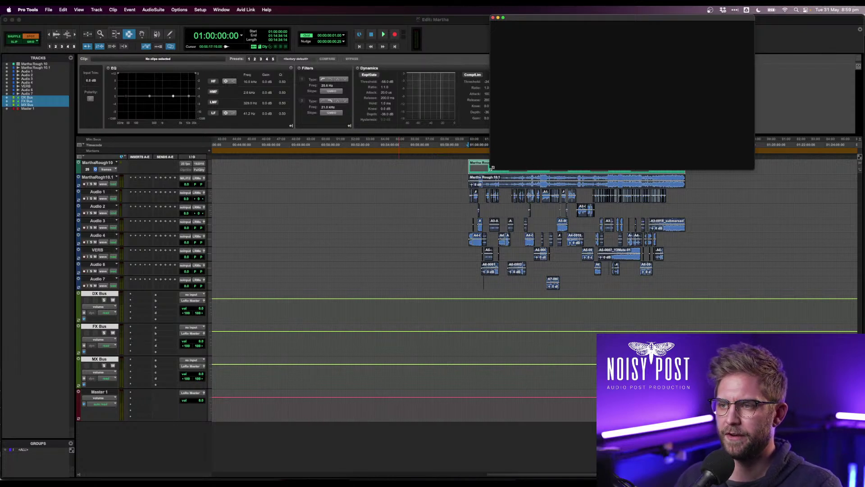
drag(492, 168, 519, 181)
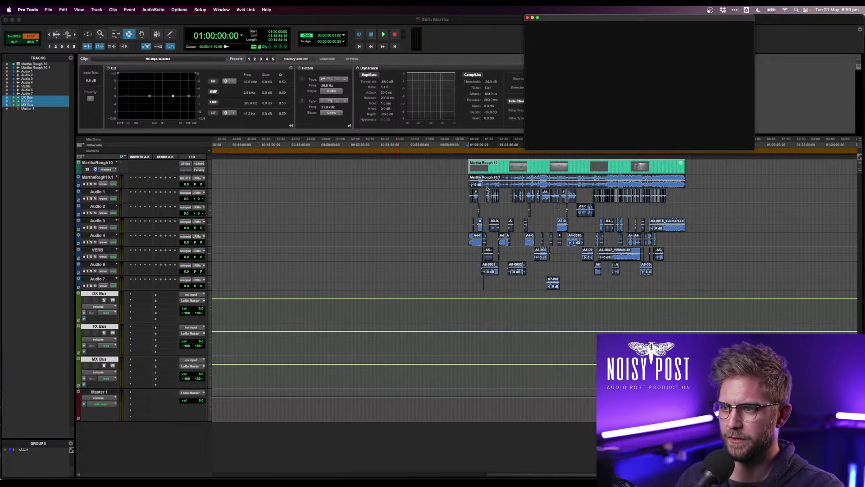
- Cue the session at 01:00:49:13 and mute the reference audio track of the Martha Rough 10 video
click(481, 169)
key(space)
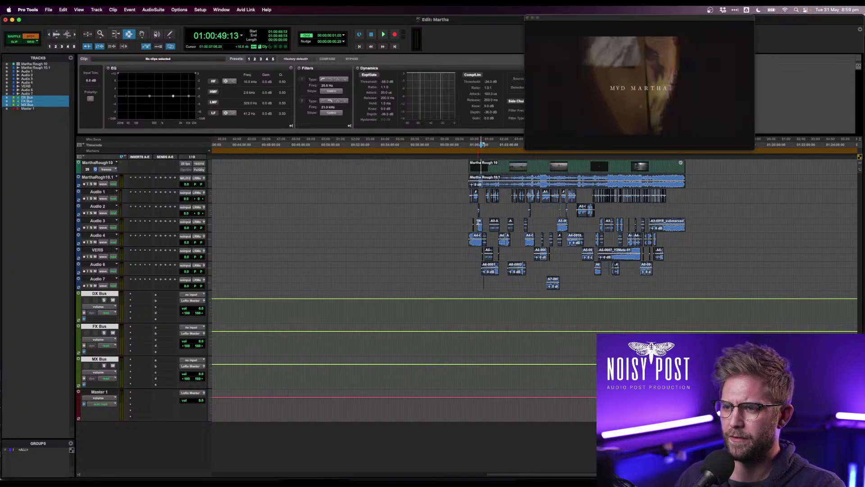
click(95, 184)
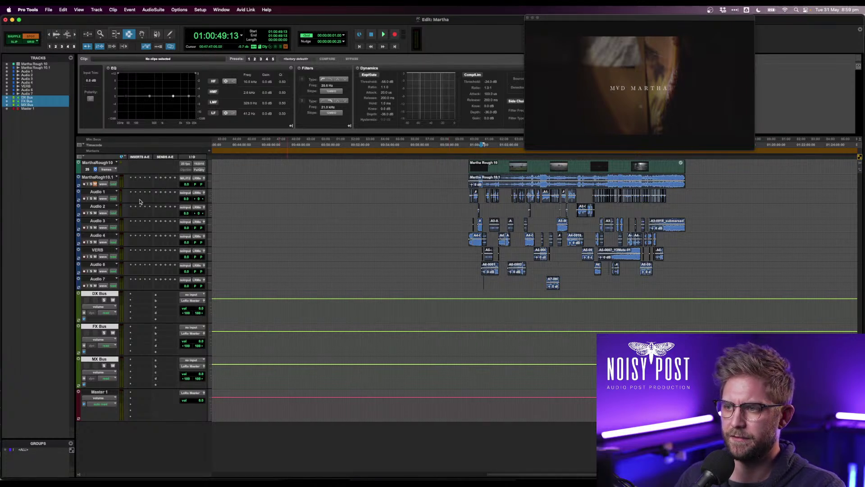
- With the Audio 7 track selected, set up eight new mono audio tracks named DX
click(98, 192)
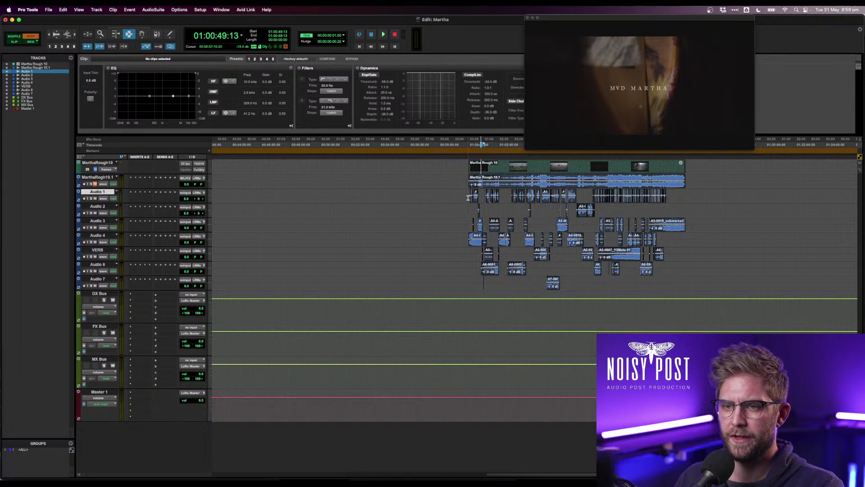
click(105, 279)
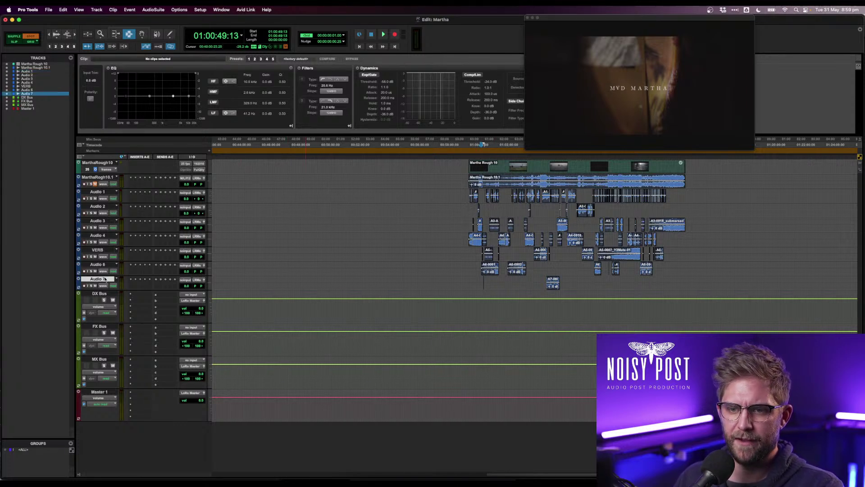
click(96, 9)
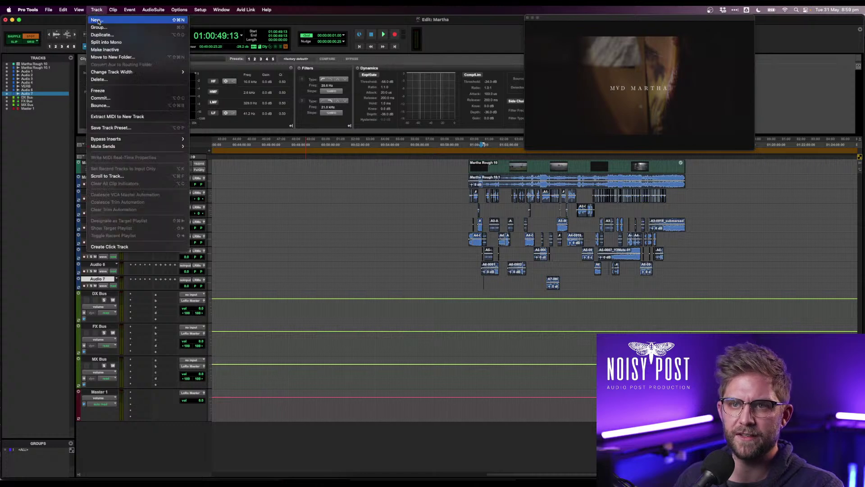
click(100, 20)
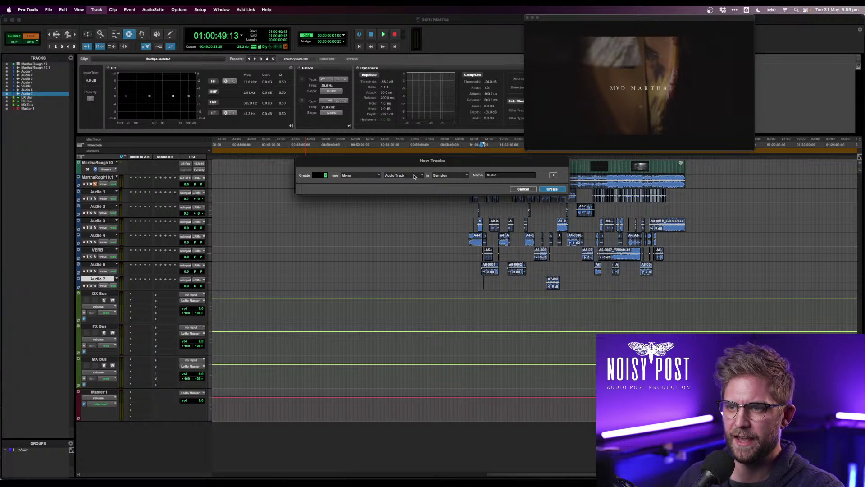
text(8)
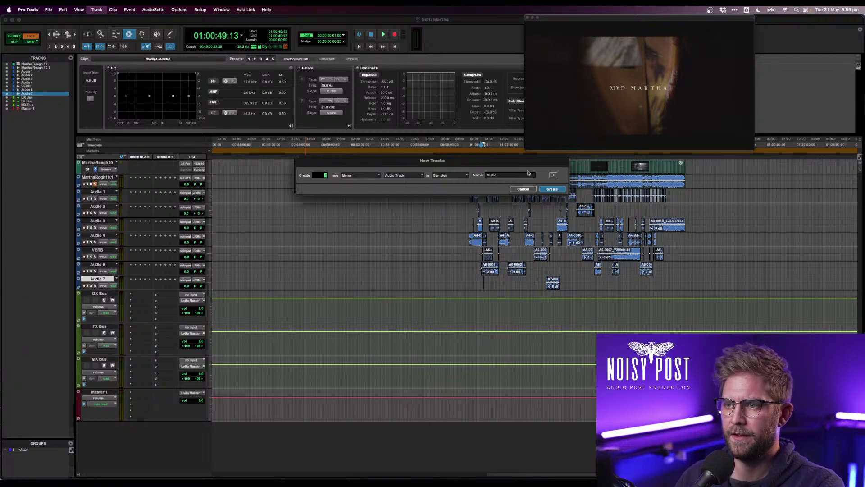
double_click(485, 175)
text(DX)
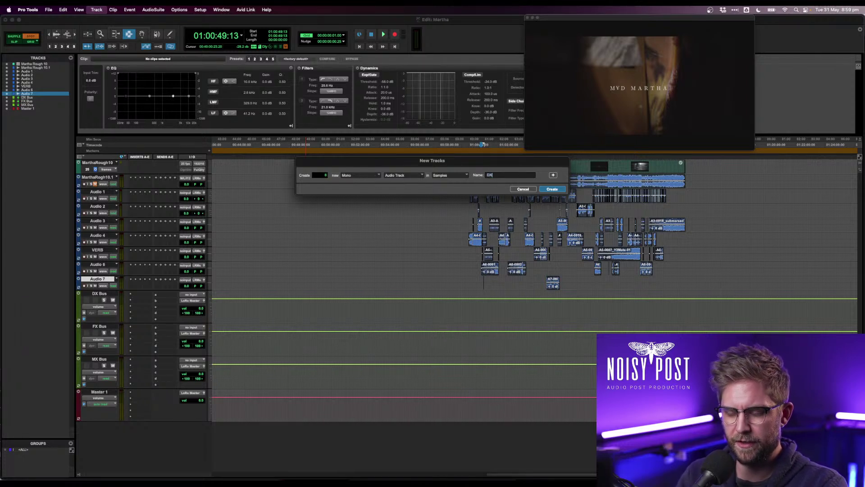
- Add a second entry to the new tracks for audio tracks named FX, trying the stereo format first
click(553, 175)
click(370, 187)
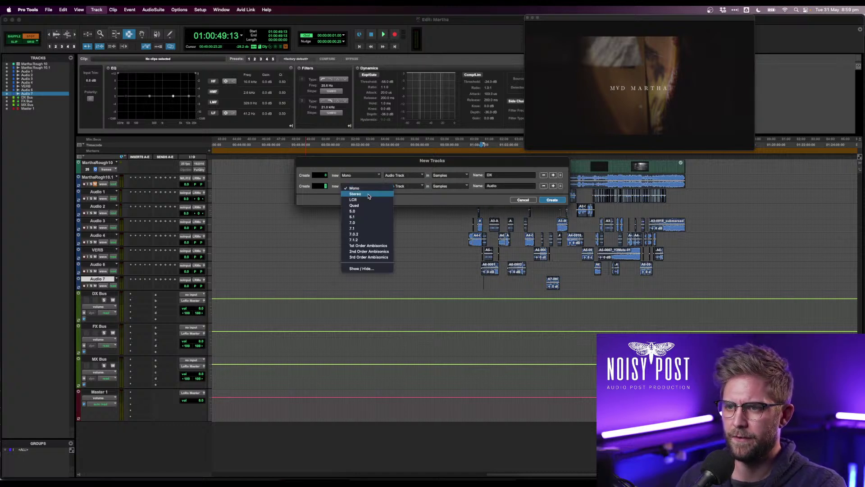
click(369, 194)
key(Tab)
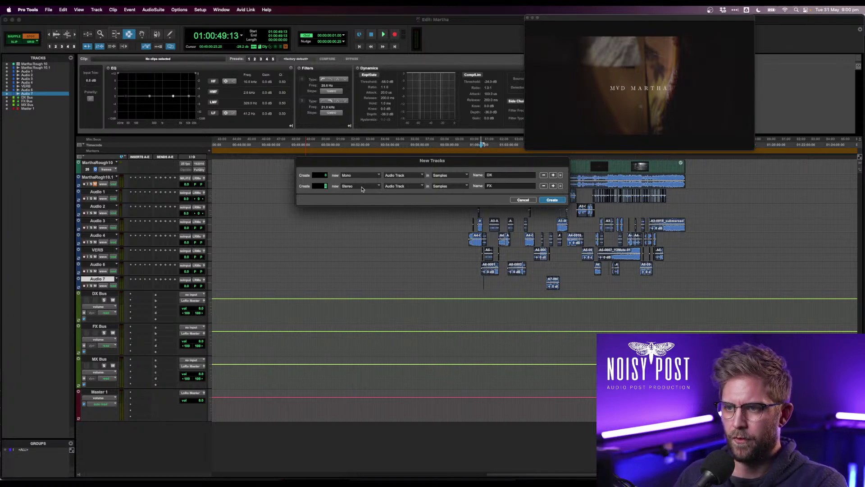
click(362, 188)
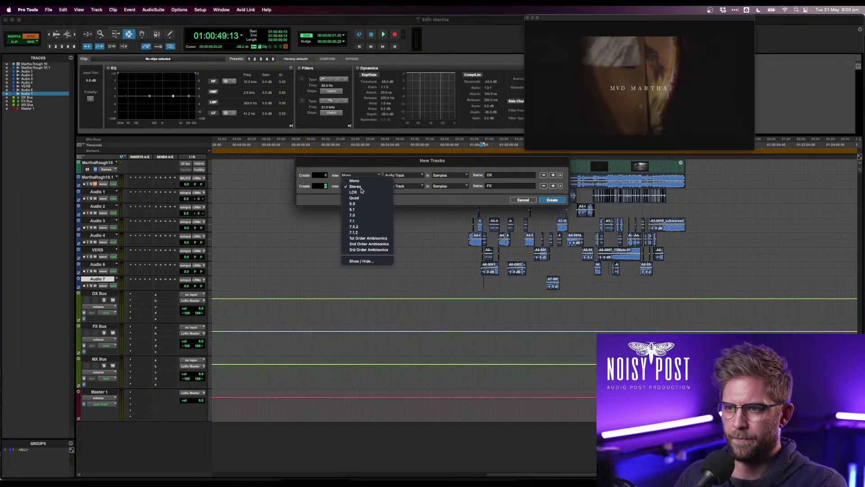
- Make the FX entry four mono tracks and add an entry for four stereo audio tracks named FXs
click(554, 186)
click(370, 197)
click(367, 204)
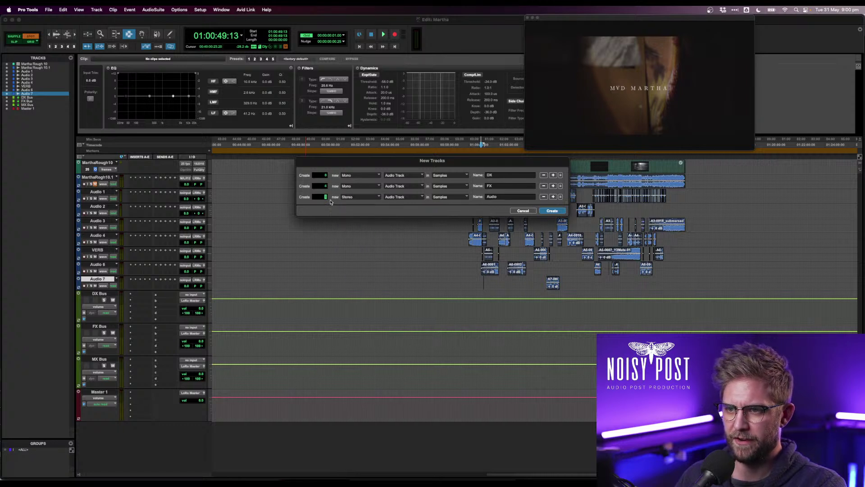
click(503, 197)
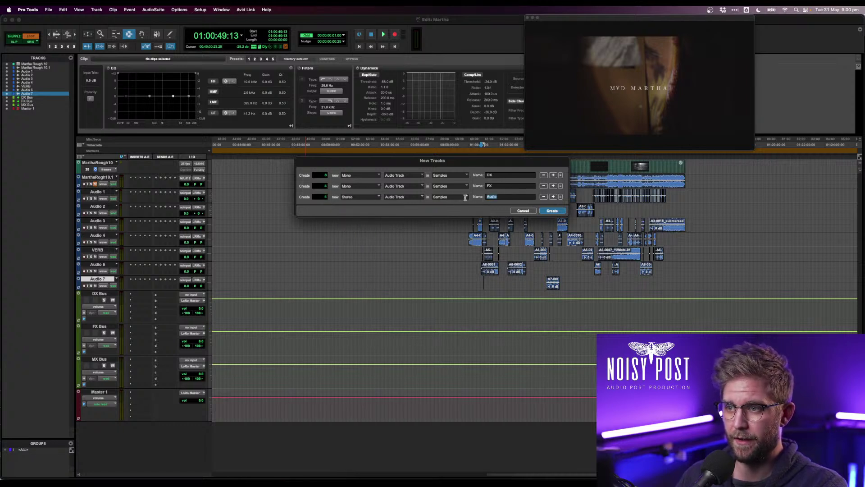
text(FXs)
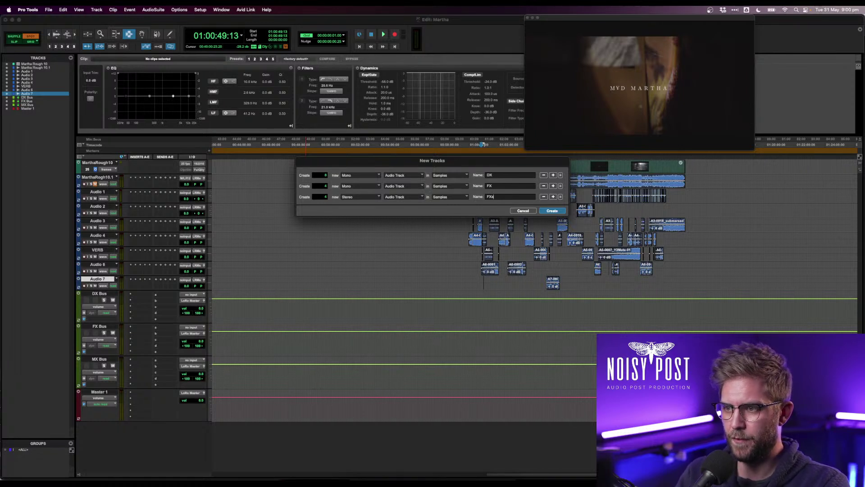
- Rename the mono FX entry FXm and add another entry for stereo audio tracks named MX
text(m)
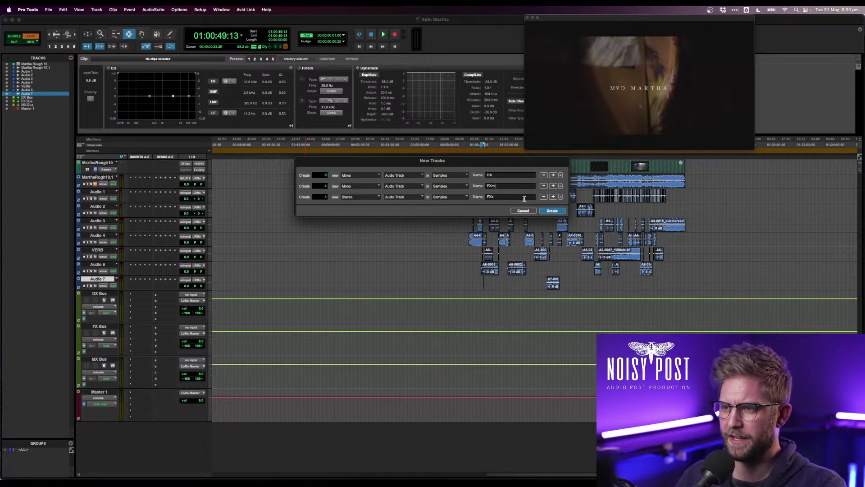
click(553, 197)
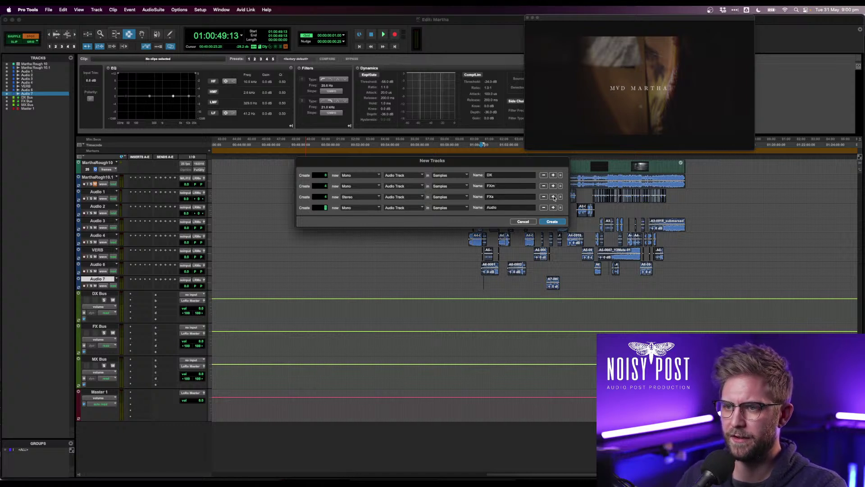
click(368, 208)
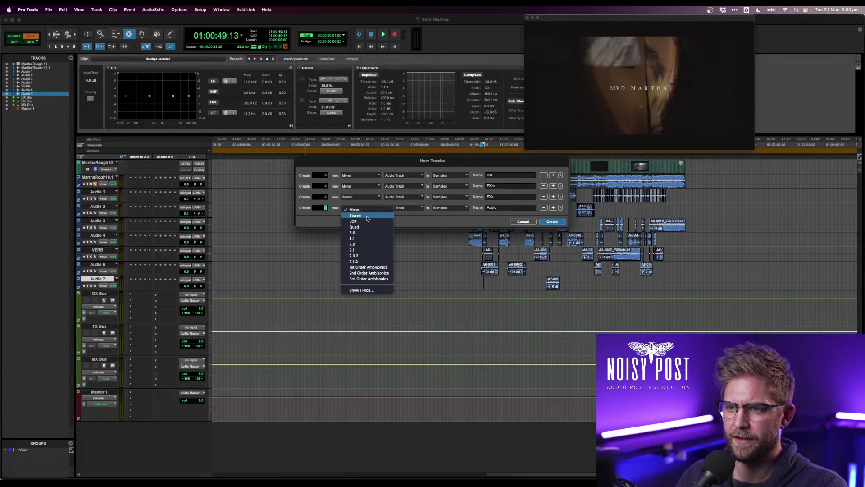
click(368, 217)
click(400, 210)
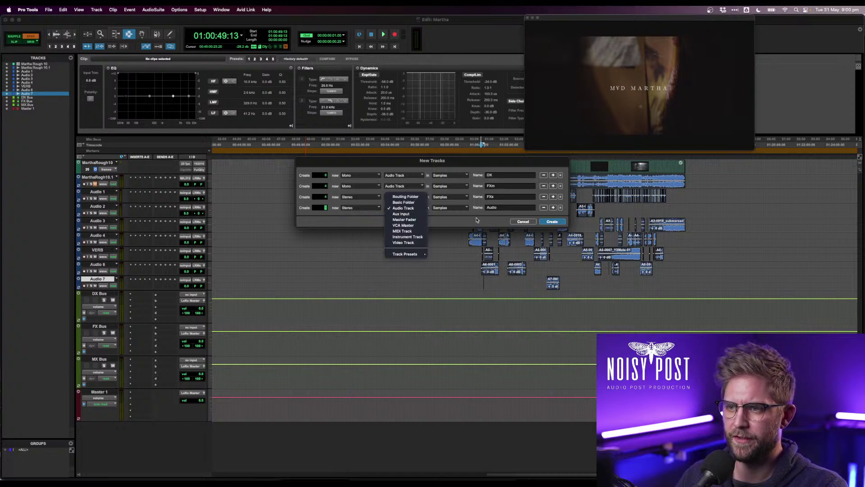
click(463, 218)
drag(507, 209, 470, 210)
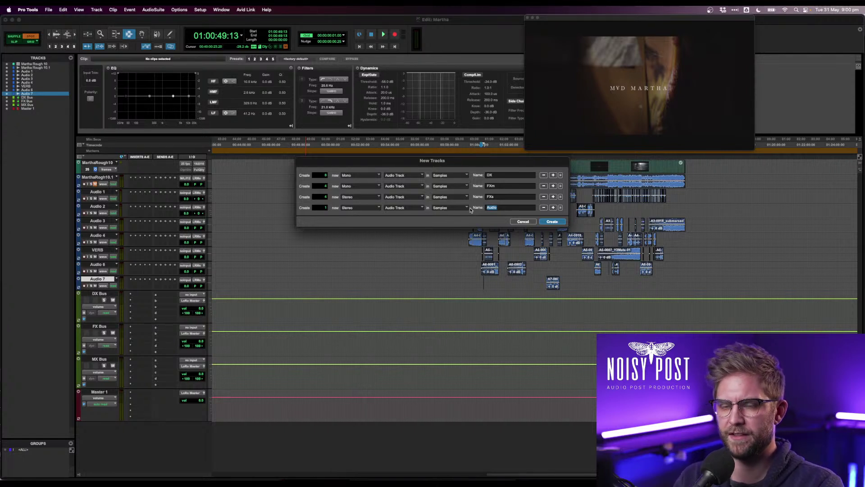
text(MX)
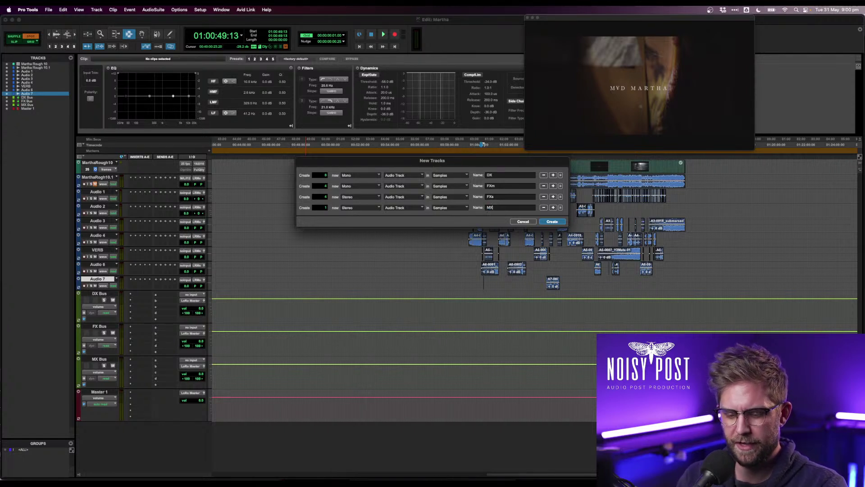
- Create all the new tracks with four MX tracks, and reduce all track heights so every track fits on screen
click(323, 208)
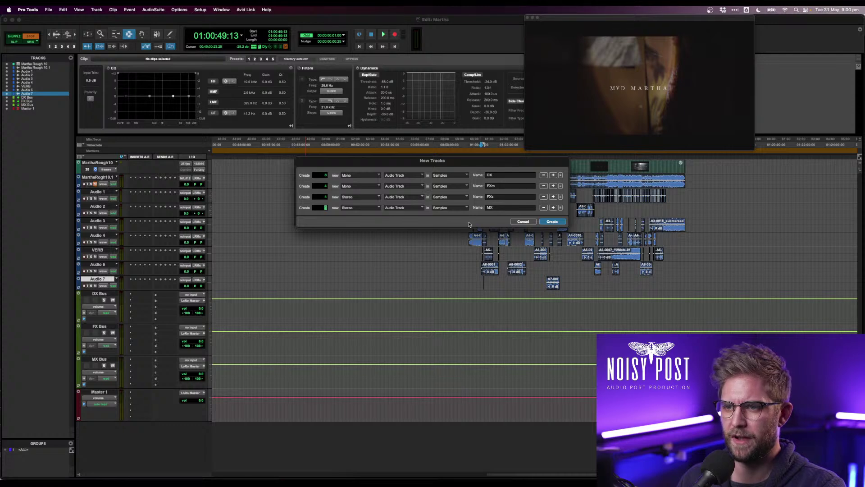
click(550, 222)
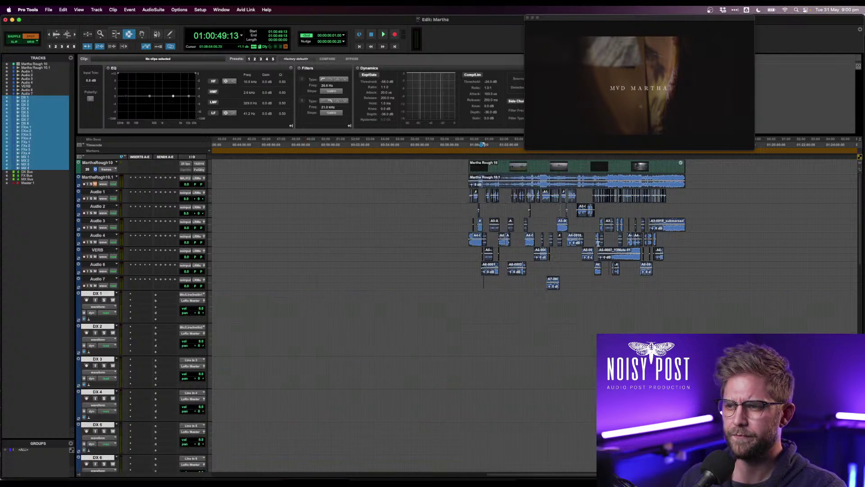
key(ctrl+alt+super+Down)
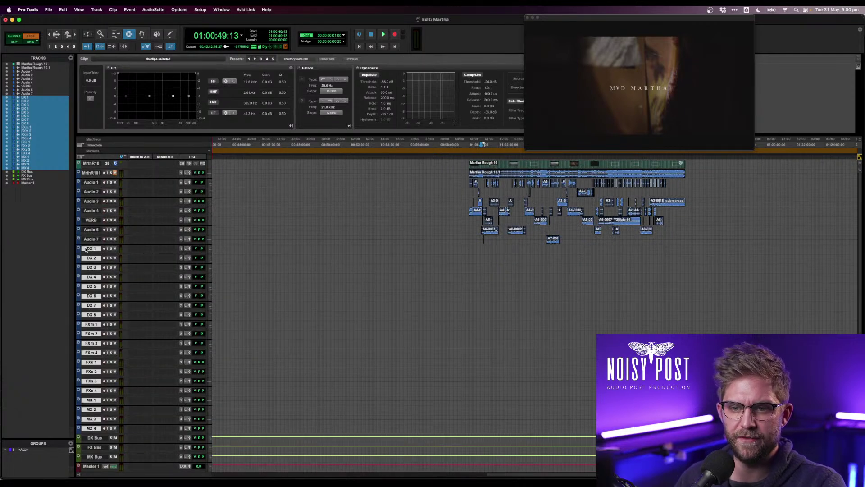
- Open the Color Palette and color tracks DX 1 through DX 8 red
click(221, 10)
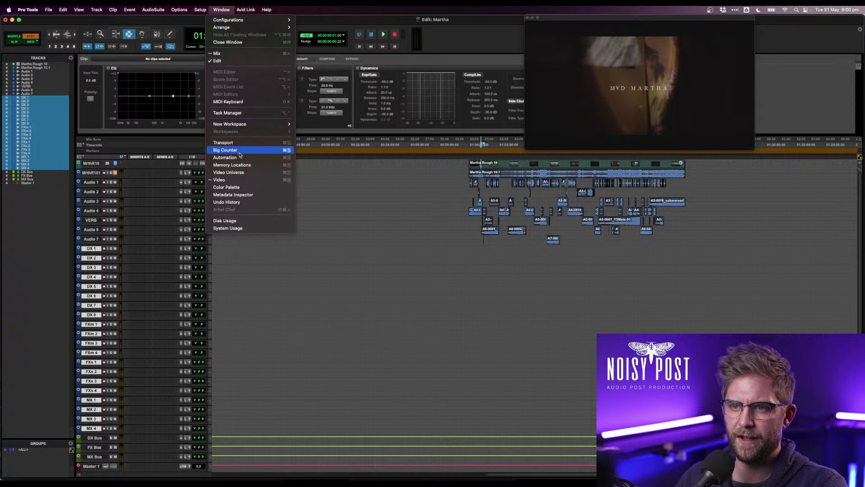
click(241, 187)
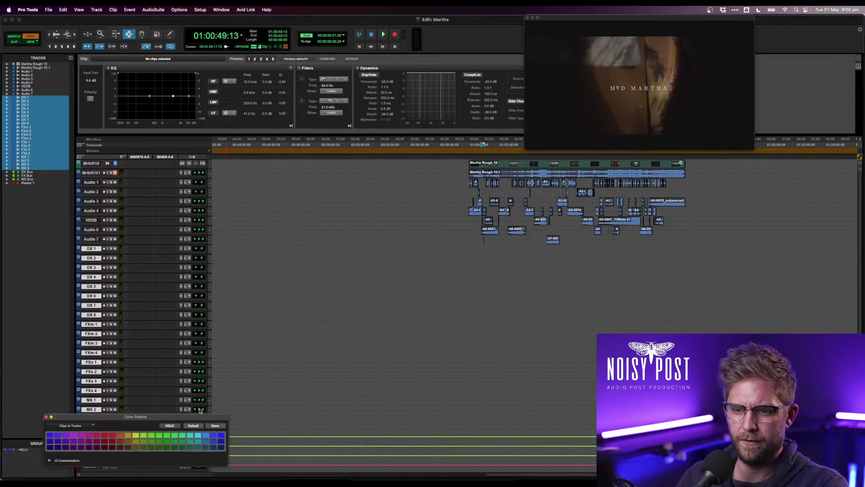
drag(198, 417, 376, 161)
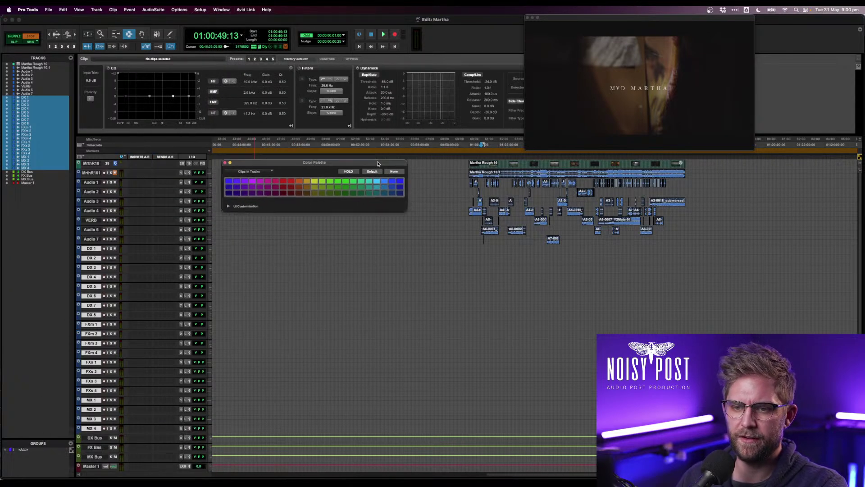
click(91, 249)
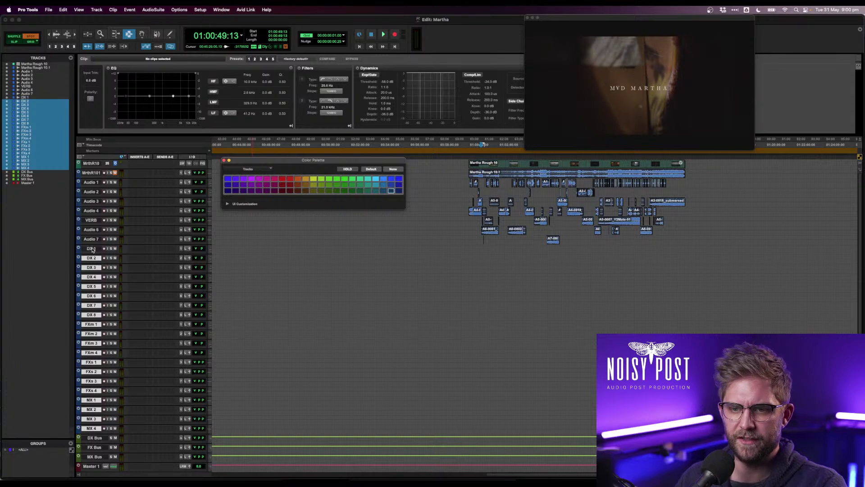
shift+click(91, 314)
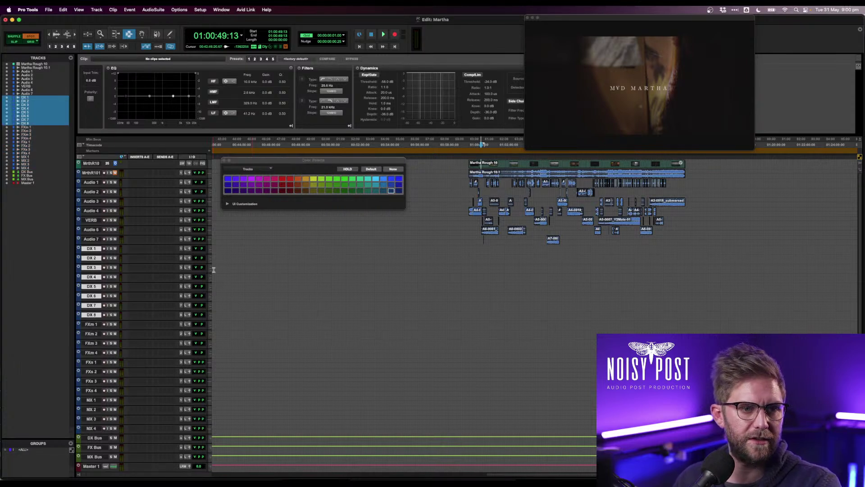
click(283, 179)
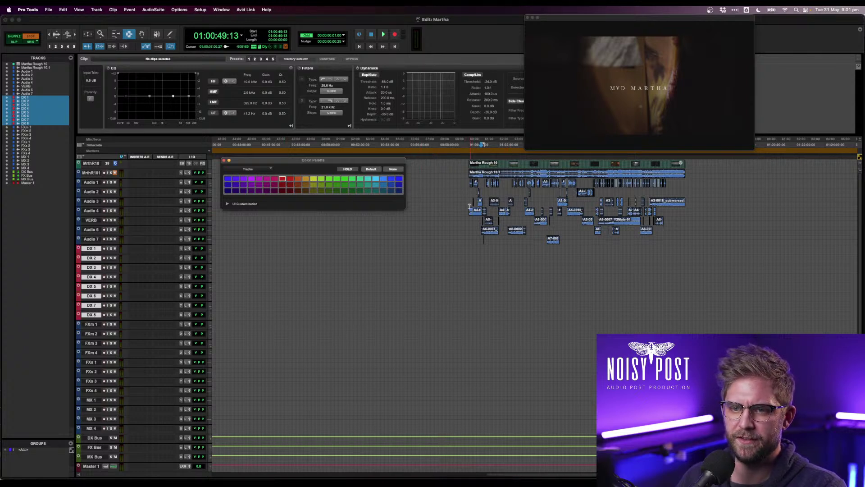
click(464, 185)
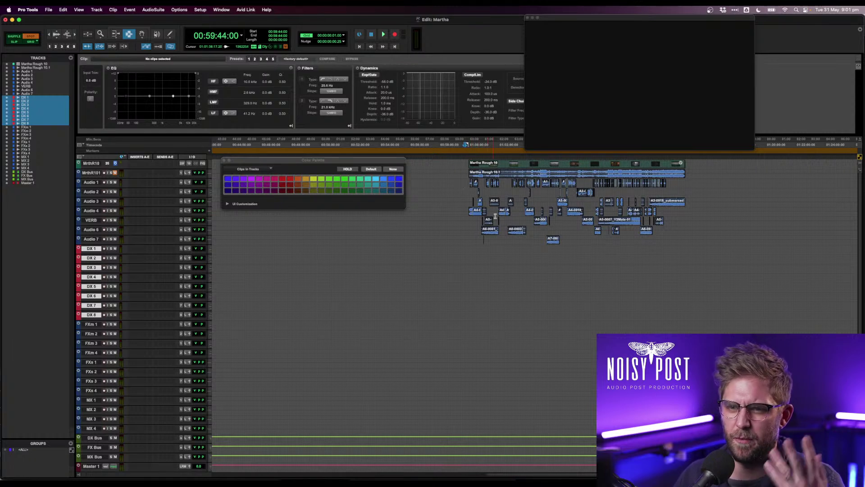
- Color the FXm and FXs tracks green and the four MX tracks magenta
drag(91, 325, 90, 392)
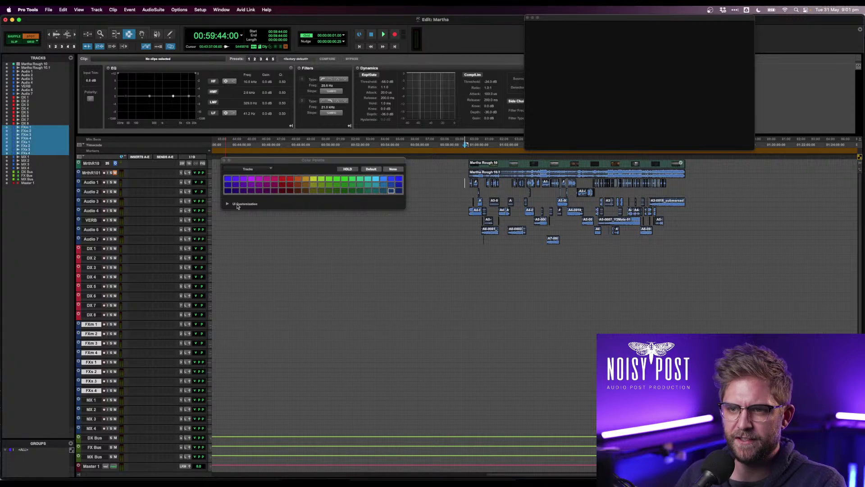
click(337, 184)
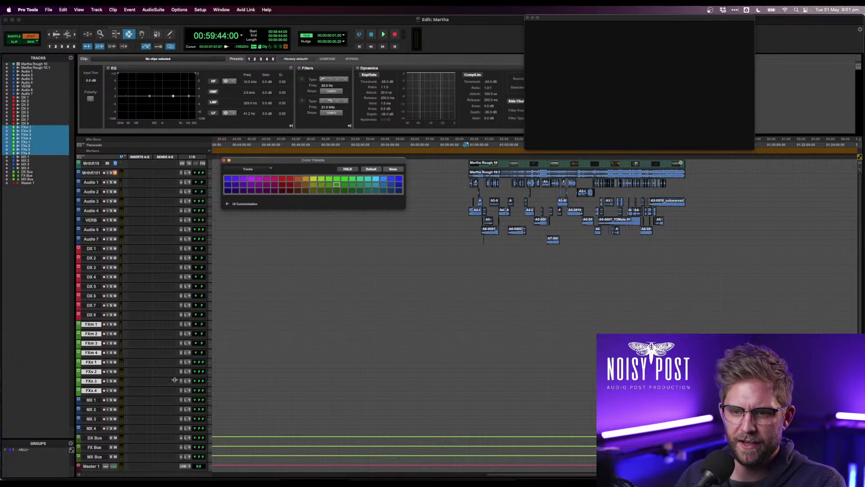
drag(99, 401, 92, 428)
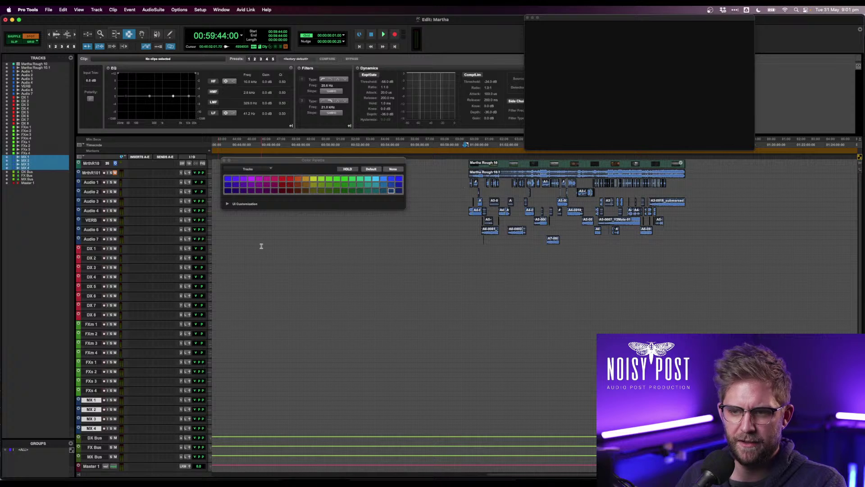
click(259, 184)
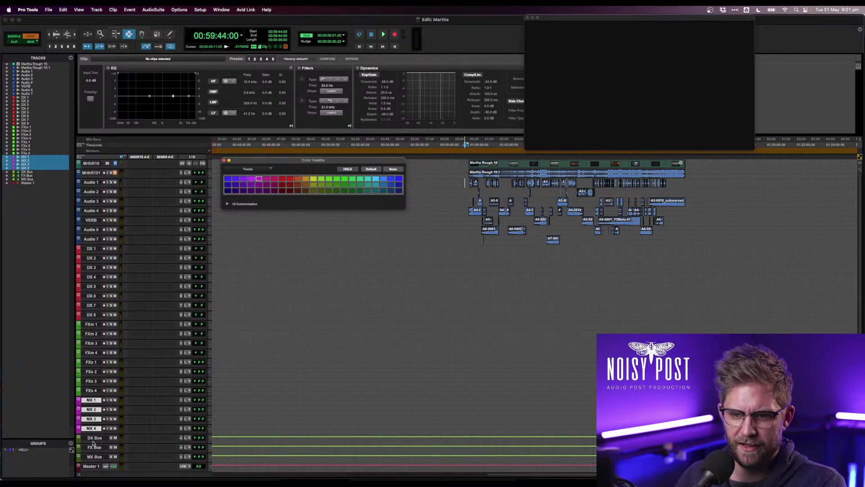
- Remove the track color from the DX Bus, FX Bus and MX Bus tracks
click(94, 438)
shift+click(94, 456)
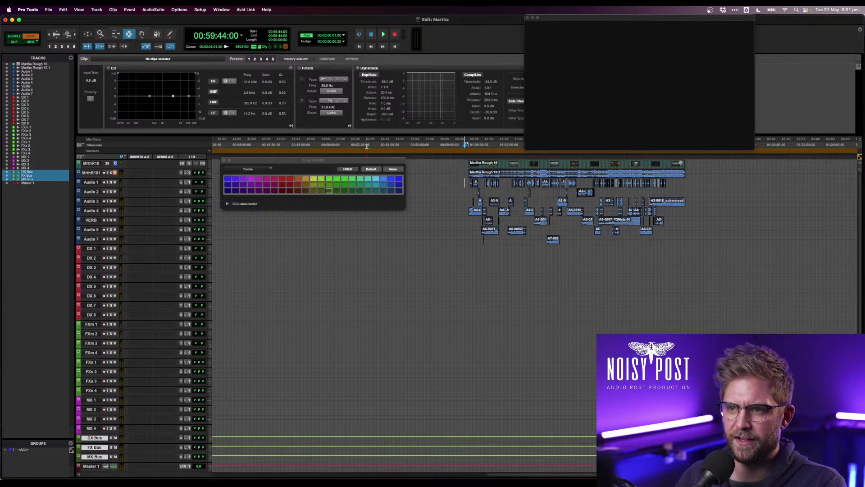
click(390, 169)
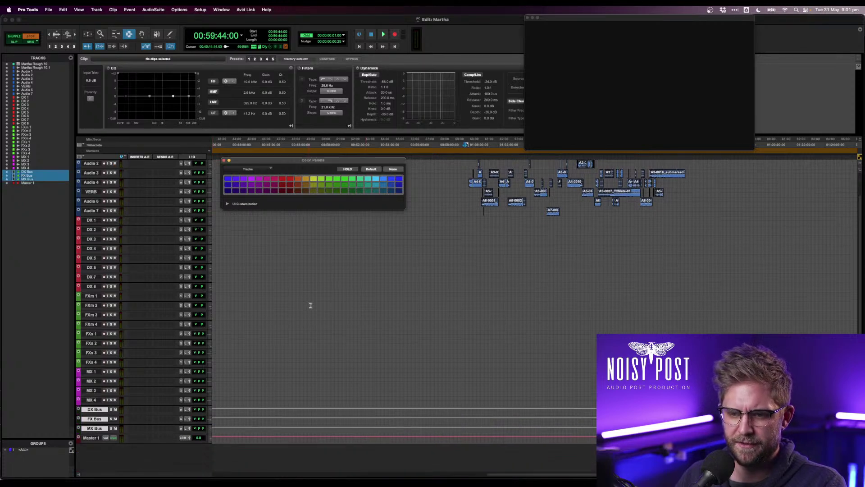
- Route the outputs of tracks DX 1 through DX 8 to the LoRo DX (Stereo) bus in the Mix window
scroll(311, 304, down, 3)
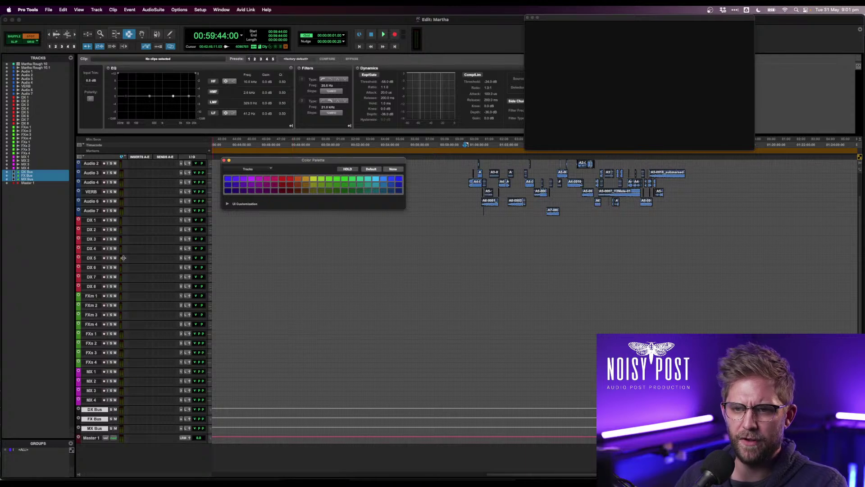
click(86, 220)
shift+click(83, 287)
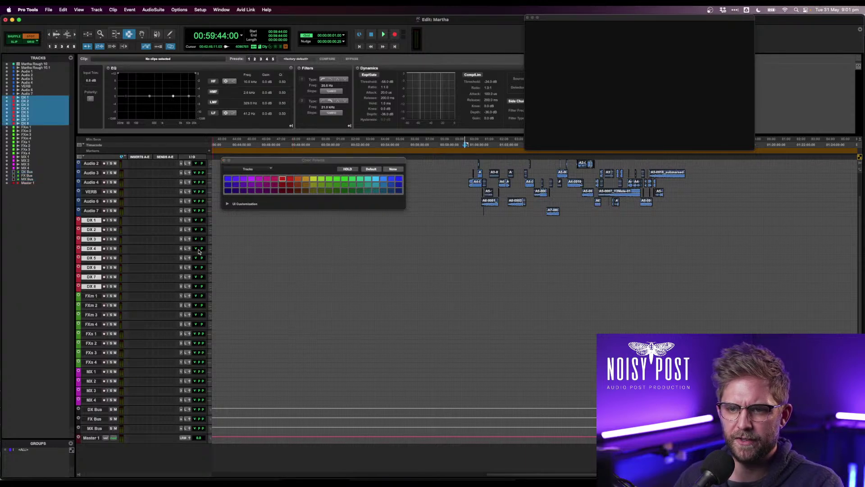
key(super+equal)
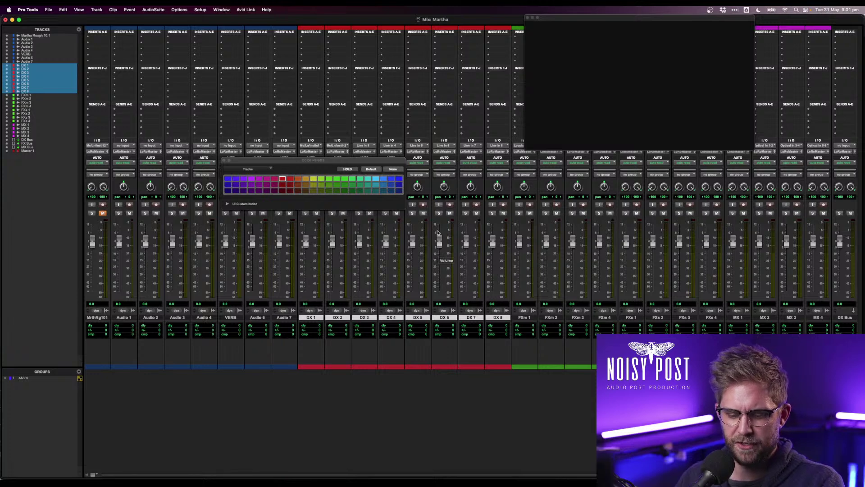
click(444, 152)
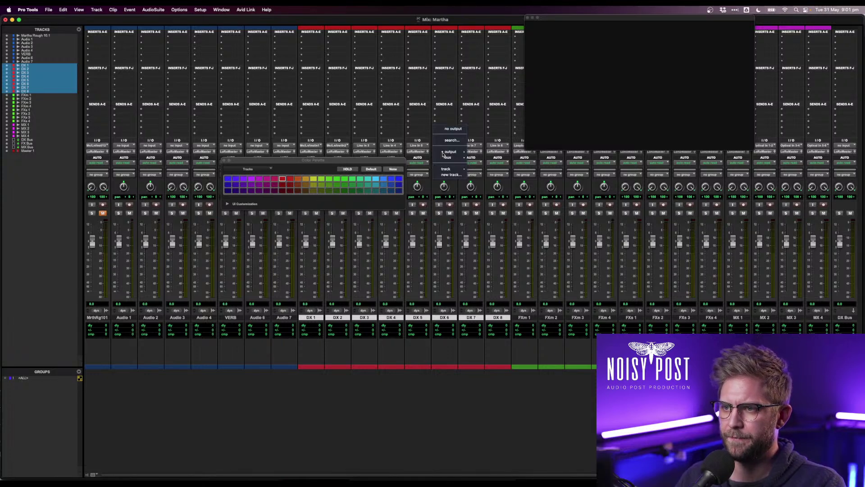
mouse_move(451, 155)
mouse_move(489, 161)
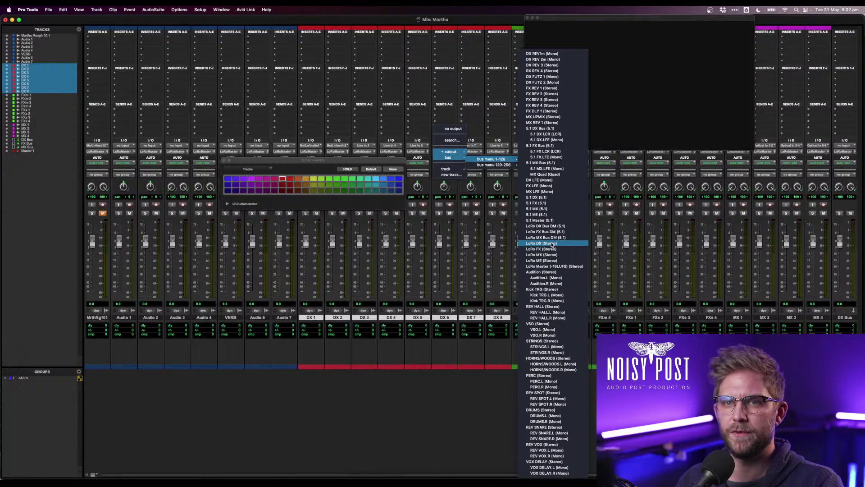
alt+shift+click(552, 244)
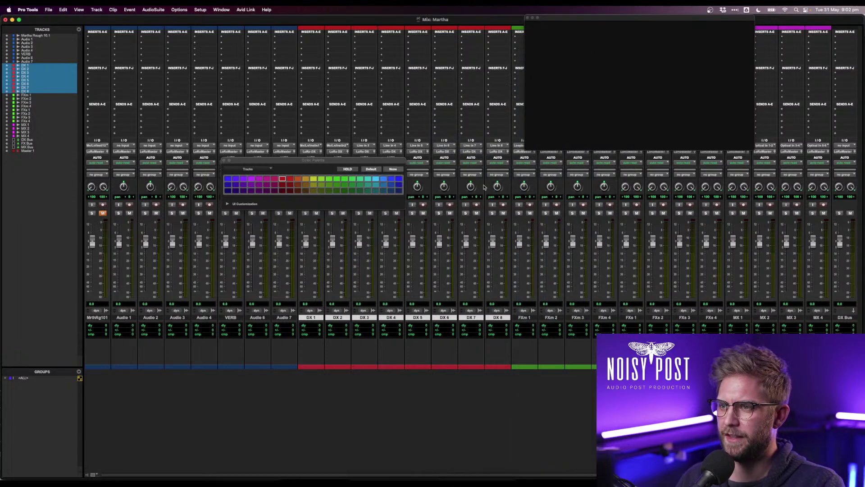
- Route the outputs of all FXm and FXs tracks to the LoRo FX (Stereo) bus
drag(346, 163, 341, 196)
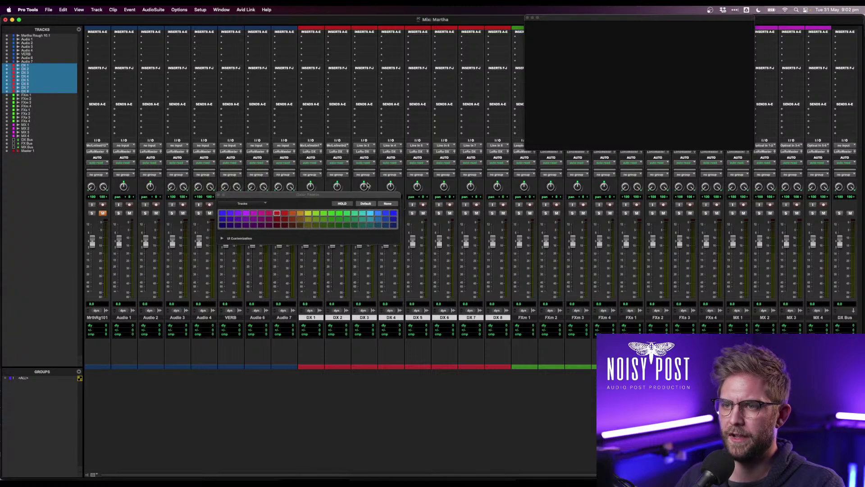
click(523, 317)
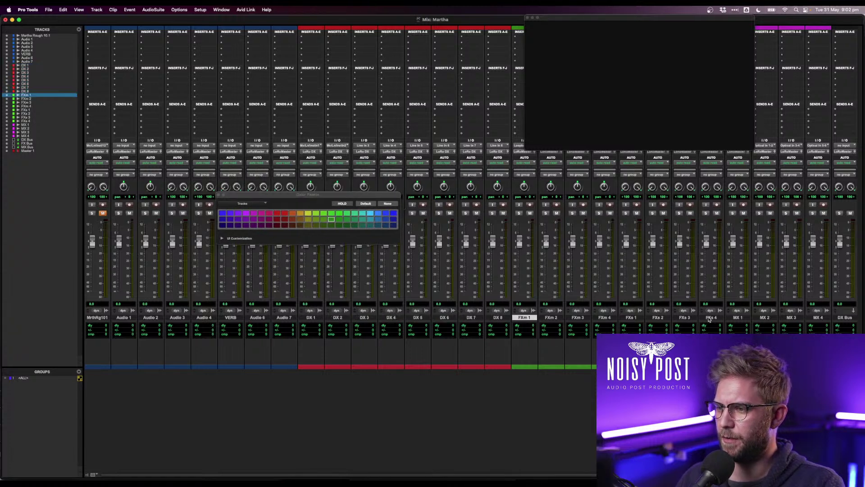
shift+click(710, 318)
click(521, 152)
mouse_move(529, 157)
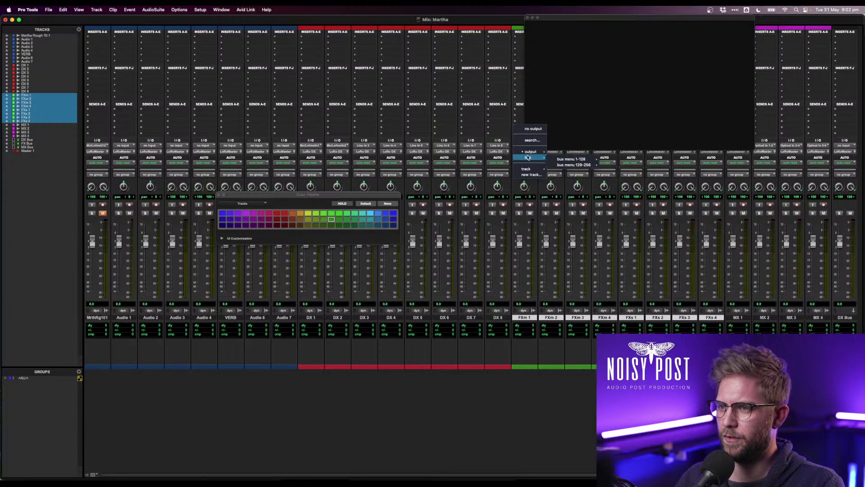
mouse_move(563, 160)
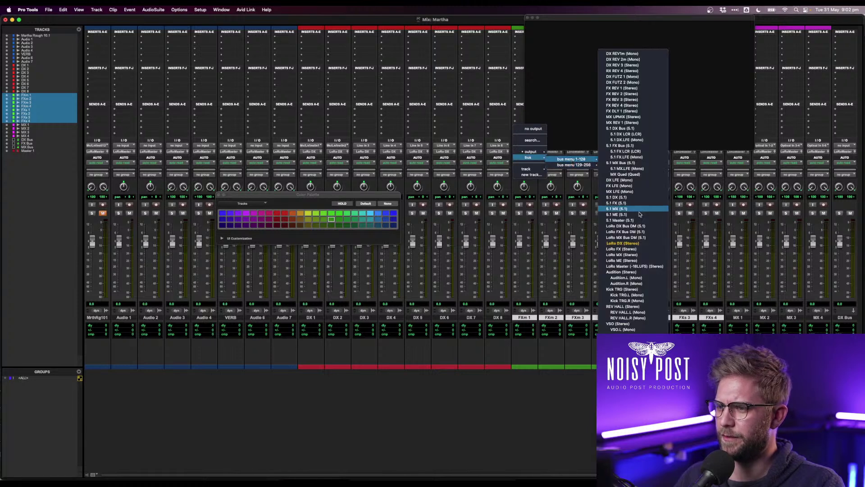
click(632, 249)
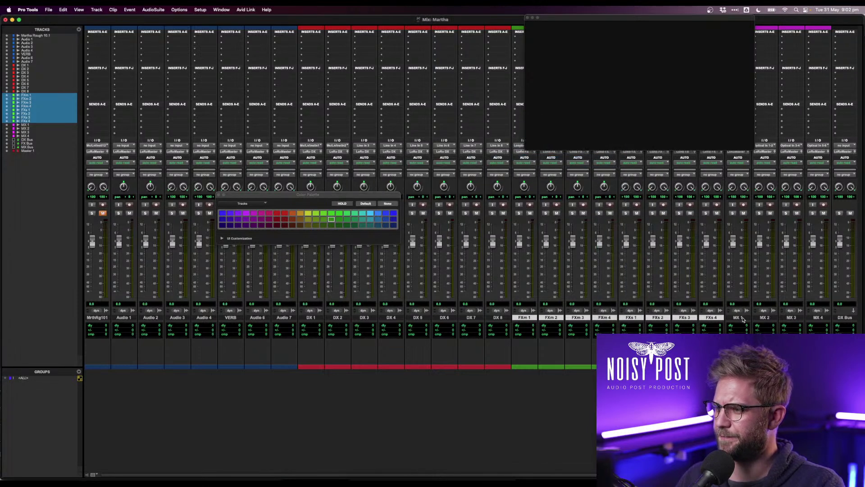
- Route the outputs of tracks MX 1 through MX 4 to the LoRo MX (Stereo) bus
click(741, 317)
shift+click(818, 317)
click(818, 152)
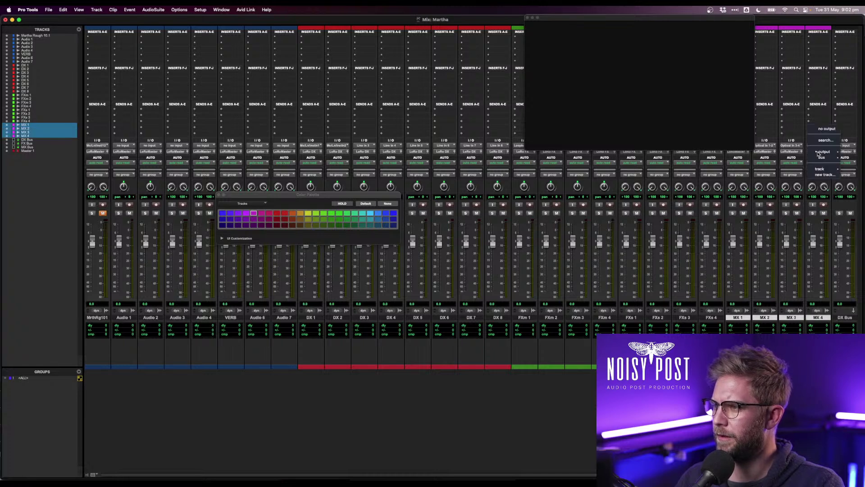
mouse_move(821, 158)
mouse_move(783, 159)
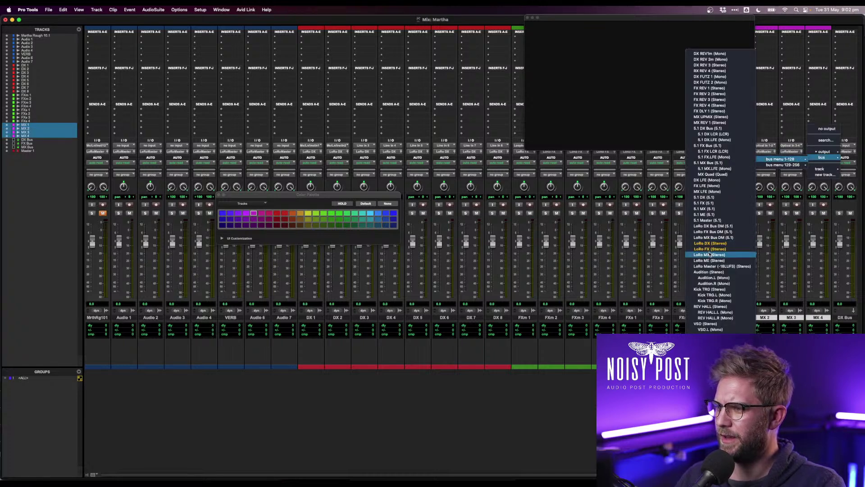
click(710, 255)
- Move the video window clear of the bus tracks and set the DX Bus input to LoRo DX (Stereo)
scroll(746, 245, right, 5)
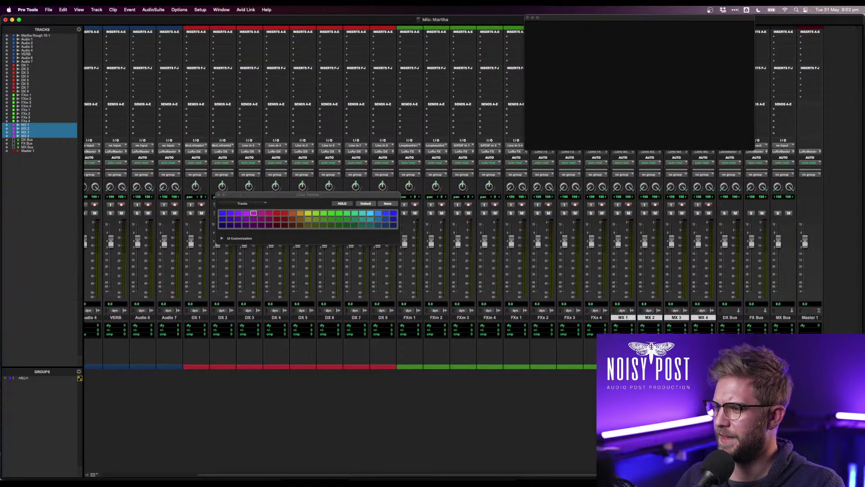
drag(705, 20, 623, 19)
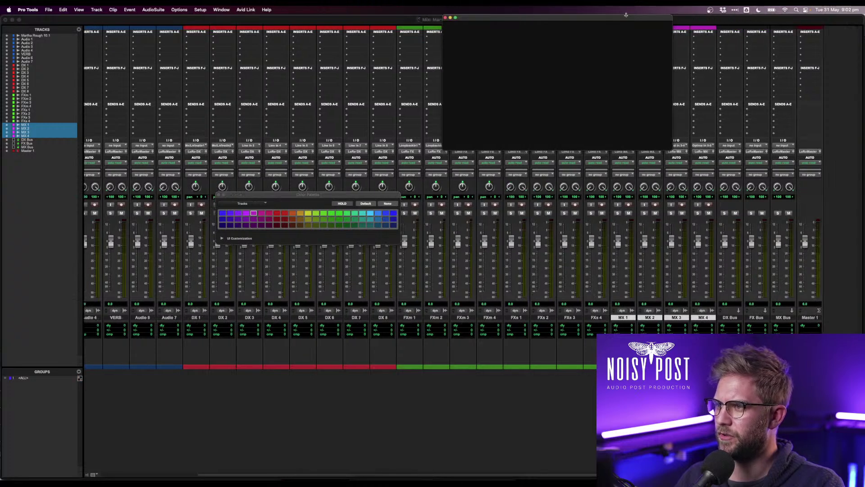
click(730, 145)
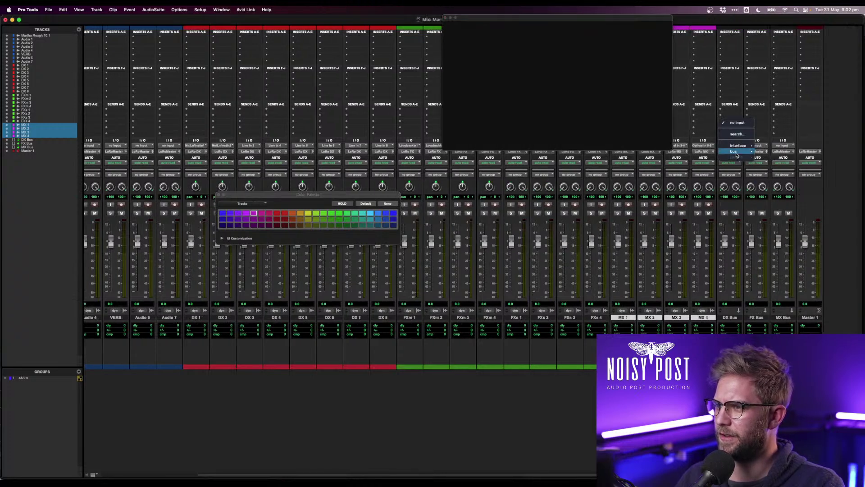
mouse_move(741, 154)
mouse_move(773, 153)
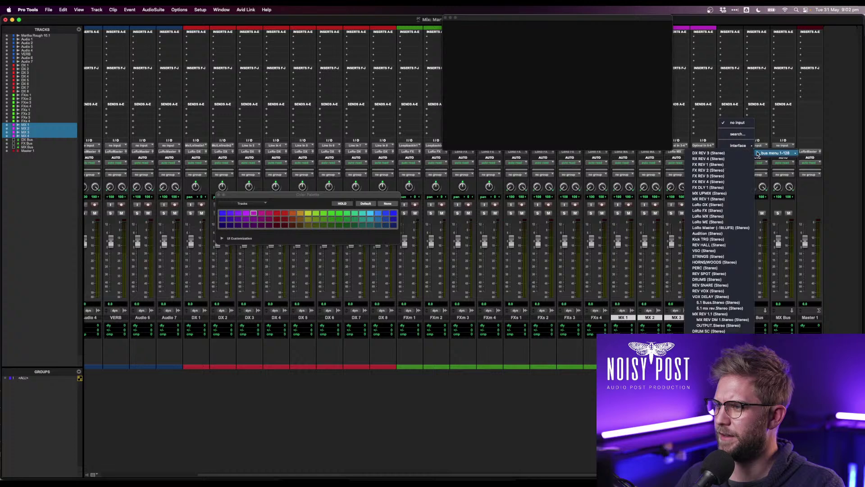
click(716, 205)
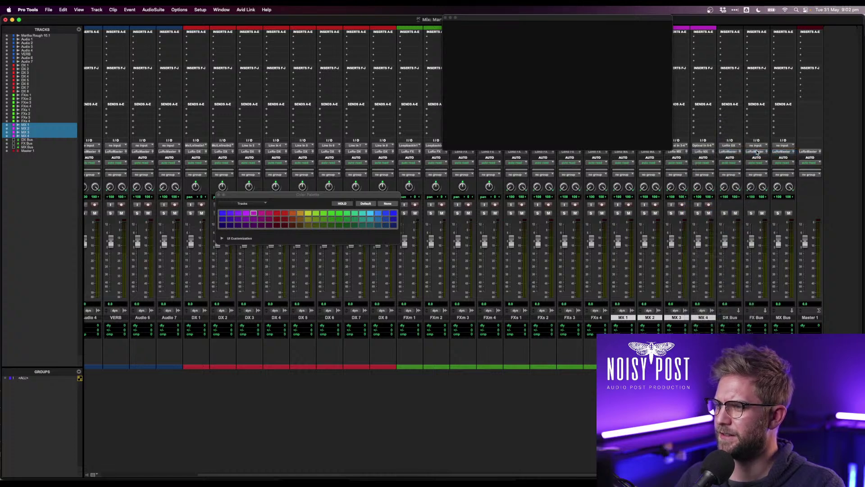
- Assign the inputs of DX Bus, FX Bus and MX Bus together to consecutive buses, starting with LoRo DX (Stereo)
click(733, 322)
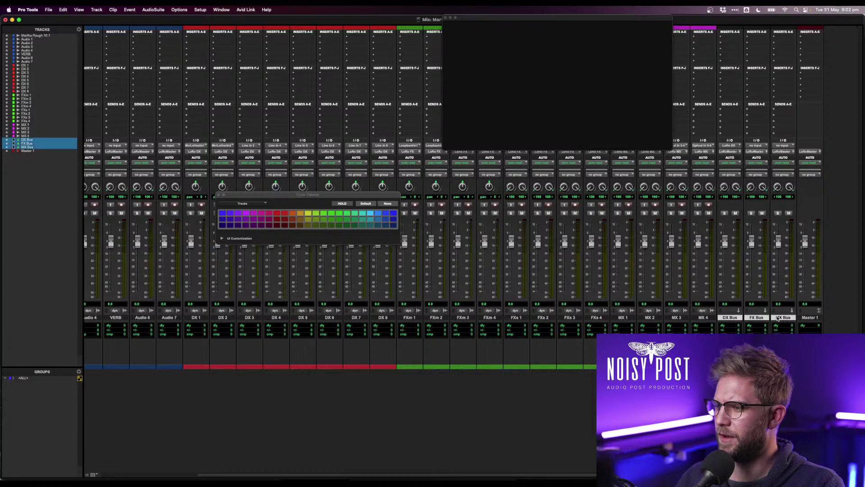
shift+click(776, 318)
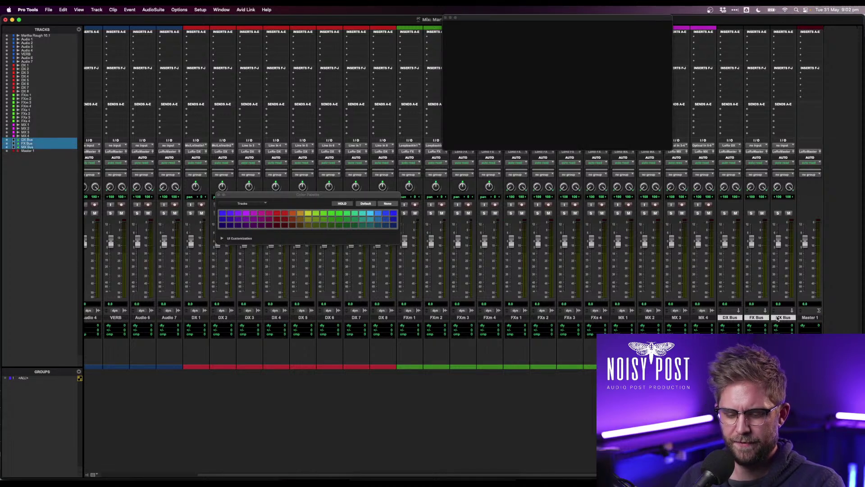
click(734, 145)
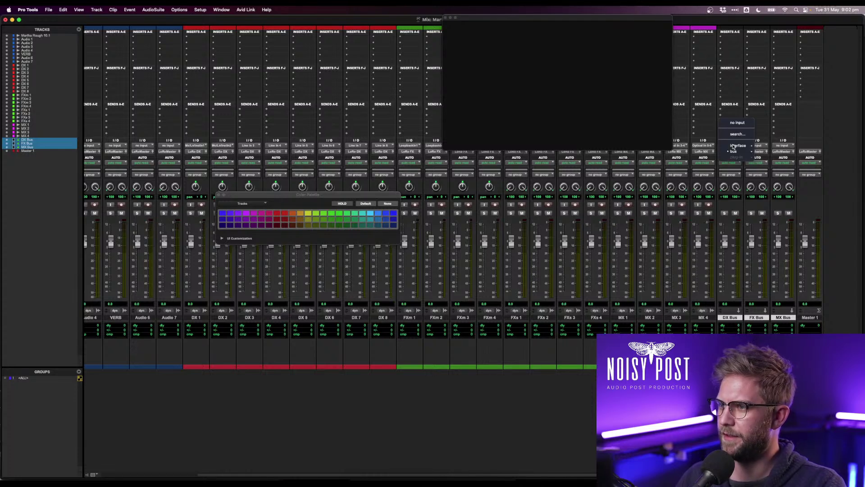
mouse_move(734, 152)
mouse_move(773, 154)
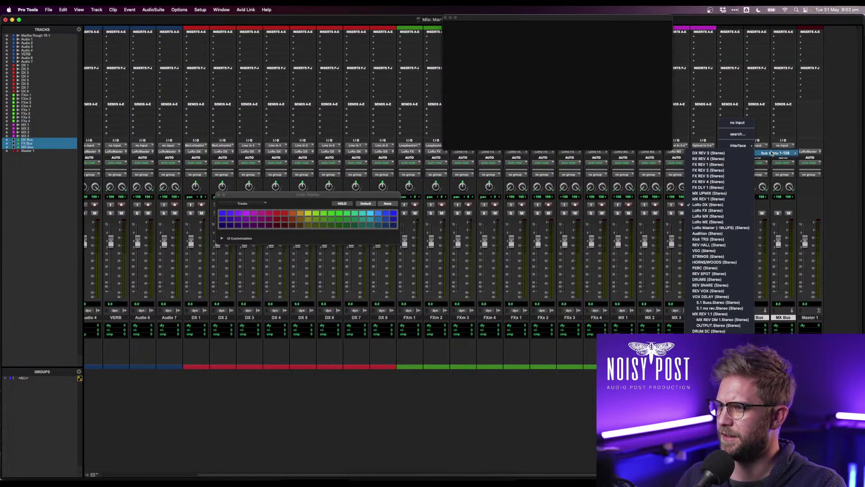
click(730, 205)
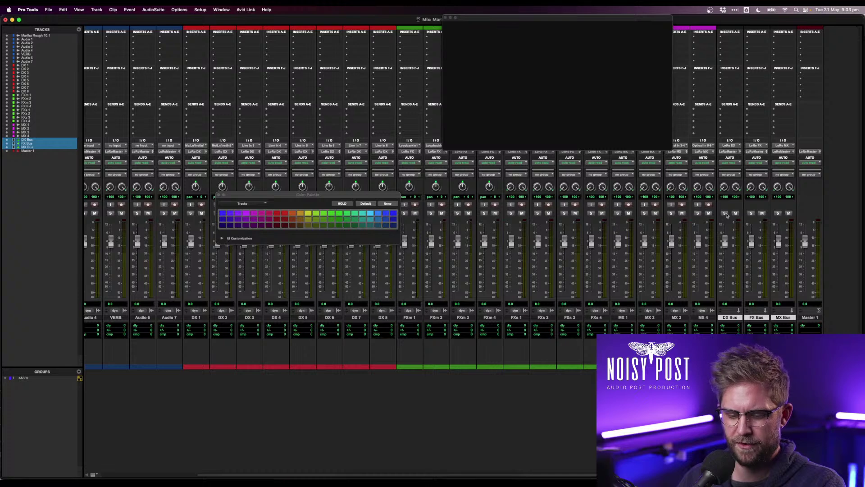
- Solo-safe the DX Bus, FX Bus and MX Bus tracks, and test it by briefly soloing DX 1
super+click(751, 214)
super+click(776, 213)
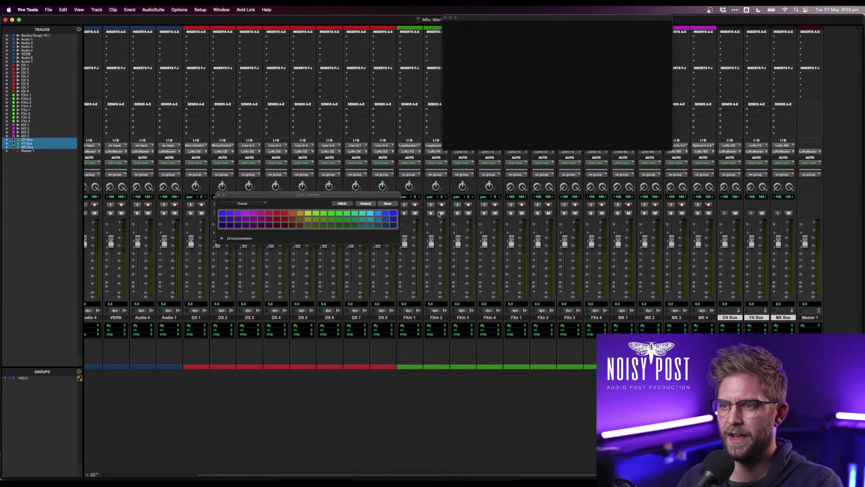
drag(265, 194, 256, 224)
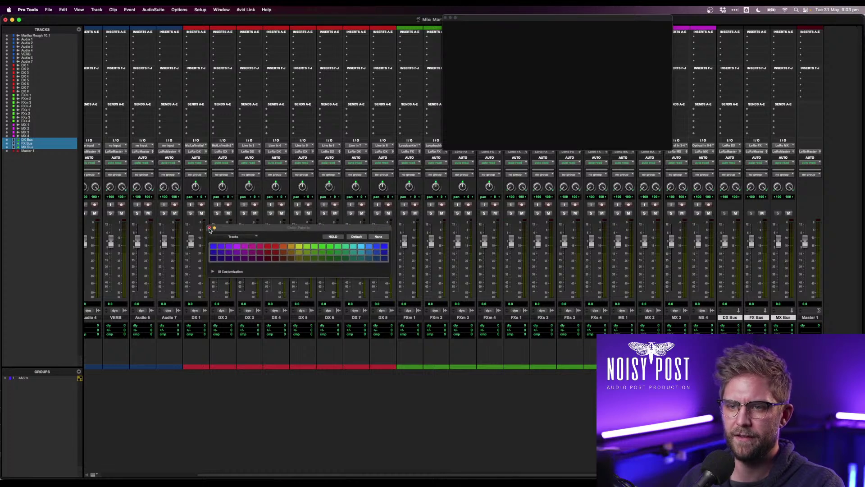
click(210, 229)
click(191, 213)
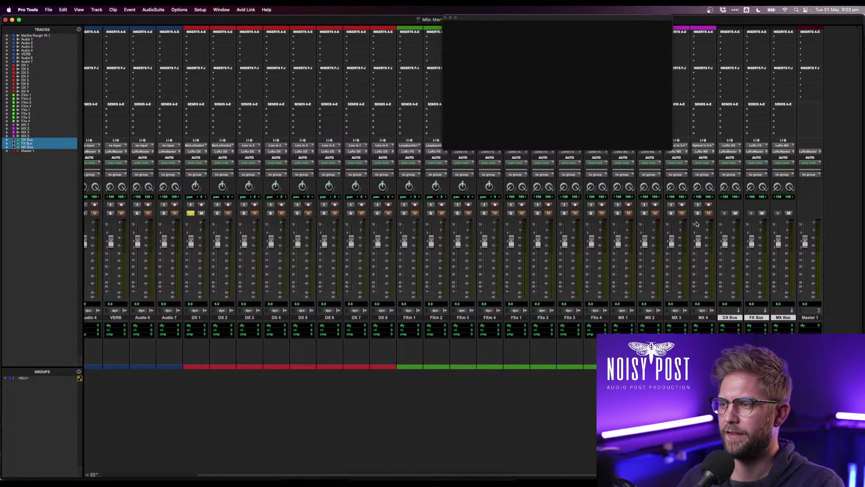
click(191, 213)
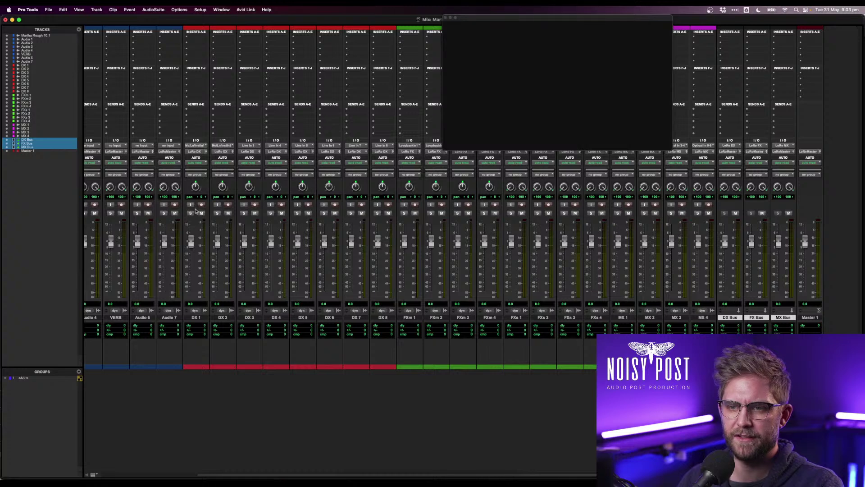
- Switch to the Edit window and select the imported tracks Audio 1 through Audio 7
key(super+equal)
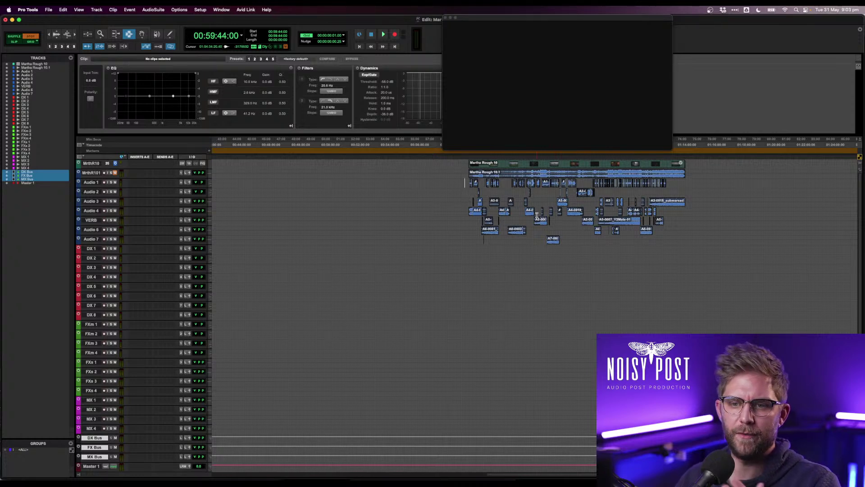
click(91, 183)
shift+click(91, 239)
right_click(91, 239)
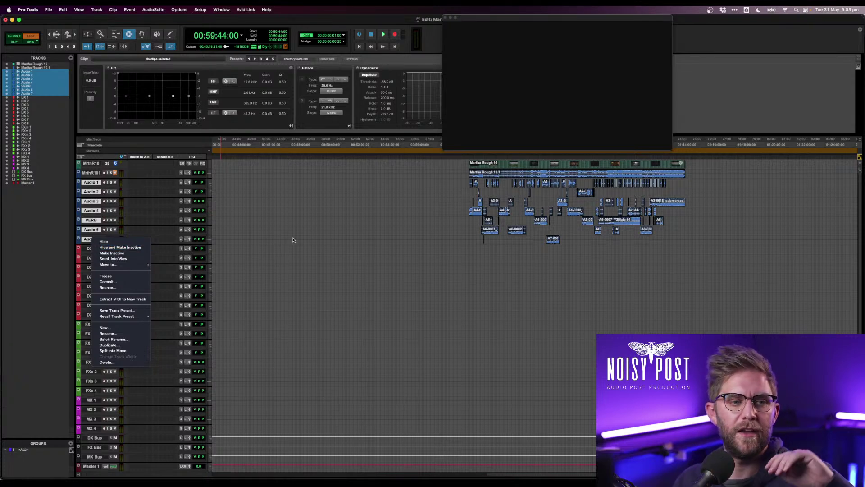
click(457, 218)
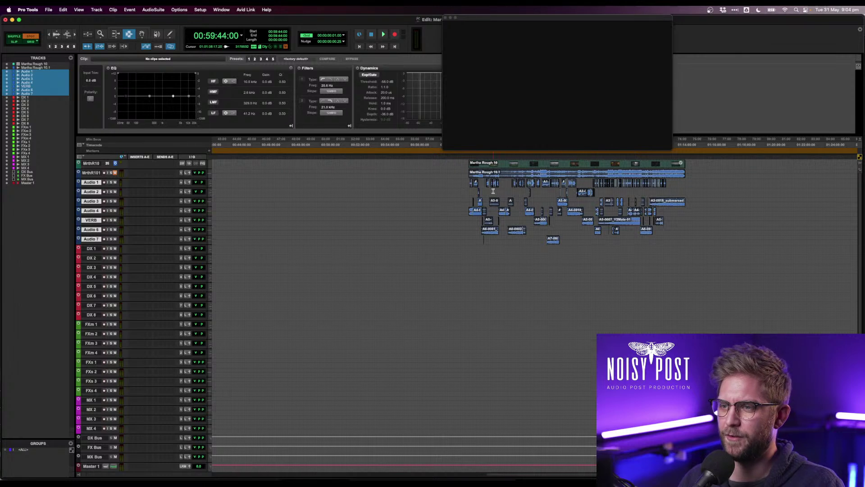
click(471, 183)
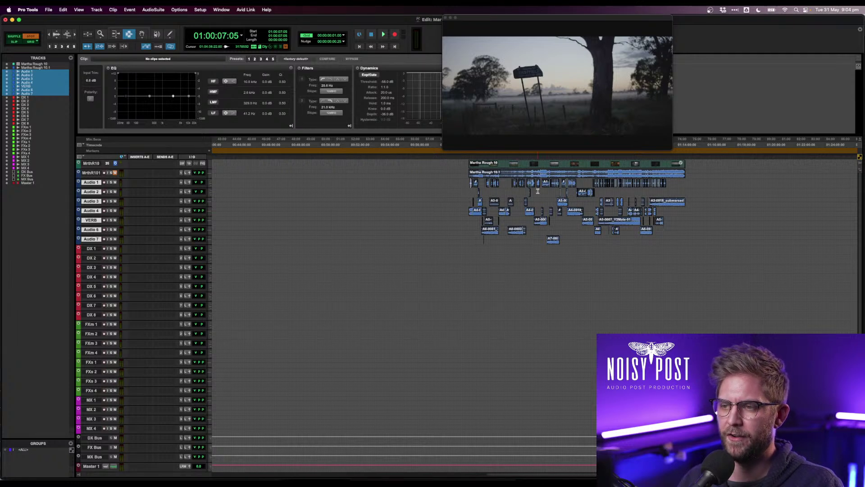
click(371, 210)
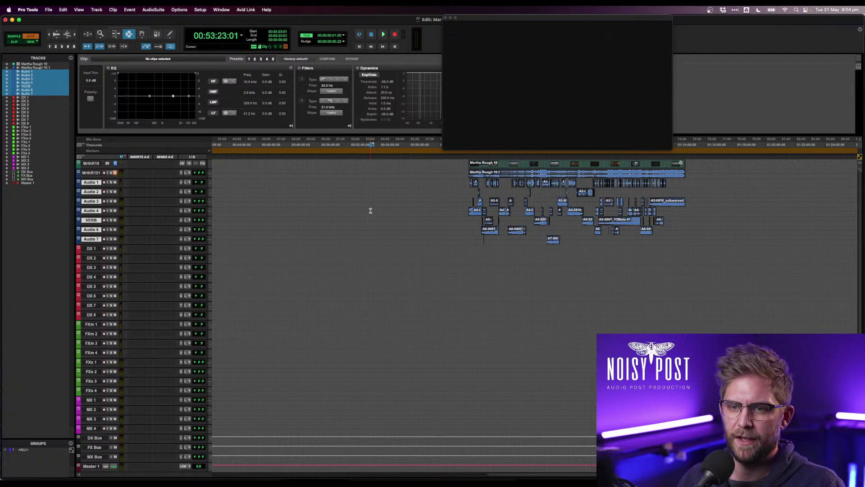
- Solo Audio 1, enlarge its track height and zoom the timeline in on its first clips
click(111, 182)
drag(92, 186, 88, 215)
click(468, 198)
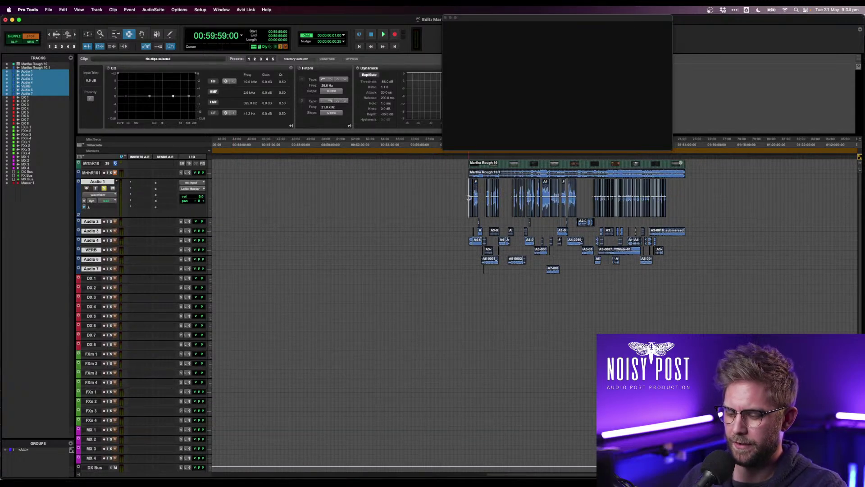
key(t)
key(t)
key(t)
key(t)
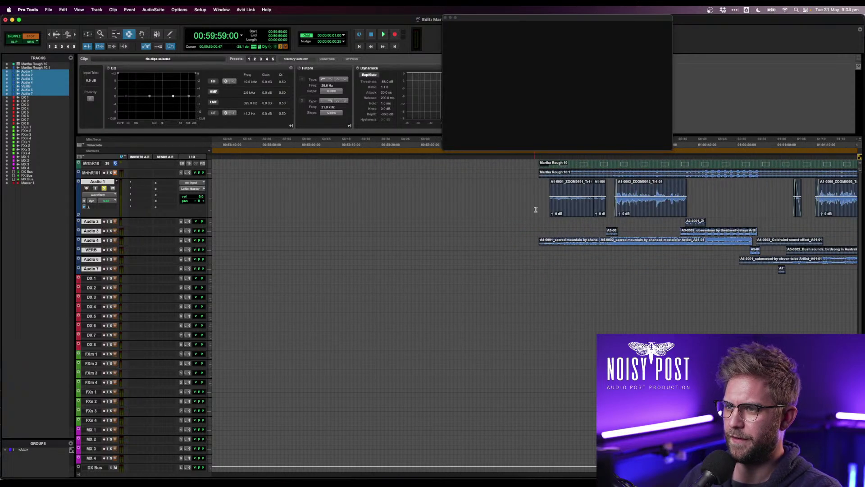
click(556, 206)
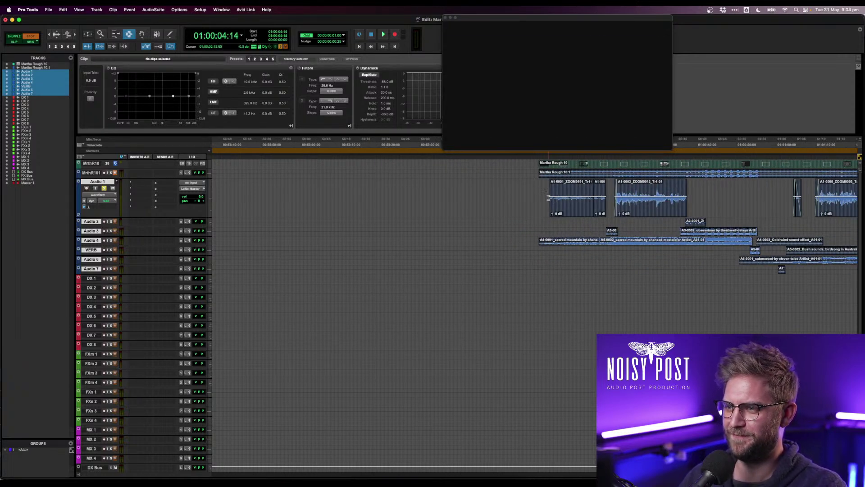
click(551, 204)
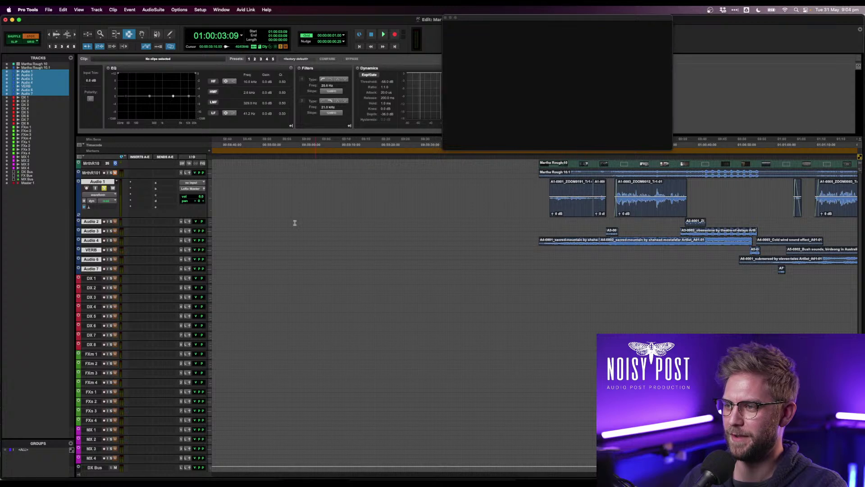
- Enlarge and solo Audio 2, and play back from just before the first clip on Audio 1
drag(88, 226, 85, 274)
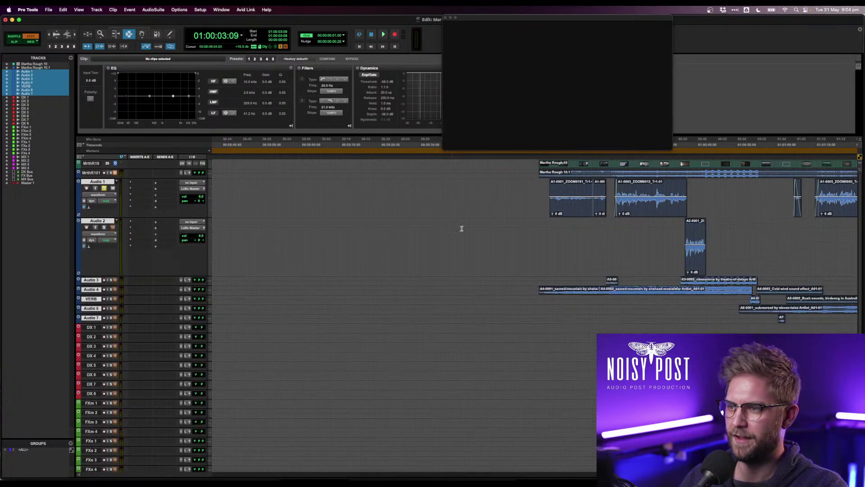
click(549, 204)
key(space)
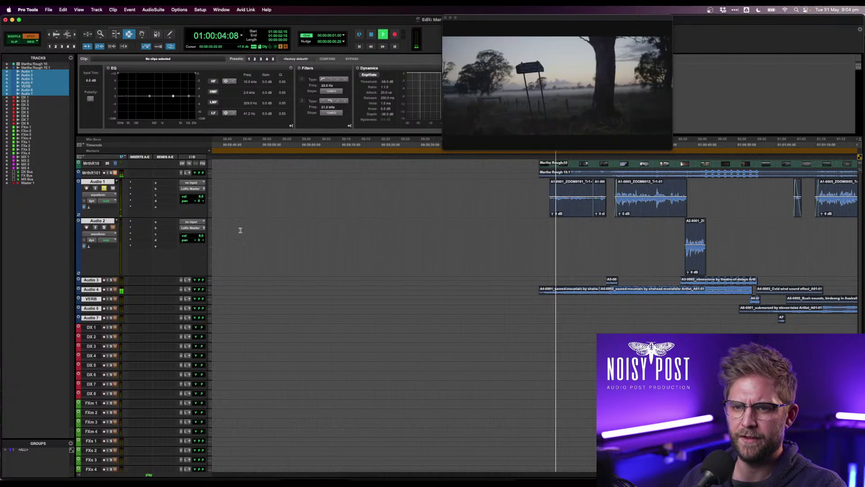
key(space)
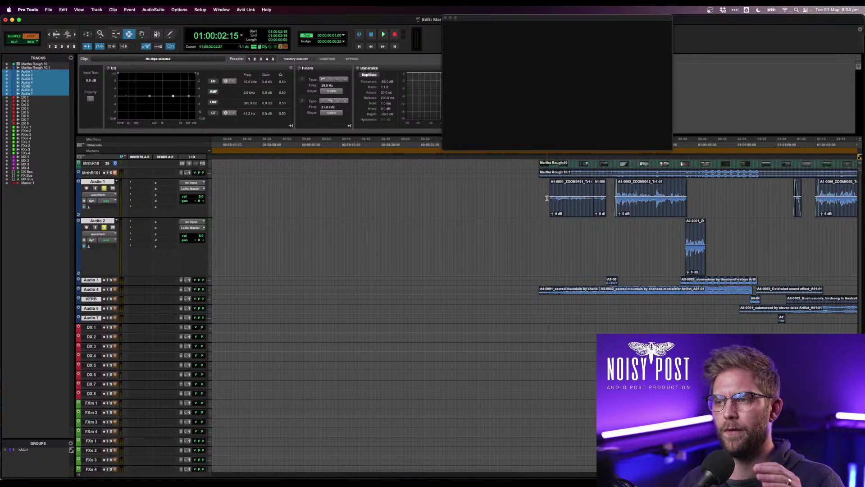
- Select the first two clips on Audio 1 and raise their clip gain by about 6 dB during playback
double_click(578, 199)
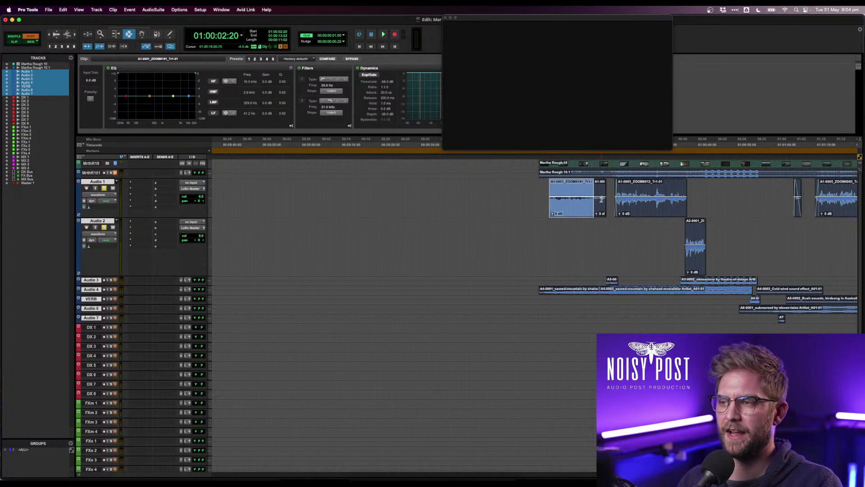
shift+click(601, 199)
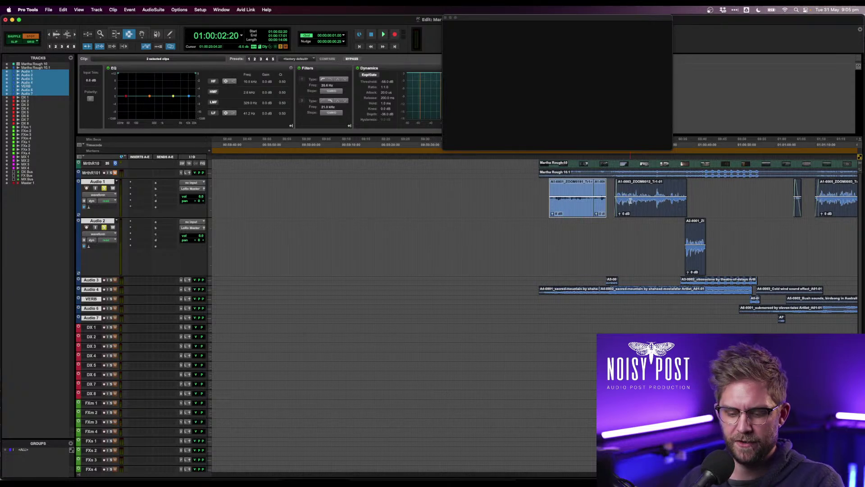
key(space)
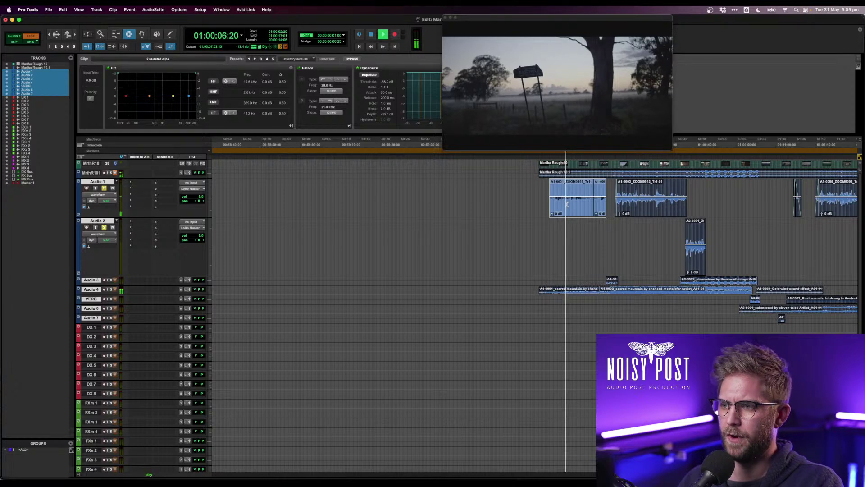
scroll(567, 205, up, 5)
scroll(567, 204, down, 2)
scroll(569, 203, down, 3)
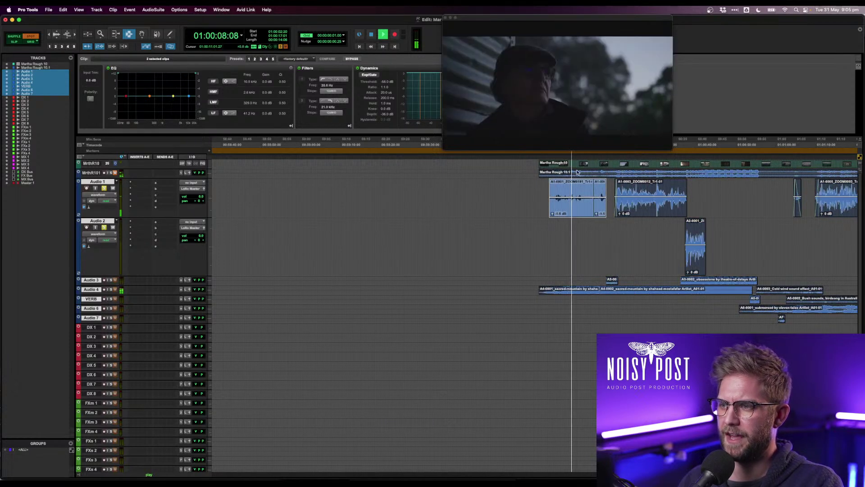
scroll(569, 202, up, 6)
scroll(569, 203, up, 4)
scroll(576, 222, up, 6)
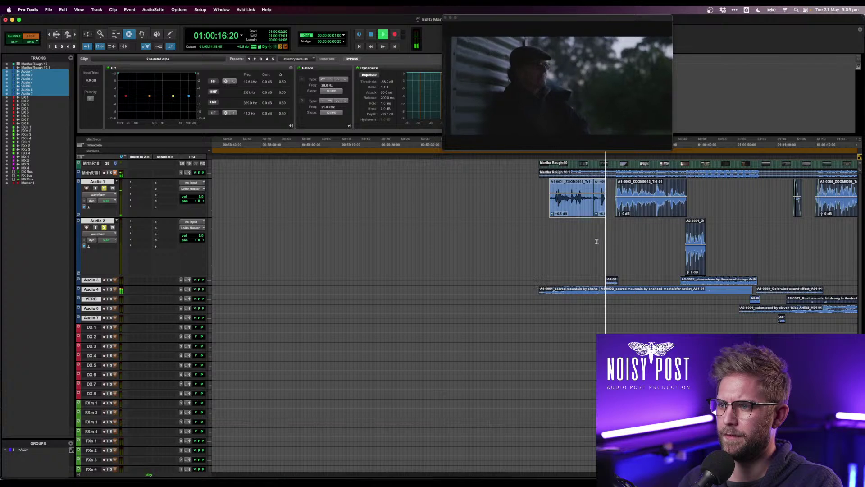
key(space)
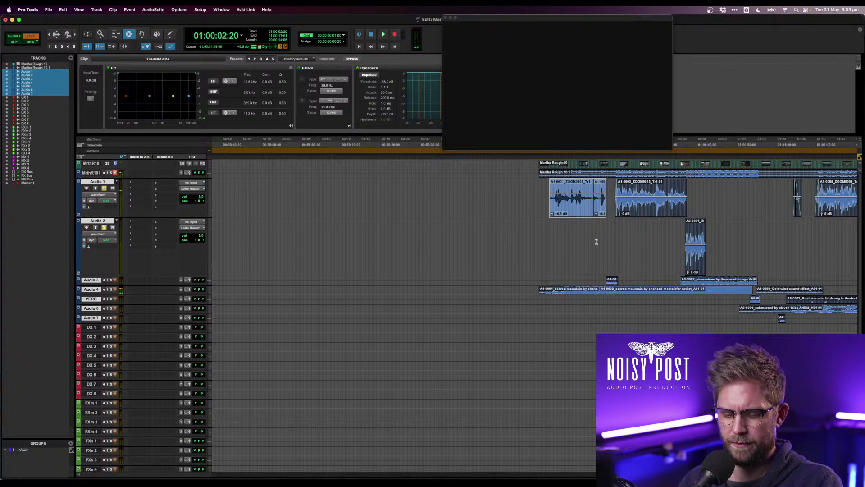
- Select the DX 1 track, copy the first two clips on Audio 1 and move the edit selection down to DX 1
click(92, 327)
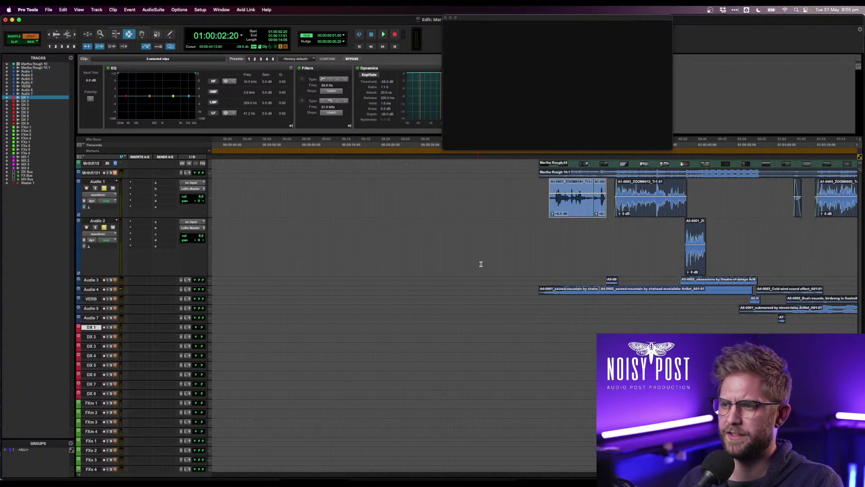
double_click(569, 213)
shift+double_click(599, 212)
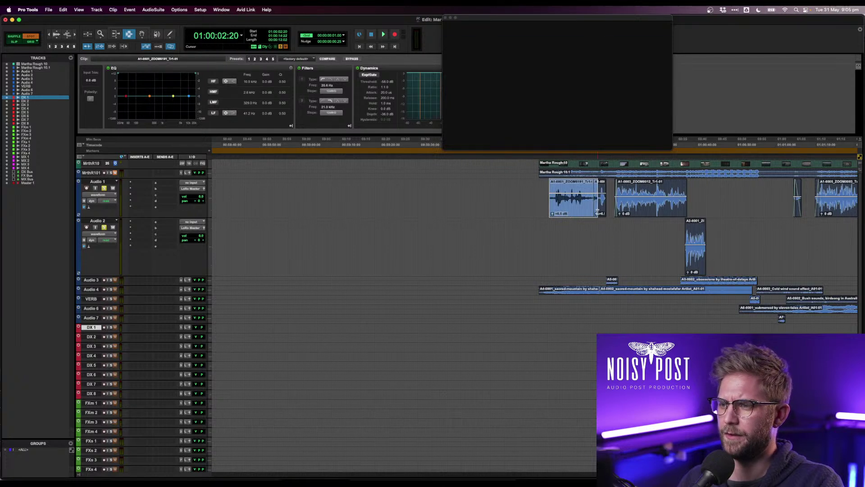
key(super+c)
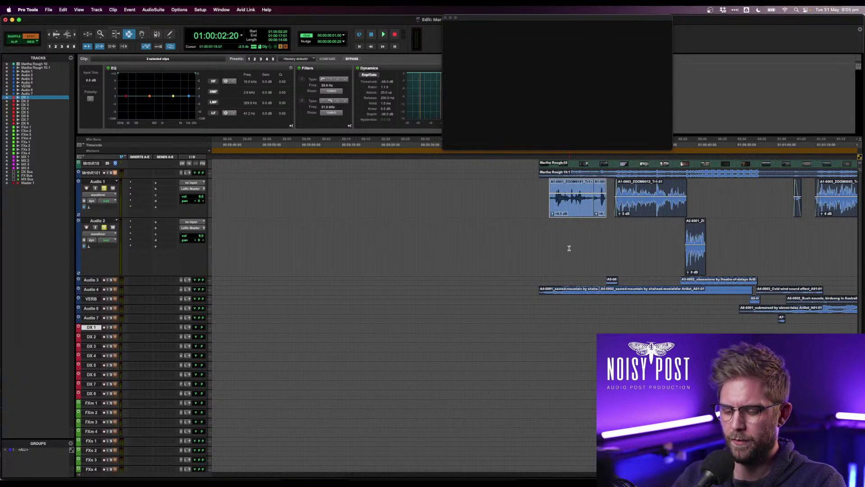
key(semicolon)
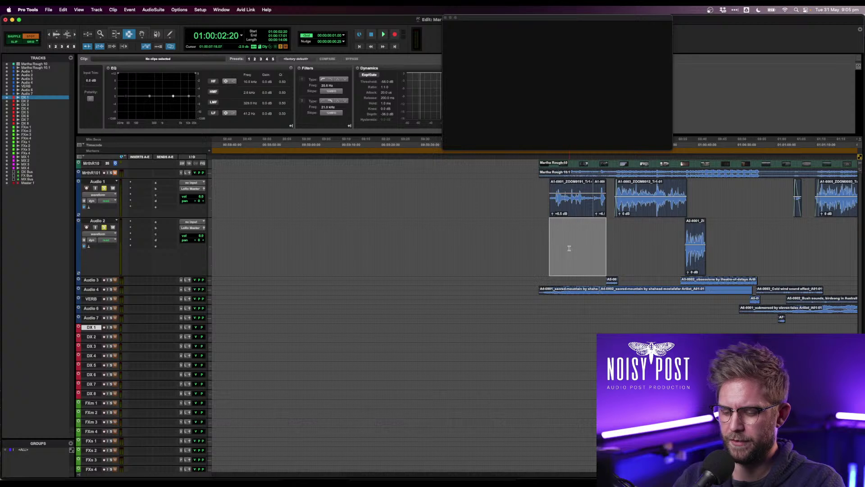
key(p)
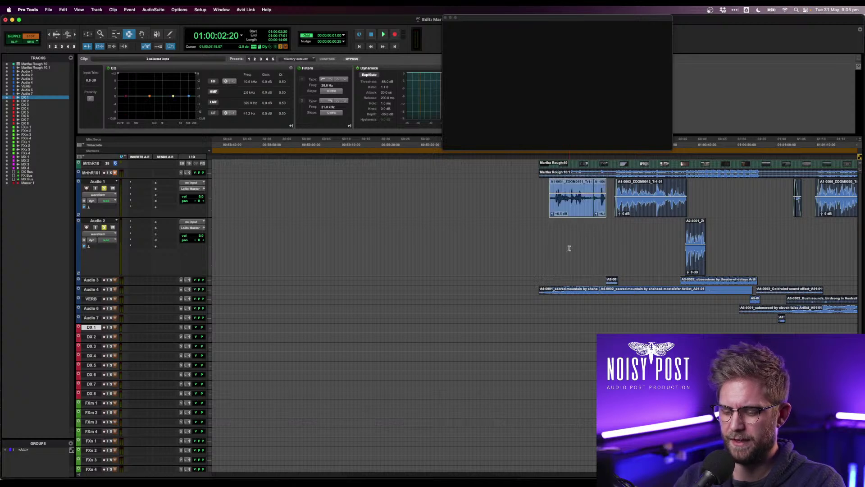
key(semicolon)
key(semicolon)
key(semicolon)
key(semicolon)
key(semicolon)
key(semicolon)
key(semicolon)
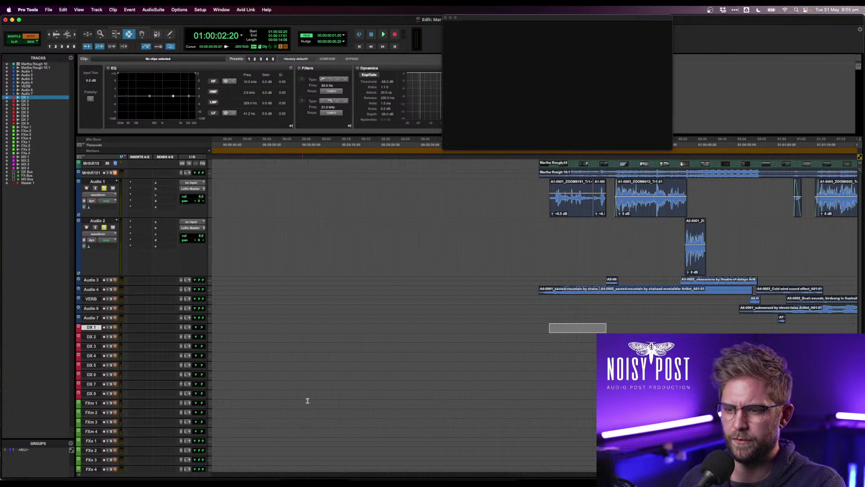
- Customize the track colours in the Color Palette, setting Track Header Brightness to 23 and Track Header Saturation to 44
click(220, 10)
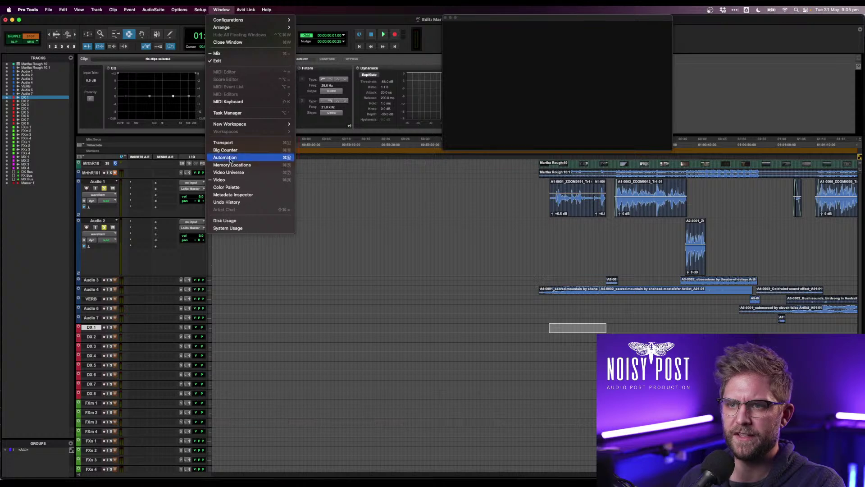
click(227, 187)
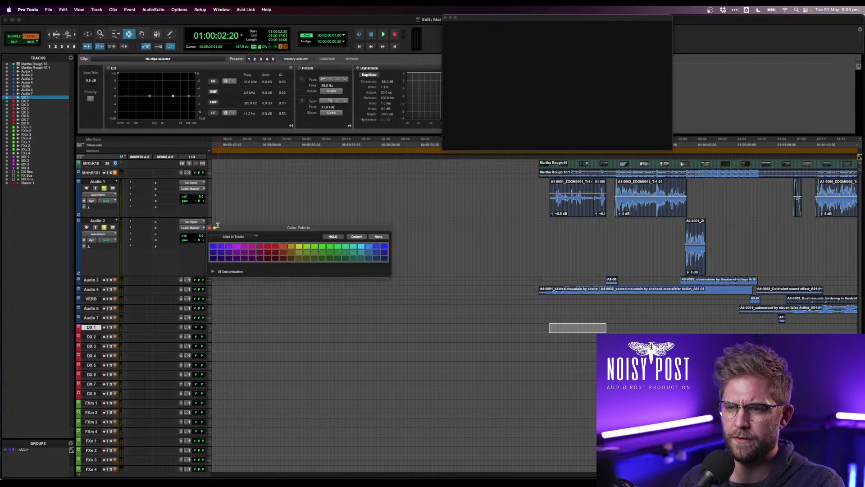
click(213, 271)
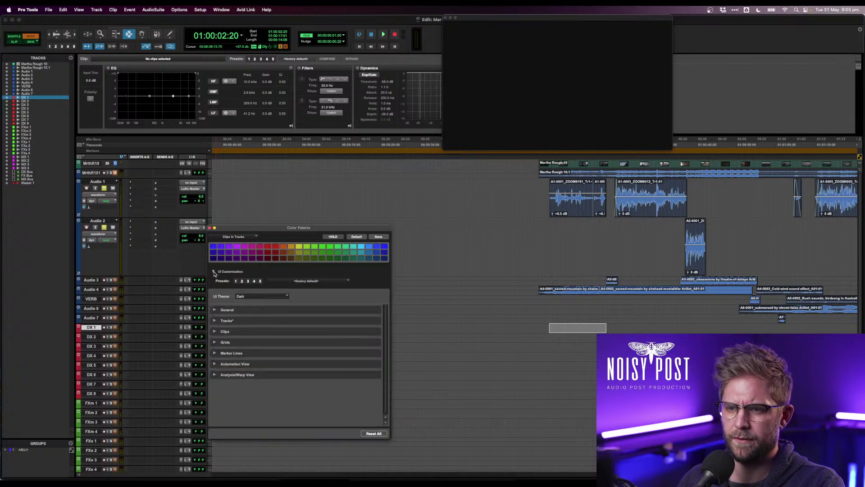
click(215, 321)
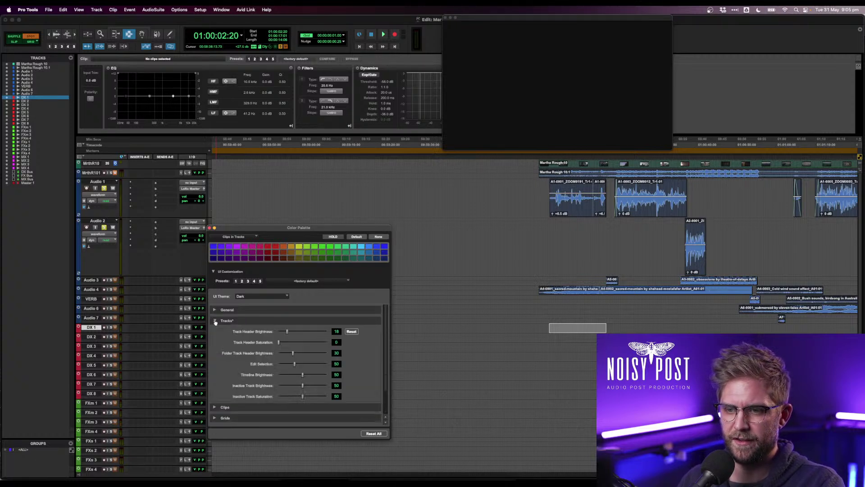
drag(285, 332, 309, 343)
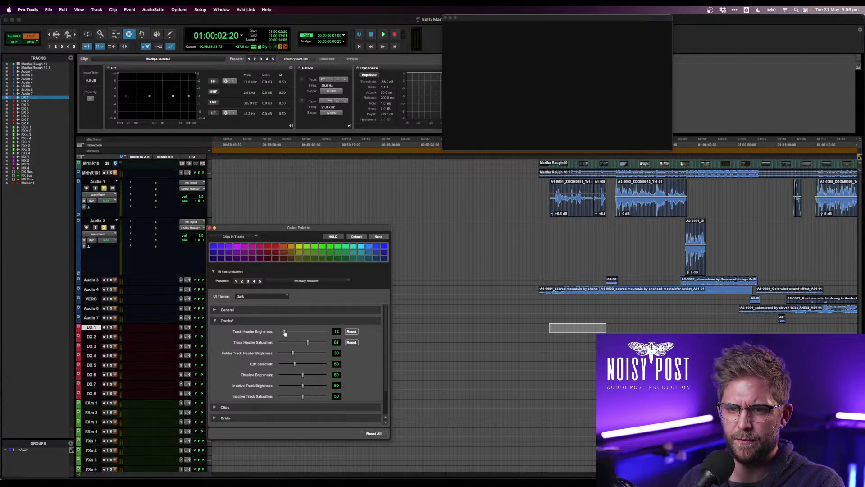
drag(307, 343, 300, 344)
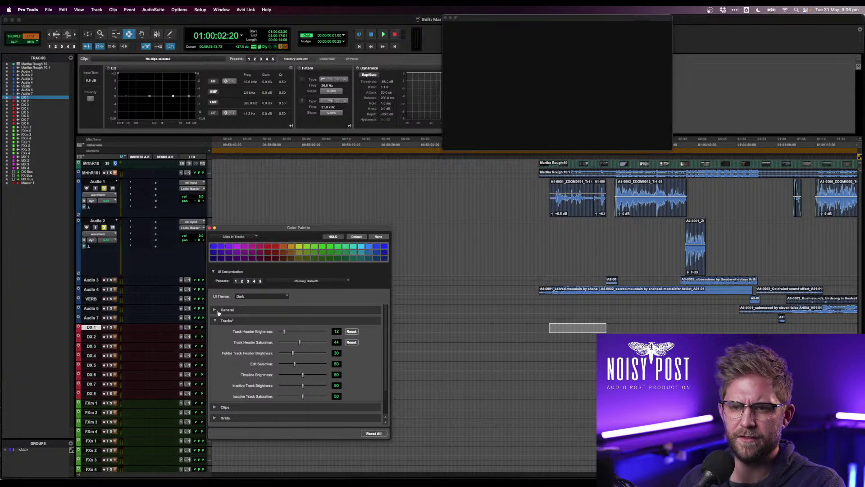
drag(287, 333, 289, 332)
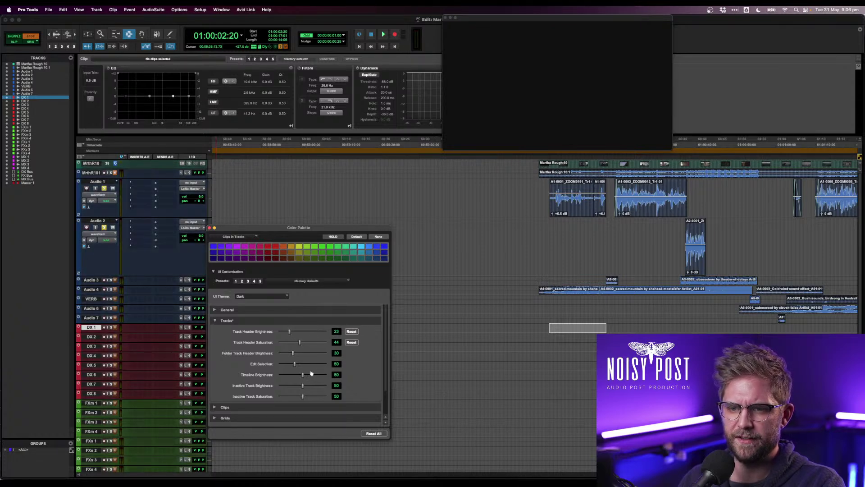
click(209, 228)
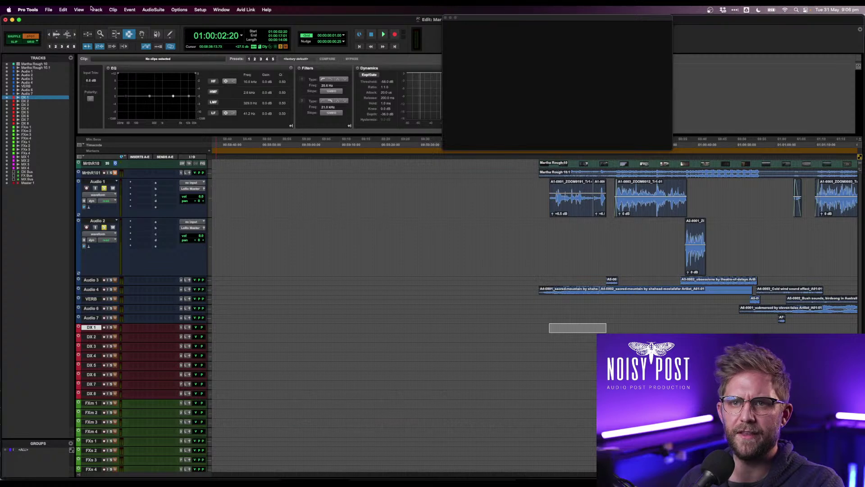
- Review the default track and clip color coding options in the display preferences
click(27, 9)
click(39, 32)
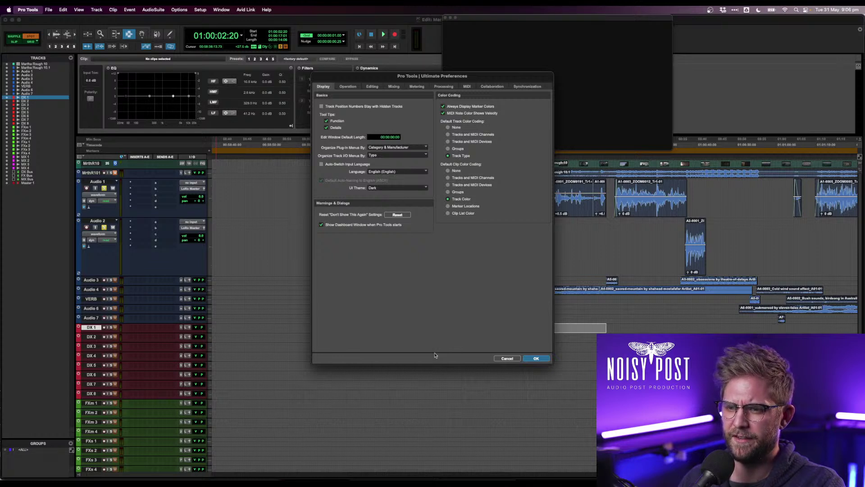
click(539, 359)
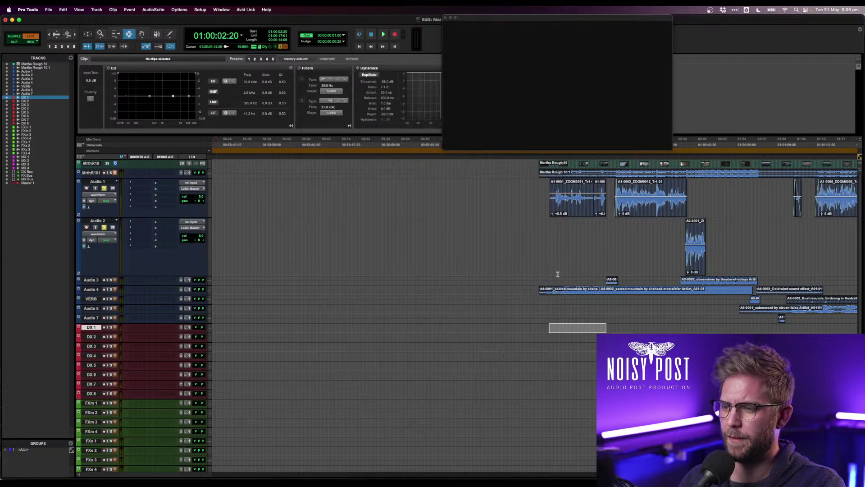
- Reselect the first two Audio 1 clips and paste the copies onto DX 1 at the same timeline position
double_click(573, 206)
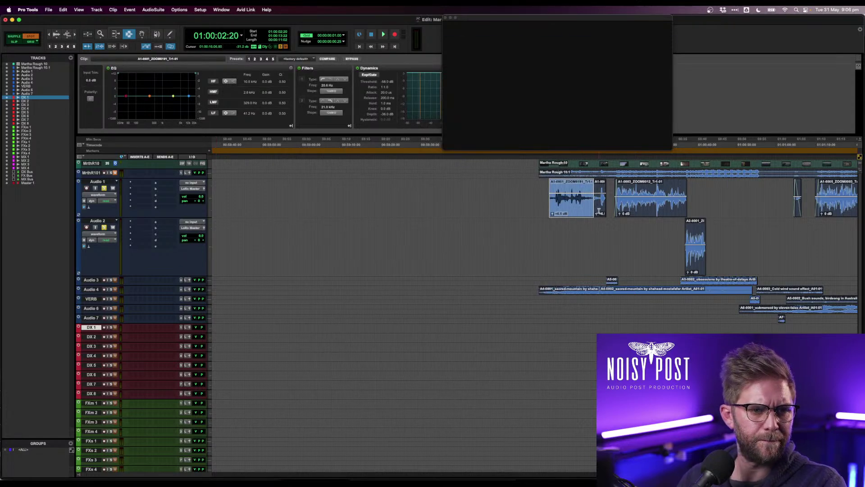
drag(594, 207, 598, 208)
key(semicolon)
key(semicolon)
key(semicolon)
key(semicolon)
key(semicolon)
key(semicolon)
key(semicolon)
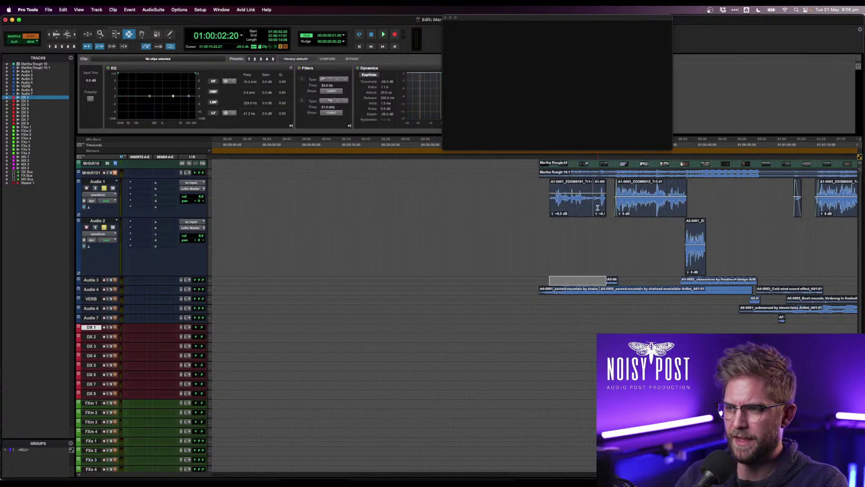
key(super+v)
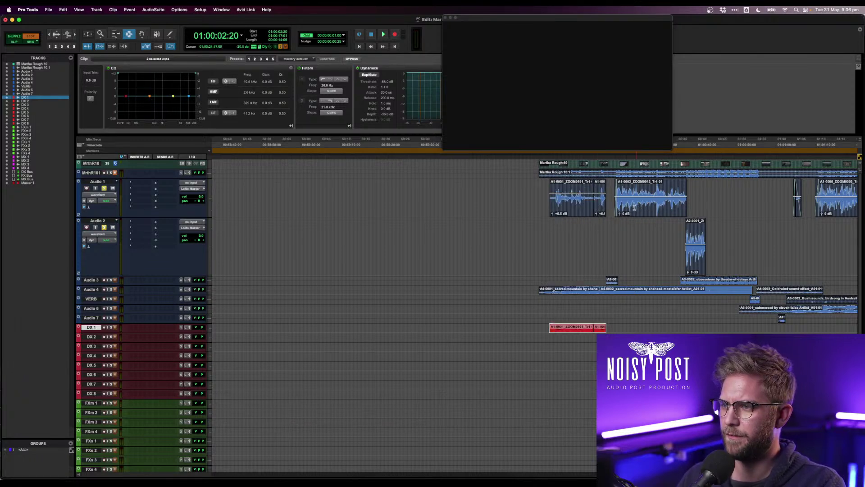
- Audition the third clip on Audio 1 and copy it to DX 2 at the same timeline position
click(616, 195)
key(space)
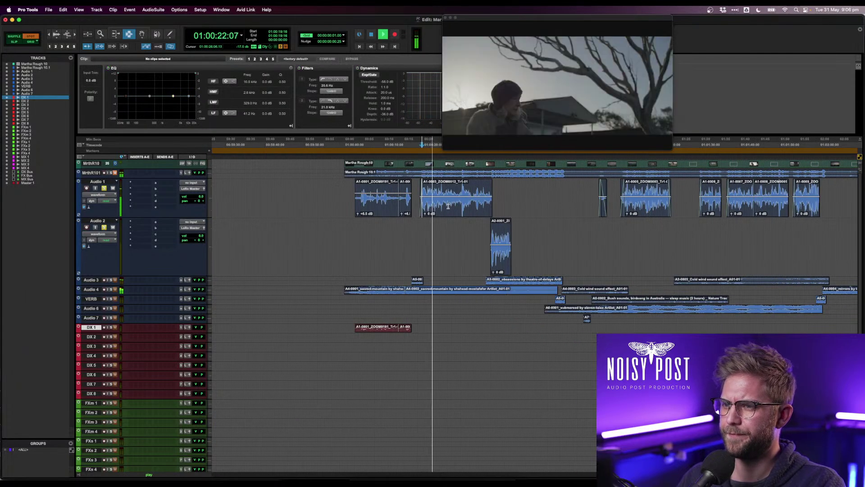
double_click(448, 206)
key(super+c)
key(semicolon)
key(semicolon)
key(semicolon)
key(semicolon)
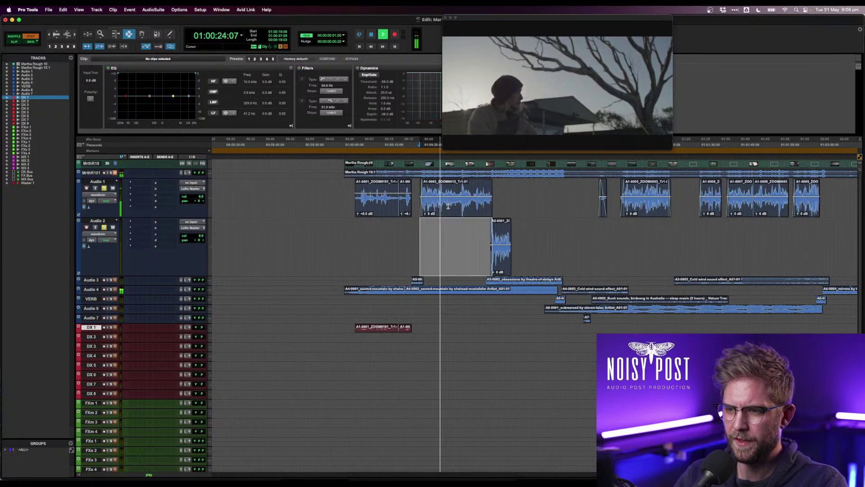
key(semicolon)
key(semicolon)
key(semicolon)
key(semicolon)
key(super+v)
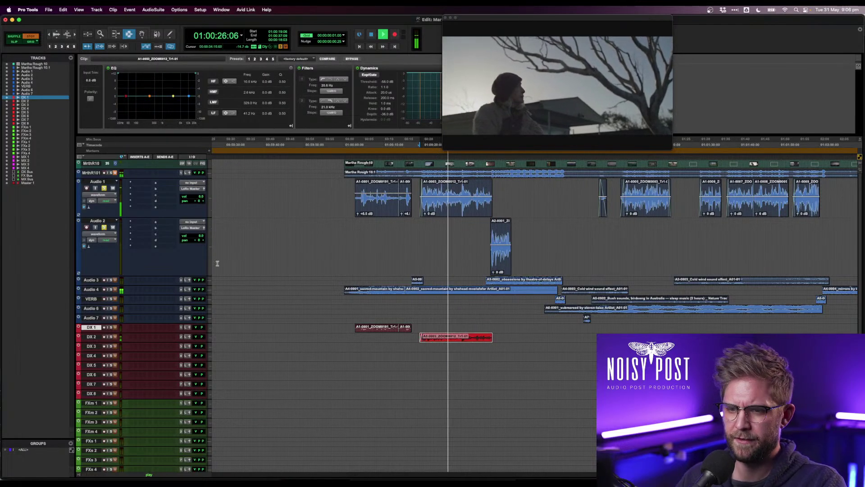
key(space)
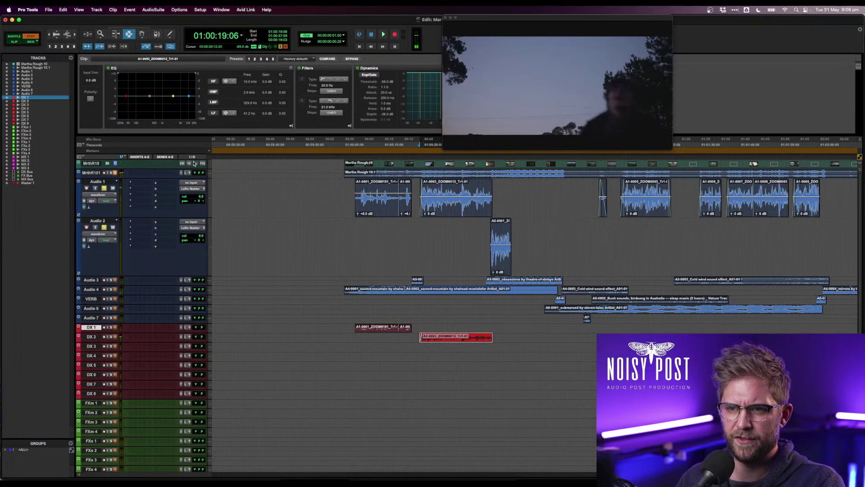
- Show the Comments column in the Edit window and label DX 1 "Hat guy..." and DX 2 "Beanie Lady..."
right_click(193, 161)
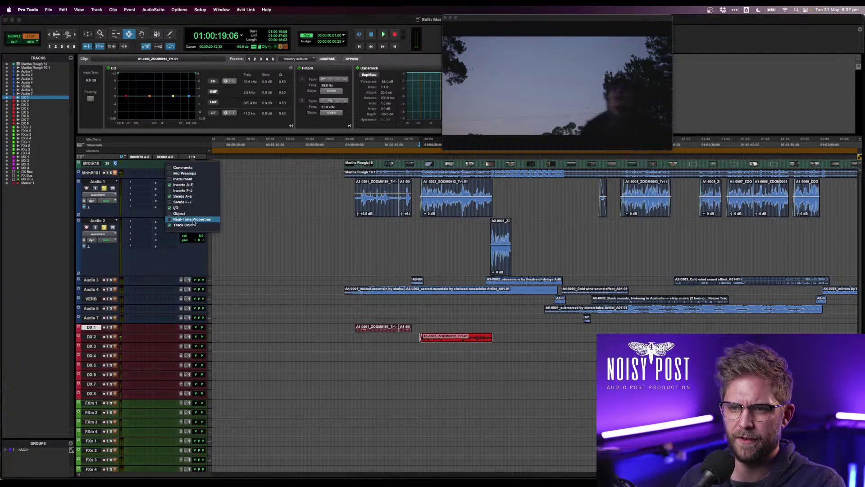
click(183, 168)
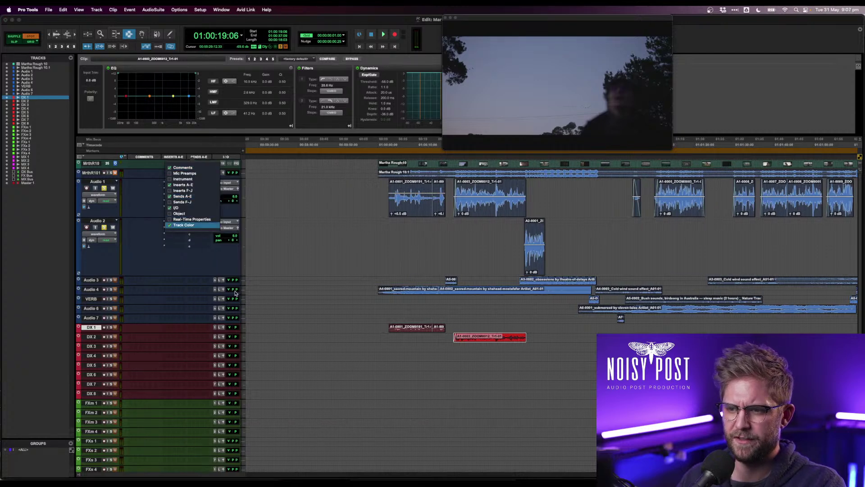
click(145, 330)
text(Hel)
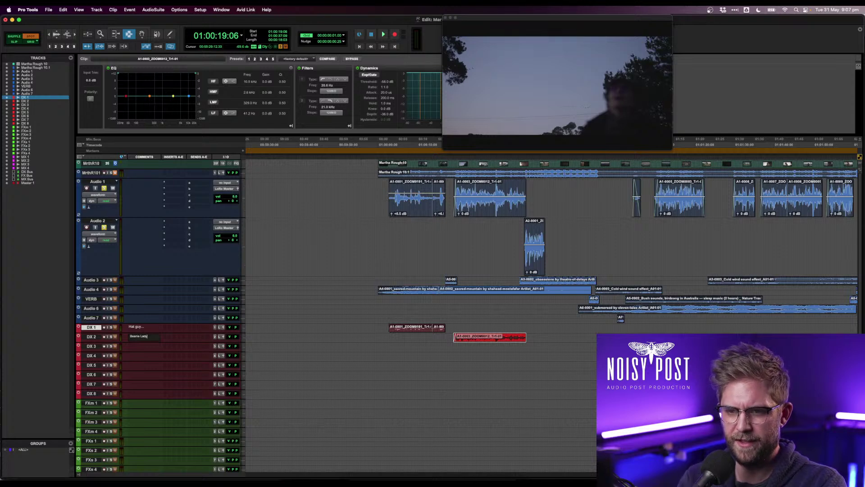
- Play back from the first clip on Audio 2 and solo Audio 1 and Audio 2 to hear it
click(526, 237)
key(space)
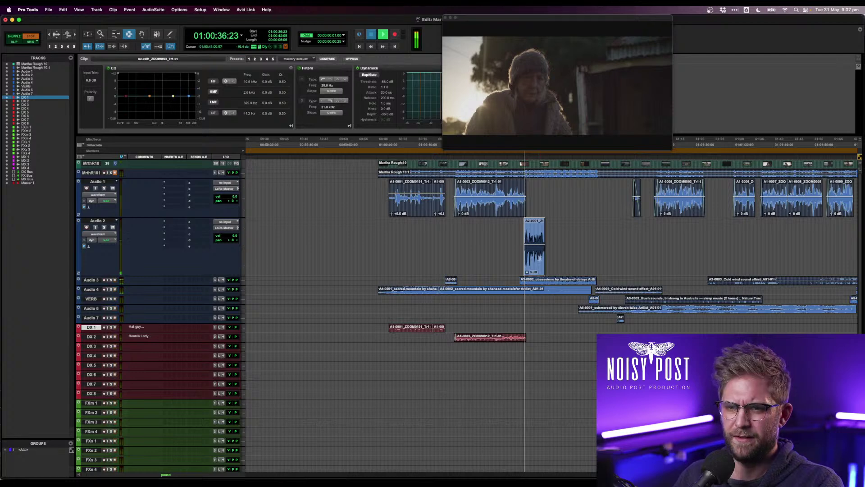
click(104, 227)
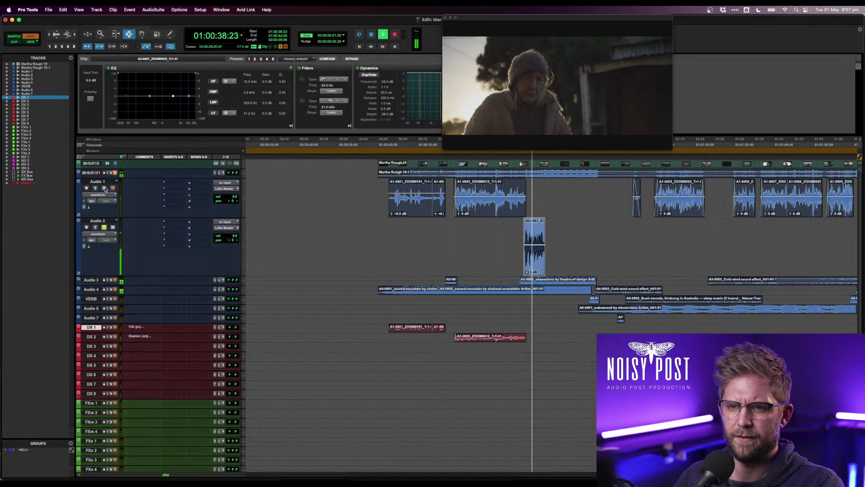
click(104, 188)
click(533, 256)
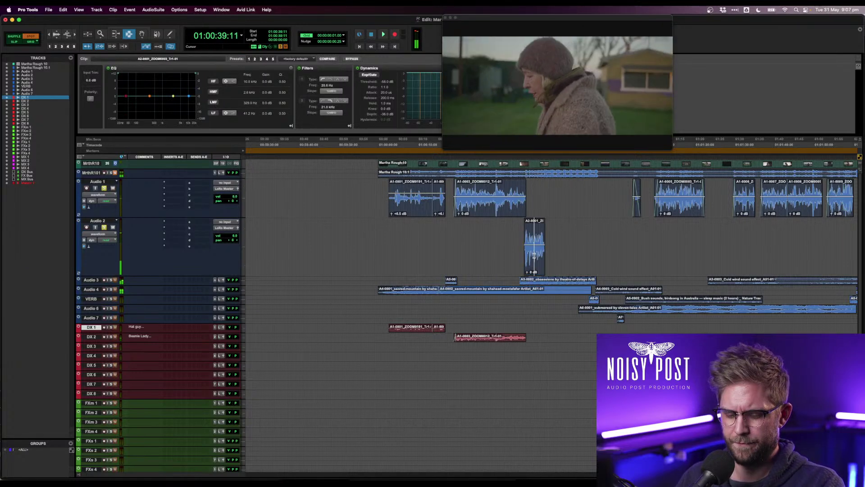
- Copy the auditioned Audio 2 clip to DX 2, directly after the clip already there
double_click(533, 255)
key(super+c)
click(92, 337)
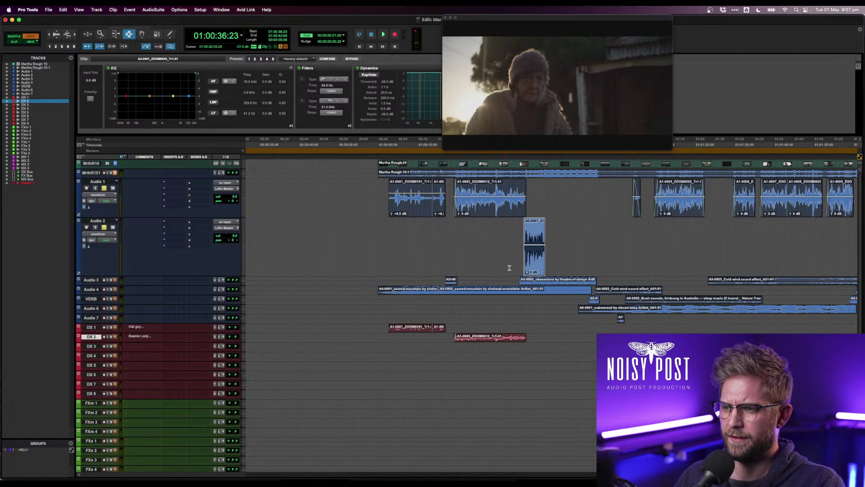
double_click(541, 262)
key(semicolon)
key(semicolon)
key(semicolon)
key(semicolon)
key(semicolon)
key(semicolon)
key(semicolon)
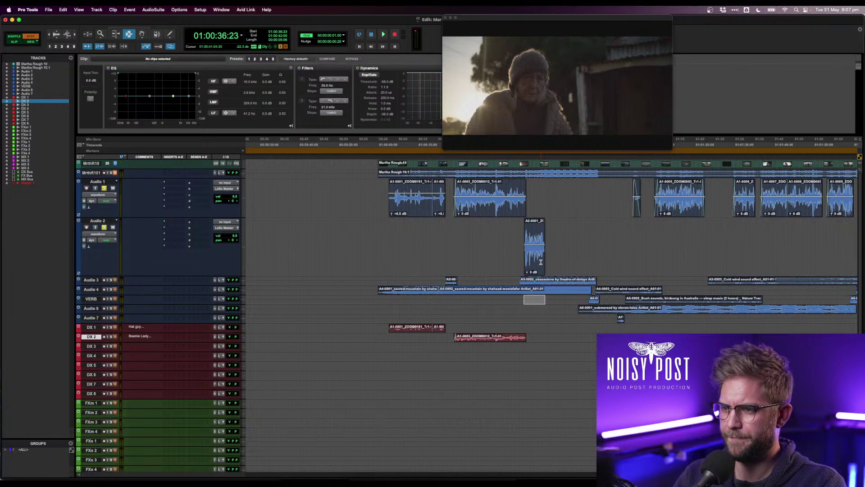
key(super+v)
- Audition the very short clip on Audio 1 starting at 01:01:04:11
click(636, 203)
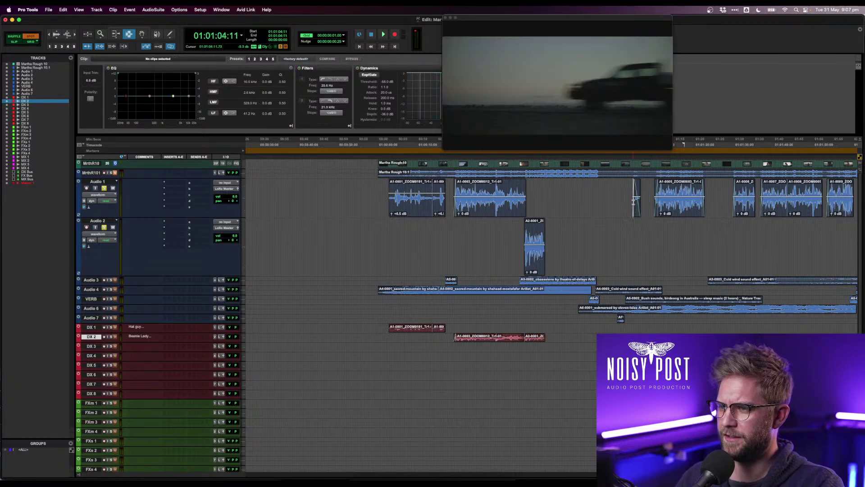
click(634, 200)
key(space)
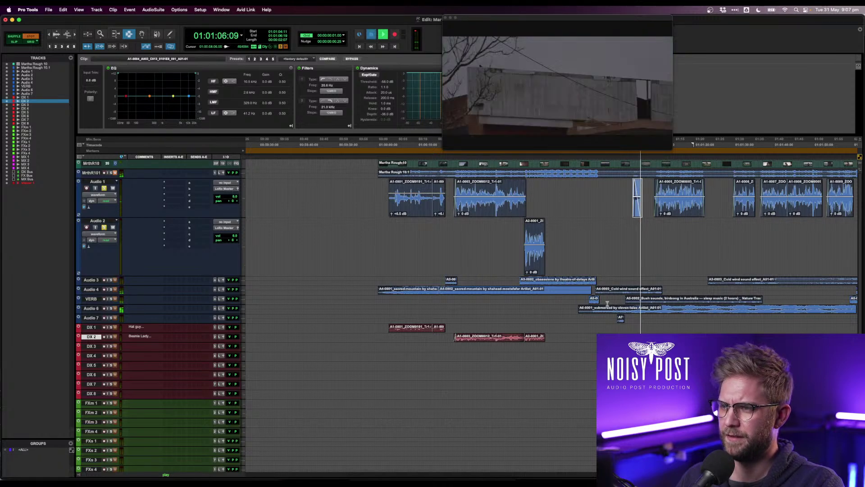
key(space)
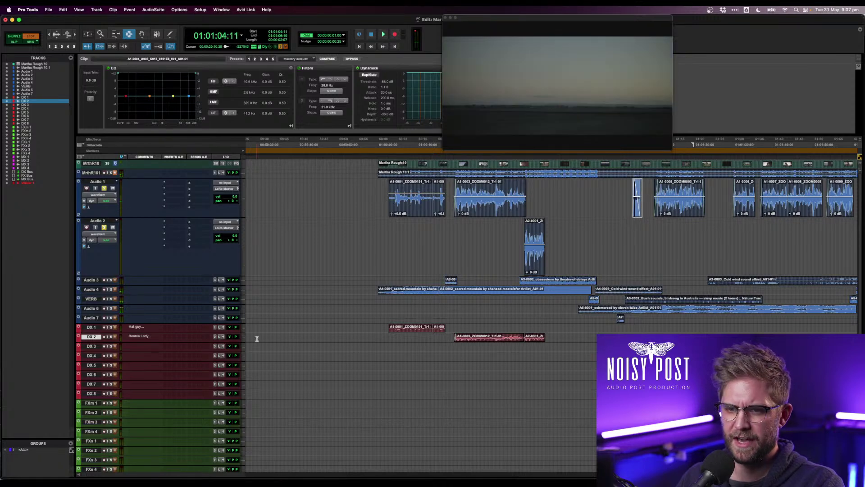
- Copy the short Audio 1 clip to FXm 1 at the same timeline position, using linked track and edit selection
click(90, 404)
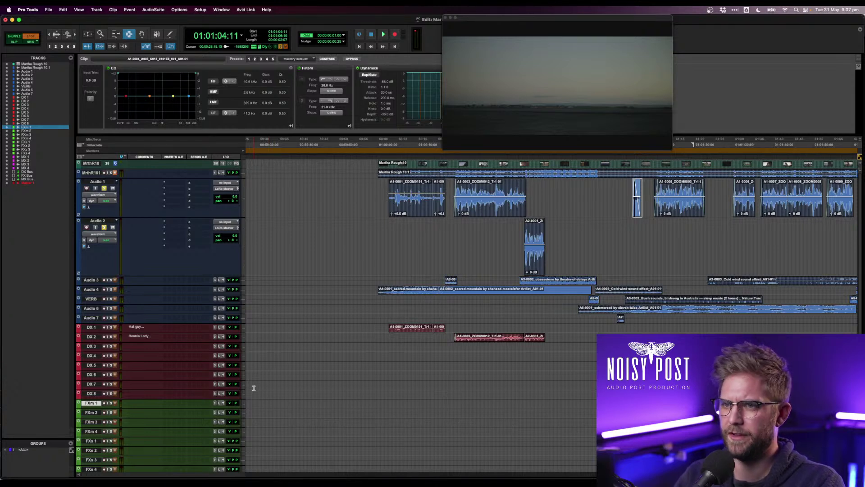
click(114, 48)
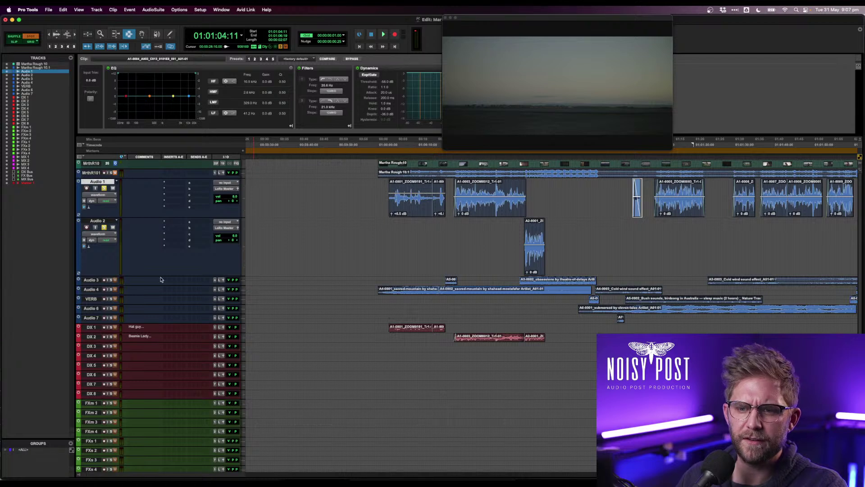
click(92, 402)
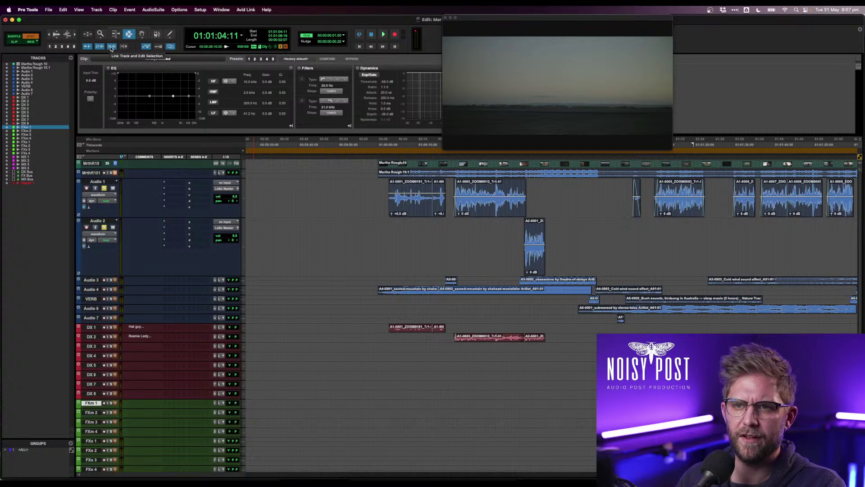
click(95, 182)
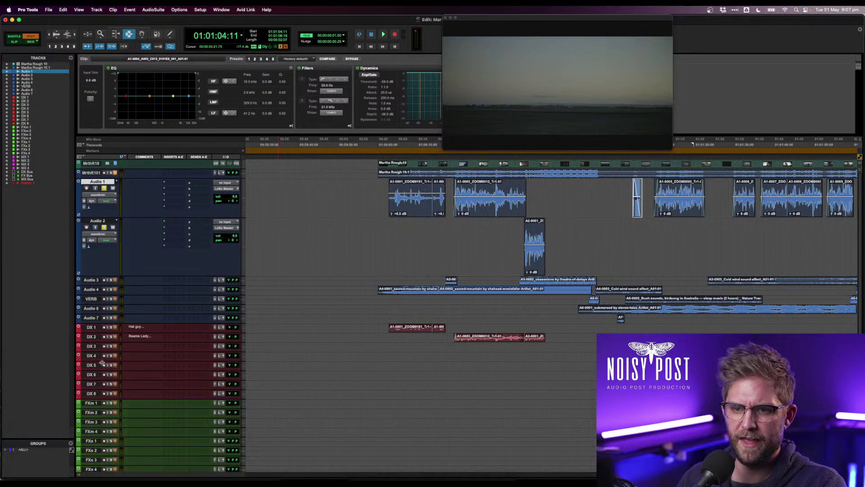
click(91, 402)
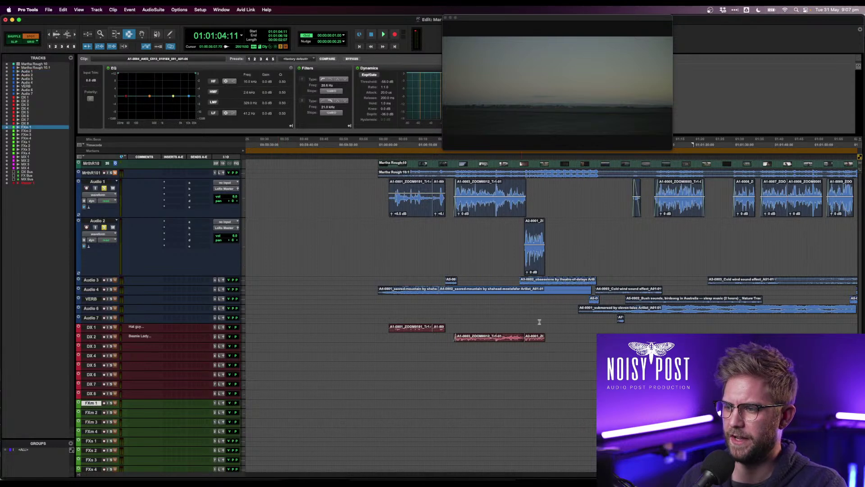
- Audition the A1-0005 clip on Audio 1 and copy it to DX 2 at the same timeline position
click(676, 209)
key(space)
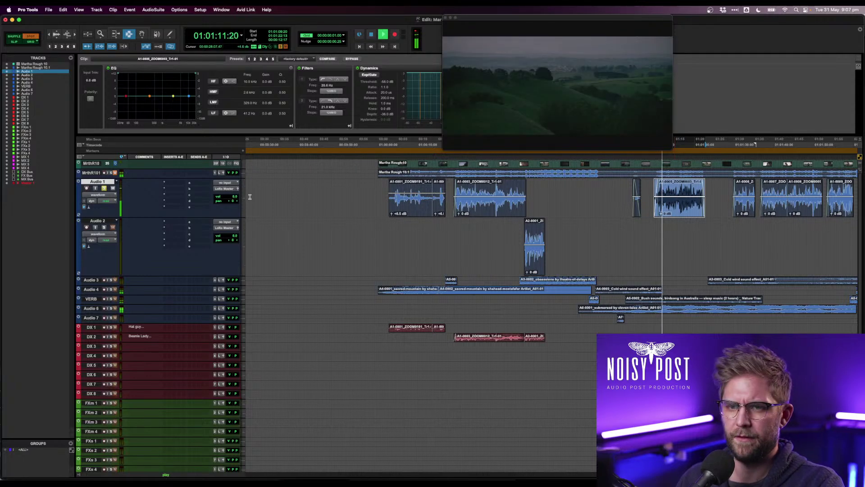
click(104, 189)
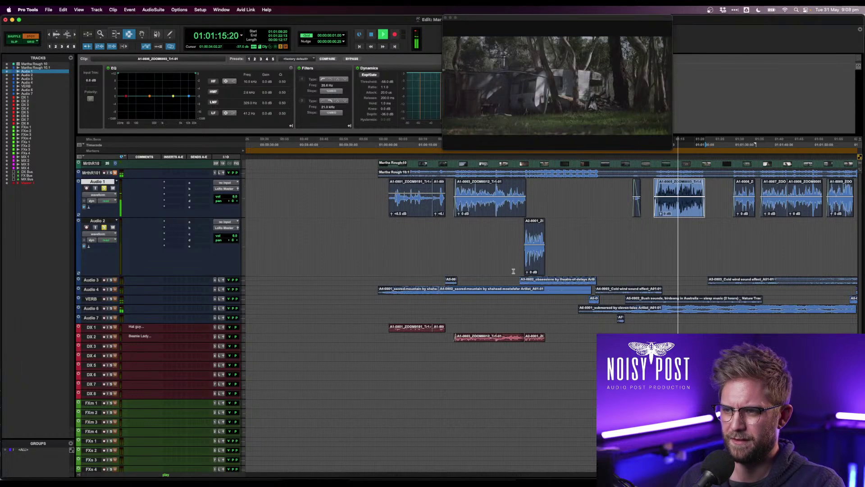
key(space)
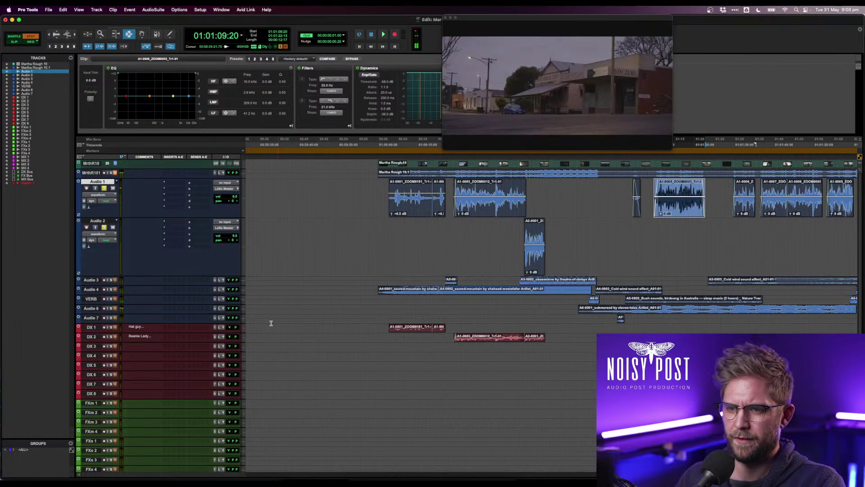
click(95, 337)
- Audition the A1-0006 clip on Audio 1 and copy it to DX 2 at the same timeline position
click(741, 210)
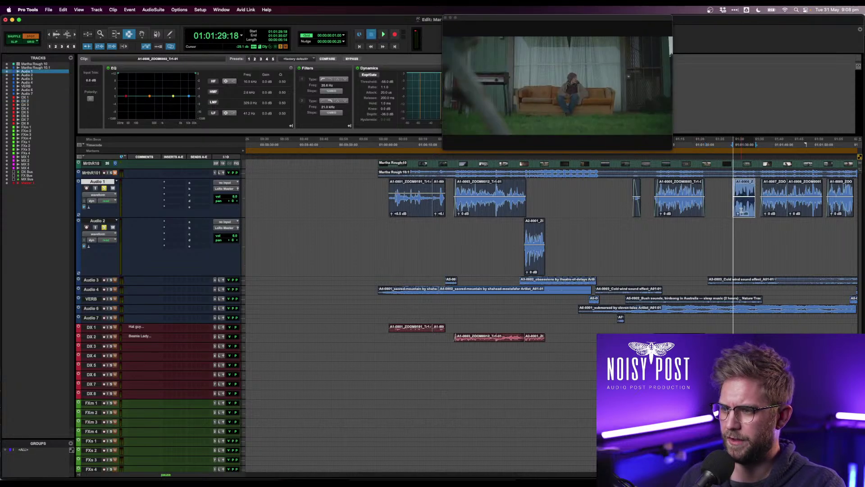
key(space)
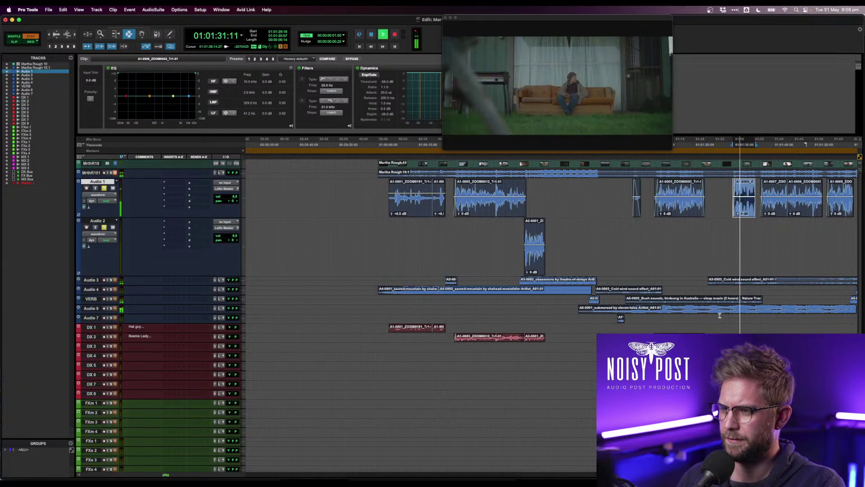
click(93, 337)
key(super+v)
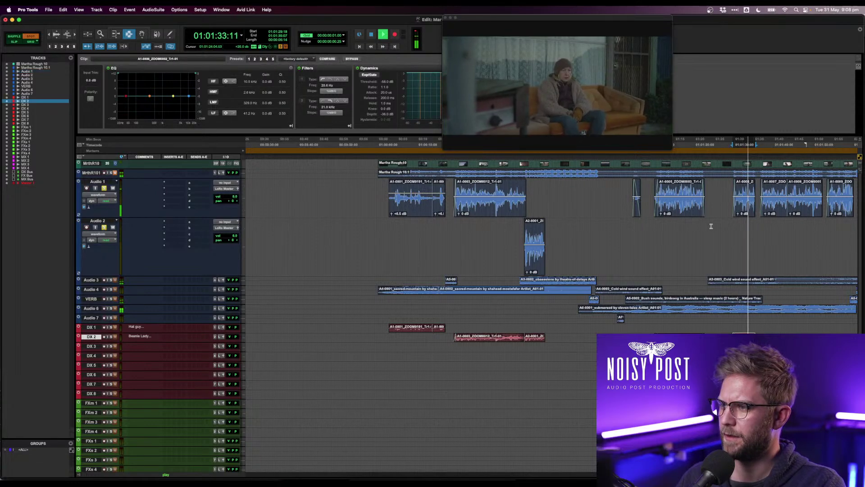
- Audition the adjoining A1-0007 and A1-0008 clips on Audio 1 and copy both to DX 2 at the same timeline position
click(761, 205)
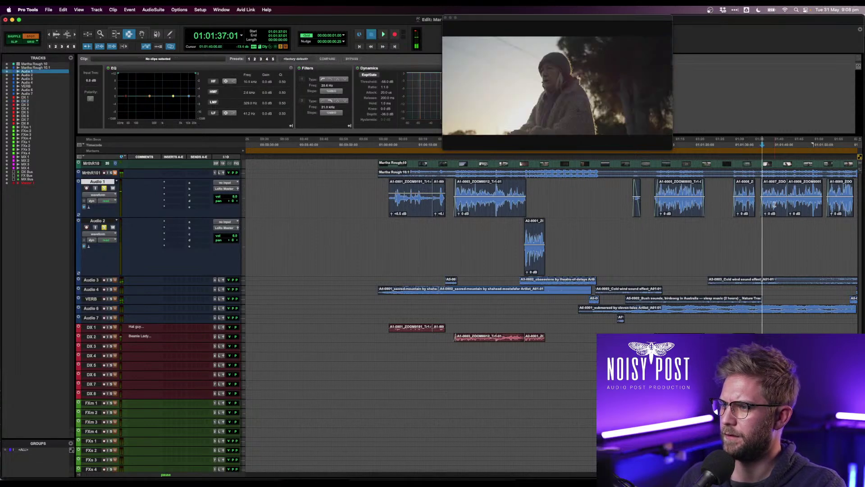
drag(761, 205, 806, 207)
shift+double_click(806, 207)
scroll(805, 207, right, 7)
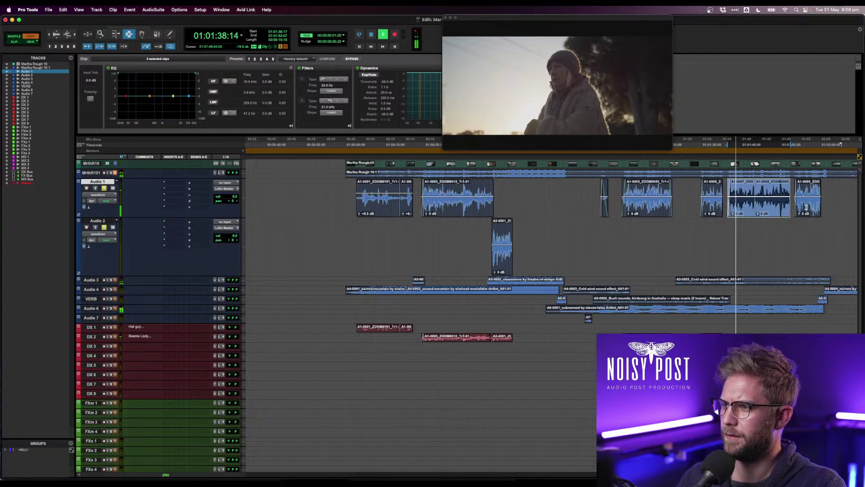
scroll(726, 210, right, 2)
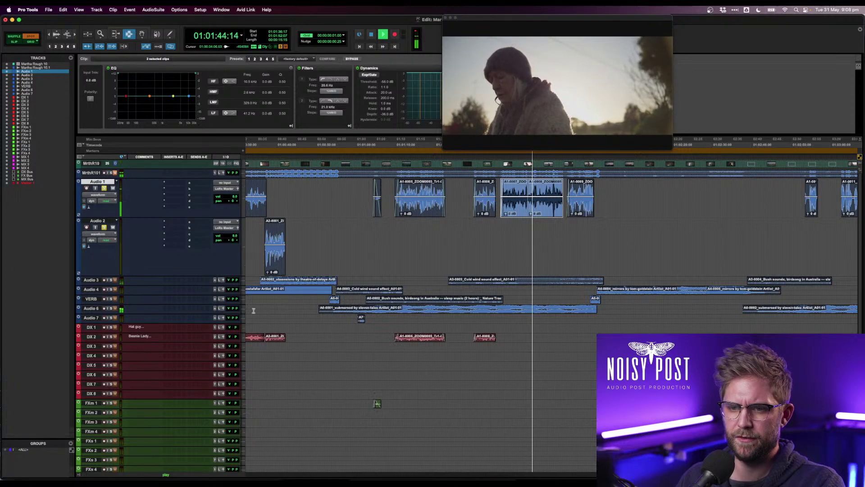
click(93, 338)
key(super+v)
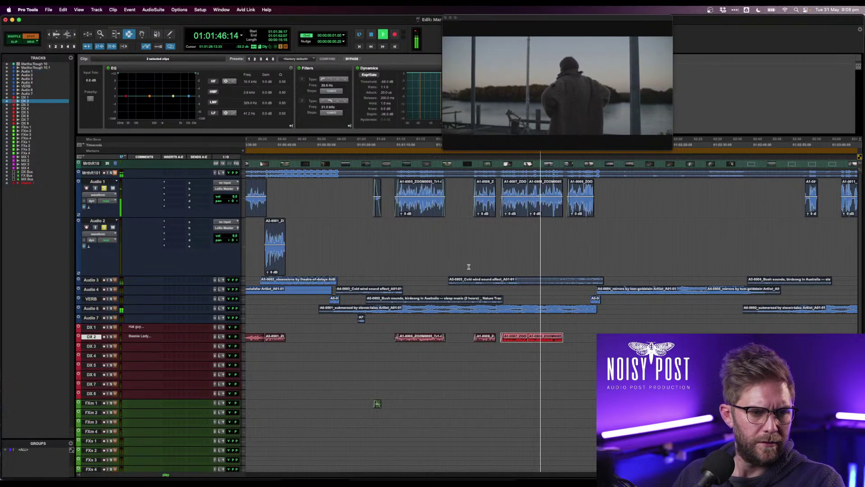
- Audition the A1-0009 clip on Audio 1 and copy it to DX 2 at the same timeline position
click(571, 205)
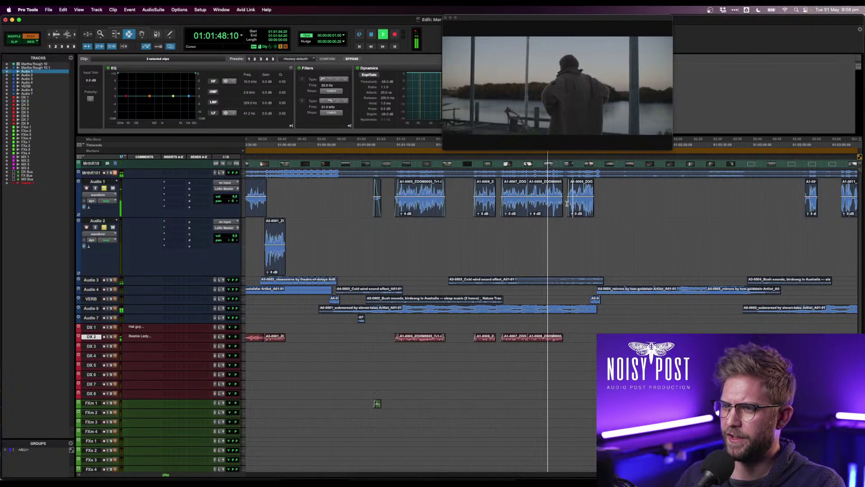
double_click(576, 205)
key(space)
key(space)
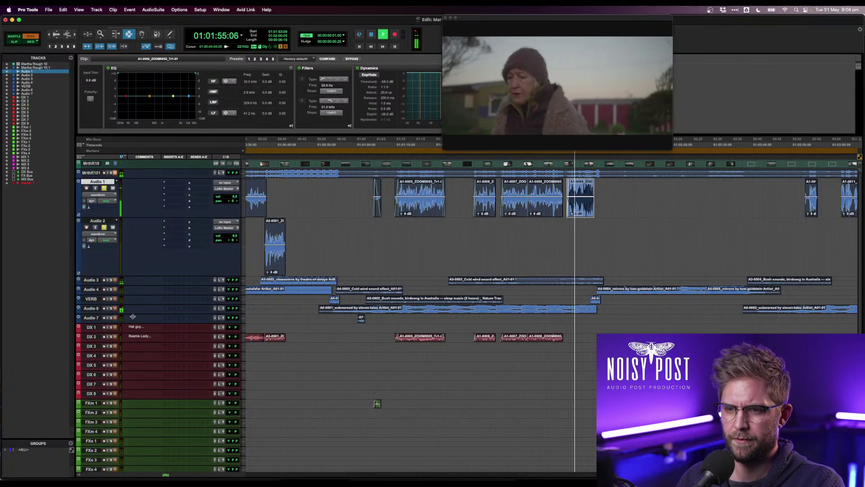
click(199, 338)
key(super+v)
- Audition the A1-0010 clip on Audio 1 and copy it to DX 3 at the same timeline position
click(604, 232)
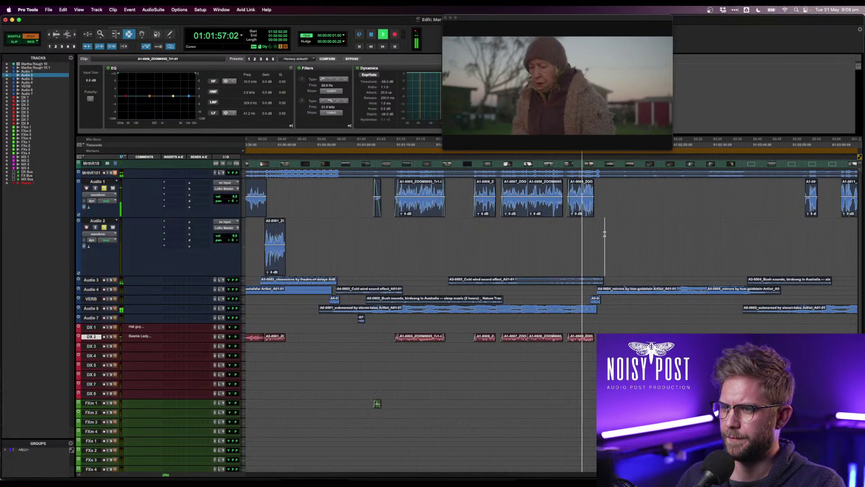
scroll(637, 223, right, 5)
key(space)
click(585, 206)
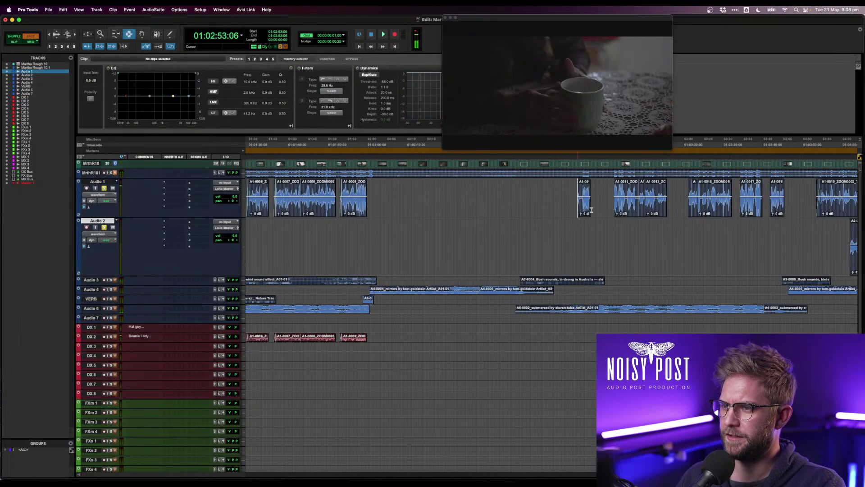
key(space)
click(584, 205)
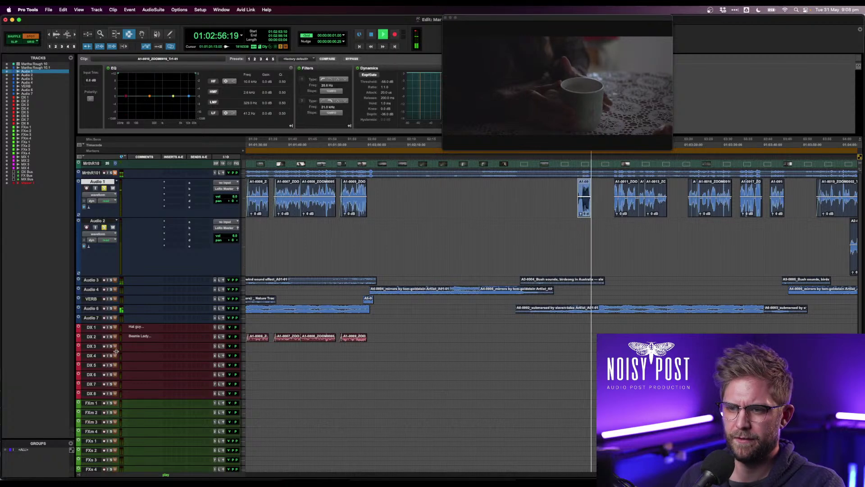
click(95, 347)
key(super+v)
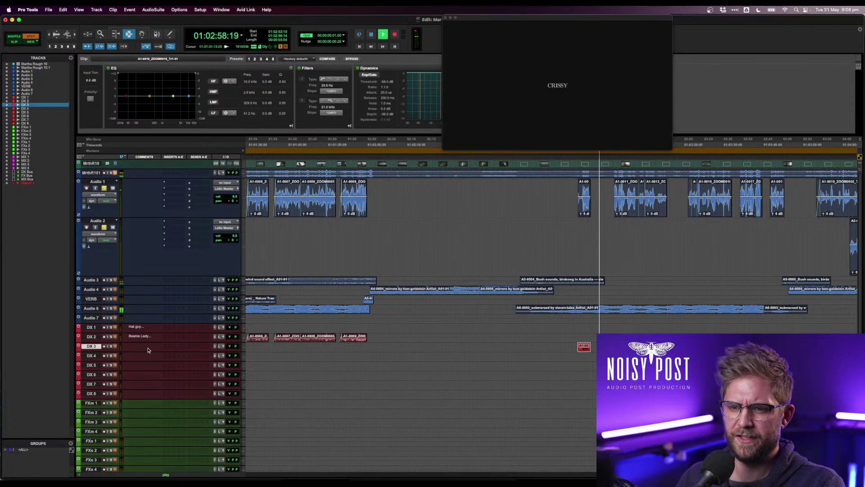
- Label DX 3 in its track comment with the new speaker's first name followed by "Tea Lady..."
click(146, 348)
text(C)
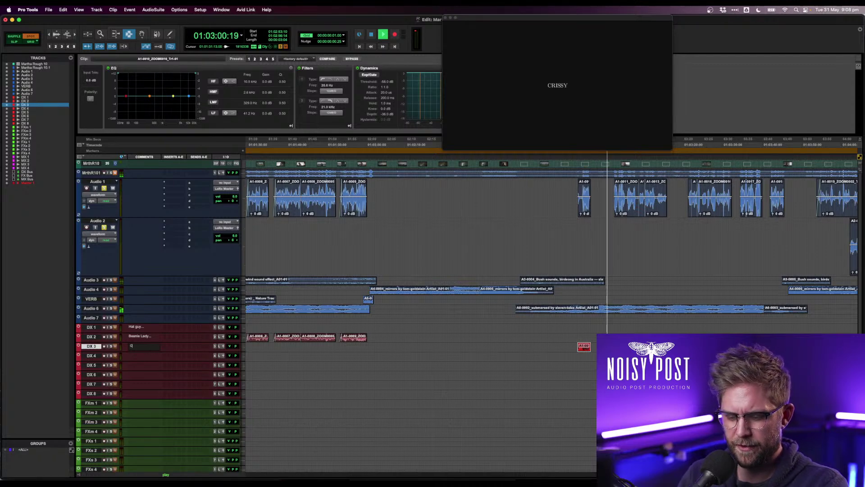
text(riss)
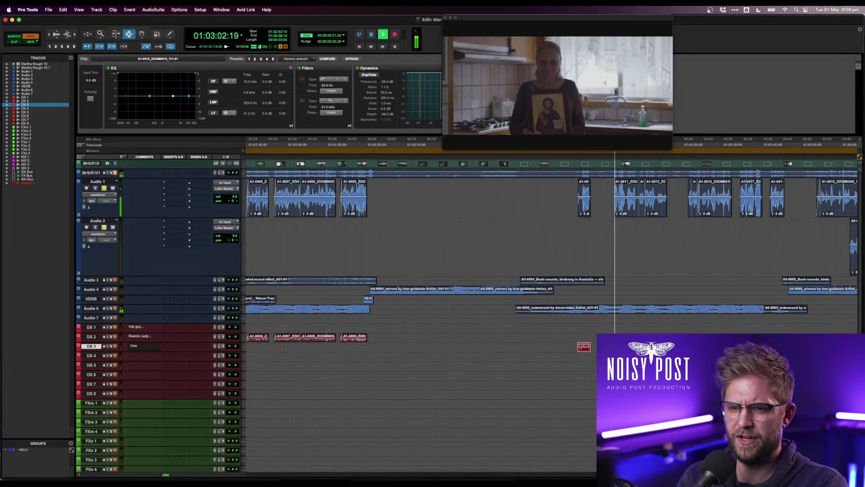
text(y)
key(Return)
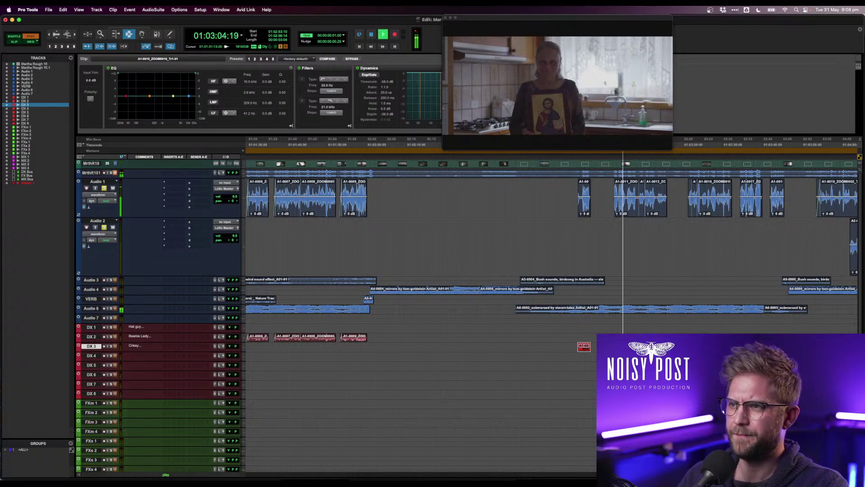
click(139, 346)
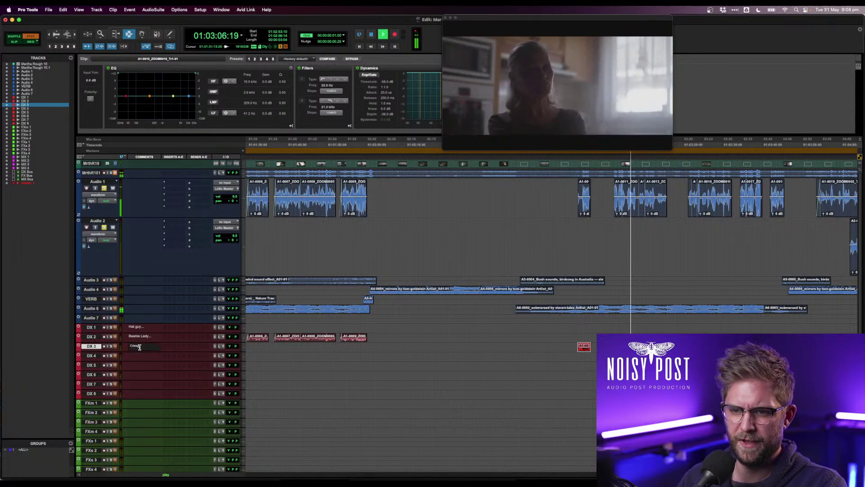
text(T)
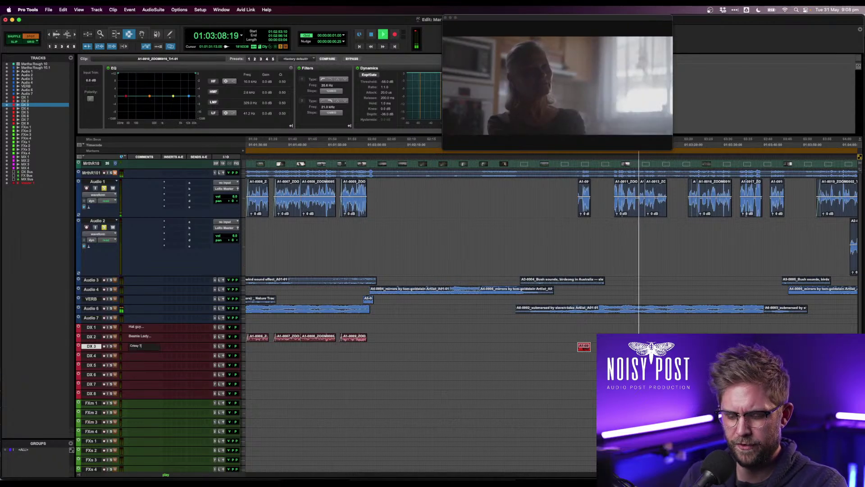
text(ea Lady...)
key(Return)
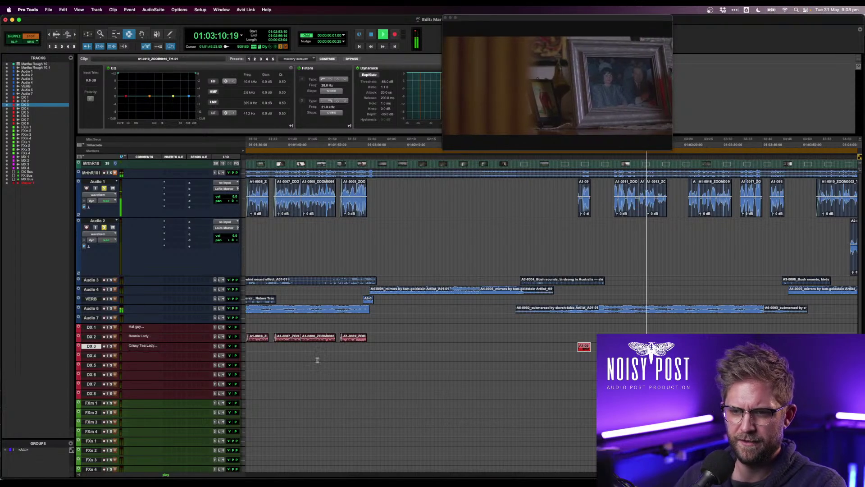
- Audition the cluster of clips around A1-0016 on Audio 1, along with the separate A1-0017 and A1-0018 clips
click(688, 202)
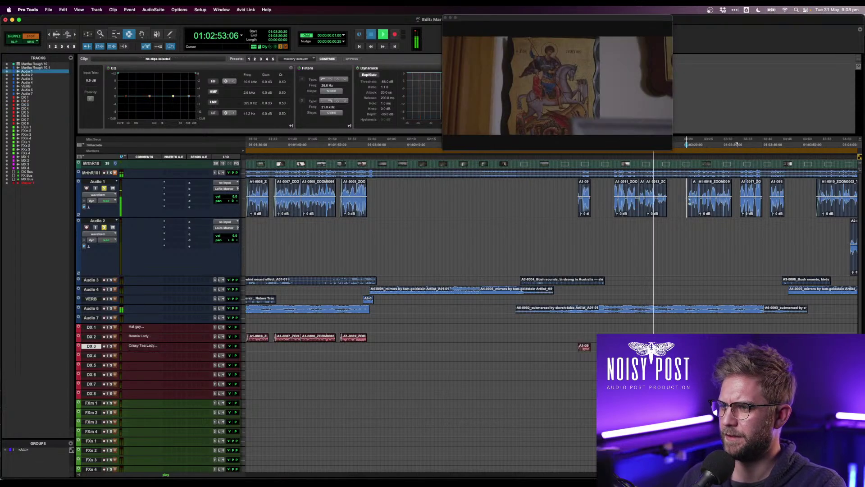
key(space)
key(space)
key(space)
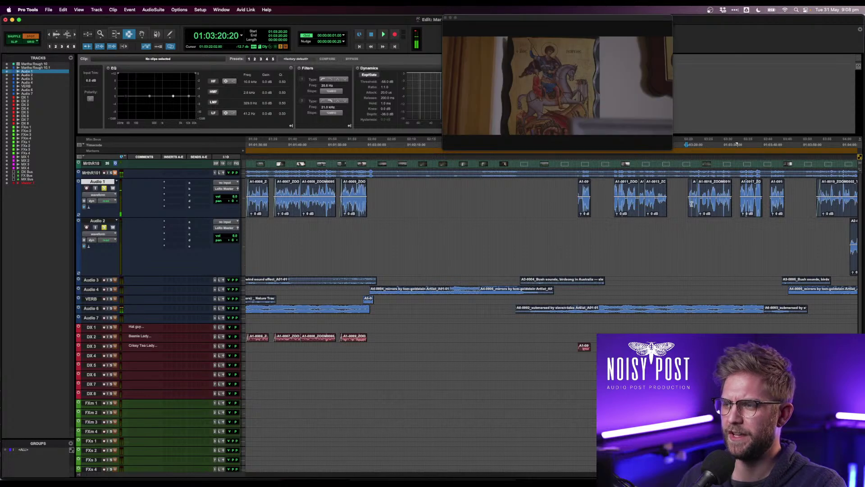
scroll(691, 204, right, 5)
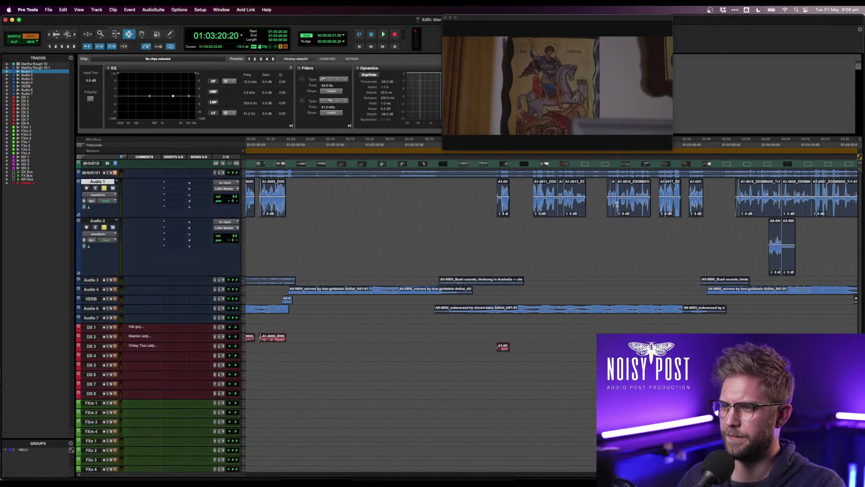
click(611, 202)
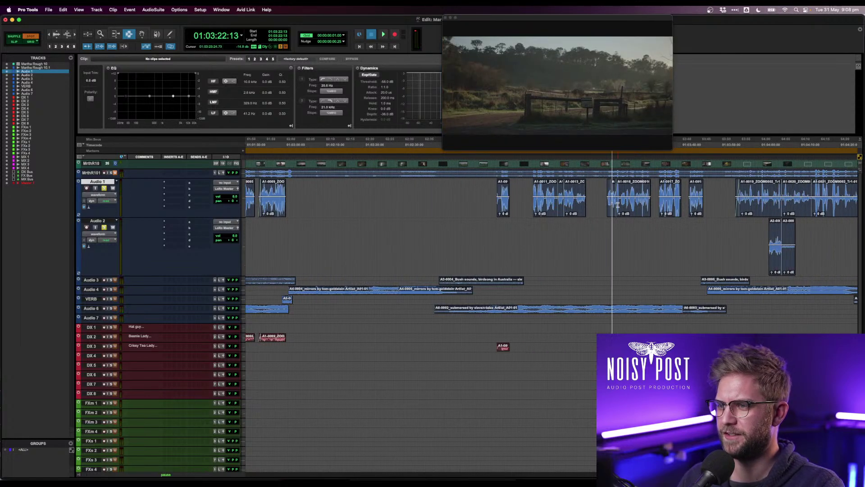
key(space)
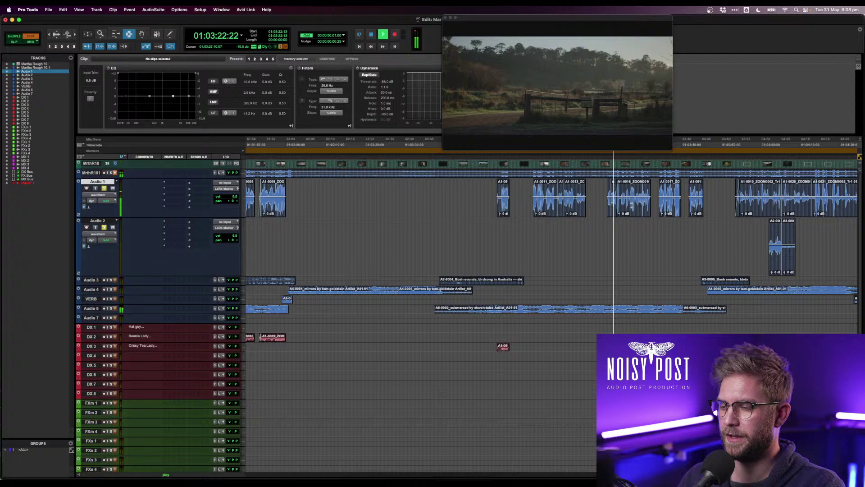
click(659, 197)
key(space)
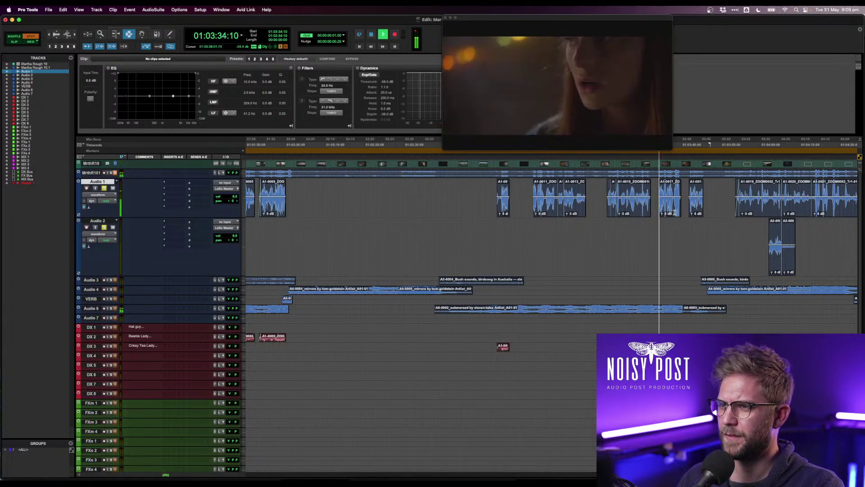
click(689, 217)
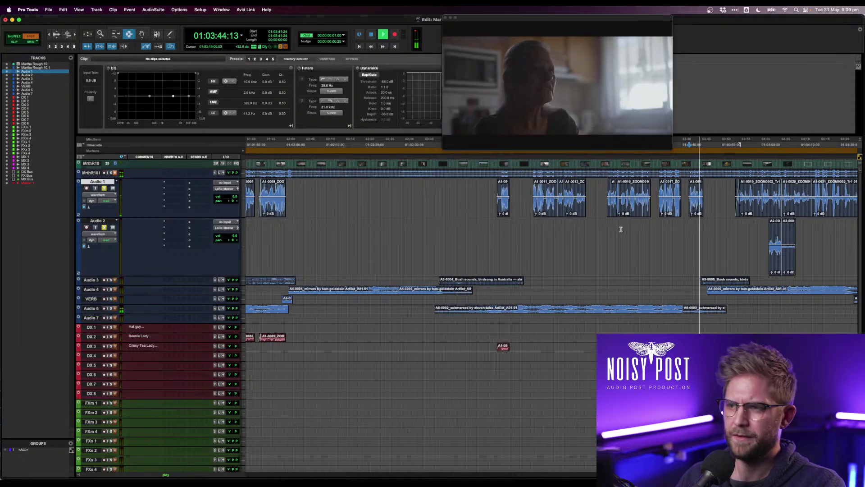
key(space)
- Insert a stereo FabFilter Pro-L 2 limiter on Master 1 with about +7.9 dB gain, check playback, and return to the edit timeline
key(super+equal)
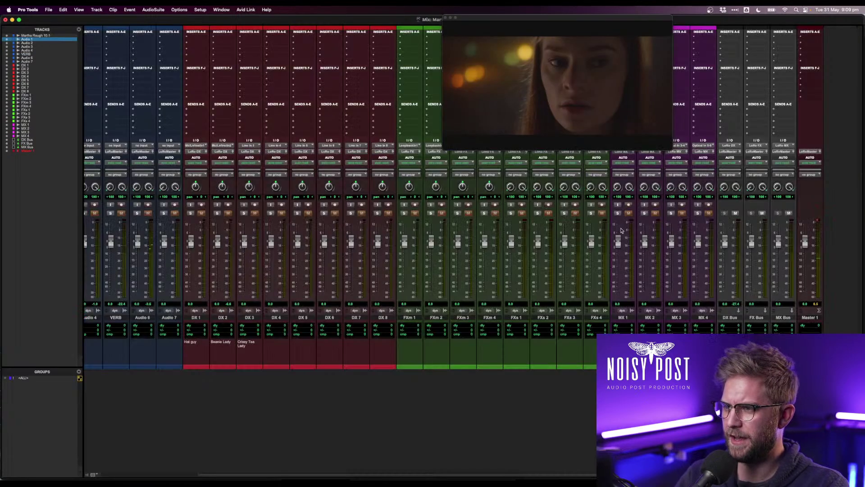
click(811, 62)
mouse_move(757, 69)
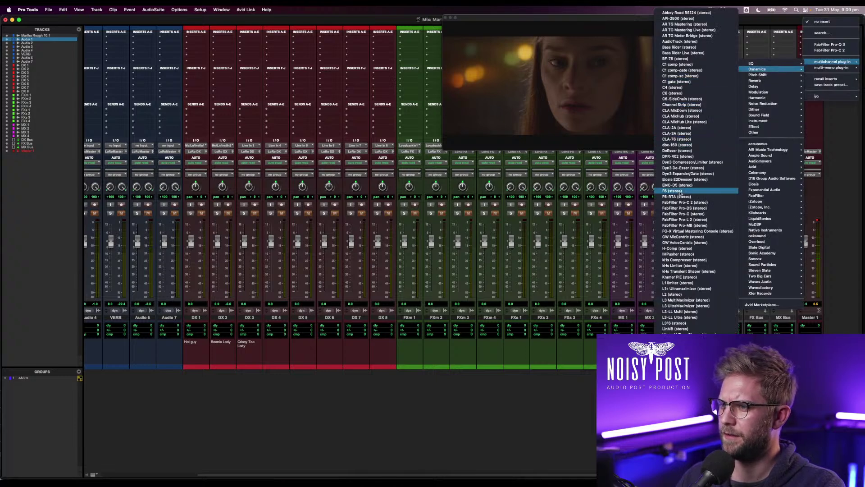
click(687, 222)
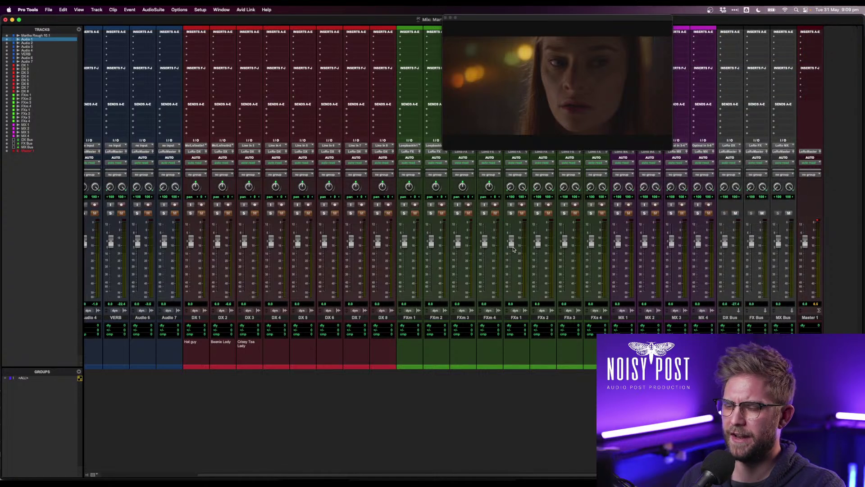
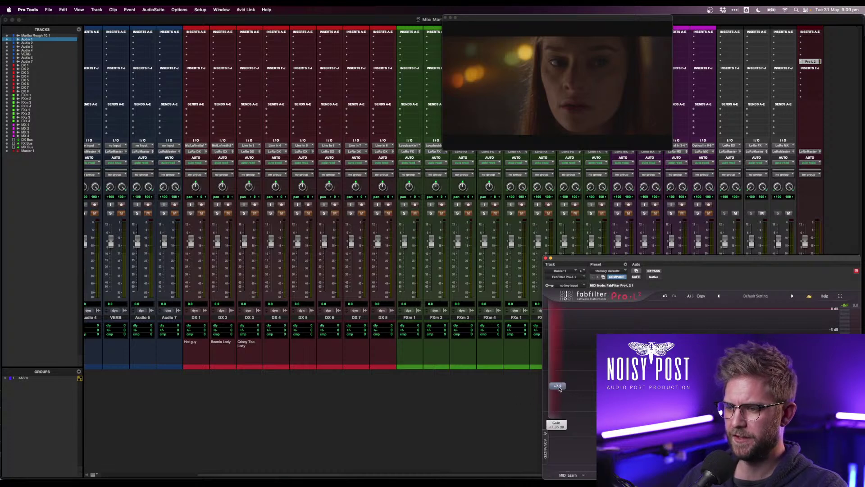
key(space)
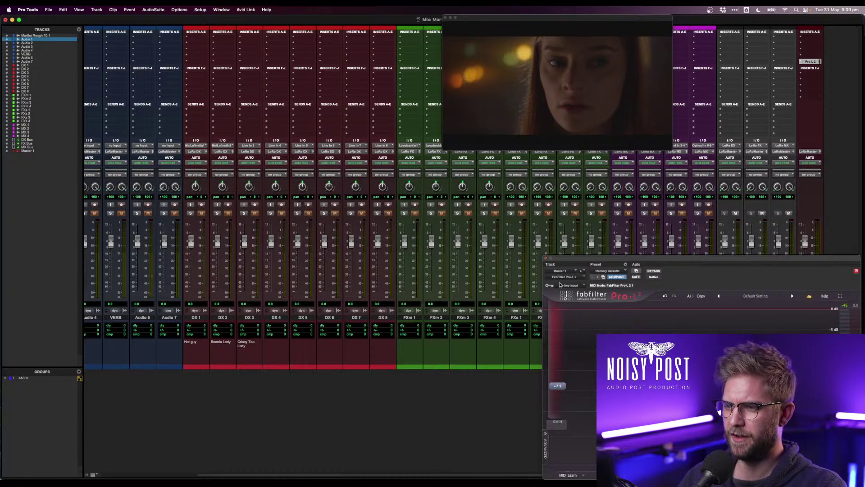
click(546, 258)
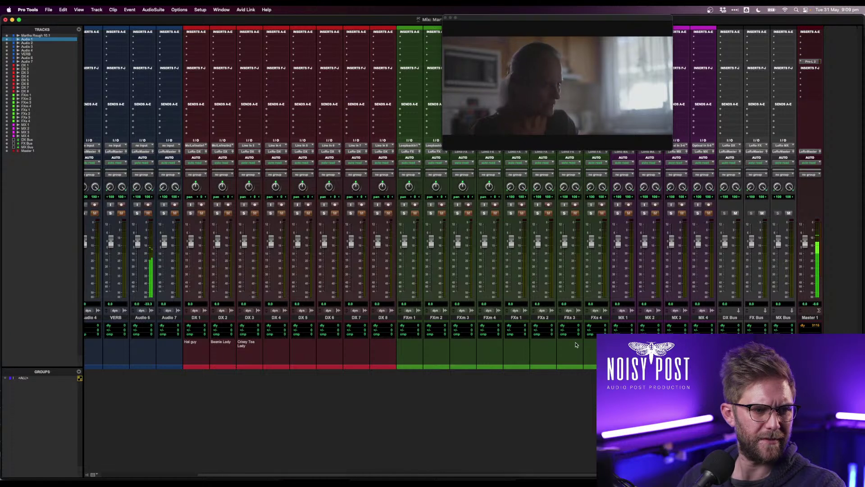
key(super+equal)
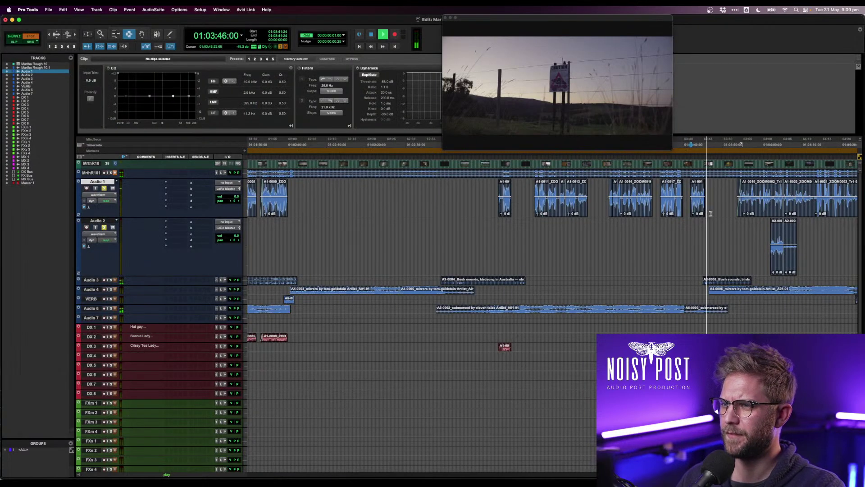
- Copy the Audio 1 clips from A1-0010 up to the gap before A1-0019 to DX 3 at the same timeline position
drag(714, 200, 483, 200)
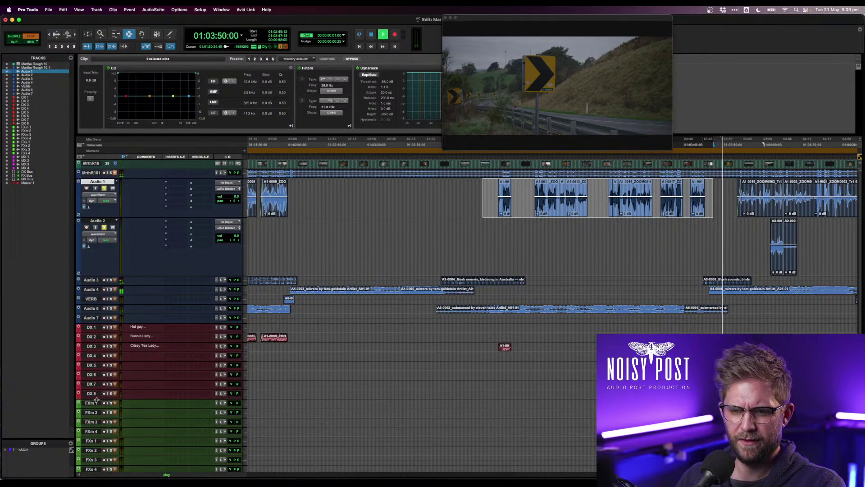
click(91, 346)
key(super+v)
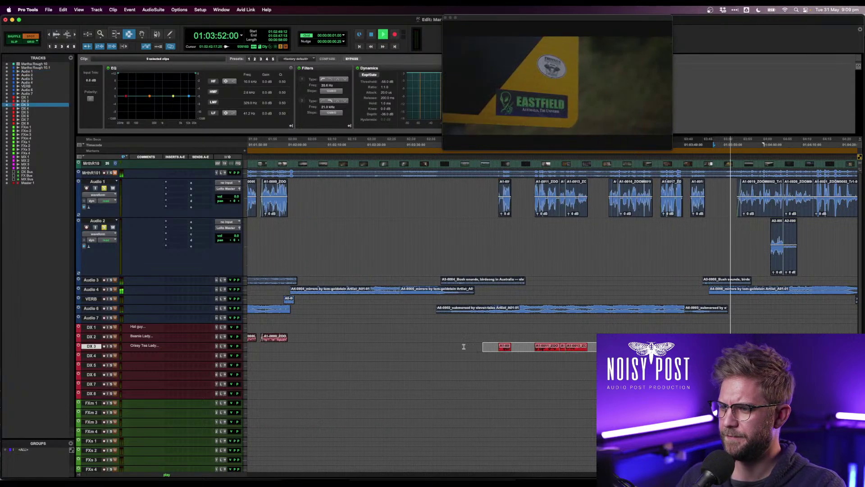
- Audition the A1-0019 and A1-0020 clips on Audio 1
key(space)
click(741, 198)
key(space)
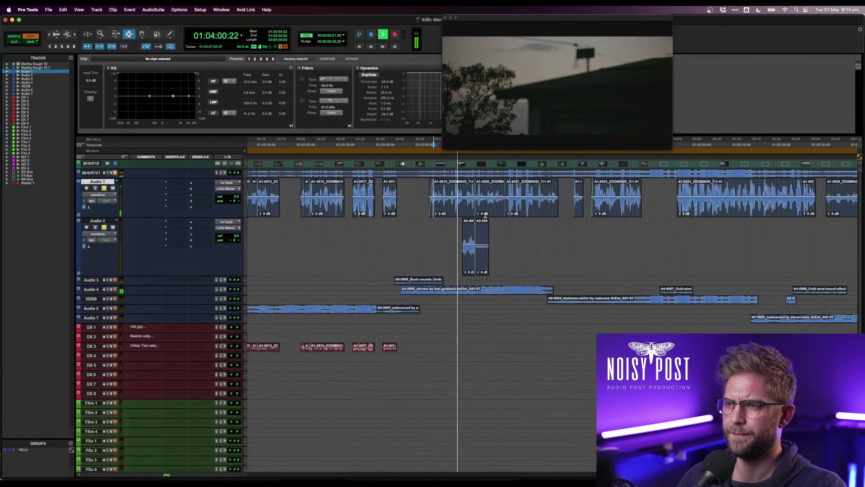
key(space)
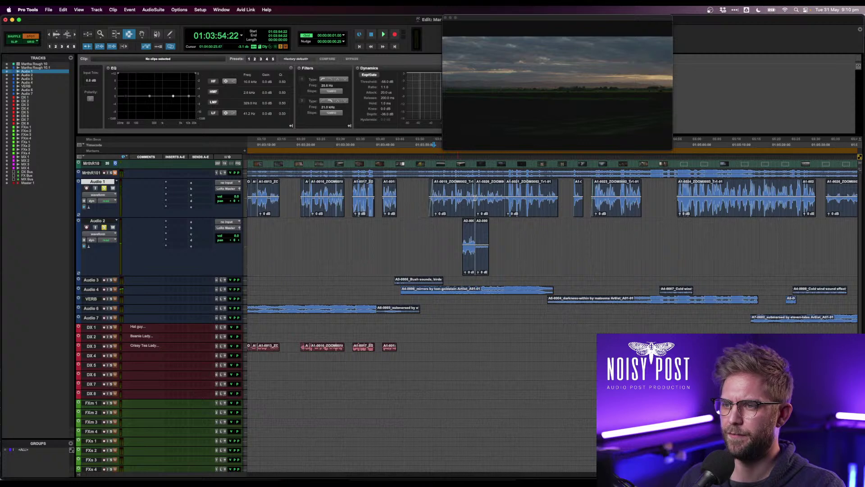
key(space)
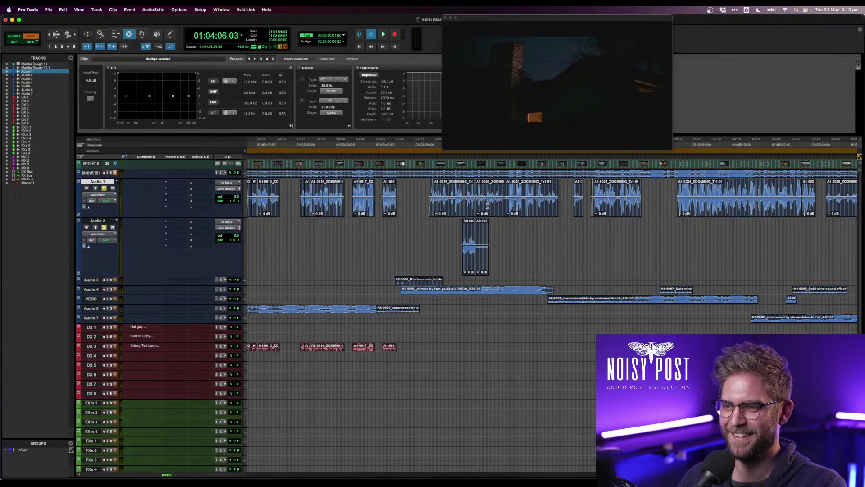
- Audition the two adjoining clips on Audio 2 beneath A1-0019 and A1-0020 and copy both to FXm 1 at the same timeline position
click(467, 240)
key(space)
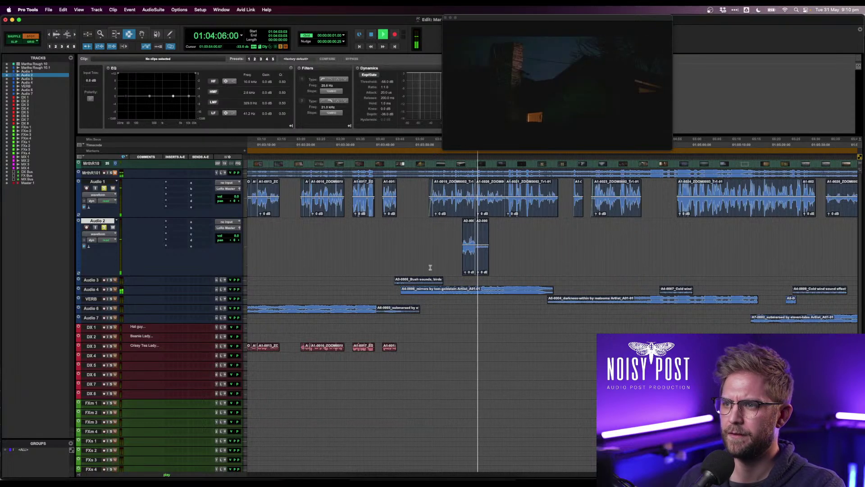
drag(451, 247, 501, 255)
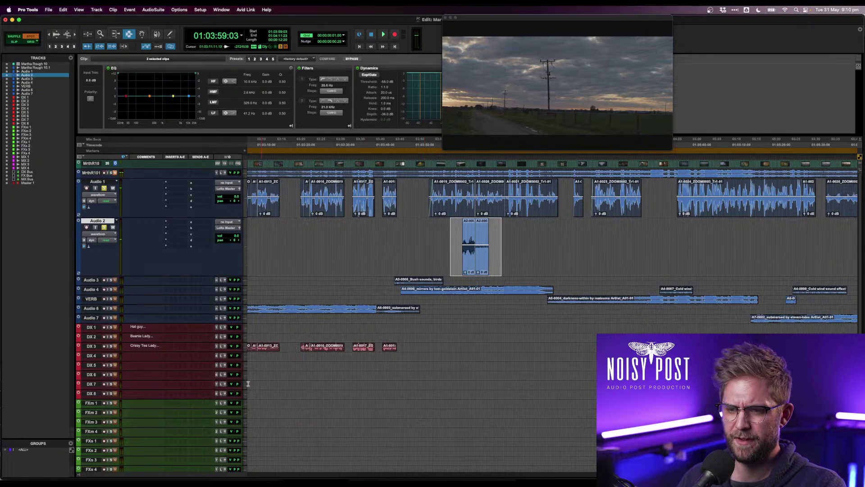
click(91, 403)
key(super+v)
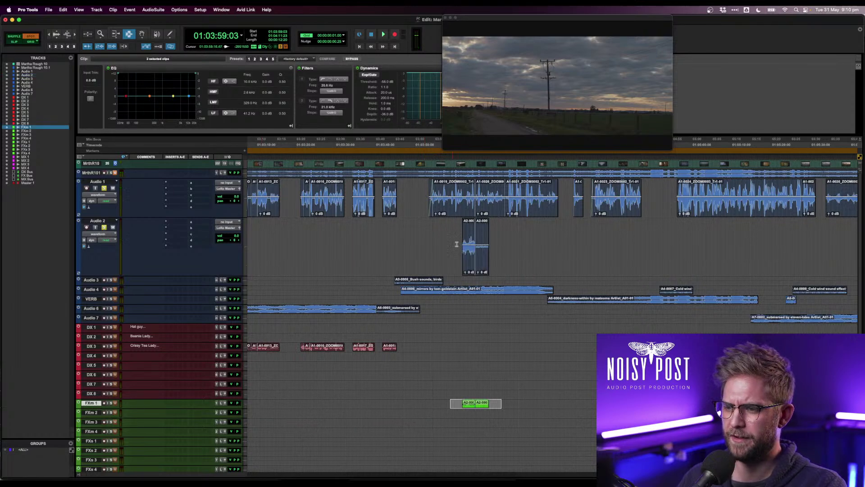
- Audition the Audio 1 clips from A1-0021 through A1-0023 and the start of A1-0024 to compare the speakers
click(510, 202)
key(space)
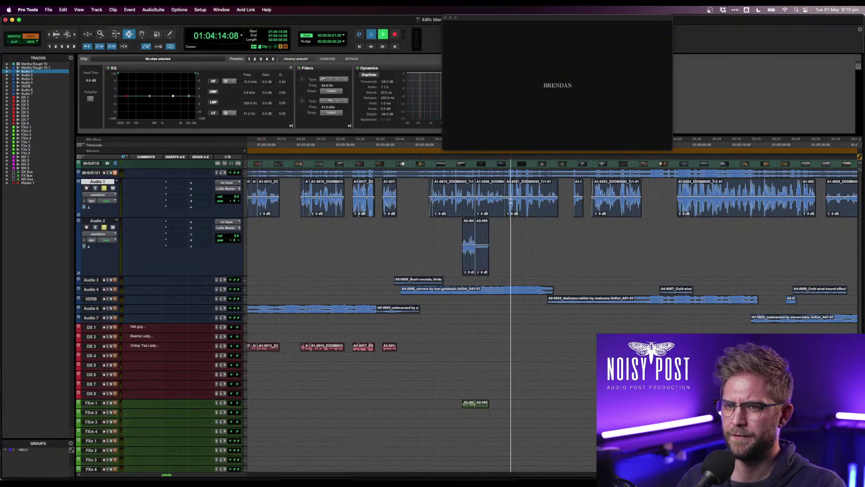
click(578, 201)
click(592, 201)
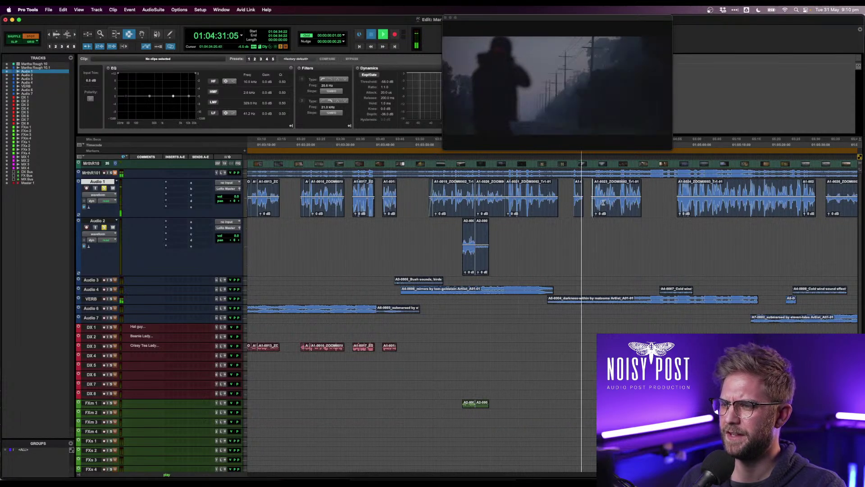
key(space)
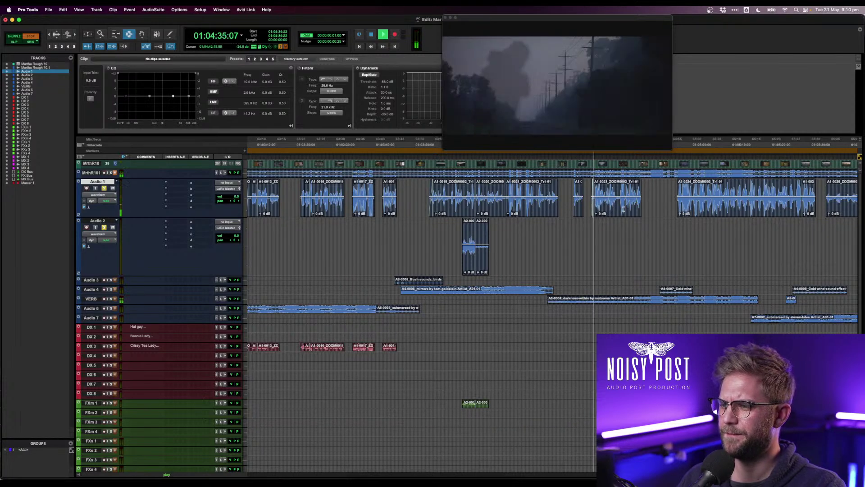
click(681, 196)
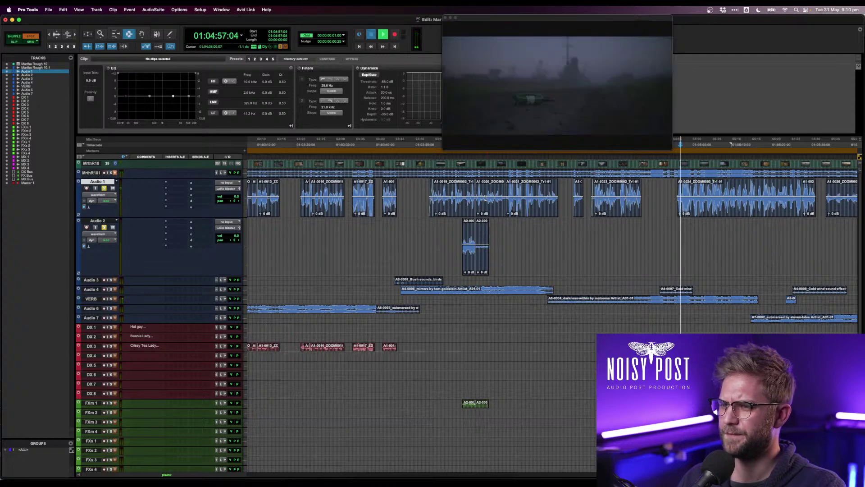
- Copy the Audio 1 clips from A1-0019 through A1-0023 to DX 4 at the same timeline position and label that track "Trady"
drag(426, 196, 654, 197)
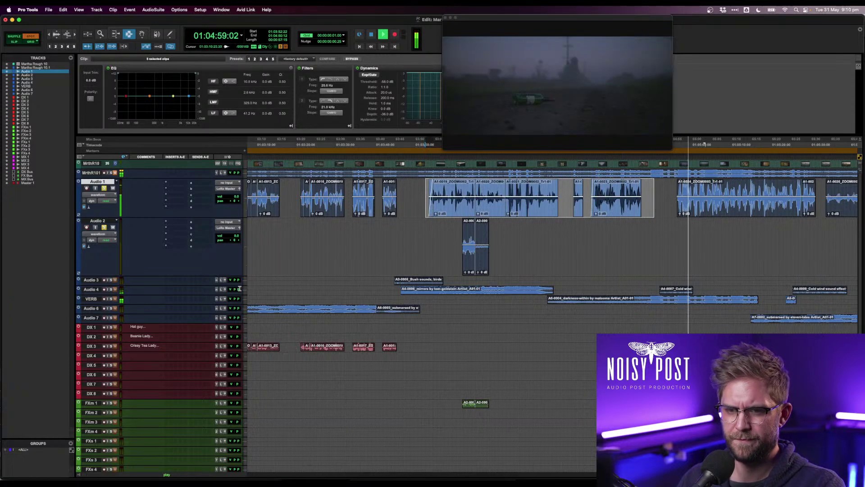
click(91, 355)
key(super+v)
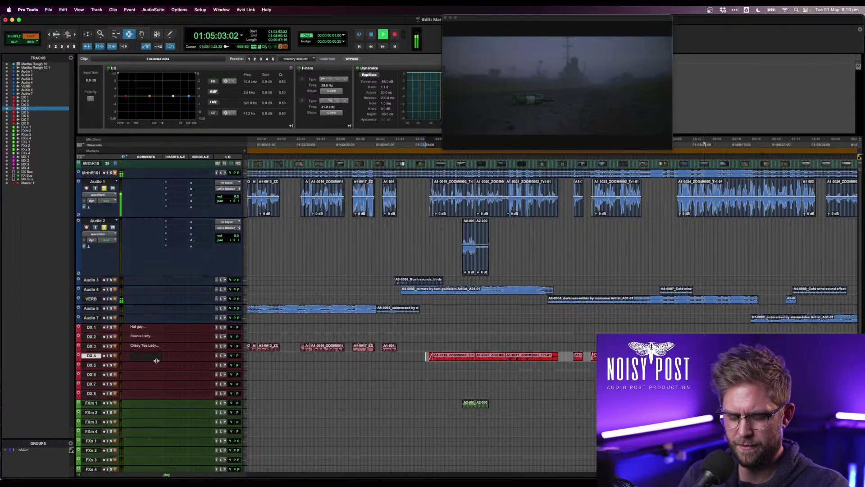
text(T)
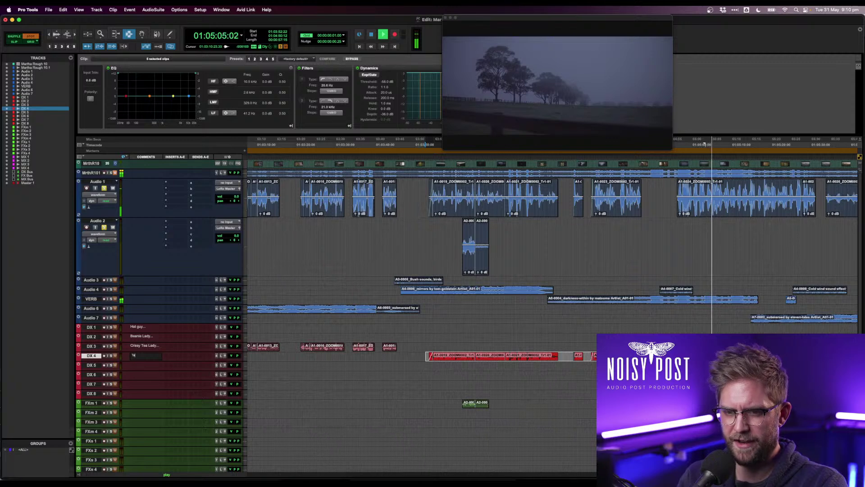
text(rady)
key(Return)
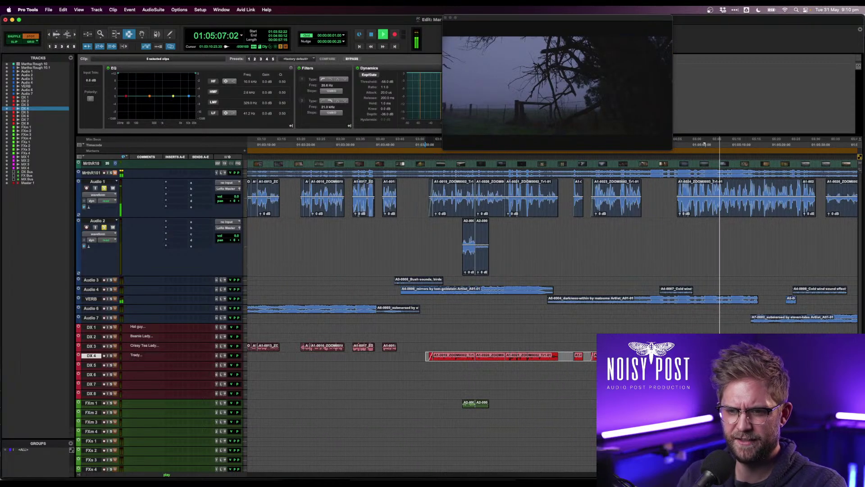
- Audition the long A1-0024 clip on Audio 1 from its start
key(space)
click(750, 208)
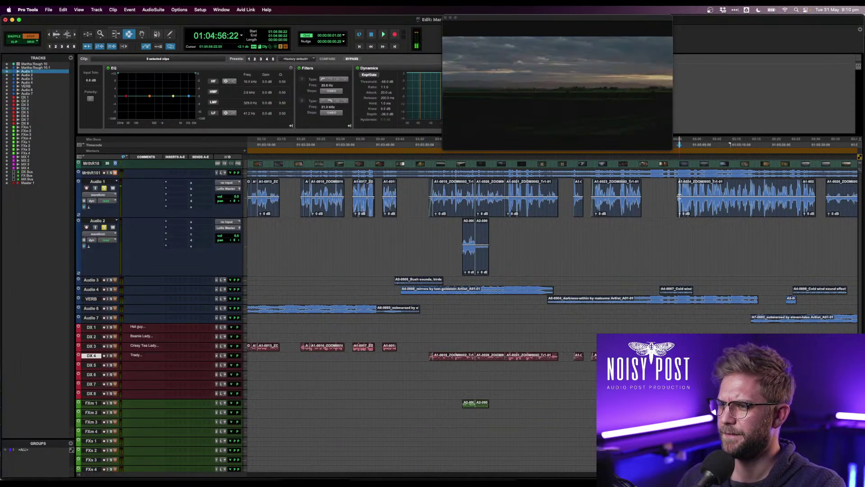
double_click(749, 208)
key(space)
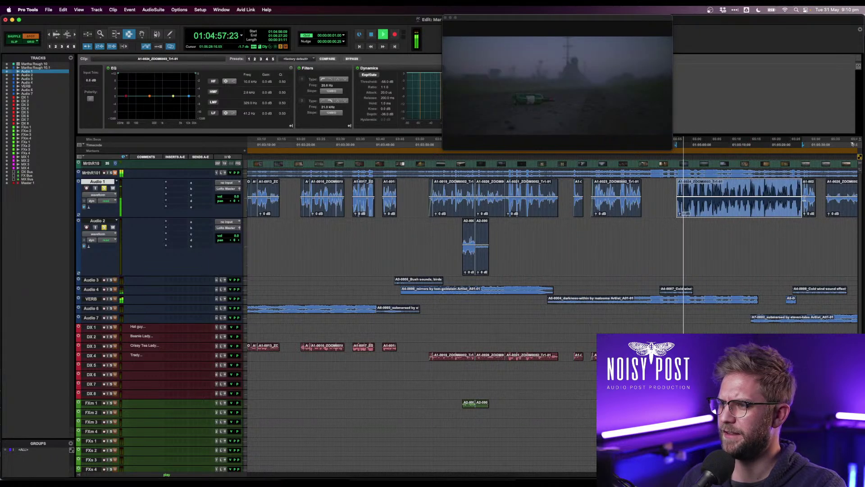
- Audition Audio 1 from the A1-0025 clip into the start of A1-0026 to compare the speaker with A1-0024
click(805, 201)
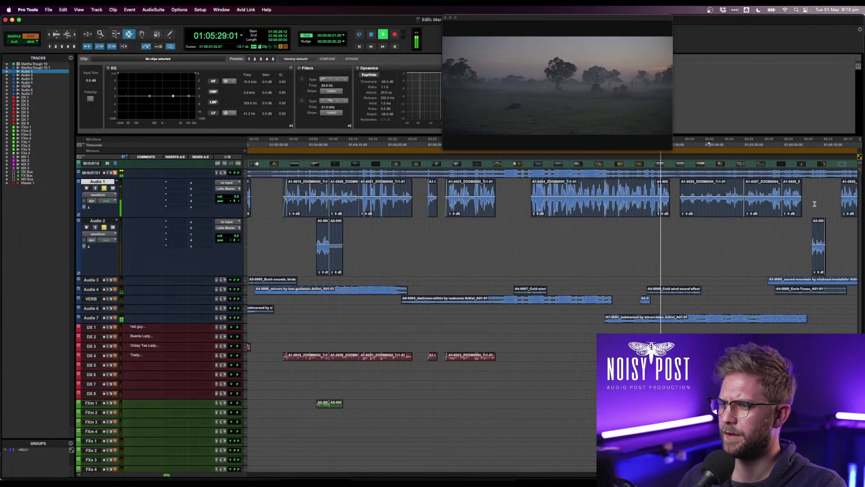
scroll(810, 203, down, 2)
scroll(809, 204, up, 2)
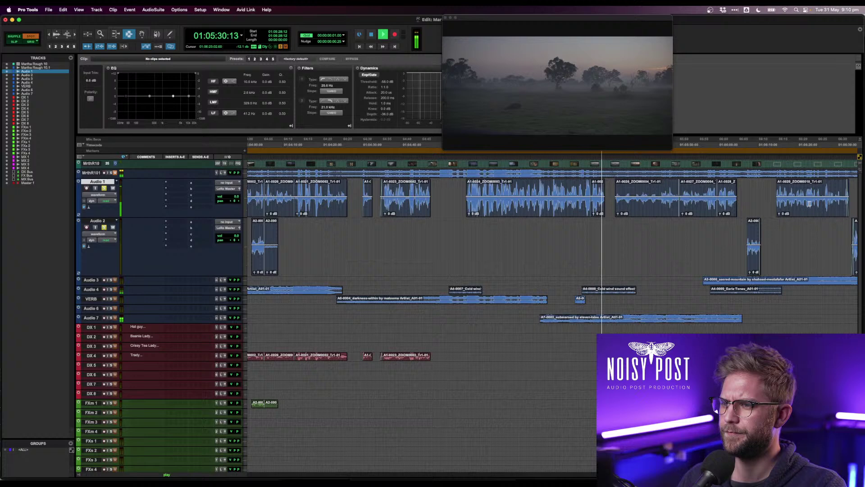
key(space)
click(612, 194)
key(space)
double_click(533, 199)
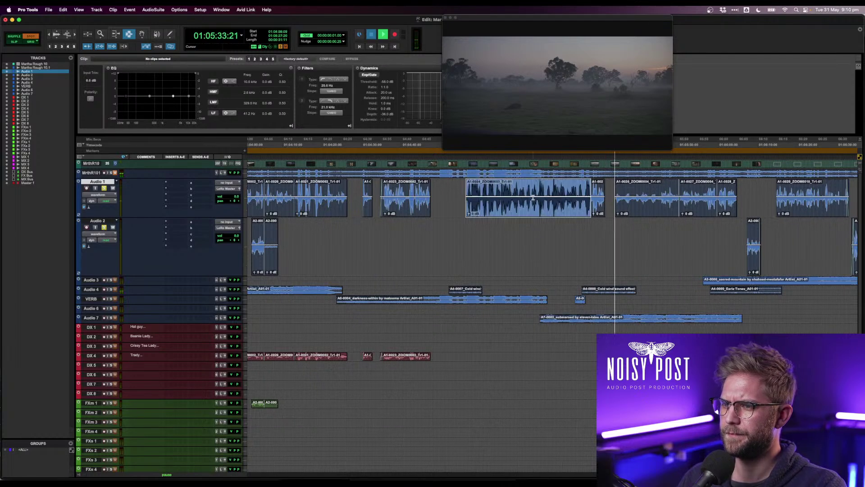
shift+click(610, 199)
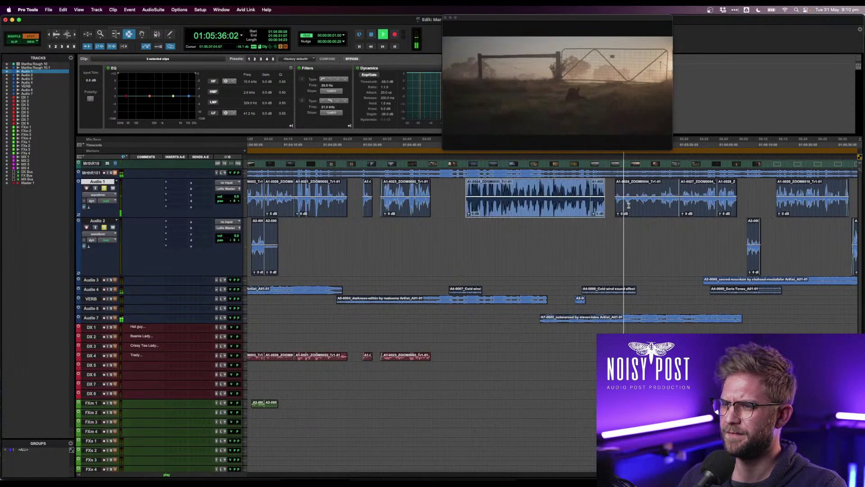
- Audition A1-0027 and A1-0028 on Audio 1, plus the A2-0004 clip that follows on Audio 2
click(682, 203)
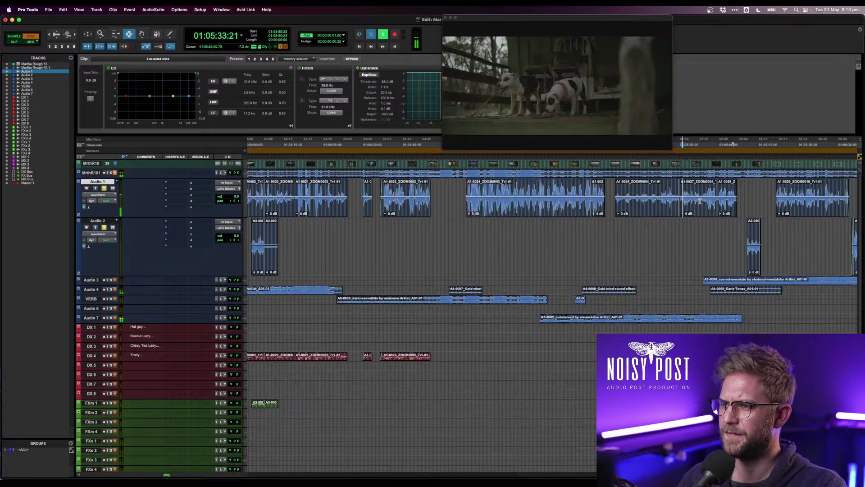
key(space)
click(723, 202)
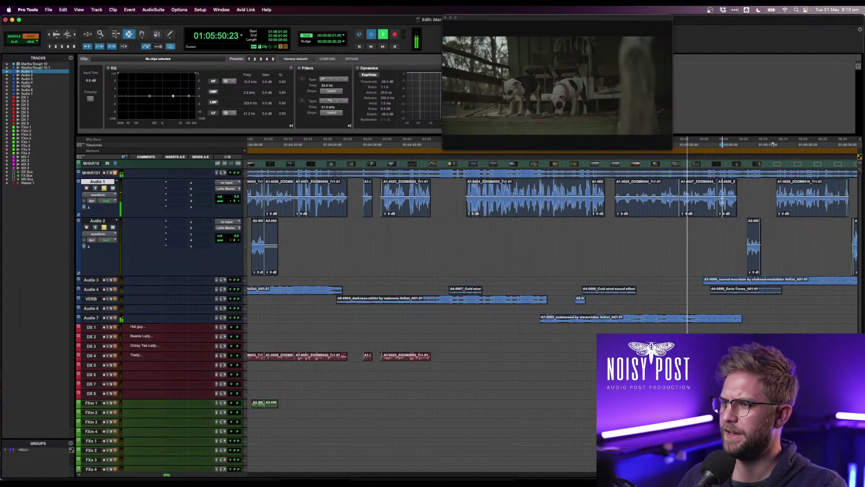
key(space)
key(space)
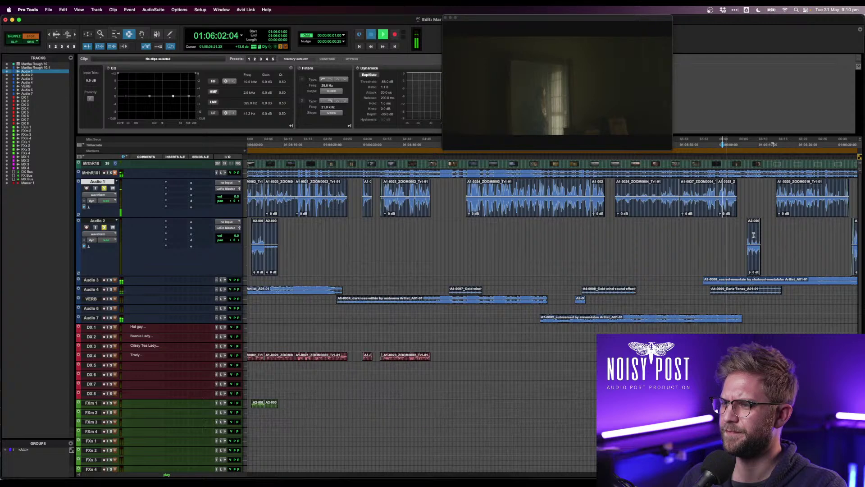
click(758, 241)
key(space)
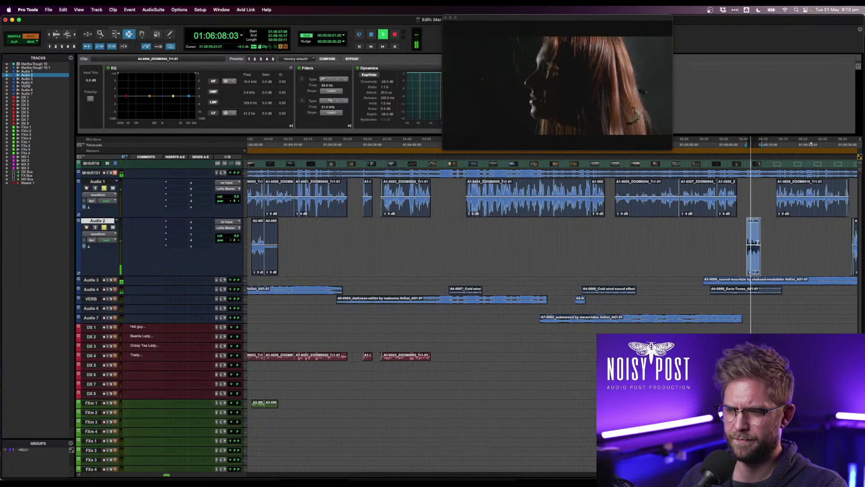
key(space)
- Copy the Audio 1 clips from A1-0024 through A1-0028 to DX 2 at the same timeline position
double_click(563, 204)
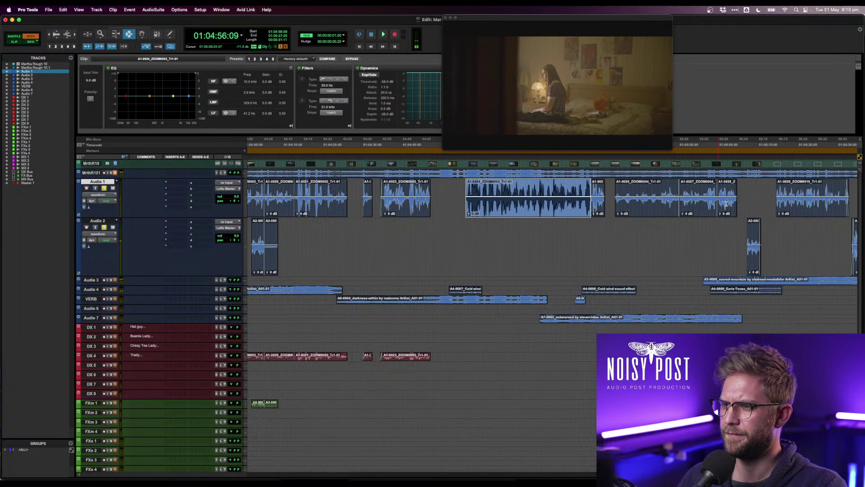
shift+click(731, 204)
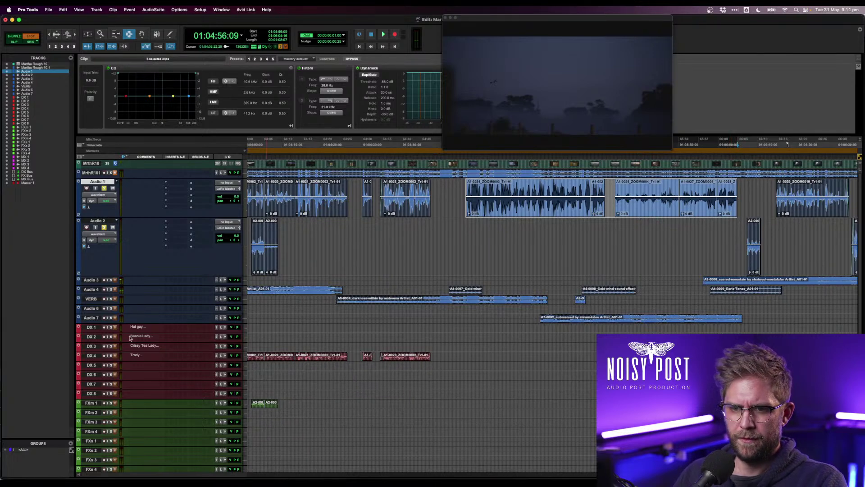
click(93, 338)
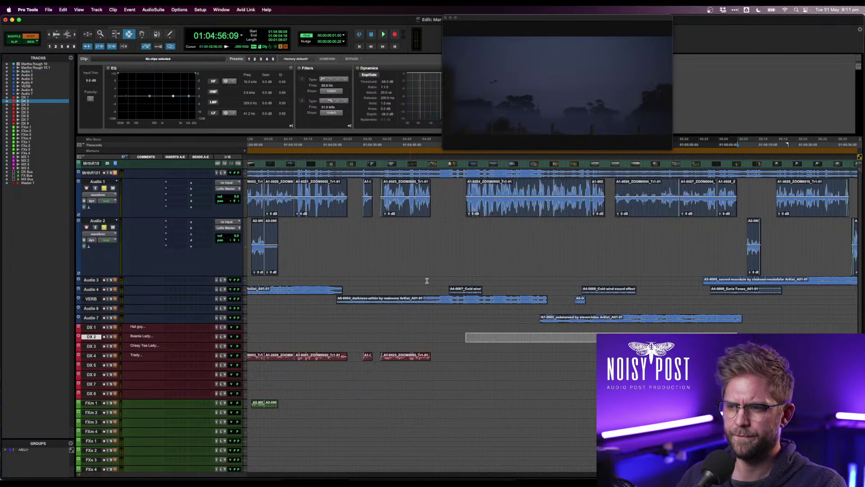
key(super+v)
- Copy the A2-0004 clip from Audio 2 to DX 2 at the same timeline position
click(757, 250)
key(super+c)
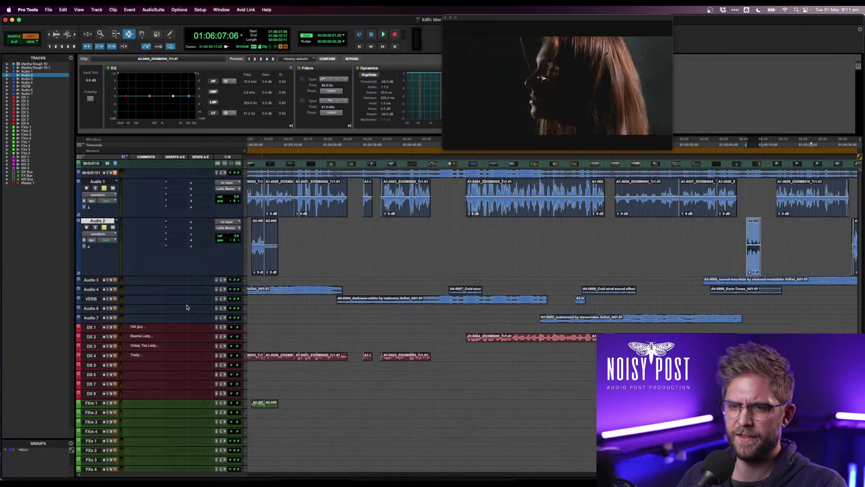
click(95, 337)
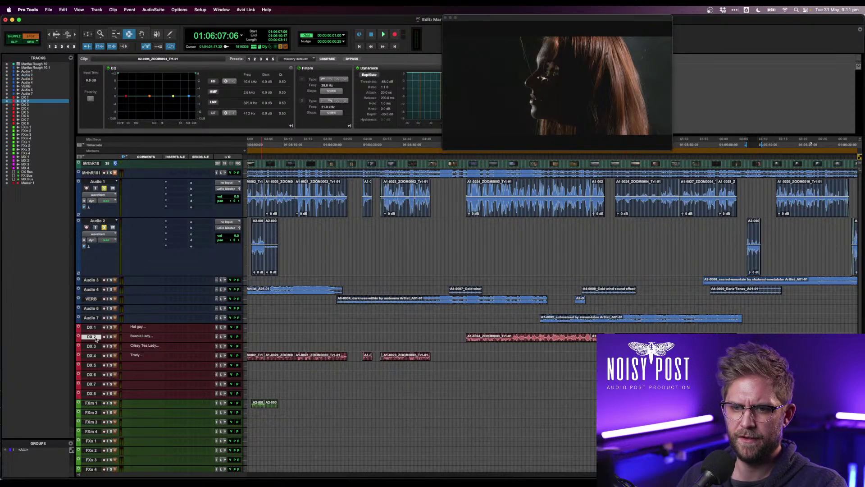
click(705, 278)
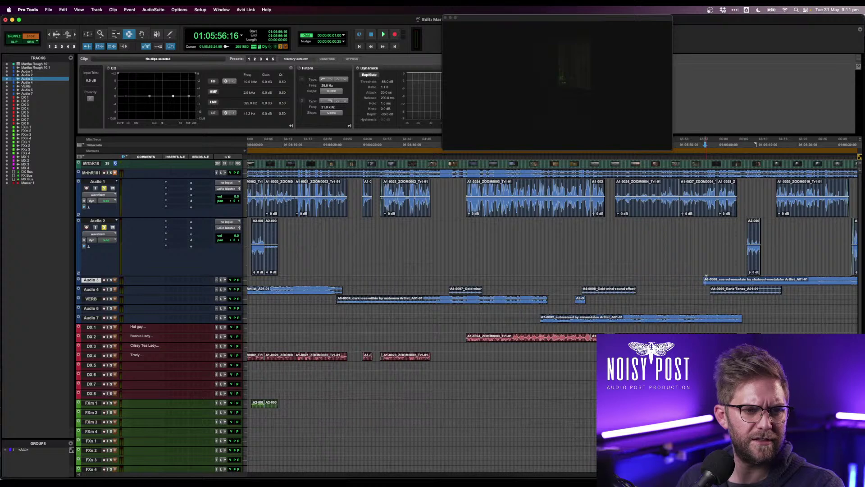
- Audition the A1-0029 clip on Audio 1 and copy it to DX 2 at the same timeline position
scroll(727, 275, right, 5)
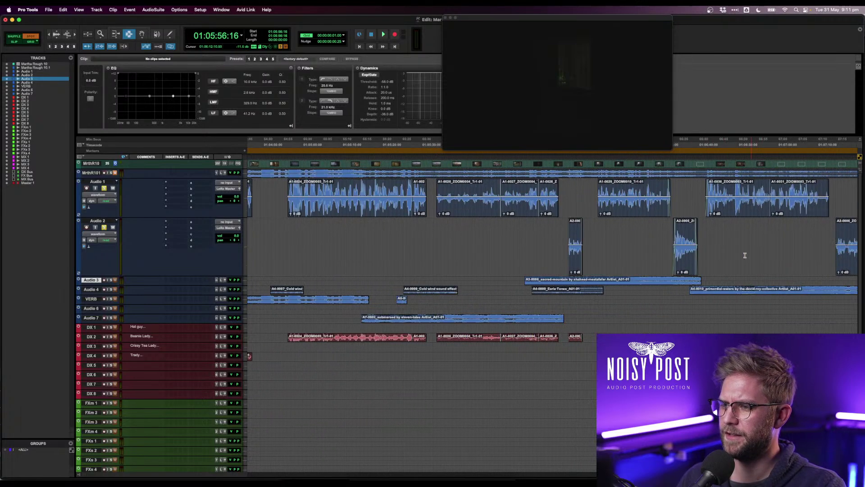
double_click(641, 206)
key(space)
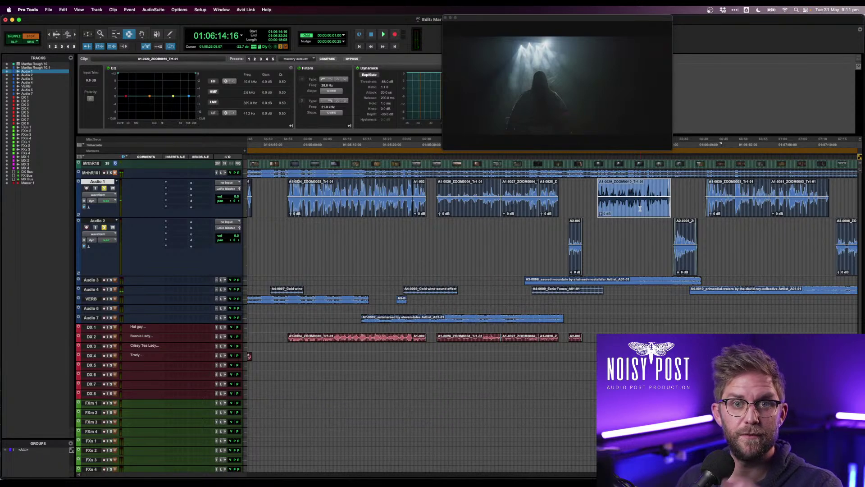
key(space)
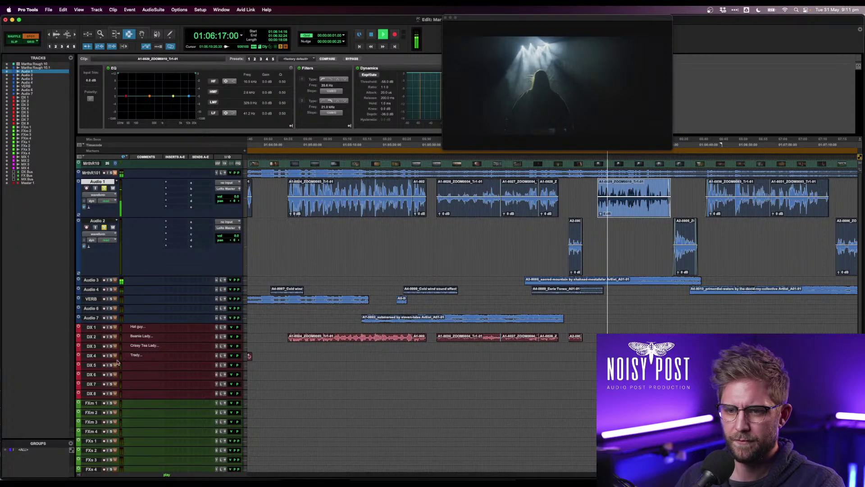
click(92, 336)
key(super+v)
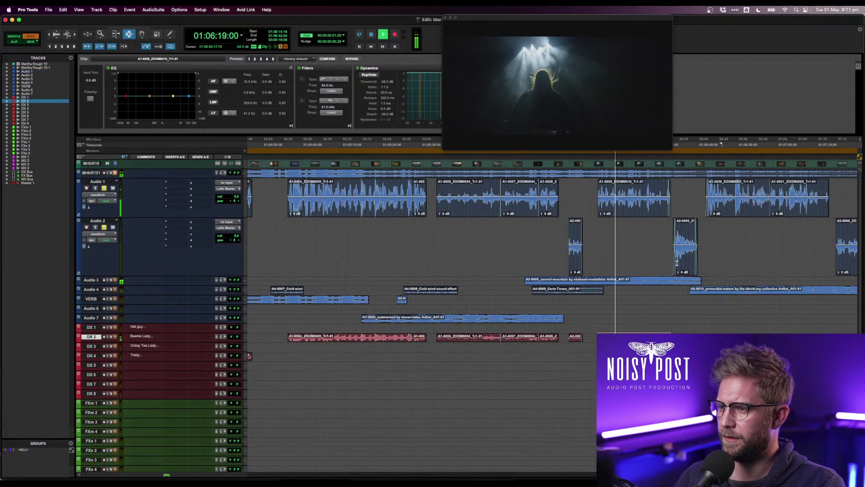
- Audition the A2-0005 clip on Audio 2 and copy it to DX 2 at the same timeline position
click(681, 260)
key(space)
key(space)
double_click(681, 260)
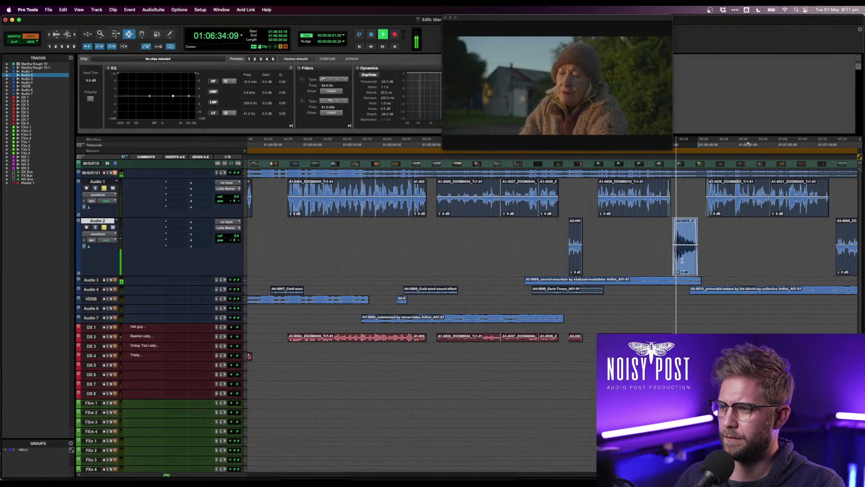
click(92, 336)
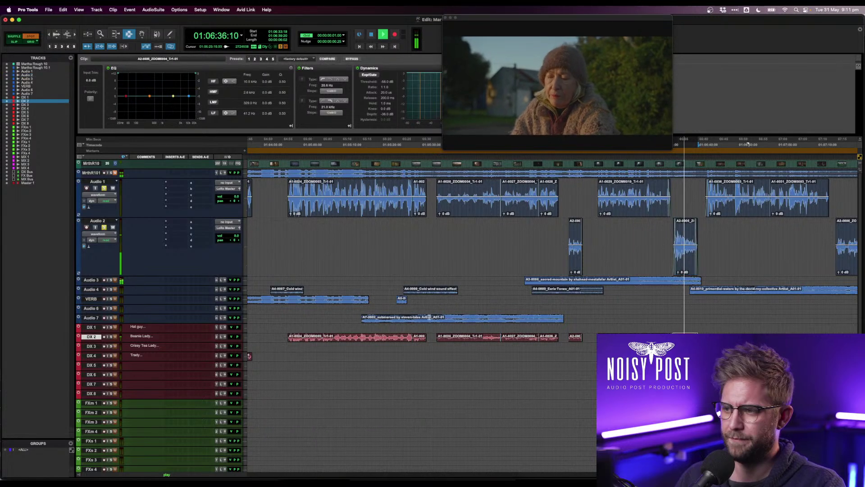
- Audition the start of A1-0030 and copy A1-0030 and A1-0031 from Audio 1 to DX 4 at the same timeline position
click(707, 194)
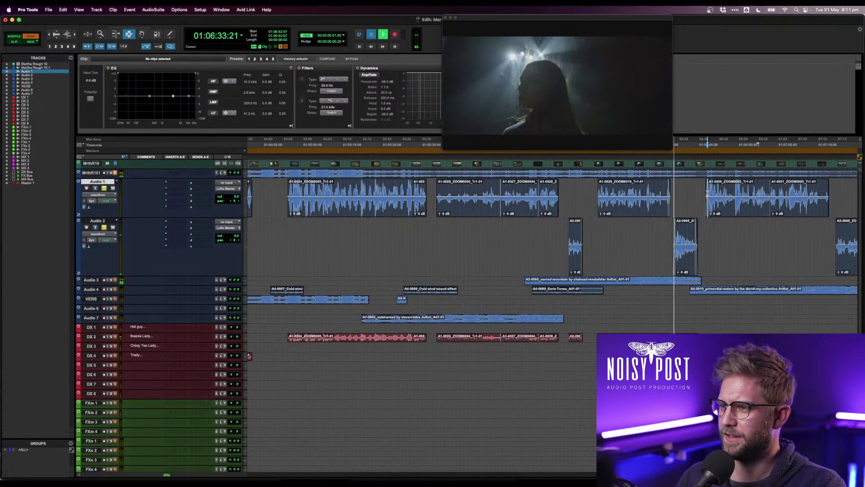
scroll(728, 202, right, 3)
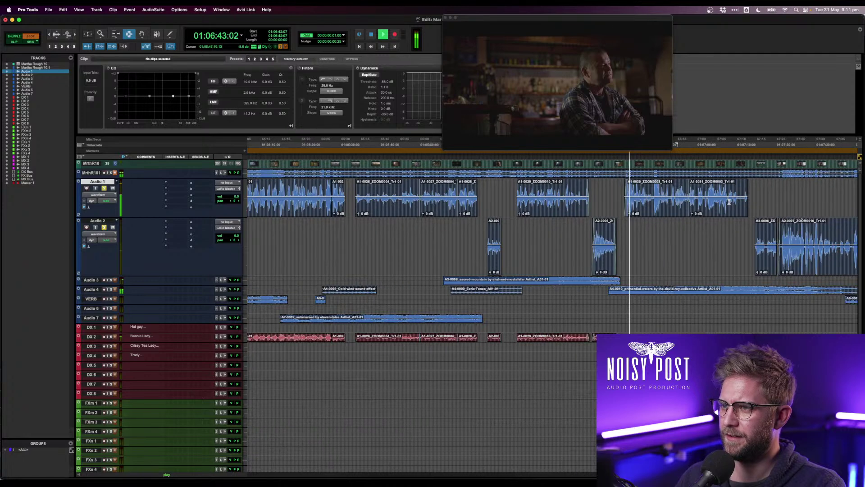
double_click(670, 191)
shift+click(702, 194)
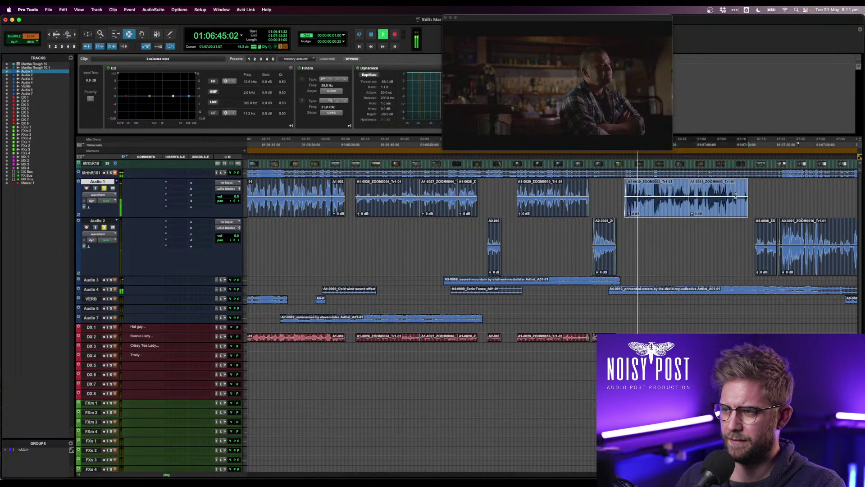
click(92, 355)
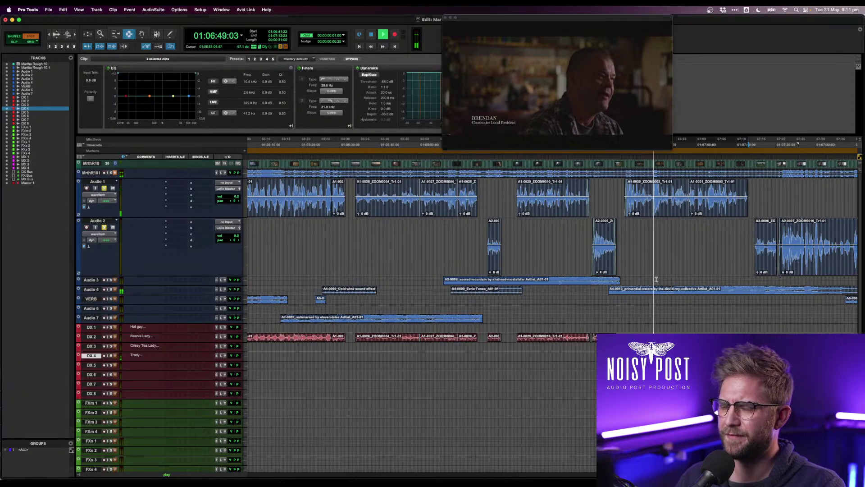
- Change the DX 4 track comment to the captioned speaker's first name followed by "Trady..."
click(139, 356)
key(BackSpace)
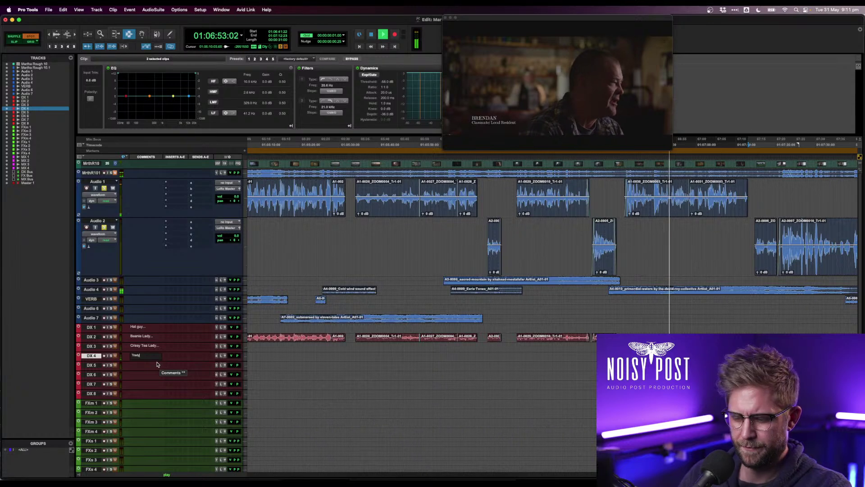
text(B)
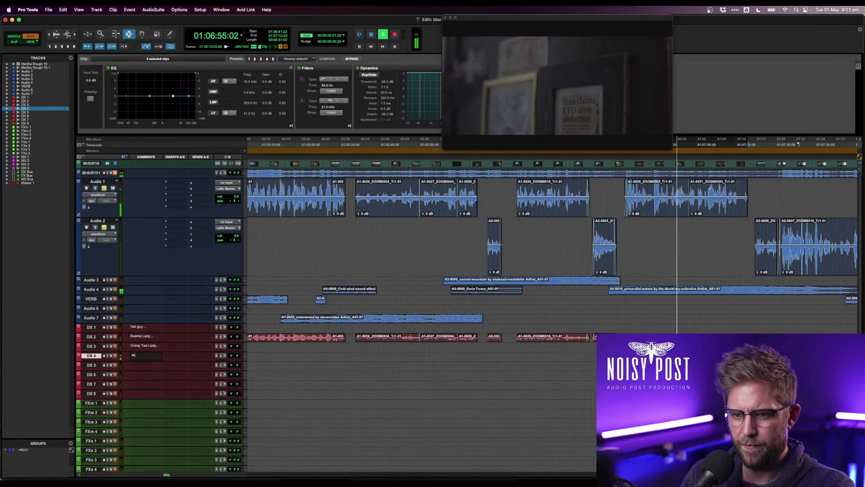
text(rendan Trad)
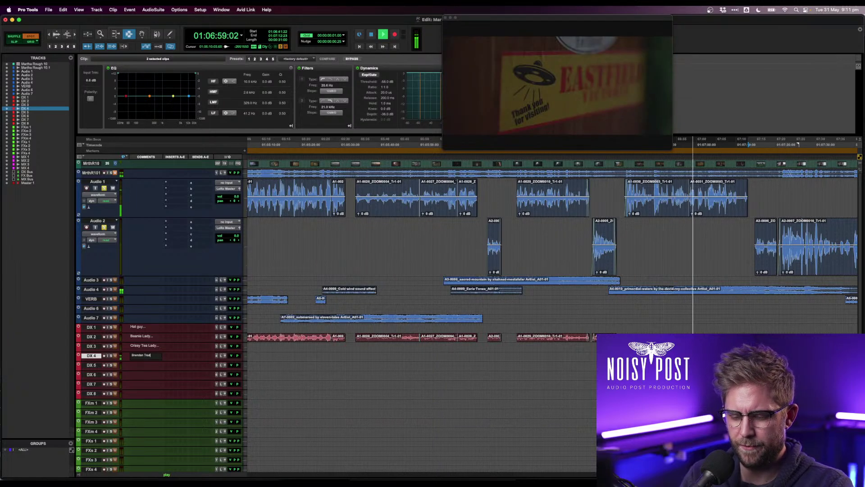
text(y...)
key(Return)
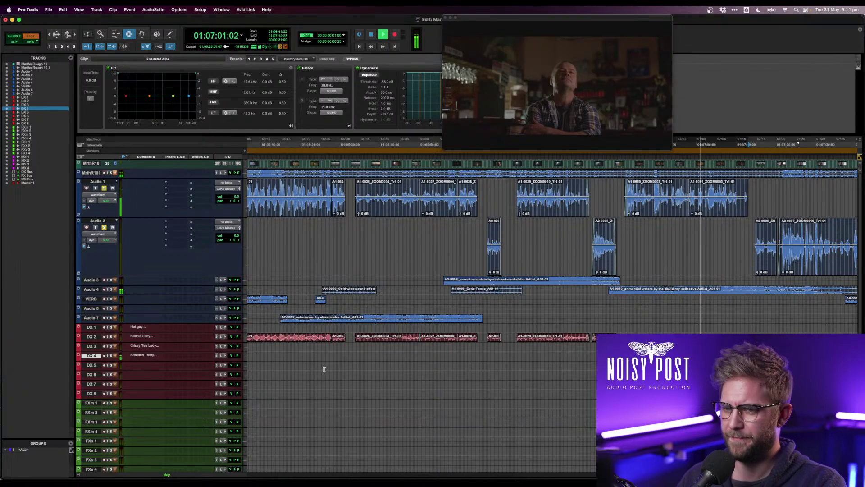
- Audition the A2-0006 clip on Audio 2 from its start, comparing the dialogue with the interviewer subtitle on the picture
scroll(764, 309, right, 5)
scroll(764, 309, down, 1)
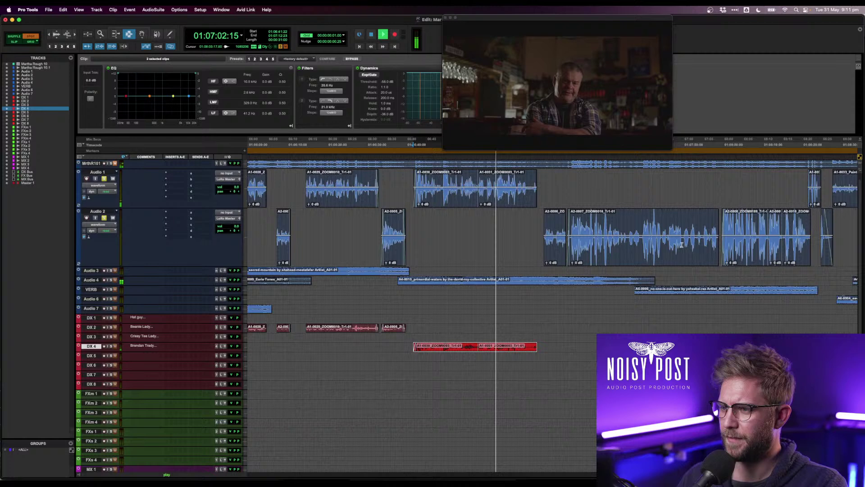
click(541, 229)
key(space)
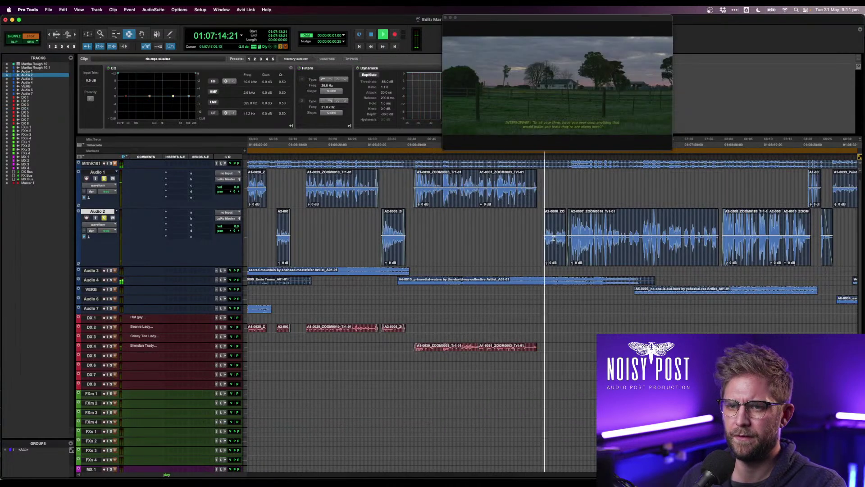
scroll(562, 239, right, 5)
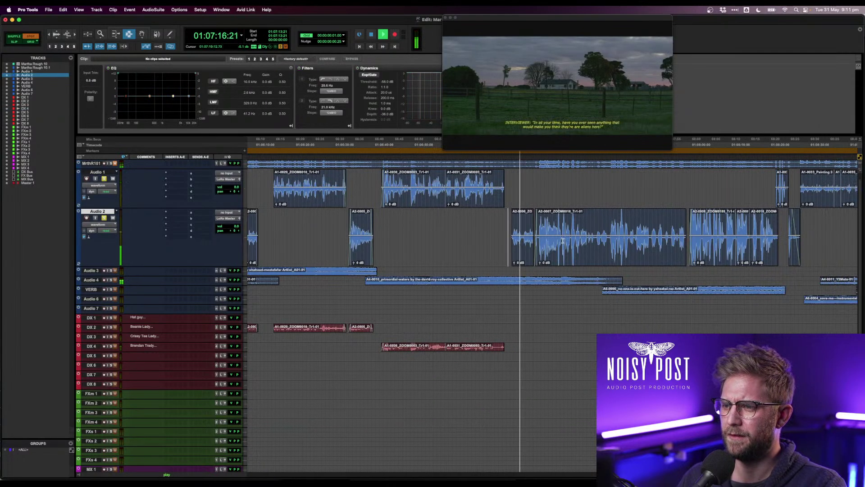
click(398, 232)
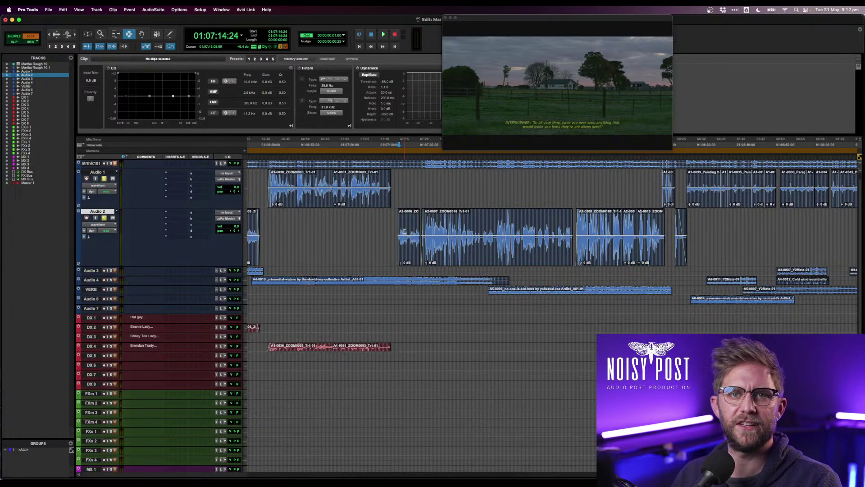
click(401, 228)
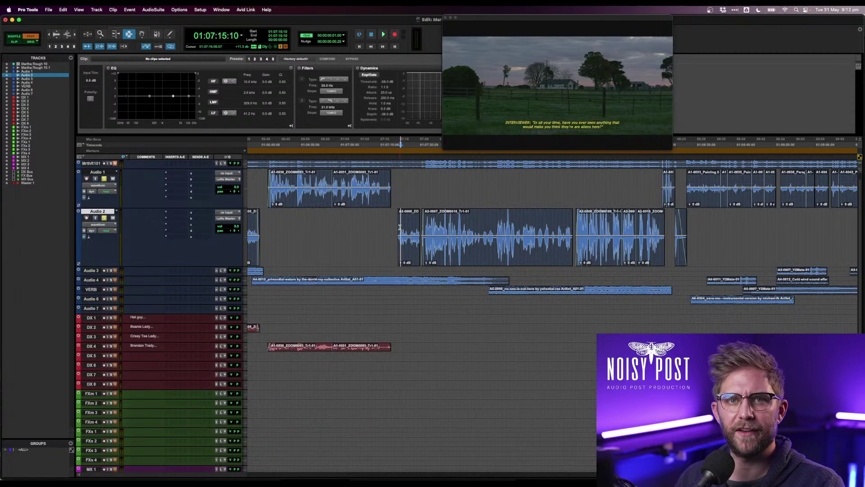
click(399, 226)
key(space)
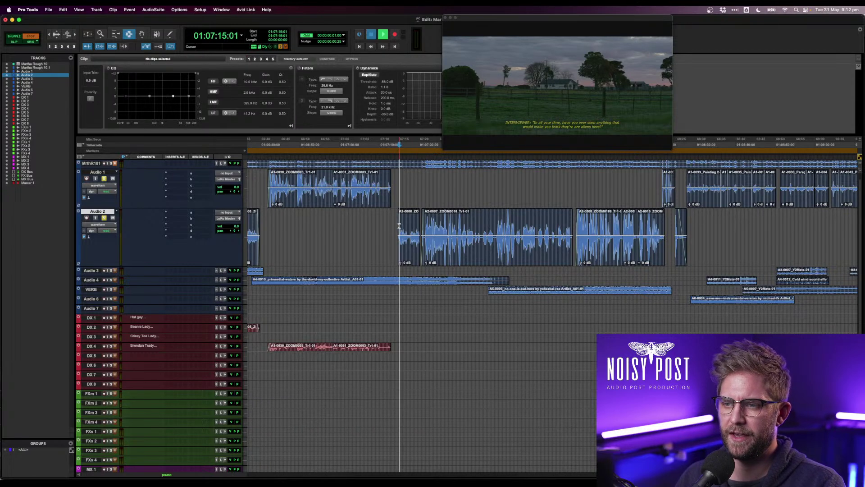
key(space)
key(space)
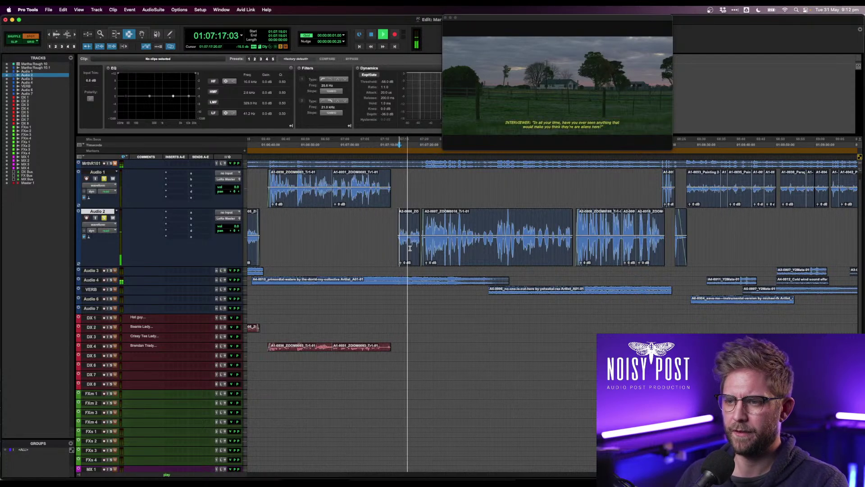
- Copy the A2-0006 clip from Audio 2 to DX 8 at the same timeline position and label DX 8 with the comment "Interv"
click(410, 246)
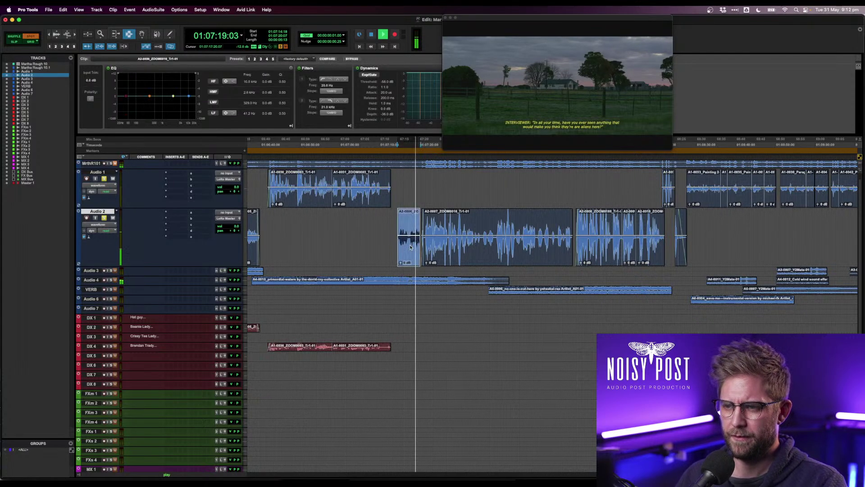
click(95, 385)
key(super+v)
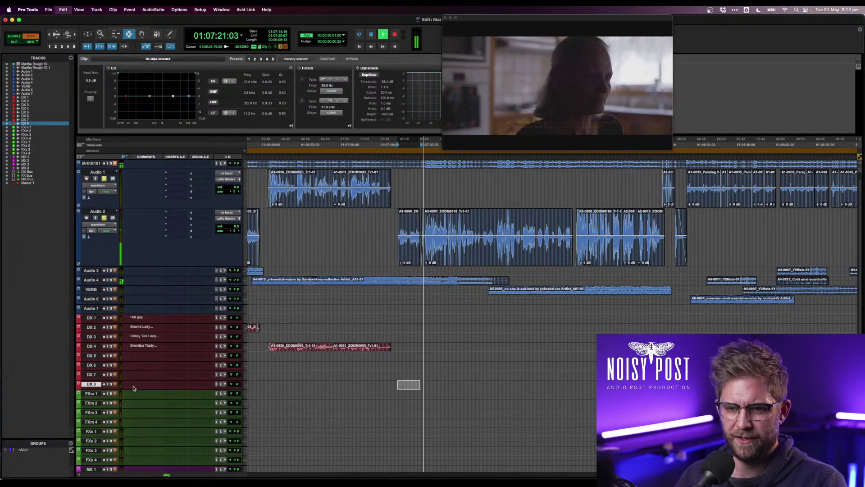
click(133, 385)
text(interview)
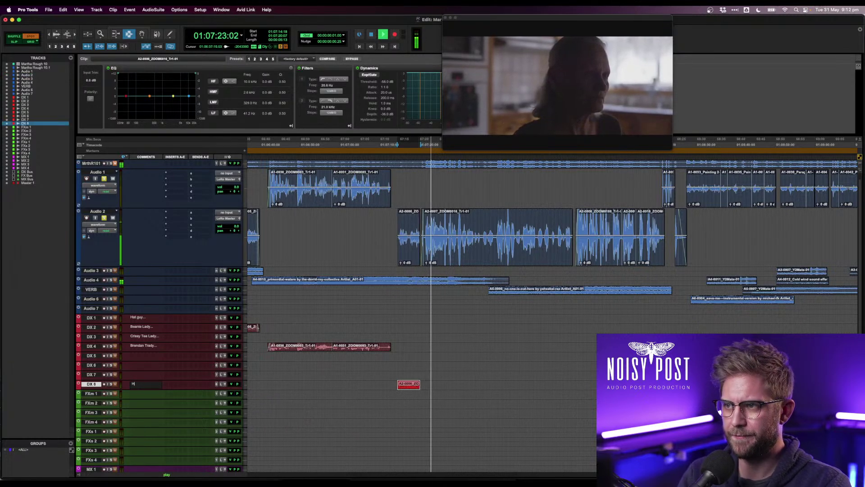
key(Return)
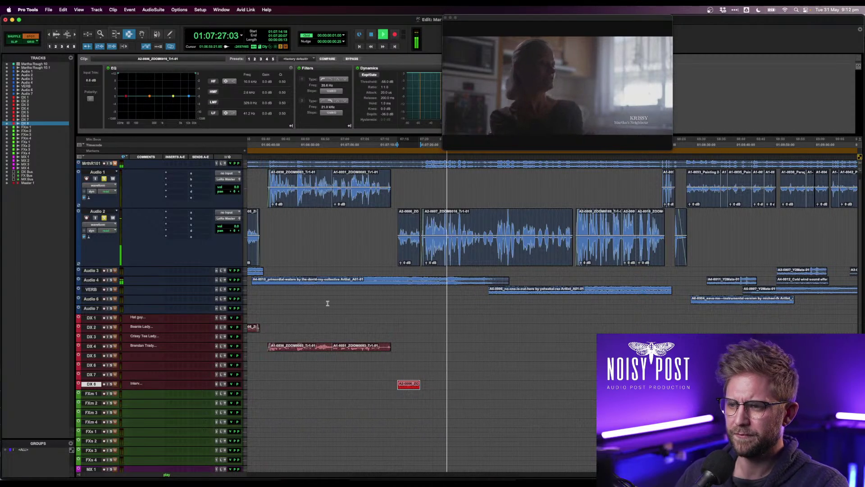
- Copy the A2-0007 clip from Audio 2 to DX 3 at the same timeline position
click(577, 236)
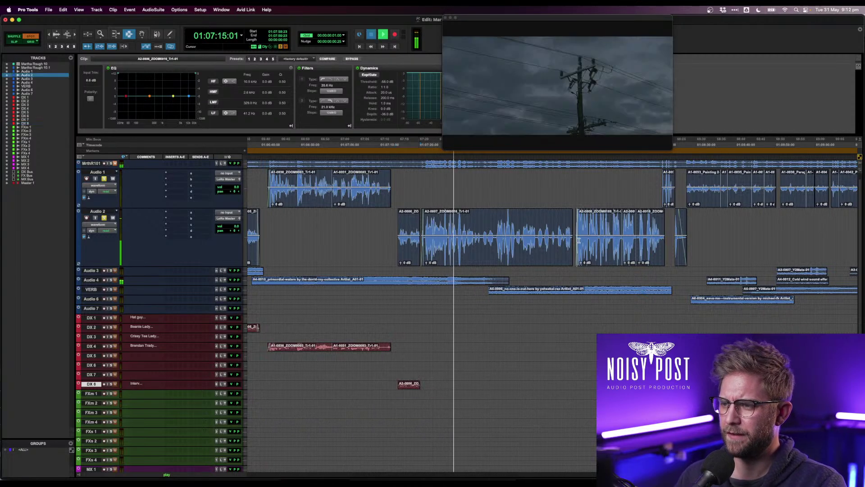
click(490, 231)
key(super+c)
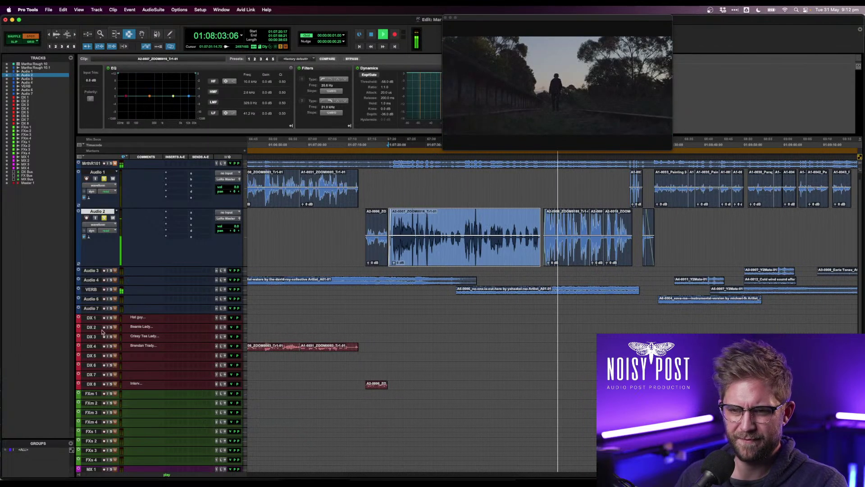
click(100, 336)
key(super+v)
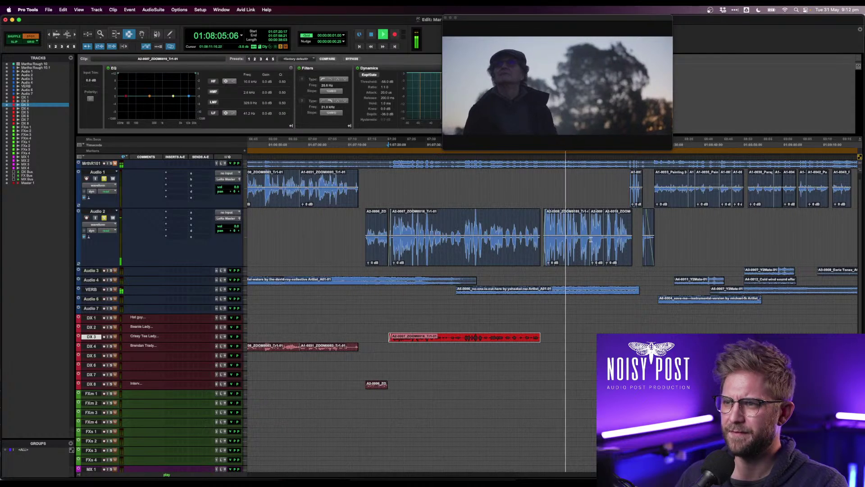
- Audition the A2-0008 and A2-0010 dialogue clips on Audio 2 against the picture
click(566, 237)
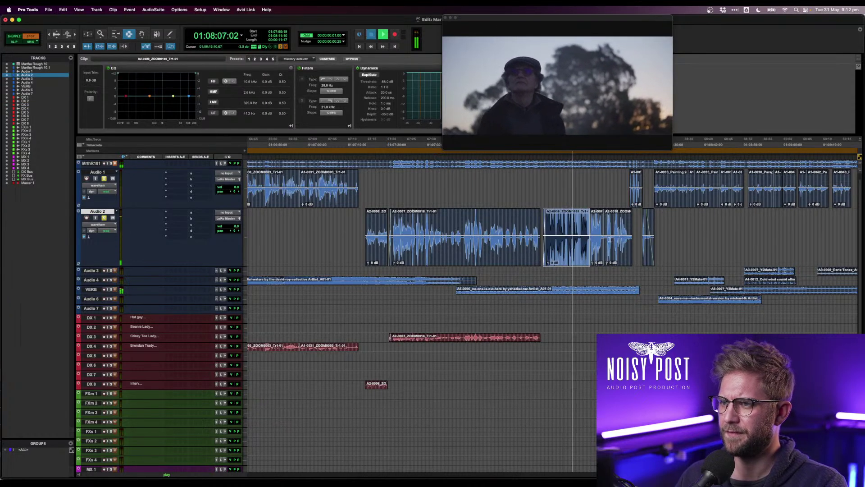
click(610, 240)
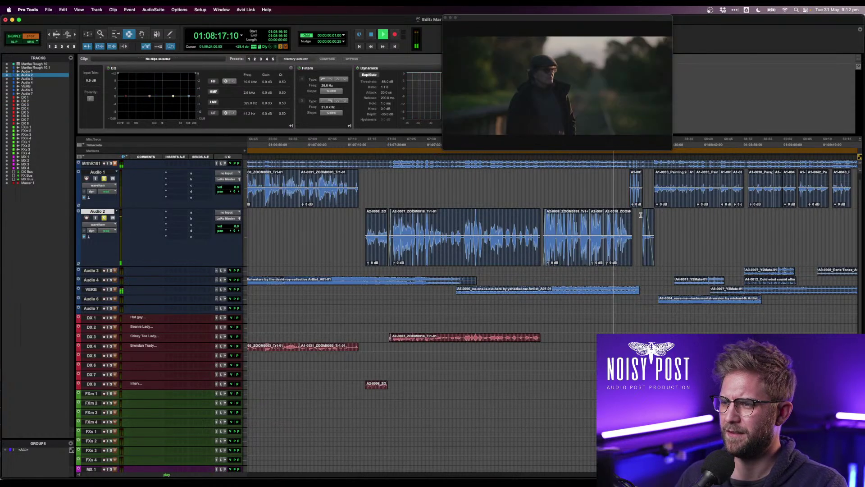
key(space)
- Audition the A1-0032 clip and copy it from Audio 1, along with A2-0011 from Audio 2, to FXm 1 at their original timeline positions
click(630, 190)
key(space)
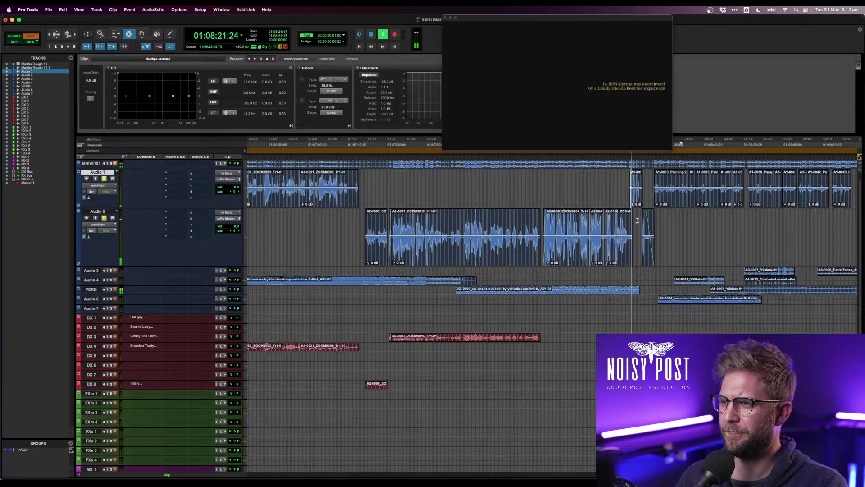
click(635, 194)
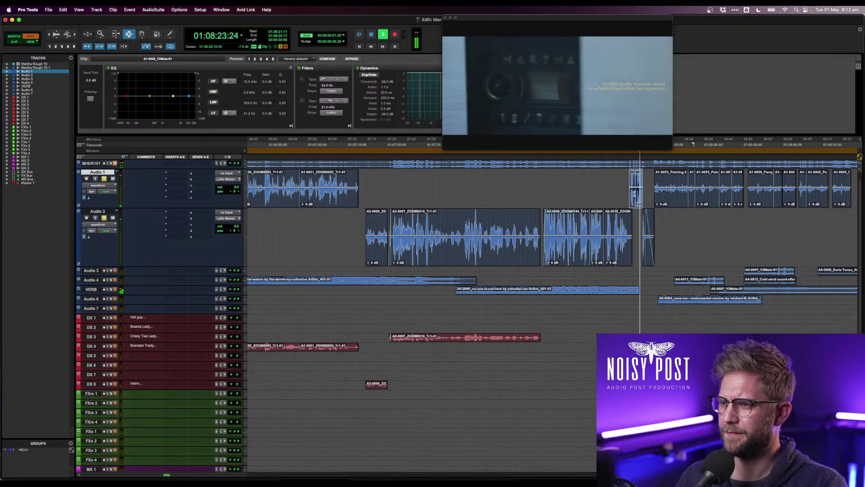
click(91, 393)
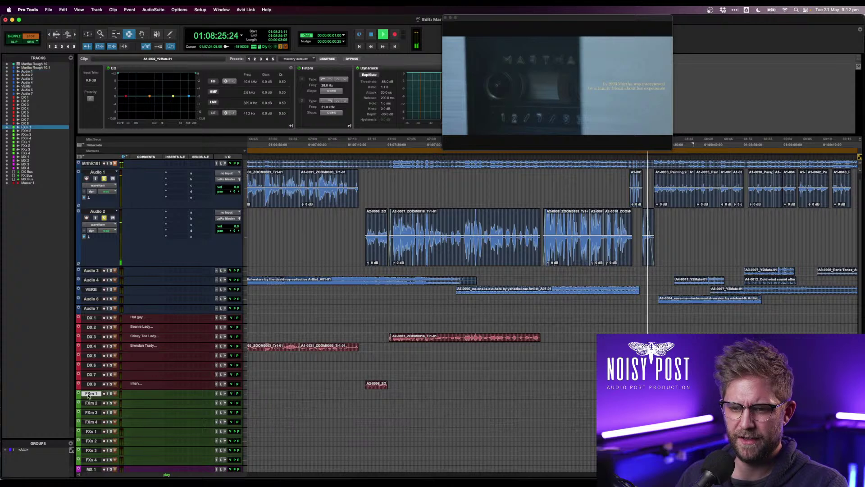
key(space)
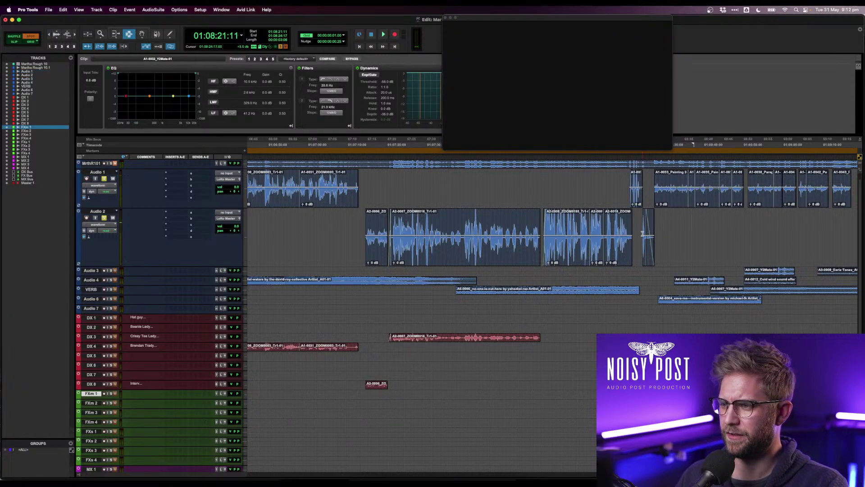
click(643, 234)
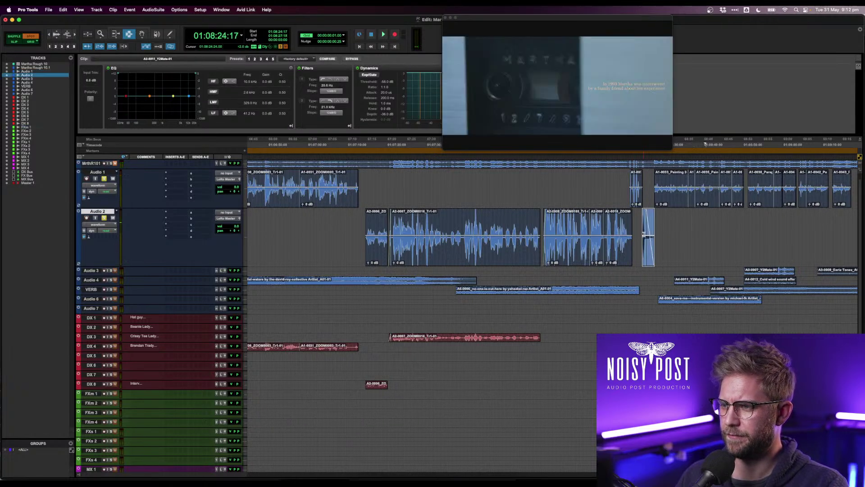
click(95, 394)
- Copy the three adjacent clips A2-0008 to A2-0010 from Audio 2 to DX 1 at the same timeline position
double_click(572, 227)
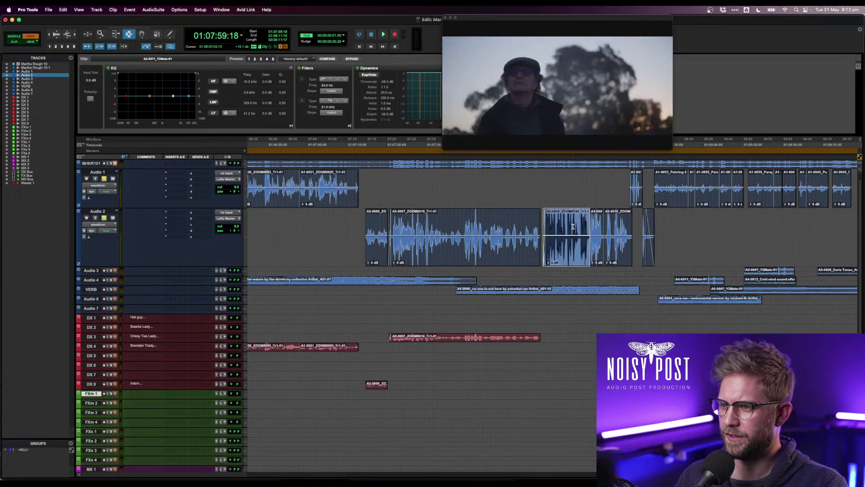
shift+double_click(606, 236)
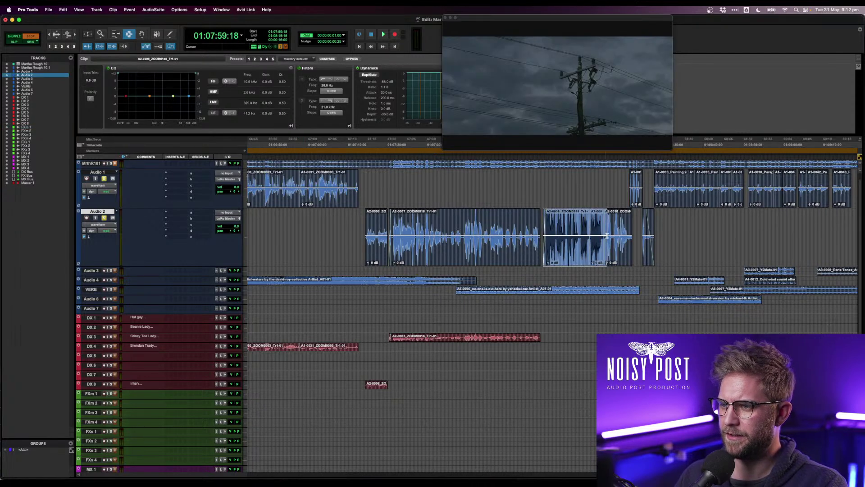
click(91, 318)
key(super+v)
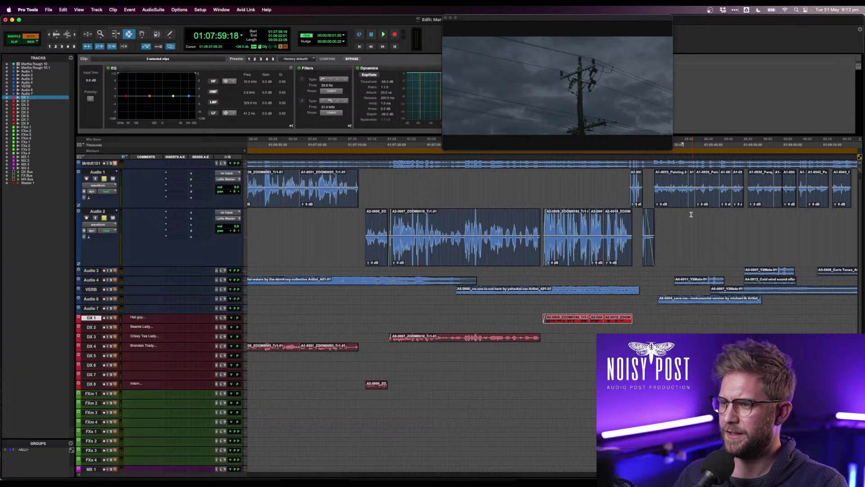
- Audition the start of the A1-0033 Painting clip on Audio 1 against the picture and subtitles
click(656, 191)
key(space)
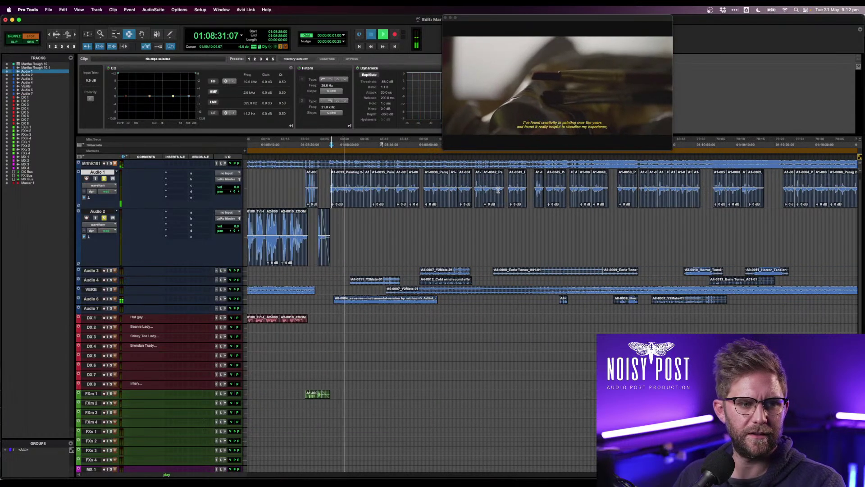
key(space)
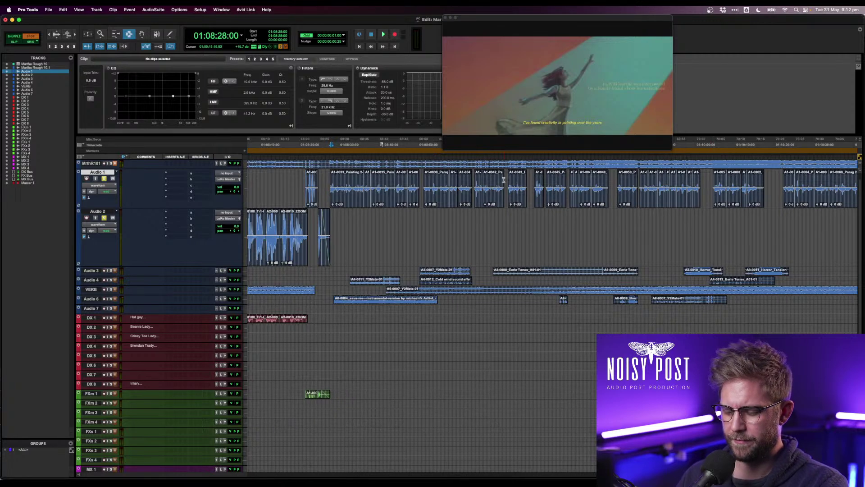
- Copy all Audio 1 clips from A1-0033 Painting through the last clip to DX 5 at the same timeline position
key(r)
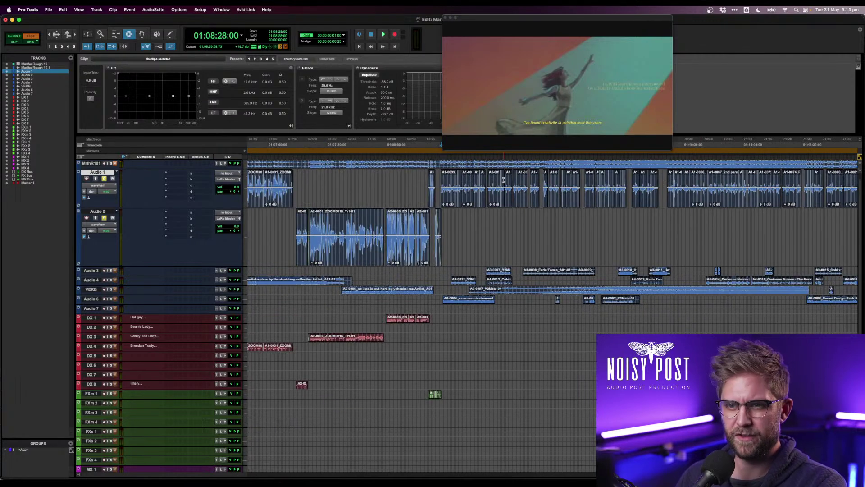
double_click(444, 193)
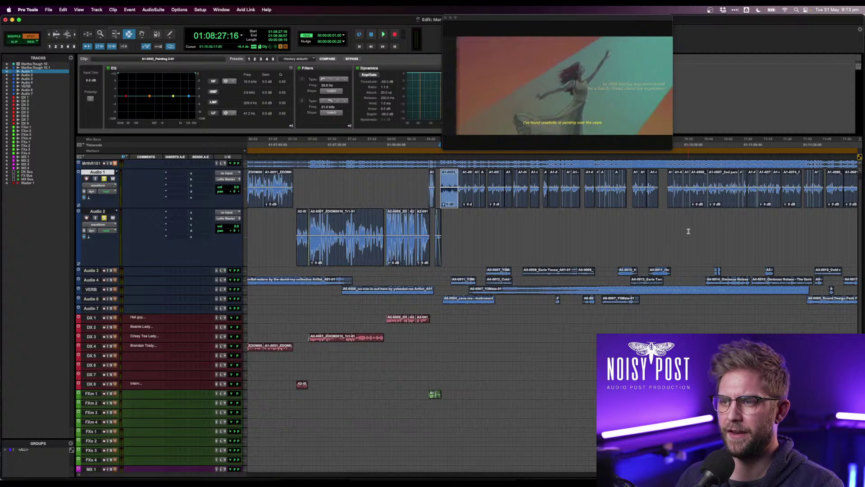
scroll(688, 231, right, 5)
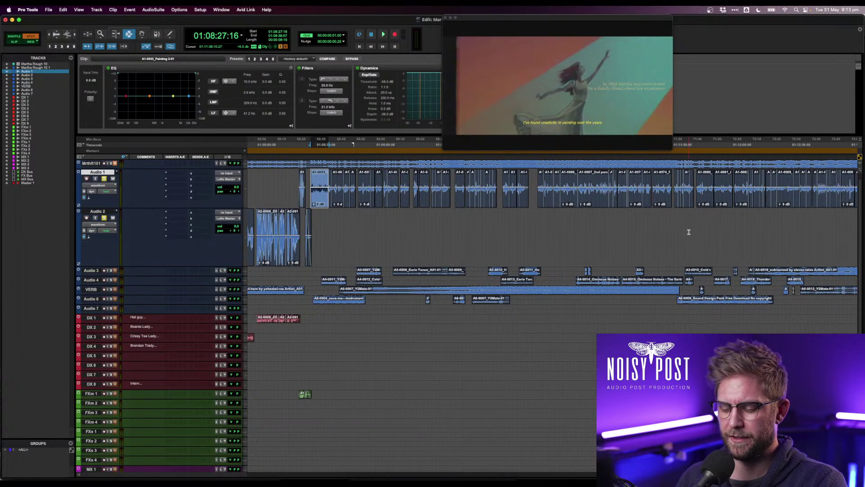
key(r)
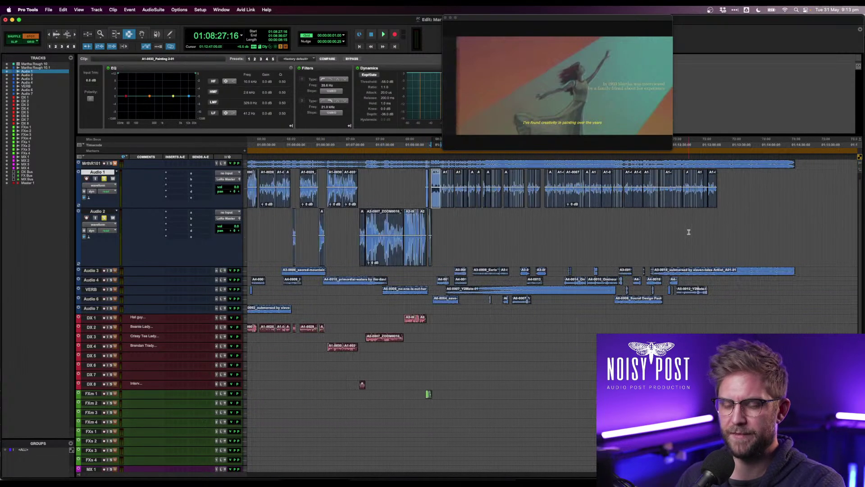
shift+click(713, 198)
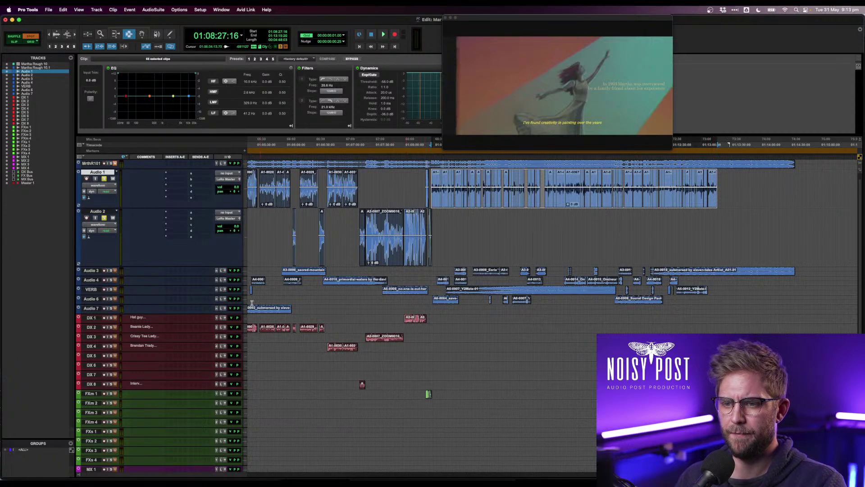
click(95, 356)
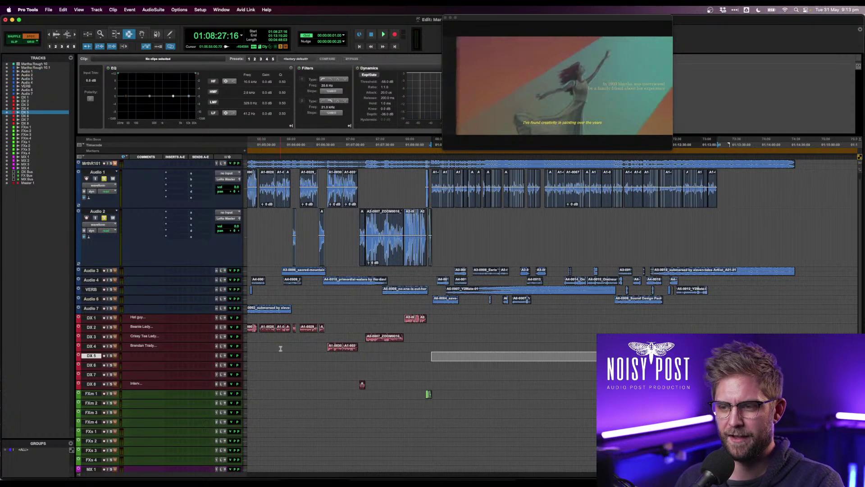
key(super+v)
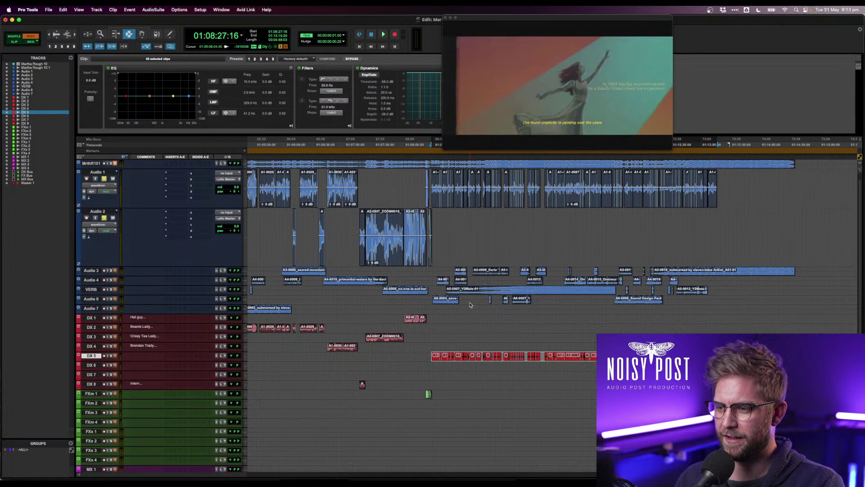
- Spot-check the dialogue at several points along Audio 1, from the A1-0033 Painting clip towards the end of the track
click(432, 195)
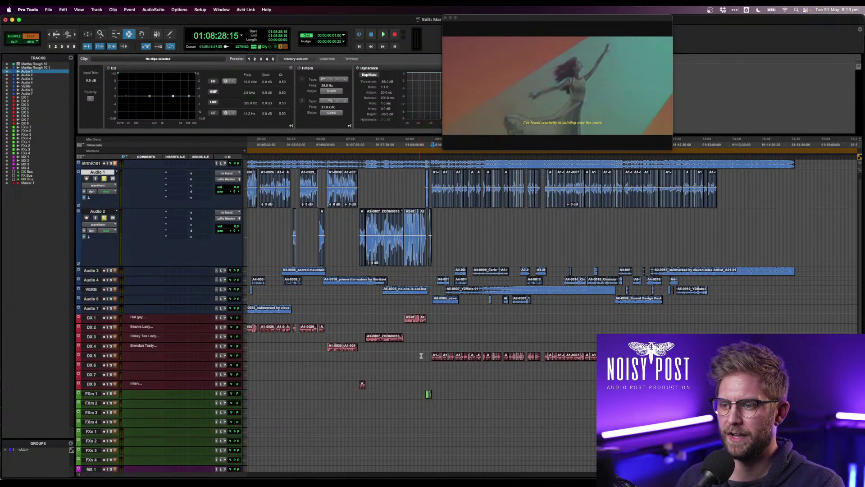
key(space)
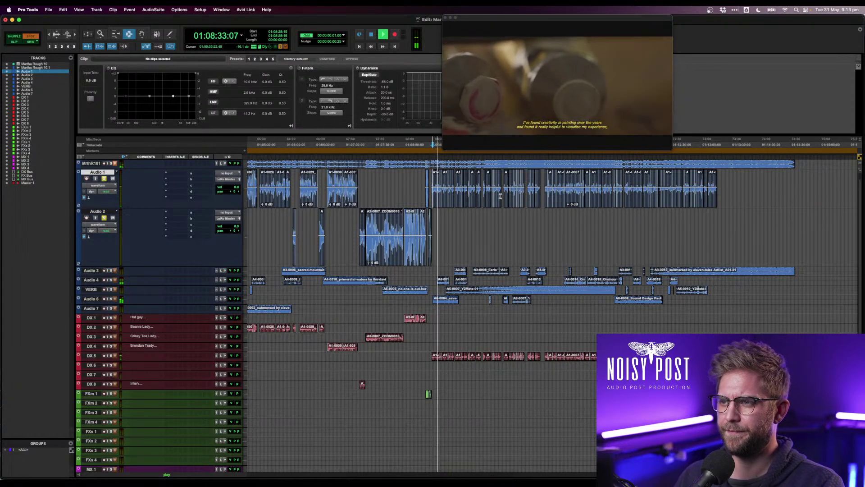
click(520, 190)
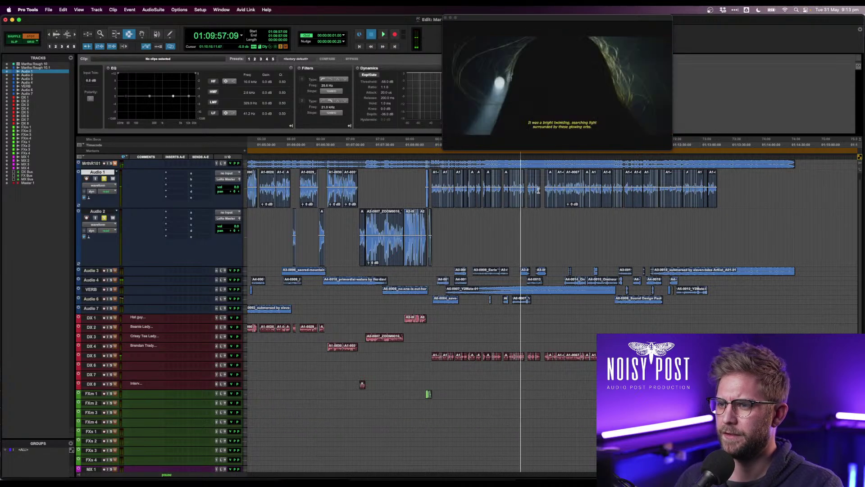
click(536, 190)
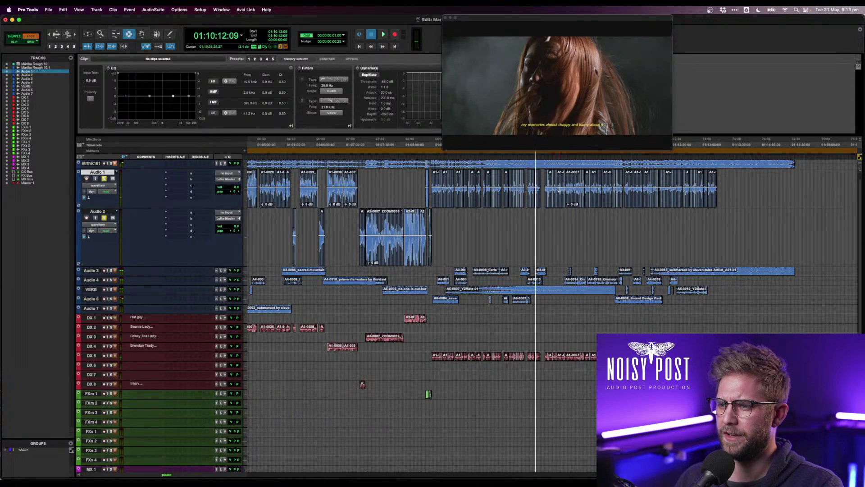
click(560, 189)
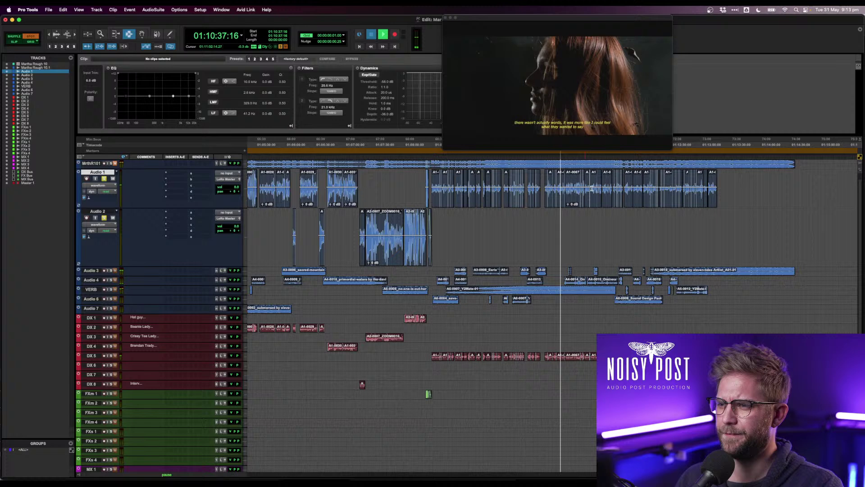
click(635, 190)
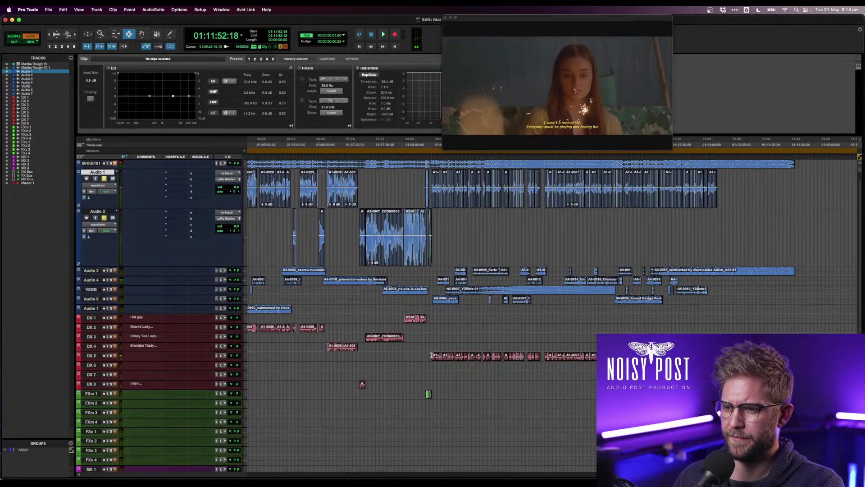
- Play the range of copied clips on DX 5 with the track soloed and check its signal in the Mix window
click(405, 356)
drag(415, 356, 748, 355)
key(space)
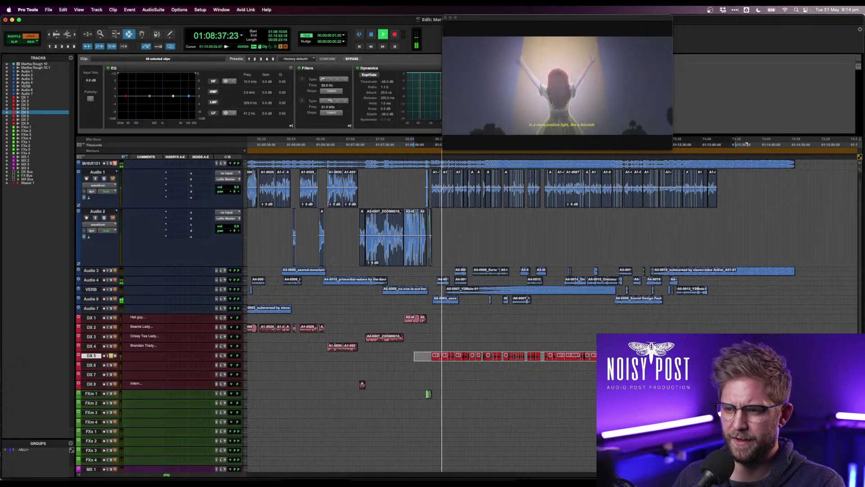
key(super+equal)
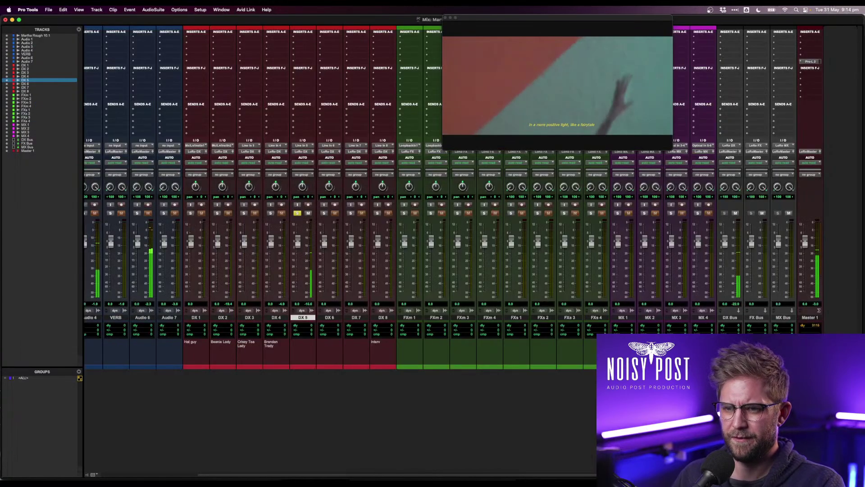
key(super+equal)
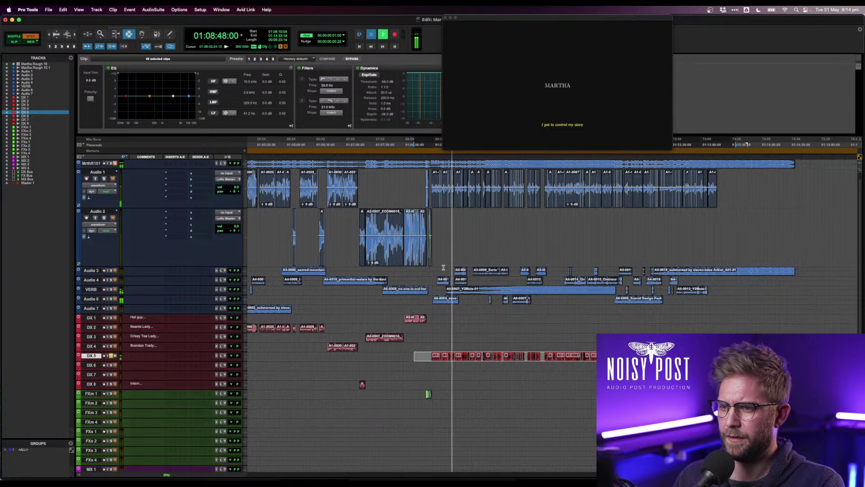
- Stop playback and hide the sorted Audio 1 and Audio 2 tracks from the Edit window
key(space)
click(415, 271)
scroll(201, 186, up, 1)
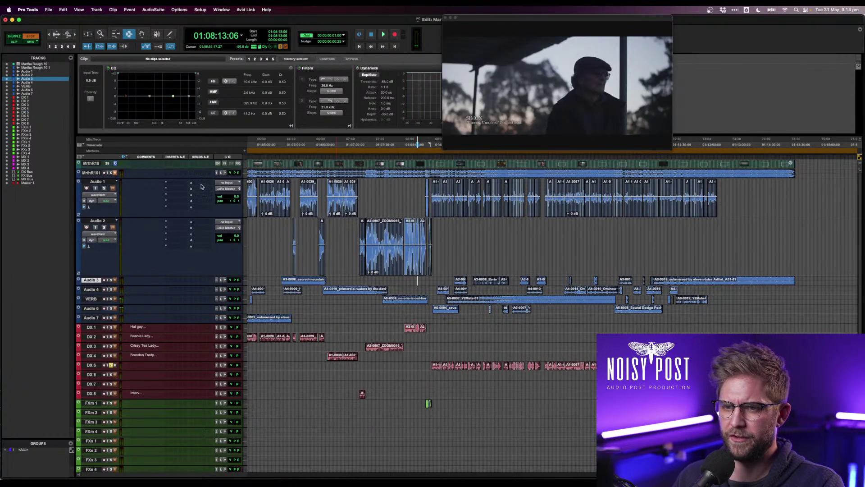
click(101, 182)
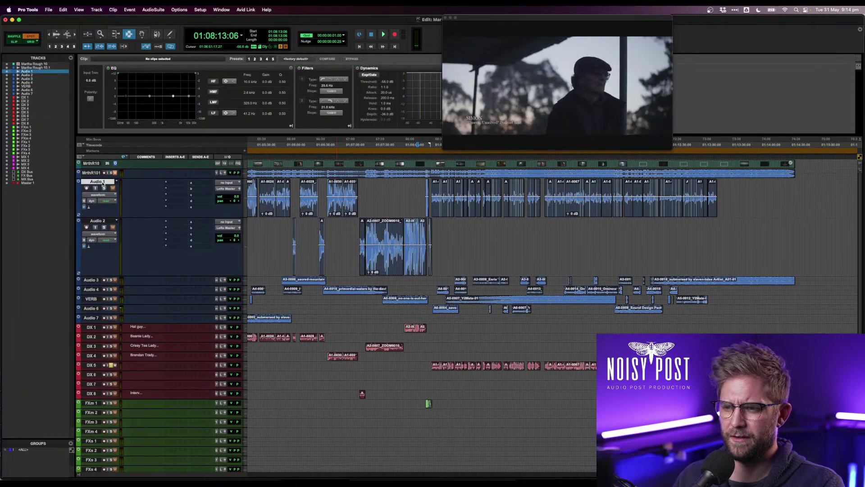
shift+click(97, 221)
right_click(97, 221)
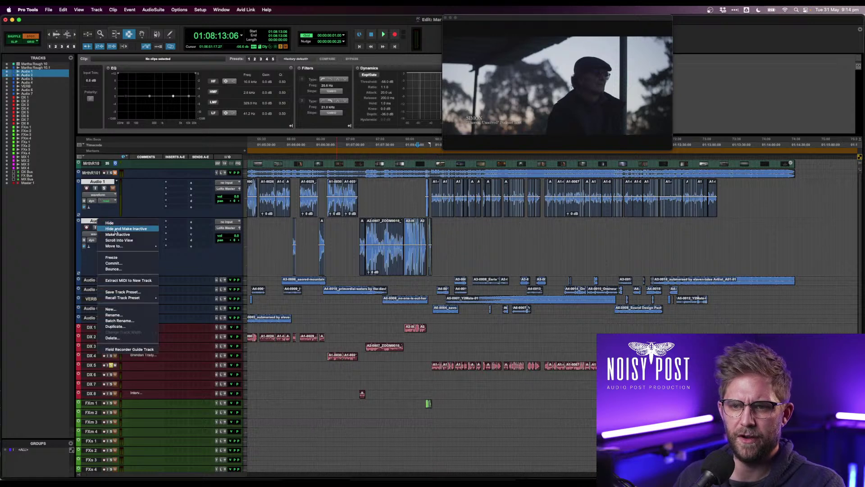
click(110, 223)
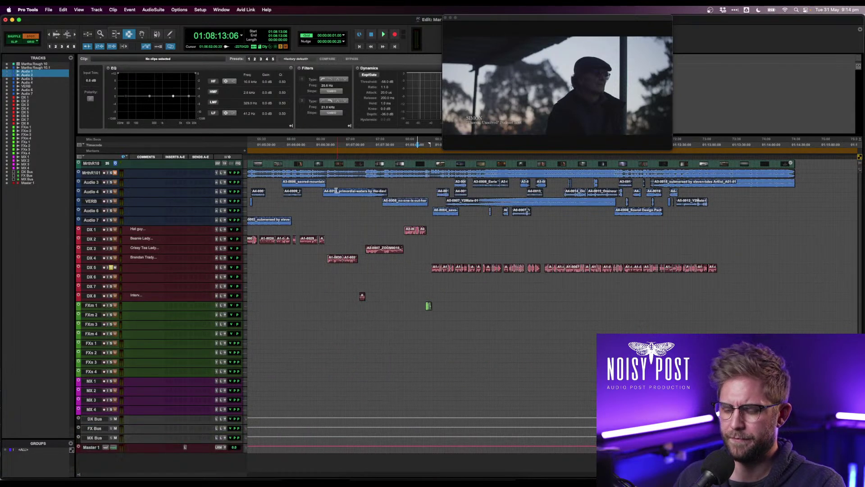
- Enlarge the Audio 3 track and lower the clip gain of all clips on Audio 3 through Audio 7 to -12 dB
key(r)
key(r)
click(399, 184)
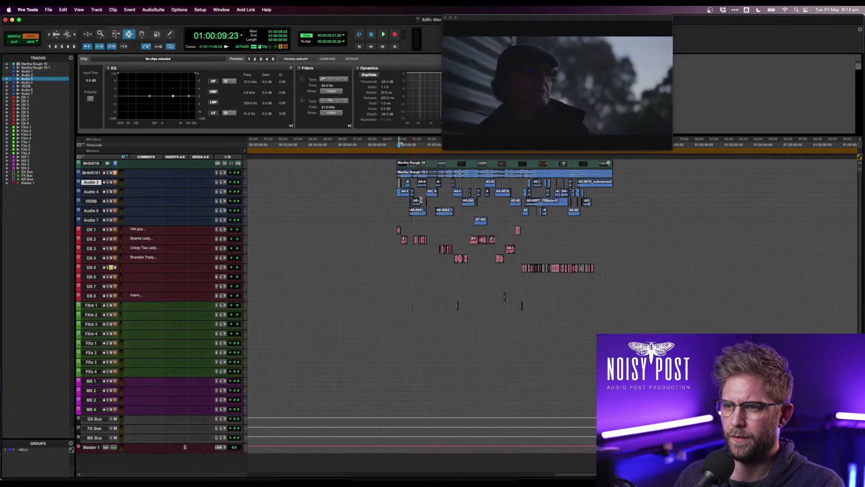
drag(388, 182, 633, 222)
key(t)
key(t)
key(t)
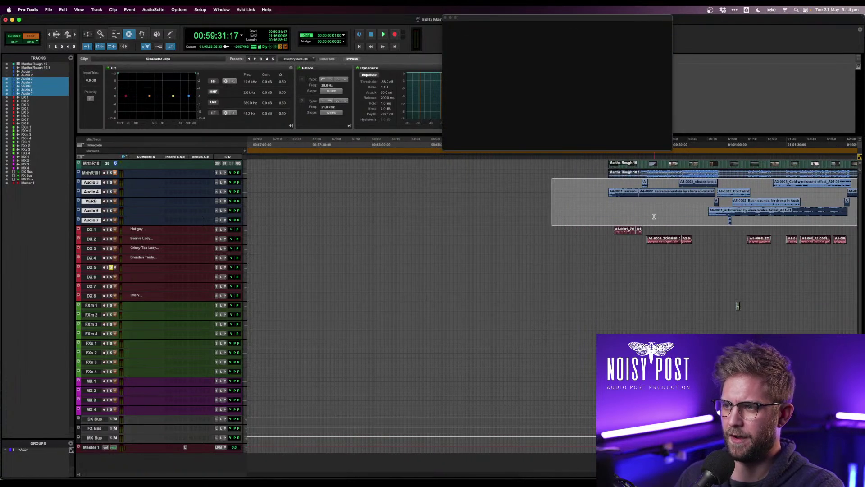
shift+click(608, 196)
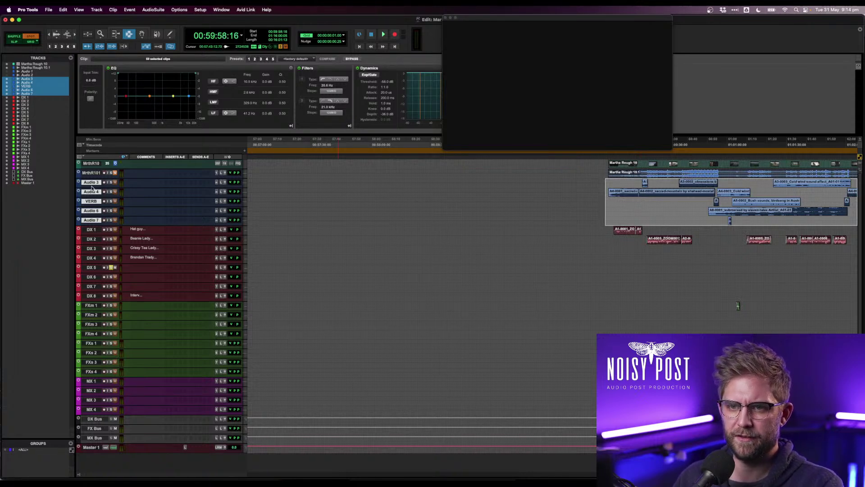
drag(90, 186, 88, 217)
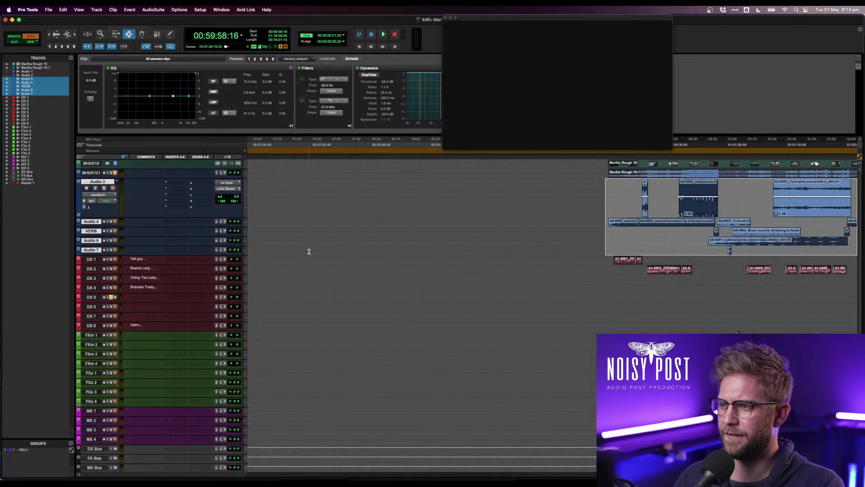
key(ctrl+shift+Up)
key(ctrl+shift+Up)
key(ctrl+shift+Up)
key(ctrl+shift+Up)
key(ctrl+shift+Down)
key(ctrl+shift+Down)
key(ctrl+shift+Down)
key(ctrl+shift+Down)
key(ctrl+shift+Down)
key(ctrl+shift+Down)
key(ctrl+shift+Down)
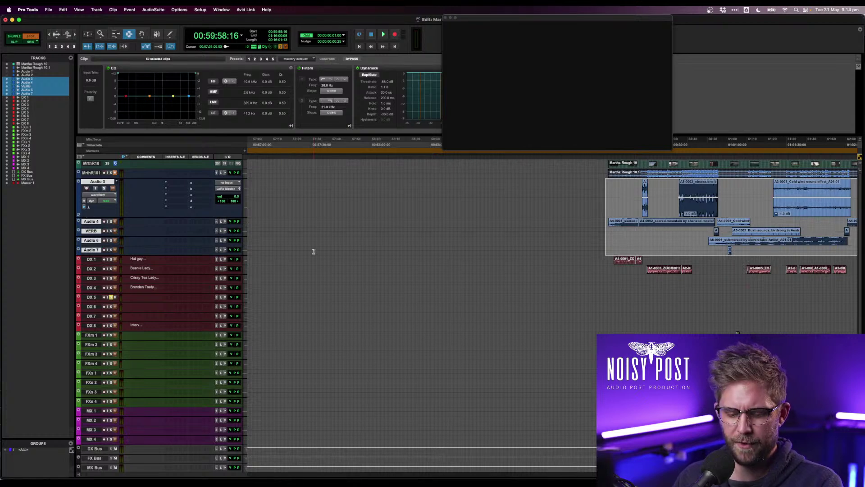
key(ctrl+shift+Down)
key(ctrl+shift+Down)
key(ctrl+shift+Down)
key(ctrl+shift+Down)
key(ctrl+shift+Down)
key(ctrl+shift+Down)
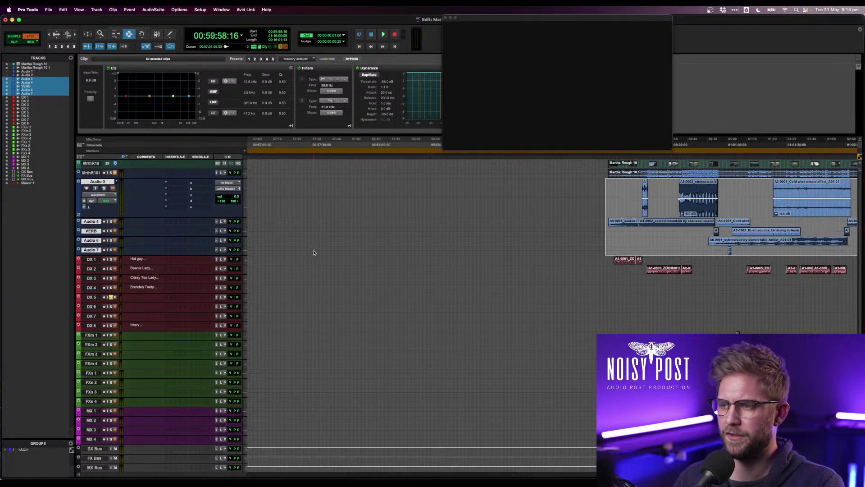
key(ctrl+shift+Down)
key(ctrl+shift+Down)
key(ctrl+shift+Down)
key(ctrl+shift+Down)
key(ctrl+shift+Down)
key(ctrl+shift+Down)
key(ctrl+shift+Down)
key(ctrl+shift+Down)
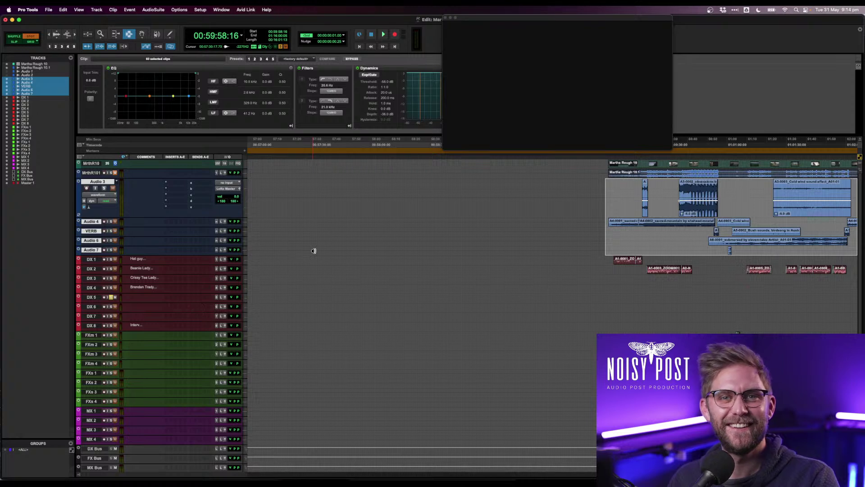
key(ctrl+shift+Down)
key(ctrl+shift+Down)
key(ctrl+shift+Down)
key(ctrl+shift+Down)
key(ctrl+shift+Down)
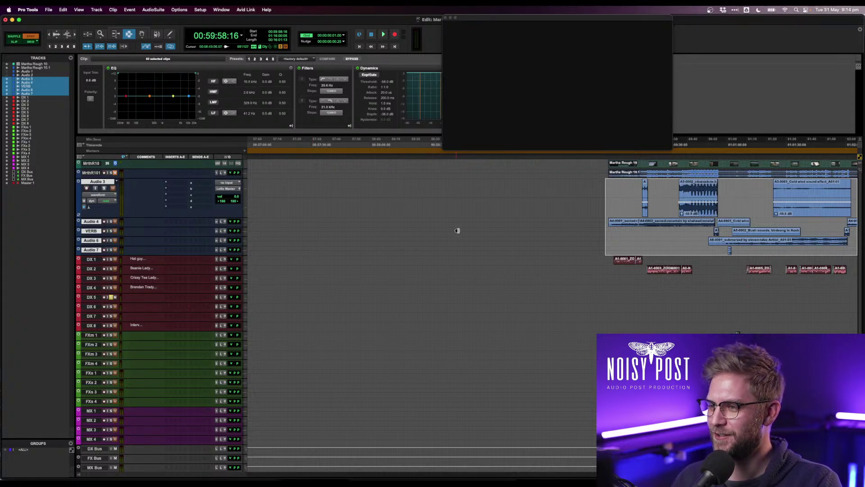
key(ctrl+shift+Down)
key(ctrl+shift+Down)
key(ctrl+shift+Down)
key(ctrl+shift+Down)
key(ctrl+shift+Down)
key(ctrl+shift+Down)
key(ctrl+shift+Down)
key(ctrl+shift+Down)
key(ctrl+shift+Down)
key(ctrl+shift+Down)
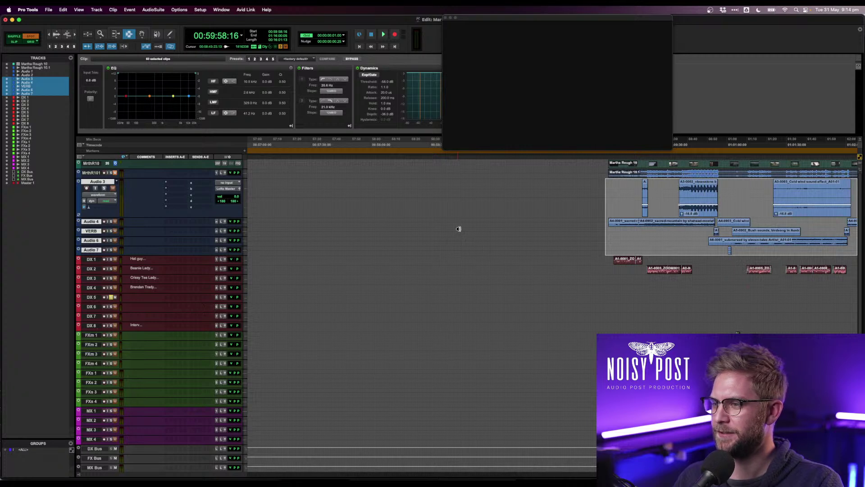
key(ctrl+shift+Down)
key(ctrl+shift+Down)
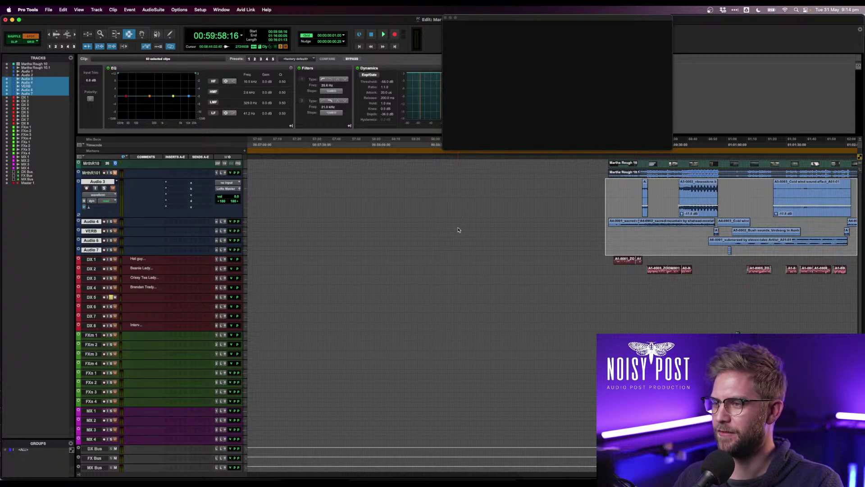
key(ctrl+shift+Up)
key(ctrl+shift+Up)
key(ctrl+shift+Up)
key(ctrl+shift+Up)
key(ctrl+shift+Up)
key(ctrl+shift+Up)
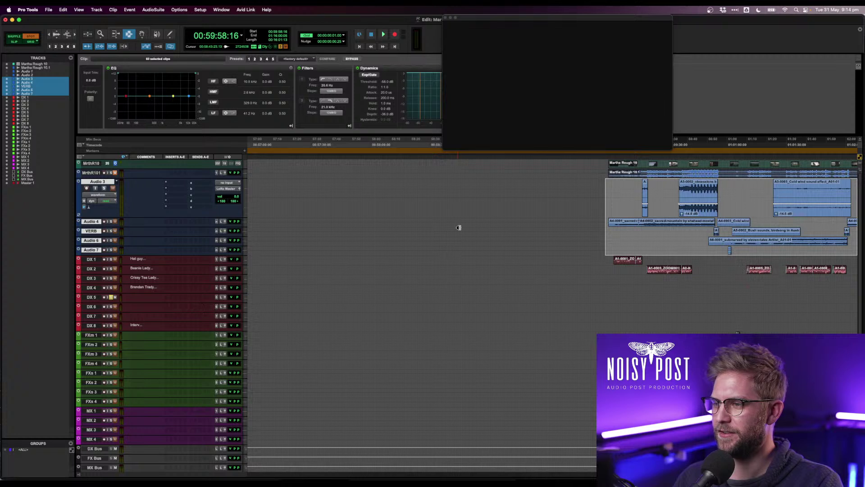
key(ctrl+shift+Up)
key(ctrl+shift+Up)
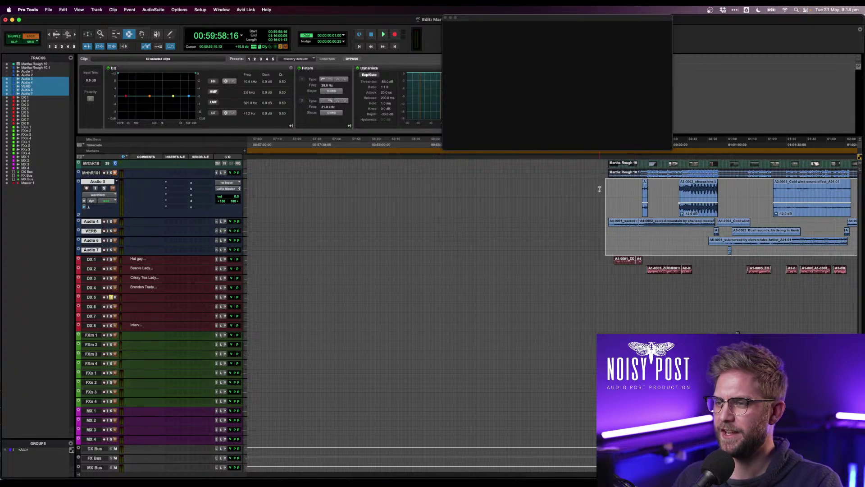
- Audition the short A3-0001 Morning Birdsong clip on Audio 3 and copy it to FXs 1 at the same timeline position
key(r)
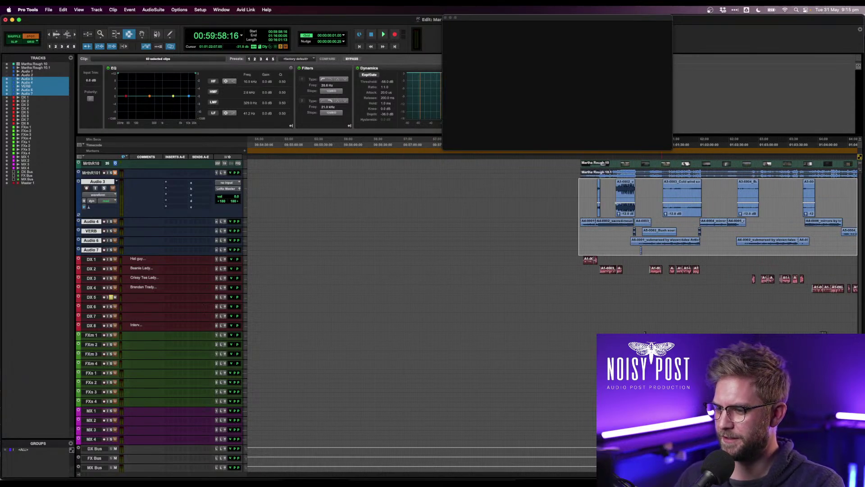
scroll(662, 293, right, 10)
scroll(662, 293, left, 4)
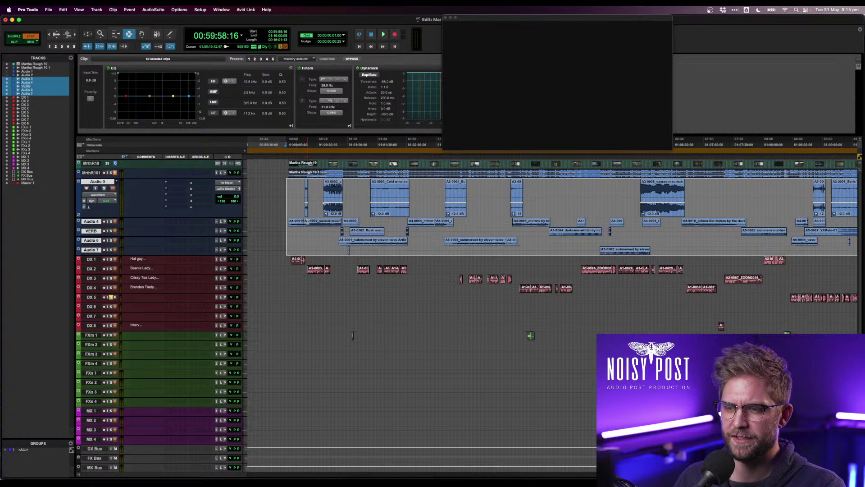
click(305, 198)
key(super+bracketright)
key(super+bracketright)
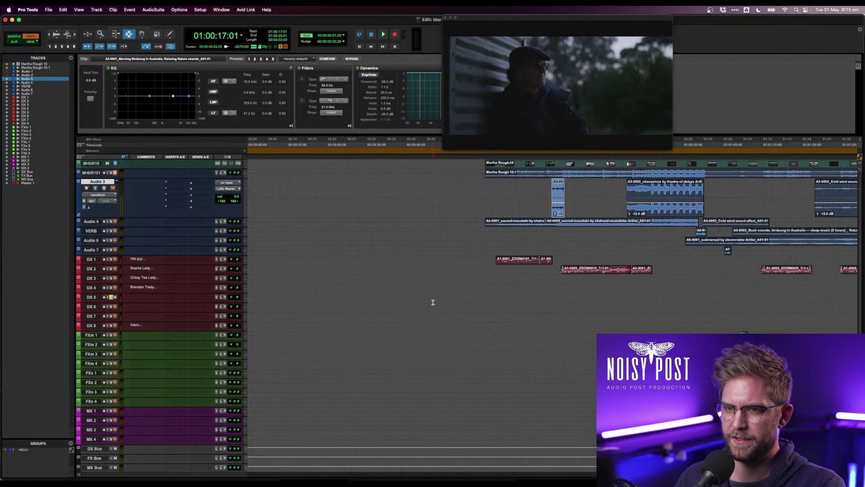
key(space)
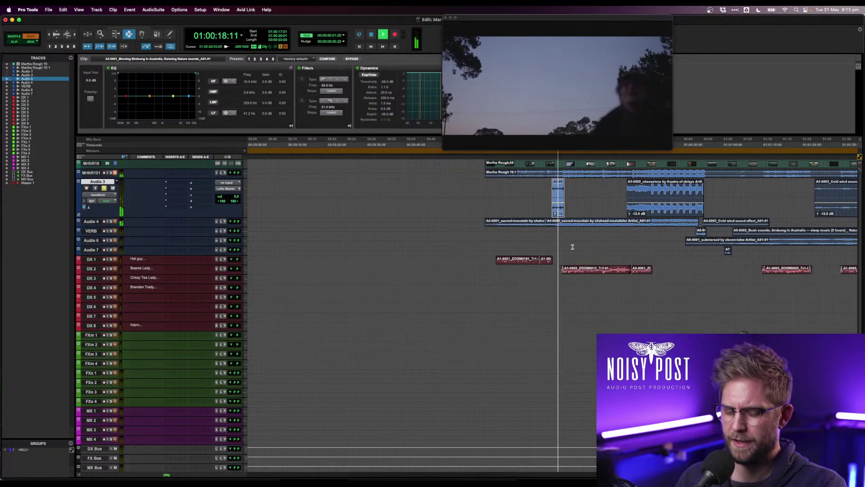
key(space)
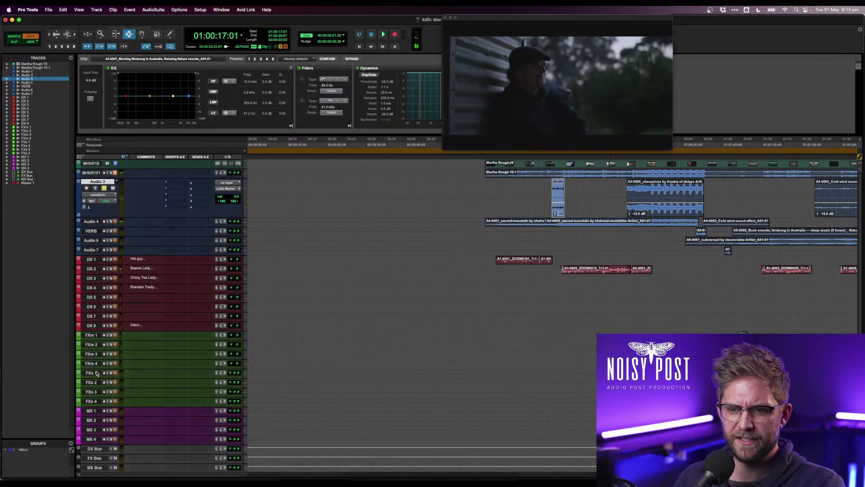
click(100, 374)
key(super+v)
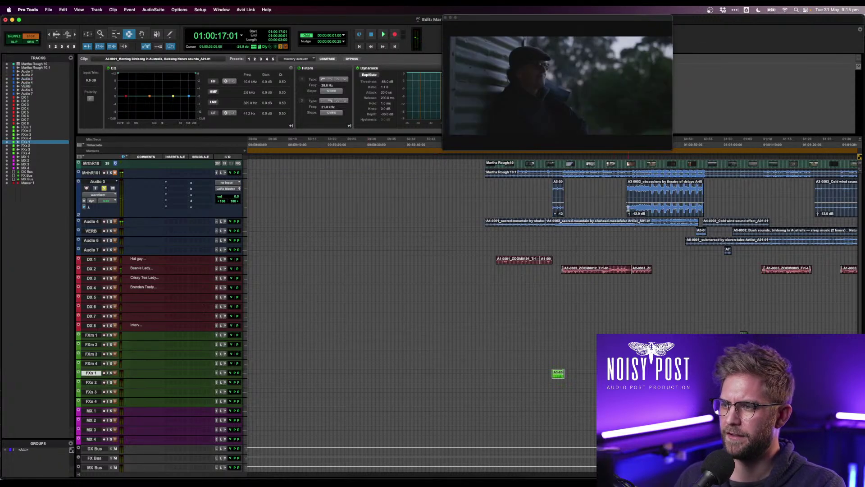
- Audition the A3-0002 obsessions clip on Audio 3 and copy it to MX 2 at the same timeline position
click(628, 208)
key(space)
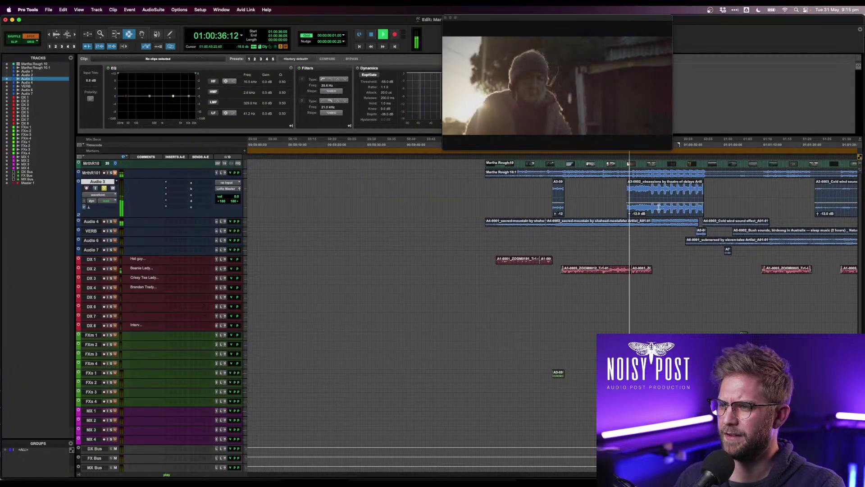
click(656, 206)
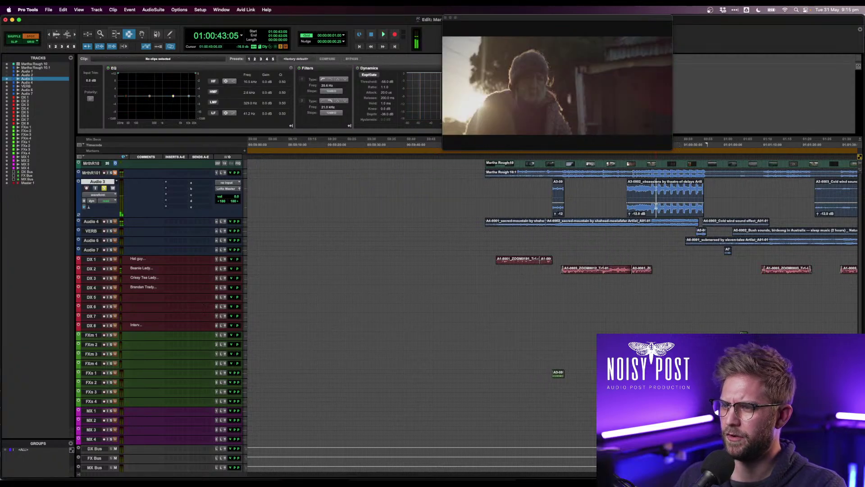
double_click(656, 205)
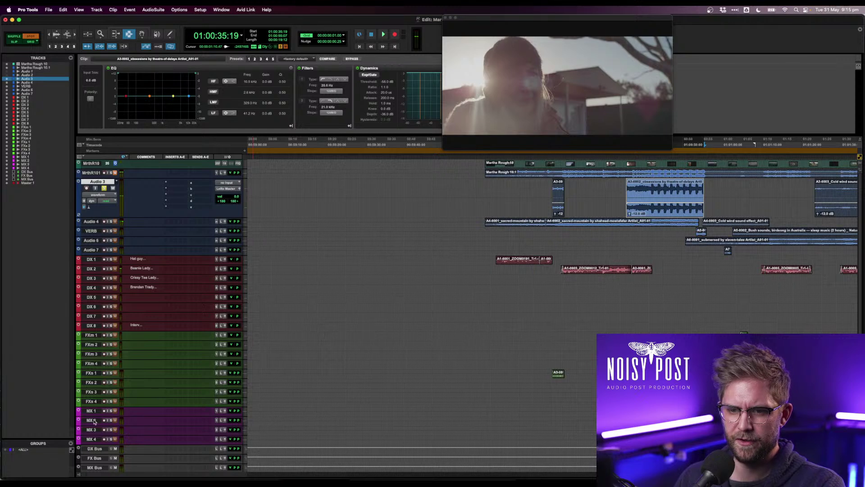
click(94, 422)
key(super+v)
- Copy the two opening sacred-mountain clips from Audio 4 to MX 1 at the same timeline position
double_click(527, 224)
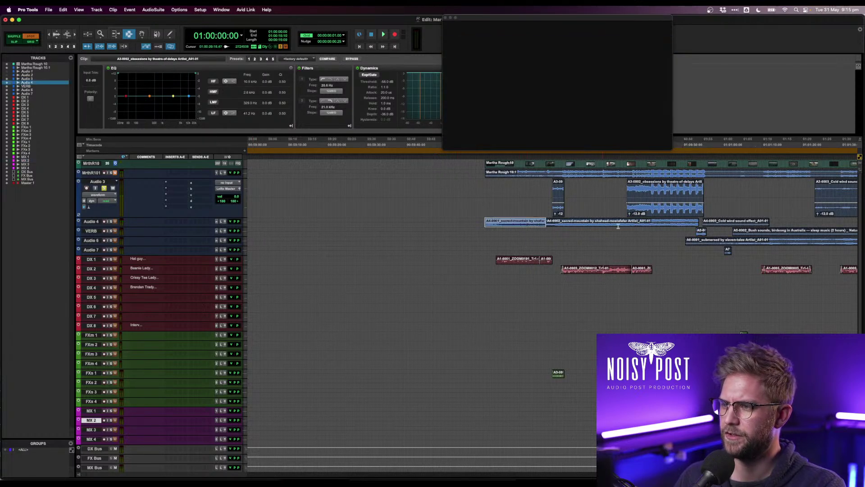
shift+click(676, 224)
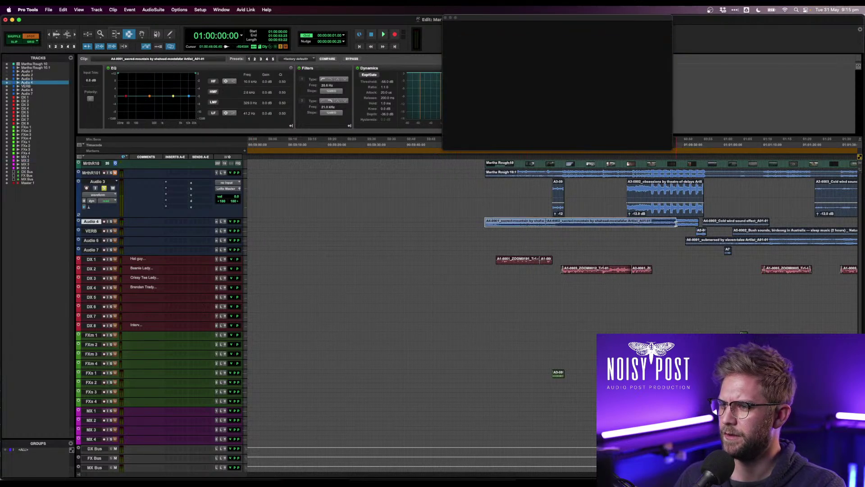
click(91, 410)
key(super+v)
click(521, 402)
key(space)
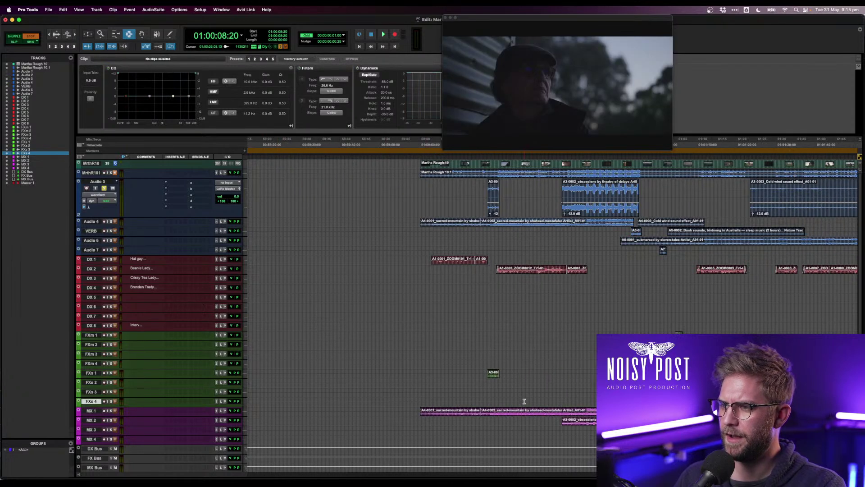
- Audition the short A5-0001 obsessions clip on the VERB track under the Martha title
scroll(523, 401, right, 4)
click(555, 231)
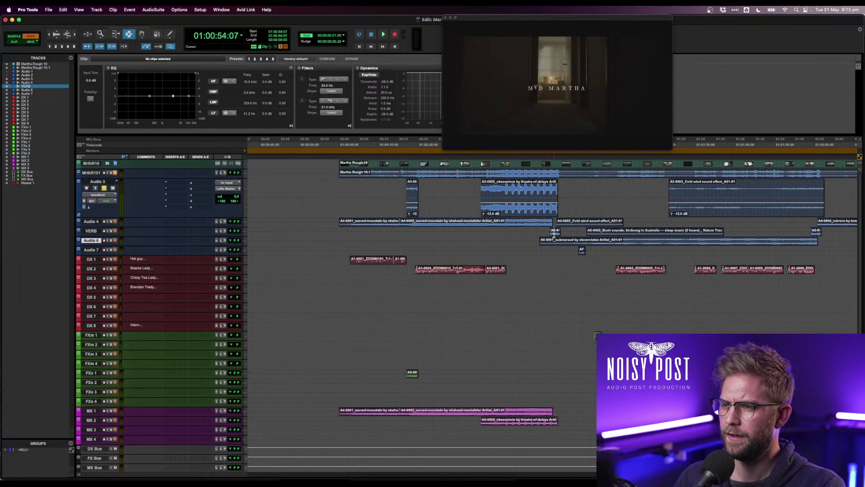
key(space)
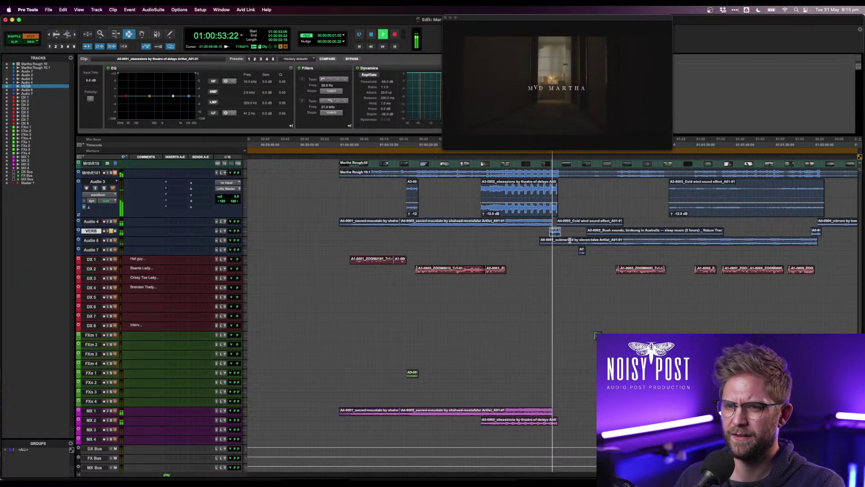
key(space)
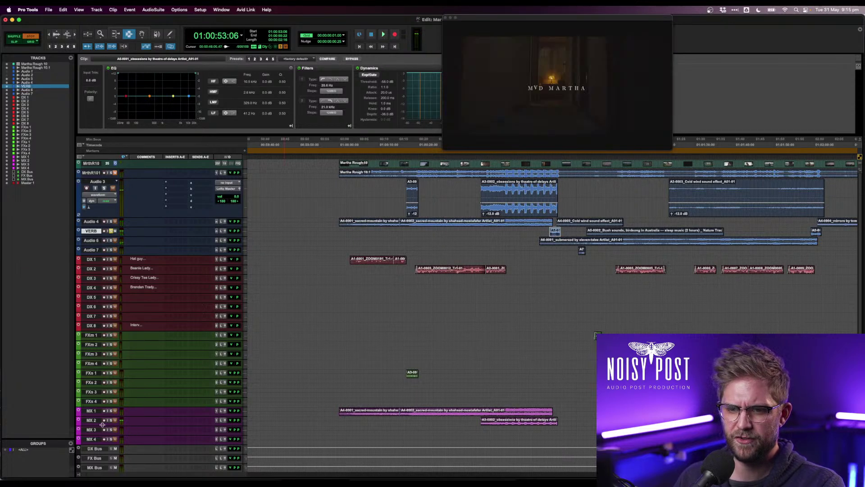
- Move the obsessions music clip from MX 2 to the same timeline position on MX 3
click(496, 420)
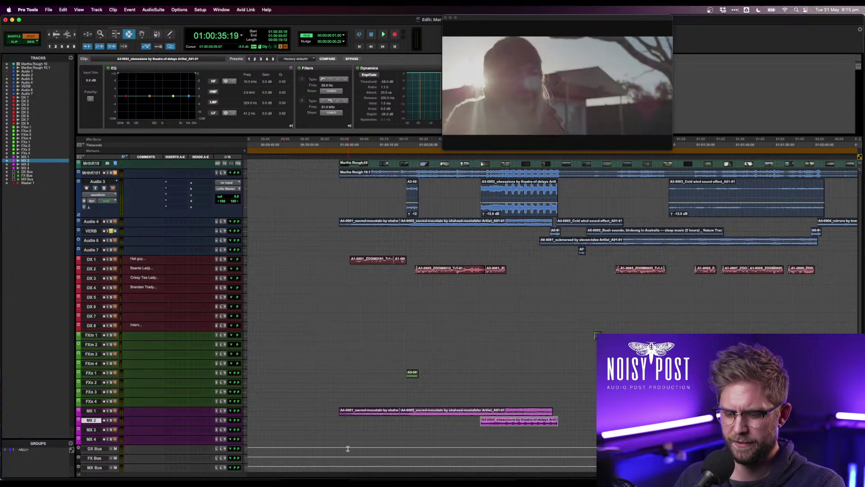
key(super+x)
click(90, 429)
key(super+v)
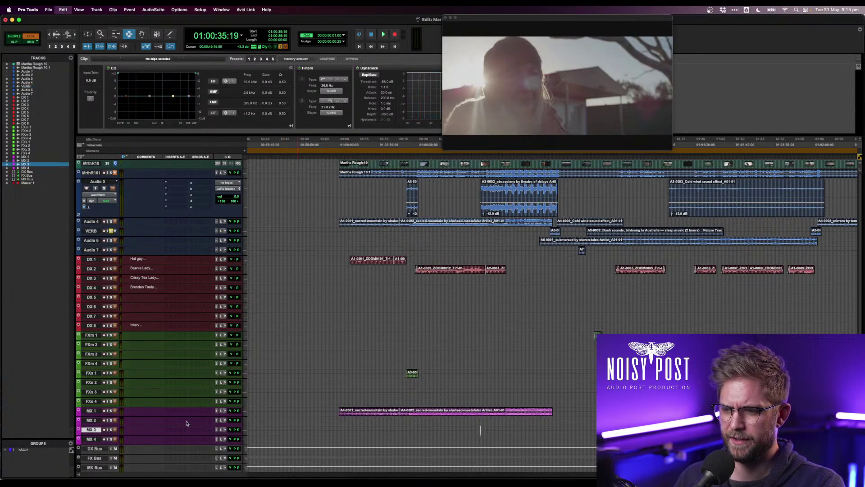
- Copy the short obsessions clip on the VERB track, around the title shot, to the same position on MX 2
click(555, 230)
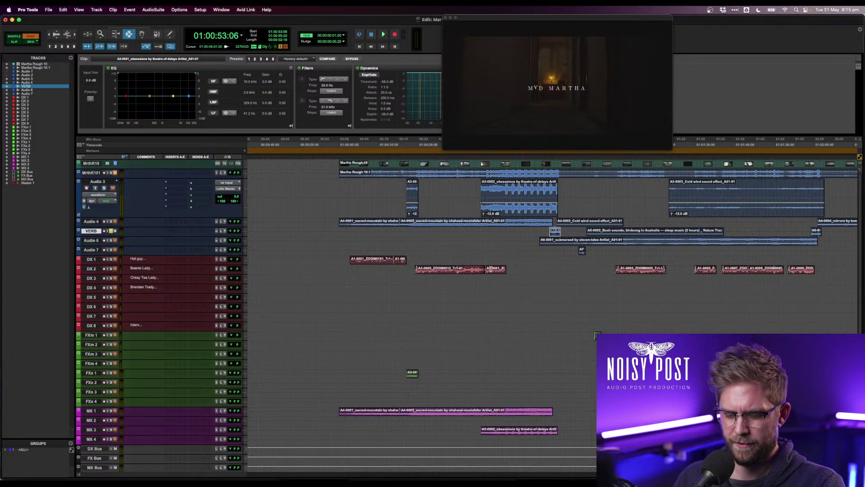
click(99, 423)
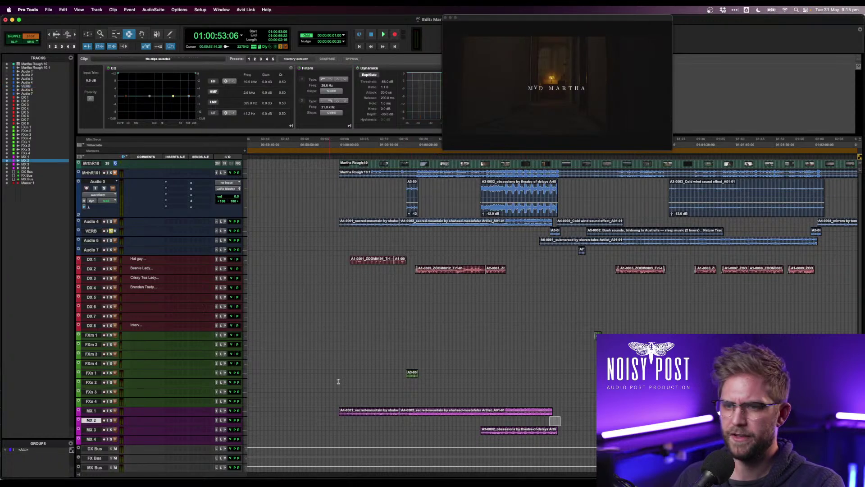
key(super+v)
- Audition the first submersed music clip on Audio 6 and copy it to the same position on MX 4
scroll(552, 274, down, 1)
scroll(552, 275, right, 5)
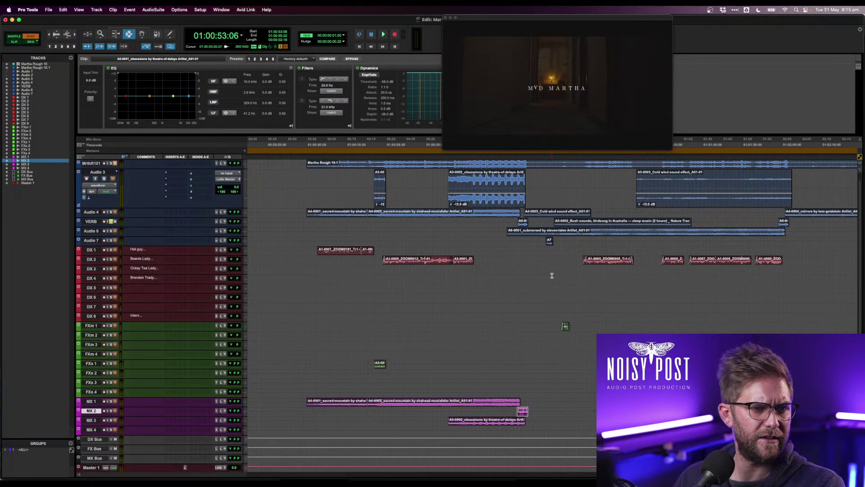
scroll(552, 275, right, 2)
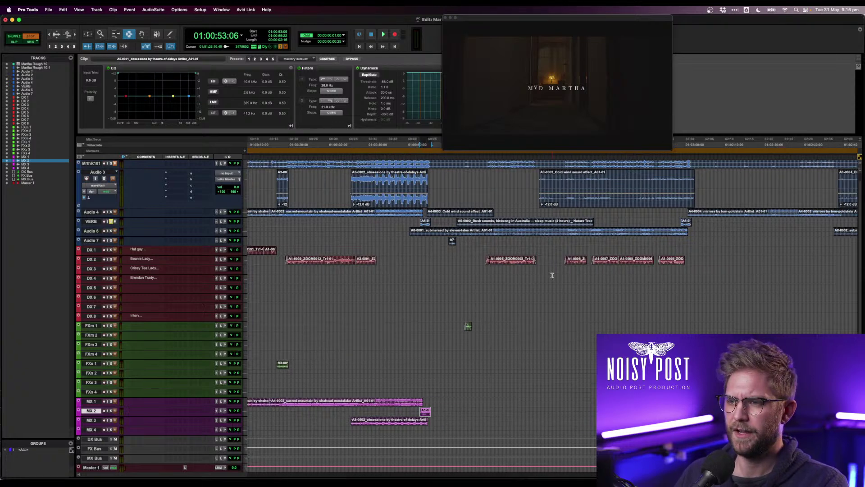
scroll(503, 247, left, 2)
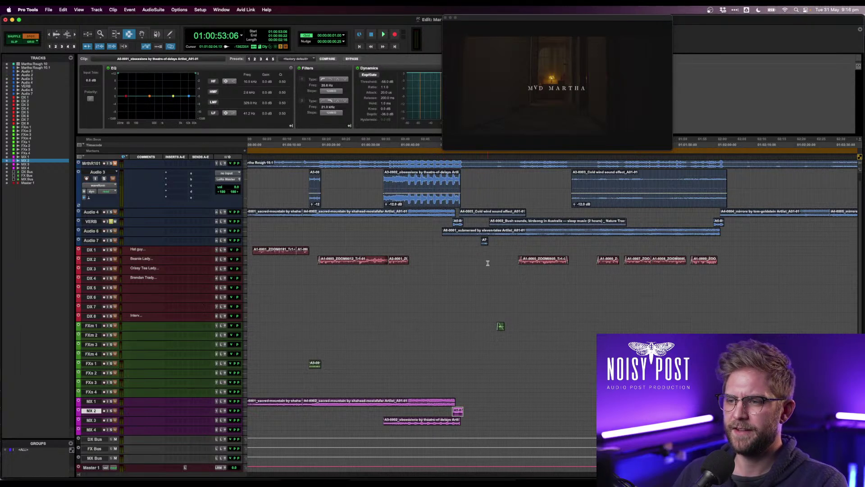
click(457, 231)
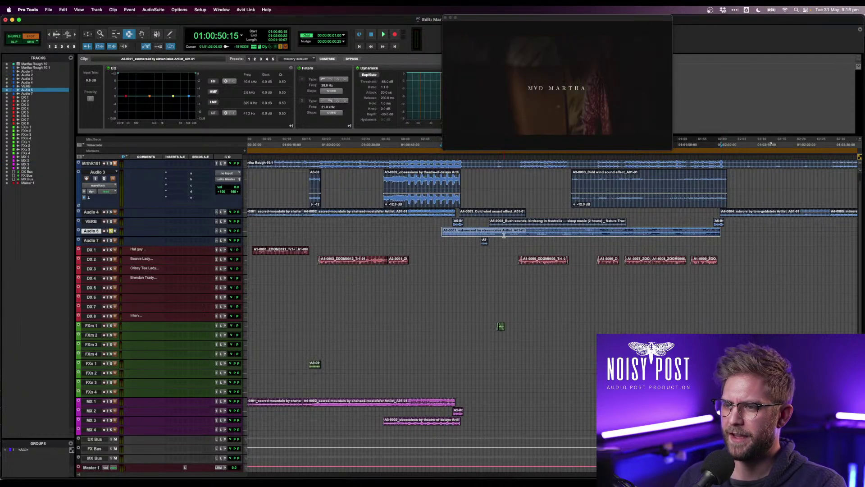
key(space)
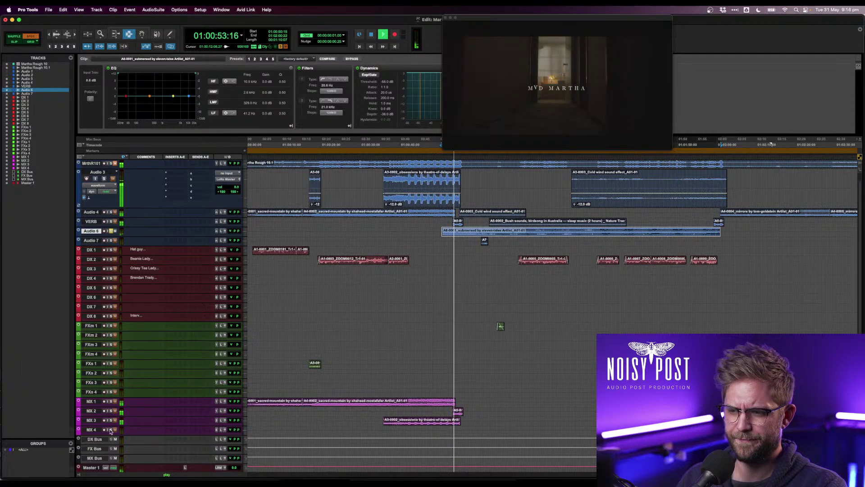
click(92, 431)
key(super+v)
- Copy the Cold wind sound effect clip from Audio 4 to the same position on FXs 1
double_click(478, 212)
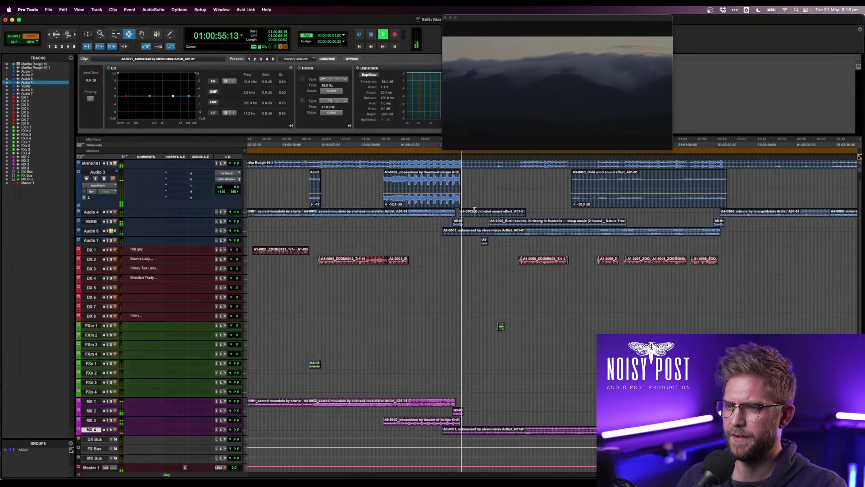
key(super+c)
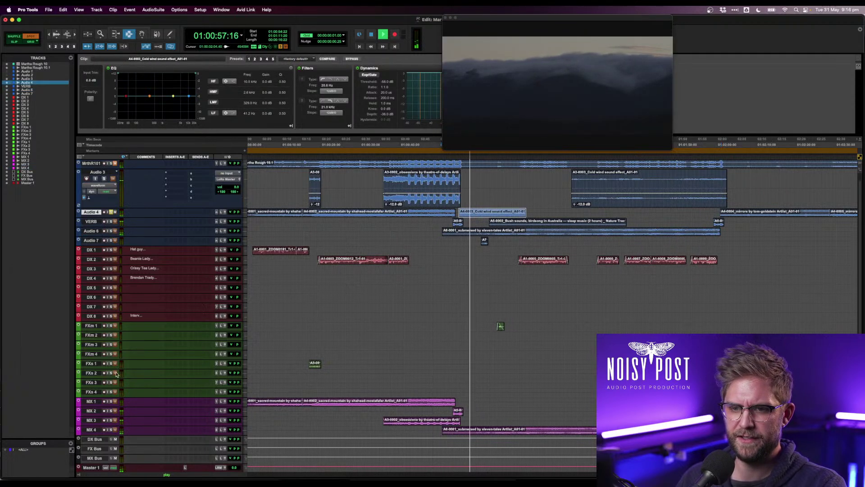
click(91, 364)
key(super+v)
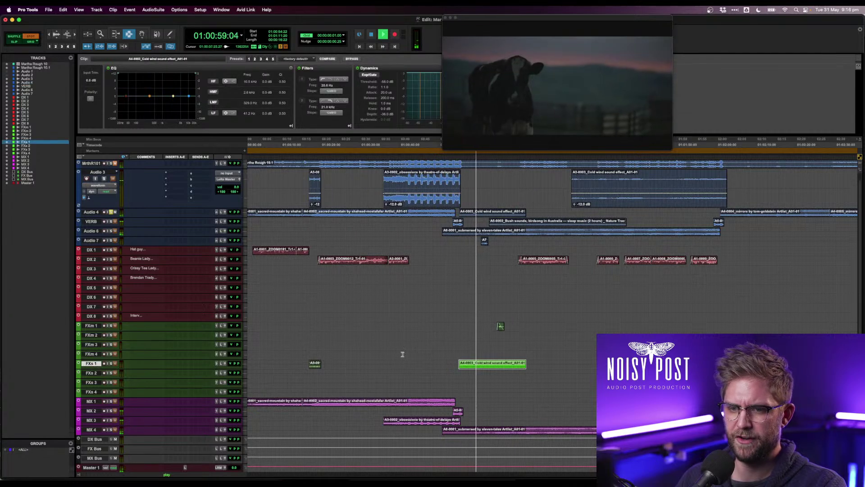
- Copy the Bush sounds, birdsong in Australia clip from the VERB track to the same position on FXs 2
double_click(521, 221)
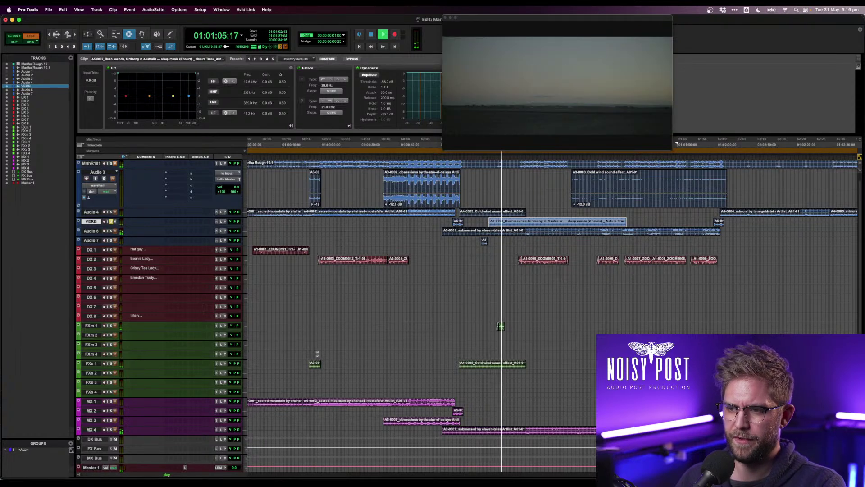
click(92, 373)
key(super+v)
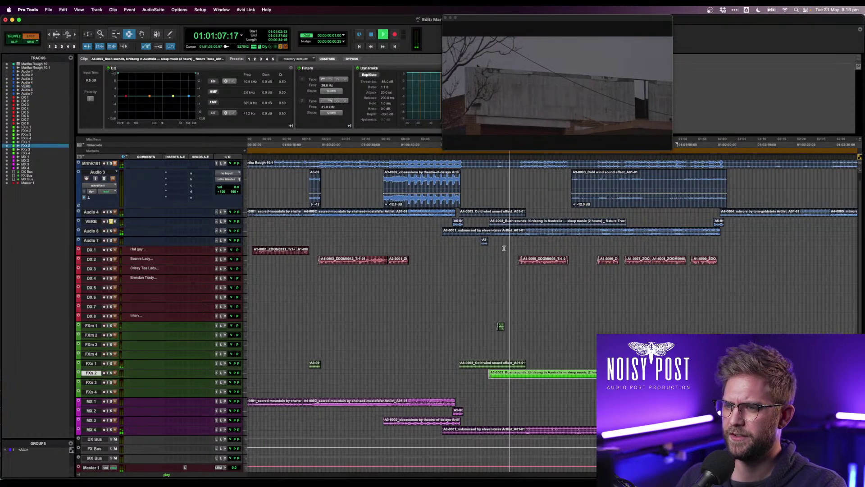
- Audition the short clip on Audio 7 and copy it to the same position on FXs 3
click(485, 241)
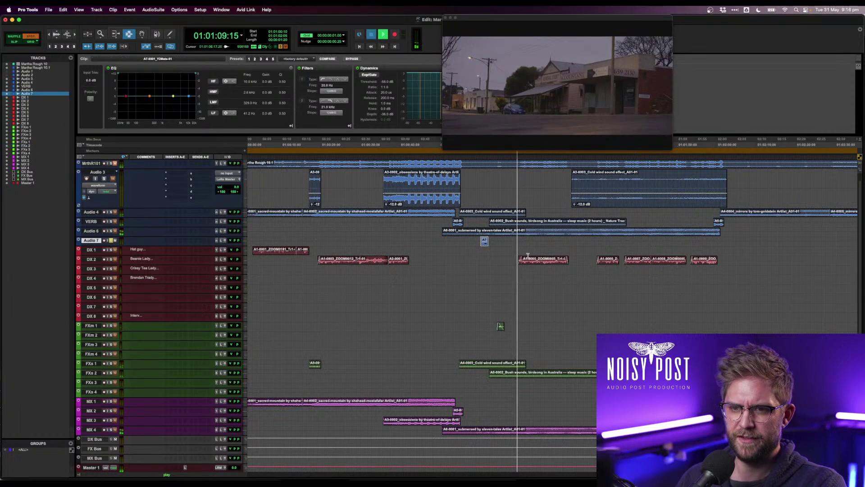
key(space)
key(space)
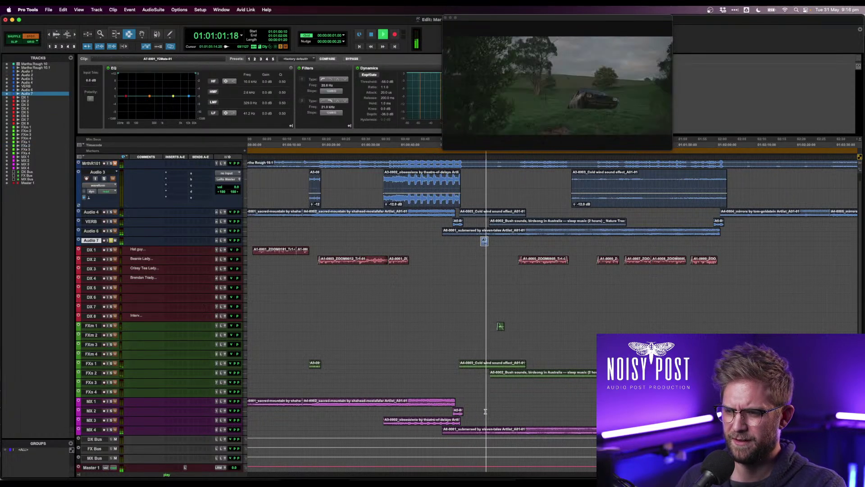
key(space)
click(91, 382)
key(super+v)
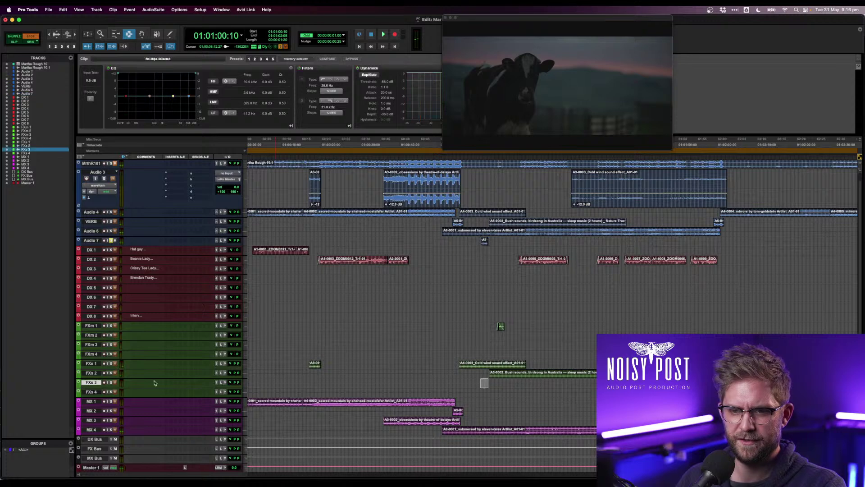
- Audition the long Cold wind sound effect clip on Audio 3 and copy it to the same position on FXs 1
click(516, 221)
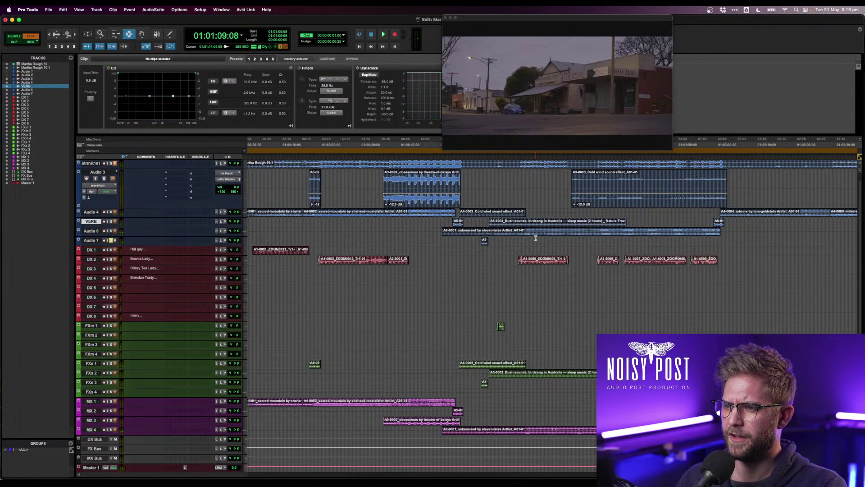
scroll(527, 232, right, 3)
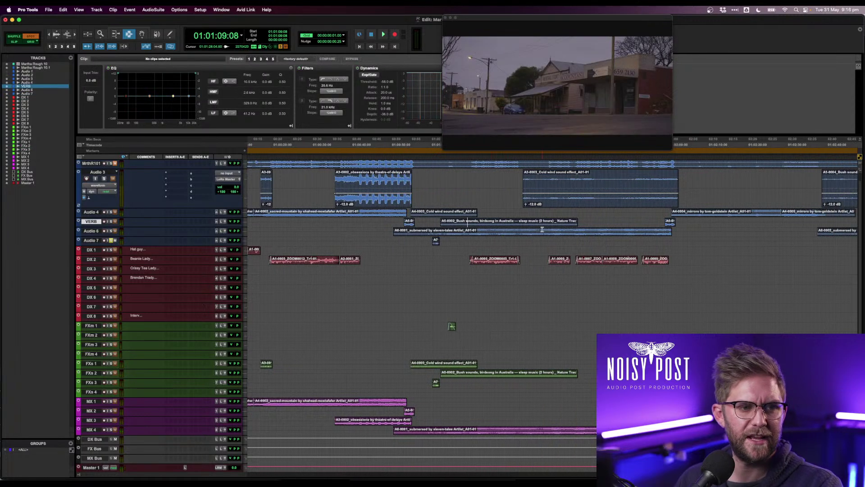
double_click(598, 199)
key(space)
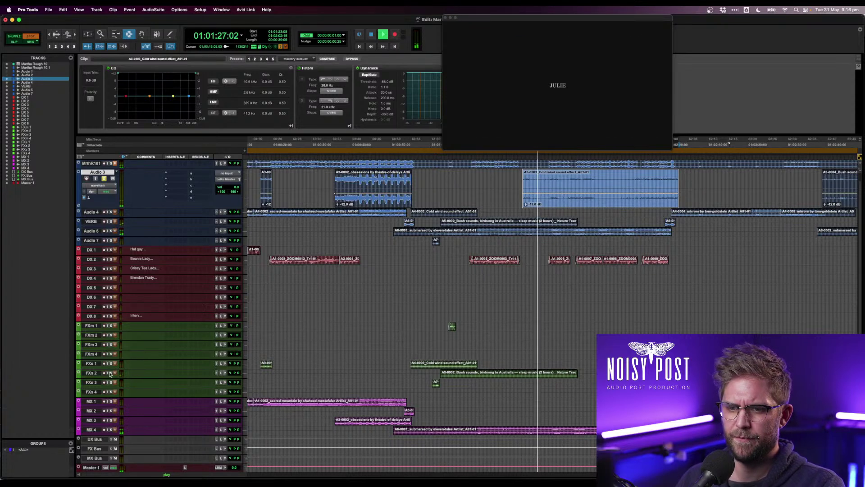
click(91, 364)
key(super+v)
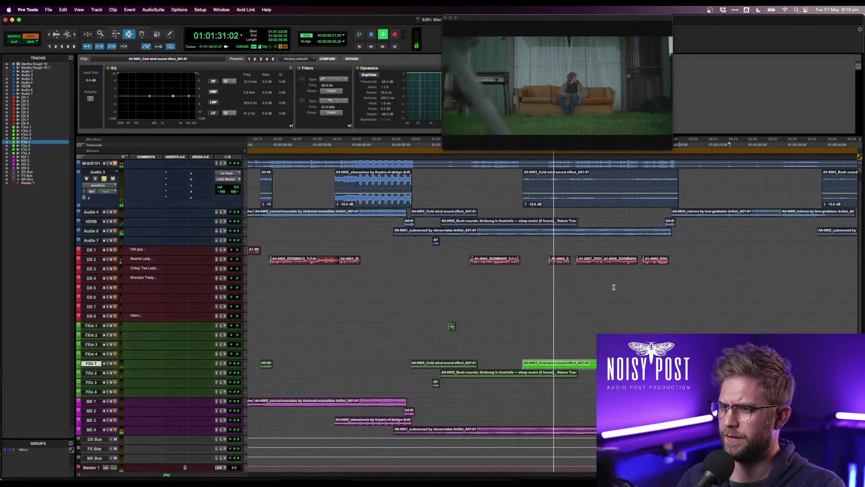
- Copy the short obsessions clip near 01:01:59 on the VERB track to MX 2, and stop playback
click(670, 222)
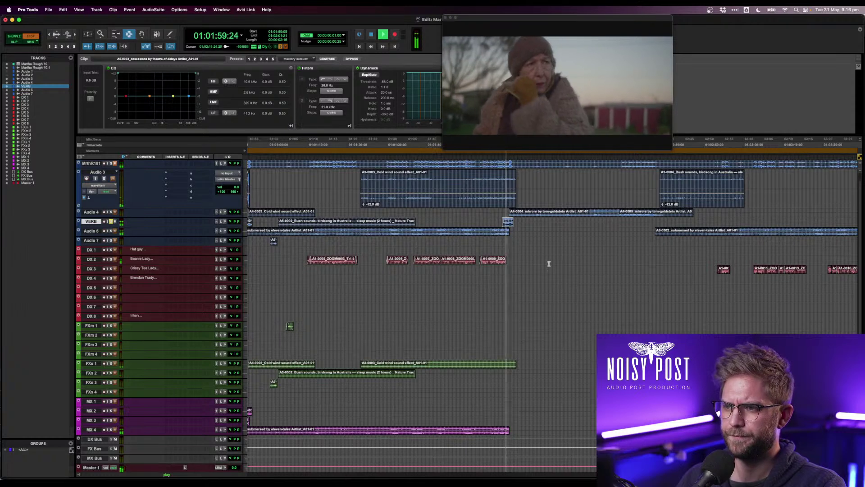
click(91, 411)
key(super+v)
click(359, 395)
key(space)
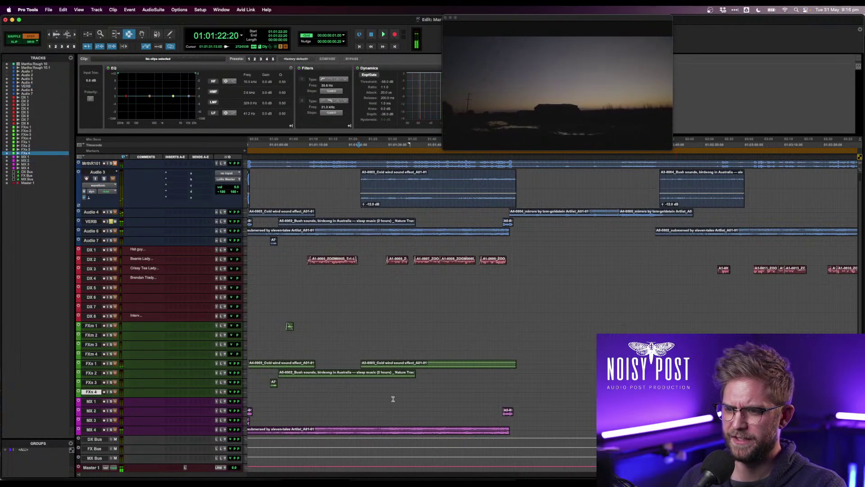
- Audition the two adjoining mirrors music clips on Audio 4 and copy both to the same position on MX 1
scroll(392, 398, up, 1)
scroll(393, 399, left, 1)
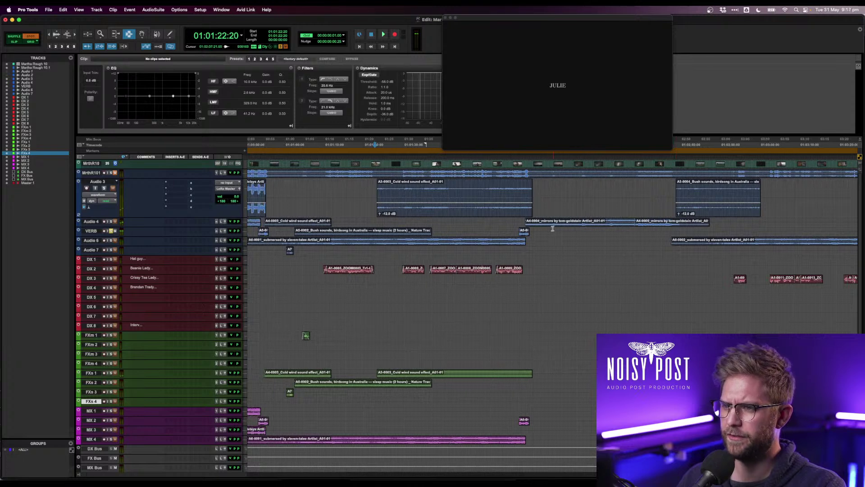
click(533, 222)
key(space)
click(582, 217)
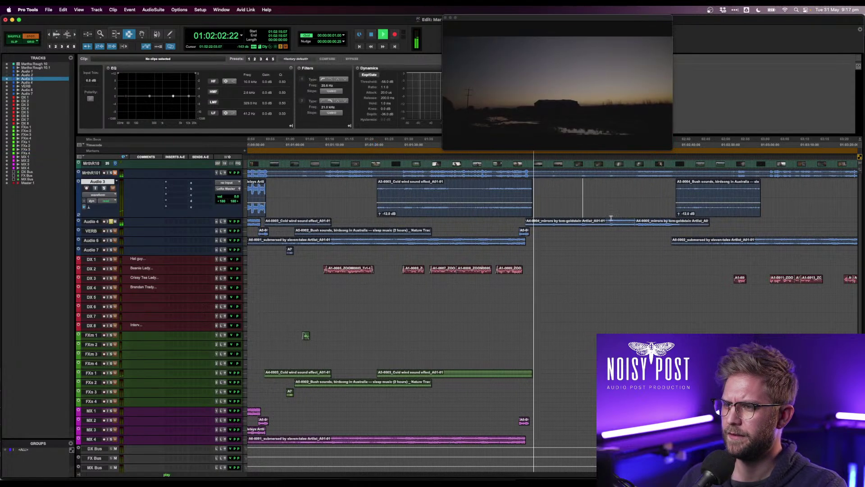
double_click(612, 218)
double_click(613, 221)
shift+click(646, 221)
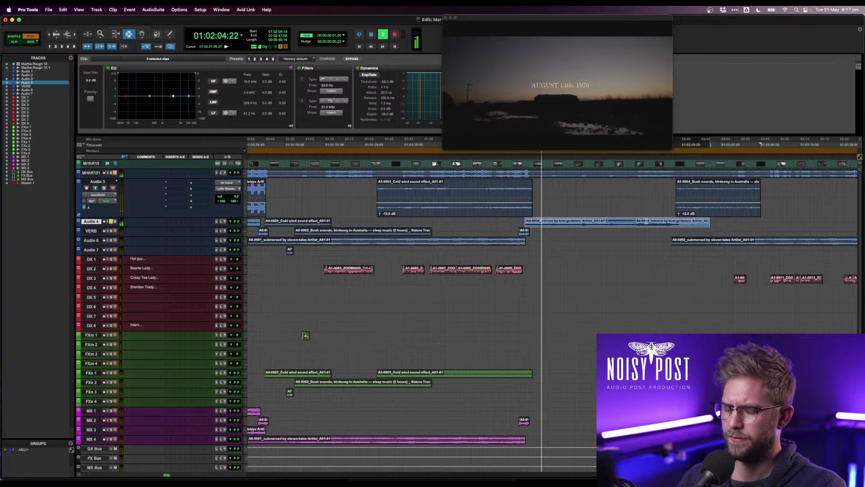
click(89, 411)
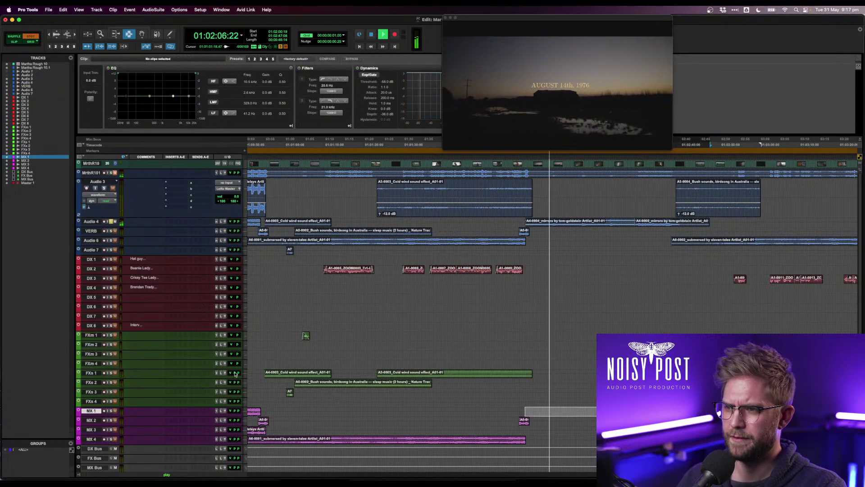
key(super+v)
- Copy the Bush sounds clip near 01:02:39 on Audio 3 to the same position on FXs 1
click(692, 202)
double_click(693, 202)
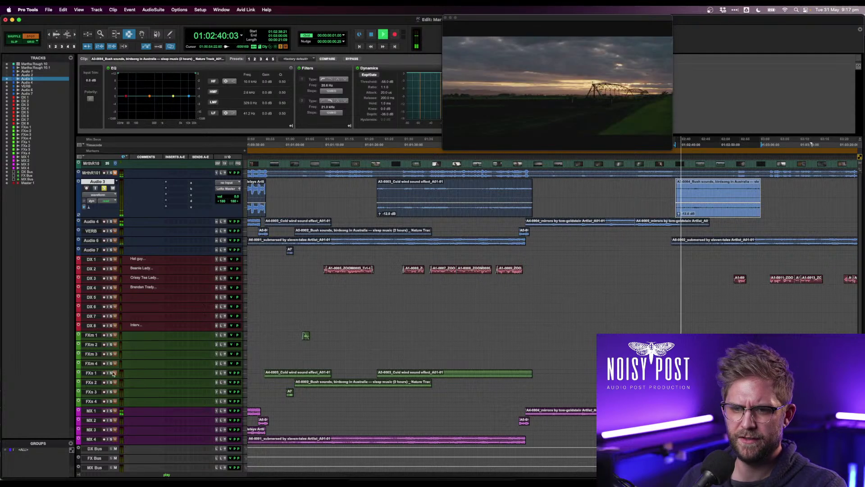
click(96, 373)
key(super+v)
- Copy the two adjoining submersed music clips starting near 01:02:37 on Audio 6 to the same position on MX 3
scroll(624, 314, right, 5)
scroll(624, 314, right, 1)
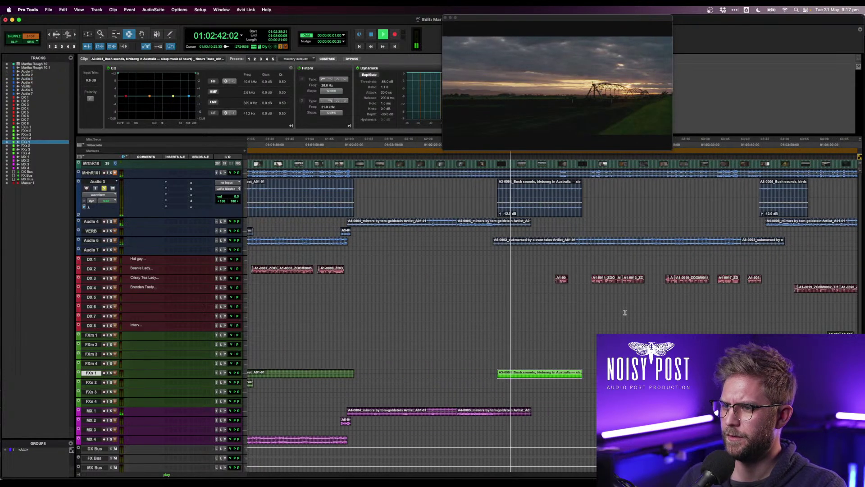
double_click(644, 243)
shift+double_click(755, 245)
key(shift+s)
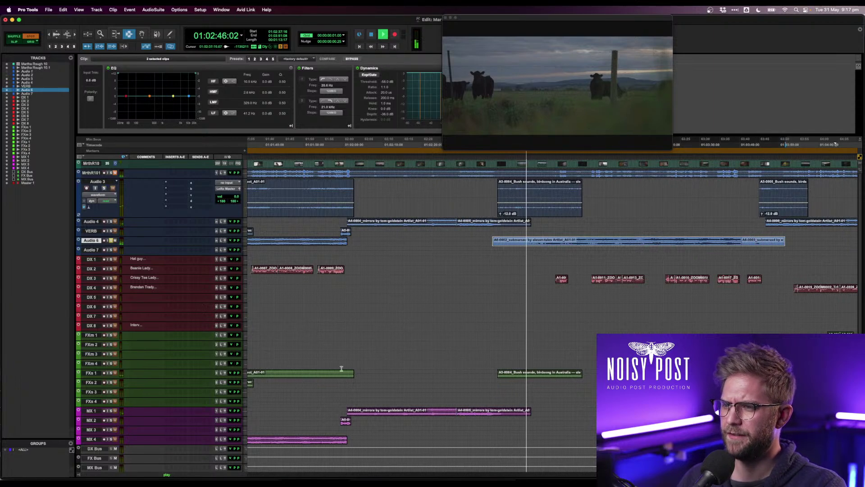
click(93, 430)
key(super+v)
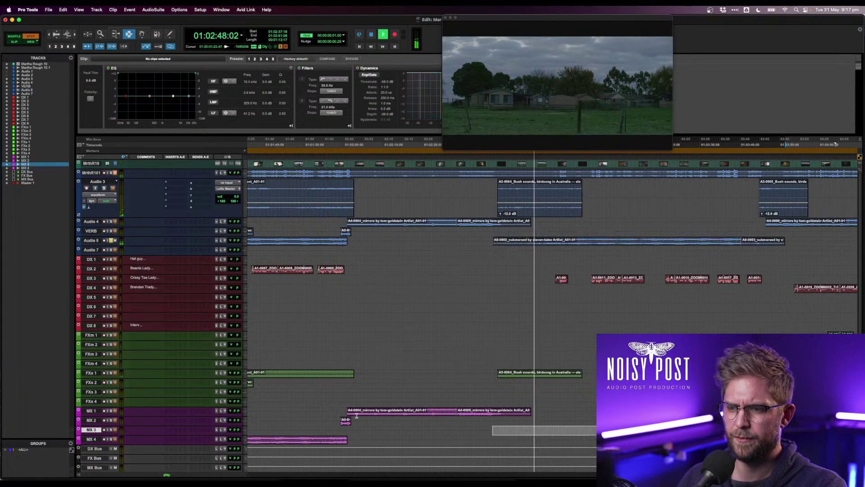
click(490, 398)
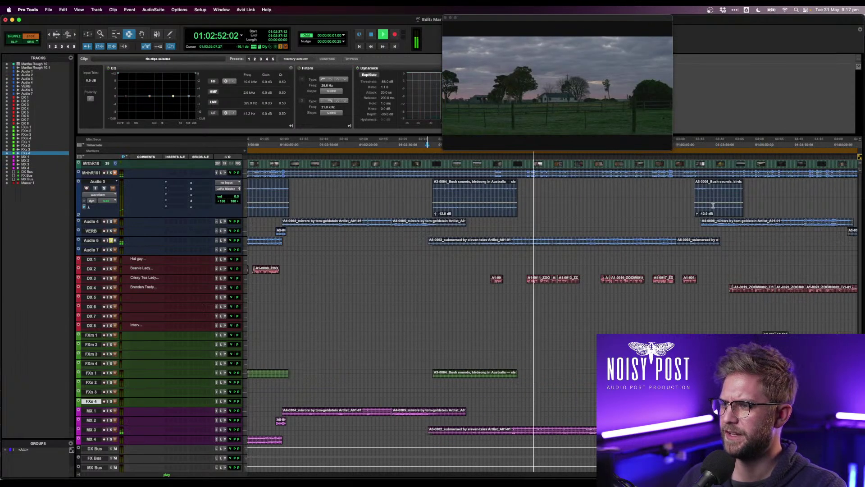
- Audition the mirrors music clip starting near 01:03:46 on Audio 4 and copy it to the same position on MX 1
scroll(683, 209, right, 5)
click(655, 222)
click(654, 222)
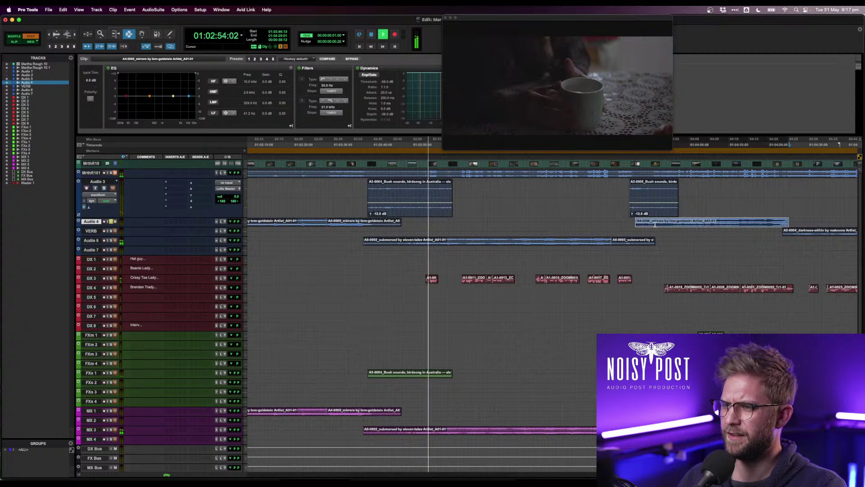
key(space)
key(space)
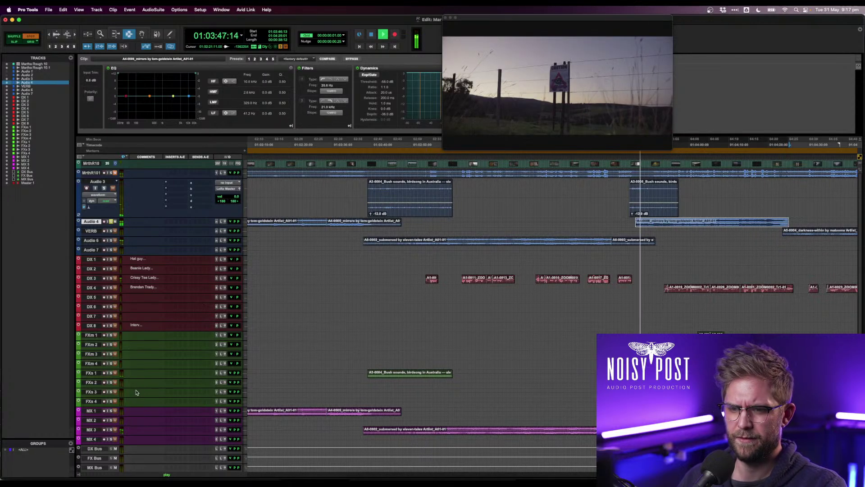
click(91, 410)
key(super+v)
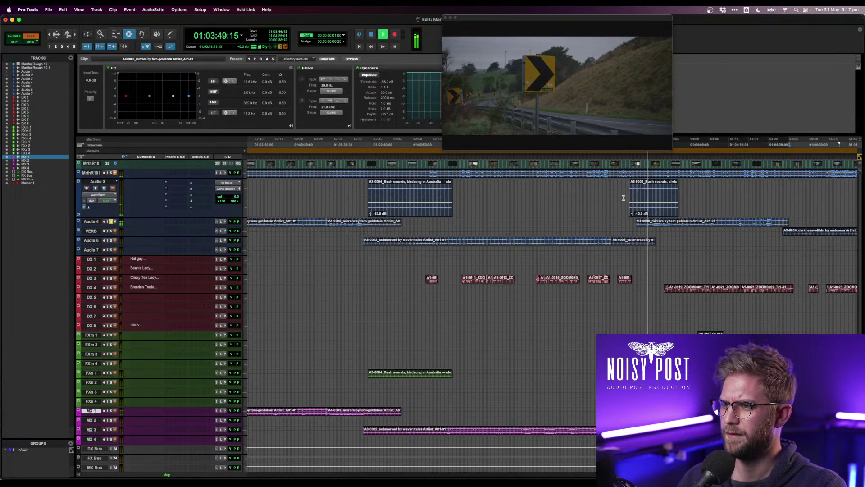
- Audition the Bush sounds clip near 01:03:44 on Audio 3 and copy it to the same position on FXs 1
click(634, 198)
key(space)
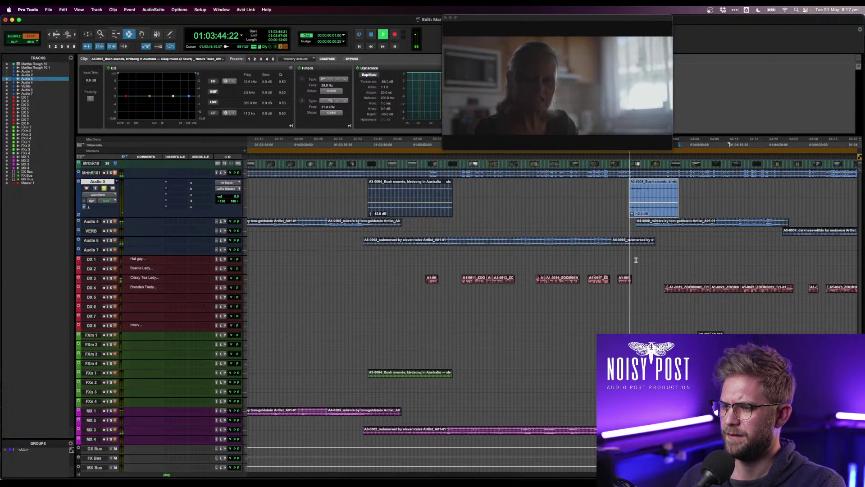
key(super+c)
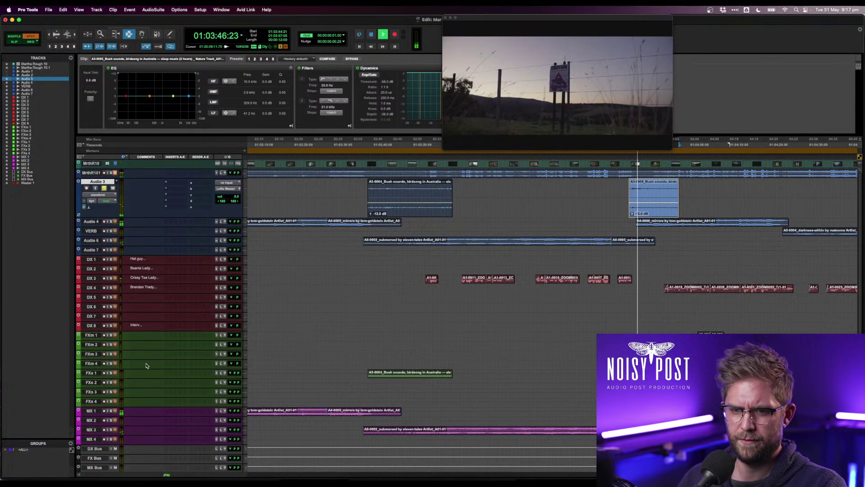
click(473, 373)
key(super+v)
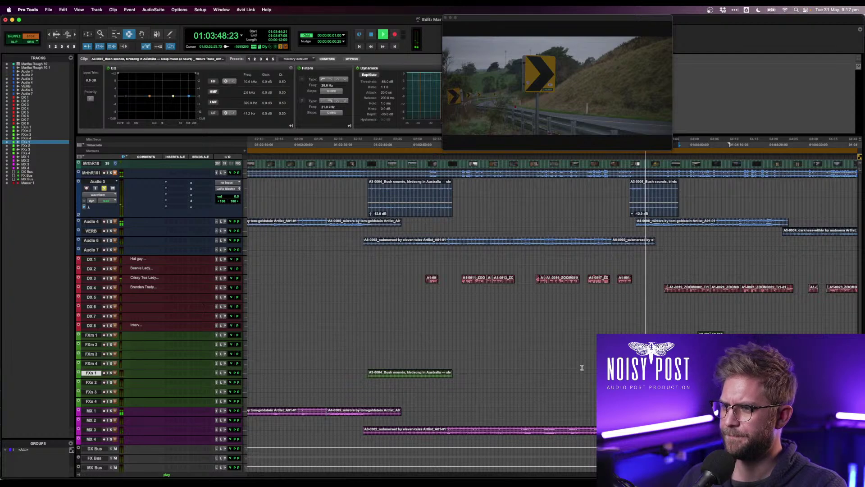
- Audition the darkness-within music clip near 01:04:23 with VERB soloed and copy it to the same position on MX 3
scroll(581, 367, right, 5)
double_click(596, 234)
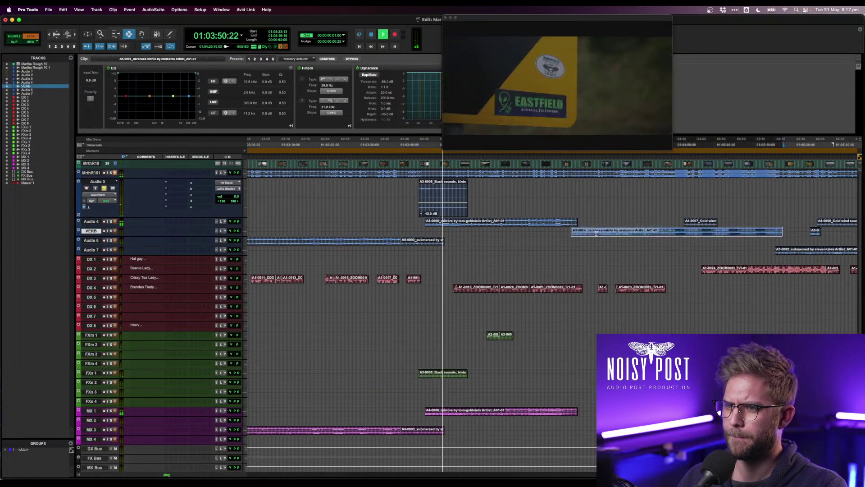
key(shift+s)
key(space)
key(space)
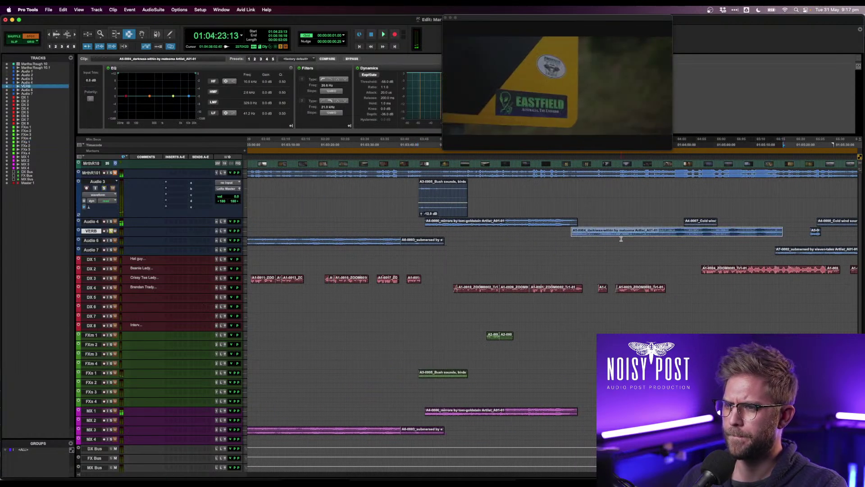
click(91, 430)
key(super+v)
- Audition the Cold wind clip near 01:04:51 on Audio 4 and copy it to the same position on FXs 1
scroll(497, 383, right, 4)
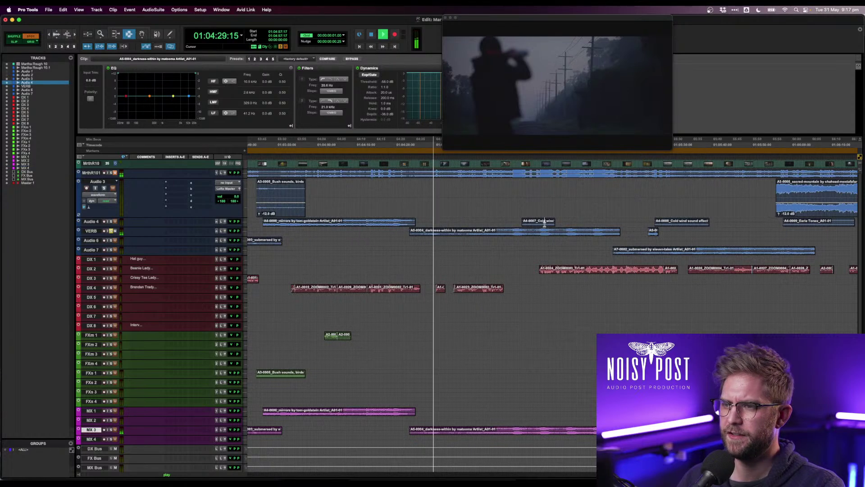
click(545, 224)
key(space)
key(space)
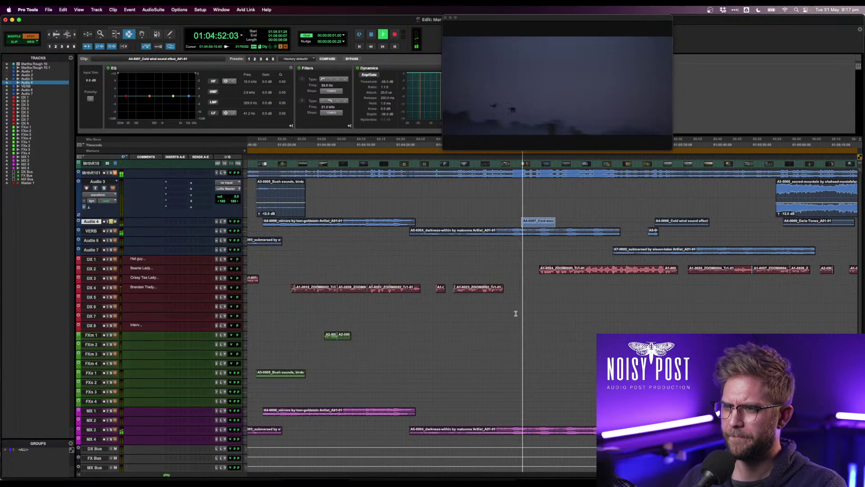
click(98, 374)
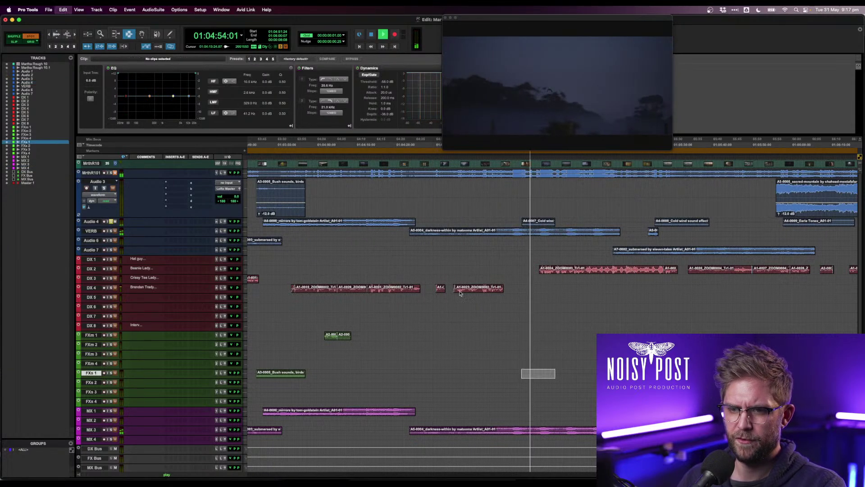
key(super+v)
- Audition the Cold wind sound effect clip near 01:05:25 on Audio 4 and copy it to the same position on FXs 1
double_click(677, 220)
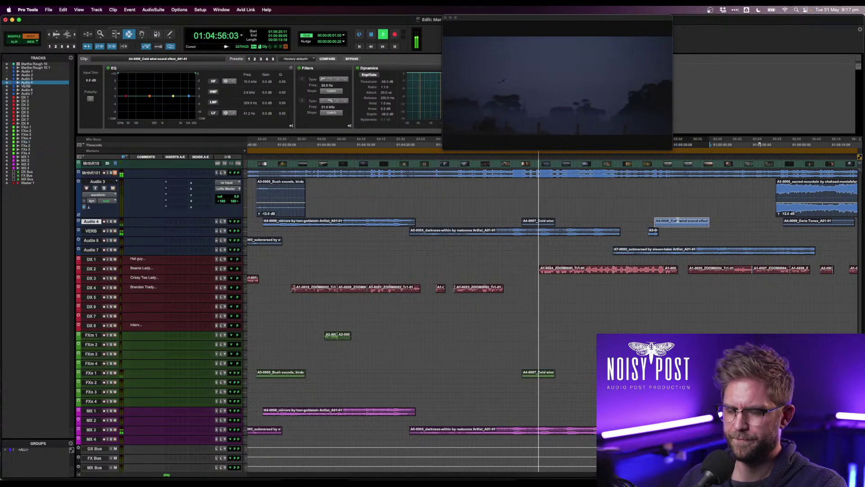
key(space)
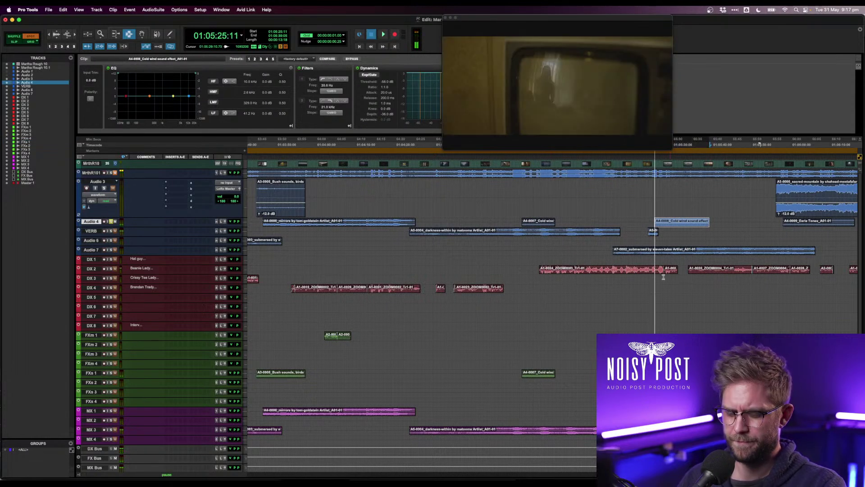
key(space)
key(super+c)
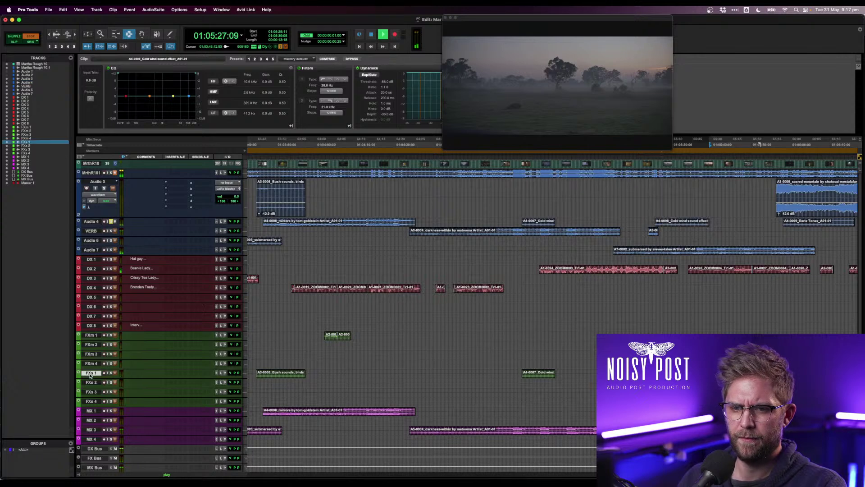
- Copy the short obsessions music clip near 01:05:23 on VERB to the same position on MX 2
click(652, 231)
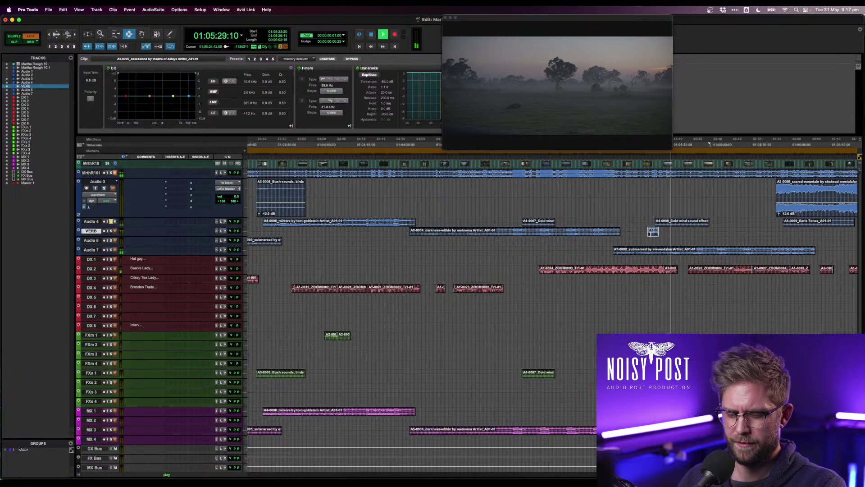
key(super+c)
click(95, 420)
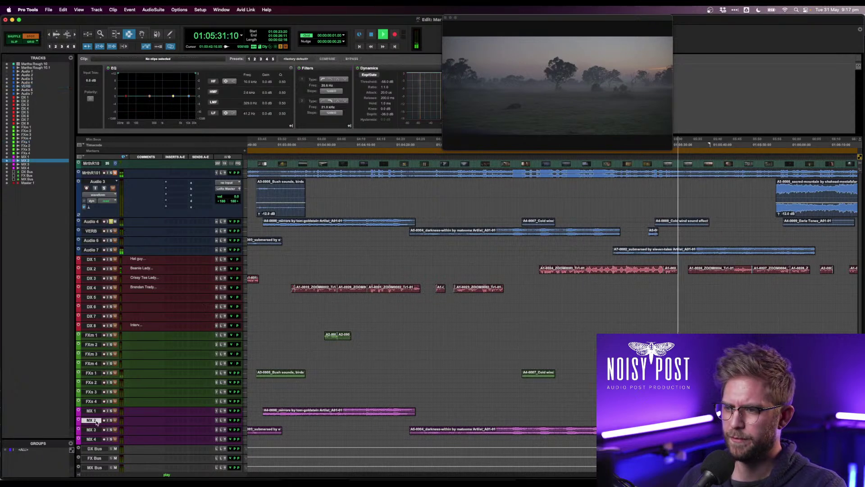
- Copy the submersed music clip starting near 01:05:14 on Audio 7 to the same position on MX 1
click(645, 249)
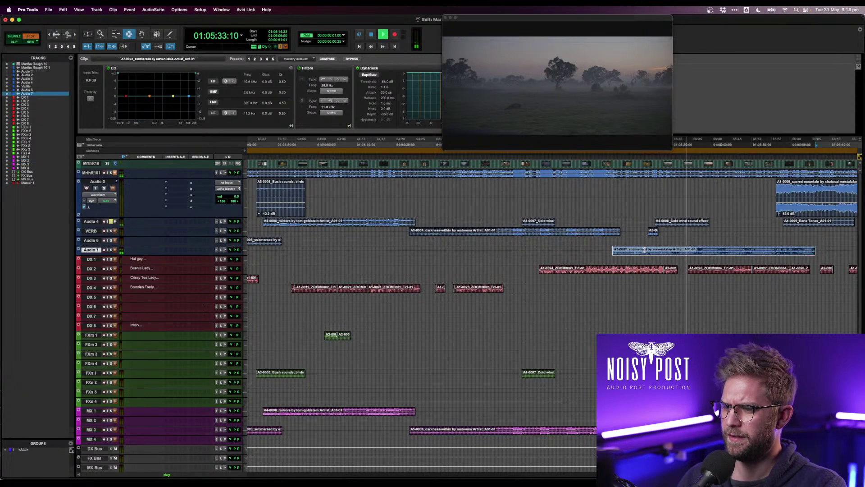
key(super+c)
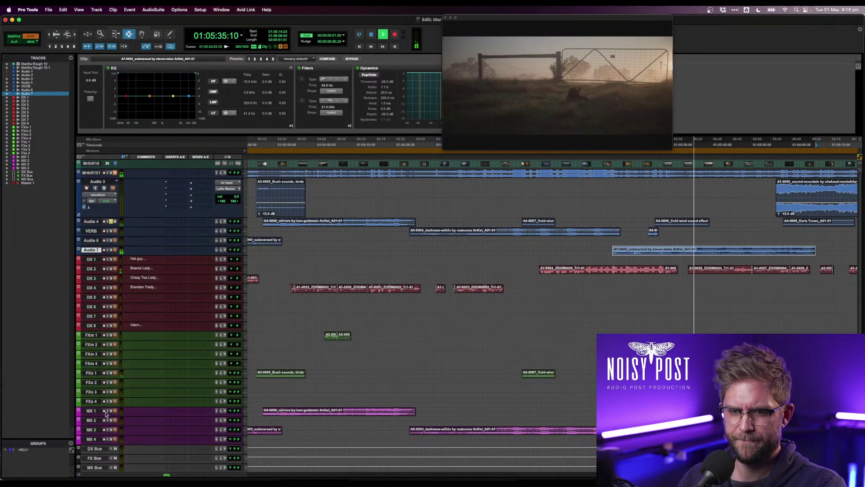
click(504, 410)
- Audition the Eerie Tones clip starting near 01:05:57 on Audio 4 and copy it to the same position on FXs 1
scroll(521, 411, right, 5)
scroll(522, 412, down, 1)
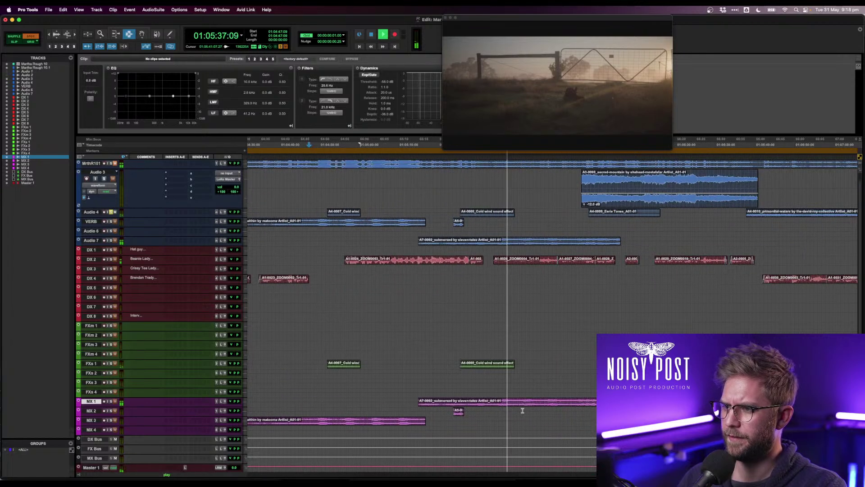
click(607, 215)
click(607, 215)
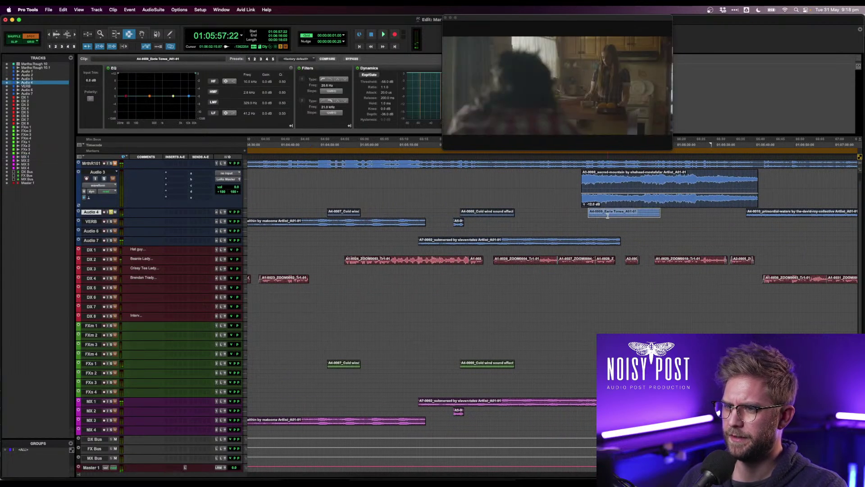
key(space)
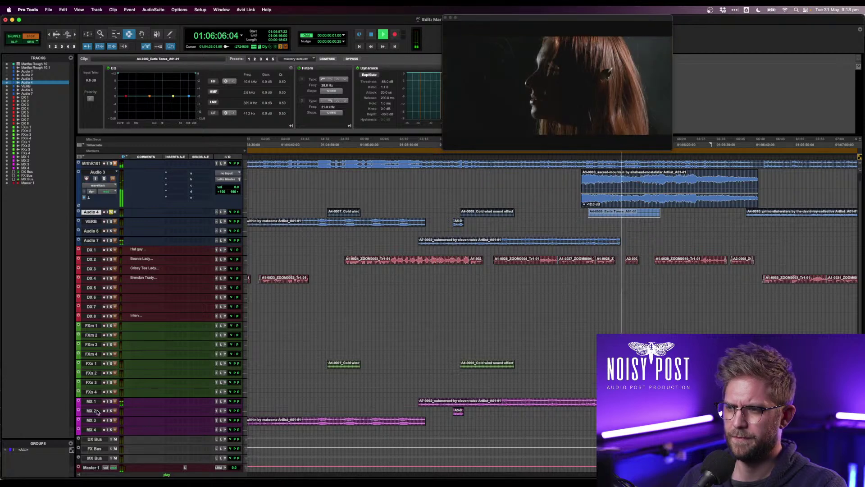
click(92, 363)
key(super+v)
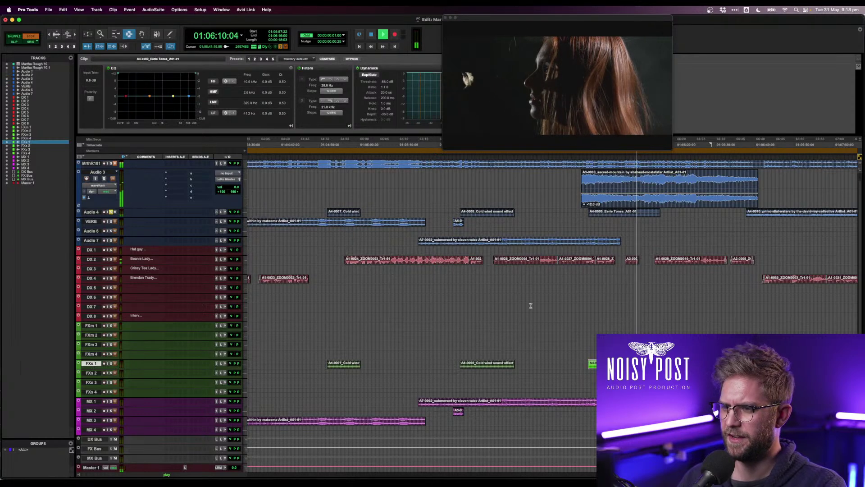
- Copy the sacred-mountain music clip starting near 01:05:56 on Audio 3 to the same position on MX 3
click(630, 198)
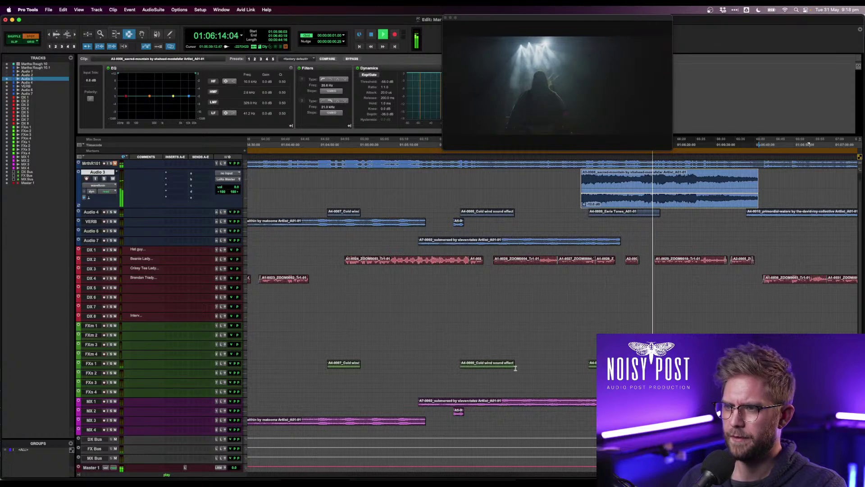
key(space)
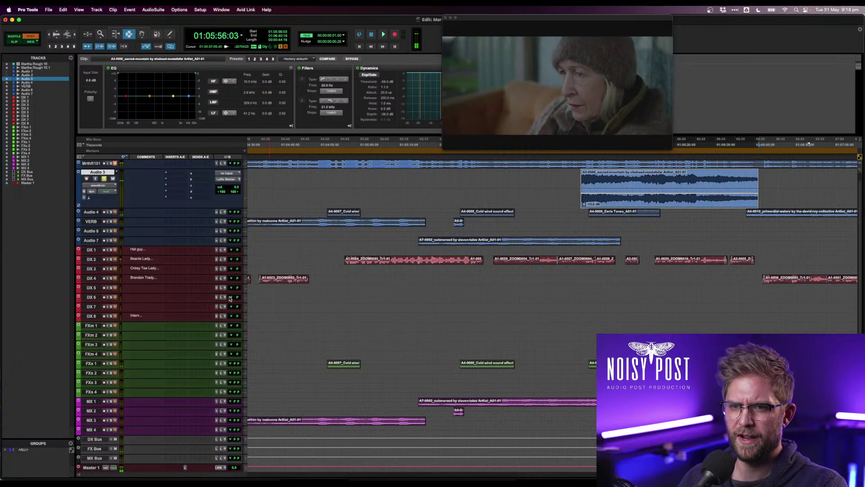
click(92, 420)
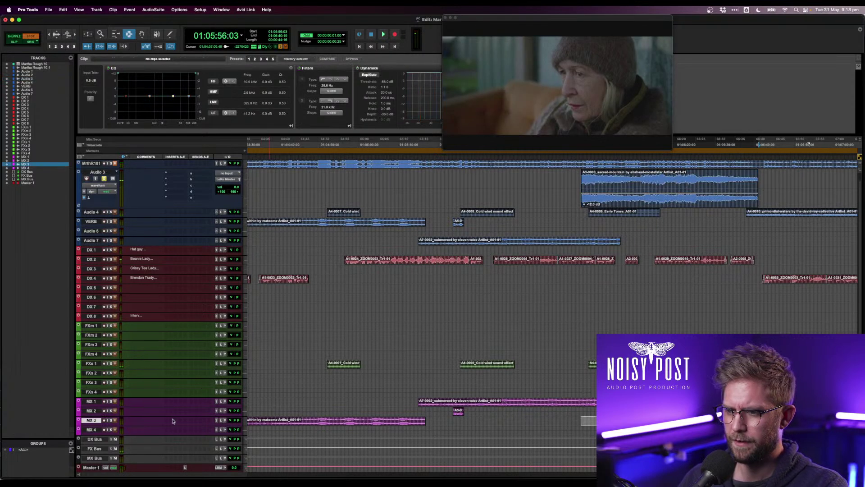
key(super+v)
- Audition the primordial-waters music clip starting near 01:06:37 on Audio 4 and copy it to the same position on MX 4
scroll(434, 361, right, 5)
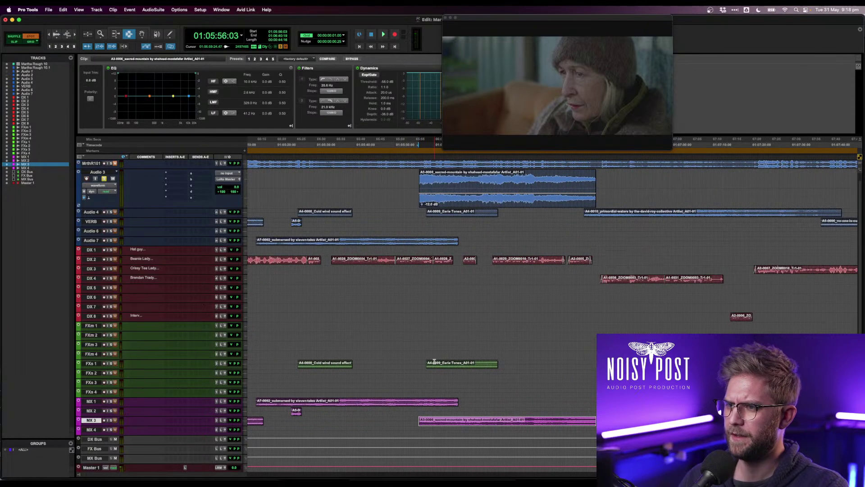
click(601, 218)
key(space)
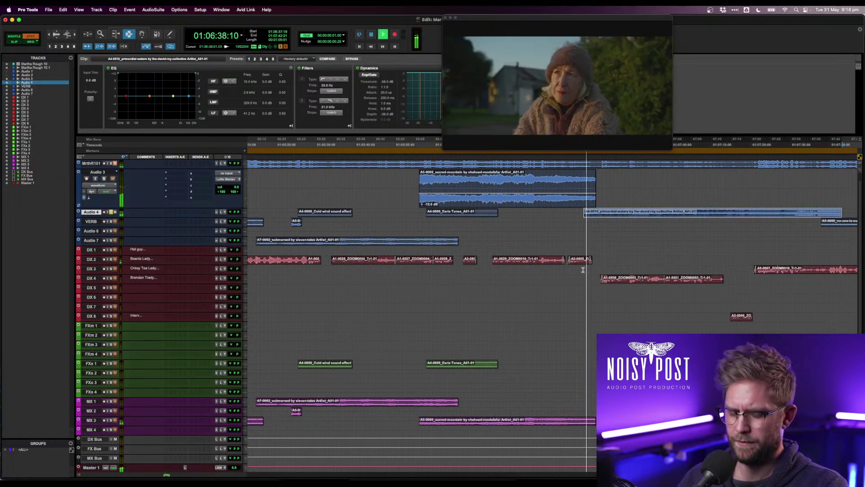
click(92, 429)
key(super+v)
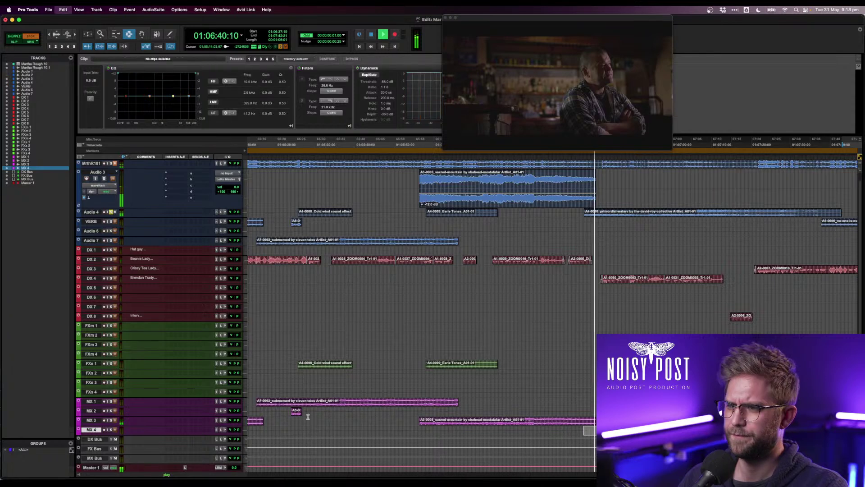
- Stop playback and copy the no-one-is-out-here music clip starting near 01:07:37 on VERB to the same position on MX 3
scroll(367, 396, right, 5)
key(space)
click(701, 222)
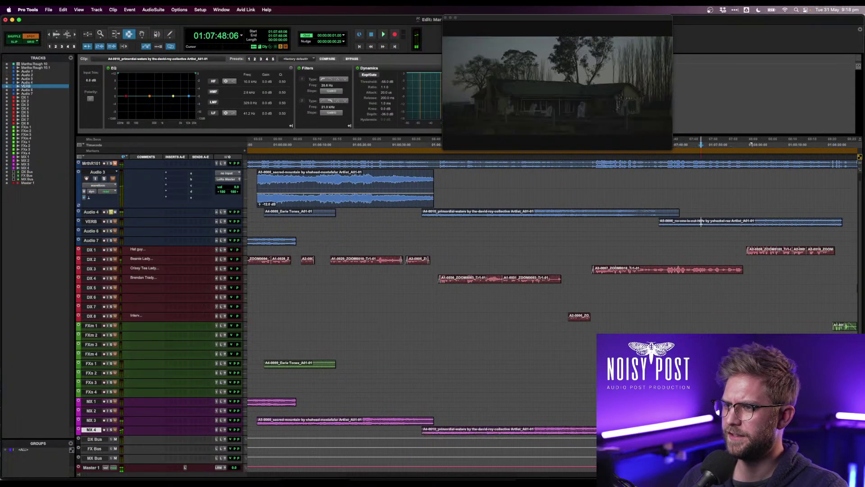
click(700, 222)
click(96, 424)
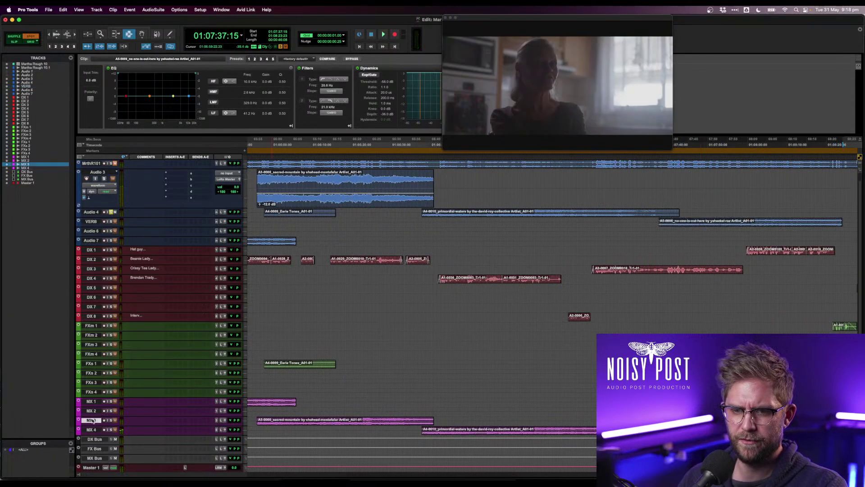
key(super+v)
- Copy the save-me instrumental music clip starting near 01:08:28 on Audio 6 to the same position on MX 1
scroll(521, 401, right, 4)
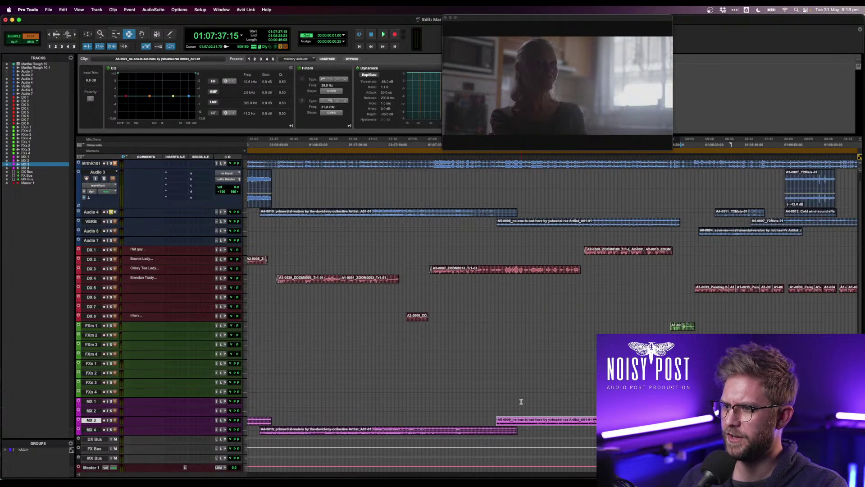
click(723, 234)
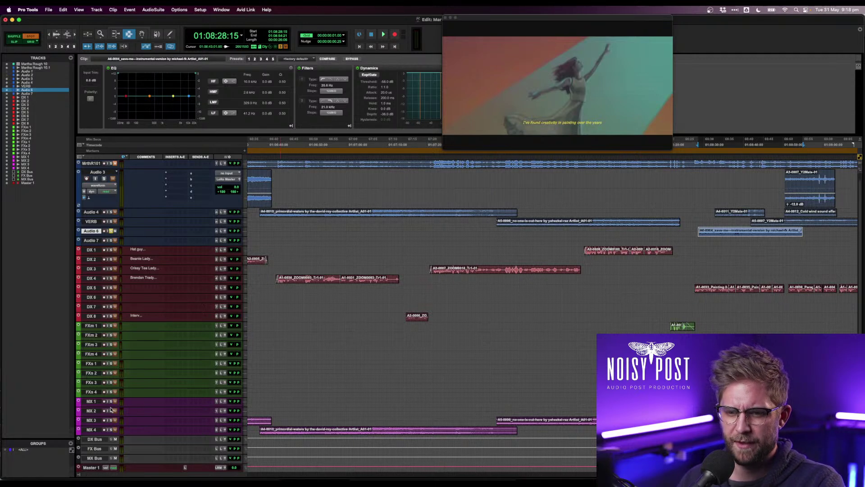
click(91, 401)
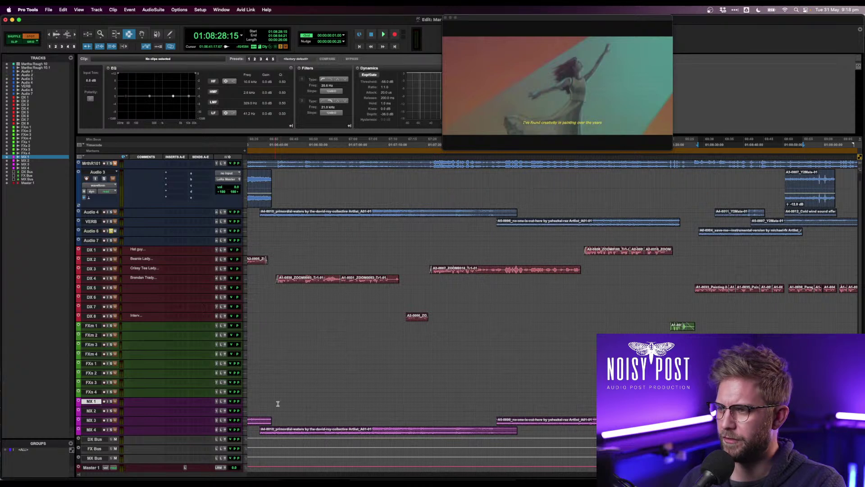
click(426, 383)
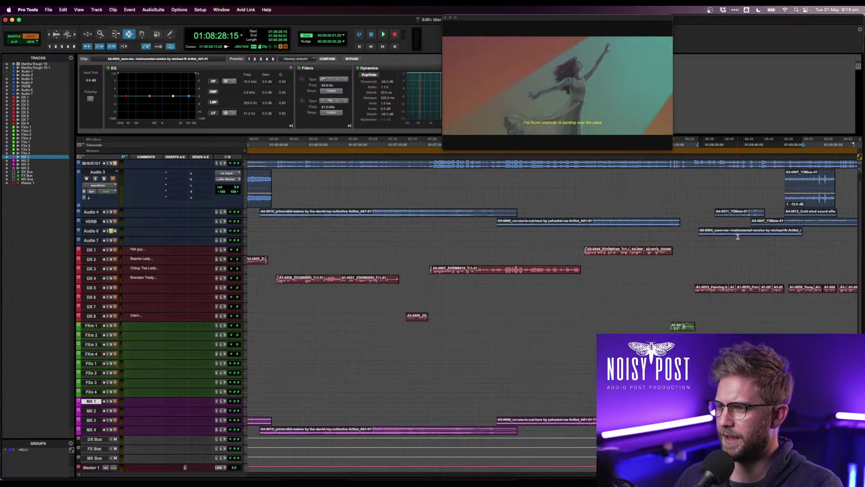
- Audition the Y2Mate effects clip starting near 01:08:32 on Audio 4 and copy it to the same position on FXs 1
click(737, 215)
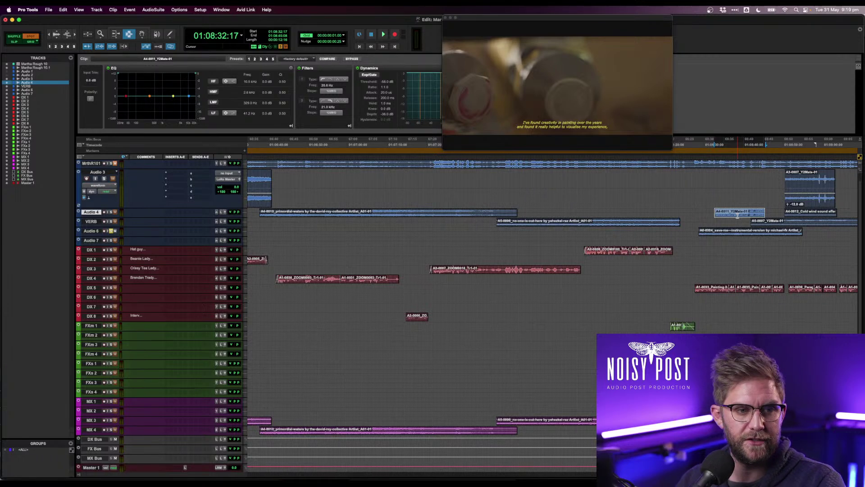
scroll(840, 232, right, 5)
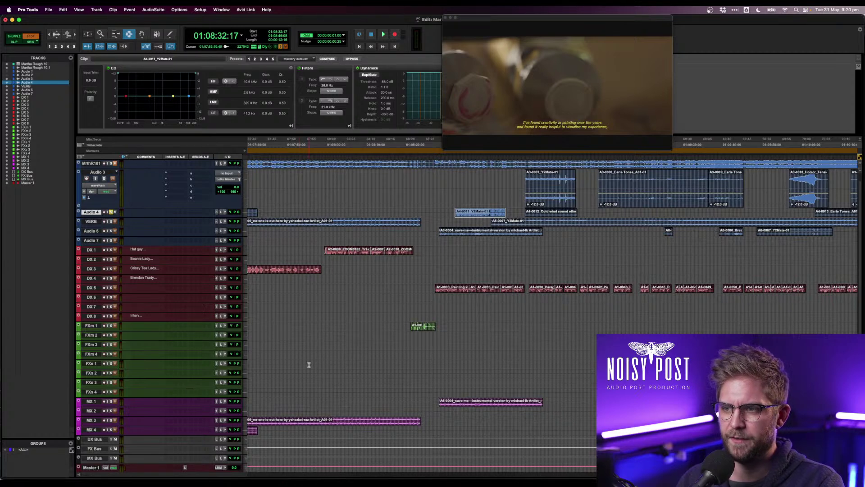
key(space)
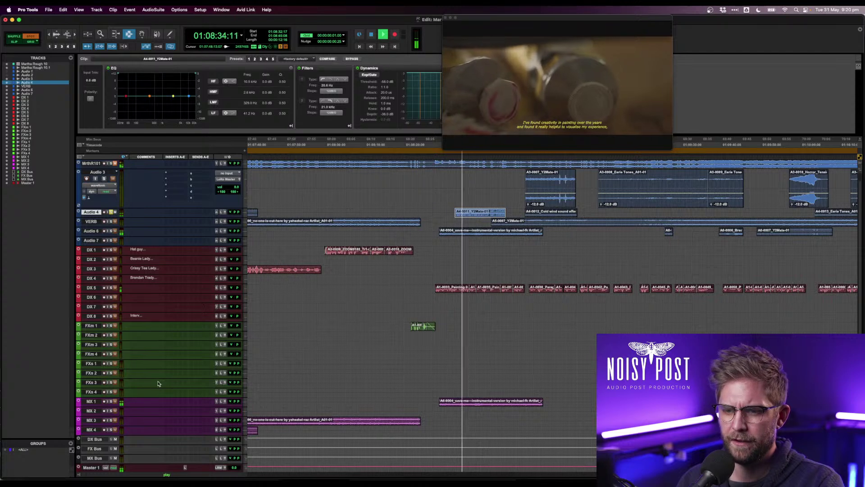
click(90, 363)
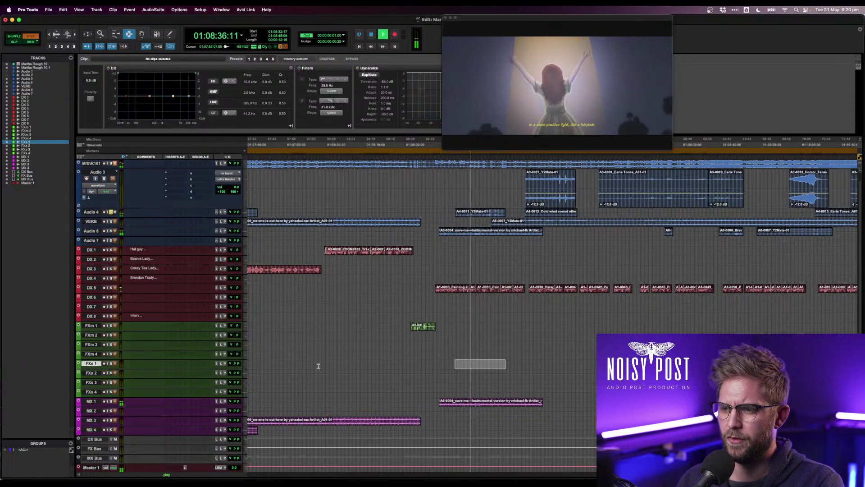
key(super+v)
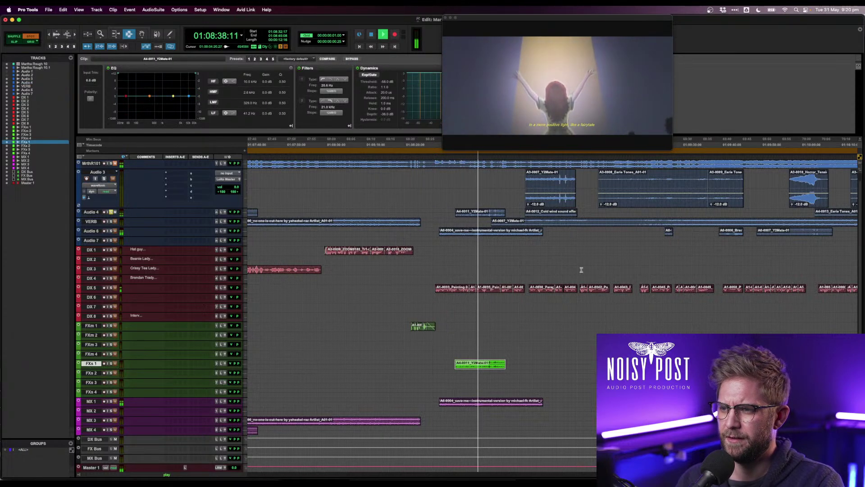
- Audition the long Y2Mate clip starting near 01:08:41 on VERB in solo and copy it to the same position on MX 3
click(535, 221)
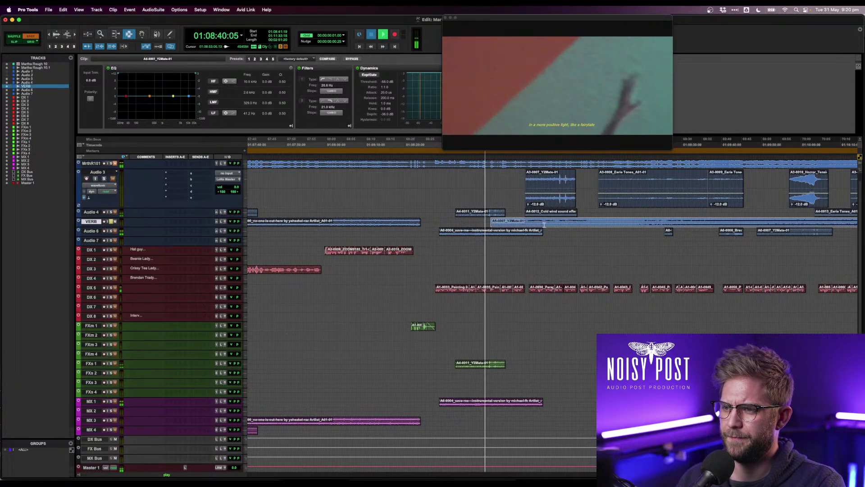
key(space)
key(shift+s)
key(space)
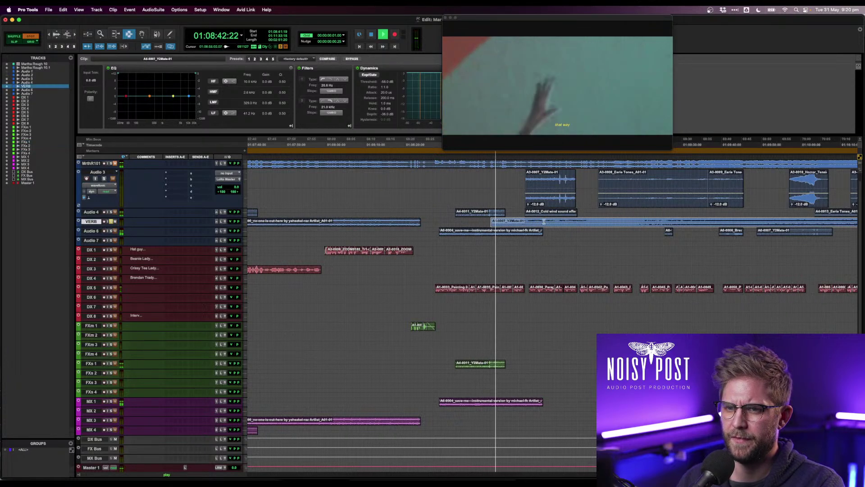
click(548, 230)
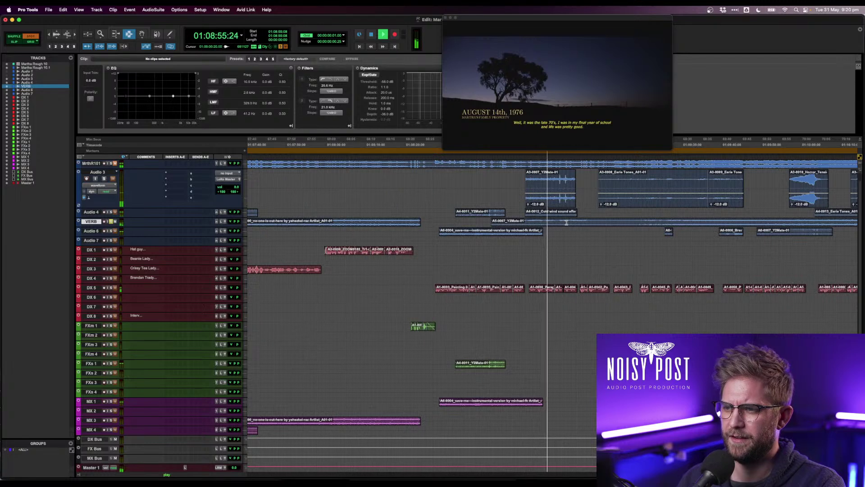
click(565, 222)
key(space)
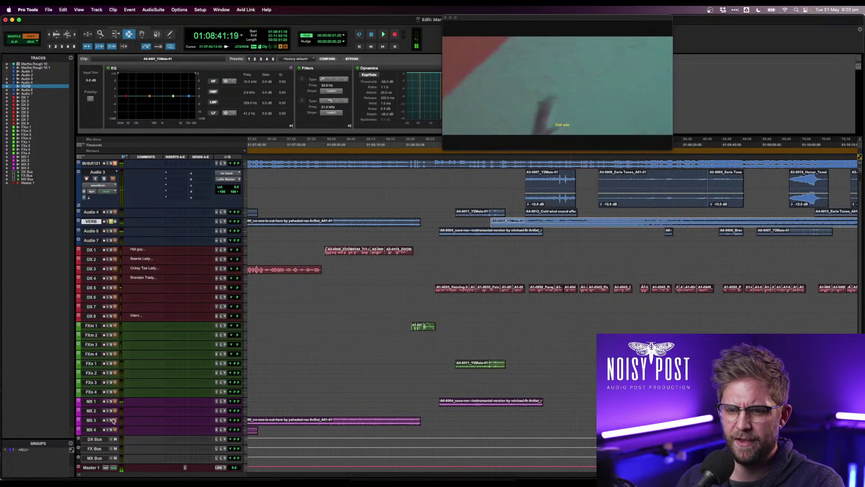
key(super+x)
click(92, 420)
key(super+v)
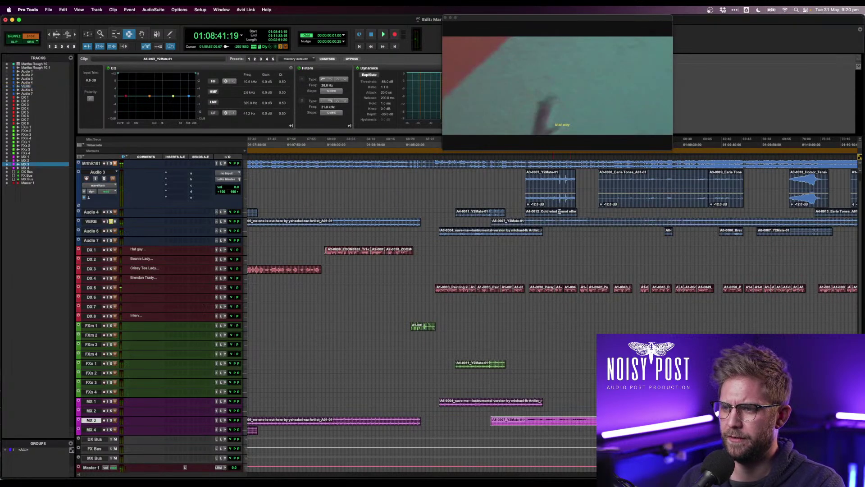
- Audition the Y2Mate clip starting near 01:08:50 on Audio 3 and copy it to the same position on FXs 1
click(549, 190)
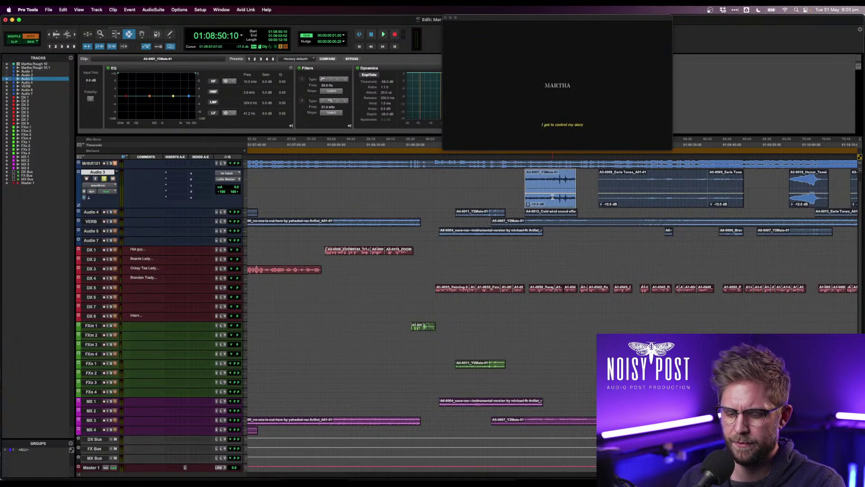
key(space)
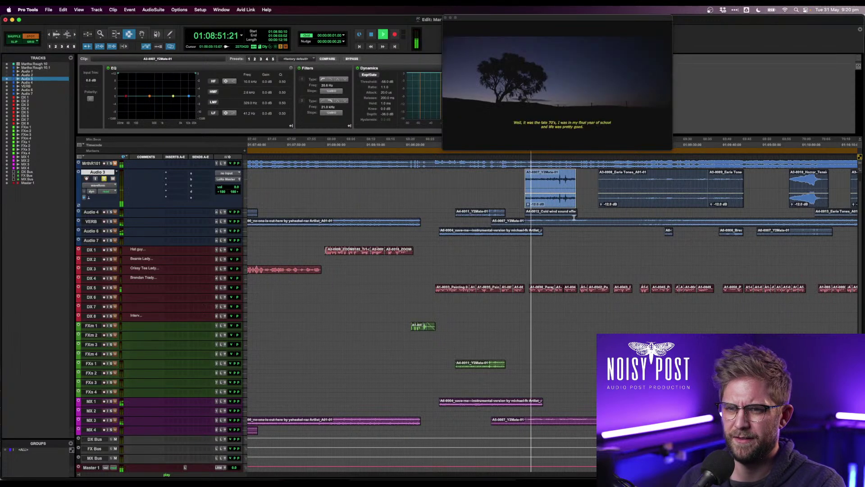
click(87, 366)
key(super+v)
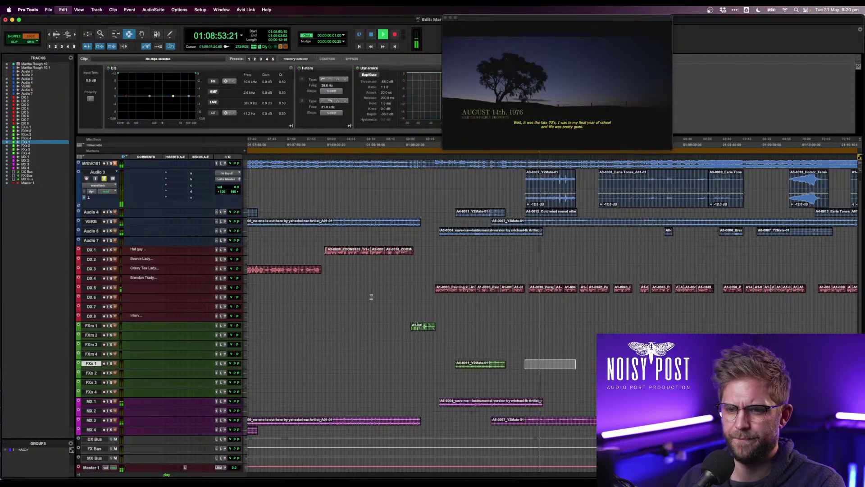
- Check the cold wind clip on Audio 4, then move both Y2Mate clips from FXs 1 to the same positions on FXs 2
click(550, 213)
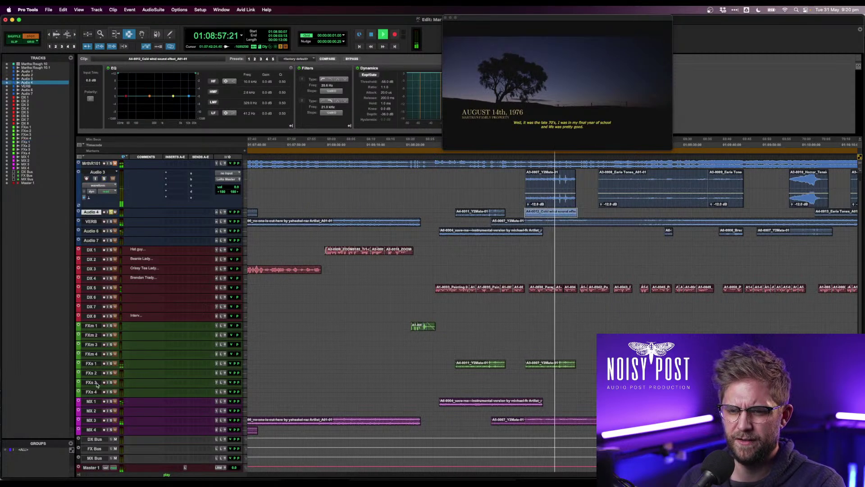
key(space)
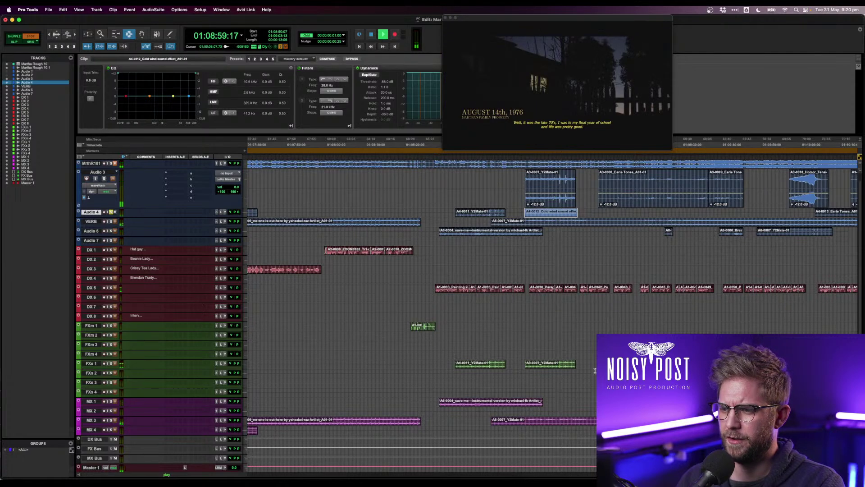
drag(594, 364, 436, 365)
key(super+c)
key(super+x)
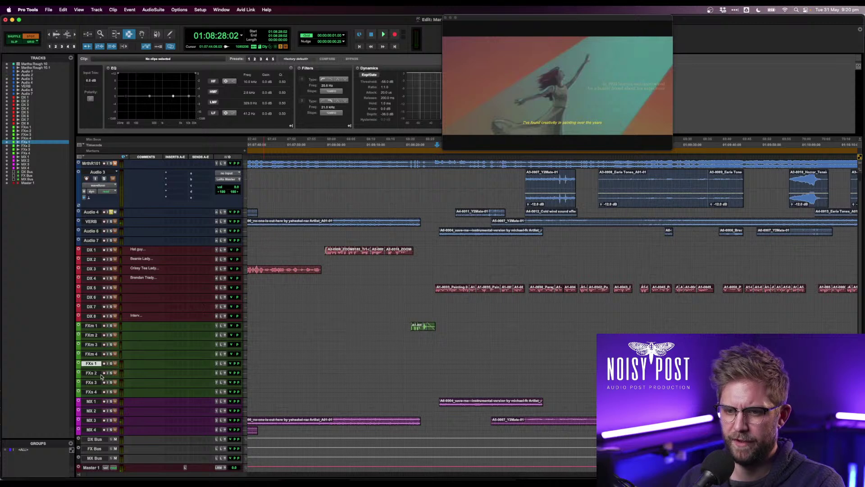
key(super+v)
- Place another copy of Audio 3's Y2Mate clip starting near 01:08:50 at the same position on FXs 1
click(548, 180)
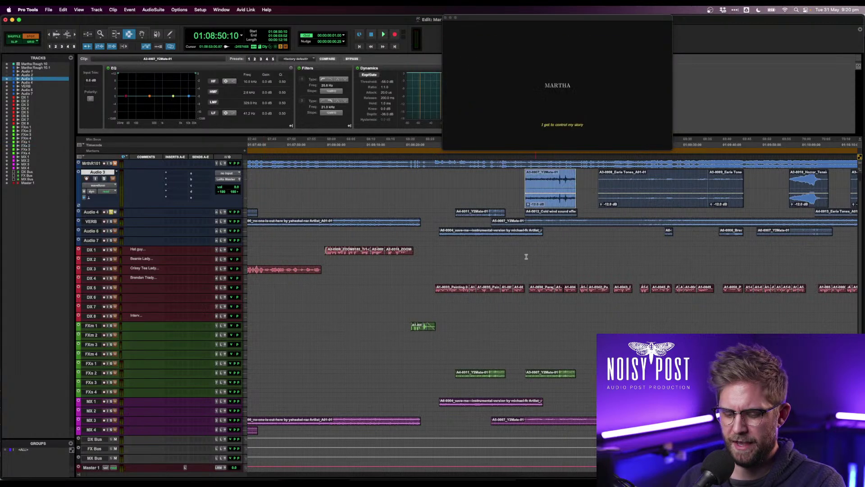
click(90, 364)
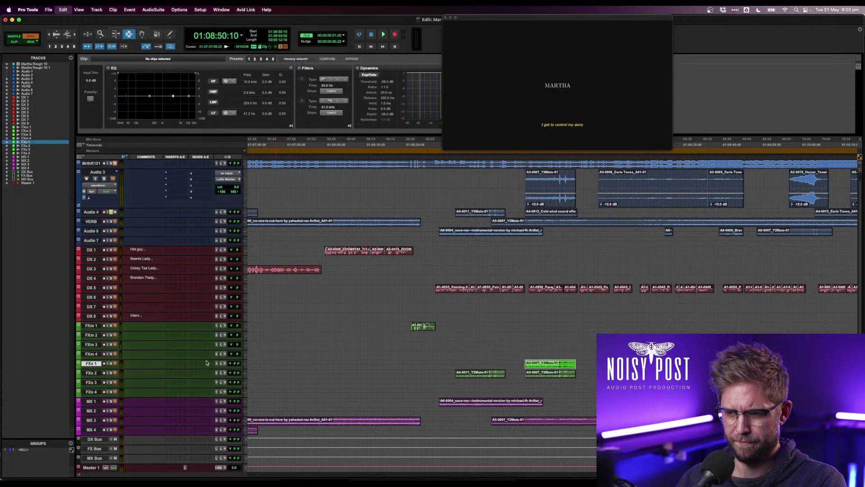
click(558, 326)
- Audition the two adjoining eerie-tones clips starting near 01:09:08 on Audio 3 and copy them together to the same position on MX 2
scroll(597, 252, right, 5)
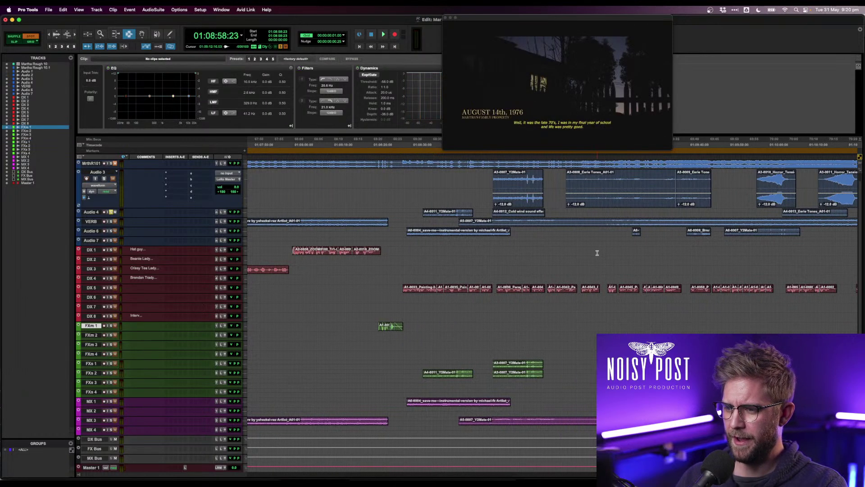
double_click(577, 192)
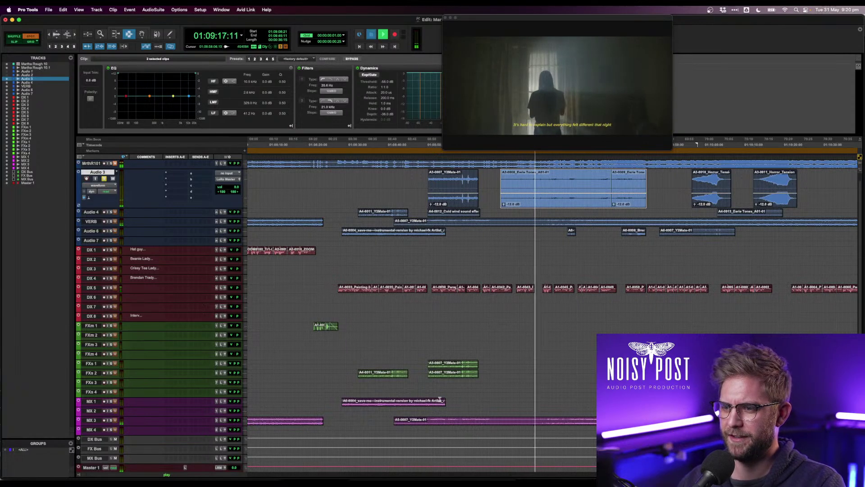
key(space)
click(92, 411)
key(super+v)
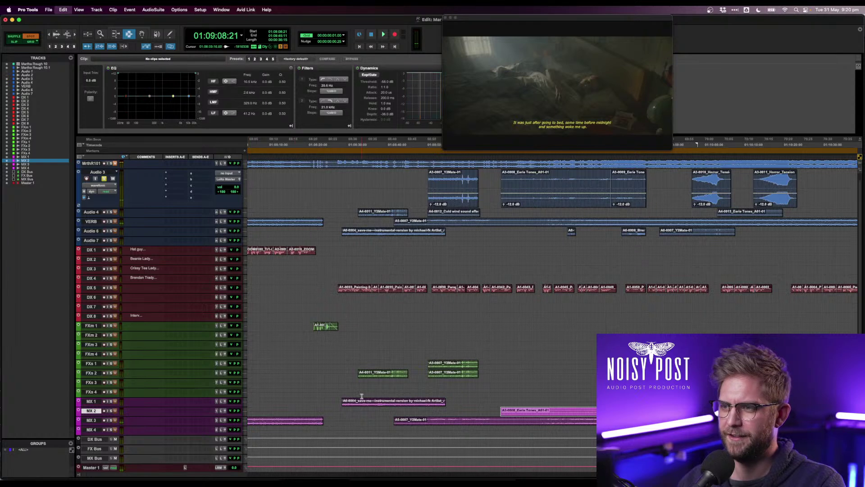
- Audition the squeaky wood floor effect starting near 01:09:25 on Audio 6 and copy it to the same position on FXs 1
click(570, 232)
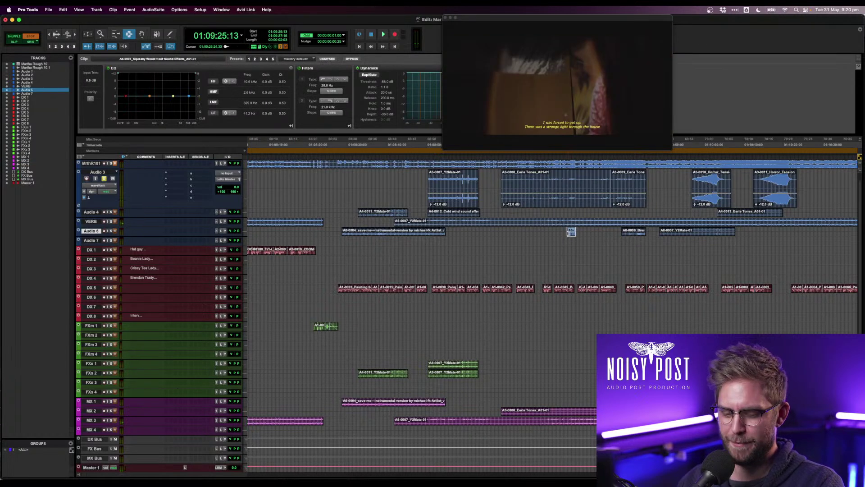
key(space)
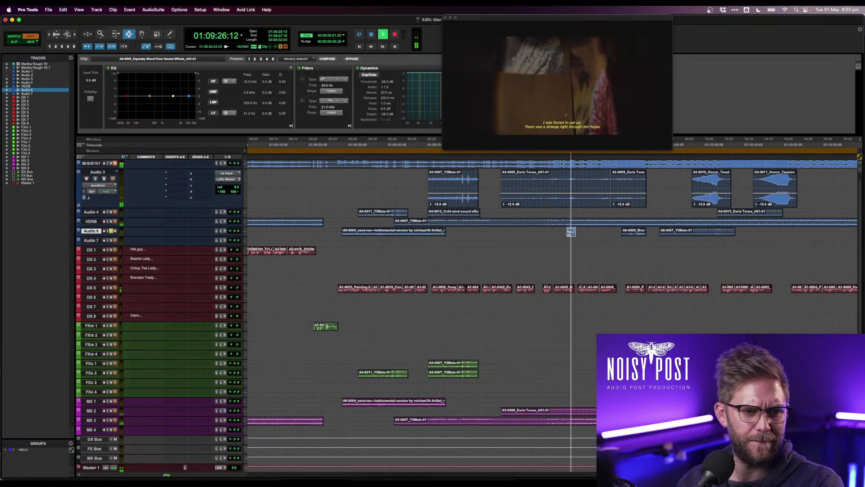
key(space)
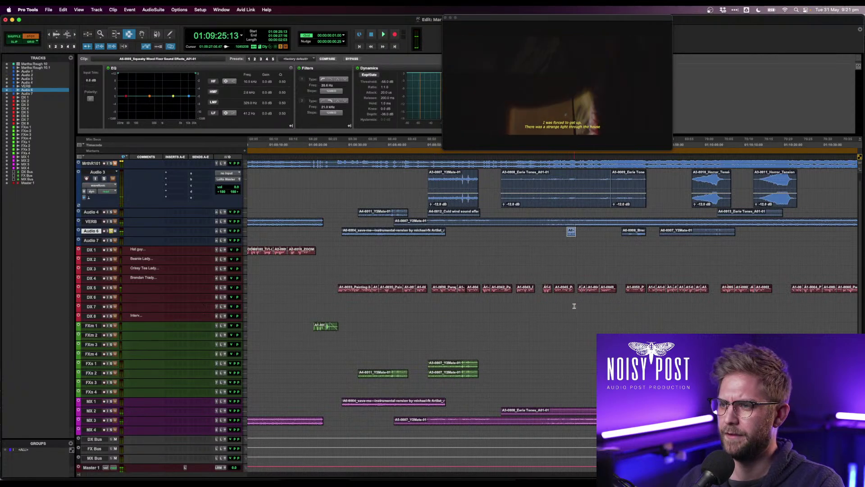
click(97, 363)
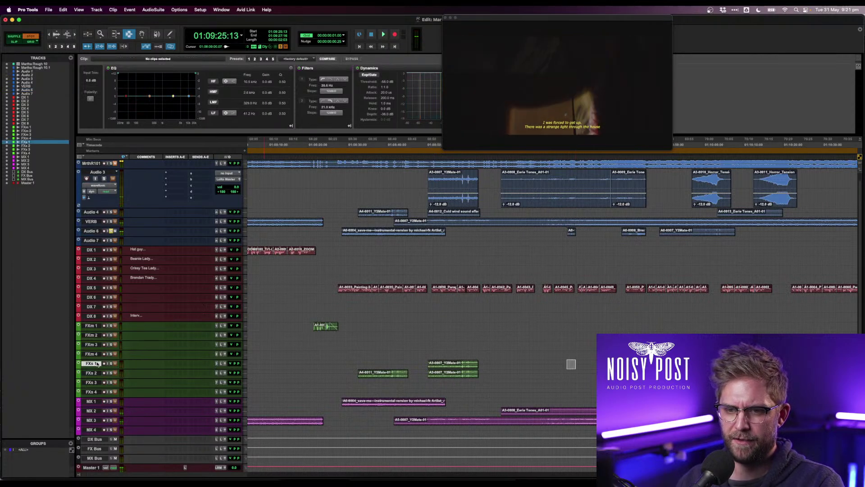
- Audition the breath effect starting near 01:09:39 on Audio 6 and copy it to the same position on FXs 1
click(628, 231)
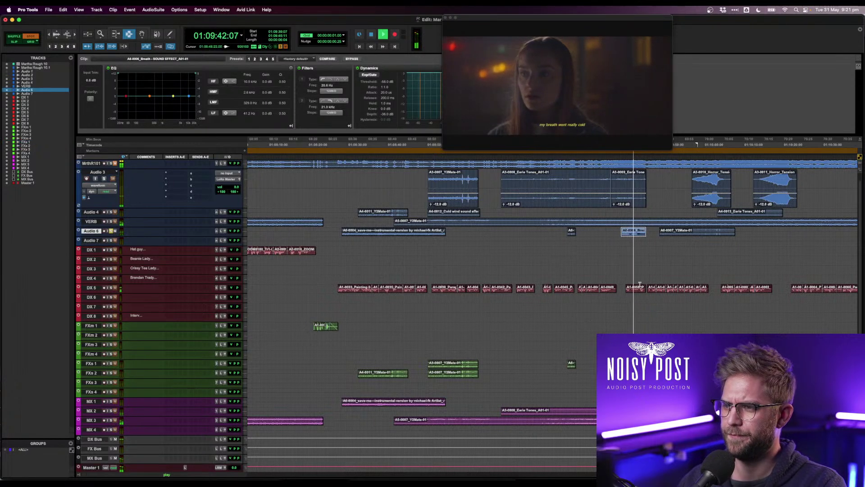
key(super+c)
key(shift+s)
click(92, 363)
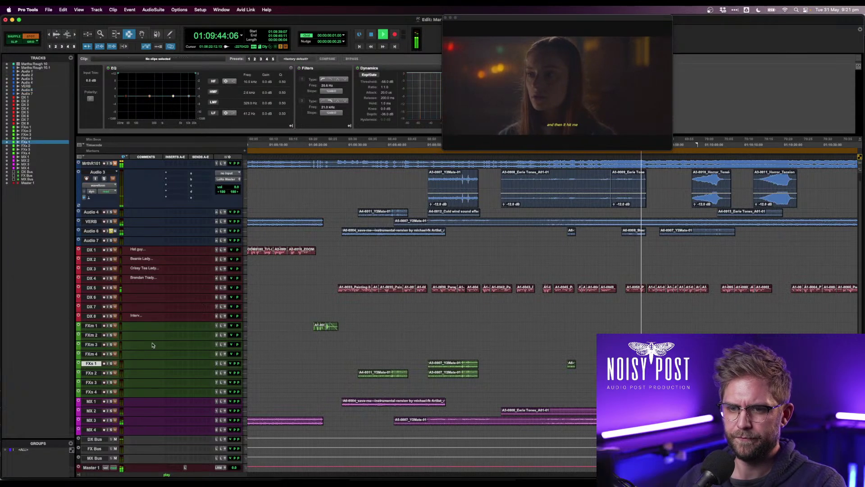
key(space)
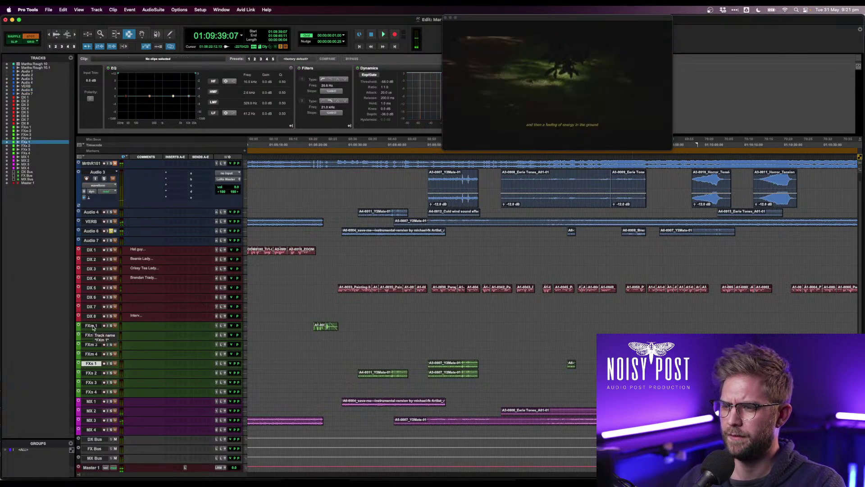
click(92, 325)
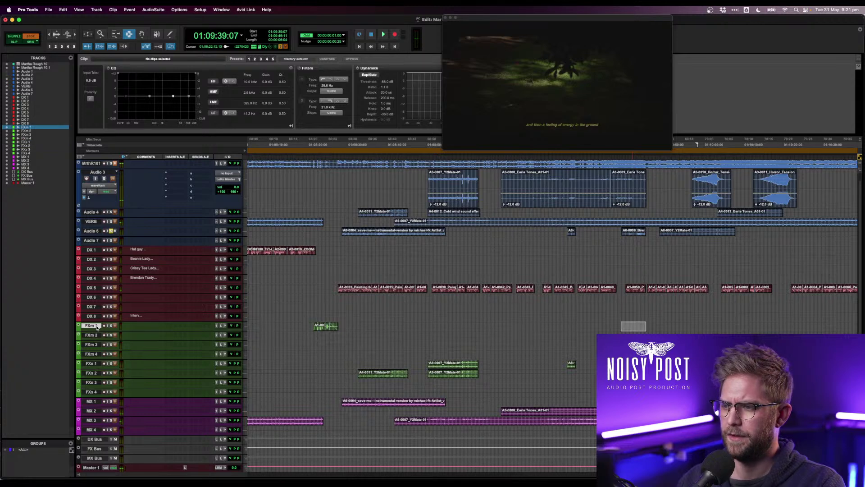
key(super+v)
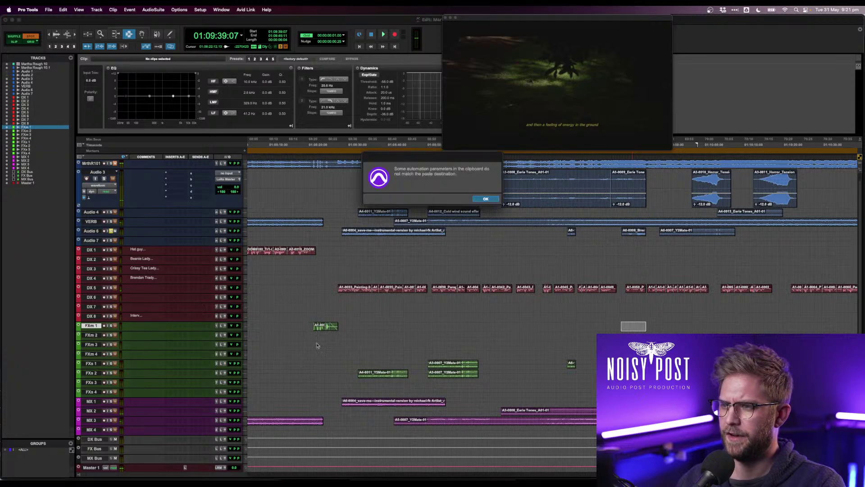
click(485, 199)
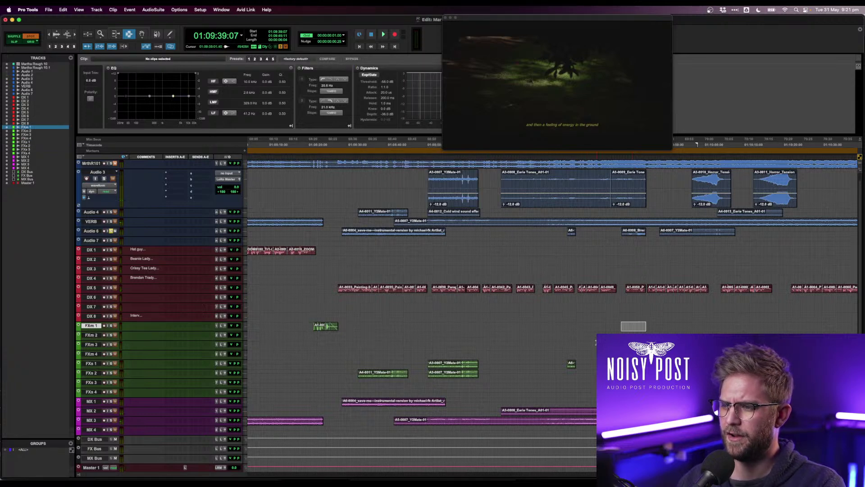
click(99, 363)
- Audition the Y2Mate clip starting near 01:09:48 on Audio 6 and copy it to the same position on FXs 1
scroll(496, 314, right, 10)
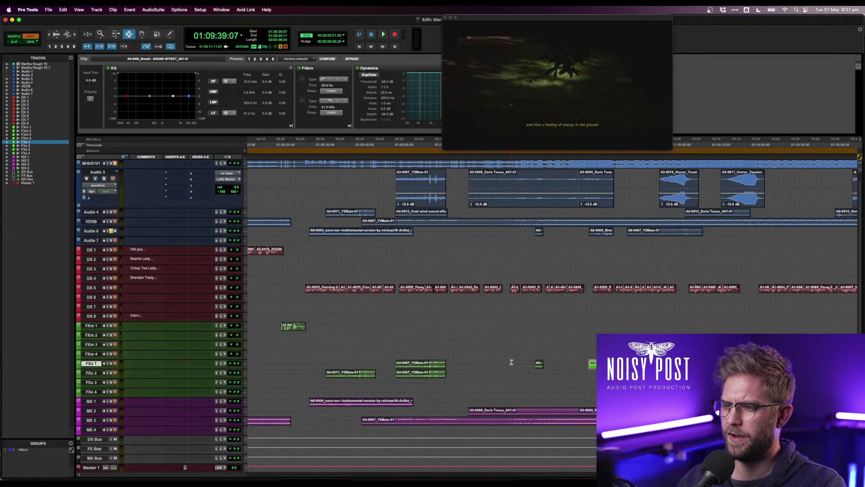
click(432, 233)
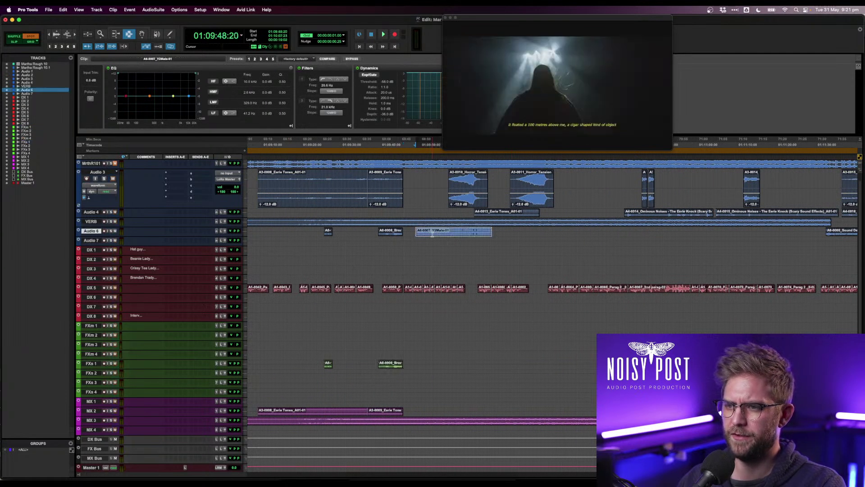
key(space)
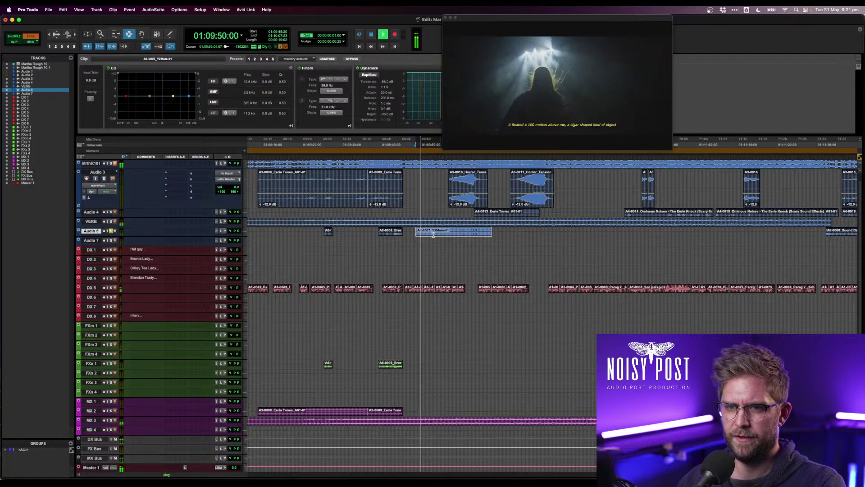
key(shift+s)
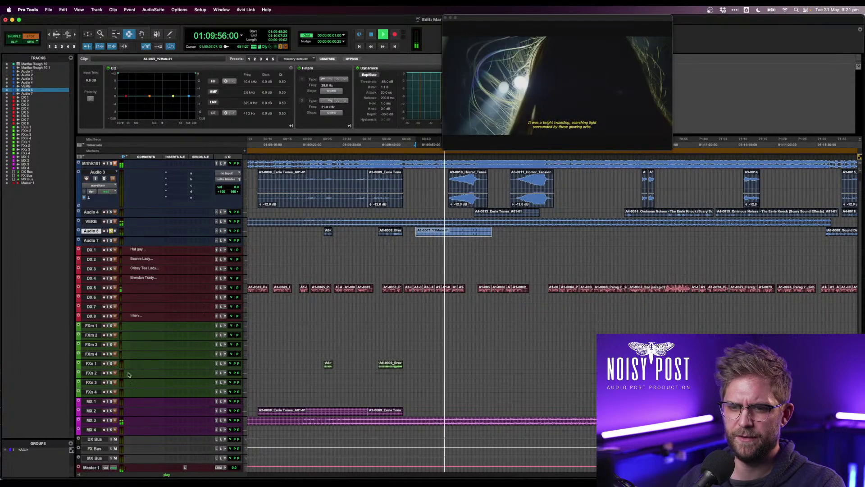
click(92, 363)
key(super+v)
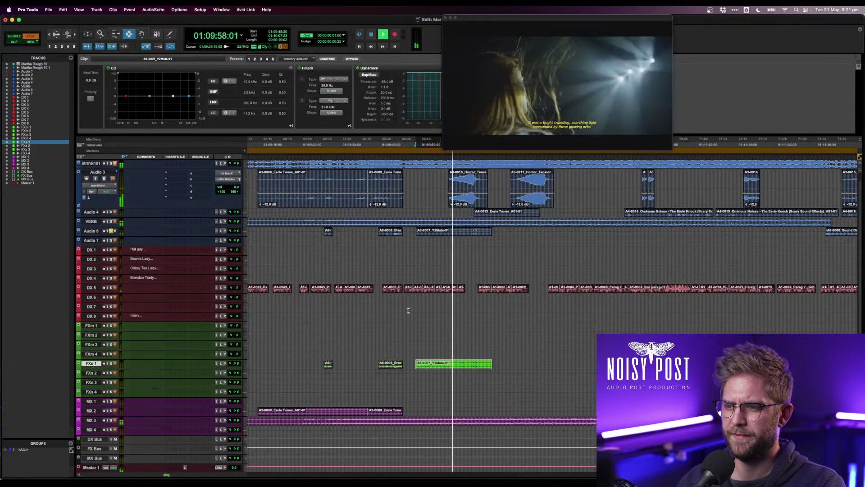
- Copy the two horror-tension clips starting near 01:09:57 and 01:10:12 on Audio 3 to the same positions on MX 2
click(467, 196)
double_click(467, 197)
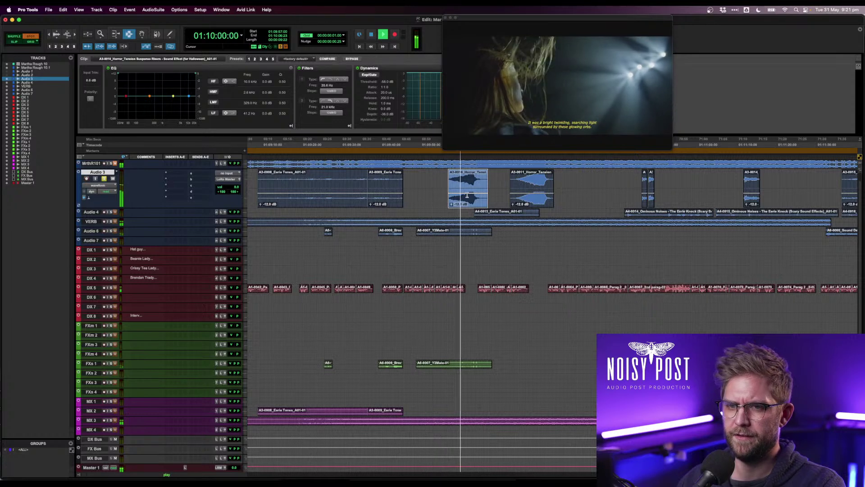
key(super+c)
key(space)
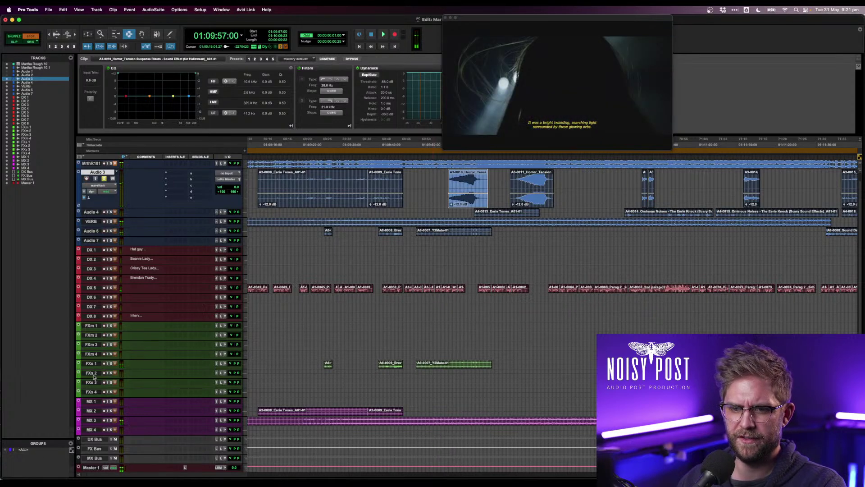
click(92, 411)
key(super+v)
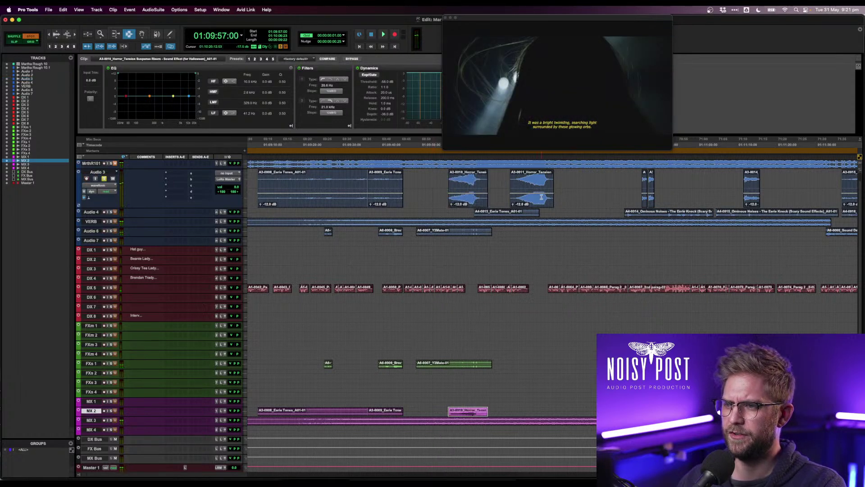
double_click(541, 197)
click(101, 411)
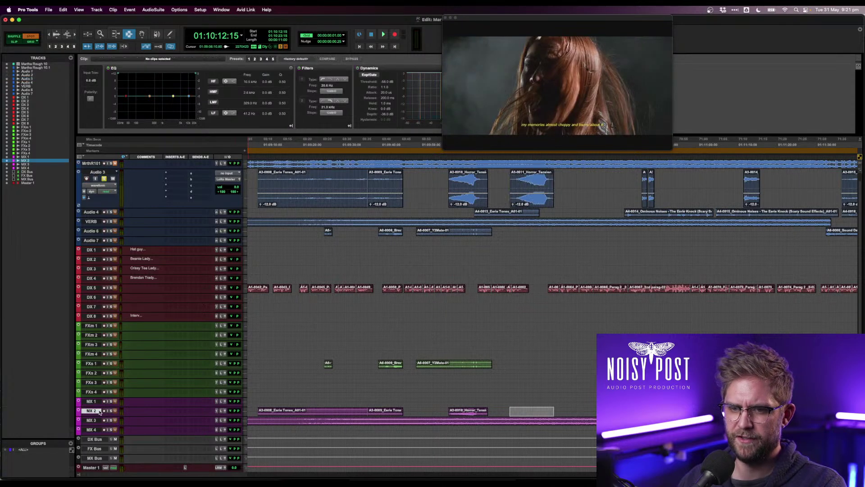
- Copy the eerie-tones clip starting near 01:10:03 on Audio 4 to the same position on FXs 2 and replay Audio 6's Y2Mate clip
double_click(508, 214)
key(space)
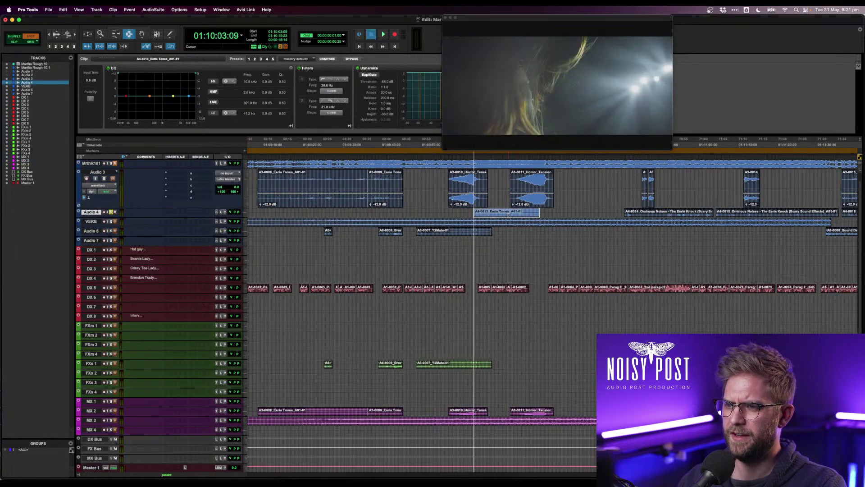
key(super+c)
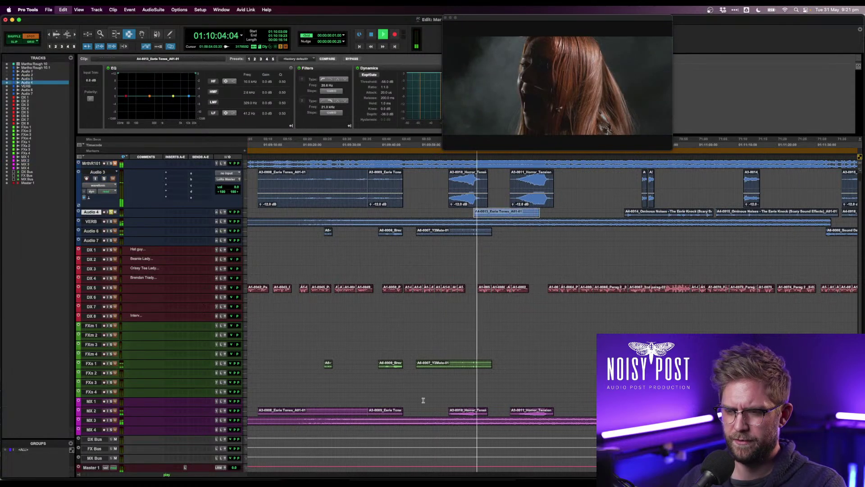
click(90, 372)
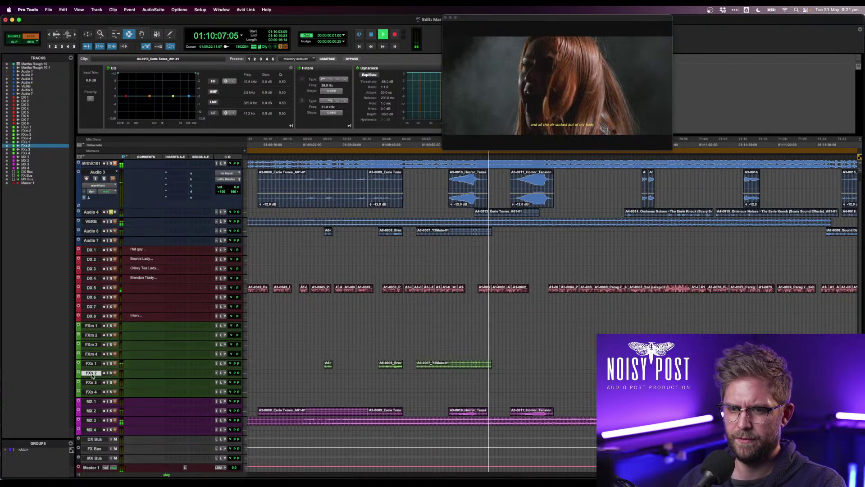
key(super+v)
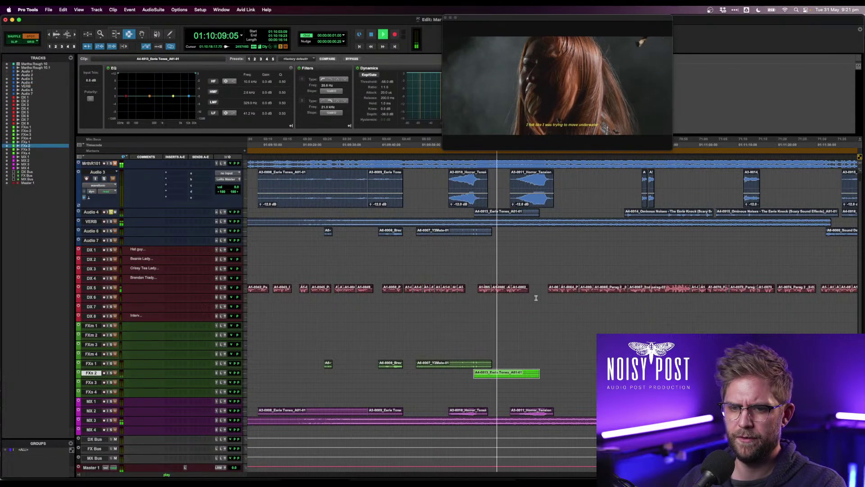
click(455, 232)
key(space)
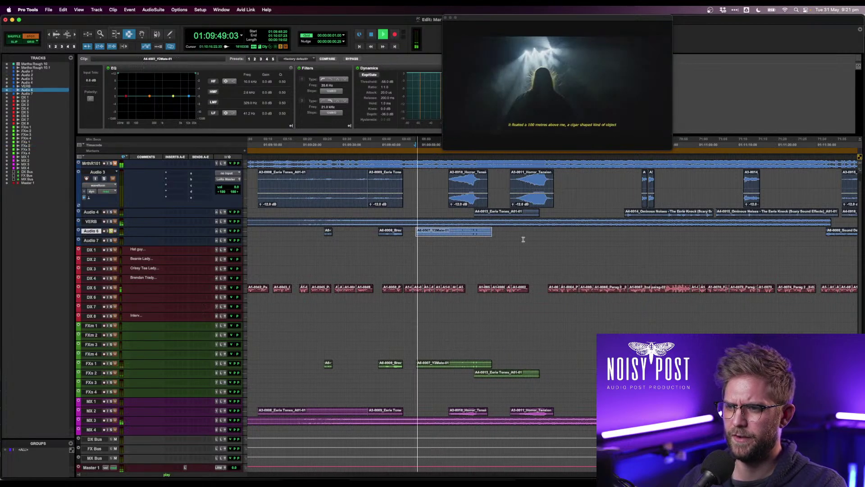
- Audition the two adjoining Ominous Noises clips starting near 01:10:41 on Audio 4 and copy them together to the same position on FXs 1
scroll(617, 205, right, 10)
scroll(617, 205, up, 1)
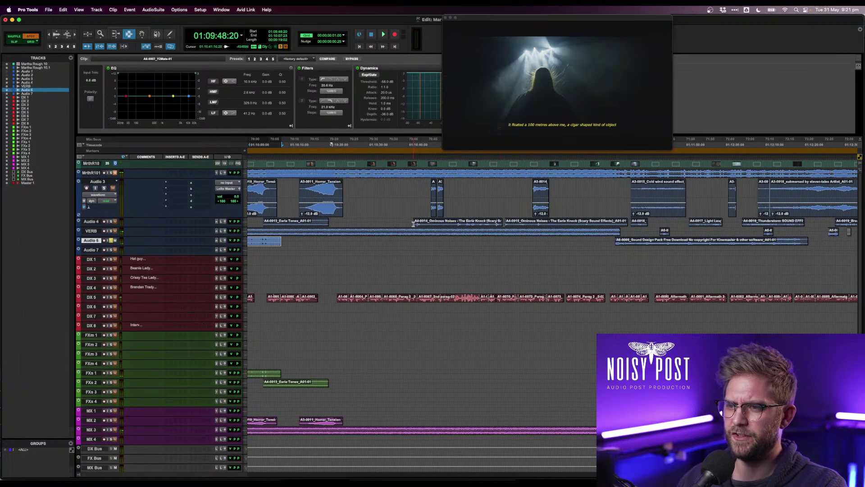
click(413, 223)
key(space)
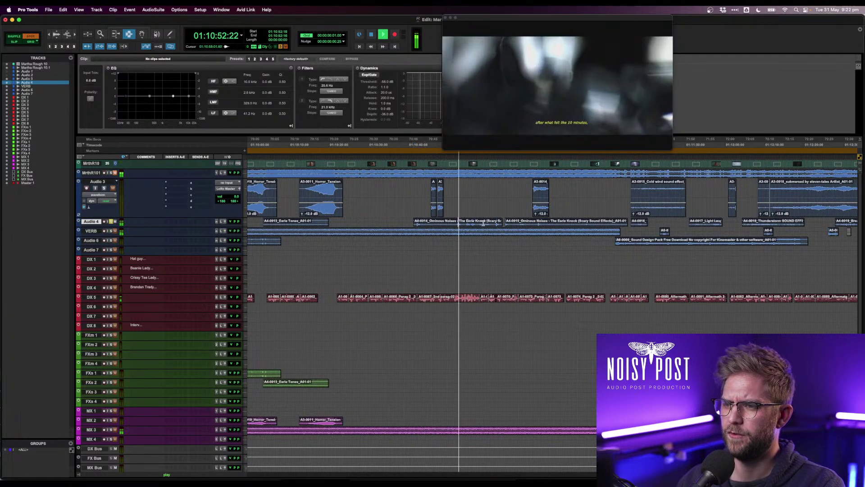
shift+click(528, 224)
shift+double_click(528, 225)
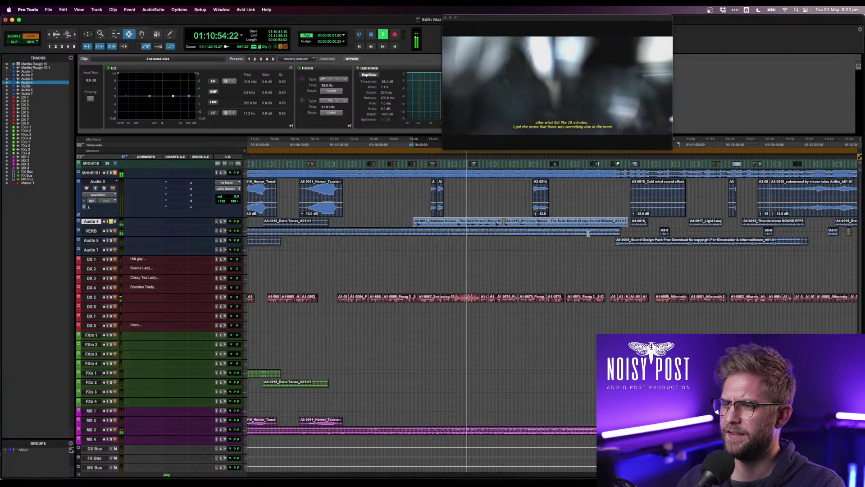
click(92, 373)
key(super+v)
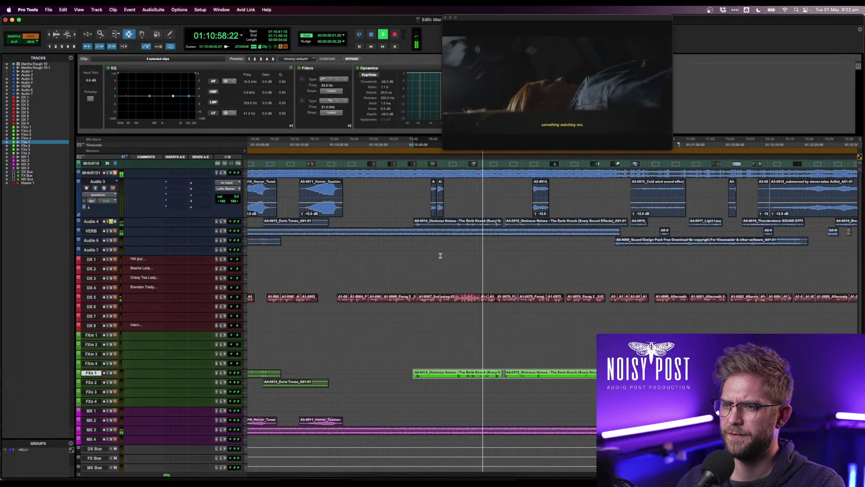
key(space)
- Audition the two short neighbouring clips starting near 01:10:45 on Audio 3 and copy them to the same position on FXs 2
double_click(438, 204)
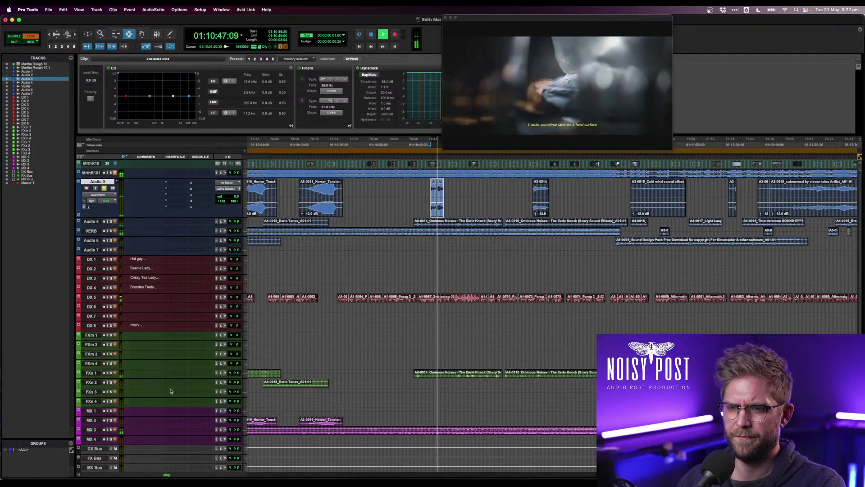
click(91, 382)
key(space)
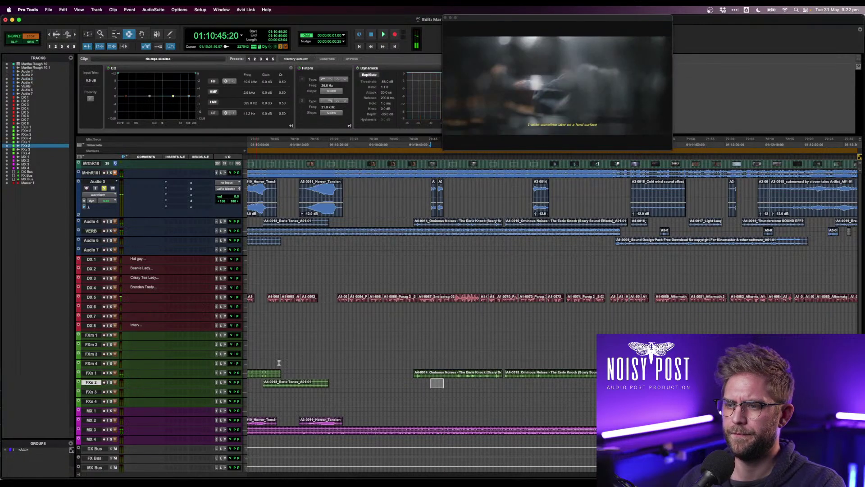
- Audition the HUD sound design clip starting near 01:11:11 on Audio 3 and copy it to the same position on FXs 2
click(539, 204)
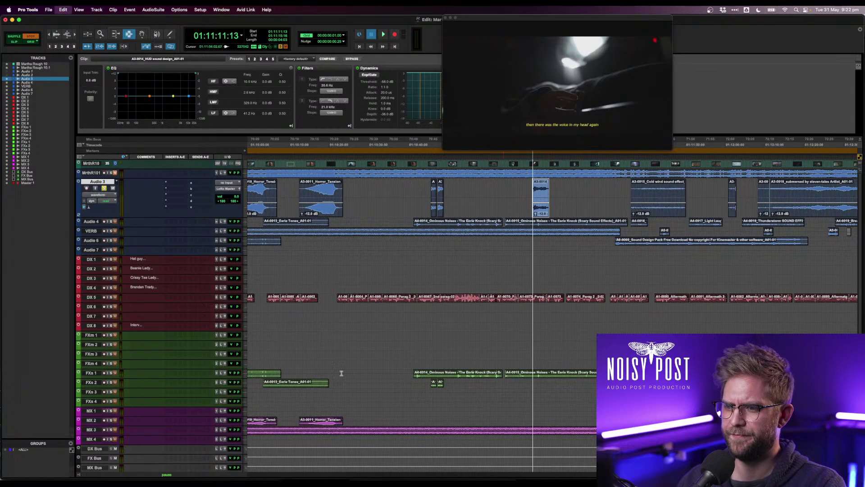
click(92, 382)
key(super+v)
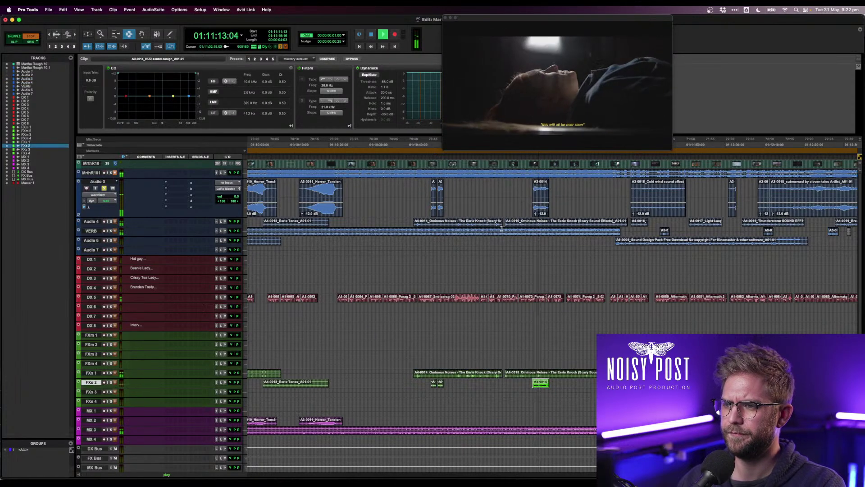
- Audition the Sound Design Pack clip starting near 01:11:32 on Audio 6 and copy it to the same position on MX 1
click(639, 244)
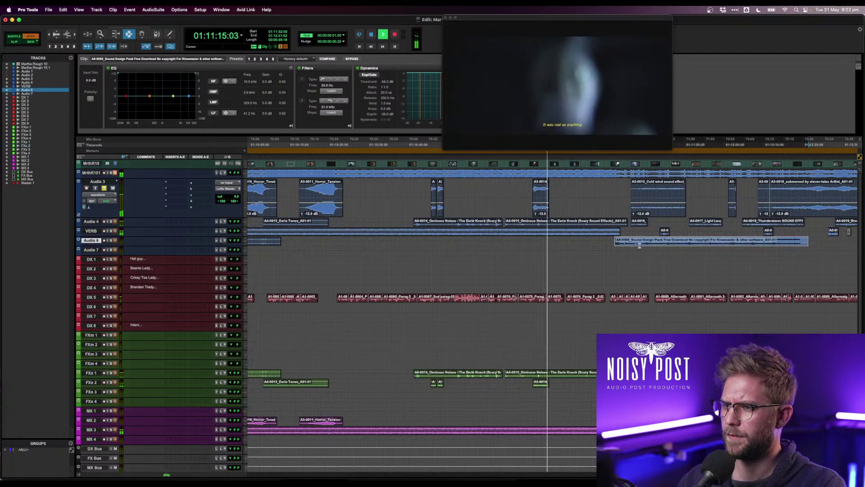
key(space)
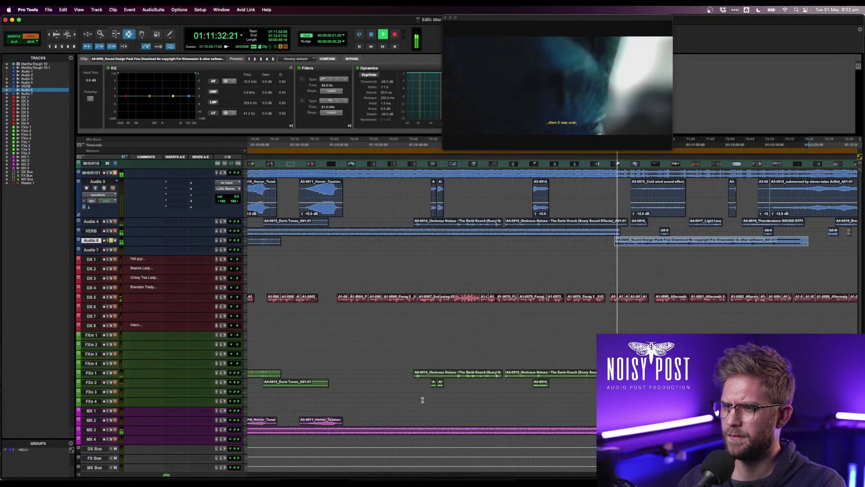
click(92, 410)
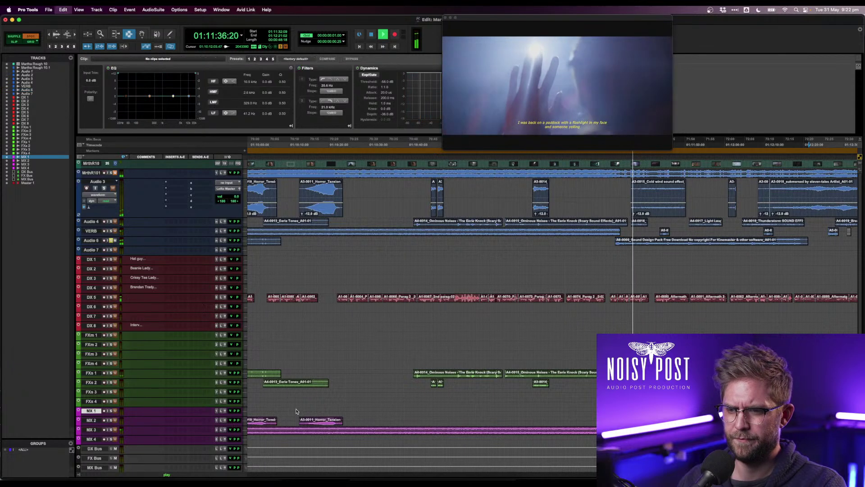
key(super+v)
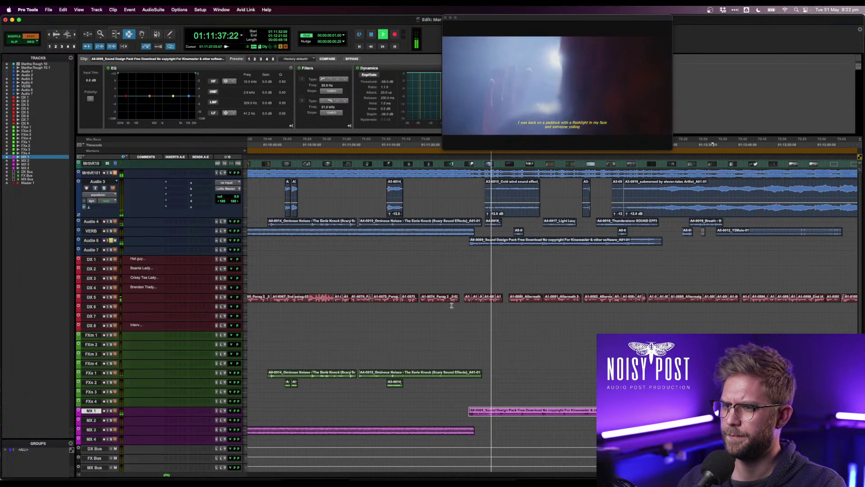
- Audition the walking on grass effect starting near 01:11:36 on Audio 4 and copy it to the same position on FXs 2
click(494, 225)
click(493, 223)
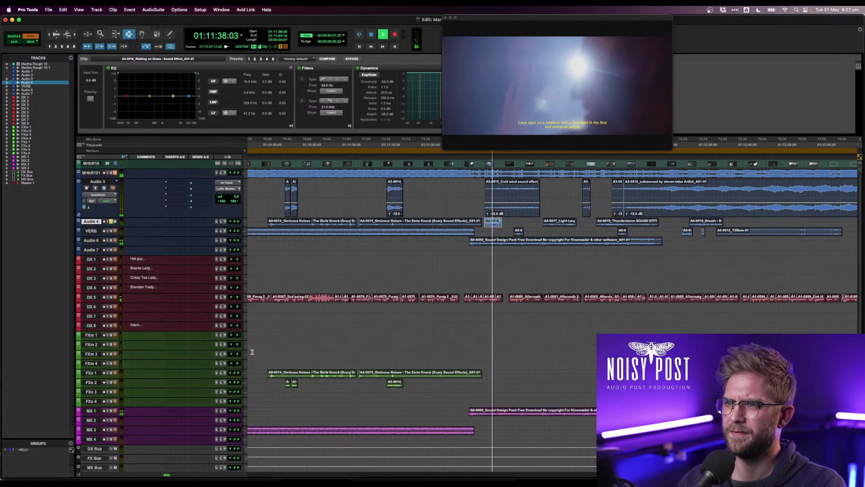
key(space)
click(96, 382)
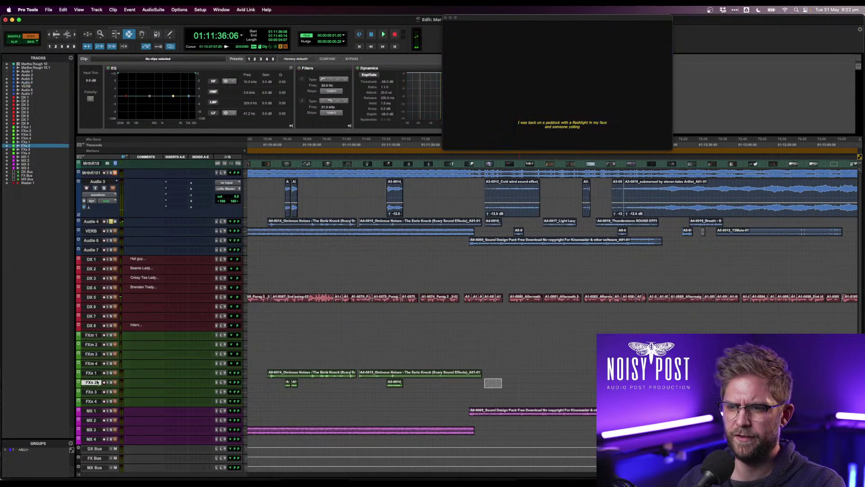
- Audition the cold wind sound effect starting near 01:11:36 on Audio 3
click(516, 210)
key(space)
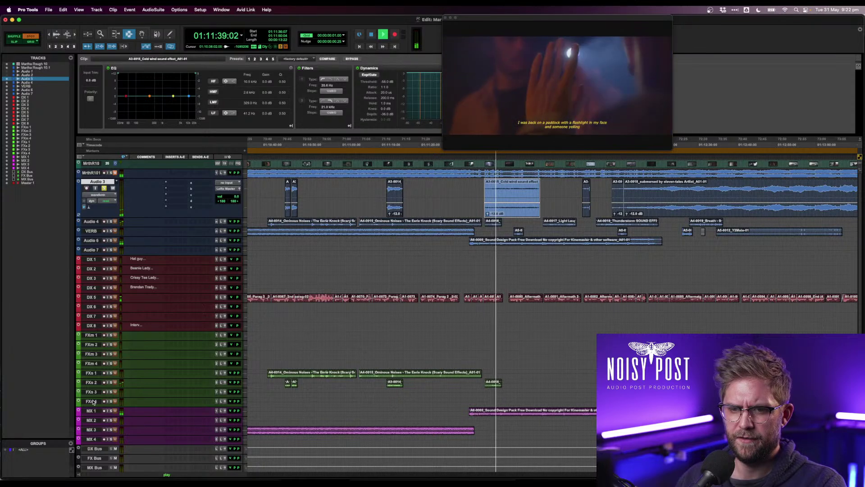
key(space)
- Move the two adjoining Ominous Noises clips starting near 01:10:41 from FXs 1 to the same position on FXs 3
double_click(340, 375)
key(shift+semicolon)
double_click(378, 375)
shift+double_click(331, 374)
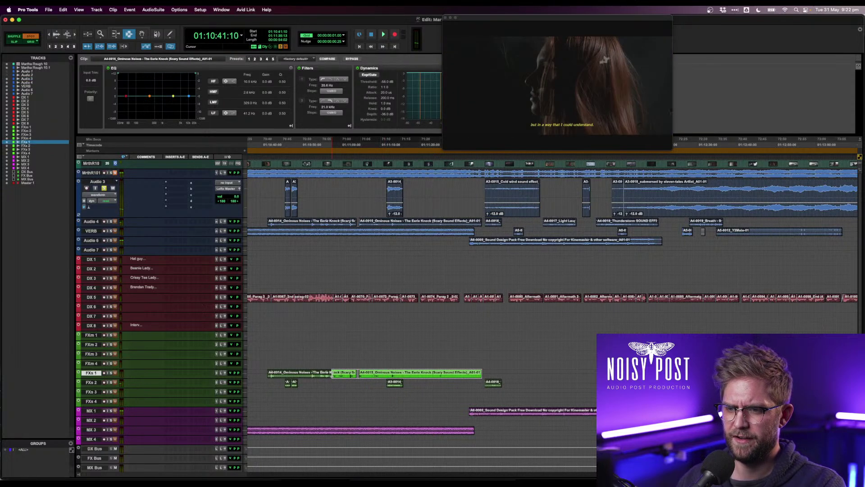
key(Delete)
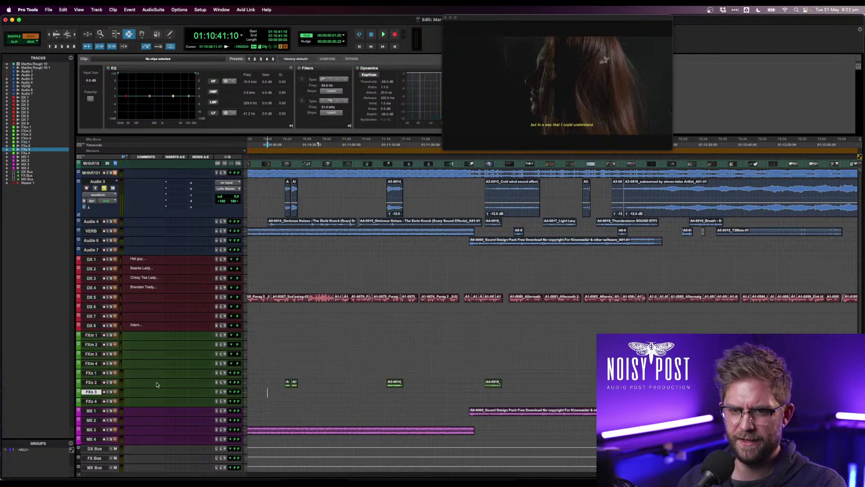
key(ctrl+v)
- Copy Audio 3's cold wind effect to the same position on FXs 1 and VERB's water drop effect near 01:11:43 to FXs 2
double_click(511, 202)
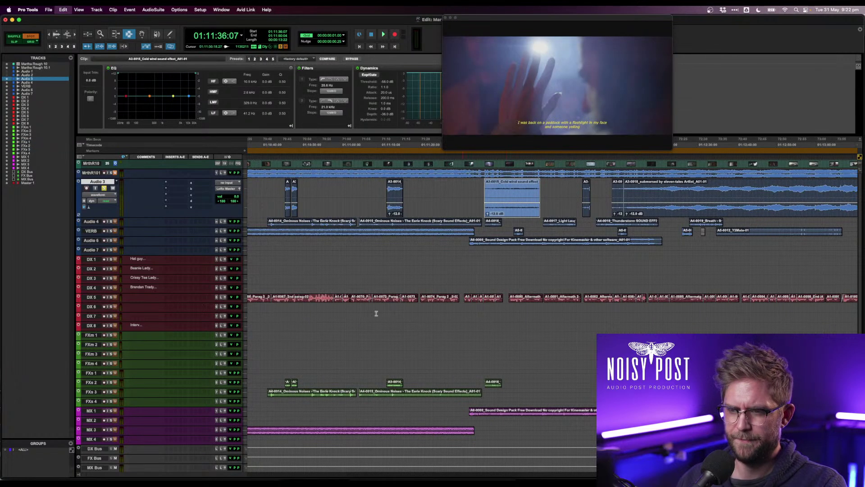
click(89, 374)
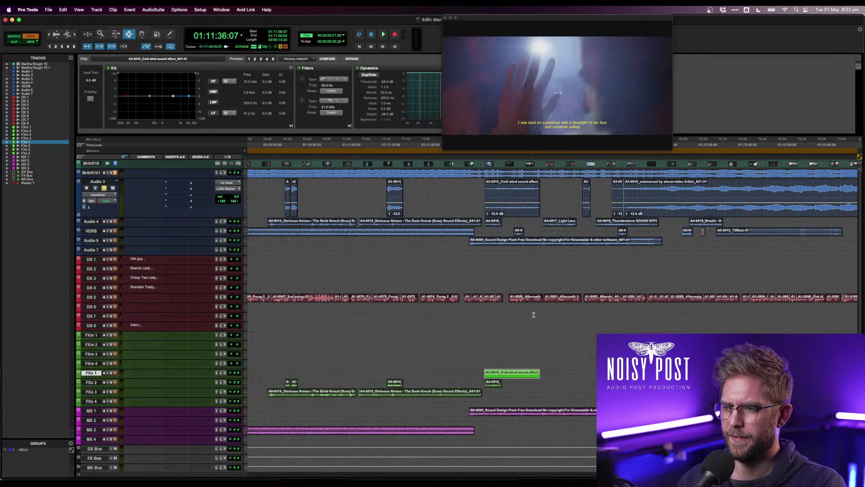
click(519, 231)
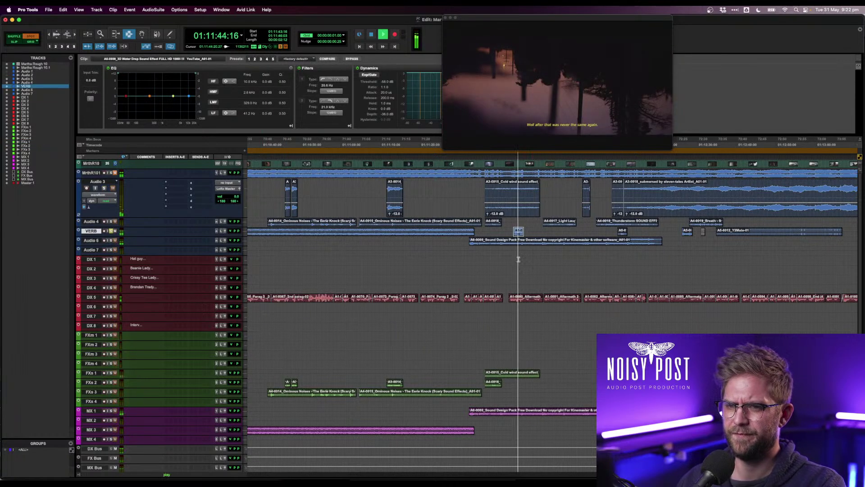
click(90, 382)
key(super+v)
- Copy Audio 4's light laugh effect starting near 01:11:50 and Audio 3's squeaking effect near 01:12:00 to the same positions on FXs 1
click(553, 222)
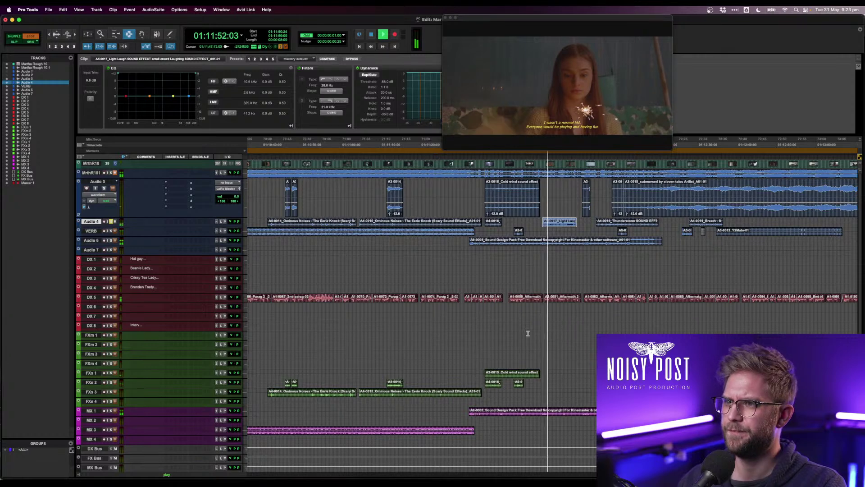
click(97, 373)
key(super+v)
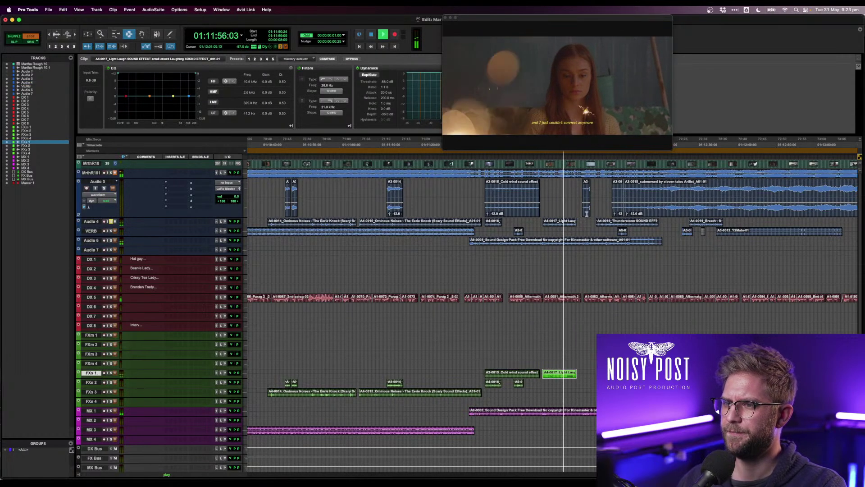
click(586, 199)
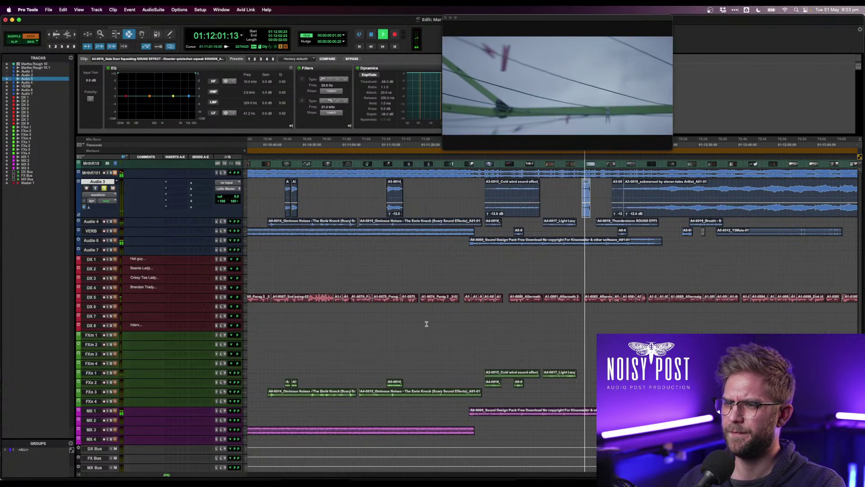
key(space)
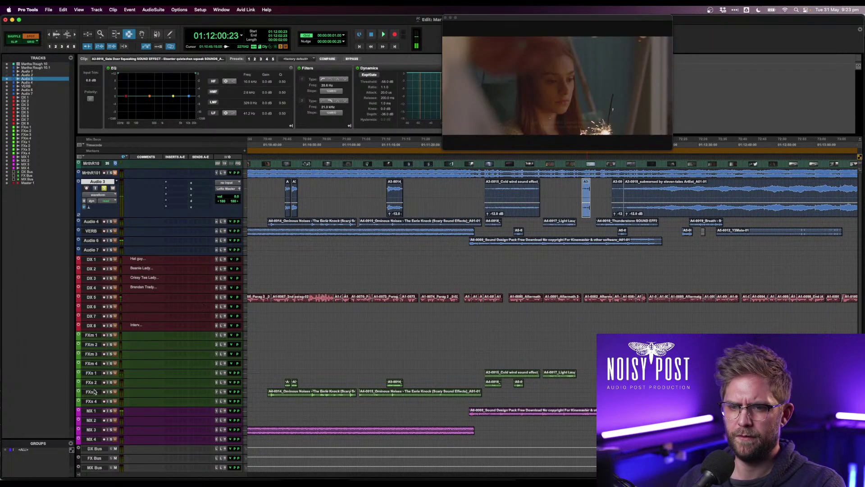
click(95, 383)
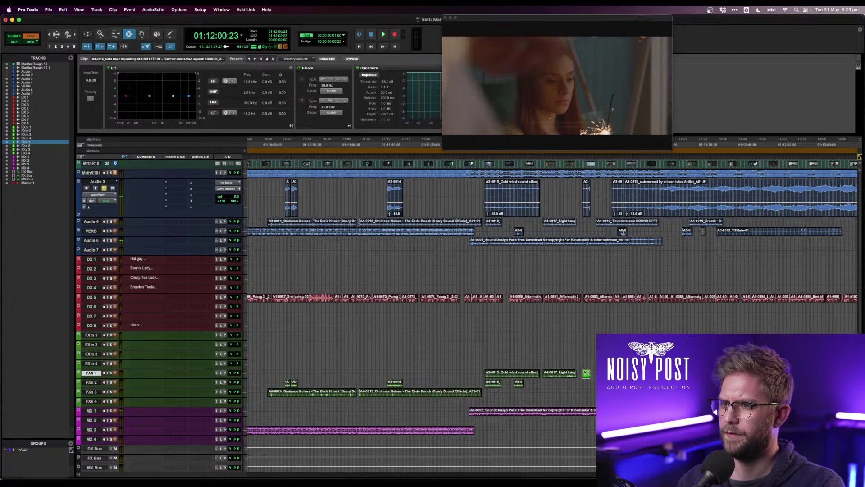
- Audition the thunderstorm effect starting near 01:12:04 on Audio 4 and copy it to the same position on FXs 1
click(605, 223)
key(space)
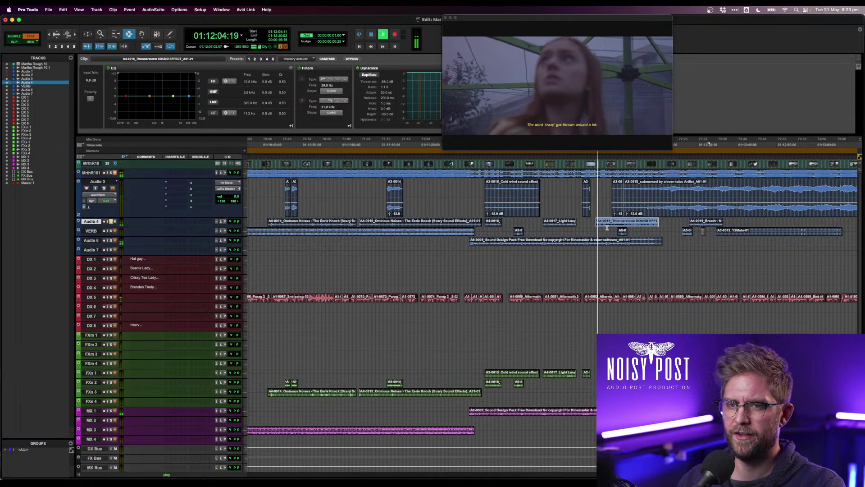
key(space)
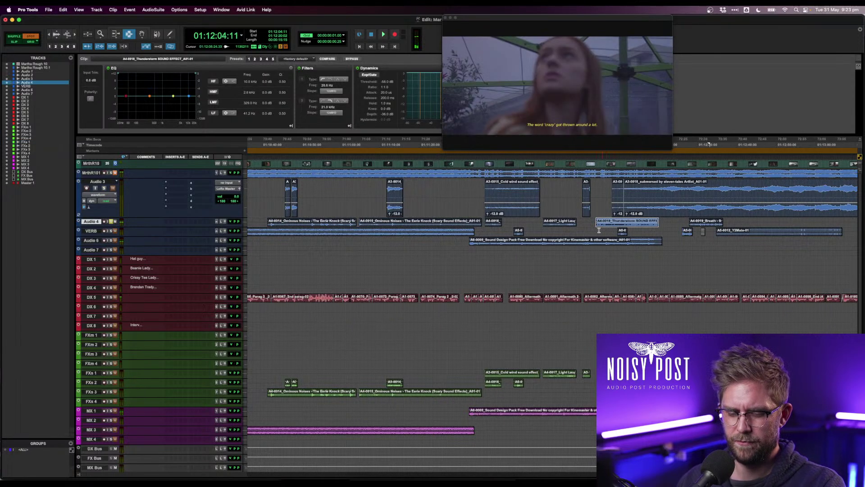
click(91, 373)
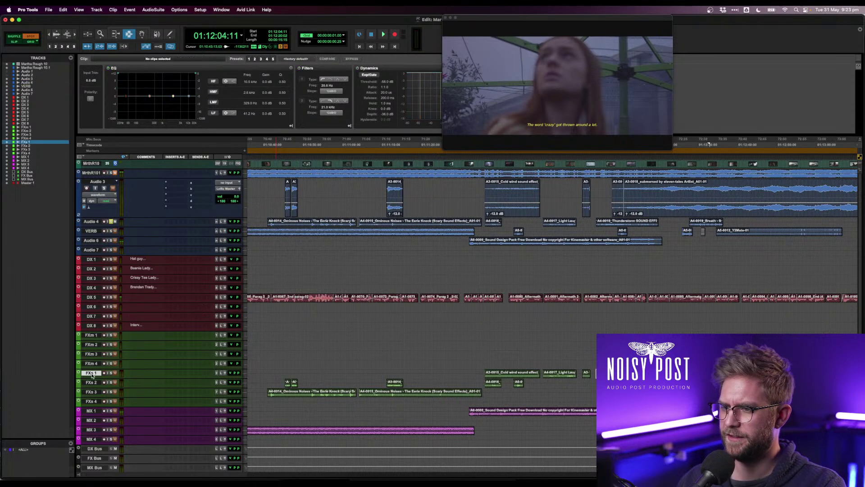
- Audition the water drop effect starting near 01:12:09 on VERB and copy it to the same position on FXs 2
scroll(416, 341, right, 3)
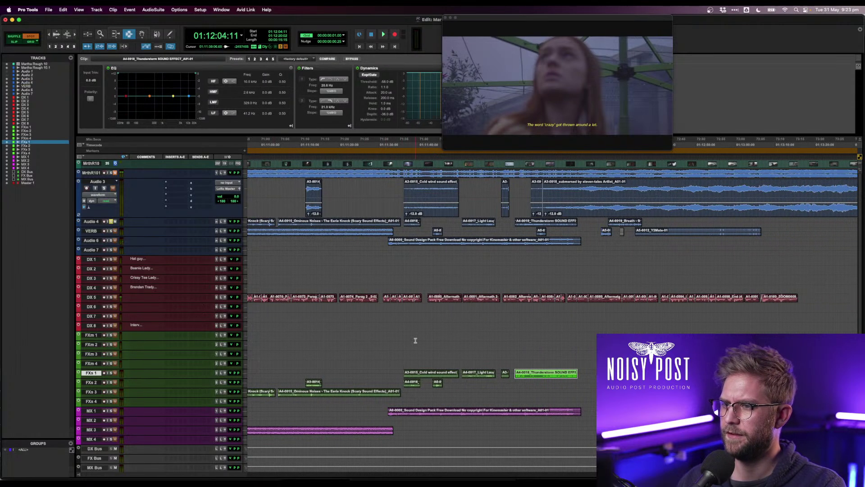
click(538, 233)
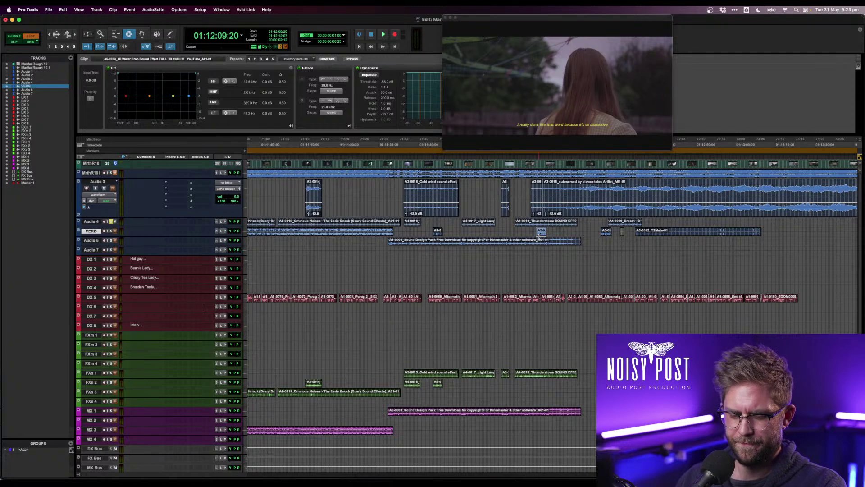
key(space)
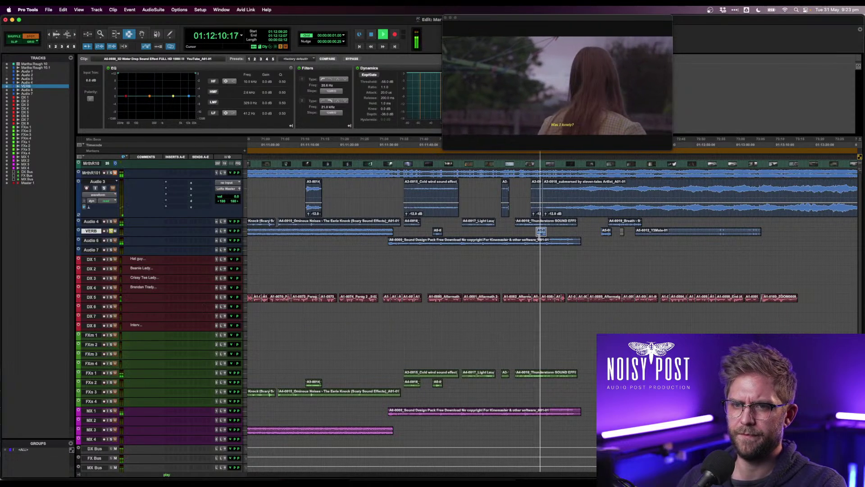
key(space)
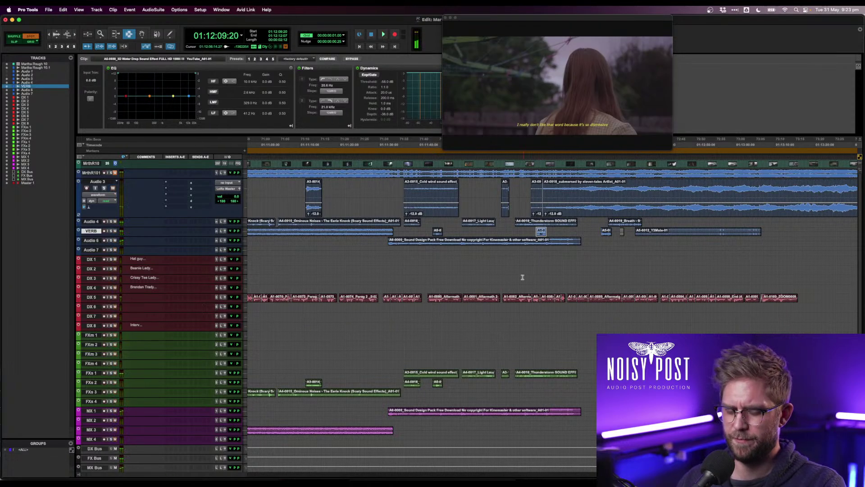
click(90, 382)
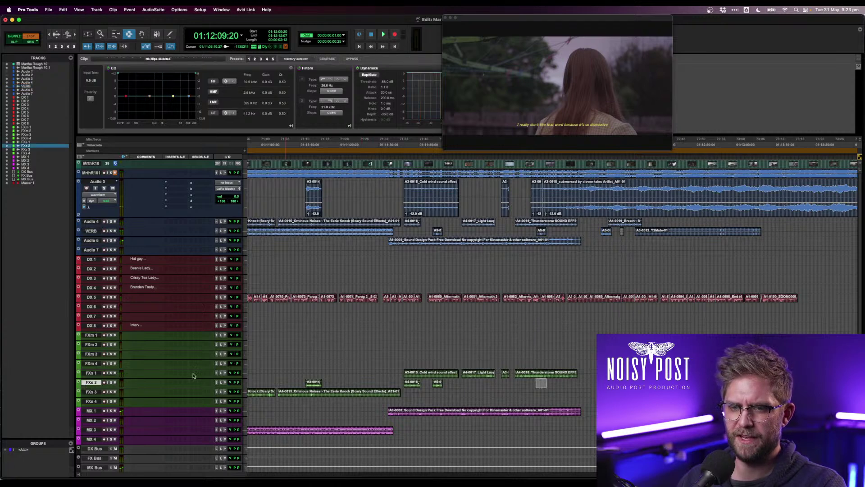
key(super+v)
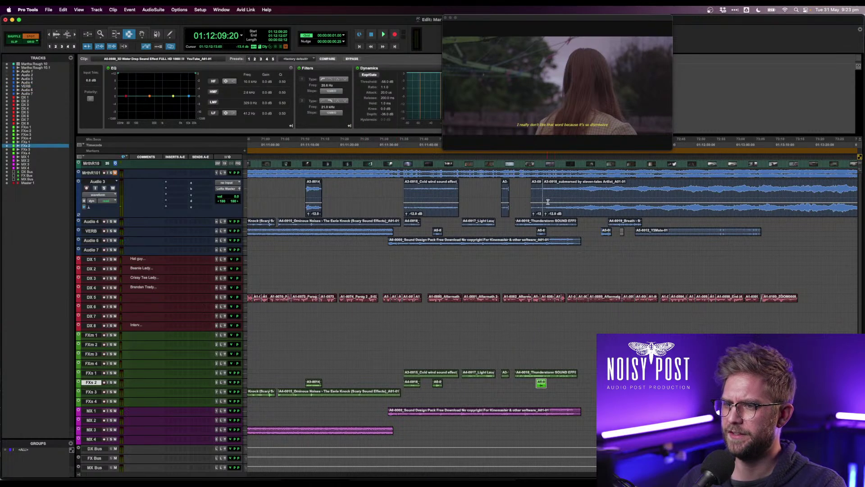
- Audition the walking on grass effect starting near 01:12:08 on Audio 3 and copy it to the same position on FXs 3
double_click(537, 203)
shift+double_click(557, 206)
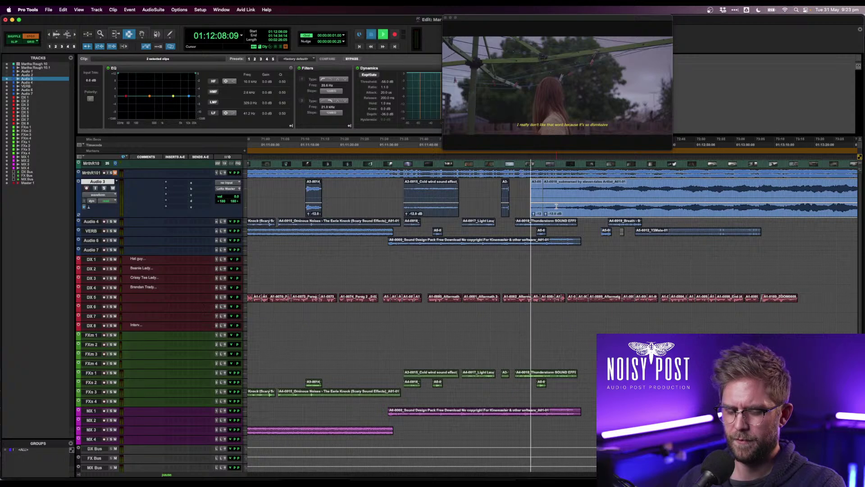
key(space)
click(536, 197)
double_click(537, 198)
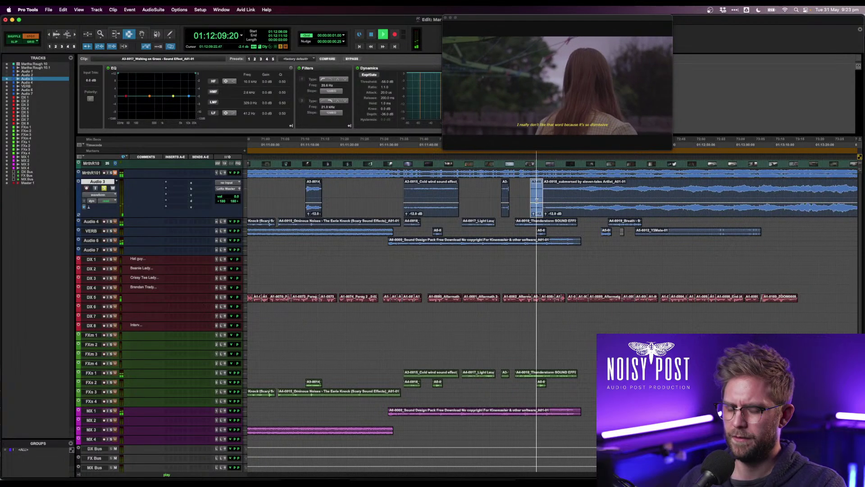
click(96, 392)
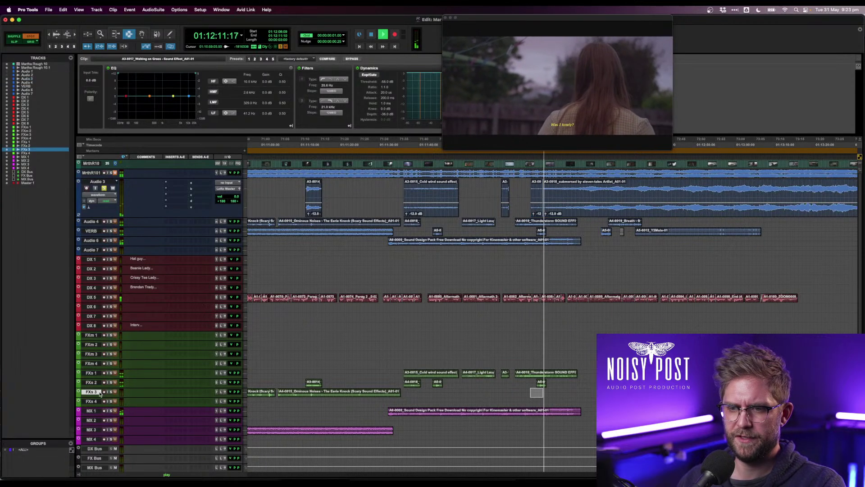
key(super+v)
- Copy the long eleven-tales music clip starting near 01:12:11 on Audio 3 to the same position on MX 3
double_click(568, 198)
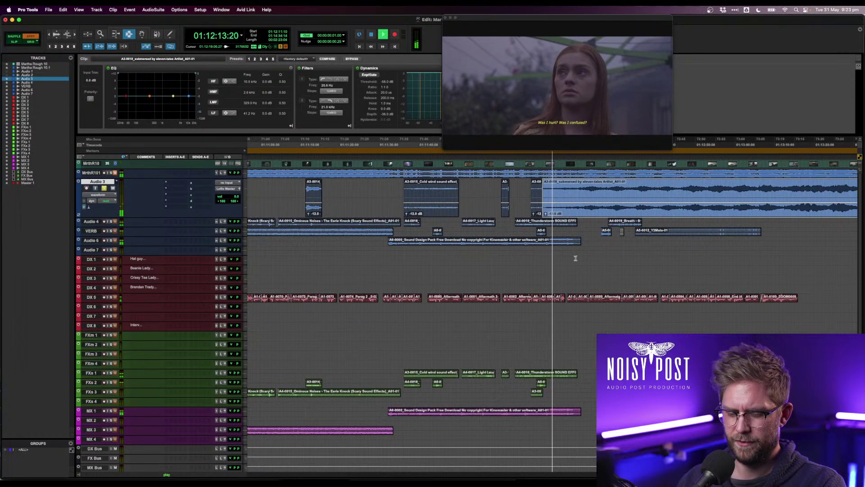
click(93, 431)
key(super+v)
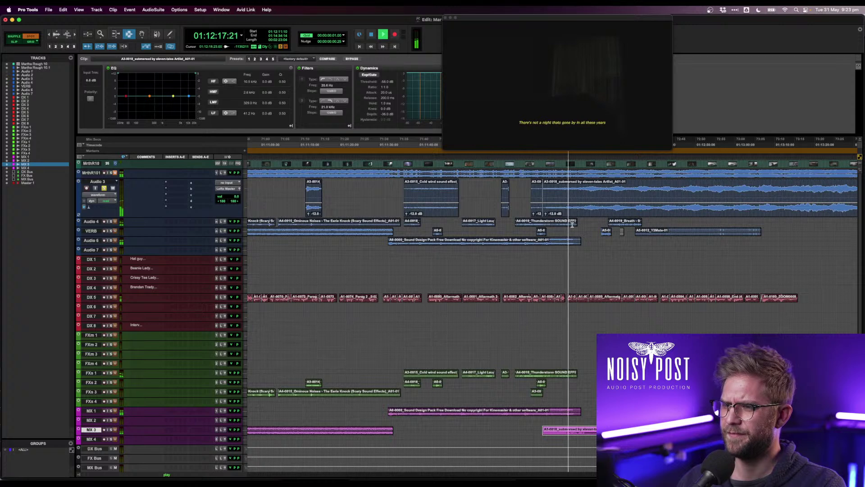
- Audition the short theatre-of-delays music clip starting near 01:12:26 on VERB and copy it to the same position on MX 2
click(605, 231)
key(space)
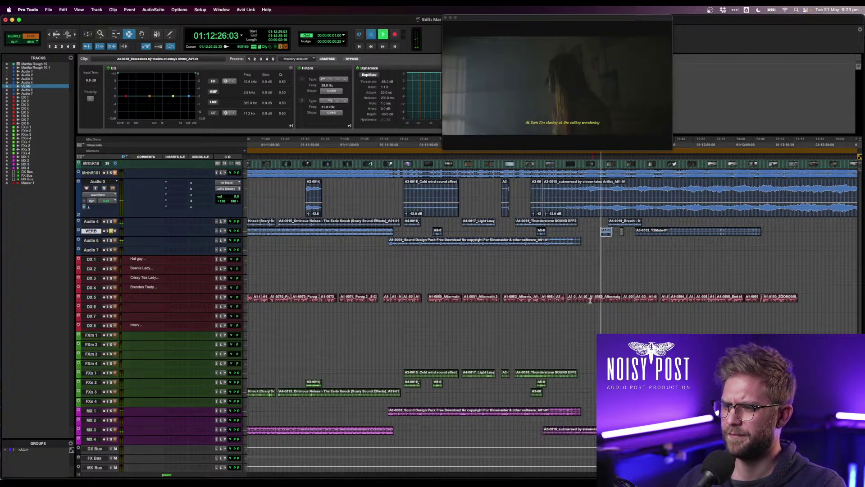
key(space)
key(super+c)
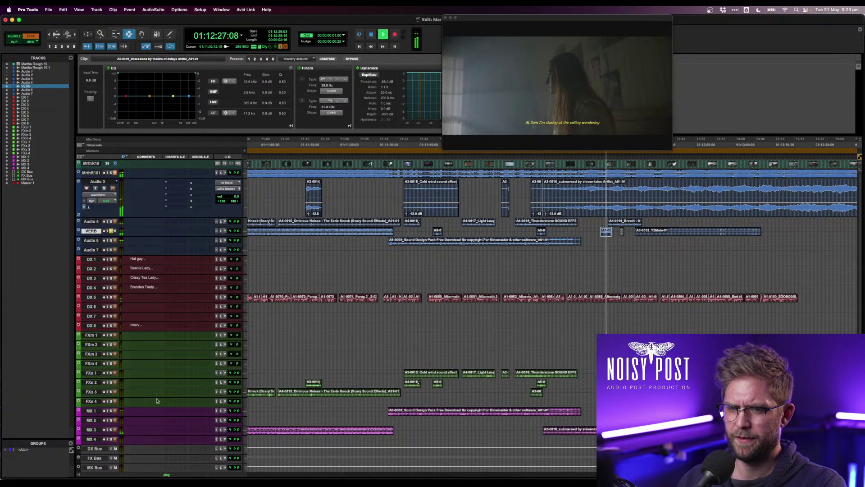
click(91, 420)
key(space)
- Audition the breath sound effect starting near 01:12:27 on Audio 4 and copy it to the same position on FXs 1
click(631, 223)
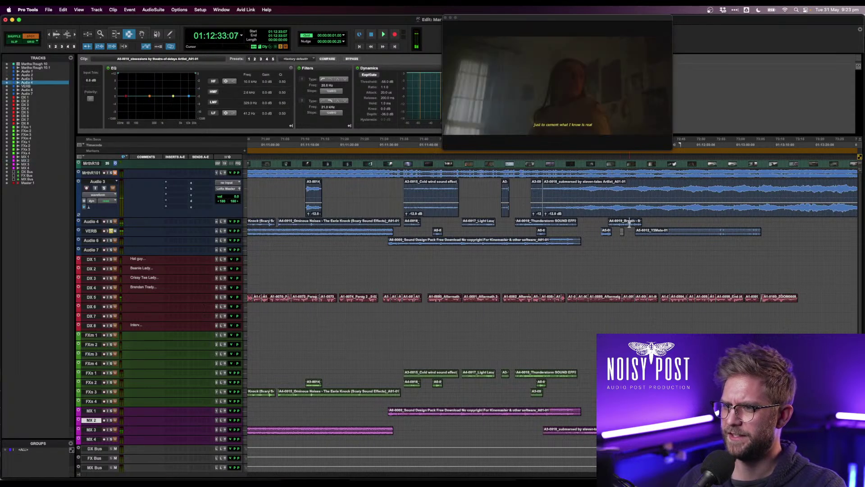
key(space)
key(super+c)
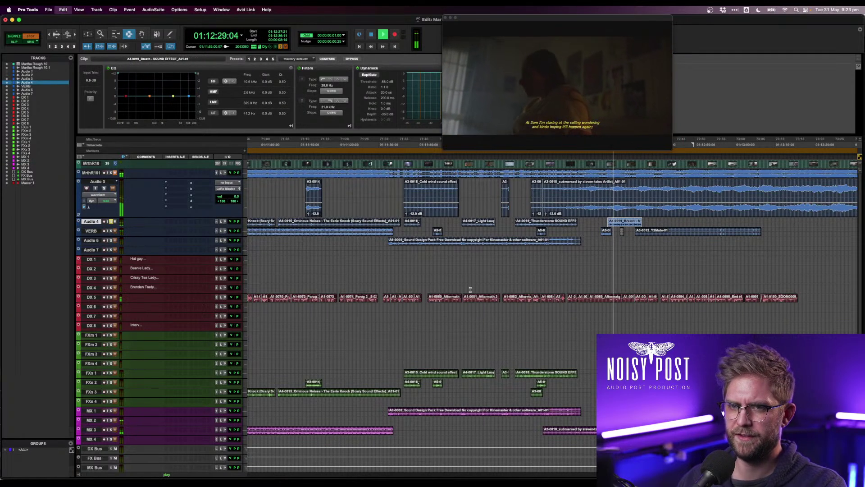
click(91, 373)
key(super+v)
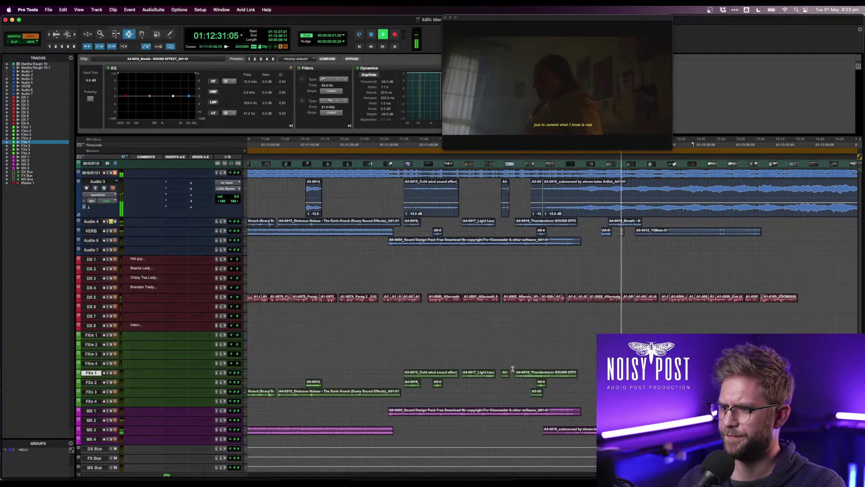
key(space)
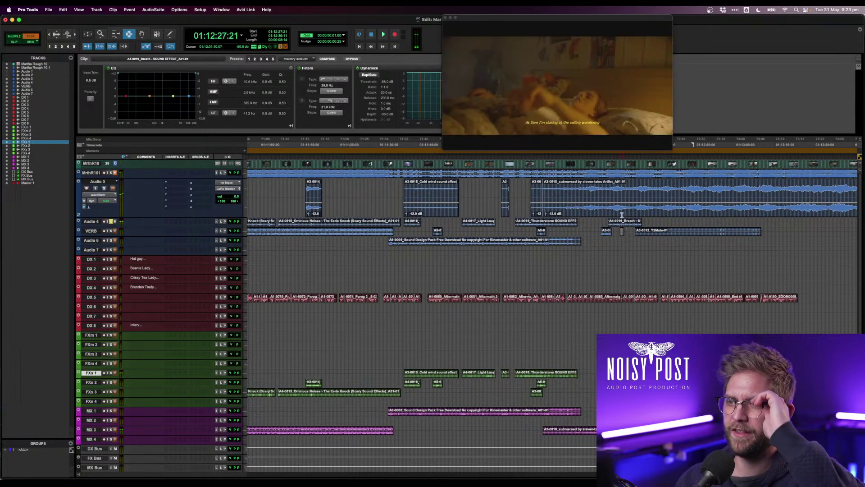
- Replay the original breath sound effect starting near 01:12:27 on Audio 4
click(619, 221)
key(space)
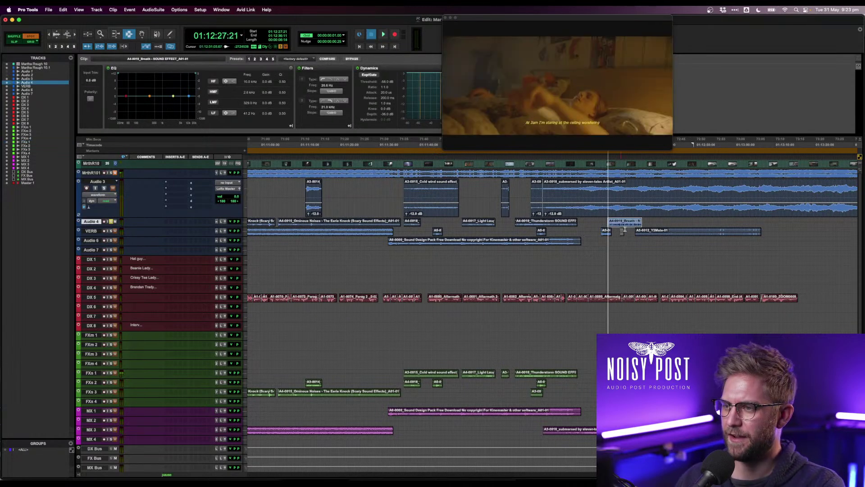
key(space)
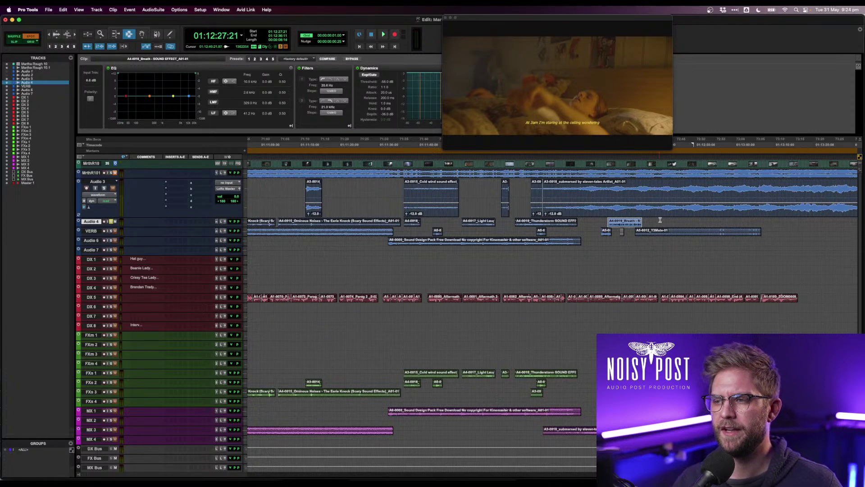
- Solo the VERB track and inspect its long Y2Mate clip starting near 01:12:34
click(669, 230)
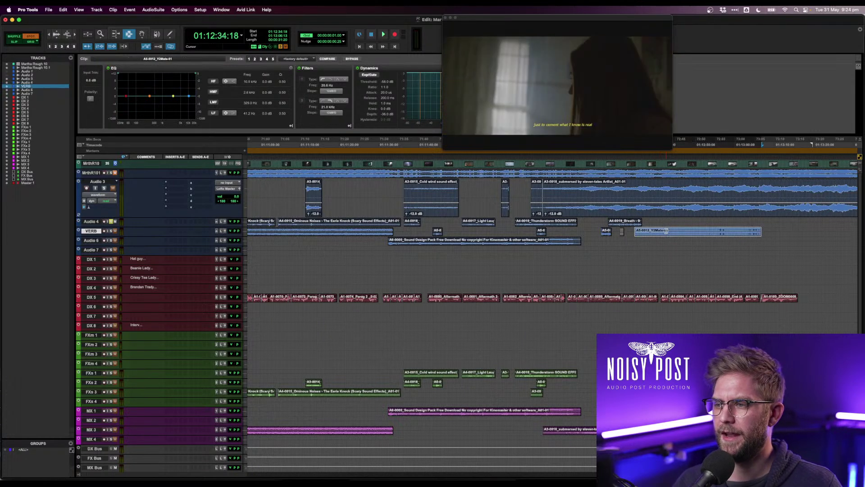
key(shift+s)
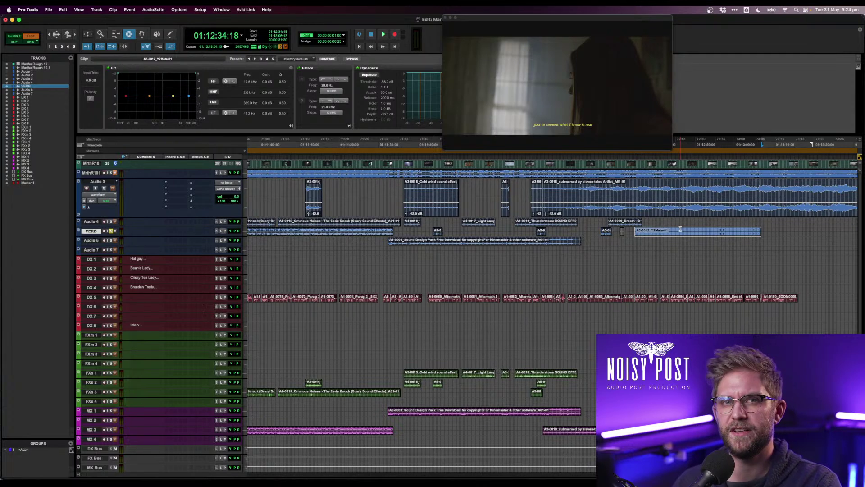
click(715, 231)
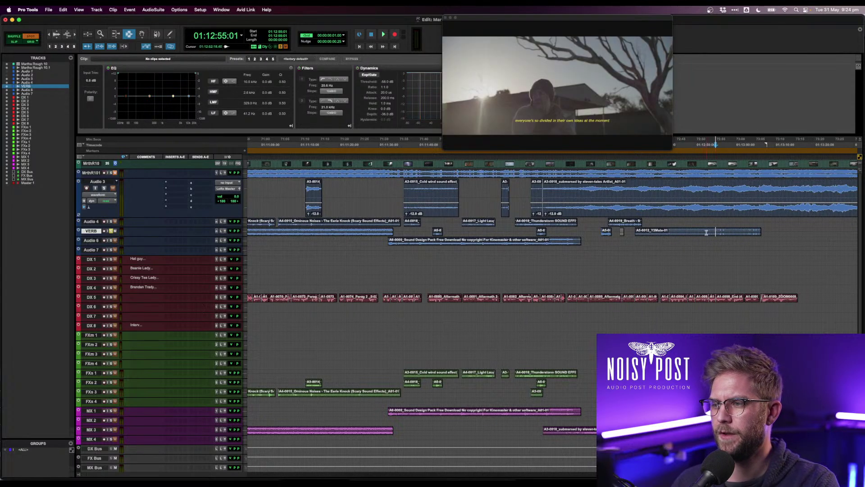
click(706, 233)
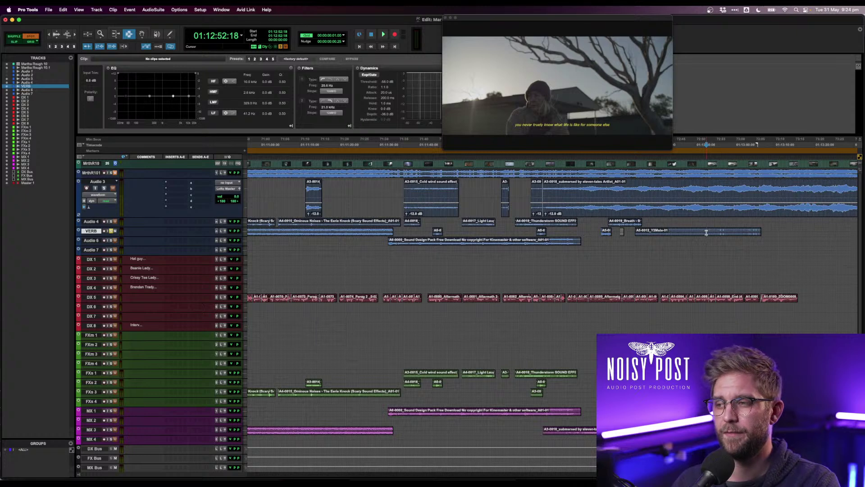
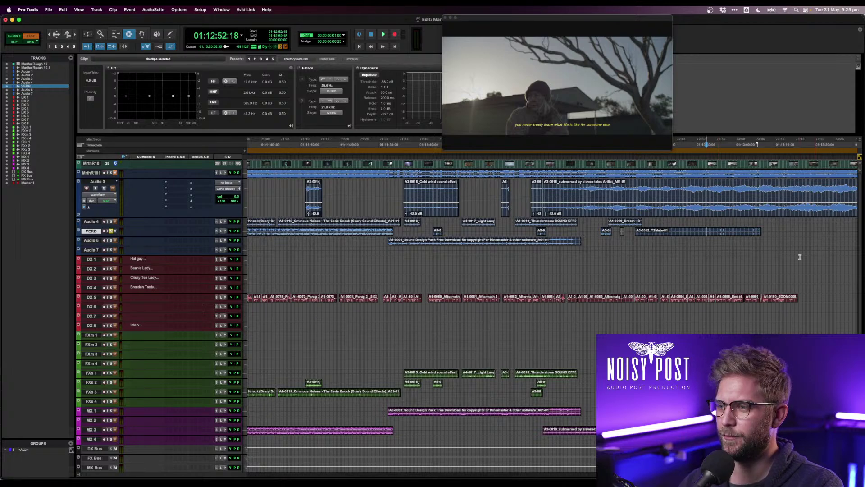
click(686, 231)
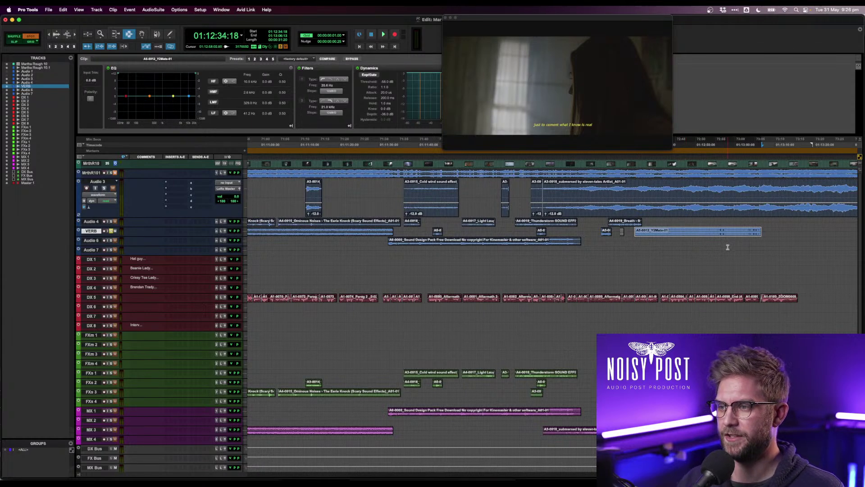
key(shift+s)
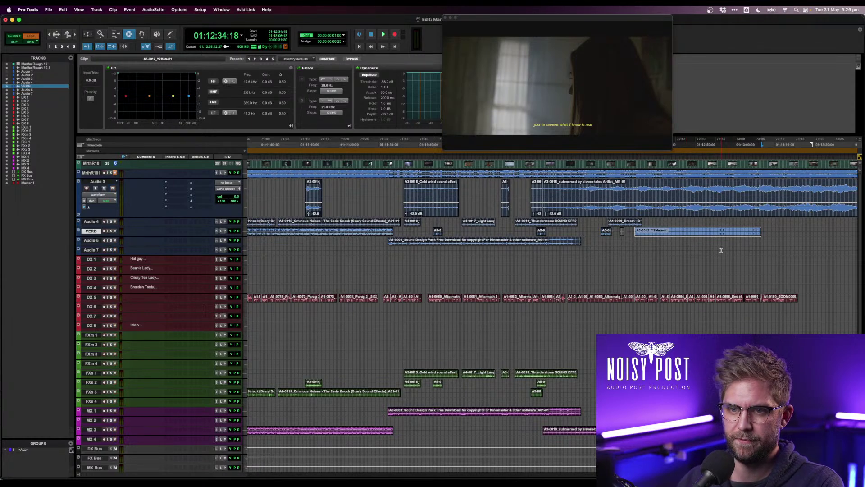
key(shift+s)
scroll(734, 252, right, 5)
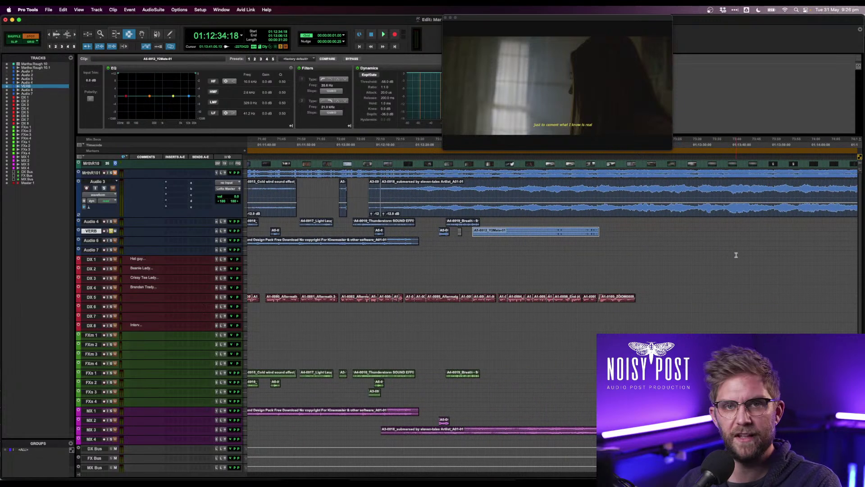
- Audition the Y2Mate clip on VERB from about 01:12:46 and copy it to the same position on FXs 2
click(504, 231)
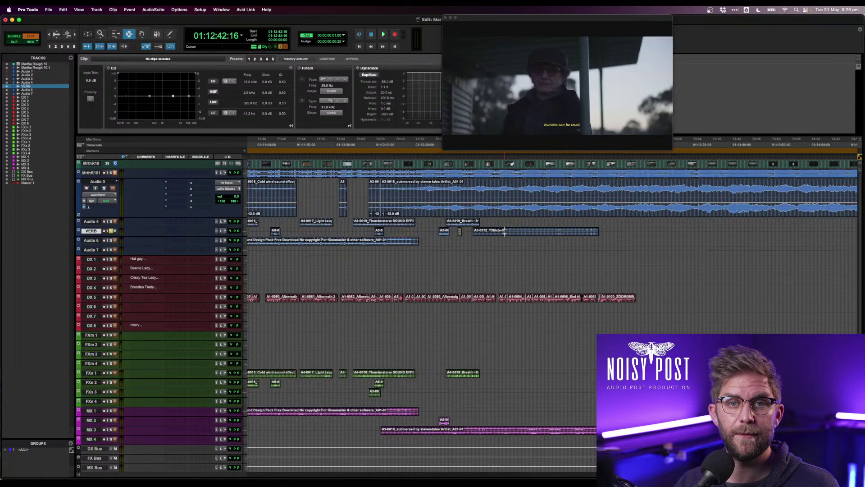
click(518, 233)
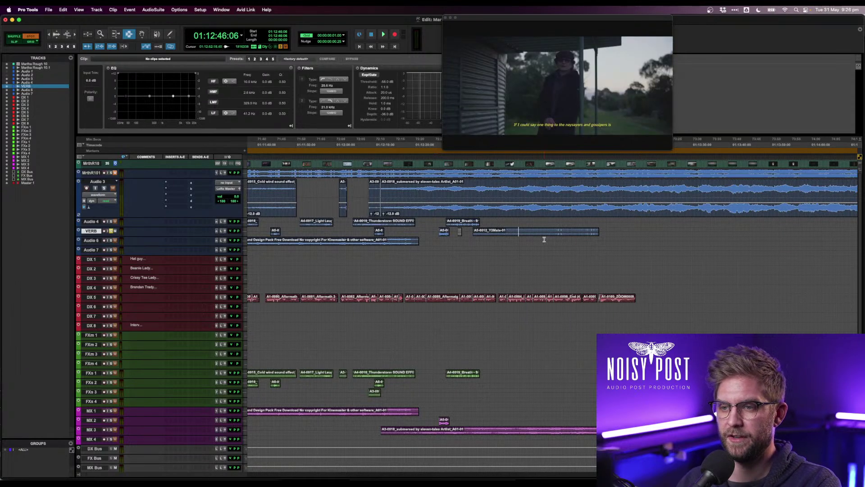
key(space)
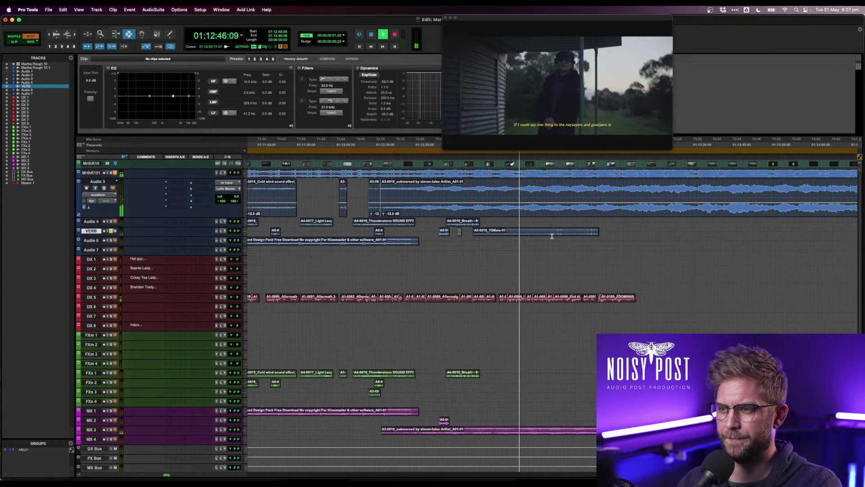
click(523, 230)
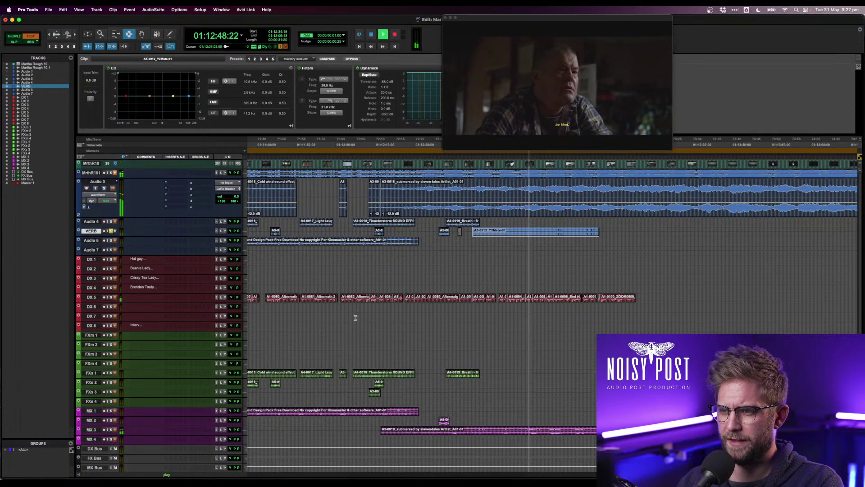
click(95, 373)
click(95, 382)
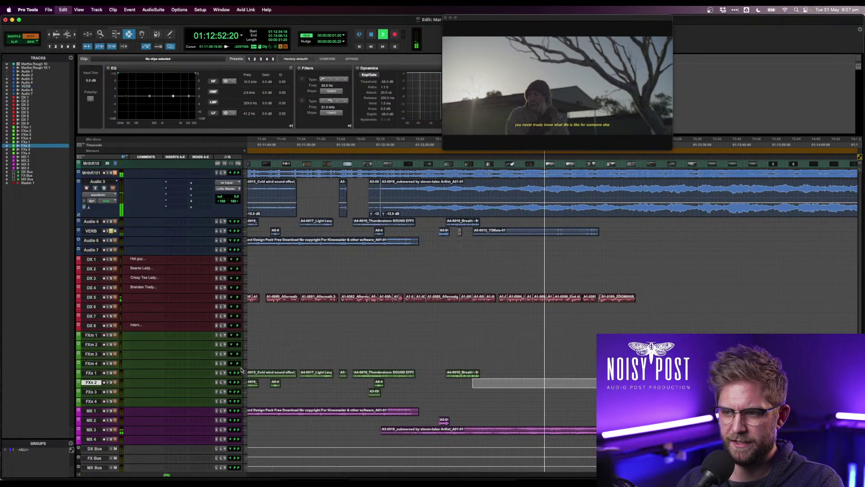
key(super+v)
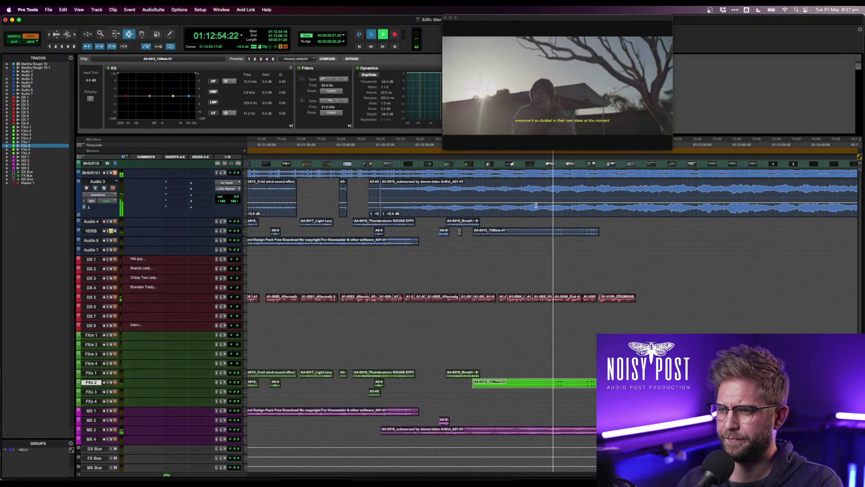
key(space)
- Clear the track solos, then hide and make inactive the emptied-out source tracks from Audio 3 through Audio 7
click(550, 251)
key(super+bracketleft)
key(super+bracketleft)
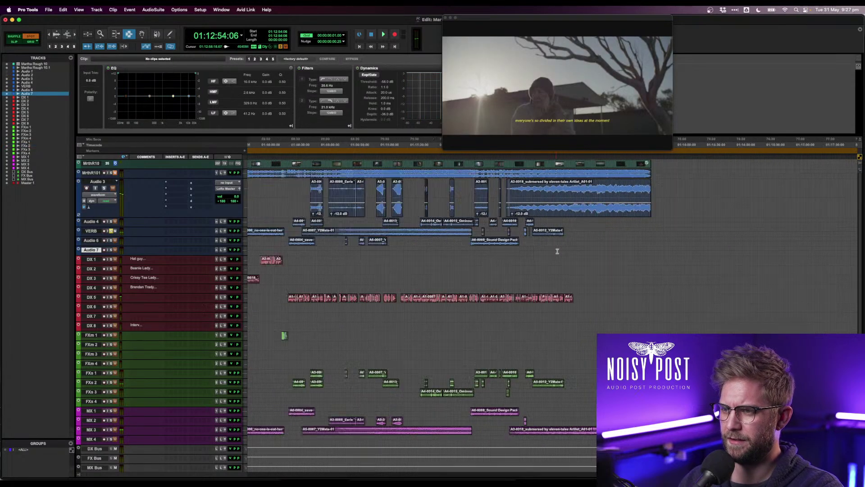
key(super+bracketleft)
key(super+bracketleft)
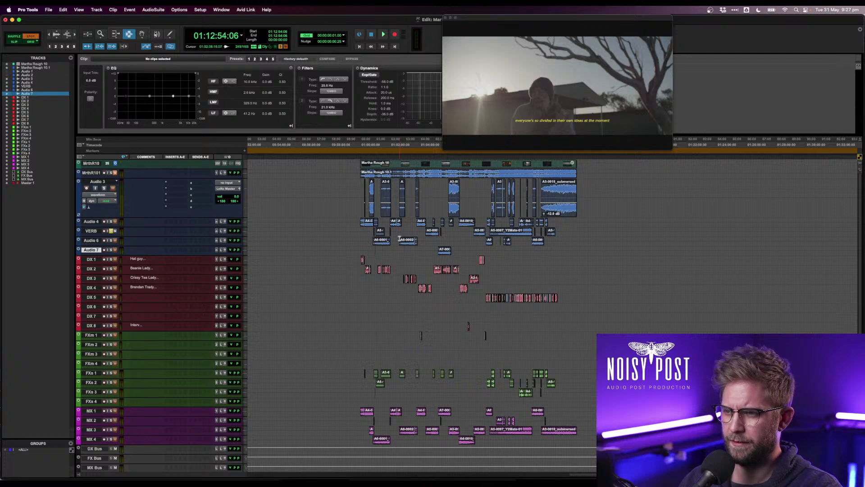
click(103, 188)
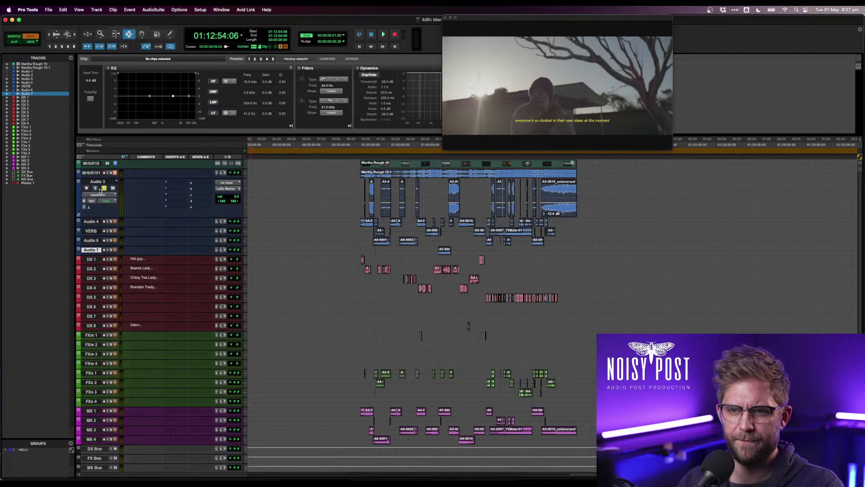
click(104, 188)
click(97, 181)
shift+click(93, 250)
right_click(93, 251)
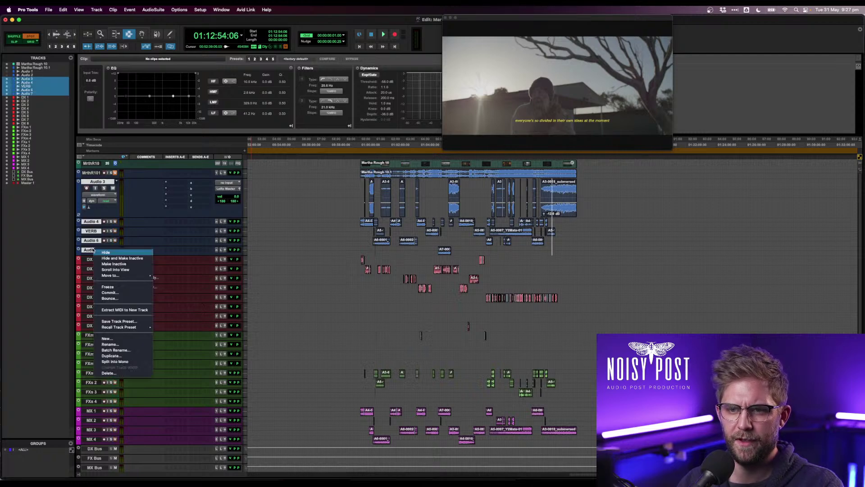
click(110, 256)
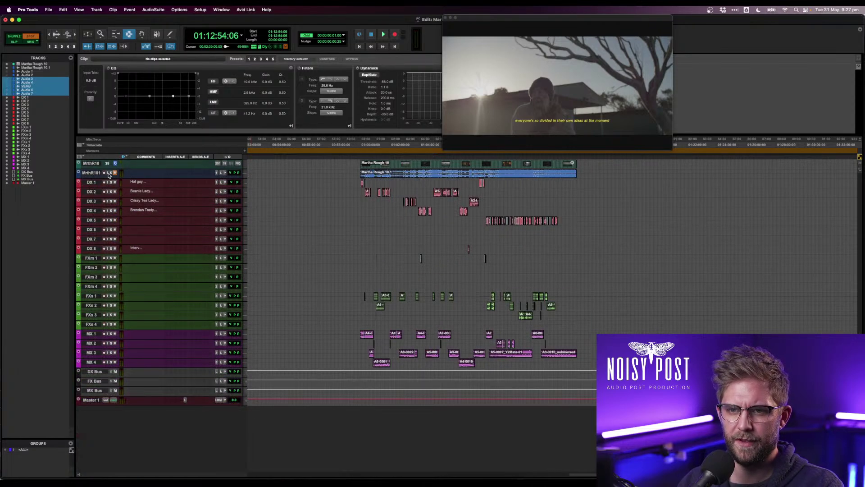
- Reduce the height of the Martha Rough 10.1 guide track, save the session and fit all visible tracks to the window height
drag(90, 177, 86, 256)
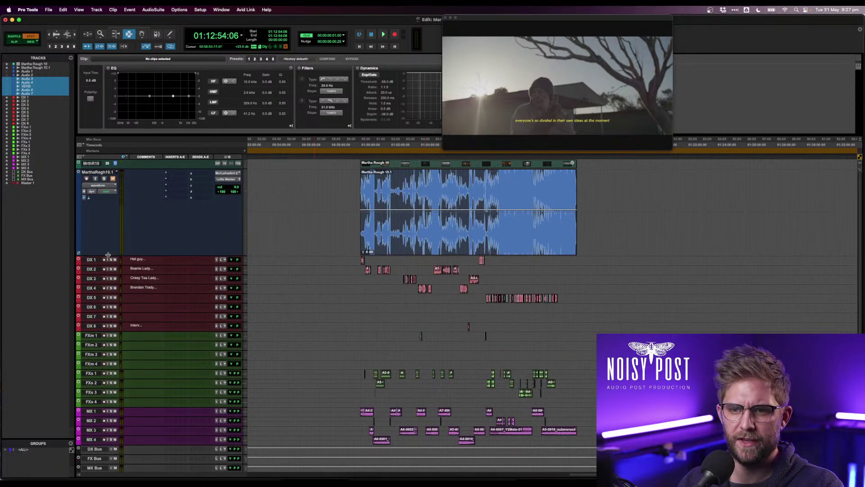
drag(110, 254, 113, 191)
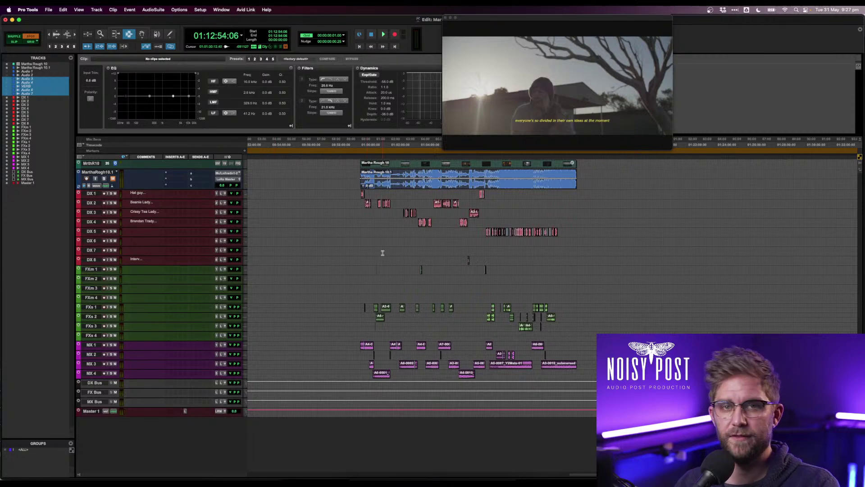
key(super+s)
key(ctrl+alt+super+Up)
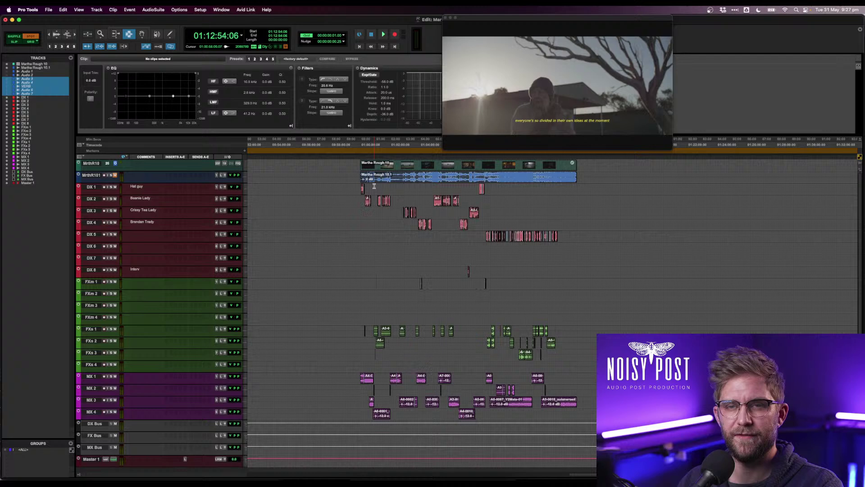
- Create one new stereo Aux Input track named MONI below Master 1
click(94, 459)
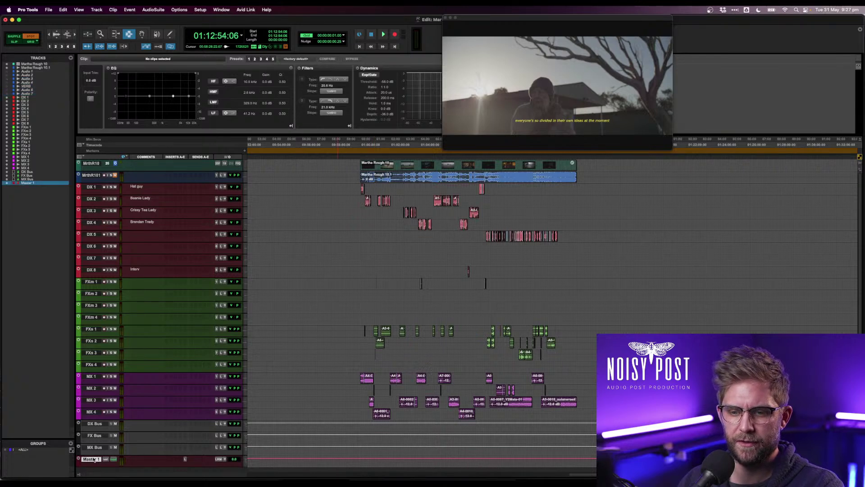
click(104, 12)
click(102, 20)
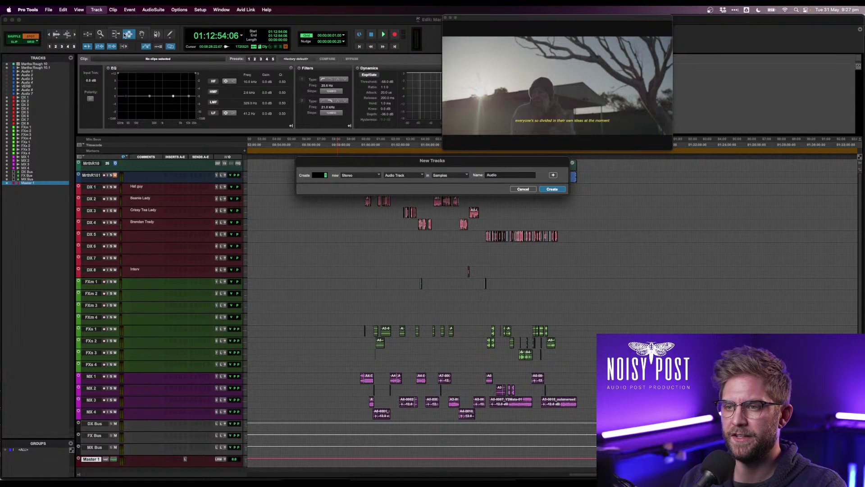
key(super+Down)
key(Tab)
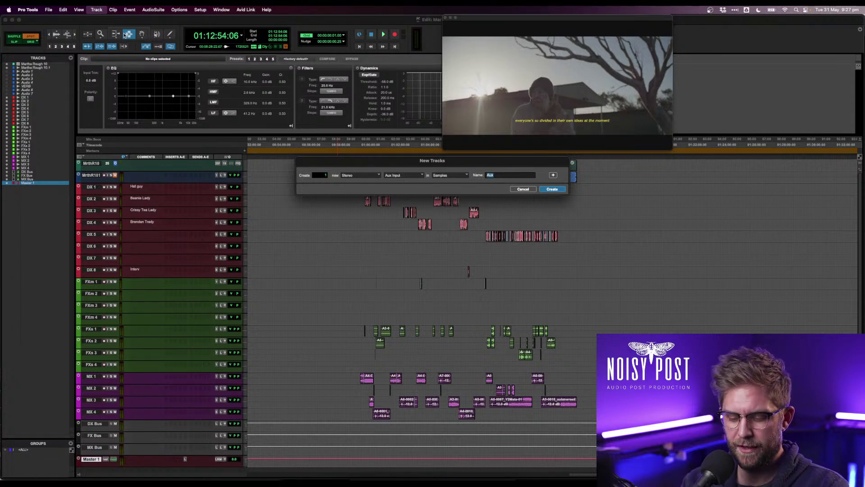
text(MONI)
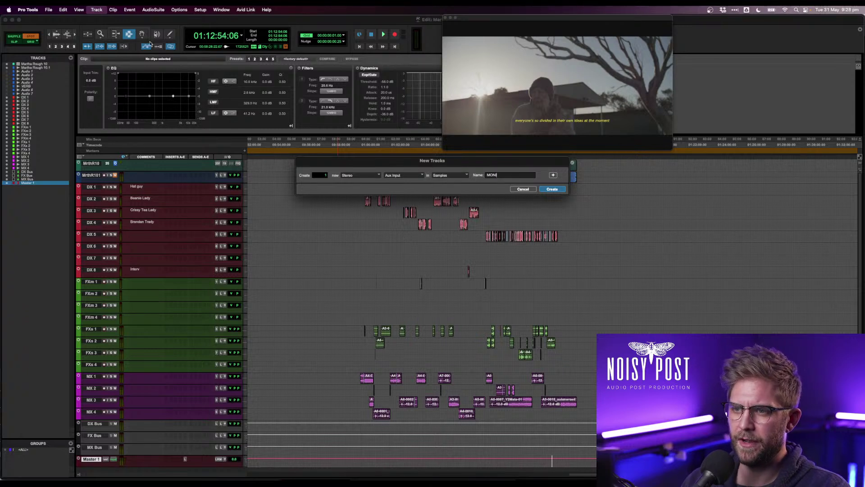
click(551, 189)
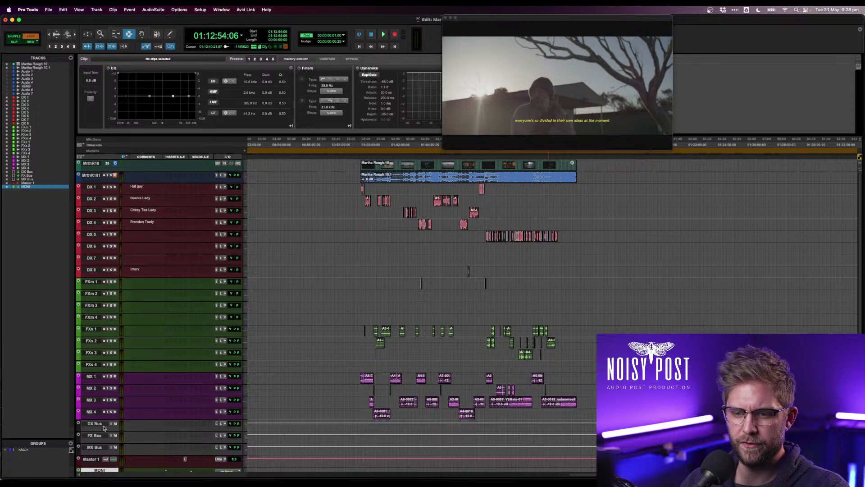
- Insert the multichannel iZotope RX 9 Monitor (stereo) plug-in in the first insert slot of the MONI track
scroll(103, 428, down, 3)
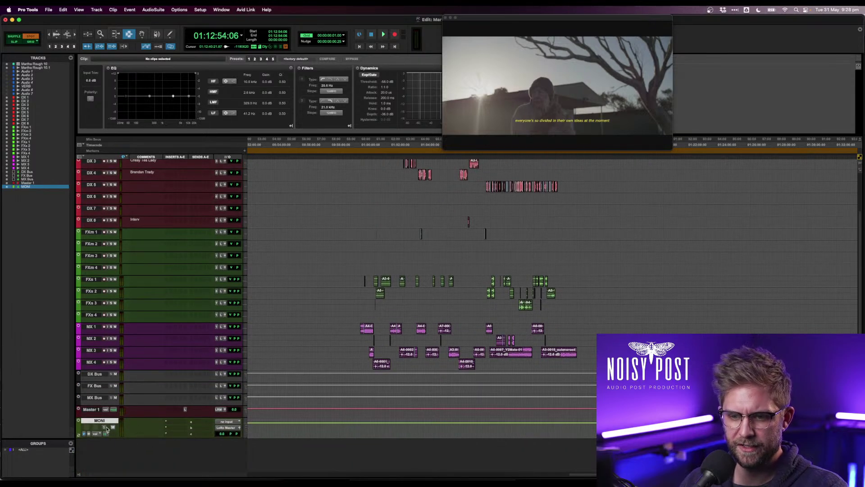
click(183, 422)
mouse_move(198, 422)
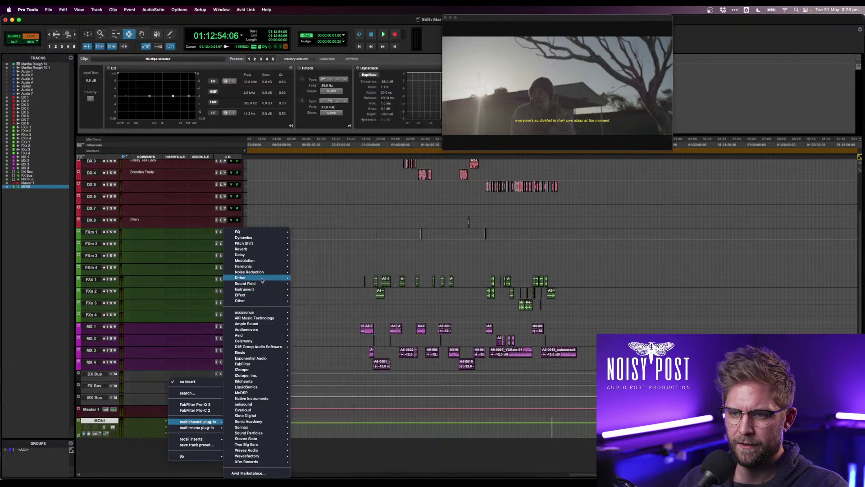
mouse_move(252, 370)
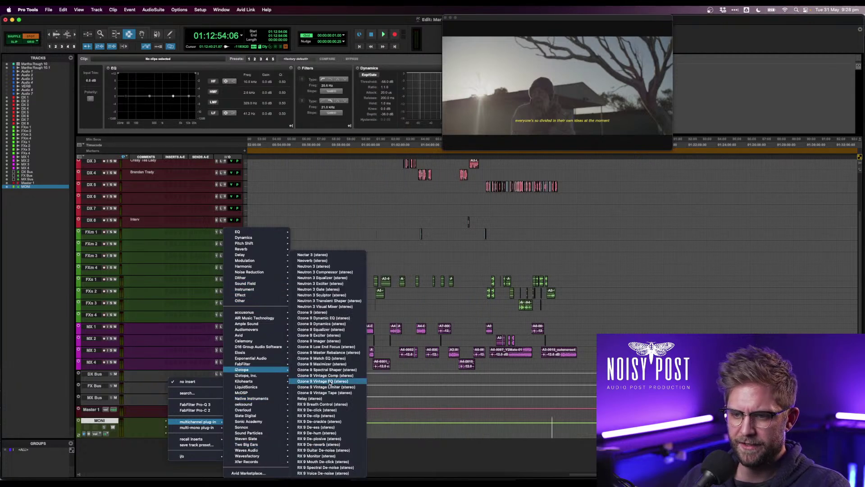
click(344, 459)
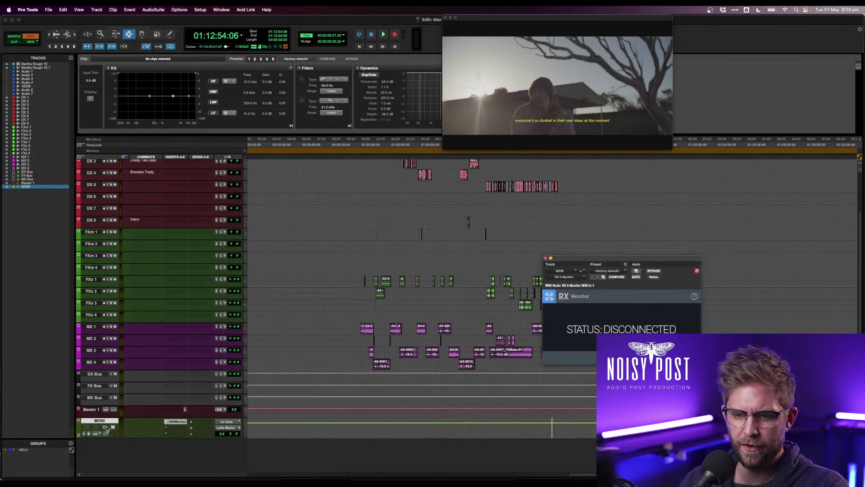
- Hide the MONI track in the Mix window and return to the Edit window
key(super+equal)
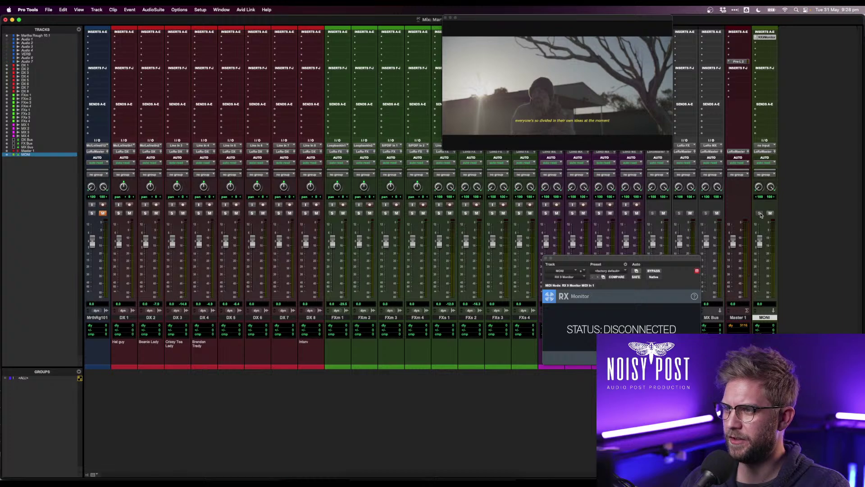
right_click(759, 318)
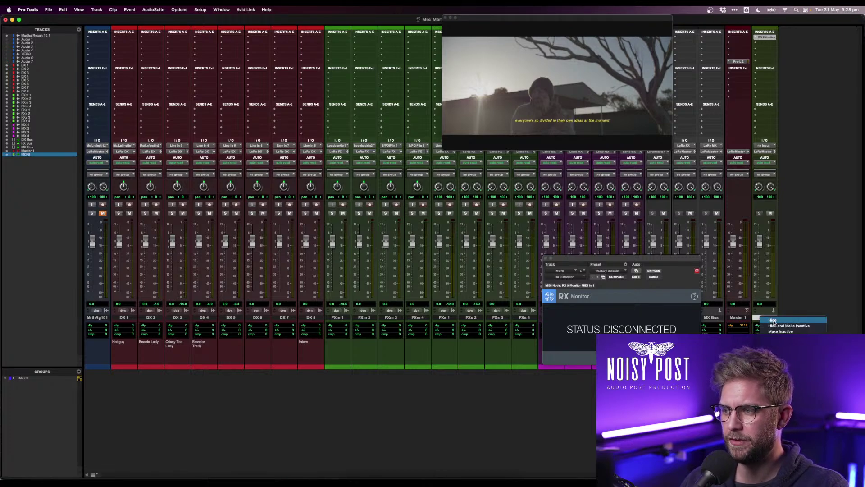
click(773, 320)
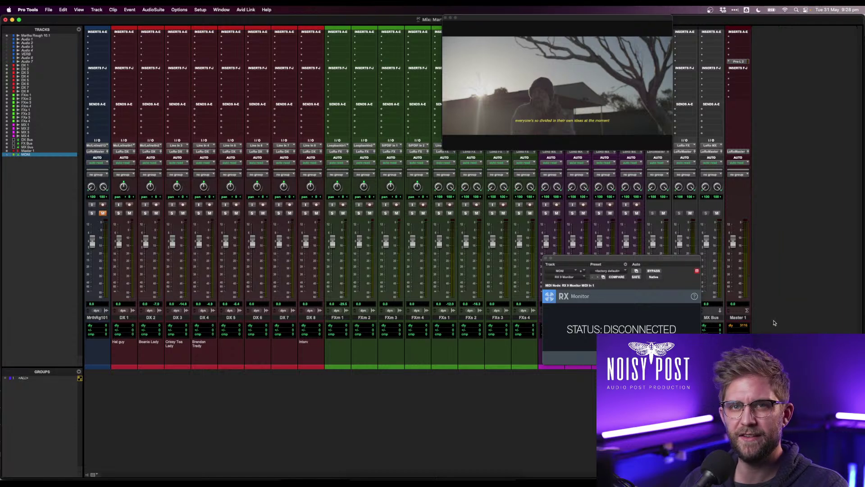
key(super+equal)
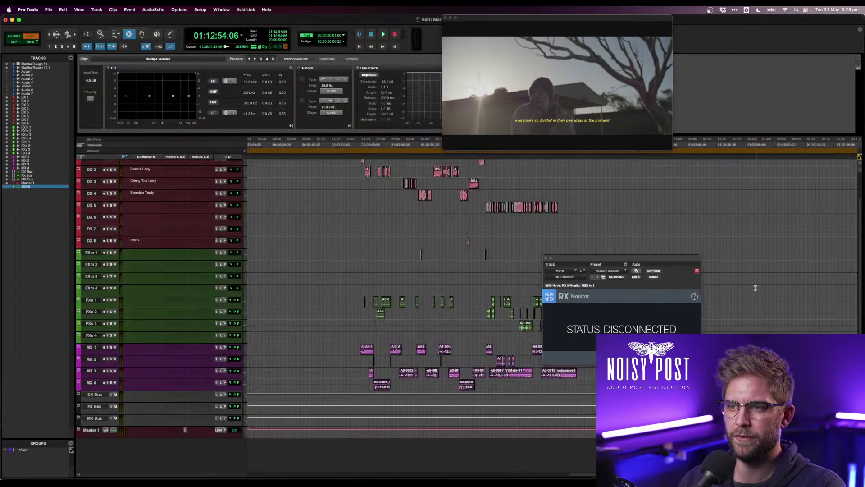
- Close the RX Monitor plug-in window and switch the edit mode from Spot to Slip
scroll(655, 253, up, 3)
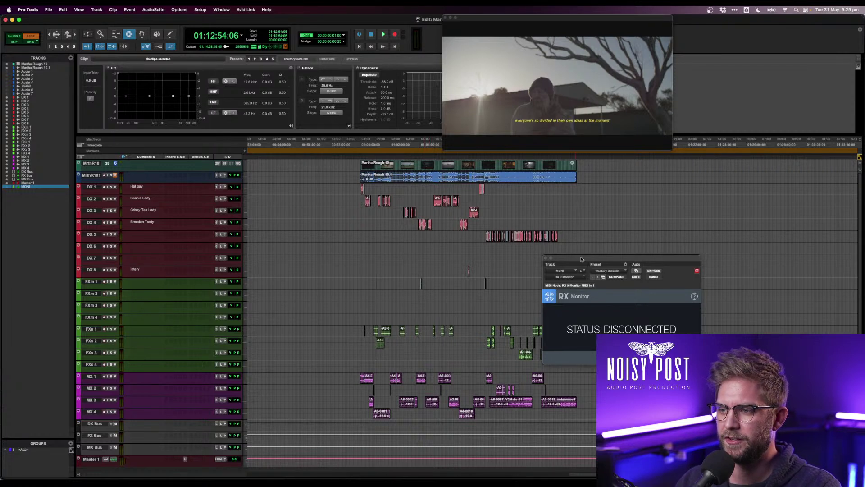
drag(581, 259, 604, 236)
click(570, 235)
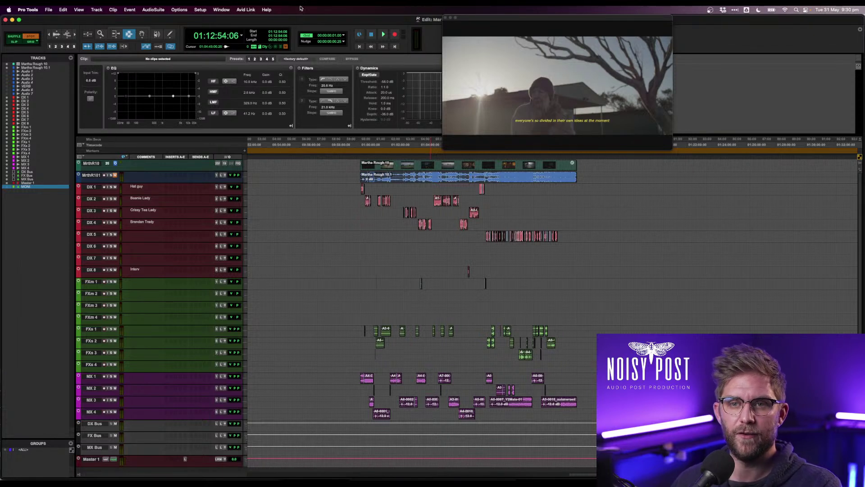
click(18, 42)
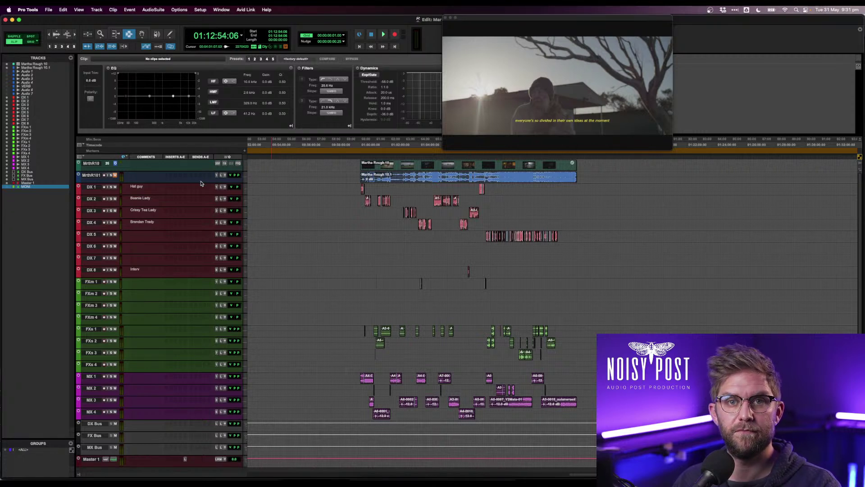
key(XF86AudioRaiseVolume)
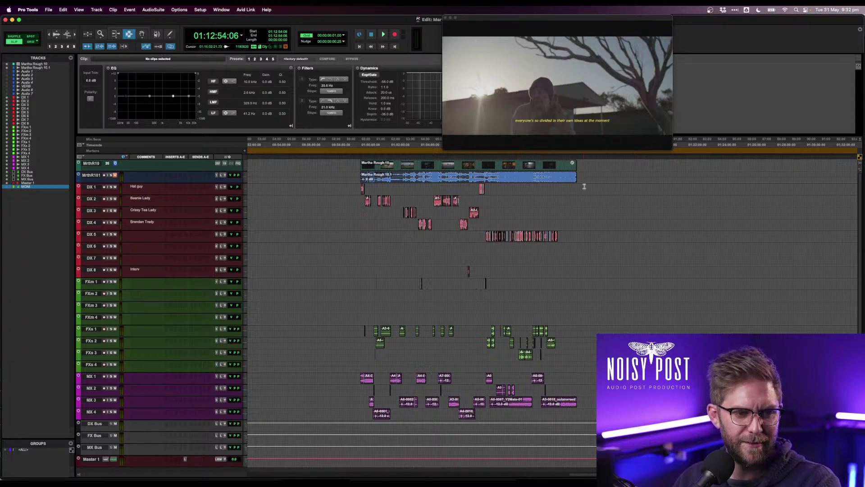
- Examine the two opening Hat guy clips on DX 1 up close and the clip layout on the surrounding tracks
click(407, 182)
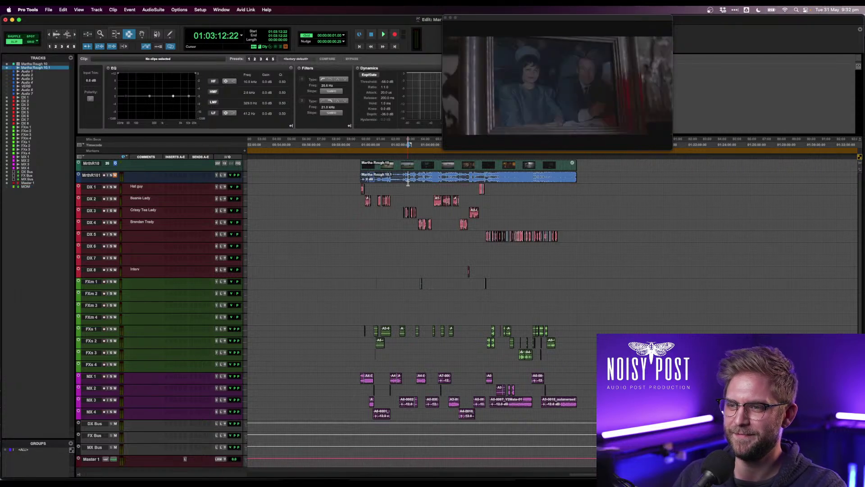
click(360, 191)
key(t)
key(t)
key(t)
key(t)
key(t)
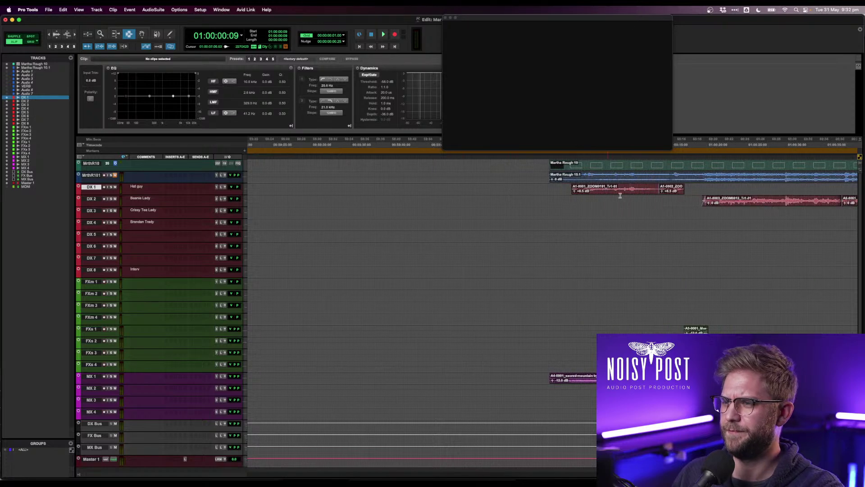
double_click(603, 188)
shift+double_click(667, 189)
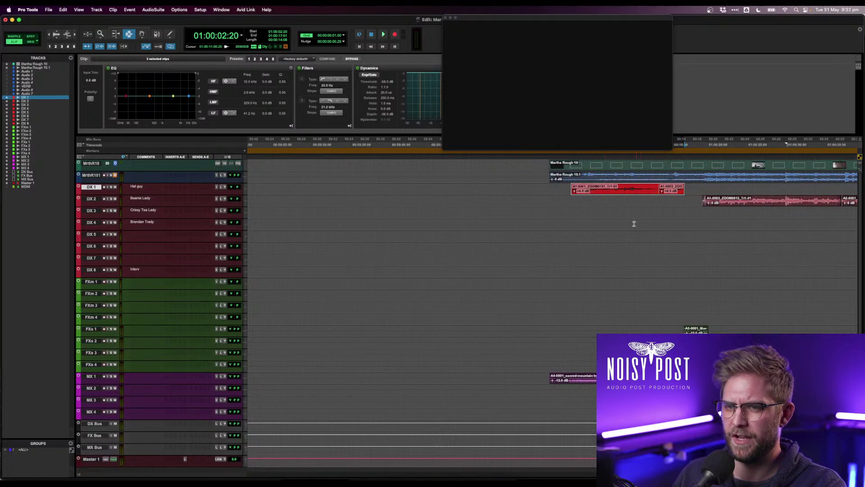
key(r)
key(r)
scroll(638, 214, down, 1)
scroll(635, 215, up, 1)
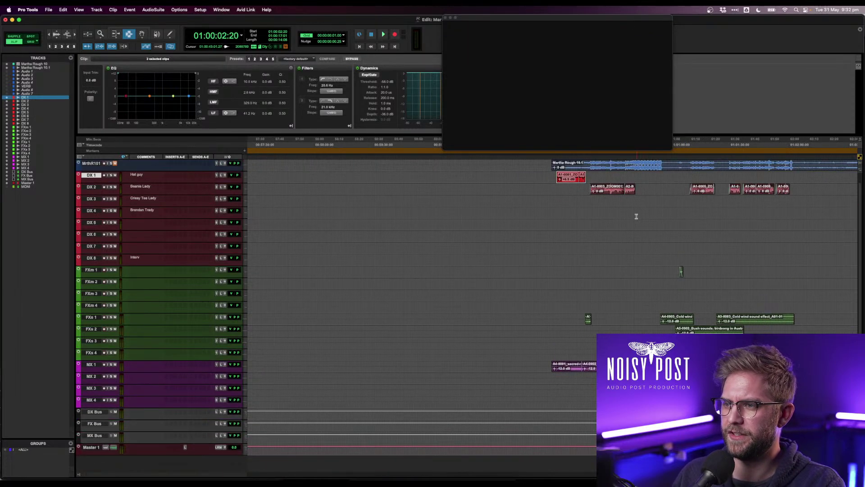
scroll(628, 238, right, 5)
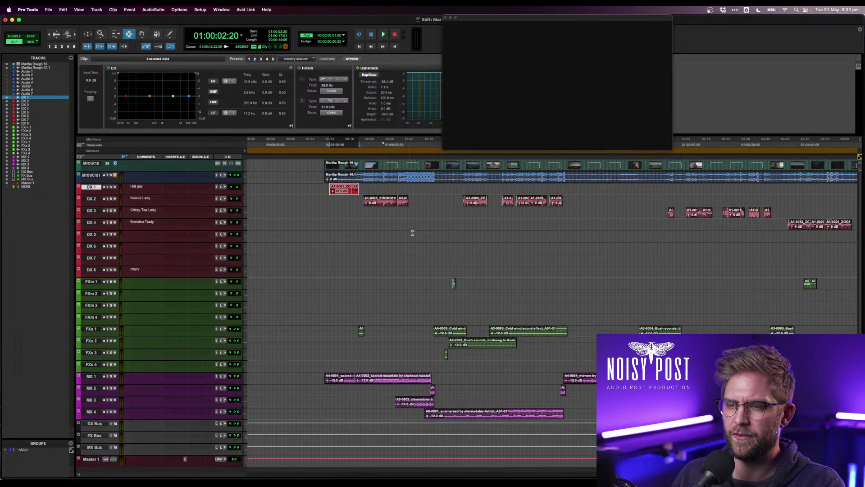
scroll(413, 234, left, 1)
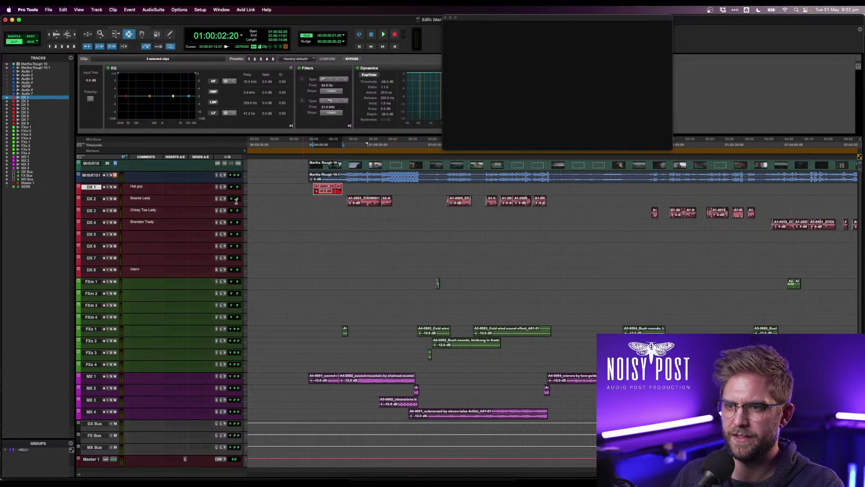
- Hide and make inactive the effects and music tracks FXm 1 through MX 4, and fit the remaining tracks to the window height
click(91, 281)
shift+click(91, 411)
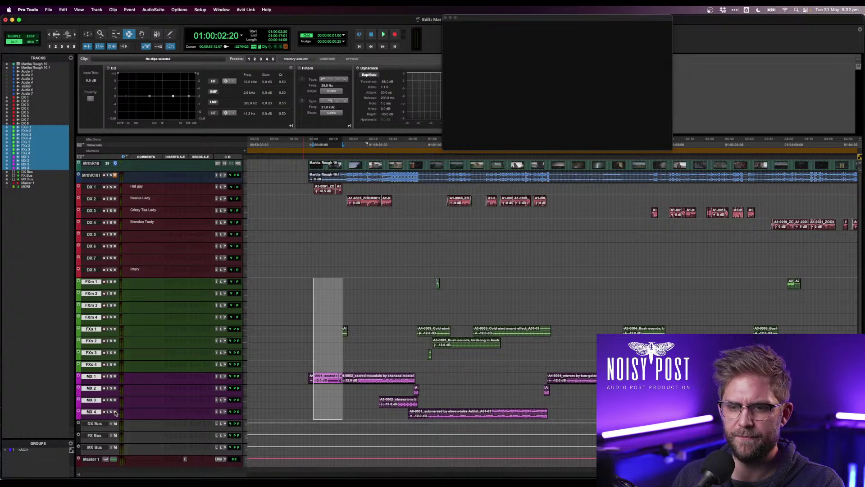
alt+shift+click(116, 412)
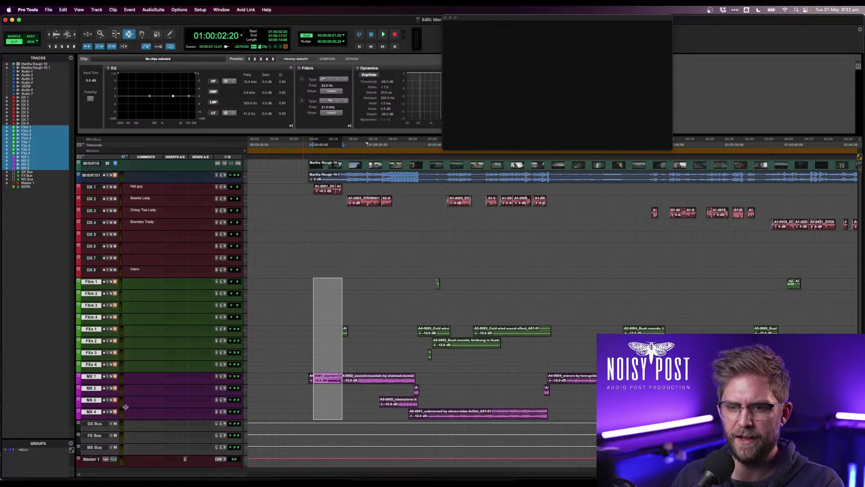
right_click(95, 284)
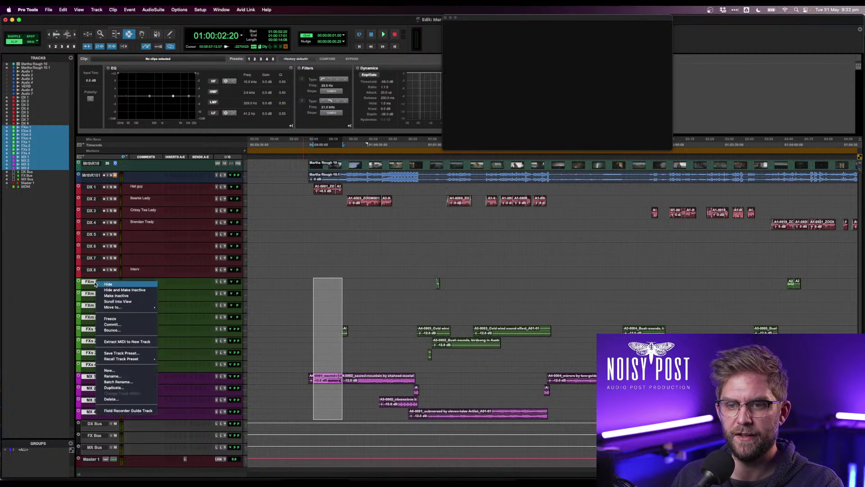
click(84, 285)
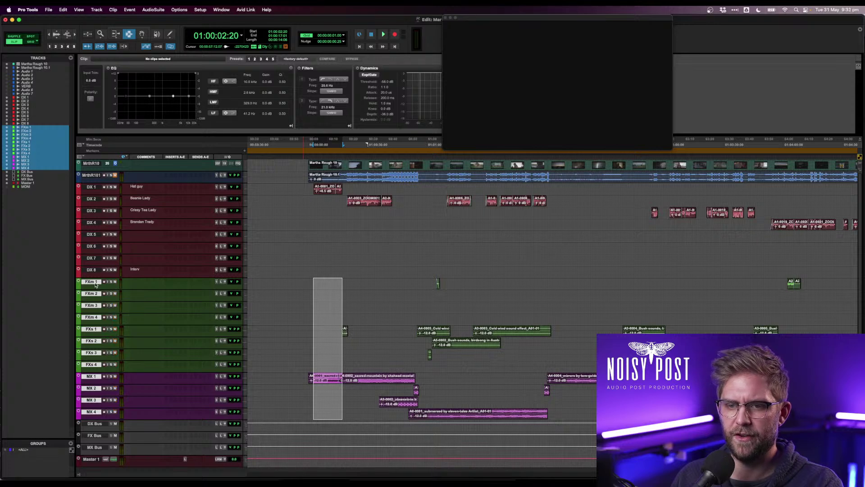
right_click(95, 283)
click(119, 289)
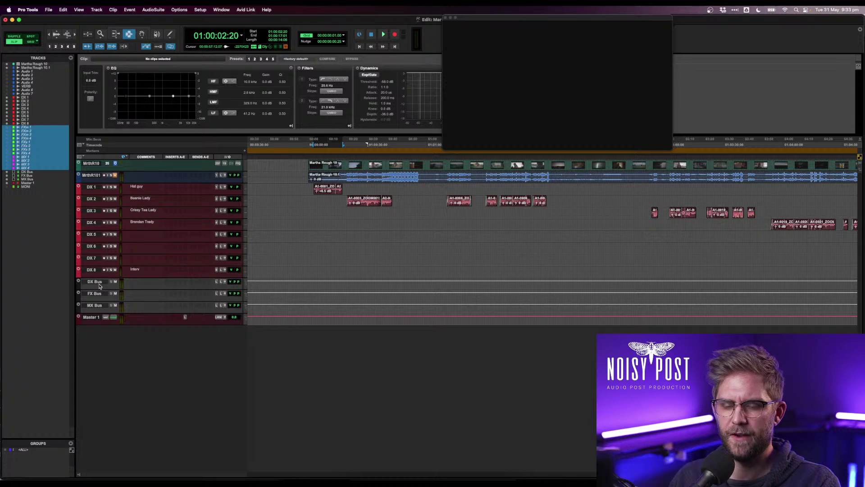
key(ctrl+alt+Up)
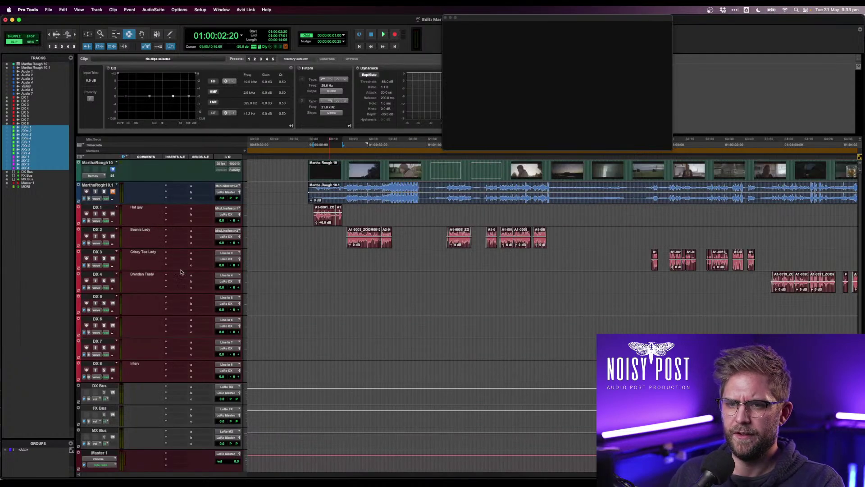
- Hide the DX Bus, FX Bus, MX Bus and Master 1 tracks and enlarge the remaining tracks to fill the window
click(318, 219)
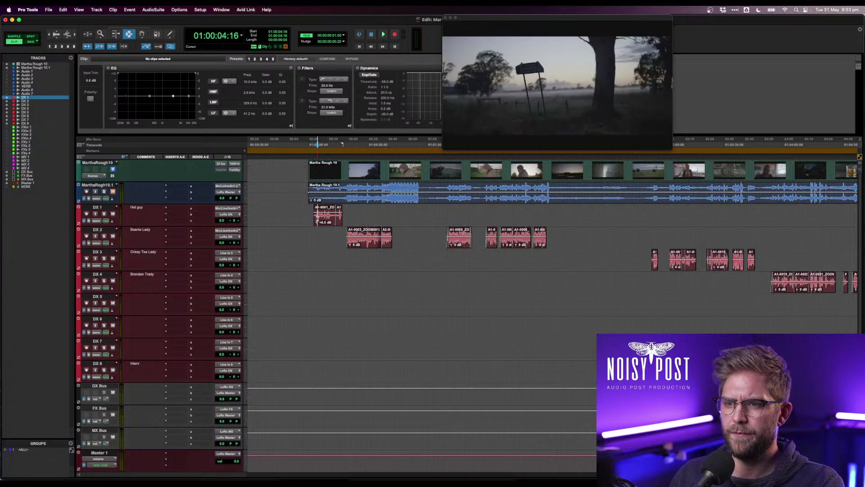
click(96, 388)
shift+click(96, 452)
right_click(96, 452)
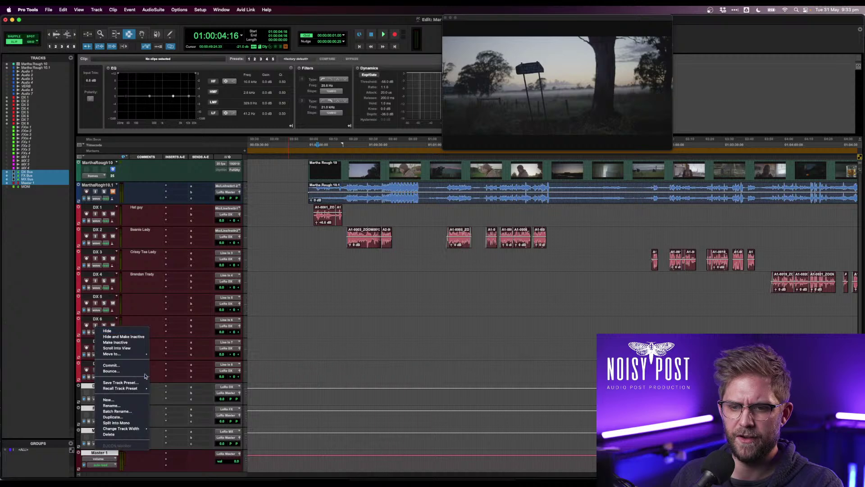
click(132, 332)
key(ctrl+alt+Up)
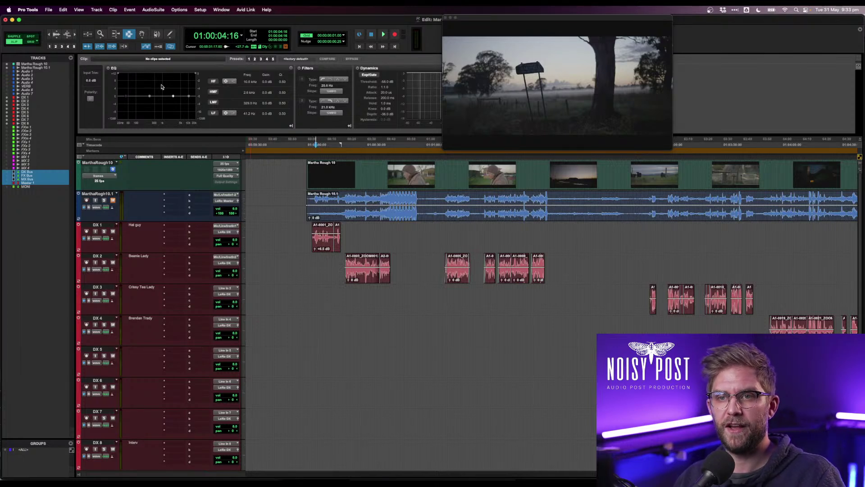
- Try a fade-in with a reshaped curve over the start of the first DX 1 clip, and undo it
click(311, 243)
key(t)
key(t)
drag(540, 242, 568, 243)
key(super+f)
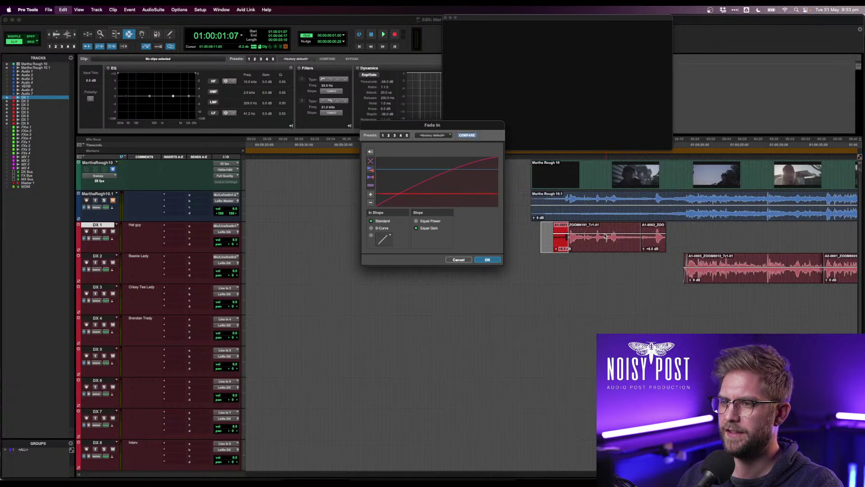
mouse_move(449, 185)
mouse_down()
mouse_move(463, 194)
mouse_move(455, 187)
mouse_up()
key(Return)
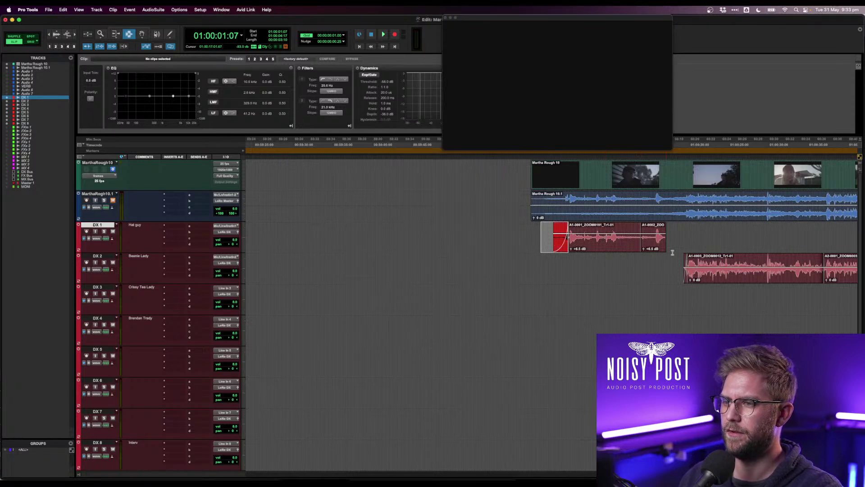
key(super+z)
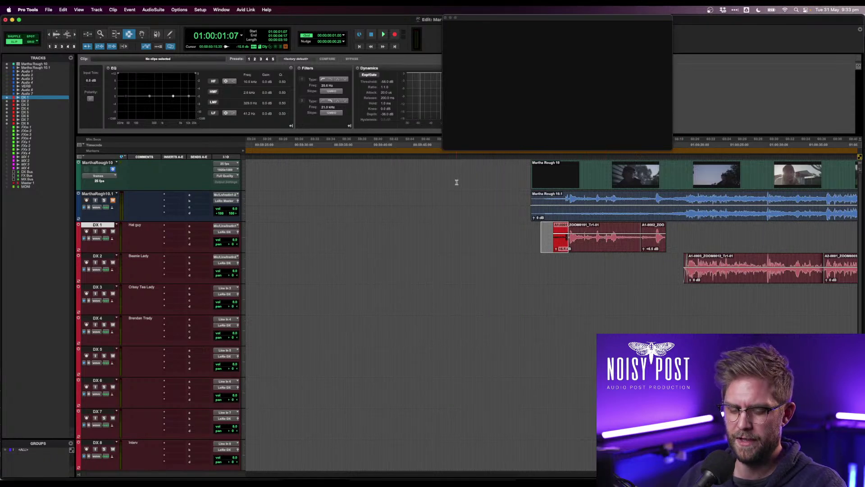
- Fade in the first DX 1 clip, crossfade it into the second clip and fade out the second clip's end
key(super+f)
key(Return)
drag(691, 239, 638, 242)
key(f)
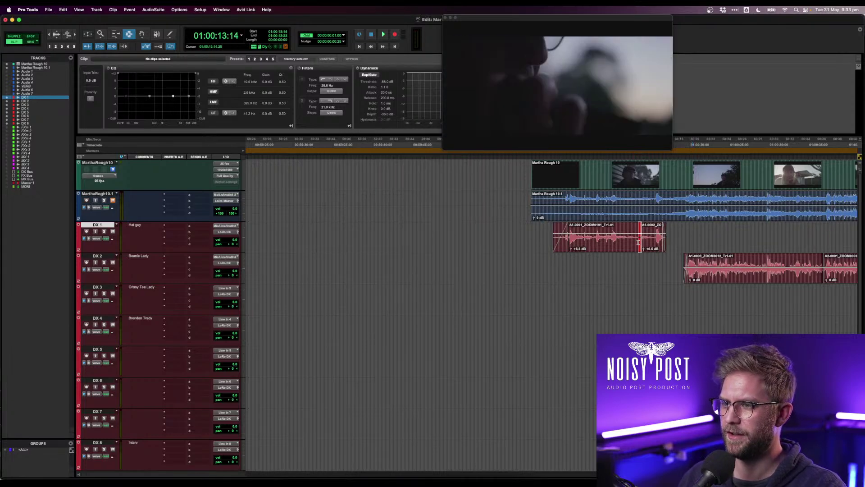
key(f)
- Select all clips on tracks DX 1 through DX 8 for Batch Fades and reshape the fade-in curve
click(635, 266)
key(r)
key(r)
key(r)
key(r)
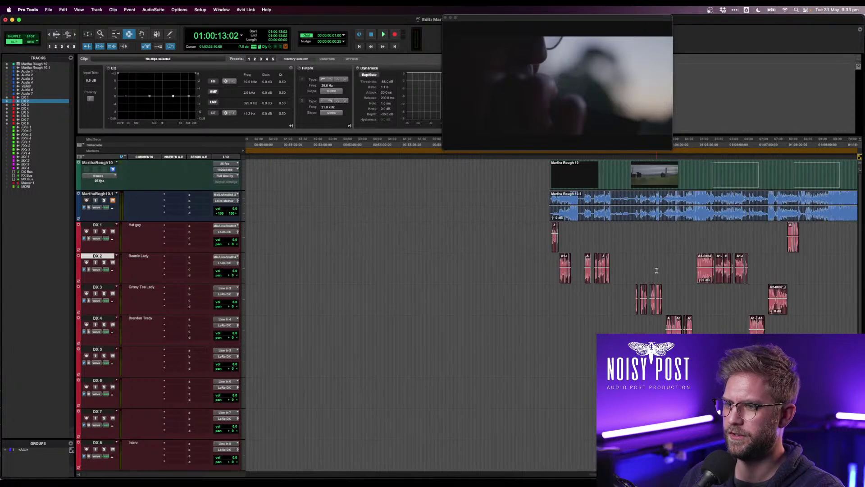
key(r)
key(r)
drag(533, 237, 687, 466)
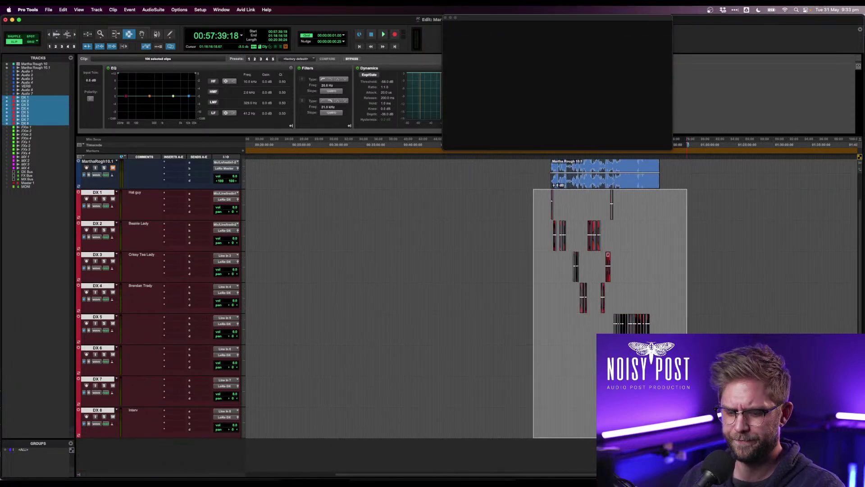
key(super+f)
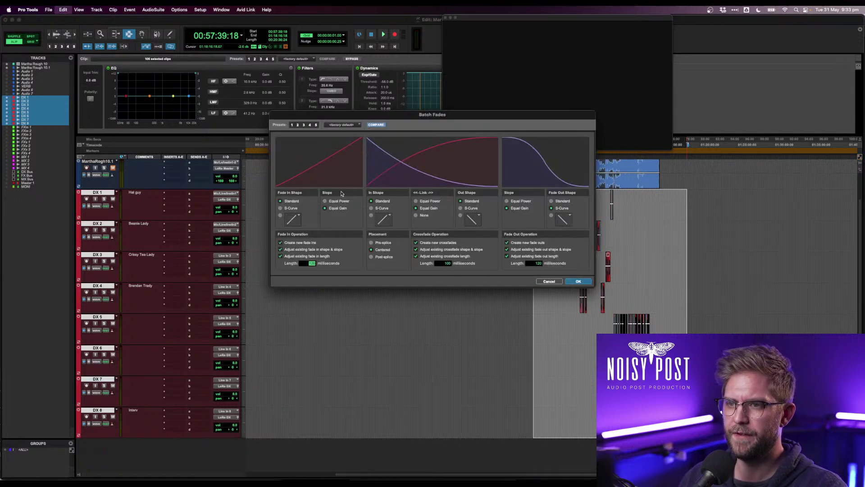
drag(335, 164, 339, 166)
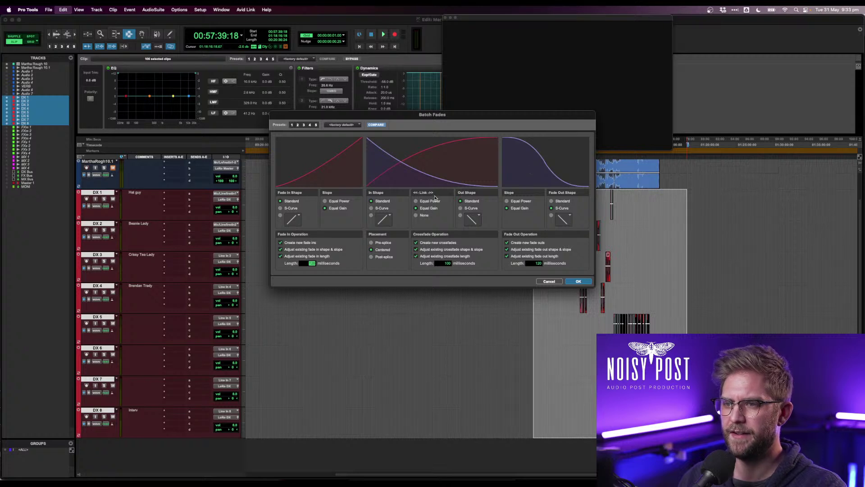
- Set the batch crossfades to Equal Power, reshape their curve, shorten their length and apply the fades
click(434, 200)
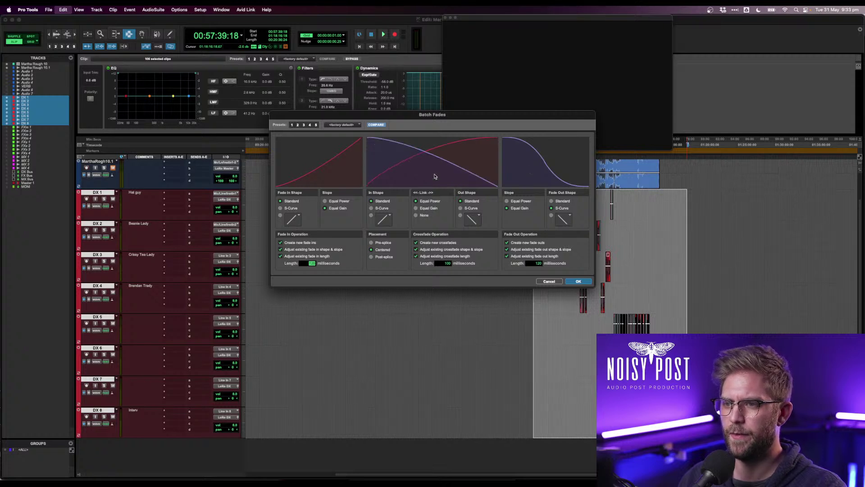
drag(435, 176, 432, 173)
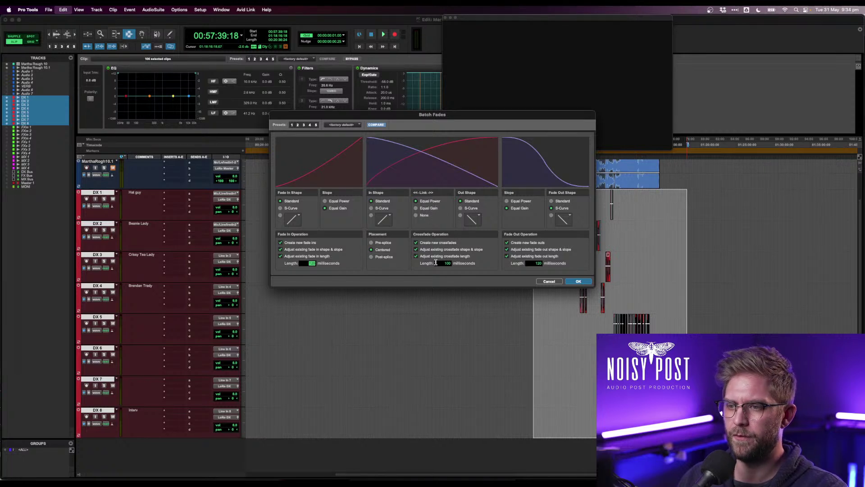
click(438, 264)
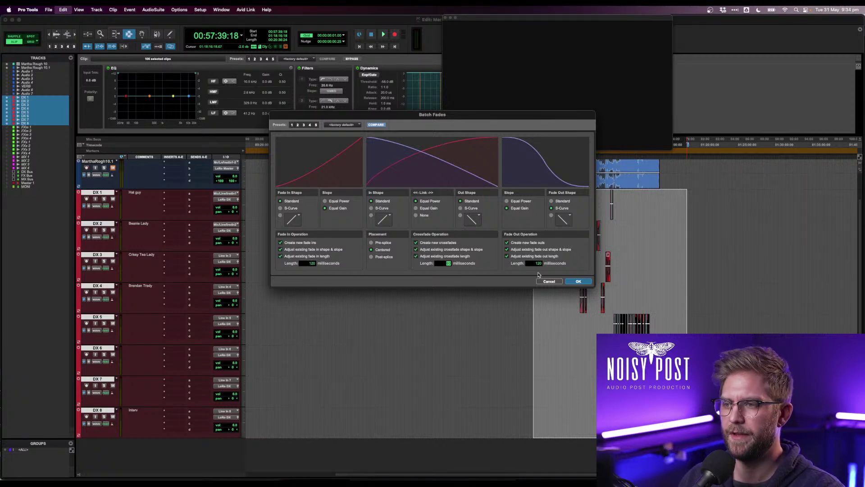
click(576, 281)
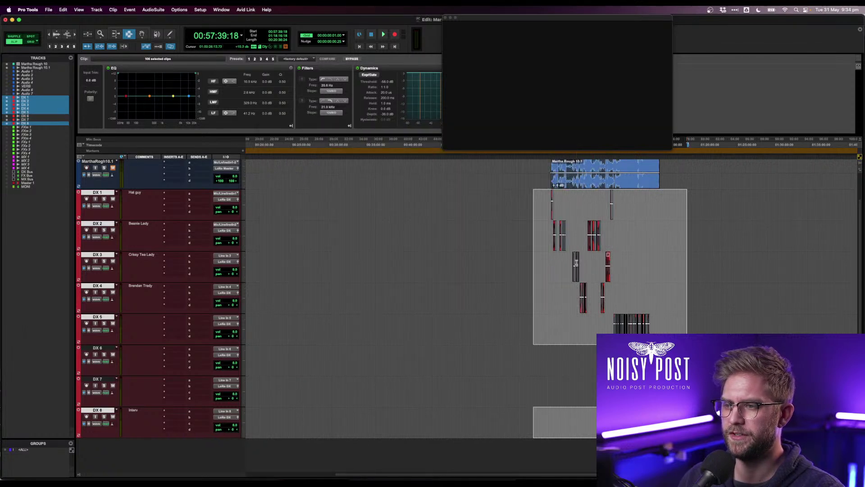
- Inspect the batch fades on the opening DX 1 clips, undoing and redoing them to compare with the earlier fades
click(547, 212)
key(t)
key(t)
key(t)
key(t)
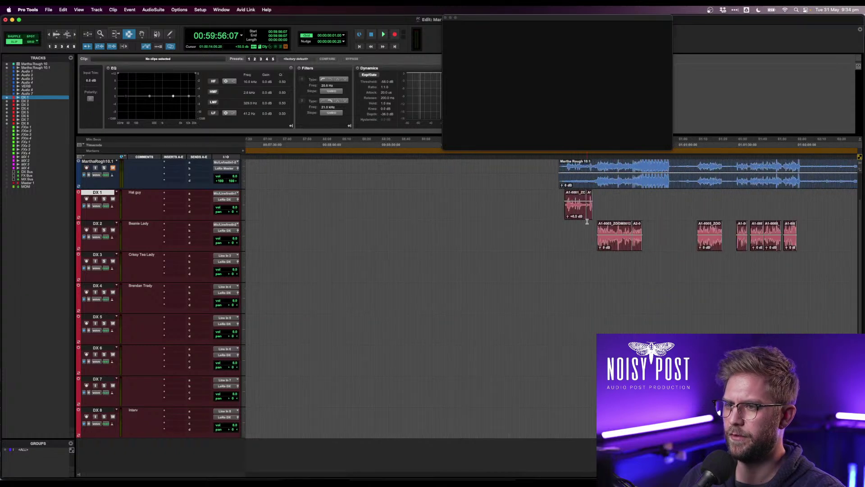
click(585, 209)
key(t)
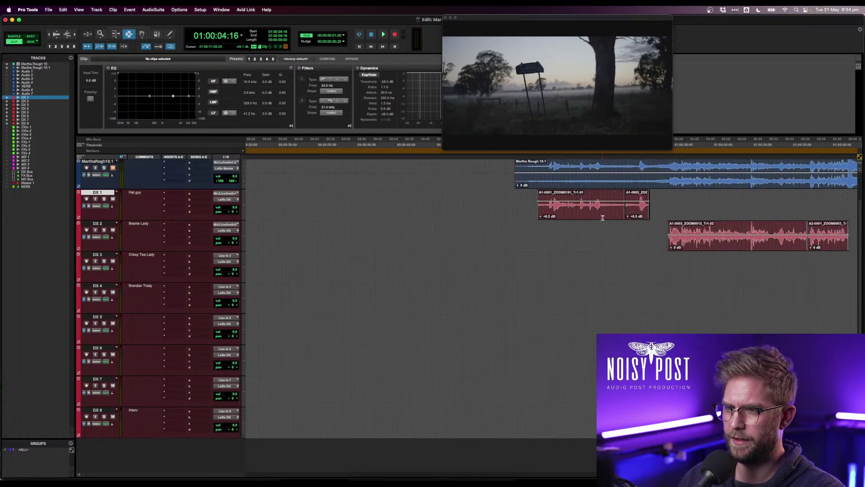
key(super+z)
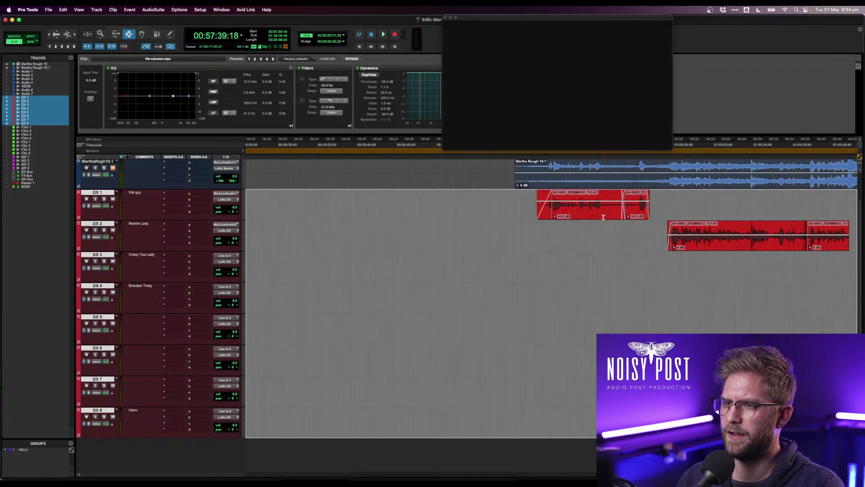
key(super+z)
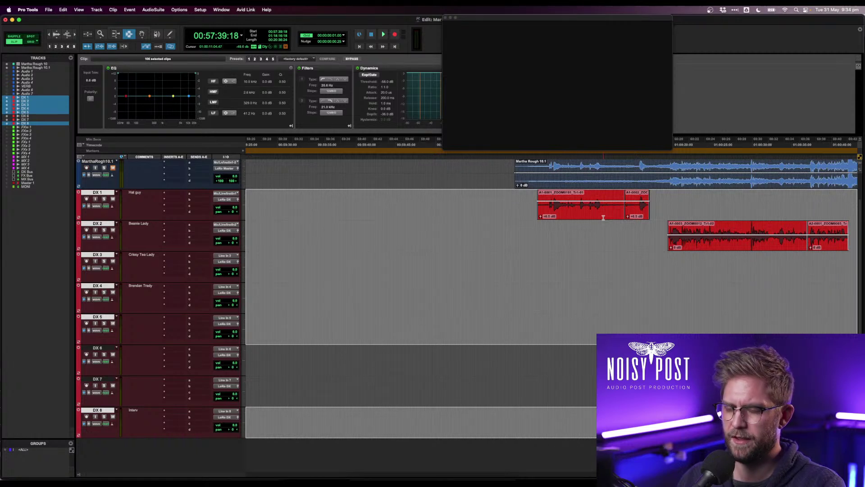
- Set the Batch Fades fade-in length to 200 milliseconds and apply the fades to the selected DX clips
key(super+f)
click(312, 262)
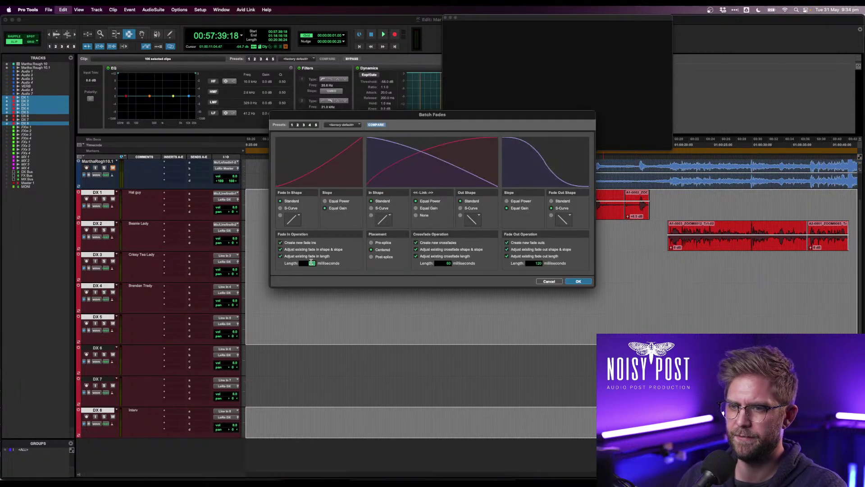
text(200)
key(Tab)
key(Tab)
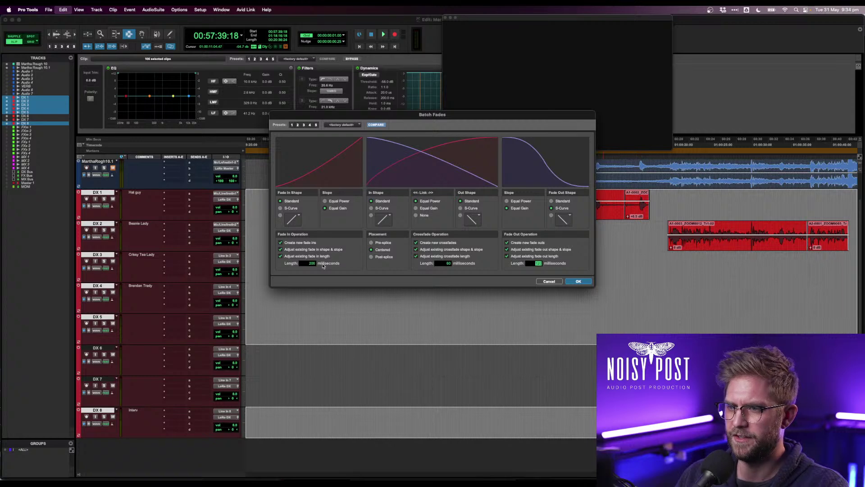
key(Return)
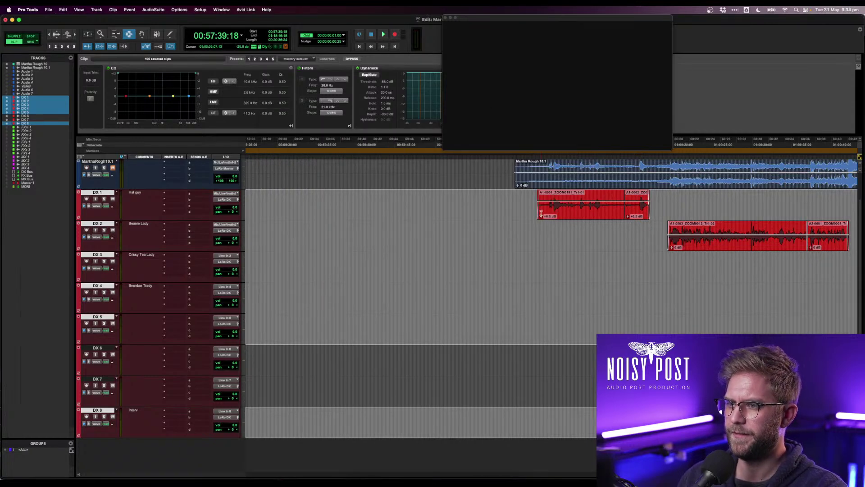
- Reshape the batch fade-in curve into a straighter rise and reapply the fades to all dialogue clips
click(531, 212)
key(super+a)
key(super+f)
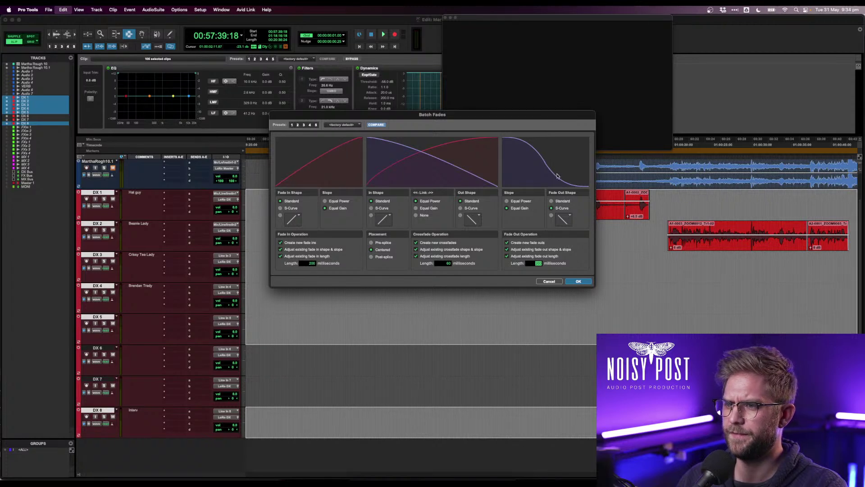
click(579, 281)
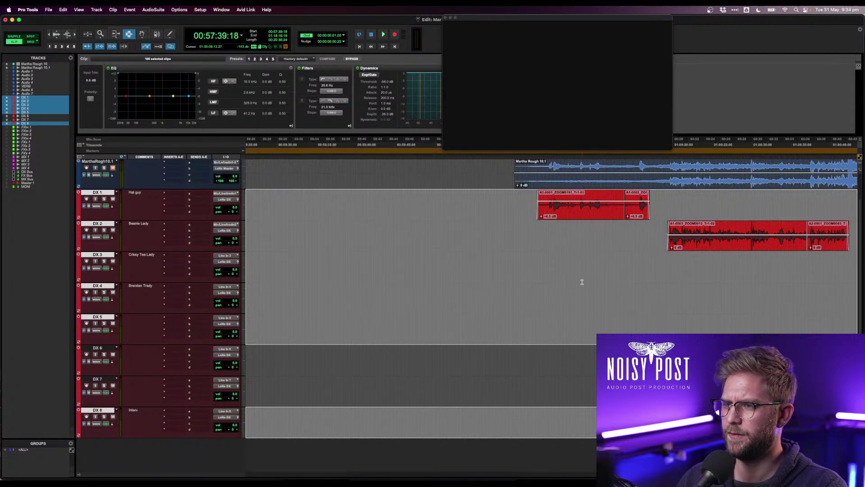
- Lengthen the fade-in on the opening DX 1 clip and play back its start
click(531, 211)
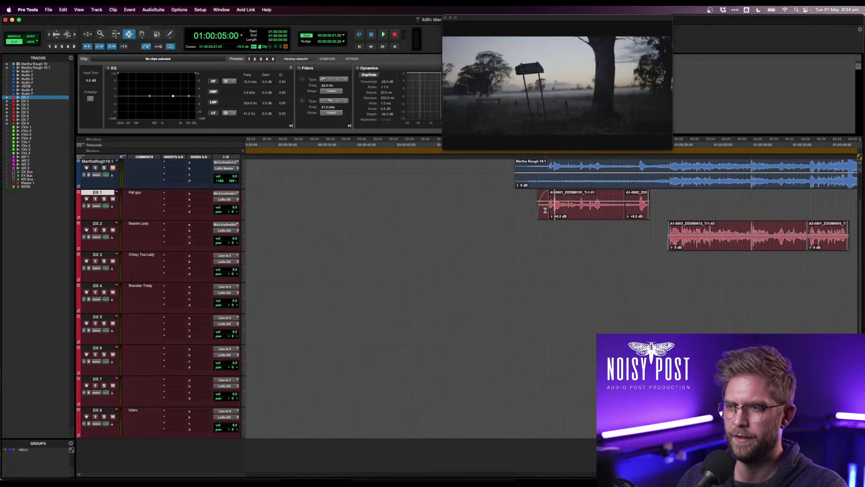
click(543, 208)
key(space)
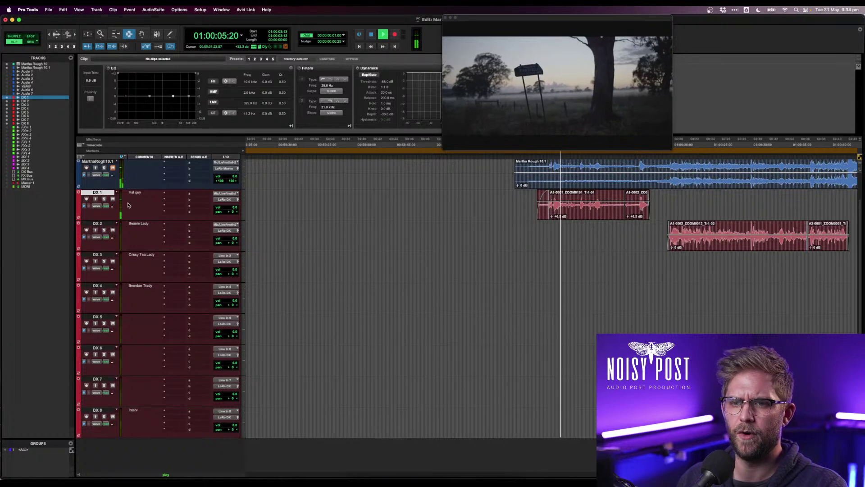
key(space)
click(567, 206)
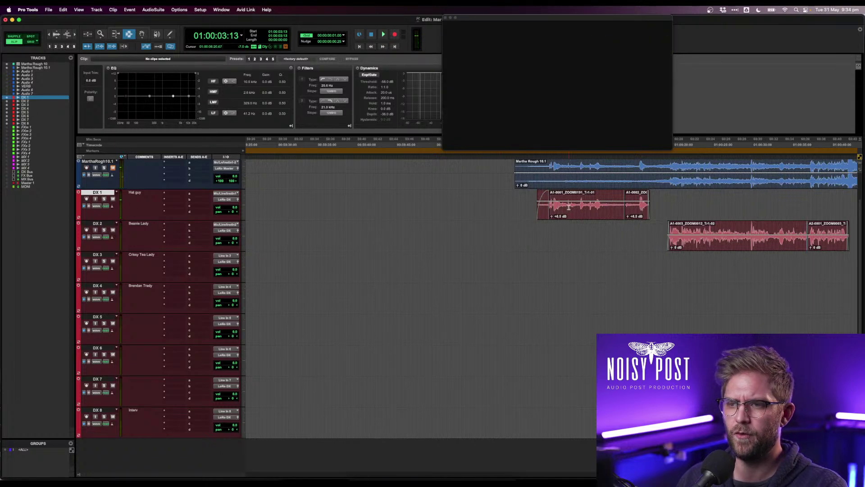
- Show the Master 1 track and raise the gain of its Pro-L 2 limiter to +12.0
click(7, 184)
key(space)
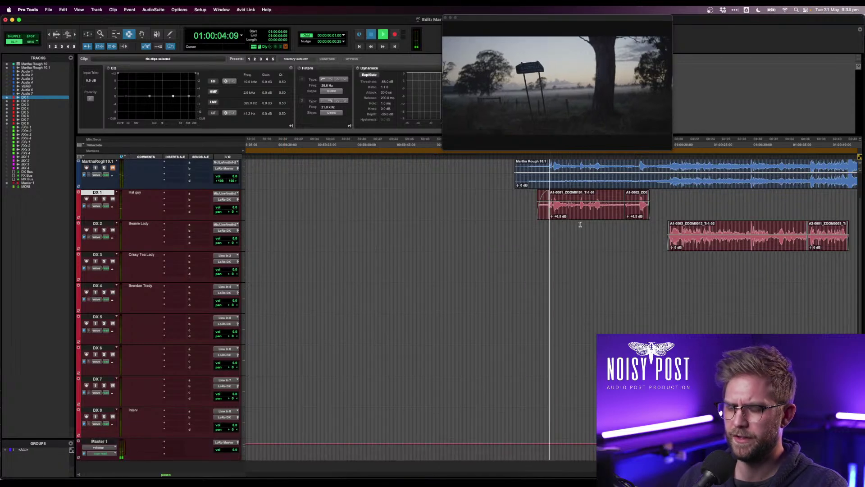
key(super+equal)
click(338, 61)
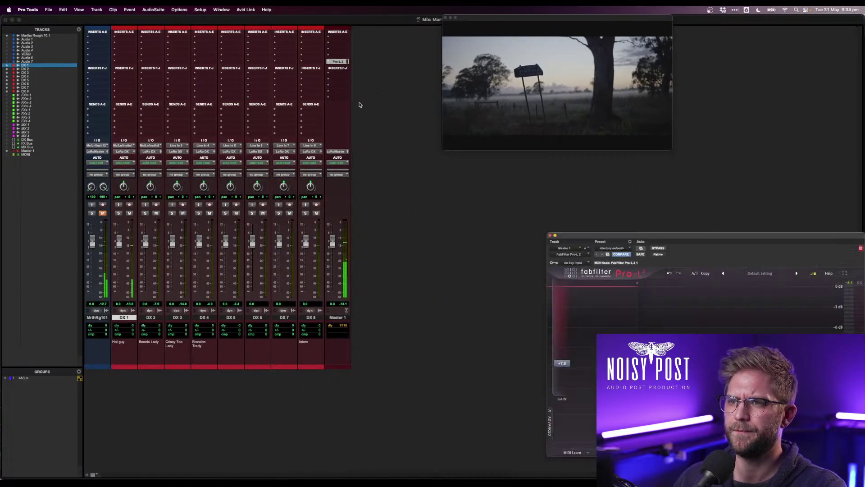
drag(562, 363, 567, 349)
click(518, 347)
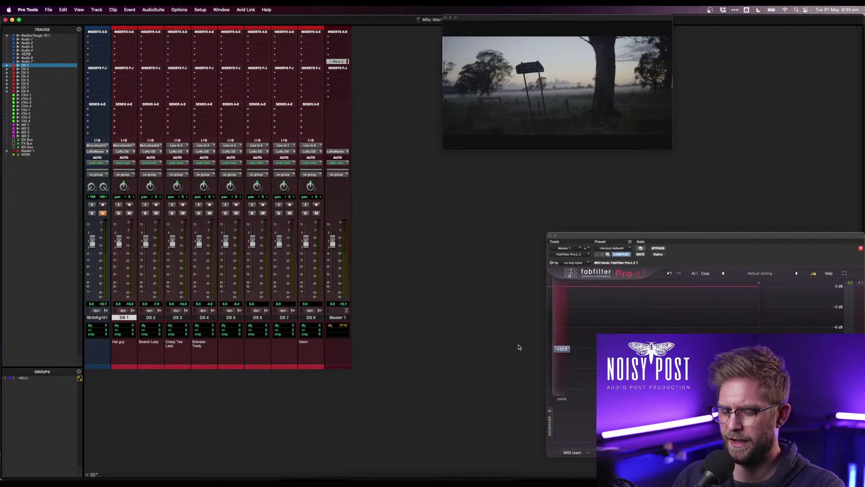
key(super+equal)
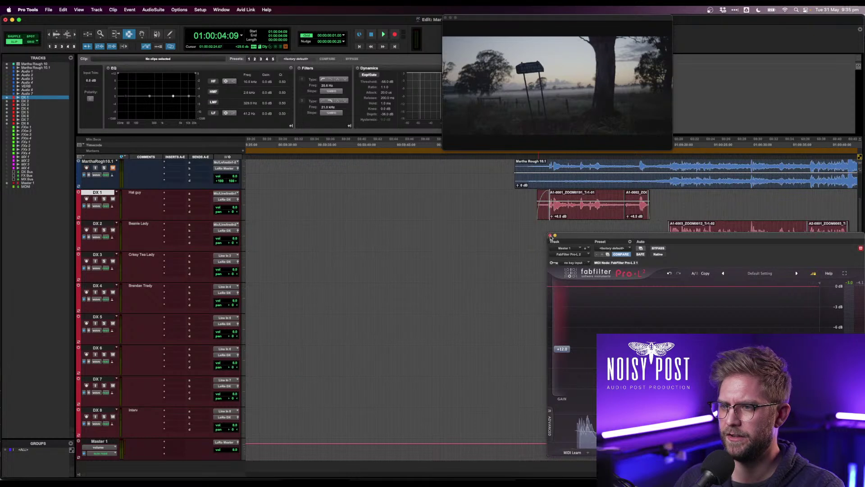
click(551, 236)
- Play back the opening dialogue and raise the clip gain of both opening DX 1 clips to +9.0 dB
key(space)
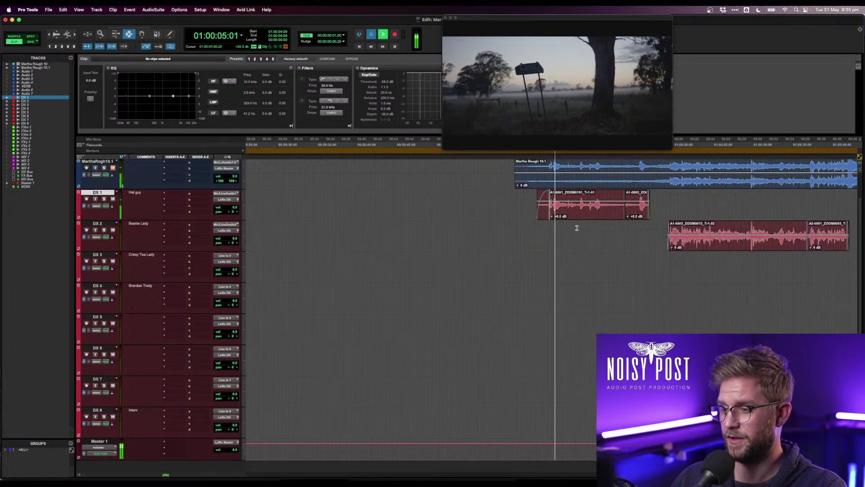
key(space)
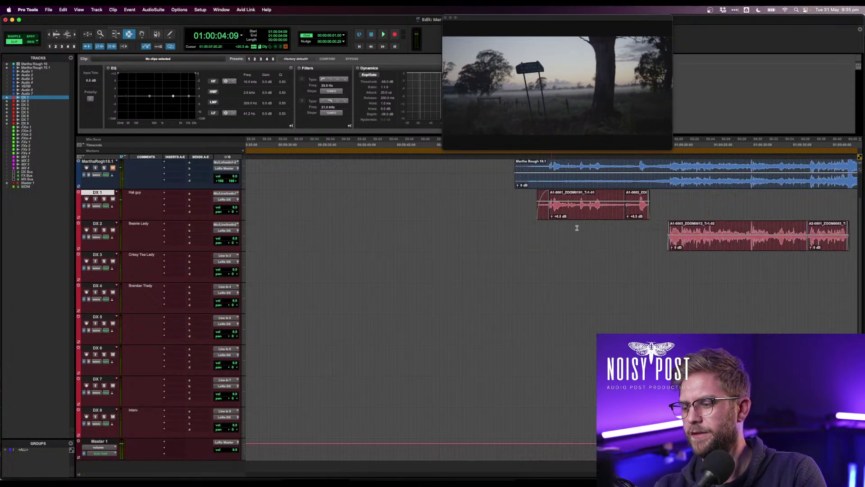
key(space)
drag(520, 205, 682, 209)
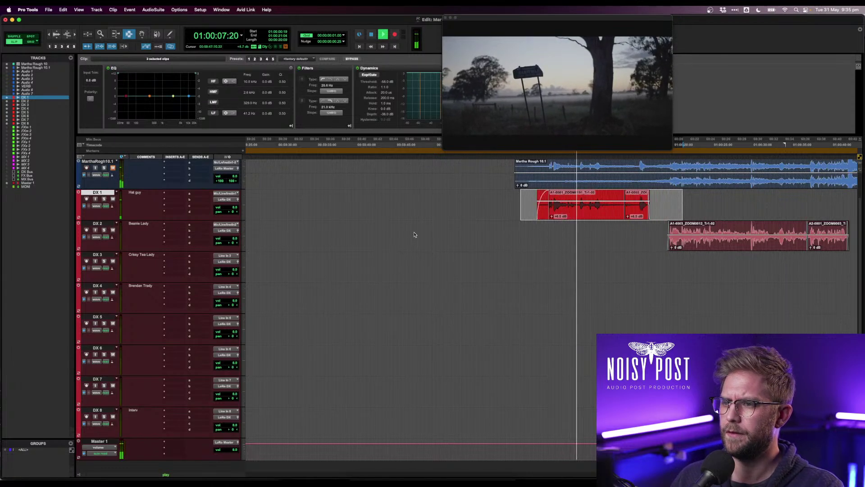
key(ctrl+shift+Up)
key(ctrl+shift+Up)
key(ctrl+shift+Up)
key(ctrl+shift+Up)
key(ctrl+shift+Up)
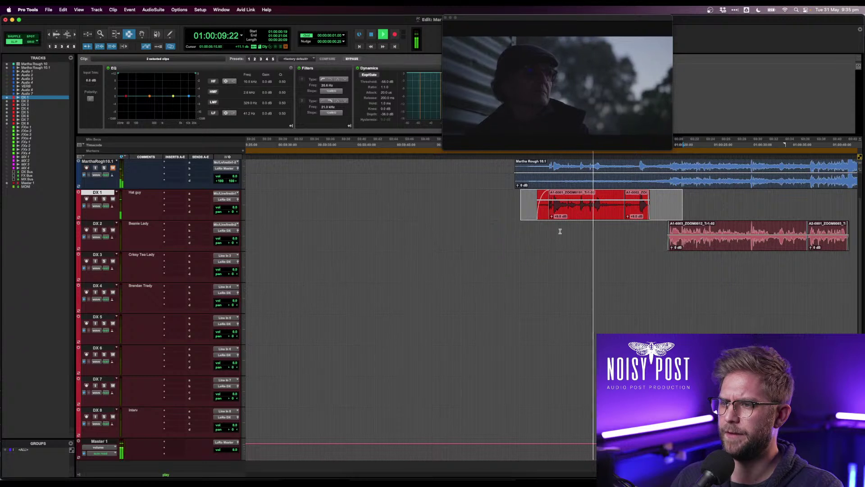
- Listen through the two opening DX 1 clips and fade out the second clip's end from 01:00:16:09
click(641, 216)
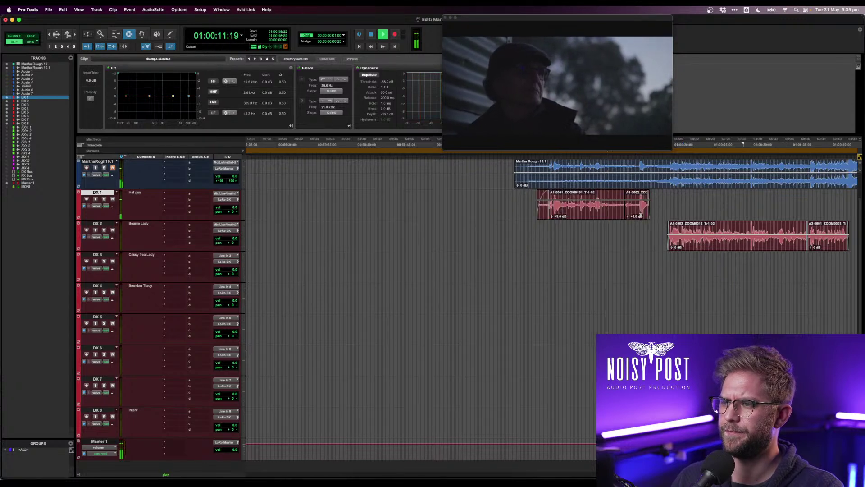
click(640, 217)
click(623, 215)
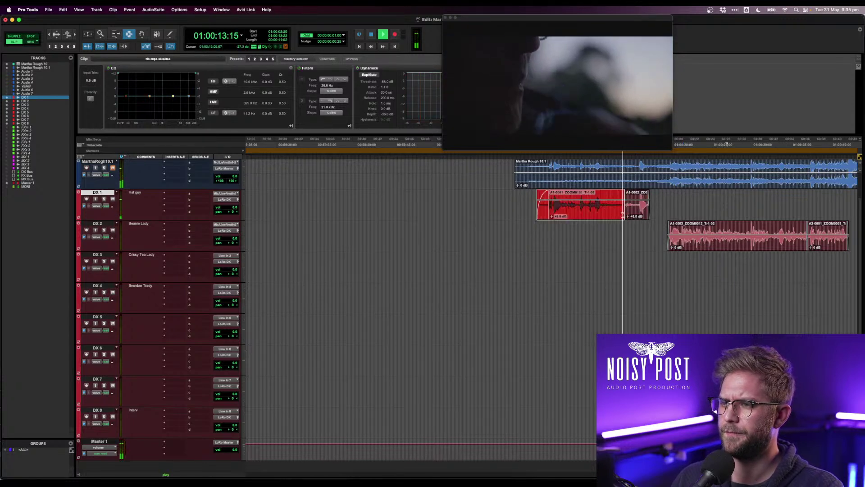
shift+click(636, 214)
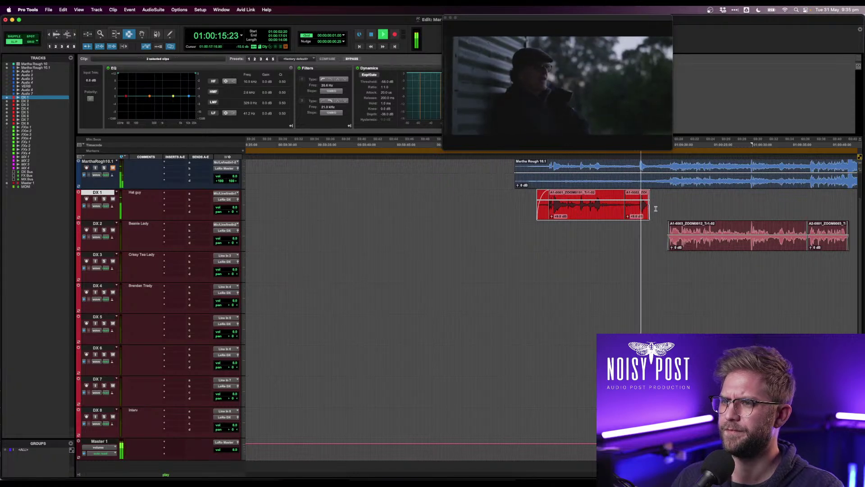
key(space)
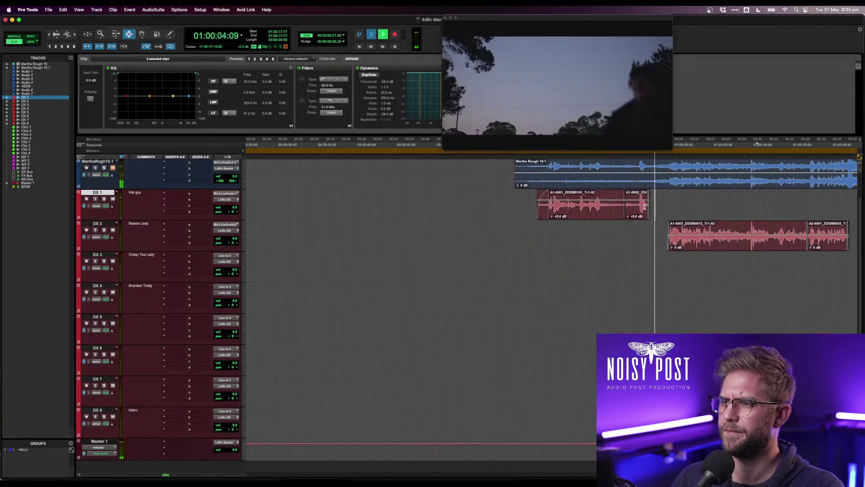
shift+click(644, 206)
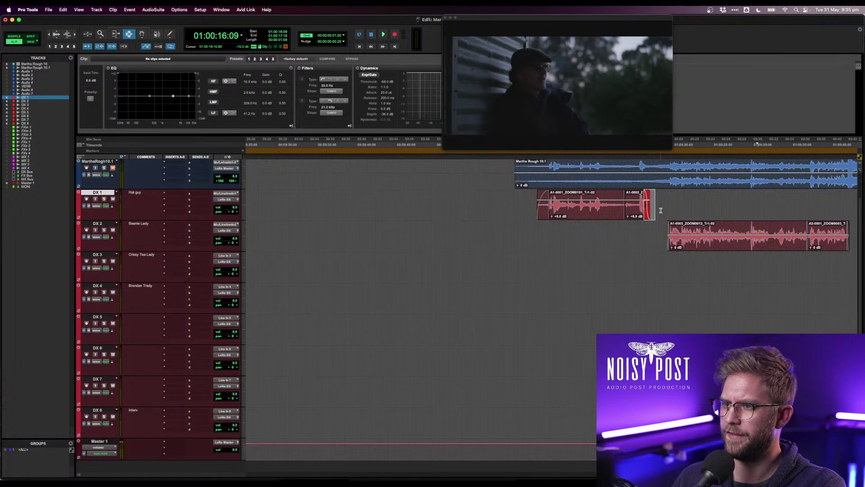
- Nudge the fade-out at the second DX 1 clip's end back and forth by frames until it starts at 01:00:16:15
key(slash)
key(slash)
key(slash)
key(slash)
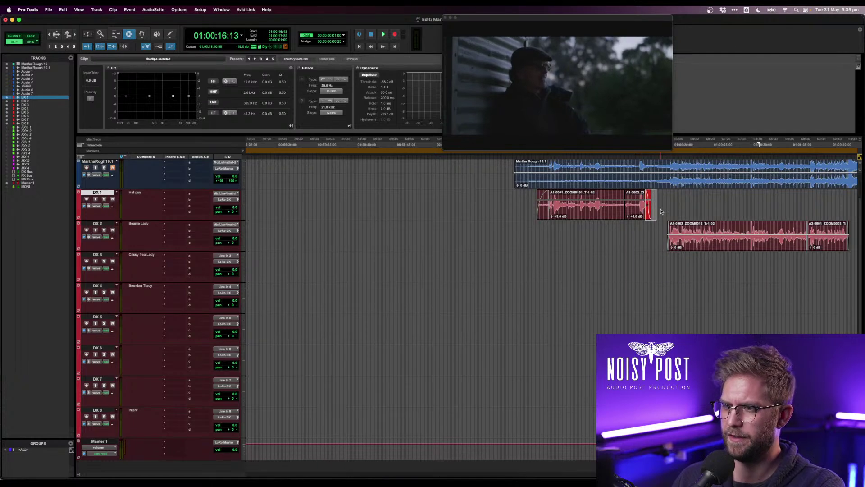
key(slash)
key(slash)
key(slash)
key(slash)
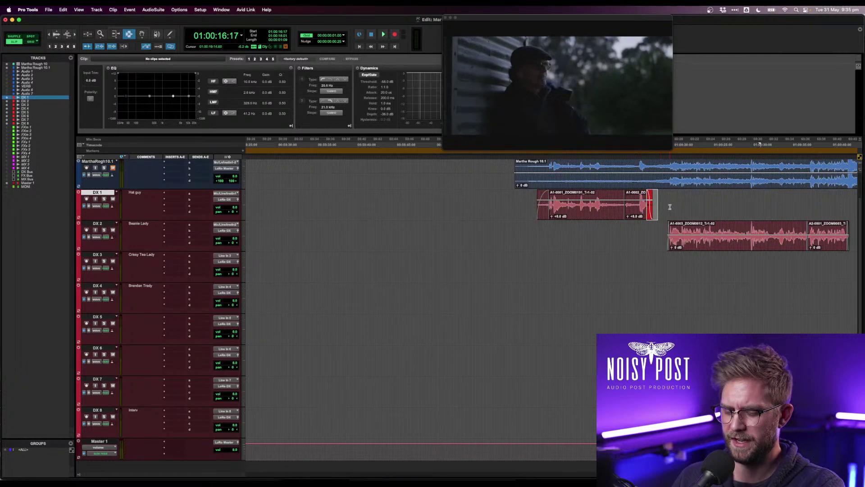
key(comma)
key(comma)
key(comma)
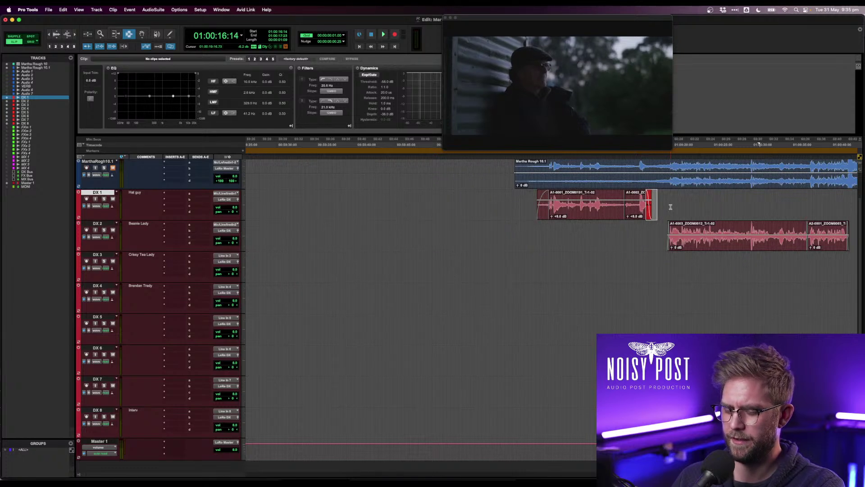
key(period)
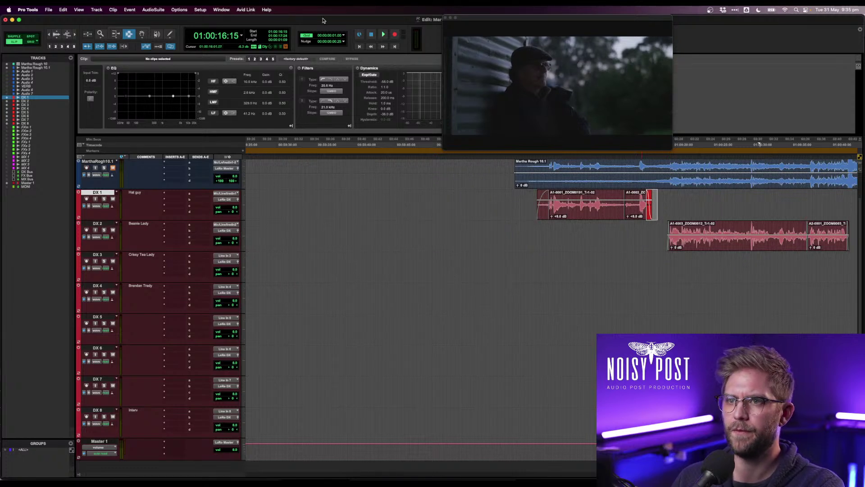
- Set the nudge value to 1 frame and switch the edit mode to Grid
click(344, 42)
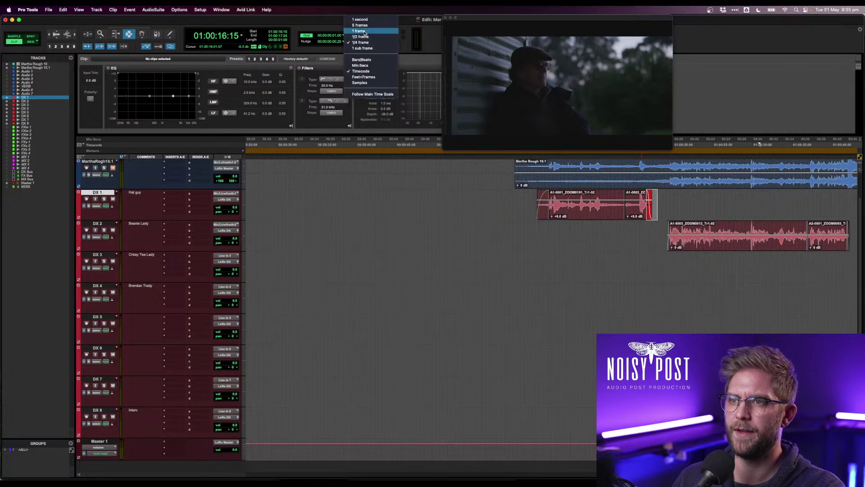
click(359, 31)
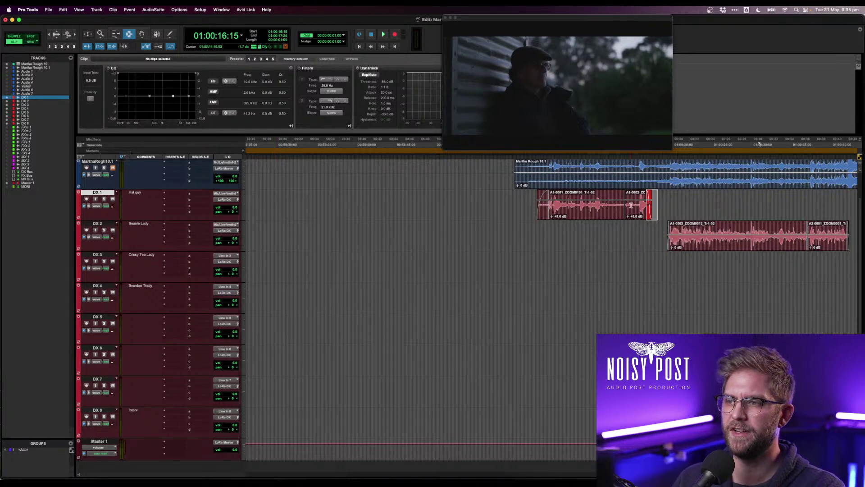
click(652, 211)
click(651, 211)
key(t)
key(t)
key(t)
key(t)
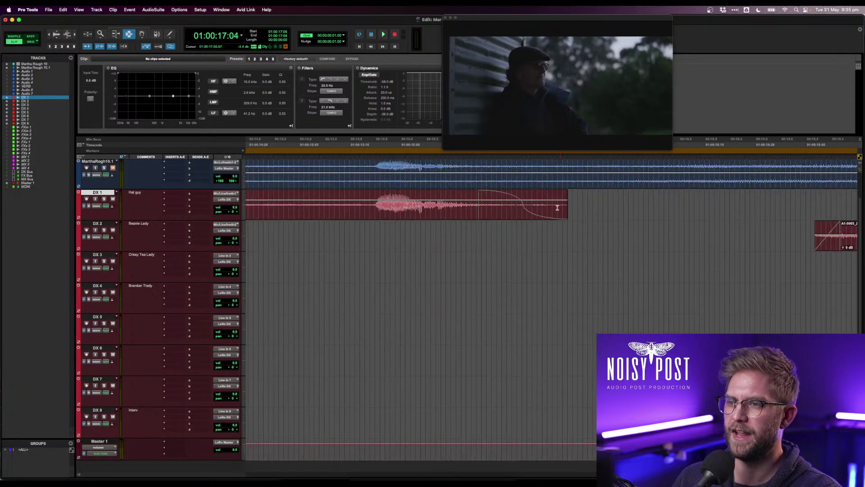
click(32, 42)
click(517, 252)
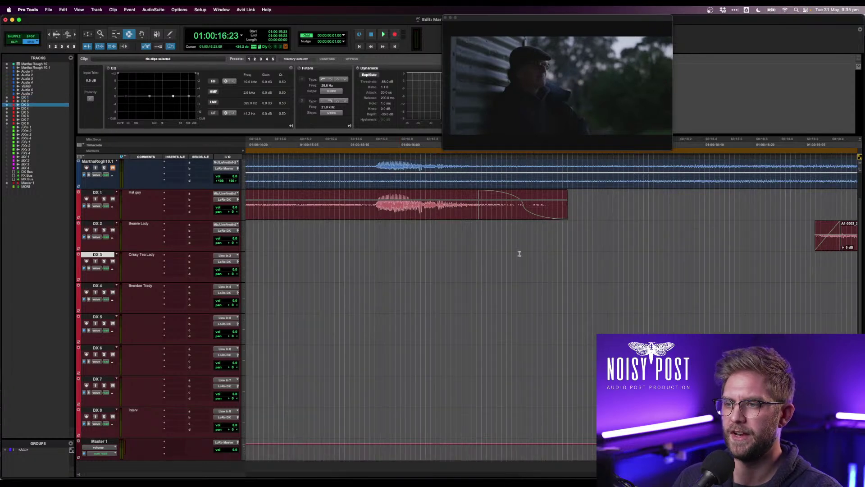
- Try out the frame grid by selecting a short DX 1 section and nudging the edit cursor on DX 3
drag(410, 203, 370, 203)
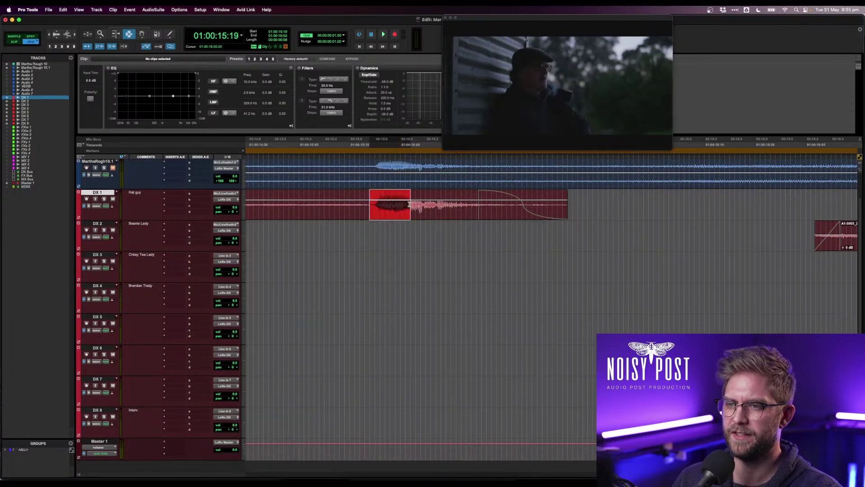
click(450, 255)
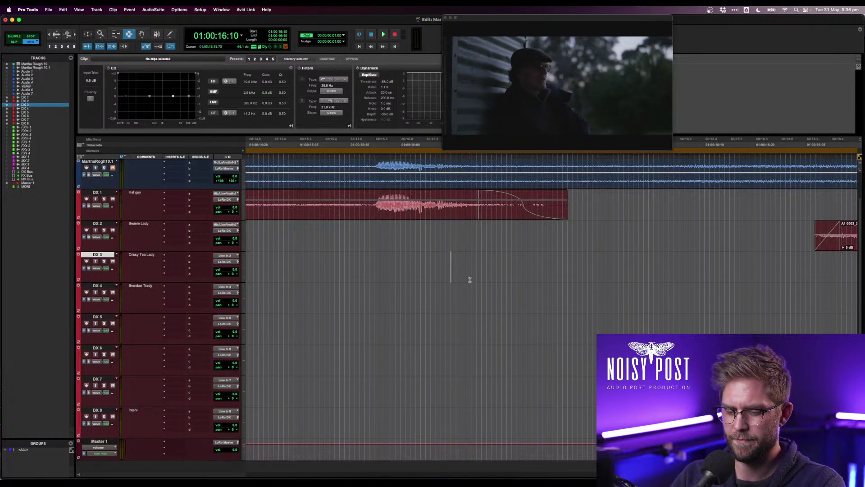
key(period)
key(period)
key(comma)
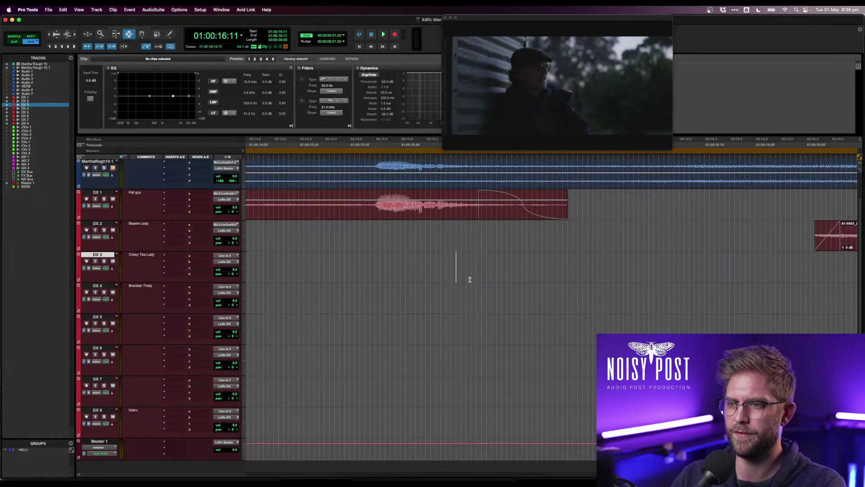
- Paste the short DX 1 section onto DX 3 at 01:00:15:22 and delete the pasted clip
click(392, 265)
key(super+v)
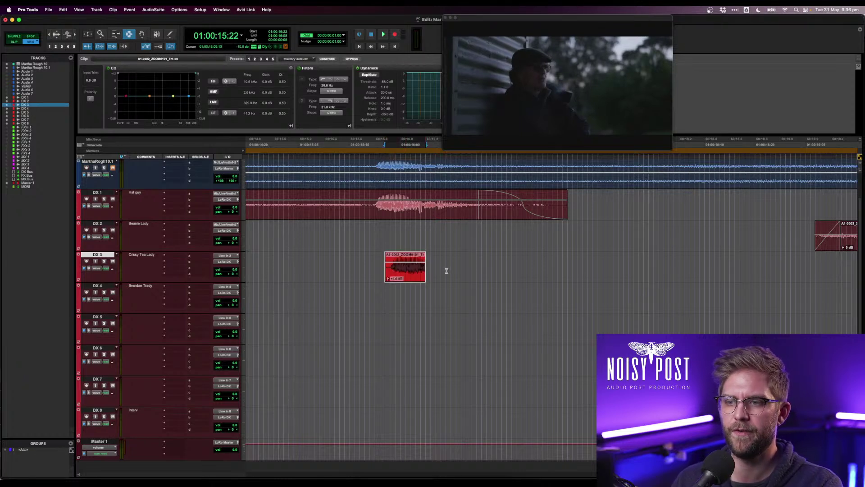
drag(463, 268, 374, 269)
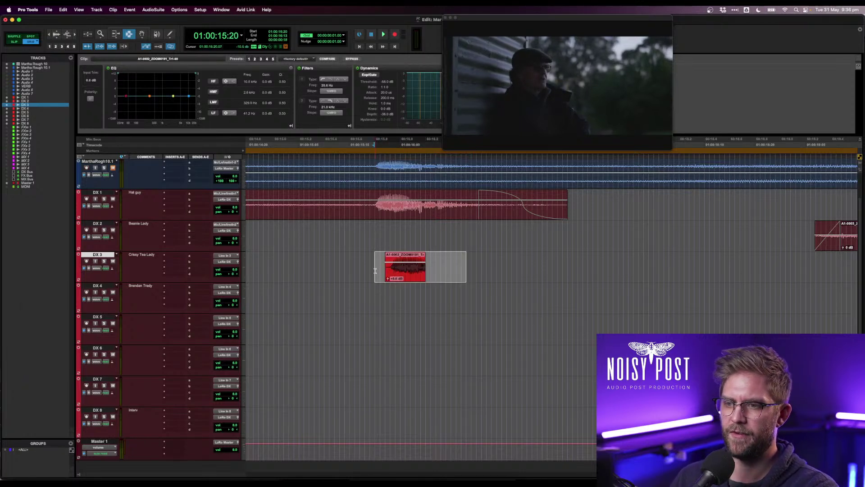
key(Delete)
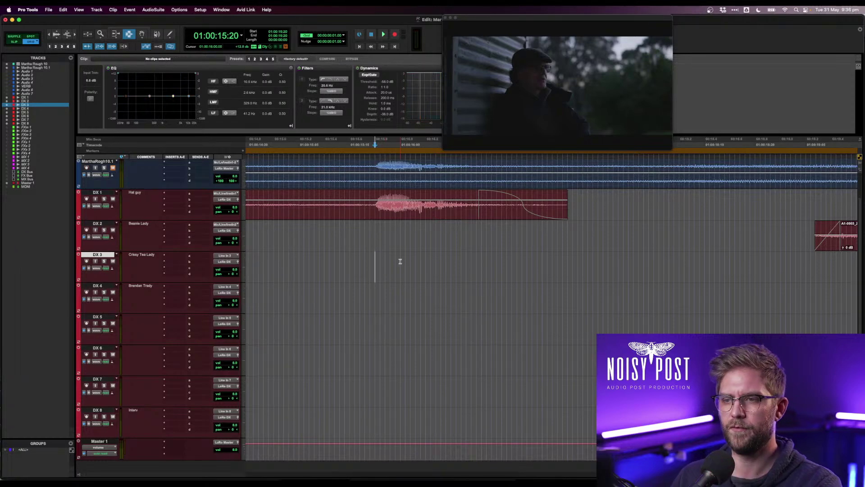
- Play back the DX 1 dialogue from the early part of its first clip
key(r)
key(r)
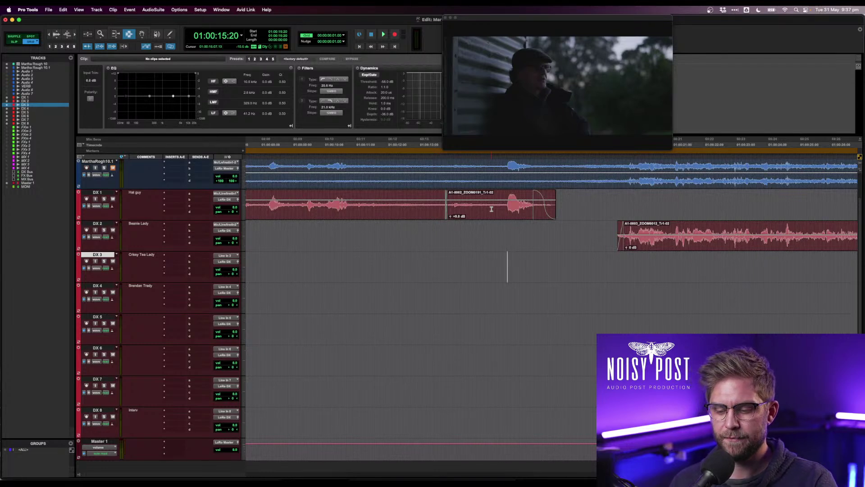
key(r)
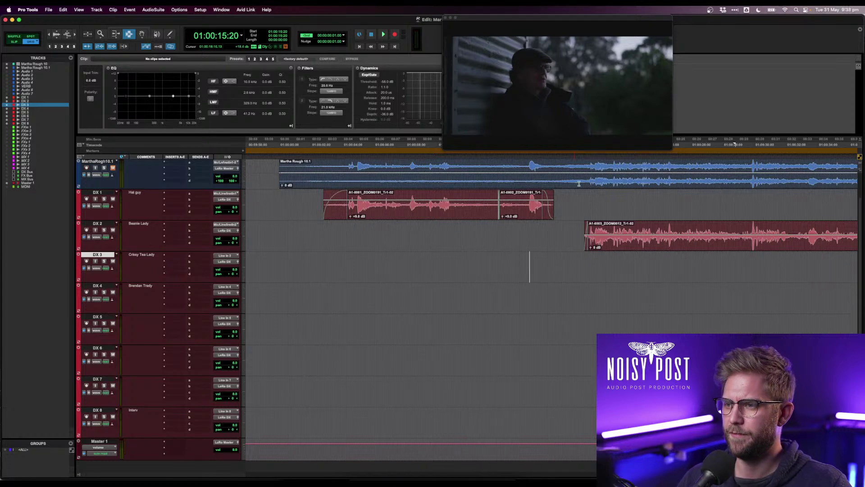
click(526, 205)
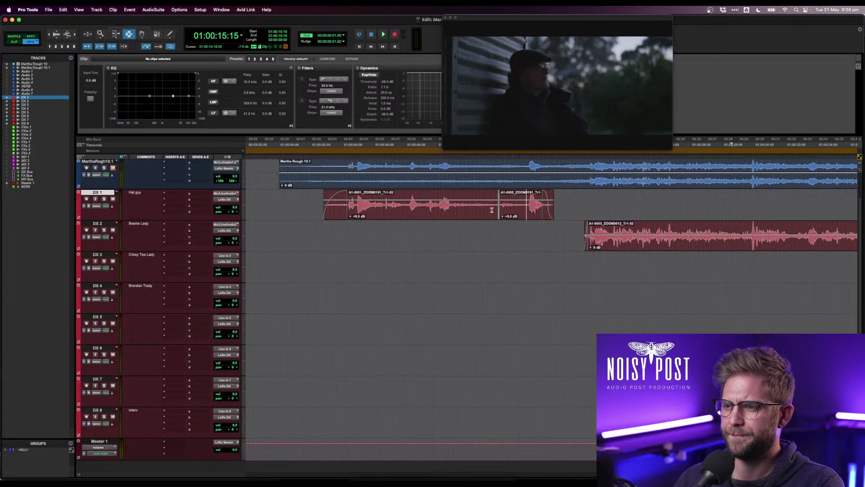
click(355, 209)
key(space)
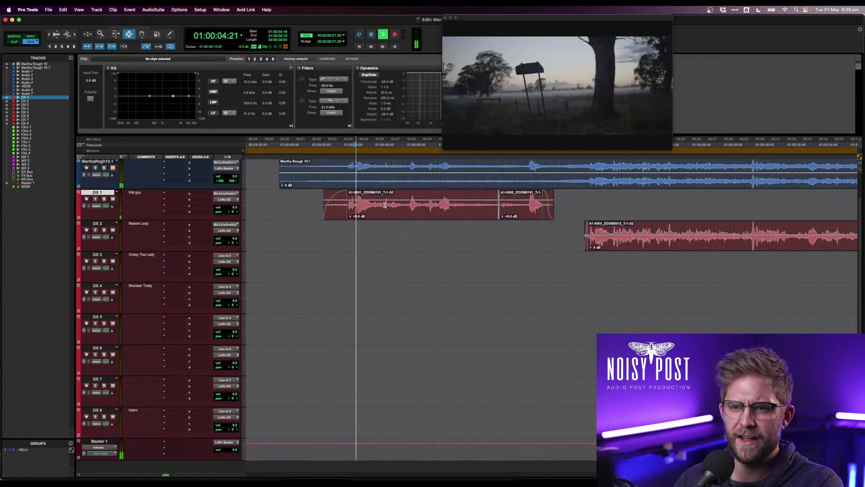
- Stop playback with both DX 1 clips selected and open the Waves Clarity Vx Pro Mono AudioSuite plug-in
click(411, 211)
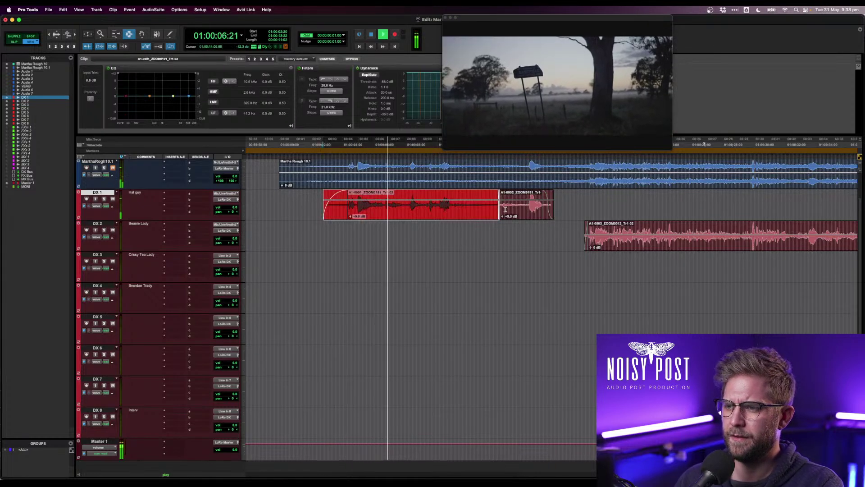
shift+click(506, 210)
key(space)
click(97, 10)
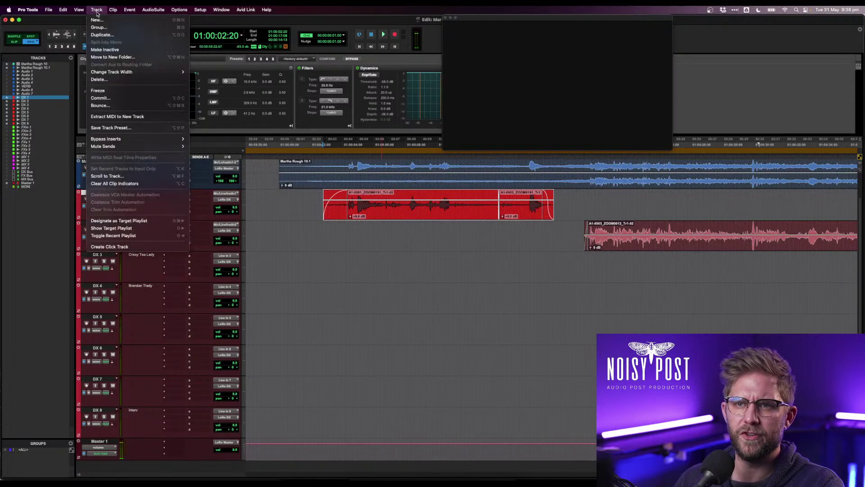
mouse_move(166, 85)
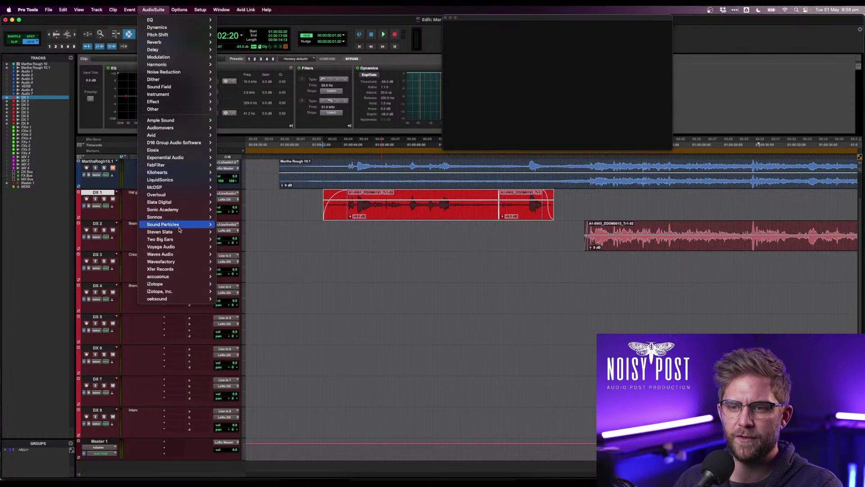
mouse_move(175, 258)
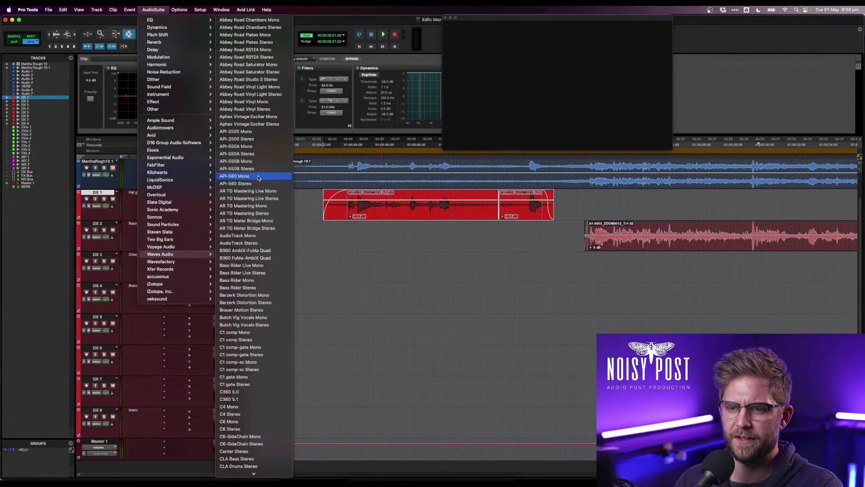
scroll(275, 266, down, 10)
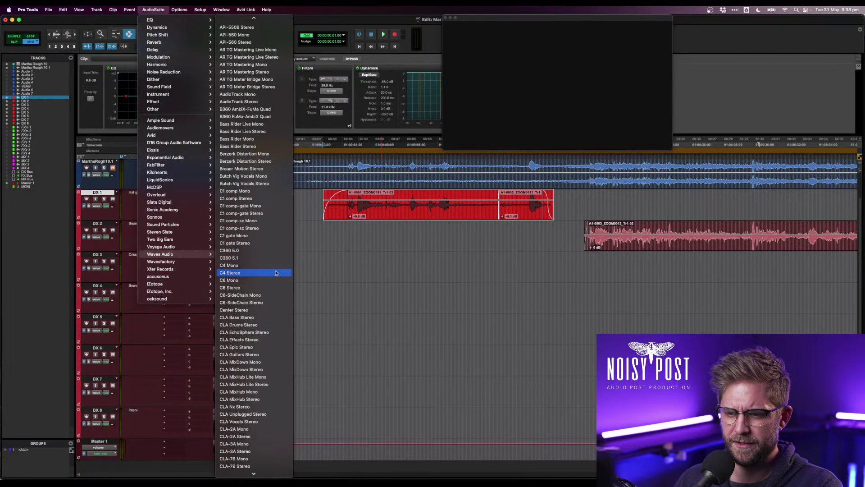
scroll(276, 272, down, 10)
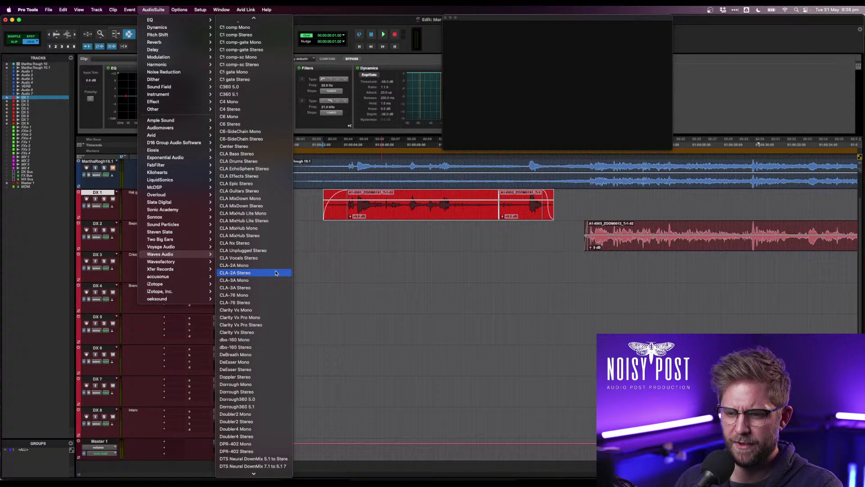
click(268, 318)
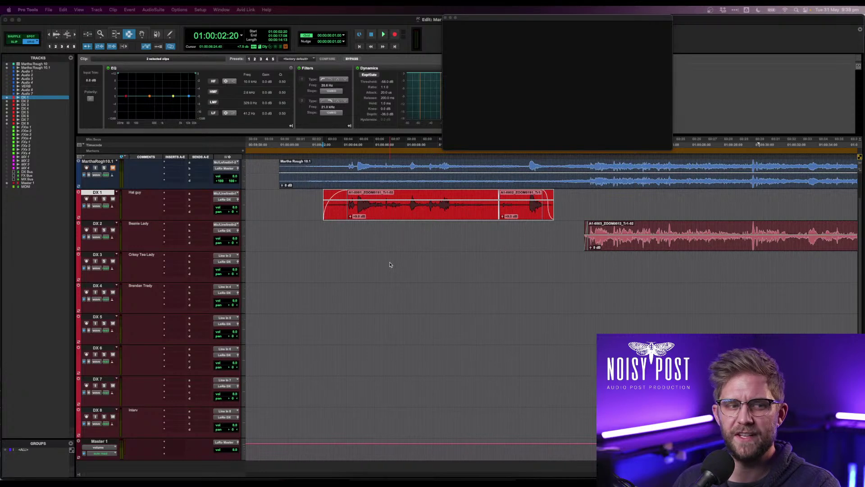
- Preview Clarity Vx Pro on the selected DX 1 clips and close the plug-in window
drag(276, 209, 508, 229)
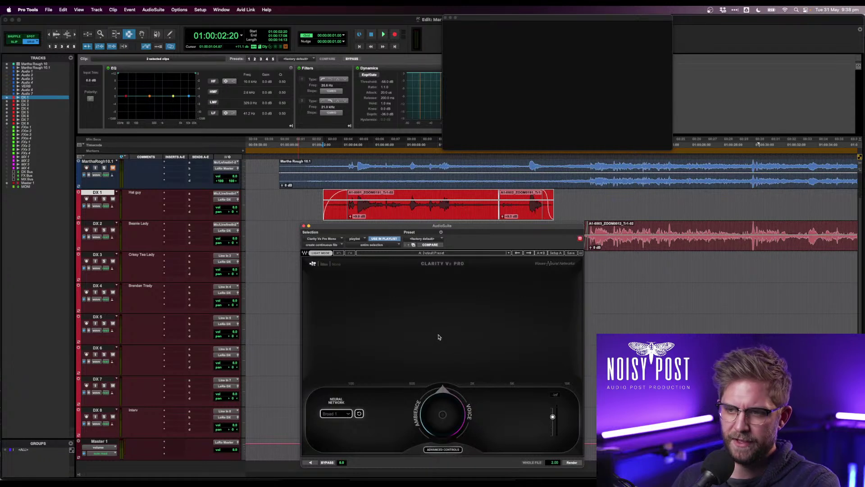
click(311, 462)
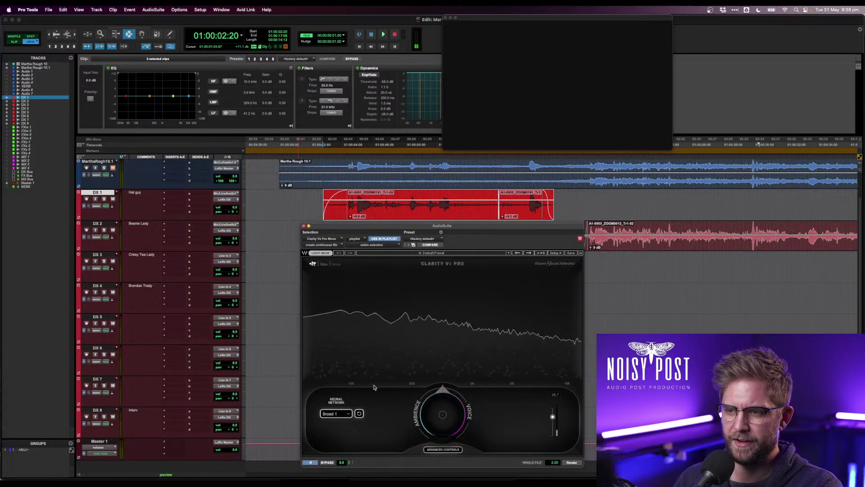
key(super+w)
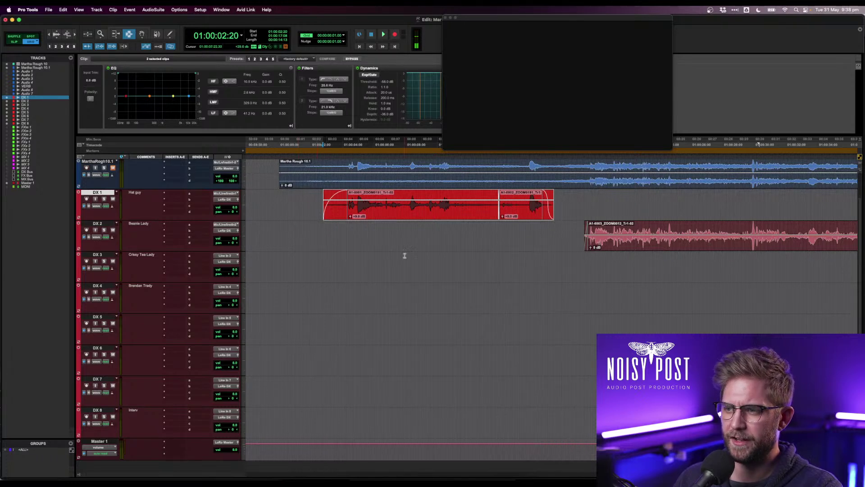
- Select all the dialogue tracks from DX 1 through DX 8
key(r)
key(r)
key(r)
key(r)
key(r)
key(r)
key(r)
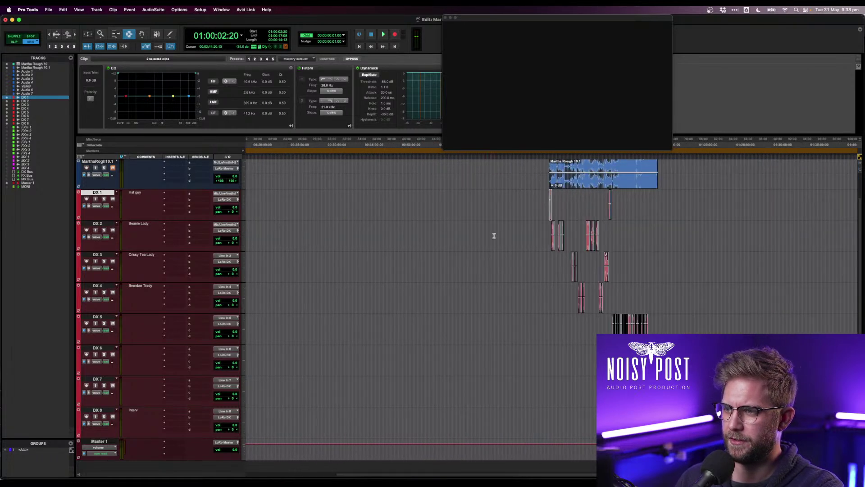
shift+click(101, 409)
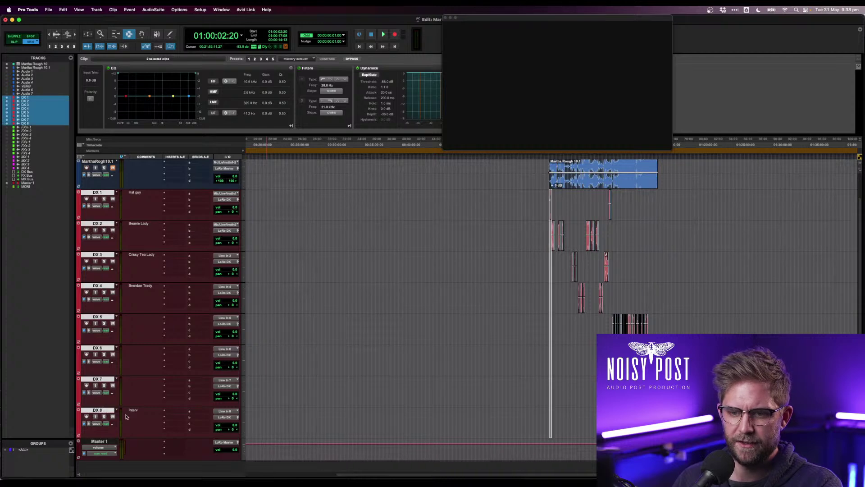
- Create new empty playlists on all the DX tracks at once and undo it
click(118, 193)
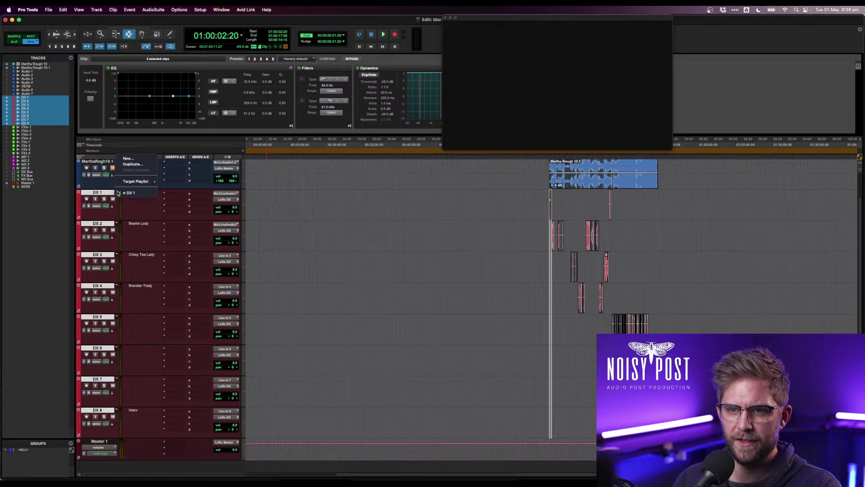
click(152, 160)
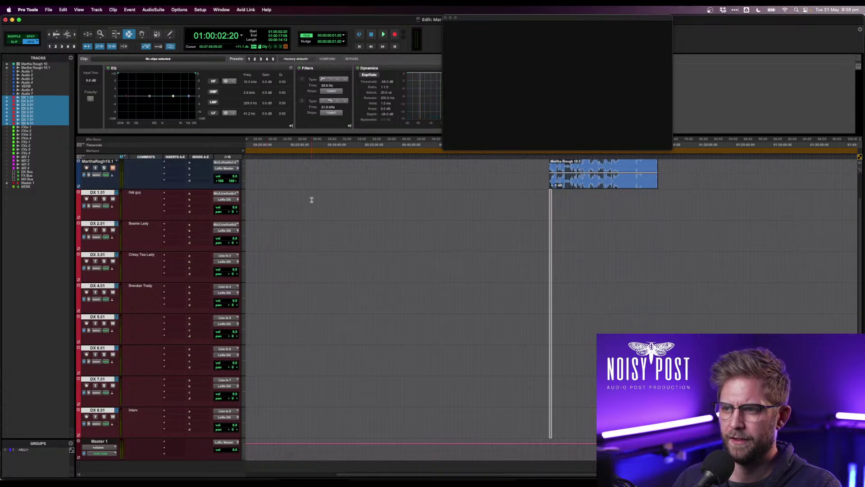
key(super+z)
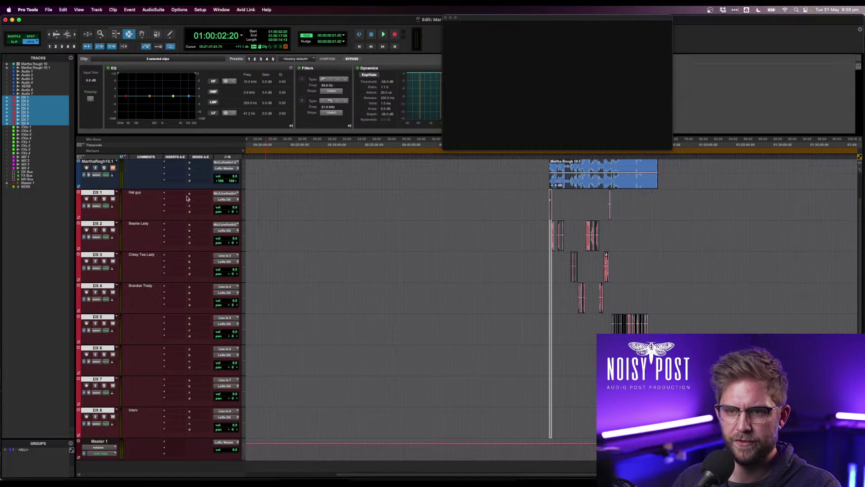
- Duplicate the current playlists on all the selected DX tracks as backups of the edit
click(118, 193)
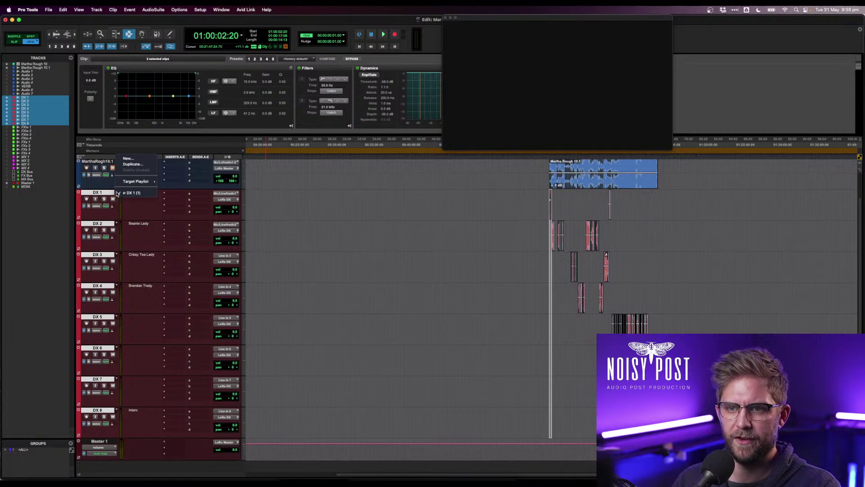
click(133, 164)
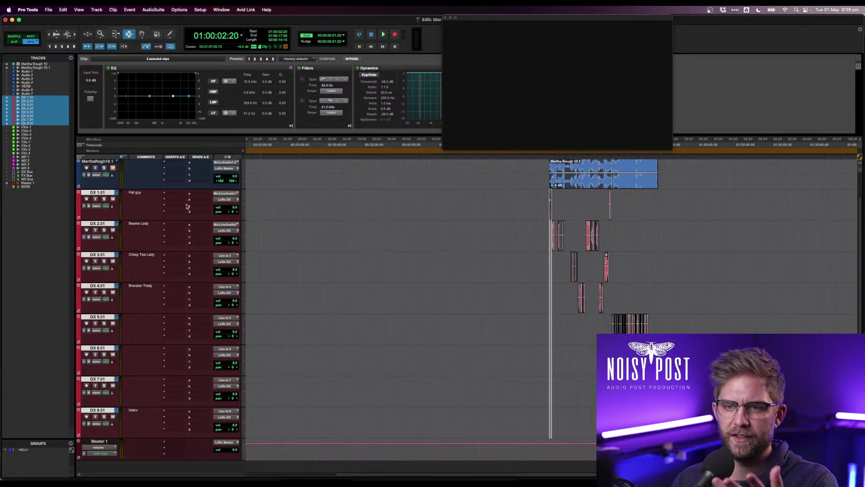
- Select the two adjoining clips at the start of the DX 1.01 track
click(548, 205)
scroll(550, 206, up, 5)
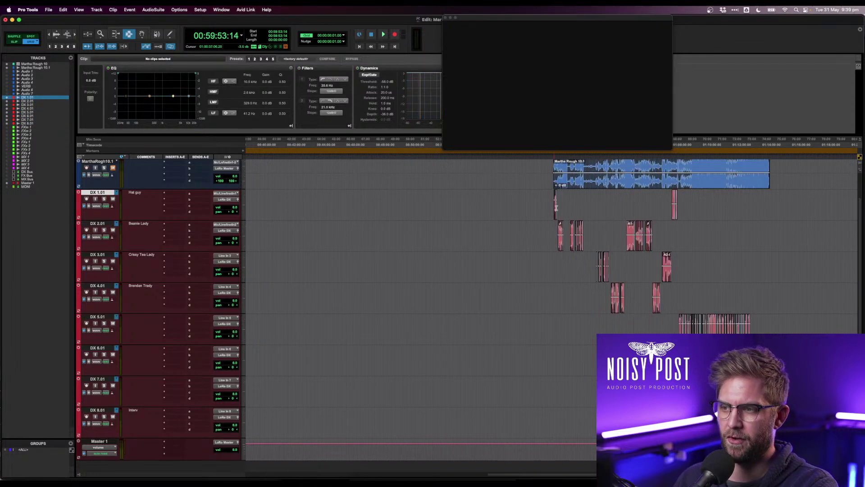
scroll(591, 206, down, 2)
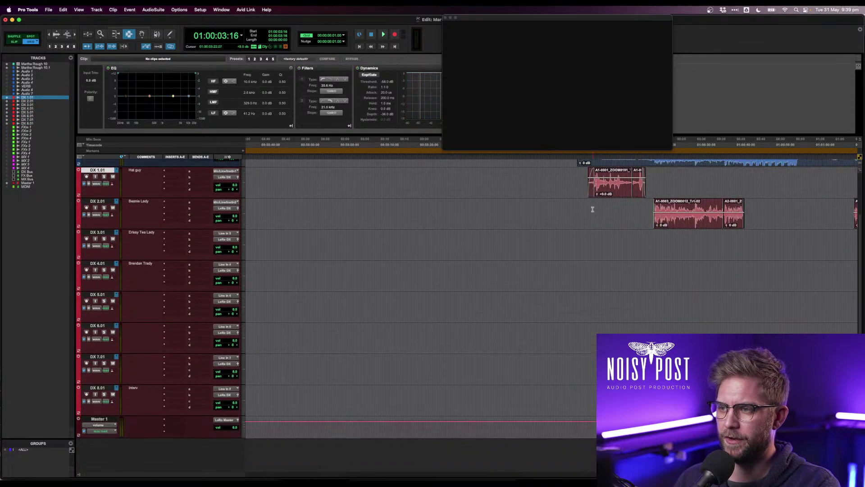
drag(591, 189, 646, 191)
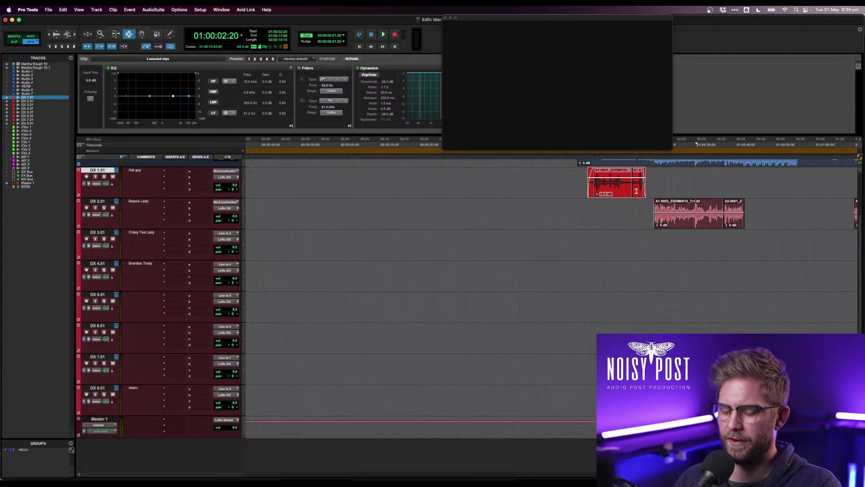
- Check the available playlists on DX 1.01 and briefly play the selected clips
click(117, 171)
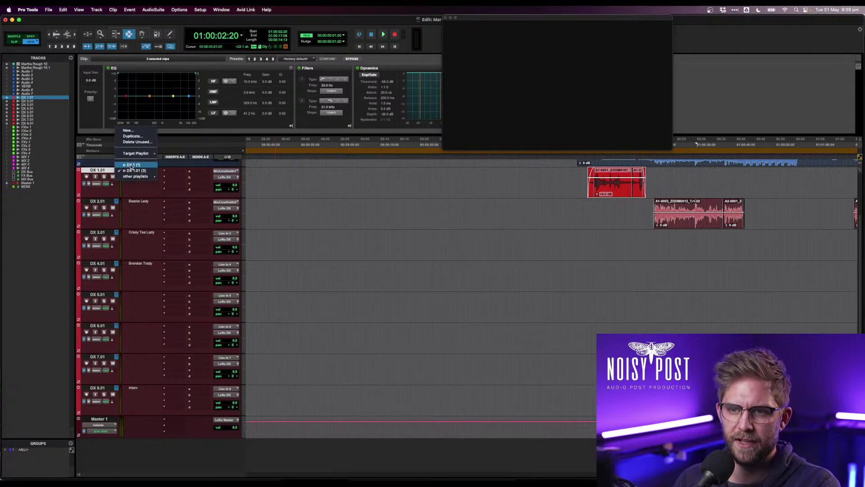
click(93, 174)
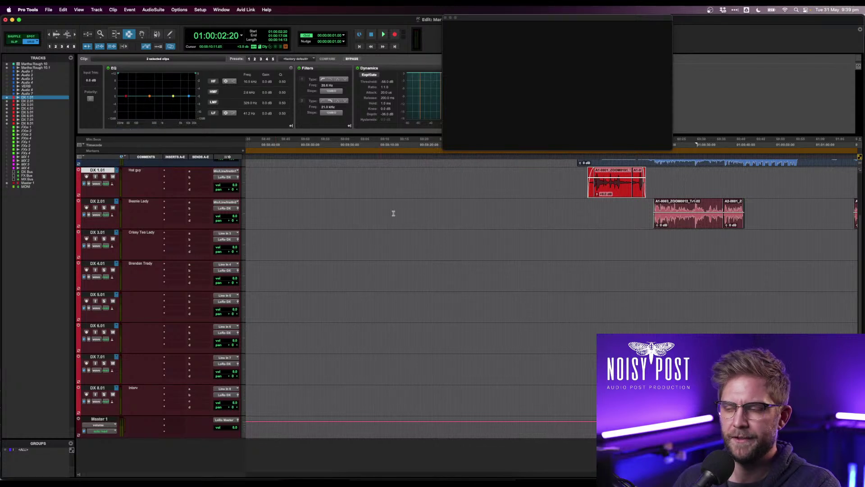
key(space)
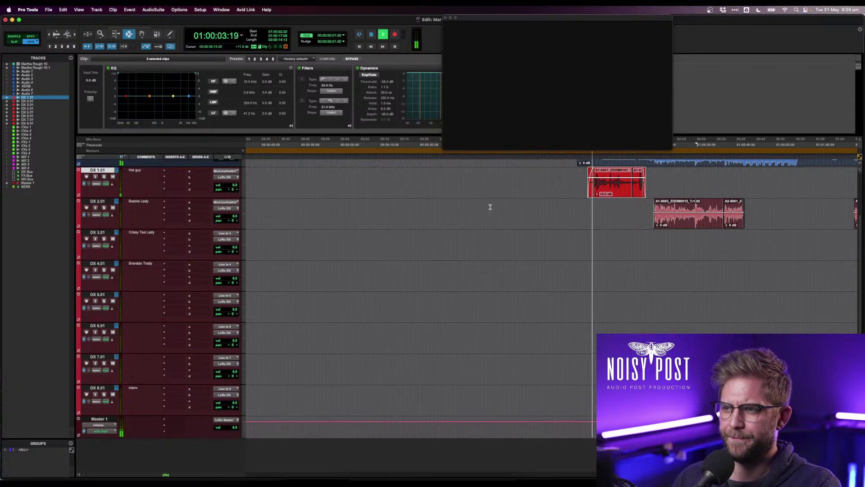
key(space)
- Open the Waves Clarity Vx Pro Mono AudioSuite plug-in for the selected DX 1.01 clips
click(129, 9)
mouse_move(153, 9)
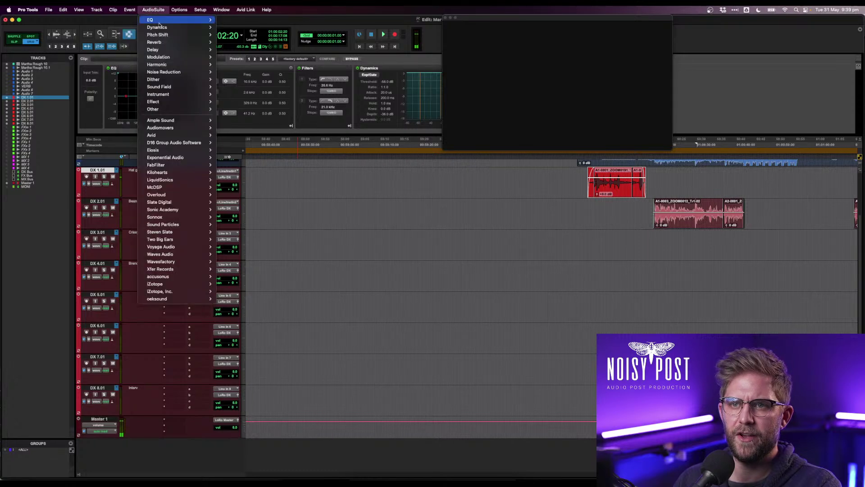
mouse_move(193, 255)
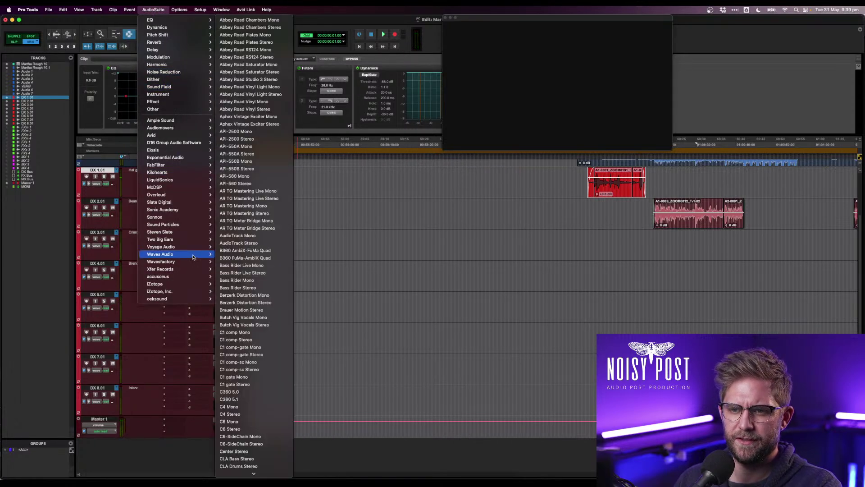
scroll(250, 294, down, 1)
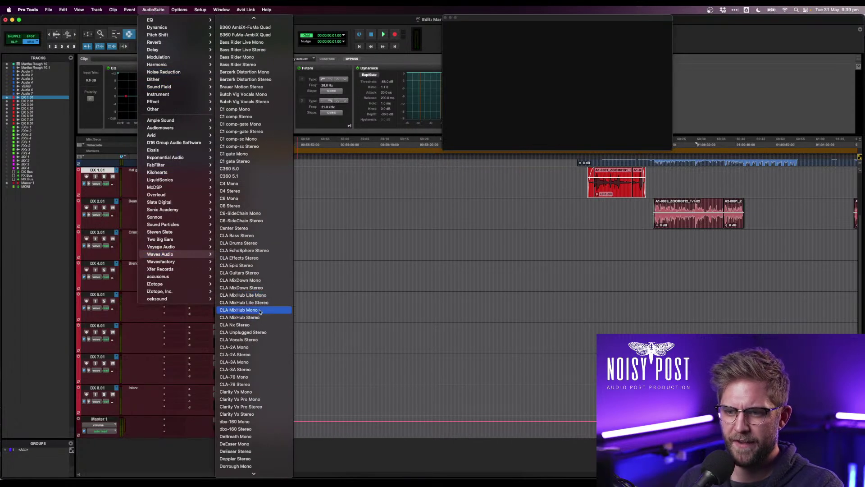
scroll(249, 363, down, 1)
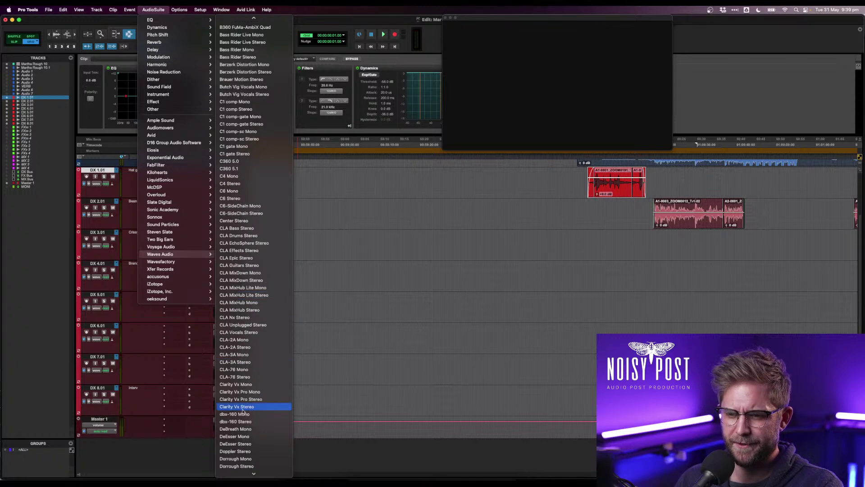
click(240, 391)
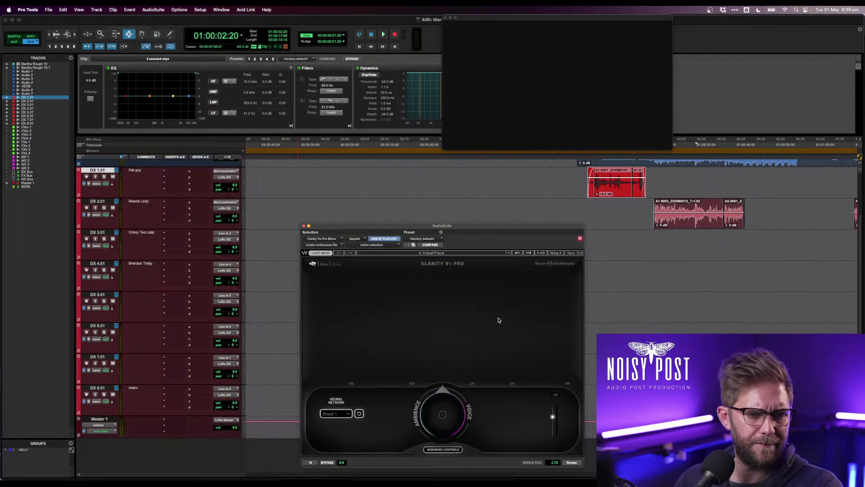
- Preview the selection through Clarity Vx Pro, load the High Sensitivity Ambience Detection preset and move the plug-in window clear of the clips
click(310, 462)
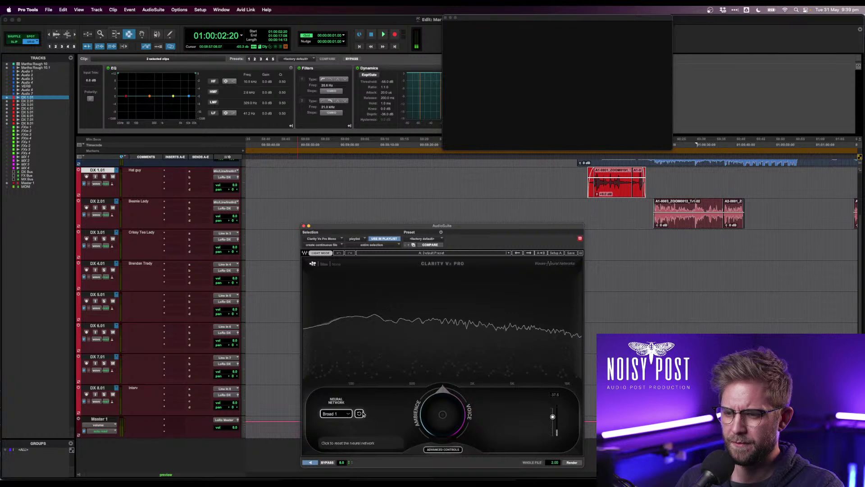
click(518, 253)
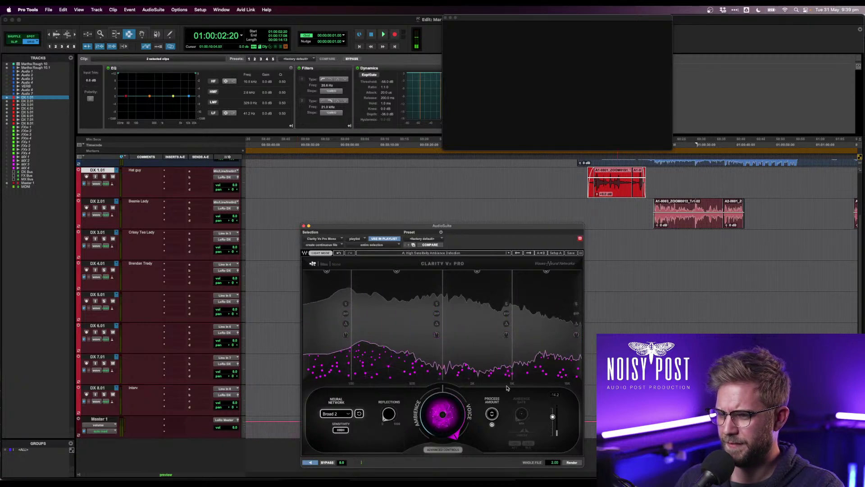
drag(479, 226, 398, 181)
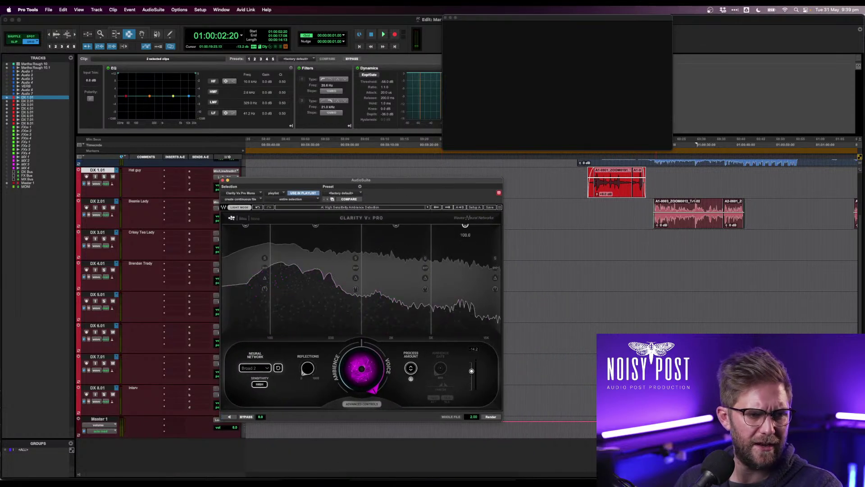
- Show the Mix window, preview the selection through Clarity Vx Pro and move the plug-in window clear of the mixer channels
key(super+equal)
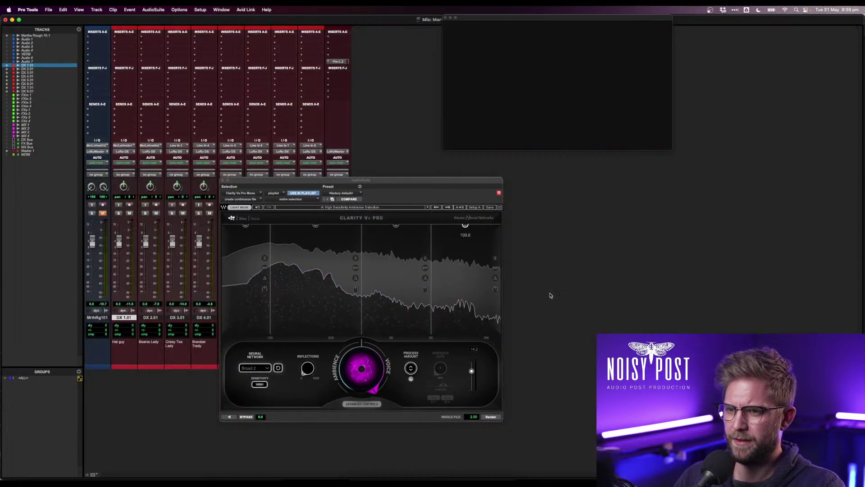
click(228, 417)
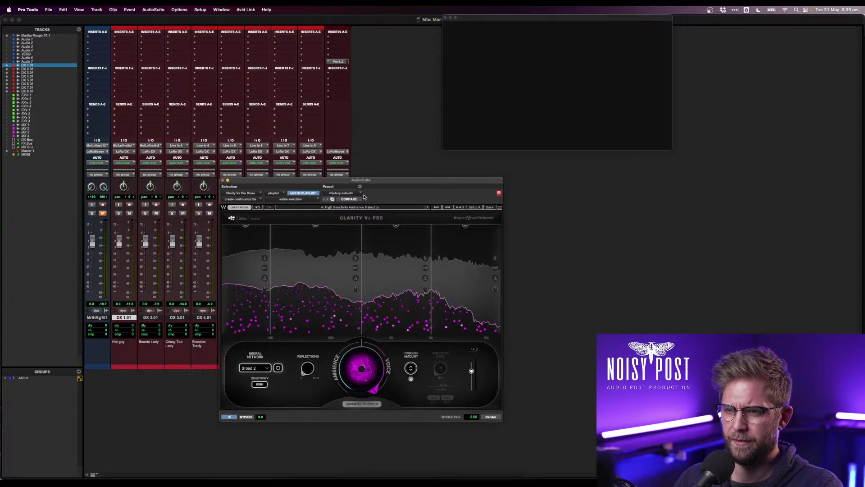
drag(364, 179, 546, 174)
- Check the audition path among the output settings in I/O Setup and close it without changes
click(196, 10)
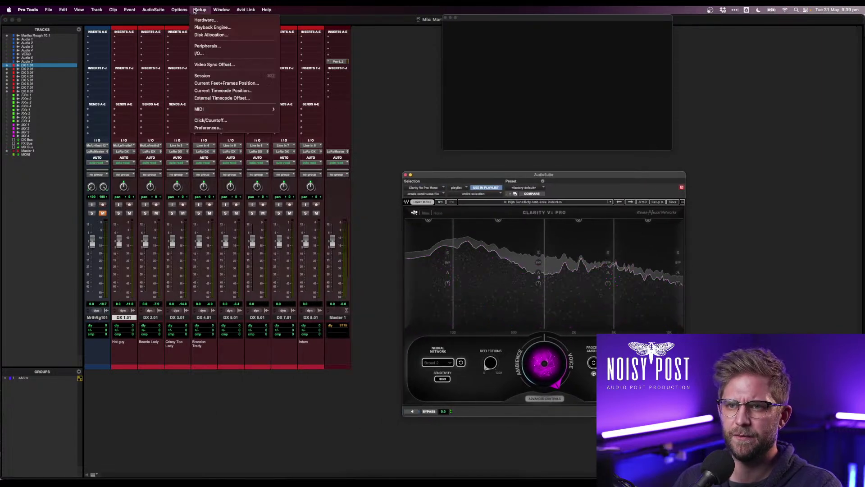
click(208, 53)
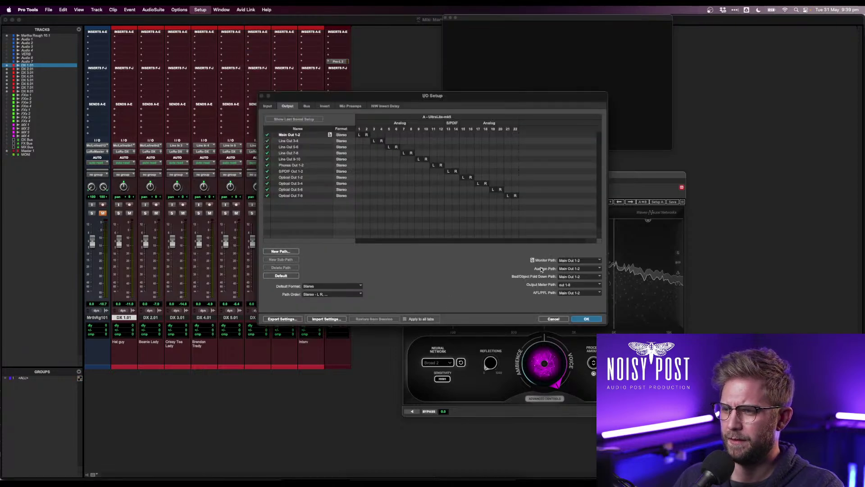
click(553, 319)
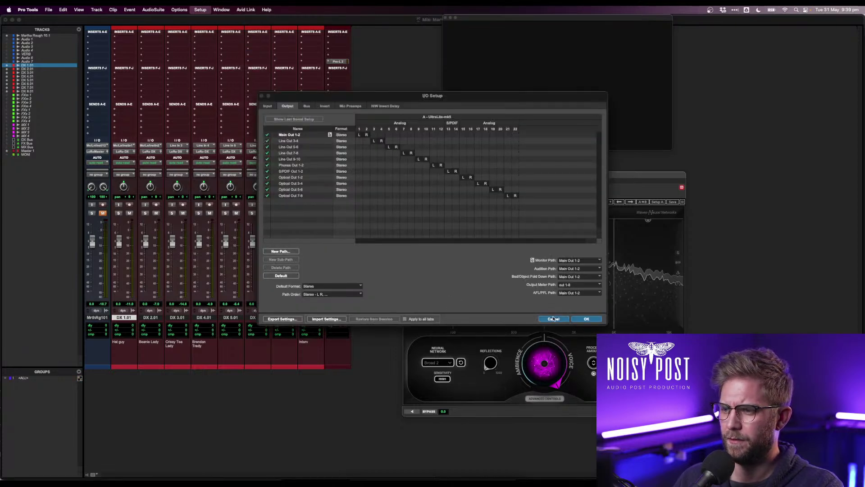
- Open a Soundbase workspace browser, raise its preview volume to +12.0 during a Clarity Vx Pro preview and close the browser
click(213, 9)
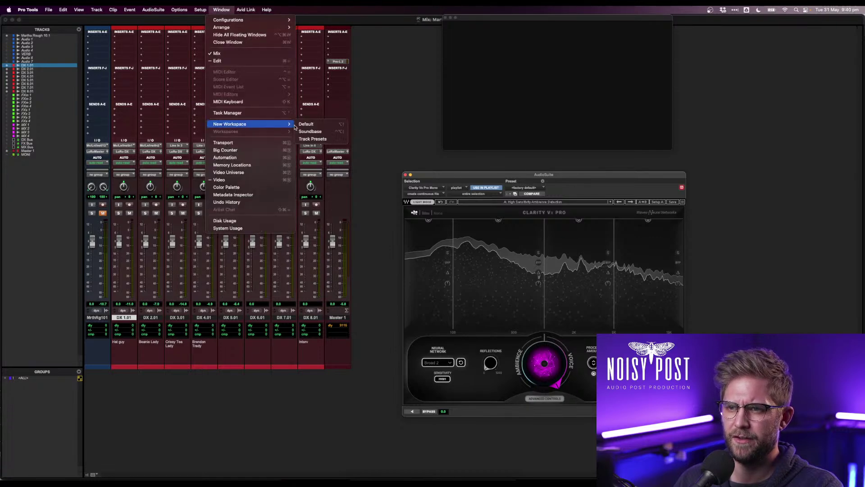
click(316, 133)
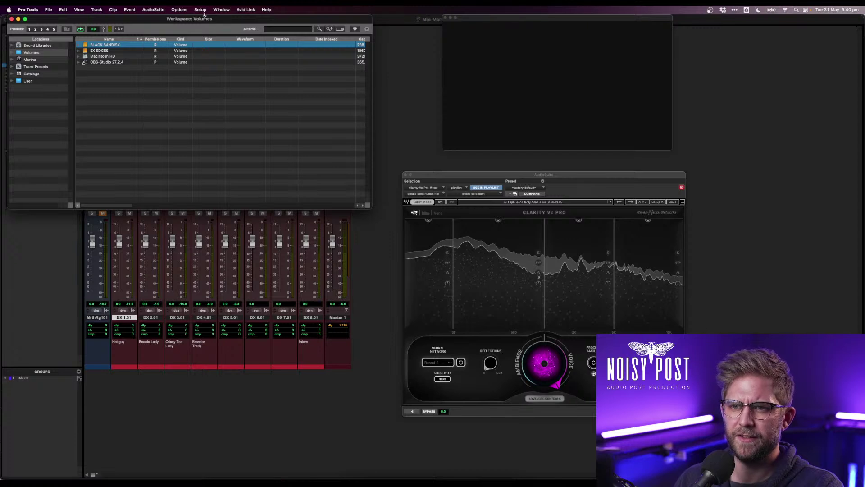
drag(205, 18, 245, 73)
click(412, 411)
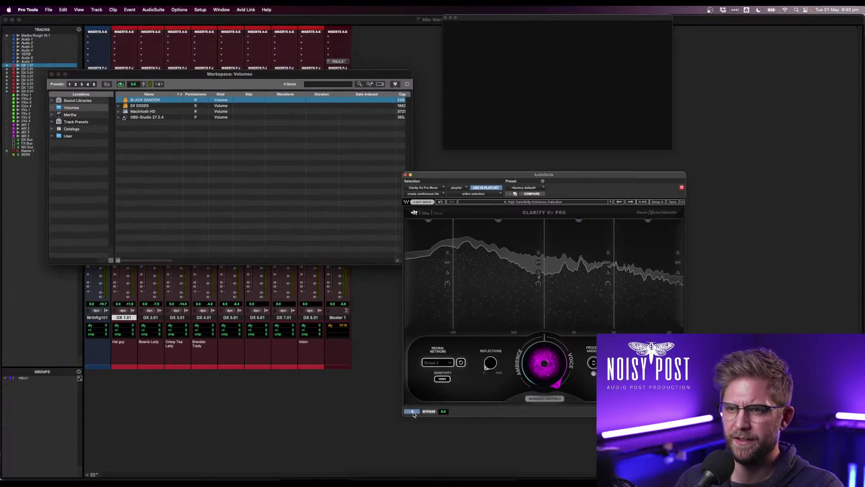
drag(143, 84, 145, 76)
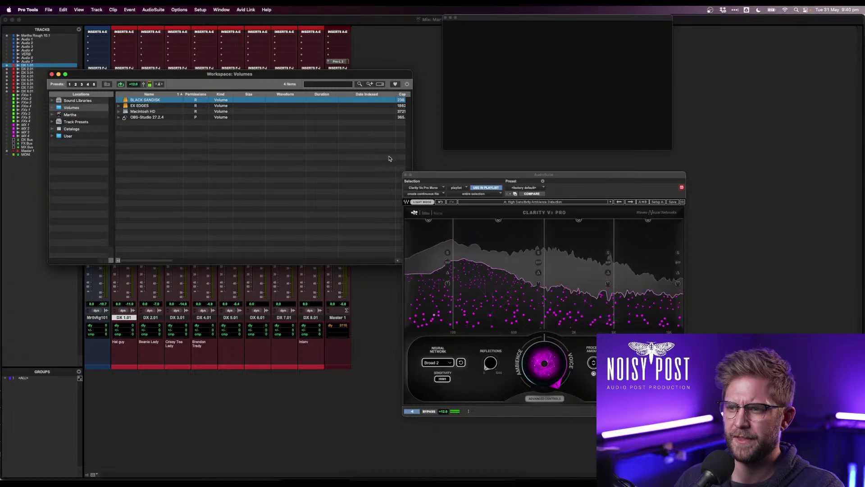
click(53, 75)
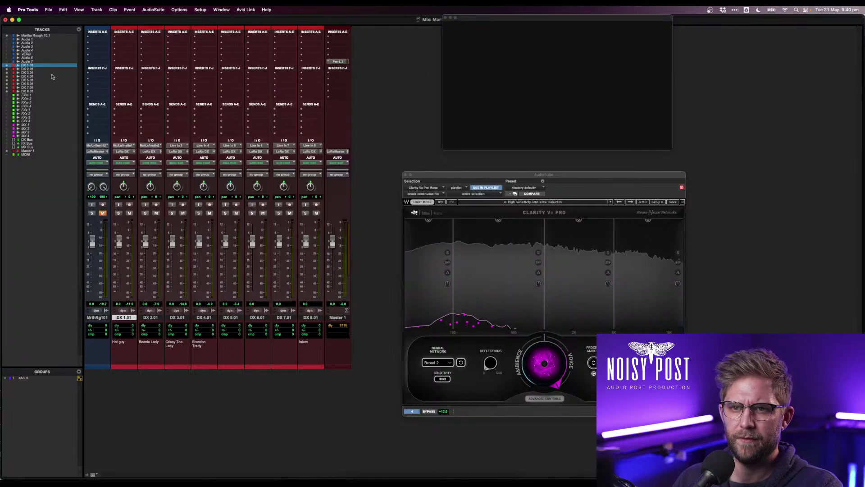
- Look through the output, insert and bus settings in I/O Setup and close it without changes
click(200, 9)
click(201, 53)
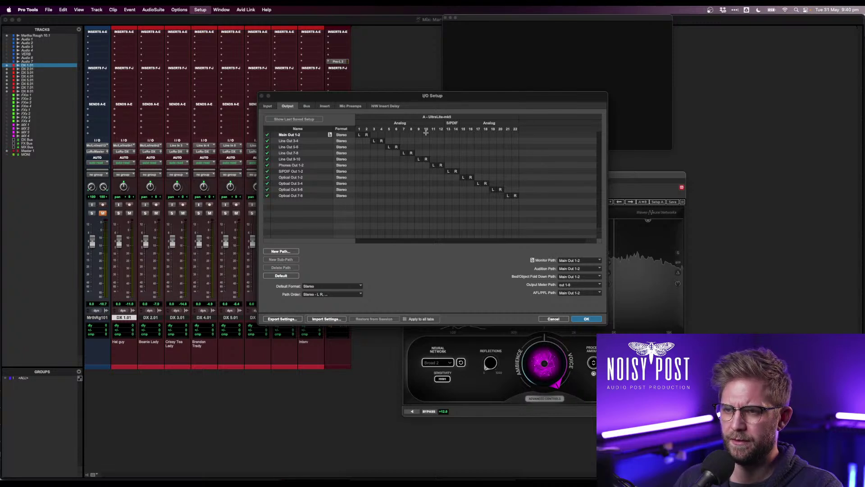
click(323, 106)
click(308, 107)
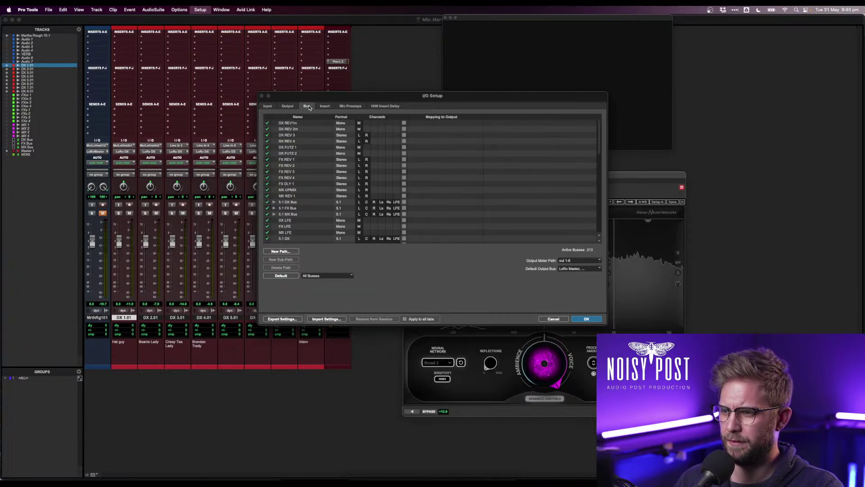
click(557, 321)
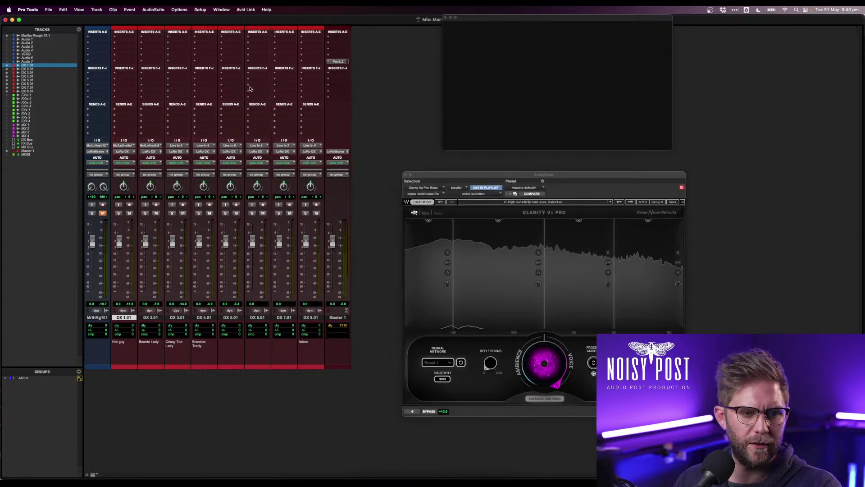
- Preview the noise reduction again, return to the Edit window and move the plug-in below the DX 1.01 clips
click(413, 411)
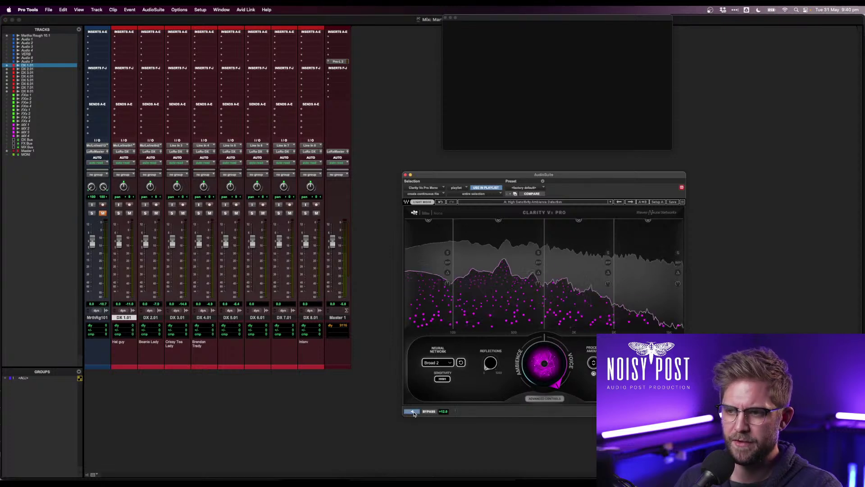
key(super+equal)
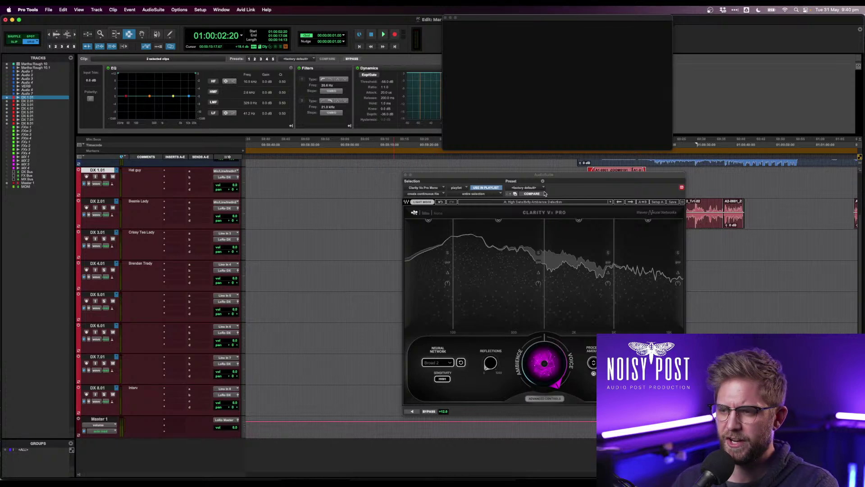
drag(545, 176, 464, 191)
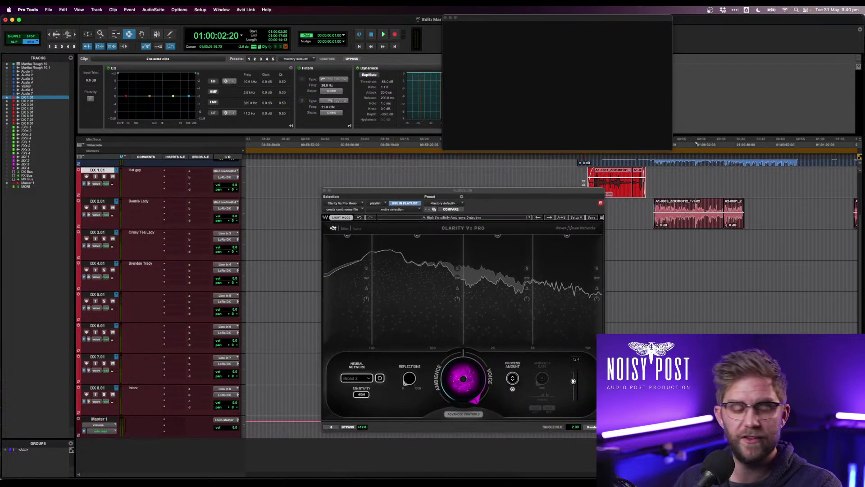
scroll(588, 180, right, 3)
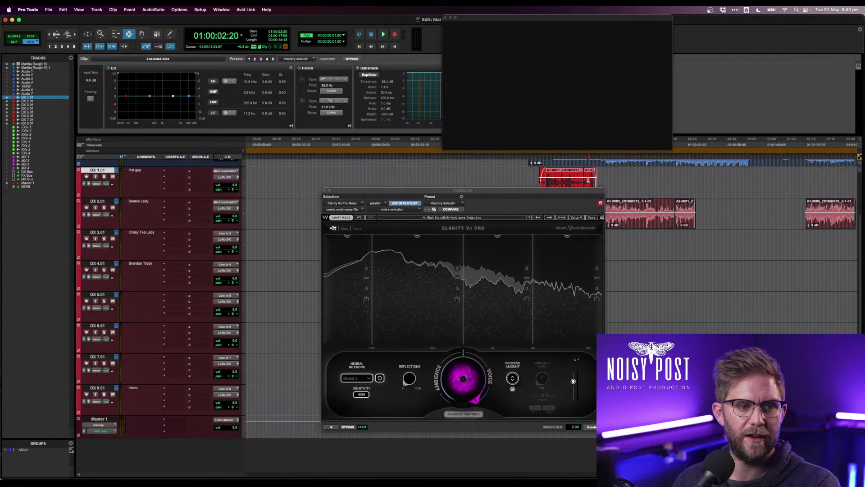
drag(568, 192, 532, 225)
scroll(599, 207, right, 15)
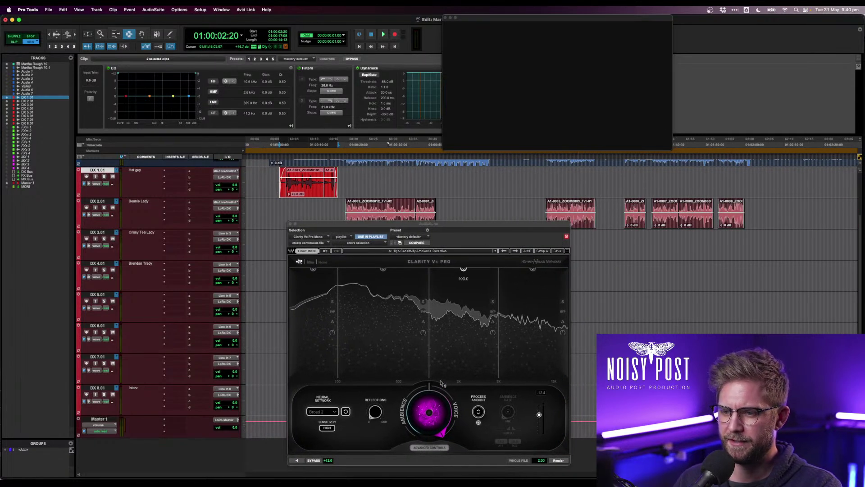
- Preview the DX 1.01 selection and reduce the amount of ambience removal with Clarity Vx Pro's main control
click(297, 460)
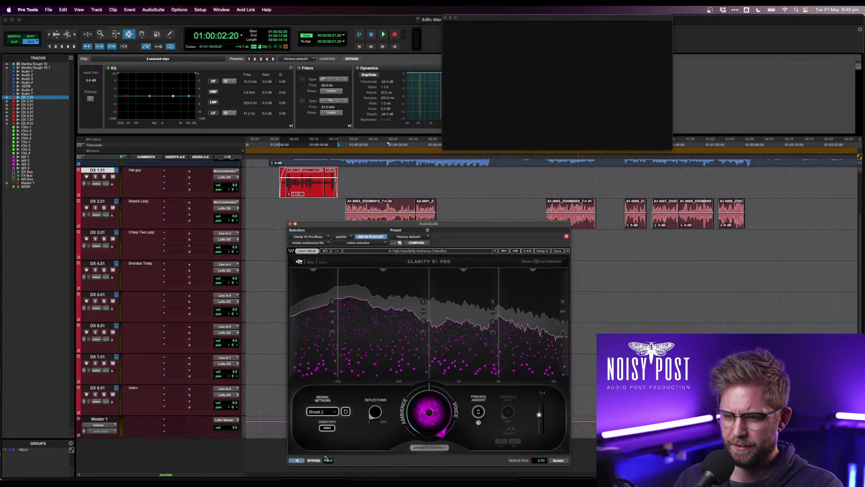
click(347, 412)
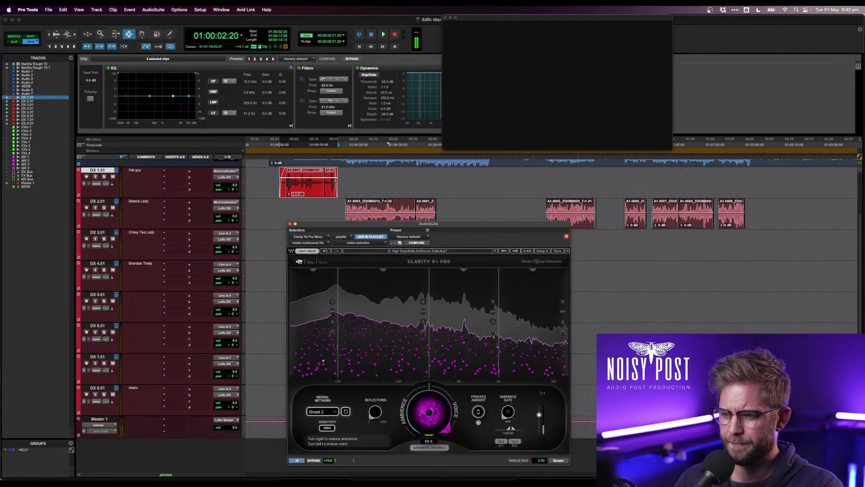
drag(403, 418, 420, 426)
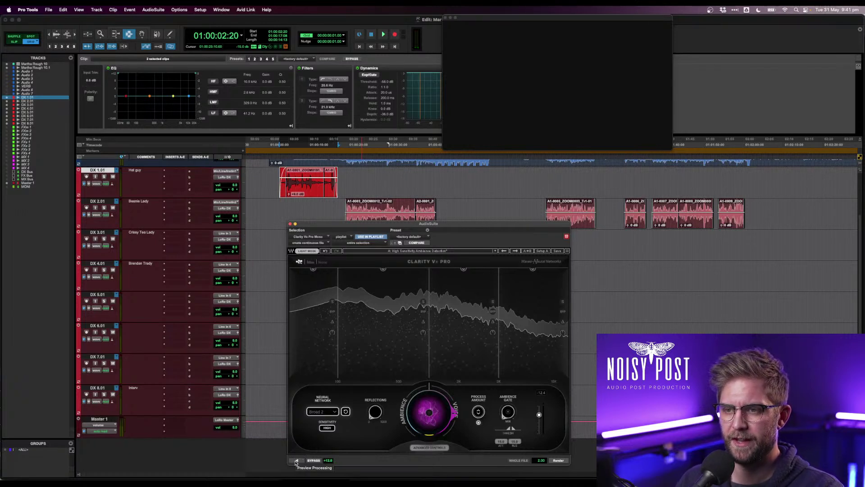
- Compare the processed preview with the bypassed sound and adjust the main ambience control to about 63.6
click(296, 461)
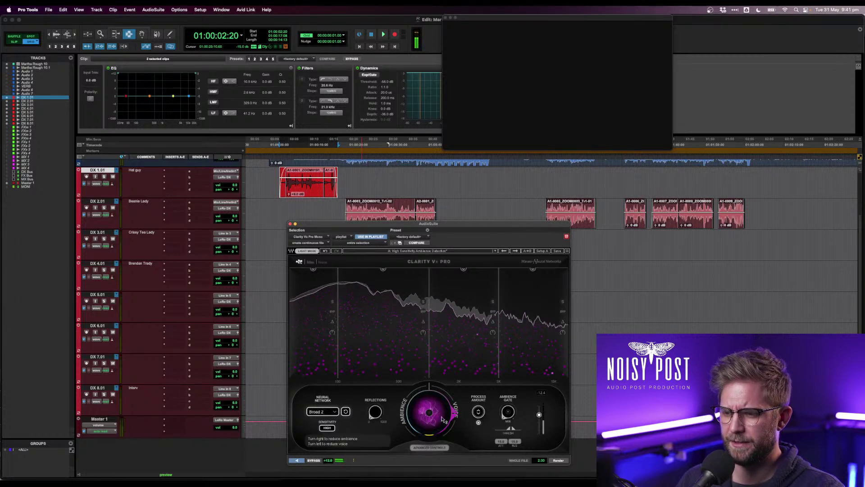
click(314, 460)
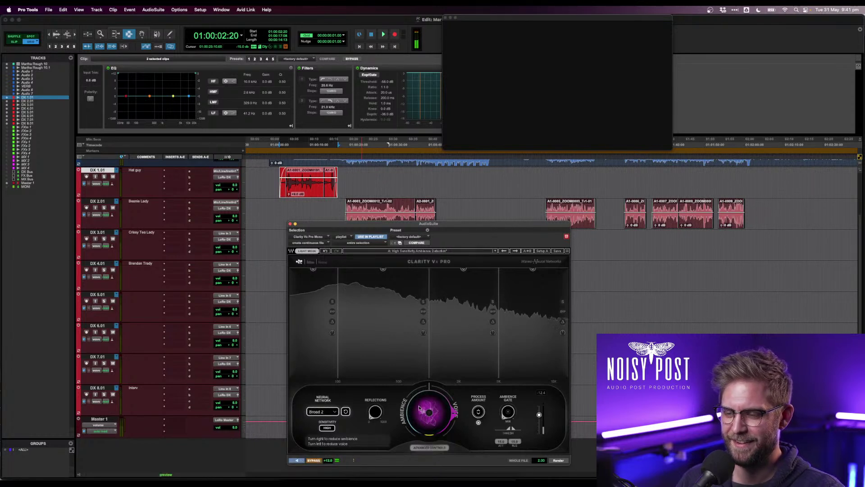
click(314, 460)
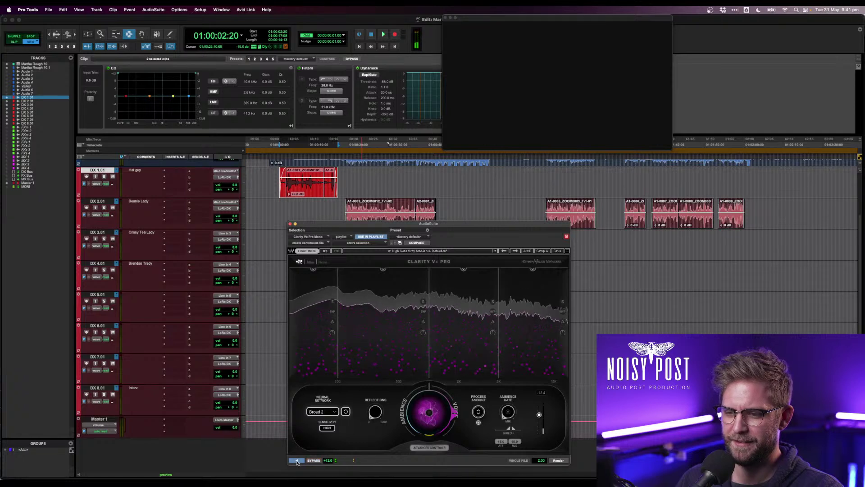
drag(415, 419, 416, 416)
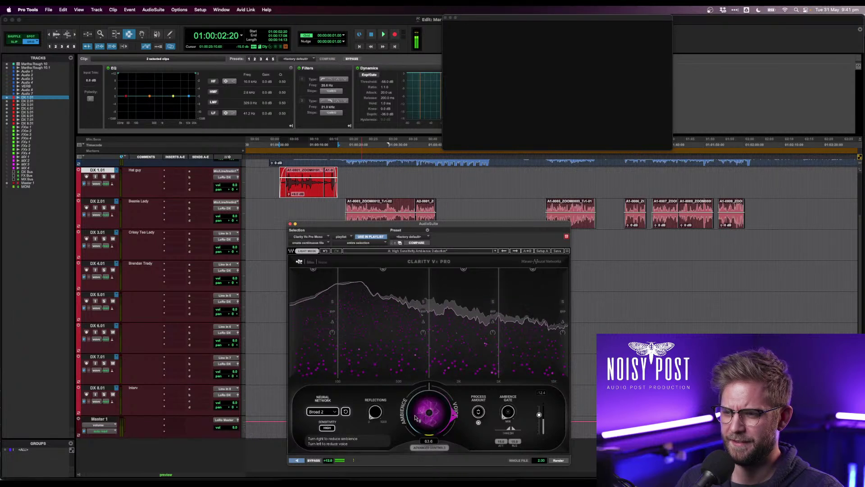
- Lower the process amount of the two highest frequency bands, with band 4 lower than band 3, and stop the preview
drag(533, 269, 533, 283)
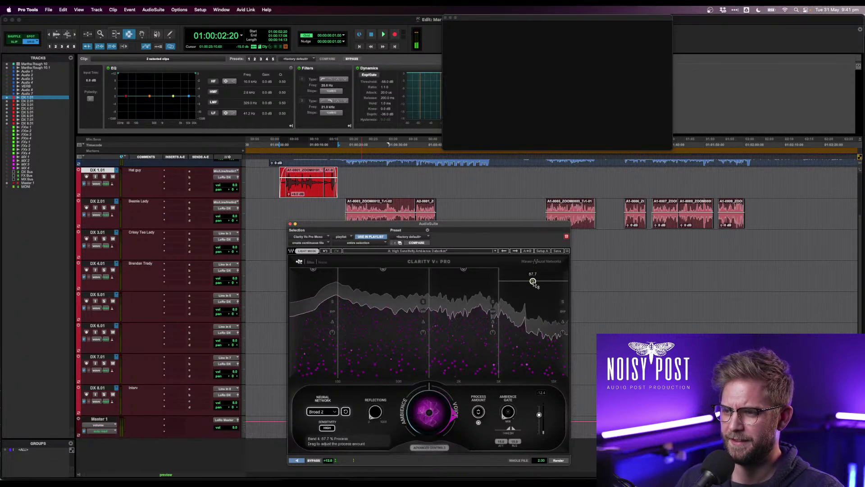
drag(463, 269, 463, 278)
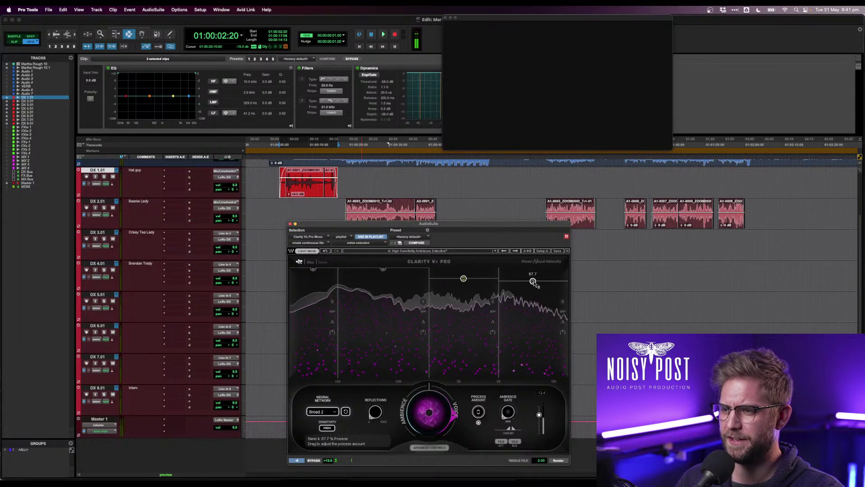
drag(533, 283, 533, 288)
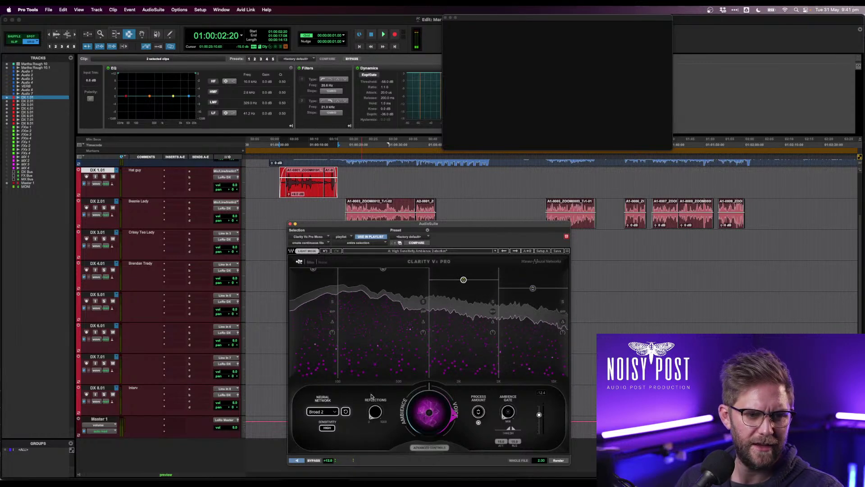
click(297, 461)
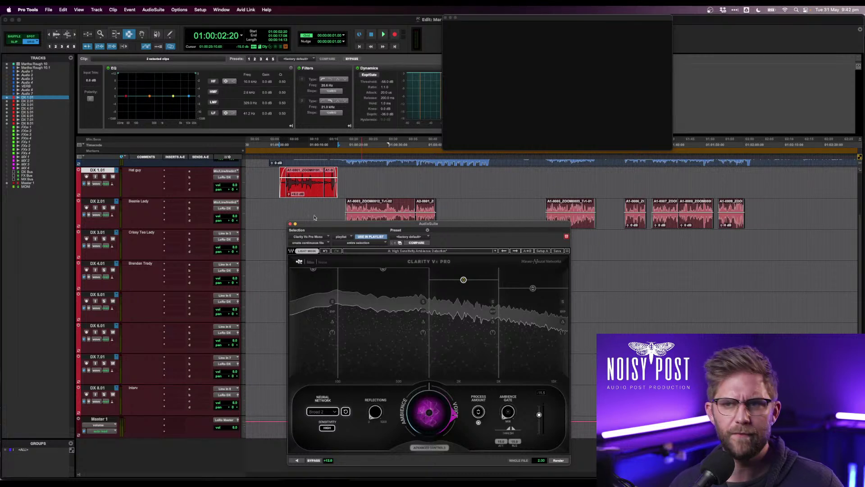
- Inspect the output, bus and input routing in I/O Setup, including the Monitor Path and Audition Path choices, and cancel without changes
click(200, 9)
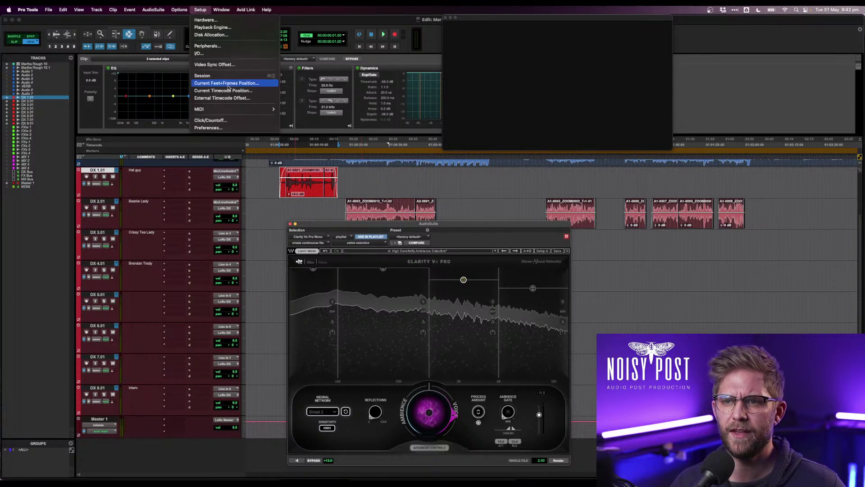
click(220, 53)
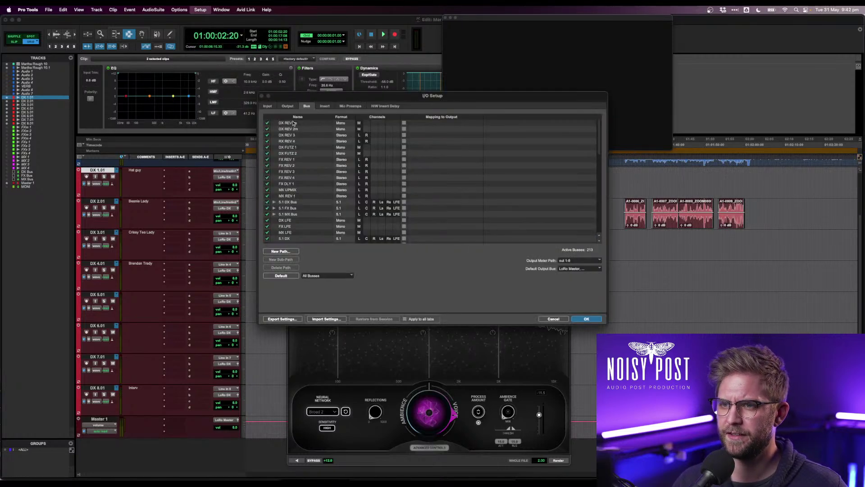
click(287, 106)
click(588, 260)
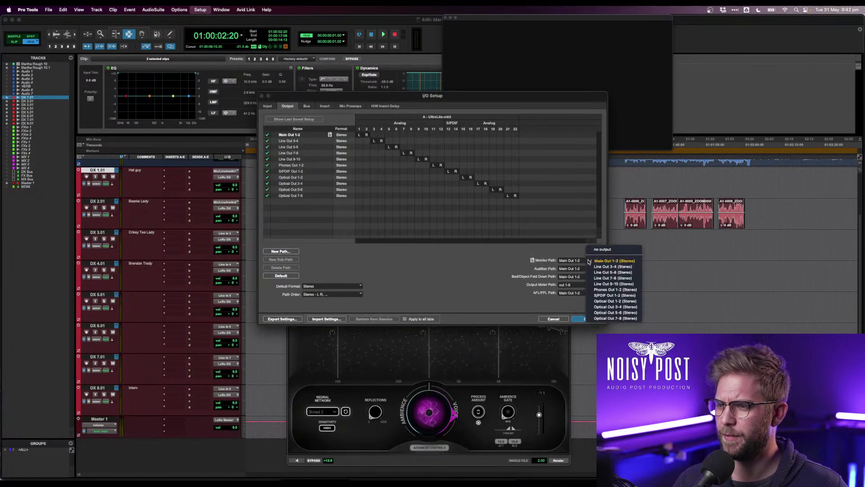
click(558, 255)
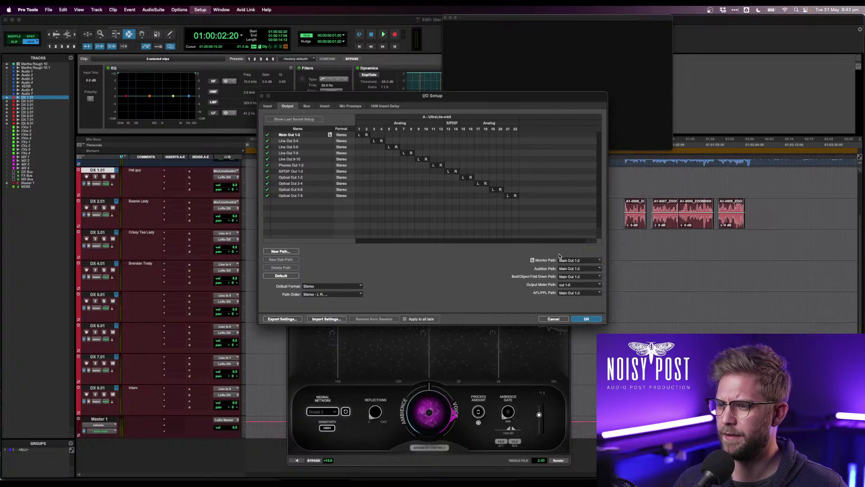
click(568, 268)
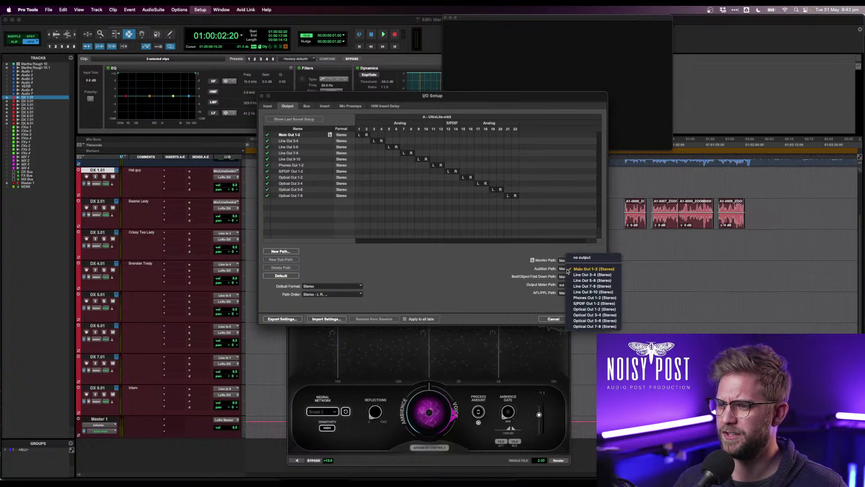
click(503, 266)
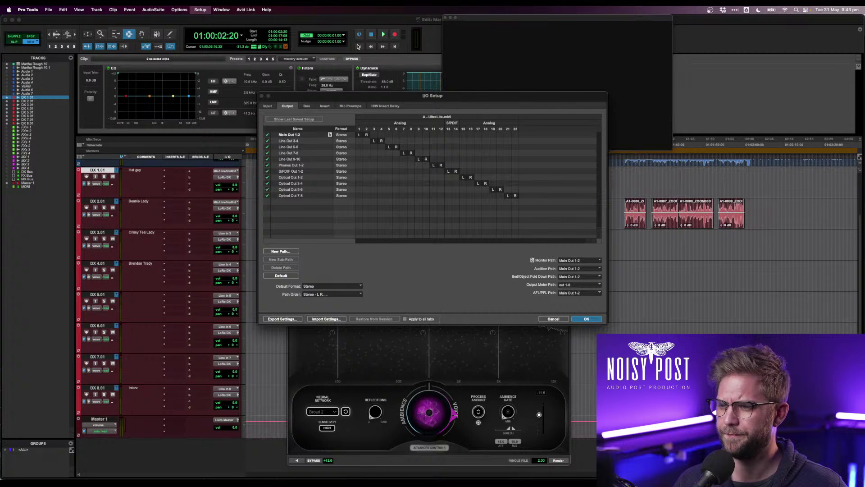
click(308, 106)
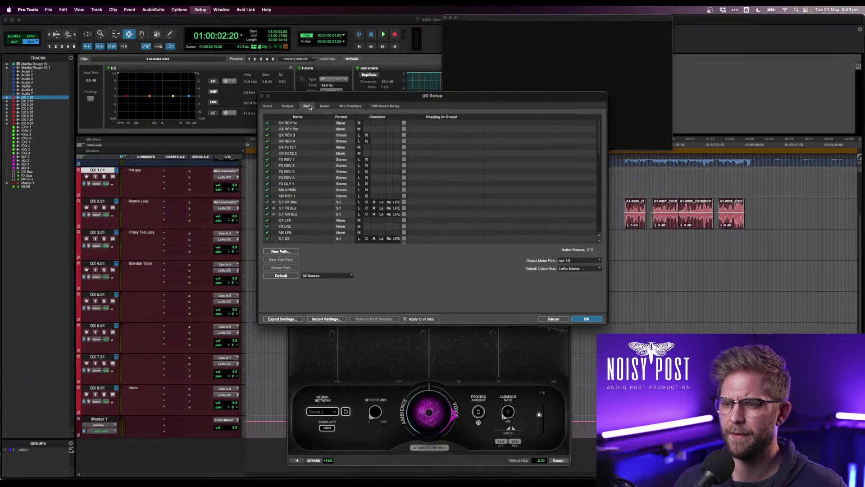
click(268, 107)
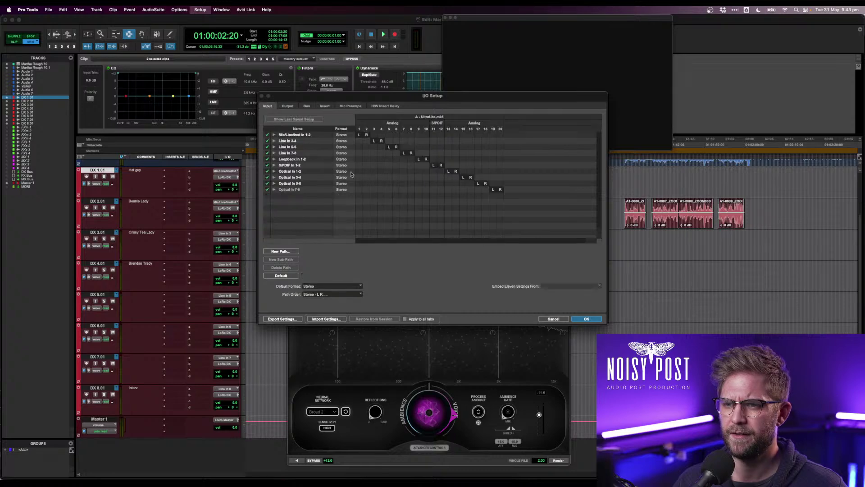
click(553, 318)
- Preview the DX 1.01 selection, try the main ambience control at 100, and bring it back down to about 59
click(296, 460)
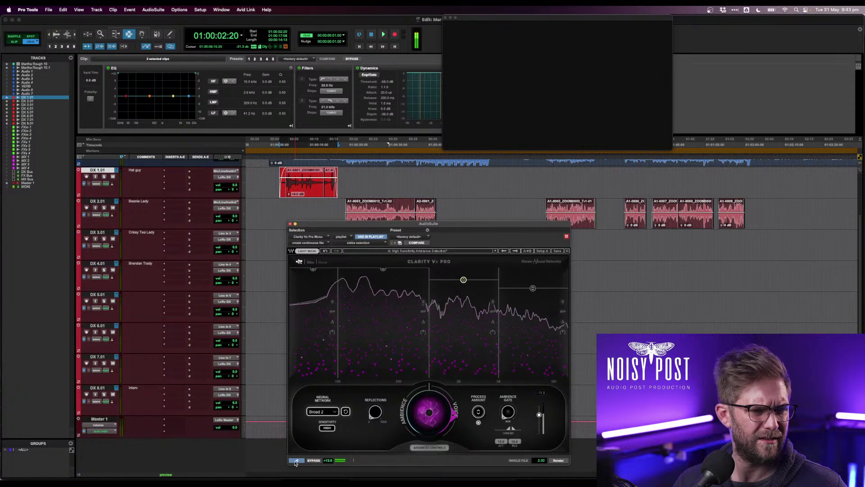
click(296, 460)
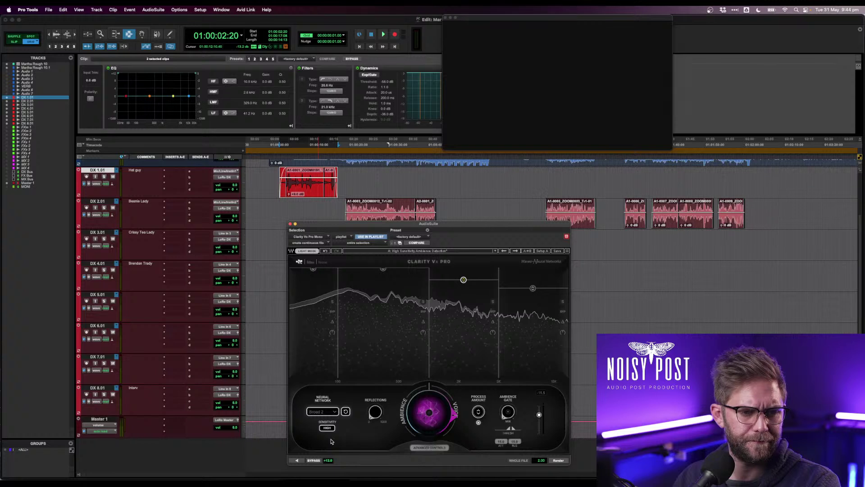
click(298, 460)
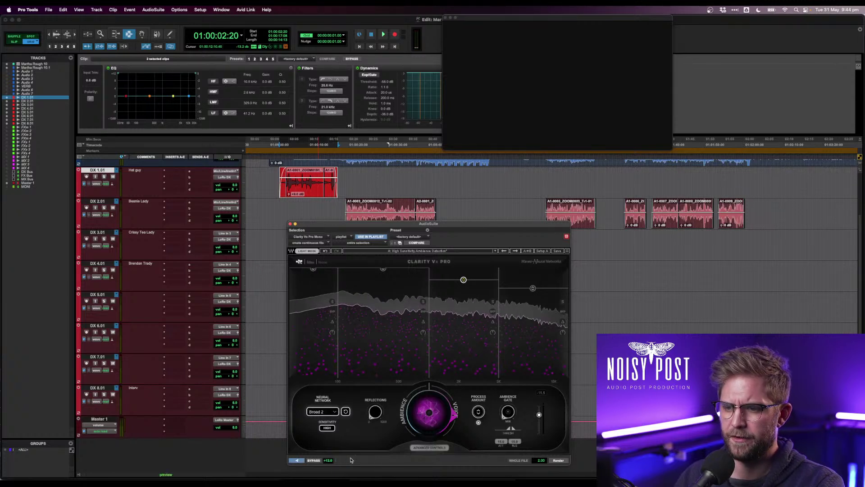
drag(415, 426, 417, 422)
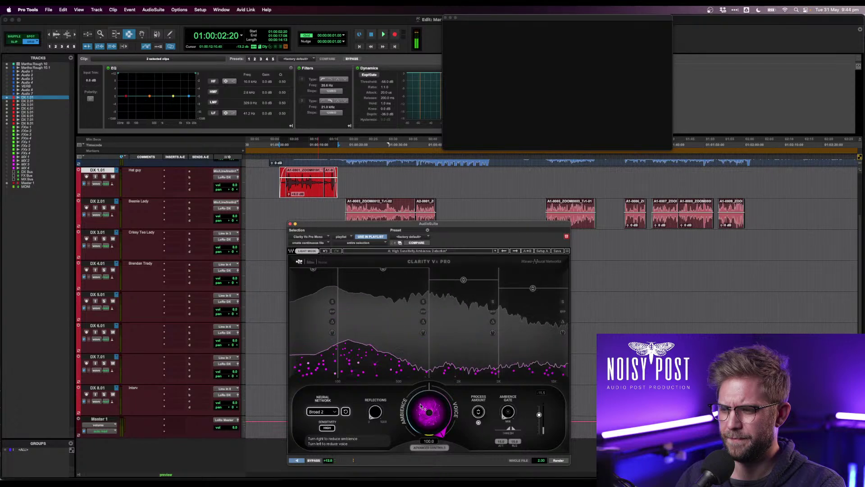
drag(421, 406, 420, 423)
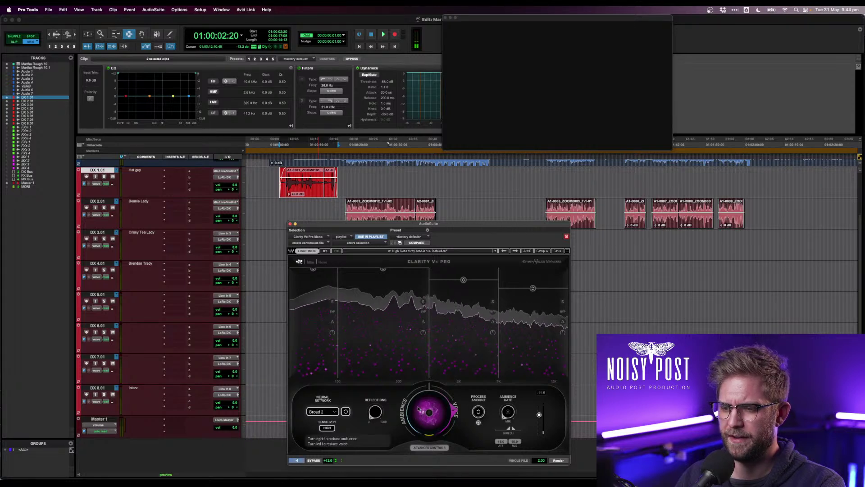
mouse_move(417, 409)
drag(417, 409, 418, 402)
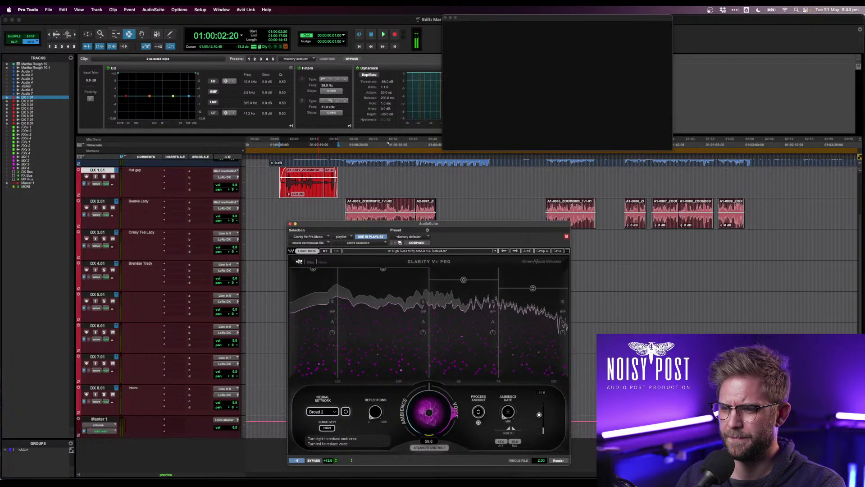
scroll(417, 406, down, 3)
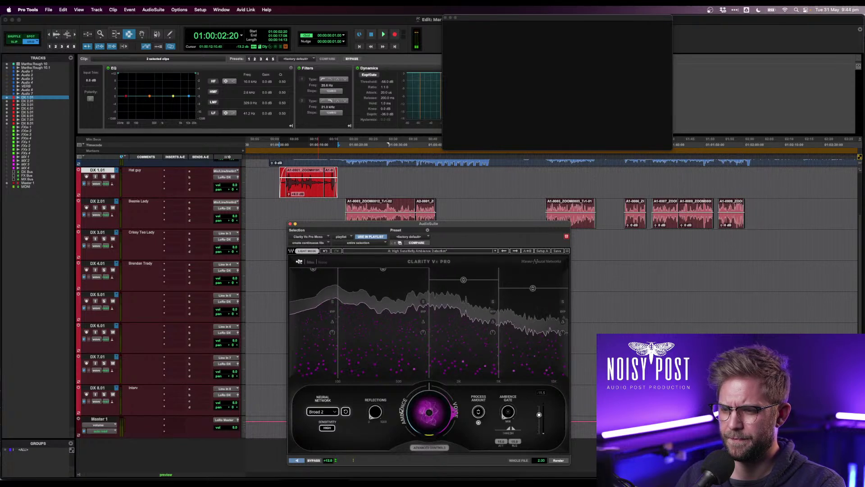
- Compare Clarity Vx Pro's neural networks during the preview, choose Broad 1 HF and render the noise reduction onto the DX 1.01 selection
click(329, 412)
click(344, 417)
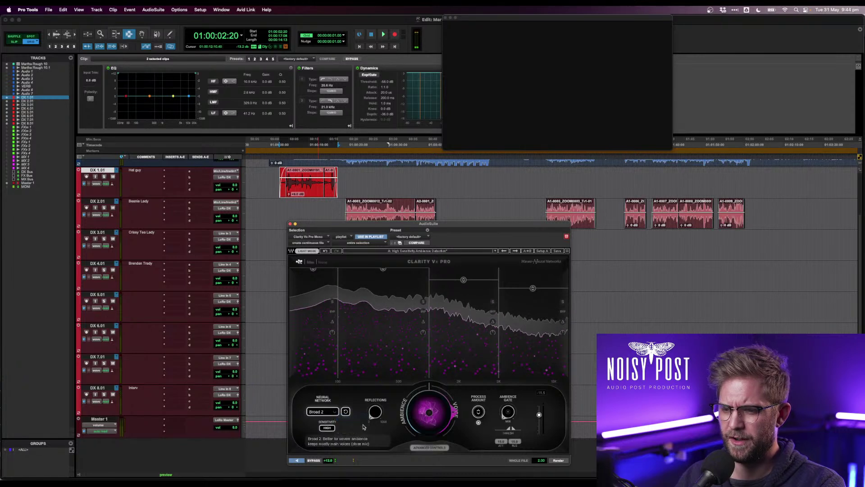
click(346, 411)
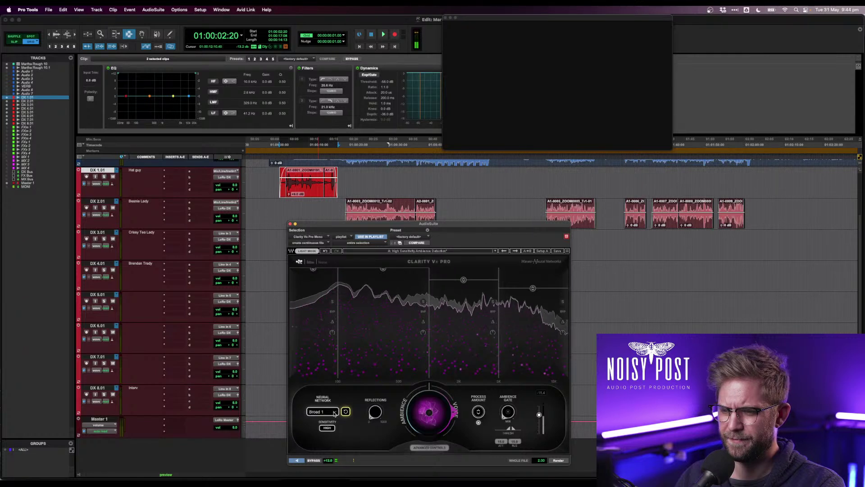
click(334, 413)
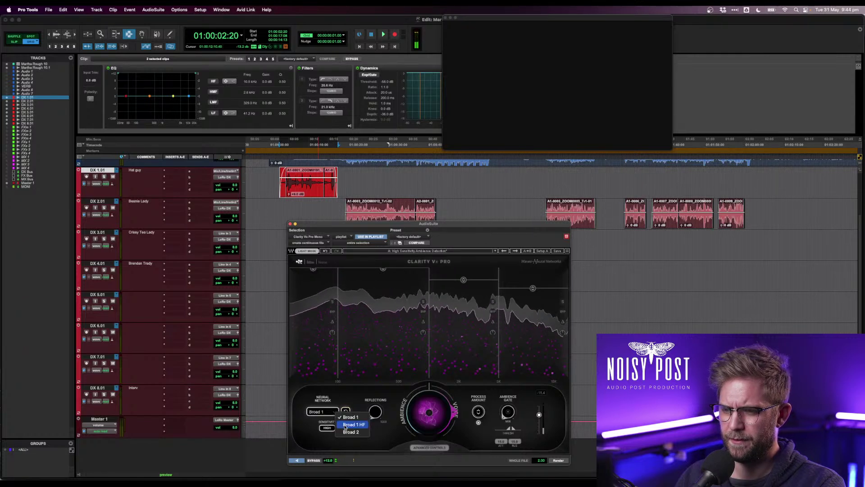
click(348, 423)
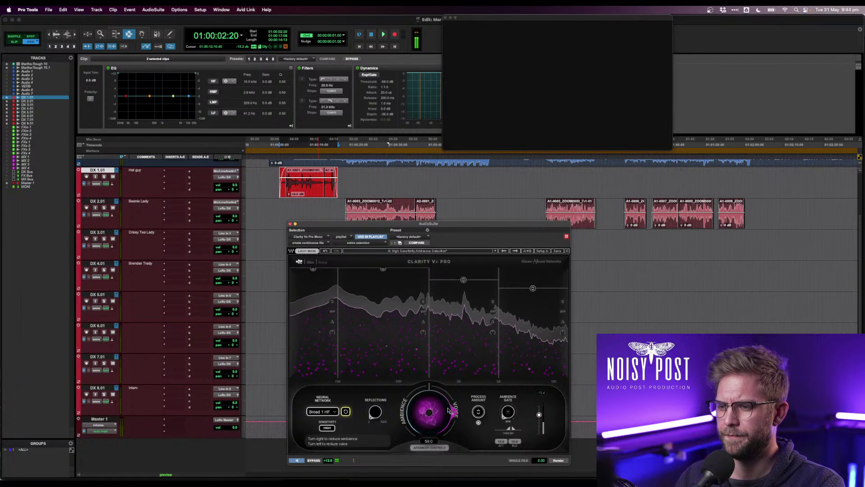
click(558, 460)
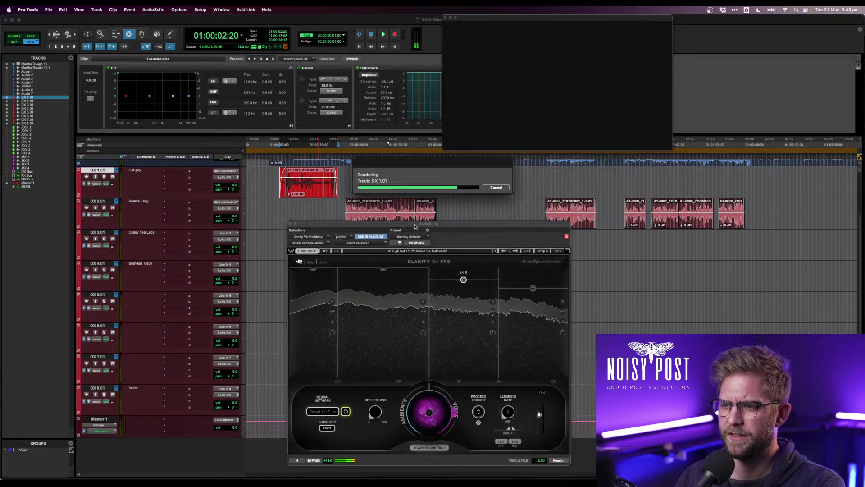
- Move the plug-in clear of the rendered DX 1.01 clip and lower its clip gain at the start so it ramps up
drag(415, 226, 541, 229)
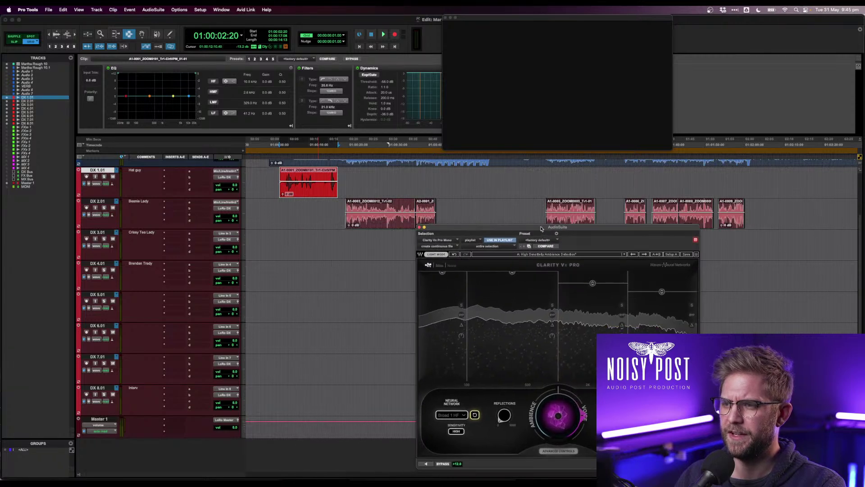
click(308, 192)
key(super+bracketright)
key(super+bracketright)
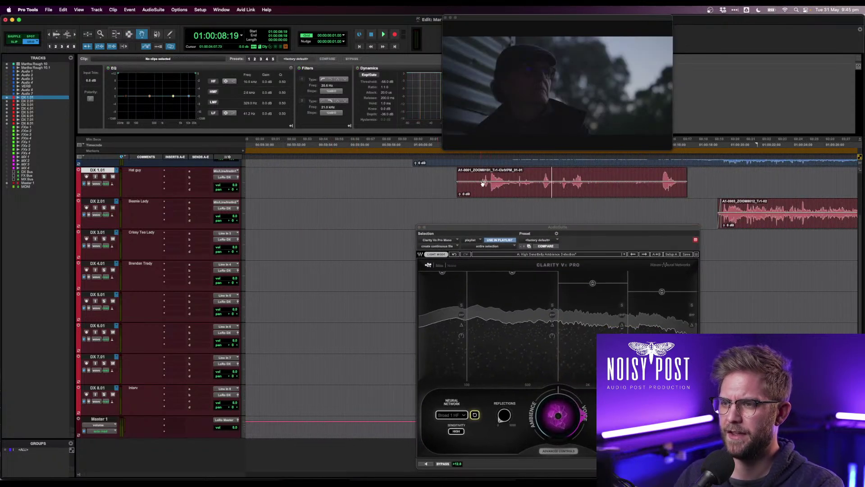
drag(459, 183, 456, 188)
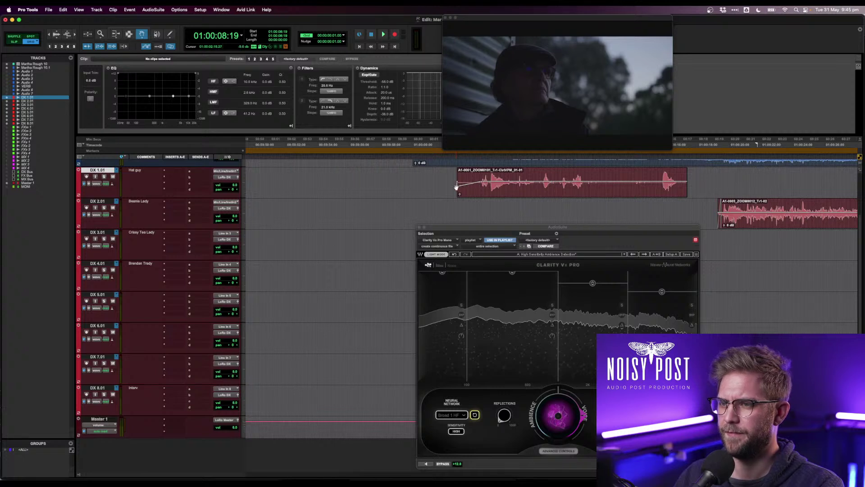
- Play from just before the DX 1.01 clip and add clip gain points around its first phrase, reshaping the line between them
key(F7)
click(455, 186)
key(F8)
key(space)
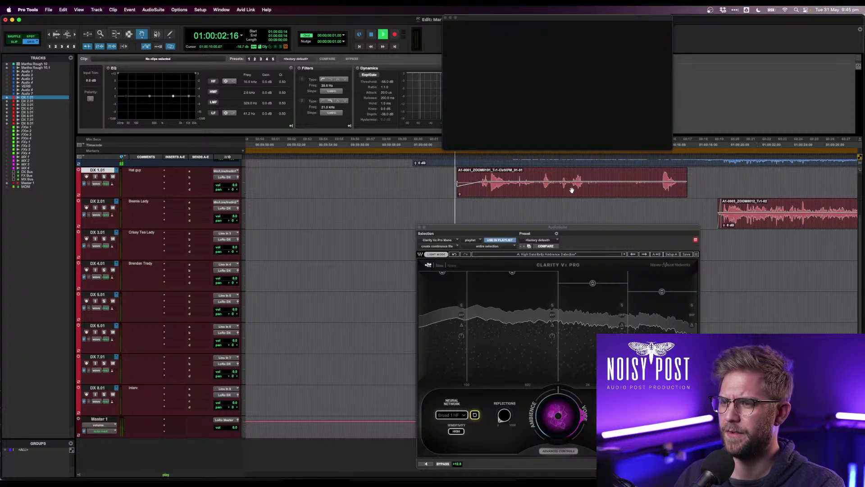
click(502, 182)
drag(509, 182, 527, 182)
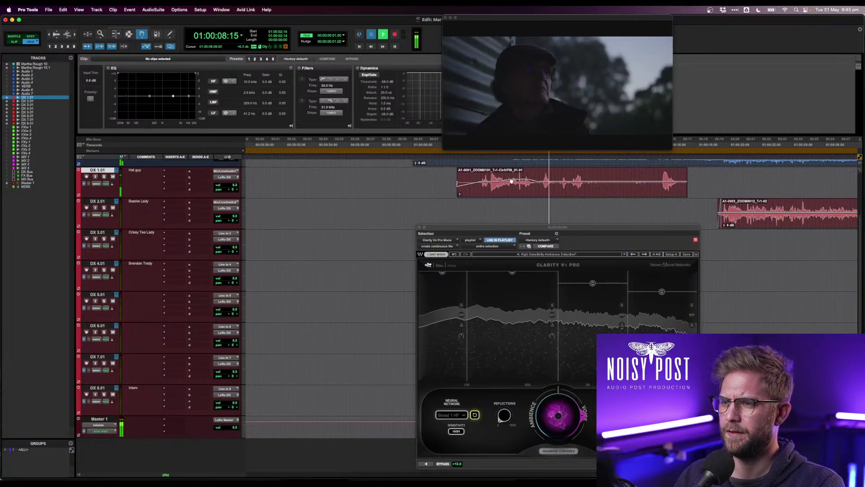
- Replay the DX 1.01 clip from its start to its end to check the gain changes, and select the whole clip
key(space)
key(space)
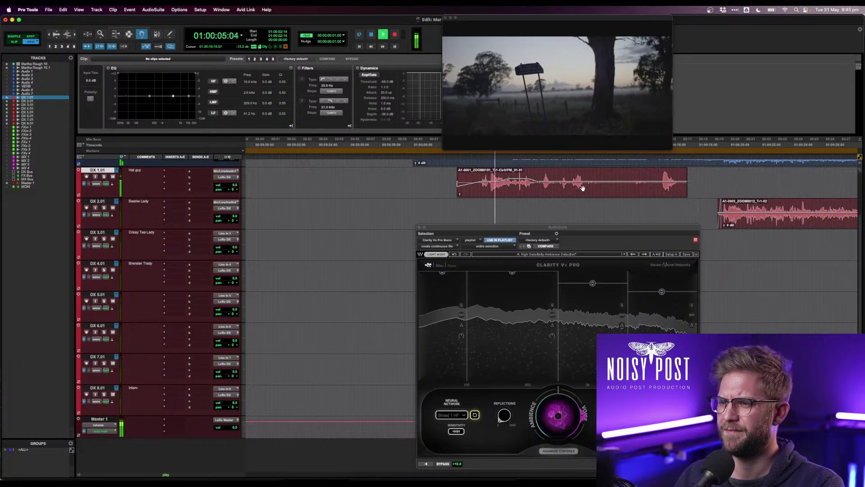
scroll(588, 186, right, 2)
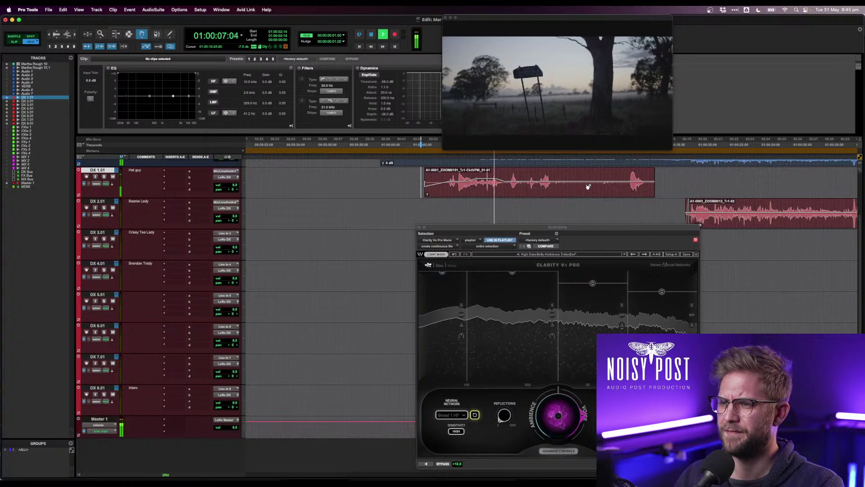
scroll(588, 186, right, 1)
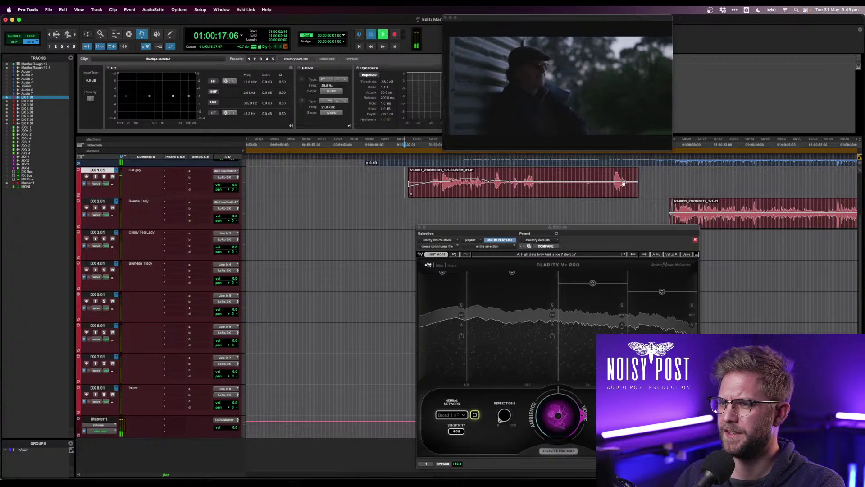
key(space)
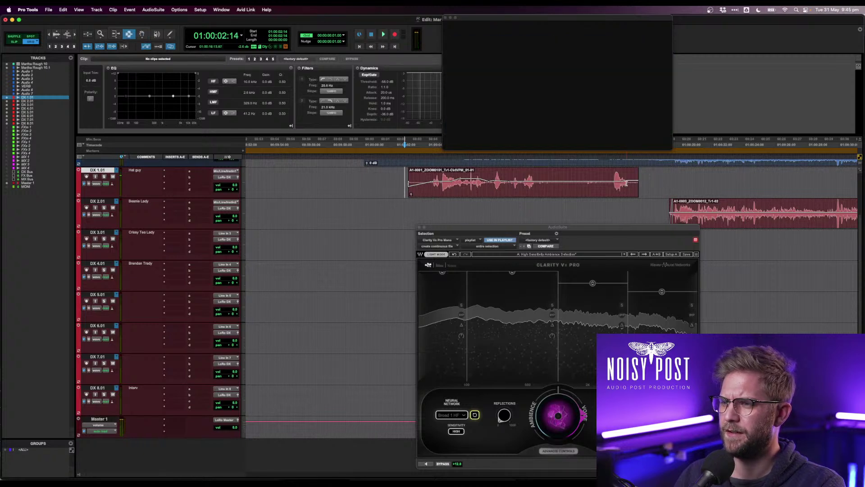
double_click(601, 184)
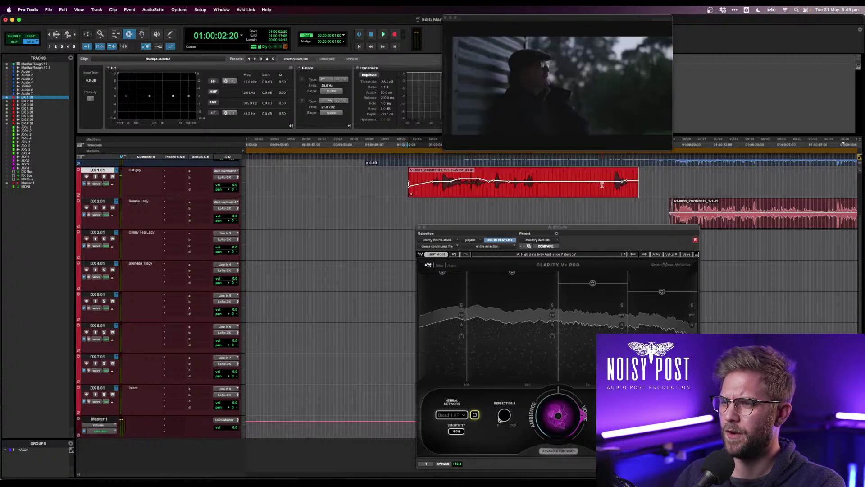
- Launch the RX 9 Connect AudioSuite plug-in and send the selected DX 1.01 clip to iZotope RX 9 for repair
click(149, 11)
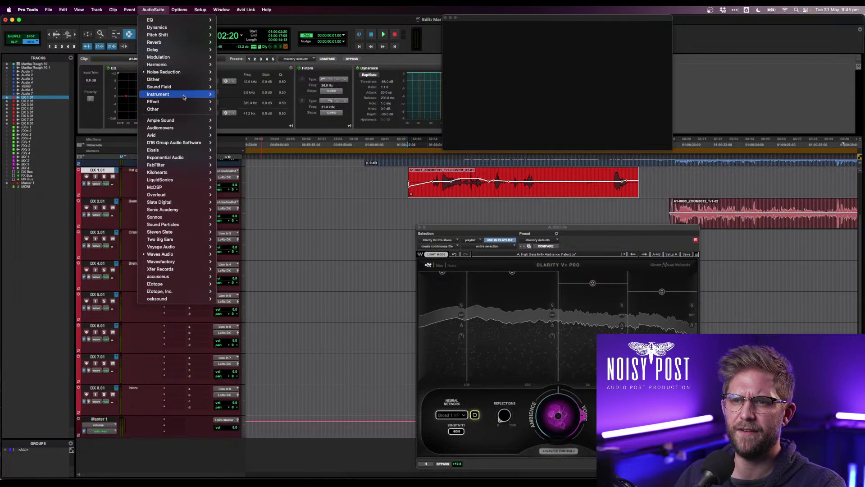
mouse_move(165, 263)
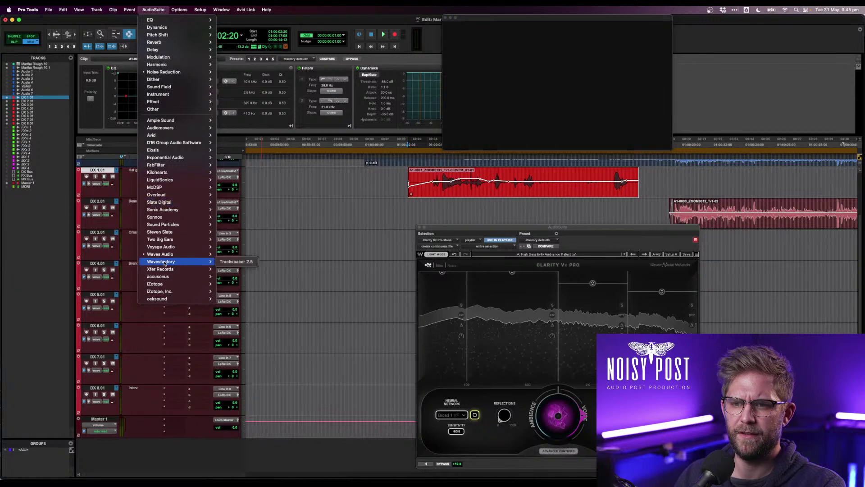
mouse_move(172, 284)
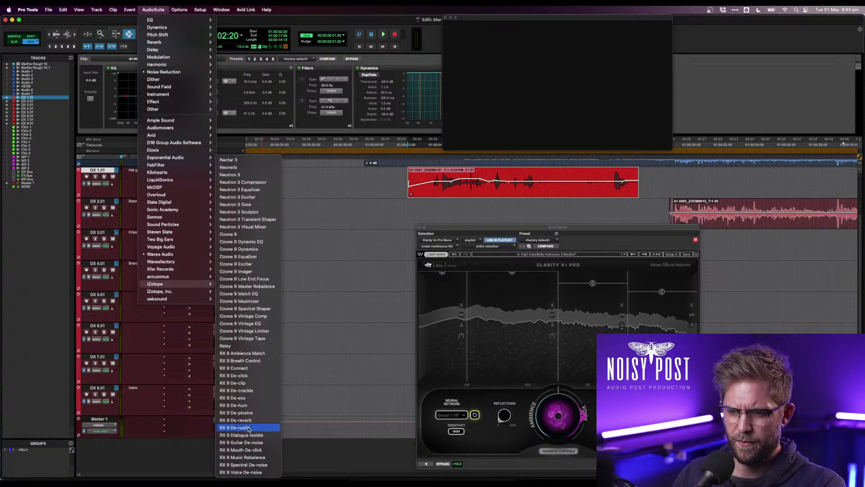
click(252, 368)
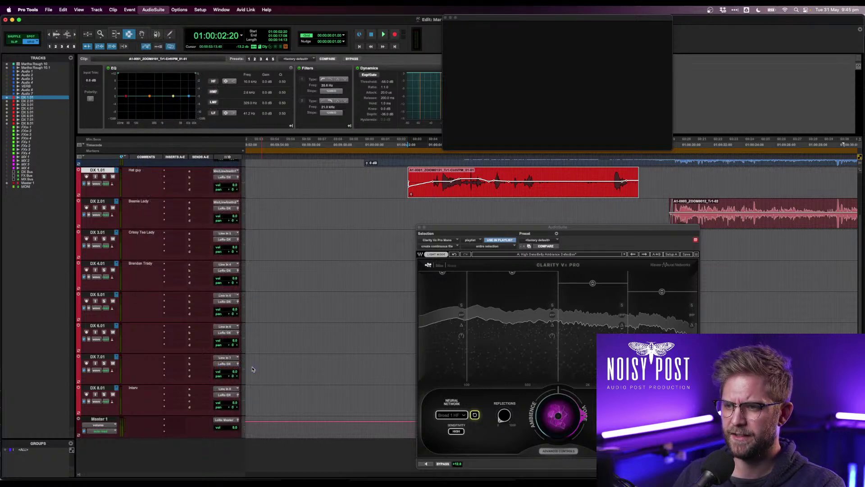
drag(472, 234, 197, 303)
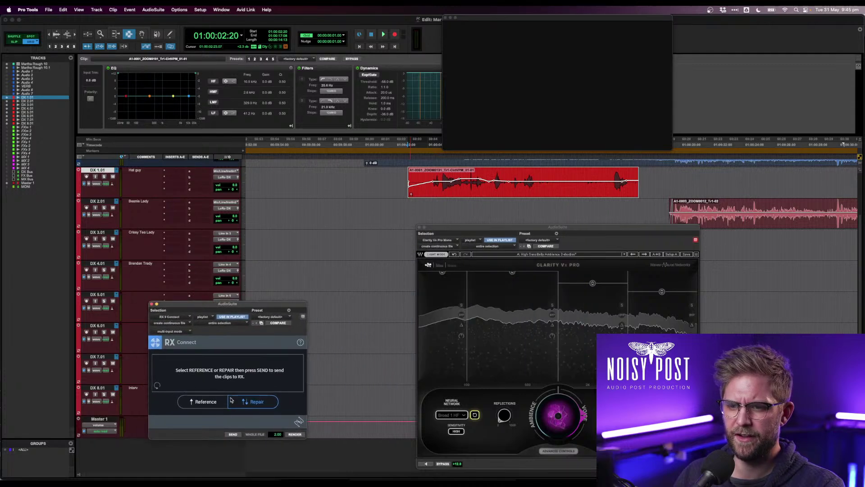
click(233, 434)
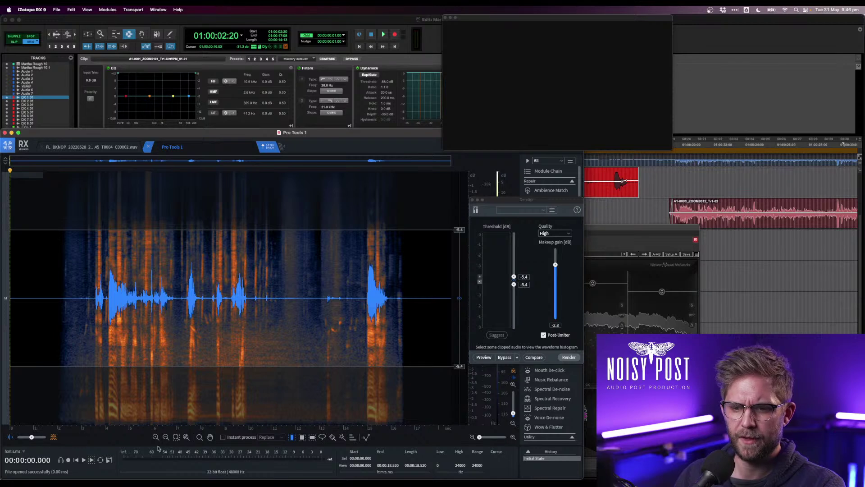
- Close the De-clip module and place the playhead at about 5.7 s in the spectrogram
click(472, 200)
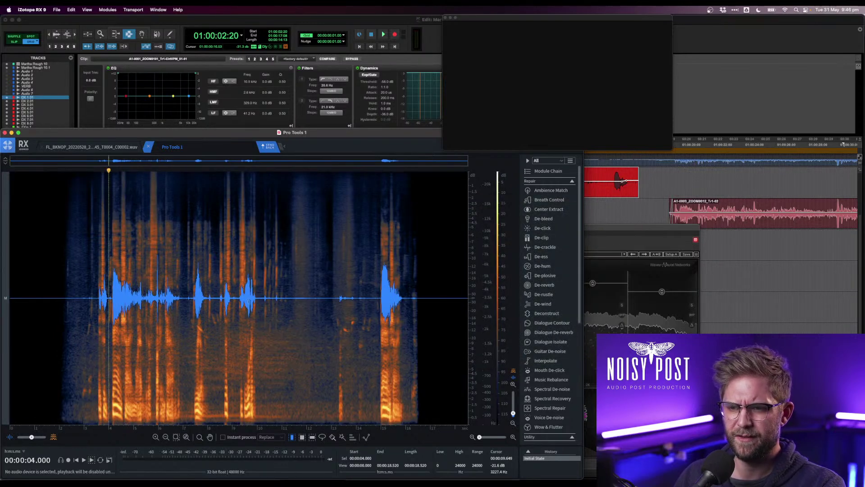
click(162, 327)
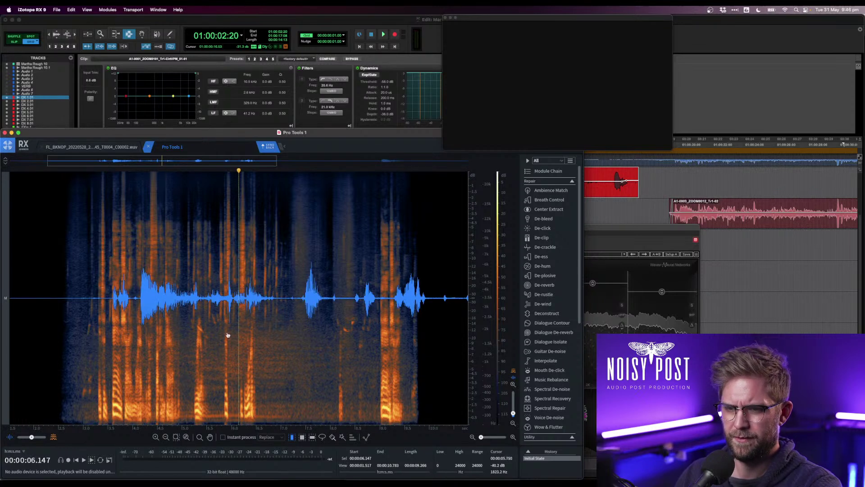
scroll(228, 331, up, 4)
click(242, 282)
click(194, 279)
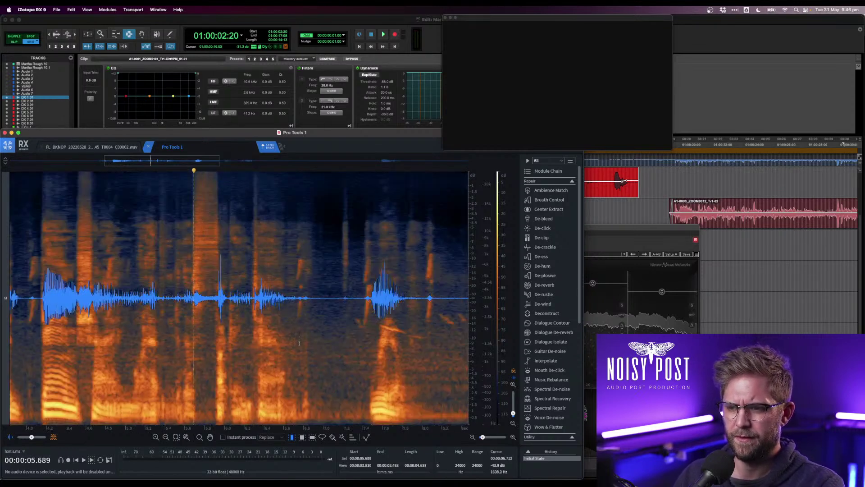
- Set the audio driver type to RX Monitor in the preferences
click(32, 9)
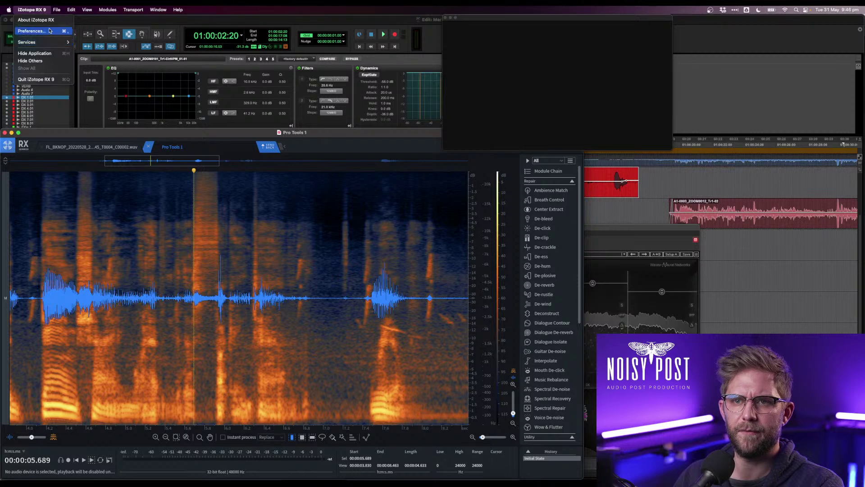
click(36, 32)
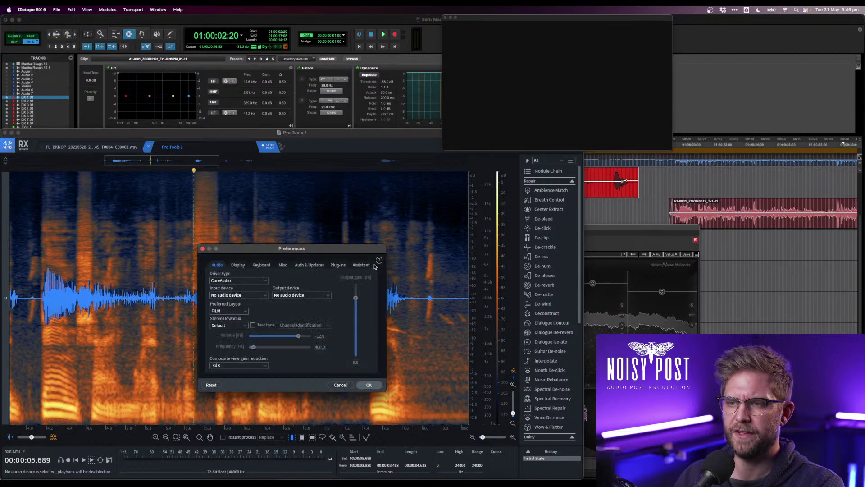
click(284, 296)
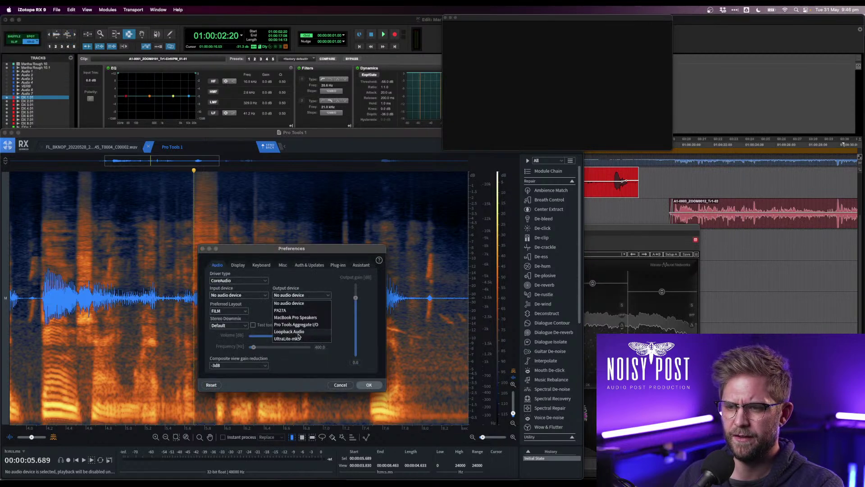
click(239, 282)
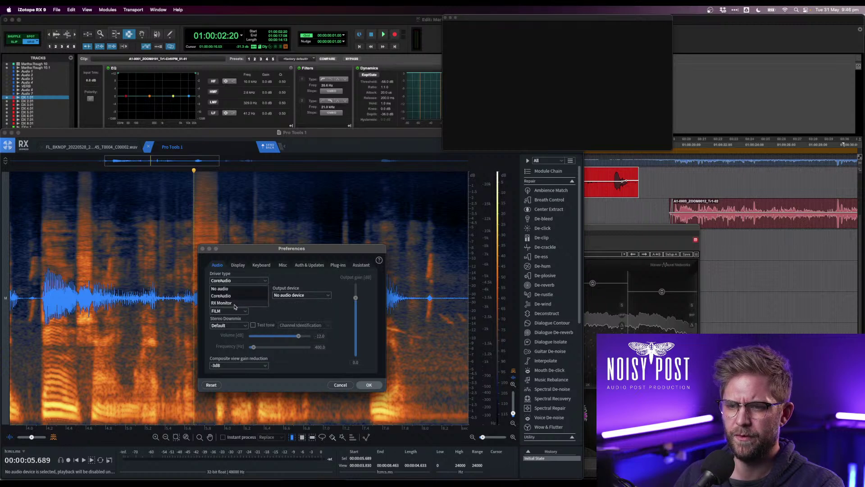
click(235, 303)
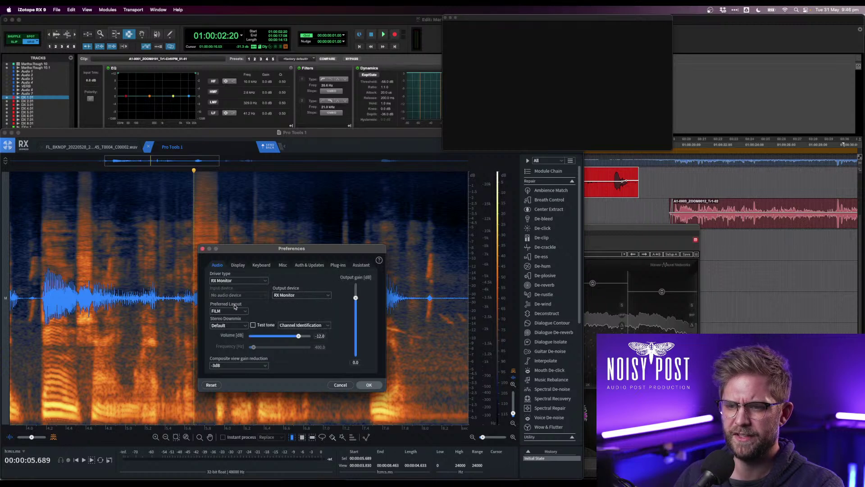
click(368, 385)
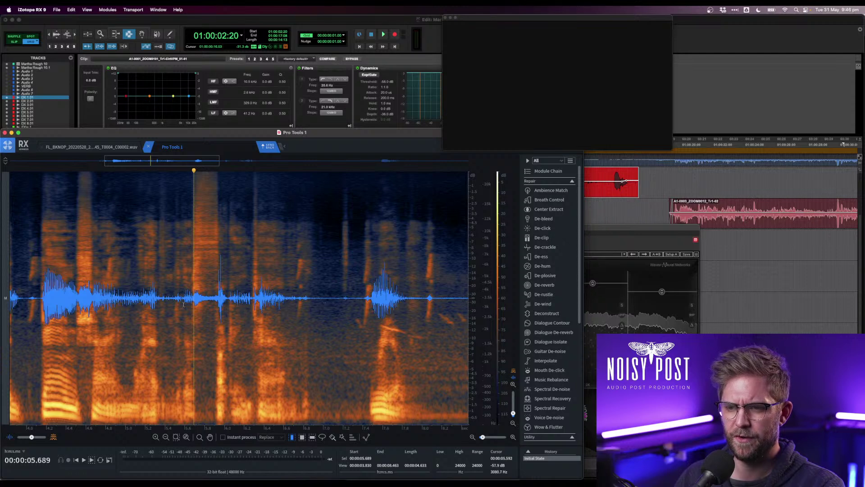
- Play the dialogue from about 5.6 s onward and re-listen to the noise around 6 to 7 s
click(185, 304)
key(space)
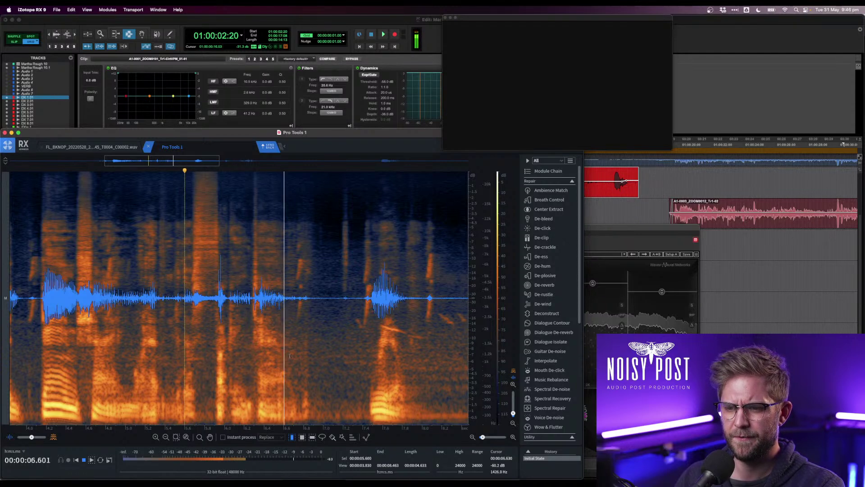
click(295, 238)
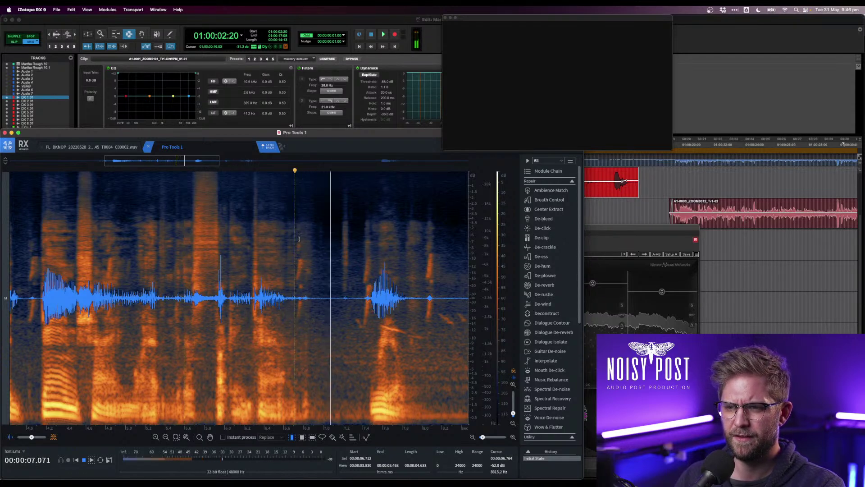
click(264, 266)
click(229, 279)
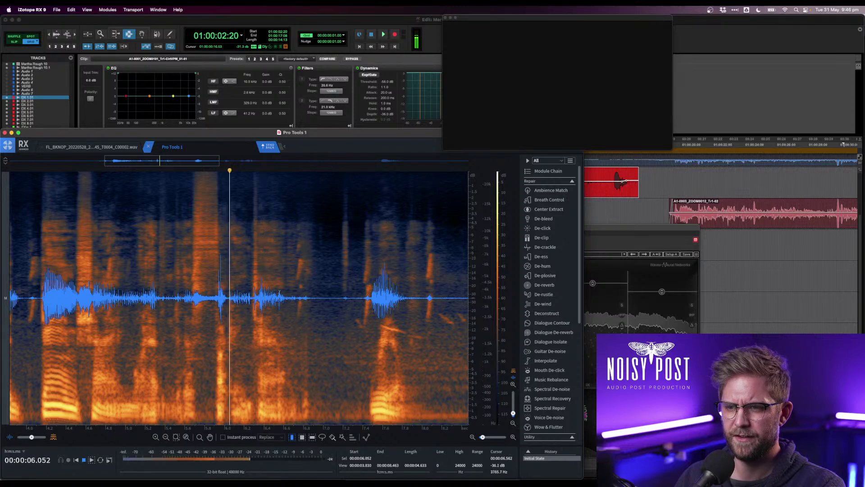
key(space)
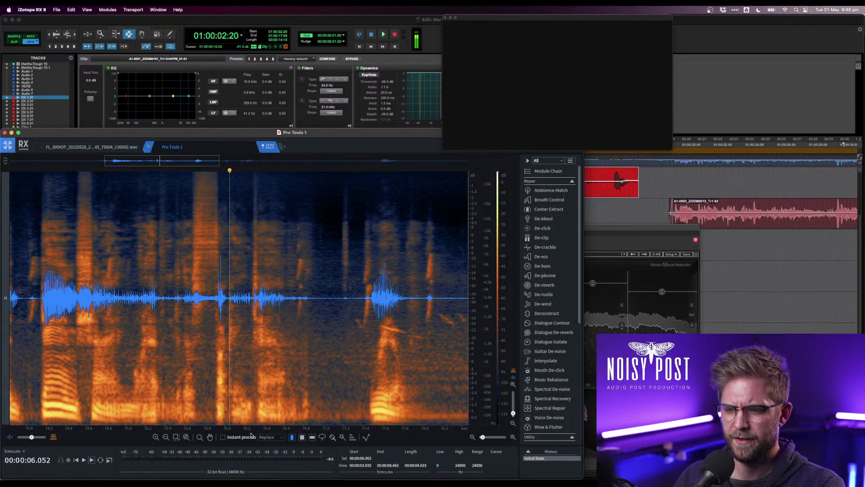
- Enable instant processing and set its mode to Attenuate
click(251, 436)
click(269, 437)
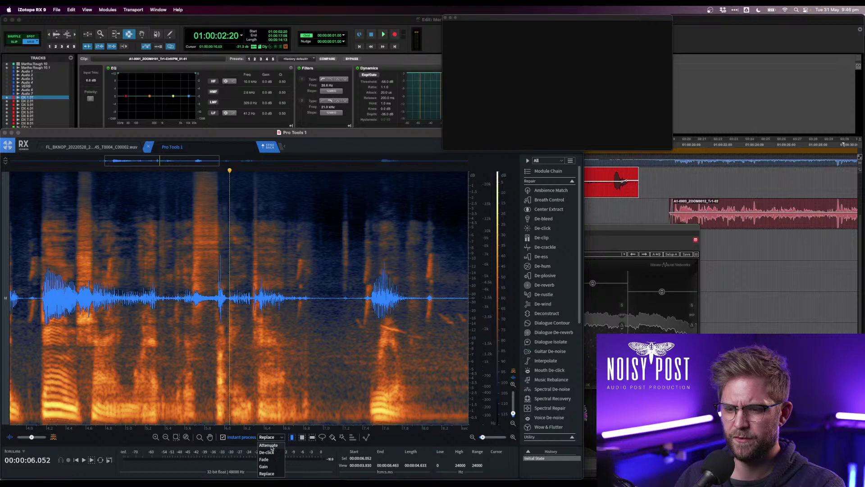
click(269, 445)
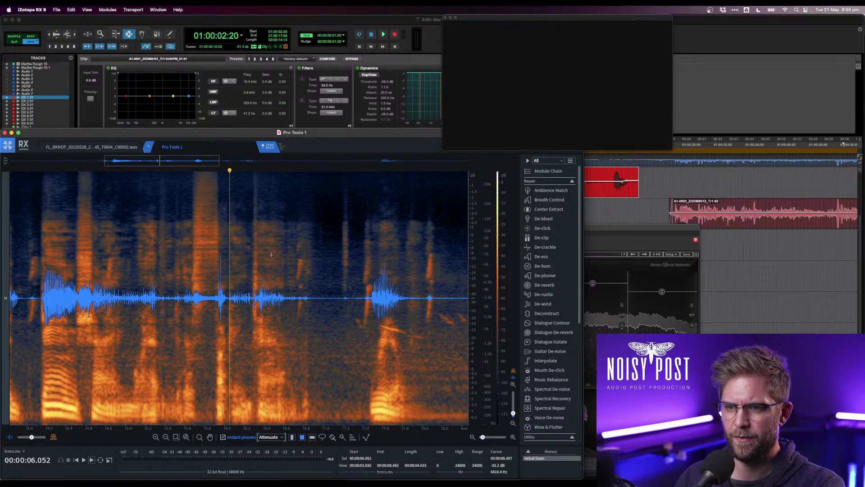
- Attenuate the noise at about 6.7 to 6.9 s in the upper frequencies and below about 2.1 kHz, replaying the passage to check
drag(295, 215, 316, 336)
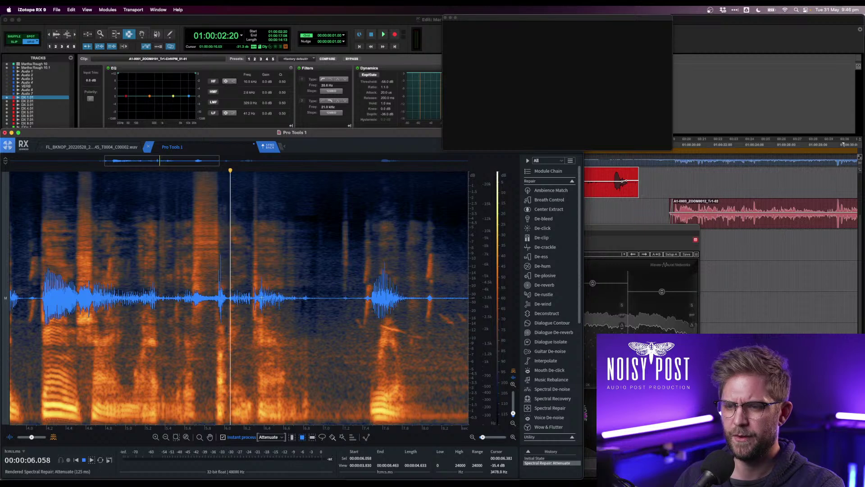
key(space)
drag(300, 325, 317, 423)
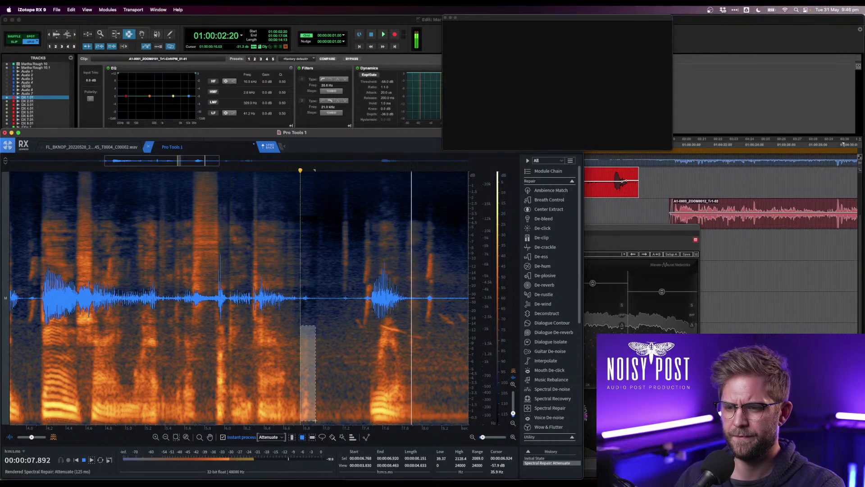
click(241, 378)
key(space)
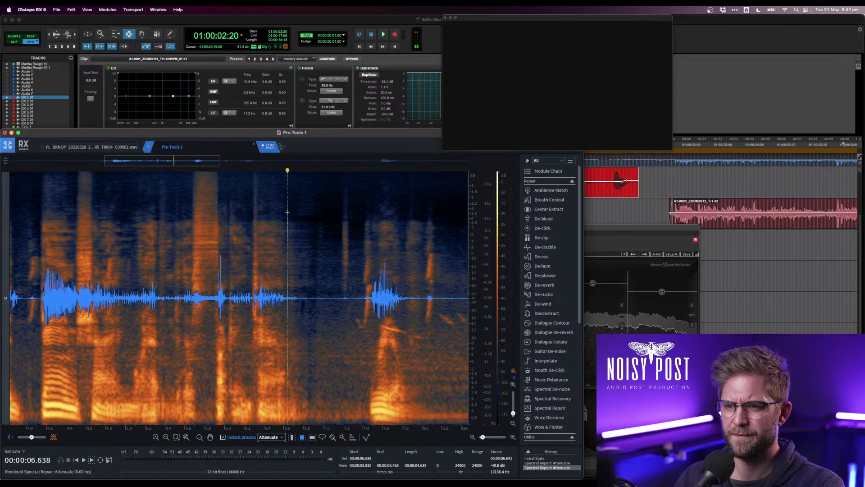
click(249, 214)
key(space)
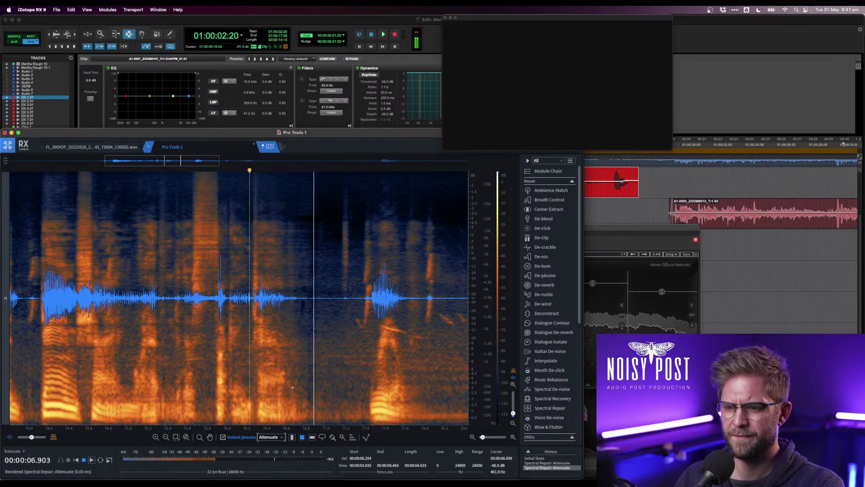
- Attenuate the remaining low-frequency noise at about 6.6 to 6.9 s in two passes, replaying the passage after each
drag(287, 385, 304, 423)
click(240, 386)
key(space)
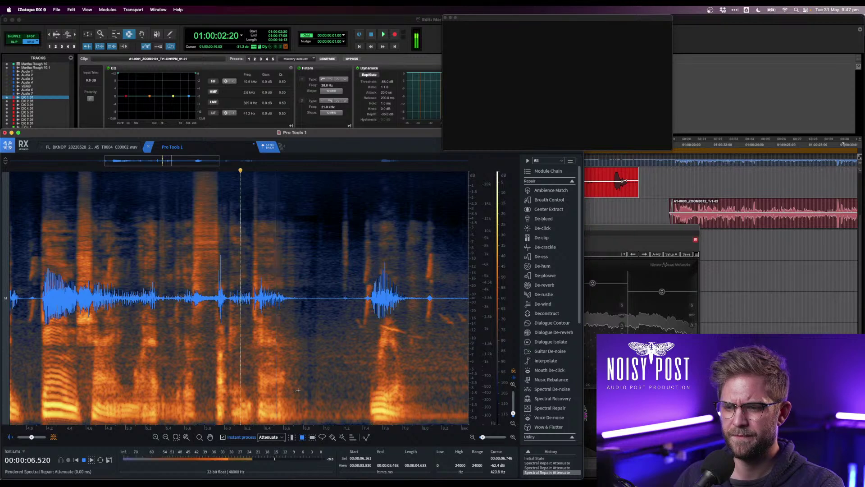
drag(295, 372, 314, 424)
click(237, 388)
key(space)
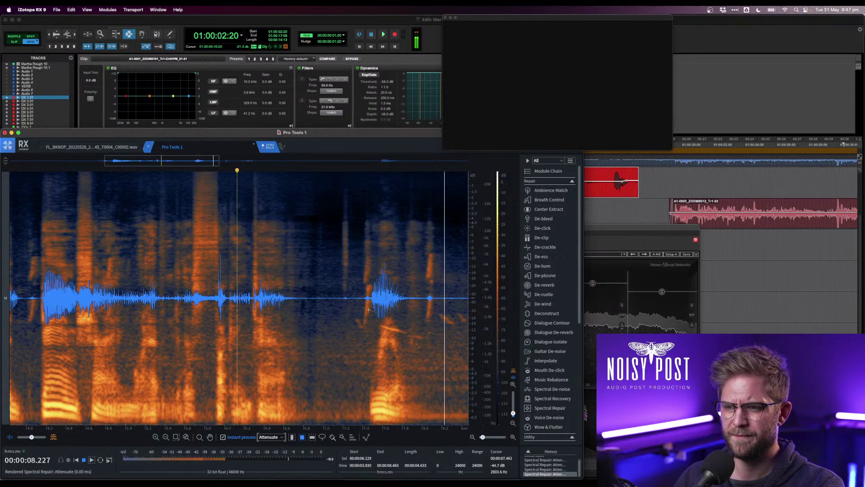
key(space)
key(space)
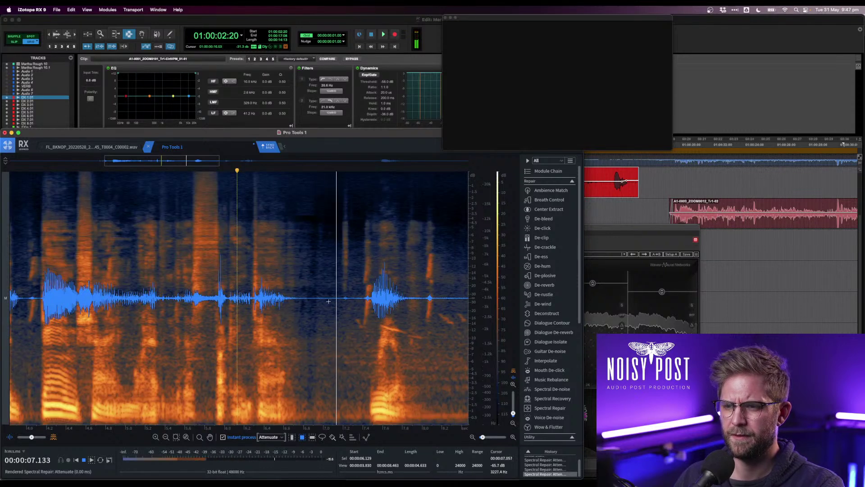
- Try attenuating the noise just before the word at about 7.5 s, and undo the attenuation
drag(353, 218, 374, 335)
key(space)
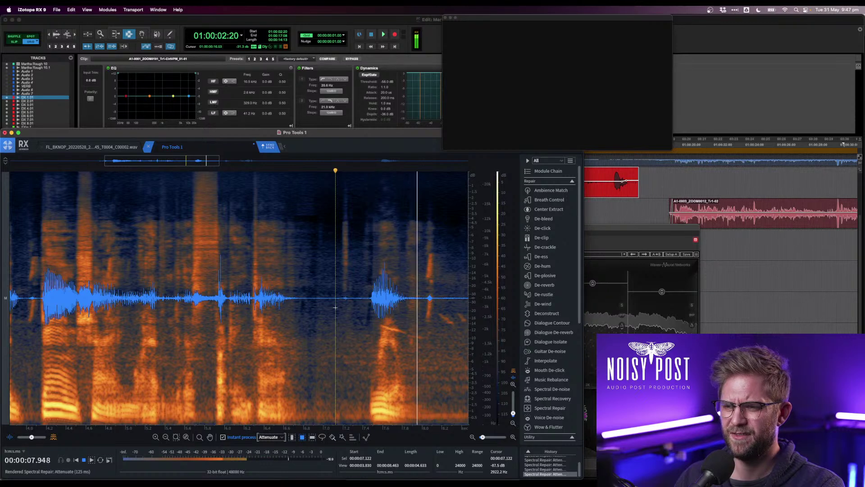
key(super+z)
- Play from about 7 s and attenuate the high-frequency noise at about 8.0 to 8.1 s
click(319, 238)
key(space)
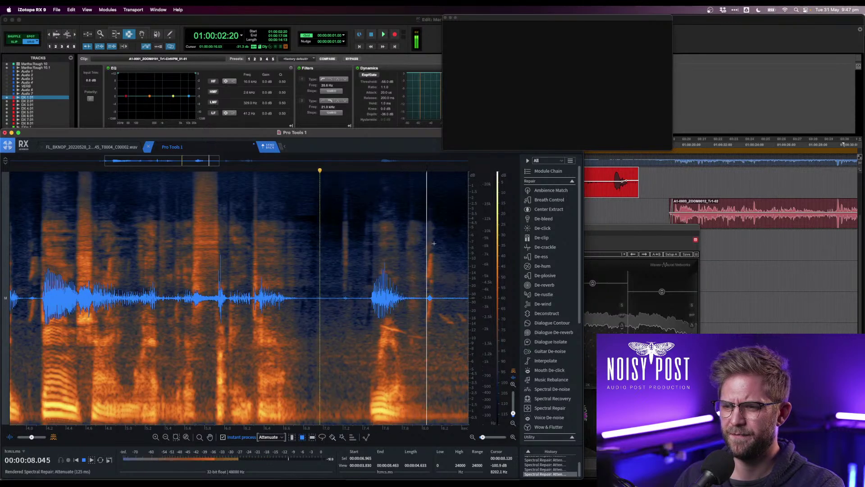
key(space)
click(422, 221)
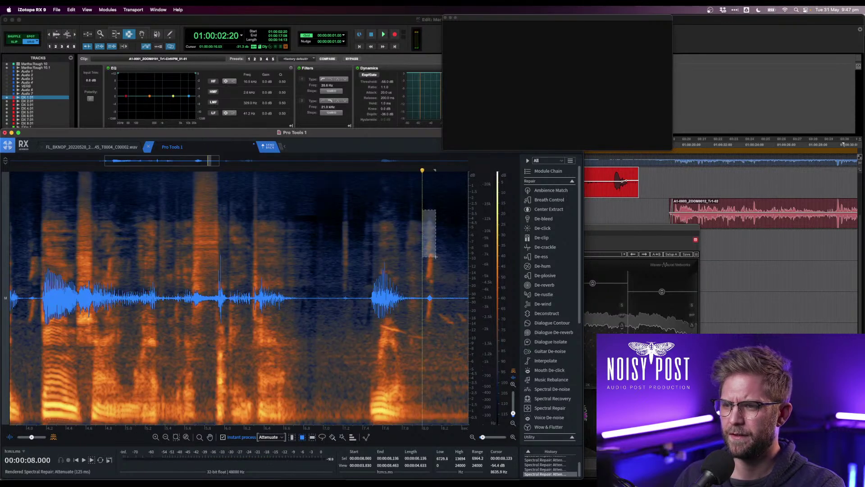
- Maximize the RX window, shift the video window aside, and replay the dialogue in RX from just before 8 s
double_click(376, 132)
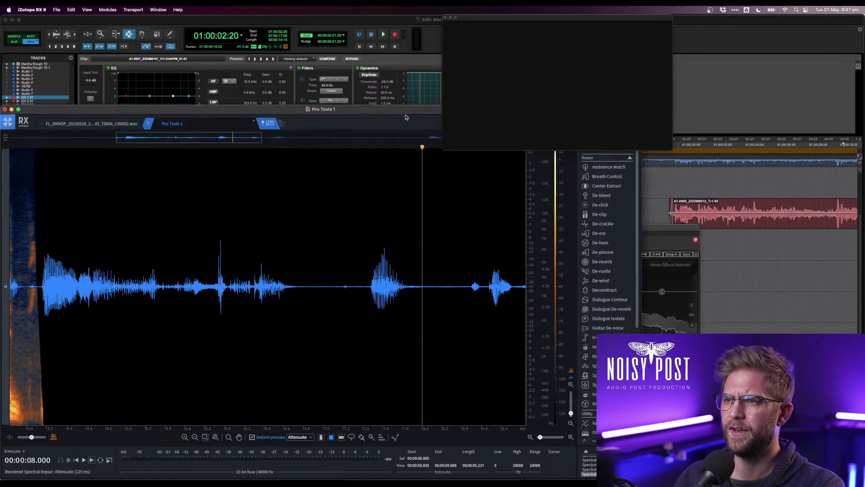
drag(489, 20, 507, 19)
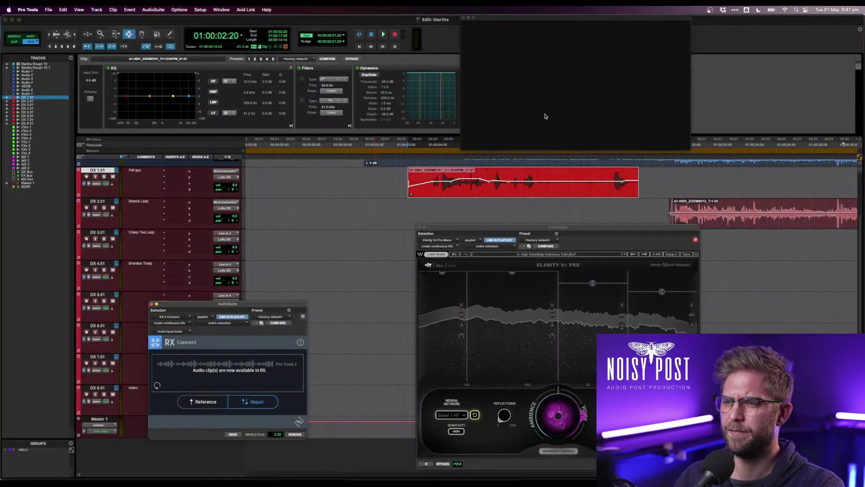
key(super+Tab)
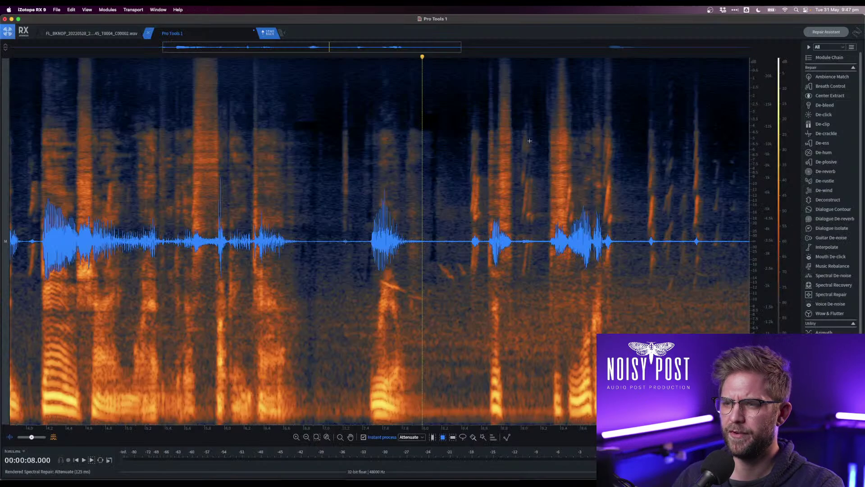
click(414, 235)
key(space)
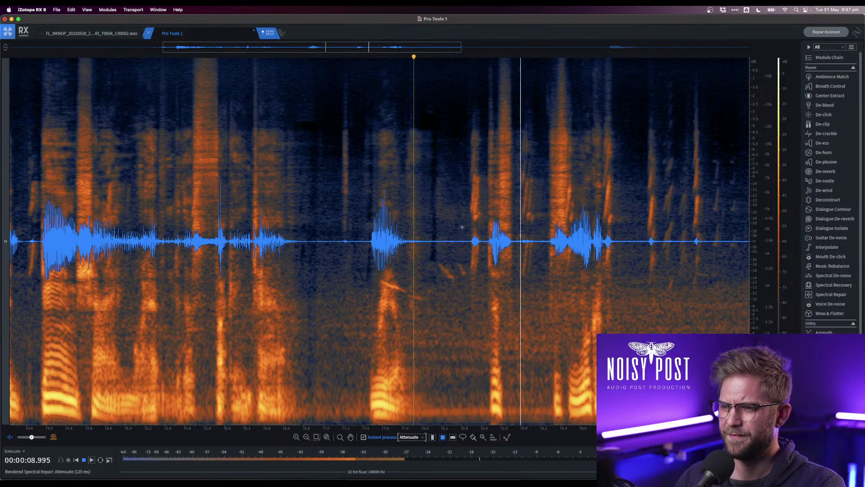
- Set instant processing to Replace and repair the noise just before the word, at about 8.4 to 8.6 s
key(space)
click(466, 131)
key(space)
key(space)
drag(462, 99, 481, 287)
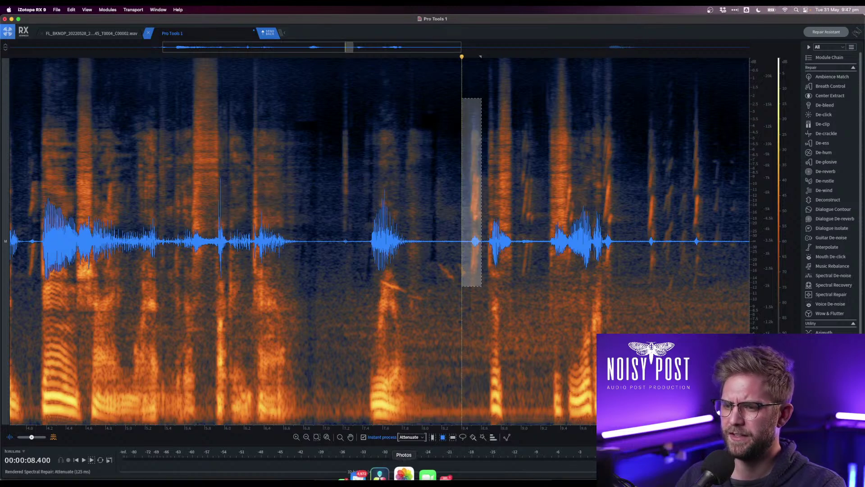
click(412, 474)
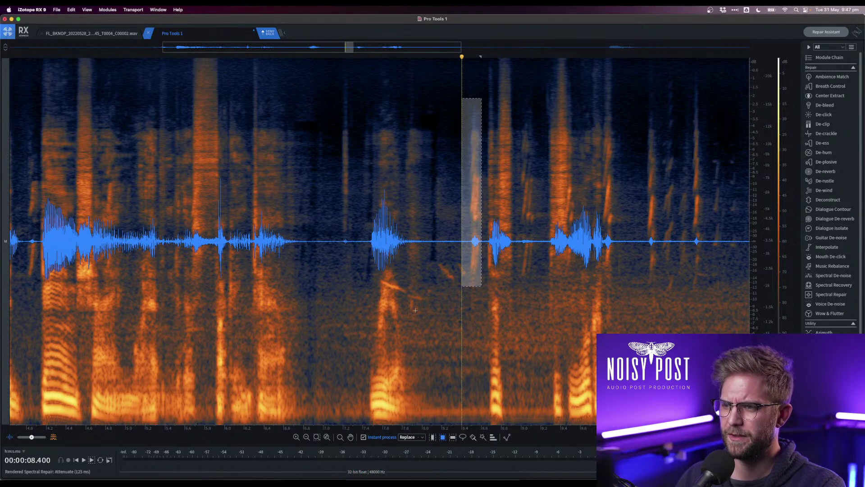
click(415, 212)
drag(466, 93, 486, 296)
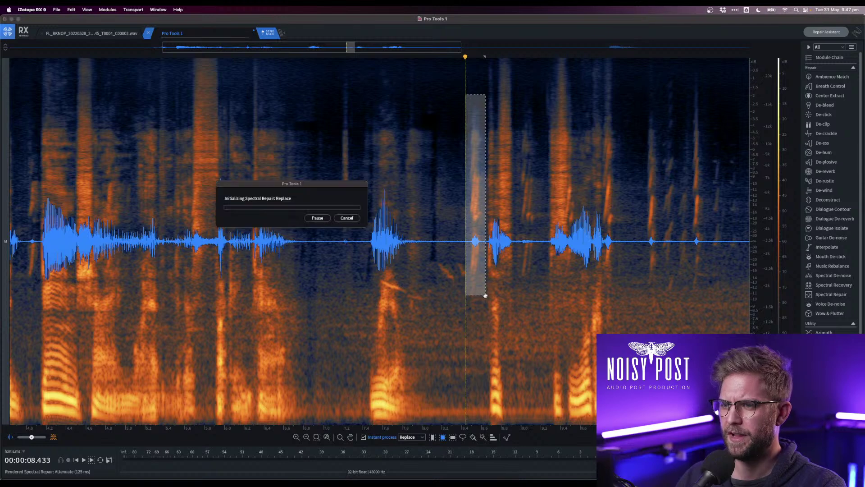
- Replace the fainter noises at about 8.1 to 8.6 s and at about 9.0 to 9.2 s, replaying the passage
click(429, 270)
key(space)
drag(435, 250, 478, 297)
key(space)
click(262, 270)
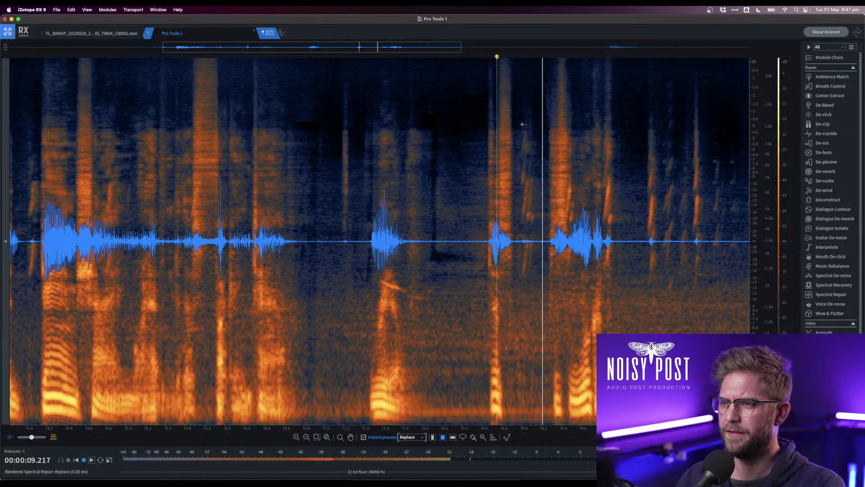
drag(521, 98, 542, 255)
click(484, 234)
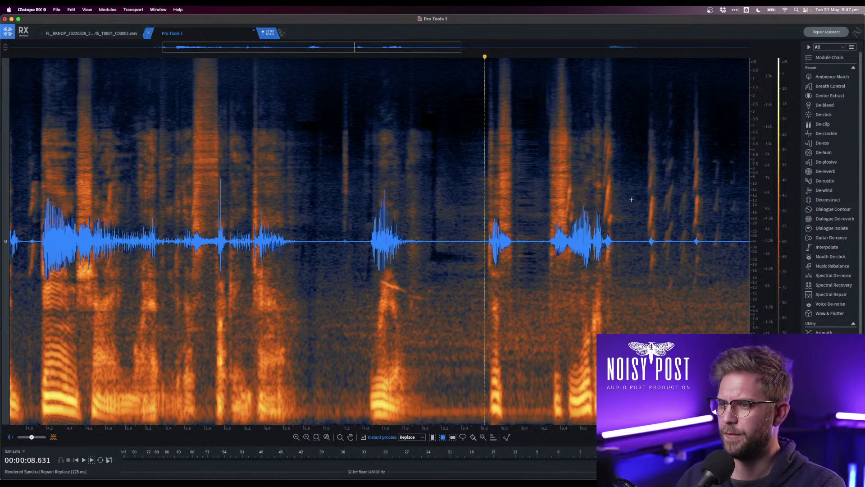
- Play from about 9.2 s, try replacing the noise at the word's end at about 9.8 to 10.0 s, and undo it
scroll(613, 231, right, 5)
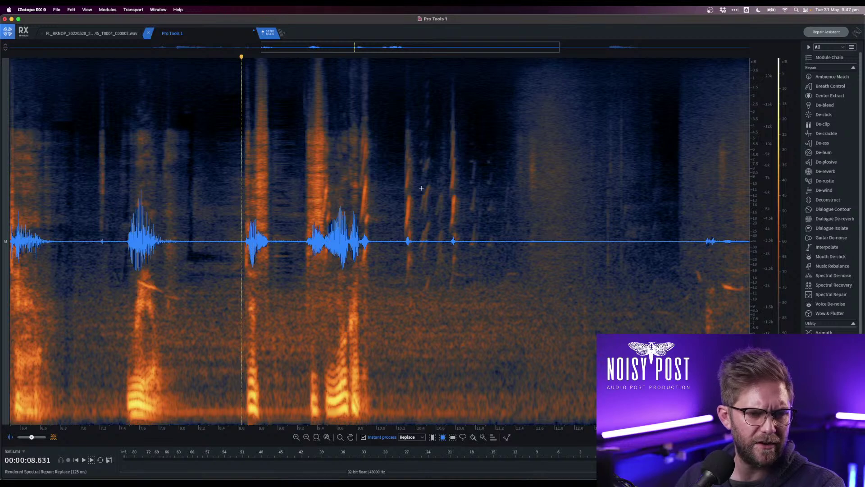
click(298, 182)
key(space)
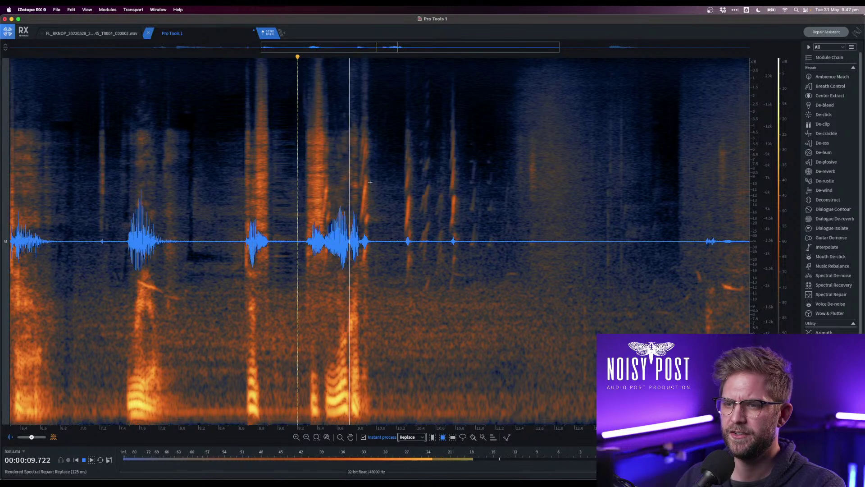
key(space)
drag(360, 115, 376, 272)
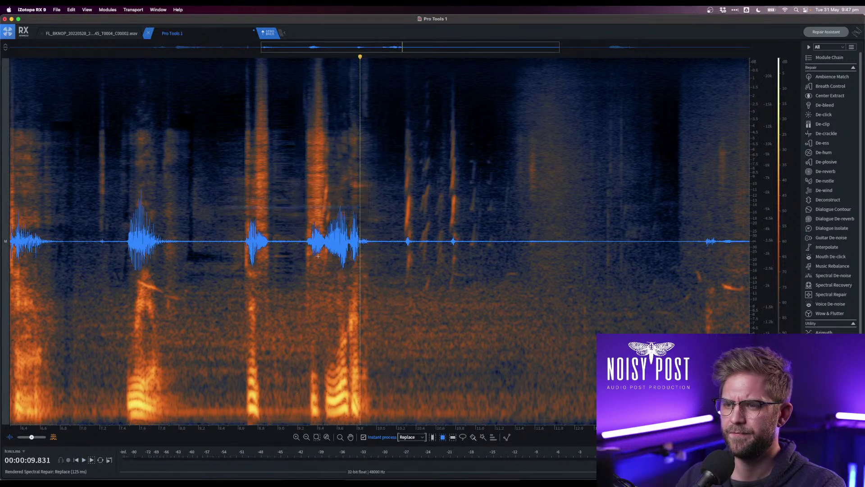
click(317, 198)
key(space)
key(super+z)
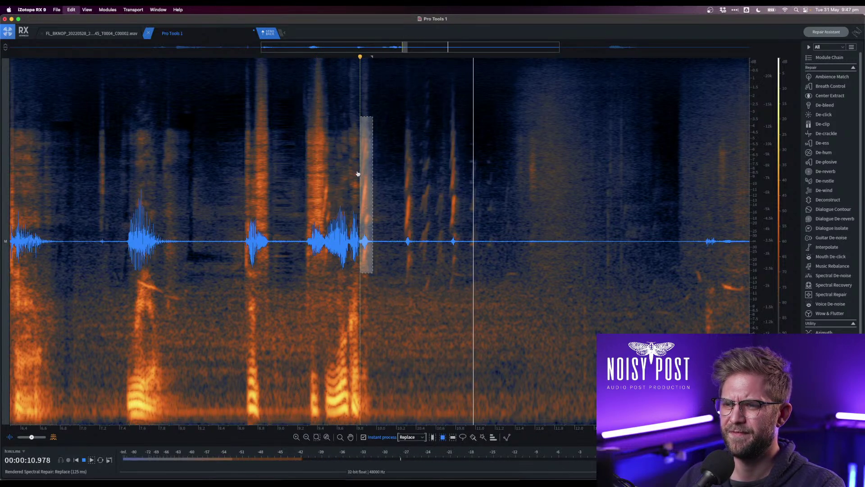
key(space)
- Try a slightly taller replacement over the same word-end noise, replay it from about 9.6 s, and undo it
click(307, 156)
key(space)
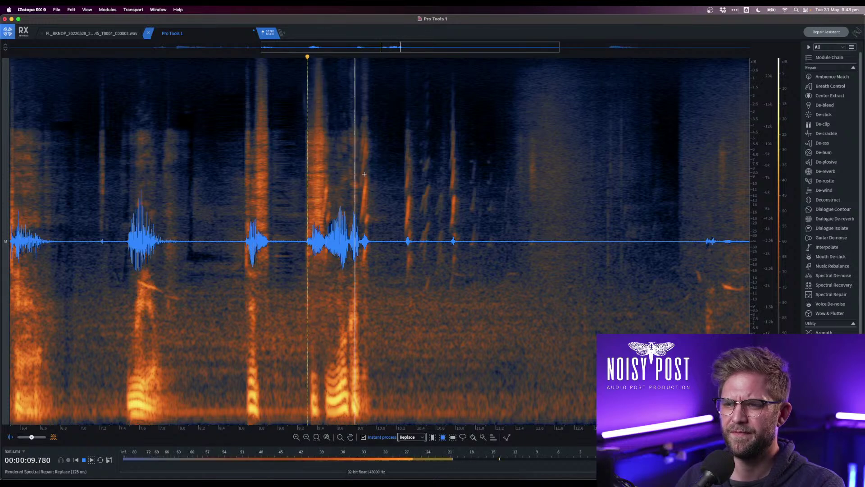
drag(361, 120, 374, 288)
click(339, 260)
key(space)
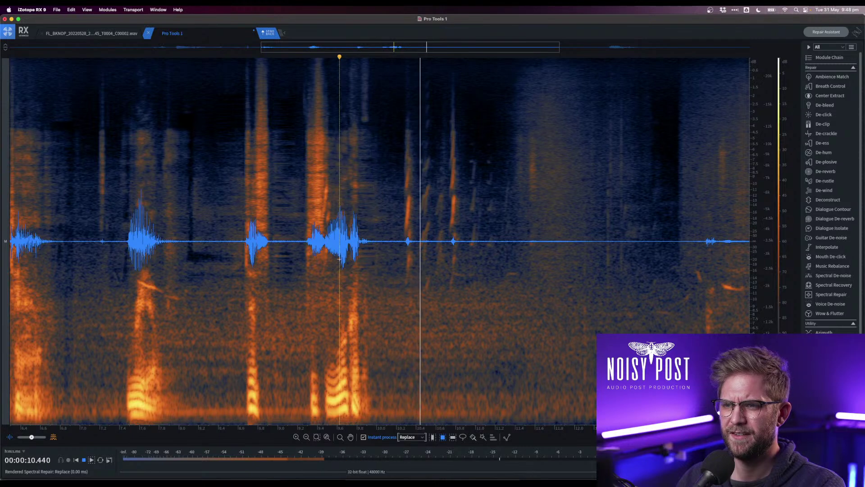
key(super+z)
key(space)
- Replace the lower part of the noise streak at about 9.9 s with two narrow selections and replay the passage
drag(364, 175, 367, 238)
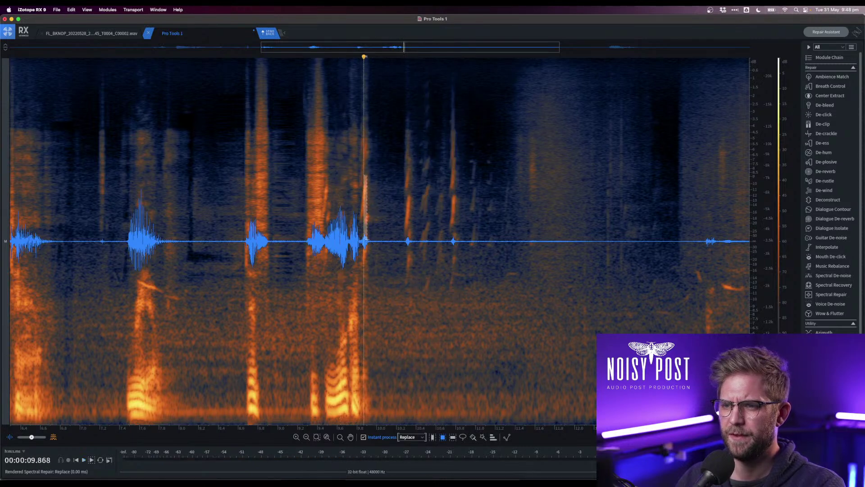
drag(362, 206, 370, 266)
click(328, 251)
key(space)
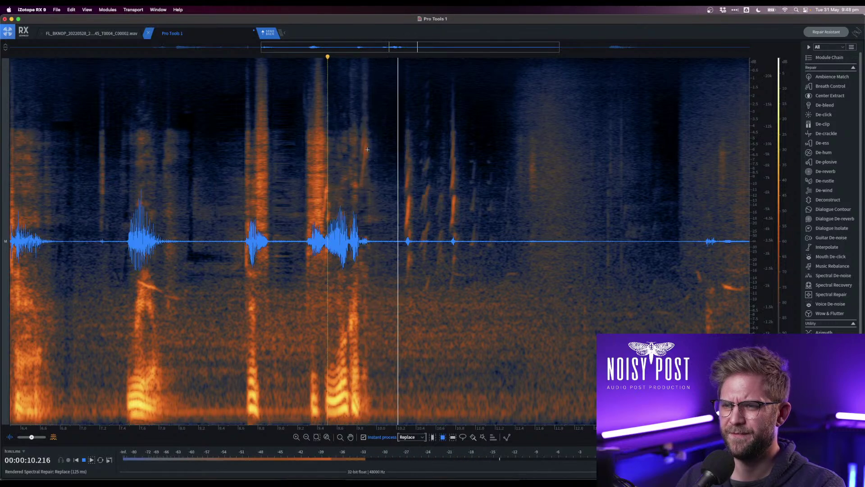
key(space)
- Replace the upper part of the streak at about 9.9 s in two small passes, replaying after each
drag(359, 137, 368, 170)
click(324, 152)
key(space)
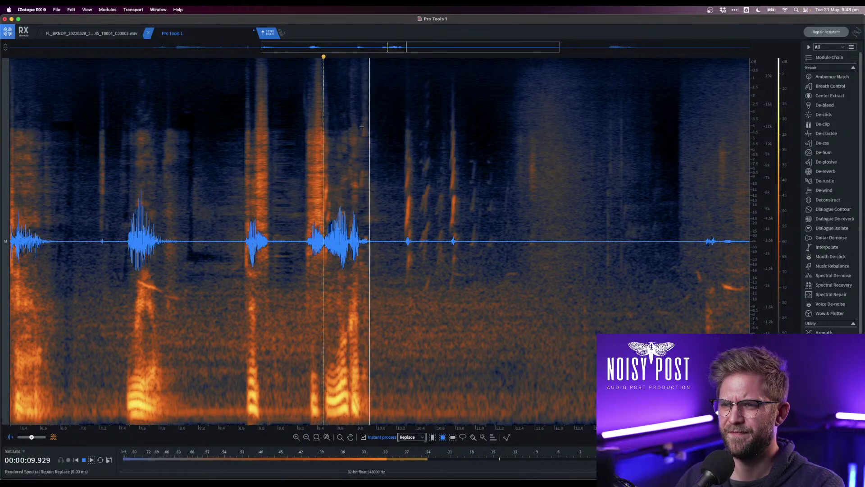
drag(361, 128, 367, 201)
click(344, 196)
key(space)
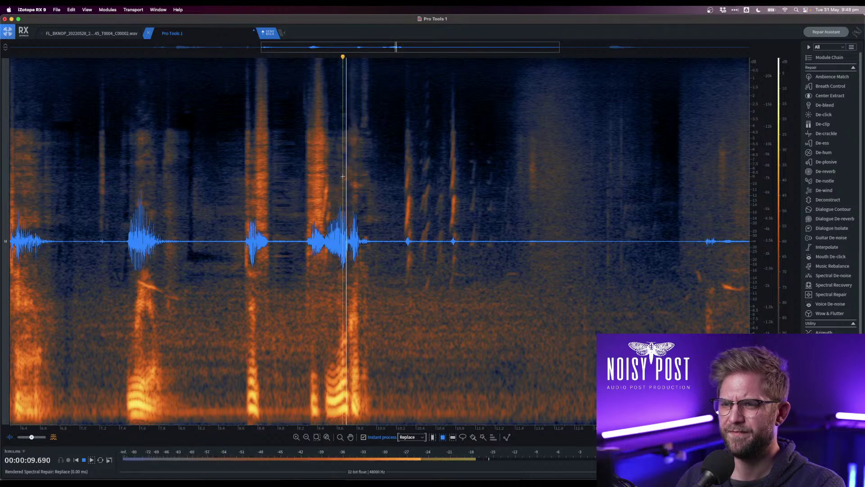
key(space)
- Play from about 8.9 s, replace the short noise at about 9.5 s, and replay the passage
click(271, 211)
key(space)
key(space)
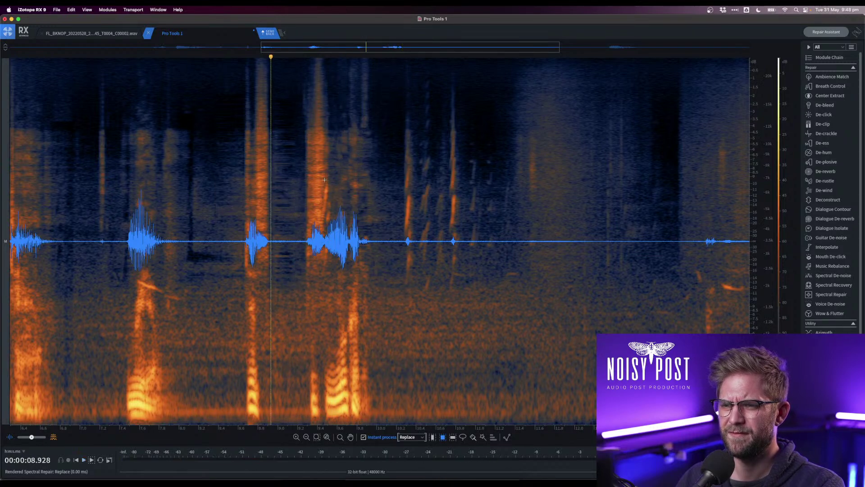
drag(325, 179, 331, 217)
click(304, 213)
key(space)
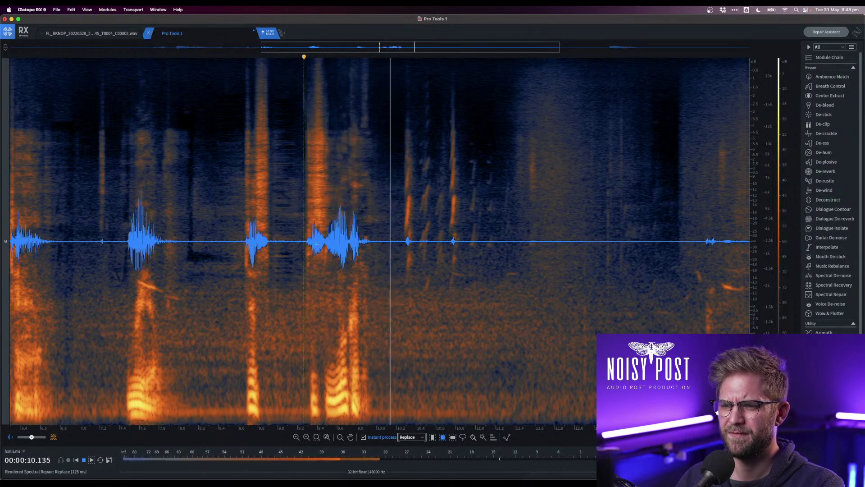
key(space)
- Replace the cluster of noises after the word, from about 10.2 to 11.4 s, in a large upper and a thin lower selection
drag(398, 62, 506, 280)
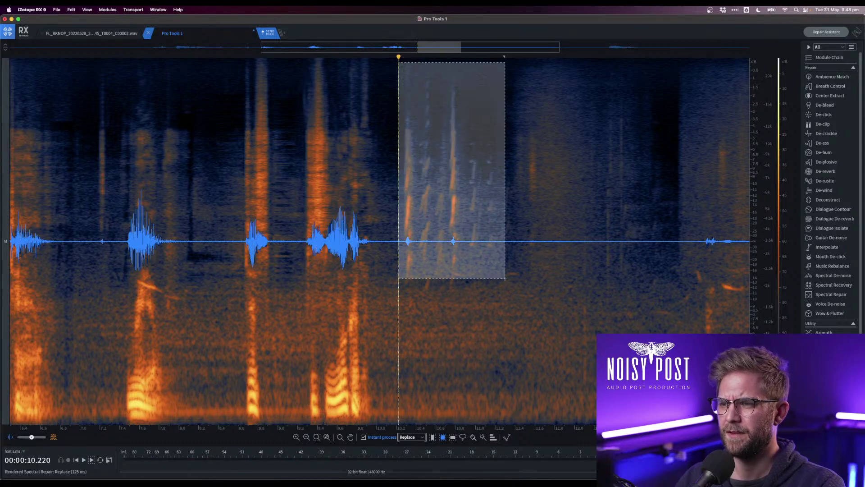
click(359, 220)
key(space)
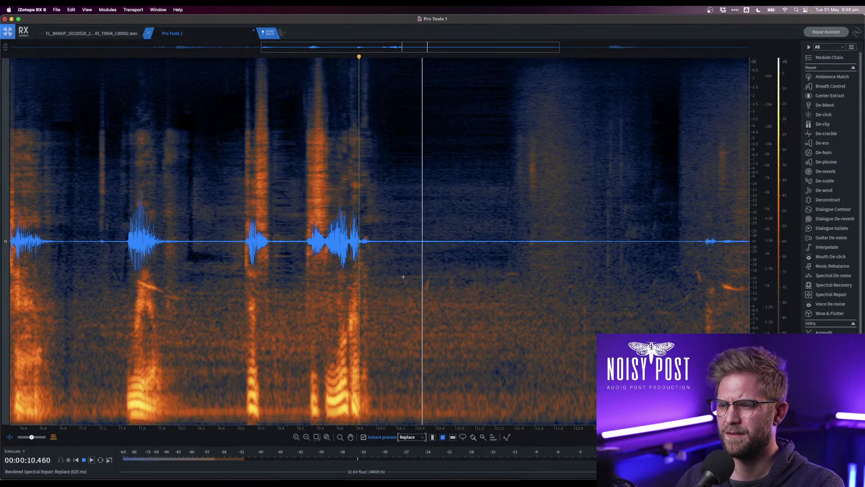
key(space)
drag(405, 272, 521, 300)
key(space)
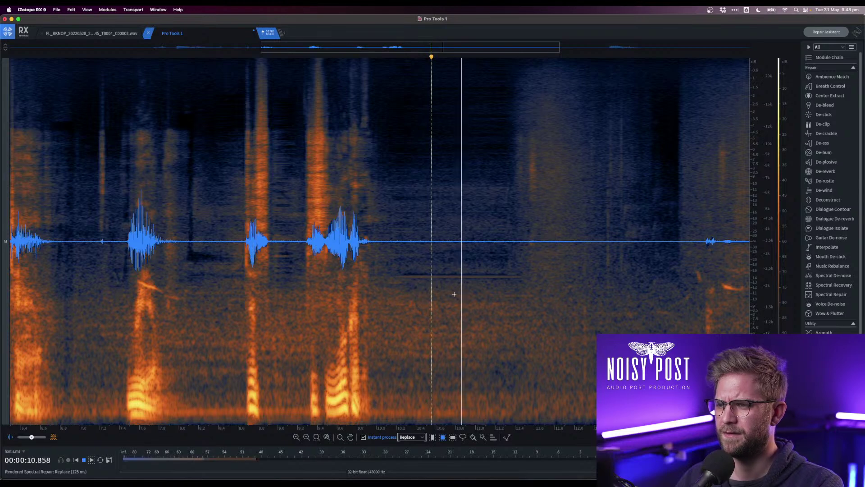
- Replace the noises in the clip's tail at about 16.2 s and ahead of the first word at about 2.9 to 3.3 s
key(super+minus)
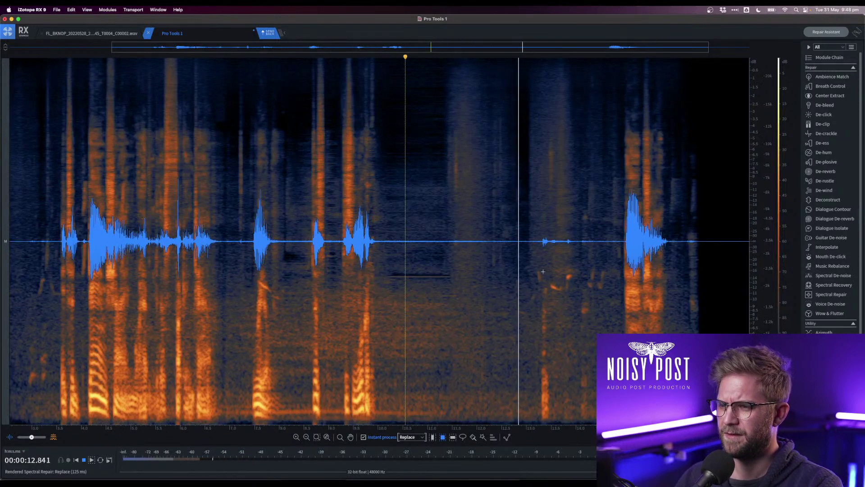
click(543, 275)
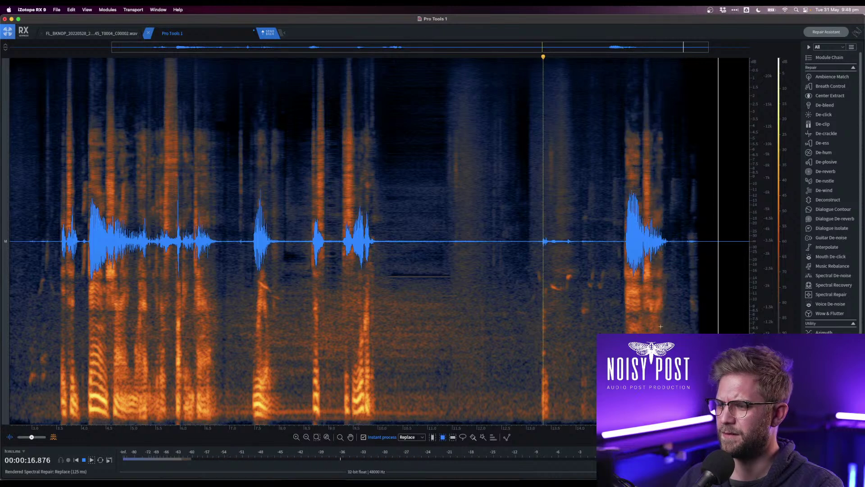
click(683, 165)
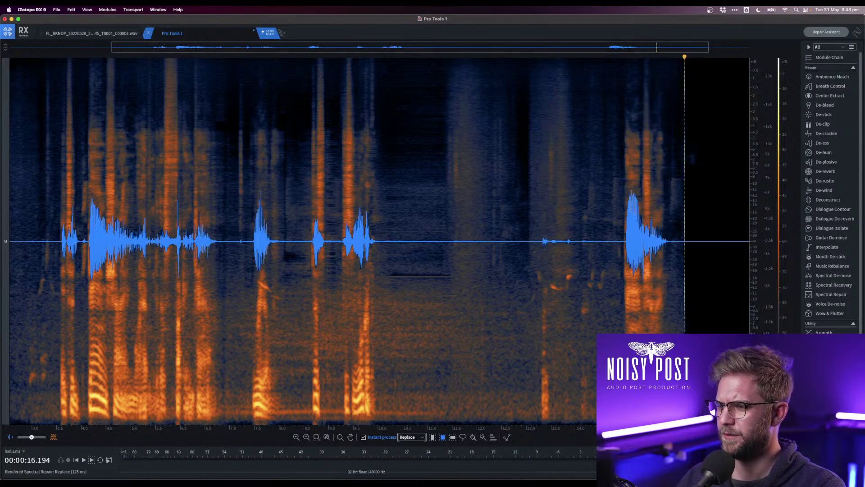
drag(30, 230, 51, 388)
scroll(72, 330, down, 2)
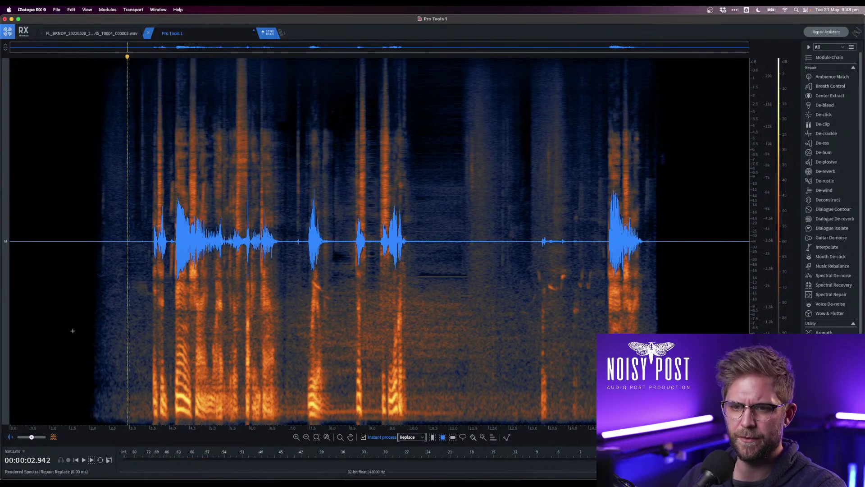
click(114, 241)
click(138, 249)
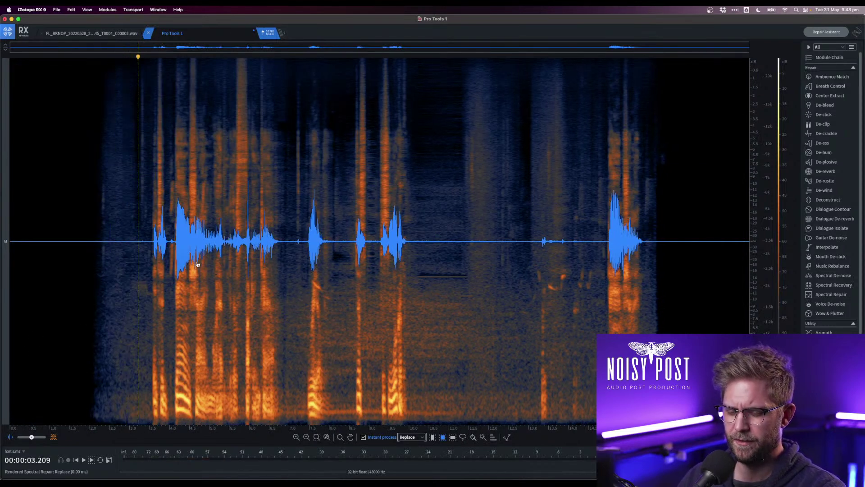
- Replace the noise just before the second word, at about 4.0 to 4.2 s, and replay from about 3.6 s
scroll(197, 263, up, 2)
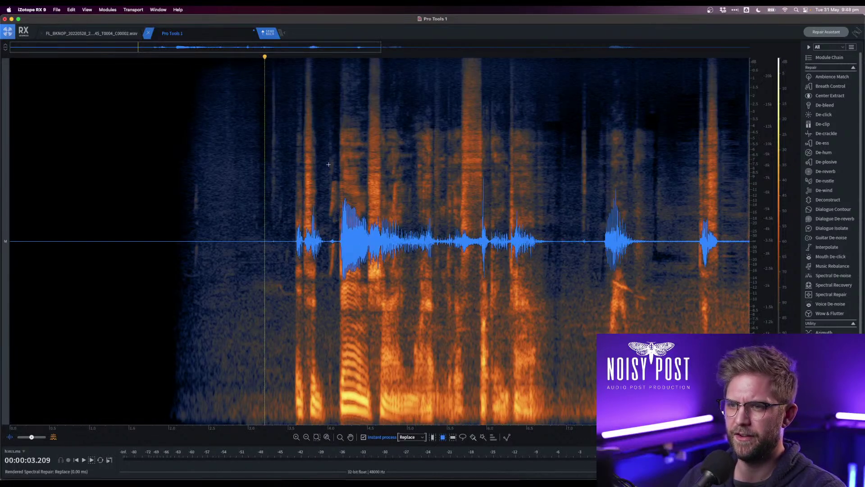
drag(328, 144, 343, 279)
click(296, 264)
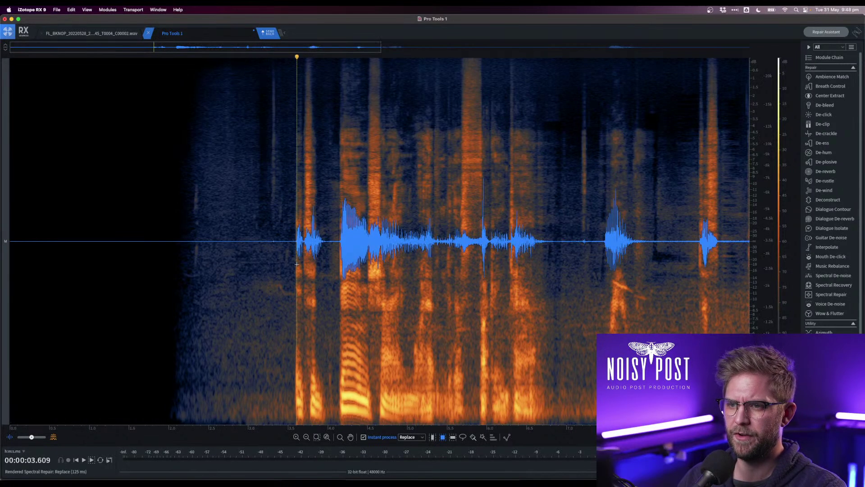
key(space)
key(space)
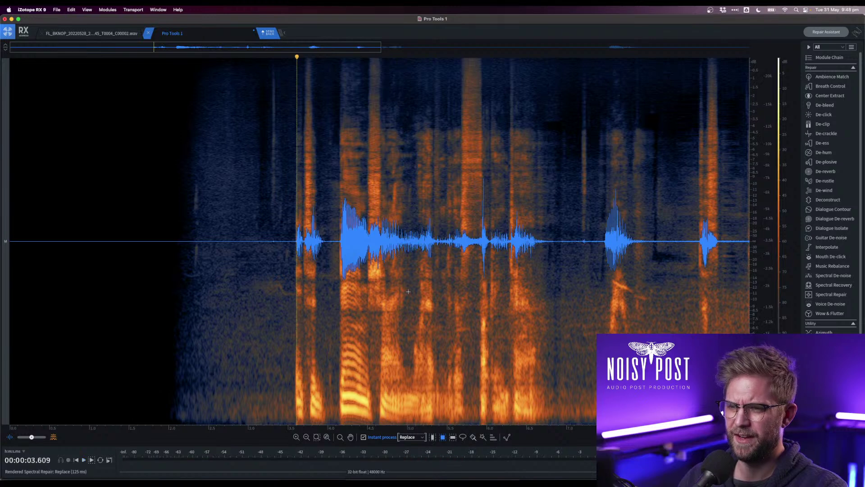
key(space)
key(space)
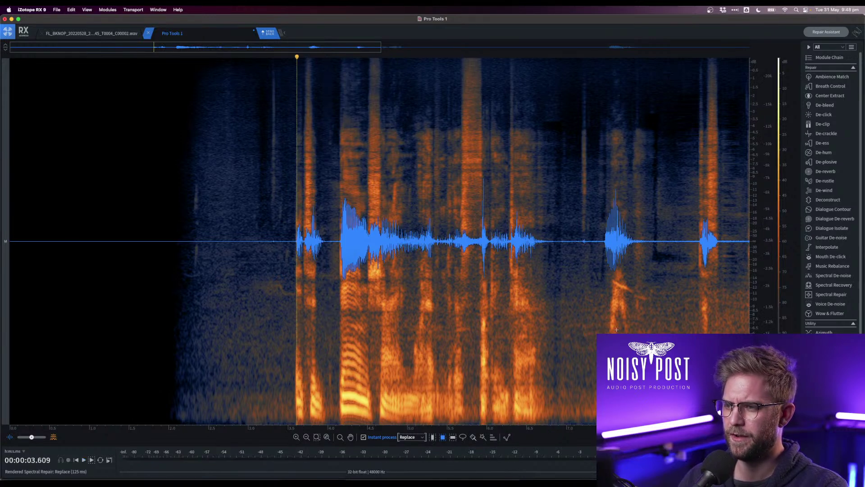
key(space)
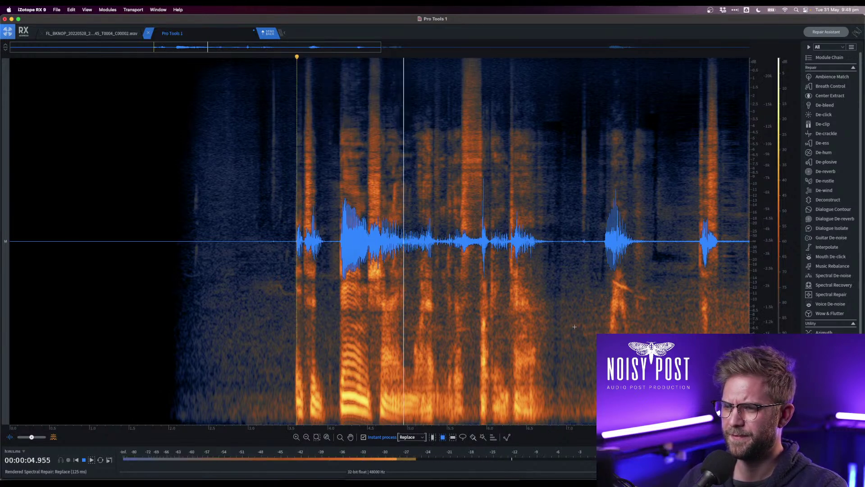
- Select the low-frequency noise between the first two words, at about 3.8 to 4.0 s, for replacement and replay the dialogue
drag(332, 342, 328, 401)
key(space)
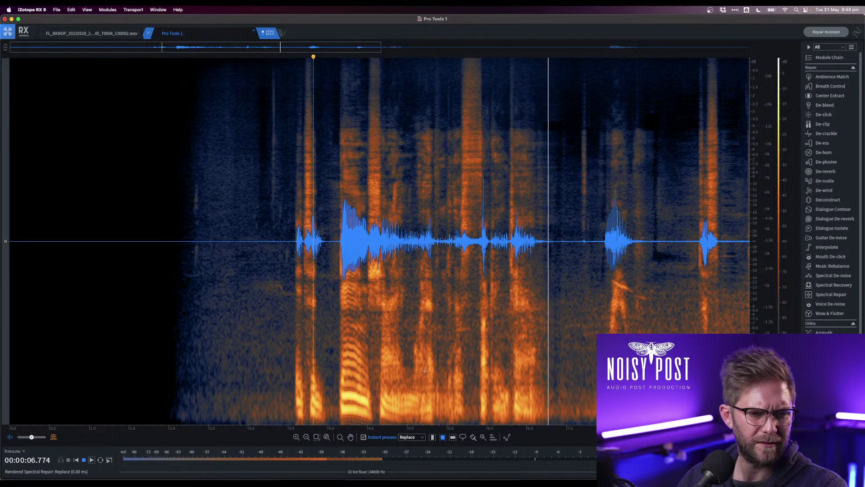
key(space)
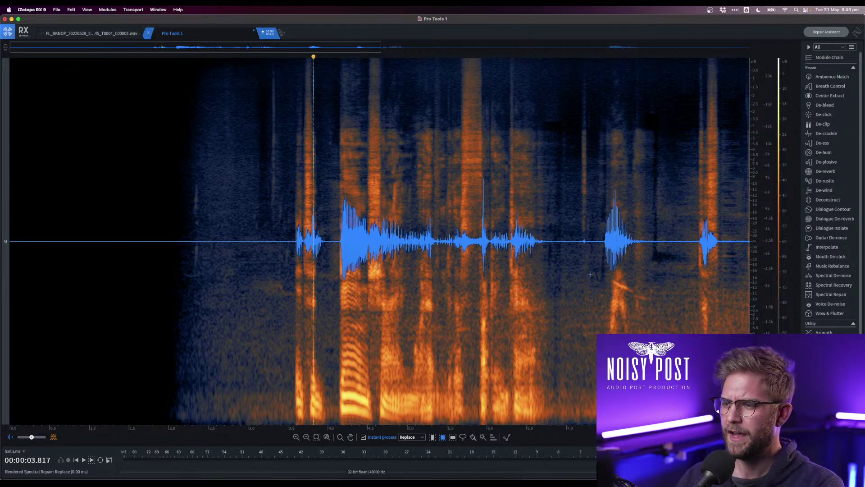
- Try replacing the curved tone at about 7.6 s, undo it, and set instant processing to Attenuate
drag(622, 285, 624, 287)
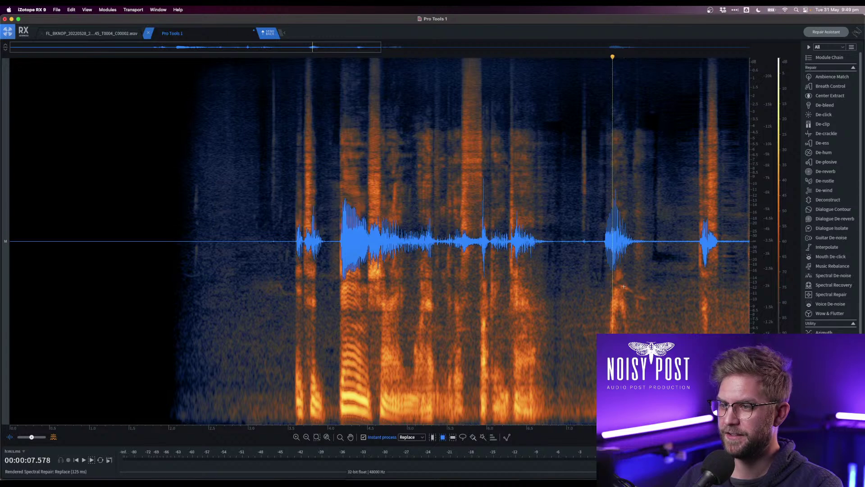
key(super+z)
click(572, 293)
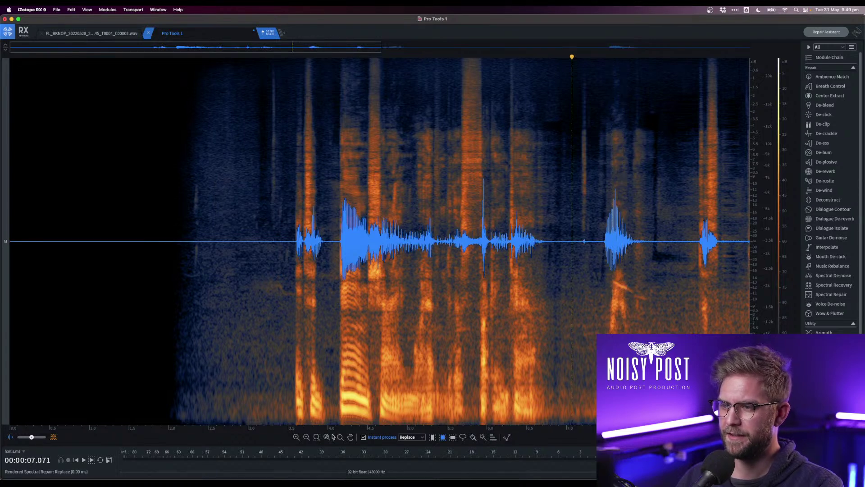
click(418, 445)
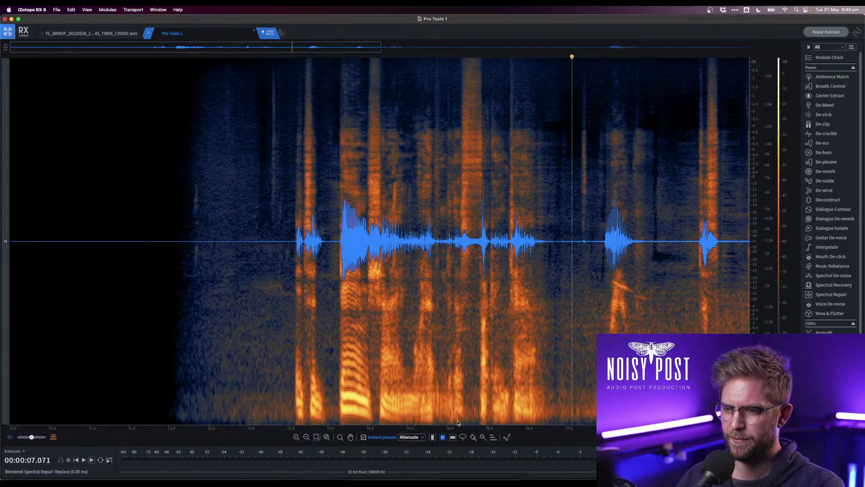
- Attenuate the curved tone at about 7.6 s and replay the dialogue from about 7.2 s and 3.4 s
drag(621, 286, 645, 310)
click(580, 223)
key(space)
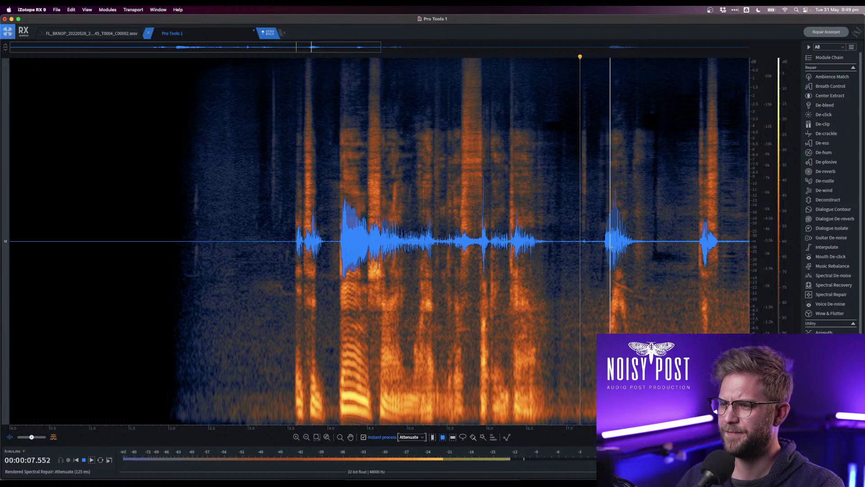
key(space)
click(282, 238)
key(space)
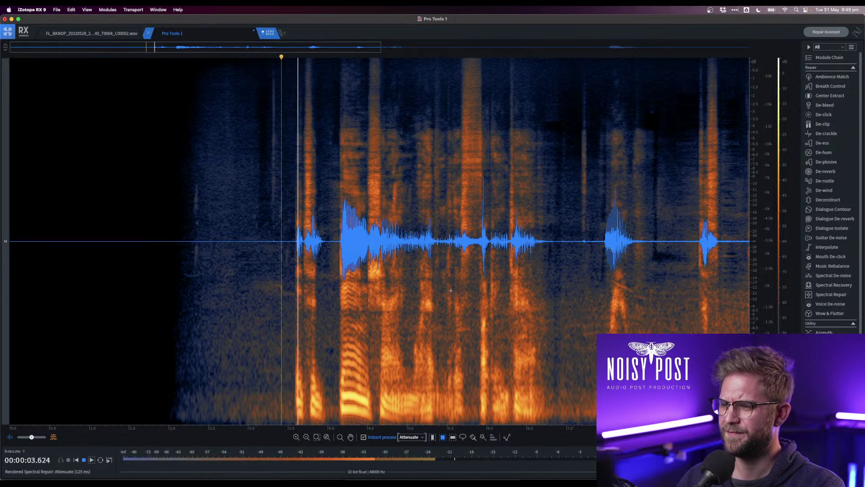
- Hide the waveform overlay so only the spectrogram is displayed, and play the dialogue from about 3.4 s
key(super+minus)
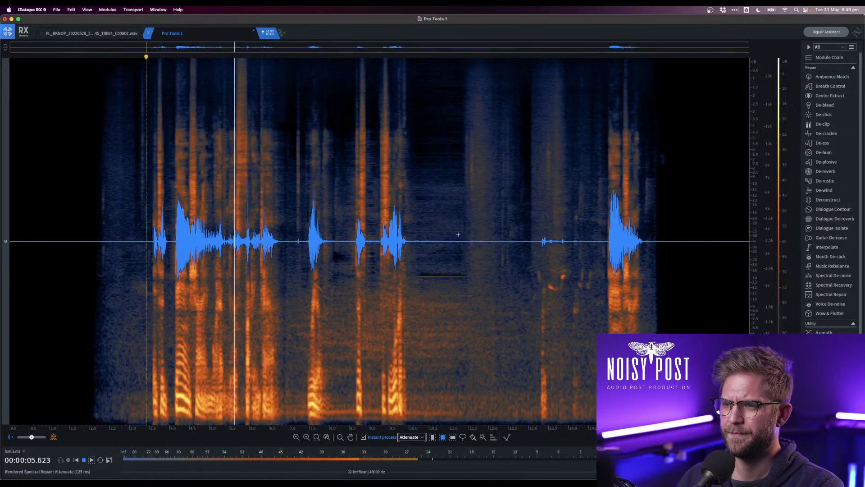
key(super+equal)
key(space)
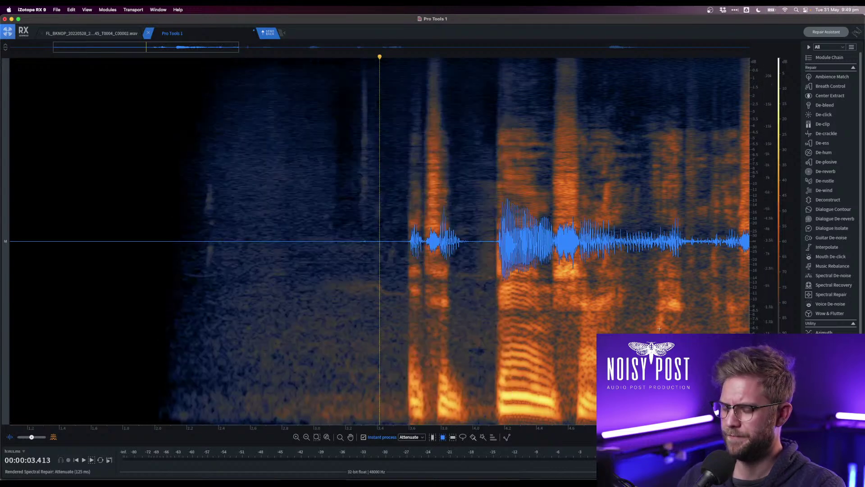
key(super+minus)
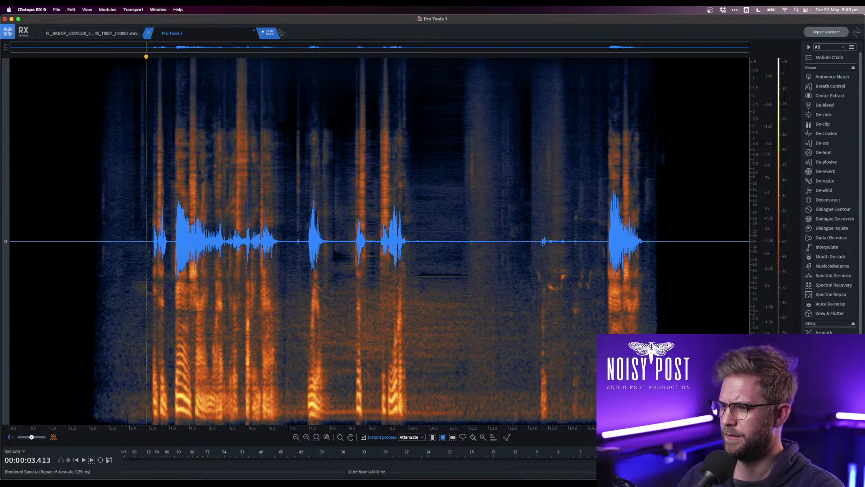
drag(754, 67, 754, 477)
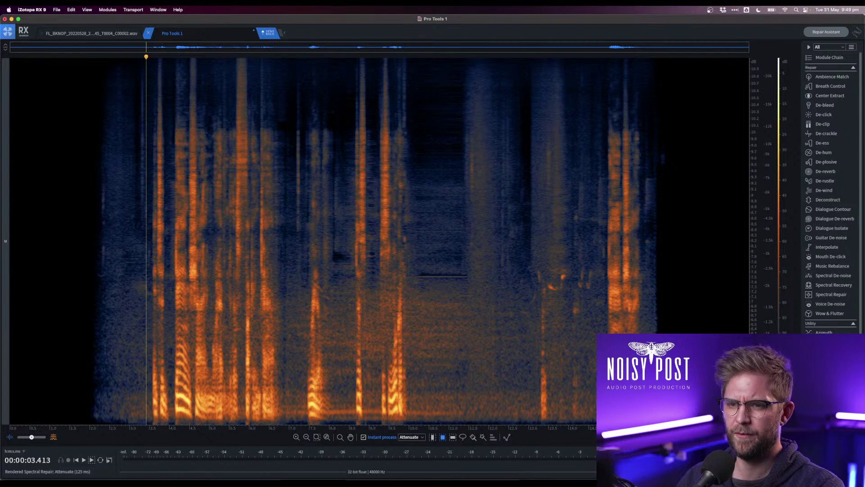
key(space)
- Listen from about 4.7 s, set instant processing to Replace, and replace the short vertical noise at about 4.8 s
key(super+equal)
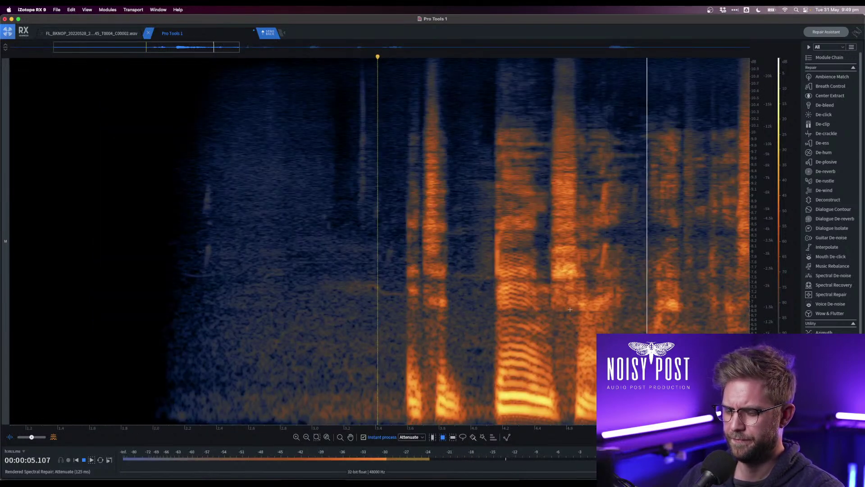
click(598, 226)
key(space)
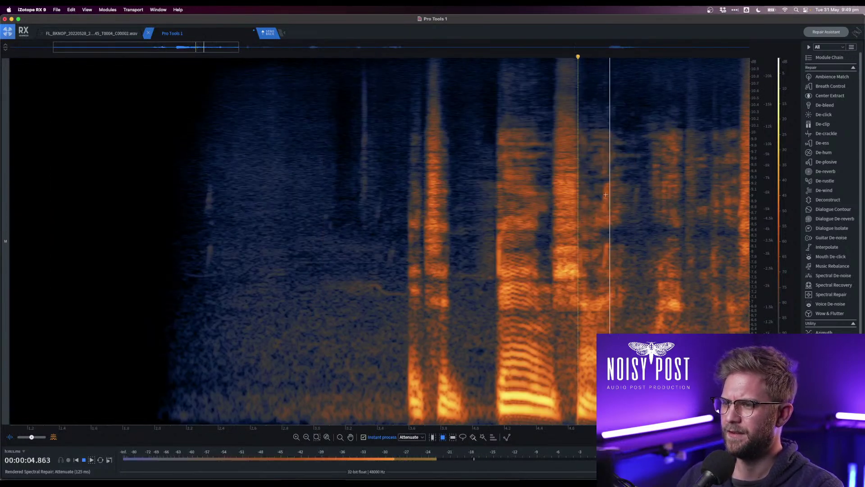
key(space)
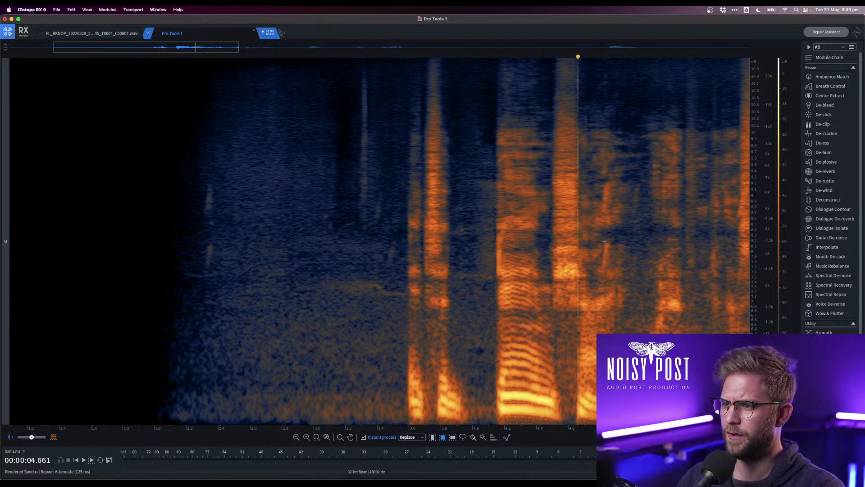
drag(602, 239, 603, 266)
click(603, 197)
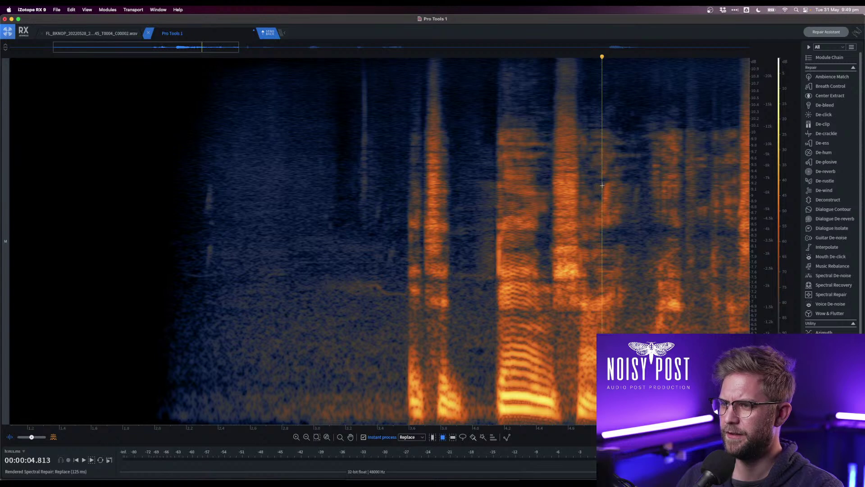
- Replace the noise just above the last repair, at about 4.85 s, and replay from about 4.7 s and 4.4 s
drag(610, 209, 610, 210)
click(586, 234)
key(space)
click(536, 252)
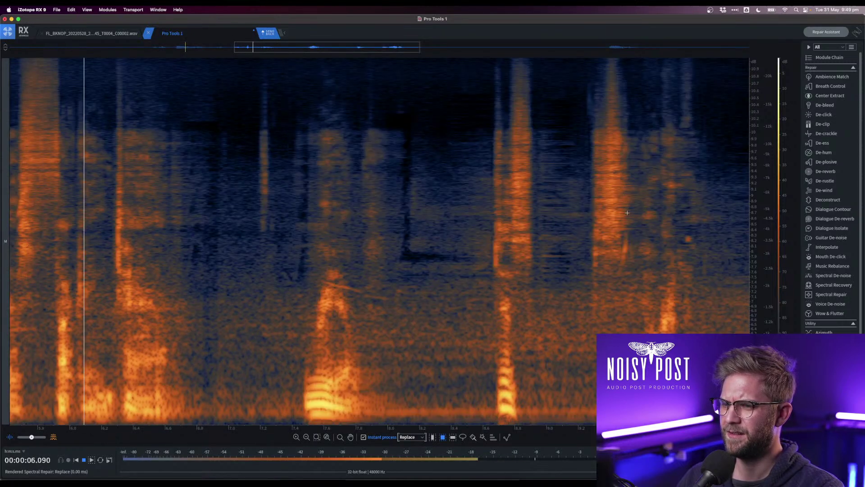
key(super+minus)
key(space)
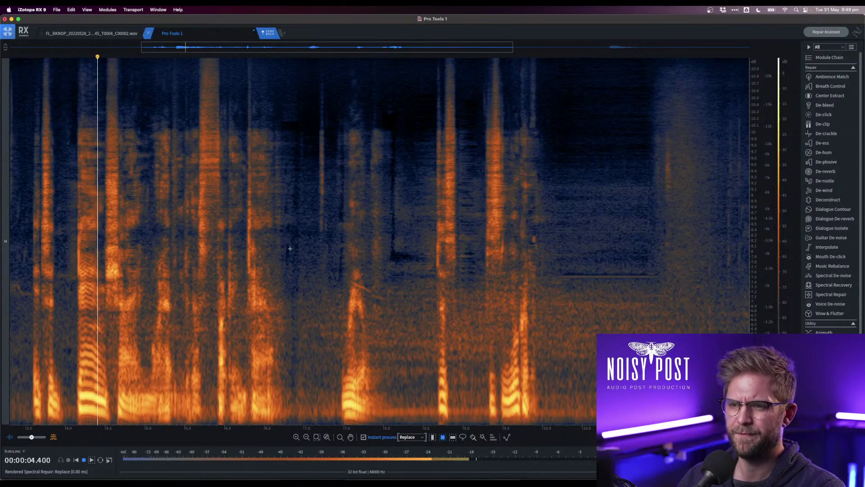
key(space)
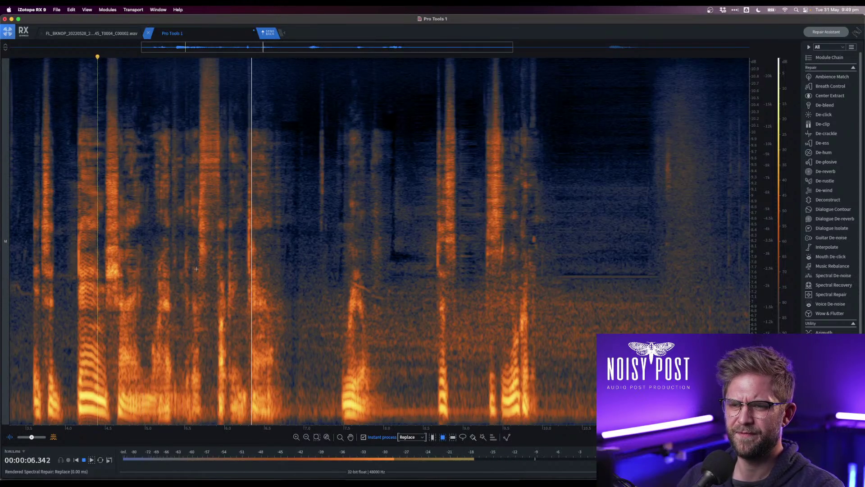
- Try replacing the small noise at about 5.2 s using the brush selection, and undo it
key(b)
click(158, 284)
key(space)
key(super+z)
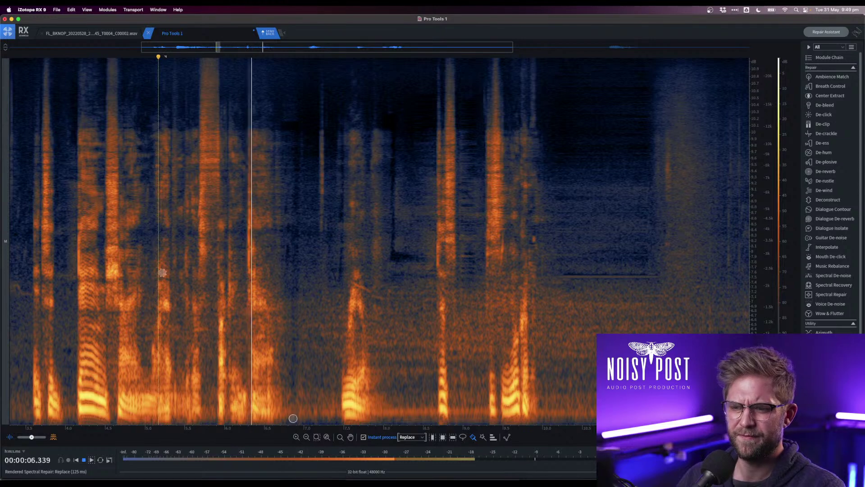
key(space)
- Listen from about 5.0 s, replace the small noise at about 5.7 s, and play the rest of the clip from about 5.5 s
click(147, 315)
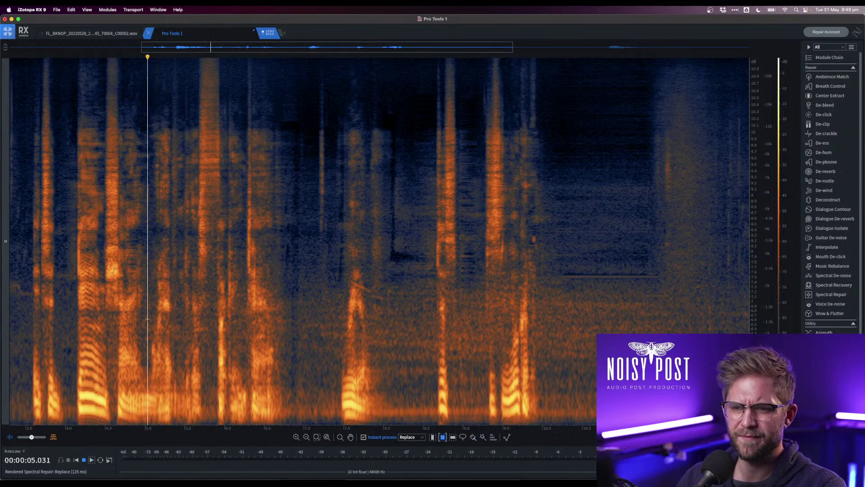
key(space)
key(space)
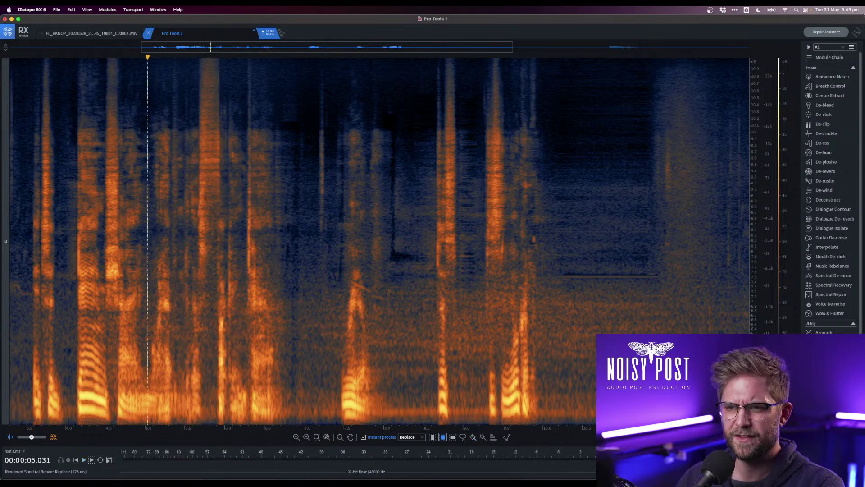
key(space)
key(space)
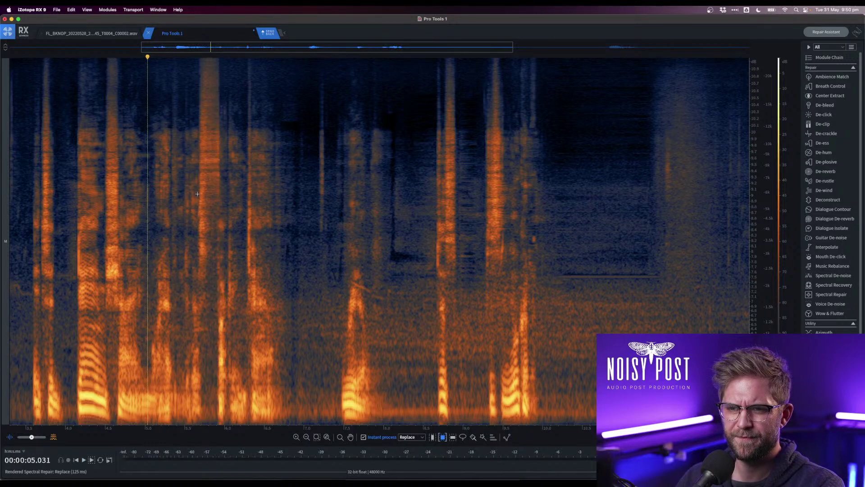
drag(197, 195, 203, 215)
click(187, 215)
key(space)
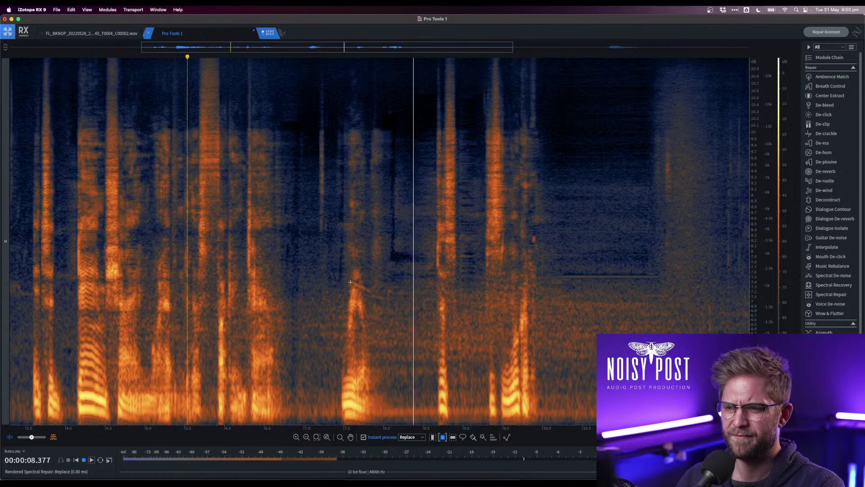
scroll(356, 288, down, 4)
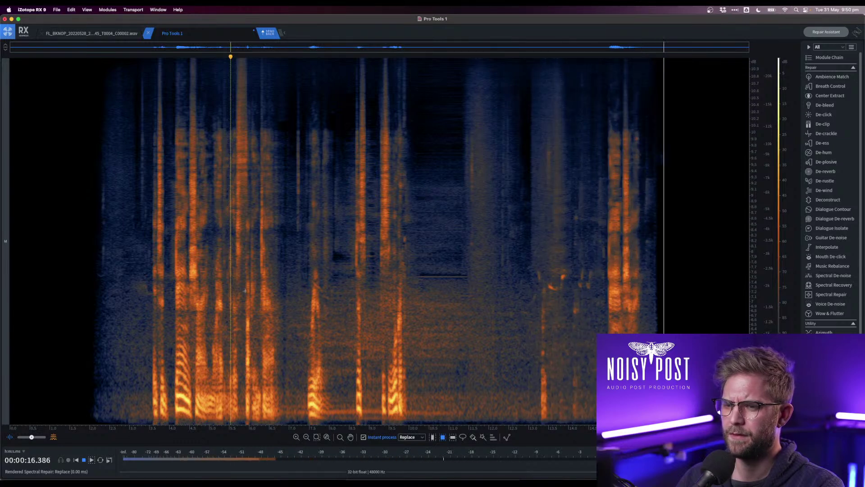
key(space)
- Send the repaired audio back to Pro Tools and render it onto track DX 1.01 with RX Connect
click(132, 282)
click(270, 36)
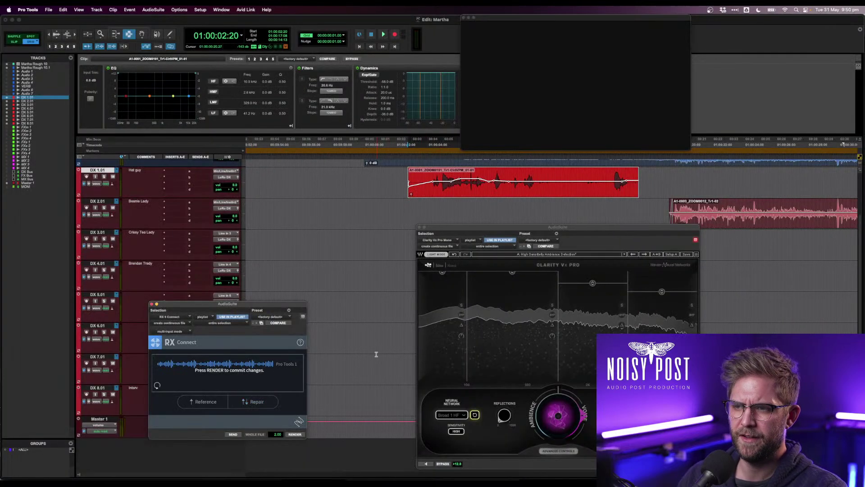
click(295, 434)
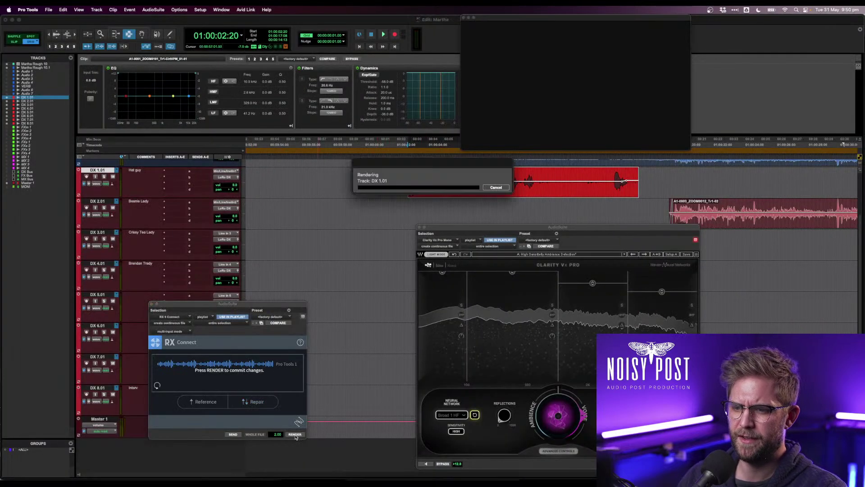
- Play the rendered DX 1.01 clip from 01:00:03:17 and adjust its clip gain just before the last word
click(422, 174)
key(space)
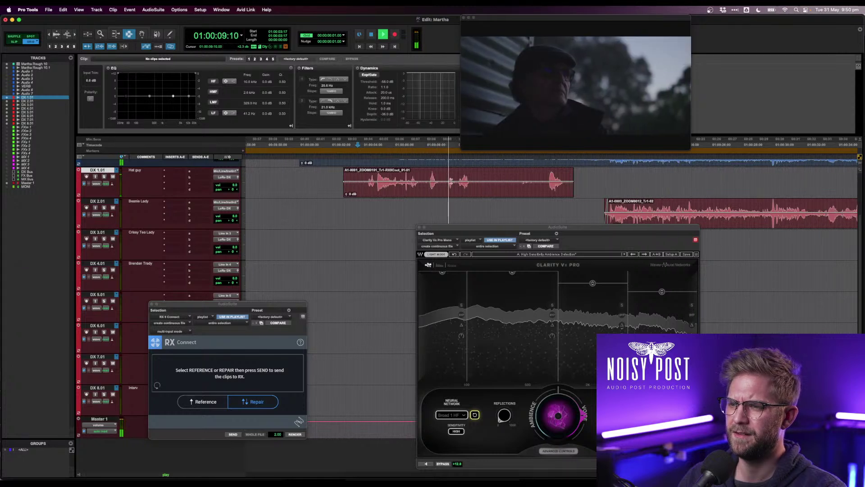
key(F8)
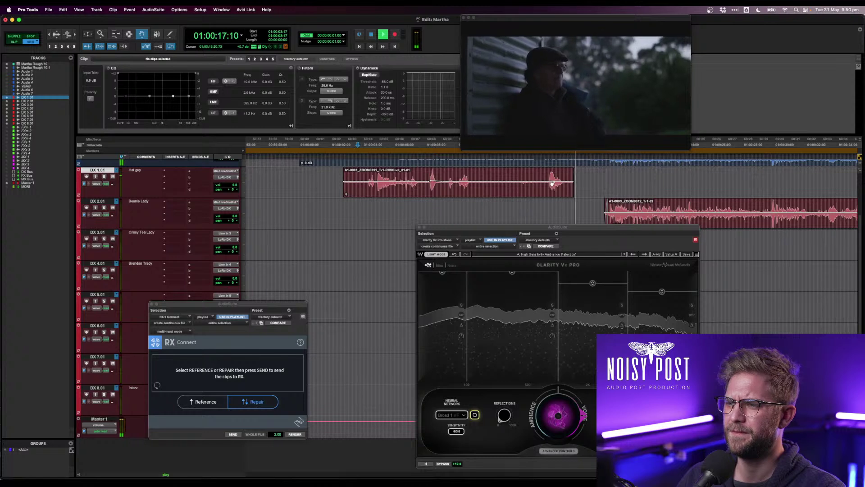
key(F7)
key(space)
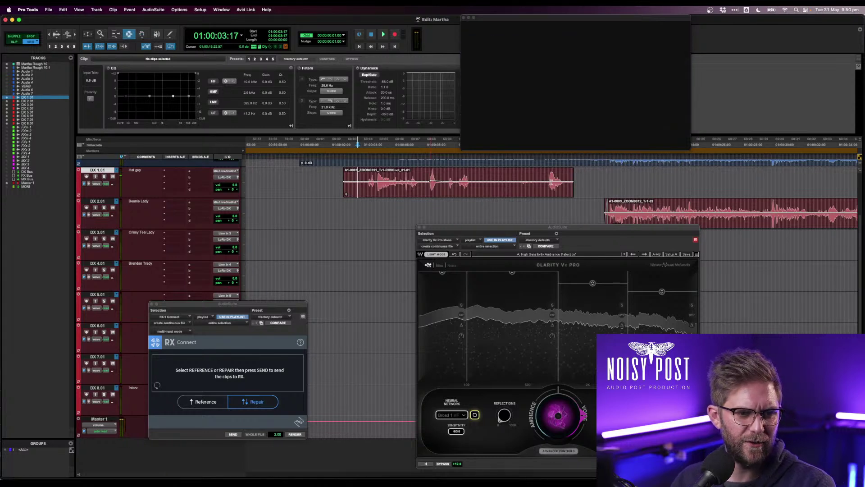
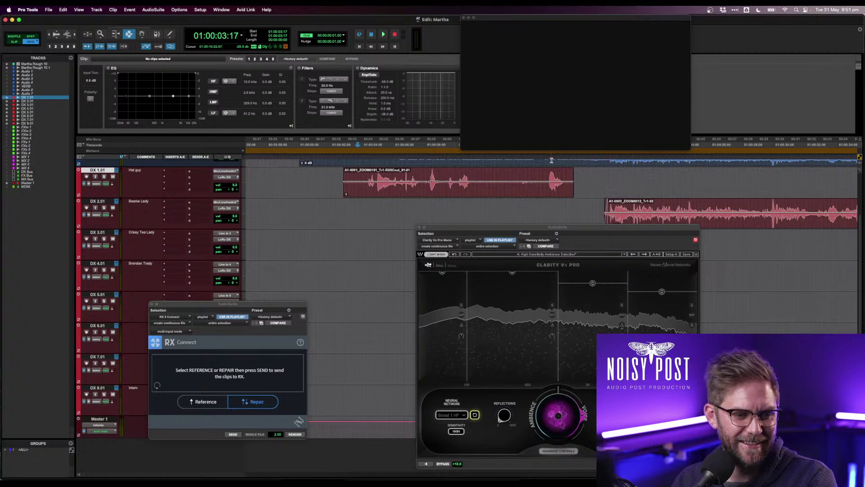
- Play the start of the next clip on track DX 2.01 from about 01:00:19:02
scroll(552, 160, right, 3)
scroll(551, 160, right, 6)
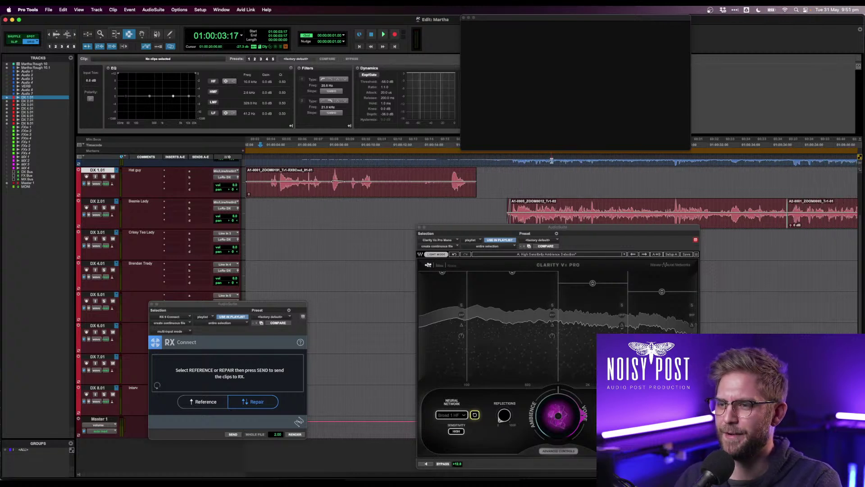
click(494, 189)
click(504, 209)
key(space)
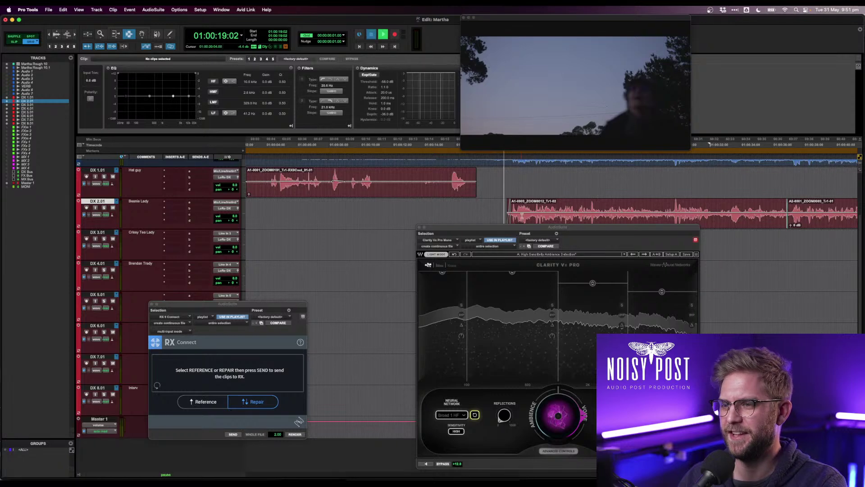
key(space)
- Select the group of three later clips on track DX 1.01, starting at 01:07:59:18
click(457, 185)
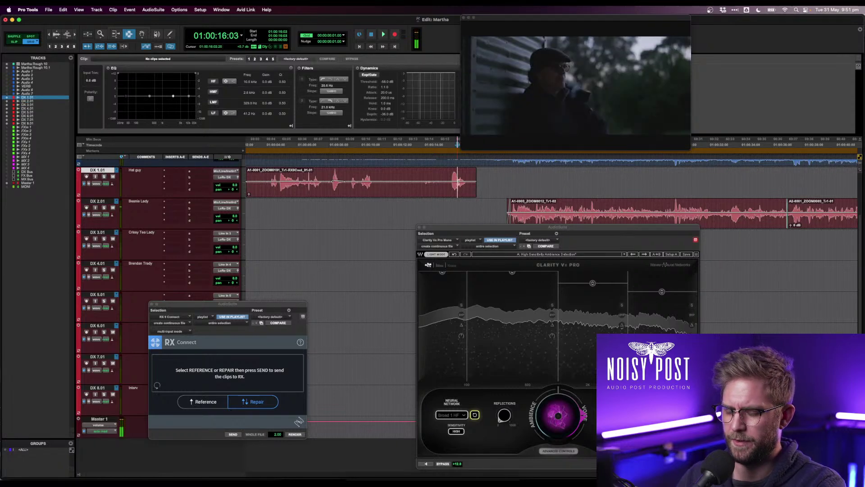
key(r)
key(r)
key(r)
key(r)
key(r)
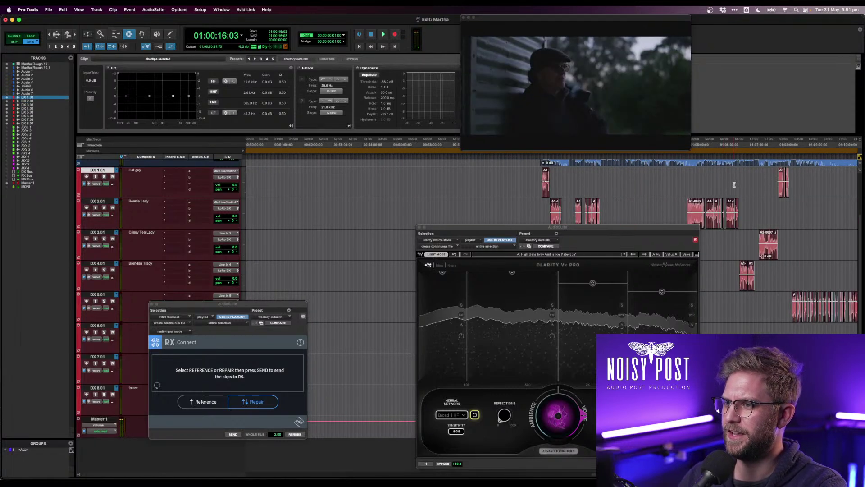
click(779, 185)
key(t)
key(t)
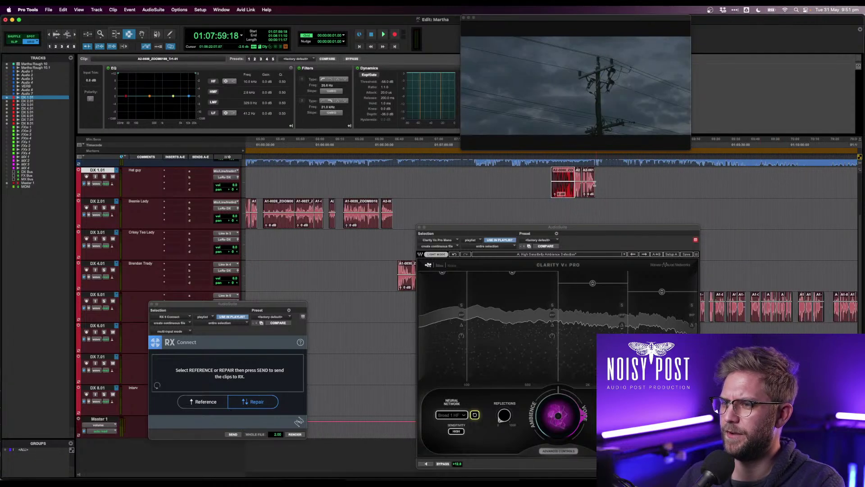
shift+click(592, 183)
- Play the three selected DX 1.01 clips and lower their clip gain during playback
key(space)
key(ctrl+shift+Up)
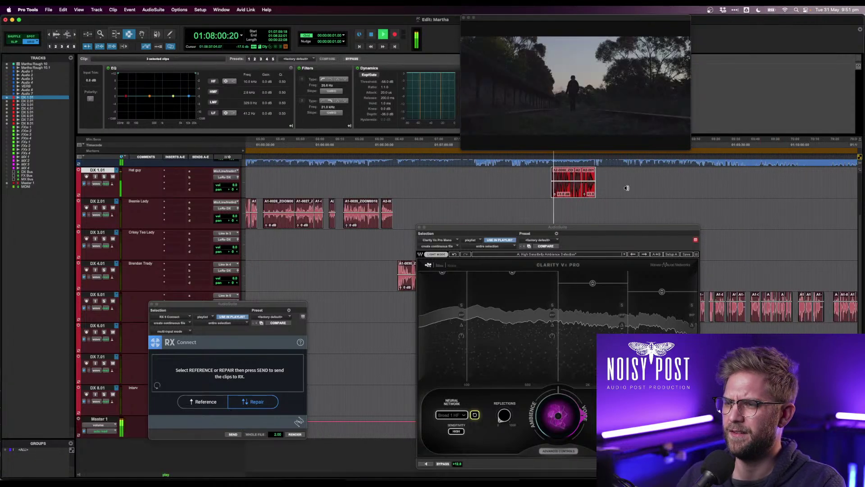
key(ctrl+shift+Down)
key(ctrl+shift+Down)
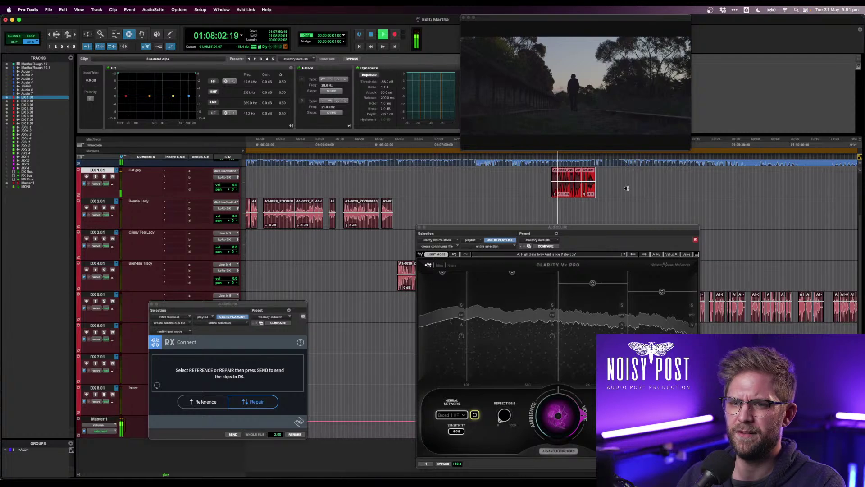
key(ctrl+shift+Down)
- Examine the three selected DX 1.01 clips up close and replay them from 01:07:59:18
key(t)
key(t)
key(t)
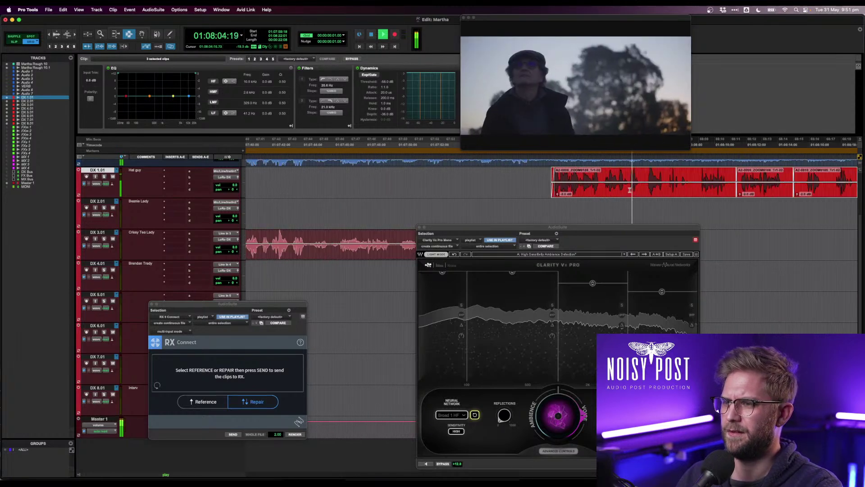
key(space)
scroll(649, 192, right, 5)
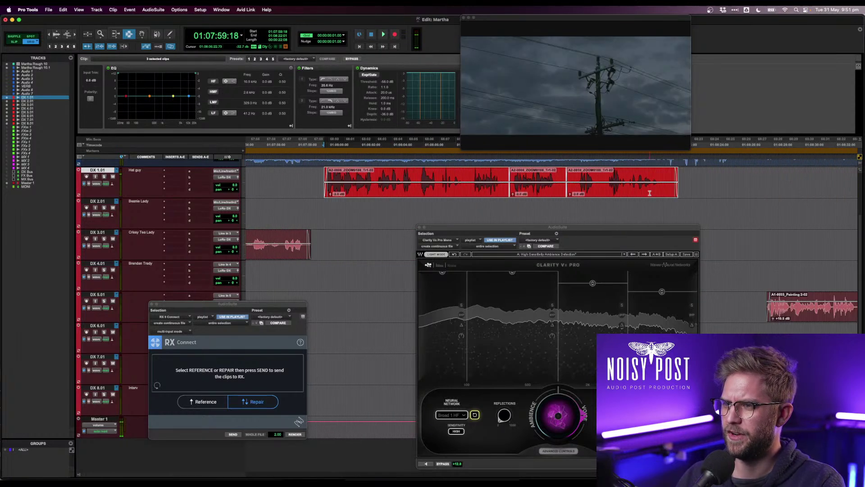
key(space)
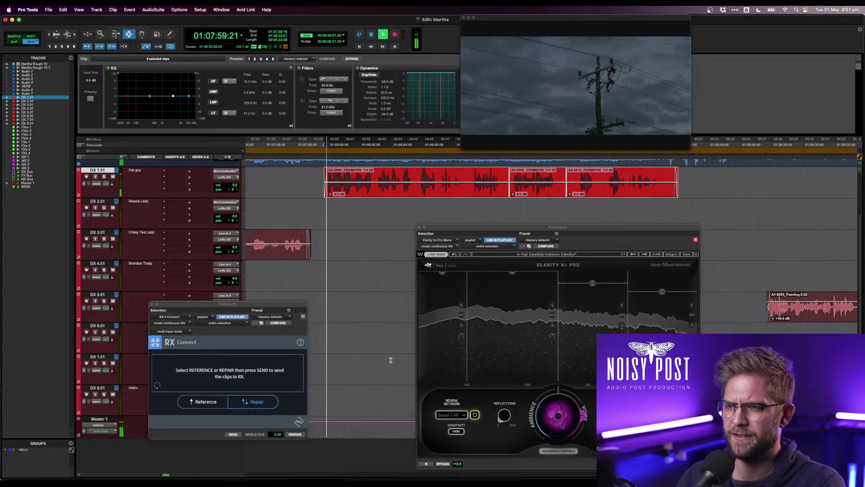
- Preview the three selected DX 1.01 clips through Clarity Vx Pro and slightly raise the highest frequency band's process amount
key(space)
click(425, 463)
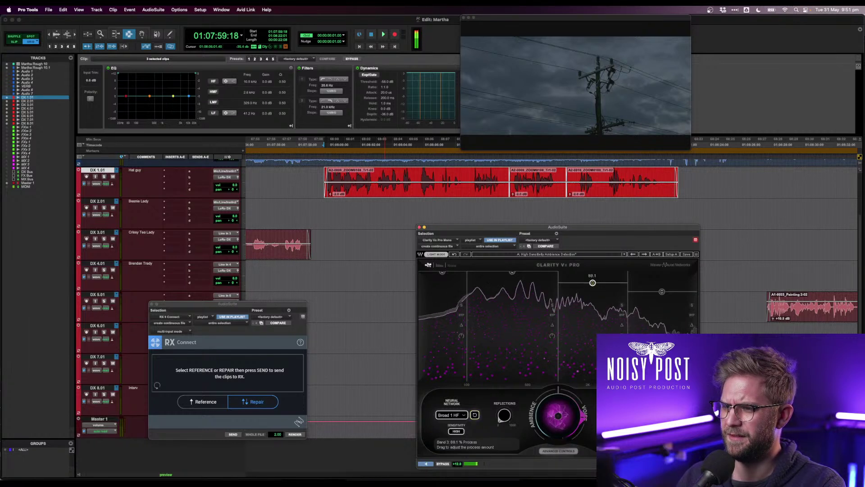
drag(662, 292, 661, 288)
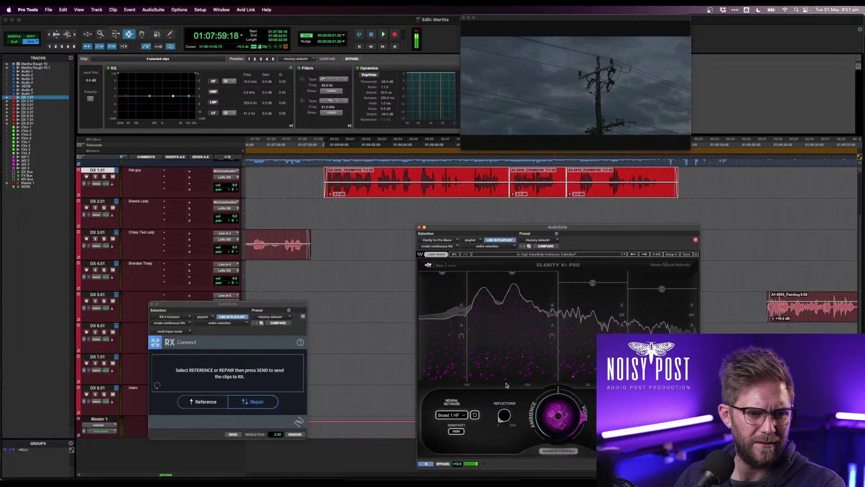
key(space)
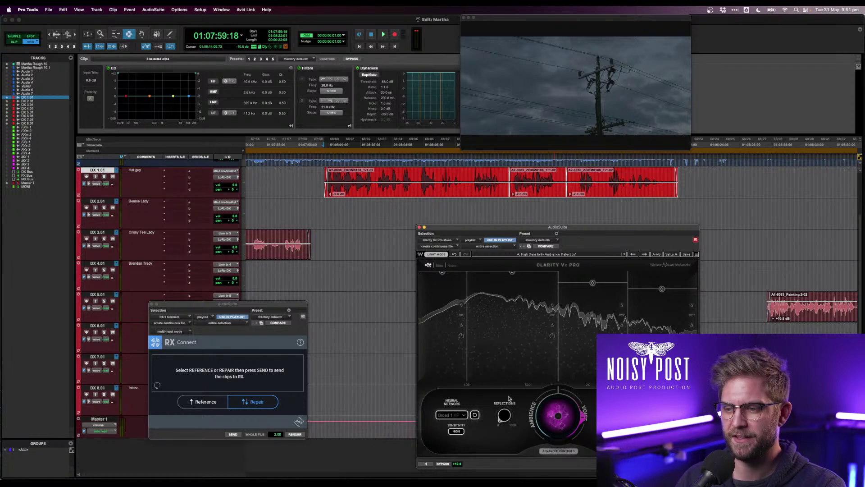
- Compare the bypassed and processed Clarity Vx Pro preview, and render the three DX 1.01 clips as one continuous clip
click(430, 463)
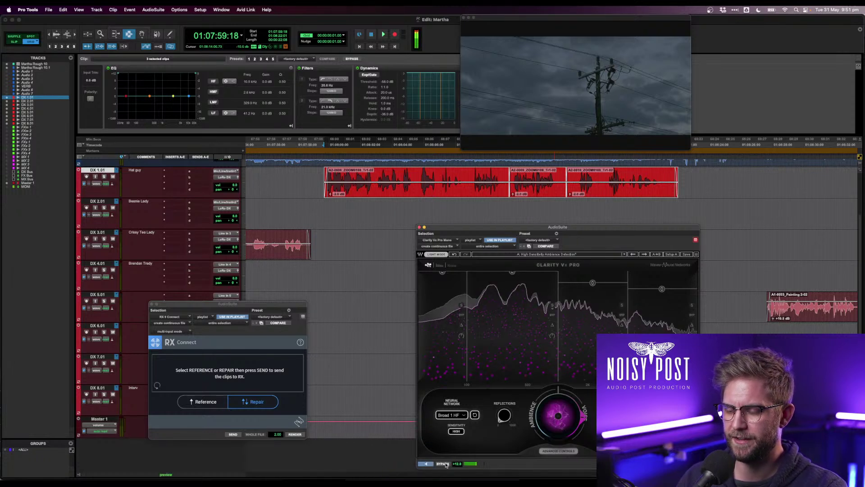
click(444, 464)
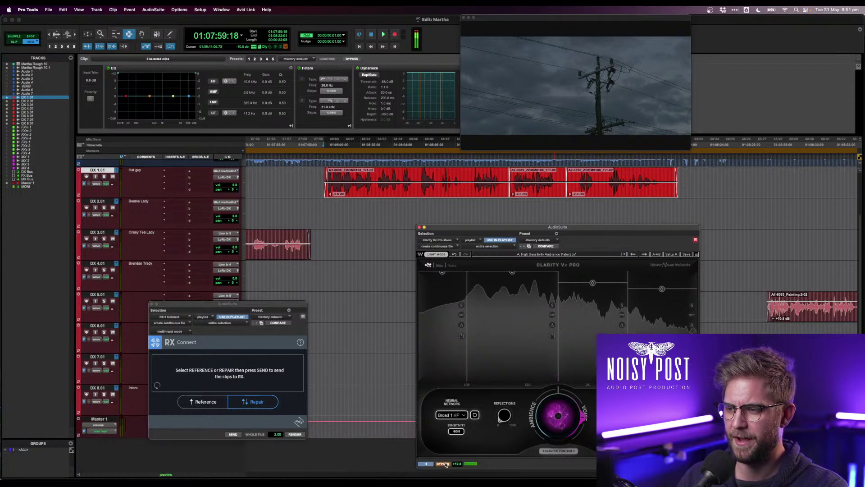
click(443, 464)
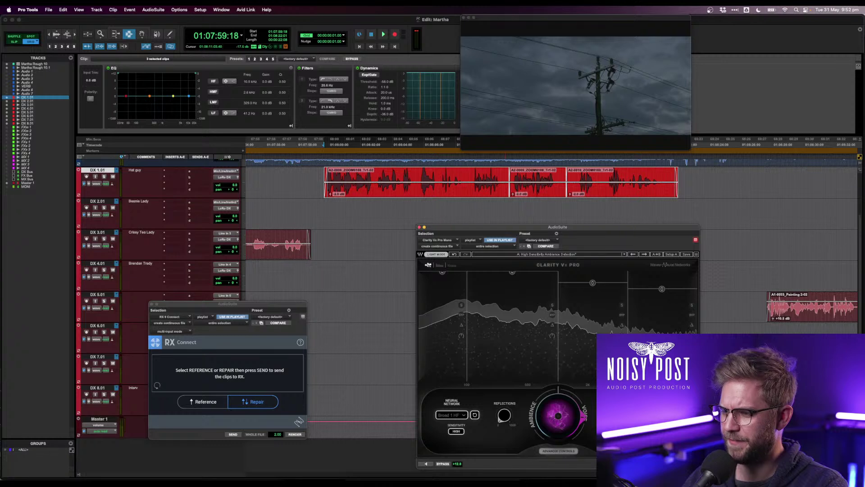
click(688, 463)
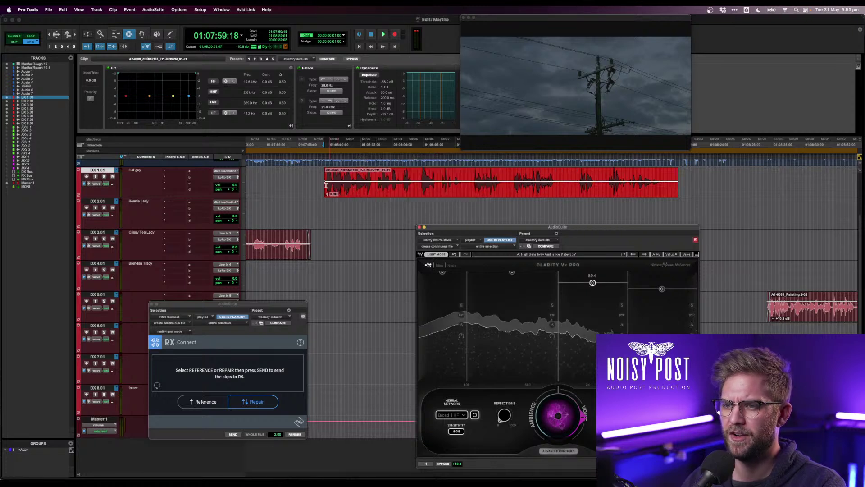
- Add a short fade-in to the rendered DX 1.01 clip and play it from 01:07:59:15
key(Down)
key(space)
key(space)
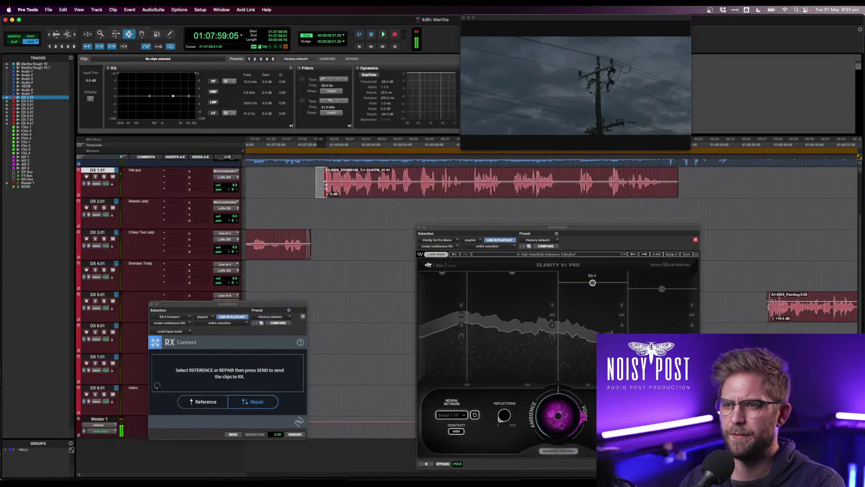
key(F8)
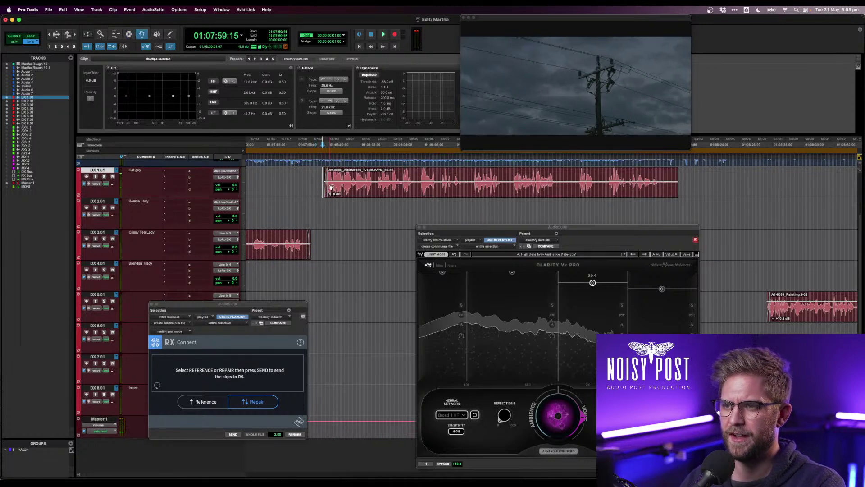
key(space)
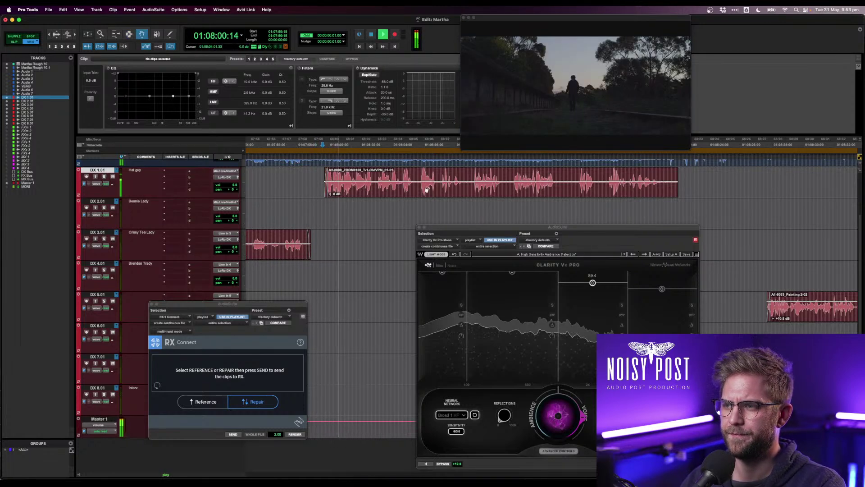
key(space)
- Shape the rendered DX 1.01 clip's gain line with breakpoints in its middle and closing phrases, and play it back
click(618, 183)
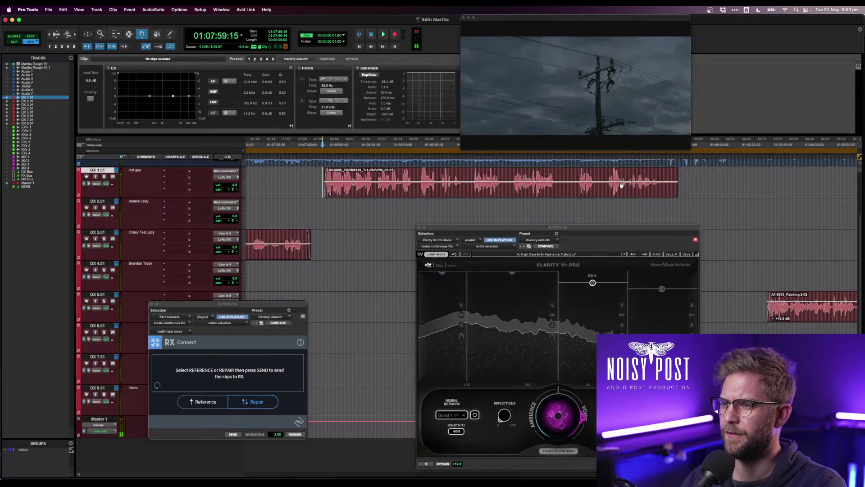
drag(621, 184, 626, 183)
click(645, 182)
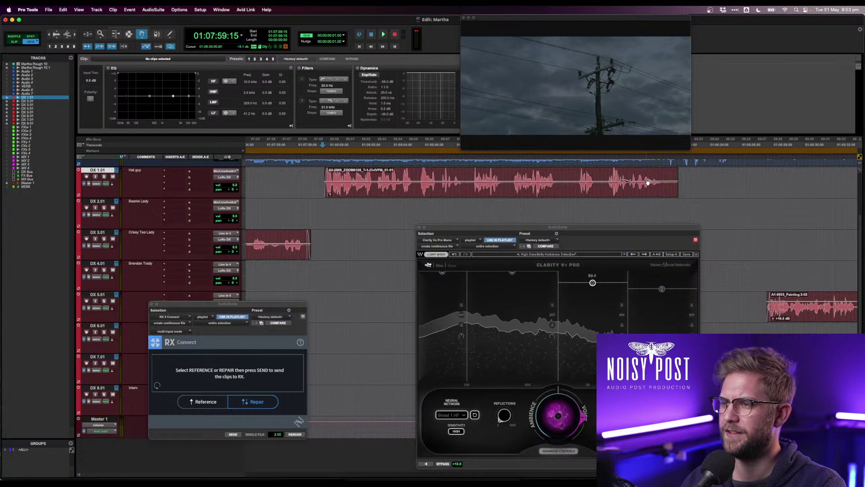
click(652, 181)
key(space)
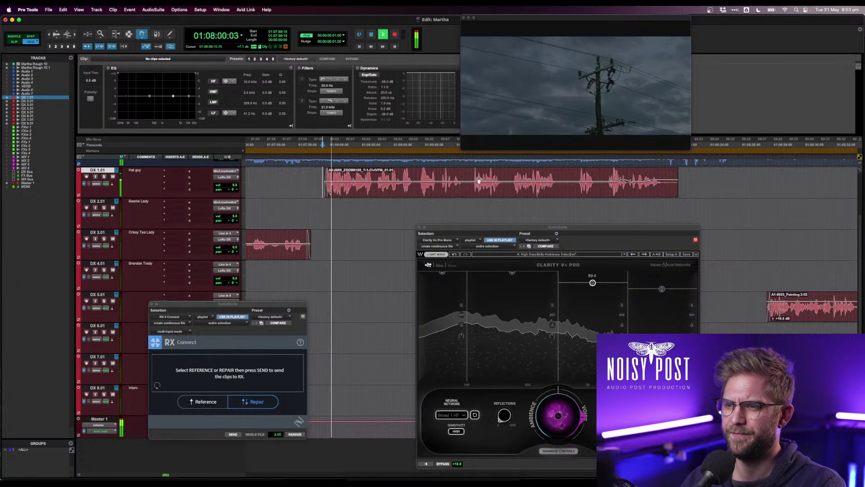
click(450, 182)
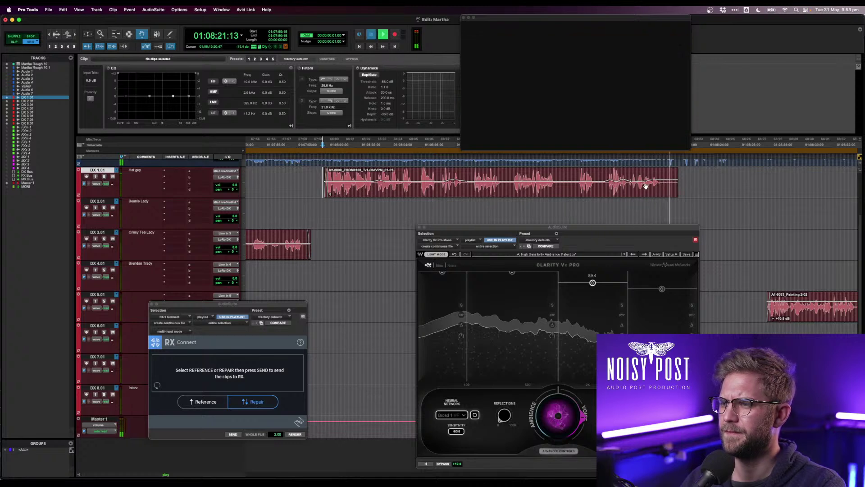
key(space)
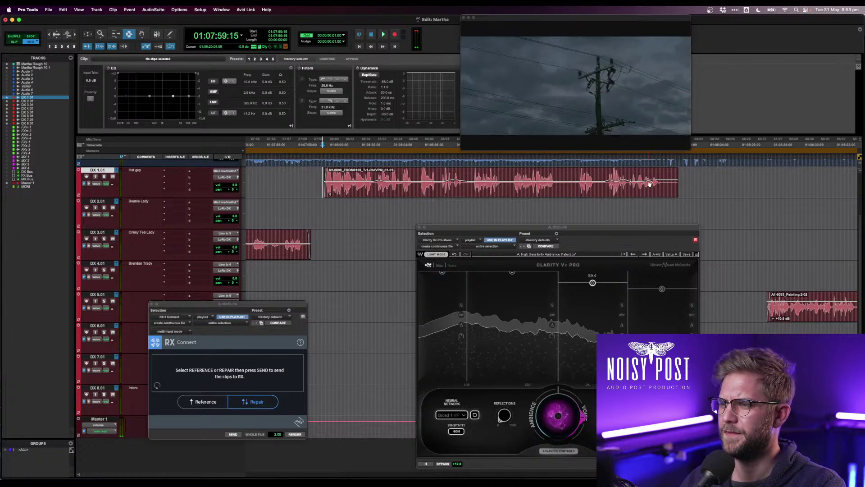
- Fade out the end of the rendered DX 1.01 clip from about 01:08:20:19
drag(630, 183, 657, 189)
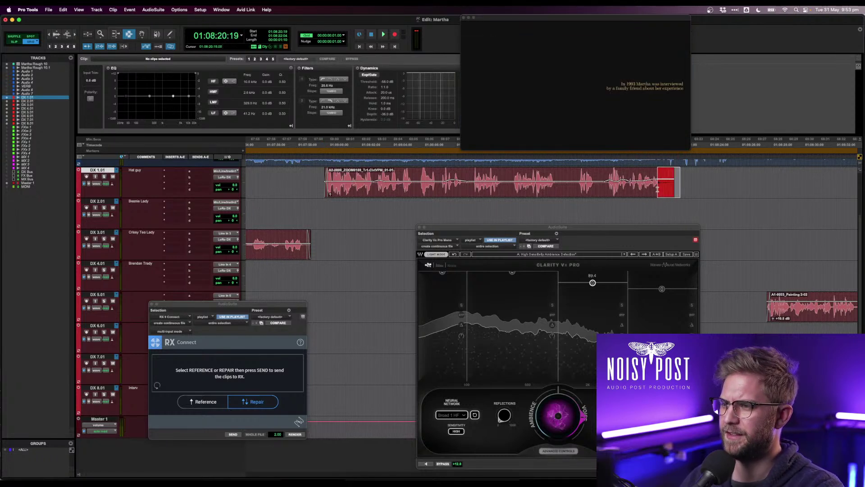
key(f)
click(583, 186)
- Play the whole clip and shape its EQ: boost LF about 4.5 dB near 139 Hz and cut LMF about 1.8 dB near 444 Hz
double_click(373, 186)
key(space)
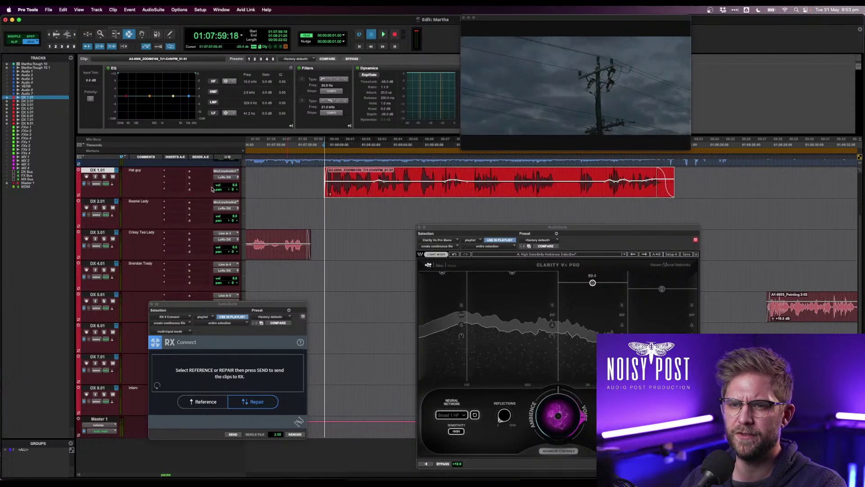
drag(126, 96, 148, 100)
drag(287, 104, 308, 104)
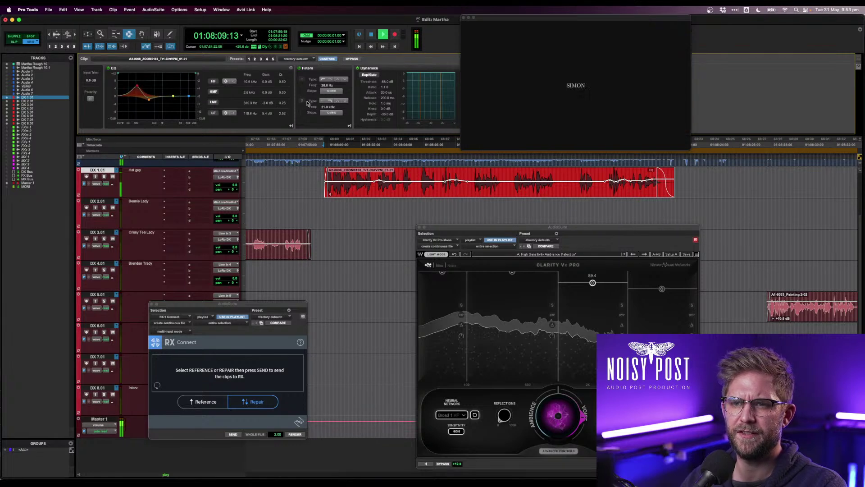
mouse_move(151, 100)
mouse_down()
mouse_move(154, 81)
mouse_move(155, 98)
mouse_up()
key(space)
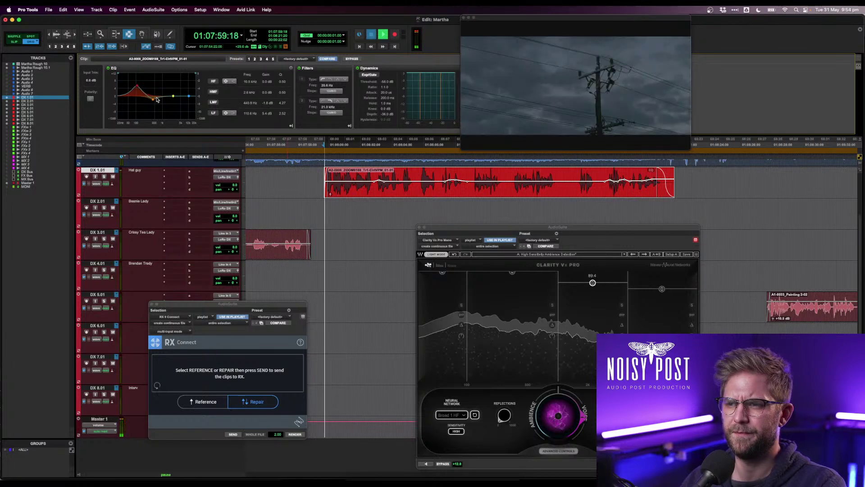
key(space)
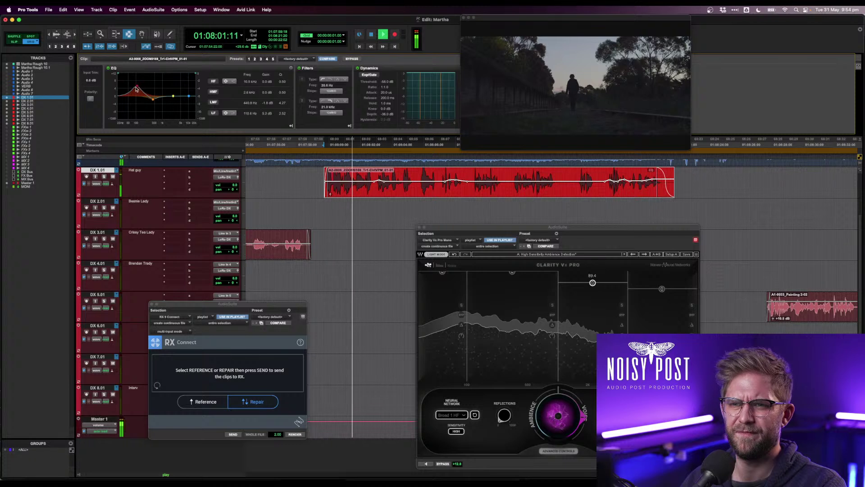
drag(137, 86, 140, 87)
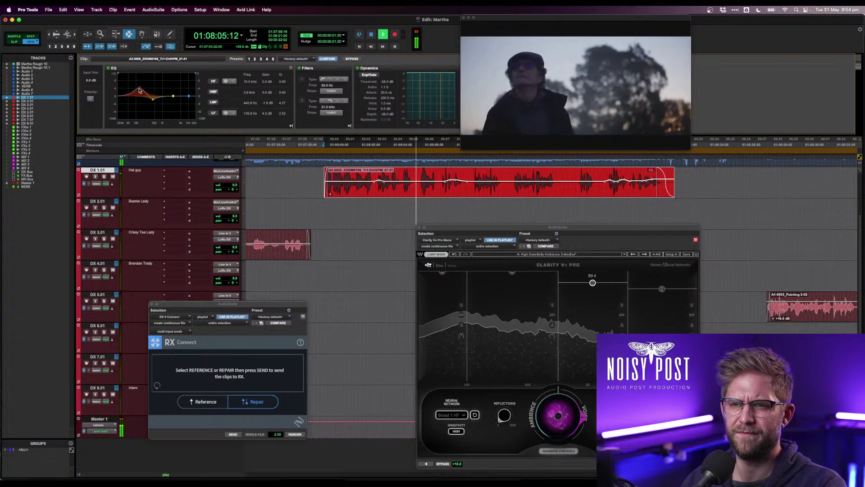
- Play the opening clip on DX 1.01 from 01:00:02:20 and compare its tone with the equalized clip at 01:07:59:18
key(r)
key(r)
key(r)
key(r)
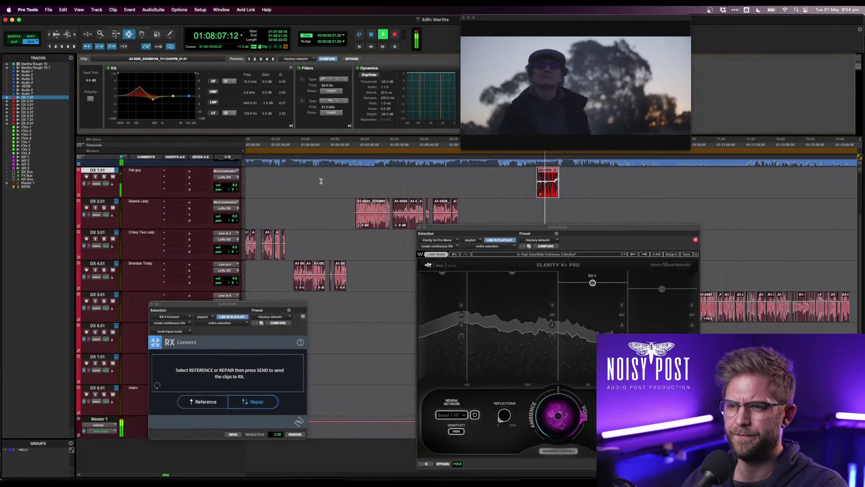
click(310, 180)
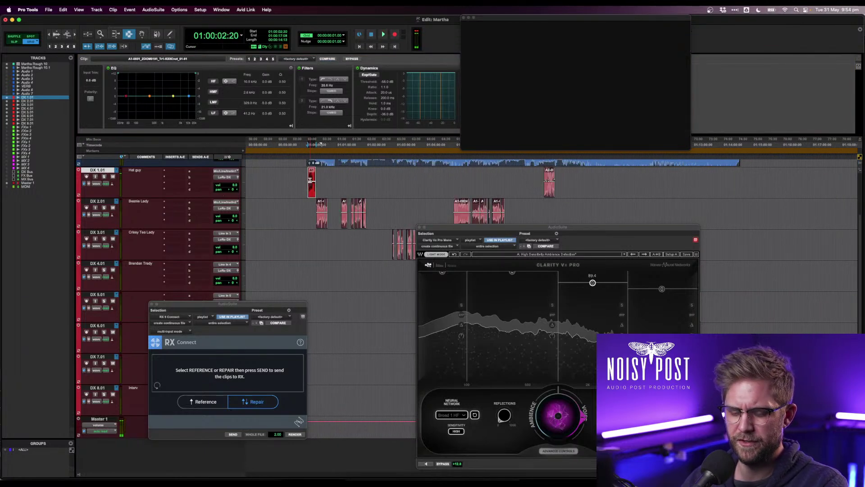
key(space)
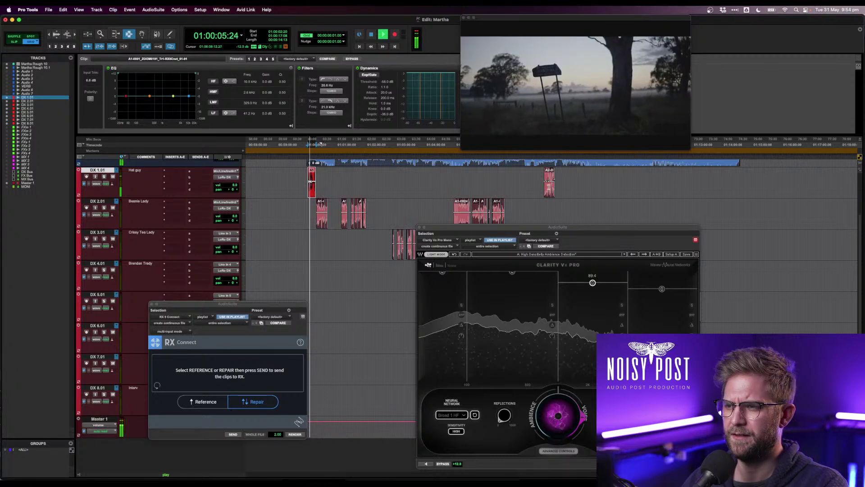
key(space)
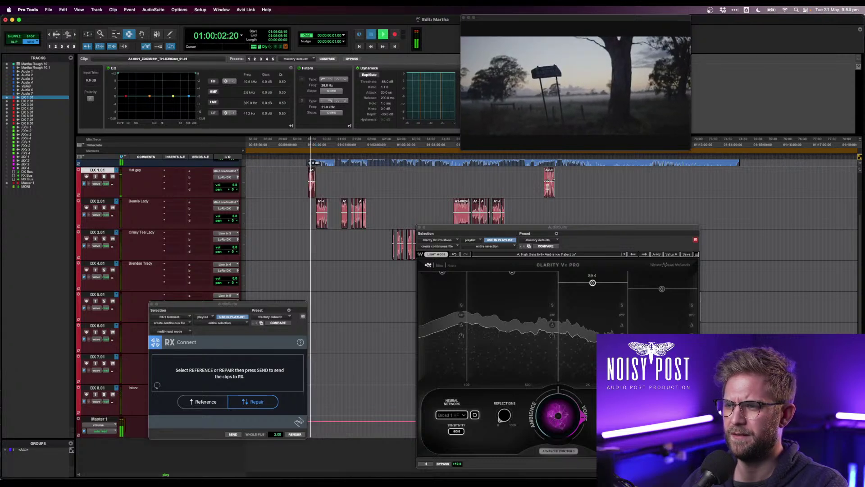
double_click(548, 186)
key(space)
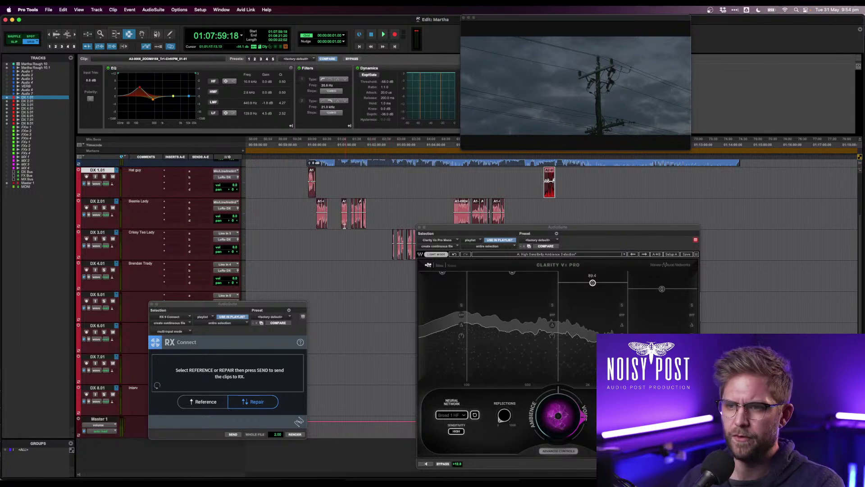
- Solo track DX 2.01, select its first two clips from 01:00:19:06 and play them
click(320, 214)
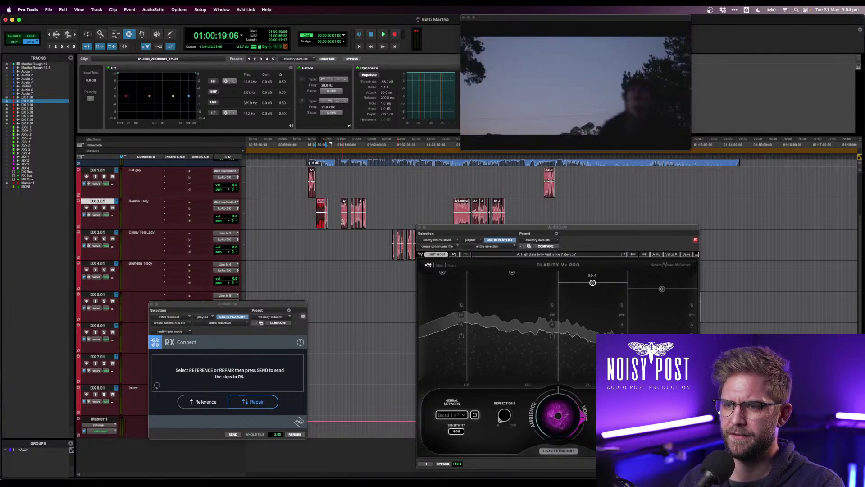
key(space)
click(104, 209)
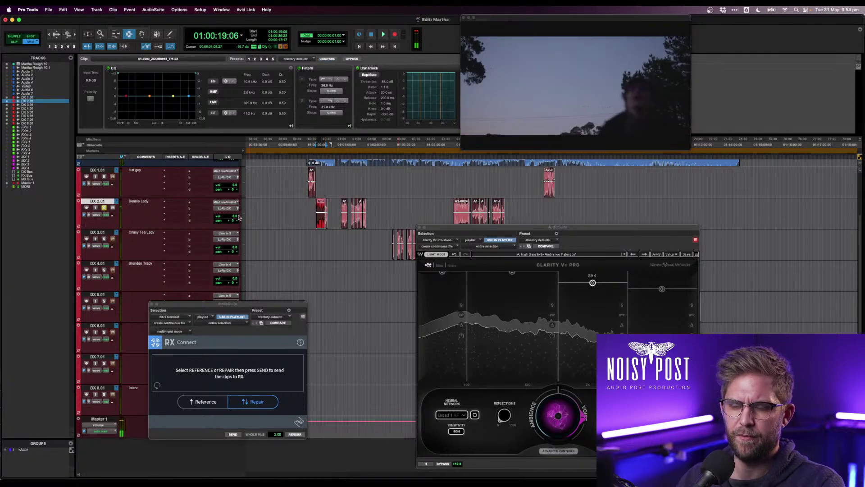
key(space)
key(t)
key(t)
key(t)
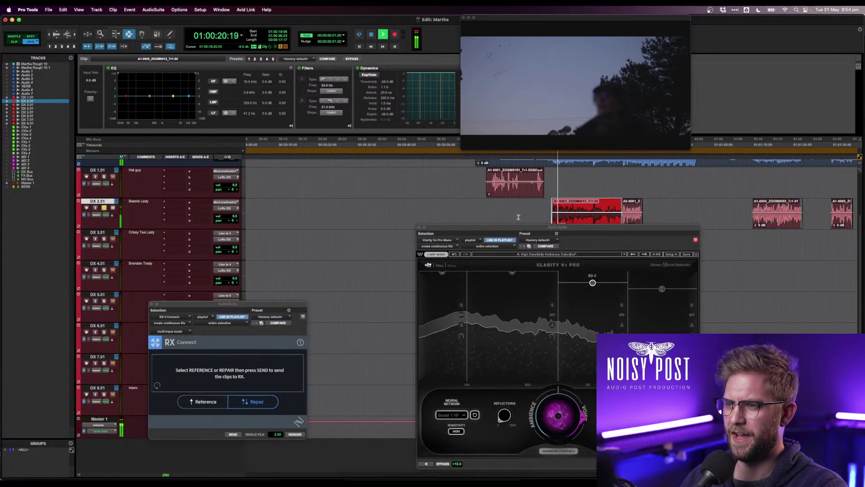
shift+click(631, 219)
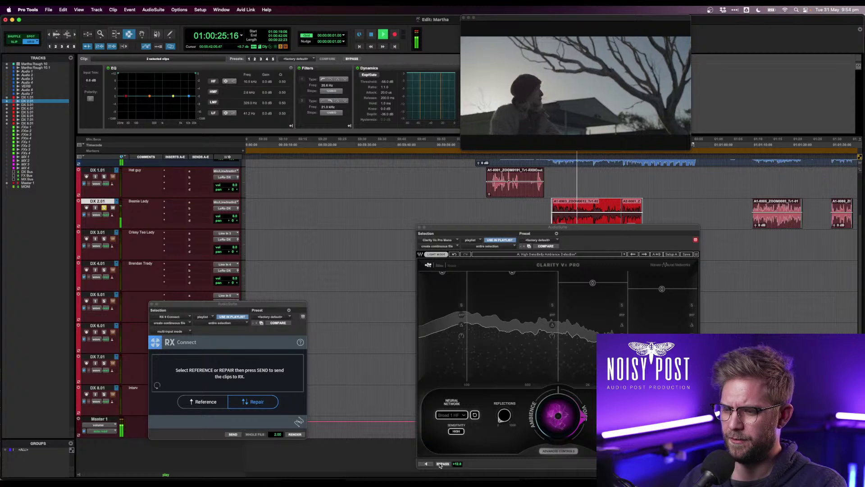
key(space)
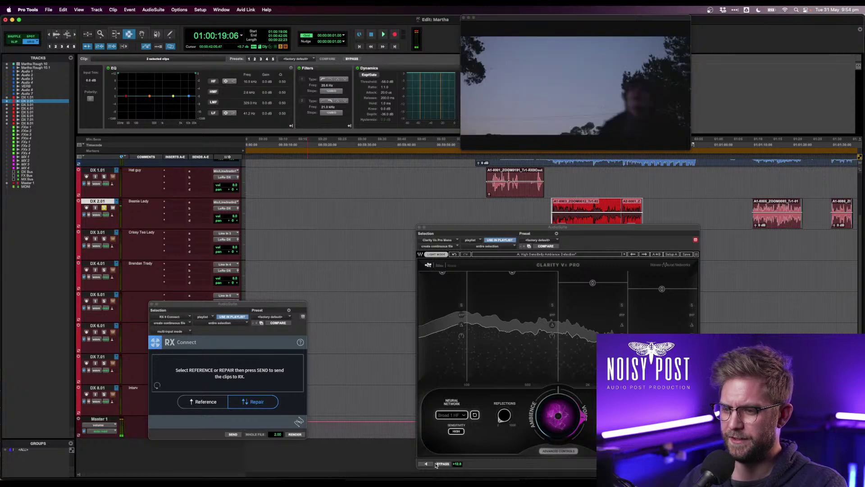
- Preview the two selected DX 2.01 clips through Clarity Vx Pro and compare the result with their unprocessed playback
click(430, 463)
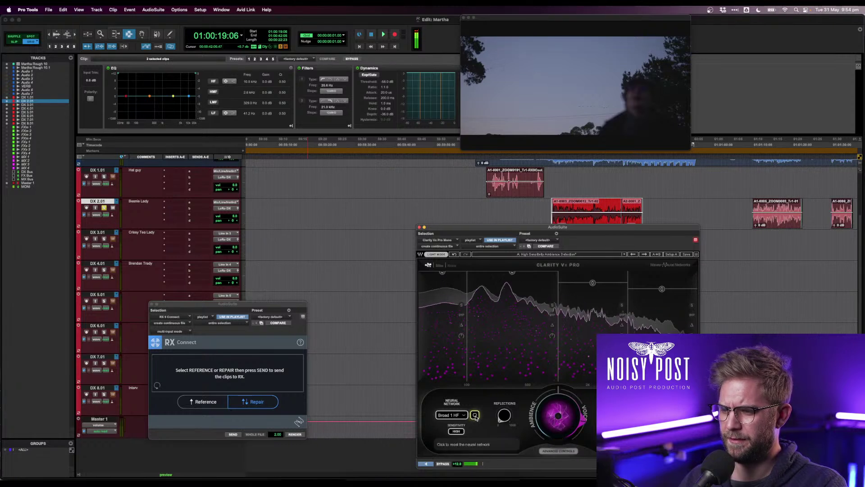
key(space)
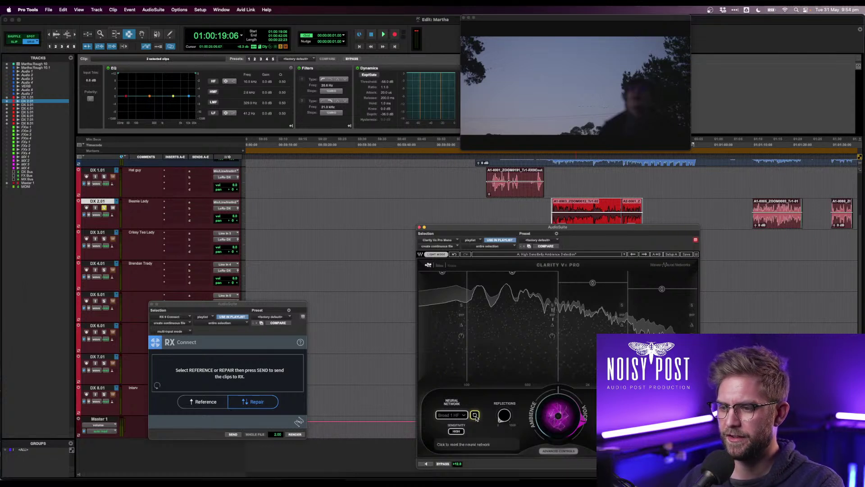
key(space)
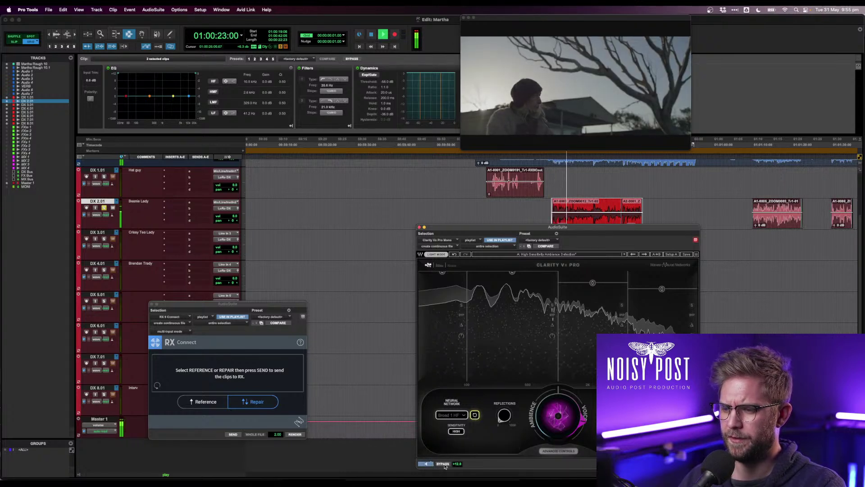
click(426, 463)
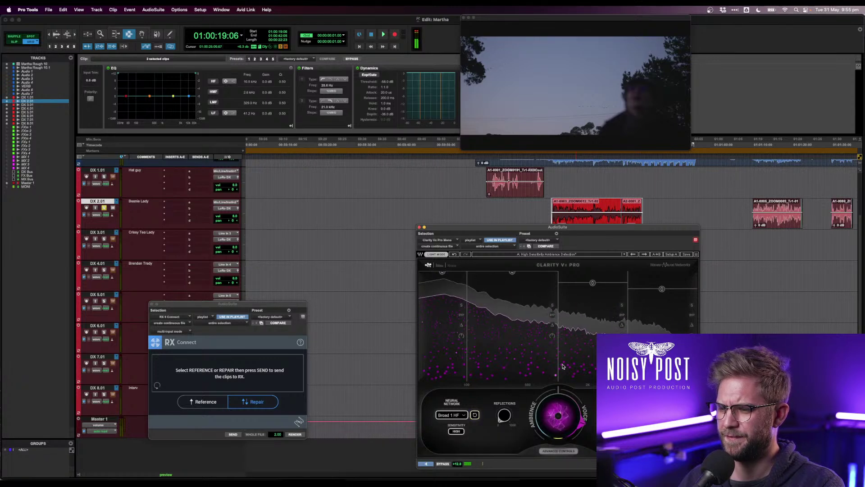
- Switch Clarity Vx Pro's neural network to Broad 1, reset it and set the ambience/voice amount to about 51 during the preview
scroll(450, 415, down, 1)
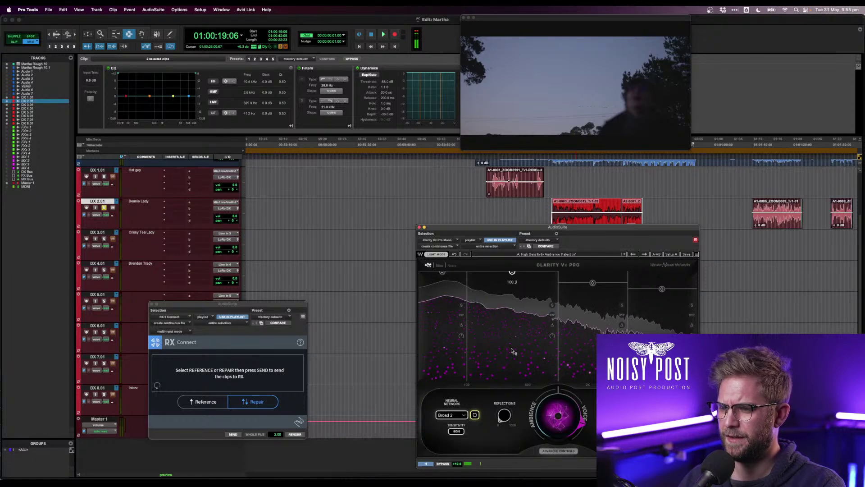
scroll(460, 417, up, 1)
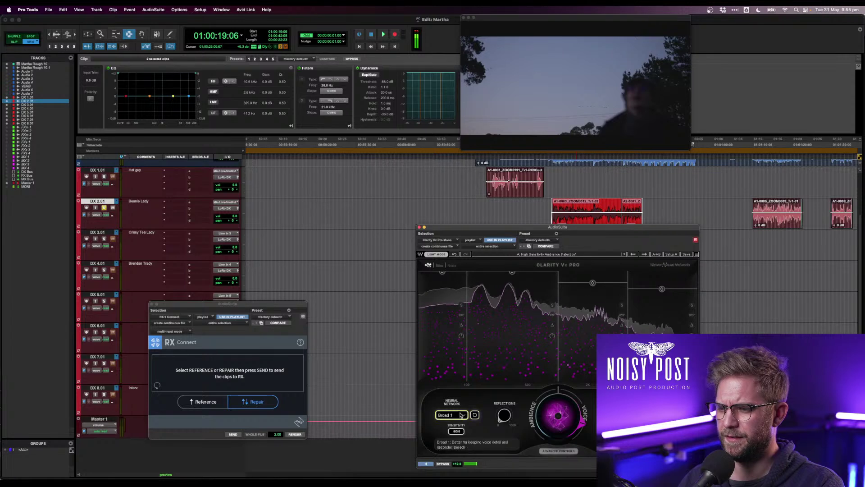
click(475, 415)
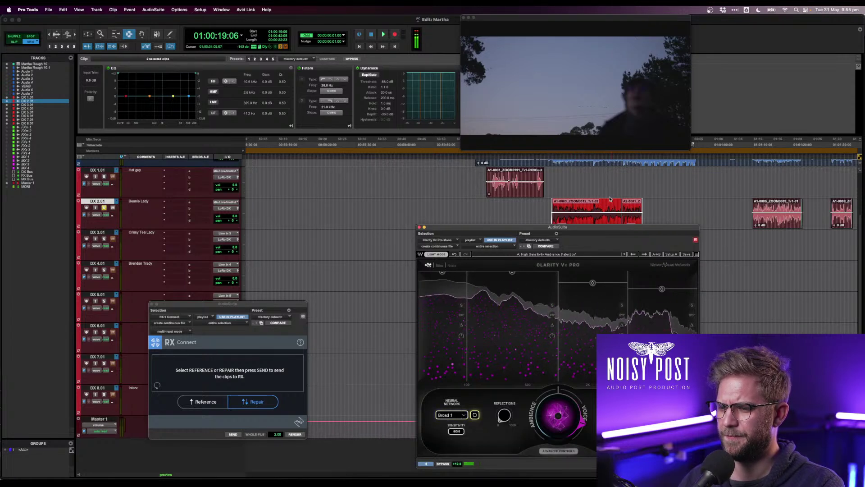
drag(558, 415, 557, 421)
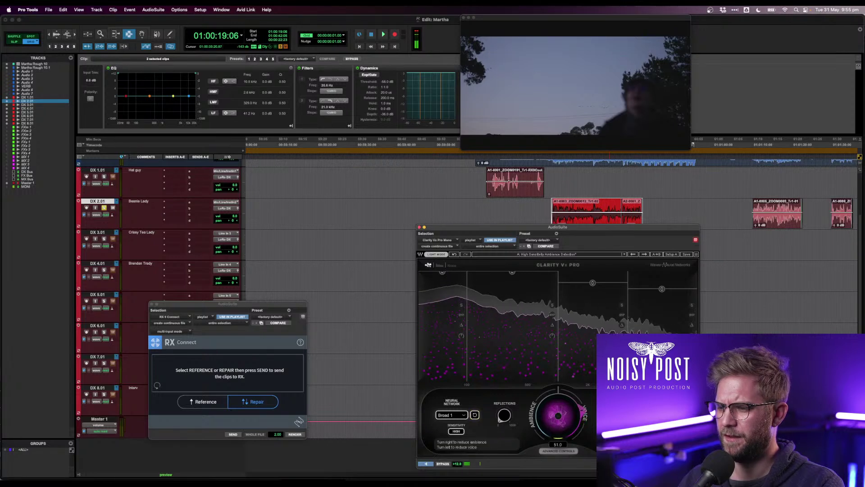
- Compare the Broad 1 preview with the dry sound of the two DX 2.01 clips from 01:00:19:06
click(565, 211)
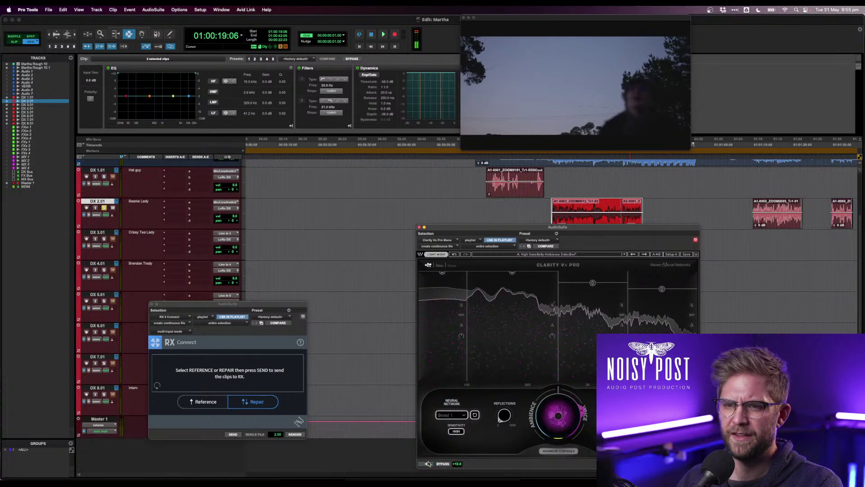
click(428, 463)
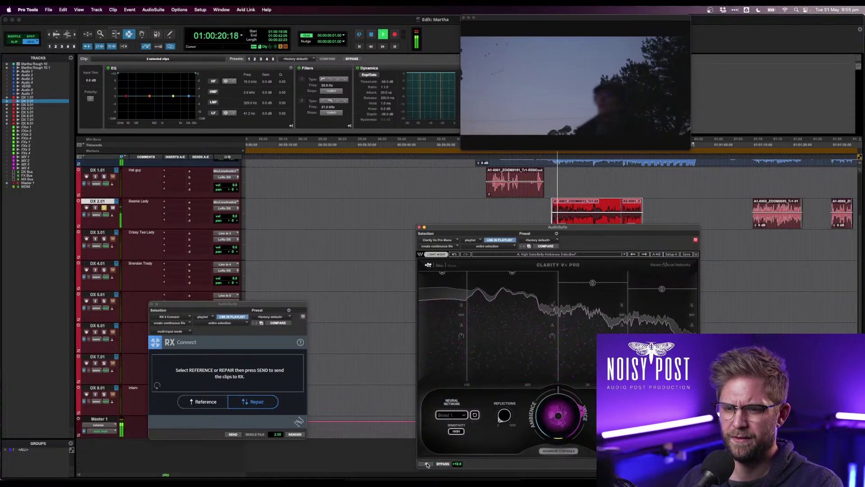
click(427, 464)
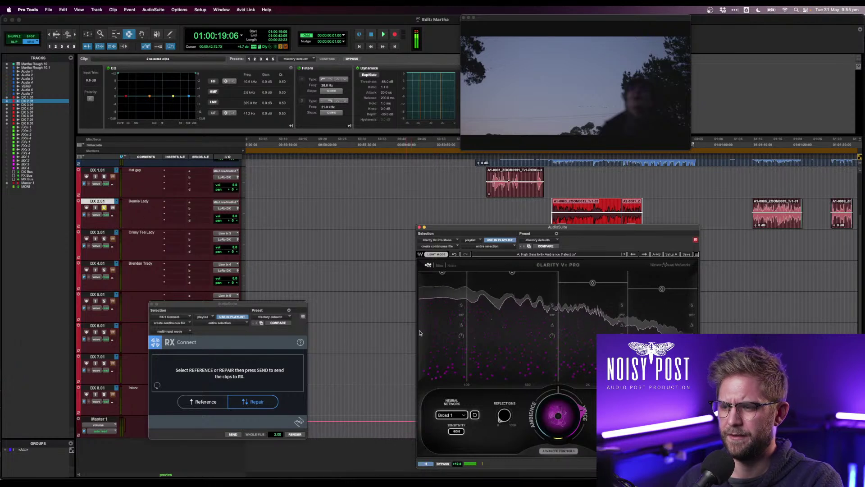
key(space)
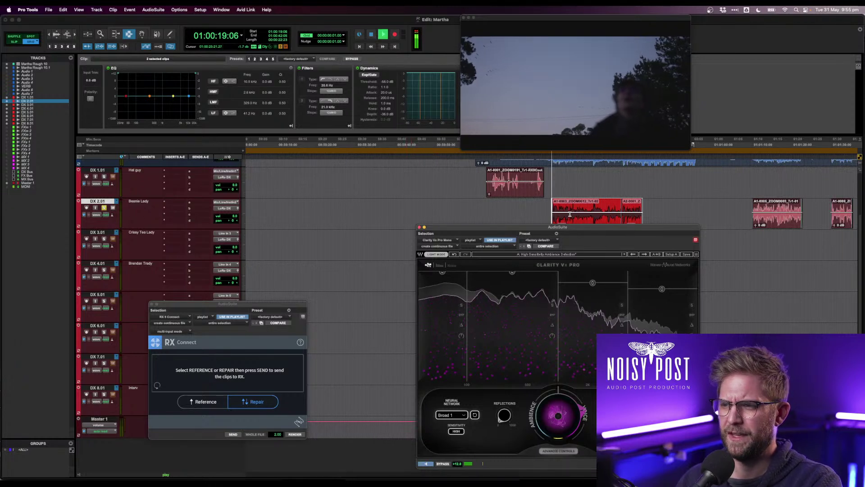
key(space)
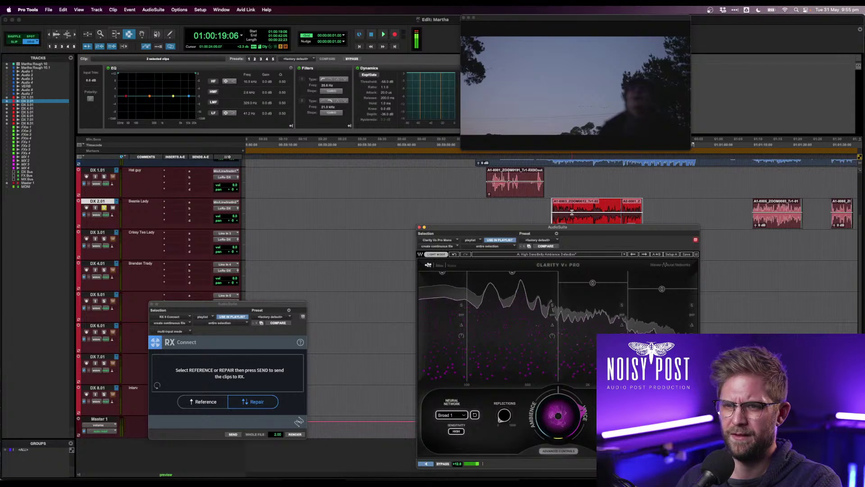
shift+click(631, 212)
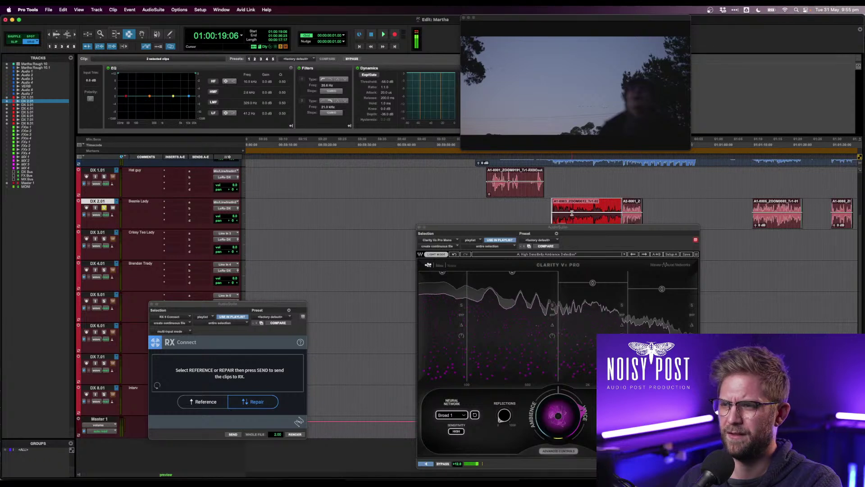
shift+click(631, 210)
key(space)
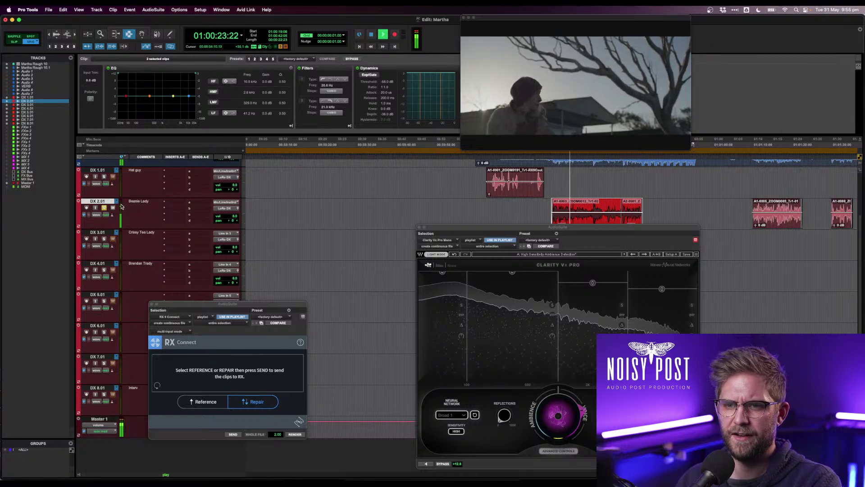
key(space)
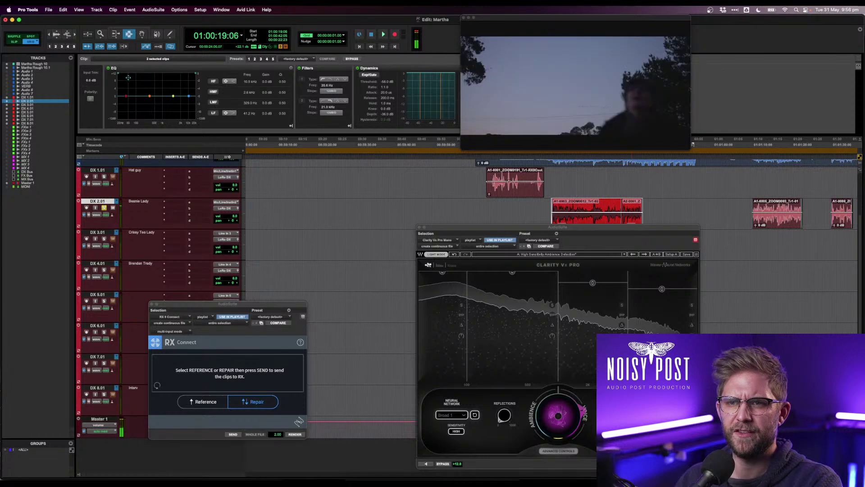
- Play both DX 2.01 clips and apply a high-pass clip filter at about 83 Hz
key(space)
drag(118, 74, 135, 76)
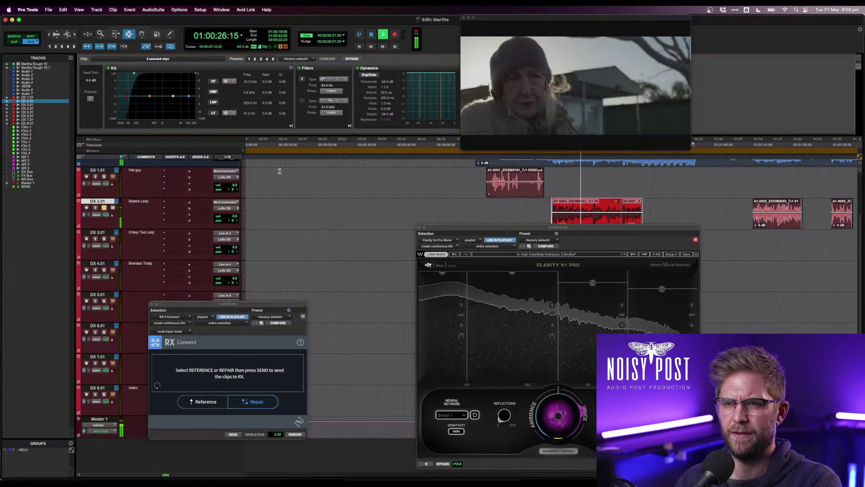
key(space)
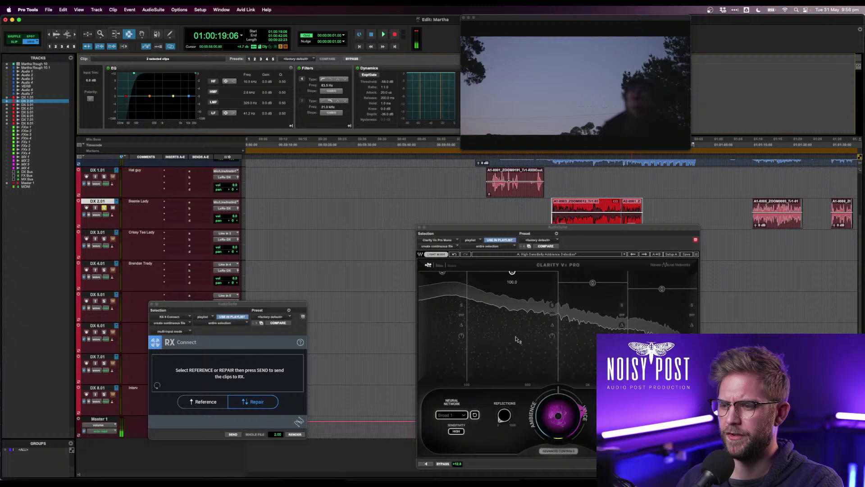
- Reset and preview Clarity Vx Pro, lowering band 3, setting band 4 to about 63% and readjusting the ambience/voice amount
click(475, 414)
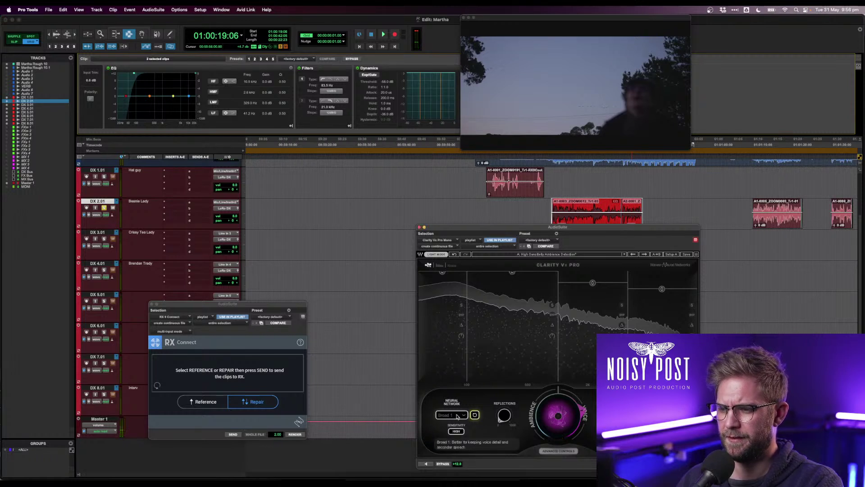
click(431, 464)
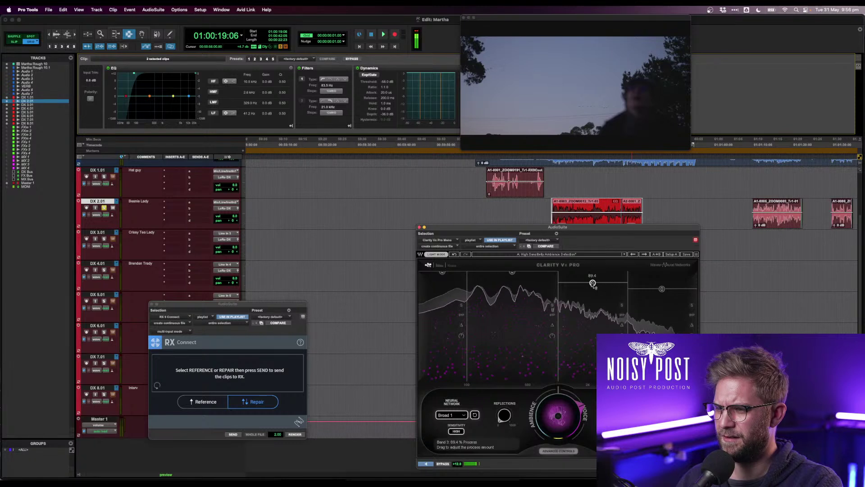
drag(618, 282, 601, 297)
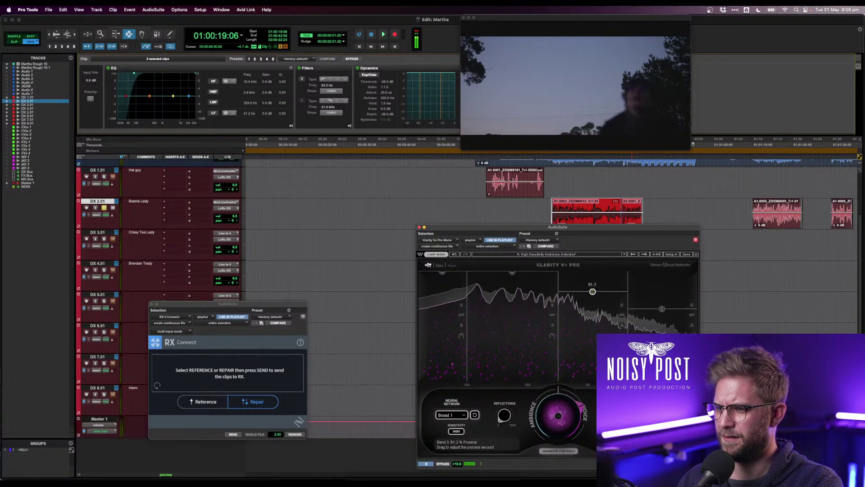
drag(662, 309, 662, 312)
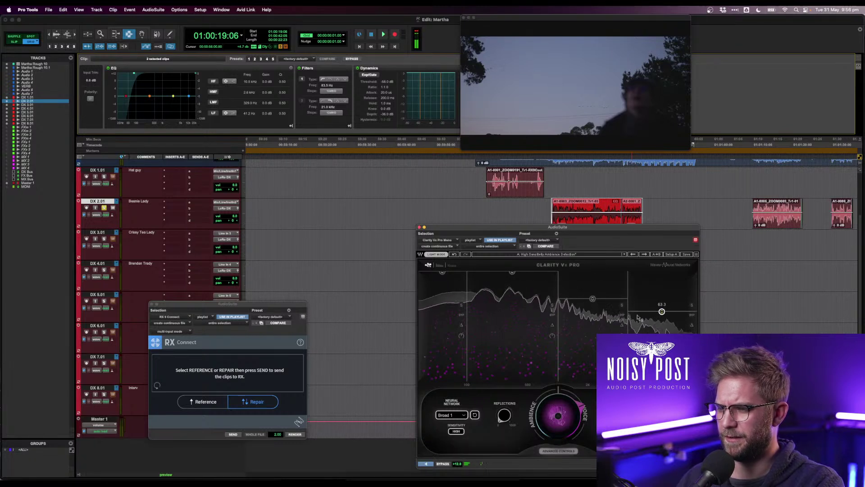
drag(551, 415, 550, 417)
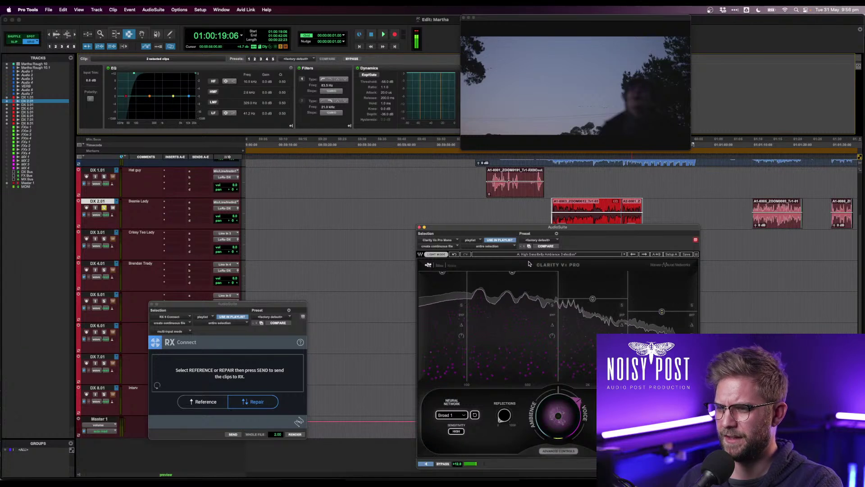
click(424, 463)
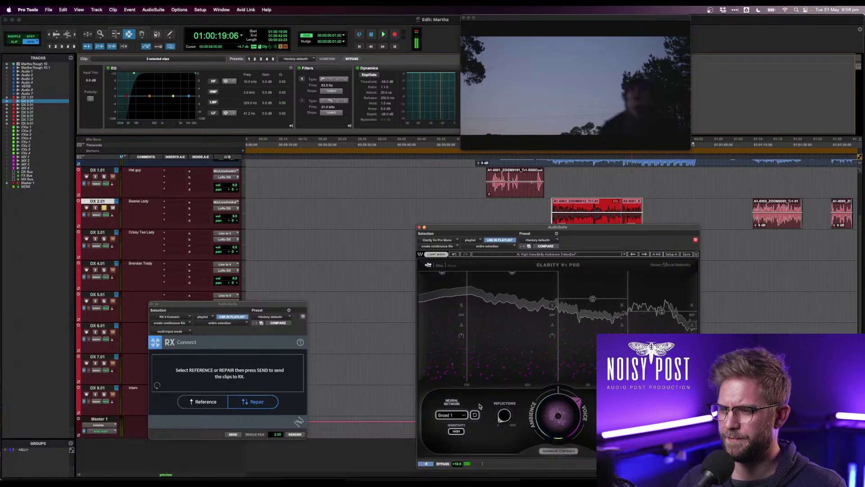
mouse_move(593, 298)
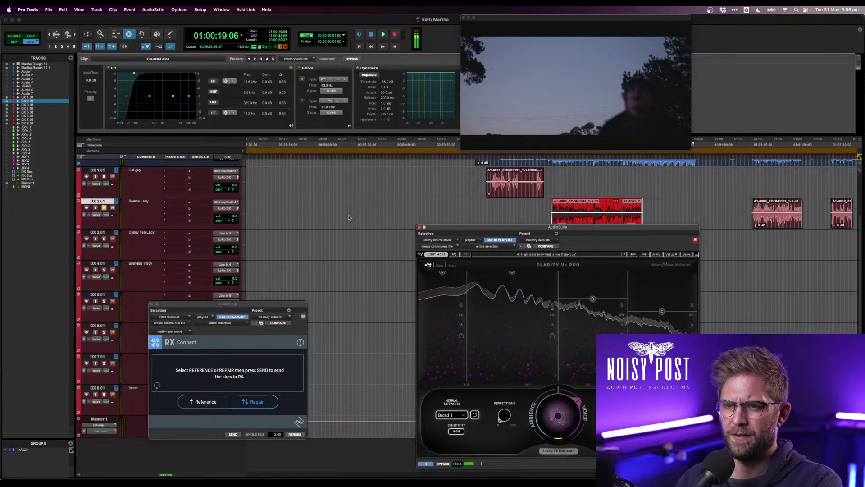
key(space)
- Zoom in on the edit between the two DX 2.01 clips at 01:00:36:12 and play across it
right_click(604, 209)
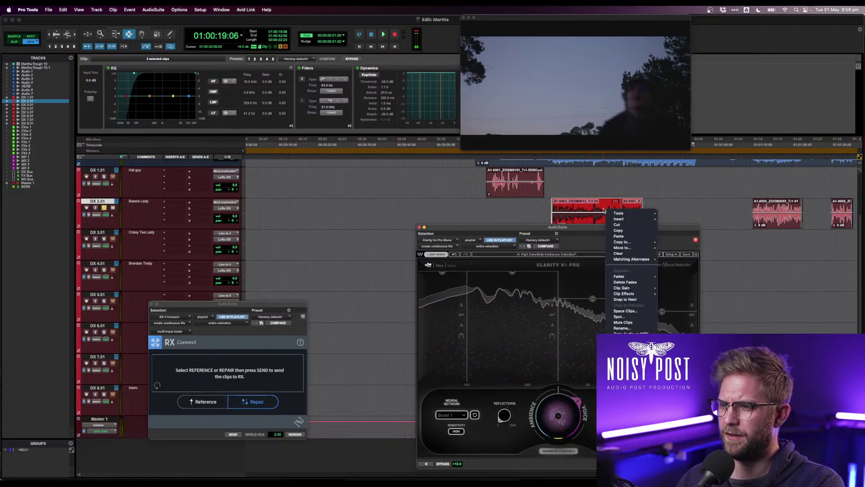
key(Escape)
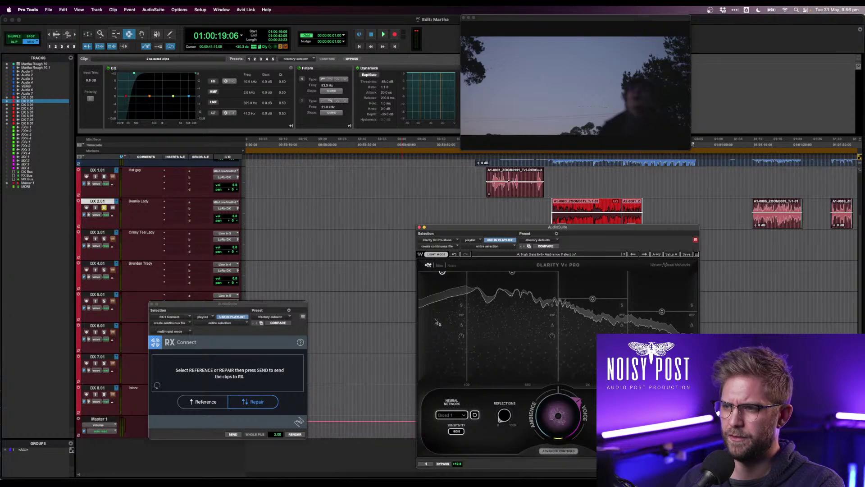
click(619, 209)
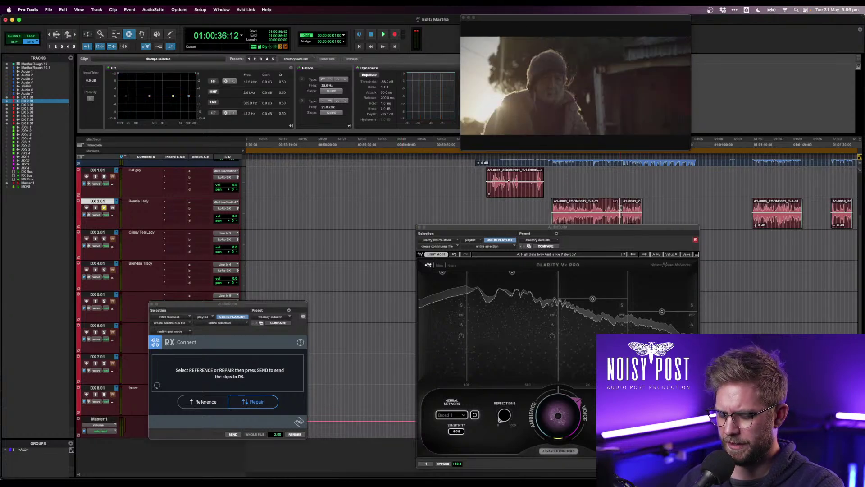
key(t)
key(t)
key(t)
key(t)
key(space)
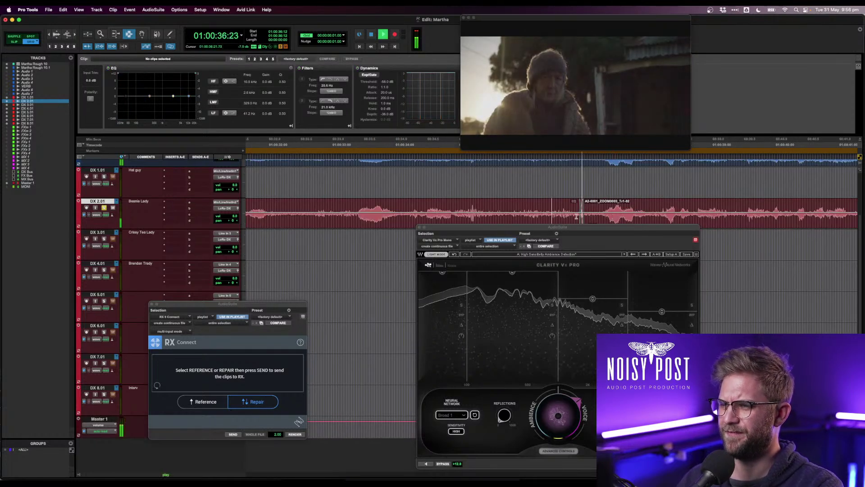
- Try a crossfade over the join between the two DX 2.01 clips and listen to the transition
drag(589, 217, 600, 216)
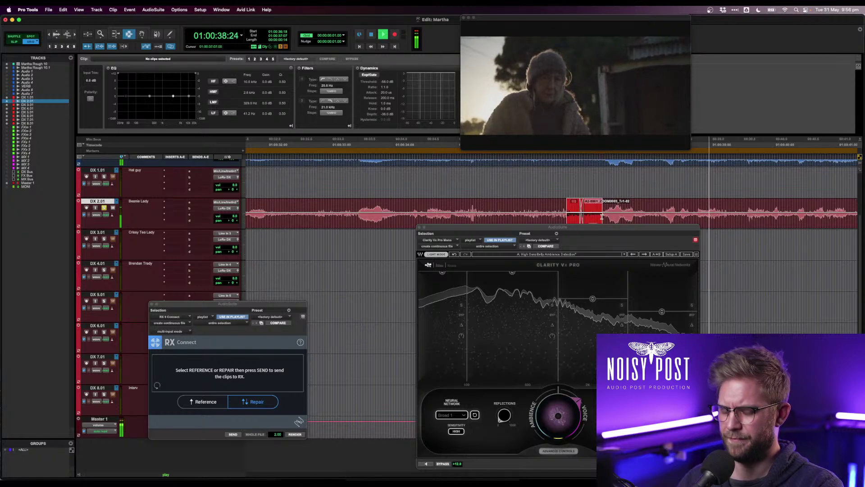
key(f)
key(space)
click(506, 216)
key(space)
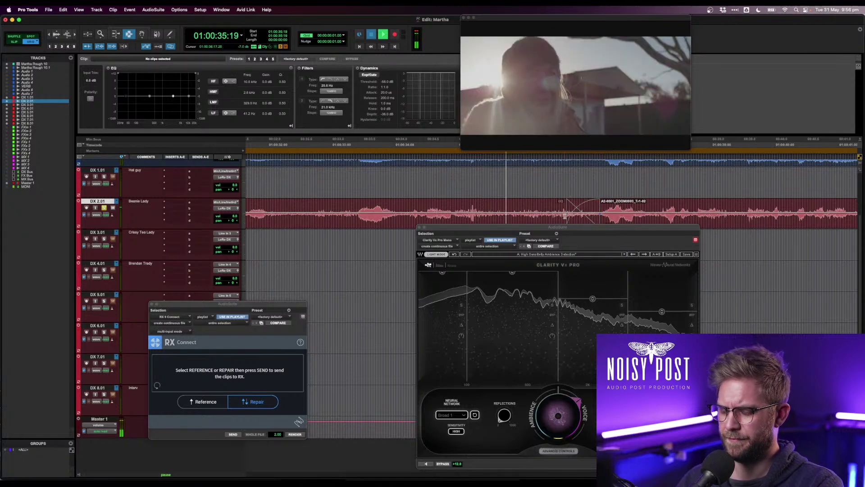
key(r)
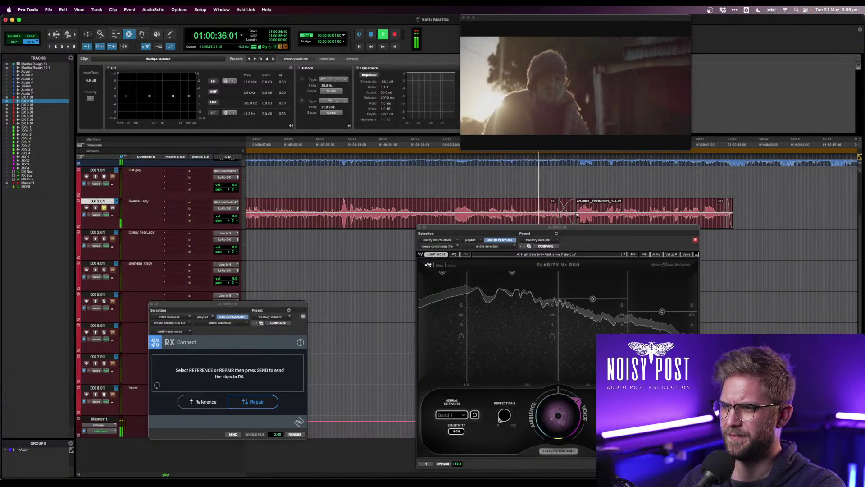
- Undo the crossfade between the two DX 2.01 clips and play from the join
key(super+z)
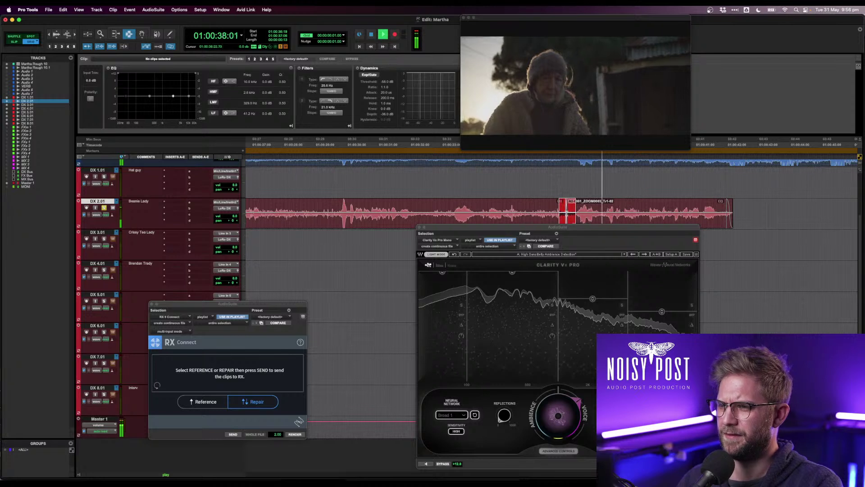
key(space)
key(Down)
key(space)
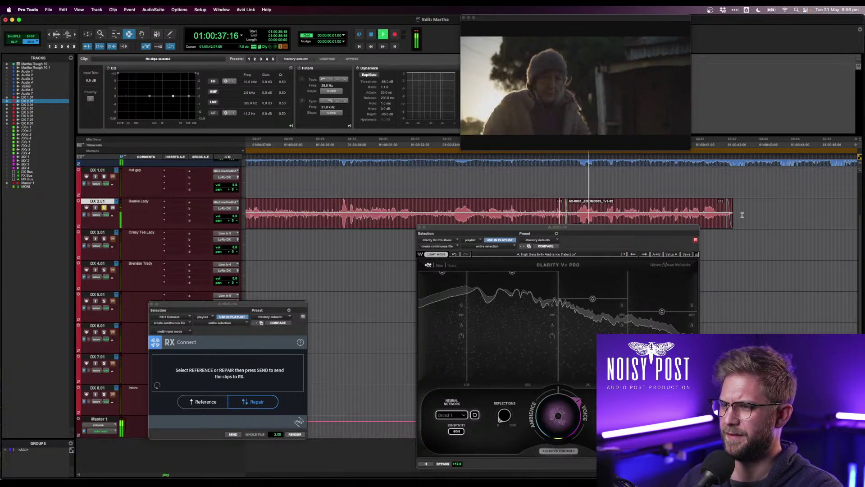
- Extend the end of the second DX 2.01 clip with a longer fade-out and play it from about 01:00:41:14
drag(735, 216, 711, 219)
key(f)
key(BackSpace)
key(f)
key(super+z)
key(f)
click(707, 218)
key(space)
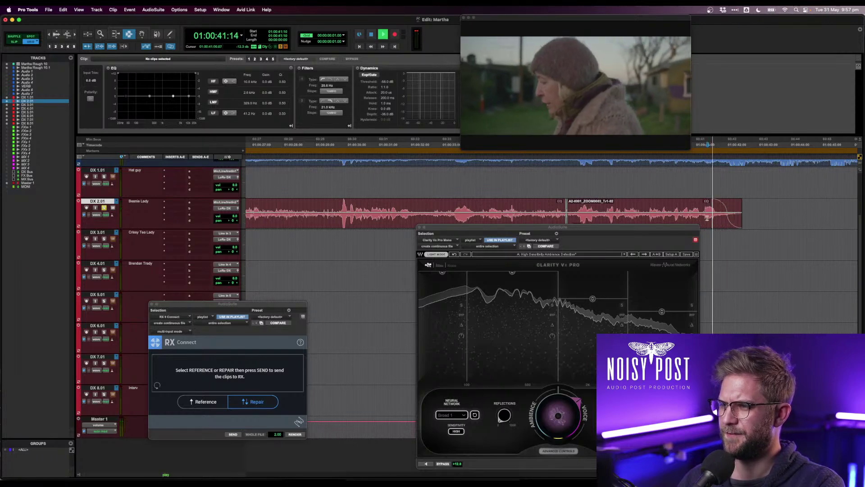
- Play from just before the first DX 2.01 clip and apply a longer fade-in to its start
key(space)
key(r)
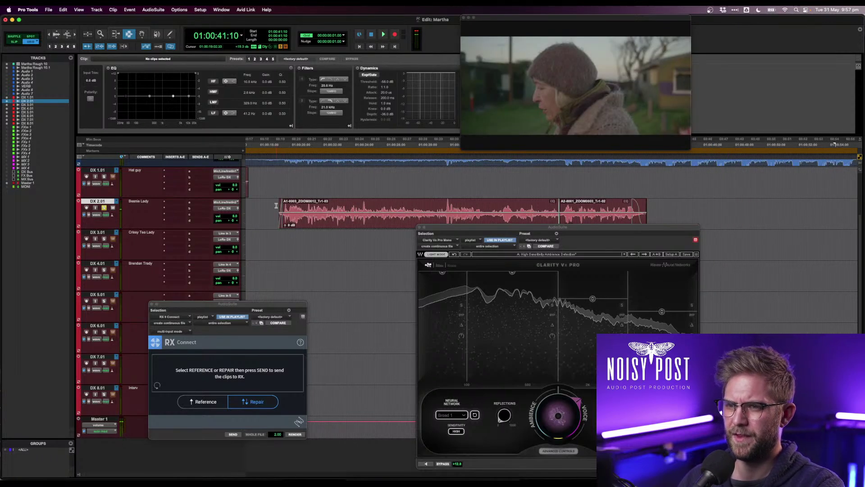
click(277, 206)
key(space)
key(t)
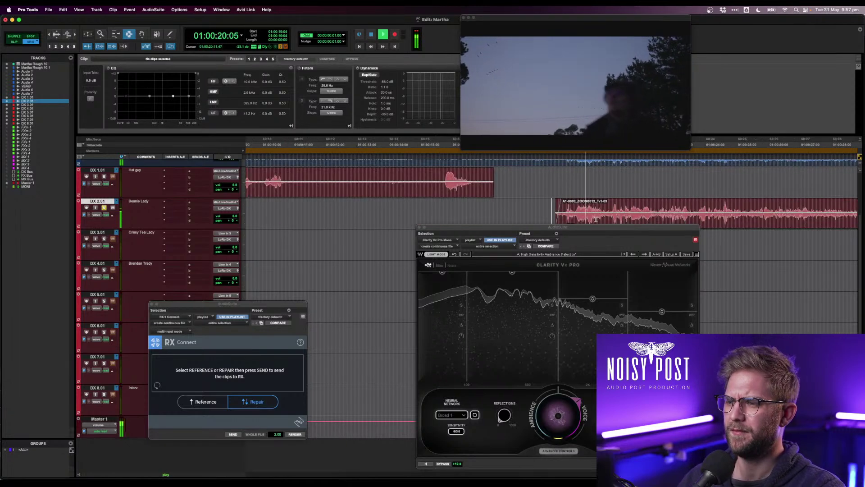
drag(555, 212, 574, 213)
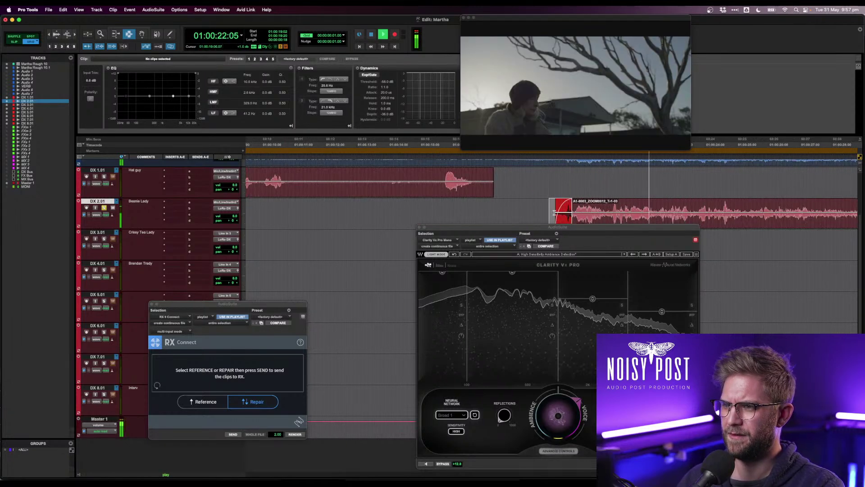
key(super+f)
key(Return)
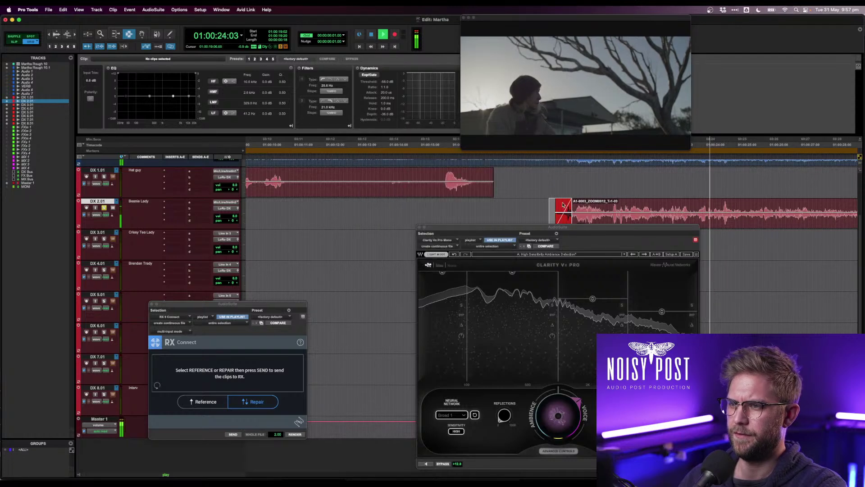
key(r)
key(r)
click(597, 212)
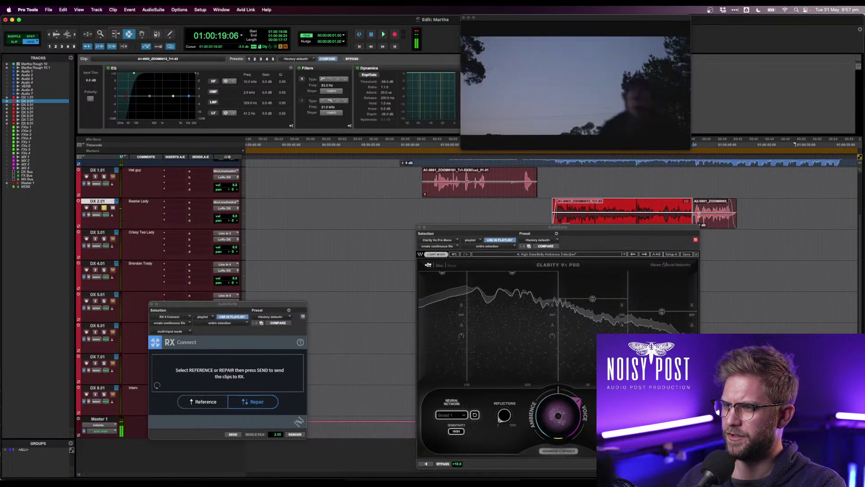
shift+click(699, 215)
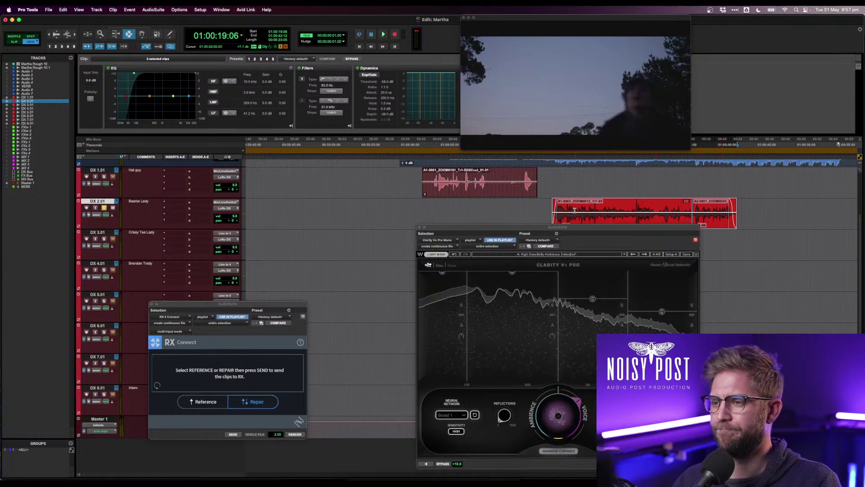
click(551, 211)
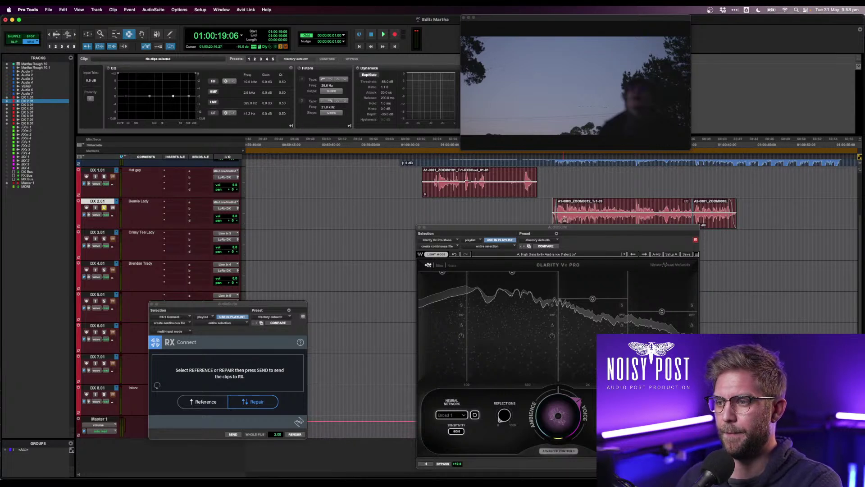
- Select both adjoining DX 2.01 clips and send them to iZotope RX for repair
scroll(564, 219, right, 3)
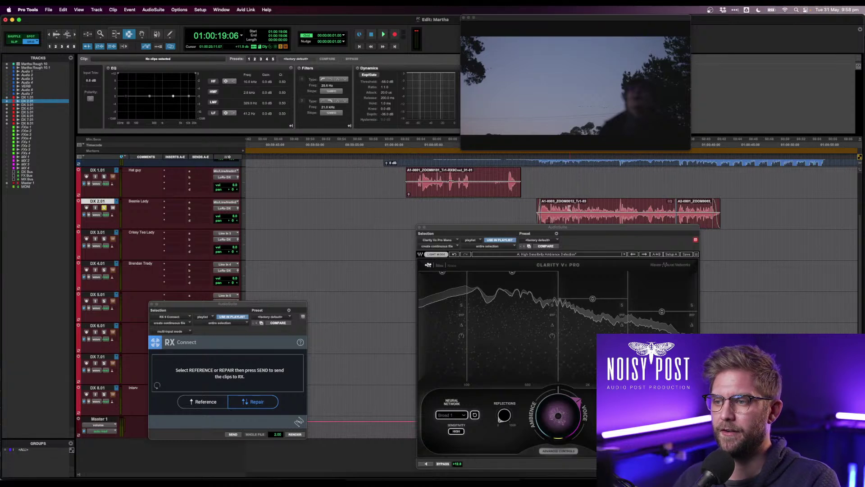
scroll(569, 208, right, 3)
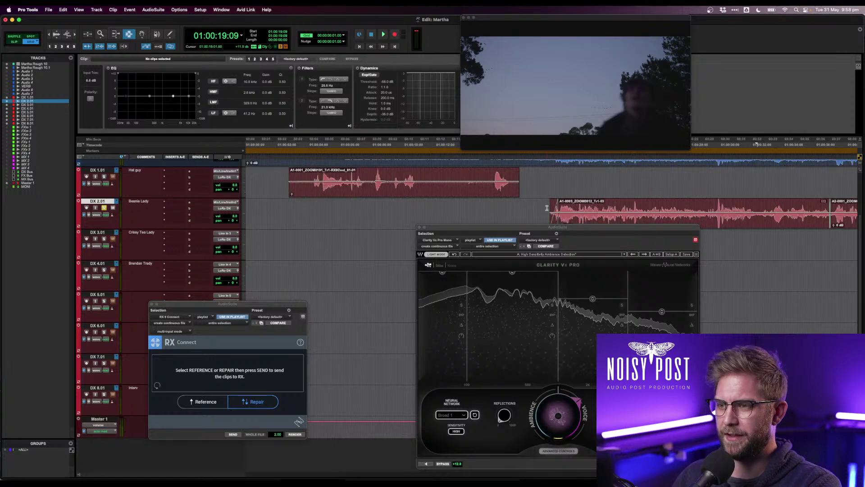
key(super+bracketright)
scroll(547, 207, right, 5)
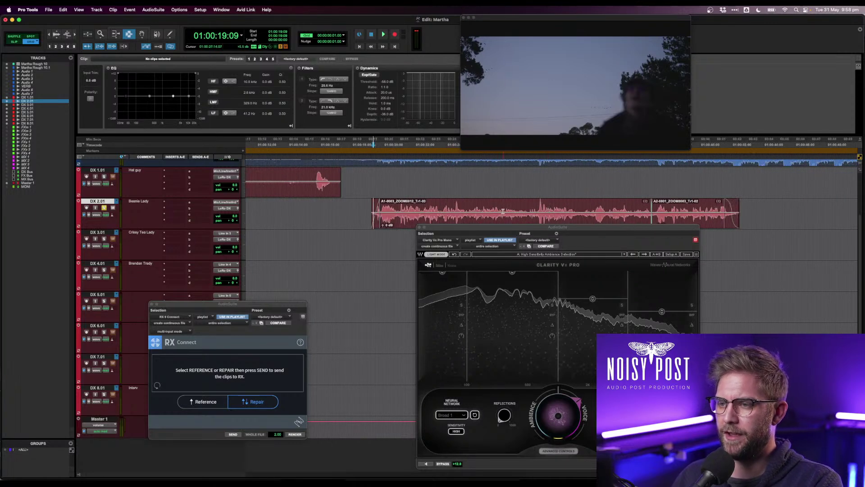
triple_click(479, 209)
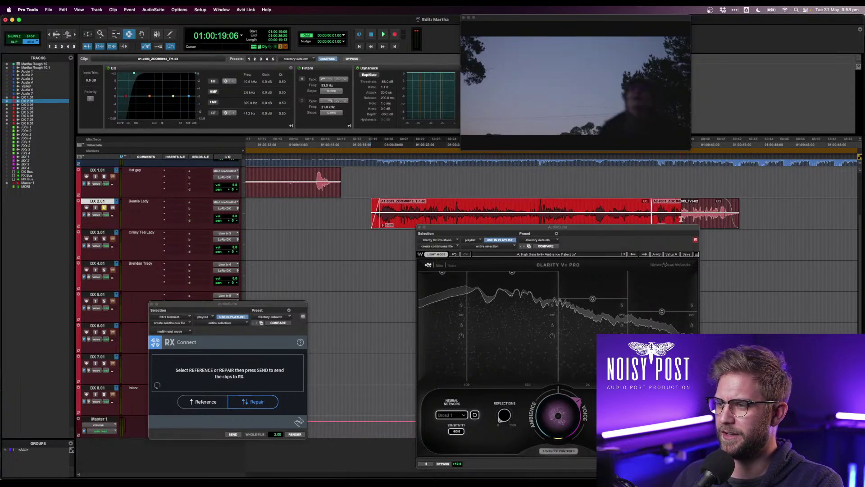
click(230, 434)
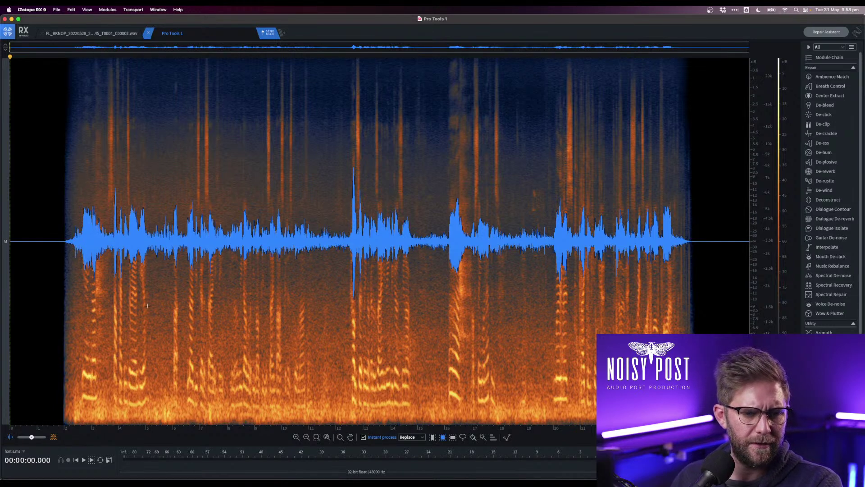
- Switch to the time selection tool and play the sent audio from its start at about 2.1 seconds
click(68, 265)
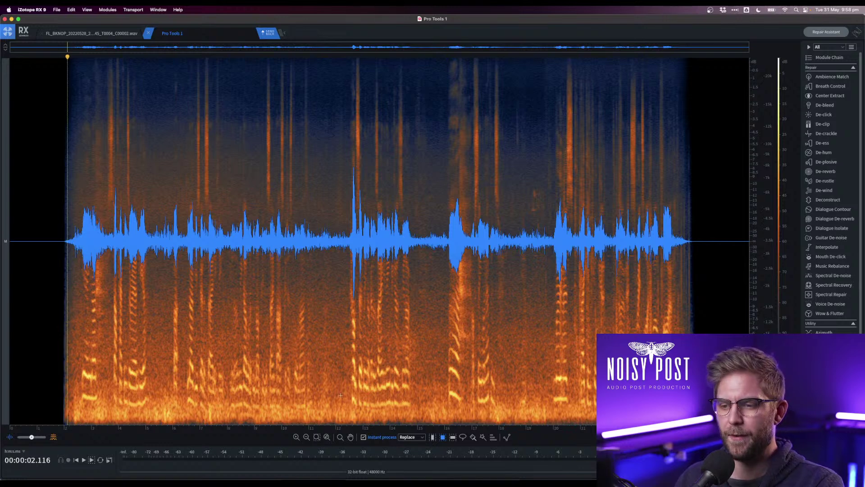
click(431, 437)
key(space)
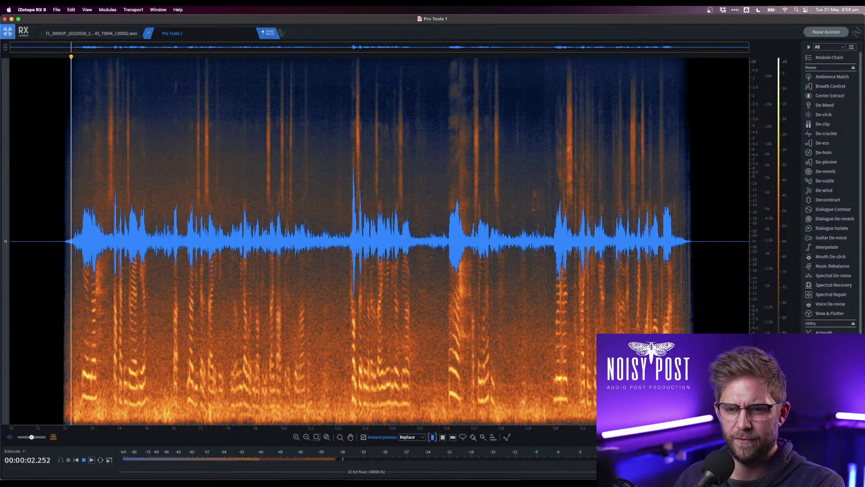
key(space)
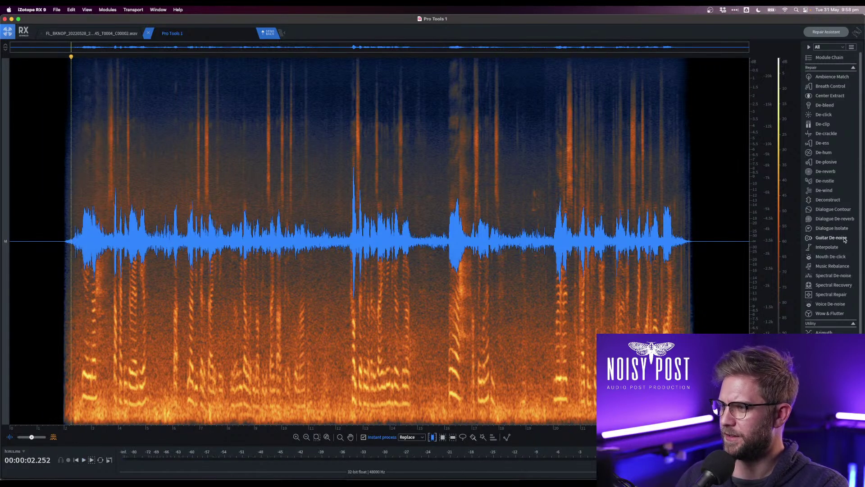
- Open Dialogue Isolate, load the Isolate Noise preset and set the sensitivity to 6.6
click(838, 228)
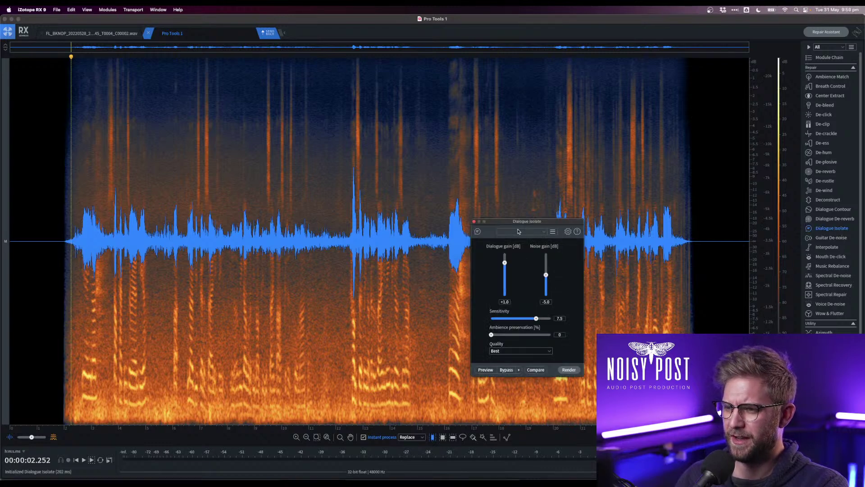
click(536, 232)
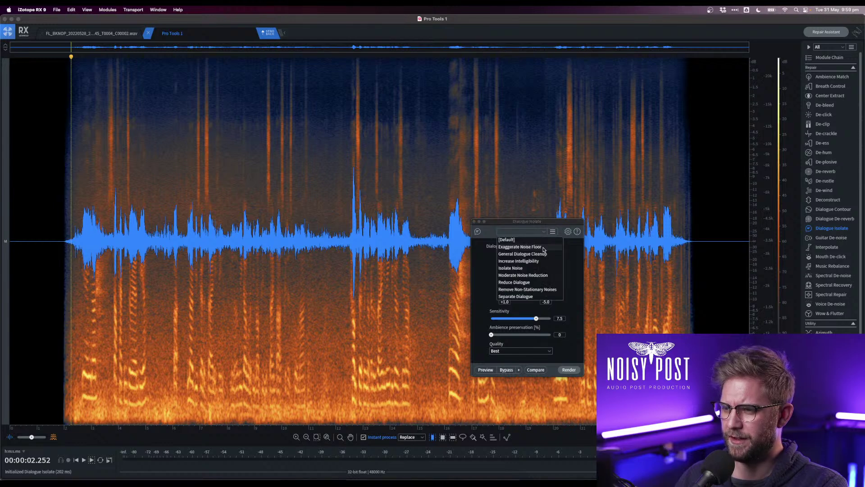
click(532, 269)
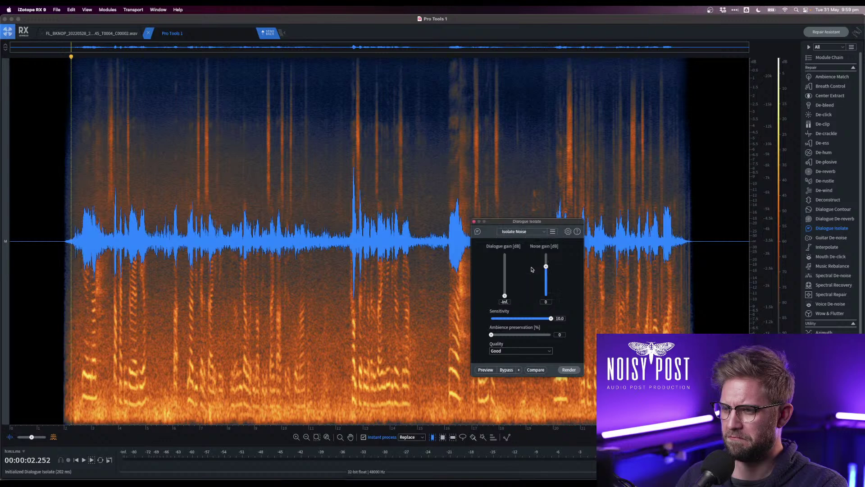
click(510, 319)
drag(510, 321, 531, 319)
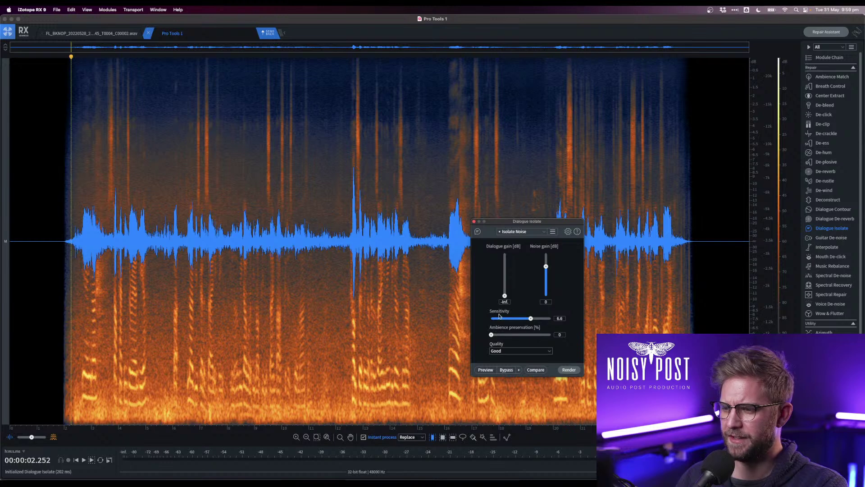
- Set Dialogue Isolate to Best quality, +1.0 dB dialogue gain and -5.0 dB noise gain, and render it over the whole audio
click(505, 350)
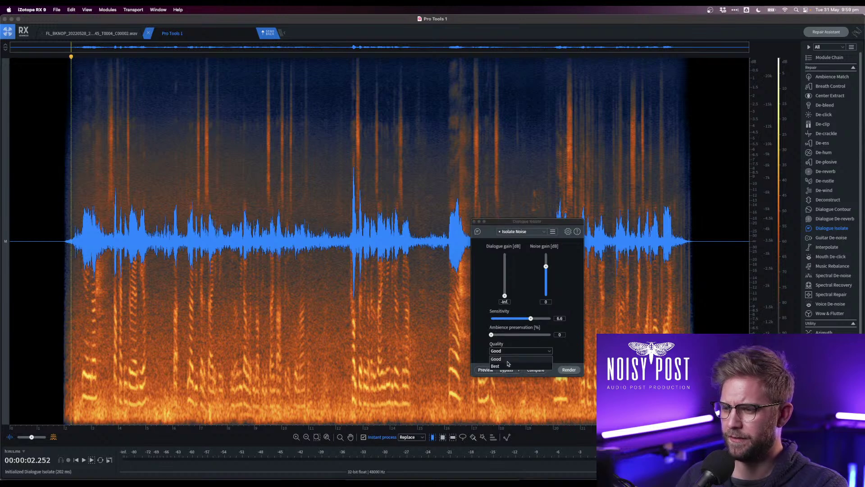
click(508, 363)
click(507, 351)
click(506, 365)
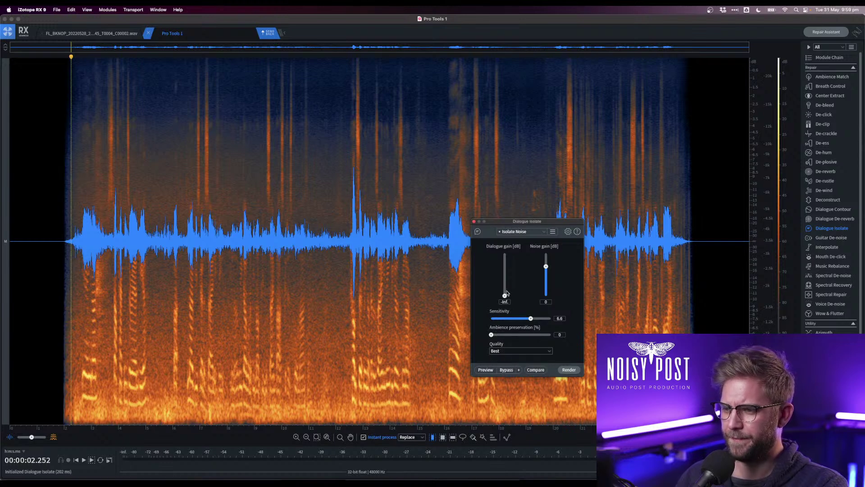
drag(505, 293, 546, 277)
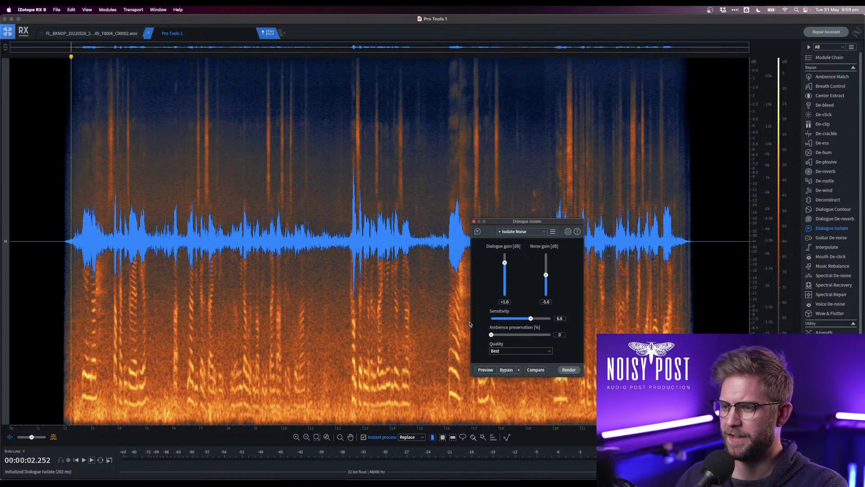
double_click(400, 322)
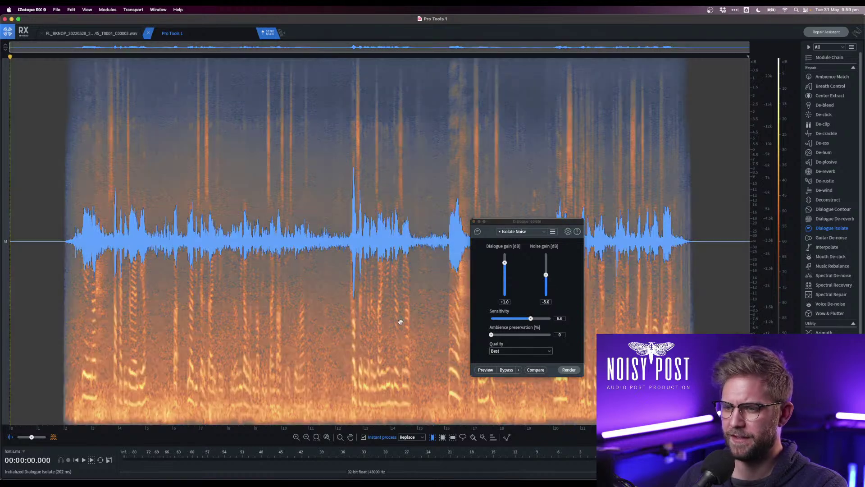
click(569, 370)
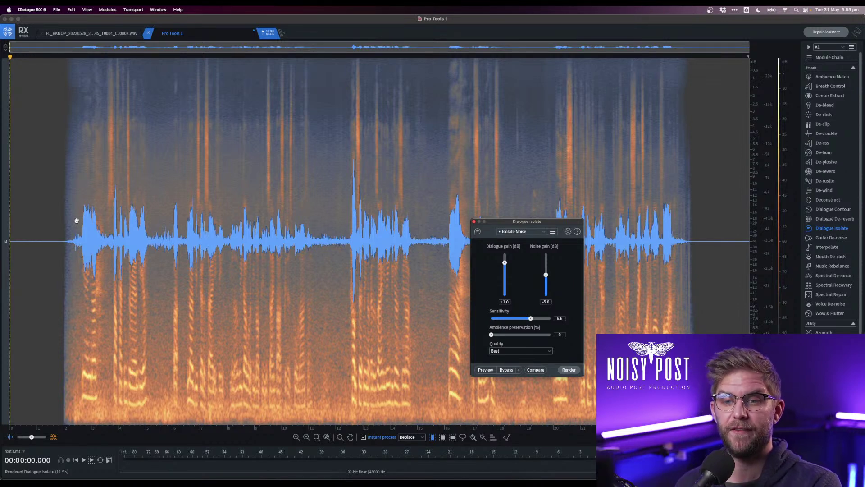
click(84, 229)
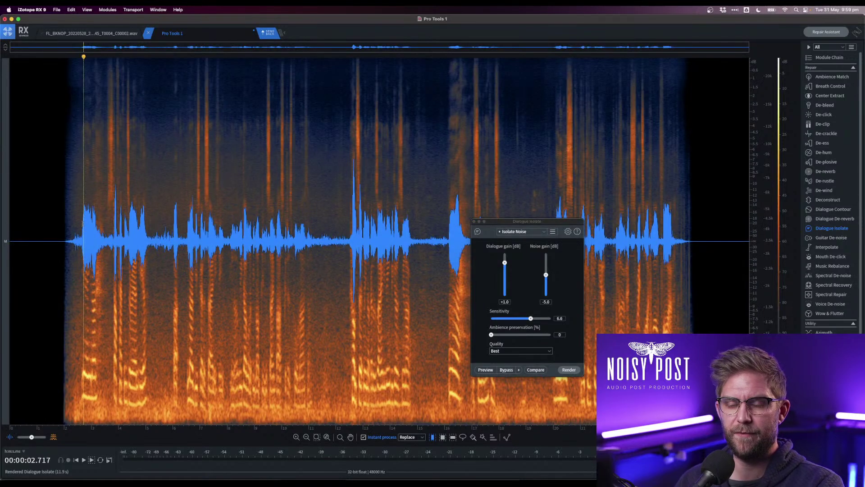
click(82, 224)
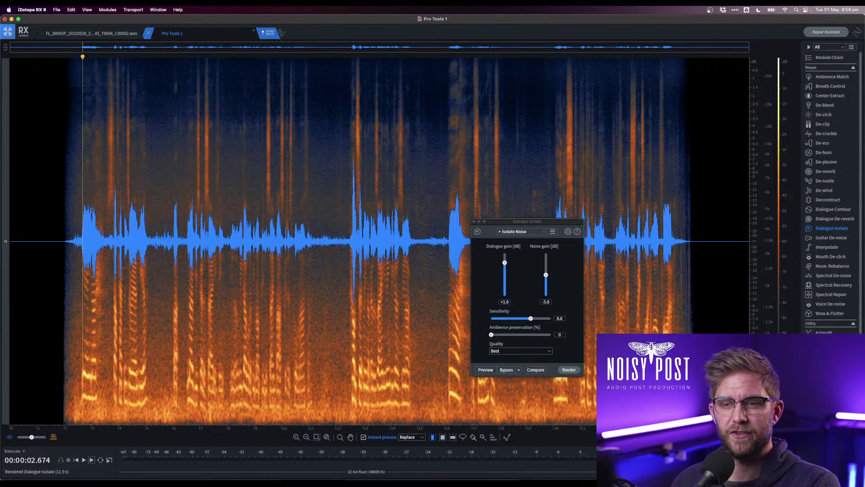
click(78, 214)
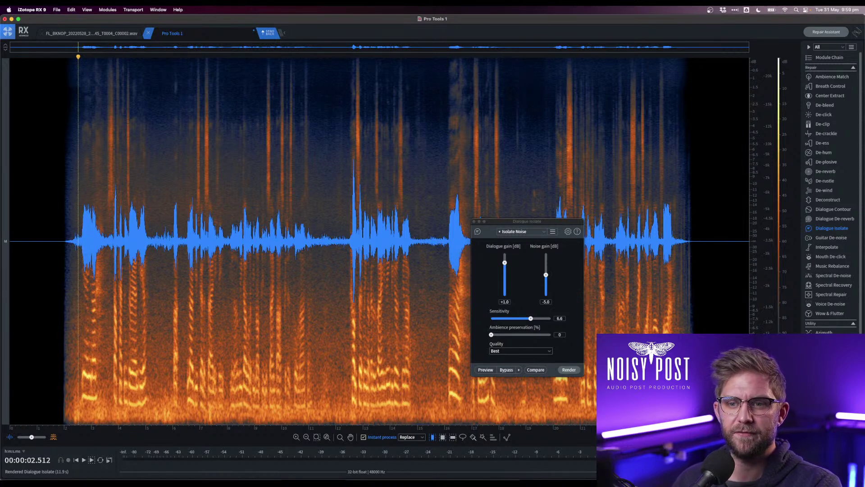
click(114, 198)
click(107, 201)
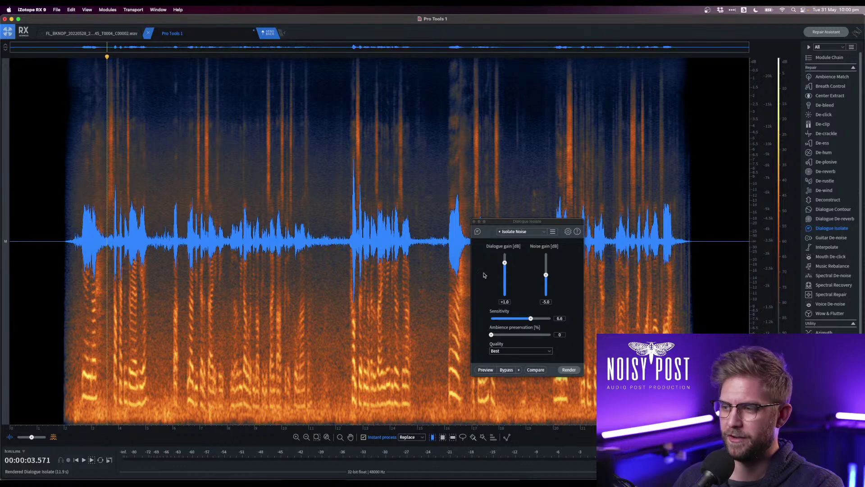
key(super+a)
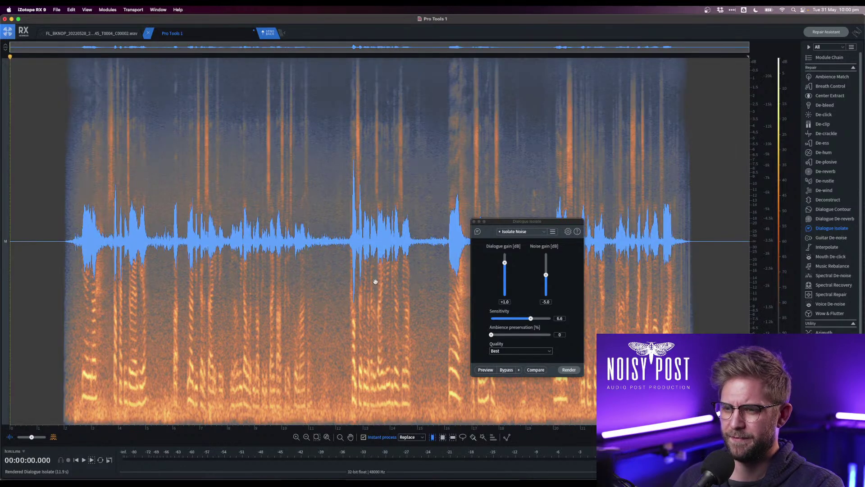
- Play the rendered dialogue twice from about 2.7 seconds to judge the noise reduction
click(83, 267)
key(space)
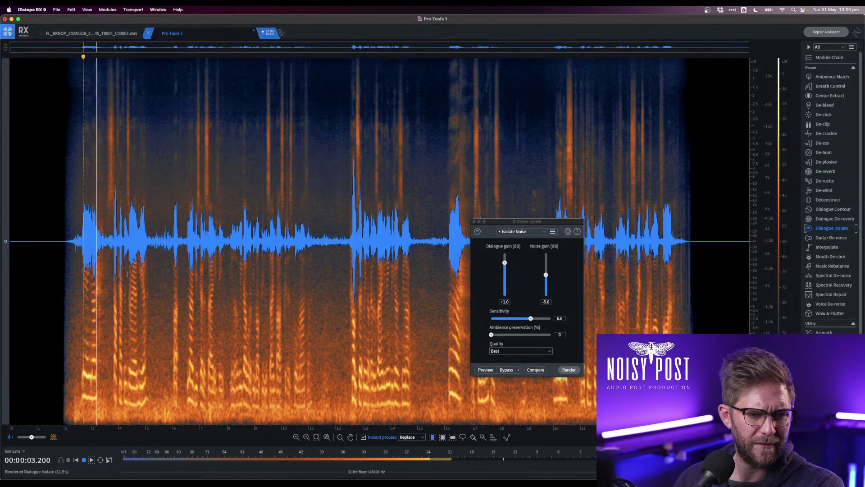
key(space)
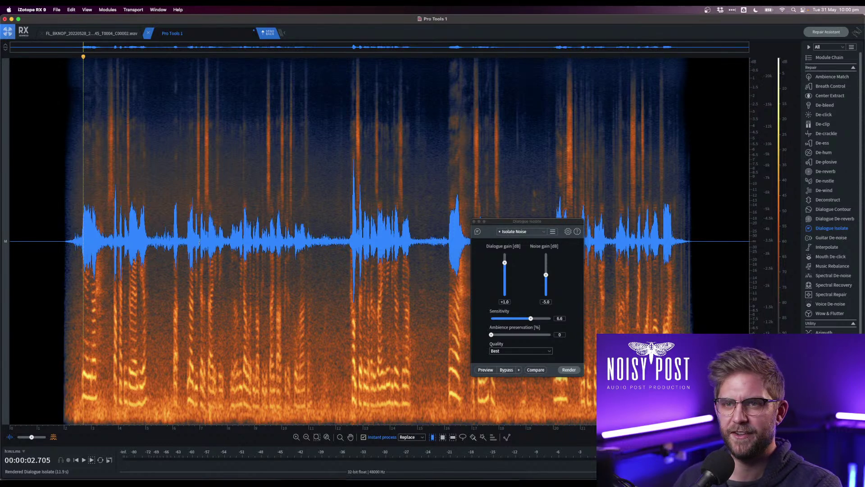
key(space)
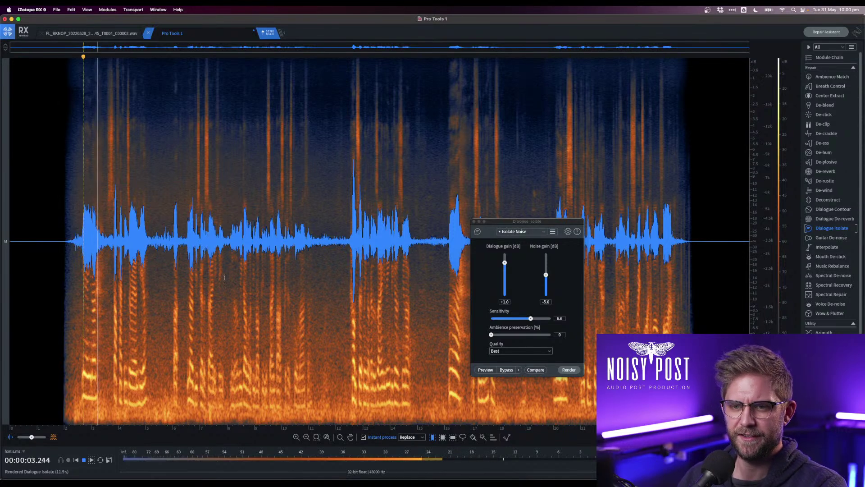
key(space)
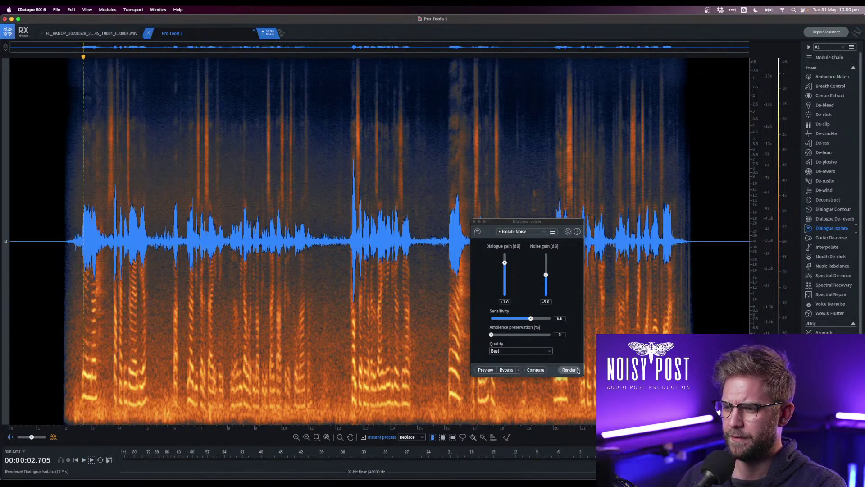
- Render a second Dialogue Isolate pass over the whole audio and place the playhead at about 12.4 seconds
click(569, 370)
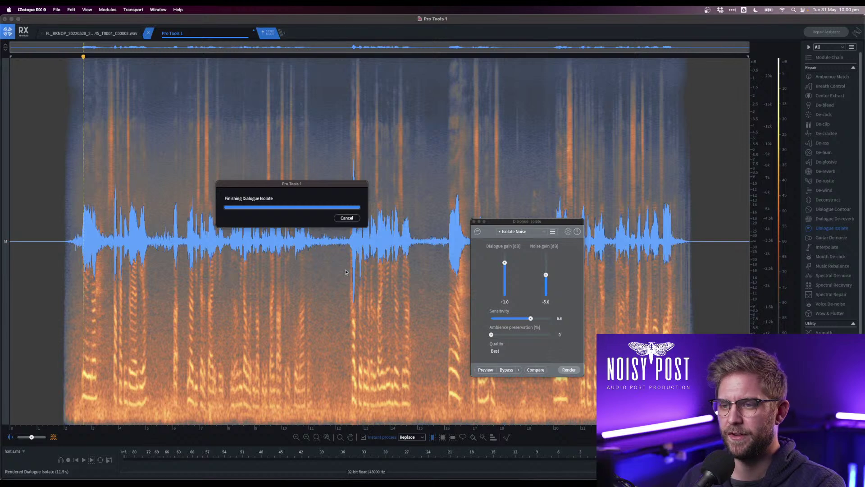
click(346, 269)
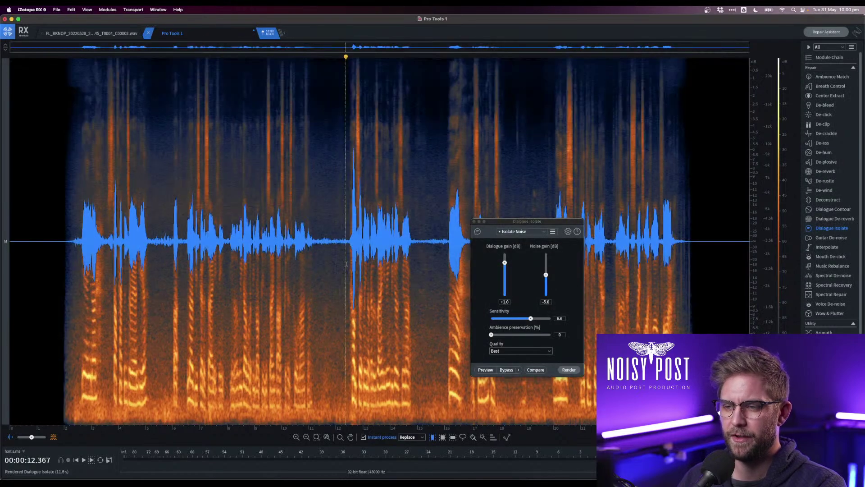
- Play the rendered dialogue from about 12.4 seconds and again from about 2.5 seconds to check the remaining noise
click(347, 263)
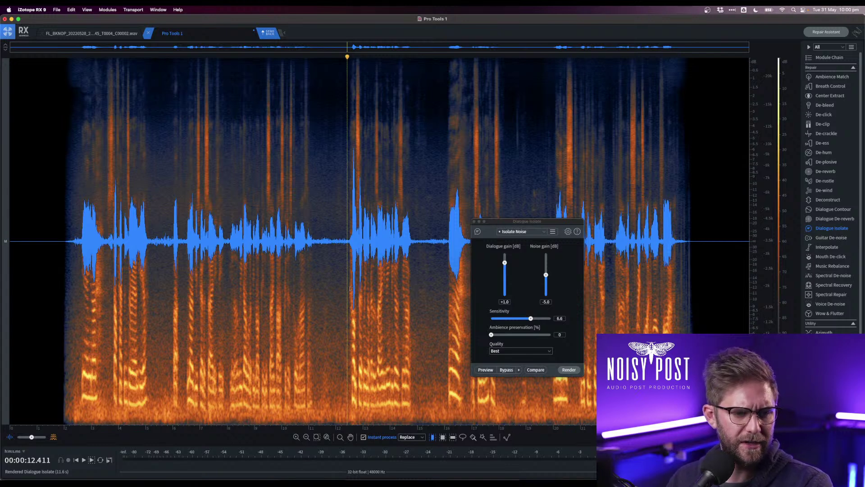
key(space)
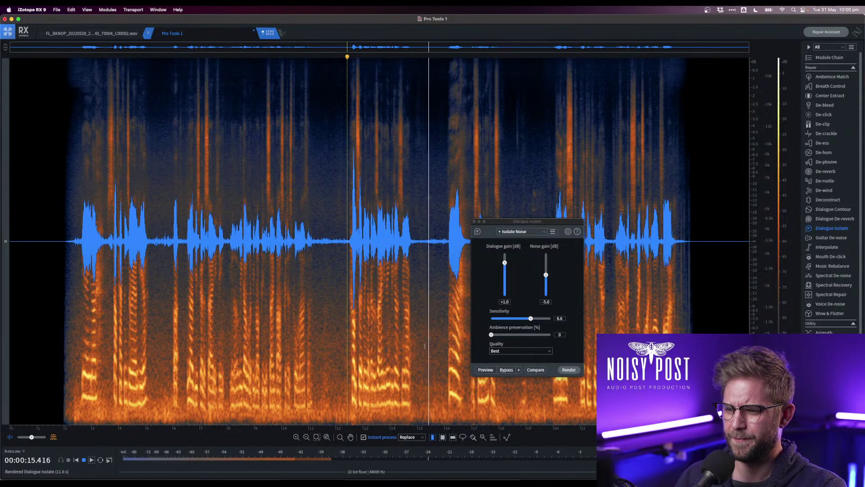
click(79, 336)
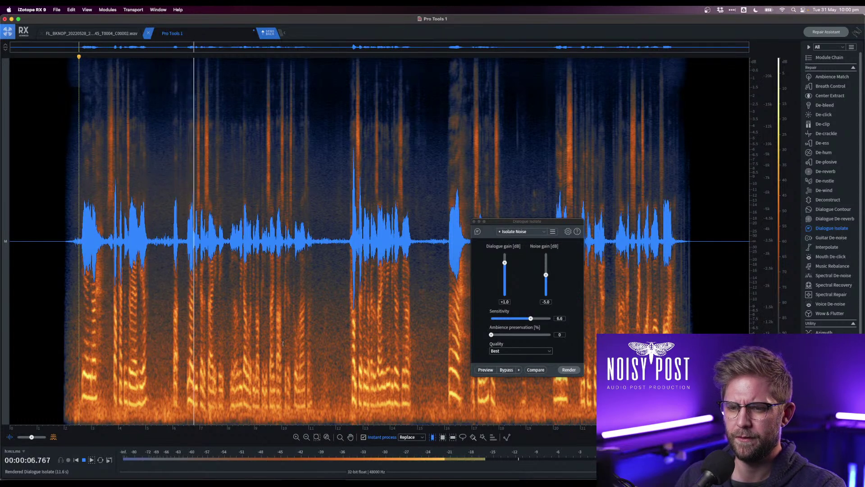
key(space)
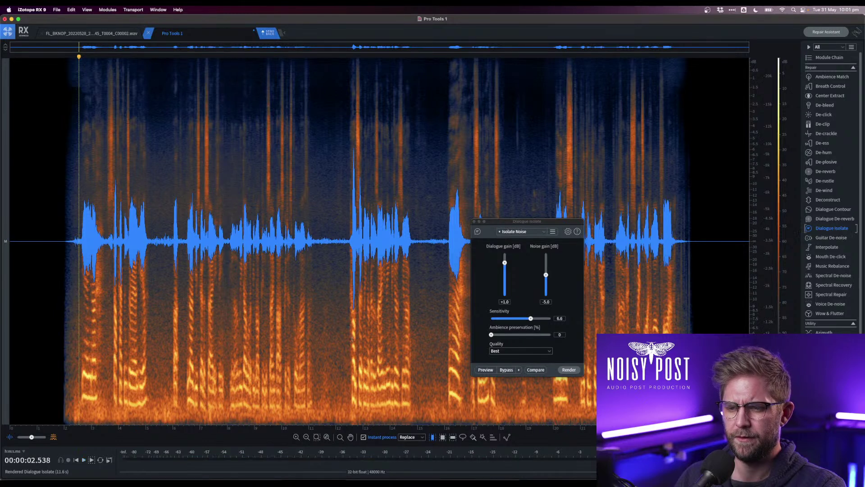
- Open De-wind, set the crossover frequency to 210 Hz and the reduction to 2.1, and render it over the whole audio
key(super+a)
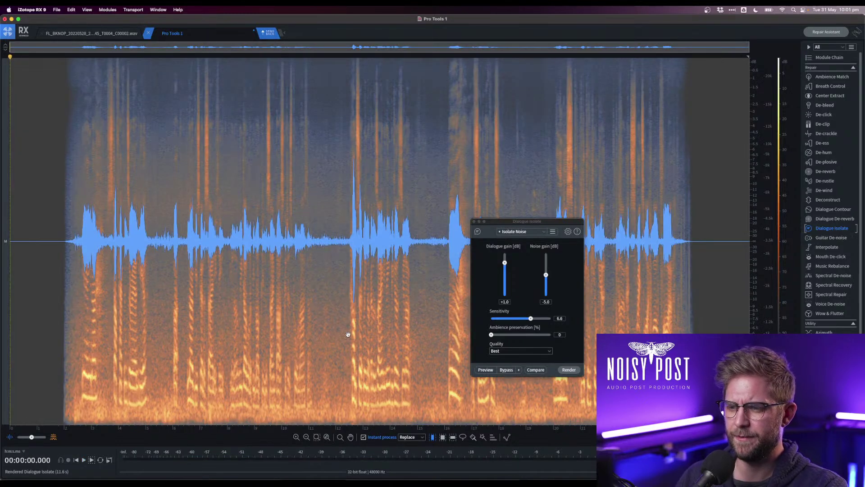
click(348, 334)
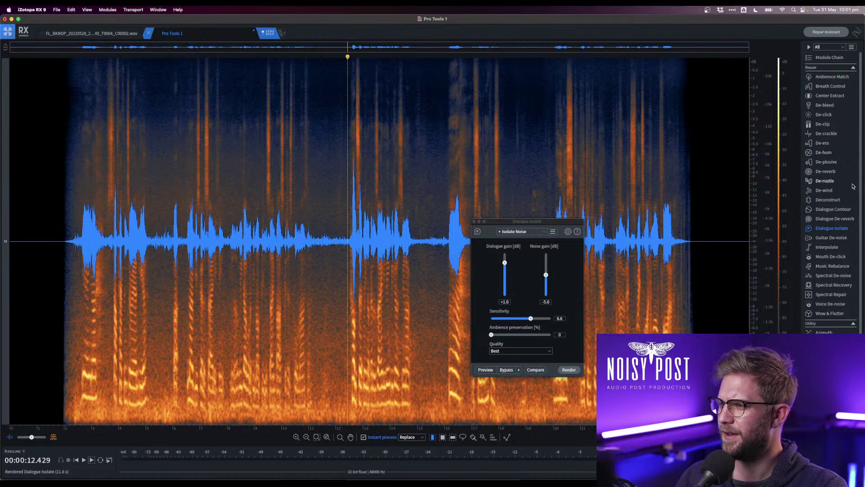
click(824, 190)
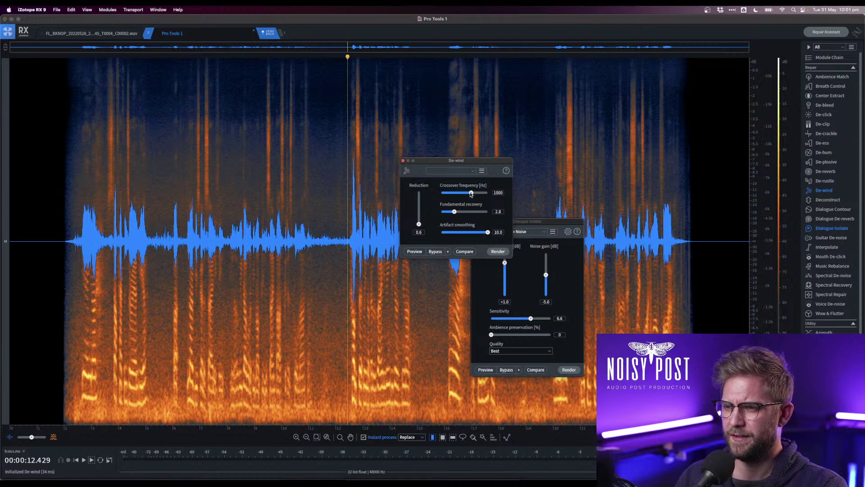
drag(470, 194, 445, 195)
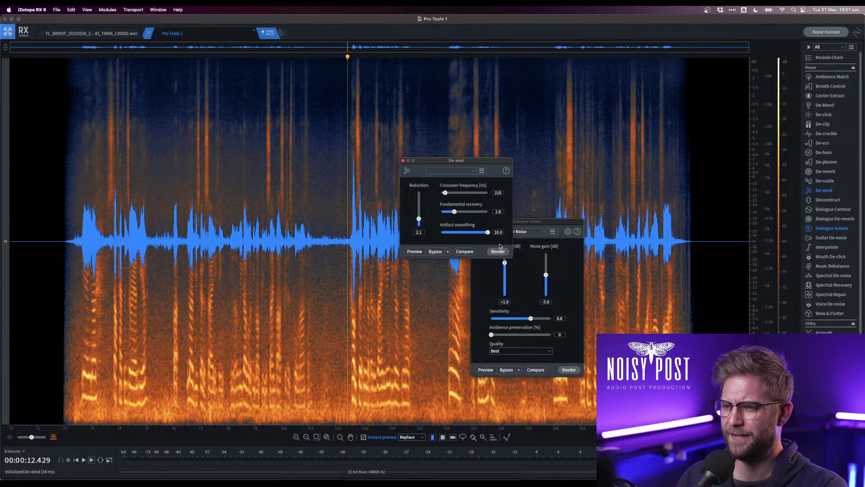
click(498, 251)
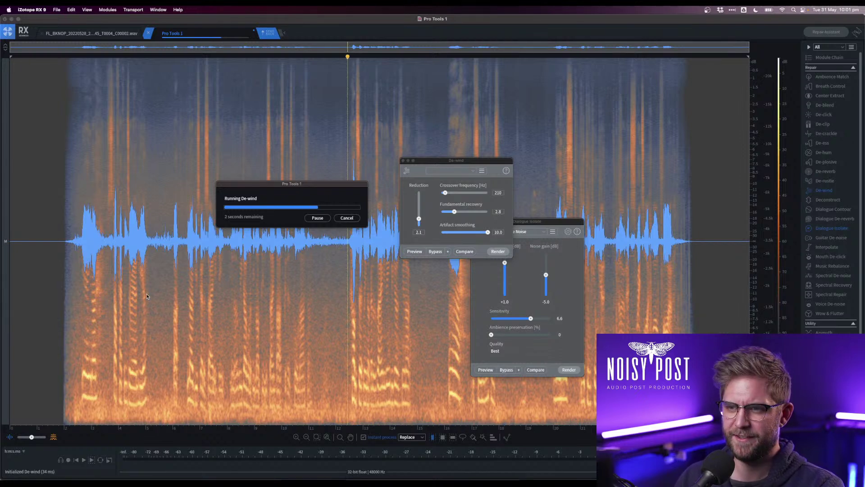
- Audition the De-wind result, set the crossover frequency to 110 Hz and fundamental recovery to 1.8, and render De-wind again over the whole audio
click(80, 280)
key(space)
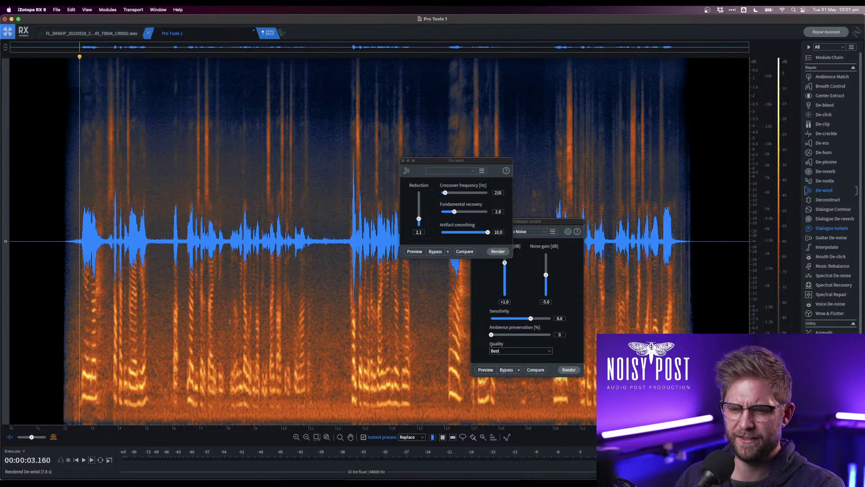
key(super+a)
key(space)
drag(445, 192, 445, 194)
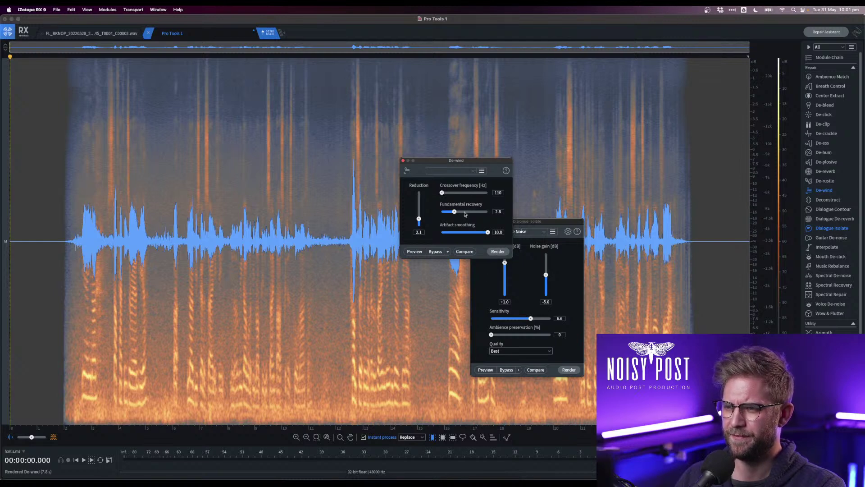
click(497, 251)
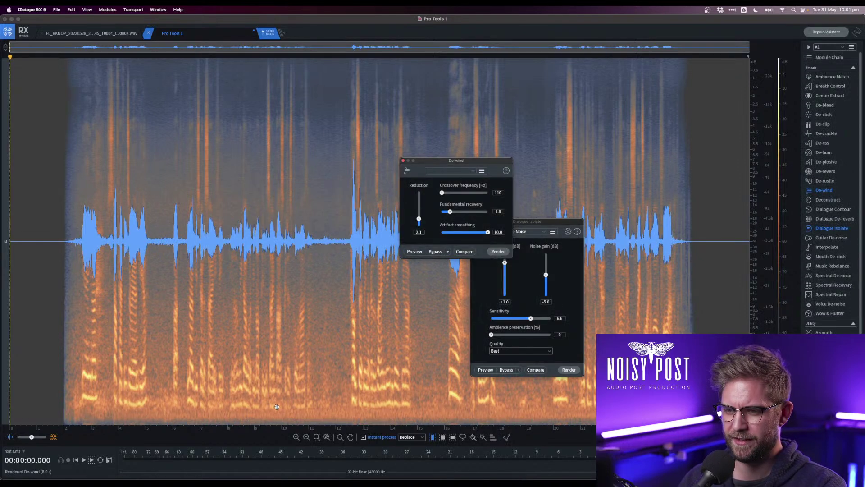
- Play the audio from about 8 seconds to judge the second De-wind pass
click(239, 408)
key(space)
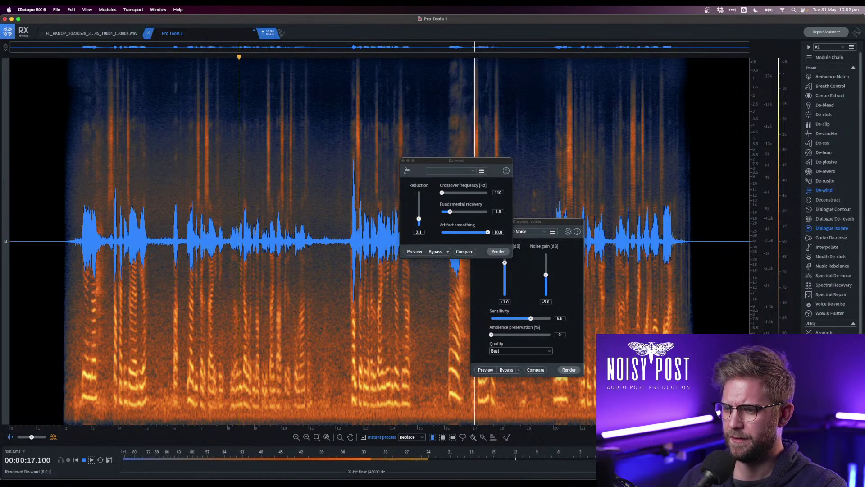
key(space)
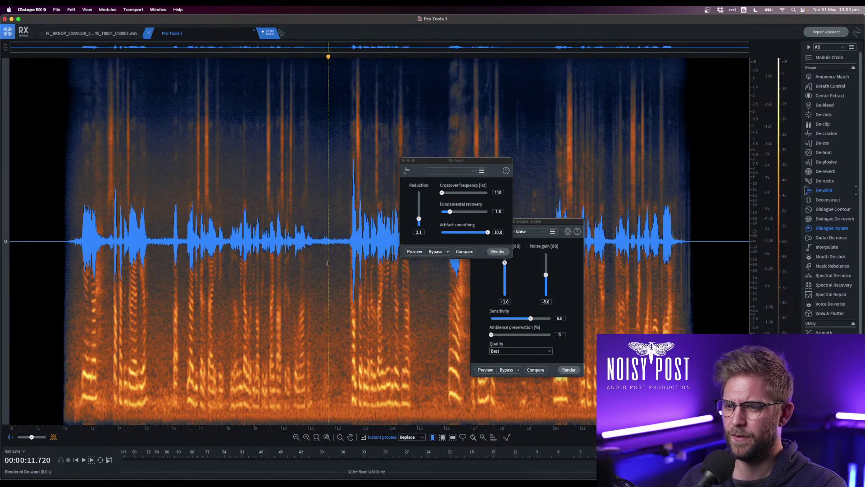
- Turn off Instant process and learn a Voice De-noise profile from the noise-only gap at about 11.5 seconds
drag(319, 262, 341, 262)
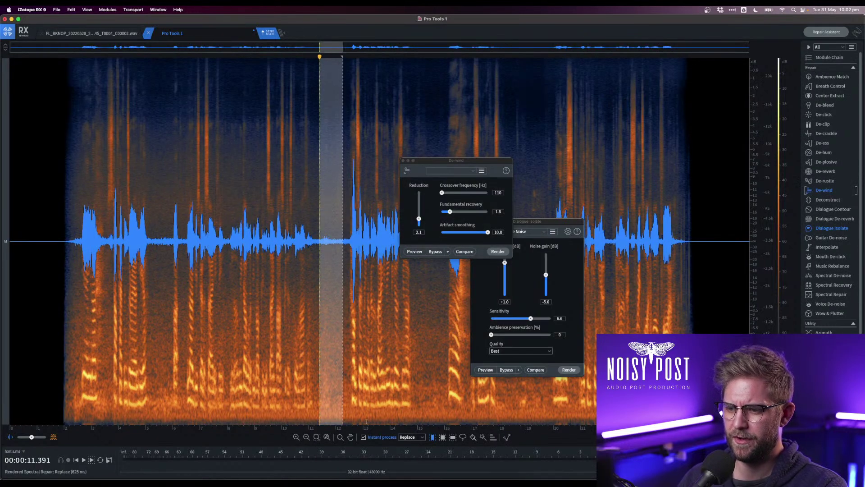
click(363, 436)
drag(321, 337, 345, 335)
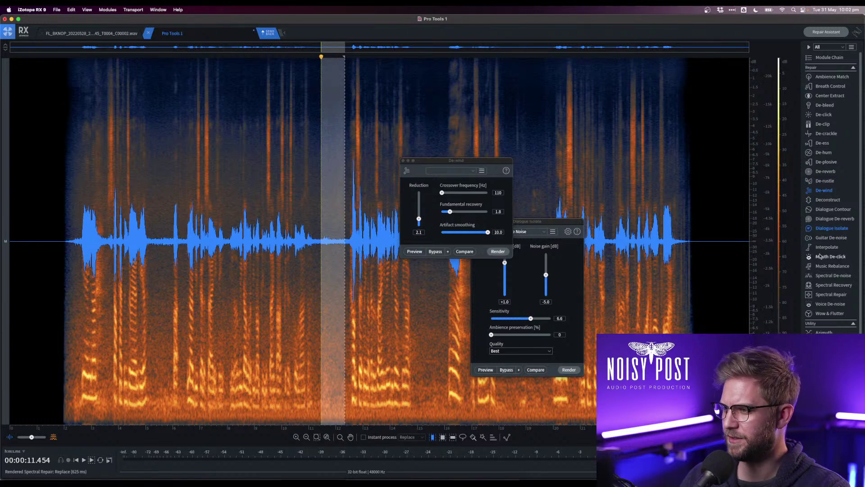
click(826, 304)
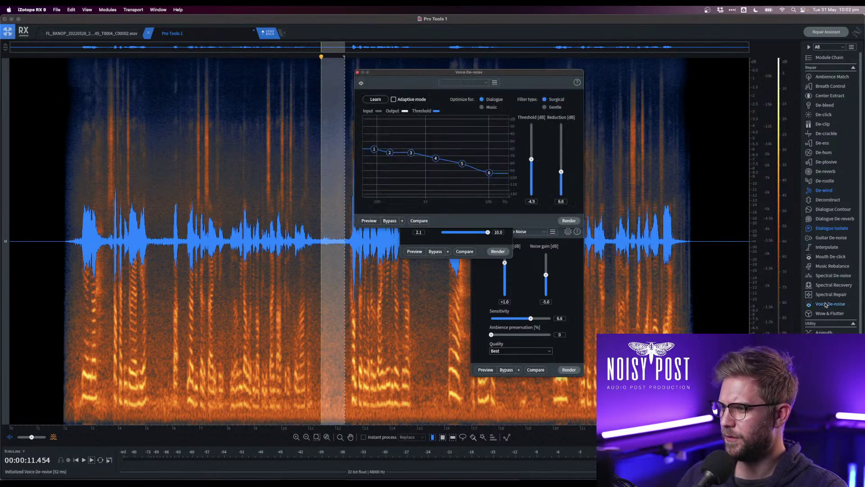
click(375, 99)
- Set Voice De-noise to a -0.7 dB threshold and 3.5 dB reduction, and render it over the whole audio
key(super+a)
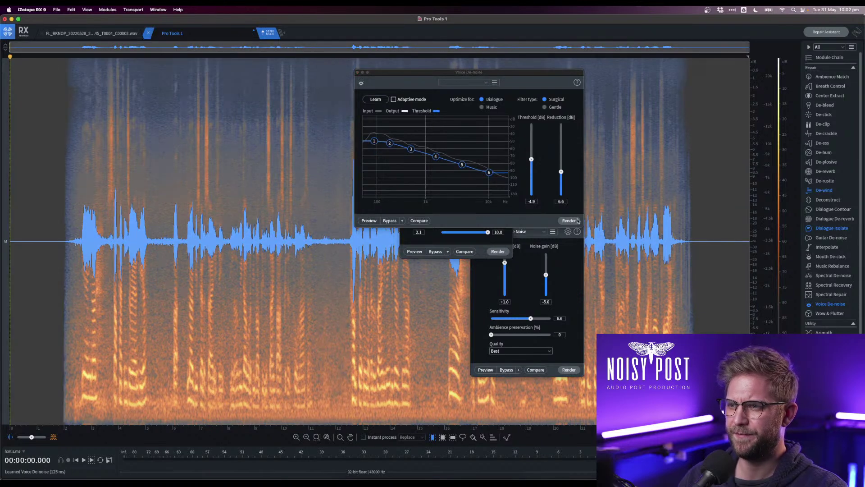
drag(532, 161, 533, 151)
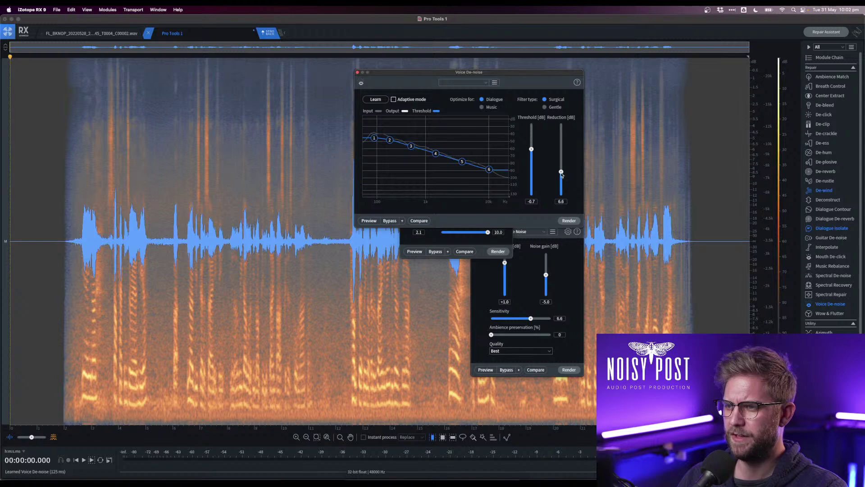
click(566, 220)
- Play the dialogue from about 2 seconds to judge the Voice De-noise render
click(68, 273)
key(space)
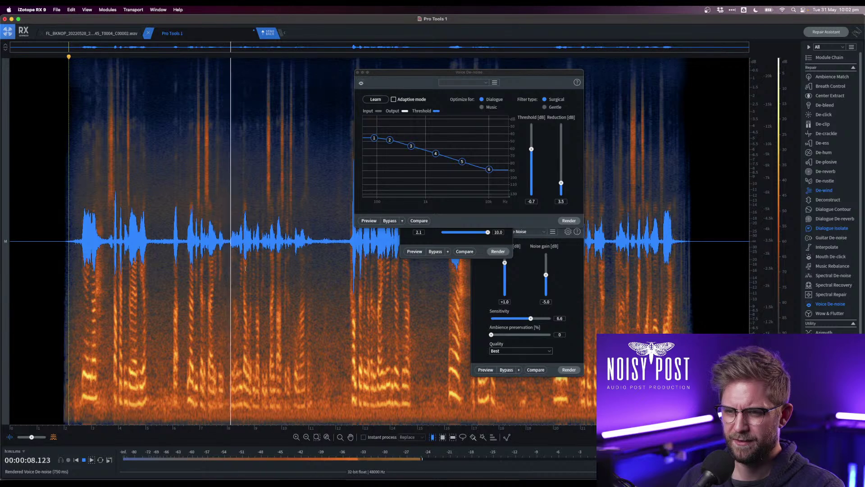
key(super+z)
key(space)
click(261, 165)
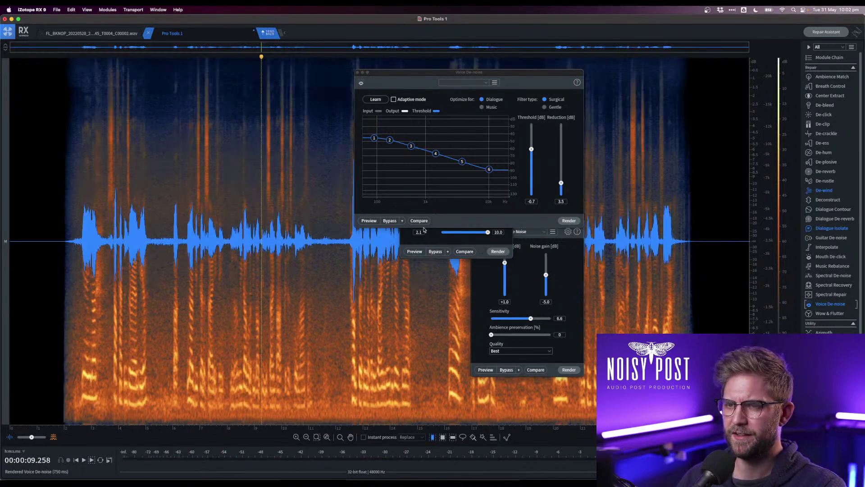
- Send the repaired audio back to Pro Tools, render it onto the DX 2.01 clips with RX Connect, and play it
click(269, 35)
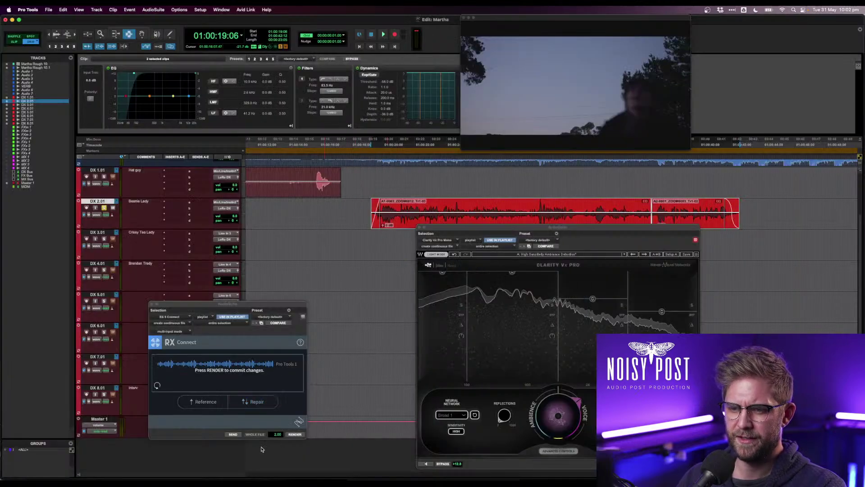
click(292, 435)
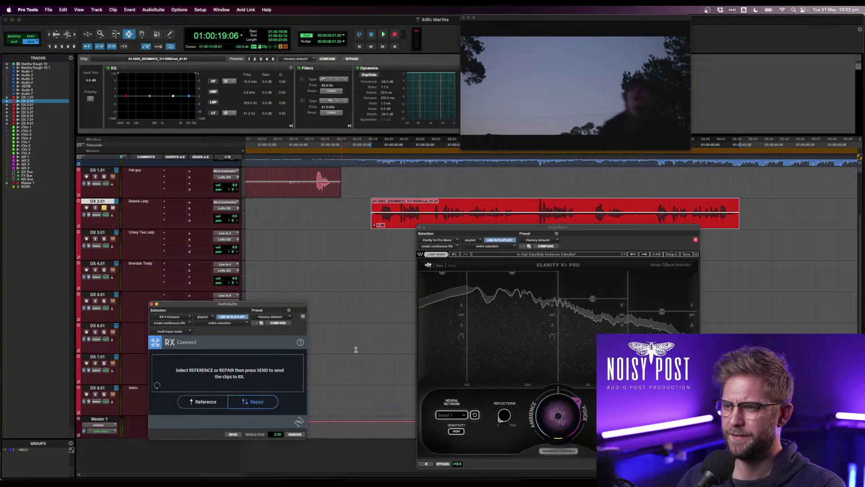
key(space)
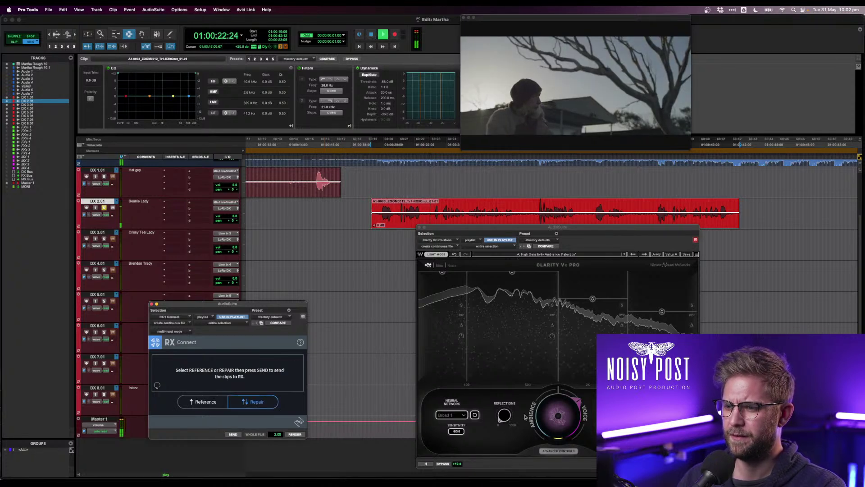
- Preview Clarity Vx Pro on the DX 2.01 clip, switch it to the Broad 2 neural network with Normal sensitivity, and reset the network
click(425, 463)
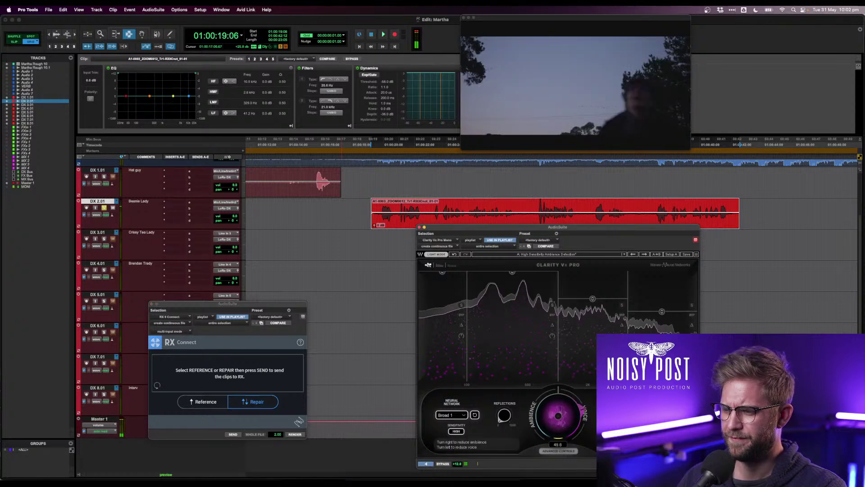
drag(557, 415, 557, 442)
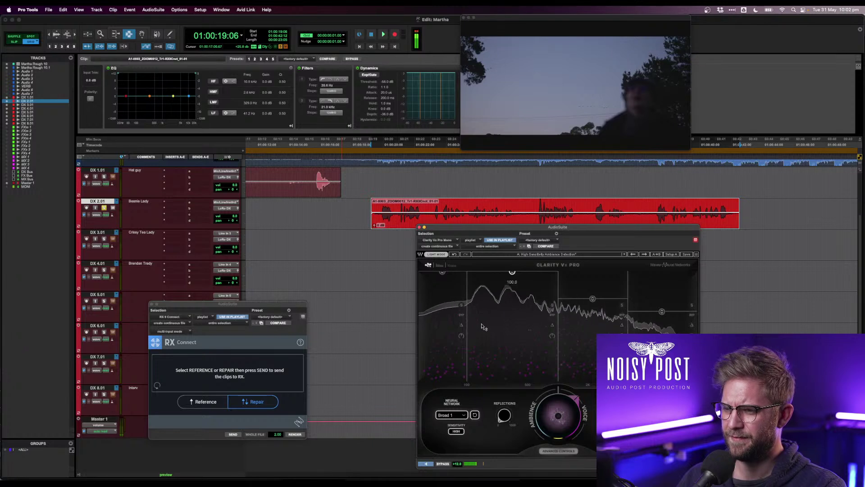
click(455, 417)
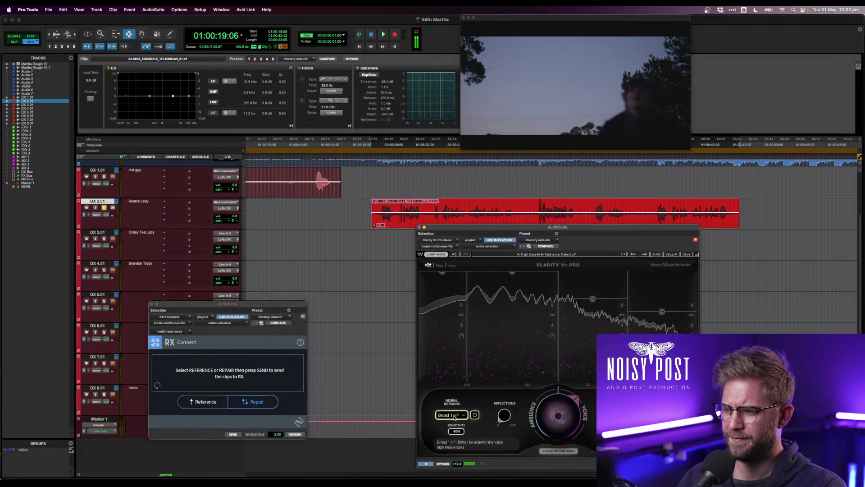
click(456, 431)
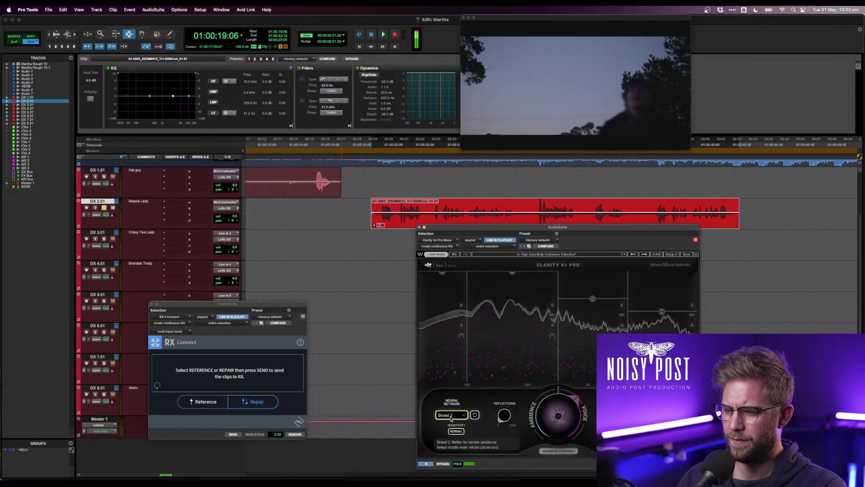
click(476, 416)
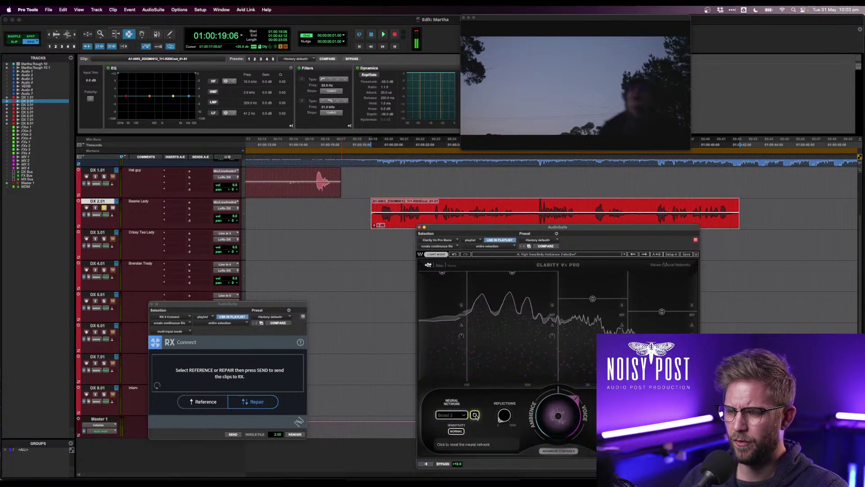
- Play the DX 2.01 clip without Clarity, and compare it with the Clarity Vx Pro preview while adjusting the ambience/voice balance
key(space)
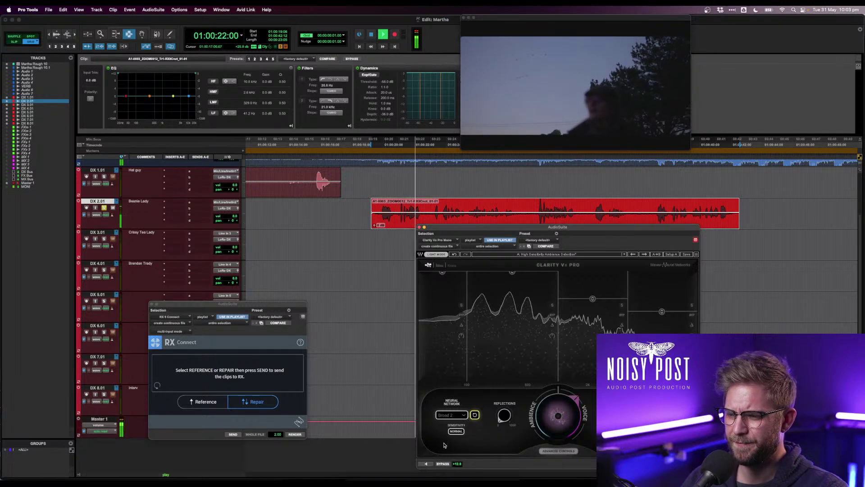
click(428, 464)
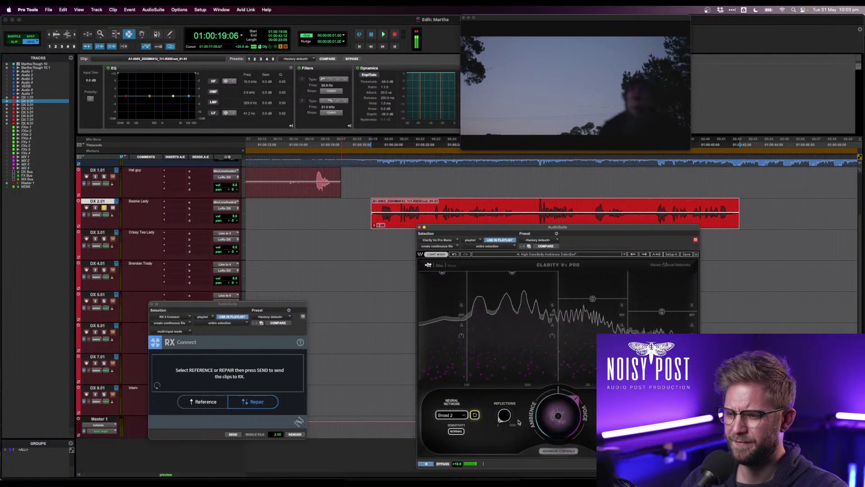
mouse_move(574, 401)
drag(552, 421, 552, 416)
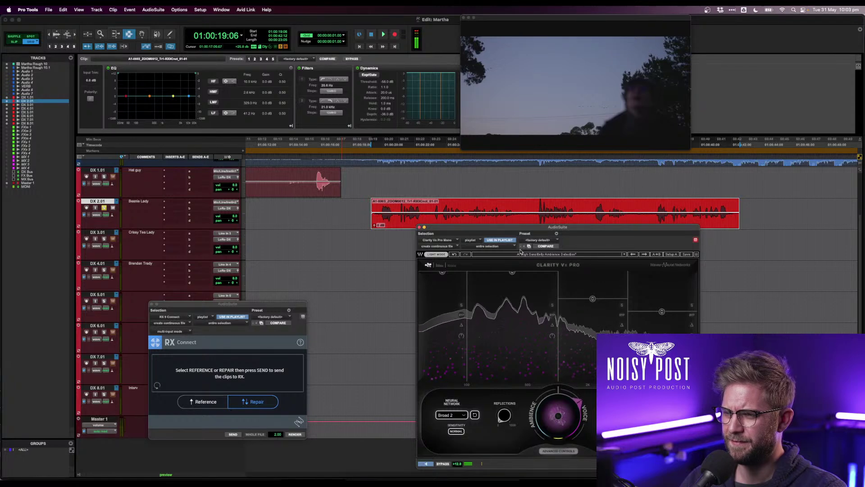
- Undo the RX Connect render to restore the original DX 2.01 clips, and reset Clarity's neural network while previewing them
click(496, 208)
double_click(495, 208)
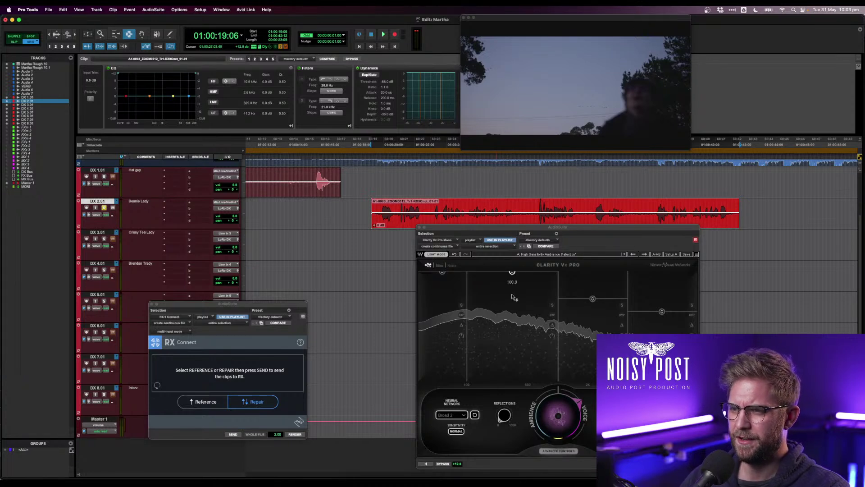
key(super+z)
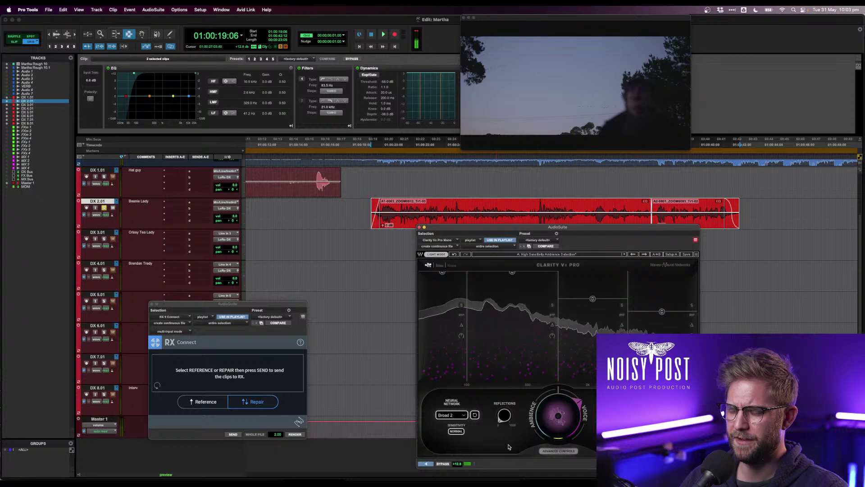
click(474, 416)
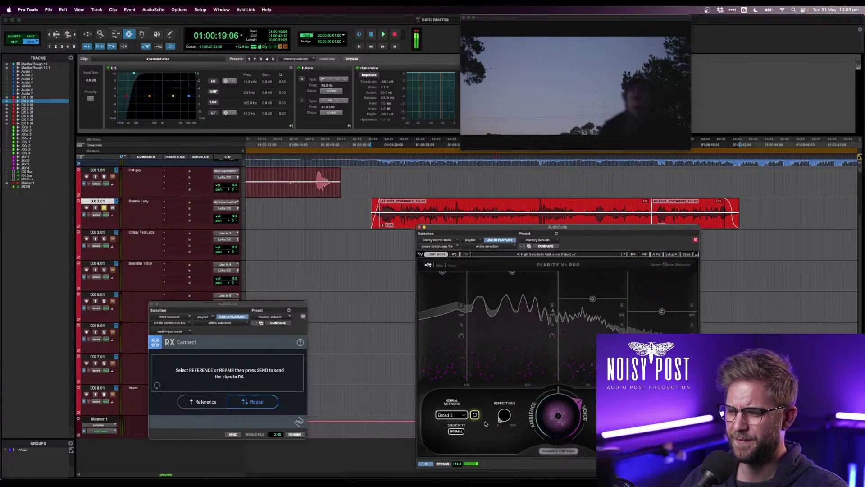
- Preview Clarity Vx Pro on the DX 2.01 clips and compare different ambience/voice balances, from light to strong ambience reduction
drag(545, 418, 545, 417)
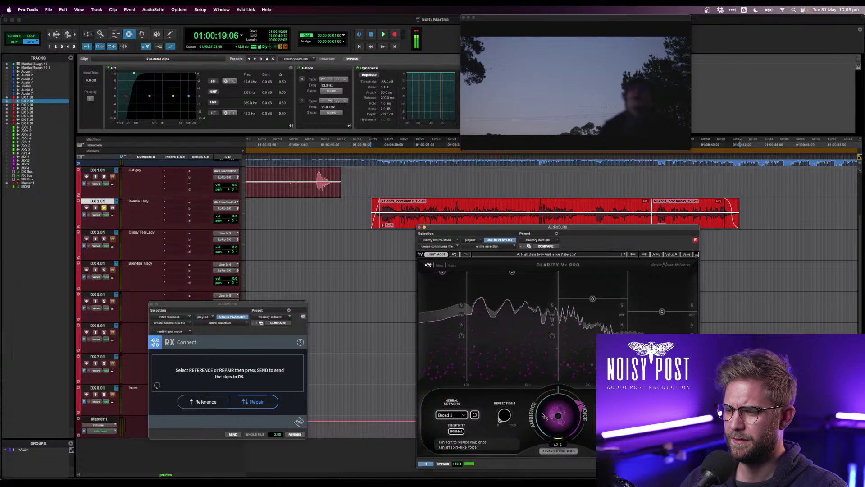
key(space)
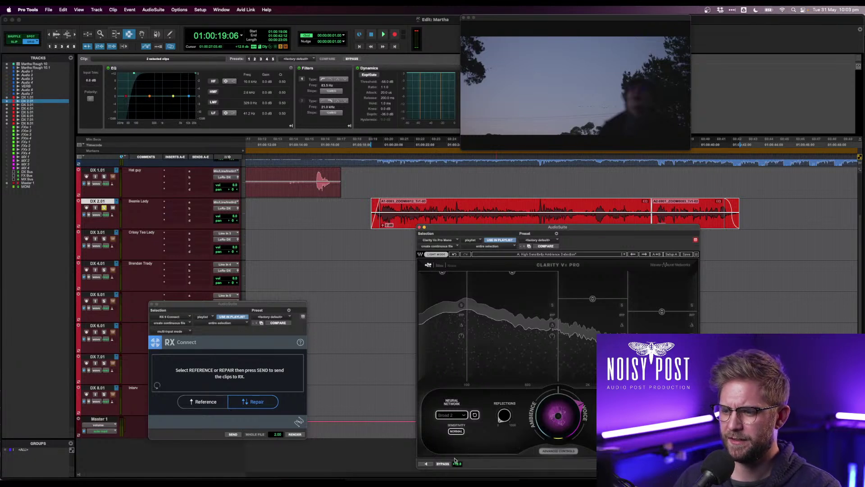
click(427, 464)
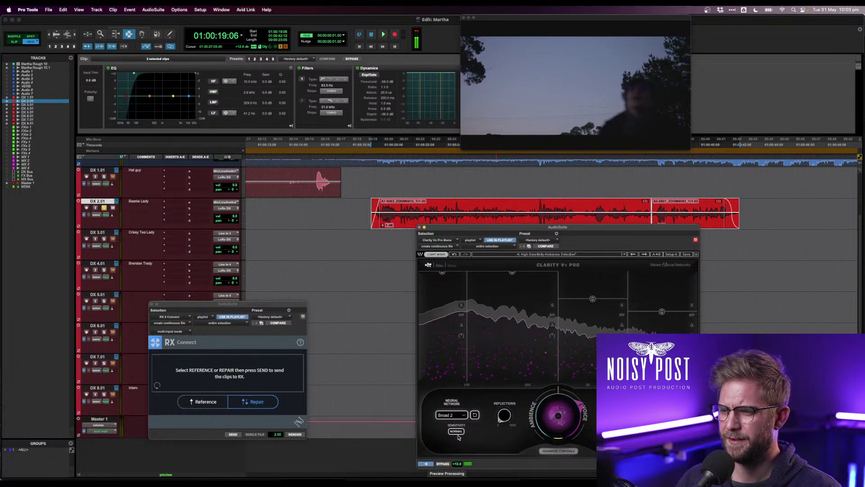
drag(558, 415, 559, 414)
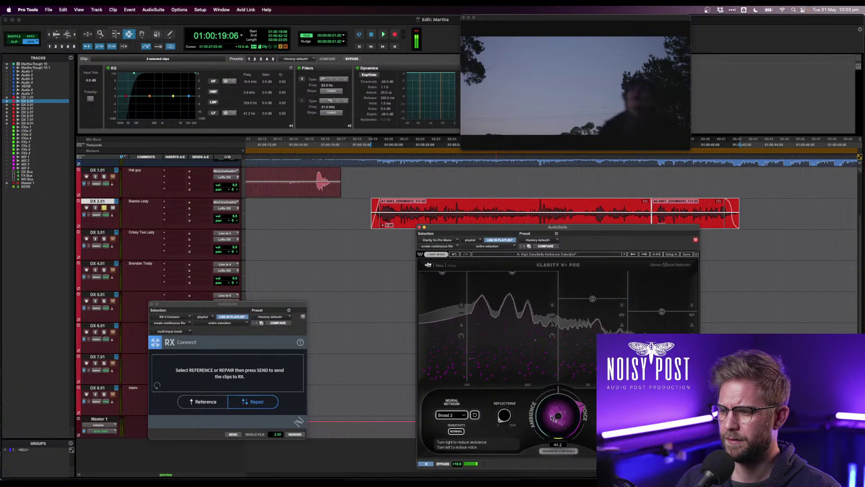
drag(554, 418, 553, 392)
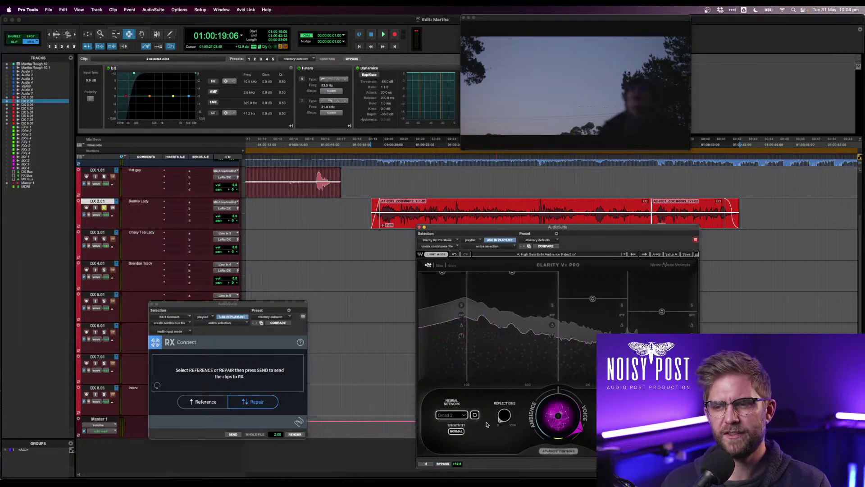
click(427, 464)
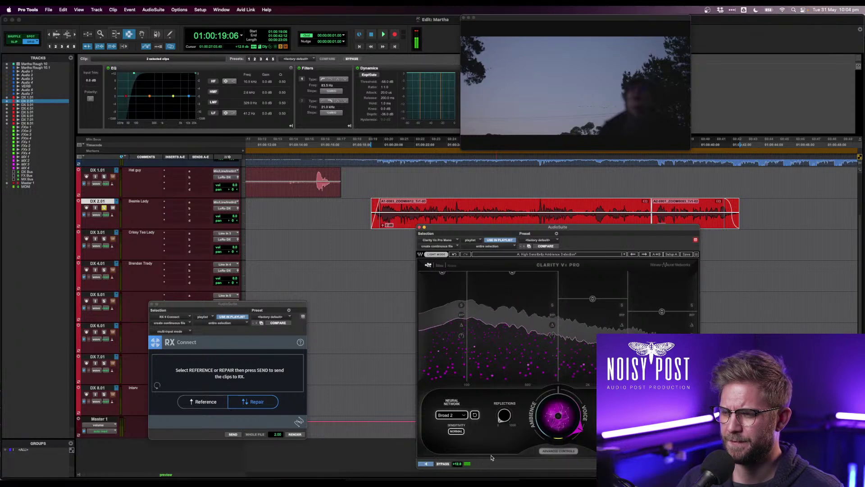
drag(547, 415, 547, 435)
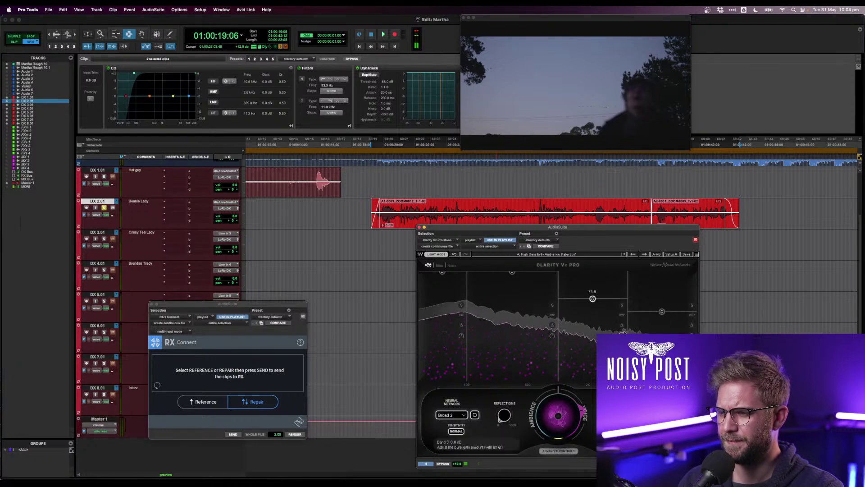
- Lower Clarity's upper three bands, setting the second band to 78.3, fine-tune the voice balance, and render the DX 2.01 clips
drag(661, 312, 662, 331)
drag(592, 299, 593, 326)
drag(512, 272, 512, 294)
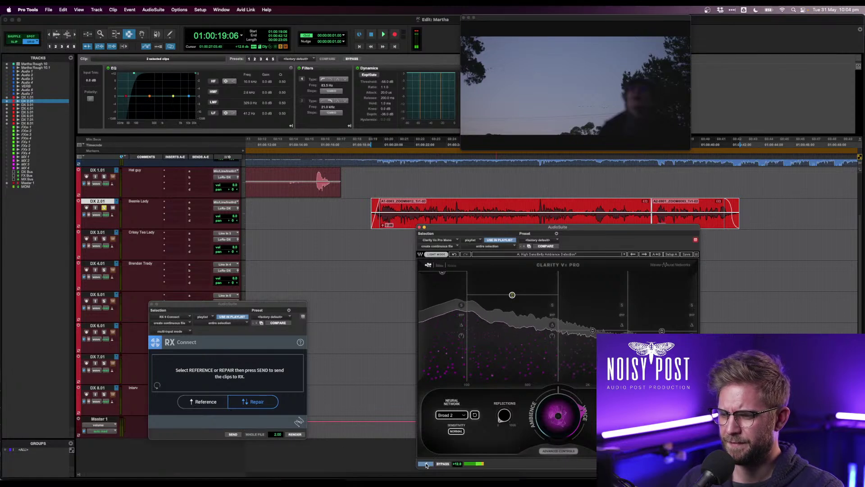
drag(574, 419, 574, 426)
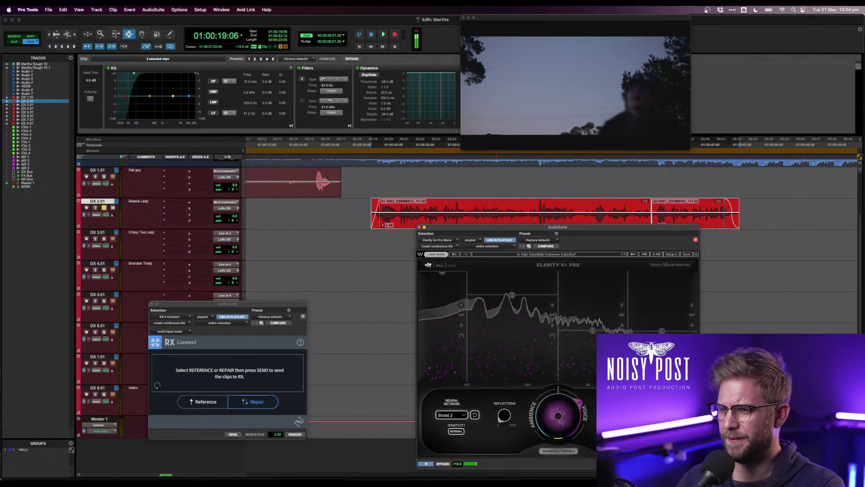
click(687, 463)
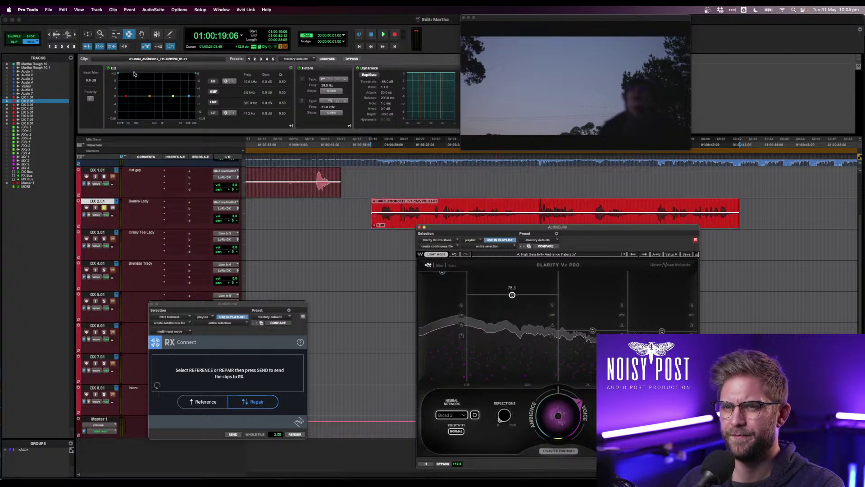
- Apply a high-pass filter to the rendered DX 2.01 clip and raise its clip gain over the quiet passage before the middle
key(space)
drag(134, 73, 135, 75)
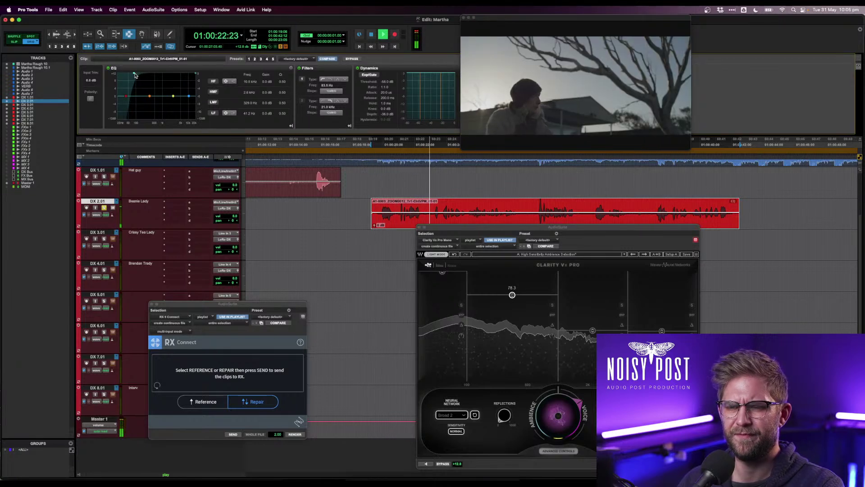
key(F8)
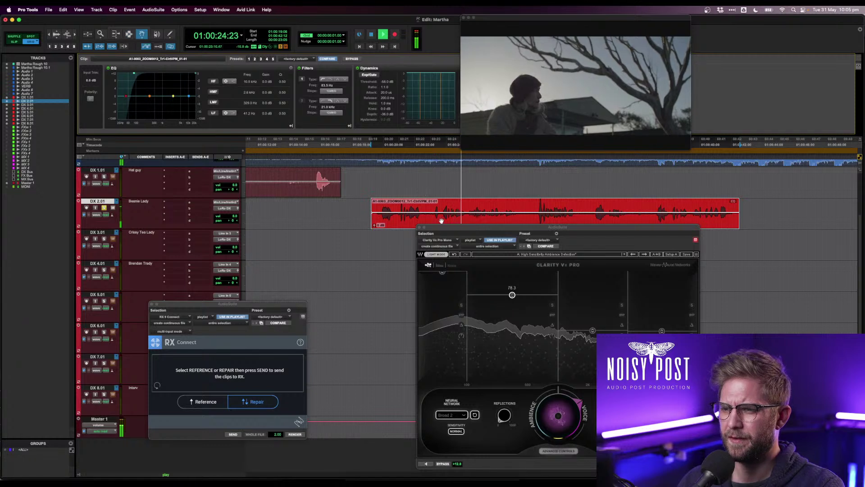
click(447, 212)
click(520, 212)
click(463, 212)
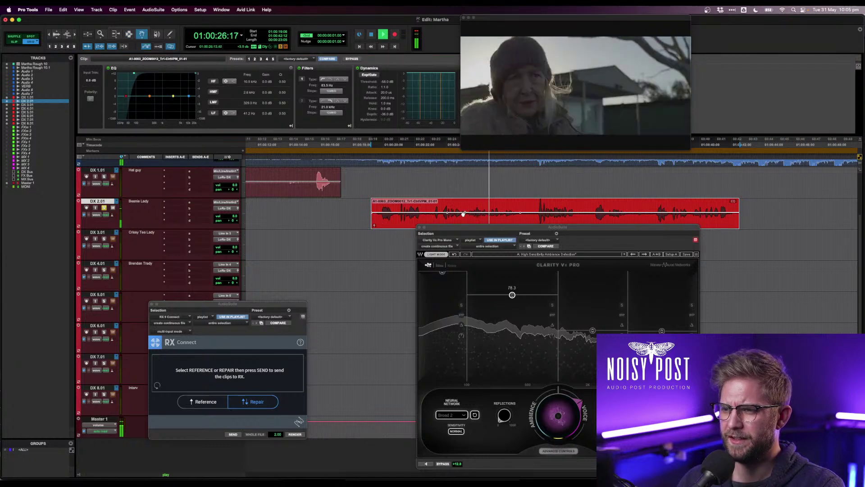
key(space)
drag(463, 213, 513, 213)
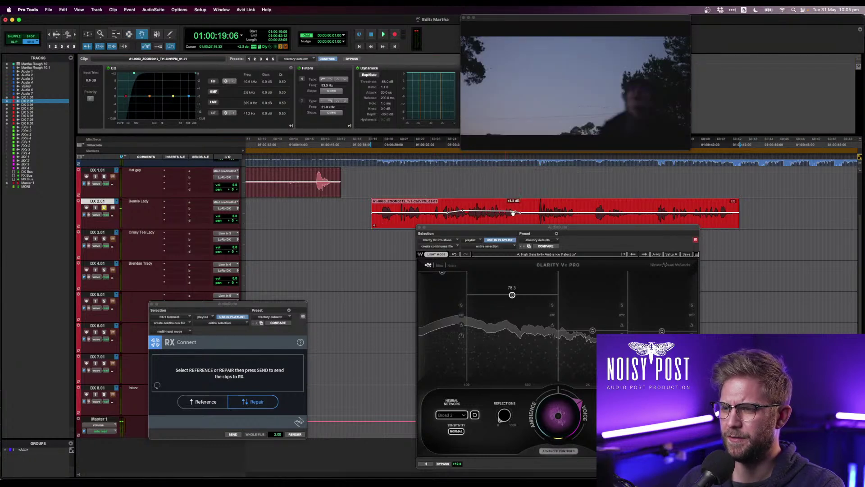
- Play the rendered DX 2.01 clip and shape its clip gain line over the remaining dialogue phrases up to its end
key(space)
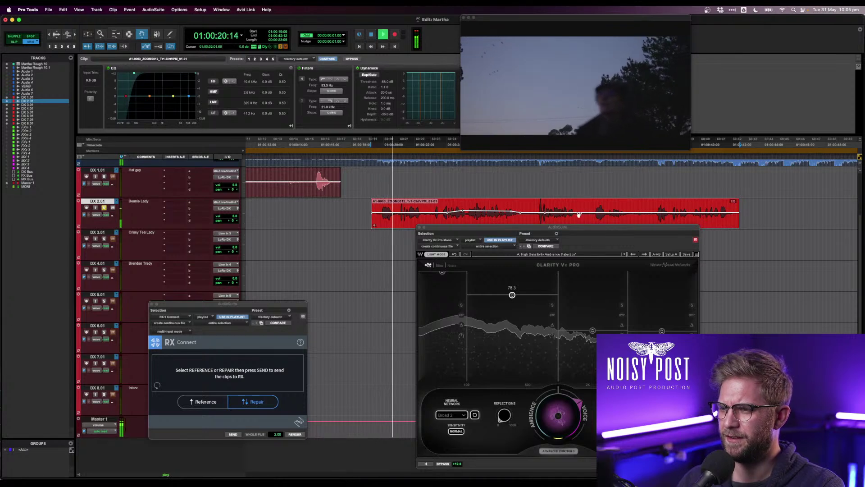
drag(551, 215, 623, 212)
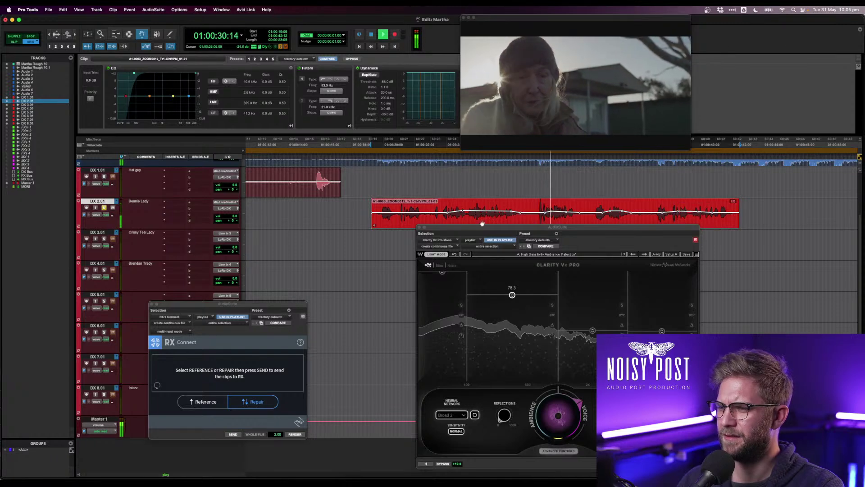
key(super+bracketleft)
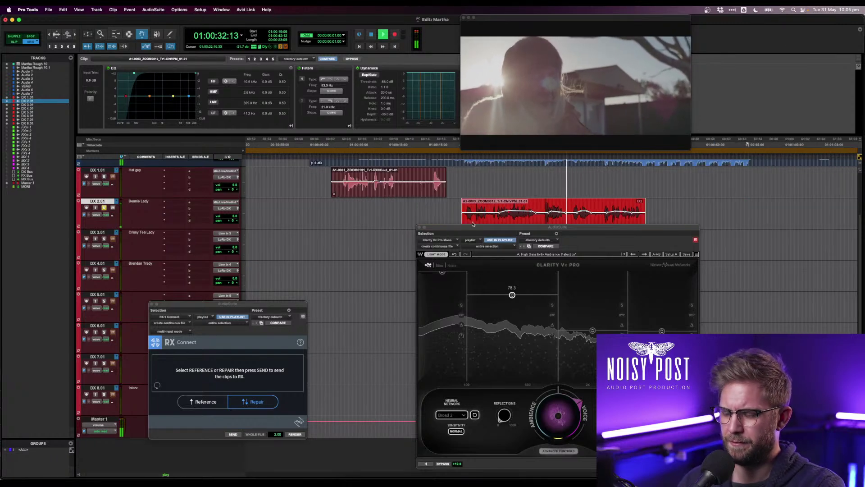
scroll(496, 222, right, 5)
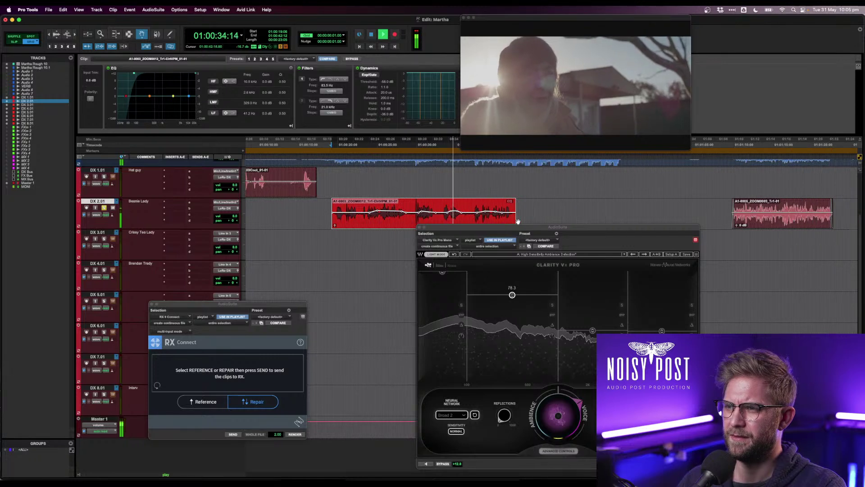
scroll(517, 221, right, 2)
key(F7)
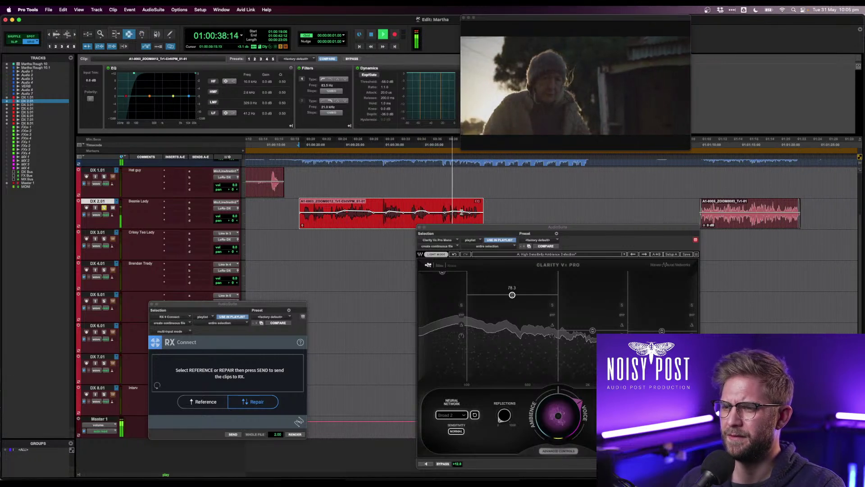
key(F8)
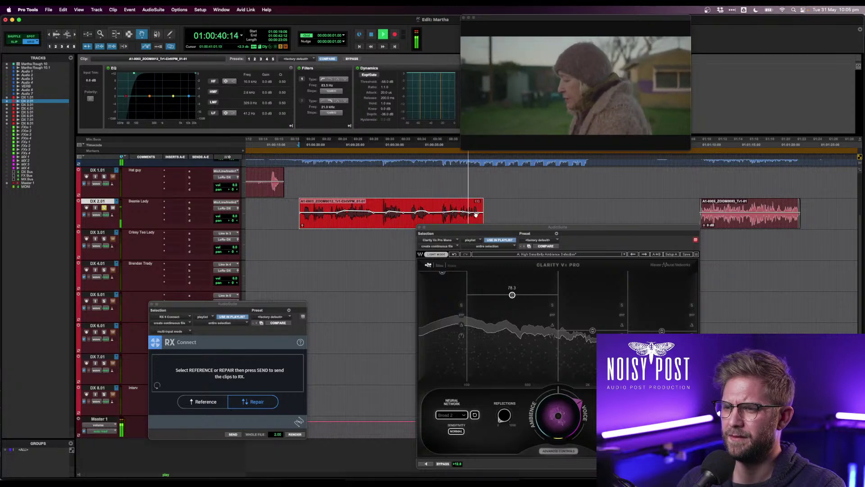
key(F7)
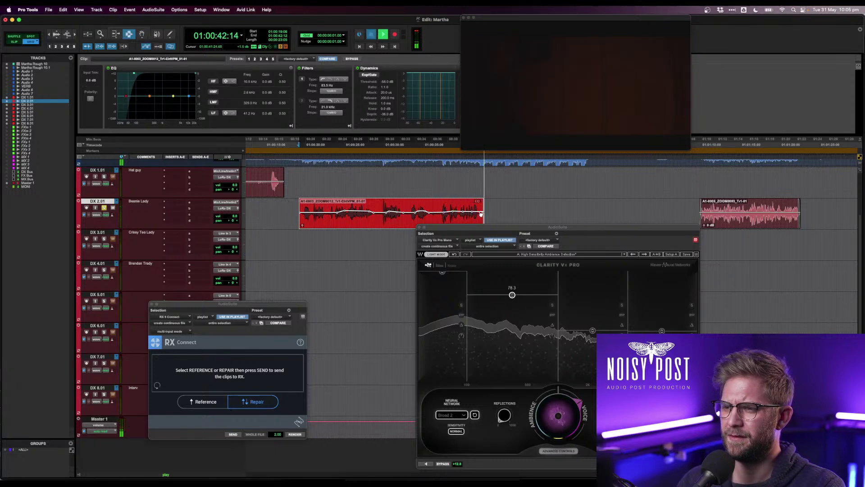
- Select the next DX 2.01 clip, starting around 01:01:09, and move the Clarity Vx Pro window clear of the track's clips
click(701, 216)
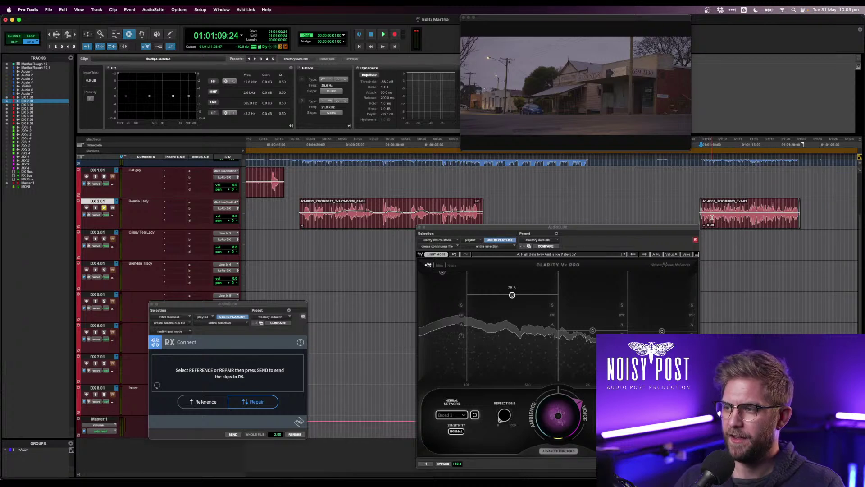
scroll(711, 218, right, 5)
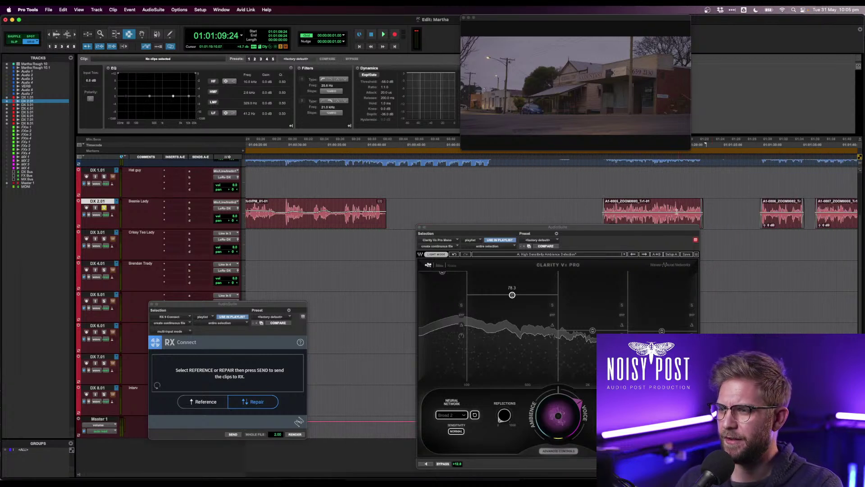
key(F8)
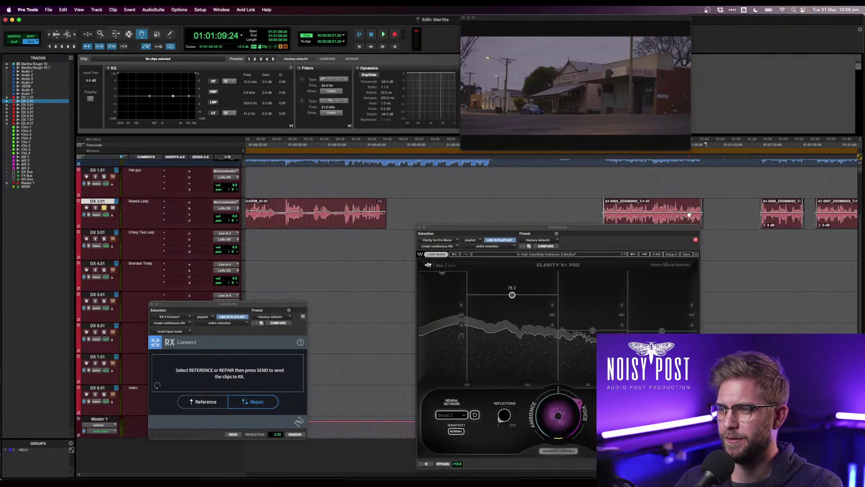
key(F7)
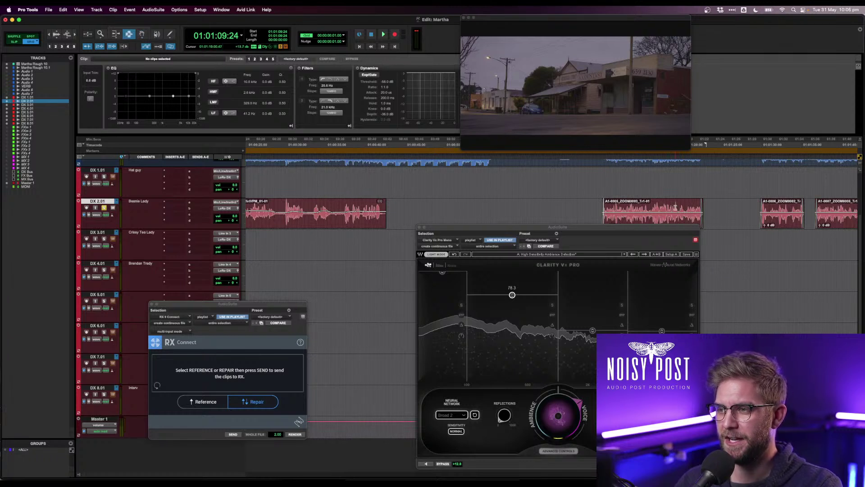
double_click(676, 207)
scroll(676, 207, right, 5)
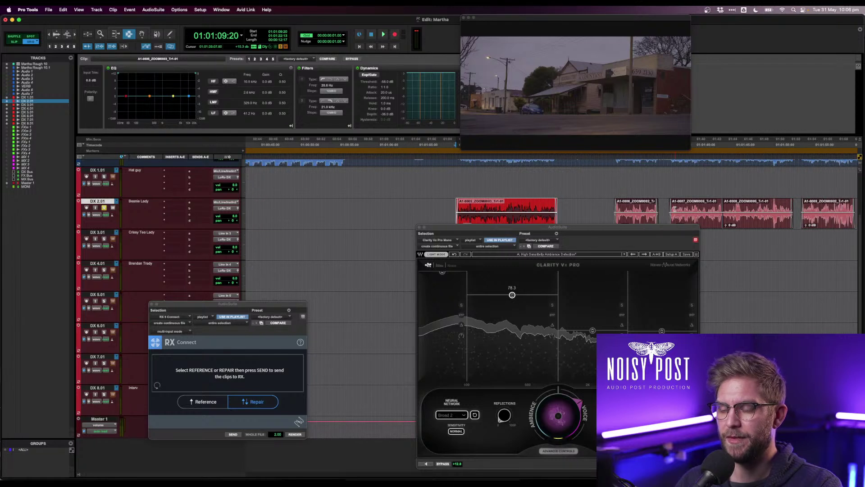
drag(637, 228, 742, 252)
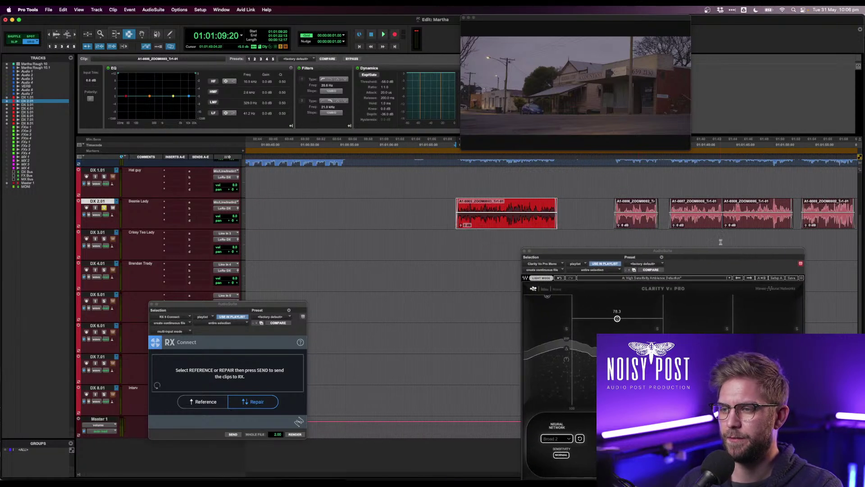
scroll(548, 205, right, 3)
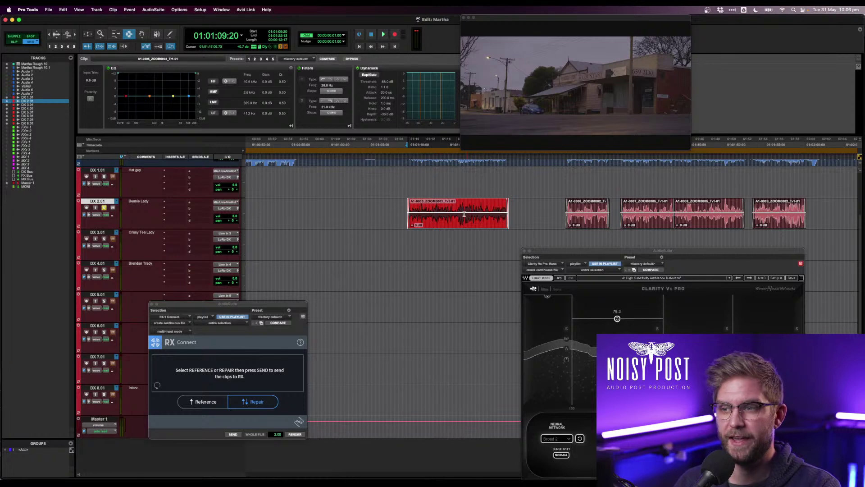
- Even out the selected clip's level with clip gain points, and apply a high-pass filter to it during playback
key(F8)
click(422, 212)
click(413, 212)
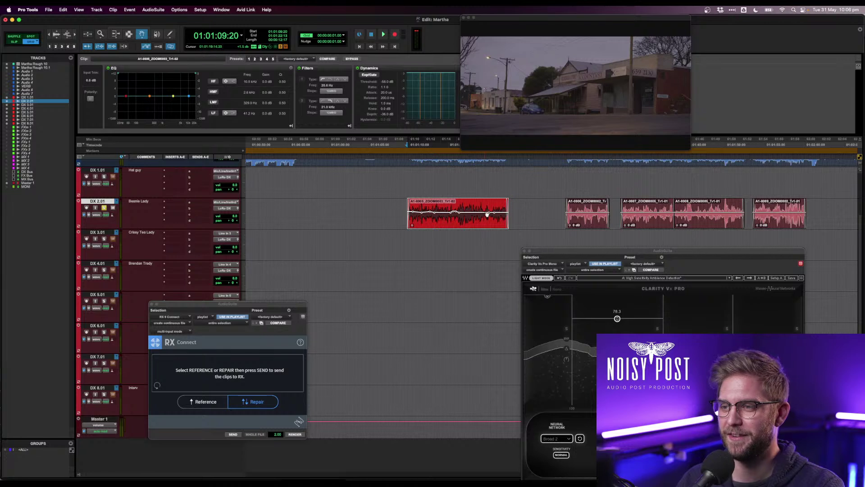
key(space)
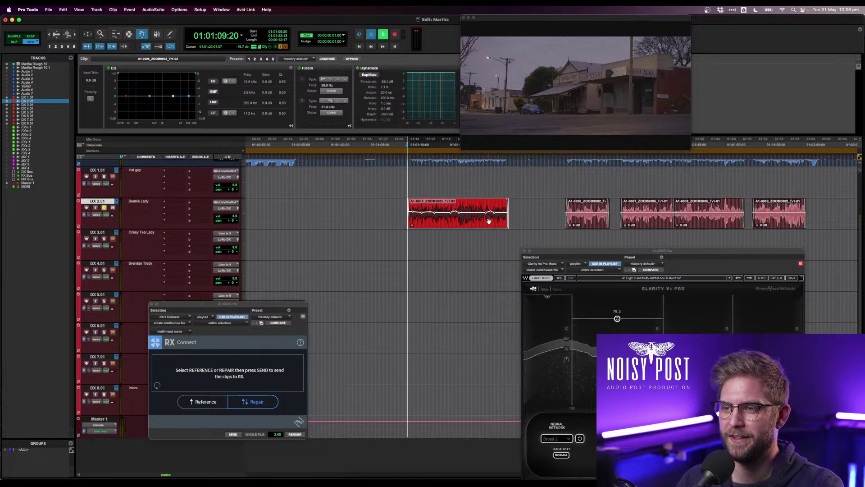
drag(121, 72, 136, 77)
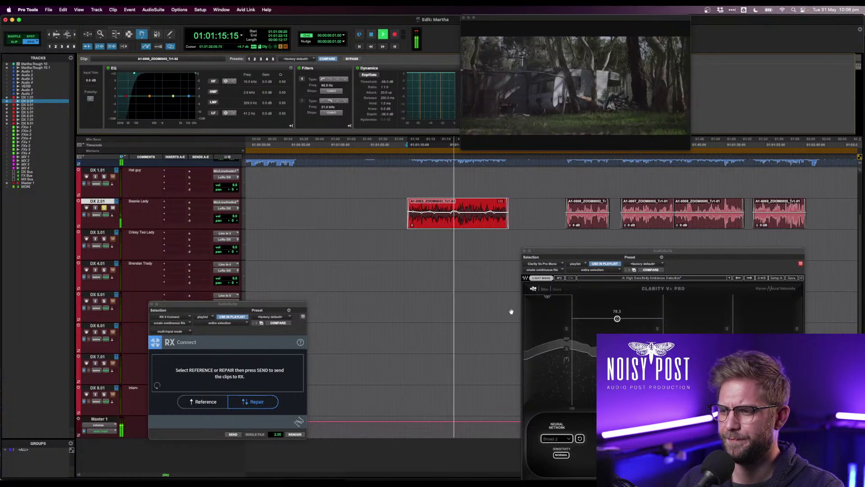
- Preview Clarity Vx Pro's Broad 2 noise reduction on the DX 2.01 clip starting around 01:01:09
click(663, 439)
key(space)
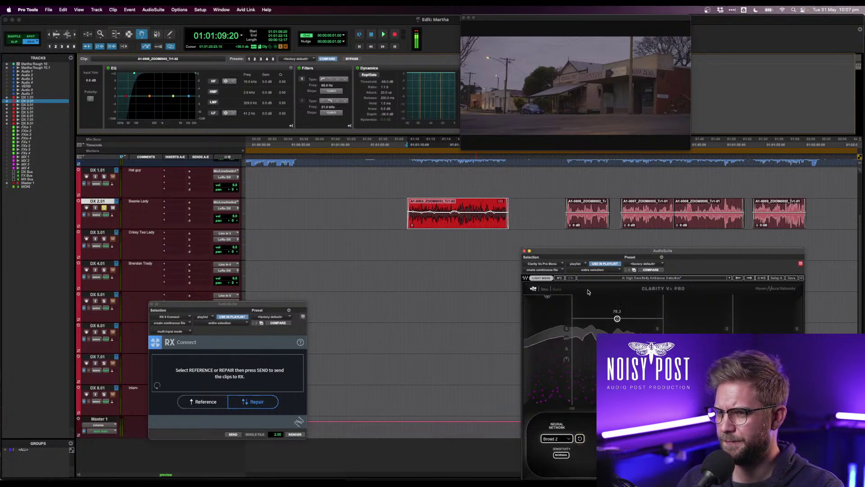
click(519, 269)
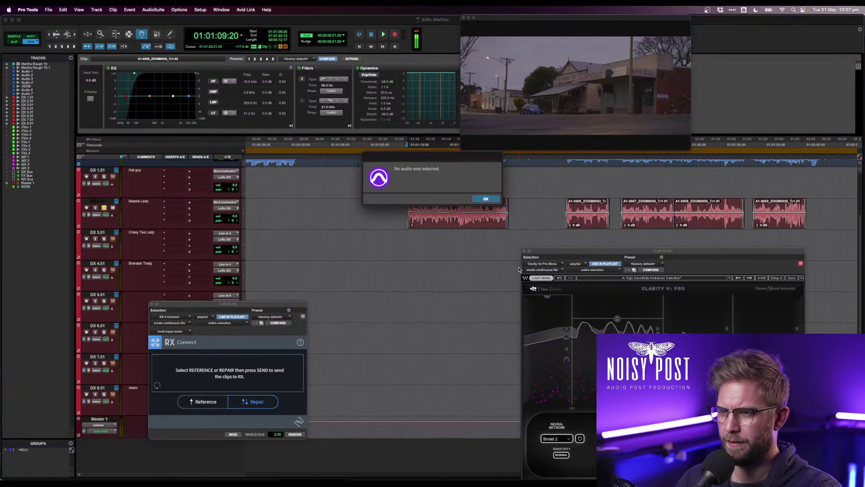
click(486, 199)
- Play the end of the clip that starts around 01:01:09 on DX 2.01, and add a fade-out over its tail
click(503, 205)
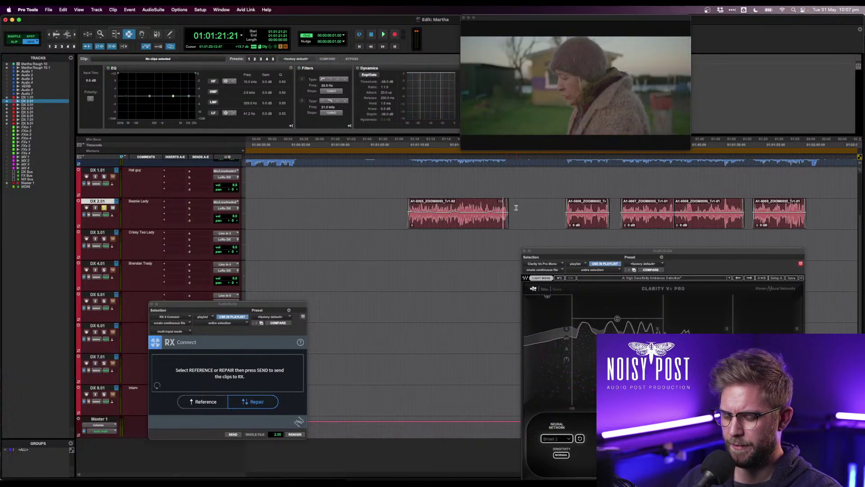
key(t)
key(t)
key(t)
drag(620, 216, 568, 217)
key(space)
key(Delete)
key(f)
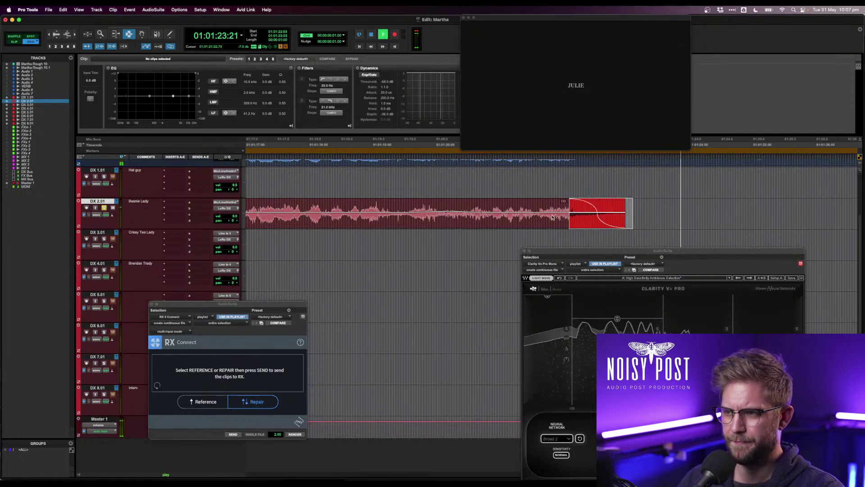
- Play the end of the DX 2.01 clip that starts around 01:01:09, and play it again from its beginning
click(552, 217)
key(r)
key(r)
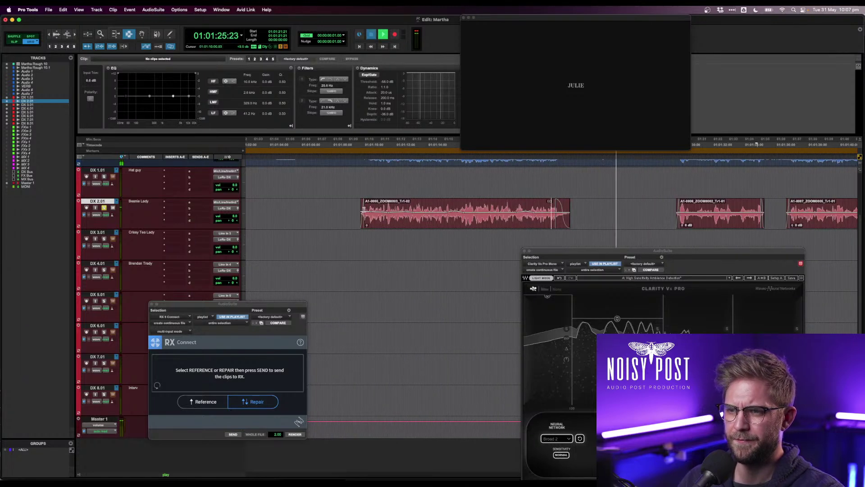
key(space)
click(362, 211)
key(space)
key(t)
key(t)
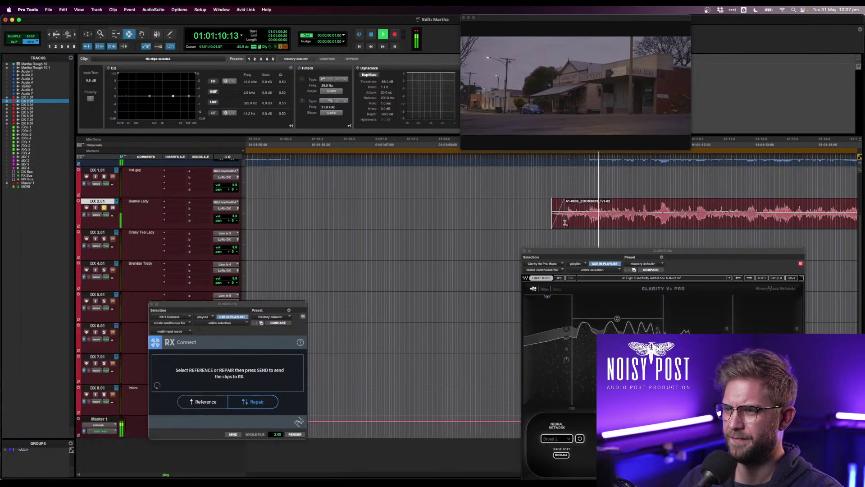
- Try a longer fade-in with a slow-rising curve over the start of the DX 2.01 clip, and undo it after listening
drag(539, 217, 587, 217)
key(super+f)
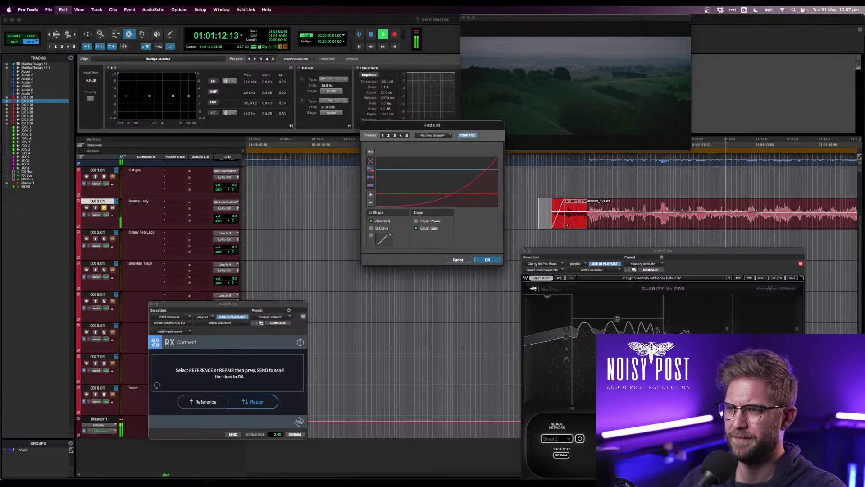
key(Return)
key(space)
click(542, 224)
key(space)
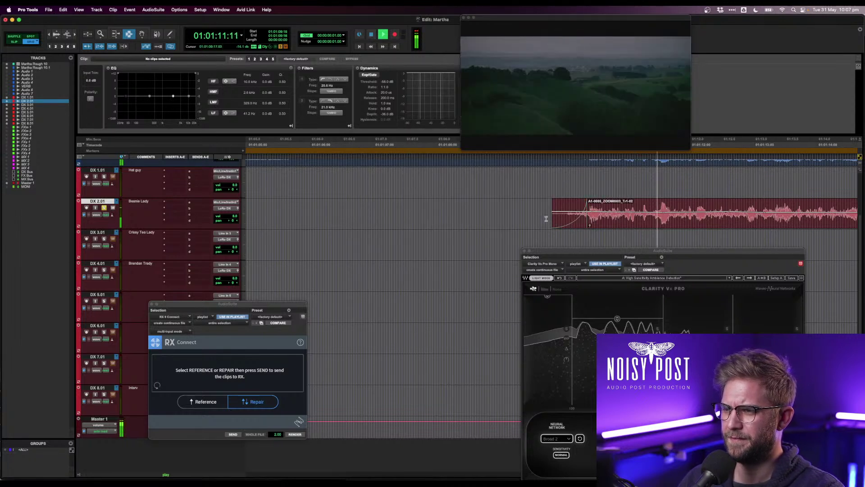
key(super+z)
- Add a nearly straight Standard, Equal Gain fade-in over the start of the same DX 2.01 clip and listen to it
drag(546, 218, 597, 219)
key(super+f)
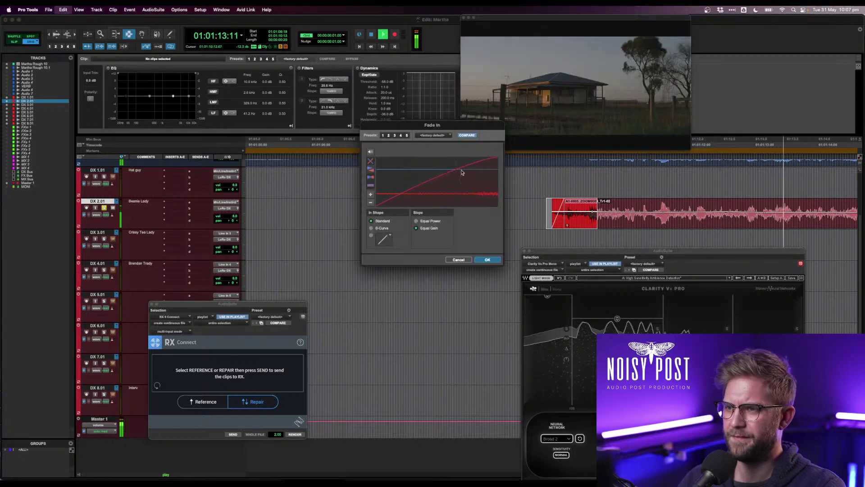
key(Return)
click(540, 209)
key(space)
key(space)
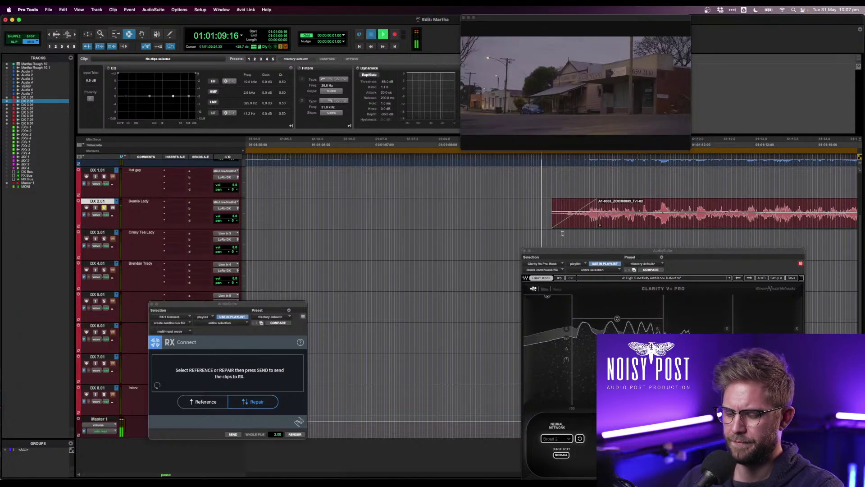
- Preview Clarity Vx Pro's Broad 2 noise reduction on the entire faded DX 2.01 clip, and render it into the clip
key(r)
key(r)
key(r)
double_click(615, 216)
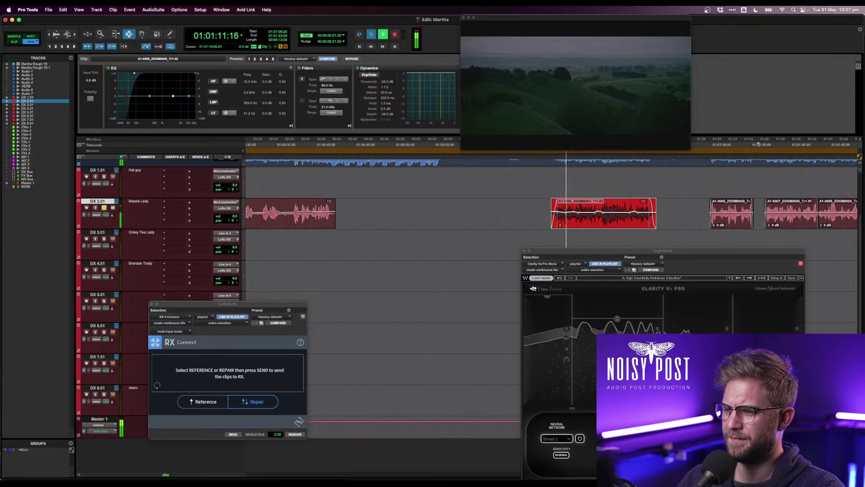
key(space)
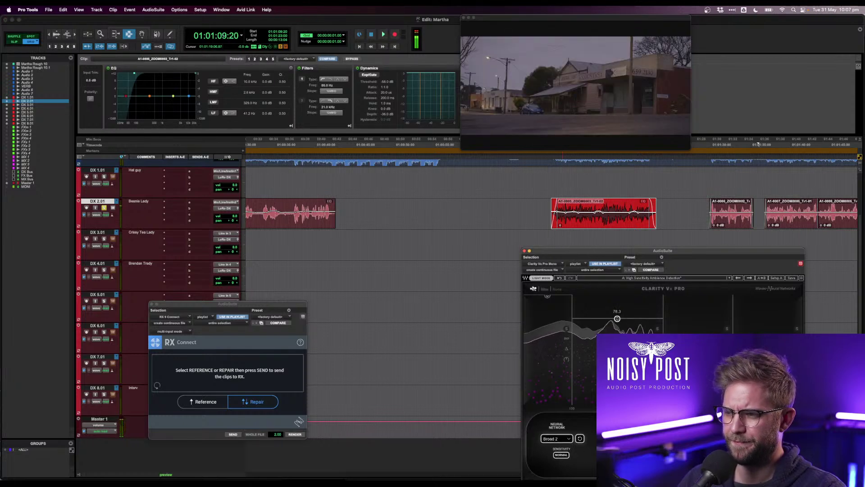
mouse_move(617, 319)
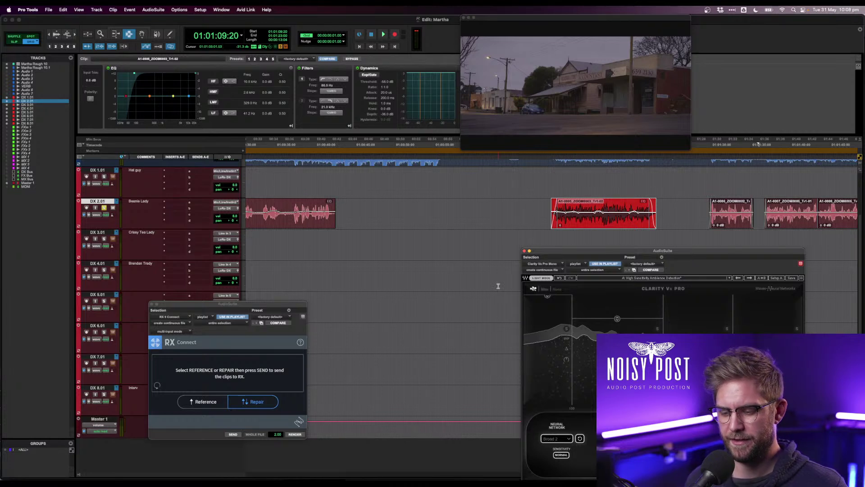
key(super+bracketright)
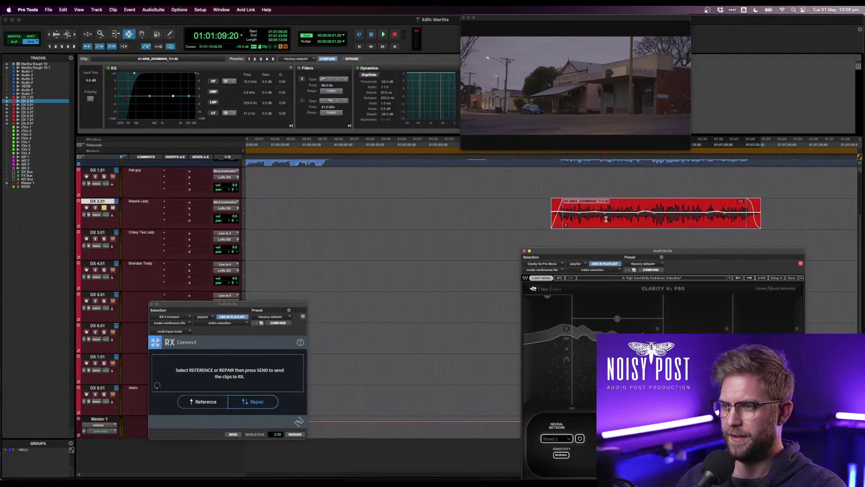
scroll(606, 219, right, 5)
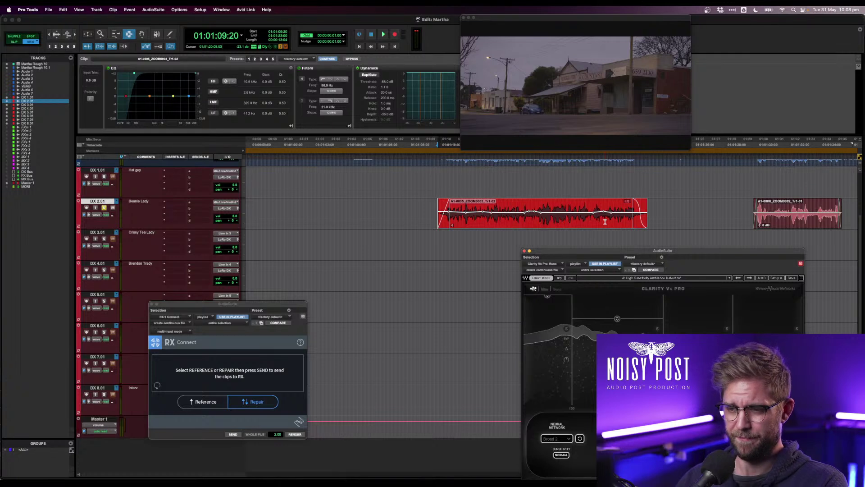
double_click(489, 219)
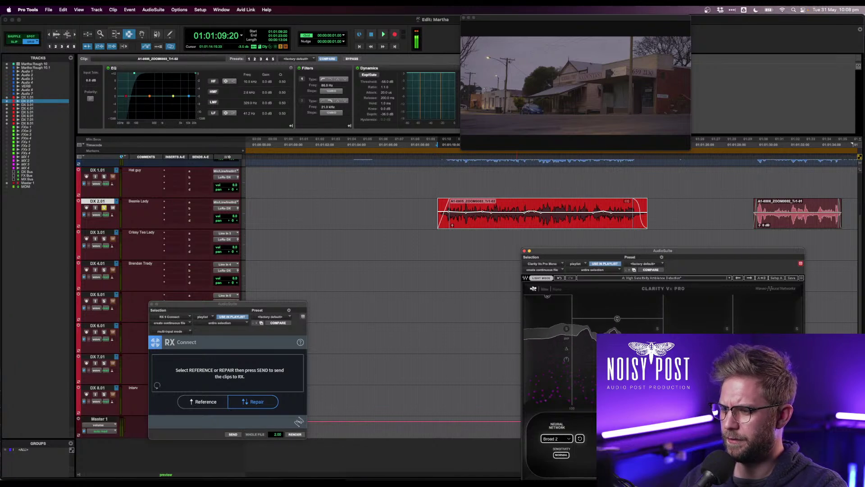
key(alt+shift+r)
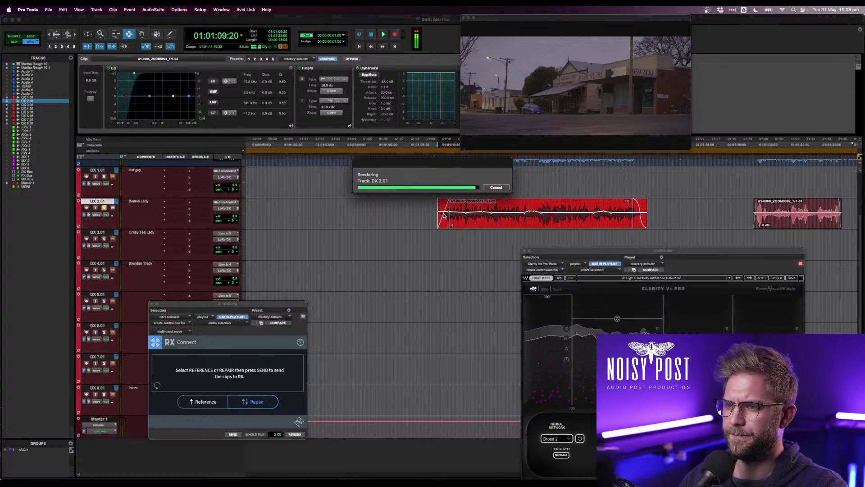
- Play the rendered DX 2.01 clip and shape its clip gain line, raising the quieter phrase near the end
click(444, 213)
key(space)
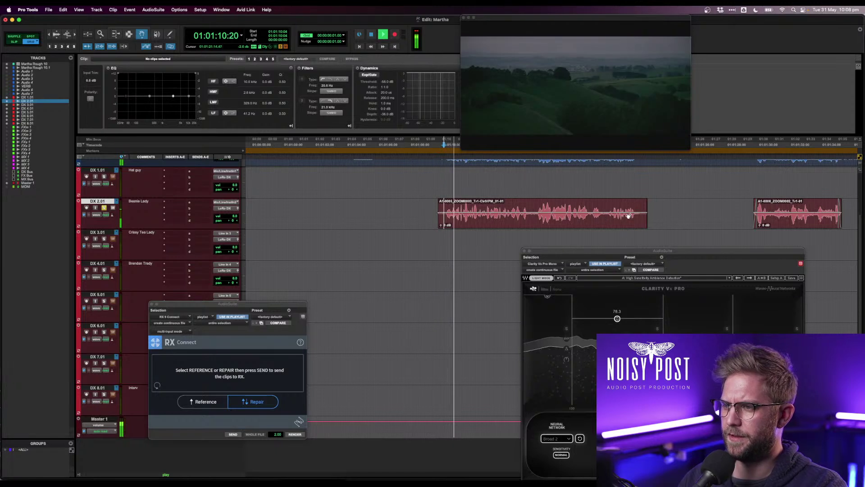
key(space)
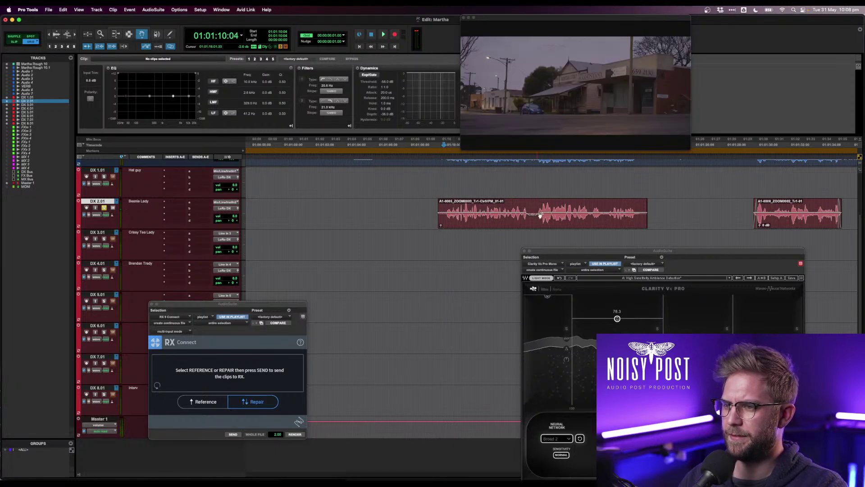
key(space)
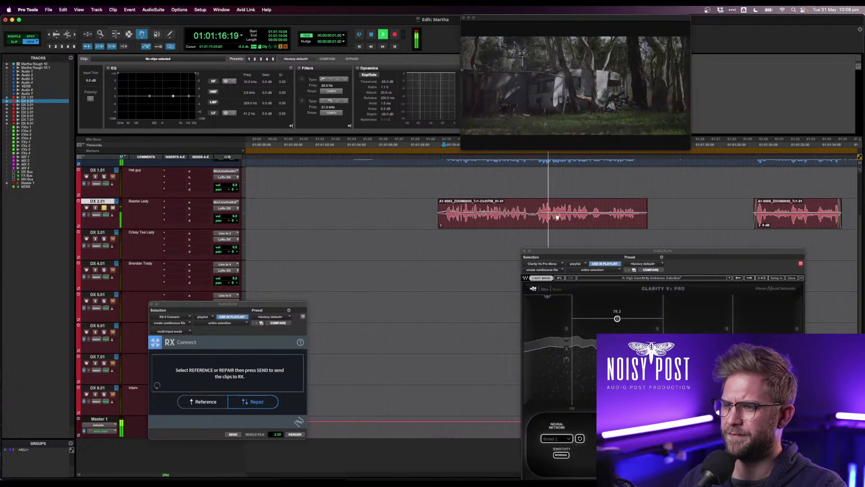
click(614, 214)
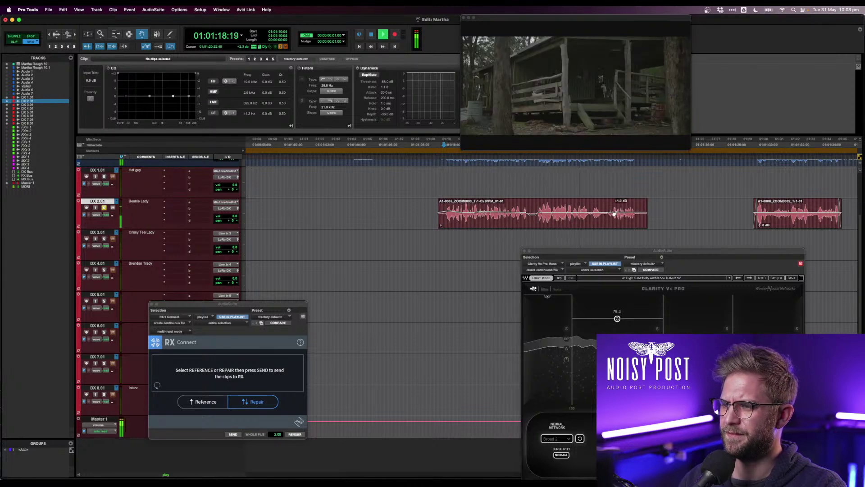
drag(613, 214, 613, 212)
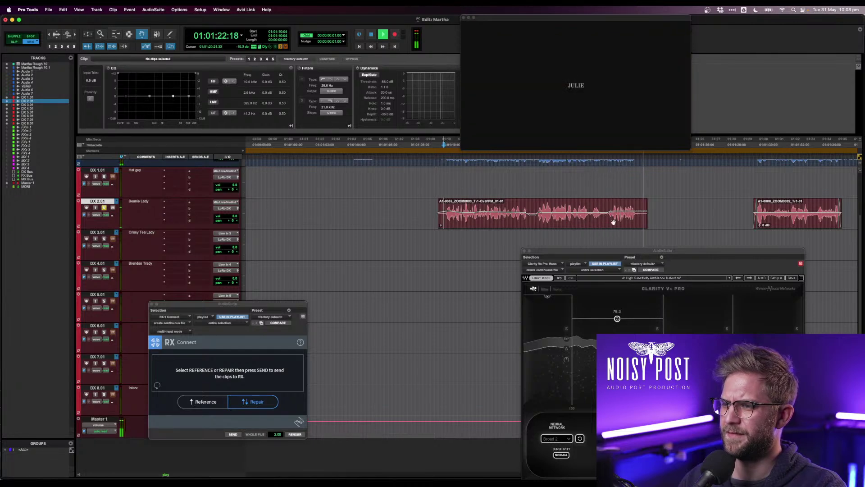
key(F7)
key(space)
- Select the rendered clip and add an HF bell boost of about 2.1 dB around 2.5 kHz with a Q of 1.02
double_click(612, 221)
key(space)
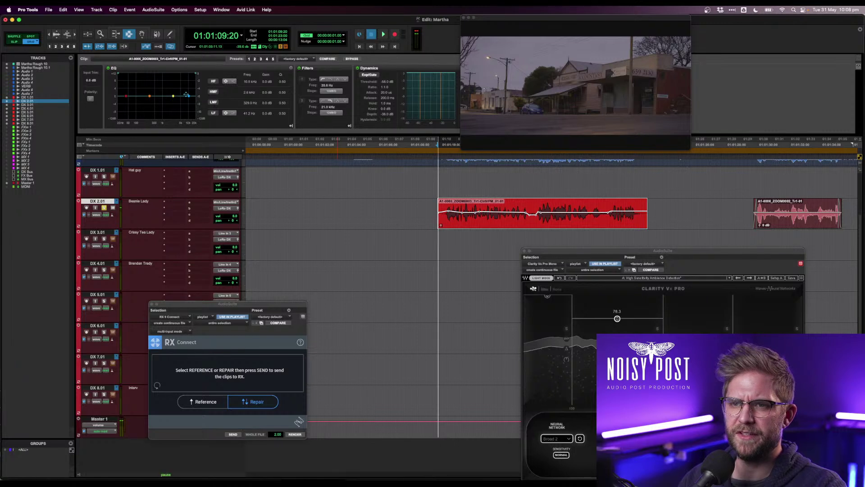
drag(188, 96, 174, 93)
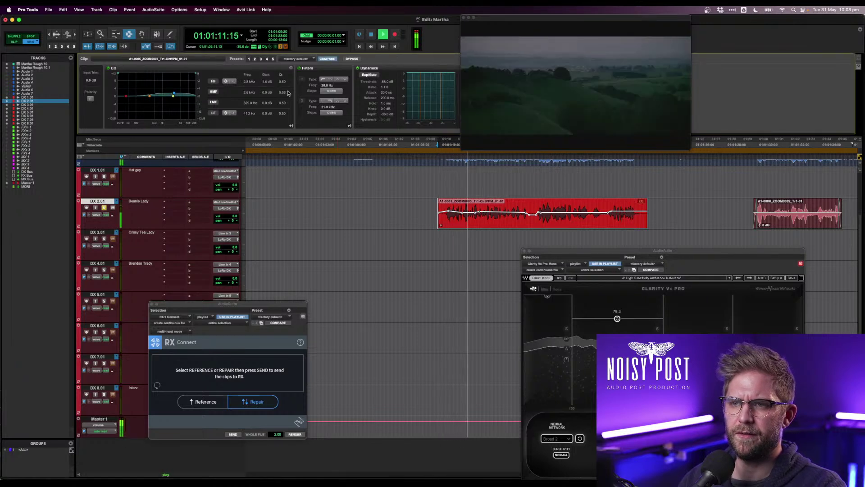
drag(283, 93, 283, 74)
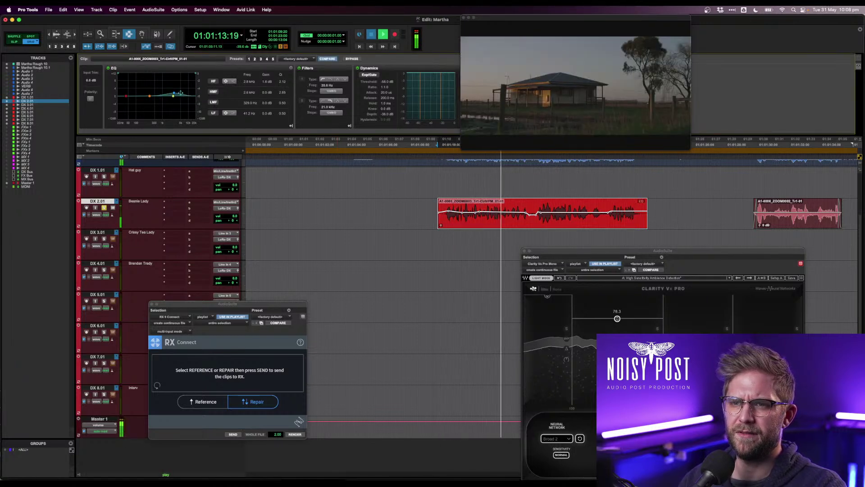
key(space)
key(space)
drag(173, 93, 178, 89)
drag(282, 82, 283, 87)
- Sweep the clip EQ's LMF band as a narrow boost, and set it to a cut of about 3.8 dB around 310 Hz
drag(179, 90, 145, 85)
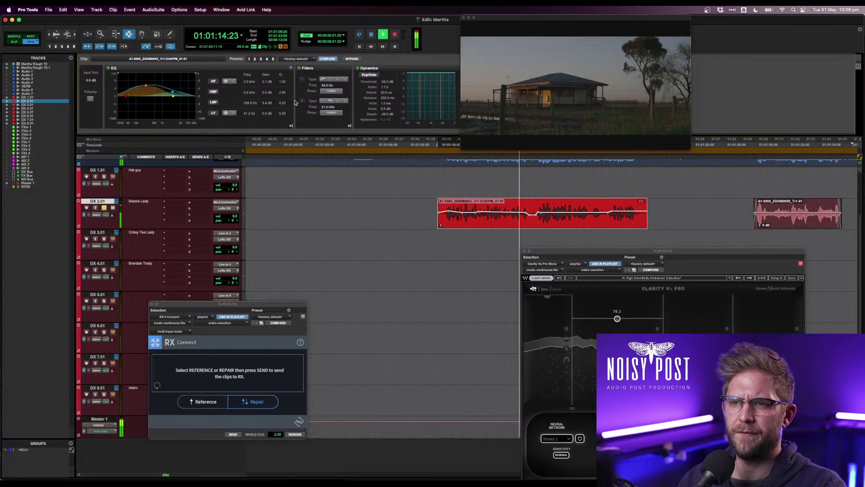
drag(282, 103, 311, 100)
drag(142, 85, 146, 105)
key(space)
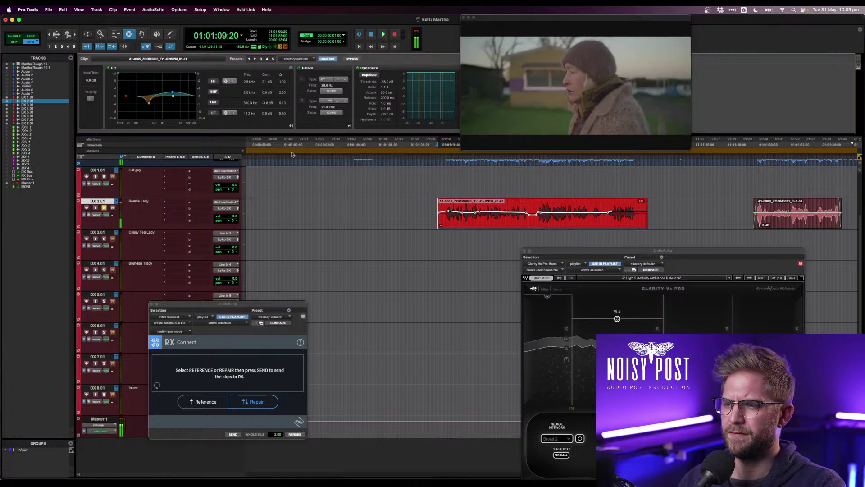
- Enable the clip's high-pass filter at about 81.7 Hz, and set the LMF cut's Q to 4.27 during playback
key(space)
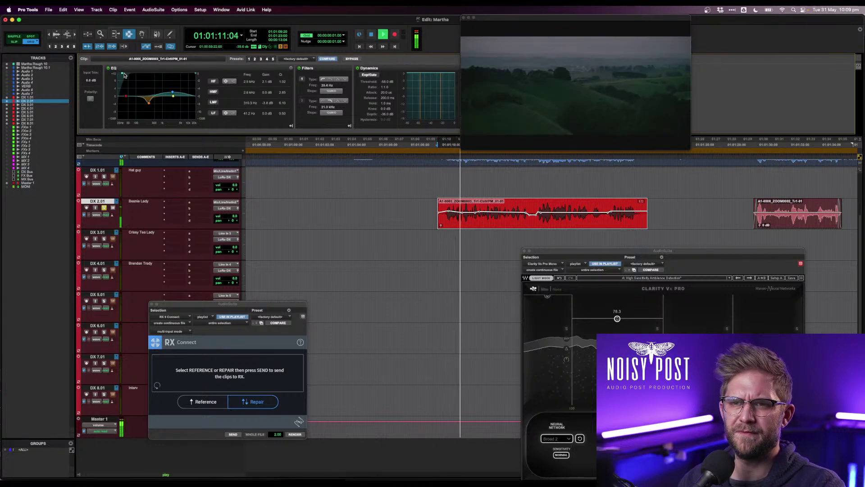
drag(119, 73, 131, 73)
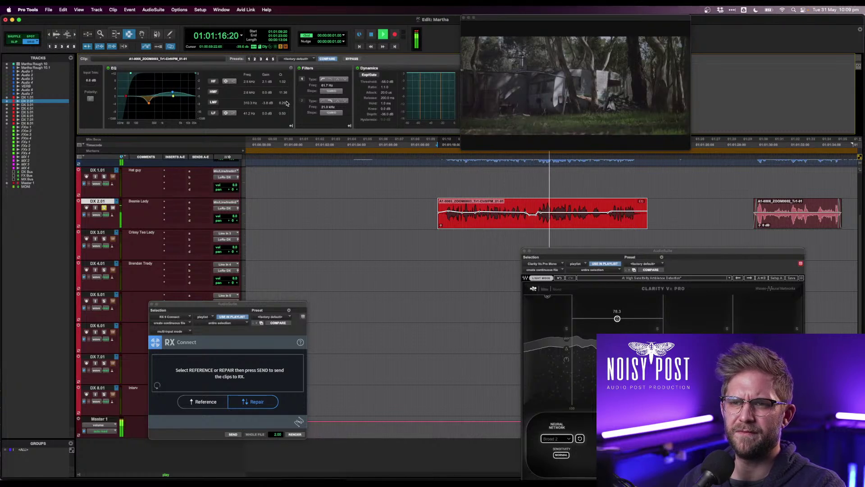
scroll(286, 102, down, 5)
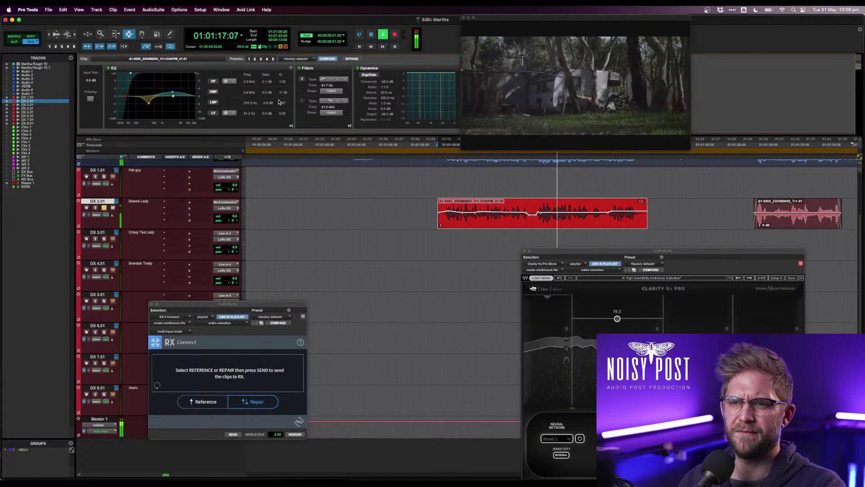
scroll(286, 93, up, 5)
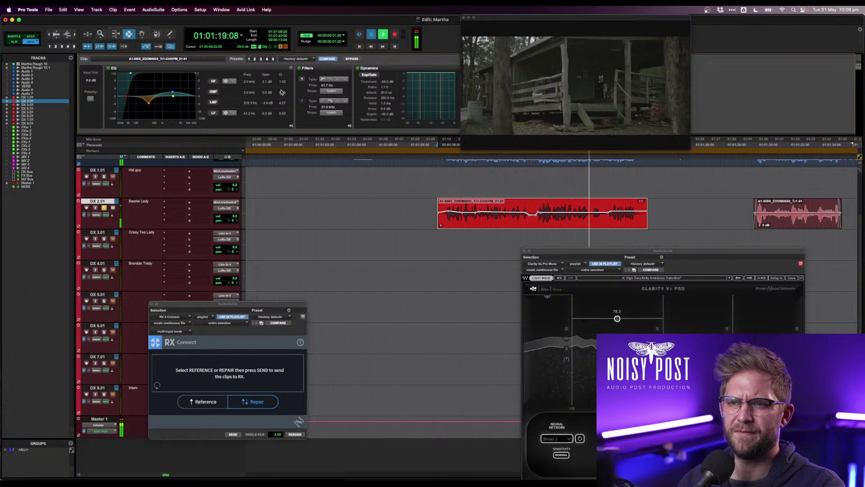
key(space)
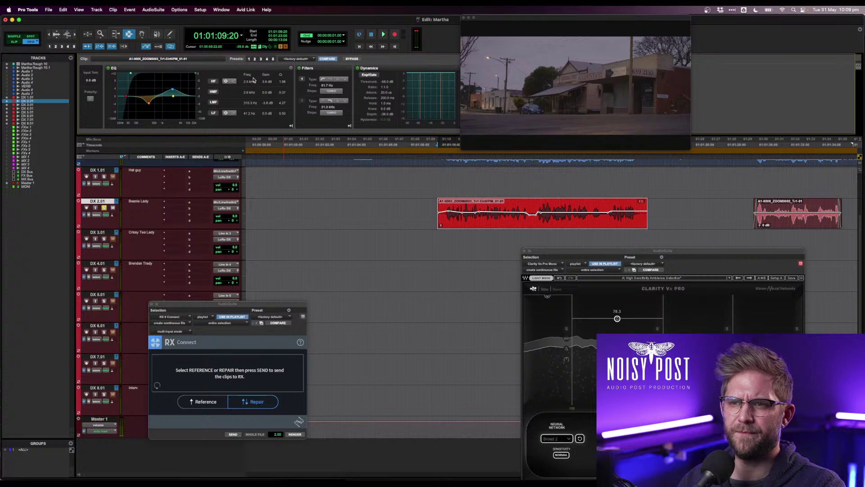
- Move the HF boost to 5.4 kHz at 3.0 dB with Q about 3, and add a 1.8 dB HMF cut near 2.8 kHz with Q 23.21
key(space)
scroll(267, 82, down, 5)
scroll(282, 83, up, 2)
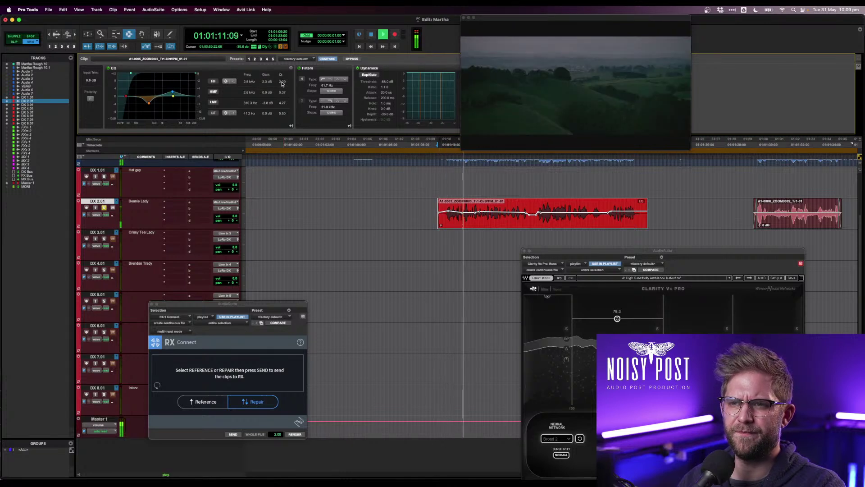
scroll(282, 84, up, 4)
mouse_move(173, 92)
mouse_down()
mouse_move(183, 92)
mouse_move(172, 94)
mouse_up()
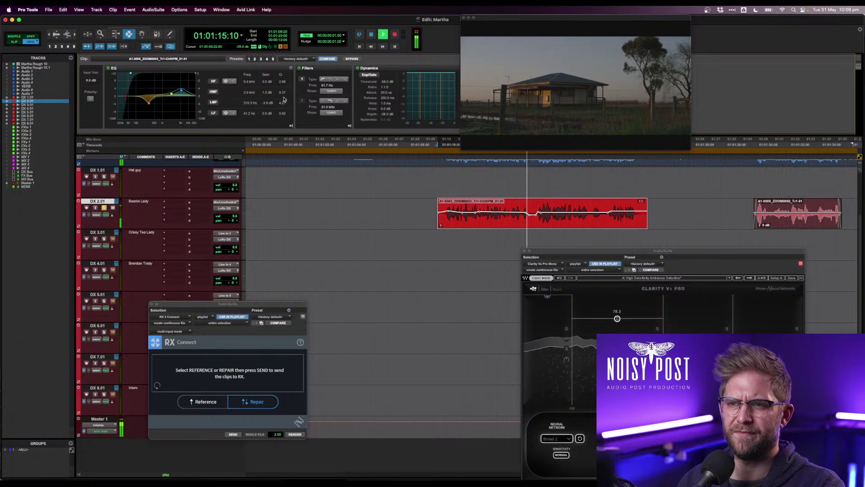
scroll(282, 92, up, 10)
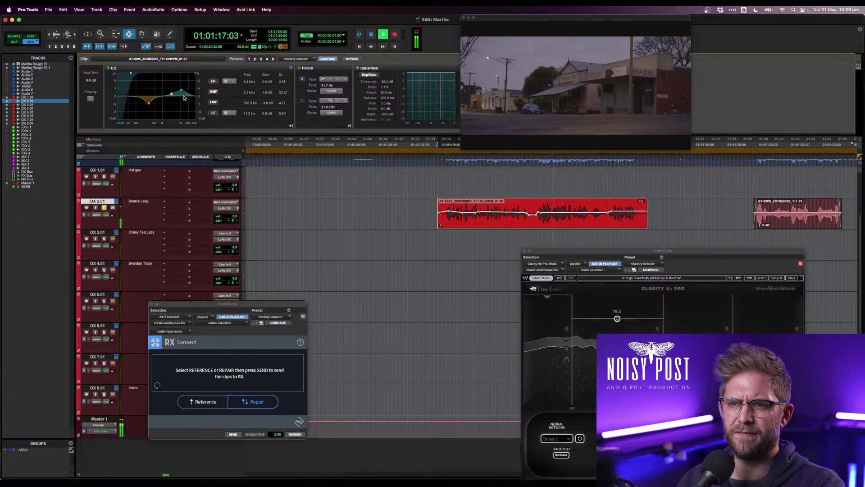
mouse_move(172, 94)
mouse_down()
mouse_move(176, 77)
mouse_move(175, 99)
mouse_up()
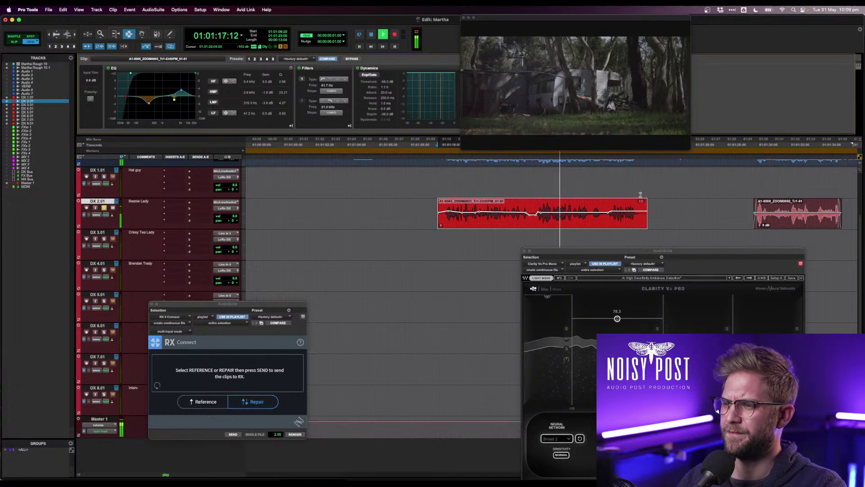
- Add a fade-out over the rendered DX 2.01 clip's tail, and store the clip's EQ settings in clip effects preset 1
drag(672, 214, 635, 215)
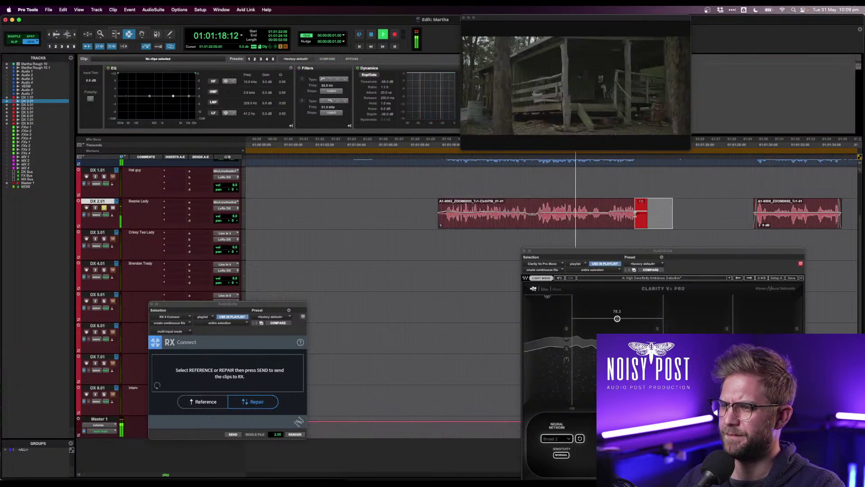
double_click(610, 213)
key(space)
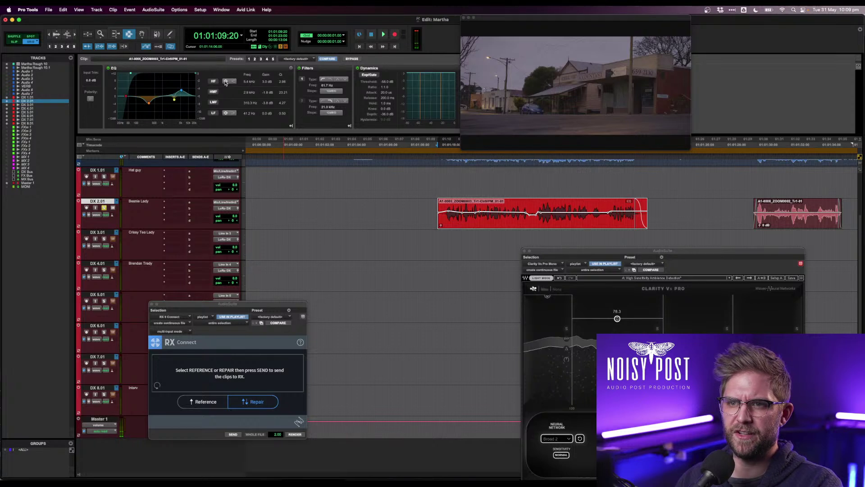
click(249, 59)
click(249, 59)
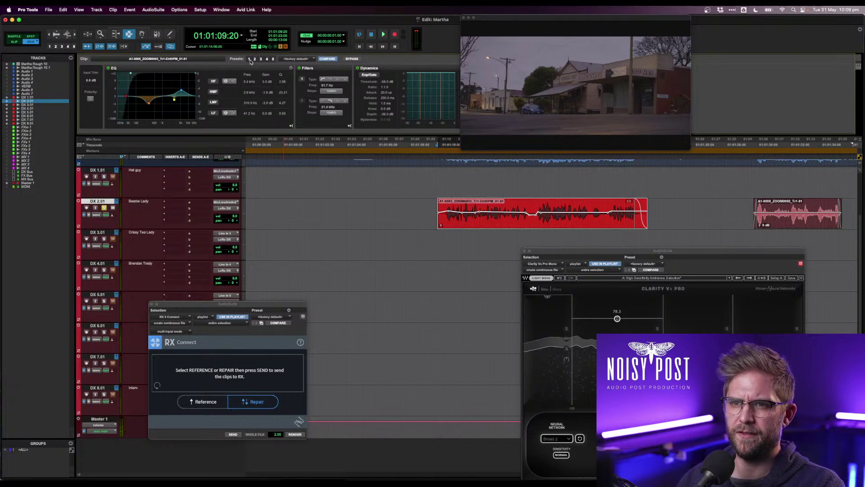
- Check clip effects preset 1 against the second DX 2.01 clip's EQ, and recall that preset on the track's first clip during playback
click(249, 59)
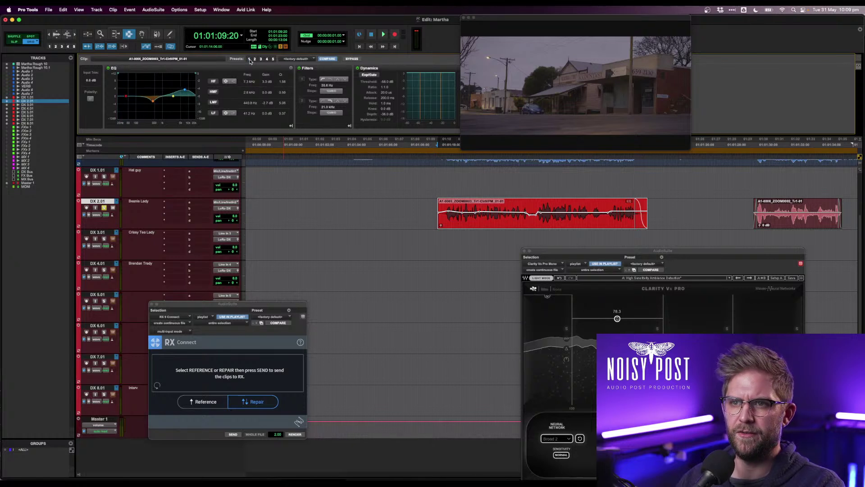
click(249, 59)
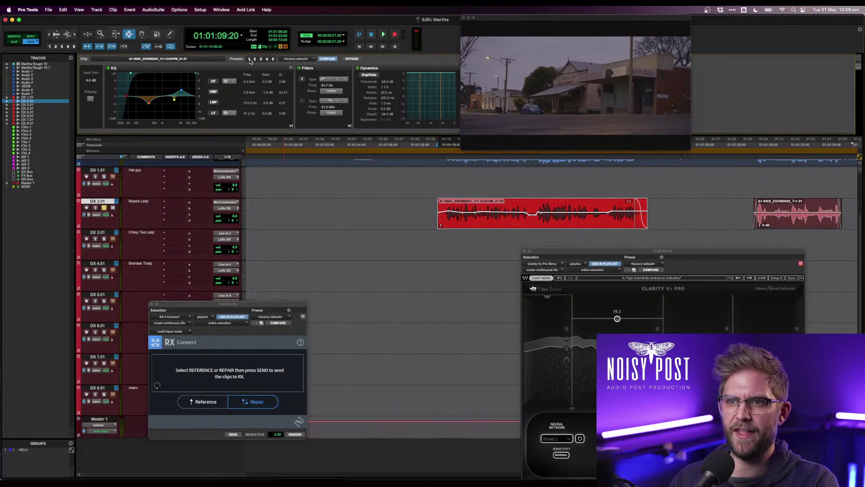
key(r)
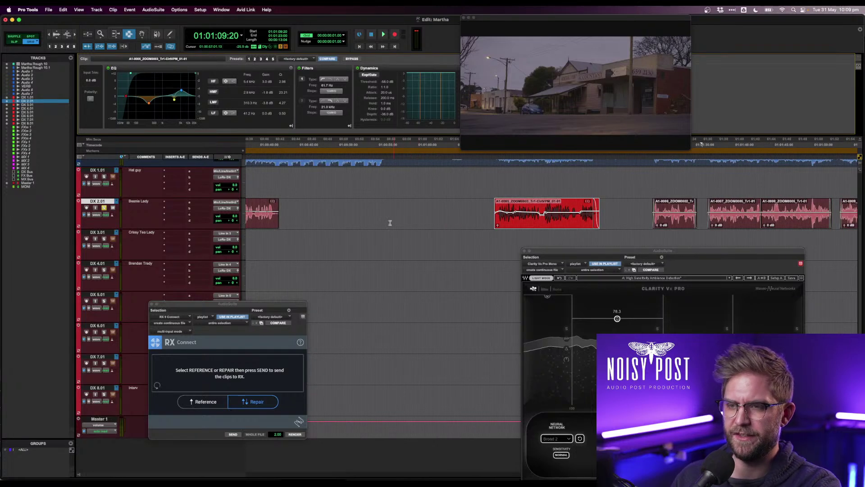
key(r)
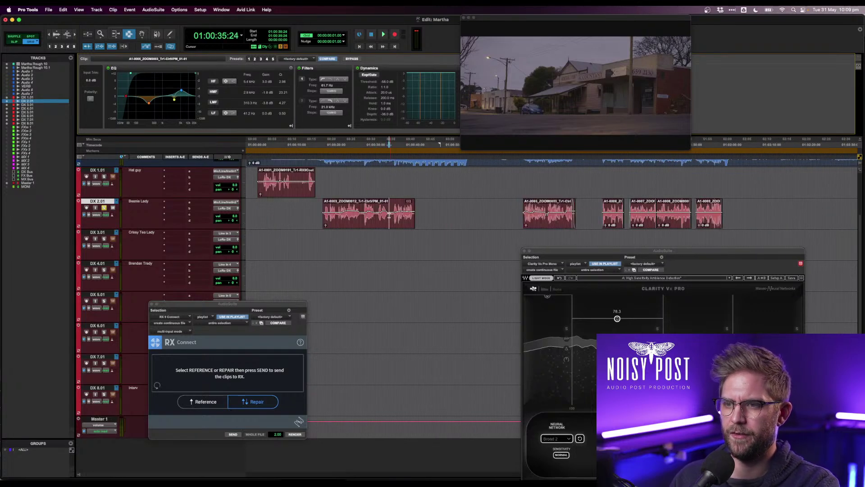
double_click(389, 216)
key(space)
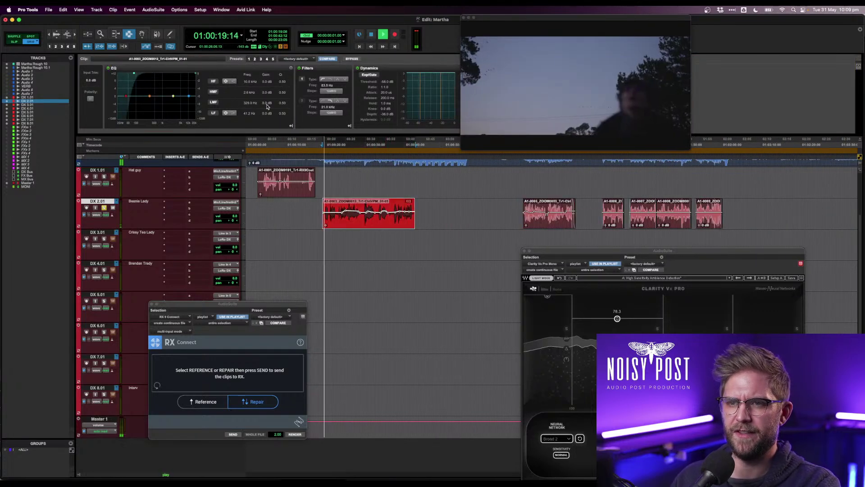
click(249, 59)
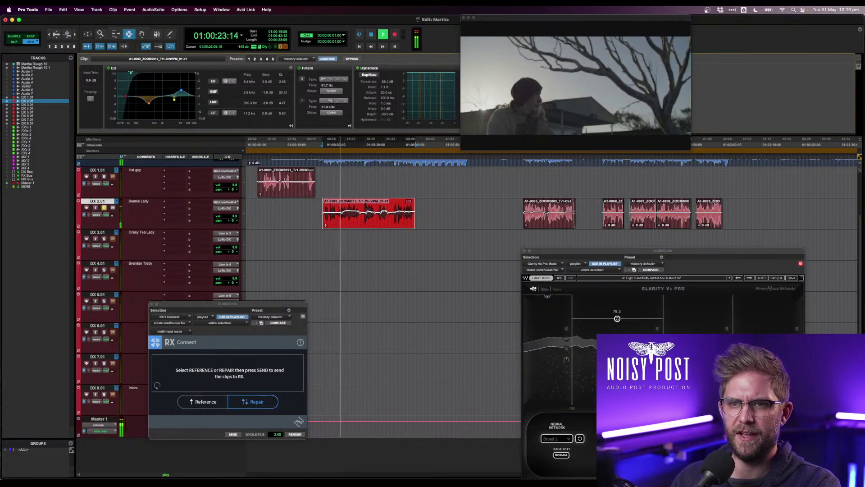
- Raise the first DX 2.01 clip's high-pass filter to about 115 Hz and audition the clip from its start
drag(131, 73, 137, 75)
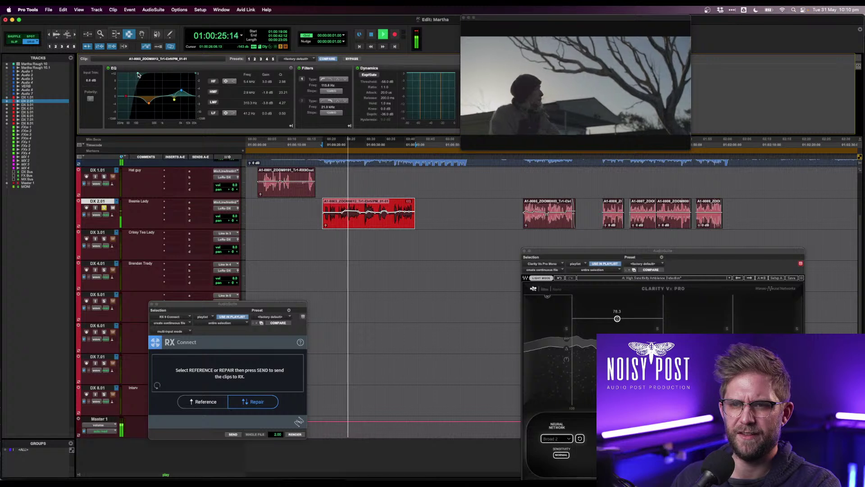
drag(138, 75, 139, 75)
key(space)
key(space)
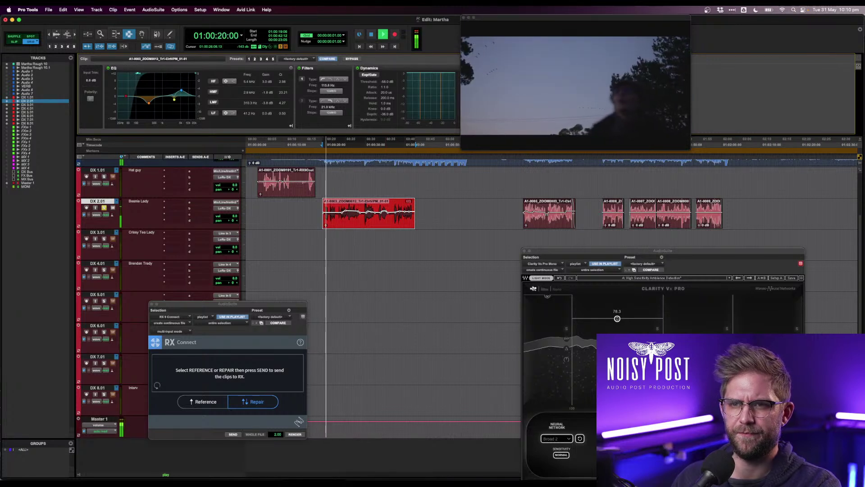
- Sweep and narrow the first clip's LMF band to a 3.3 dB cut near 314 Hz with Q 7.24, and move the HF boost to 6.3 kHz
drag(150, 103, 150, 73)
drag(281, 105, 289, 103)
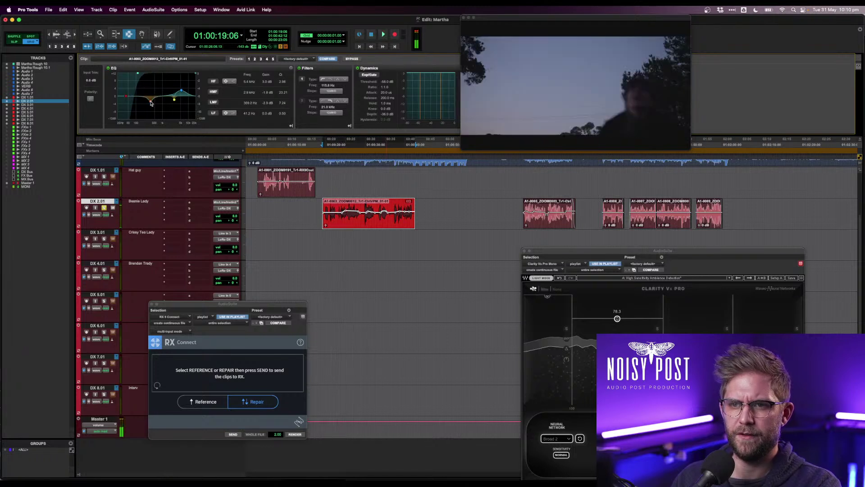
key(space)
drag(151, 104, 183, 91)
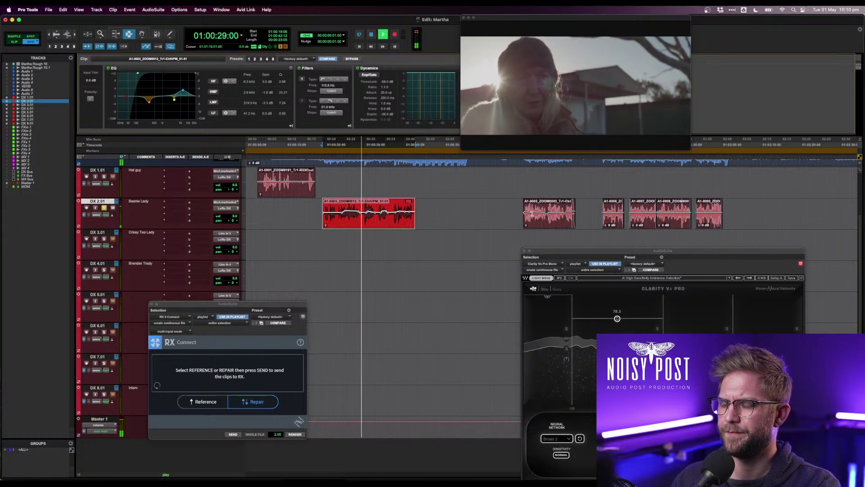
- Play back the opening of the second DX 2.01 clip to compare its sound with the first clip
click(533, 214)
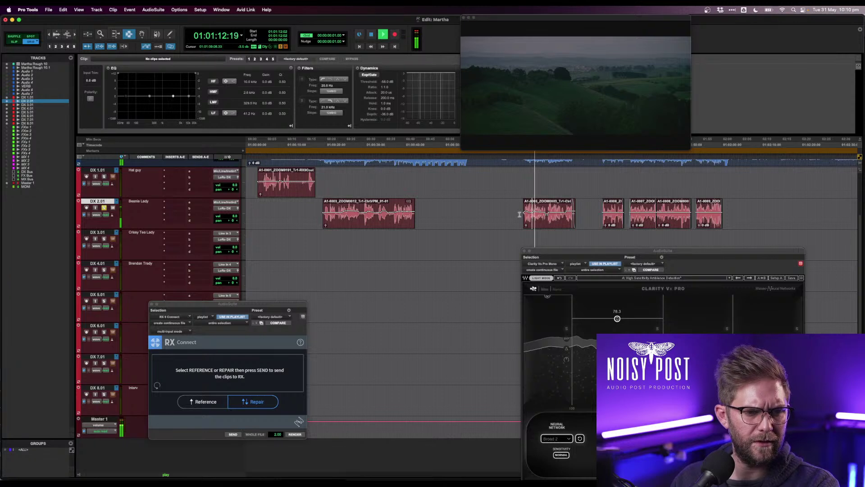
key(space)
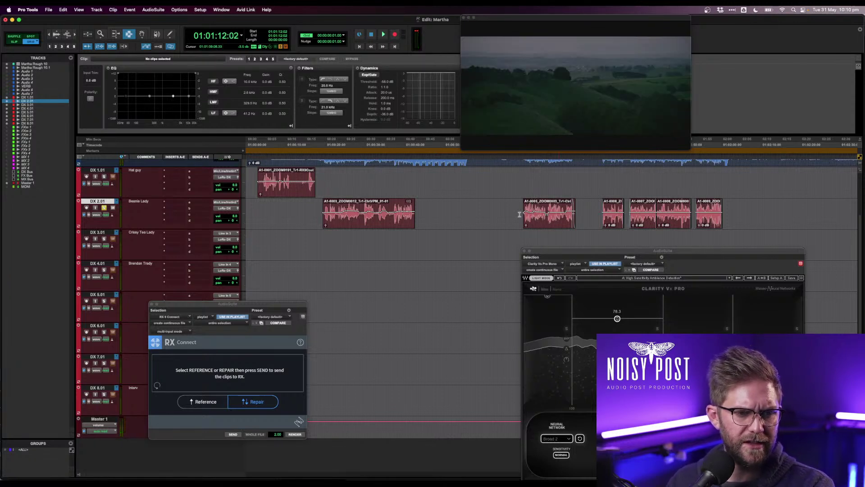
click(559, 219)
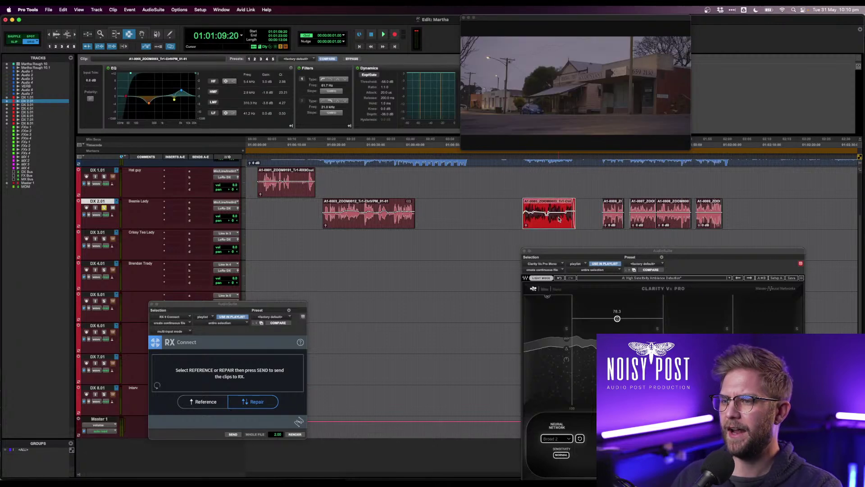
click(555, 216)
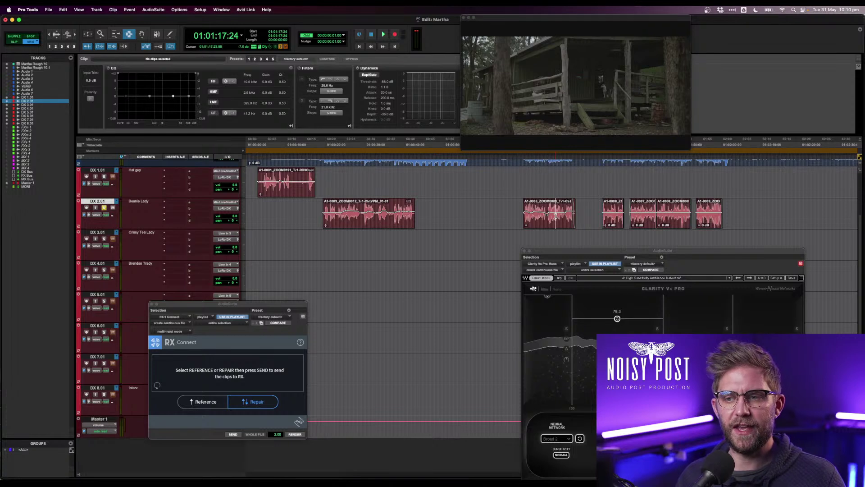
double_click(555, 215)
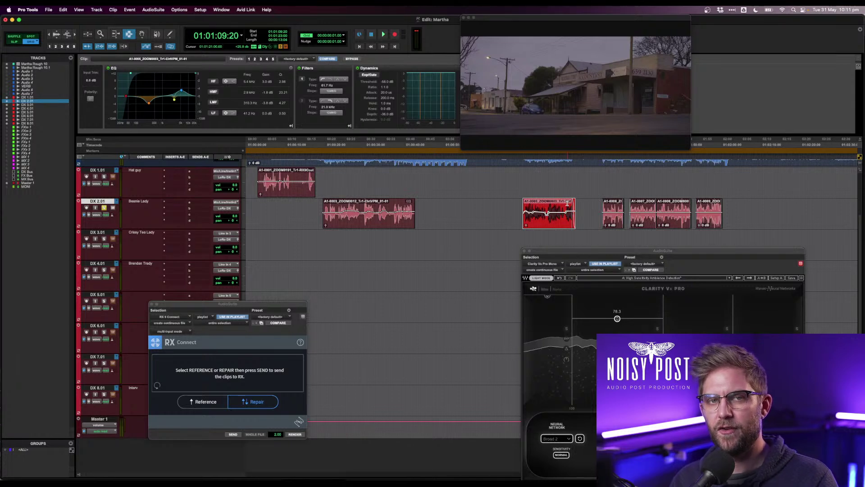
click(612, 217)
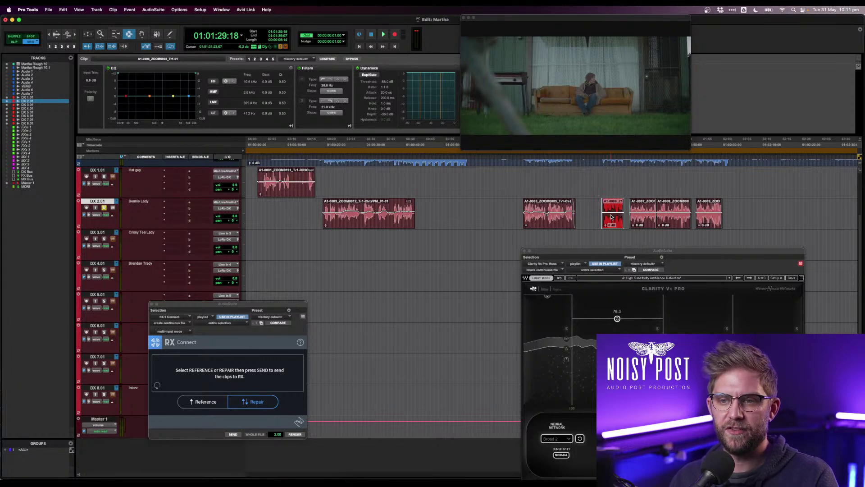
click(556, 216)
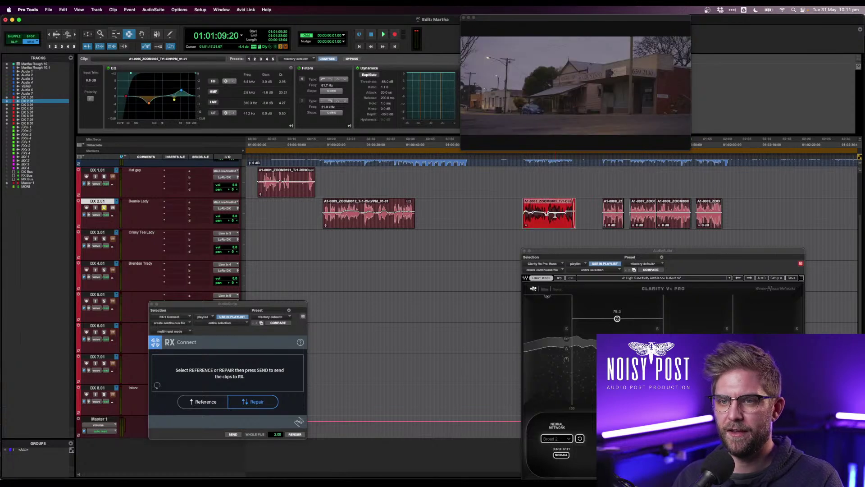
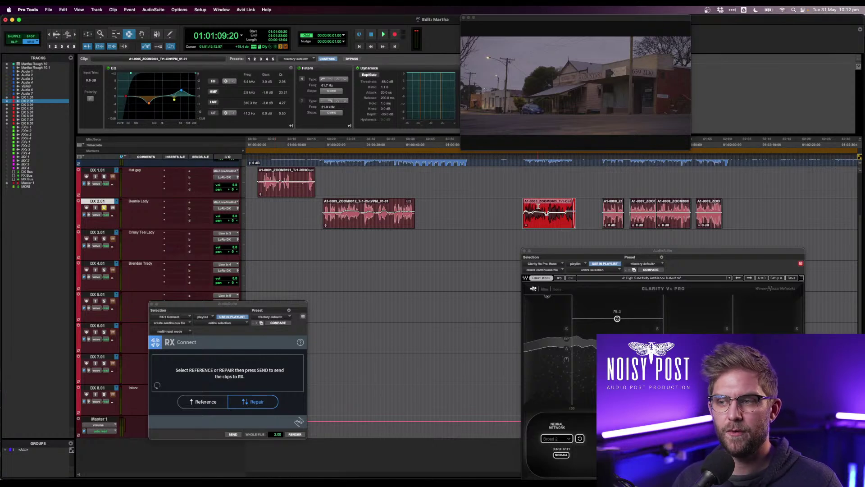
scroll(538, 206, right, 3)
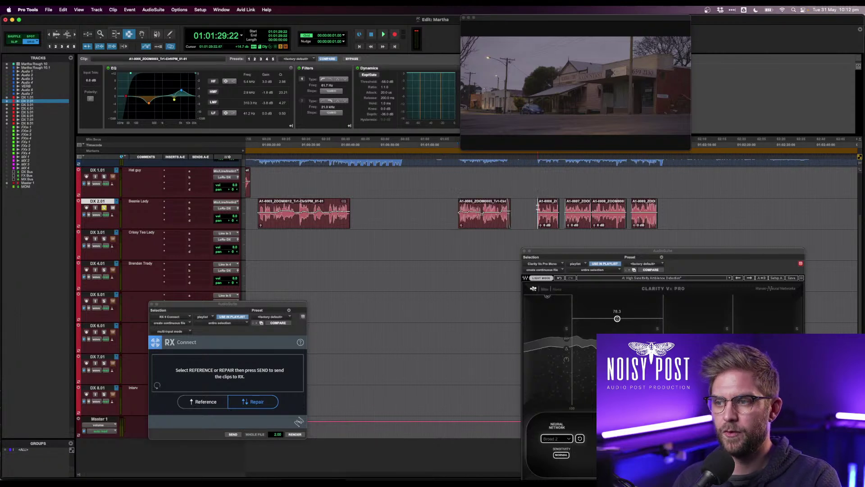
click(537, 207)
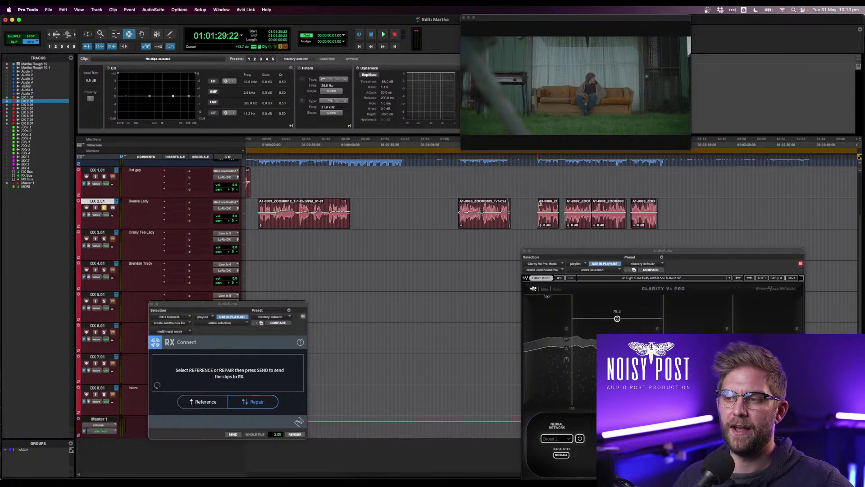
click(564, 216)
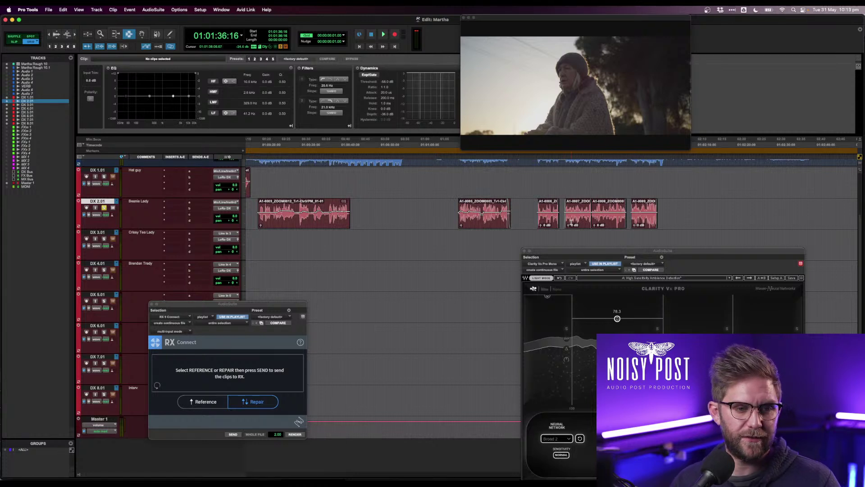
scroll(590, 217, right, 4)
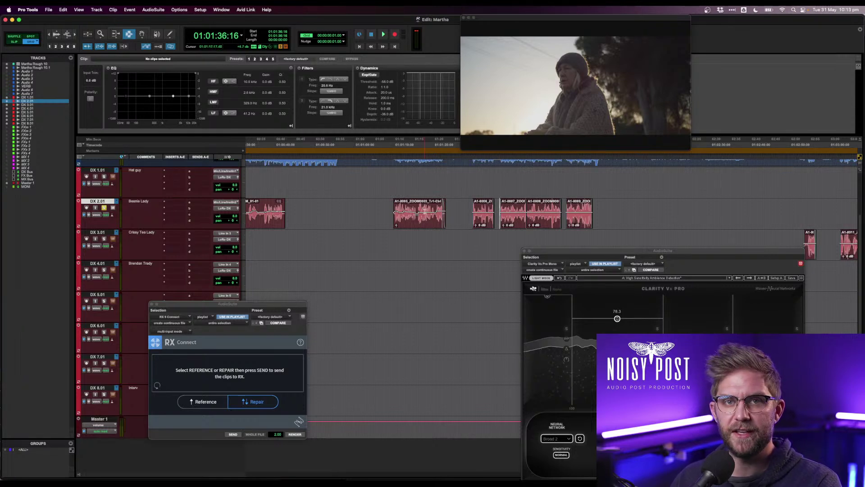
- Audition the second DX 2.01 clip's ending from 01:01:18:09 and continue listening at the start of the third clip
click(427, 210)
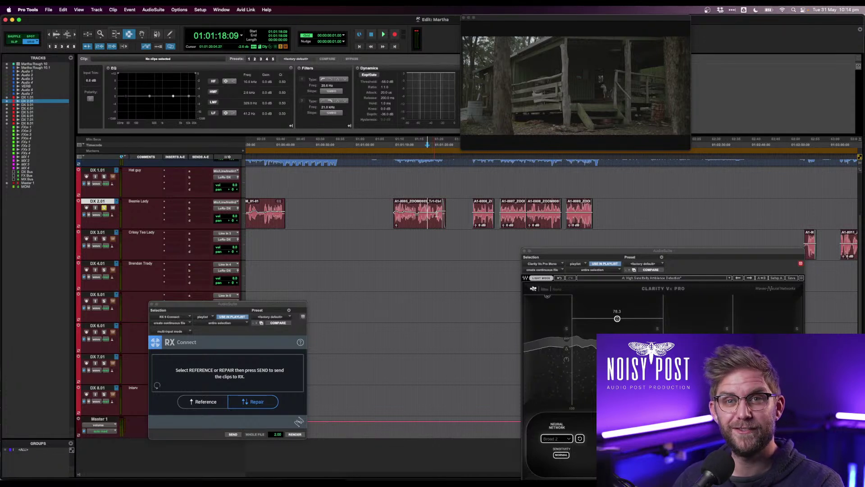
key(F8)
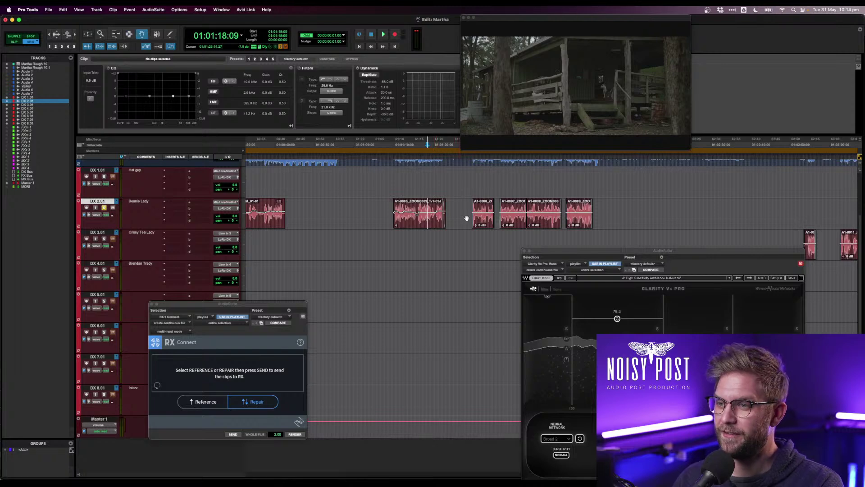
key(space)
key(t)
key(t)
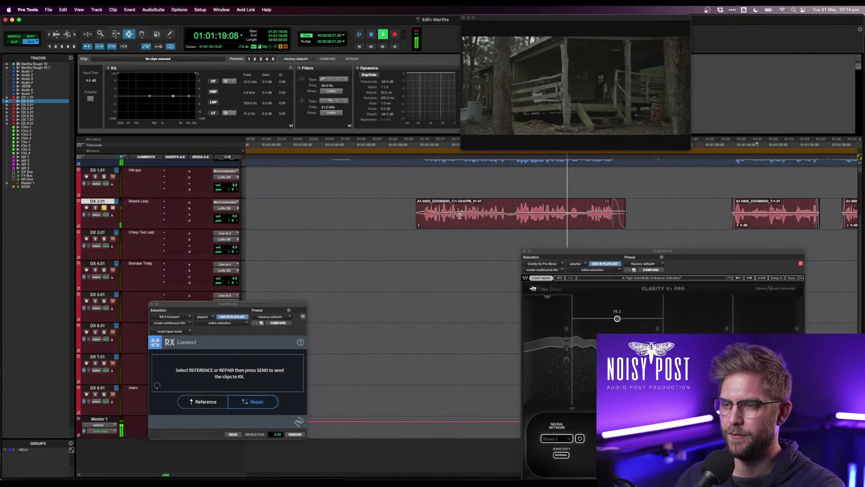
key(F8)
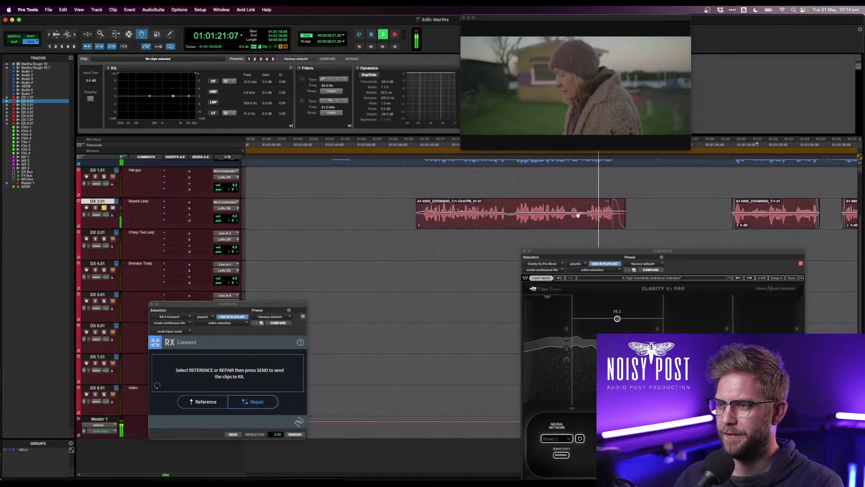
key(F7)
click(734, 224)
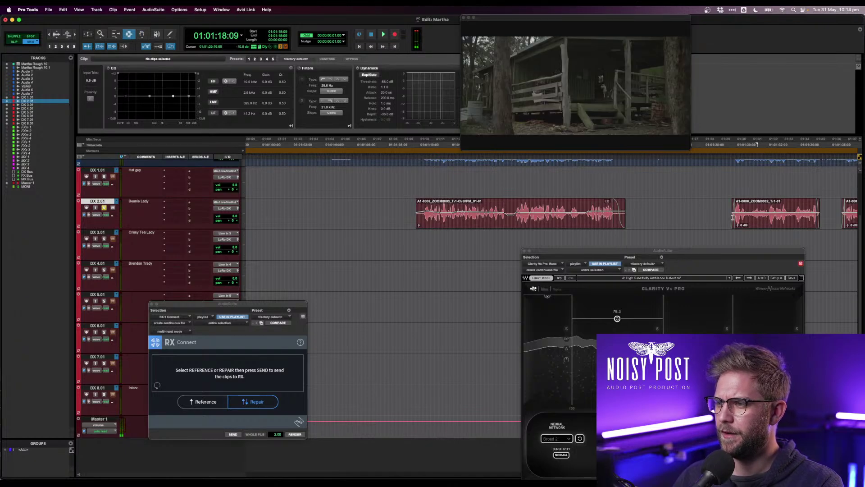
- Select the last four DX 2.01 clips together and enable a clip high-pass filter at about 91.4 Hz on them
key(r)
key(r)
double_click(714, 216)
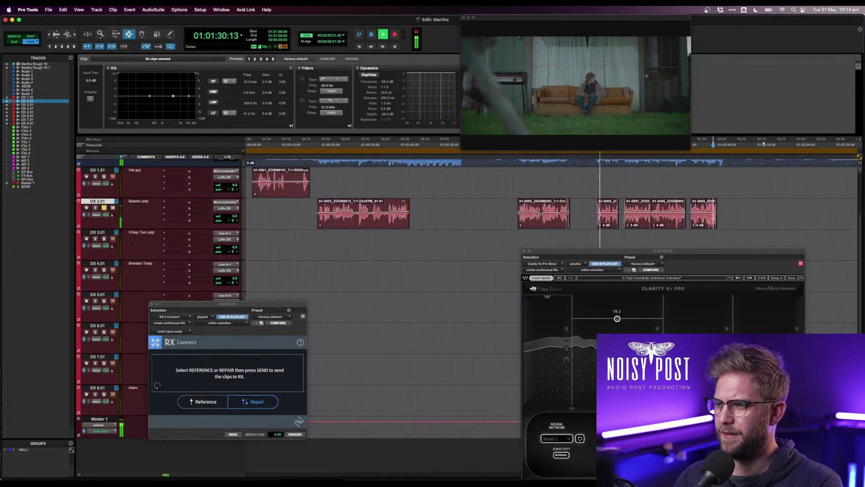
shift+click(619, 213)
key(space)
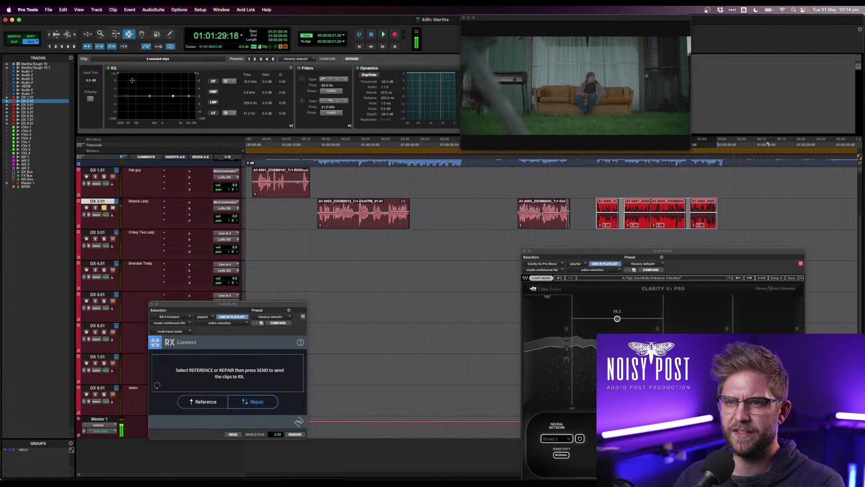
drag(120, 73, 138, 78)
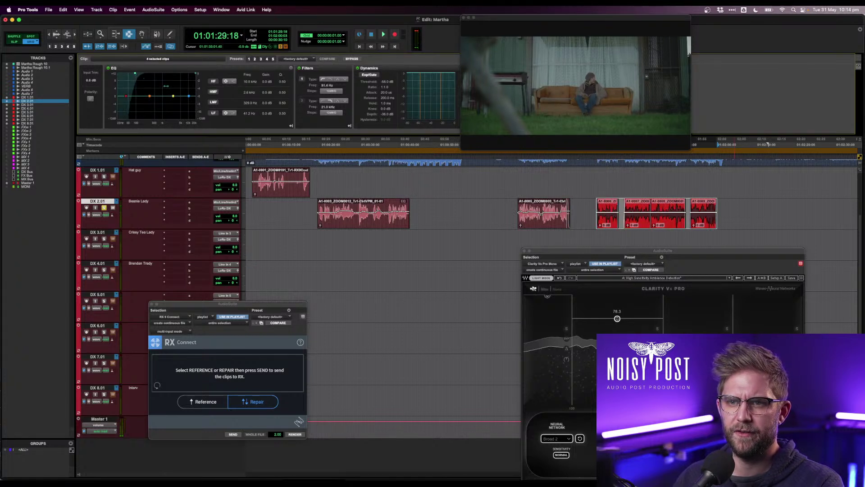
- Add a standard-shape, equal-gain fade-in that extends the third DX 2.01 clip's start, and nudge it slightly earlier
key(space)
key(t)
key(t)
key(t)
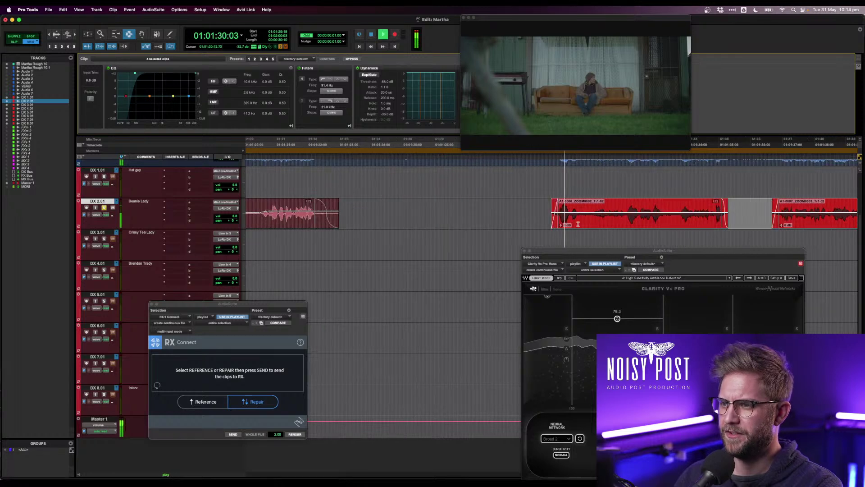
key(space)
drag(541, 215, 561, 215)
key(super+f)
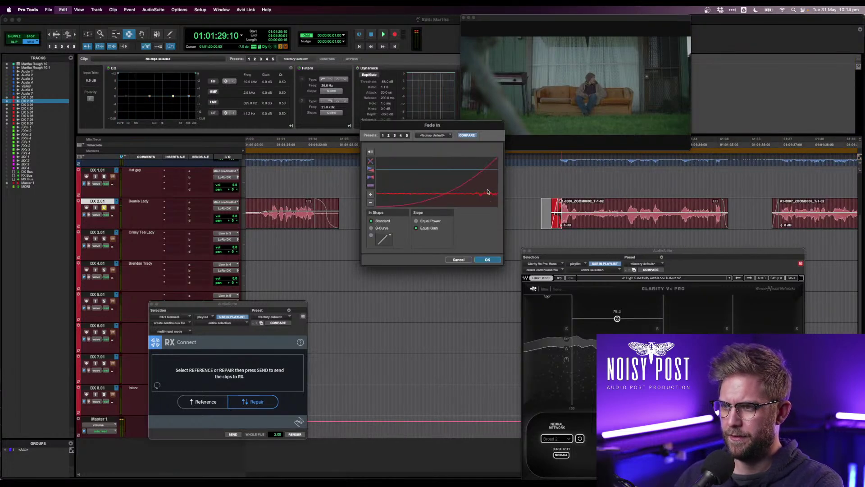
key(Return)
key(m)
key(m)
- Audition the third DX 2.01 clip's start and reapply its standard, equal-gain fade-in over a wider selection
click(527, 219)
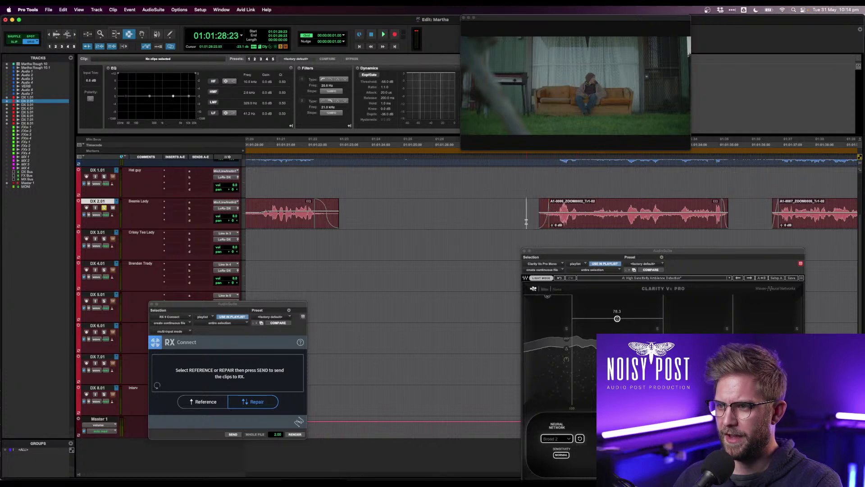
key(space)
drag(528, 220, 559, 219)
key(super+f)
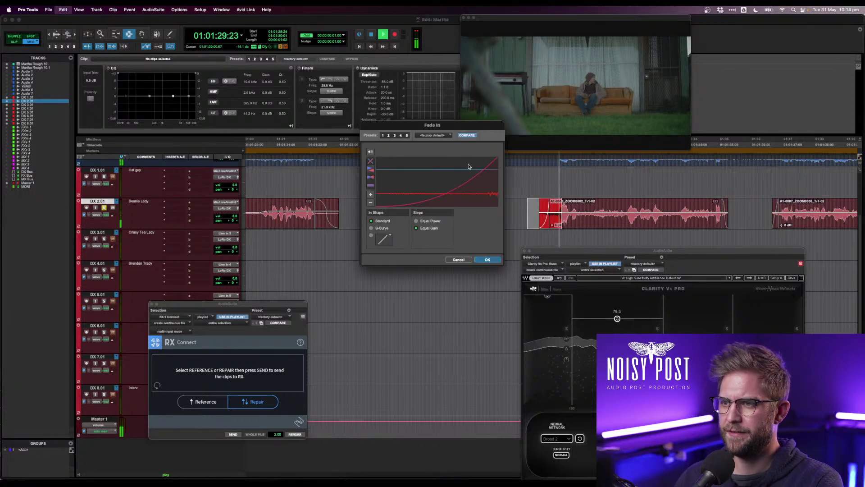
key(Return)
- Extend the third DX 2.01 clip's tail with a longer fade-out, and lengthen the fade-in at the fourth clip's start
drag(739, 225, 791, 218)
key(f)
key(slash)
key(slash)
key(slash)
key(f)
key(f)
key(f)
key(space)
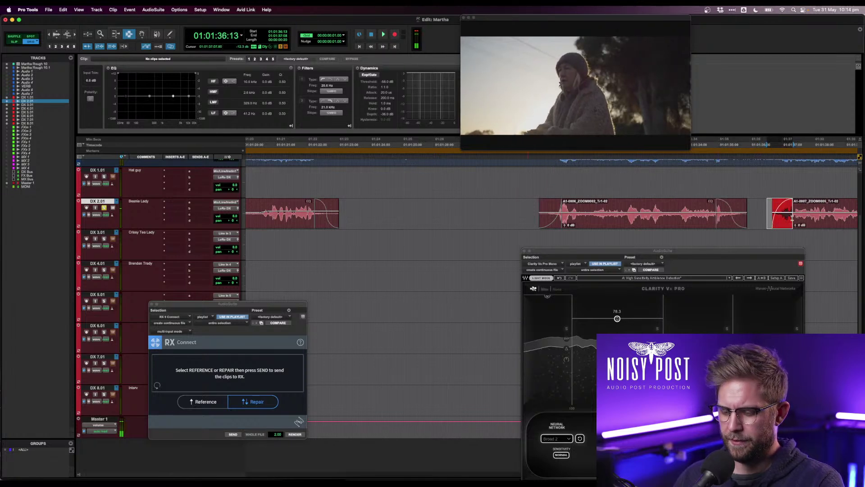
- Nudge the fade-in at the fourth DX 2.01 clip's start slightly earlier and audition the lead-in
key(comma)
key(comma)
key(comma)
key(comma)
key(comma)
key(comma)
key(comma)
key(comma)
click(753, 222)
key(space)
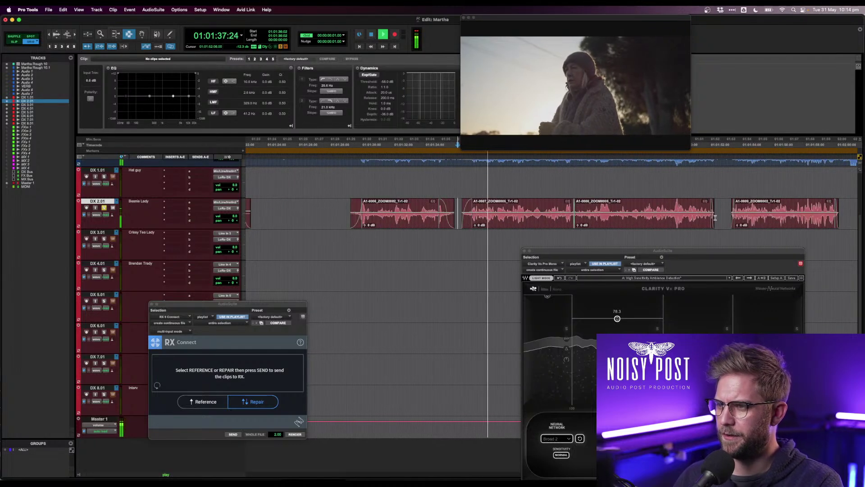
- Add a 15-frame fade-out that extends the fifth DX 2.01 clip's end, and nudge it 5 frames later
drag(715, 218, 712, 219)
key(f)
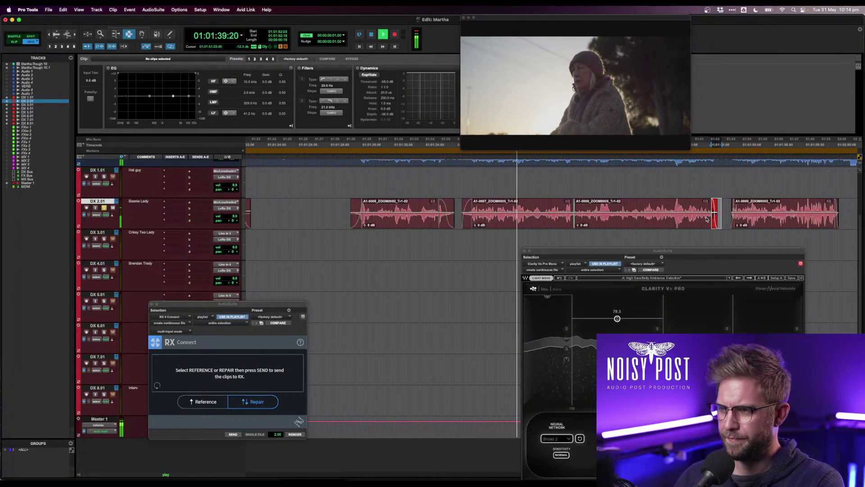
key(period)
key(period)
key(period)
key(period)
key(period)
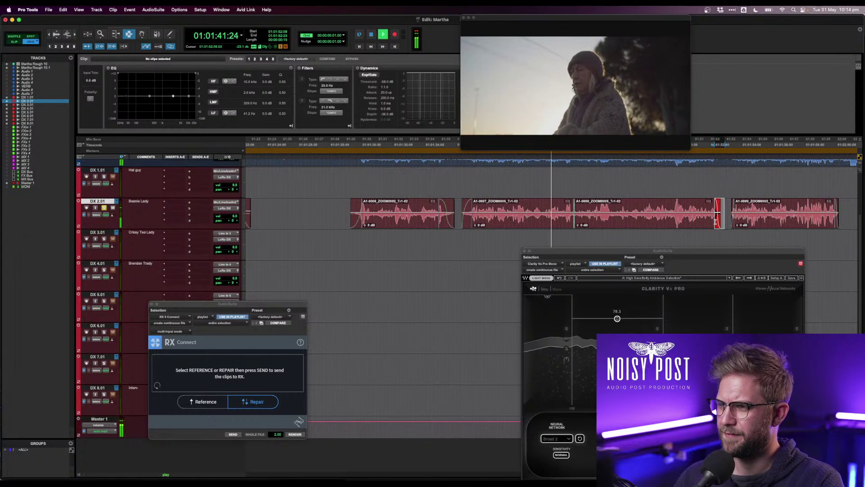
- Audition the fade-out at the fifth DX 2.01 clip's tail in close-up
click(702, 216)
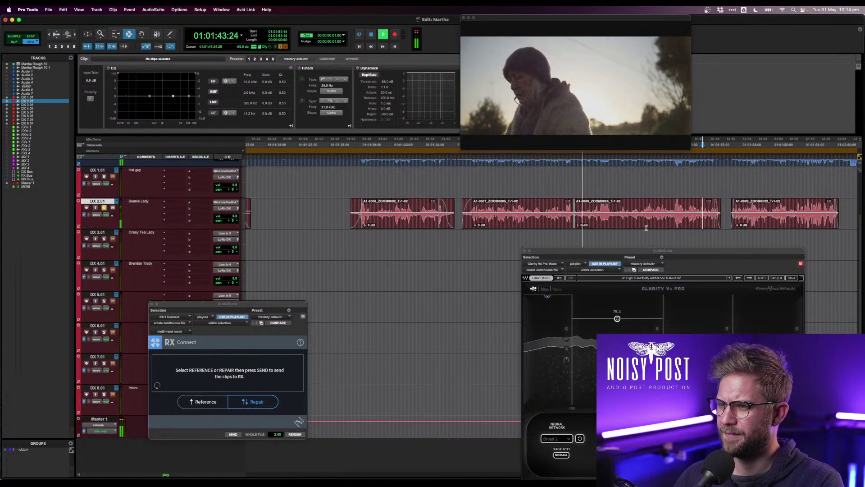
key(space)
click(712, 214)
key(t)
key(t)
key(space)
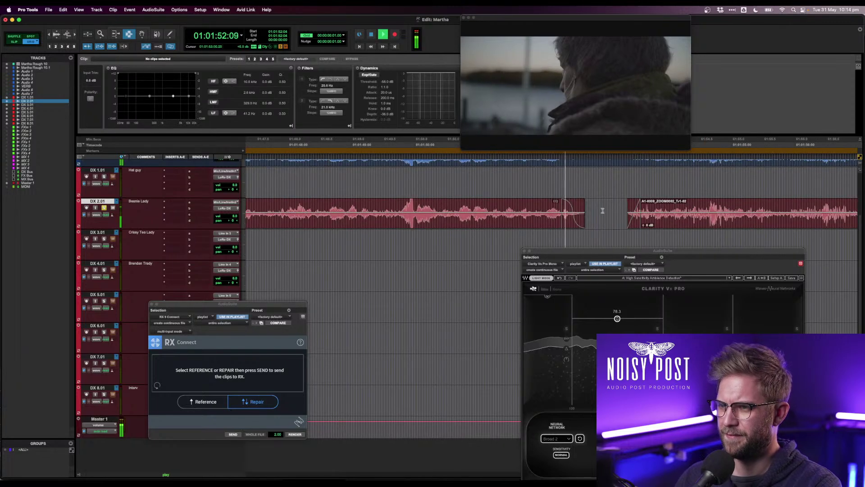
key(m)
key(m)
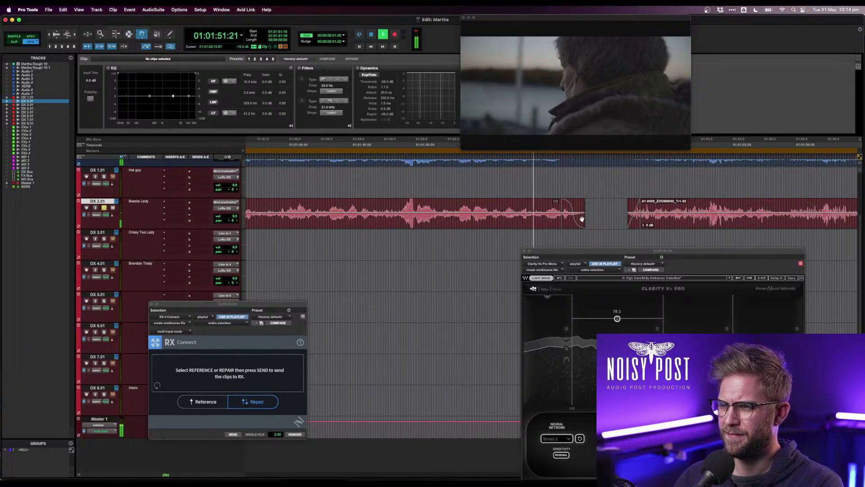
- Undo the nudging of the fifth DX 2.01 clip's fade-out and audition the tail from just before it
key(F7)
key(super+z)
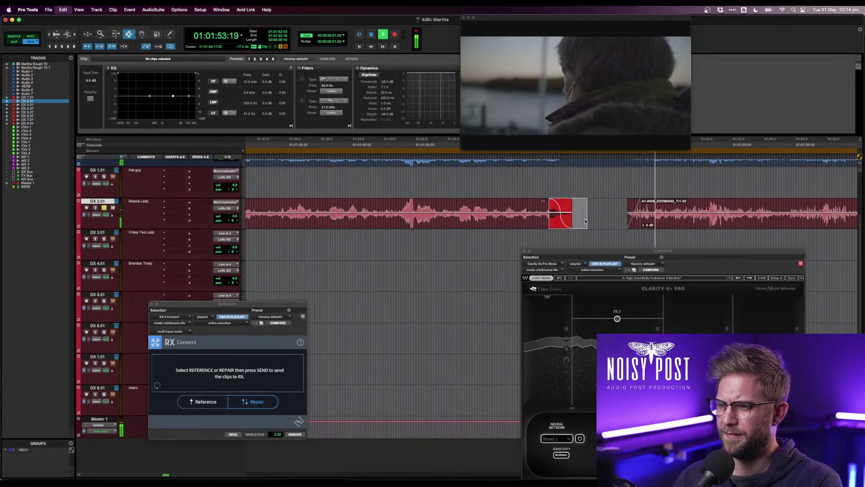
key(space)
click(529, 214)
click(498, 213)
key(space)
- Replay the end of the fifth DX 2.01 clip to check its fade-out and the gap before the next clip
key(F8)
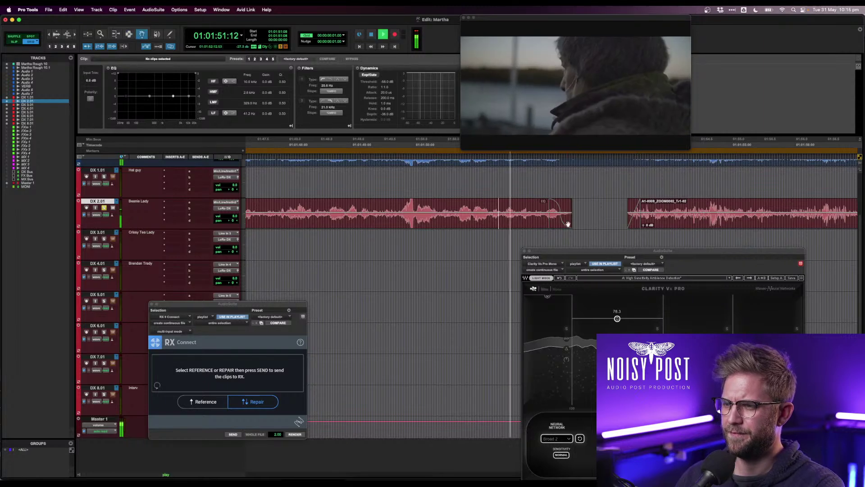
key(F7)
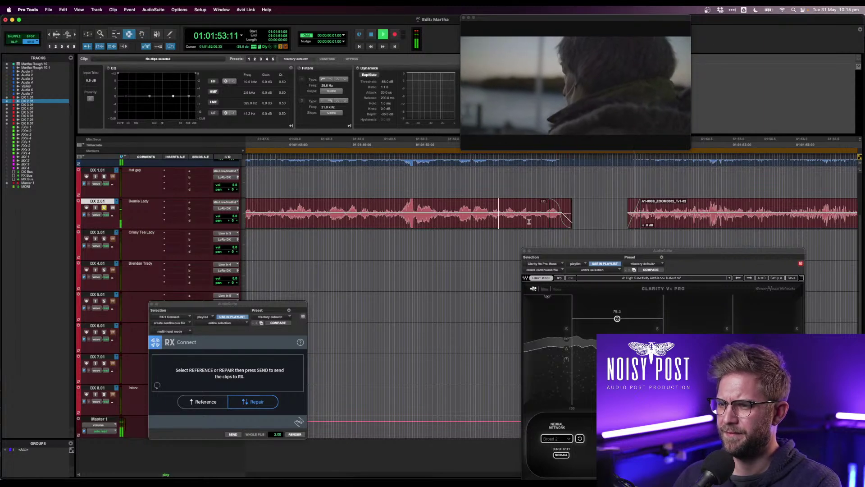
key(space)
click(512, 224)
key(space)
key(r)
key(r)
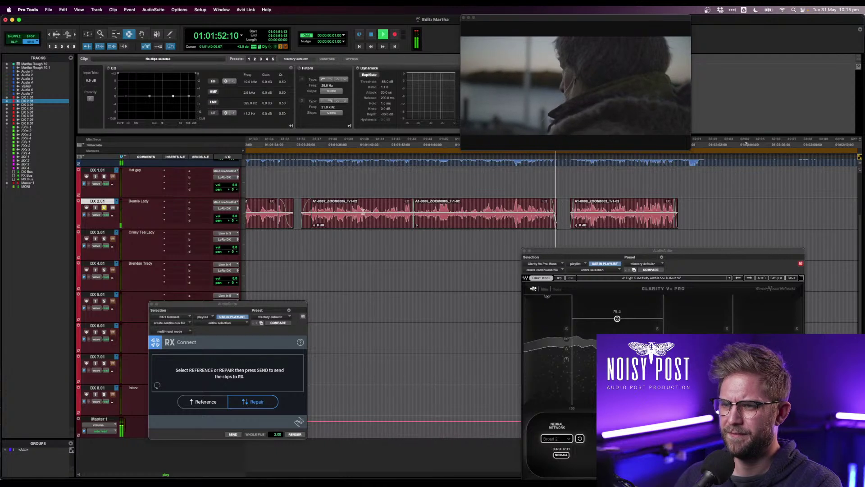
- Try extending the start of the DX 2.01 clip near 01:01:29 to an earlier point
key(r)
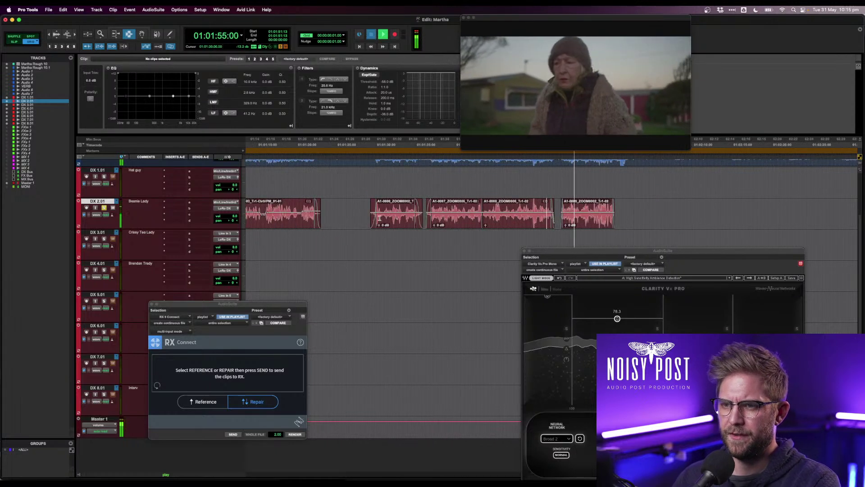
key(space)
double_click(375, 220)
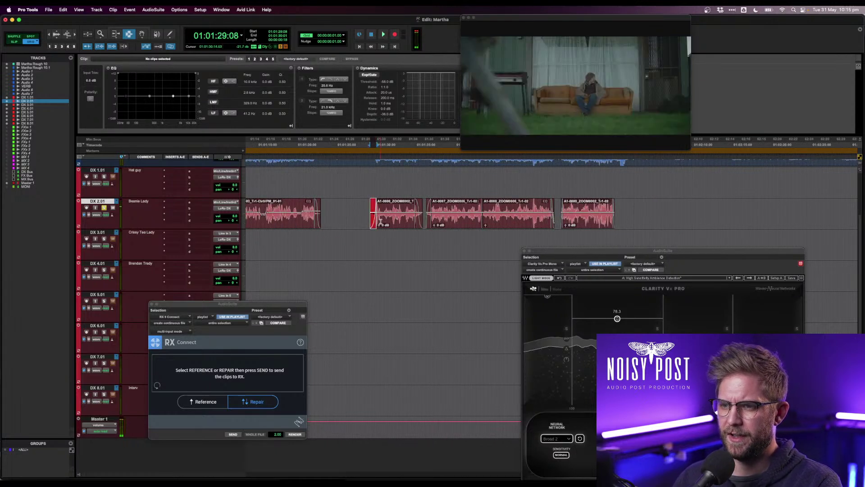
drag(377, 220, 359, 220)
click(369, 217)
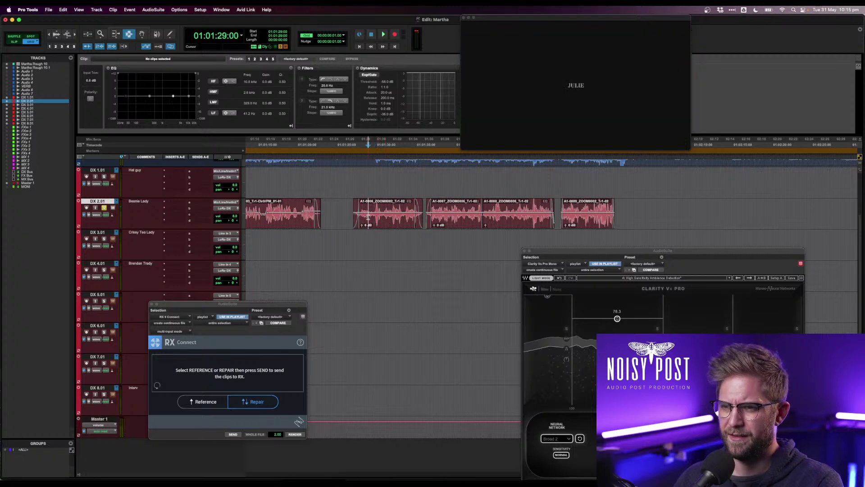
- Audition the extended clip start and copy a 16-frame stretch of background from 01:01:29:05
key(space)
key(space)
click(364, 217)
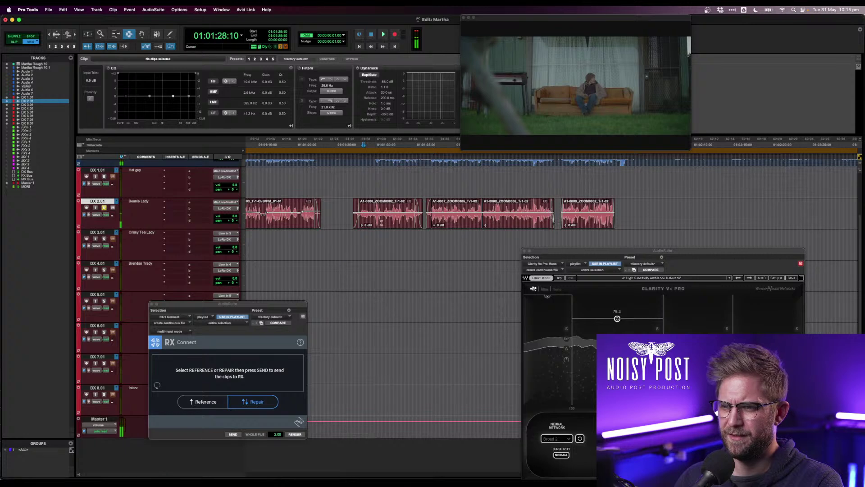
key(space)
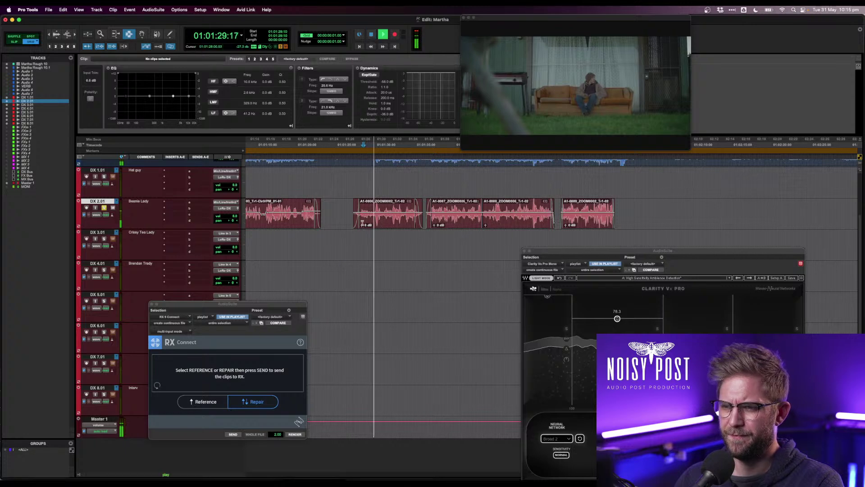
key(t)
key(t)
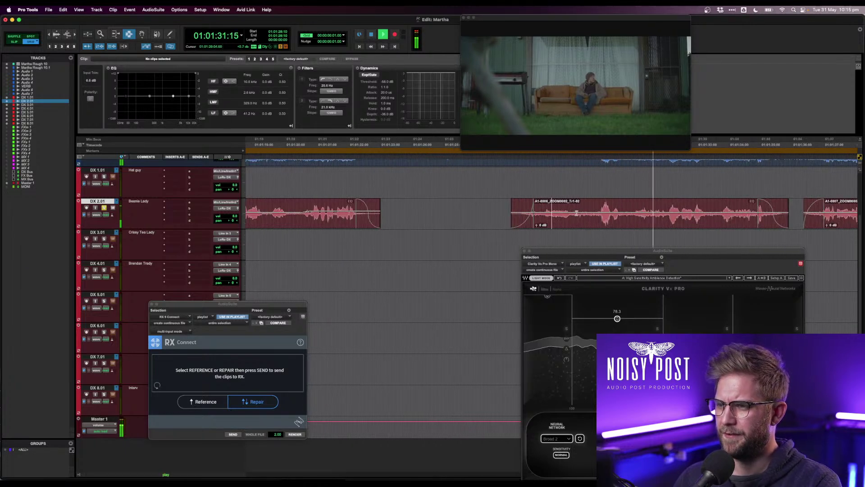
key(space)
drag(577, 214, 597, 216)
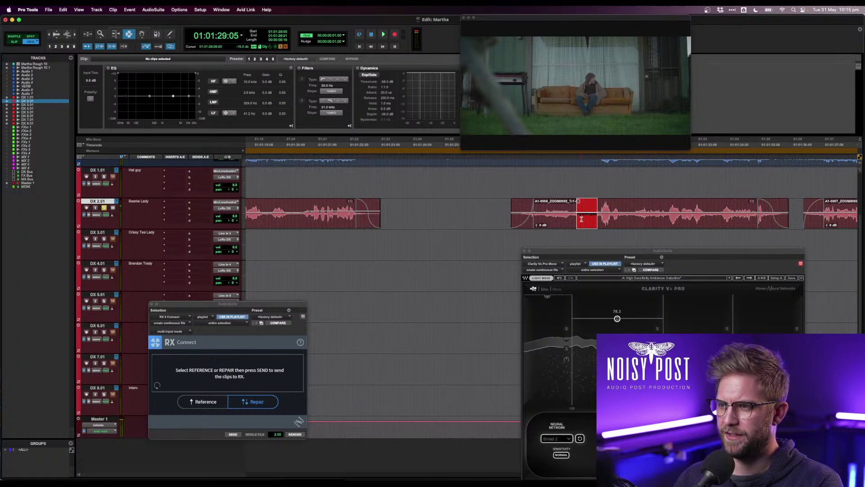
- Undo the start extension of the DX 2.01 clip near 01:01:29
key(super+z)
key(super+z)
key(super+z)
key(super+z)
key(super+z)
key(super+z)
key(super+z)
key(super+z)
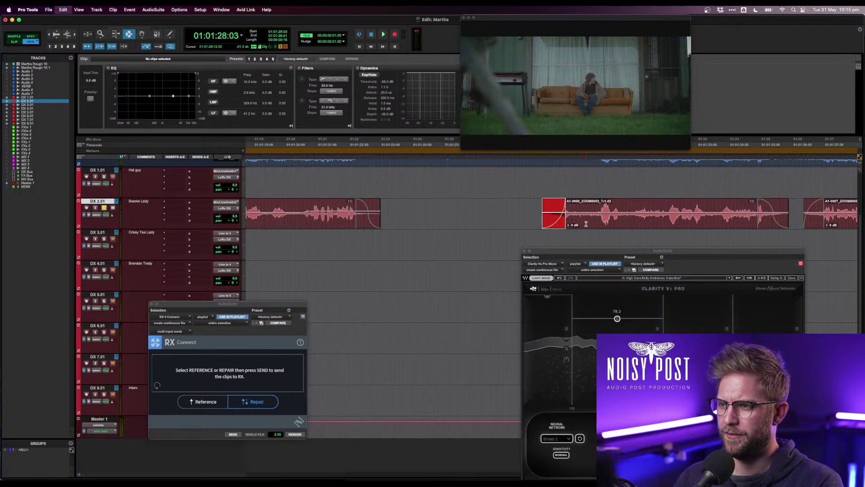
key(super+z)
key(super+z)
key(super+z)
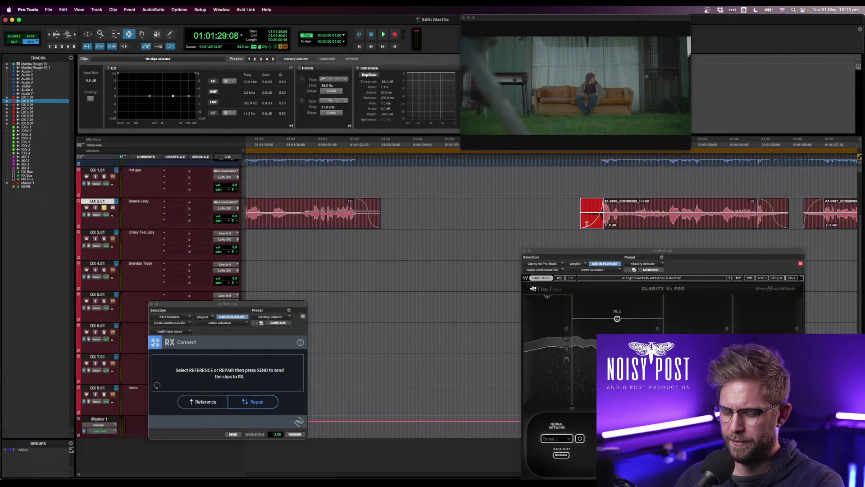
- Try filling the gap on DX 2.01 at 01:01:52:06 with the copied 16-frame background
key(r)
key(r)
click(737, 223)
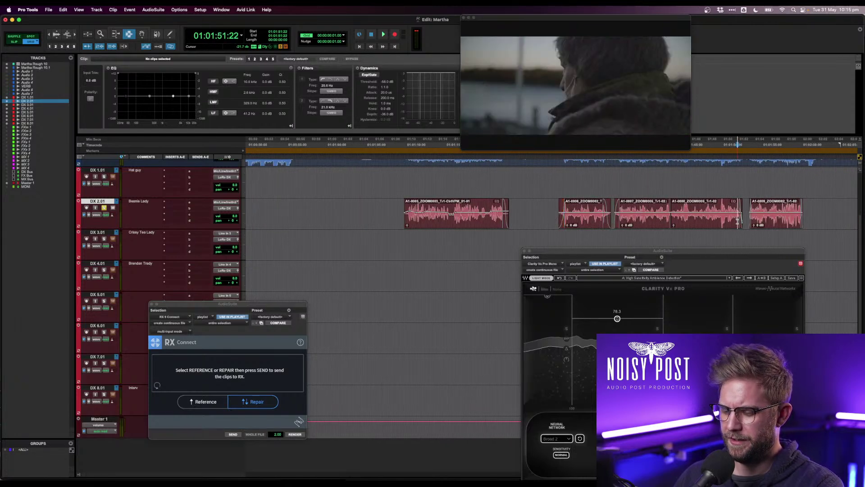
key(t)
key(t)
key(t)
key(t)
click(597, 215)
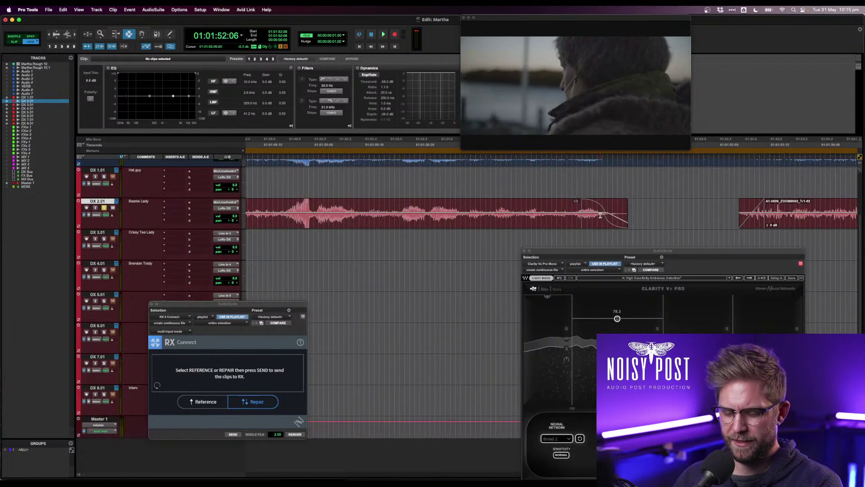
click(609, 220)
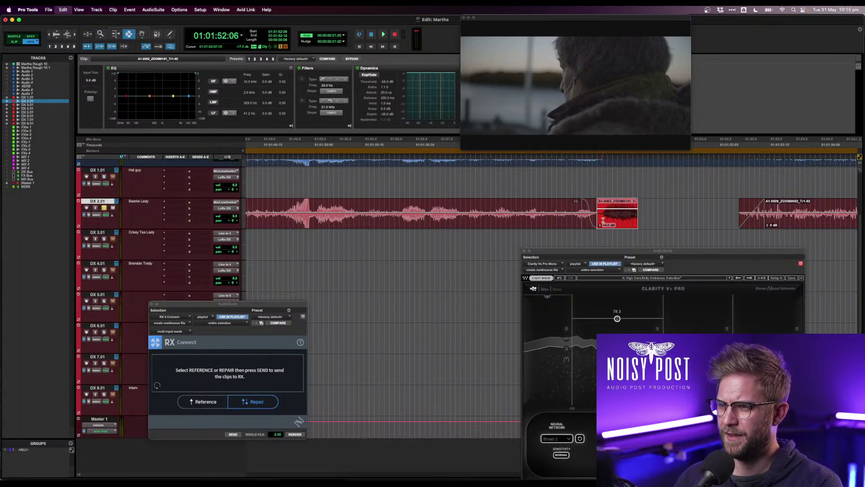
key(Delete)
- Try extending the end of the last DX 2.01 clip to about 01:02:01:15
key(r)
key(r)
key(r)
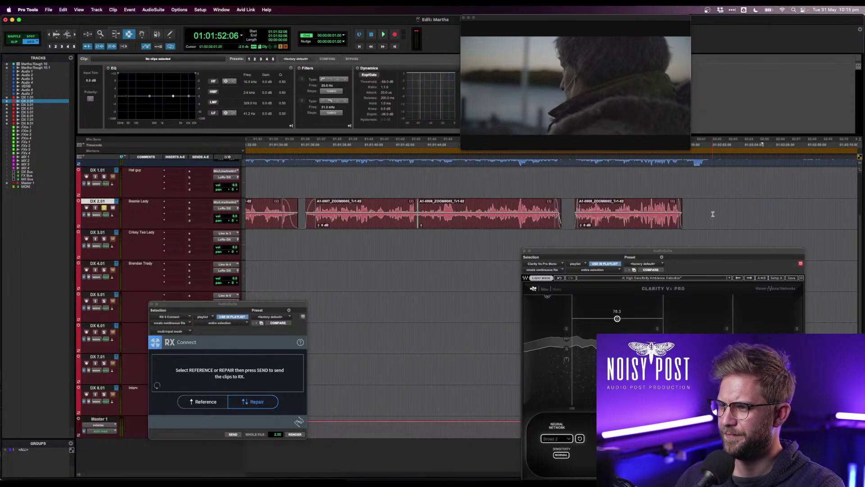
drag(681, 227, 707, 228)
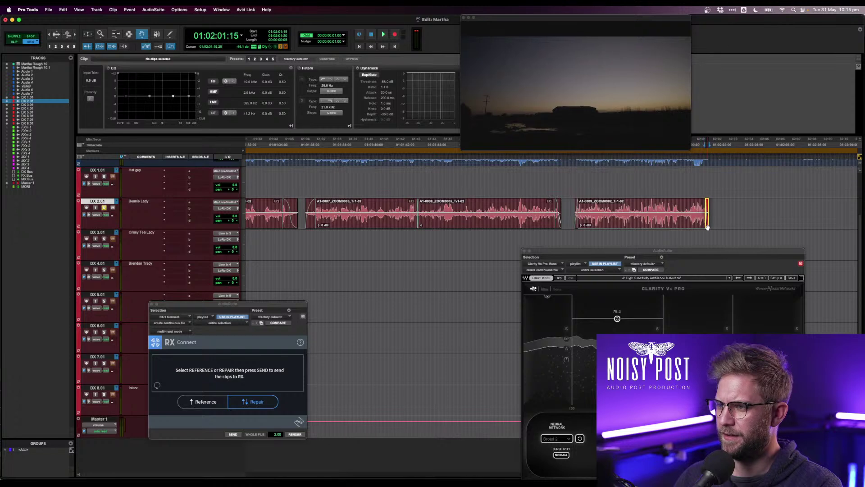
- Audition the extended end of the last DX 2.01 clip and mark a background stretch starting at 01:01:59:22
key(F7)
click(679, 220)
key(space)
key(t)
key(t)
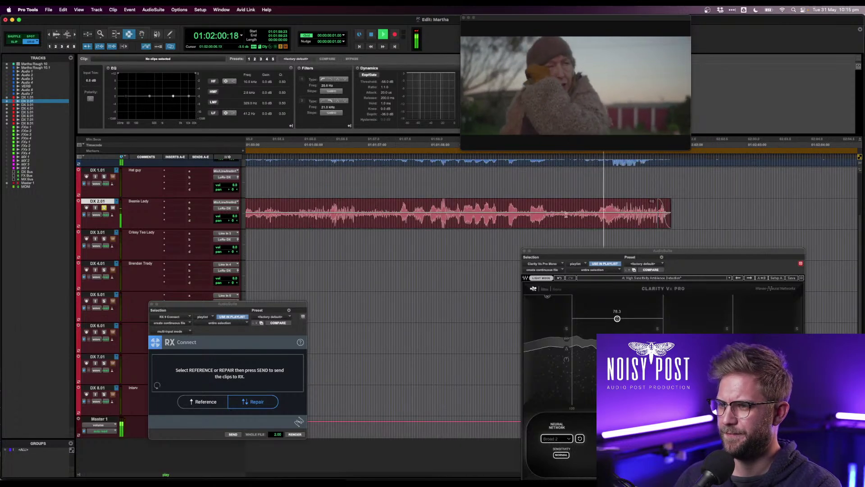
key(space)
drag(549, 218, 577, 219)
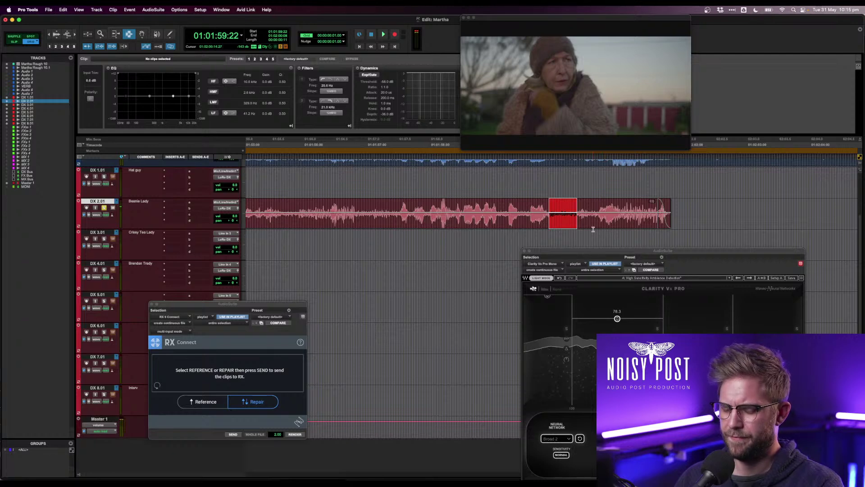
- Undo the last clip's end extension and try pasting the background stretch at 01:01:52:09
key(super+z)
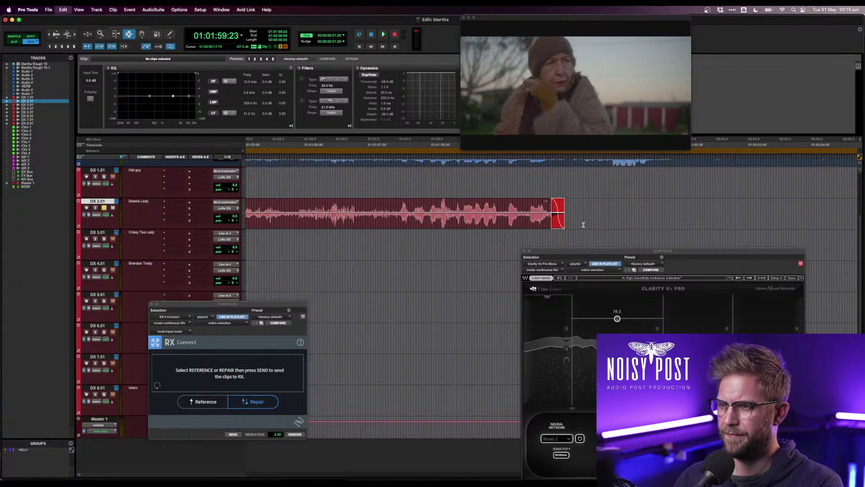
click(496, 223)
key(r)
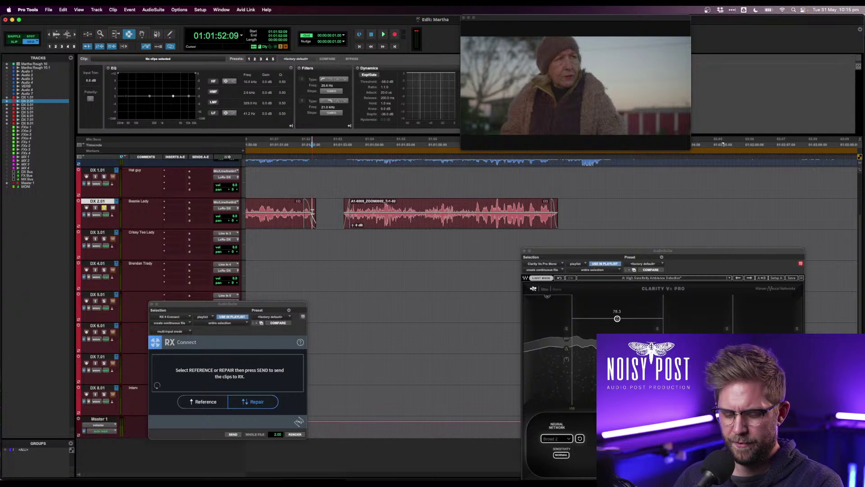
key(super+v)
key(super+z)
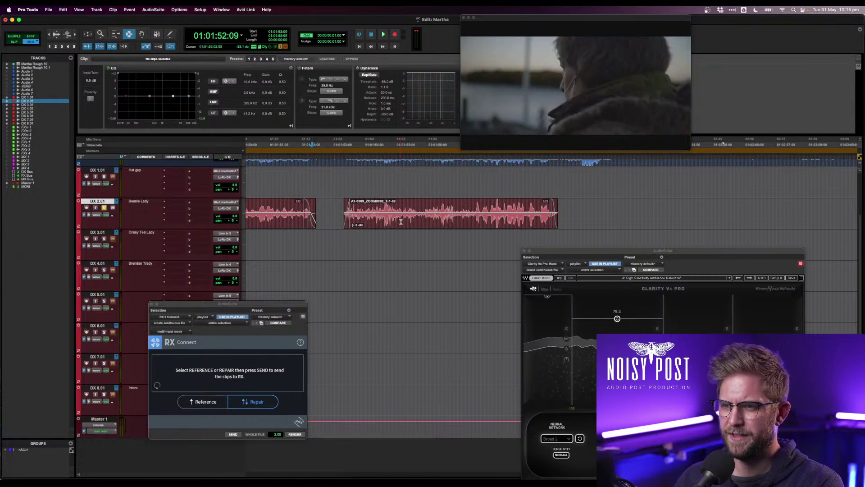
- Copy 14 frames of background from 01:01:55:18 and paste them at the end of the DX 2.01 clip near 01:01:52
key(space)
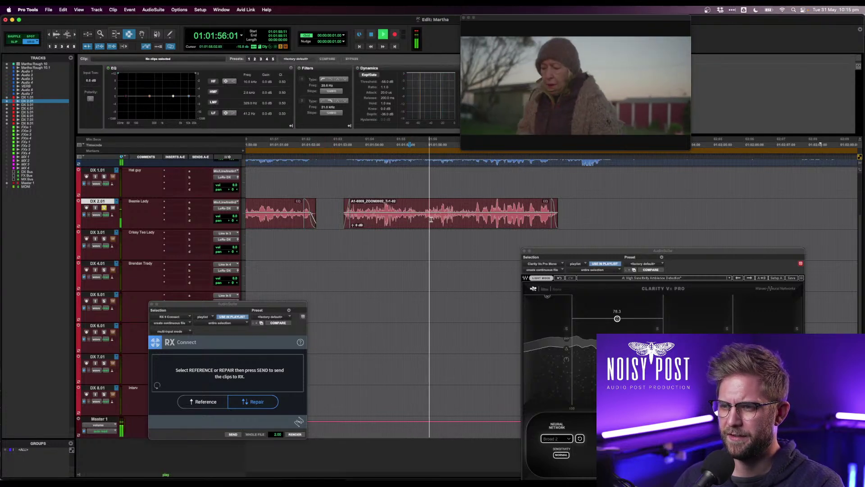
key(space)
drag(418, 216, 436, 219)
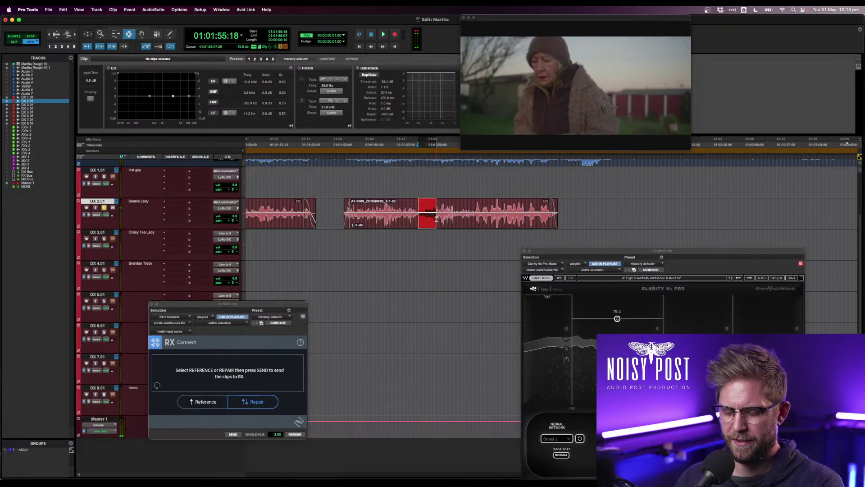
click(313, 219)
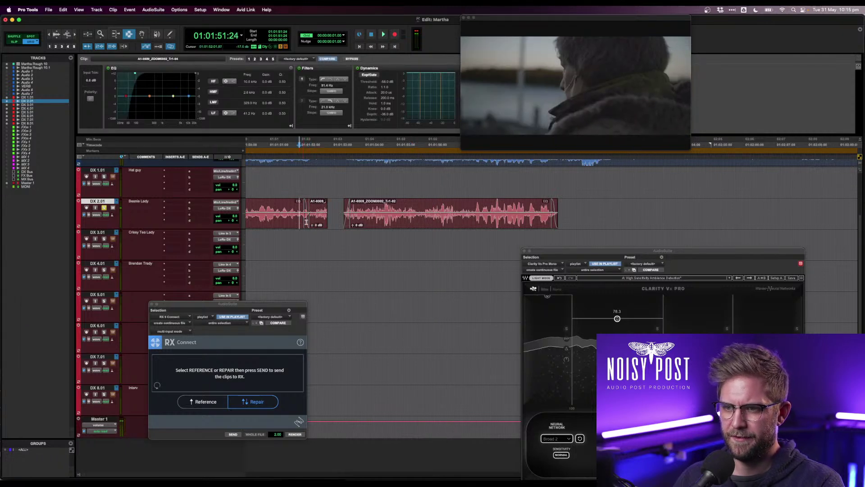
- Crossfade the pasted fill with the preceding clip at 01:01:52:06 and add a fade-out to the fill's end
key(super+bracketright)
key(space)
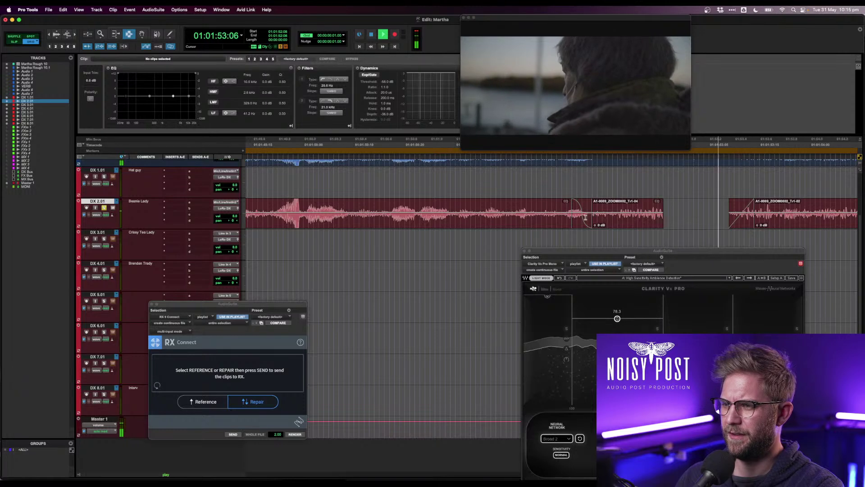
key(space)
drag(668, 219, 586, 221)
key(f)
key(f)
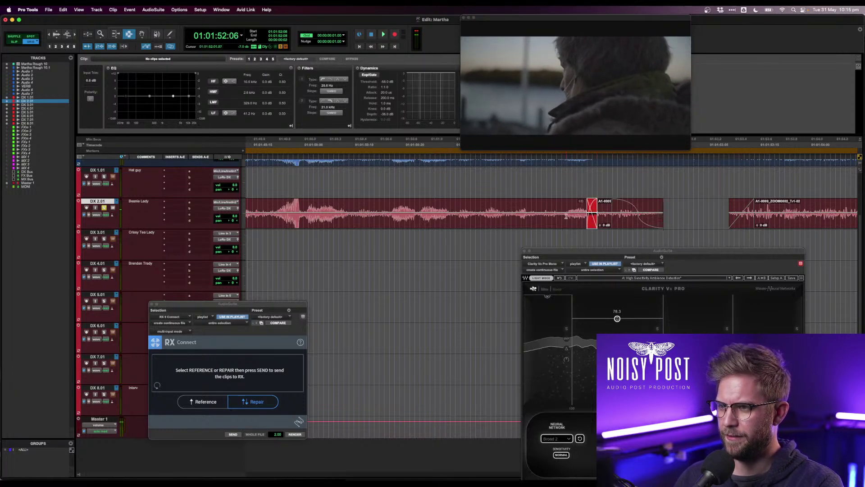
- Play the join from 01:01:51:17 and lower the clip gain over the latter part of the pasted fill
click(517, 213)
key(space)
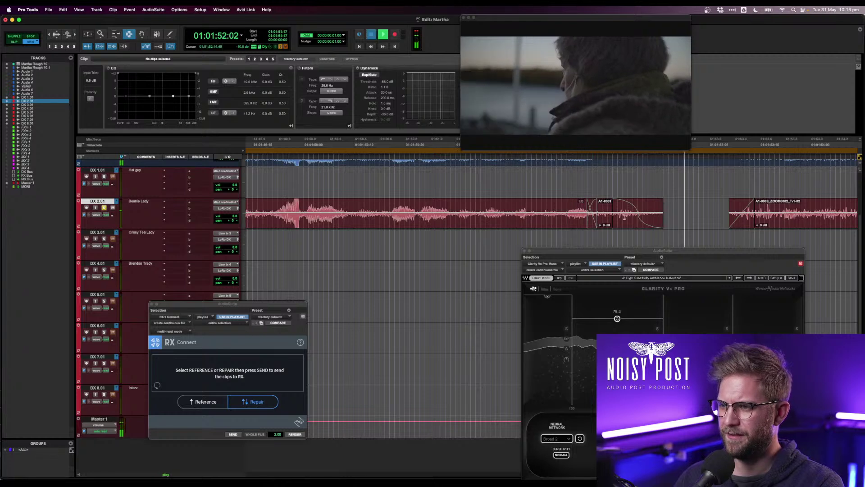
drag(624, 218, 626, 219)
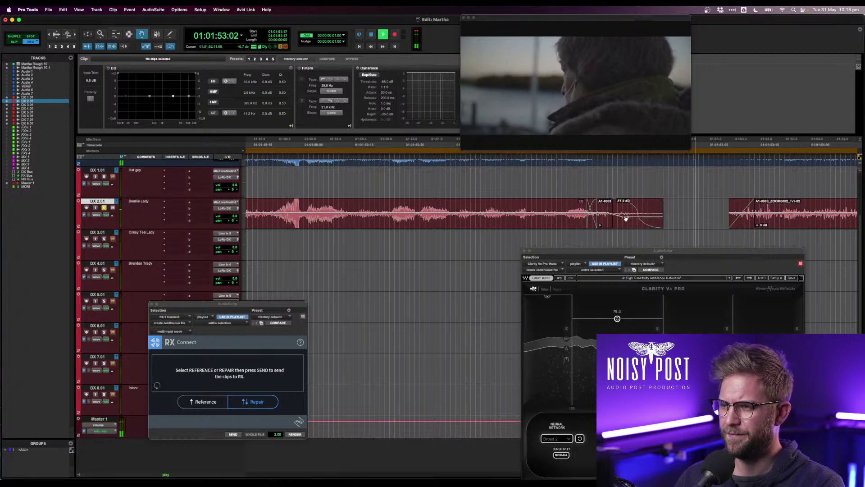
key(space)
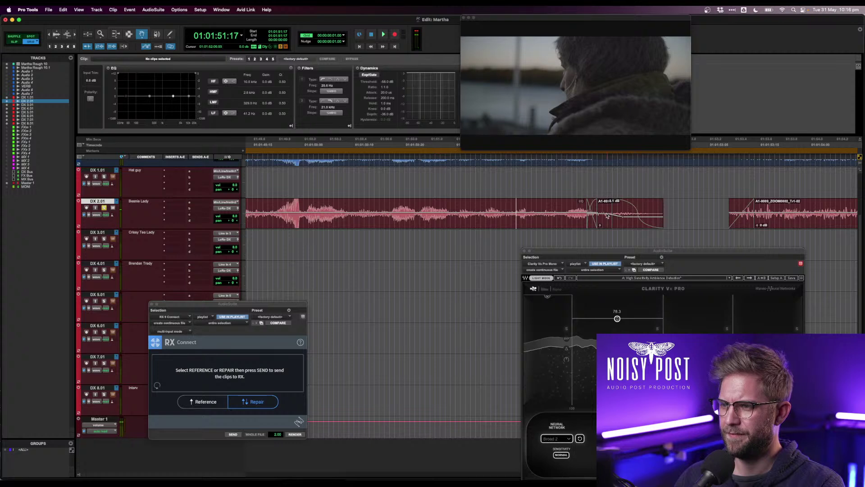
- Audition the join and refine the clip gain curve around the start of the pasted fill
key(F6)
click(573, 213)
key(space)
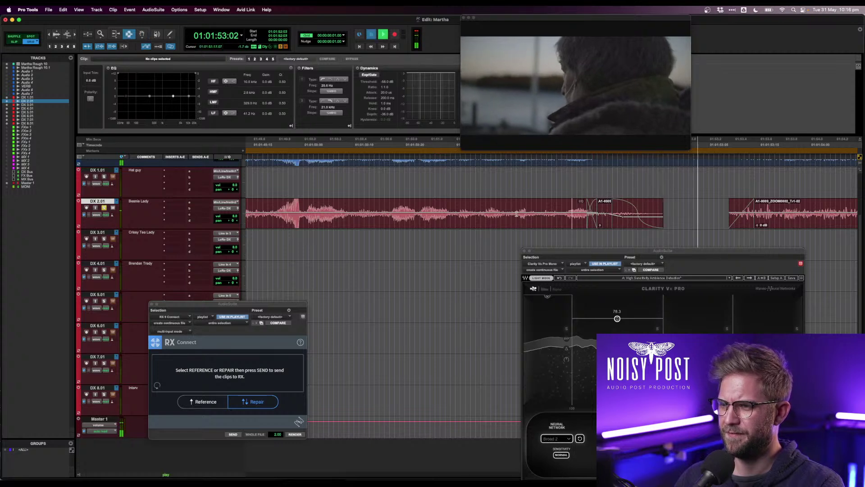
click(516, 214)
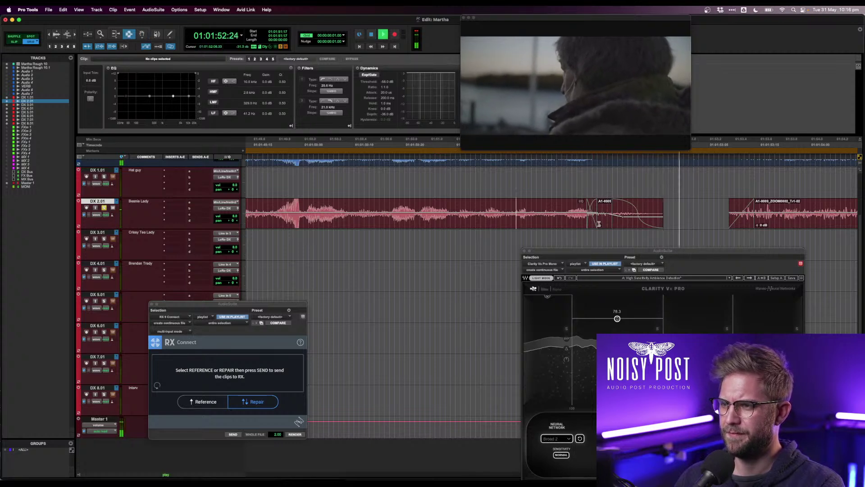
key(F7)
key(space)
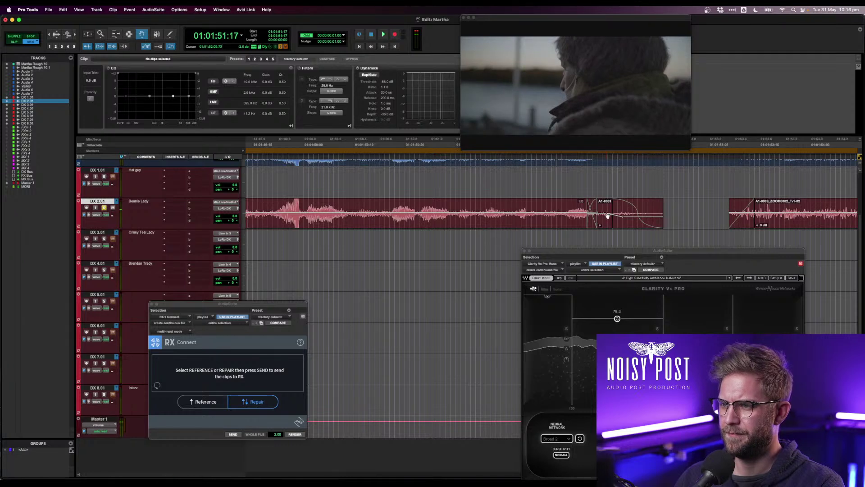
key(space)
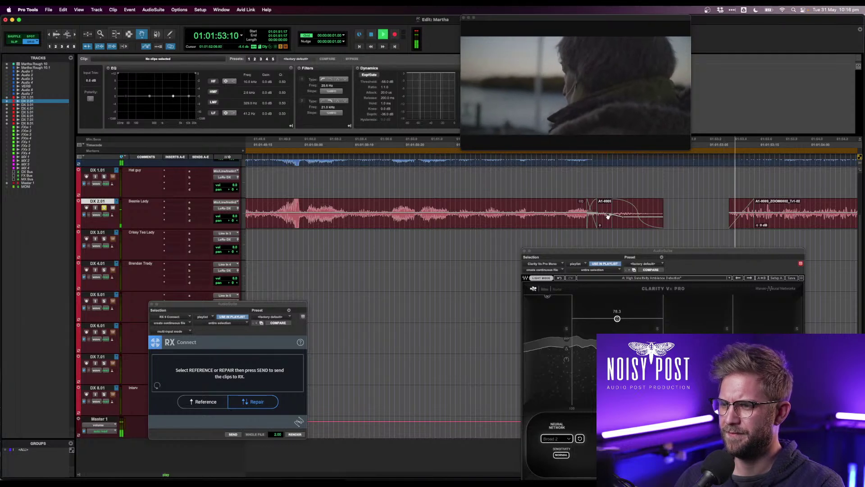
key(space)
key(space)
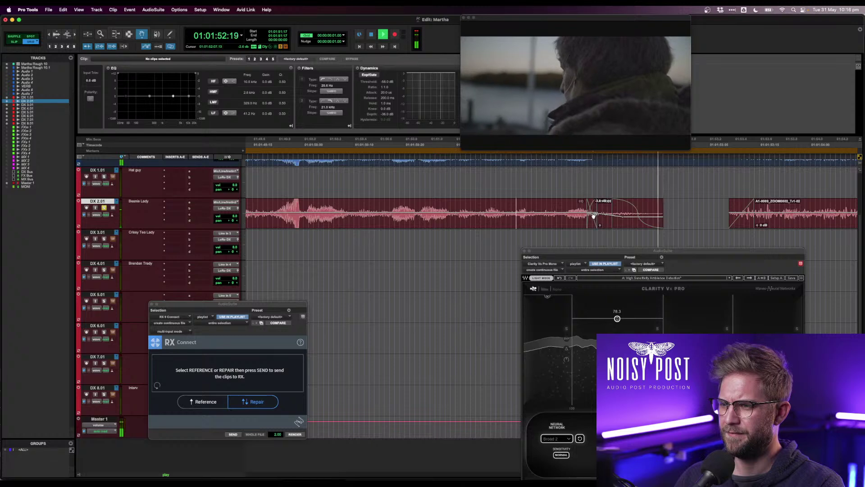
key(F6)
key(space)
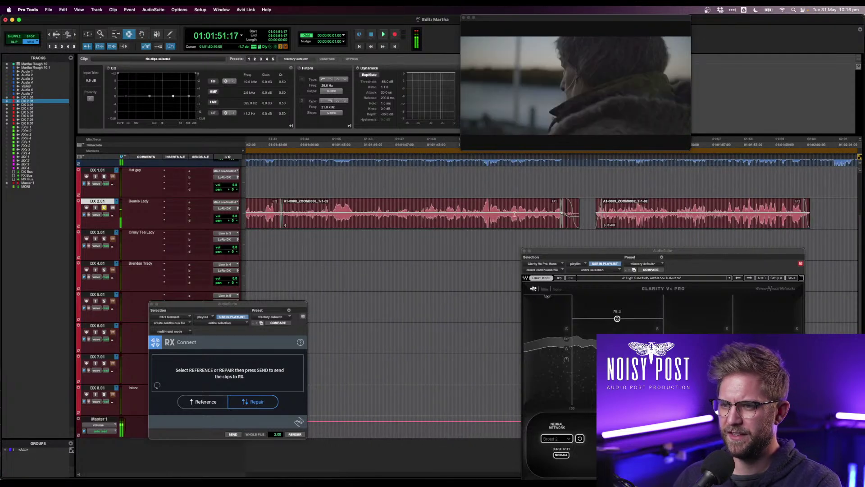
- Add a standard equal-gain fade-in to the start of the DX 2.01 clip after the 01:01:53 gap, shorten it slightly, and audition it
key(super+bracketleft)
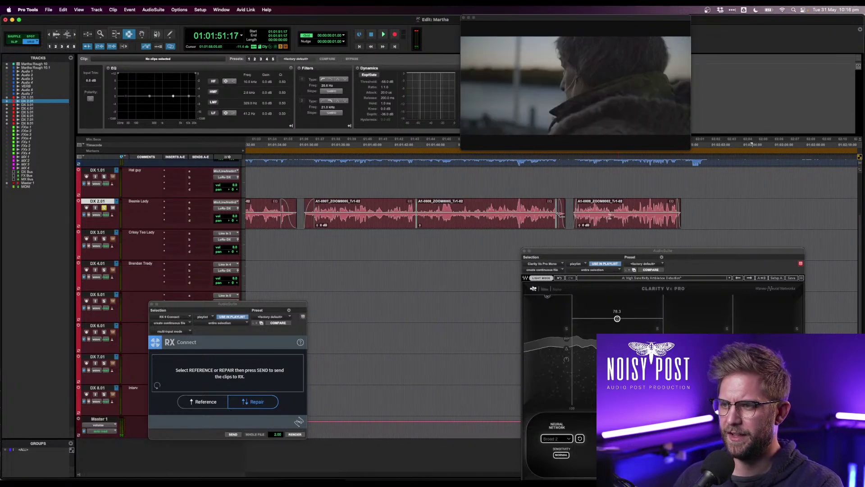
click(570, 215)
key(super+bracketright)
key(space)
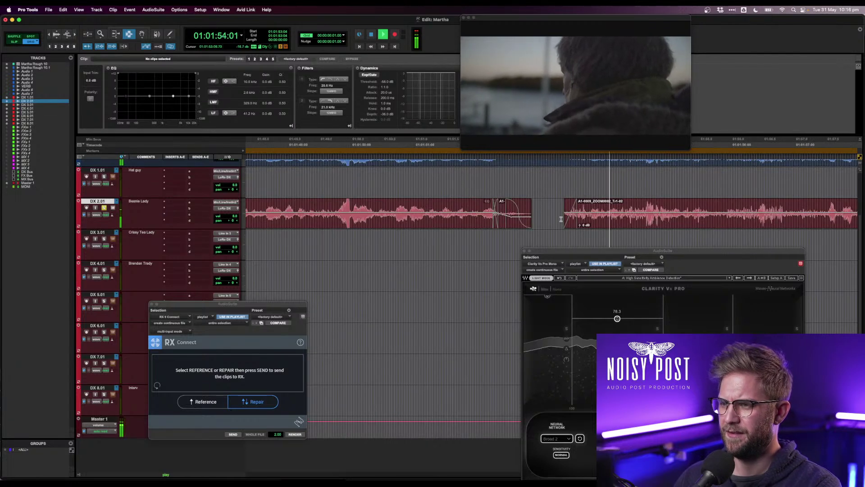
drag(561, 219, 603, 219)
key(super+f)
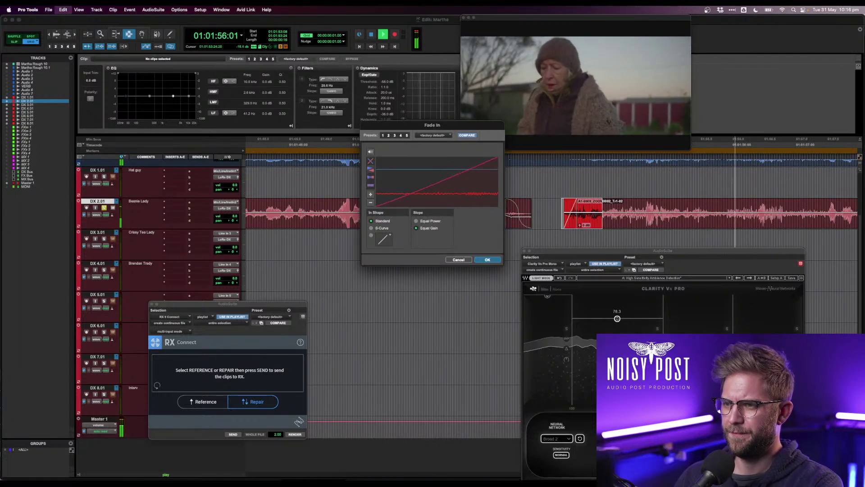
key(Return)
click(554, 214)
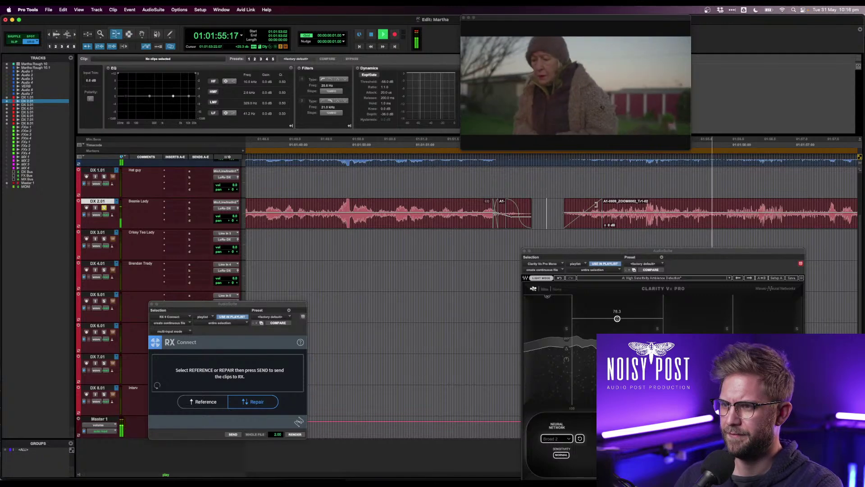
drag(595, 204, 574, 217)
key(space)
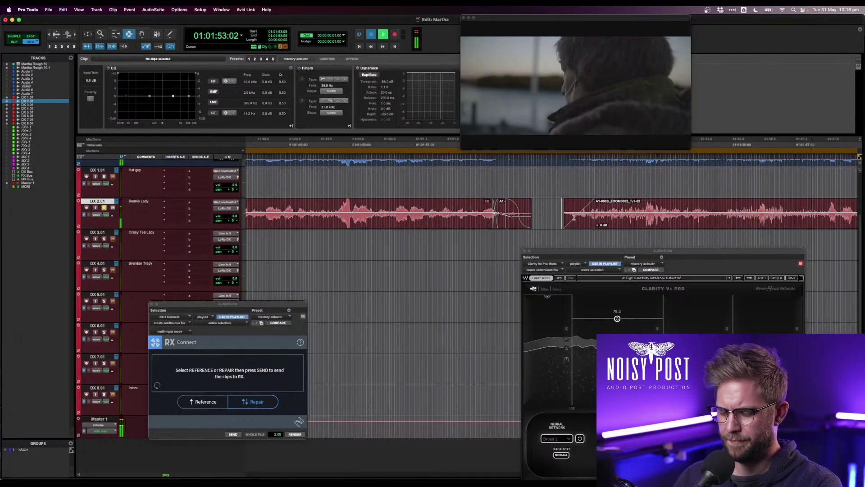
- Extend the end of the last Beanie Lady clip near 01:02:00, lengthen its fade-out, and audition the ending
key(r)
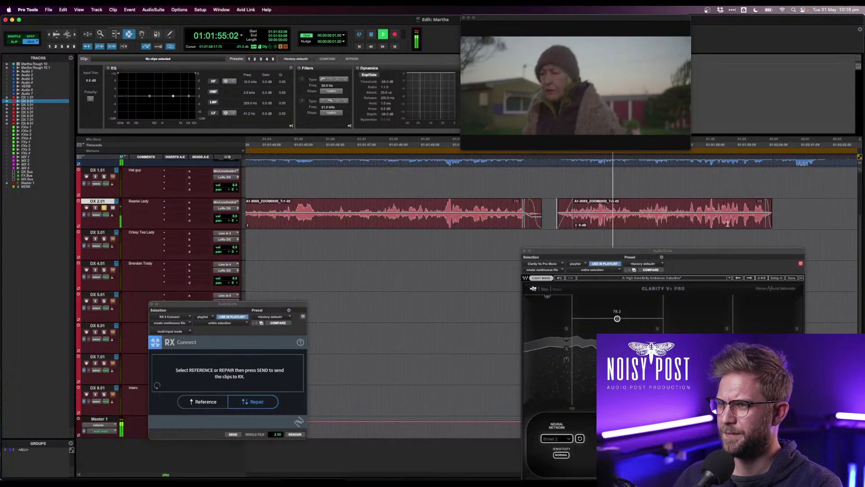
click(756, 216)
key(space)
drag(790, 218, 765, 218)
key(space)
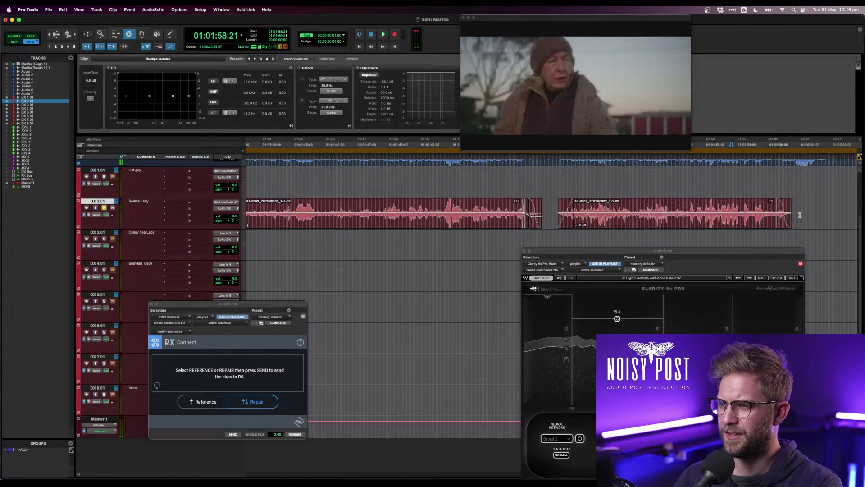
click(783, 217)
drag(783, 218, 760, 217)
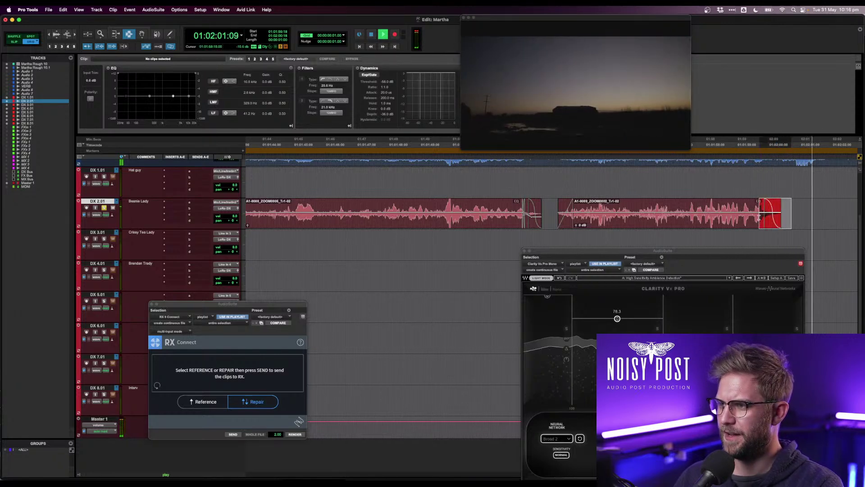
click(757, 218)
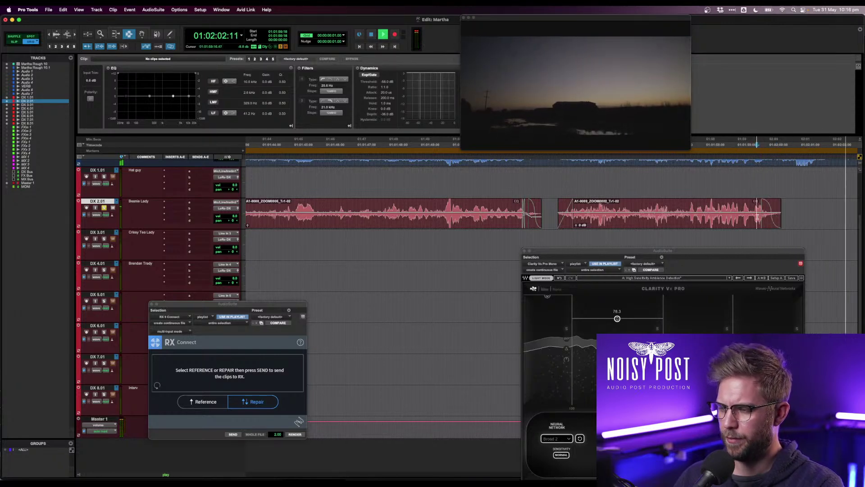
key(space)
- Select the Beanie Lady clips from 01:01:29:08 through the final faded clip, reset the Clarity Vx Pro neural network, and preview the noise reduction
key(r)
key(r)
double_click(393, 207)
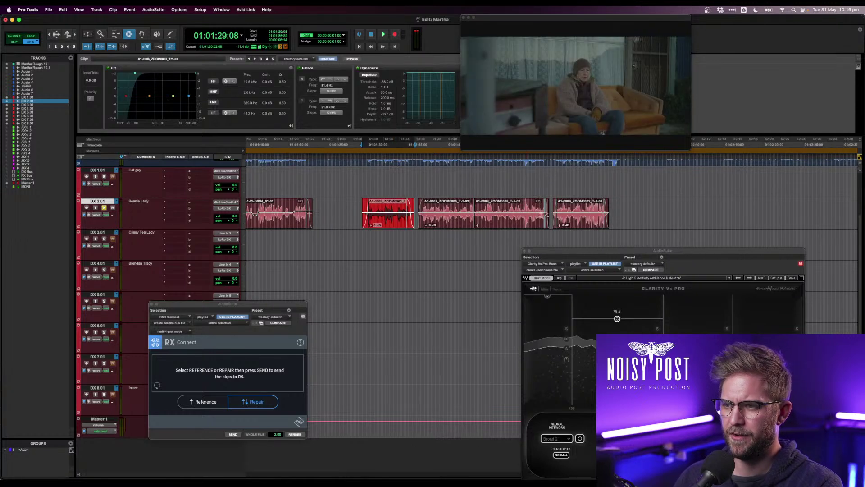
shift+double_click(565, 207)
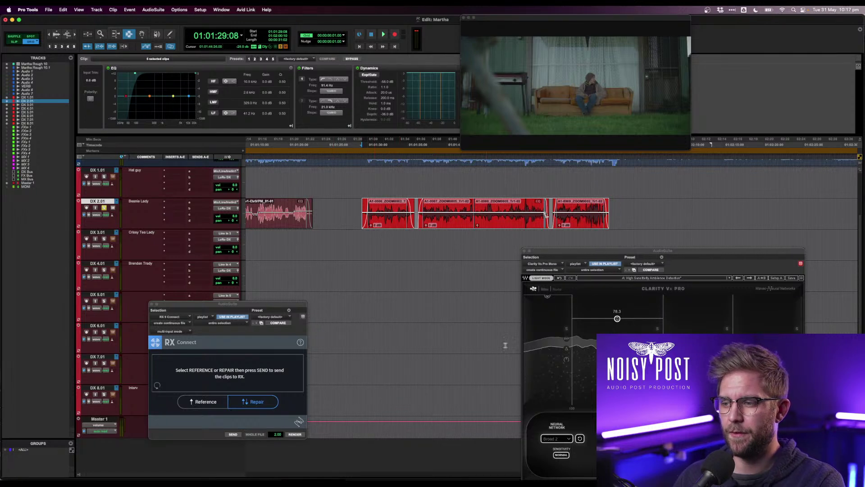
drag(604, 251, 598, 238)
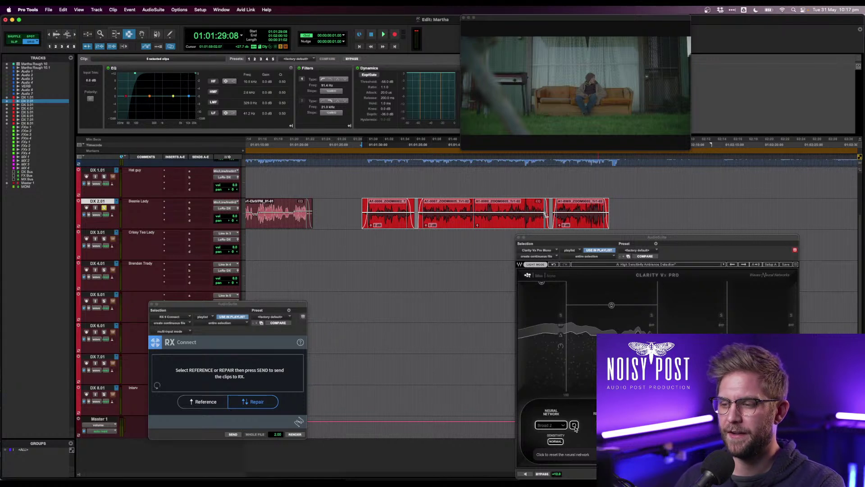
click(574, 425)
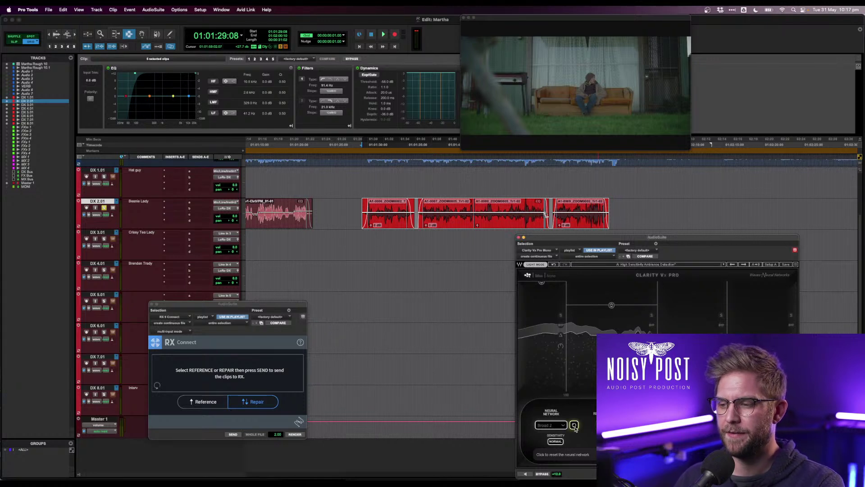
click(526, 475)
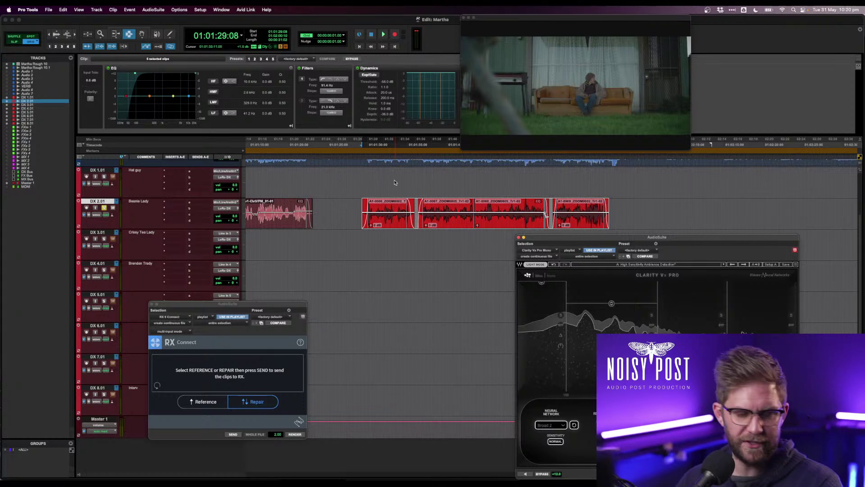
- Compare the selected clips with Clarity's Broad 2 network at Normal sensitivity and render them as one continuous file
key(space)
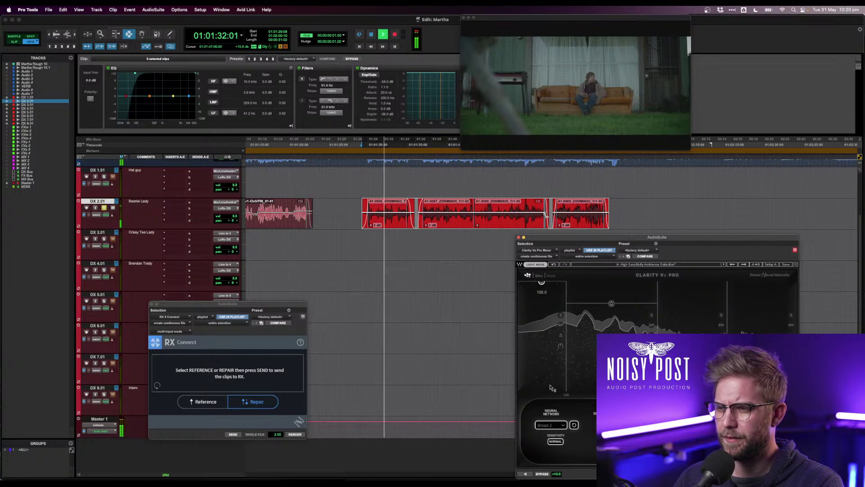
key(space)
click(555, 441)
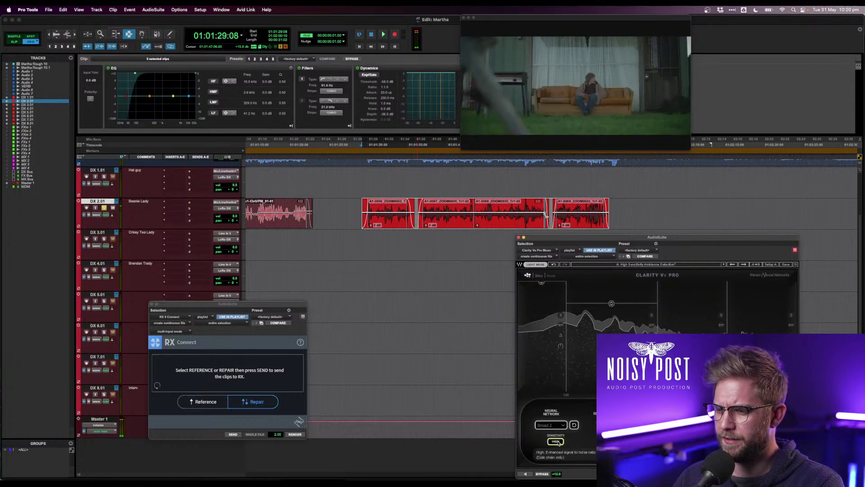
click(557, 441)
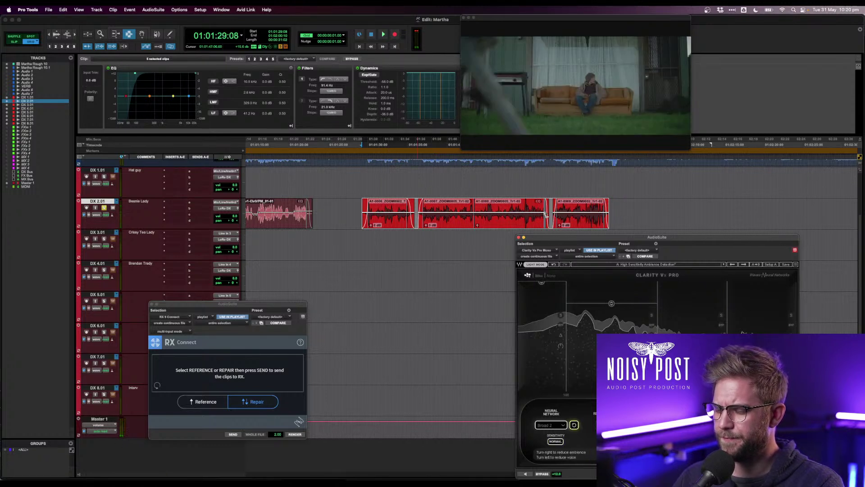
click(526, 474)
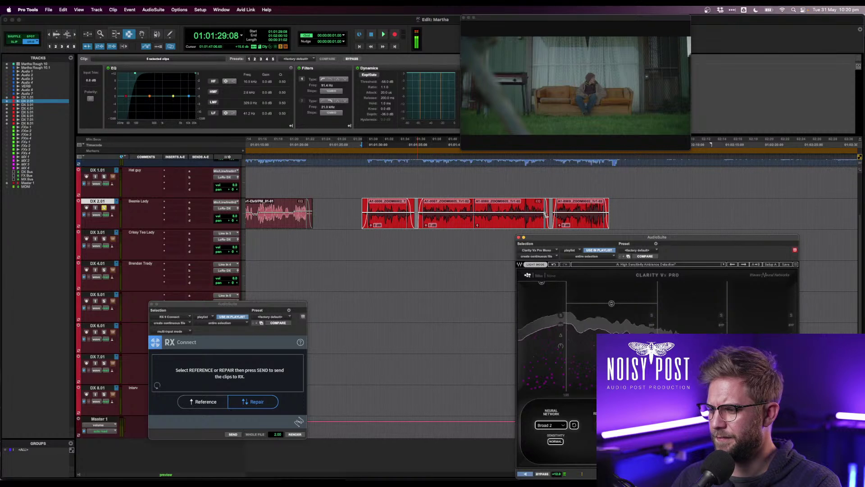
click(786, 473)
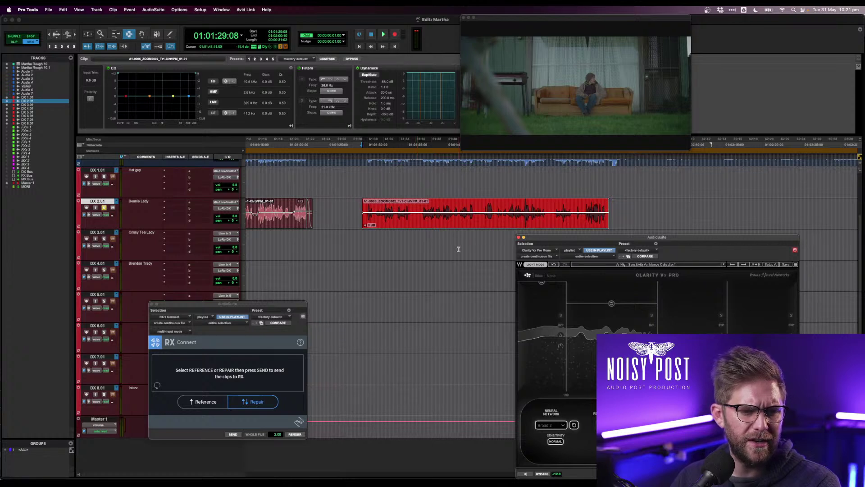
- Solo the Hat guy track DX 1.01 and play its first clip from 01:00:07:01
scroll(459, 249, up, 3)
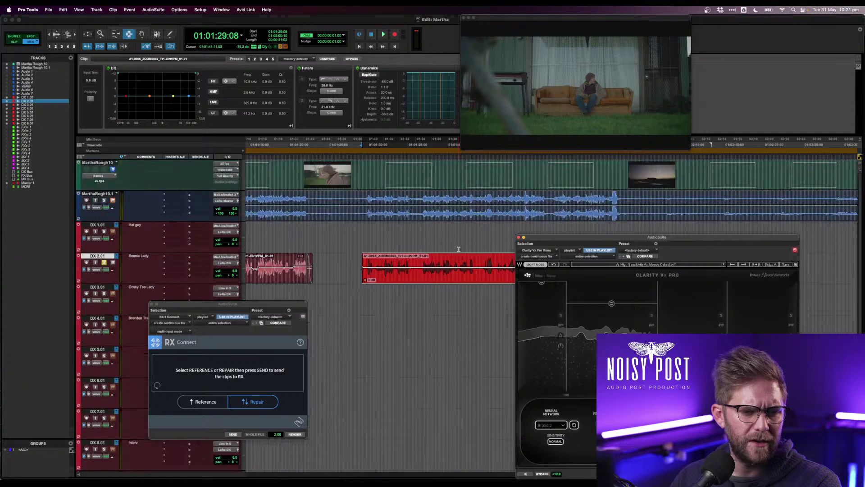
key(r)
key(r)
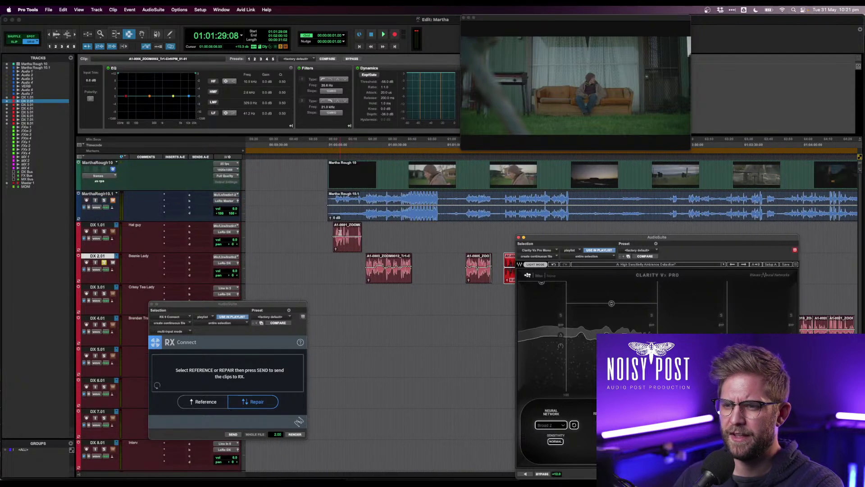
click(343, 233)
key(space)
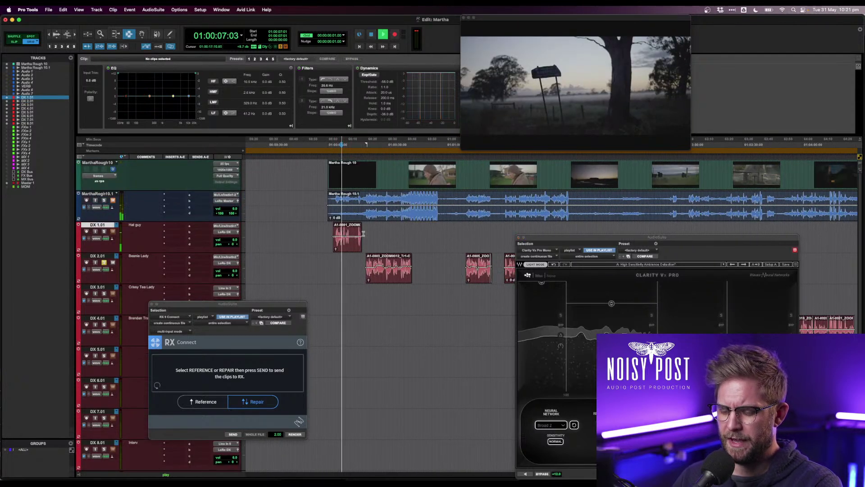
key(t)
key(t)
key(t)
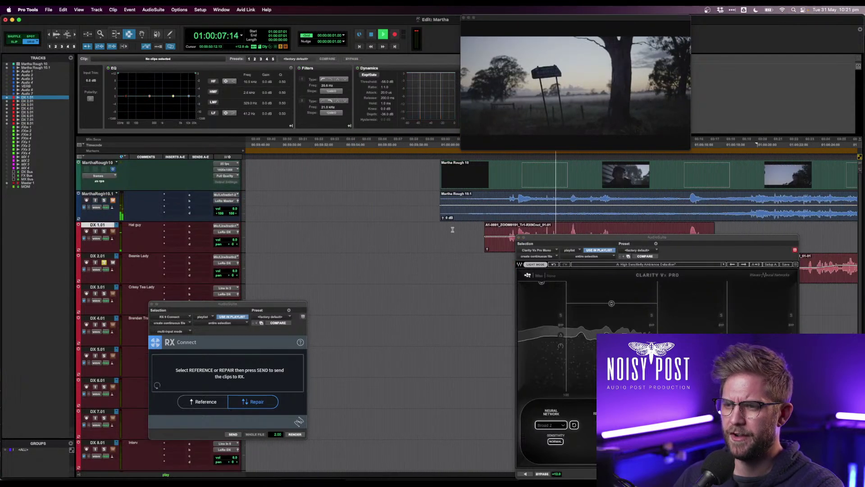
key(space)
click(103, 232)
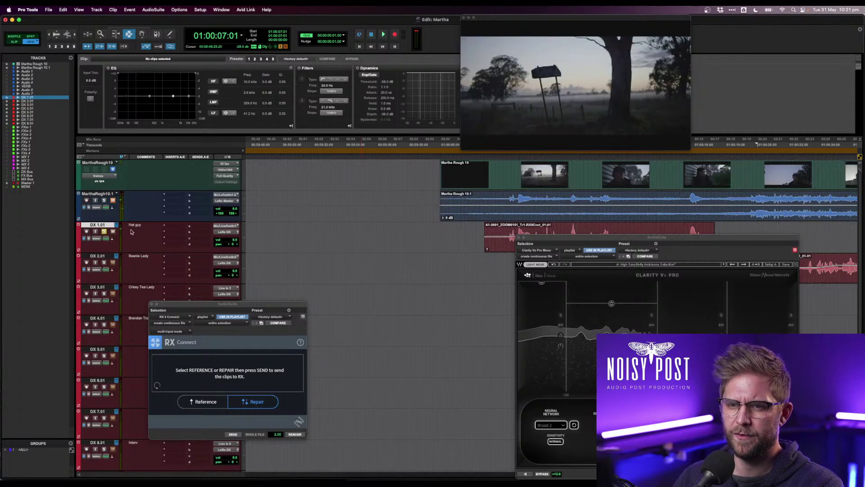
key(space)
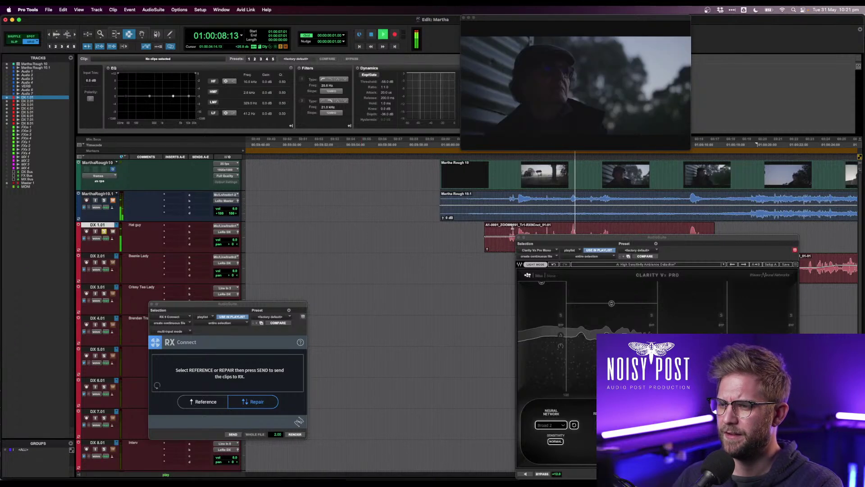
- Move the Clarity Vx Pro window clear of the Hat guy clip and play the clip from around 01:00:04 and 01:00:15
drag(573, 239, 517, 282)
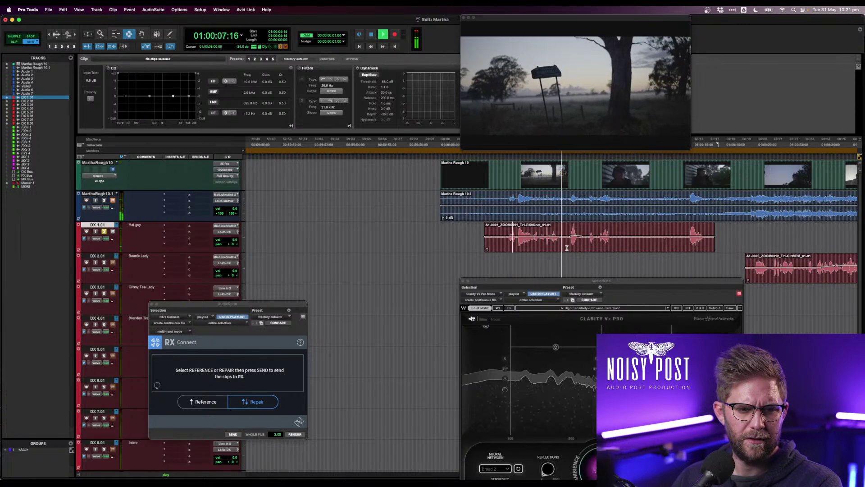
scroll(567, 243, right, 2)
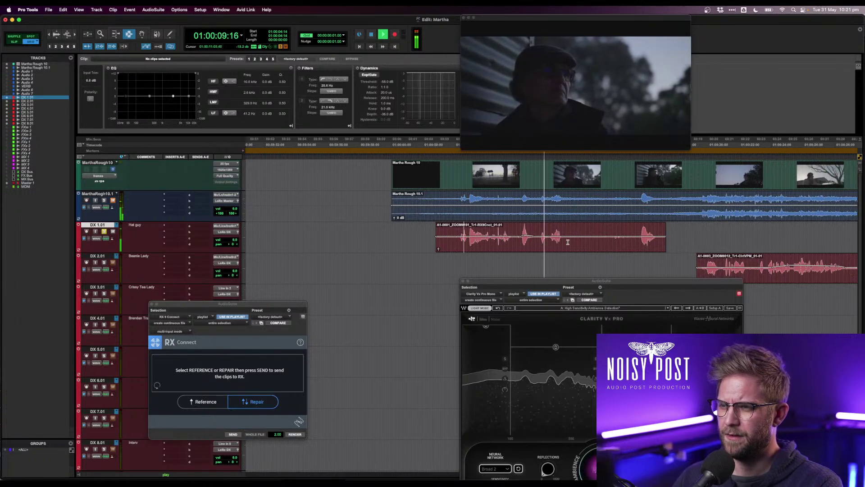
click(633, 233)
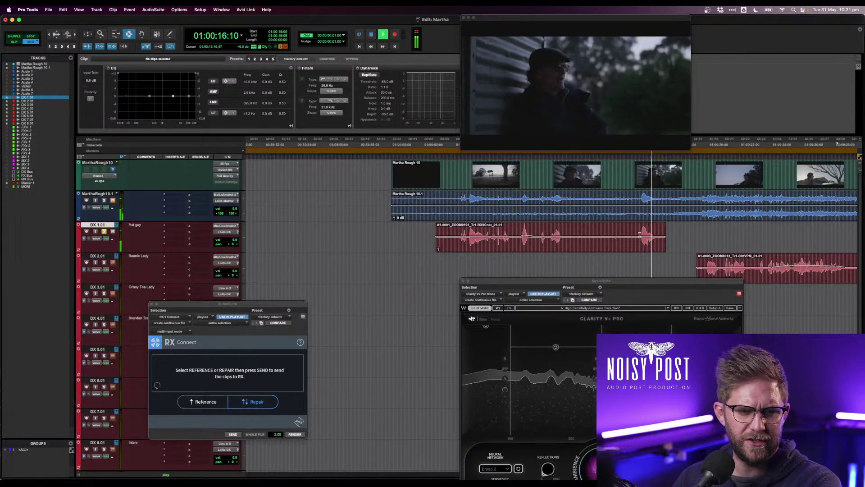
- Play the Hat guy clip on DX 1.01 from around 01:08:01
key(r)
key(r)
key(r)
key(r)
key(r)
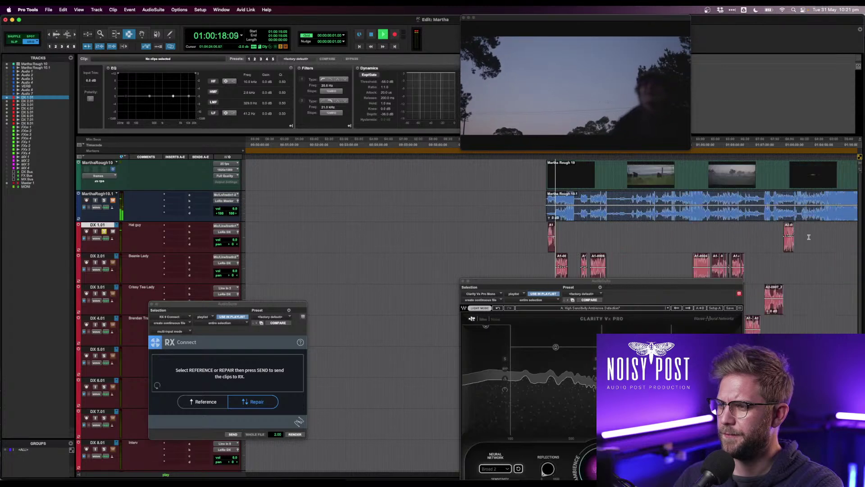
click(784, 238)
key(space)
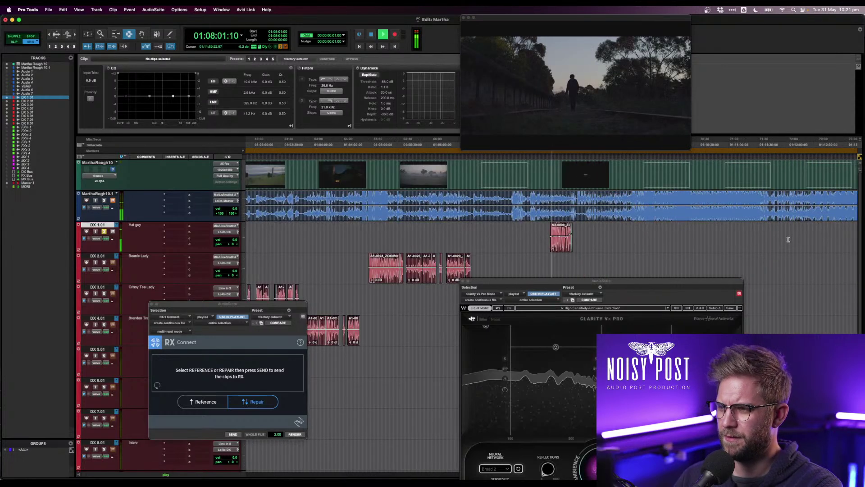
key(t)
key(t)
key(t)
key(t)
key(t)
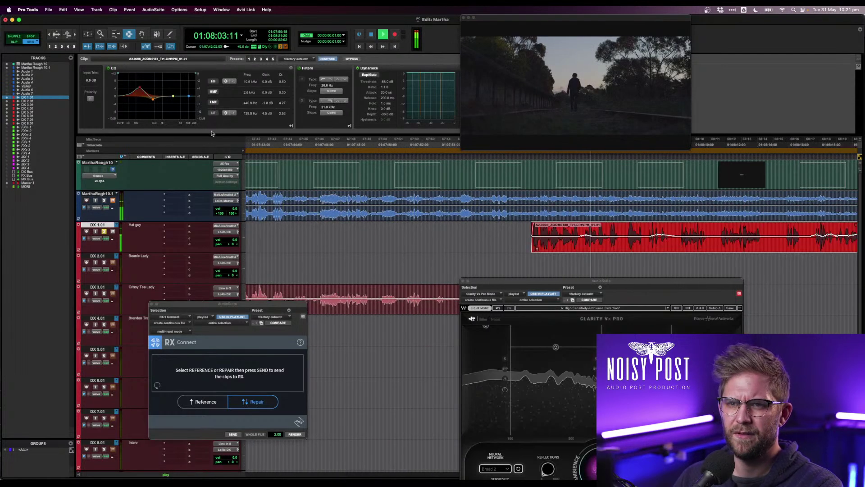
- Adjust the Hat guy clip's EQ with a low-mid cut of about 3.8 dB near 346 Hz and play it from 01:08:06
mouse_move(151, 99)
mouse_down()
mouse_move(150, 74)
mouse_move(151, 110)
mouse_move(139, 86)
mouse_up()
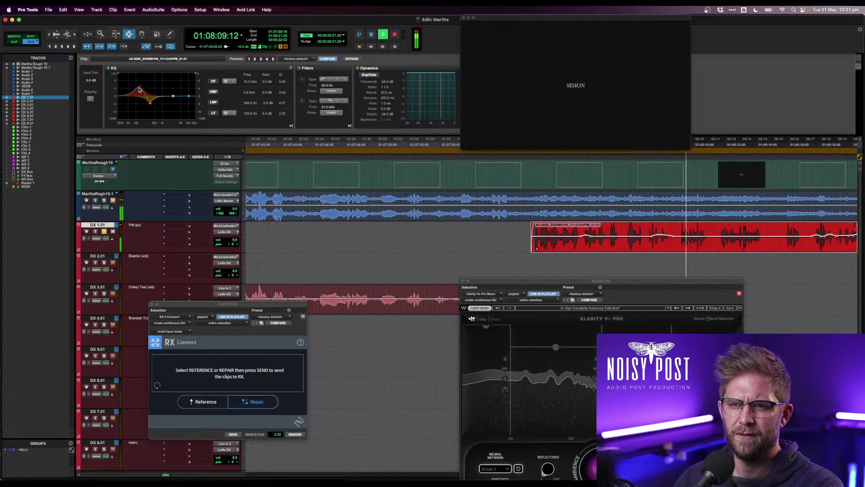
click(633, 240)
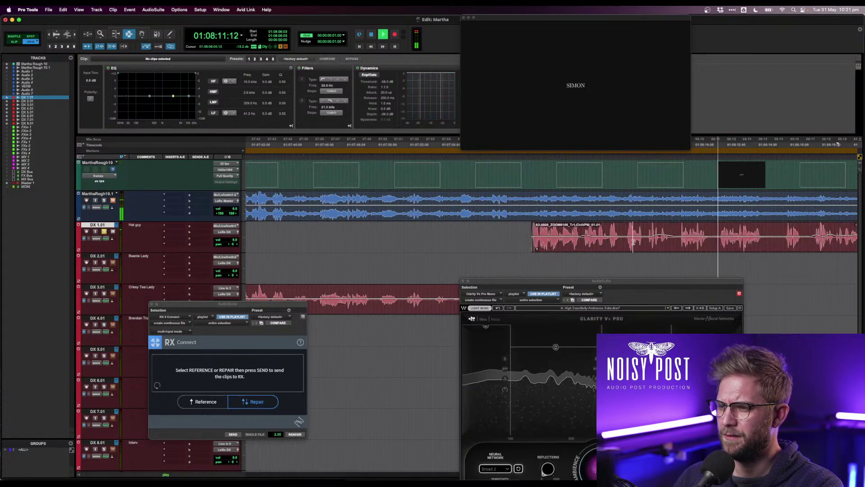
scroll(633, 242, down, 3)
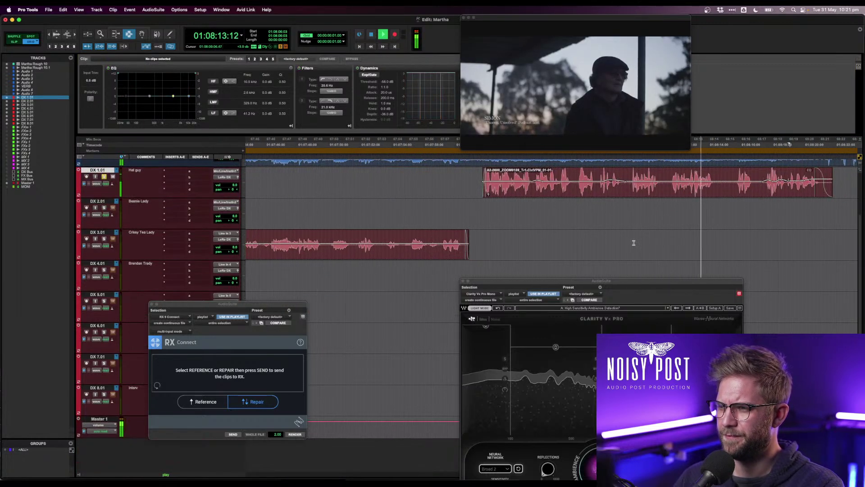
scroll(631, 242, up, 2)
scroll(631, 243, up, 1)
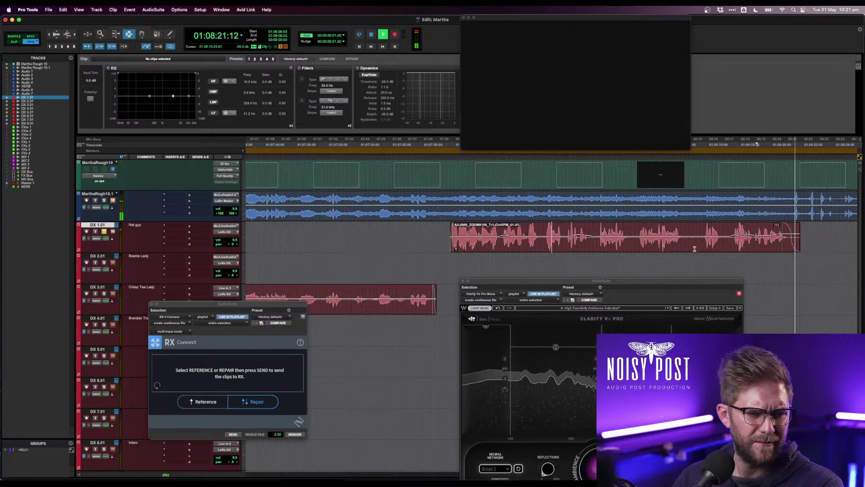
- Solo track DX 3.01 and play its last clip from 01:07:20:17
key(space)
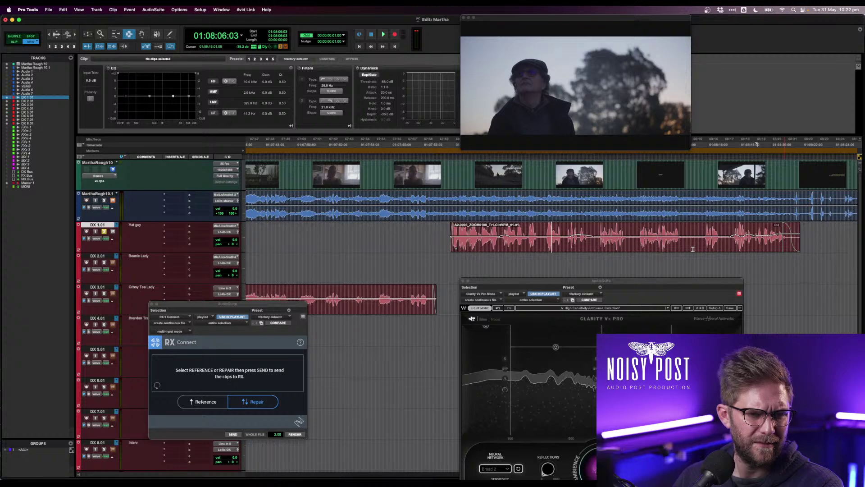
scroll(729, 247, down, 5)
scroll(730, 250, right, 10)
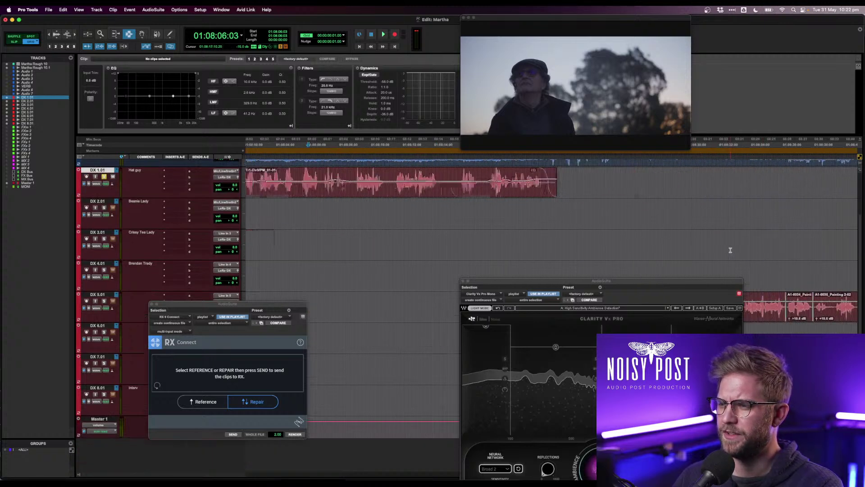
scroll(730, 250, left, 15)
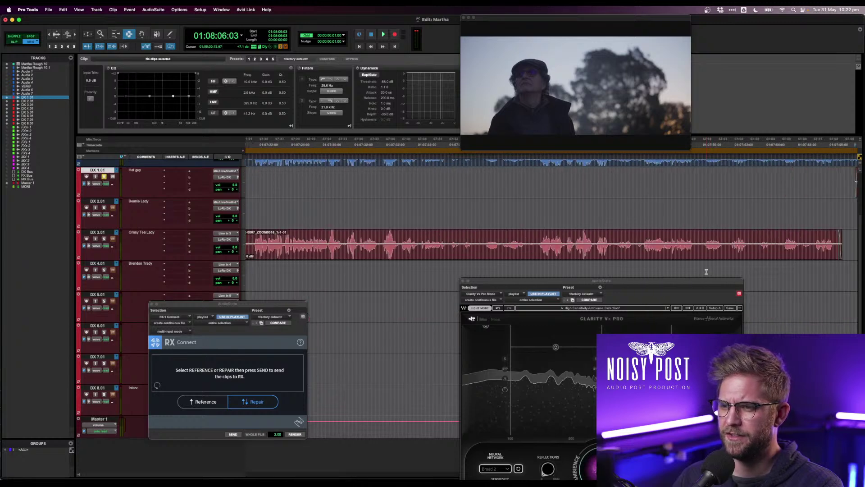
scroll(721, 226, down, 10)
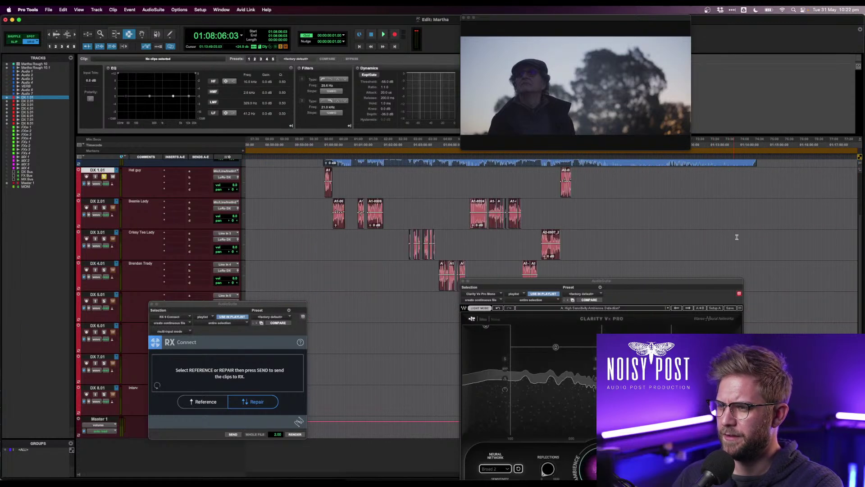
click(556, 250)
key(t)
key(space)
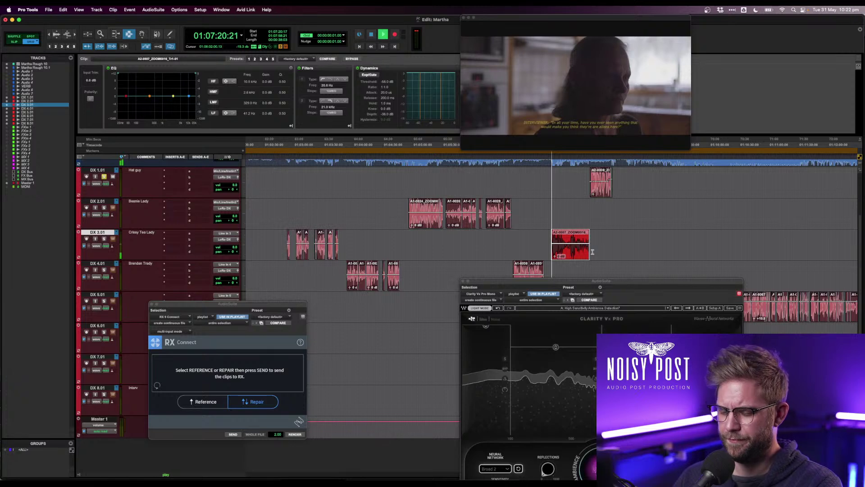
key(space)
key(space)
key(t)
key(t)
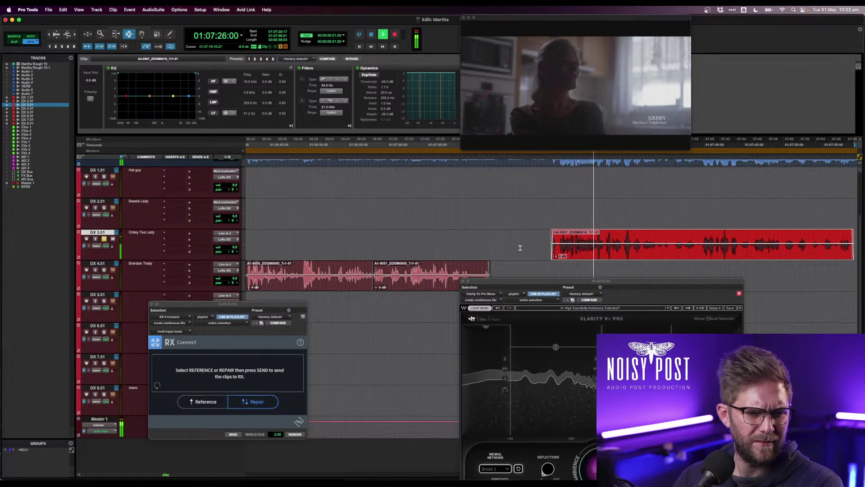
key(space)
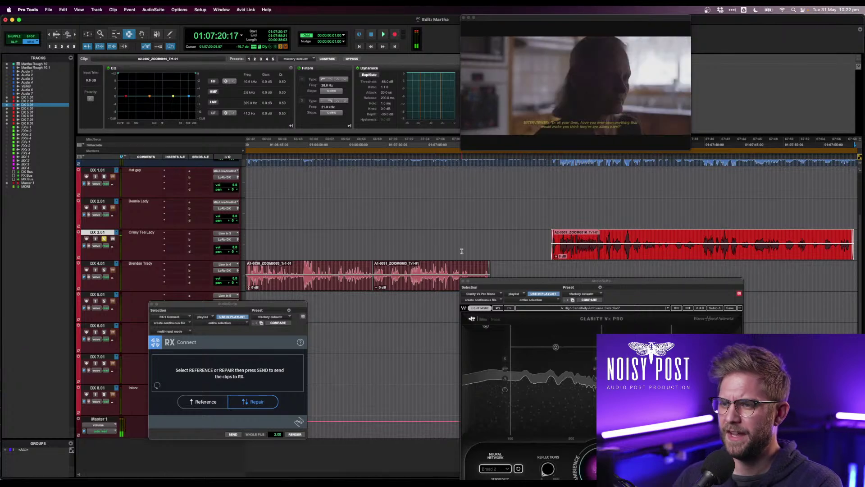
- Solo the Beanie Lady track DX 2.01, select its clip starting at 01:01:29:08 and play it
key(r)
key(r)
key(r)
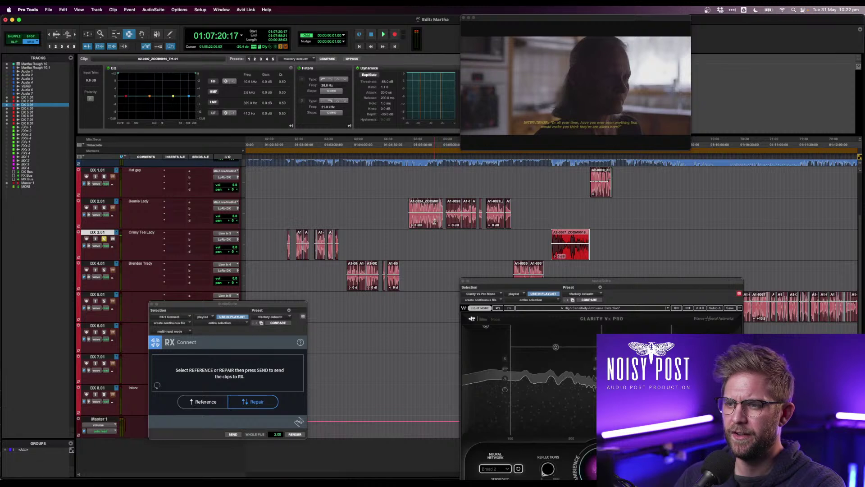
key(r)
click(483, 215)
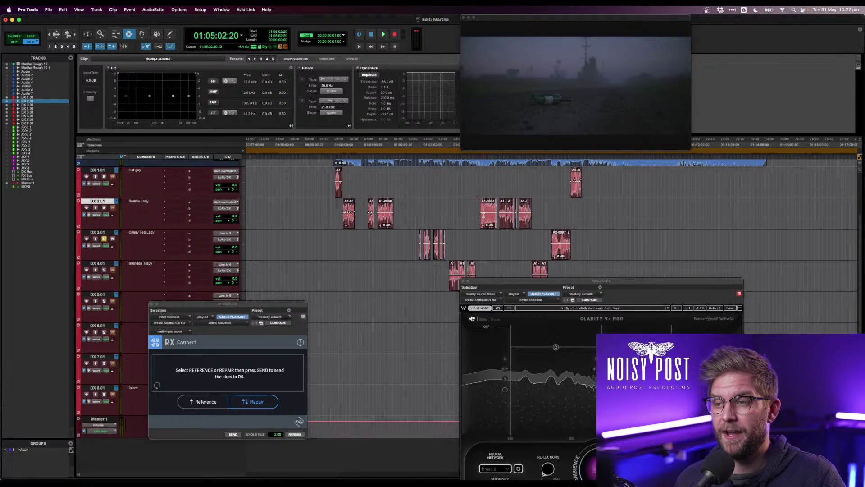
key(super+bracketright)
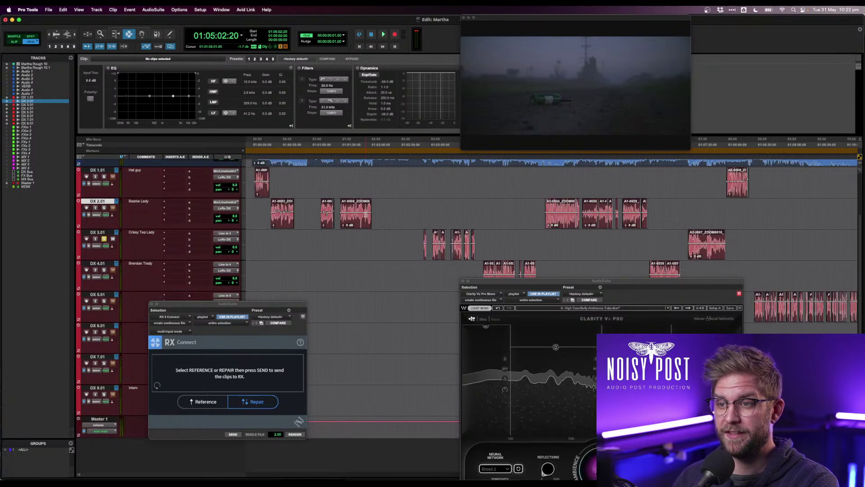
click(363, 214)
double_click(363, 214)
key(super+bracketright)
key(super+bracketright)
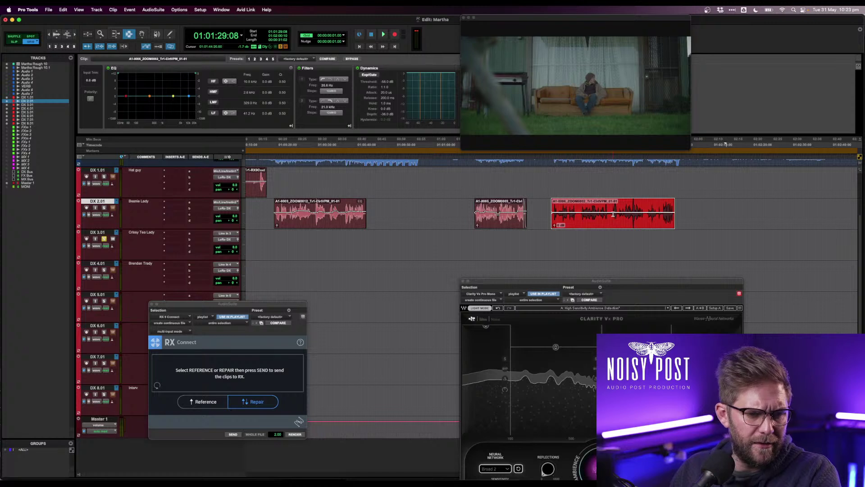
scroll(613, 214, right, 2)
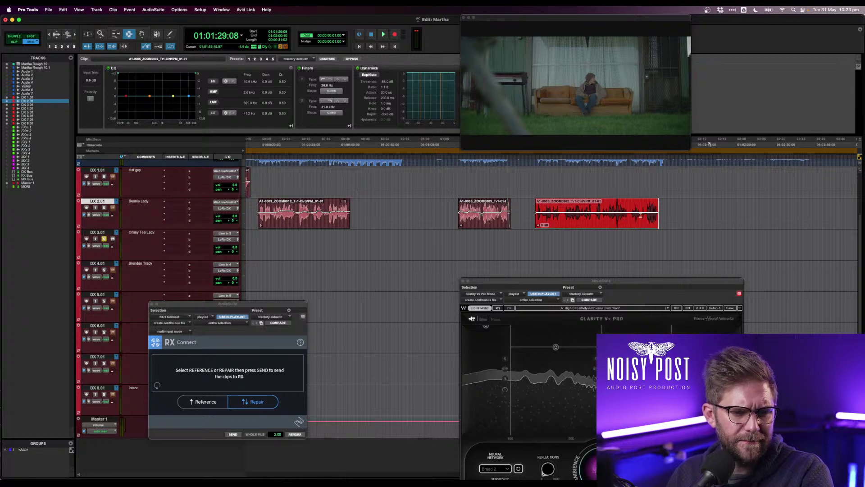
key(space)
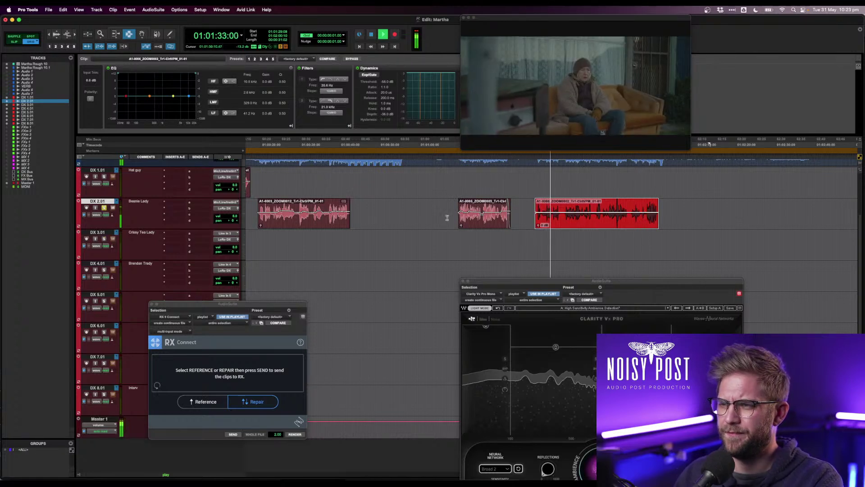
- Shape the clip gain line of the Beanie Lady clip at 01:01:29:08 with small rises and dips while playing it back
key(F8)
key(t)
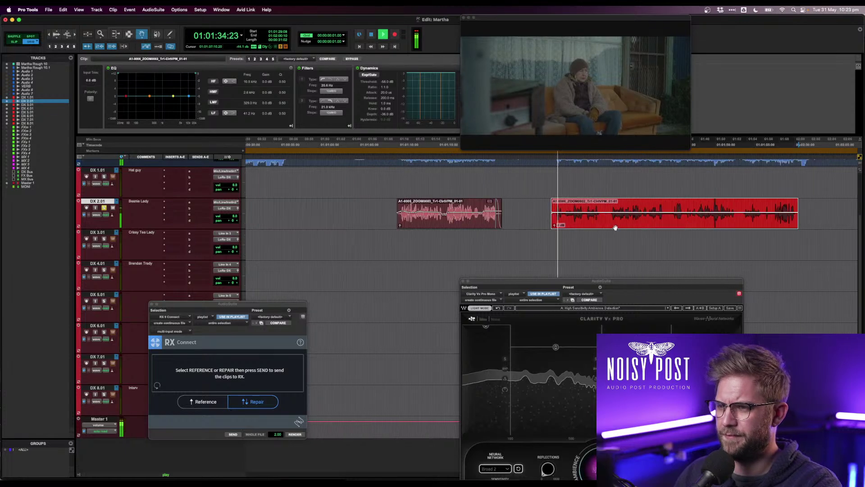
scroll(614, 226, right, 3)
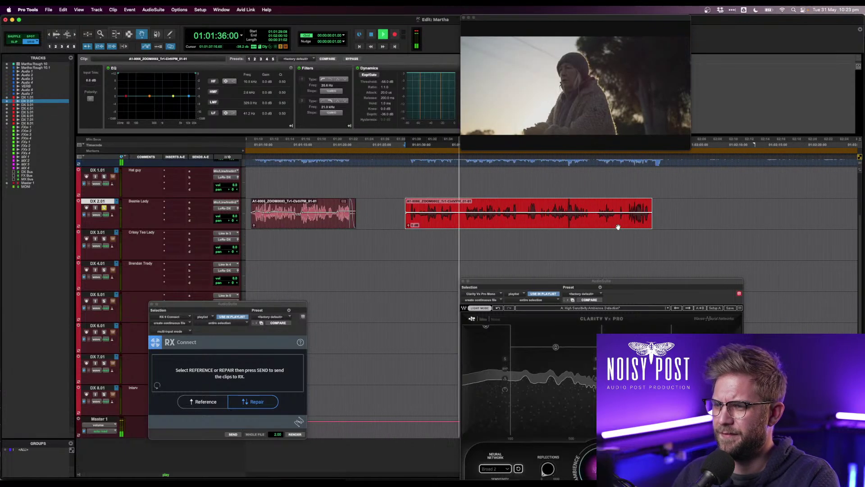
click(430, 213)
click(416, 212)
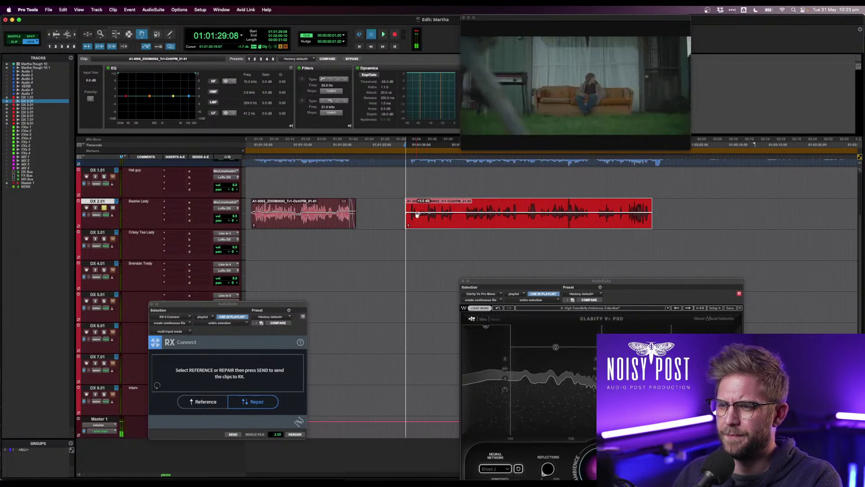
key(space)
drag(419, 213, 426, 212)
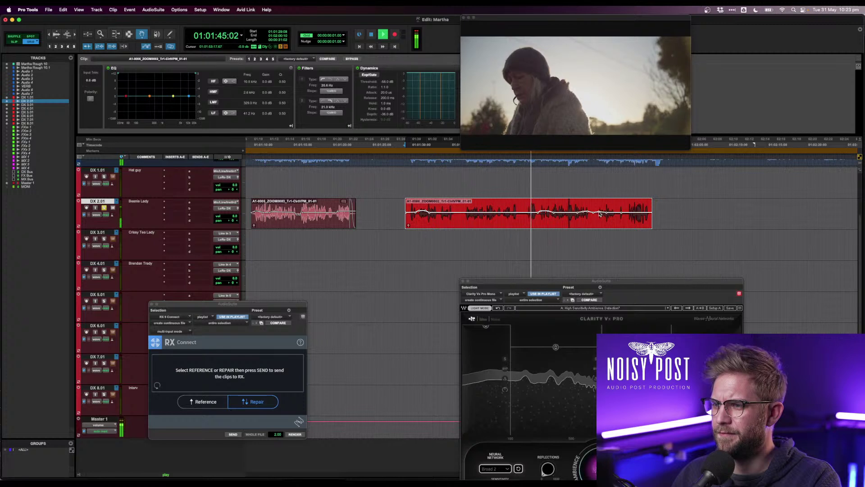
key(F7)
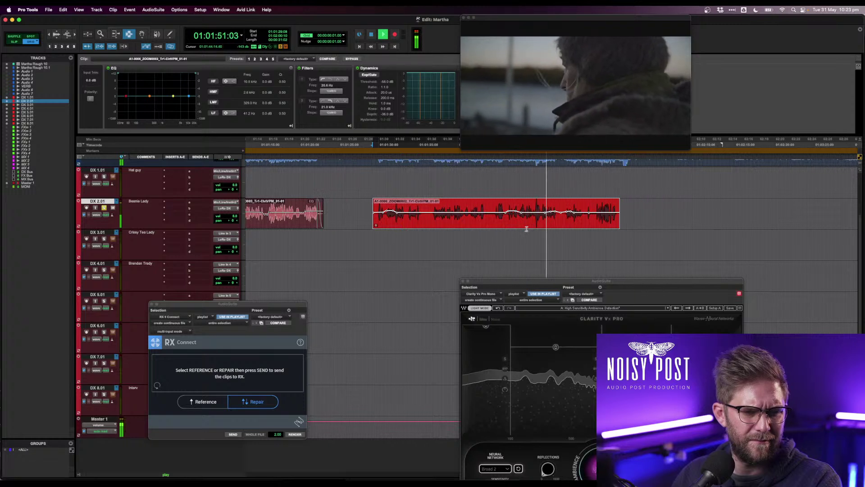
- Apply clip effects preset 2 to the whole Beanie Lady clip at 01:01:29:08 and play it from its start
click(482, 218)
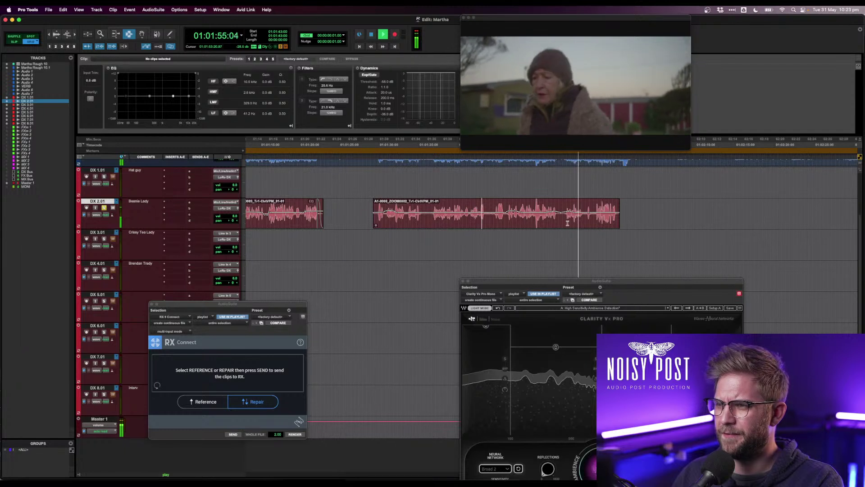
double_click(596, 224)
click(255, 59)
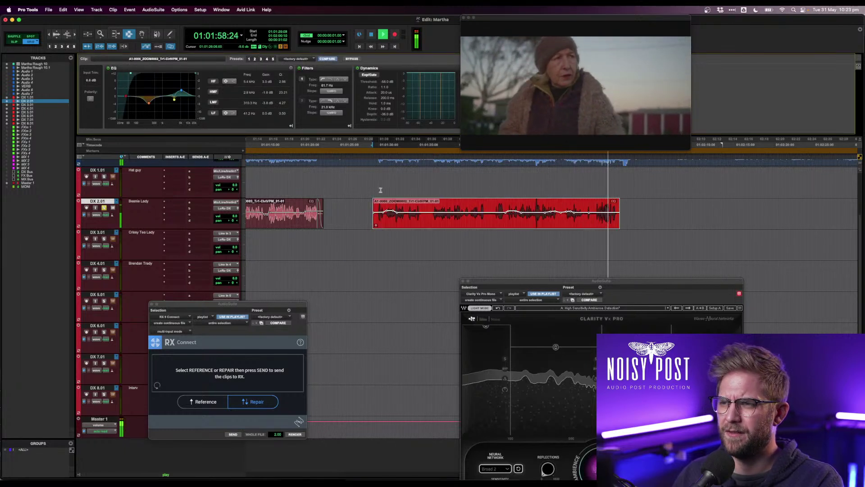
key(space)
- Refine the clip's EQ with a narrow 3.1 dB low-mid cut near 404 Hz and play it from 01:01:37:11
mouse_move(149, 103)
mouse_down()
mouse_move(155, 79)
mouse_move(152, 100)
mouse_up()
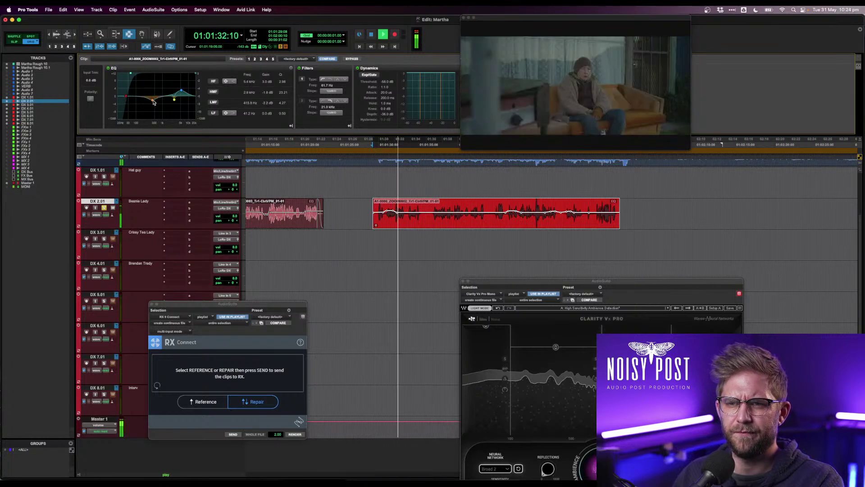
drag(282, 105, 282, 101)
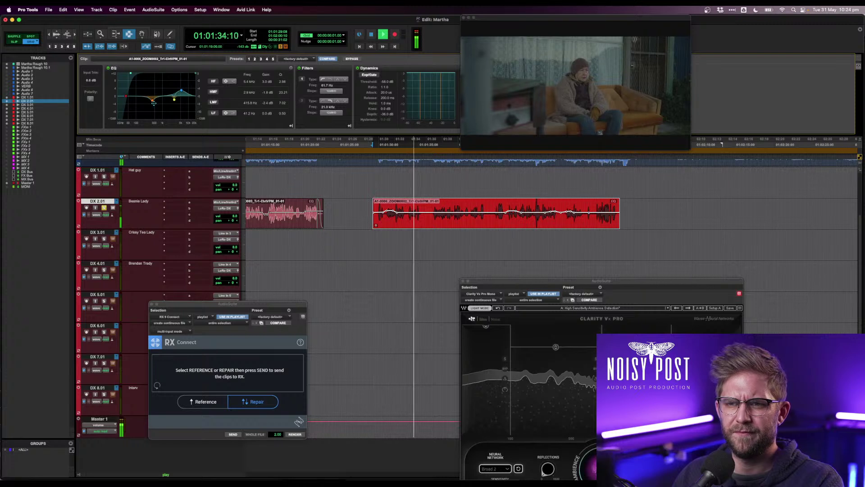
drag(153, 101, 134, 74)
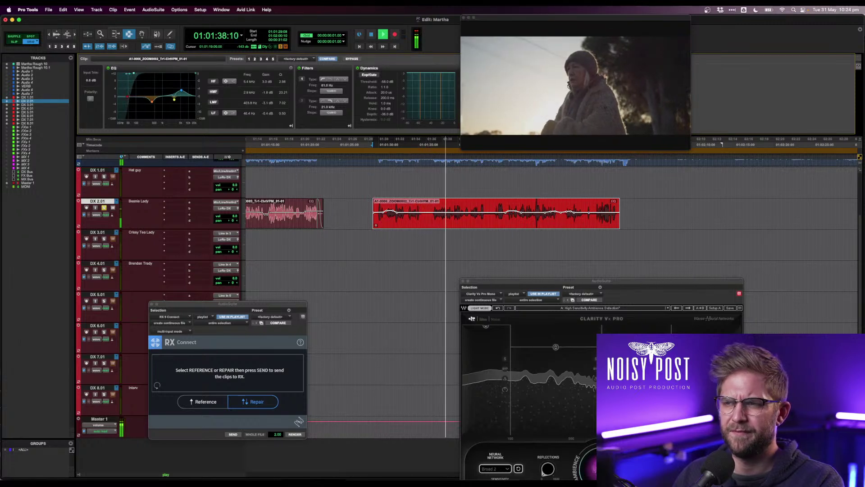
drag(181, 91, 184, 94)
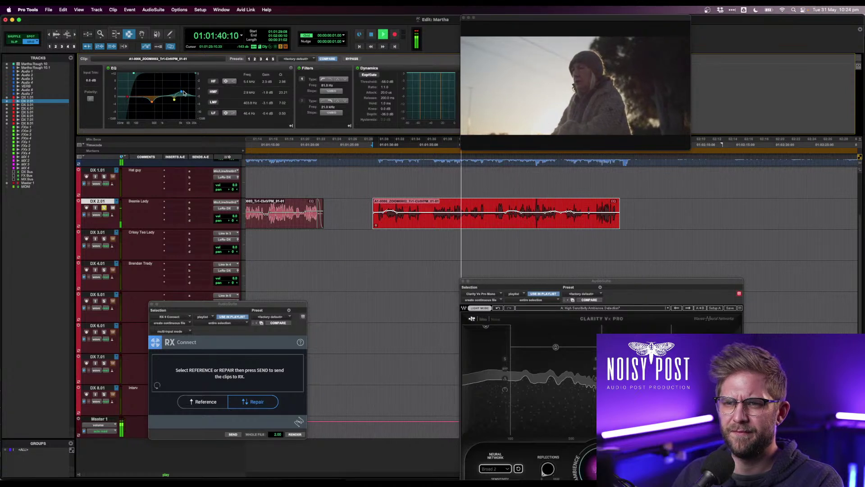
click(438, 219)
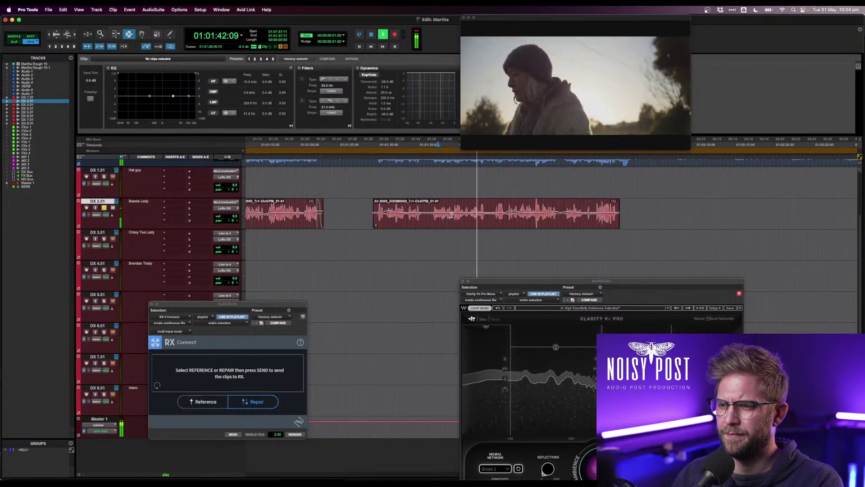
key(F8)
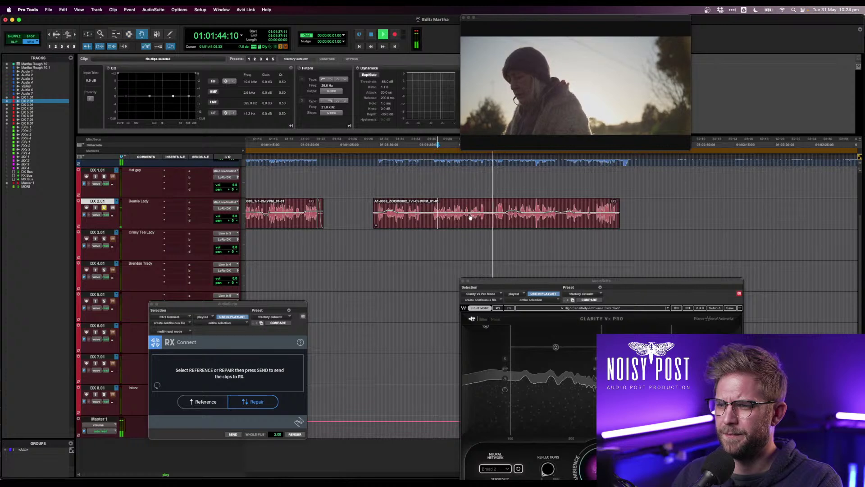
key(space)
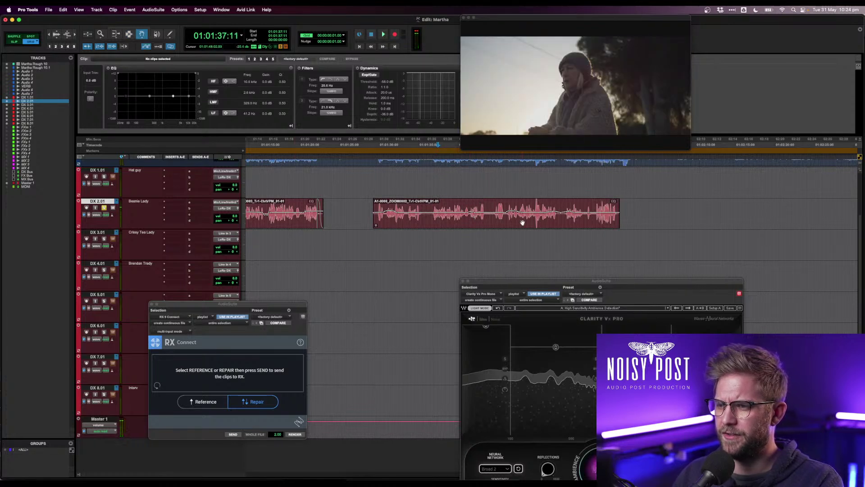
- Play the long Beanie Lady clip on DX 2.01 from around 01:05:08
key(r)
key(r)
key(r)
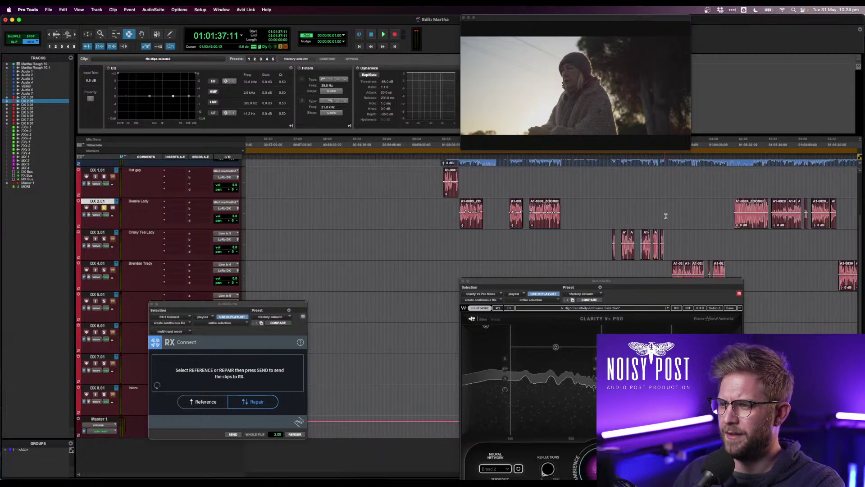
click(746, 208)
key(space)
key(t)
key(t)
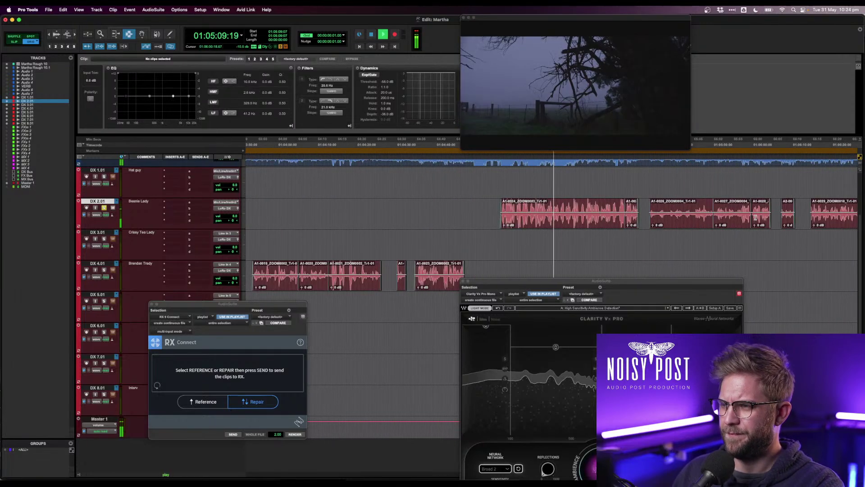
key(r)
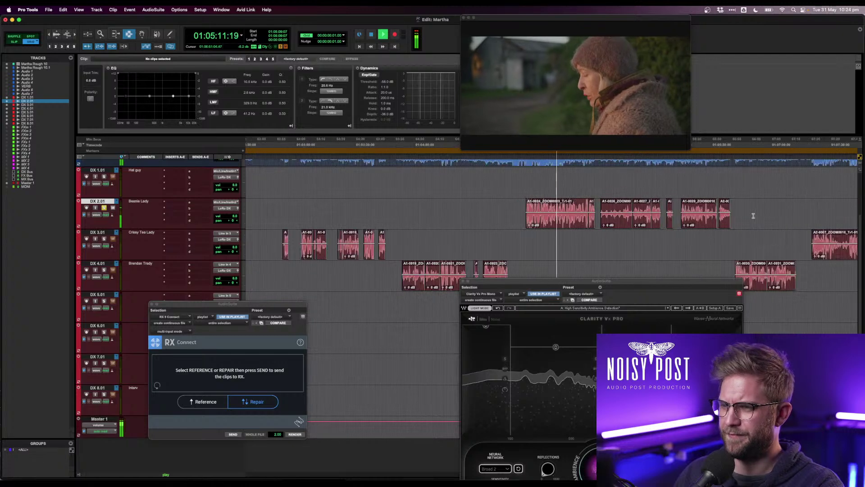
scroll(753, 216, right, 5)
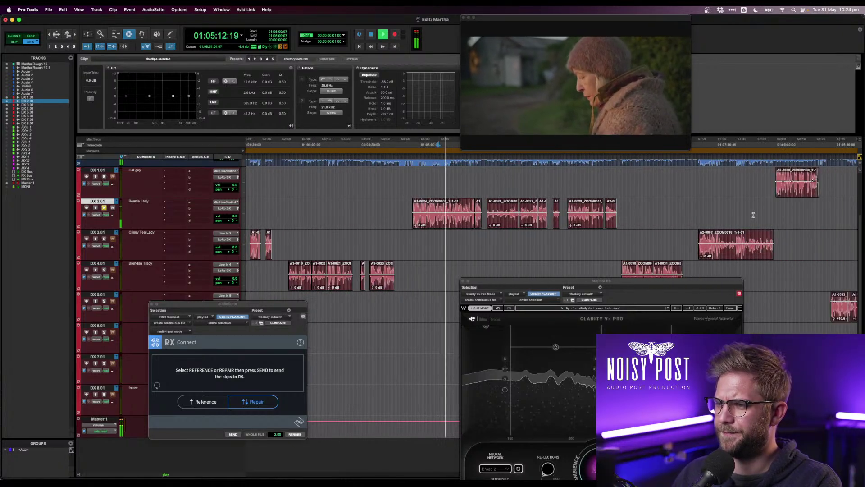
key(space)
- Raise the clip gain of the three adjoining DX 2.01 clips starting at 01:05:33:24 to +1.0 dB
click(488, 212)
key(space)
click(501, 219)
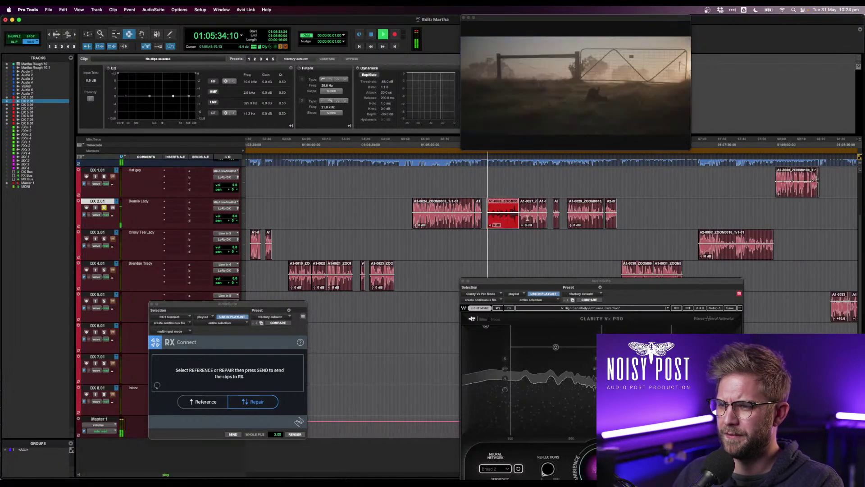
shift+click(547, 221)
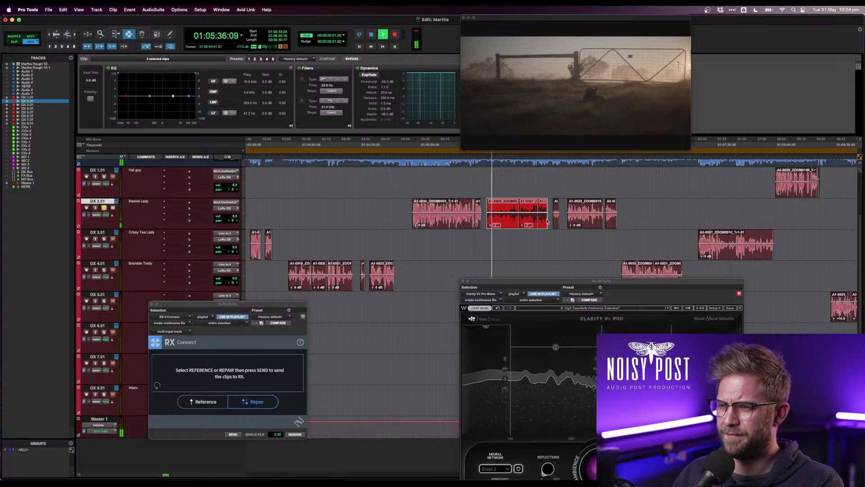
key(ctrl+shift+Up)
key(ctrl+shift+Up)
- Play DX 2.01 from around 01:05:57 and from the short clip near 01:06:07
click(533, 218)
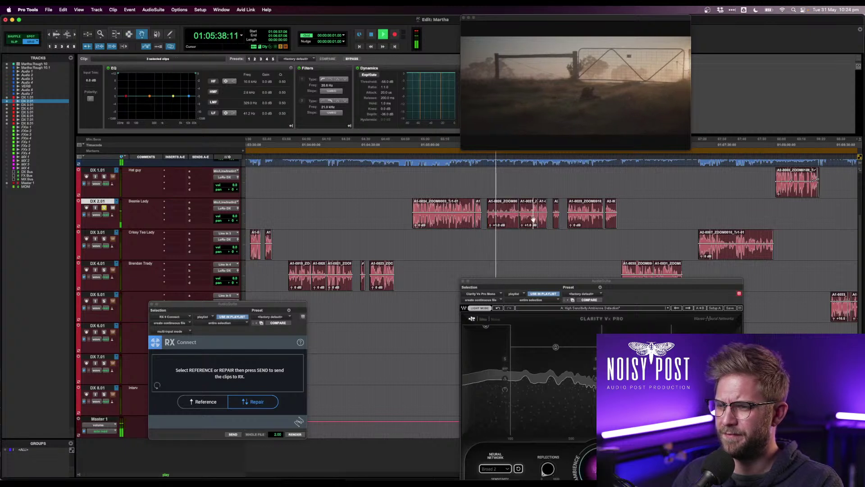
click(556, 220)
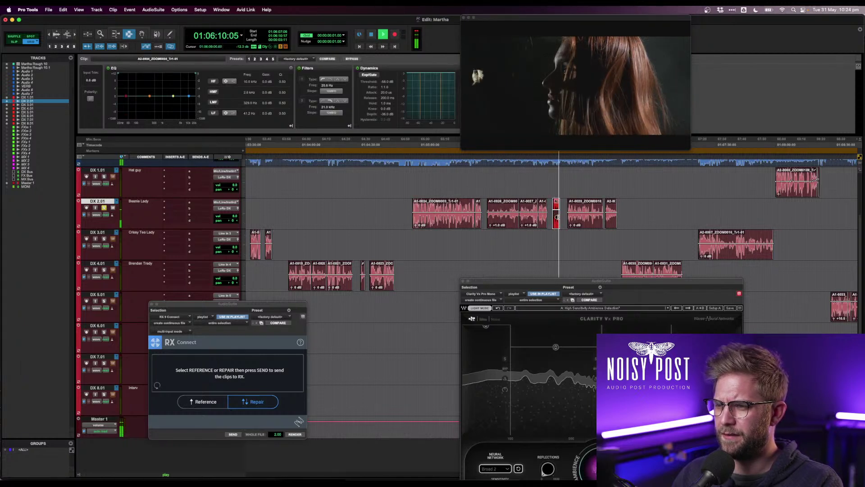
- Play DX 2.01 from the short clip near 01:06:07 and from the longer clip at 01:06:14:16
key(space)
click(568, 216)
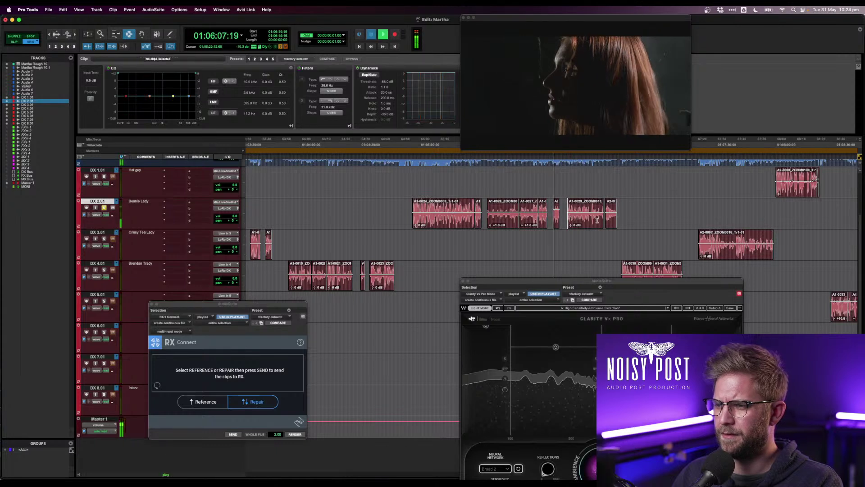
key(space)
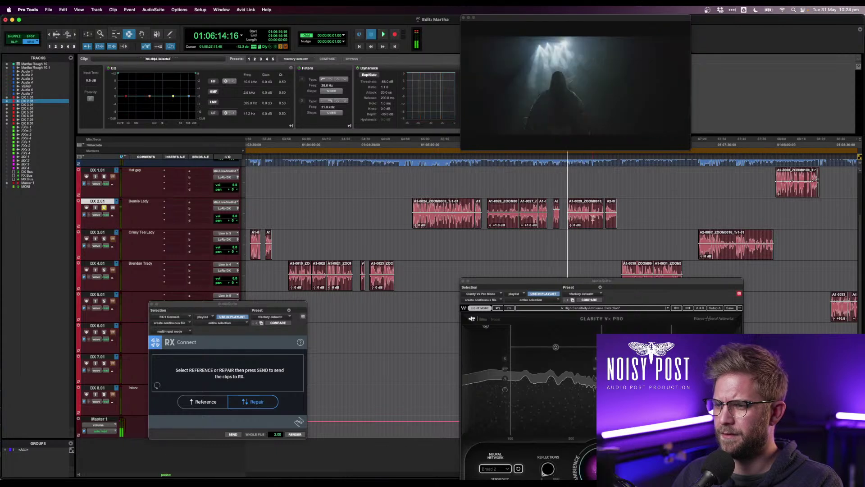
key(space)
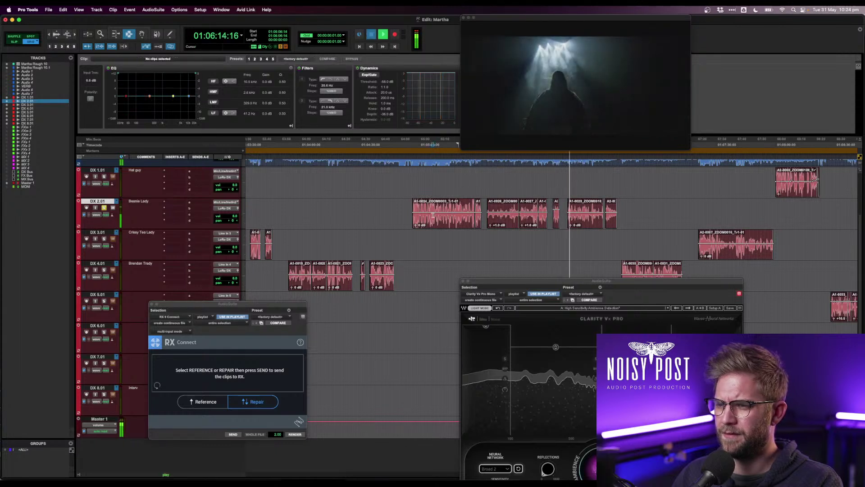
- Lower the clip gain of the two adjoining DX 2.01 clips starting near 01:04:56 to -4.5 dB
double_click(433, 215)
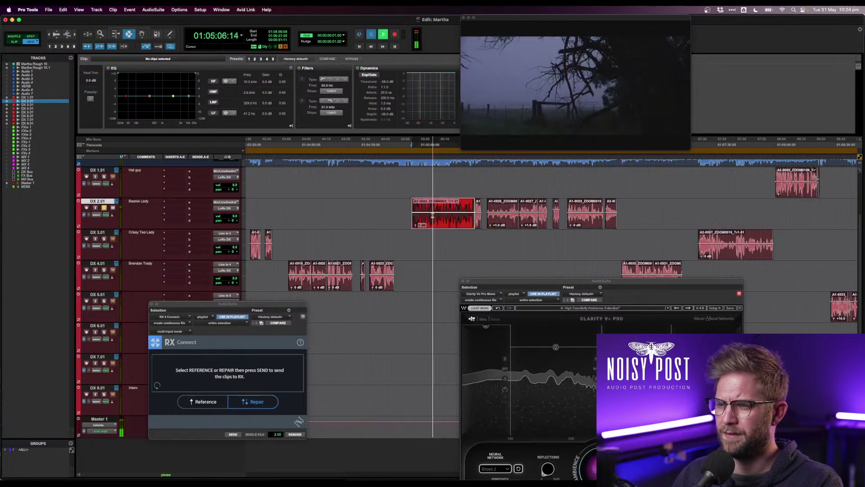
shift+click(478, 218)
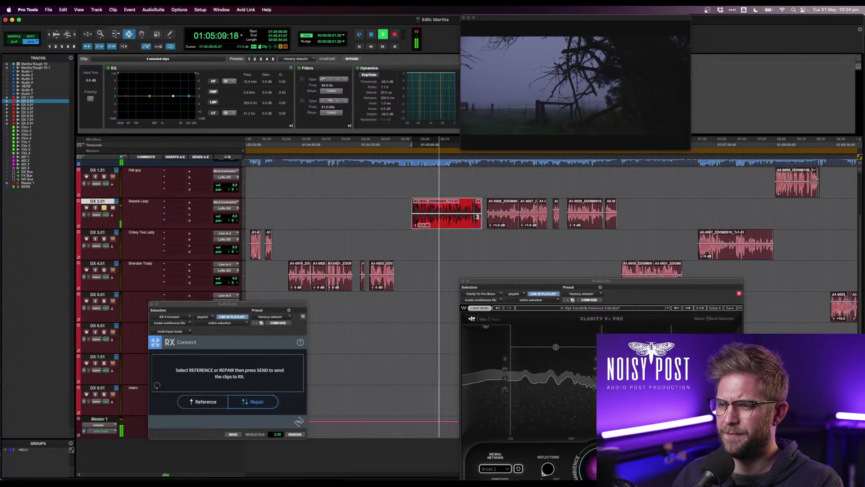
key(ctrl+shift+Down)
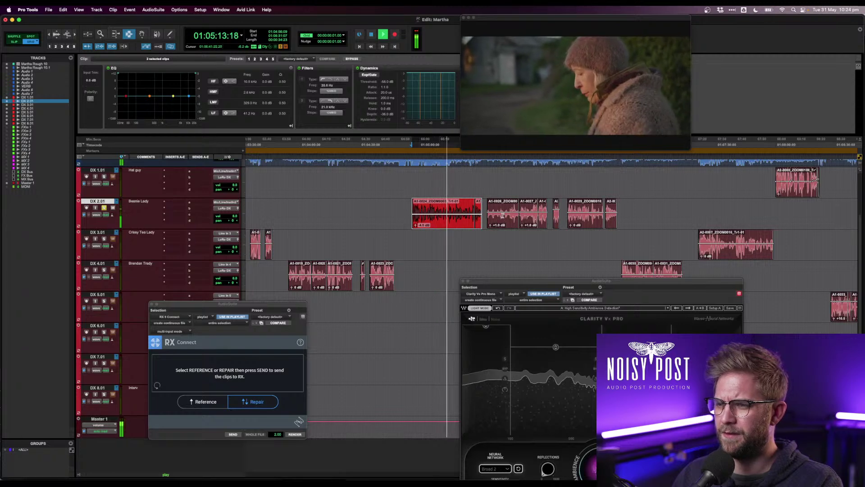
key(F8)
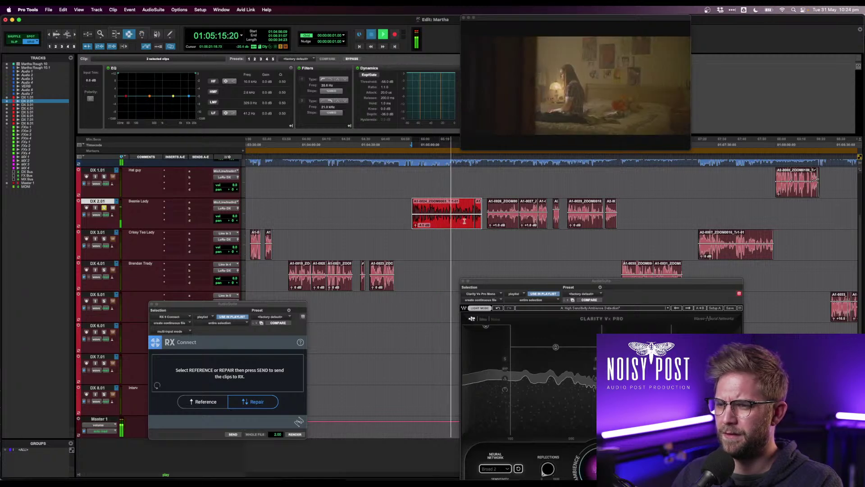
- Extend the start of the long DX 2.01 clip near 01:04:56 with a longer fade-in and play it
key(space)
click(409, 215)
key(t)
key(t)
key(t)
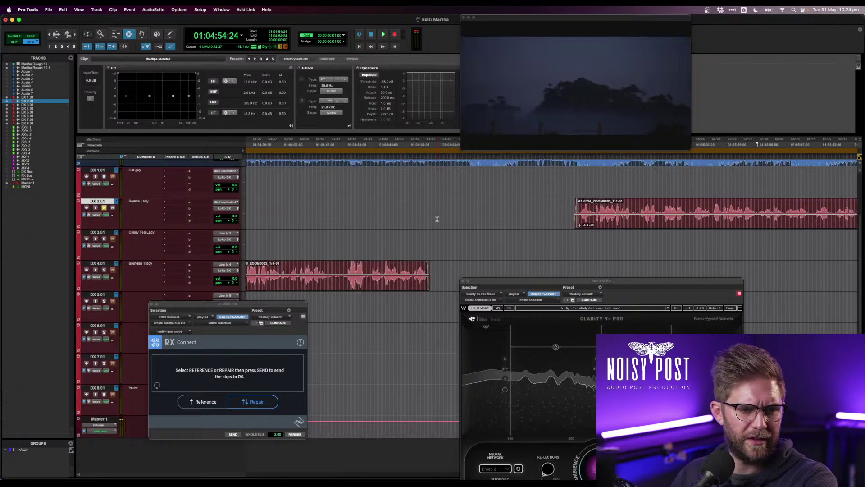
scroll(573, 227, right, 3)
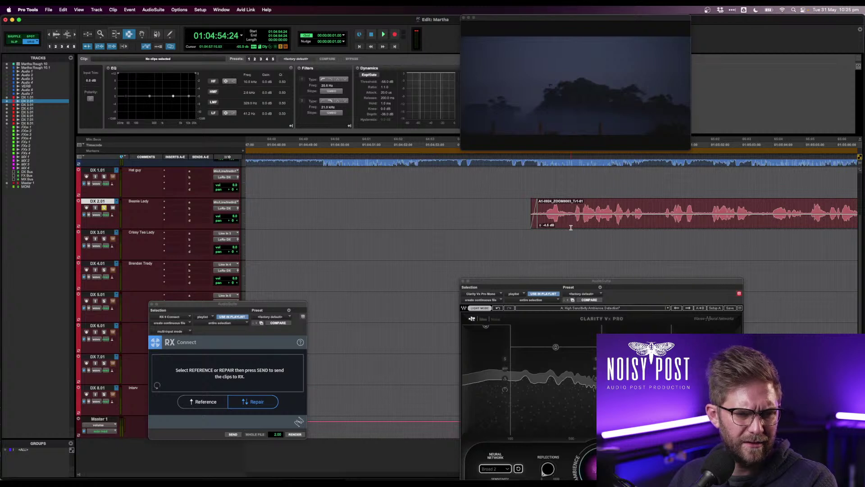
drag(535, 215, 543, 212)
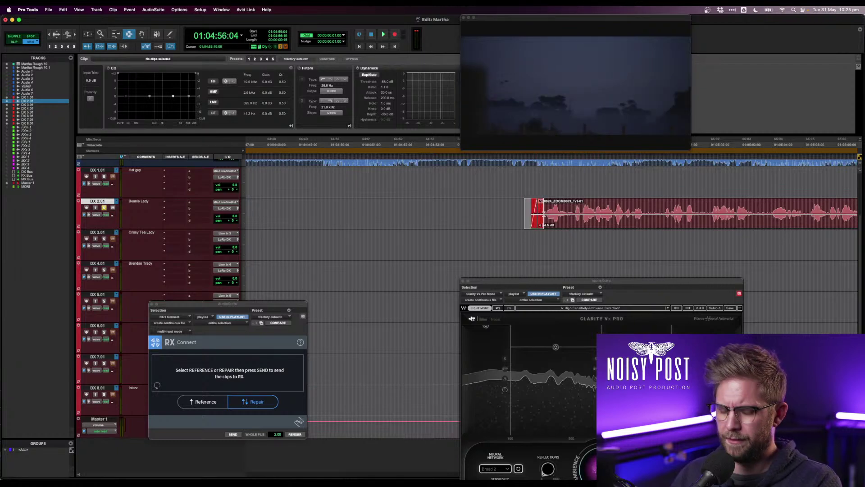
key(super+f)
key(Return)
key(space)
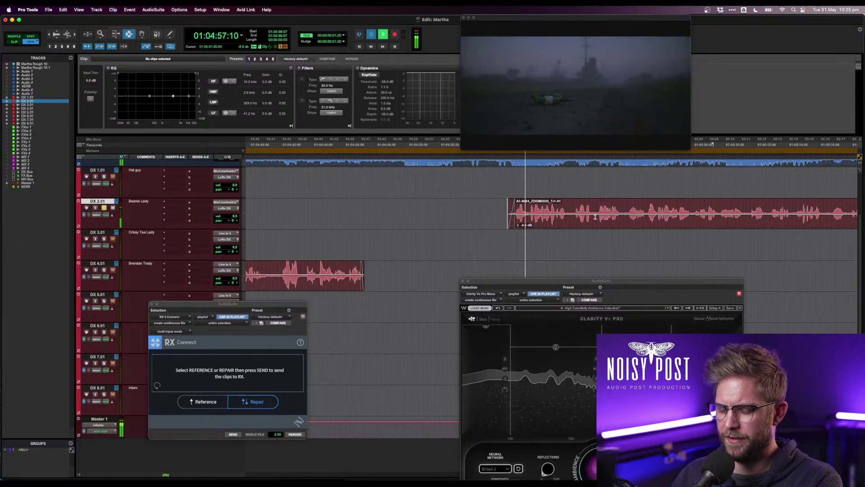
key(space)
- Extend the end of the short DX 2.01 clip near 01:05:30 with a longer fade-out
key(r)
scroll(614, 210, right, 4)
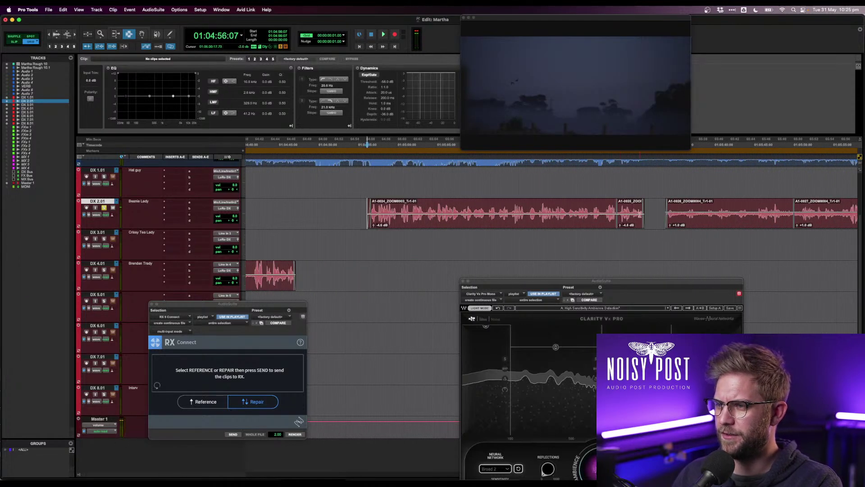
click(639, 216)
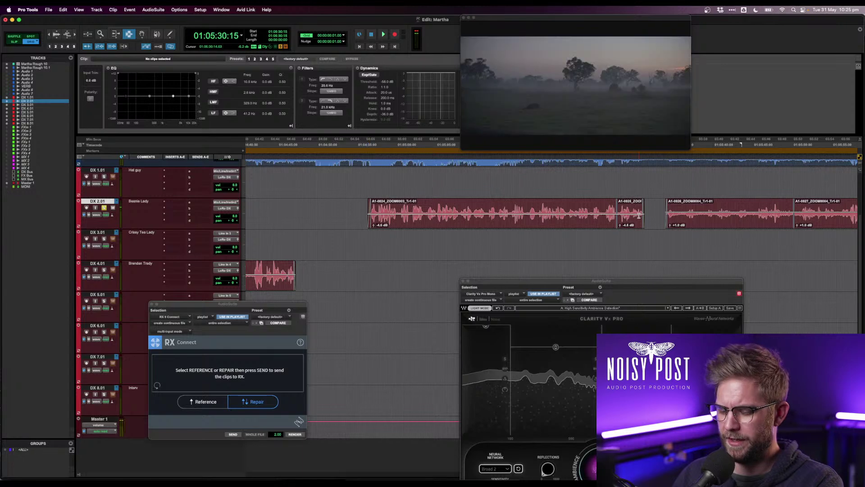
key(t)
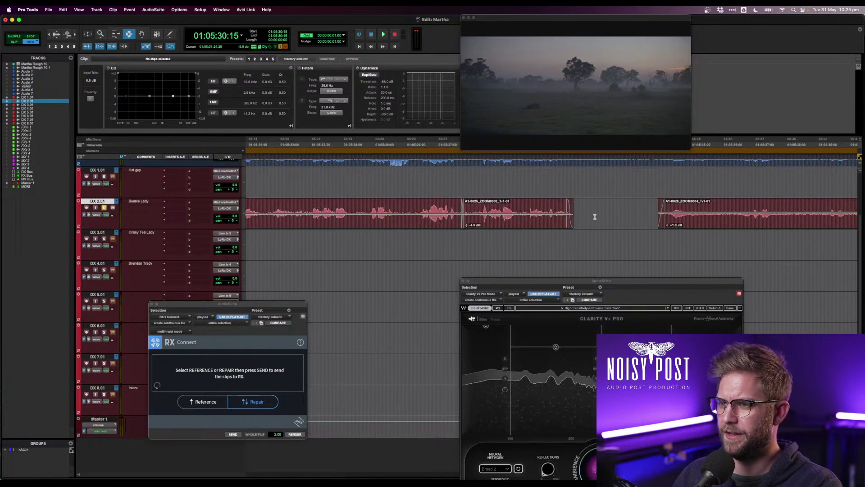
mouse_move(595, 217)
mouse_down()
mouse_move(552, 218)
mouse_move(585, 223)
mouse_up()
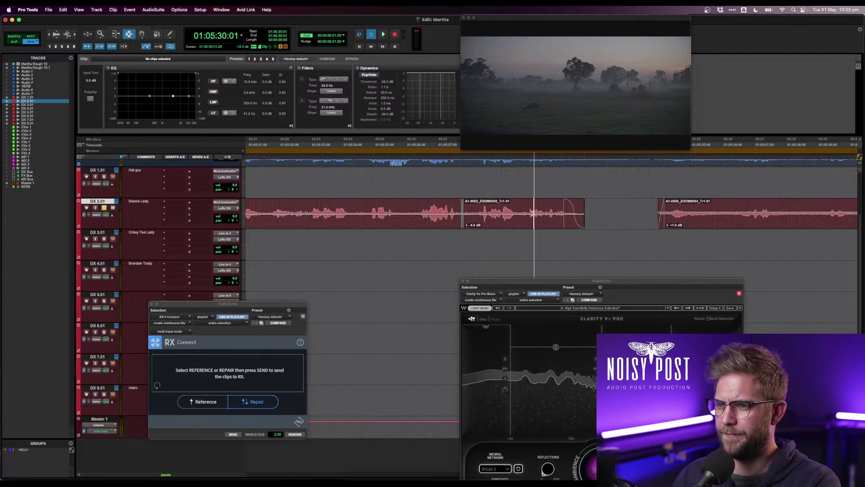
- Play the end of the short DX 2.01 clip from around 01:05:28 through its fade-out
key(space)
click(483, 215)
key(F8)
key(space)
click(512, 214)
key(space)
drag(519, 216, 519, 215)
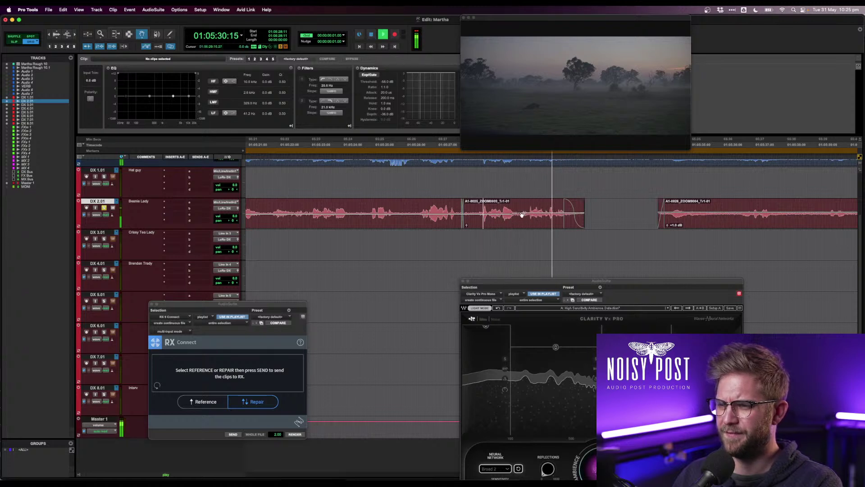
- Trim a sliver off the faded tail of the short DX 2.01 clip near 01:05:31
key(F7)
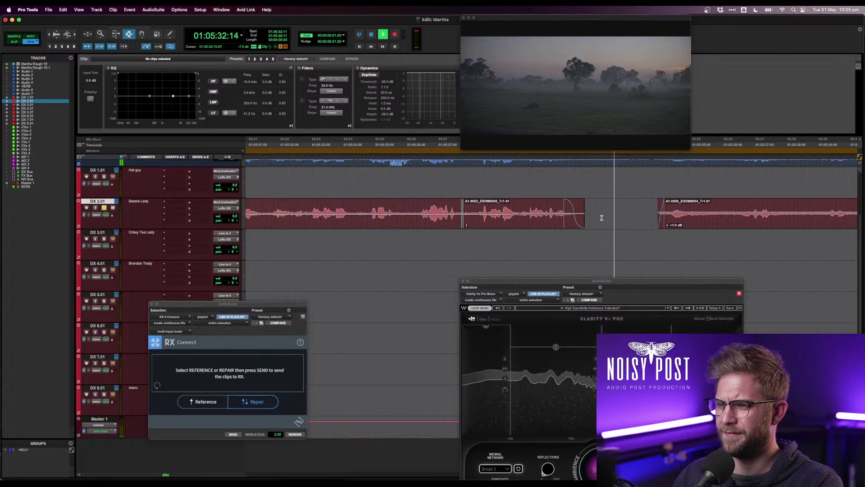
drag(609, 216, 581, 220)
key(Delete)
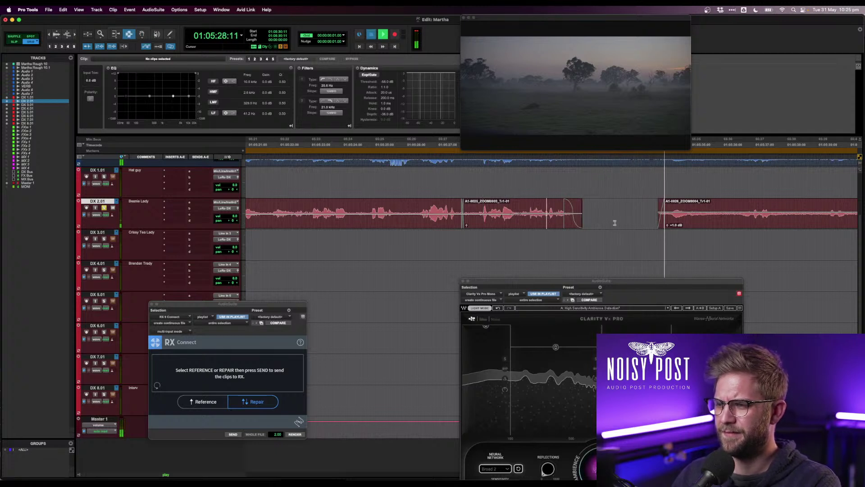
- Add a Standard, Equal Gain fade-in to the DX 2.01 clip starting near 01:05:33 and play from just before it
drag(676, 216, 644, 217)
key(super+f)
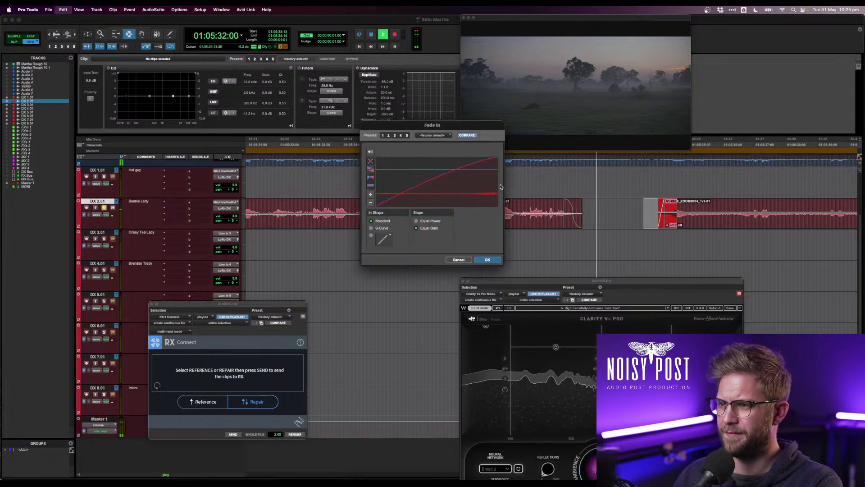
key(Return)
click(615, 221)
key(r)
key(r)
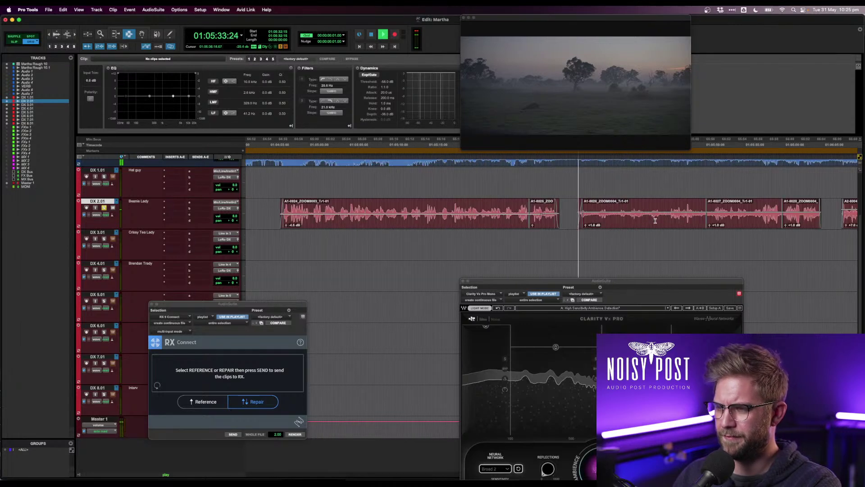
- Try a short crossfade between the two DX 2.01 clips that meet near 01:05:50 and play across the join
click(703, 218)
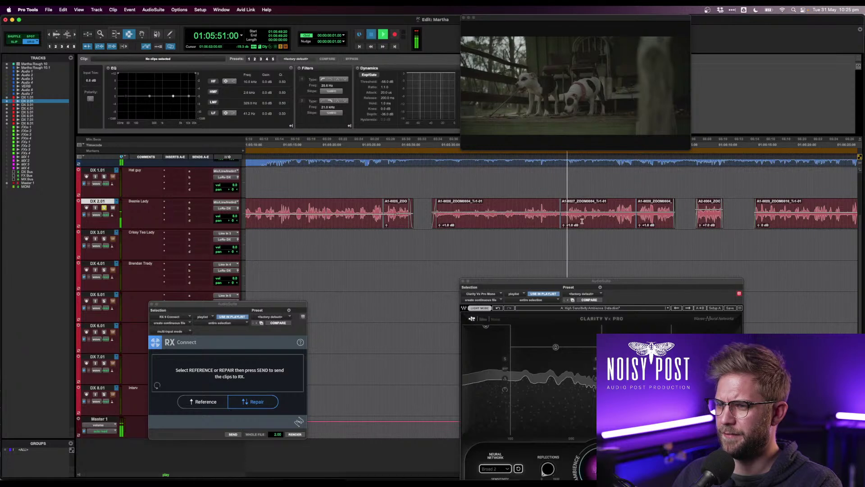
drag(563, 221, 557, 221)
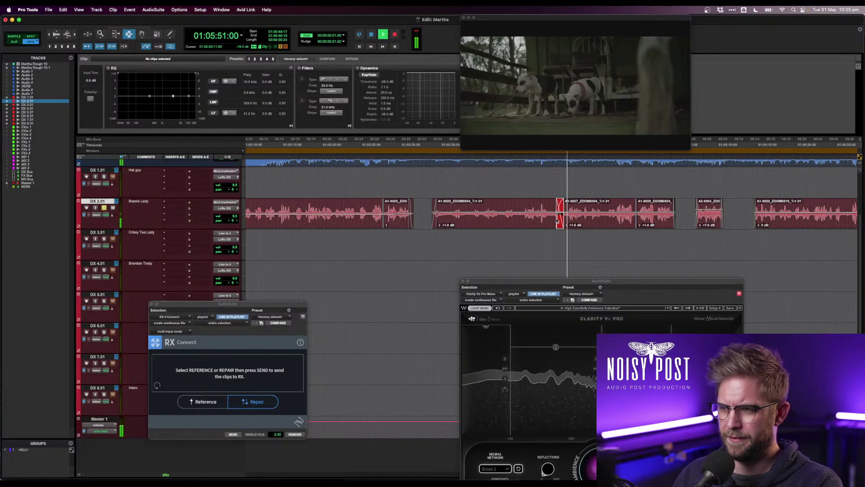
click(557, 219)
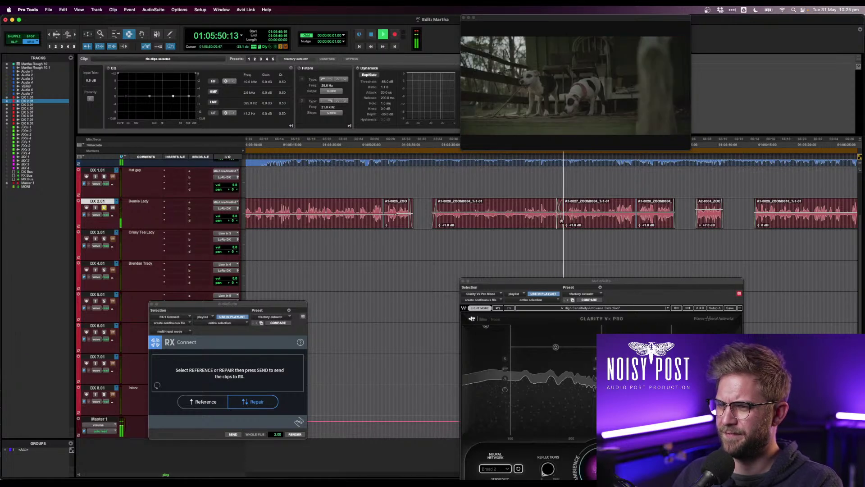
click(552, 220)
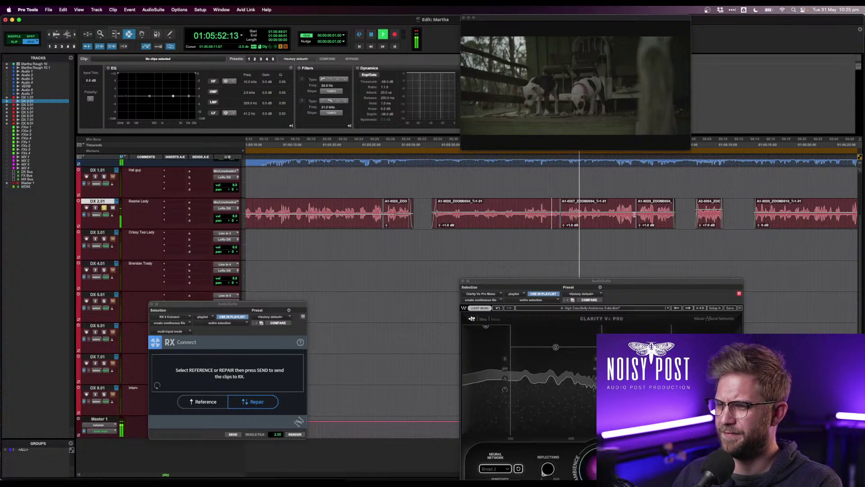
- Play the join near 01:06:00, and lengthen the fade-out of the DX 2.01 clip ending near 01:06:05
click(635, 220)
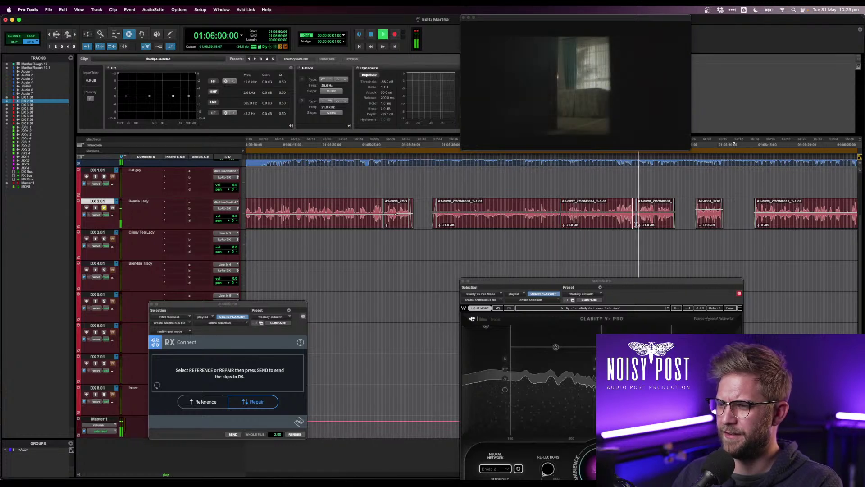
drag(675, 219, 675, 222)
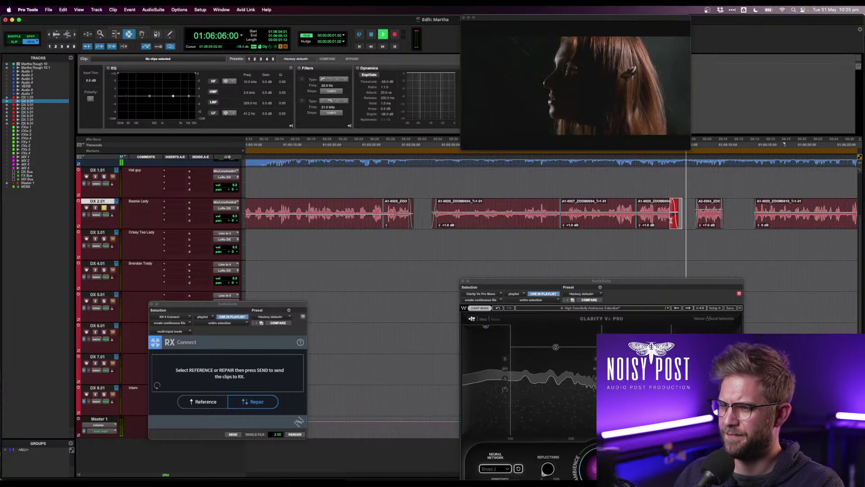
click(683, 221)
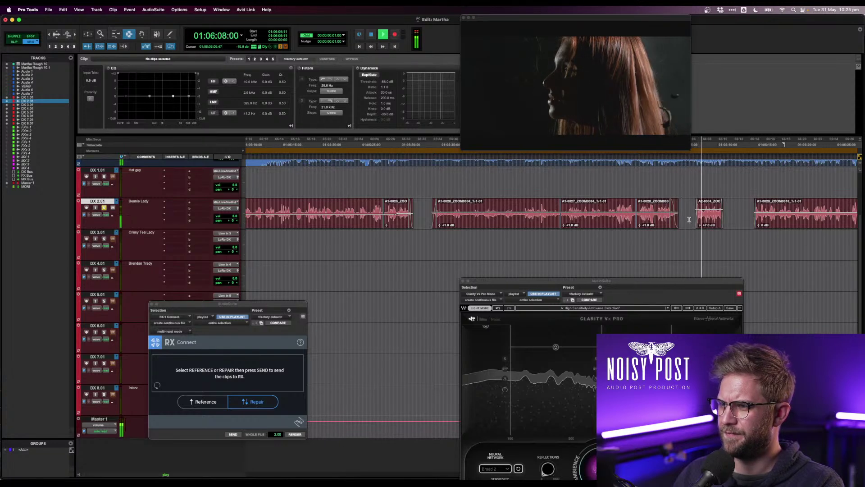
- Give the short DX 2.01 clip near 01:06:07 a longer fade-in and play it from just before the clip
drag(689, 219, 700, 220)
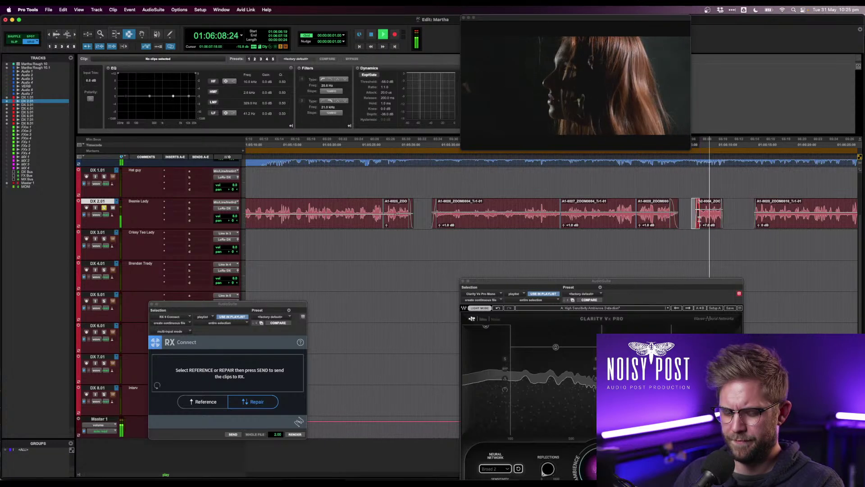
click(693, 221)
key(space)
key(space)
key(t)
key(t)
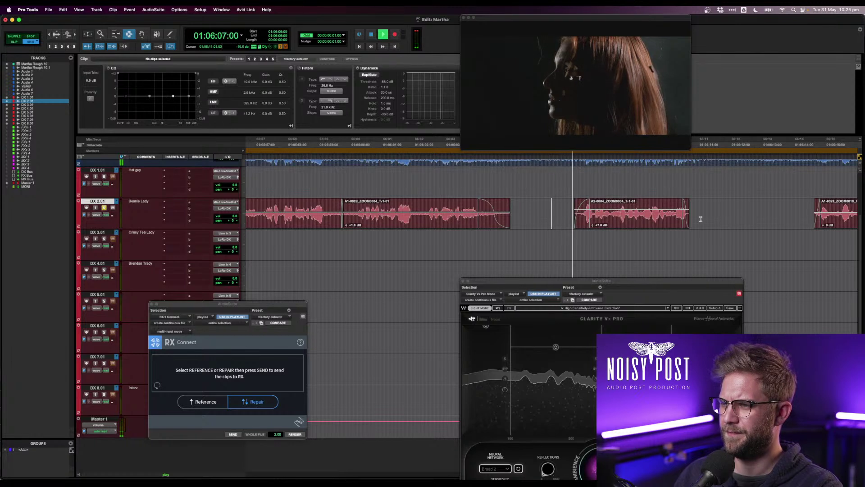
- Add a longer fade-out to the end of the short DX 2.01 clip near 01:06:11 and play it
key(f)
mouse_move(703, 218)
mouse_down()
mouse_move(684, 219)
mouse_move(695, 220)
mouse_up()
drag(709, 221, 684, 221)
key(f)
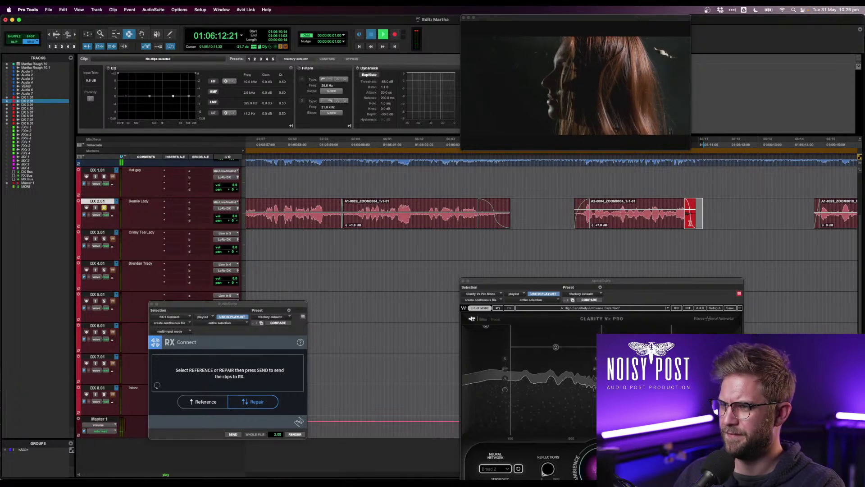
click(683, 222)
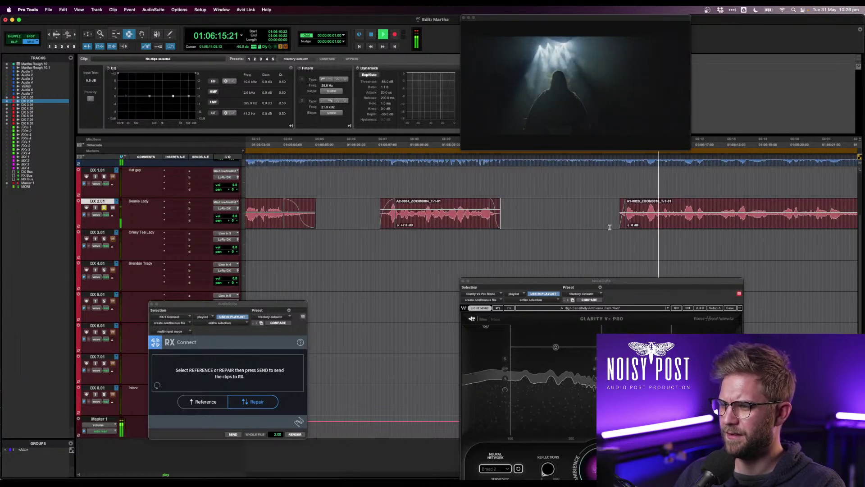
- Extend the start of the long DX 2.01 clip near 01:06:14 with a longer fade-in
mouse_move(620, 222)
mouse_down()
mouse_move(603, 221)
mouse_move(628, 221)
mouse_up()
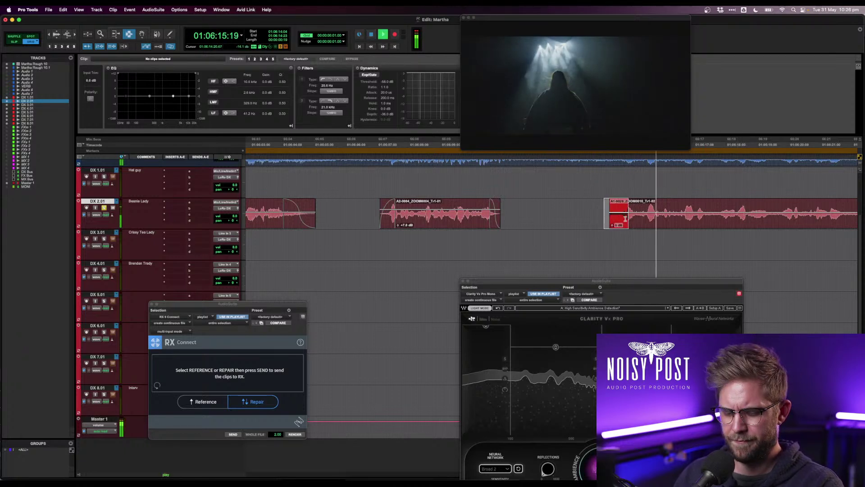
key(super+f)
key(Return)
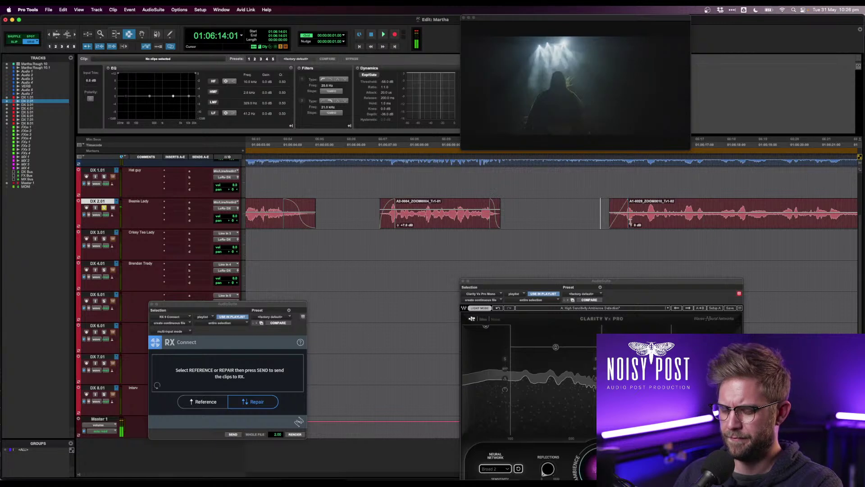
- Play the clip's new fade-in from 01:06:14:01 and its ending from 01:06:32:05
key(r)
key(space)
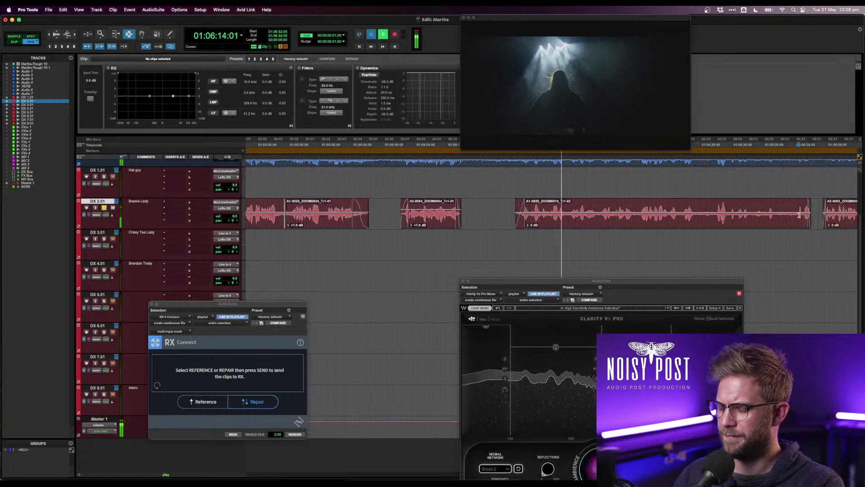
key(t)
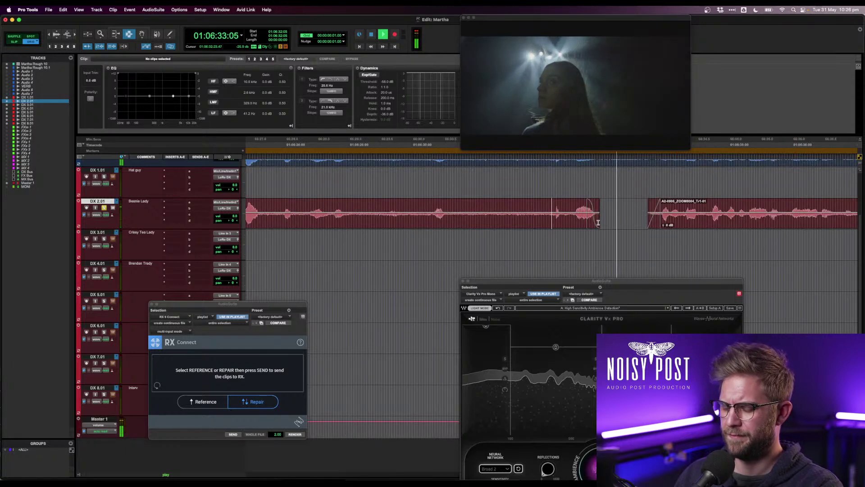
- Extend the end of the long DX 2.01 clip near 01:06:33, give it a longer fade-out and play it
drag(599, 222, 636, 218)
click(550, 222)
key(space)
key(space)
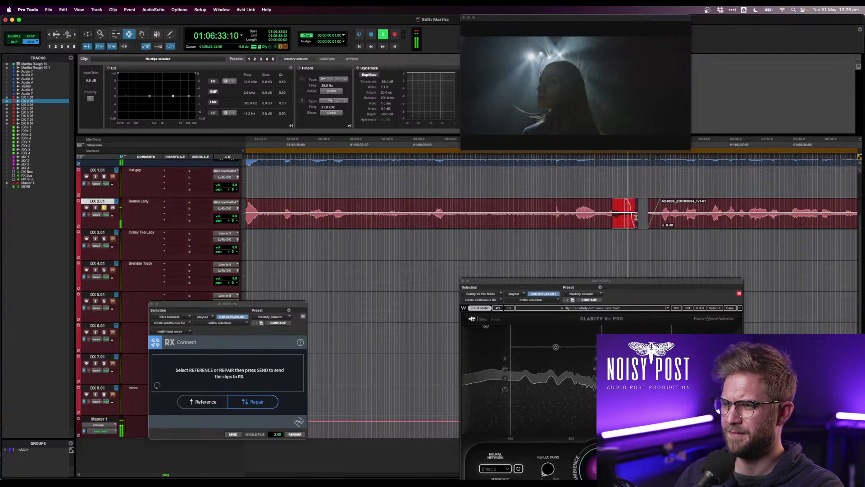
key(Delete)
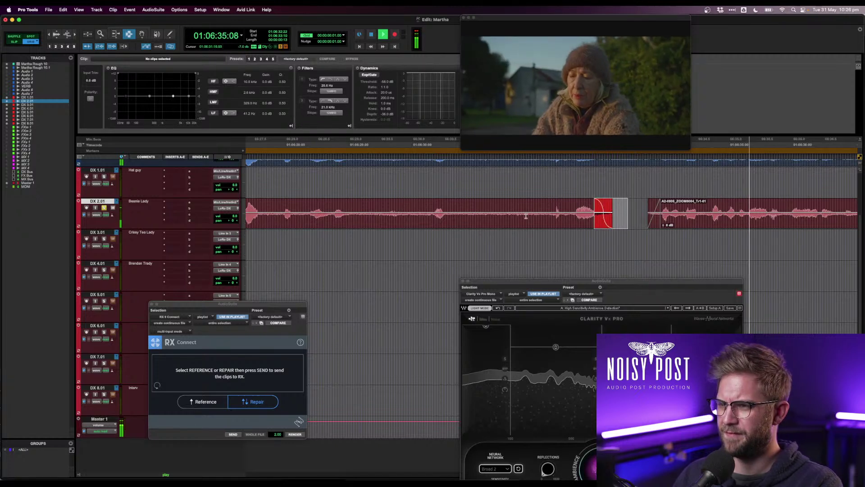
key(space)
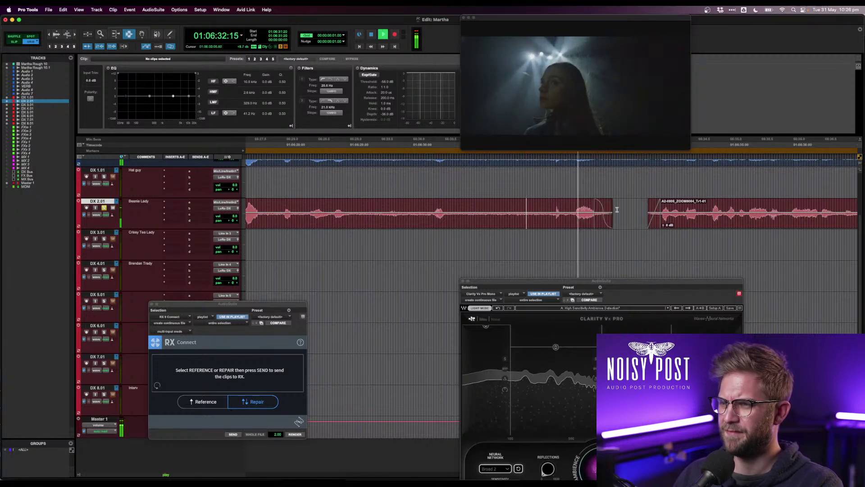
- Trim the clip's faded tail back to 01:06:33:03 and play from 01:06:30:12
drag(613, 217, 610, 216)
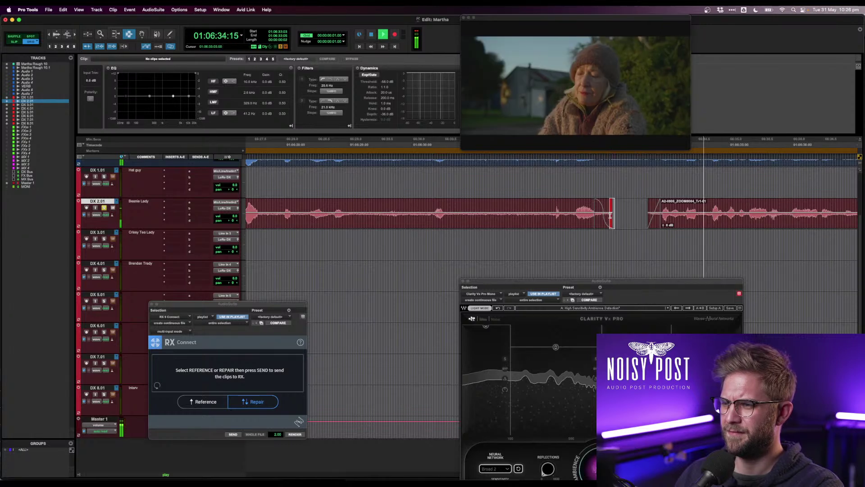
key(Delete)
key(space)
click(442, 212)
key(space)
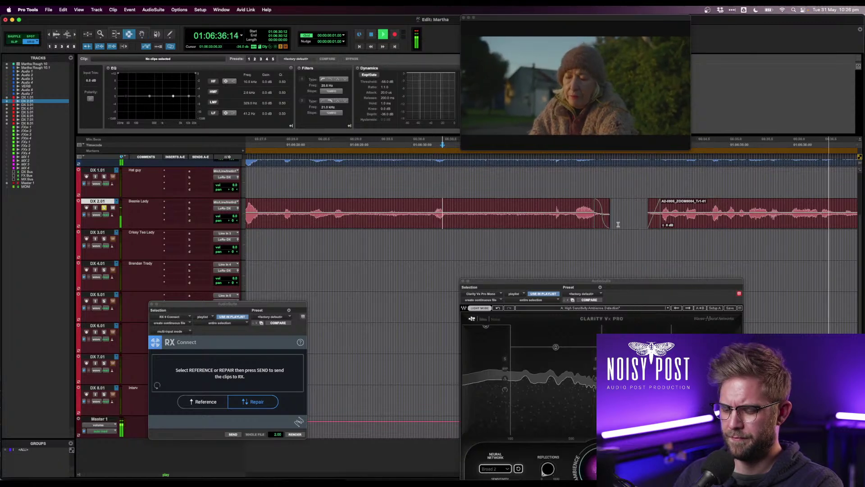
- Extend the last Beanie Lady clip's end near 01:06:39 with a longer fade-out and play its ending
key(r)
drag(806, 216, 774, 223)
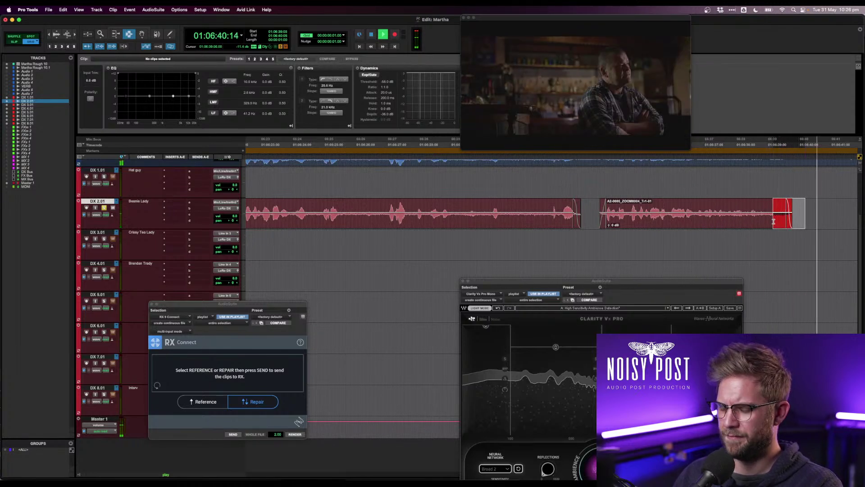
key(f)
key(slash)
key(space)
click(749, 221)
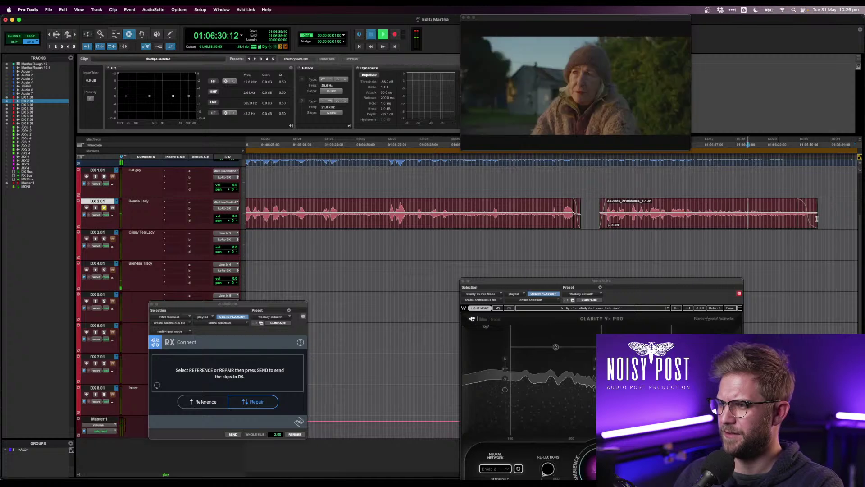
key(space)
- Shorten the last Beanie Lady clip's tail and set its fade-out to begin at 01:06:39:10
drag(830, 217, 779, 220)
key(Delete)
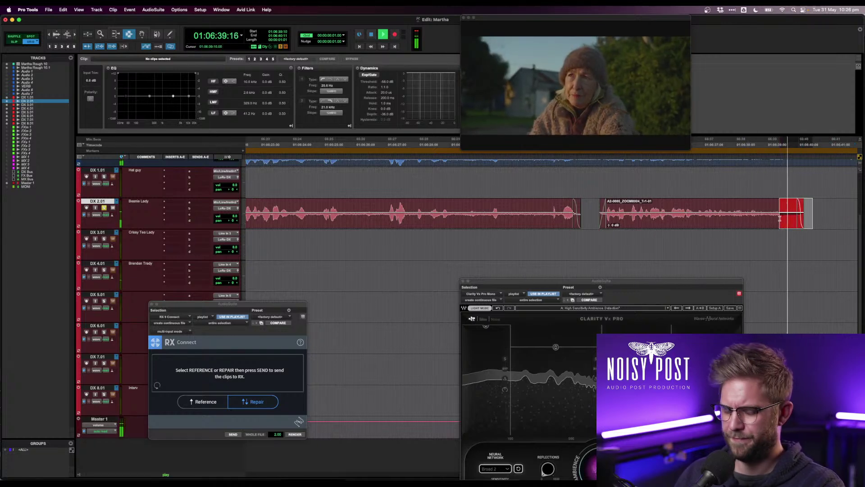
key(f)
key(space)
- Copy a quiet stretch near 01:06:31 onto the end of the long DX 2.01 clip and play the join
click(539, 217)
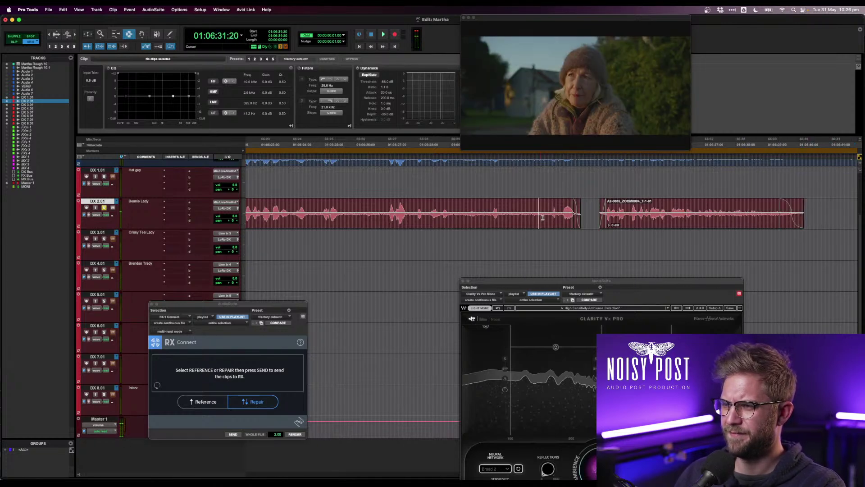
key(space)
drag(524, 217, 538, 217)
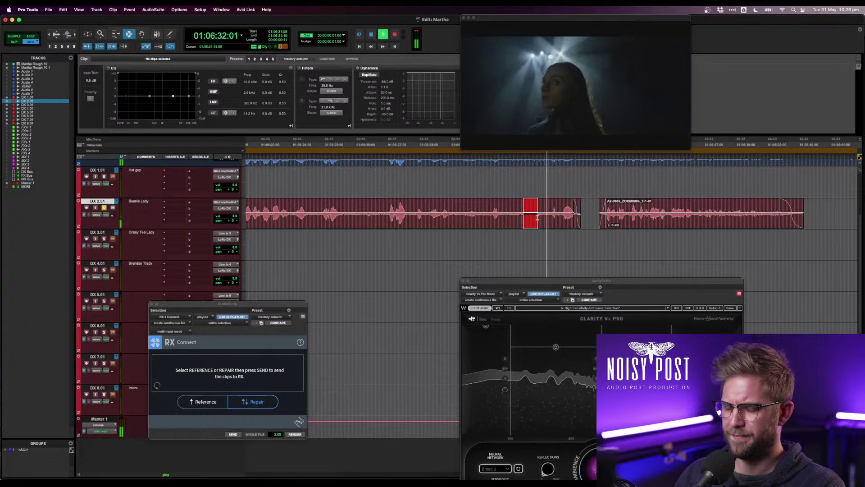
click(577, 218)
key(super+v)
key(space)
click(567, 219)
key(space)
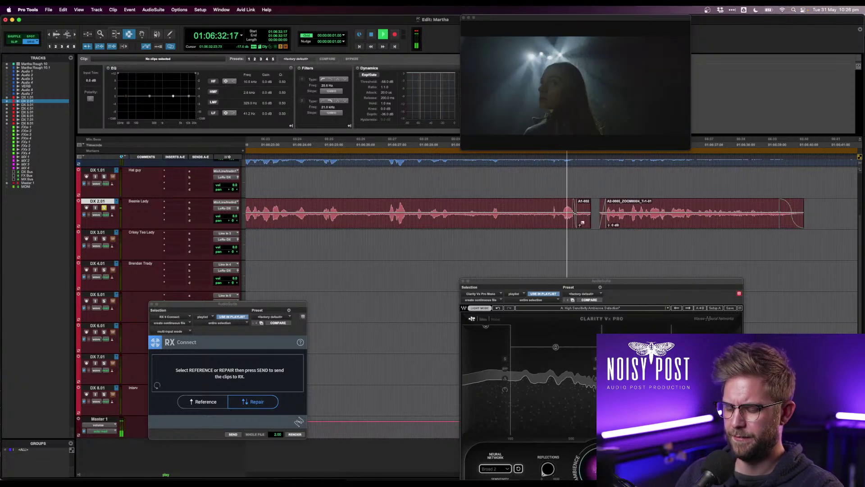
- Add a long fade-out to the pasted room-tone piece near 01:06:33 and play from 01:06:32:06
key(t)
key(t)
key(space)
double_click(610, 217)
mouse_move(590, 215)
mouse_down()
mouse_move(579, 217)
mouse_move(588, 217)
mouse_up()
click(553, 220)
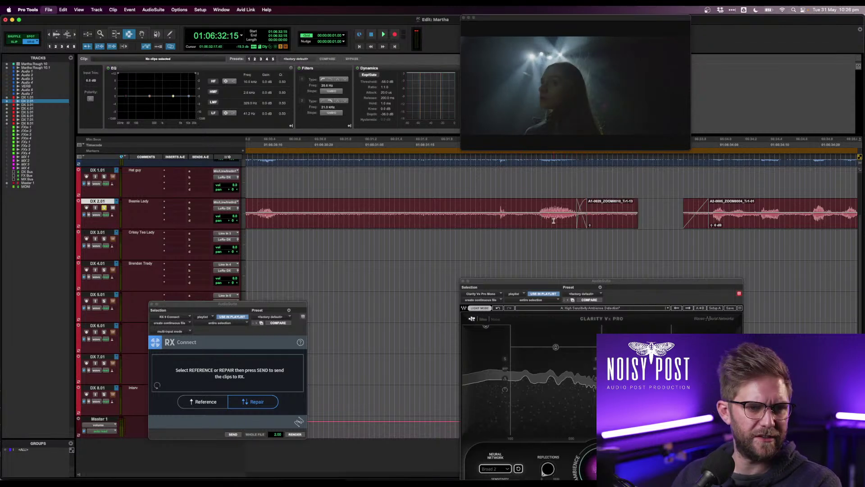
key(space)
drag(652, 216, 592, 215)
key(space)
click(496, 219)
key(space)
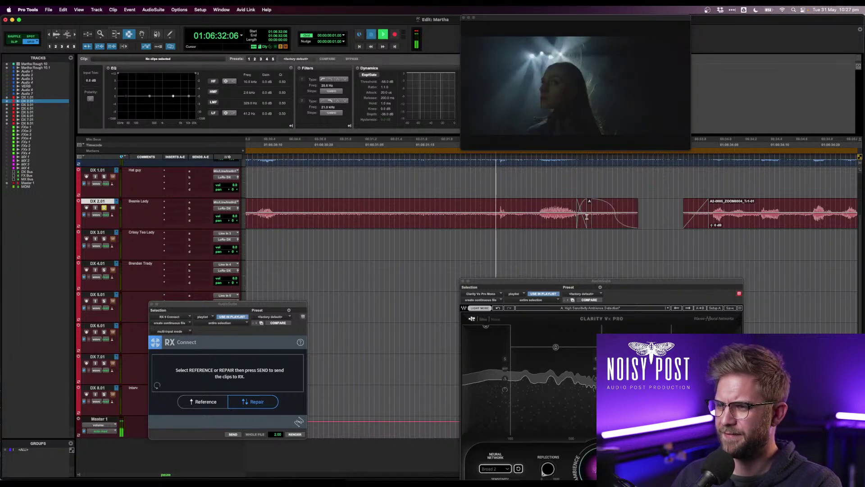
- Play the transition between the last two DX 2.01 passages from 01:06:32:11 with the surrounding clips in view
key(F8)
key(F7)
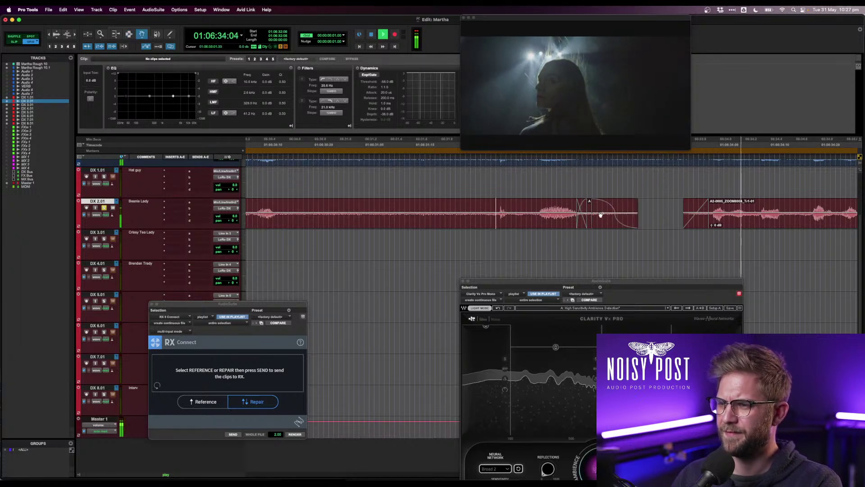
key(r)
key(r)
key(r)
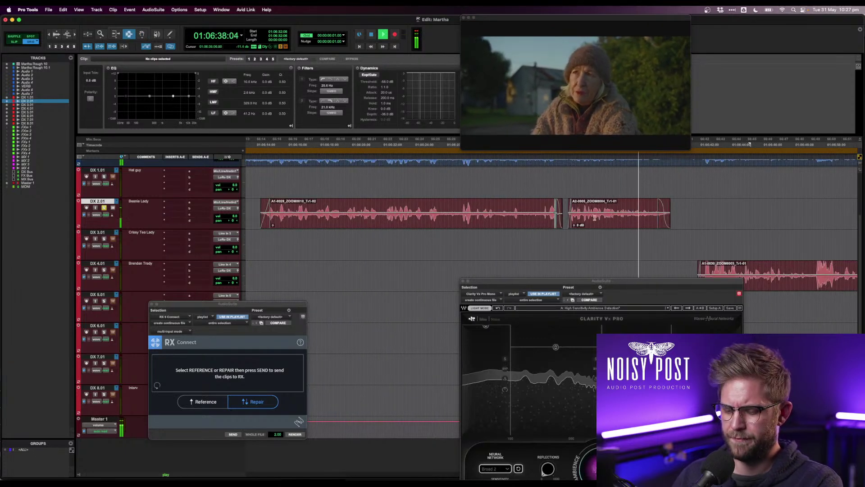
key(r)
key(space)
click(549, 210)
key(space)
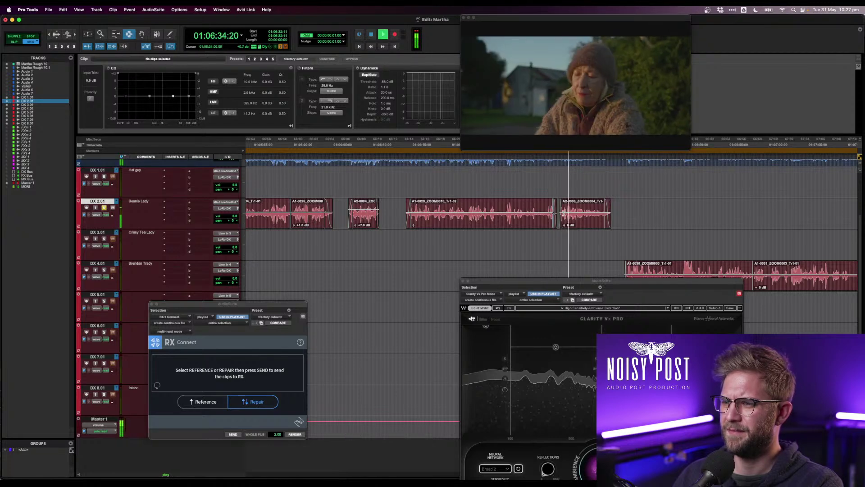
- Move the last Beanie Lady clip's fade-in earlier, lower the clip gain at its start and play the transition
key(t)
key(t)
key(space)
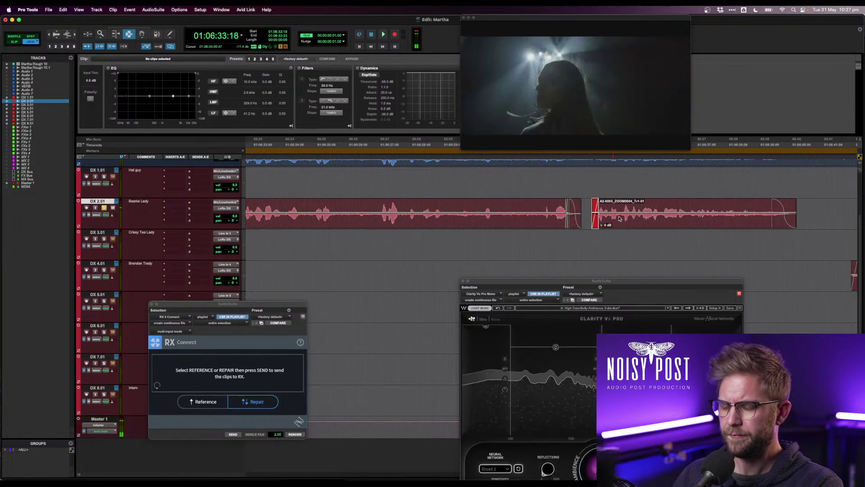
key(comma)
key(comma)
click(566, 216)
key(space)
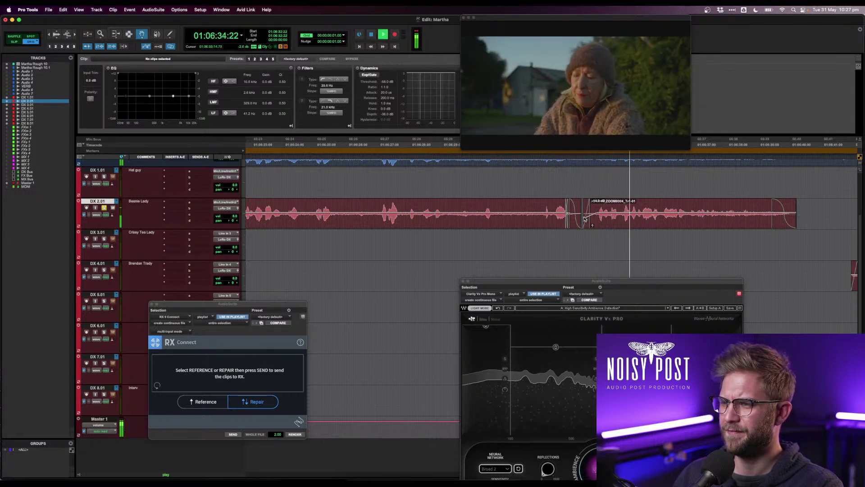
key(F7)
key(space)
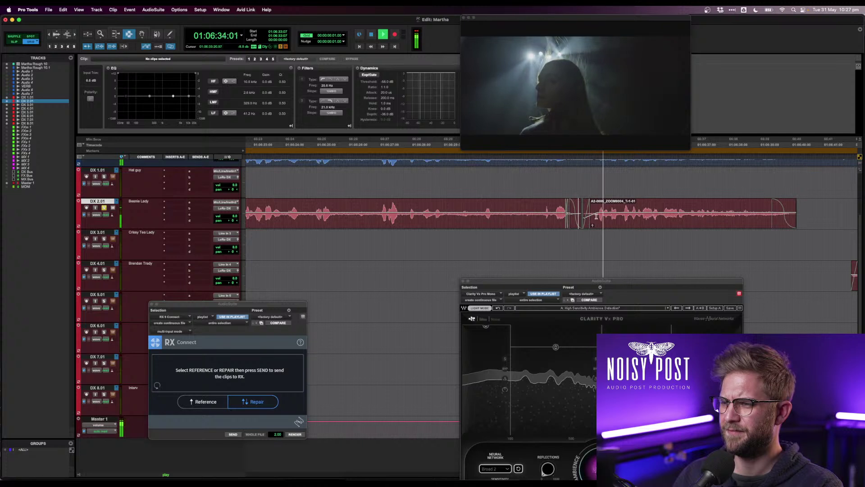
- Lengthen the last Beanie Lady clip's fade-in from 01:06:33:11 to 01:06:33:21 and give it a slower-rising curve
drag(597, 220, 583, 219)
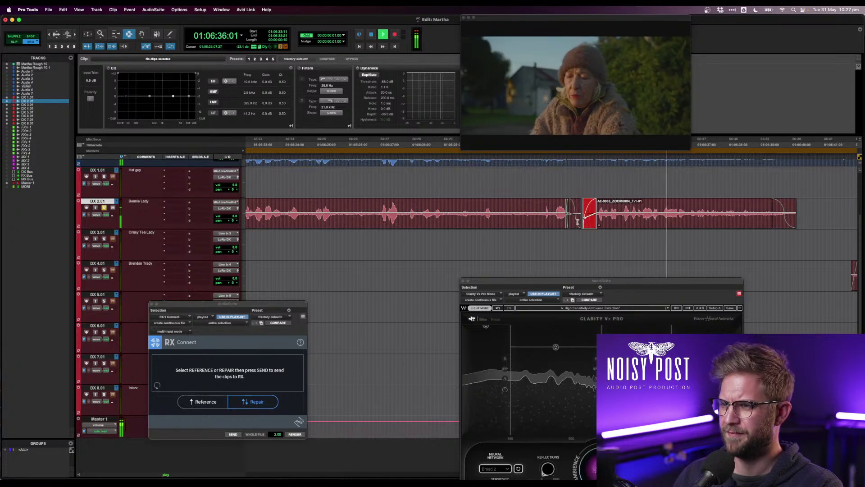
key(super+f)
click(467, 205)
key(Return)
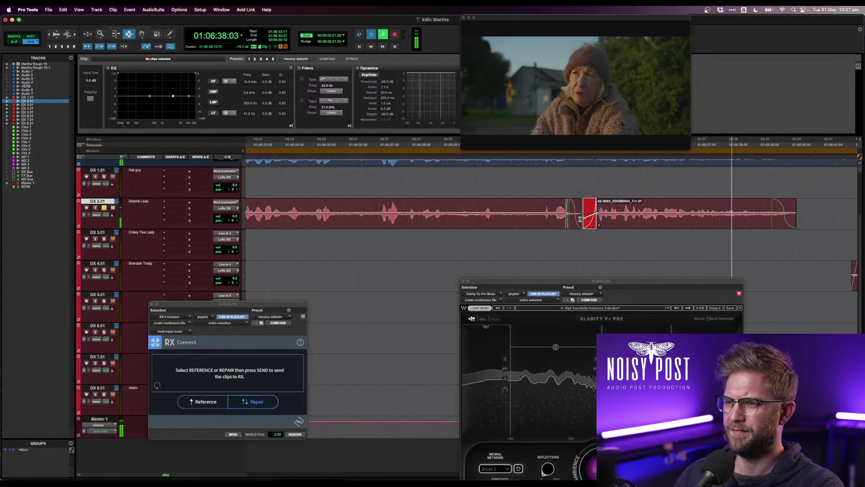
click(581, 220)
key(space)
key(space)
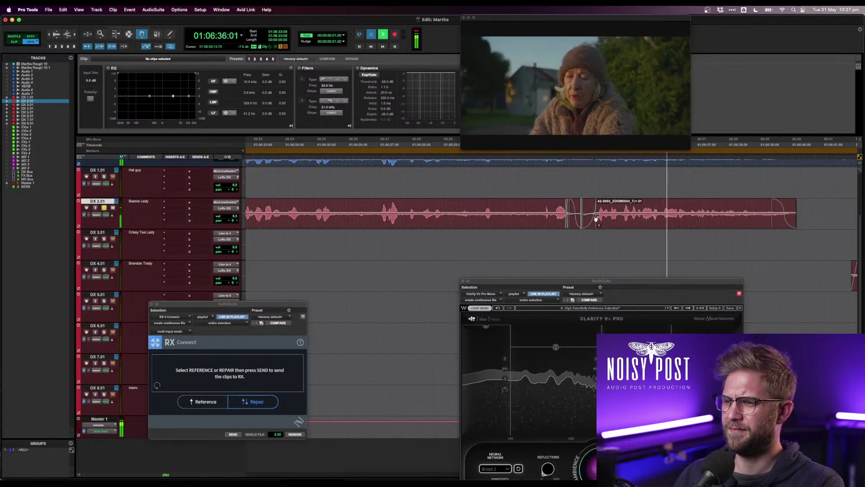
- Play the reshaped fade-in from 01:06:33:09 and save the session
key(space)
key(space)
key(r)
key(r)
key(r)
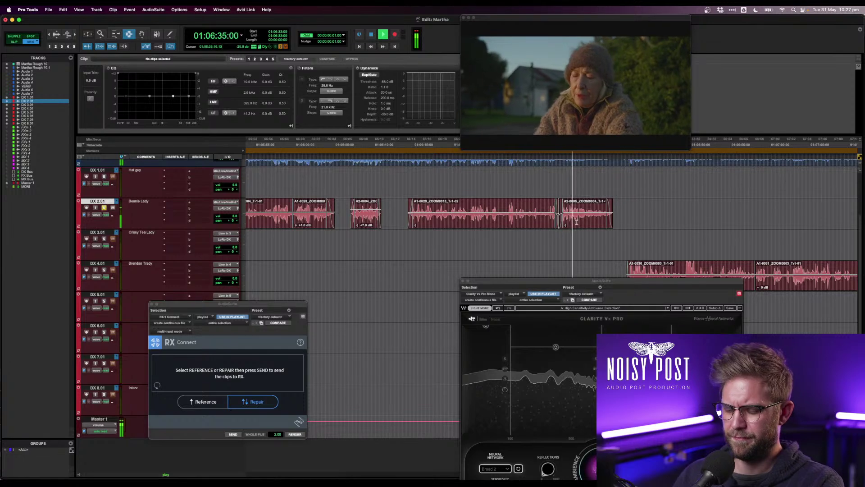
key(space)
key(super+s)
- Select all the Beanie Lady clips on DX 2.01, from the one at 01:04:56:09 through the last one
double_click(572, 220)
key(r)
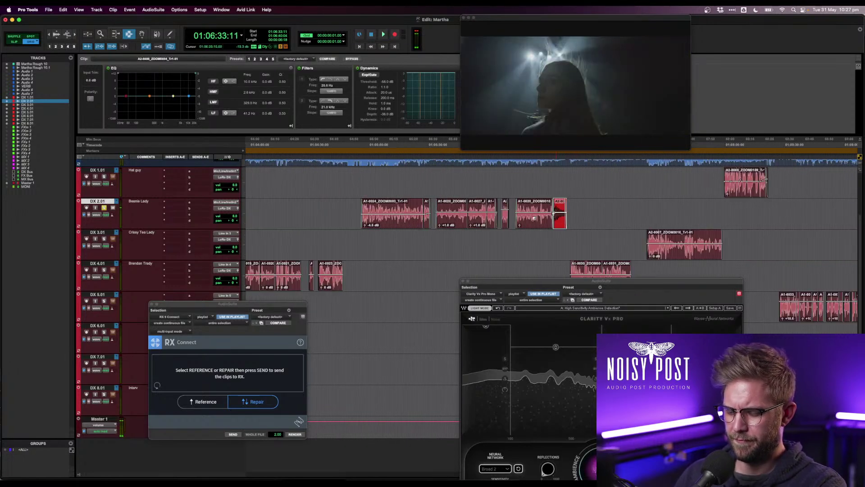
shift+click(395, 219)
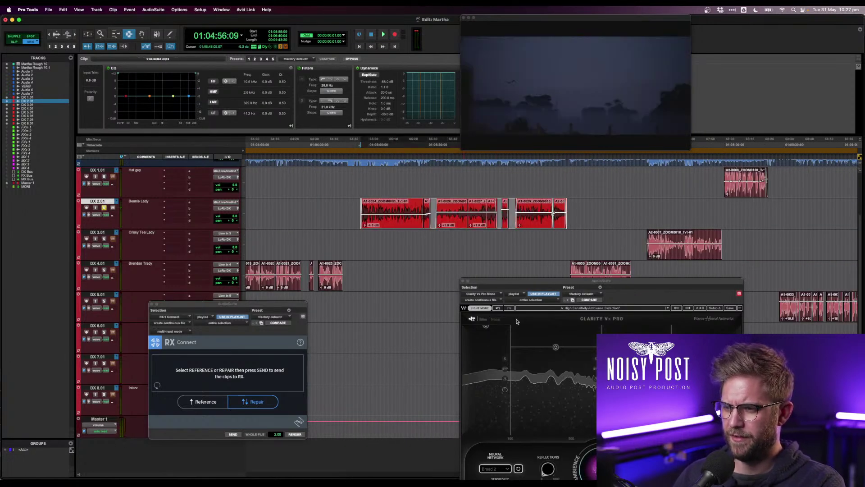
- Rearrange the Clarity Vx Pro and RX Connect windows so Clarity's full controls and the DX 2.01 clips can be seen
drag(526, 281, 407, 240)
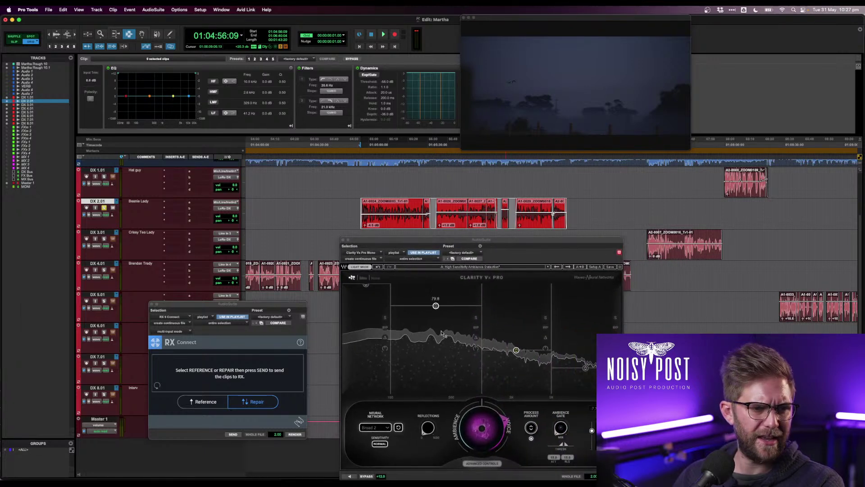
drag(503, 241, 188, 114)
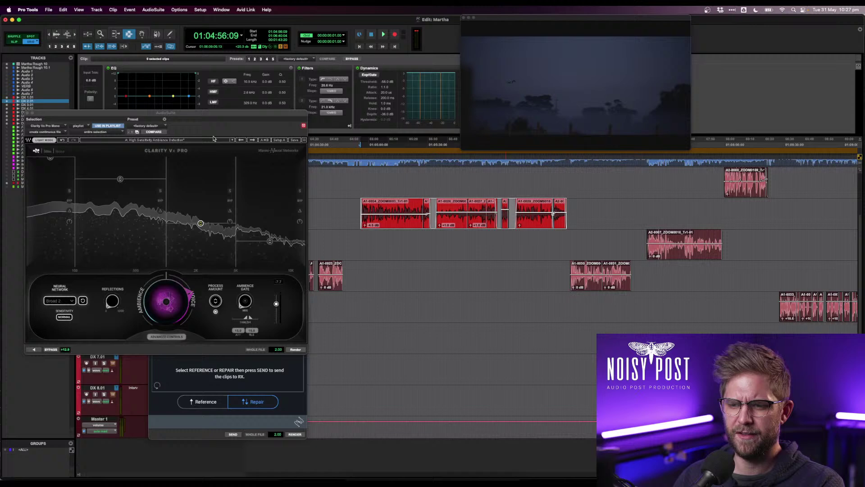
click(292, 362)
drag(277, 303, 759, 327)
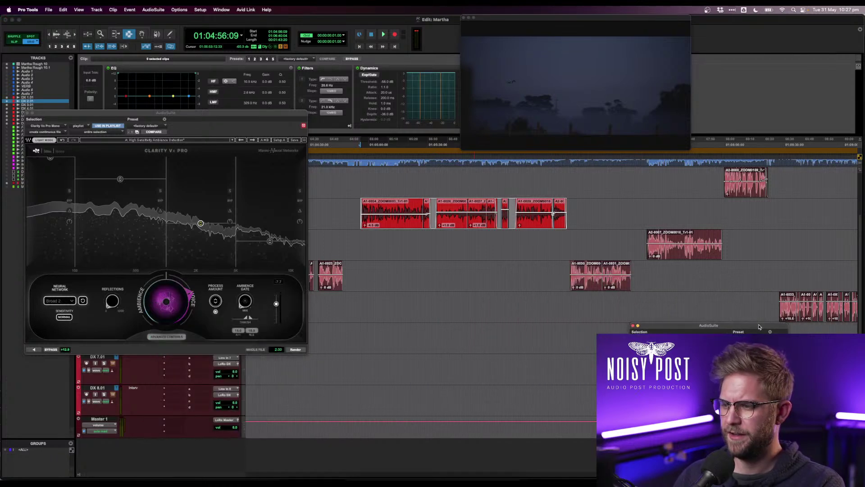
drag(248, 117, 324, 205)
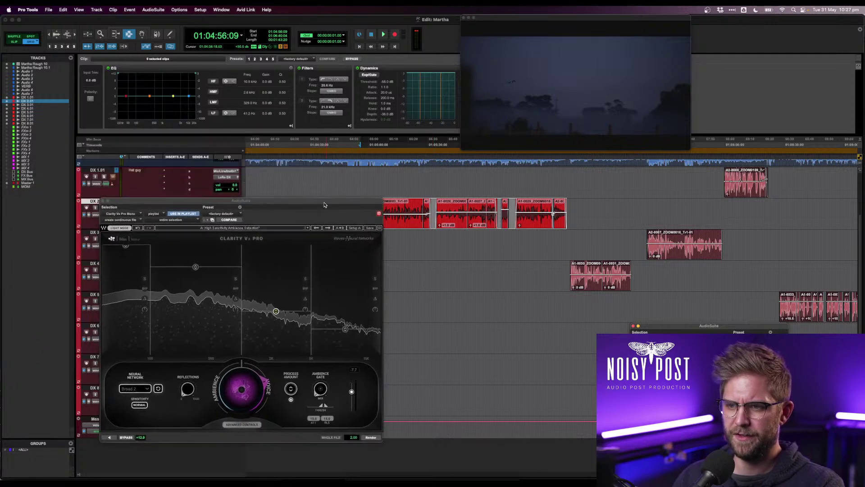
- Preview Clarity Vx Pro on the selected clips and activate the option beside the Broad 2 neural network
key(space)
key(space)
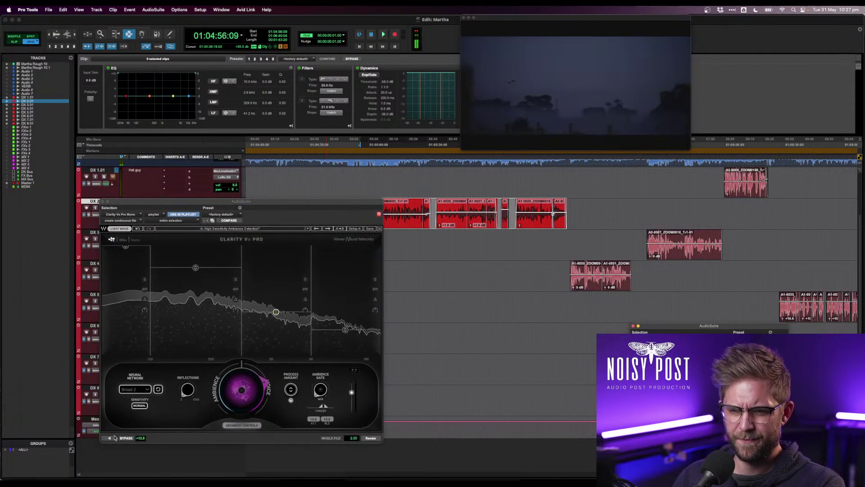
click(161, 391)
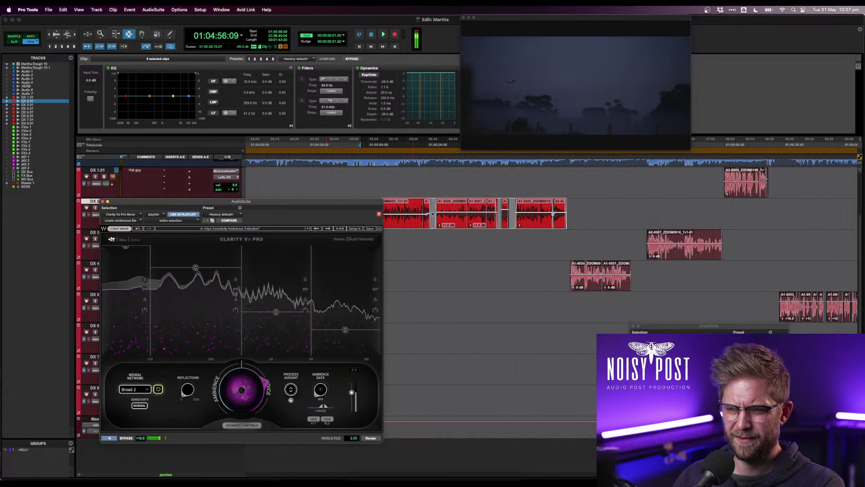
drag(377, 202, 364, 210)
- Preview Clarity Vx Pro on the A1-0024 clip and the short clip after it, slightly raising the second band's processing level
click(405, 209)
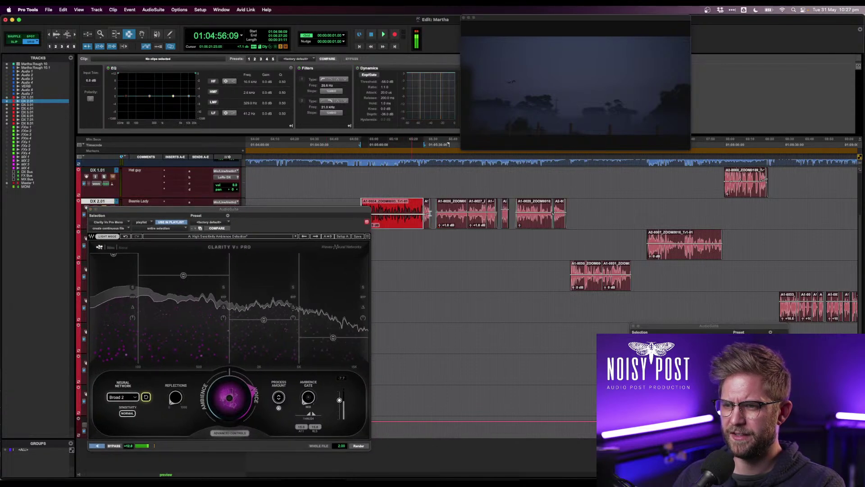
drag(430, 256, 430, 247)
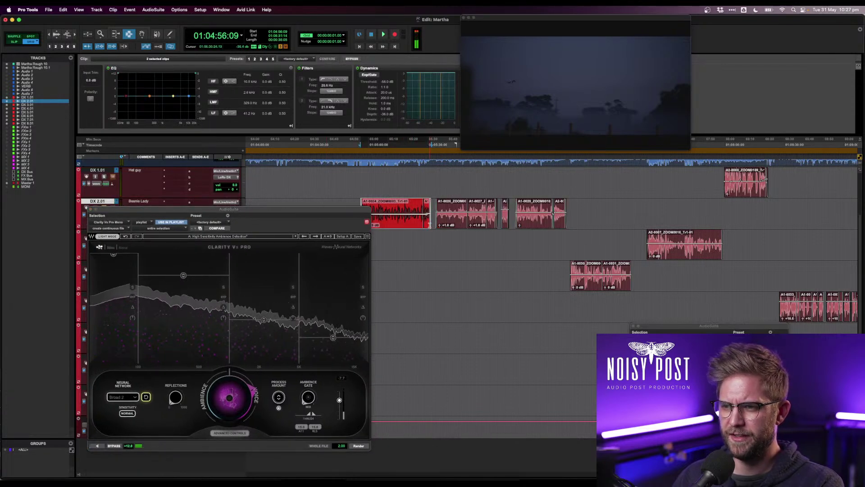
click(102, 445)
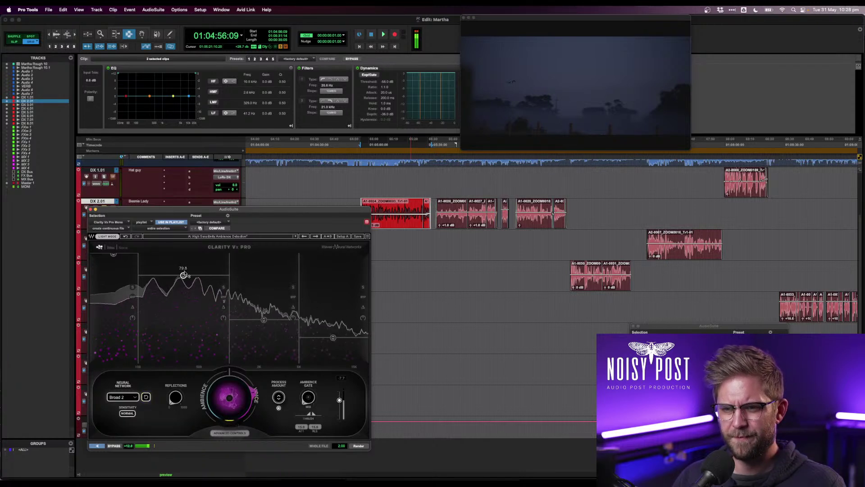
drag(183, 275, 183, 274)
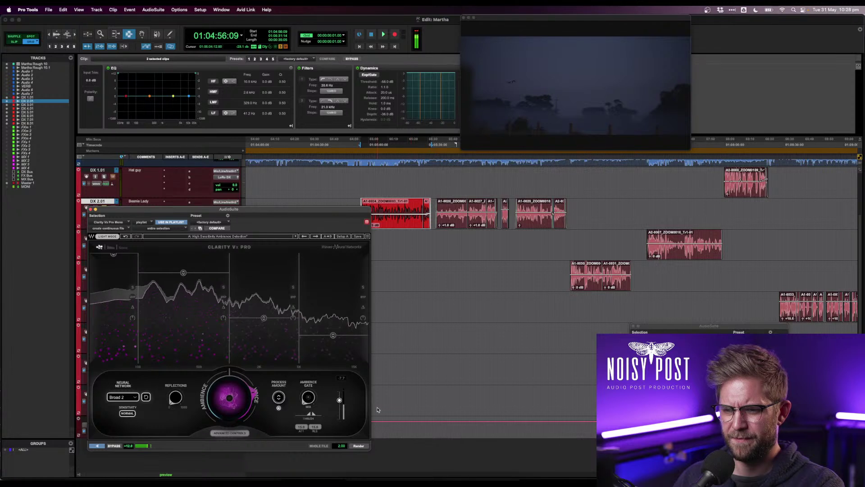
- Render Clarity Vx Pro on the A1-0024 selection, and preview it on the DX 2.01 group at 01:05:33:24 with the neural network reset
click(359, 446)
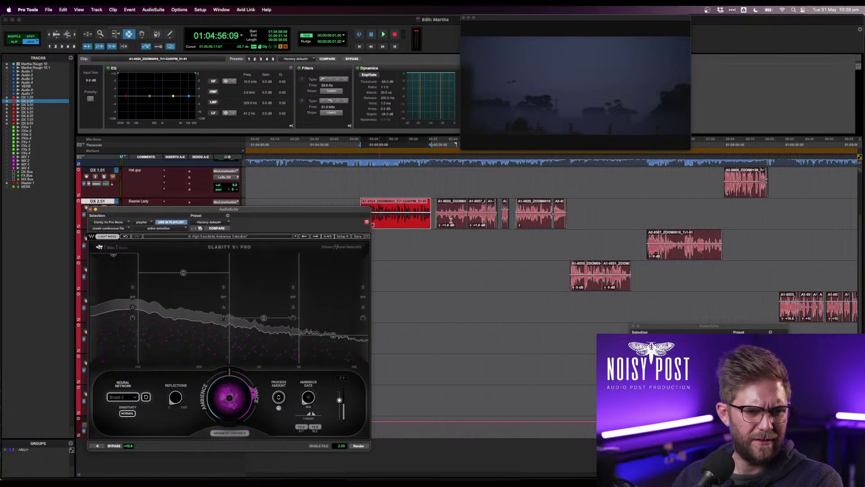
double_click(452, 221)
shift+click(494, 220)
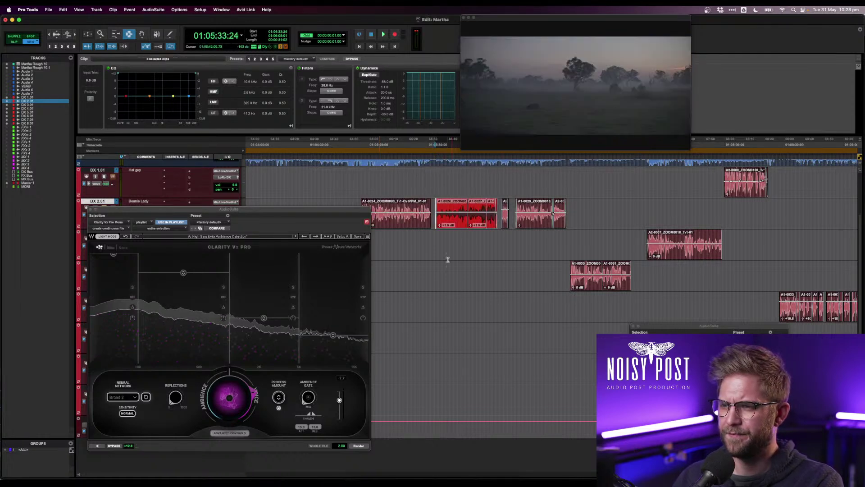
click(100, 446)
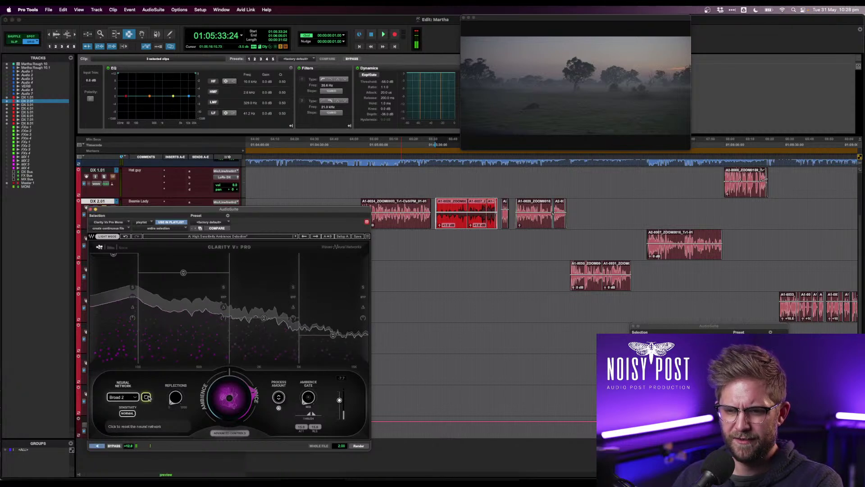
click(148, 397)
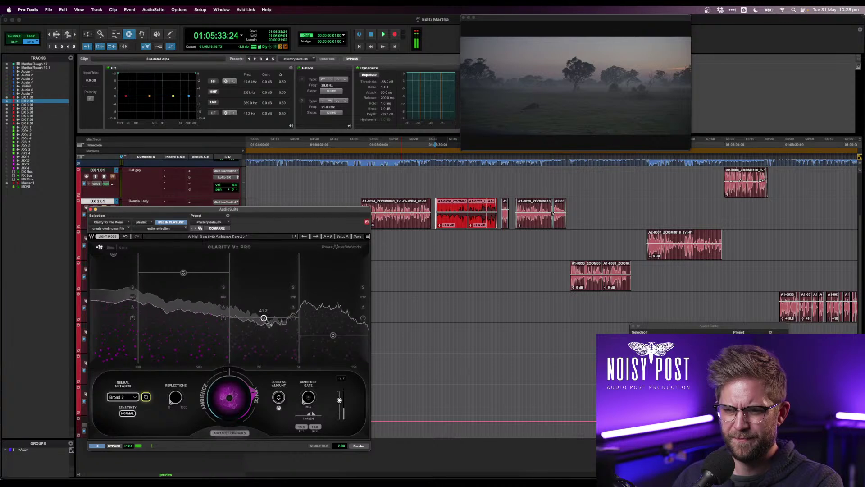
- Lower the process amounts of Clarity's third and fourth bands during the preview, bringing band 3 to about 36%
mouse_move(232, 397)
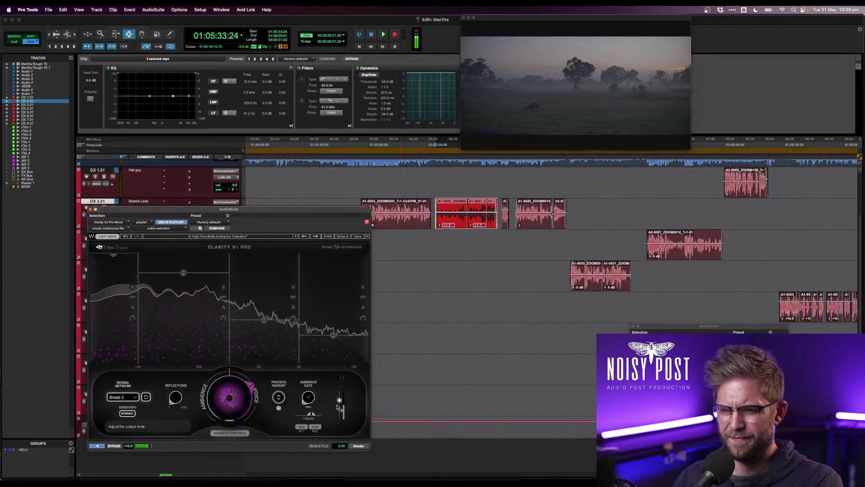
drag(333, 335, 333, 345)
mouse_move(265, 325)
drag(265, 325, 284, 331)
mouse_move(332, 344)
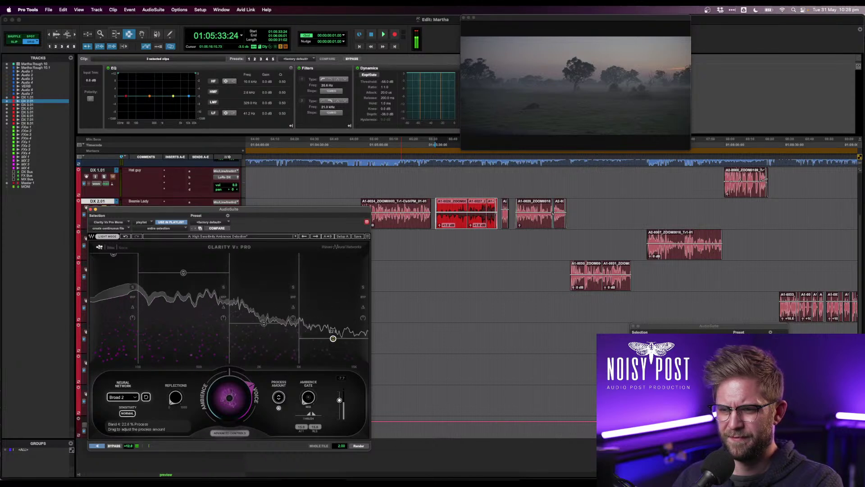
mouse_move(265, 326)
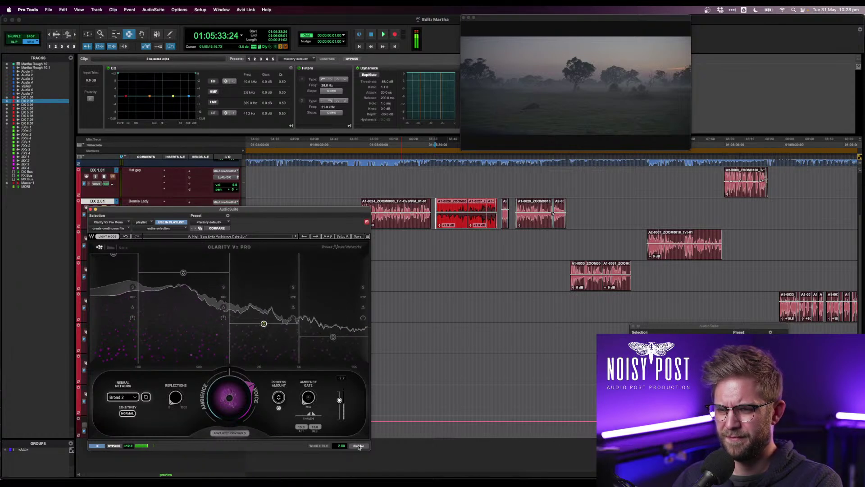
- Reset the Broad 2 neural network again and render Clarity Vx Pro onto the clip group at 01:05:33:24
click(146, 397)
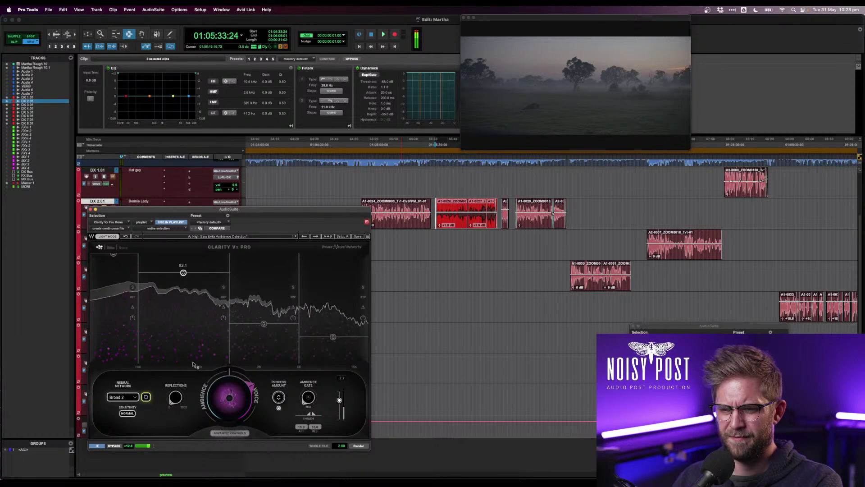
drag(230, 398, 227, 361)
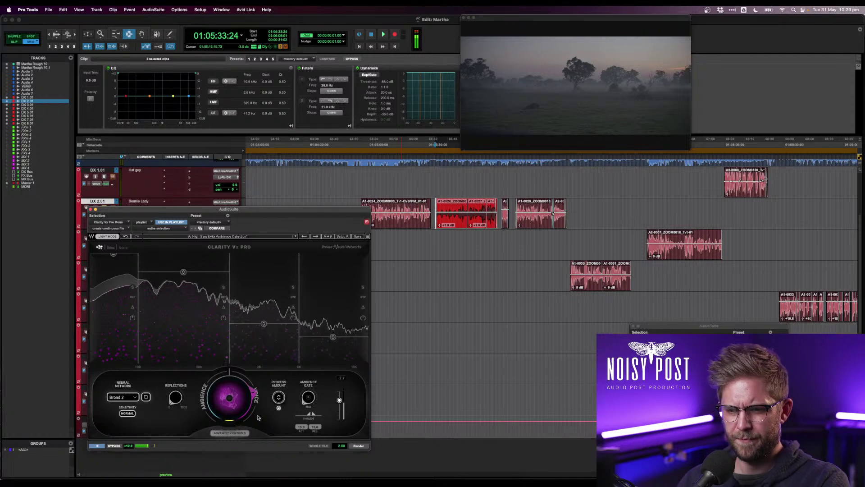
click(360, 445)
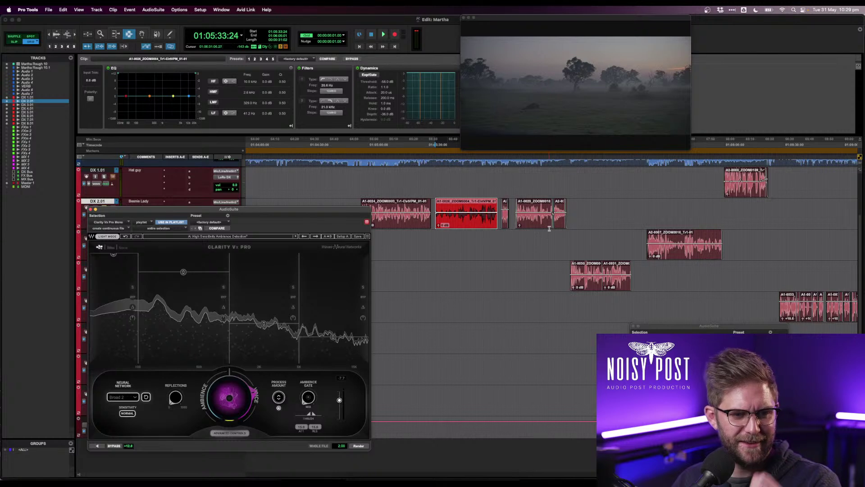
- Denoise the short DX 2.01 clip at 01:06:07:02 with Clarity Vx Pro, raising the process amounts of bands 3 and 4, and render it
click(508, 219)
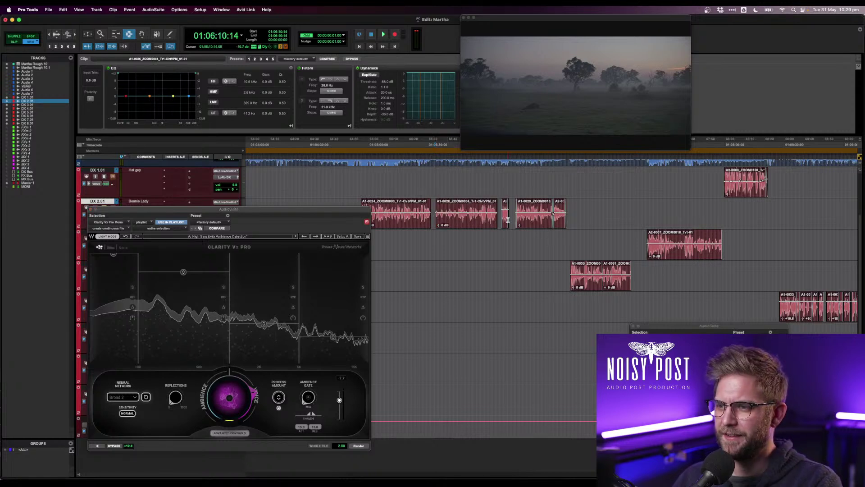
double_click(507, 218)
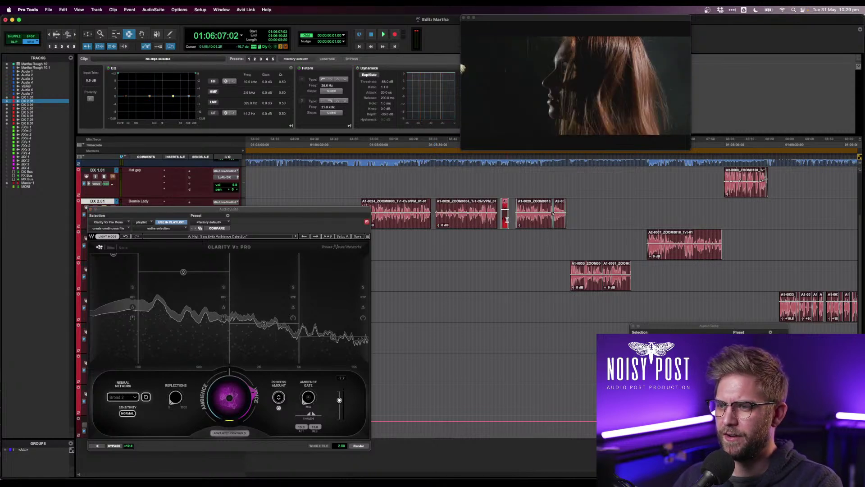
click(98, 446)
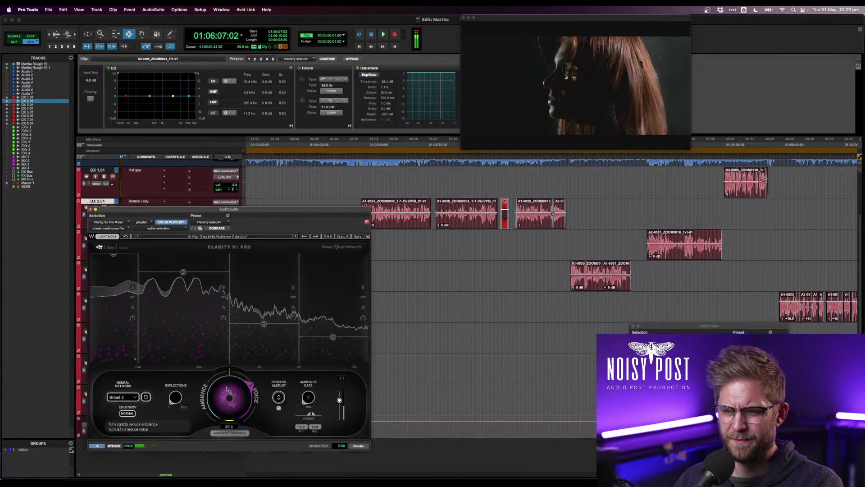
drag(333, 336, 333, 322)
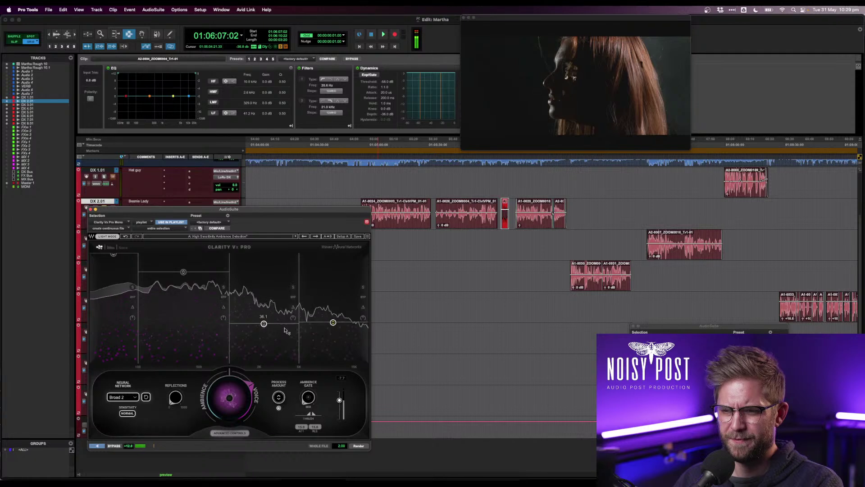
drag(264, 323, 264, 319)
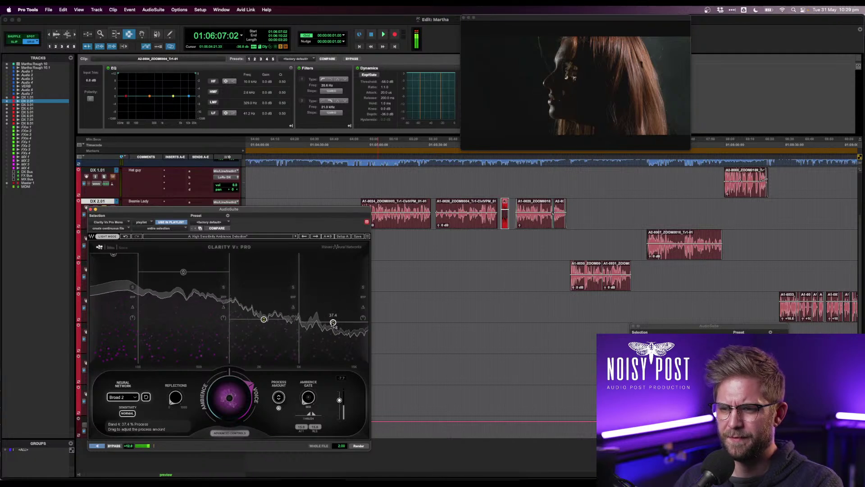
drag(333, 322, 333, 317)
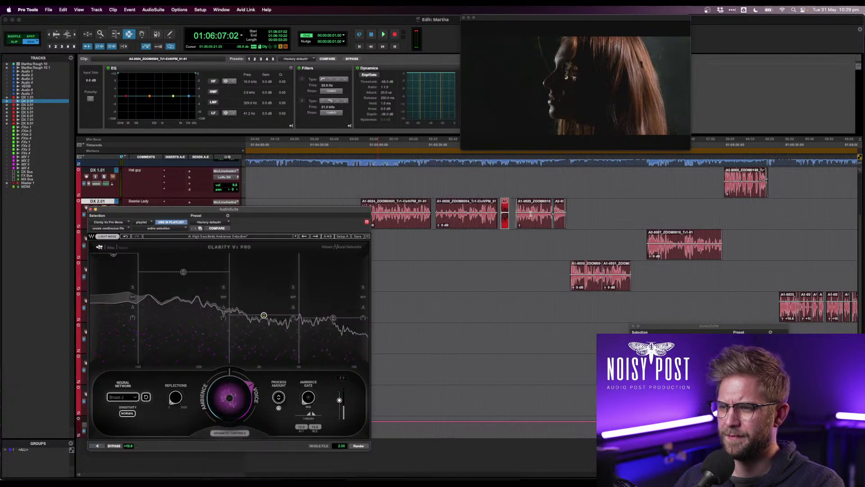
- Preview Clarity Vx Pro on the last two DX 2.01 clips, resetting the neural network and lowering band 3 and band 4, the latter to 20.3%
click(531, 215)
shift+click(555, 215)
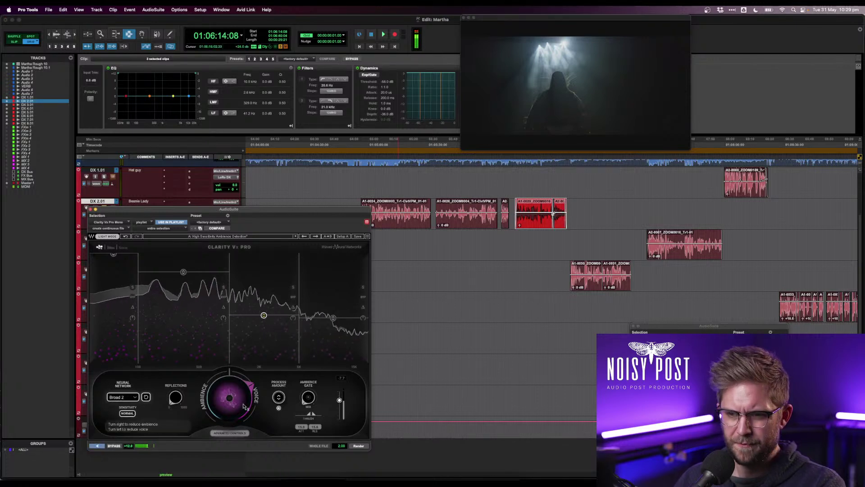
click(146, 397)
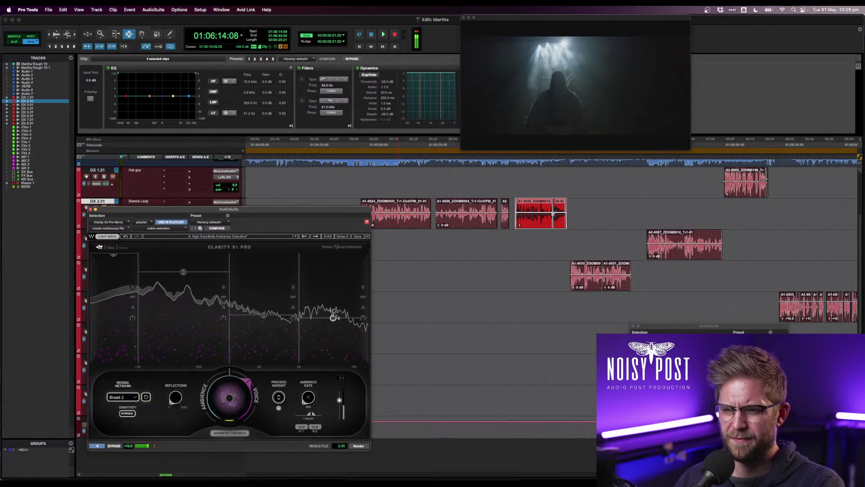
drag(333, 318, 333, 322)
drag(264, 323, 264, 332)
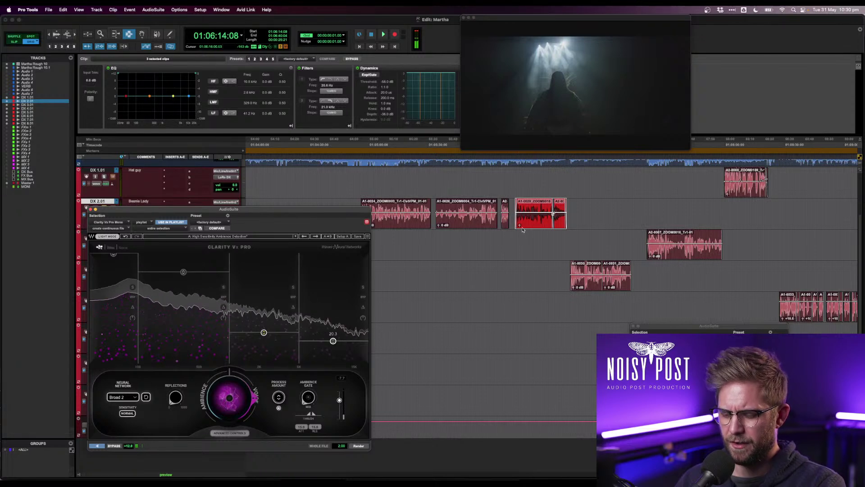
- Select only the longer clip at 01:06:14:08, reset the neural network for it and render Clarity Vx Pro
key(t)
click(610, 221)
key(t)
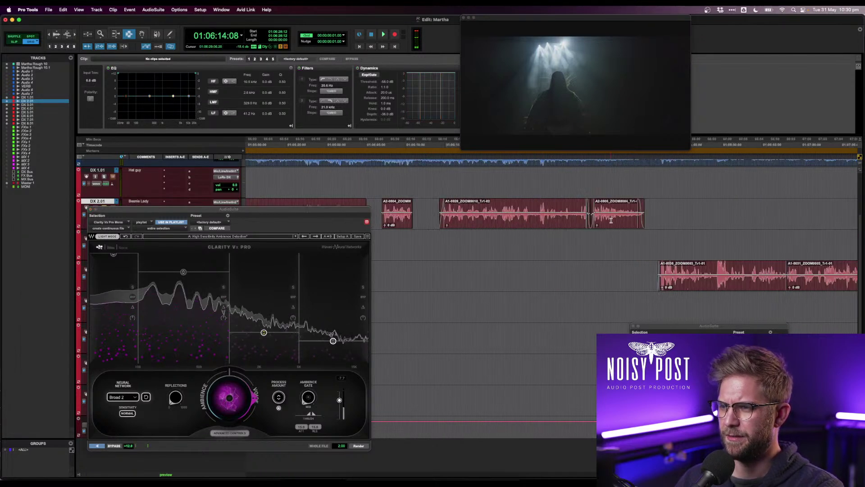
double_click(575, 219)
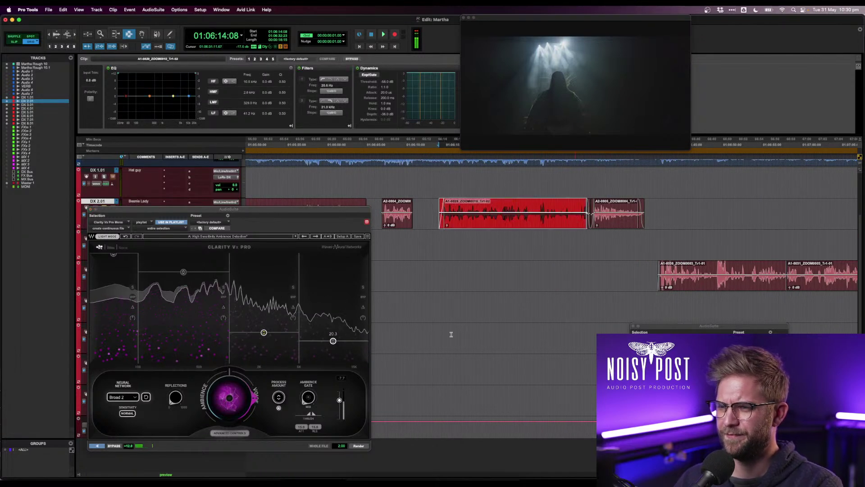
click(145, 397)
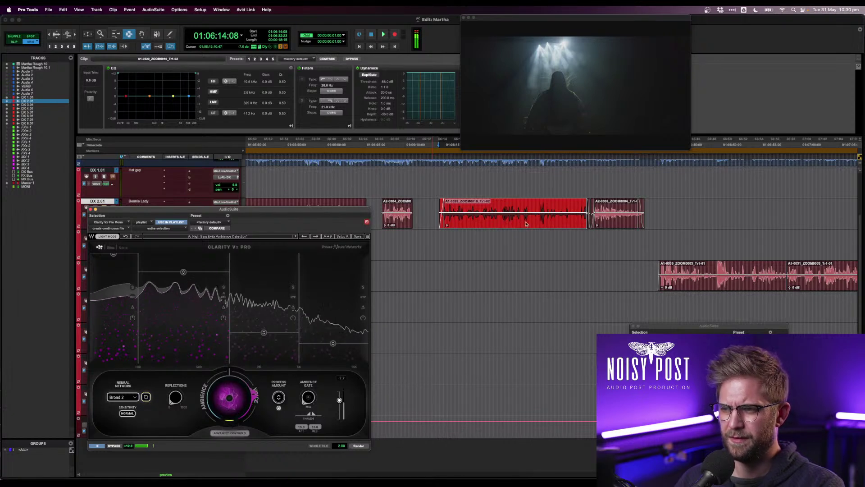
key(alt+shift+r)
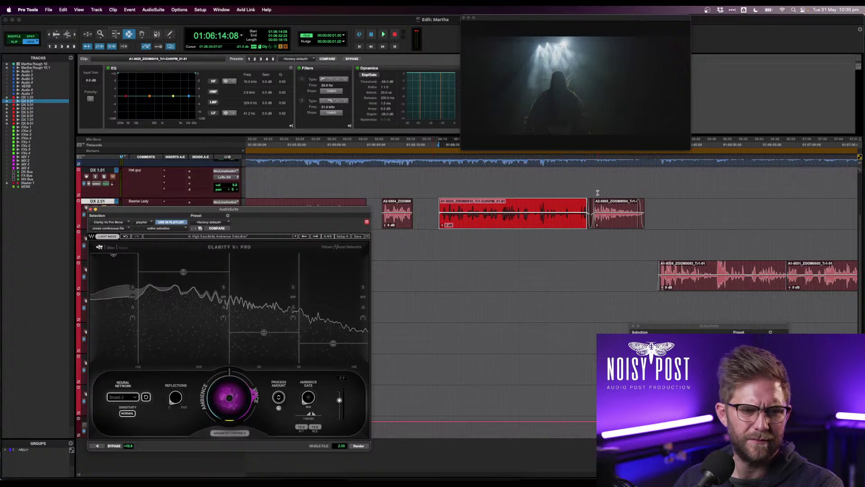
- Preview Clarity Vx Pro on the last DX 2.01 clip at 01:06:33:11, slightly raise bands 3 and 4, and render it
triple_click(599, 207)
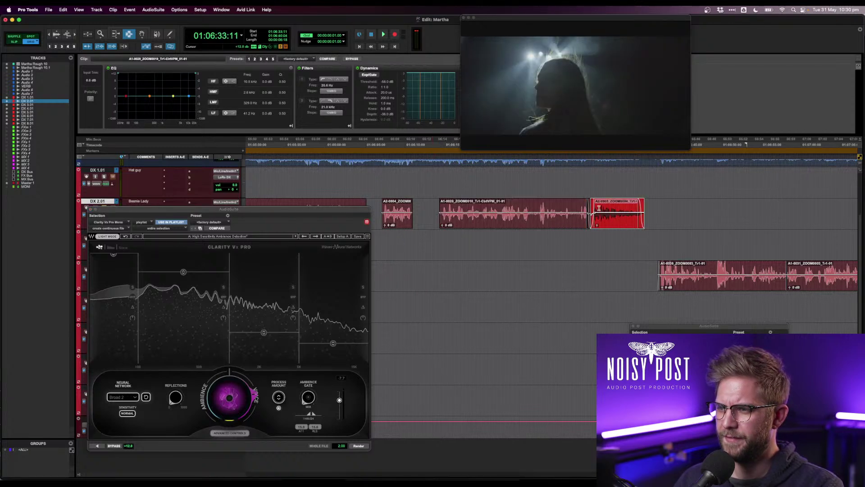
click(604, 210)
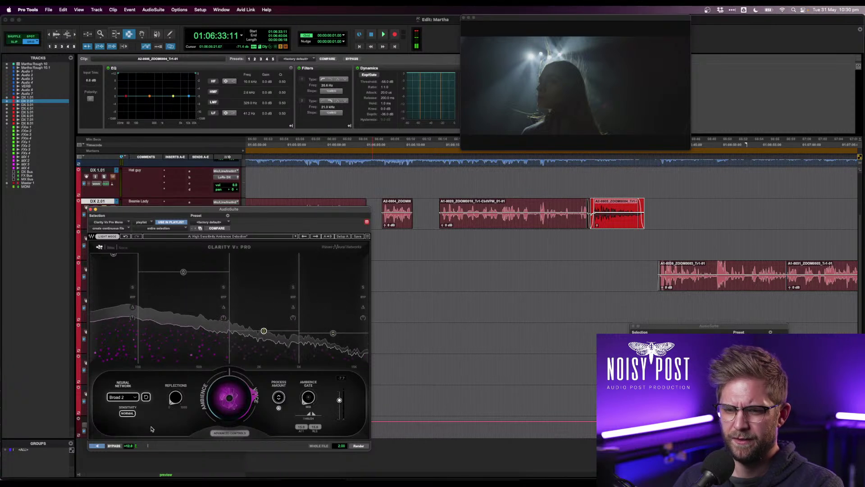
click(94, 446)
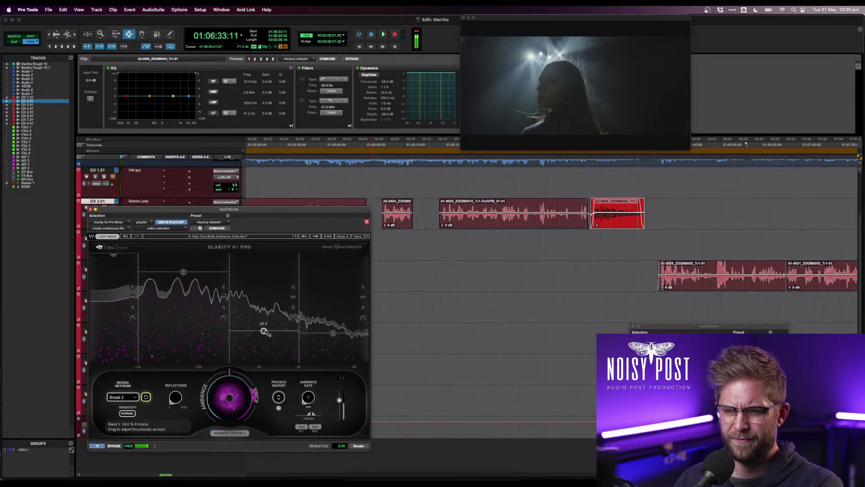
mouse_move(263, 330)
mouse_down()
mouse_move(270, 318)
mouse_move(263, 329)
mouse_up()
drag(333, 332, 333, 331)
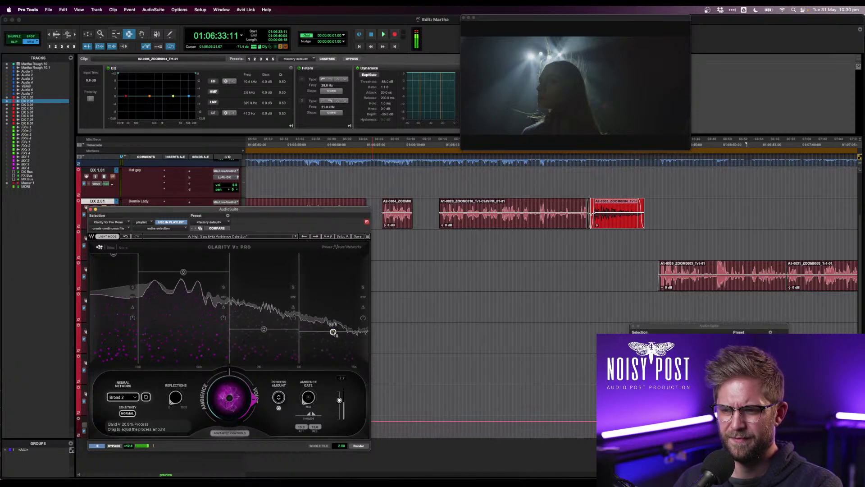
click(359, 446)
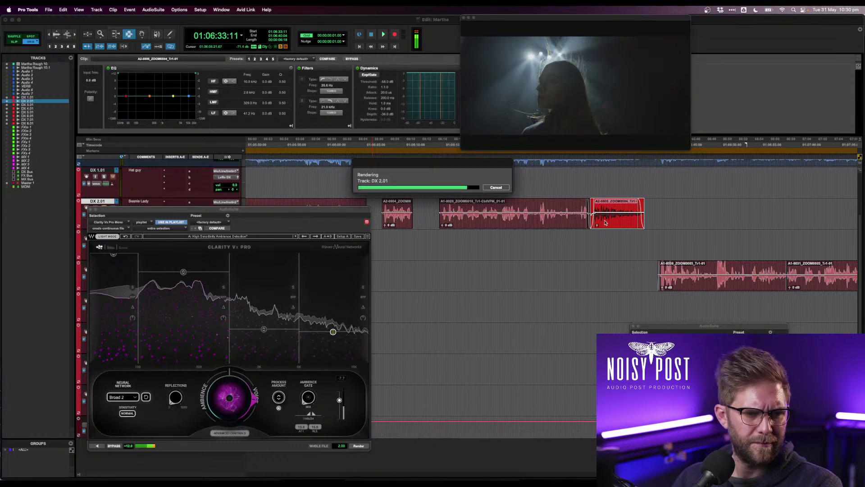
- Raise the clip gain line towards the end of the last Beanie Lady clip and play the passage back
click(599, 220)
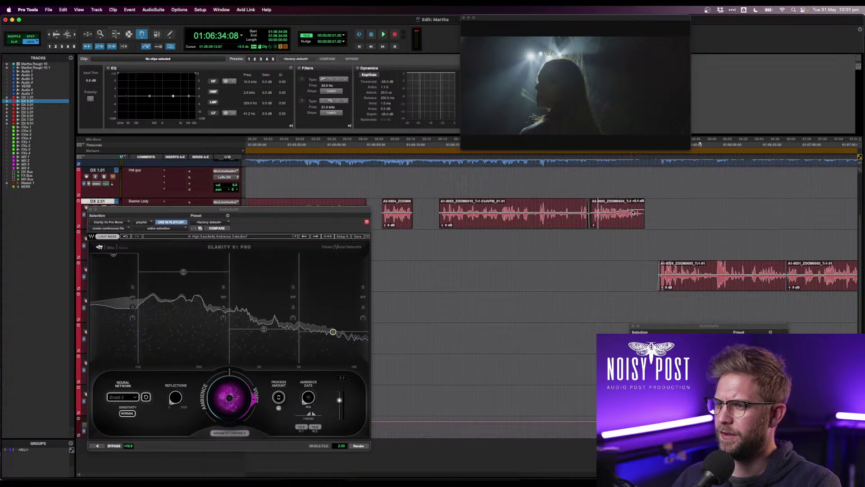
key(space)
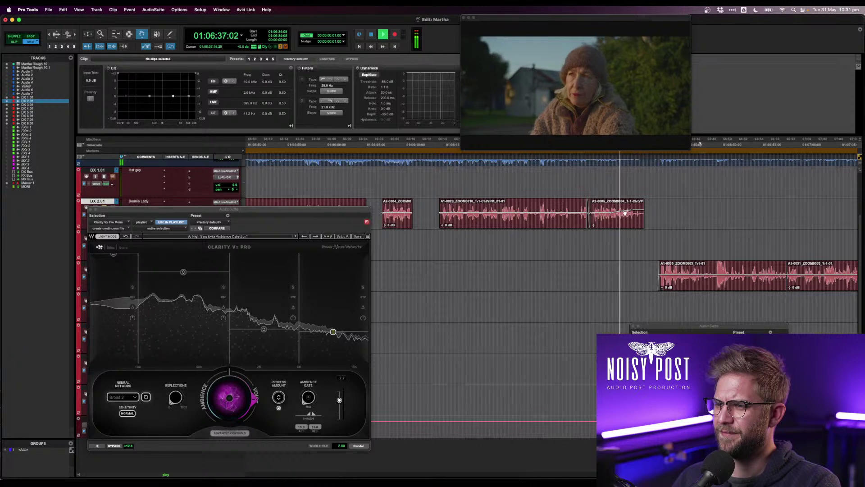
drag(633, 211, 641, 218)
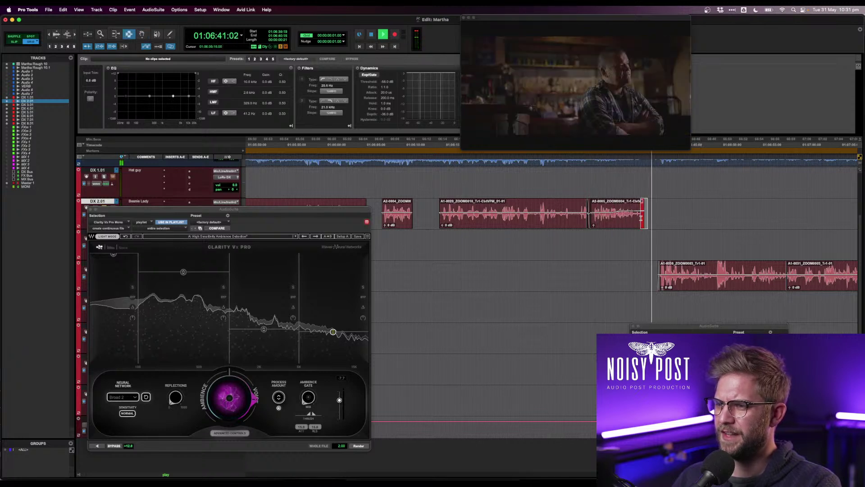
click(624, 221)
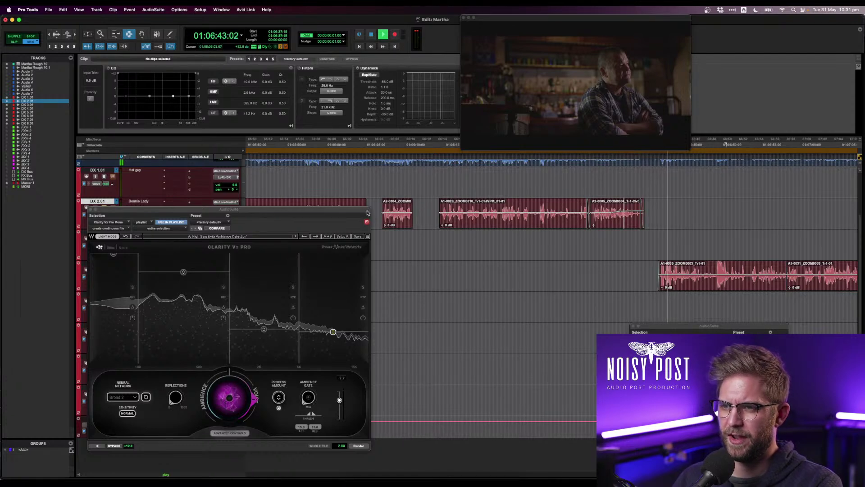
- Move the Clarity window clear of the DX 2.01 track controls and select all denoised Beanie Lady clips from 01:04:56:09 through the last one
drag(367, 213, 366, 225)
scroll(558, 207, down, 2)
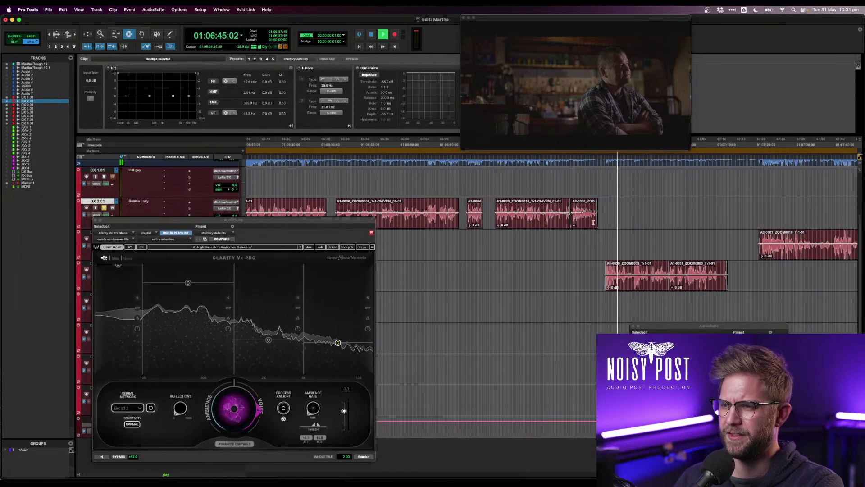
click(592, 222)
double_click(585, 220)
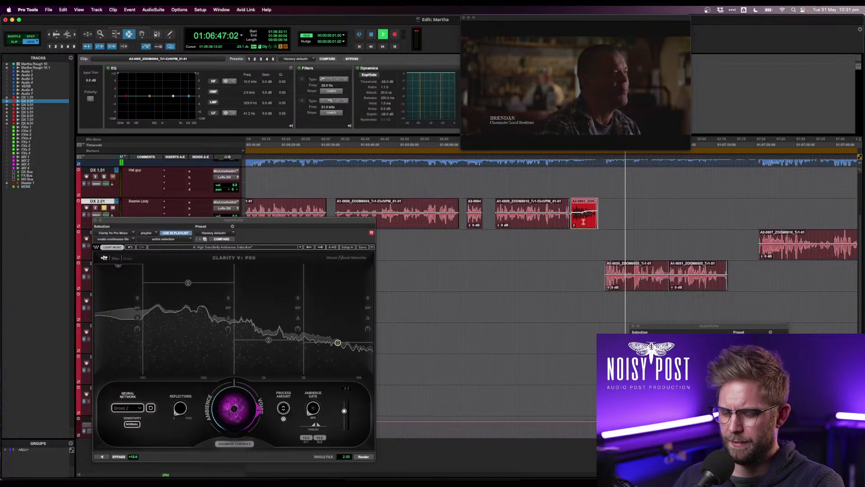
key(r)
shift+click(410, 218)
shift+double_click(410, 218)
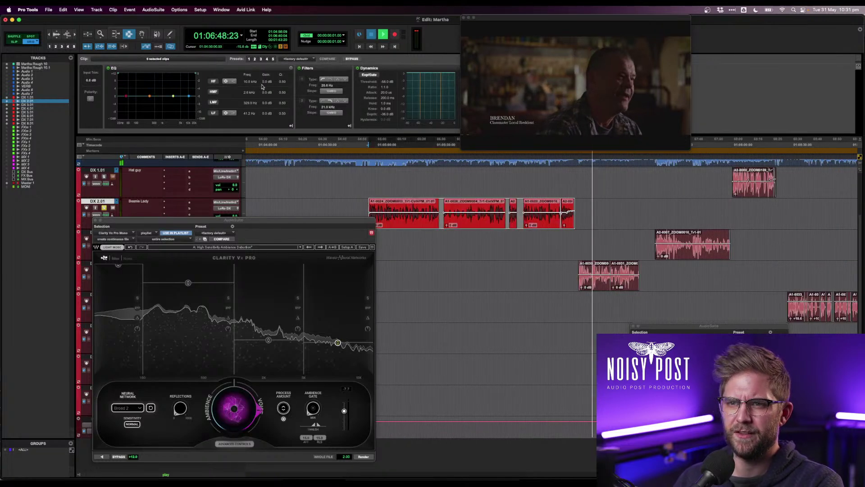
- Recall clip effects preset 1 for the selected Beanie Lady clips and set the high-pass filter to 91.4 Hz while playing them
key(space)
key(space)
click(249, 59)
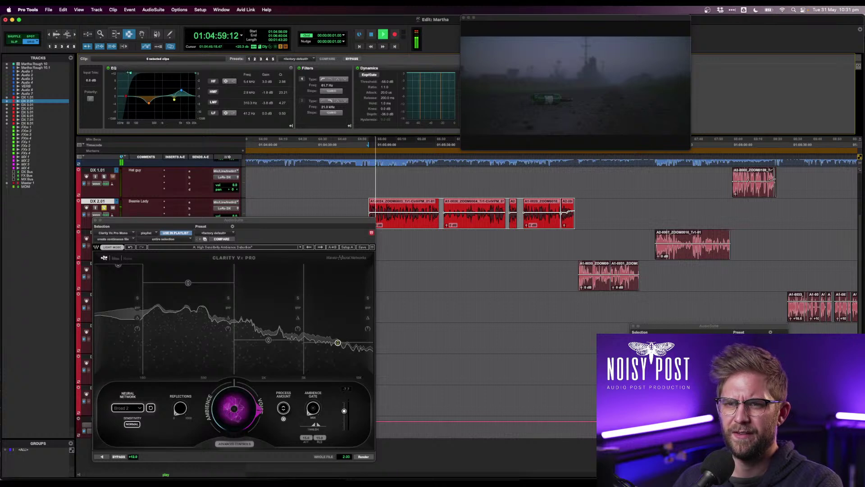
drag(128, 96, 128, 100)
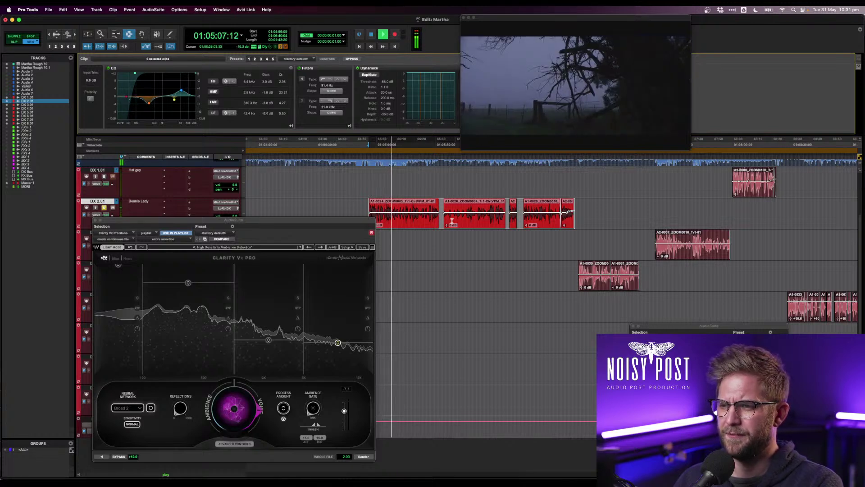
- Reselect all Beanie Lady clips on DX 2.01 from the first through the last and raise their clip gain to +2.0 dB
key(F8)
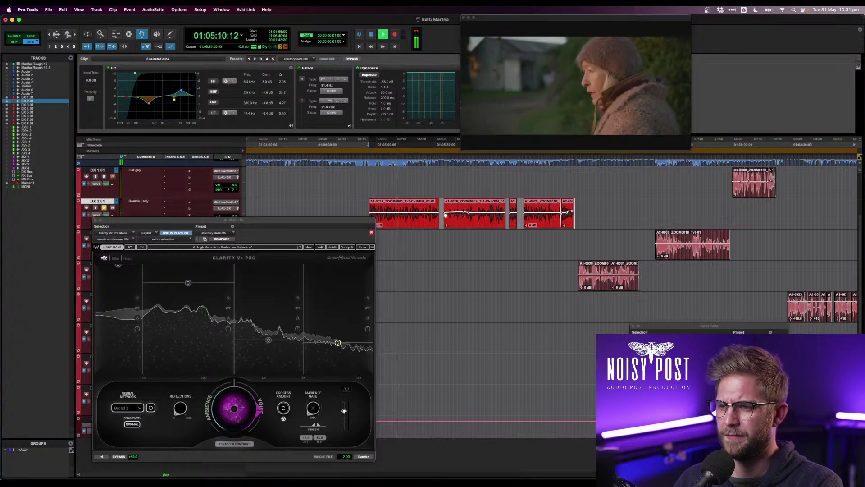
drag(444, 214, 446, 214)
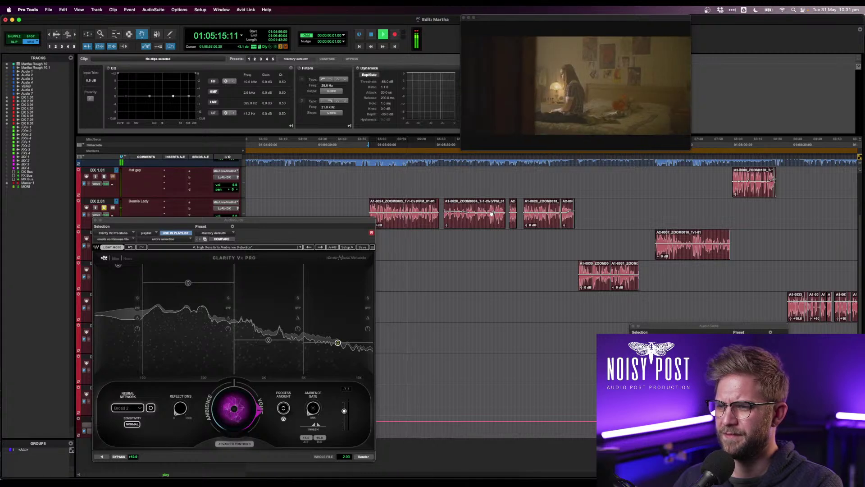
click(435, 221)
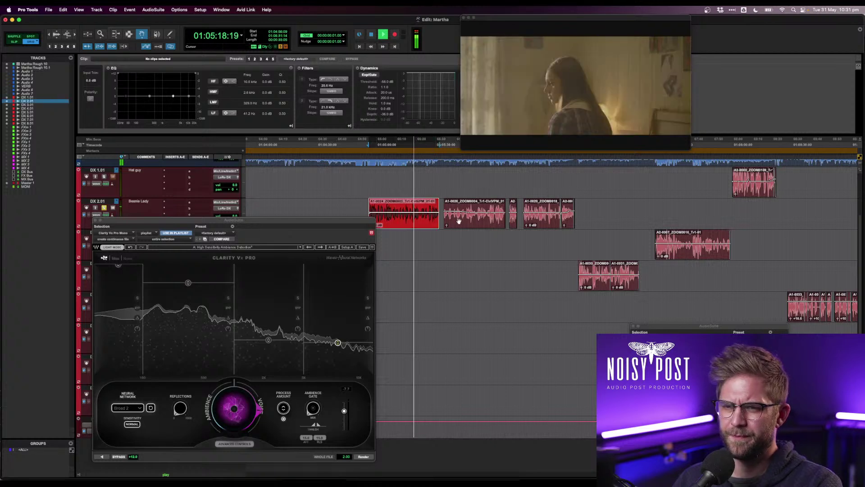
shift+click(569, 221)
scroll(570, 220, right, 1)
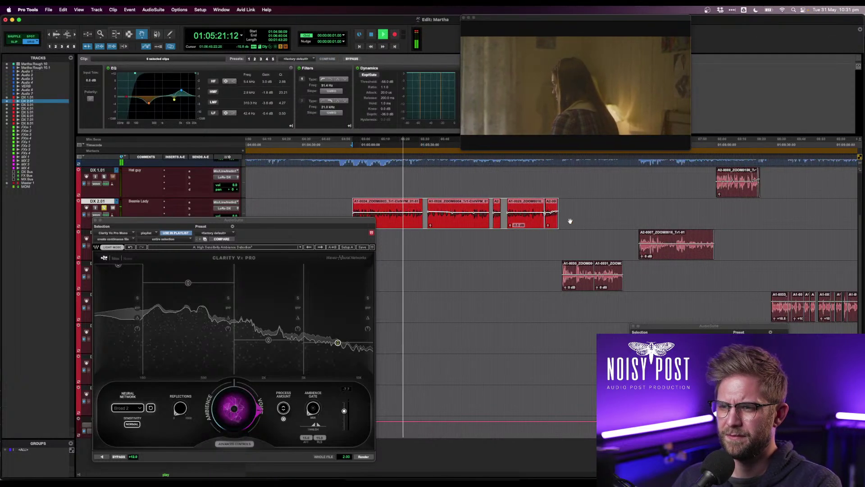
key(ctrl+shift+Up)
key(ctrl+shift+Up)
key(ctrl+shift+Up)
key(ctrl+shift+Up)
key(alt+super+[)
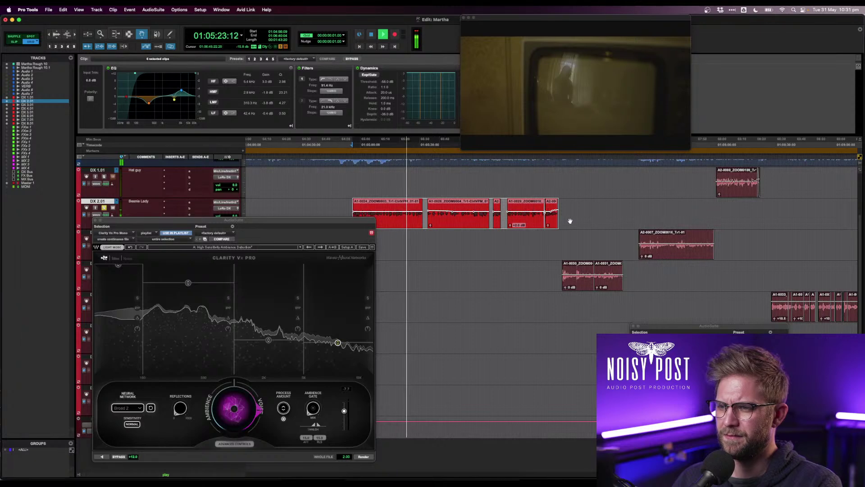
key(alt+super+])
key(alt+super+])
key(alt+super+])
key(alt+super+])
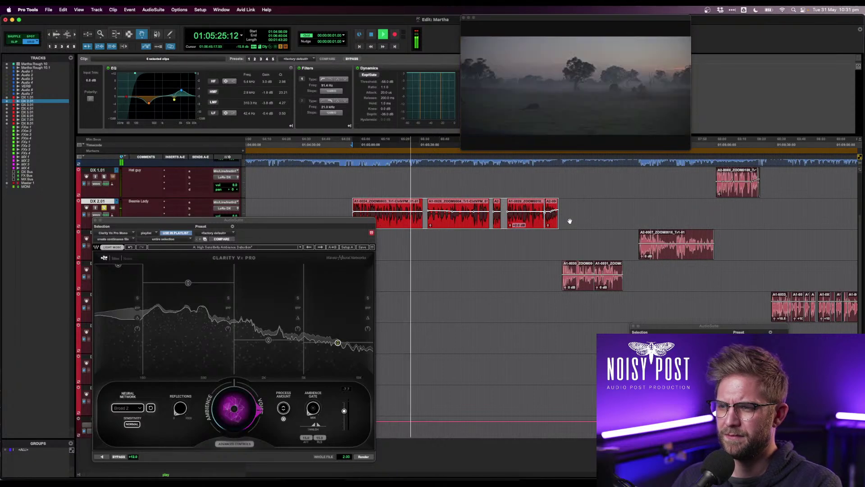
- Play back from just before the second Beanie Lady clip and move the Clarity Vx Pro window clear of the DX 2.01 track
key(F7)
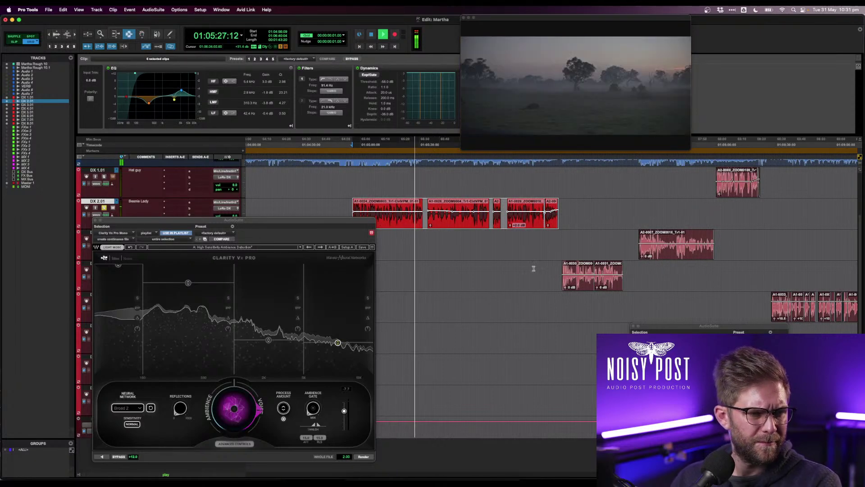
click(401, 226)
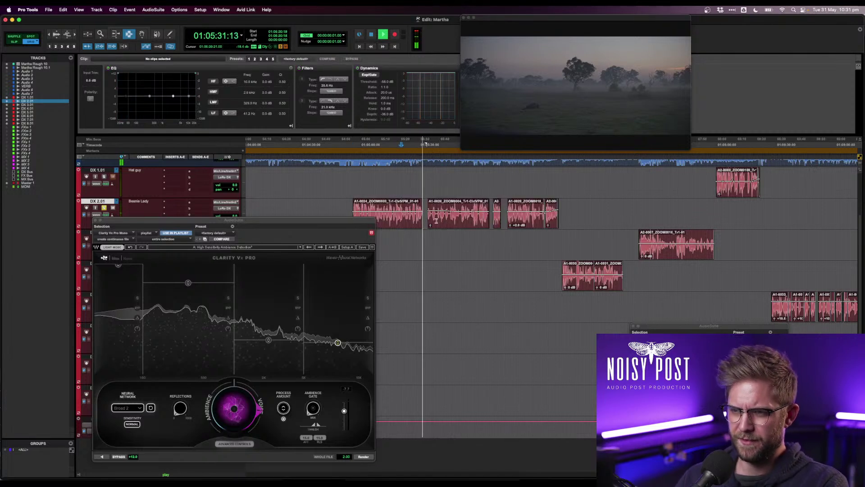
key(space)
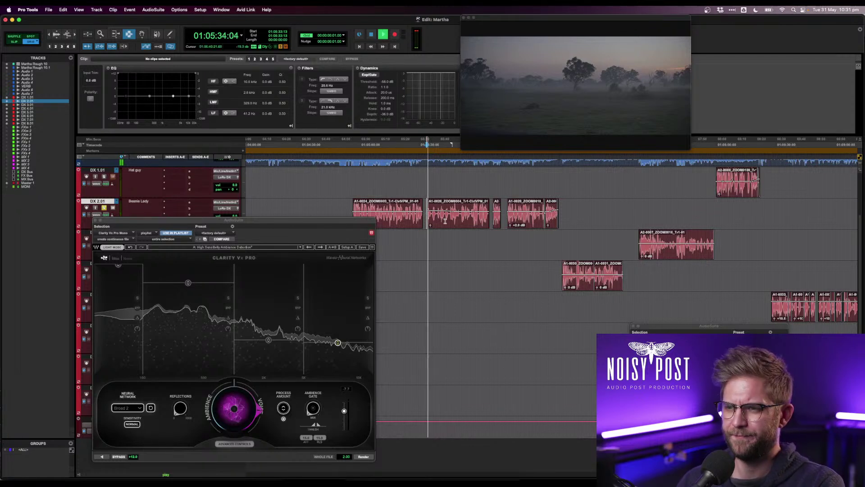
key(F8)
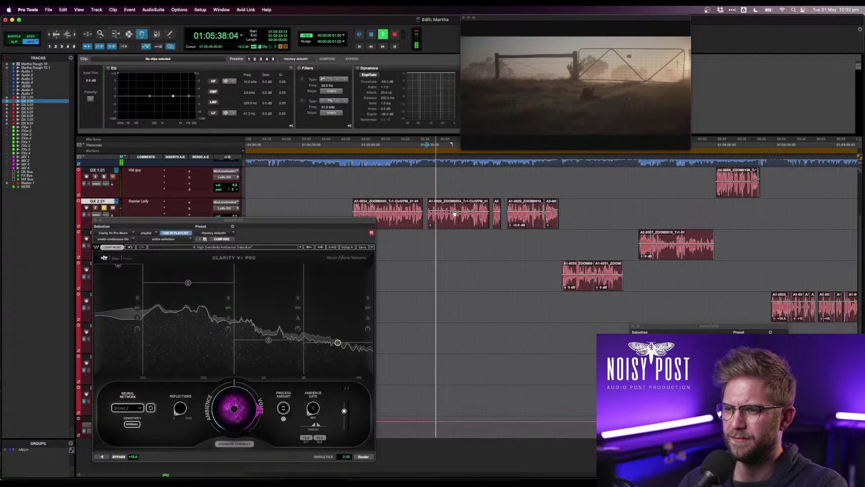
key(t)
key(t)
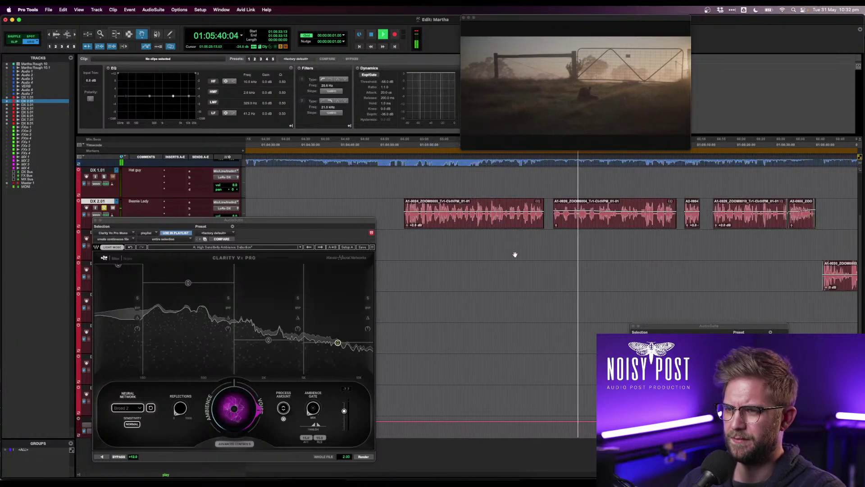
scroll(568, 264, right, 5)
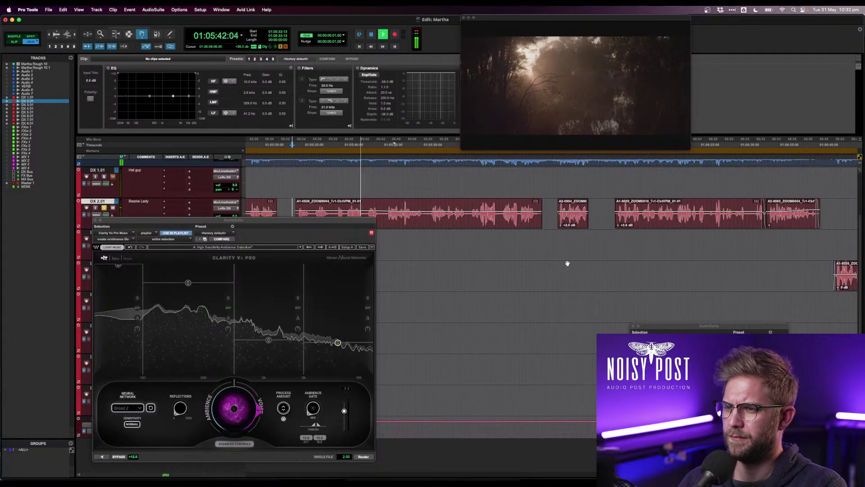
scroll(567, 264, up, 3)
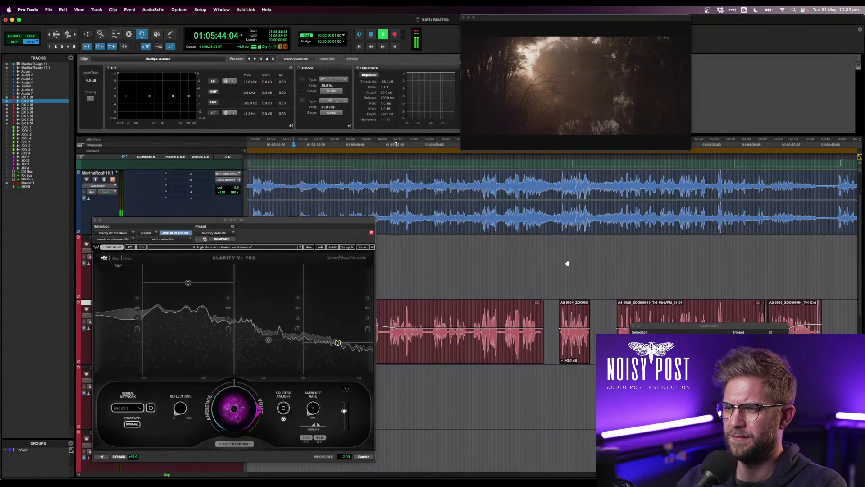
scroll(567, 264, down, 6)
scroll(560, 285, up, 3)
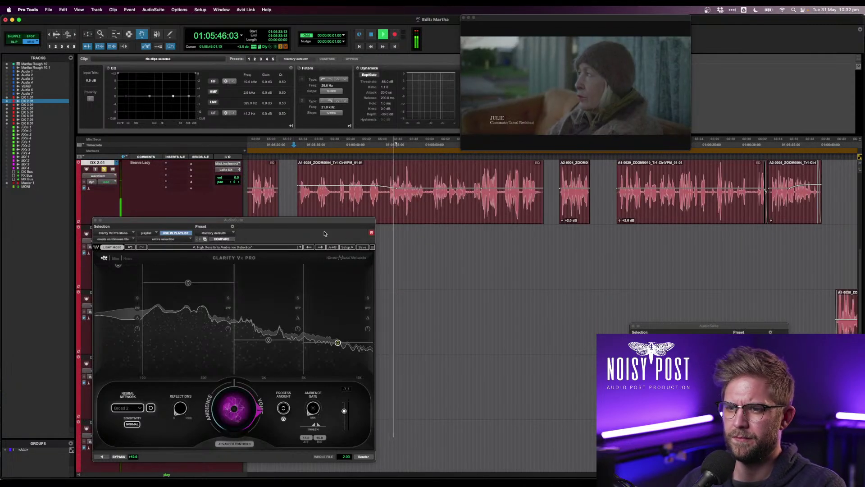
drag(312, 227, 229, 258)
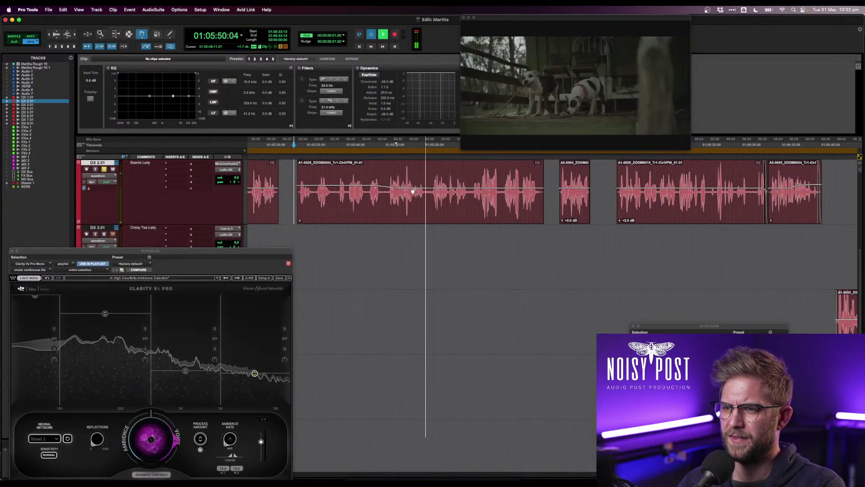
- Shape the clip gain line through the middle and end of the second Beanie Lady clip and replay it
key(space)
key(space)
drag(422, 189, 422, 189)
click(399, 146)
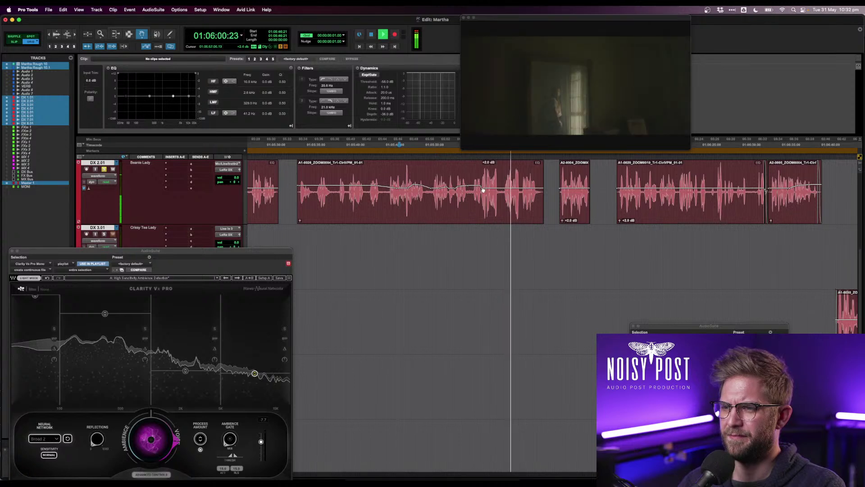
- Play the short Beanie Lady clip from 01:06:06:23 and adjust its clip gain line
key(F7)
click(558, 190)
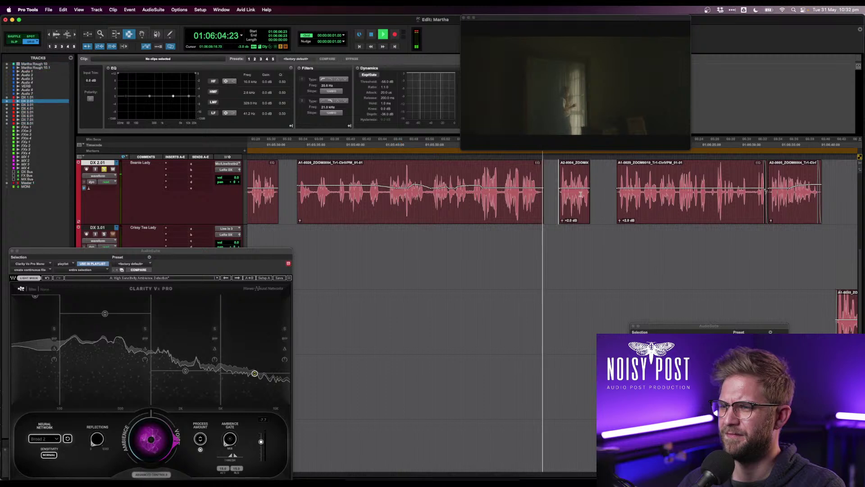
key(F8)
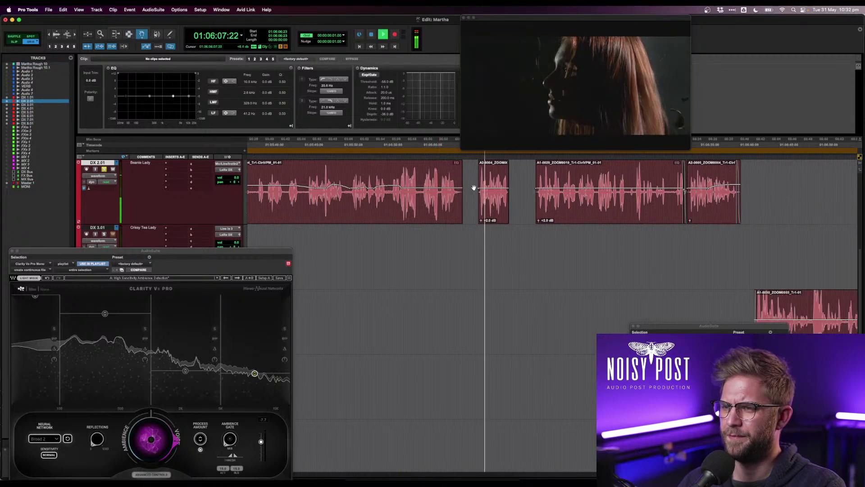
- Play the longer clip from 01:06:14:01 and raise its clip gain line towards the end
key(F7)
click(534, 190)
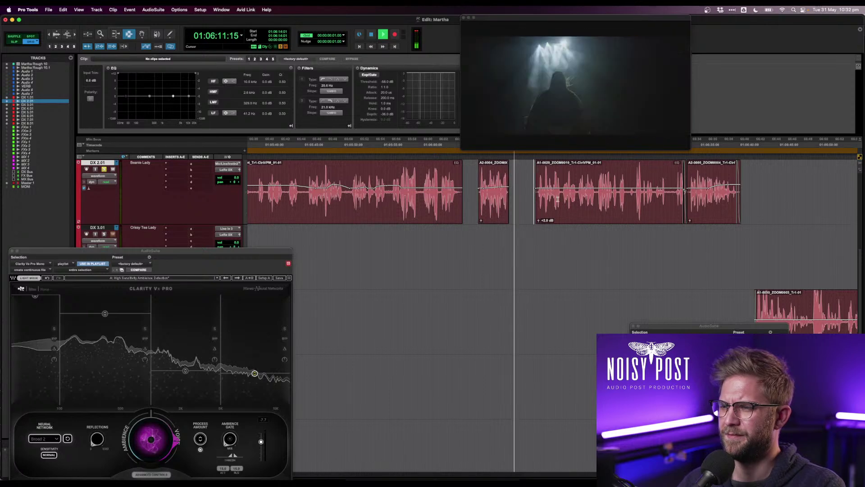
key(F8)
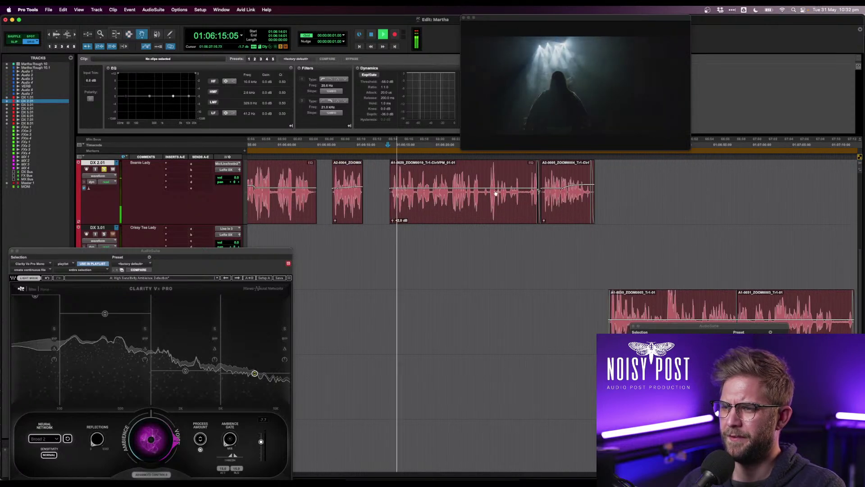
click(404, 188)
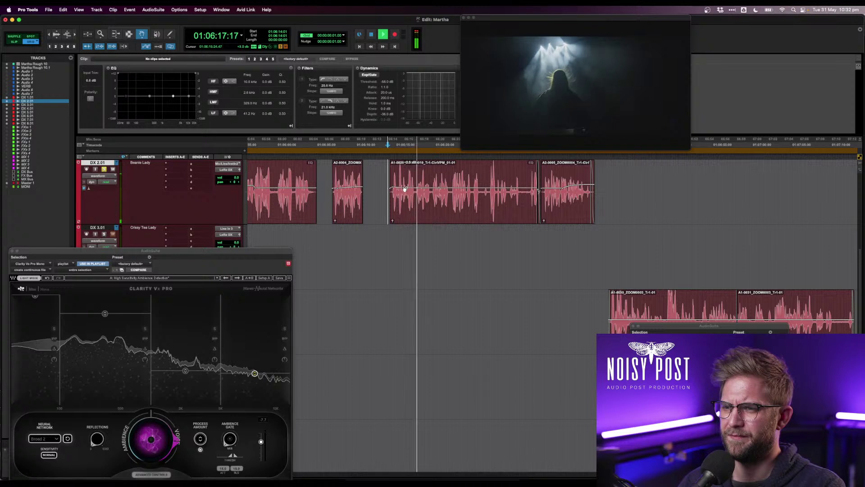
click(524, 189)
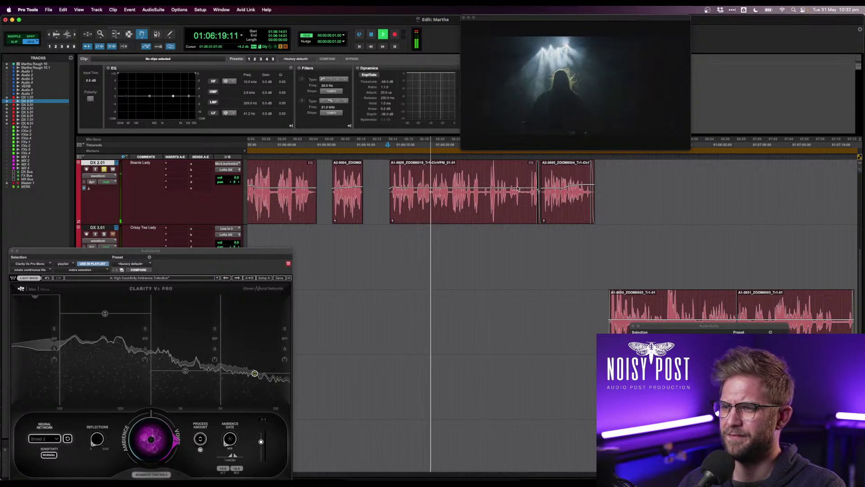
drag(499, 190, 518, 188)
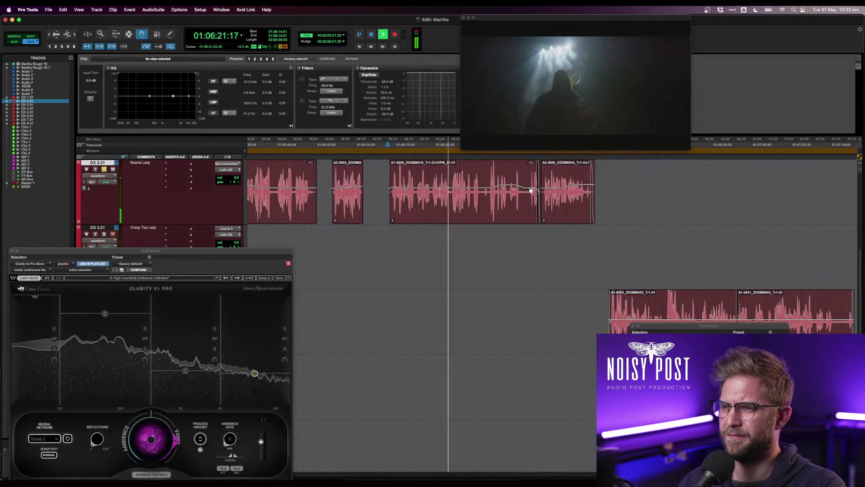
click(564, 193)
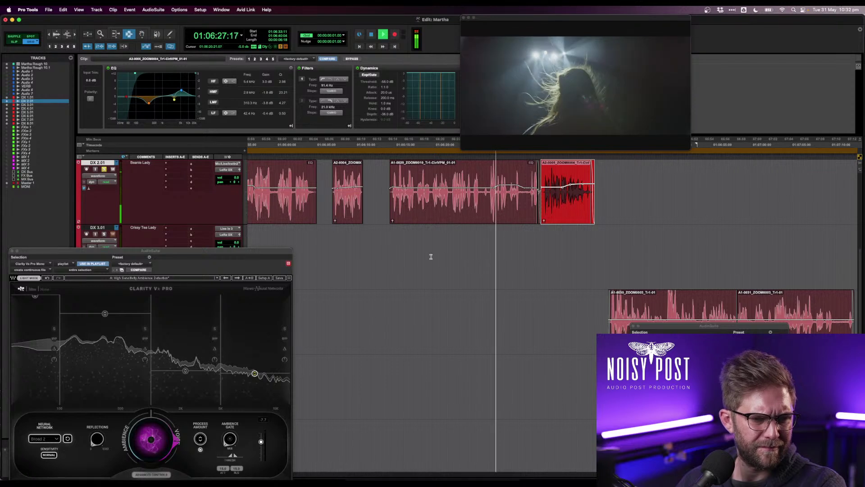
- Listen back to the longer clip's levels from 01:06:16:01 and again from 01:06:19:14
key(F7)
click(403, 204)
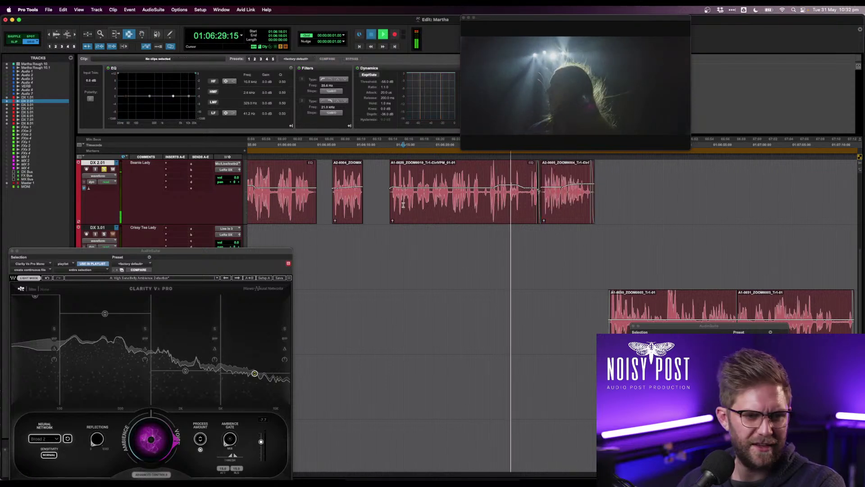
key(space)
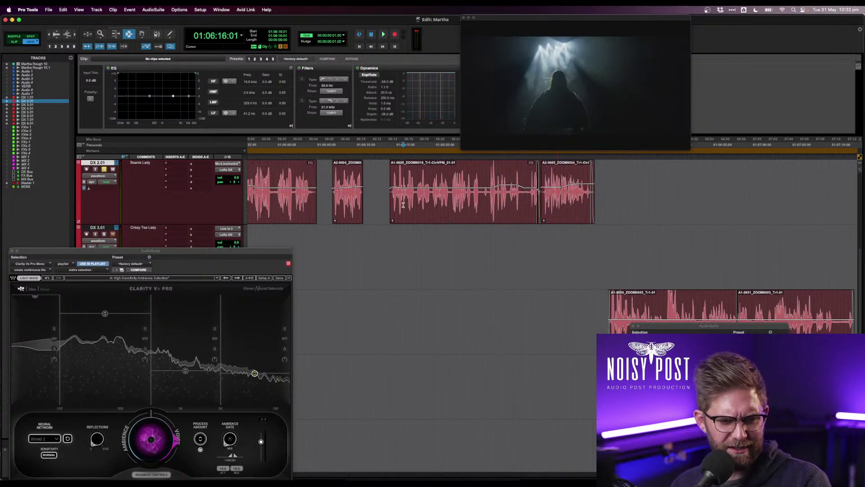
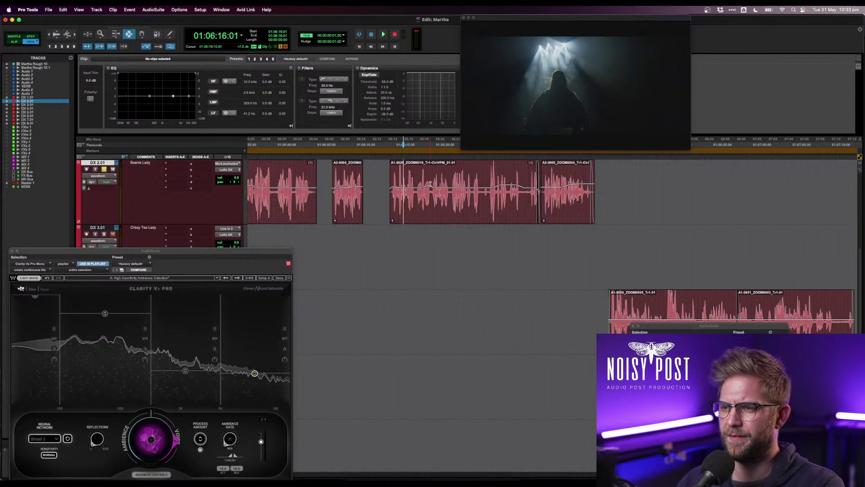
key(space)
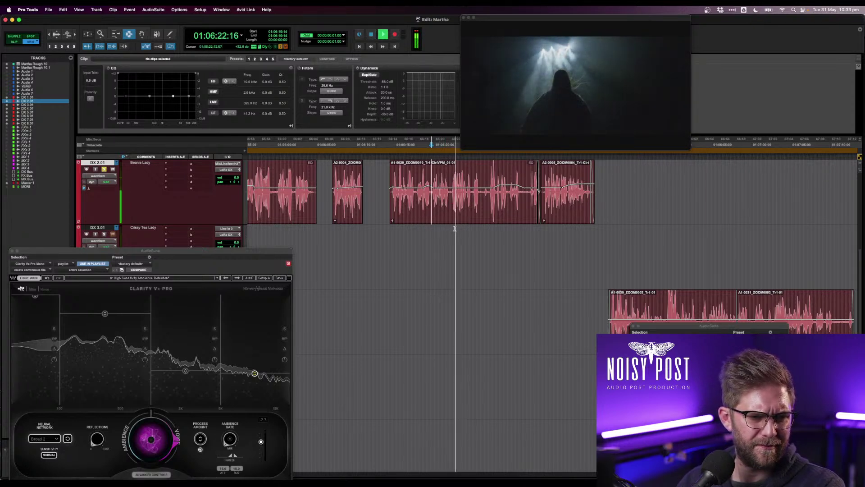
- Select all Beanie Lady clips on DX 2.01 from the last one back to the first at 01:04:56:09
triple_click(475, 214)
key(r)
key(r)
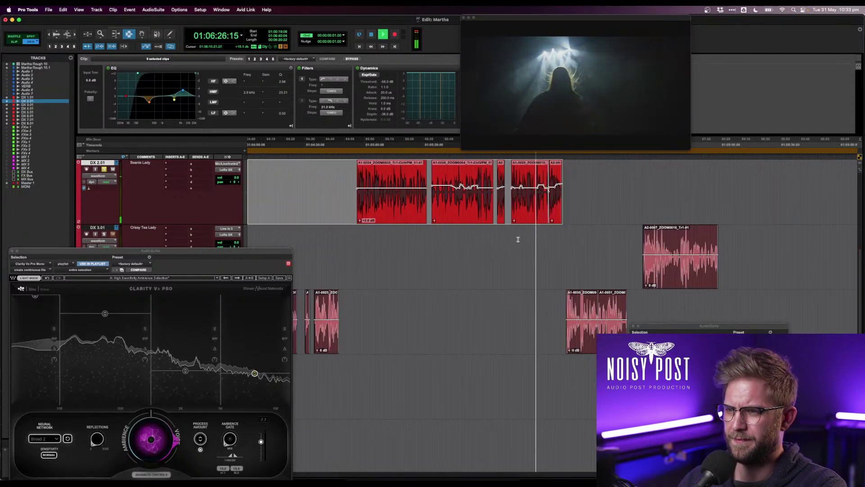
double_click(557, 208)
shift+click(393, 217)
shift+double_click(394, 216)
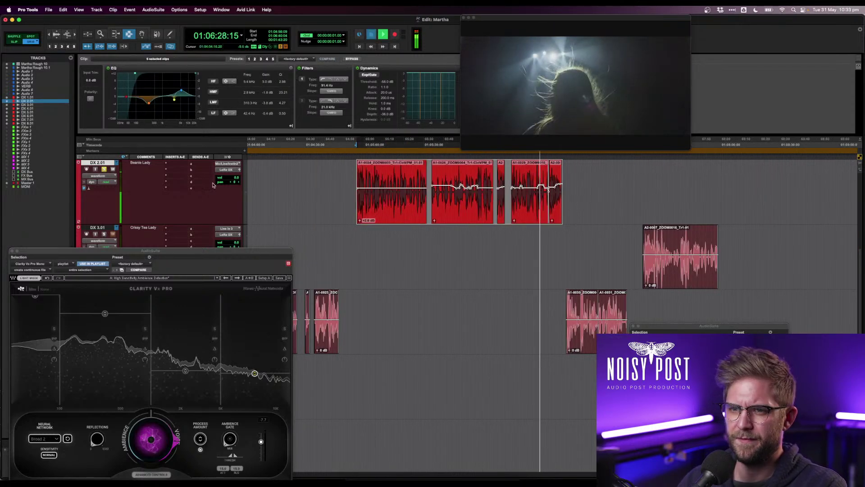
- Play the Beanie Lady clips, comparing the original DX 2 playlist with the finished DX 2.01 playlist, ending on DX 2.01
key(space)
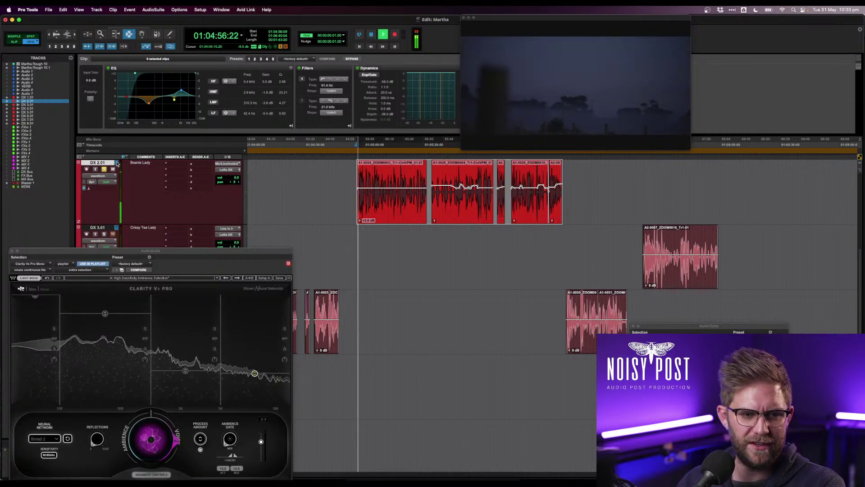
click(117, 163)
click(131, 158)
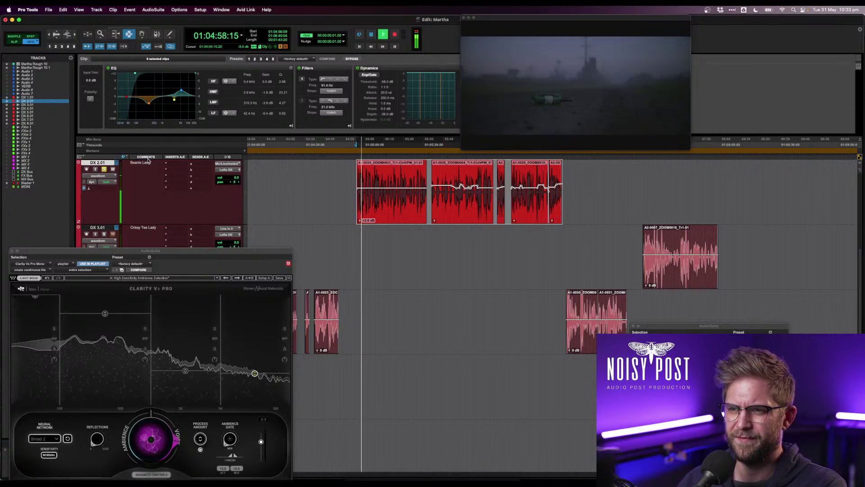
click(116, 163)
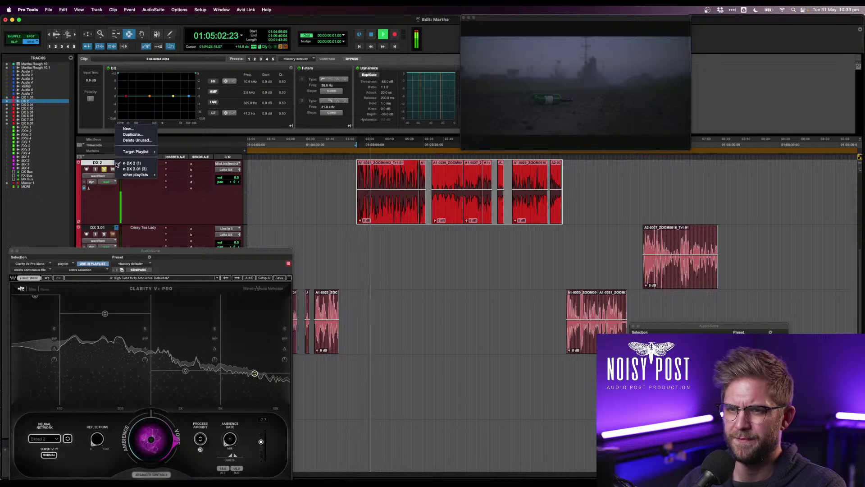
click(136, 167)
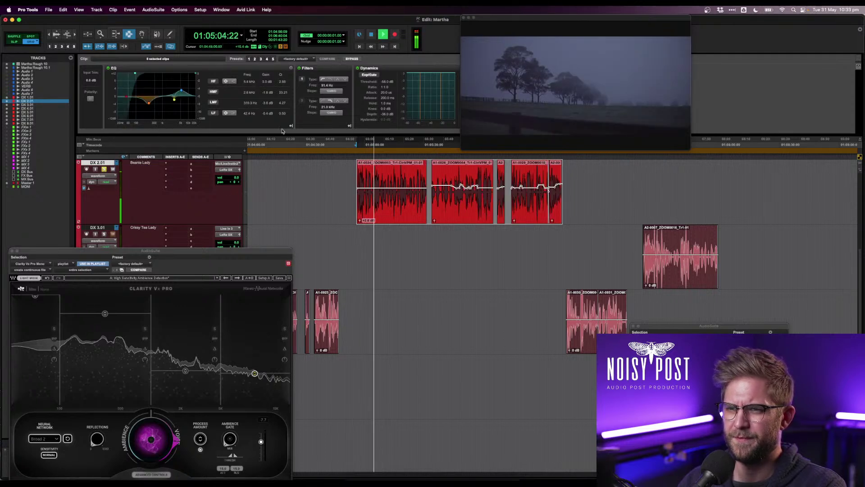
- Shift the selected clips' low EQ band to 46.4 Hz and raise the first clip's gain line slightly around 01:05:10
drag(127, 96, 128, 98)
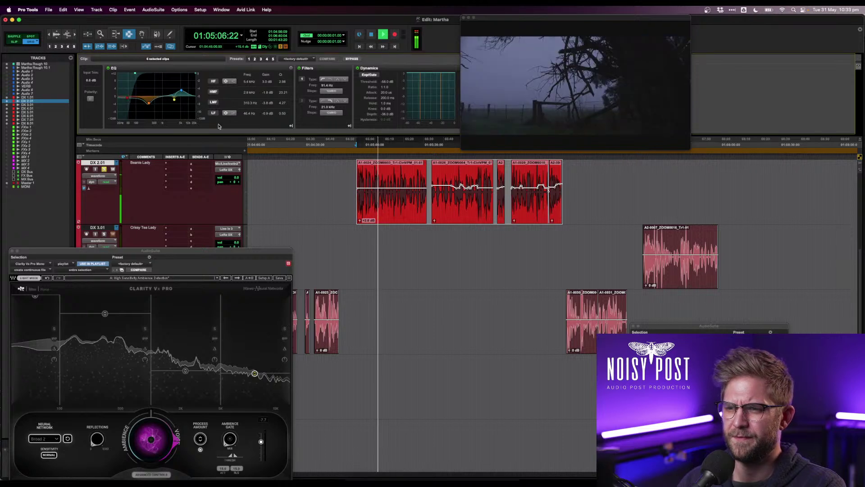
click(377, 189)
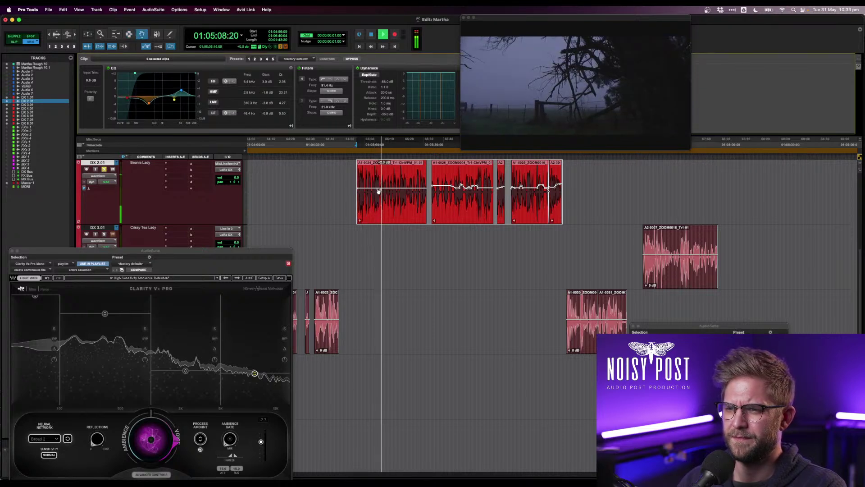
click(396, 189)
drag(385, 189, 384, 187)
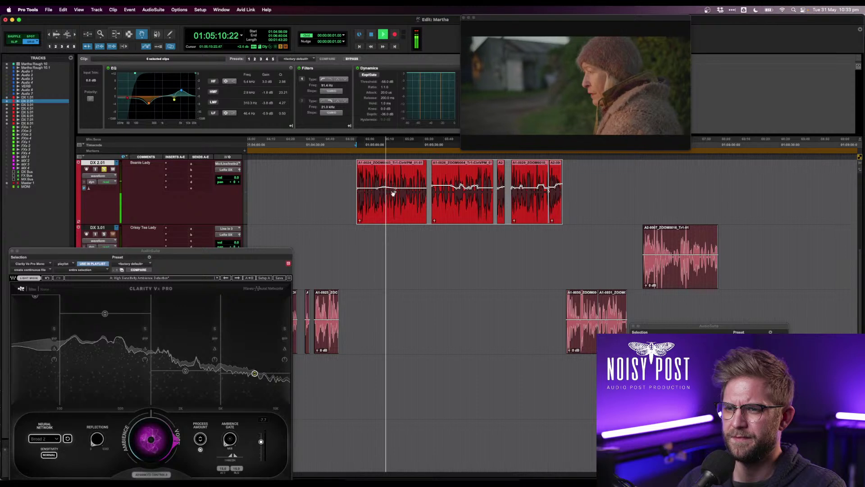
- Nudge the clip gain of all selected Beanie Lady clips up slightly while they play
key(F6)
key(alt+super+[)
key(alt+super+[)
key(alt+super+[)
key(alt+super+[)
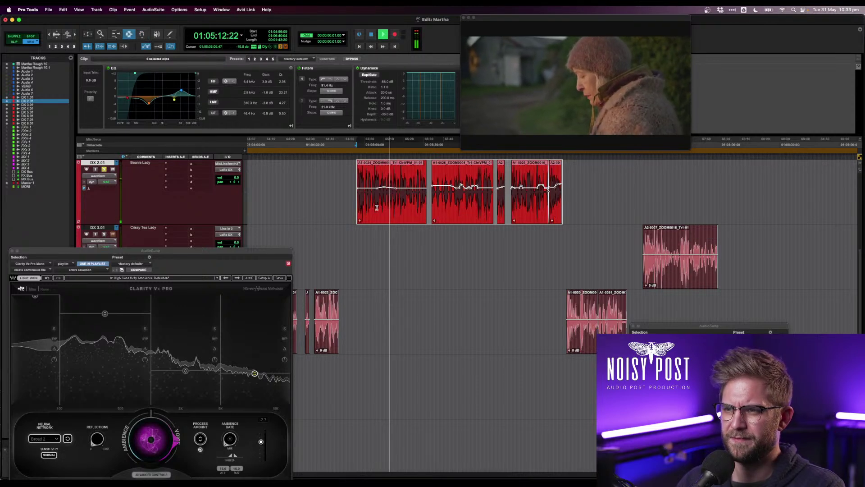
key(ctrl+shift+Down)
key(ctrl+shift+Down)
key(ctrl+shift+Up)
key(ctrl+shift+Up)
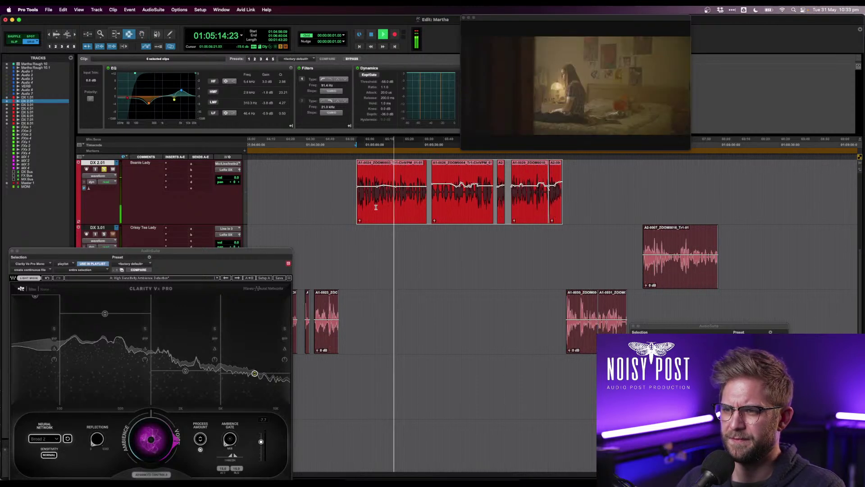
- Deselect the clips, stop playback and survey the dialogue clips across the tracks from the Martha rough mix downwards
key(r)
key(r)
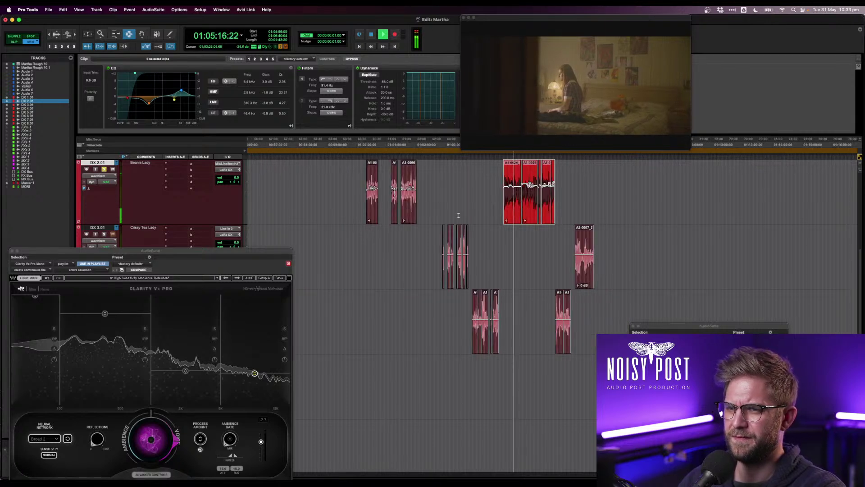
click(514, 239)
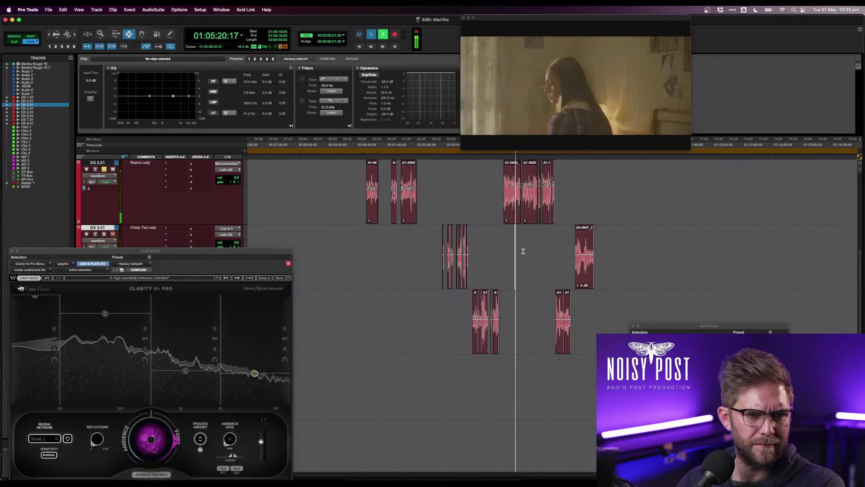
key(space)
scroll(572, 248, down, 1)
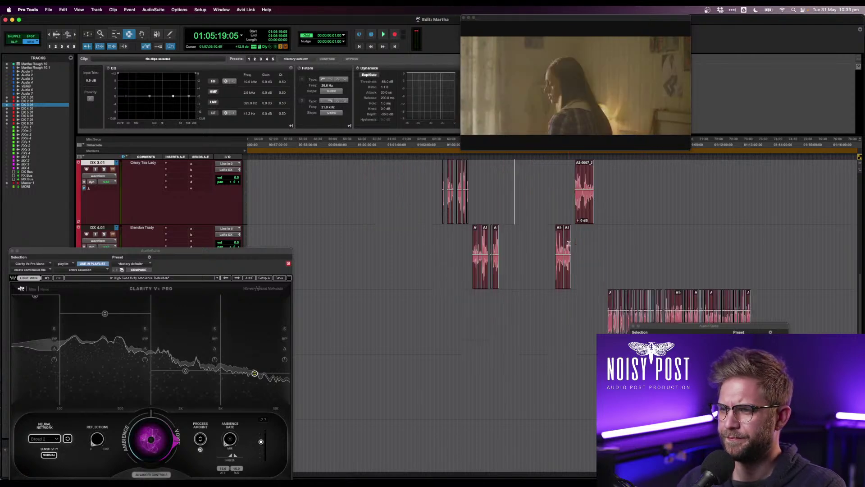
scroll(570, 244, up, 1)
key(r)
key(r)
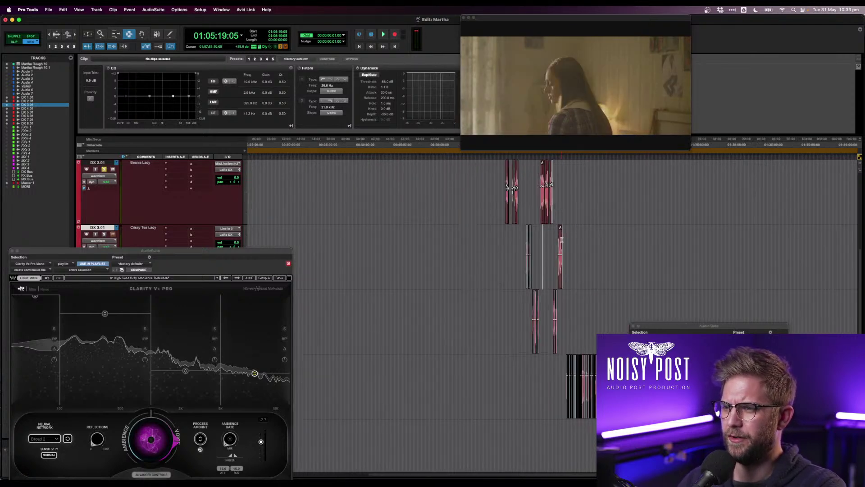
scroll(561, 240, up, 3)
scroll(560, 240, down, 5)
scroll(558, 240, up, 4)
scroll(557, 240, down, 2)
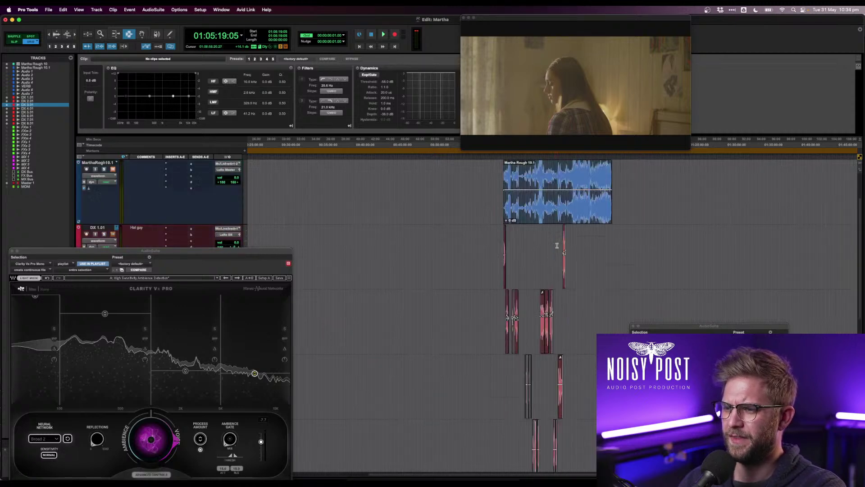
key(t)
key(t)
key(t)
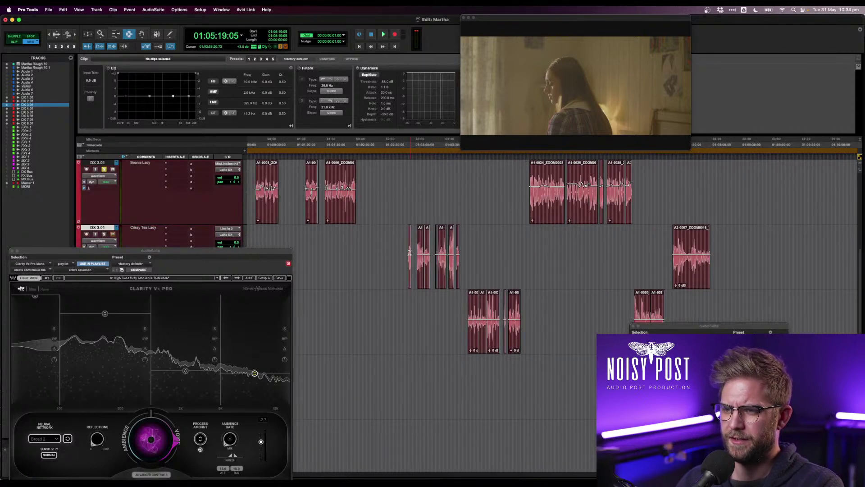
- Solo the Crissy Tea Lady track DX 3.01 and place the edit cursor at 01:02:53:07, just before its first clip
click(406, 251)
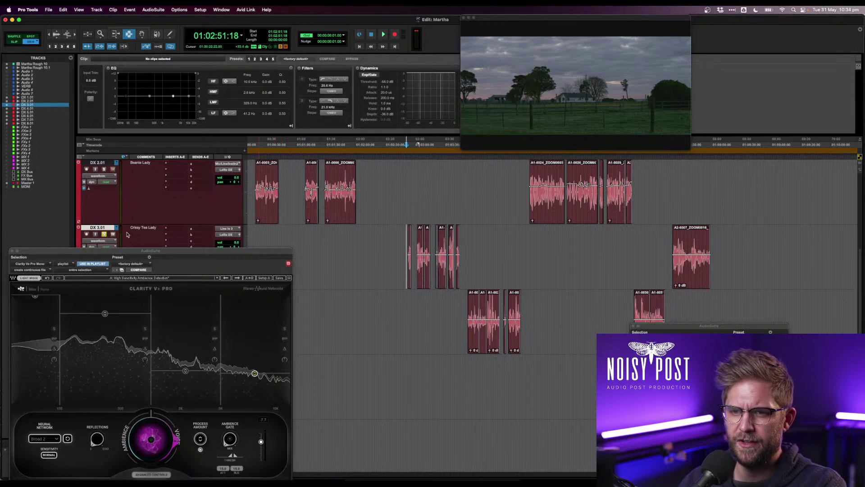
click(407, 248)
key(t)
key(t)
key(t)
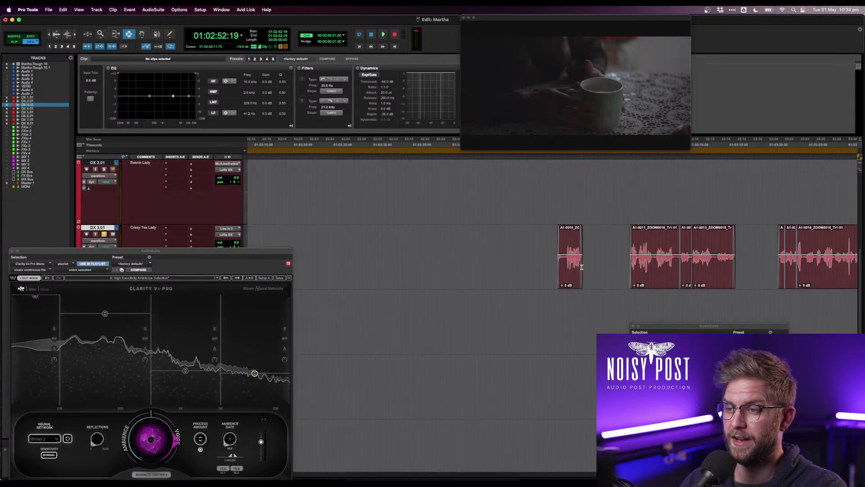
scroll(582, 267, right, 4)
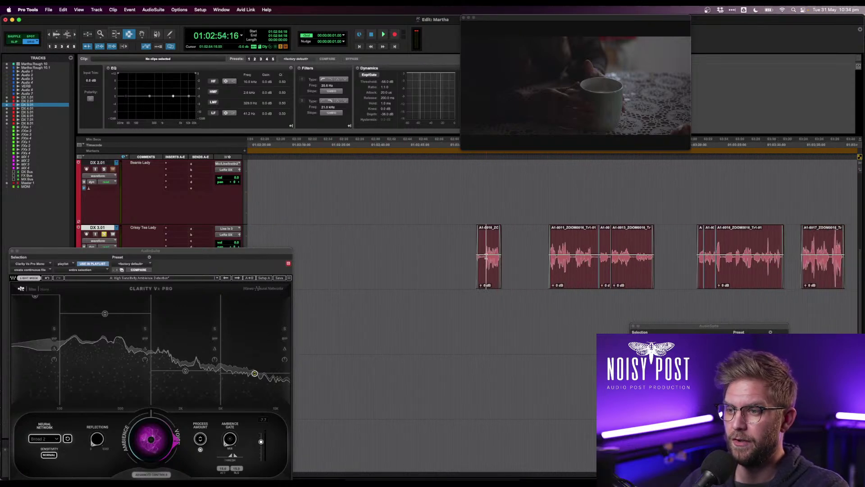
key(super+])
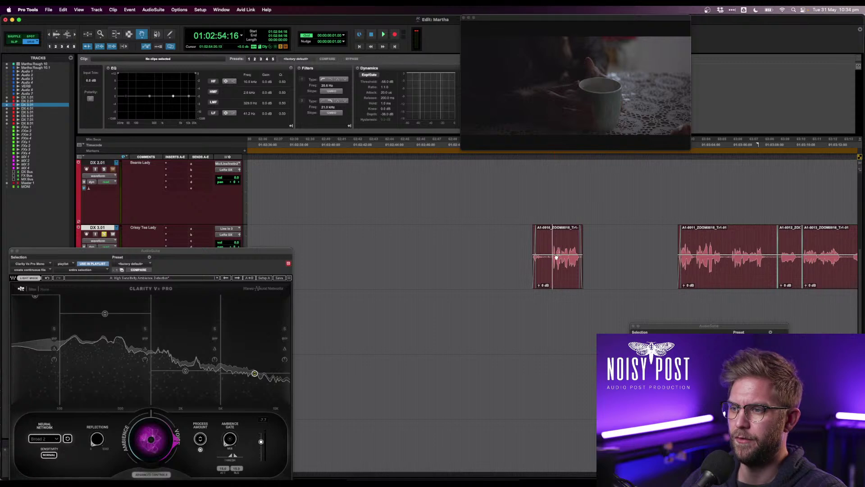
key(super+[)
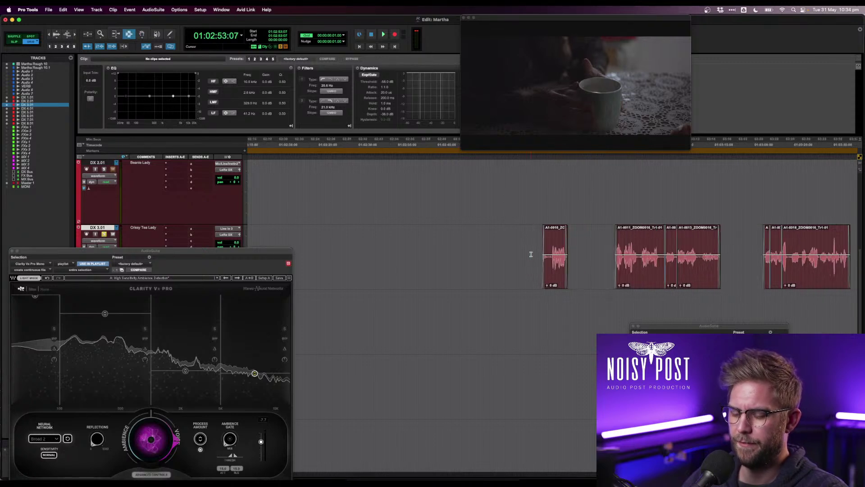
scroll(560, 261, right, 3)
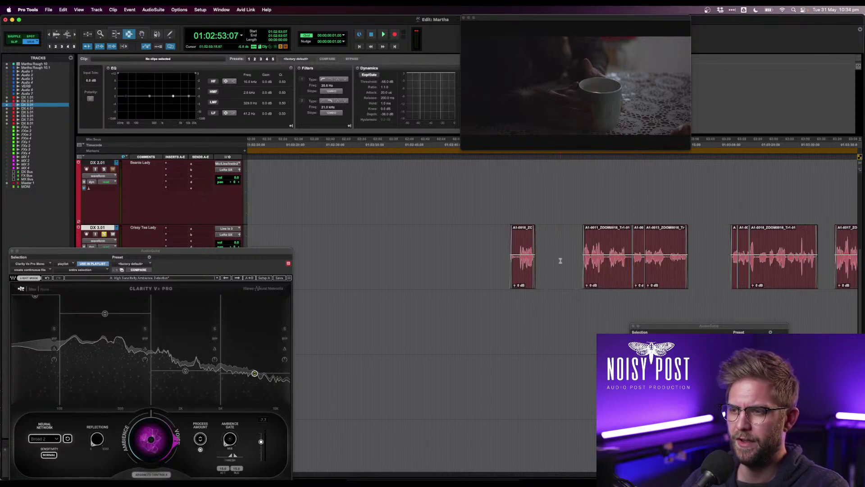
scroll(564, 263, right, 1)
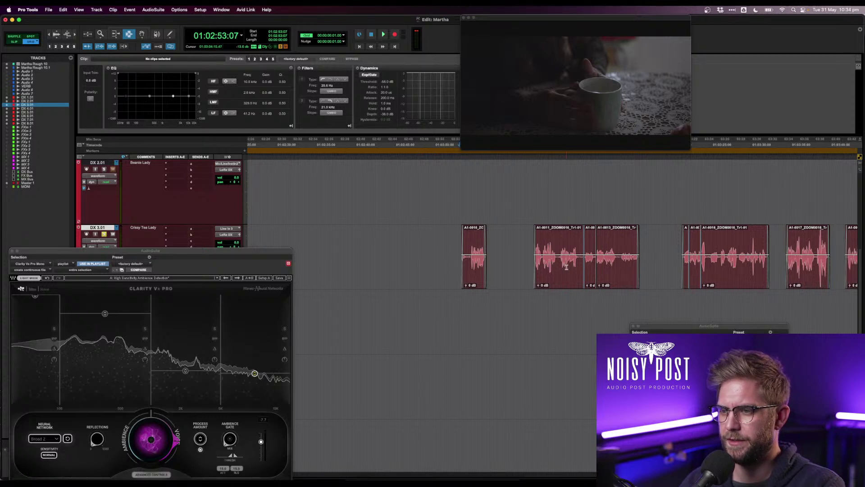
- Play the first Crissy Tea Lady clip and raise its clip gain line over the quiet opening sound
key(space)
key(F8)
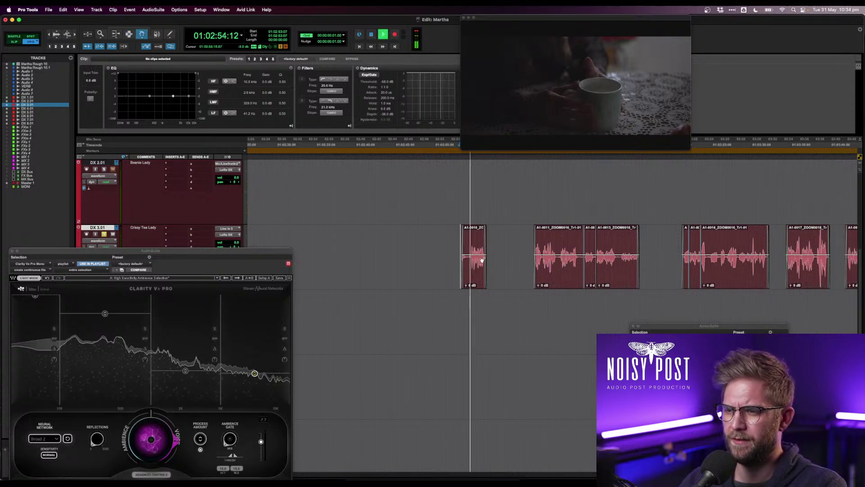
click(470, 256)
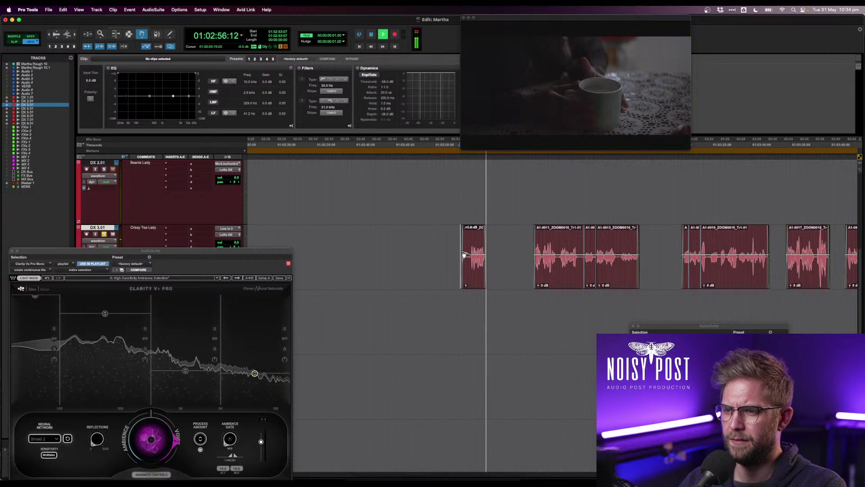
drag(465, 256, 466, 253)
key(space)
key(space)
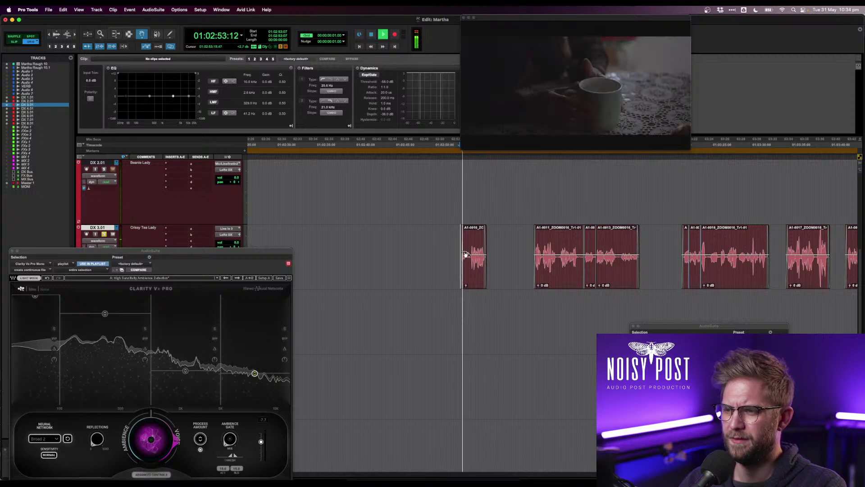
- Lengthen the fade-in at the start of the first Crissy Tea Lady clip and play it from just before the fade
key(F7)
key(t)
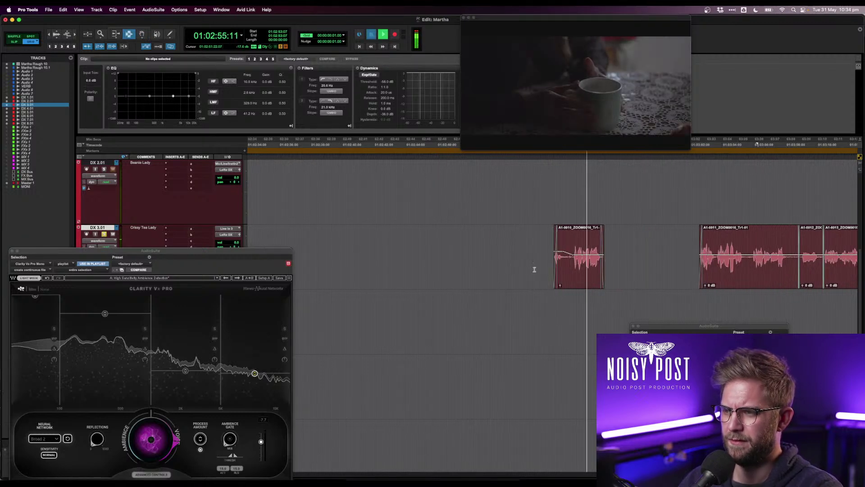
key(space)
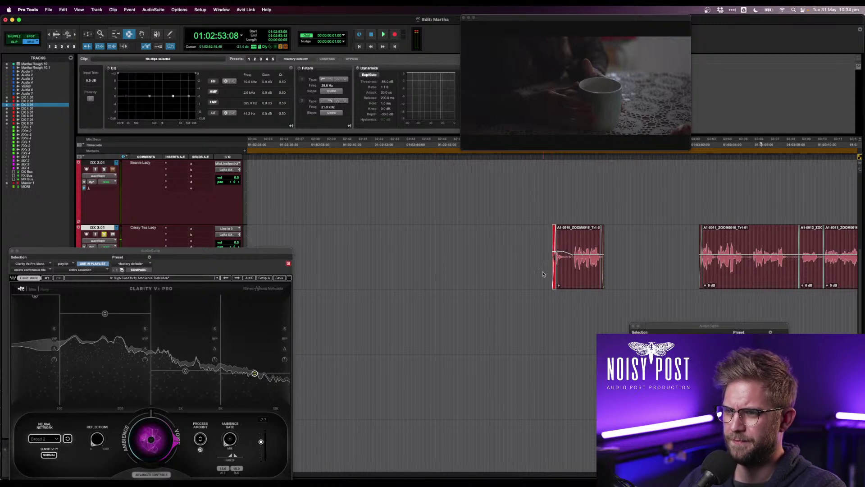
key(space)
key(t)
key(t)
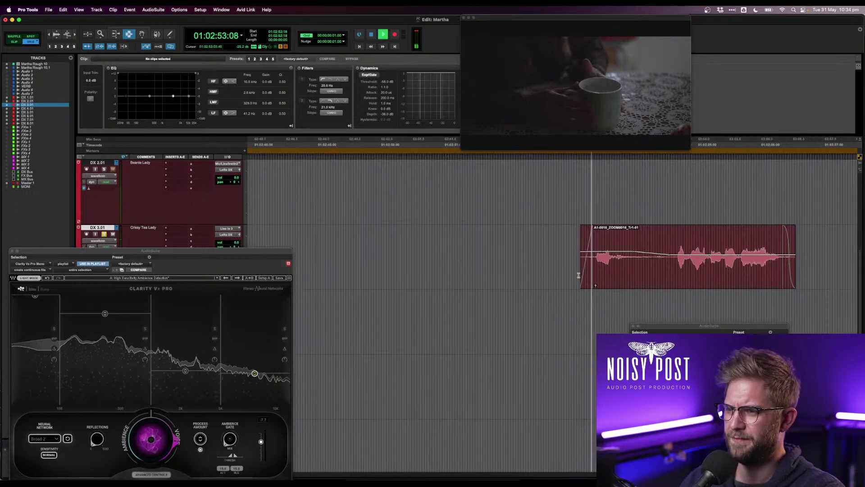
drag(575, 276, 604, 268)
click(573, 267)
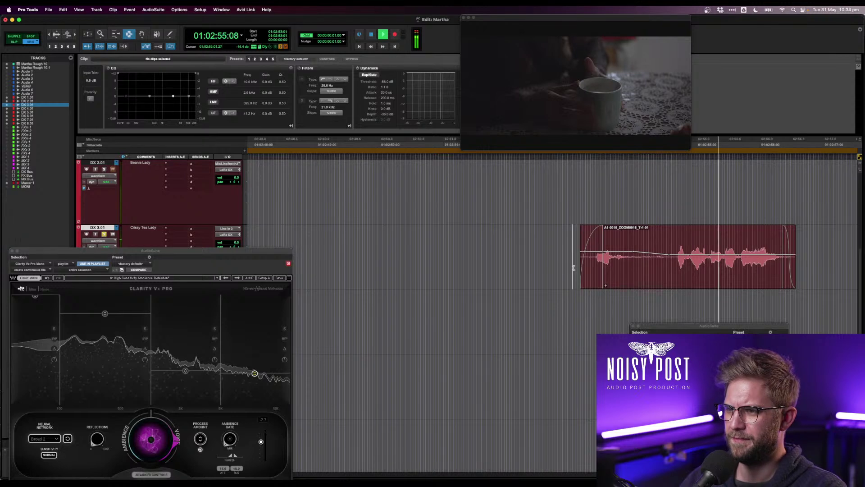
- Rework the fade-out at the end of the first Crissy Tea Lady clip and delete its excess tail
key(r)
key(r)
drag(620, 266, 610, 266)
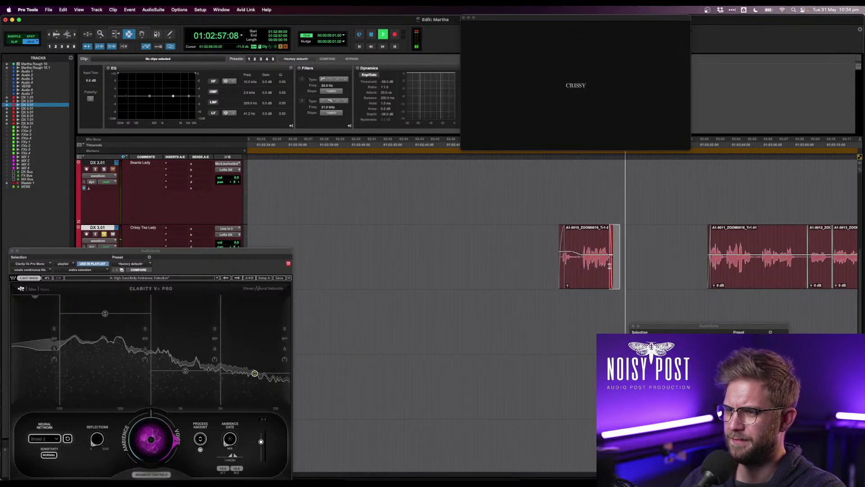
click(607, 267)
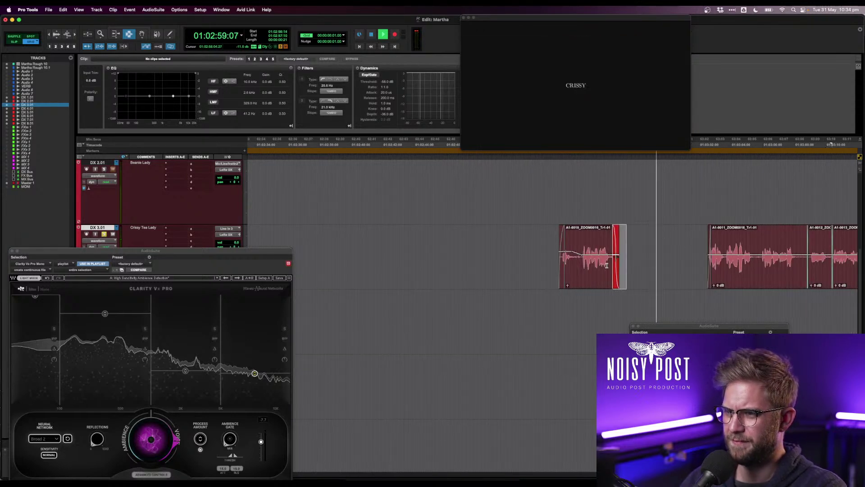
key(space)
key(space)
key(t)
drag(623, 266, 571, 276)
key(Delete)
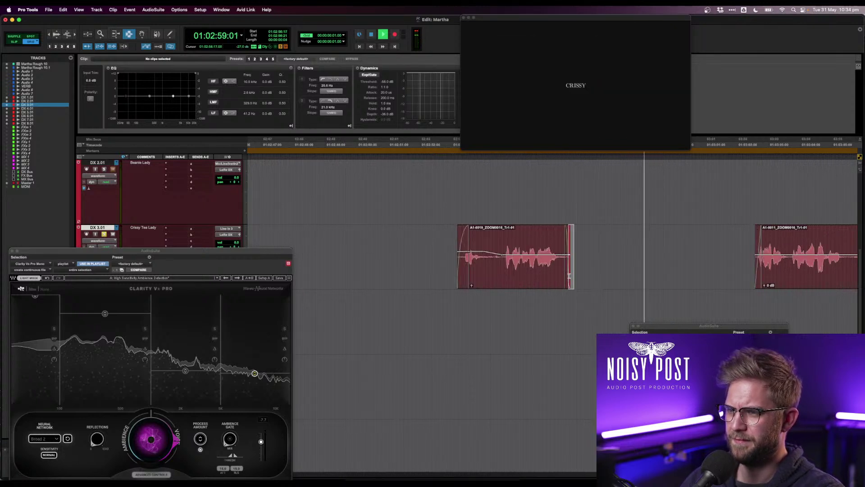
- Play towards the second Crissy Tea Lady clip and nudge its fade-in slightly earlier
click(589, 270)
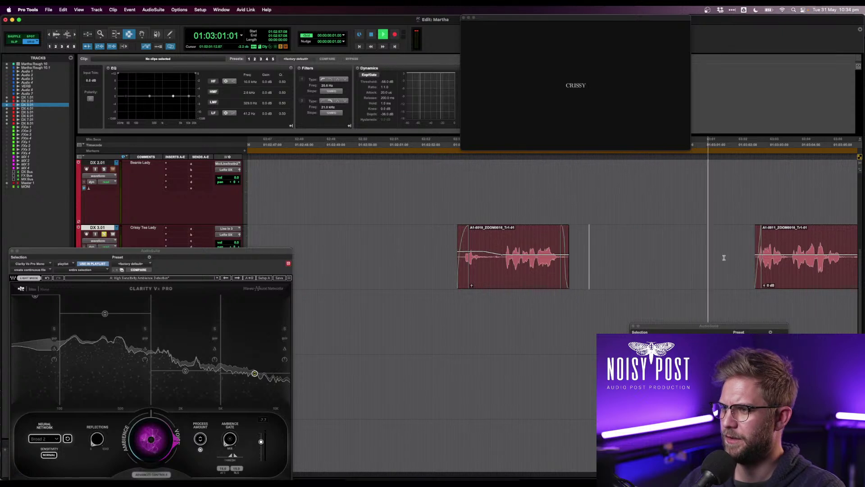
double_click(758, 263)
key(comma)
key(comma)
key(comma)
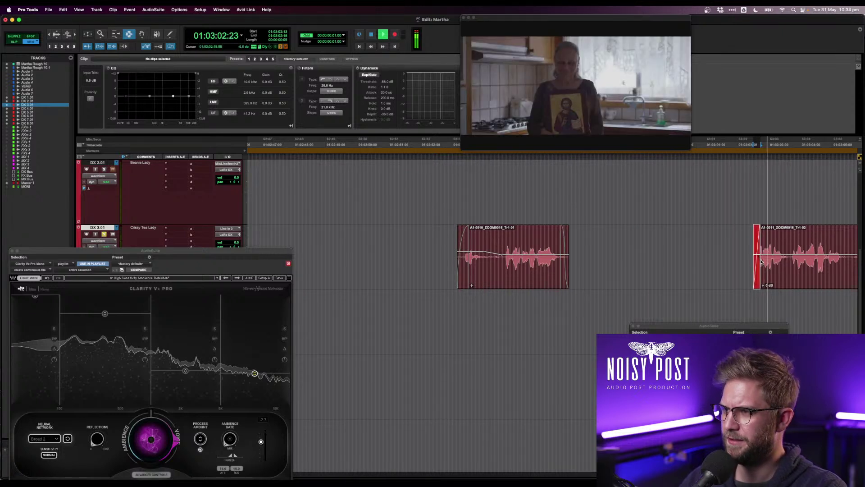
key(r)
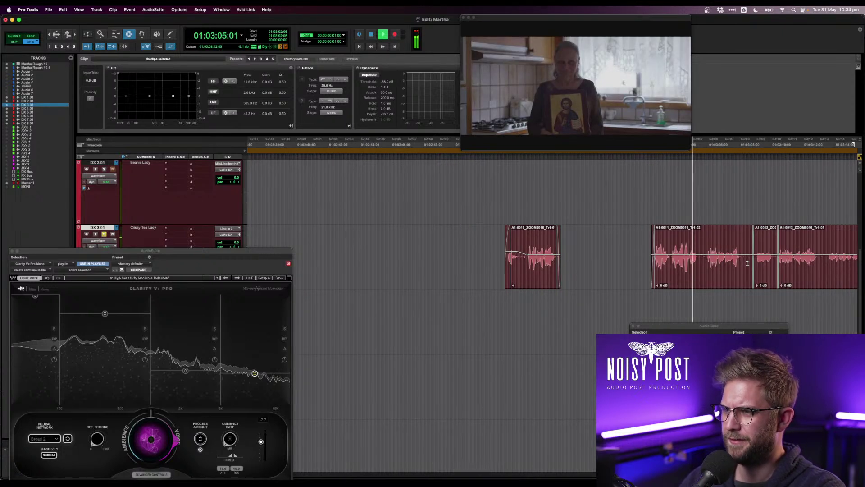
- Raise the A1-0012 clip's gain to +2.0 dB and lift the clip gain line over the end of A1-0013
key(r)
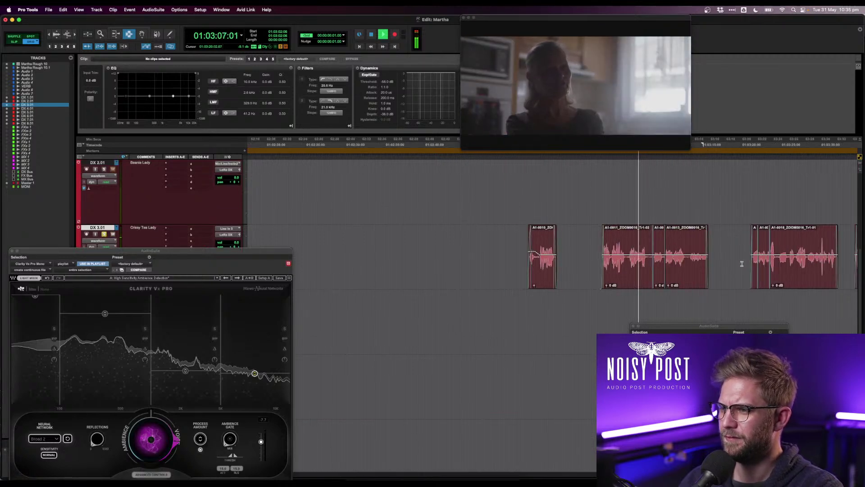
click(659, 262)
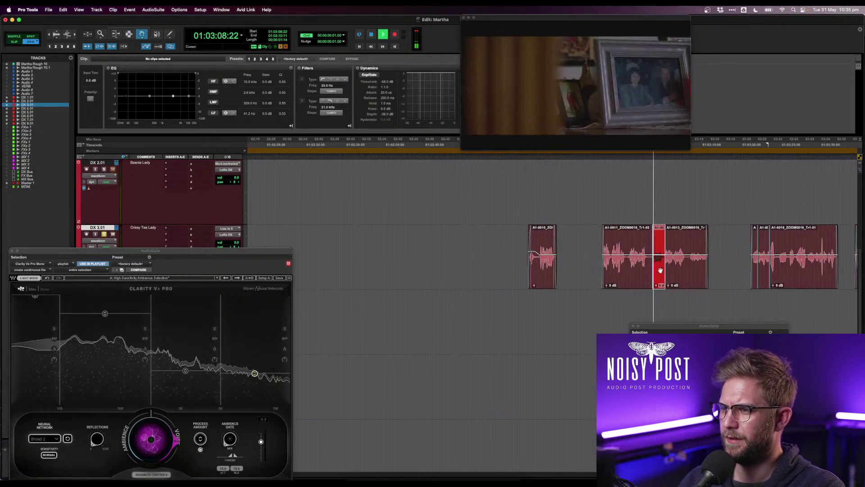
shift+click(687, 272)
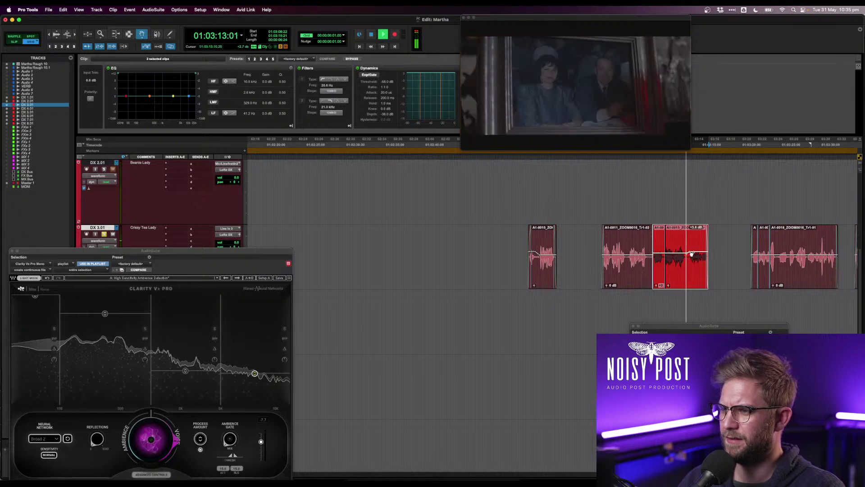
click(699, 262)
key(super+bracketright)
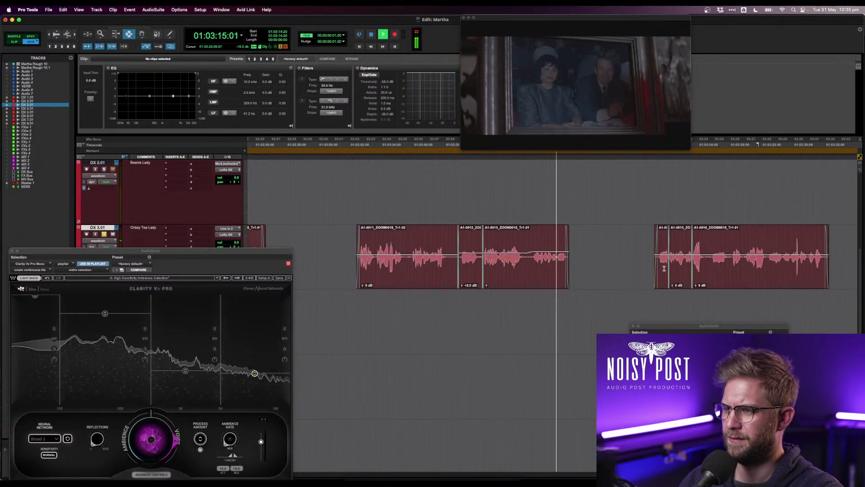
- Rework the fade-out at the end of the A1-0013 clip and play on from the gap before the next clips
drag(566, 269, 564, 269)
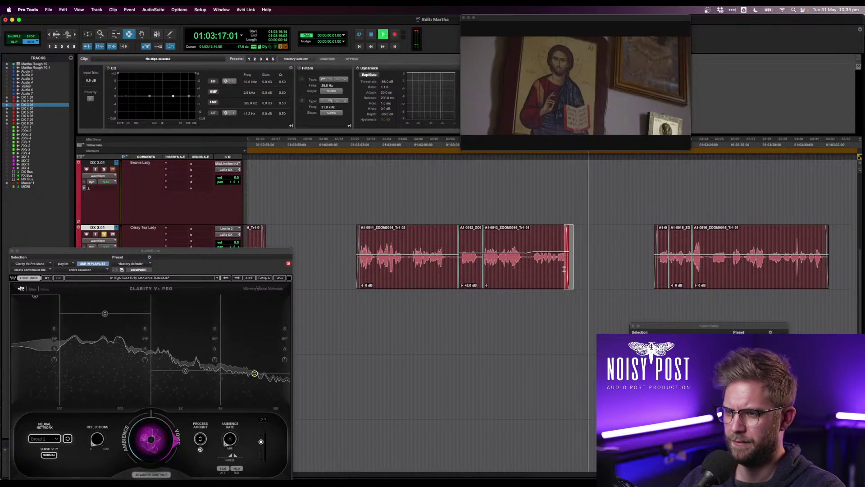
click(582, 267)
click(643, 265)
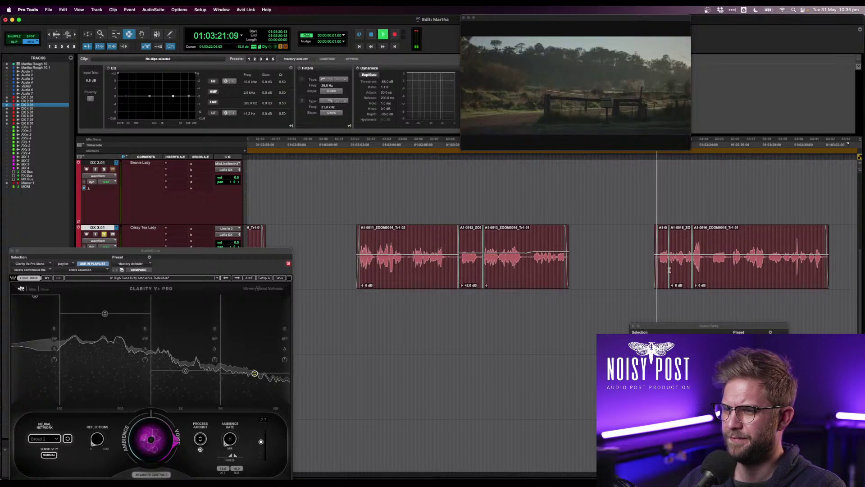
- Raise the gain of the two short clips before A1-0016 and lift the clip gain line along A1-0016
double_click(666, 271)
shift+click(677, 272)
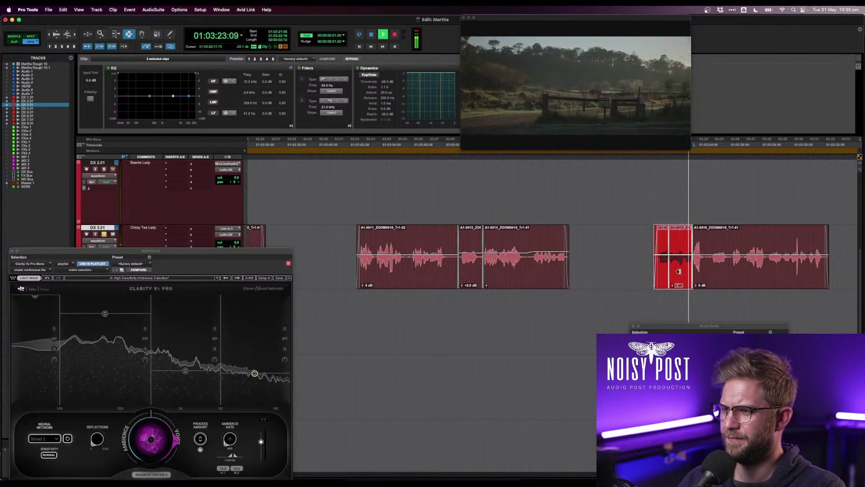
scroll(679, 270, up, 1)
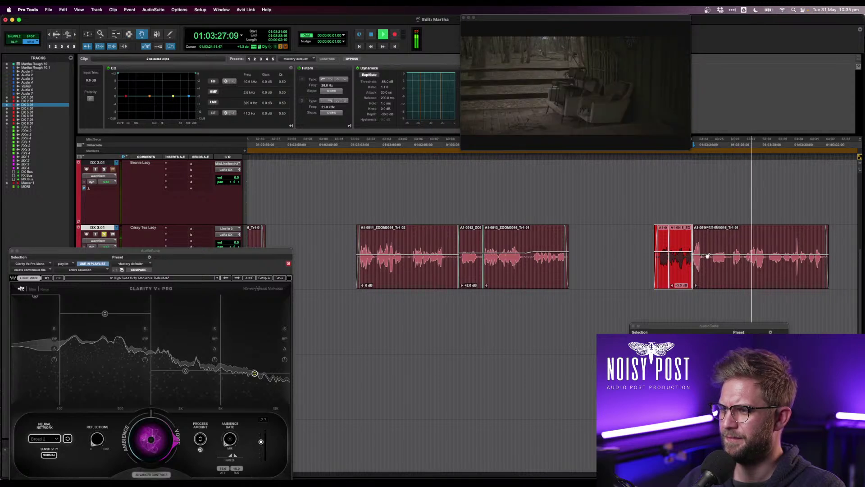
scroll(707, 255, up, 1)
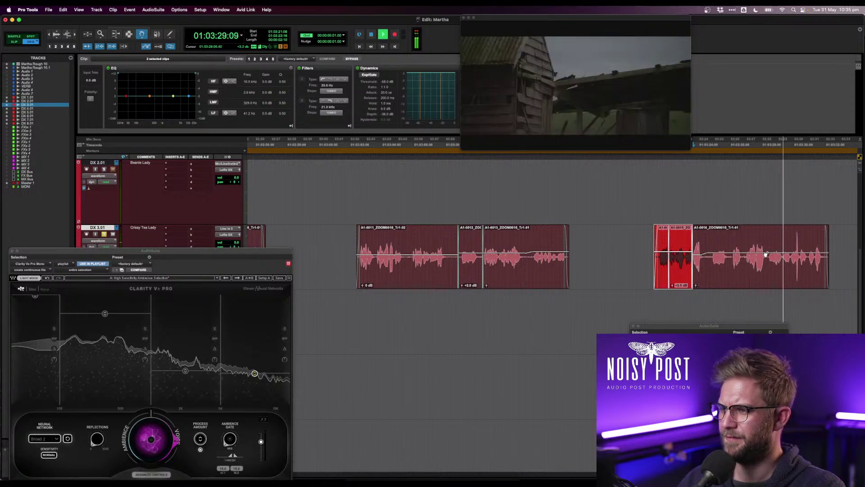
scroll(770, 254, up, 1)
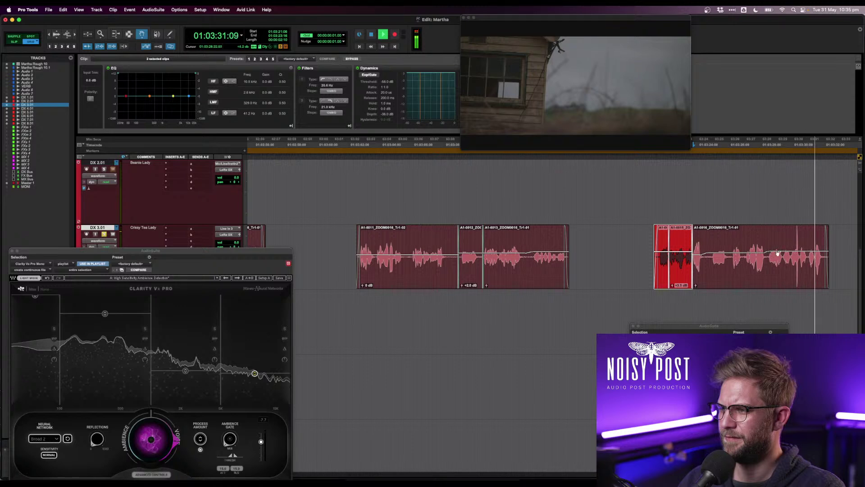
- Lengthen the fade-out at the end of the A1-0016 clip and play on into the following clip
drag(844, 256, 825, 258)
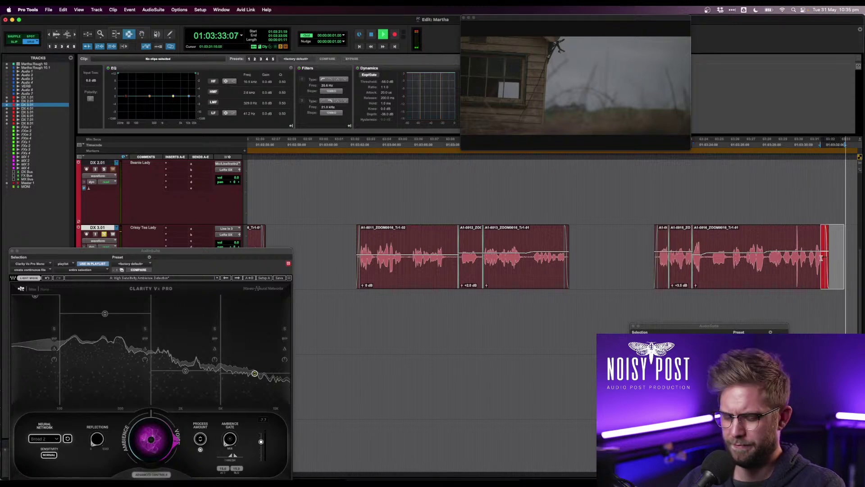
key(r)
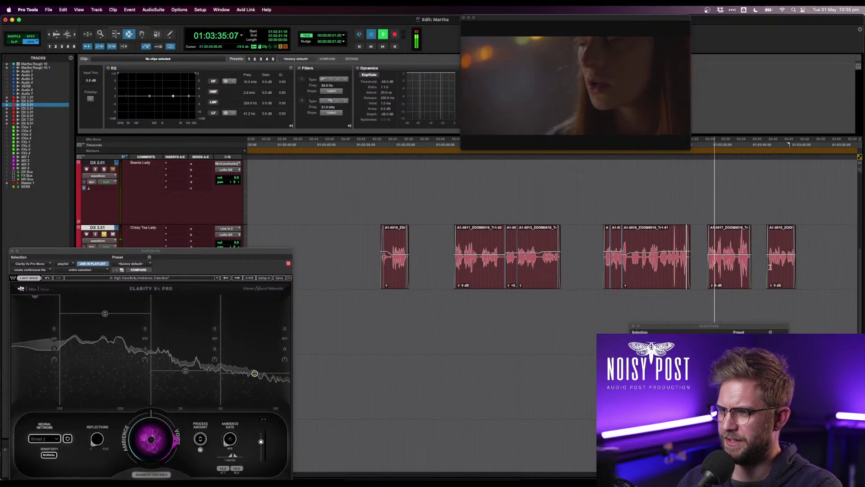
key(space)
- Play the A1-0017 clip and adjust its clip gain line to level the speech
click(723, 262)
key(t)
scroll(723, 264, down, 2)
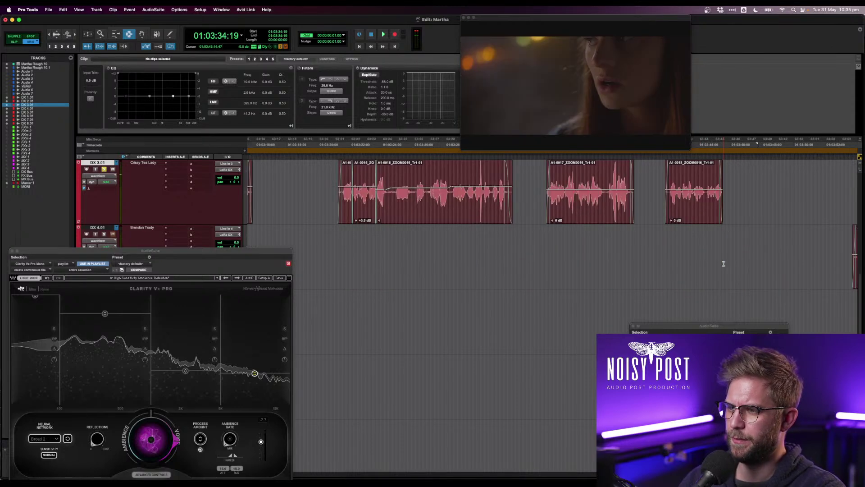
scroll(723, 264, up, 3)
scroll(723, 263, right, 1)
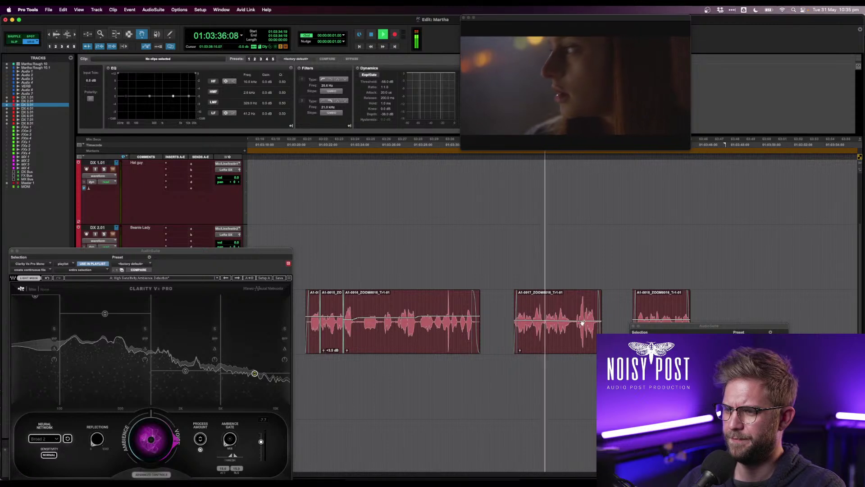
scroll(584, 326, right, 3)
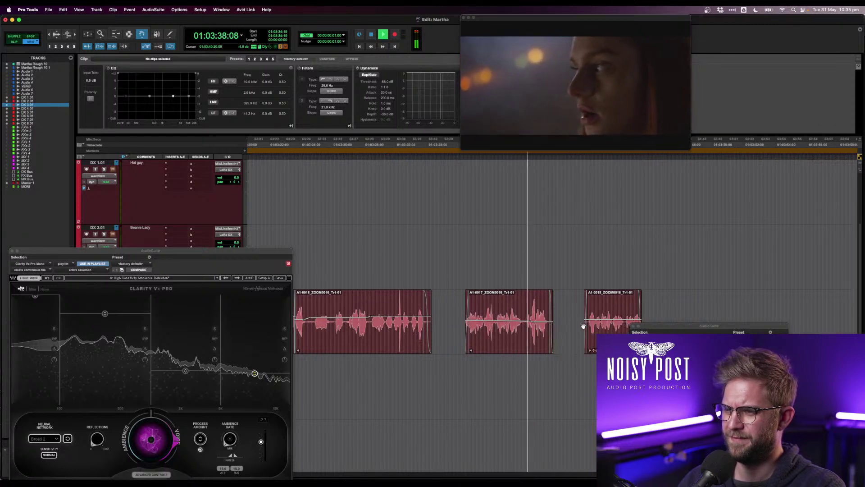
- Rework the fade-in at the start of the A1-0017 clip and play it repeatedly from just before the fade
drag(468, 333, 464, 334)
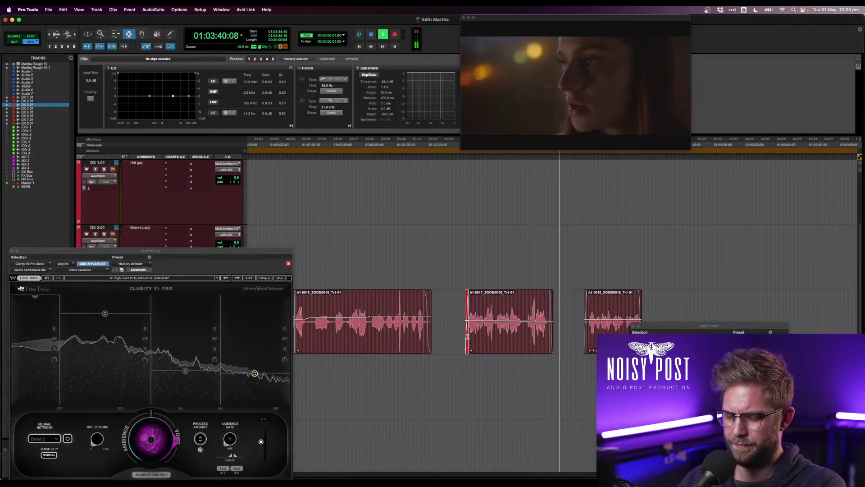
click(461, 336)
key(space)
key(space)
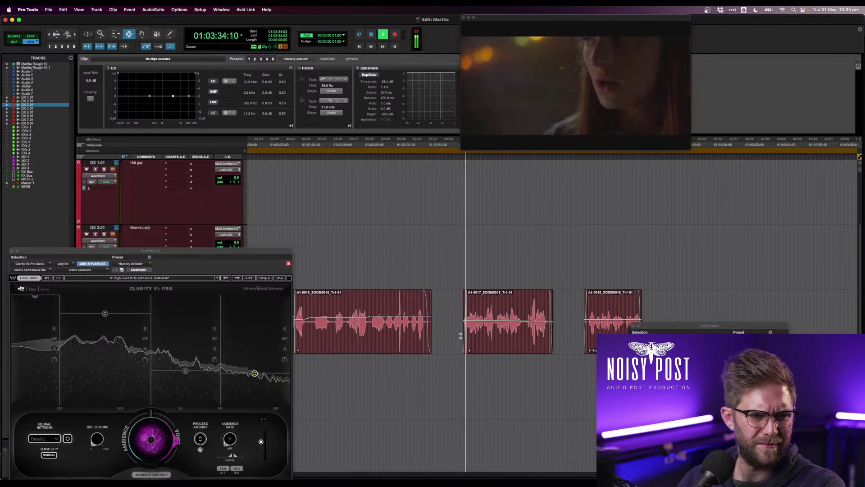
key(super+bracketright)
key(super+bracketright)
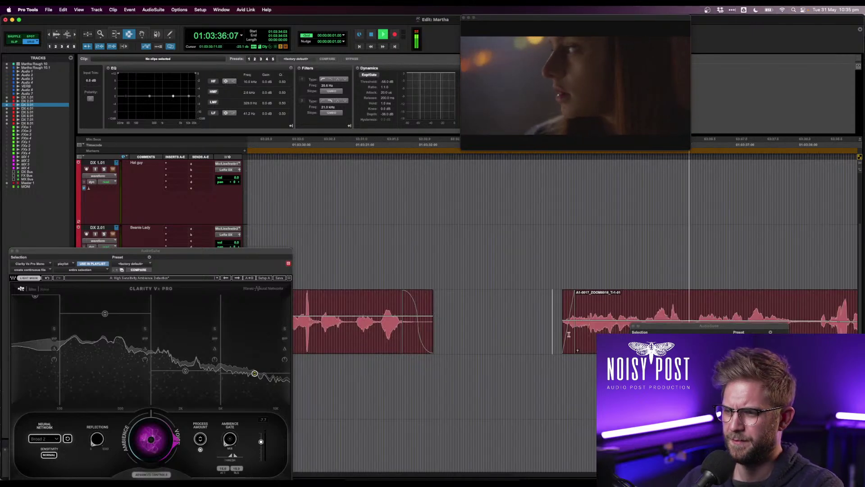
key(space)
key(space)
key(space)
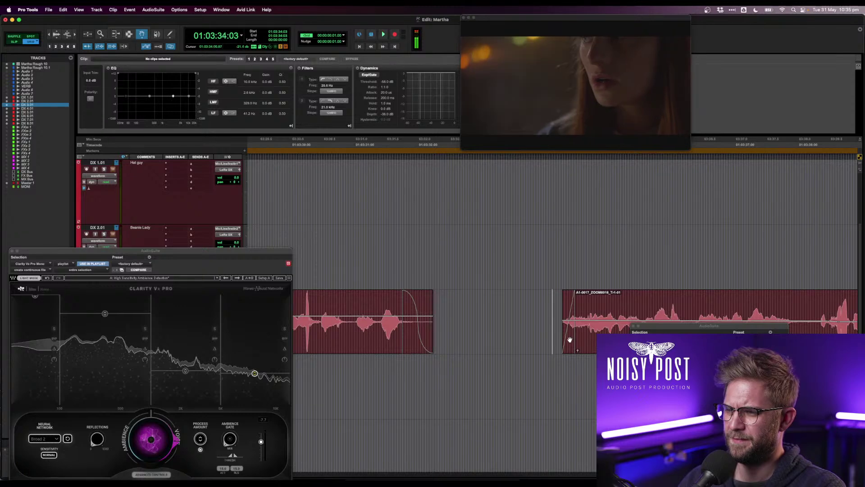
- Nudge the A1-0017 clip's fade-in slightly later and play from the clip's start
click(570, 339)
key(period)
key(period)
key(period)
key(F7)
click(569, 338)
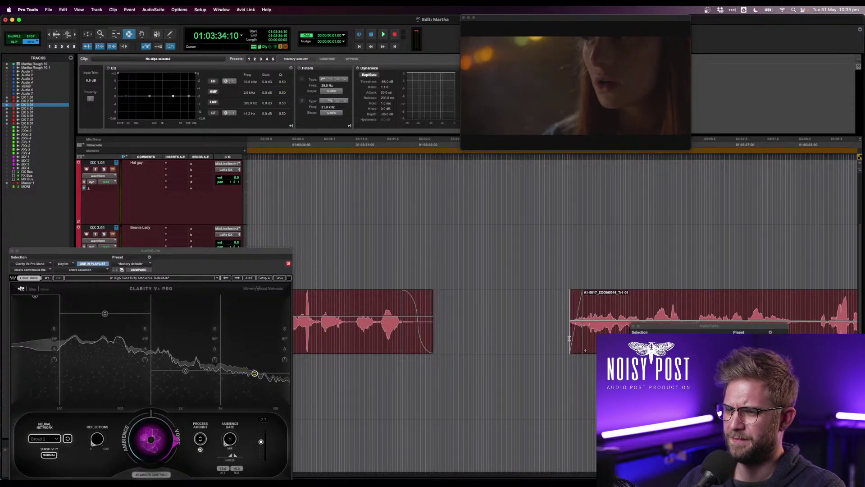
key(space)
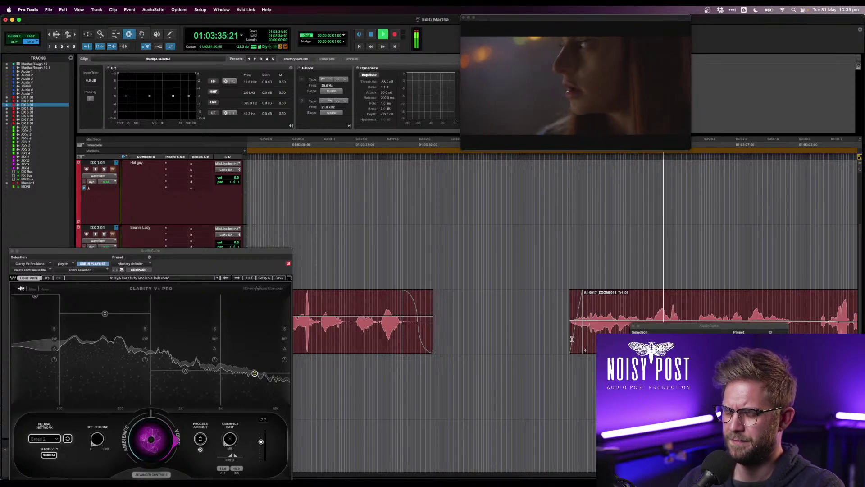
- Play through A1-0017 and raise the clip gain line after the opening of the A1-0018 clip
key(r)
key(r)
scroll(582, 340, right, 5)
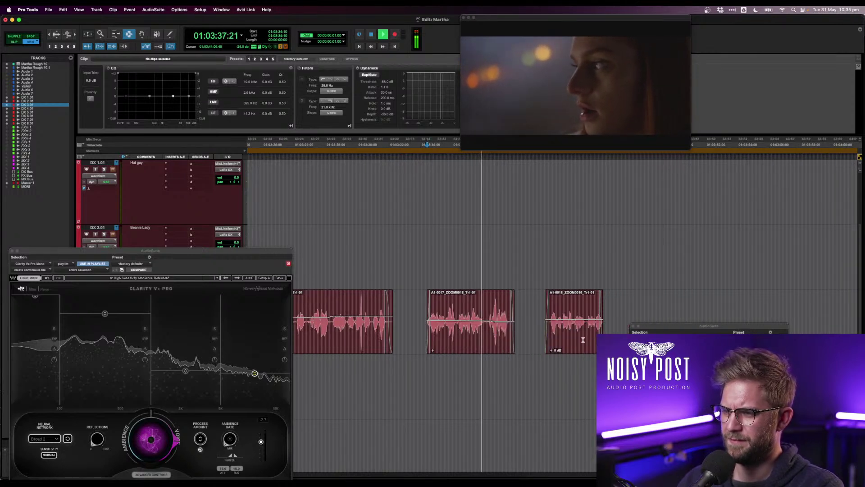
key(F8)
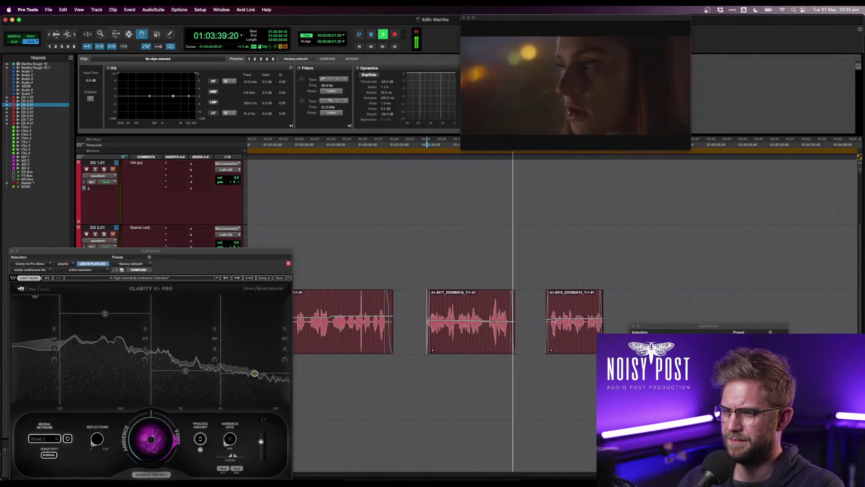
- Extend the fade-out at the end of the A1-0018 clip slightly and play across the ending
key(F7)
drag(602, 341, 606, 341)
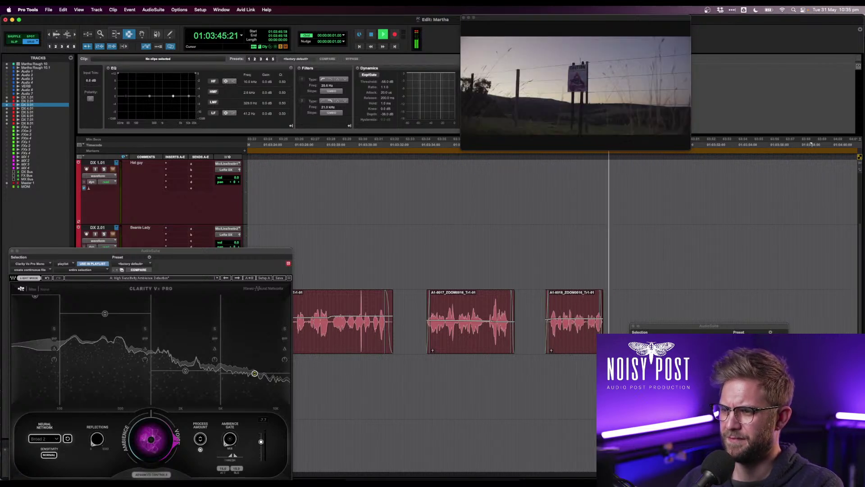
key(space)
drag(601, 341, 596, 341)
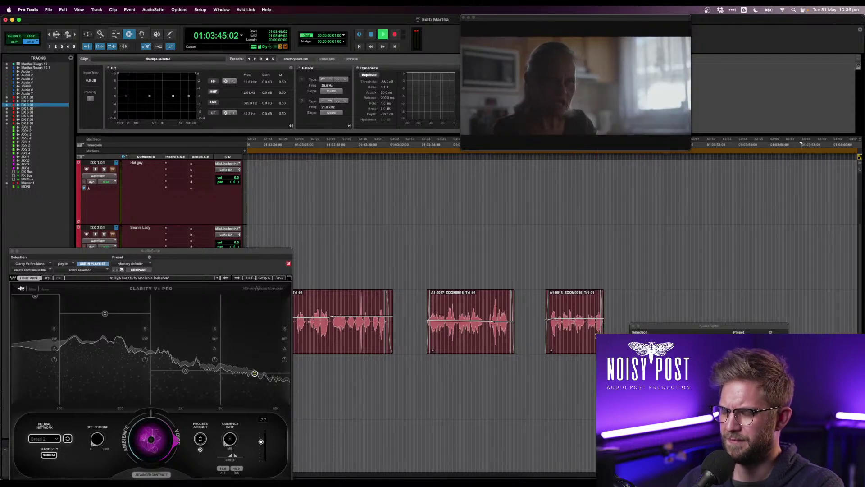
key(space)
- Locate the next Crissy Tea Lady clip, A2-0007, play it and adjust its clip gain line at the opening sound
key(super+bracketleft)
key(super+bracketleft)
key(super+bracketleft)
key(super+bracketleft)
key(super+bracketleft)
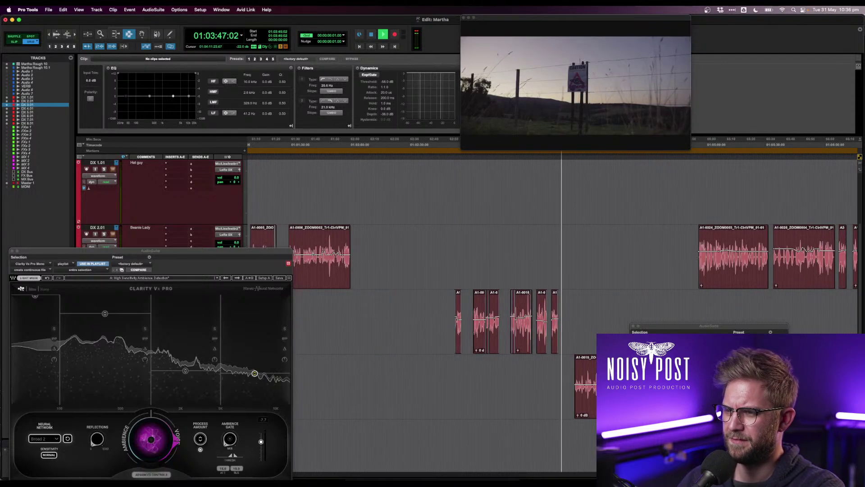
click(663, 310)
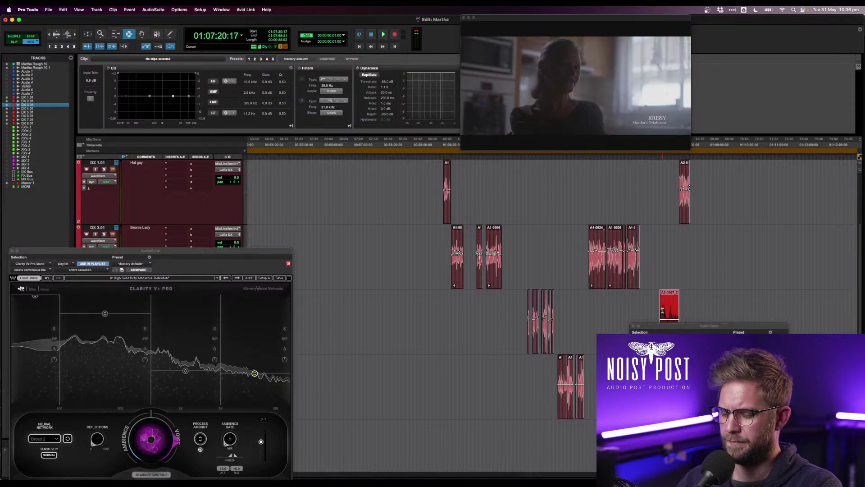
key(super+bracketright)
key(super+bracketright)
key(super+bracketright)
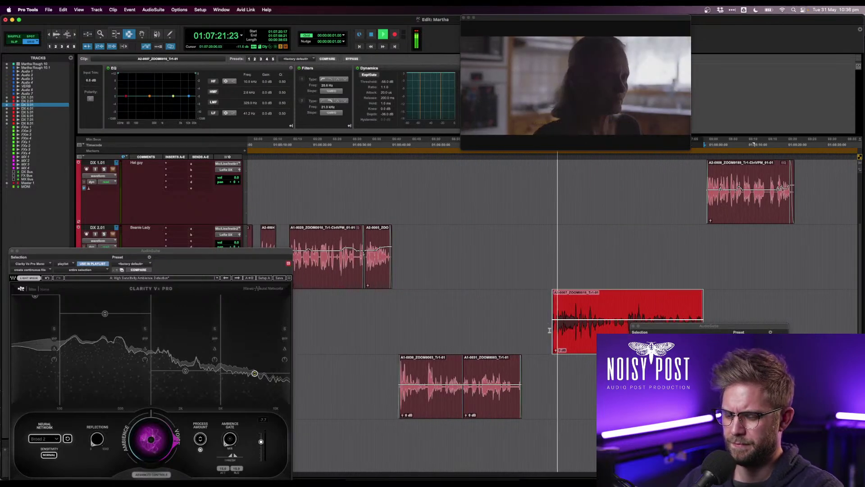
key(super+bracketright)
key(super+bracketright)
key(super+bracketright)
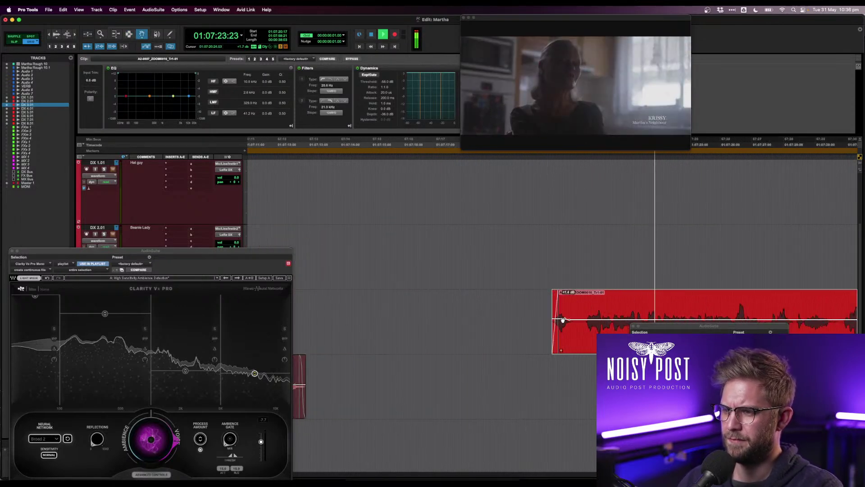
- Try extending the start of the A2-0007 clip slightly earlier and play it from there
key(F7)
click(544, 322)
click(545, 329)
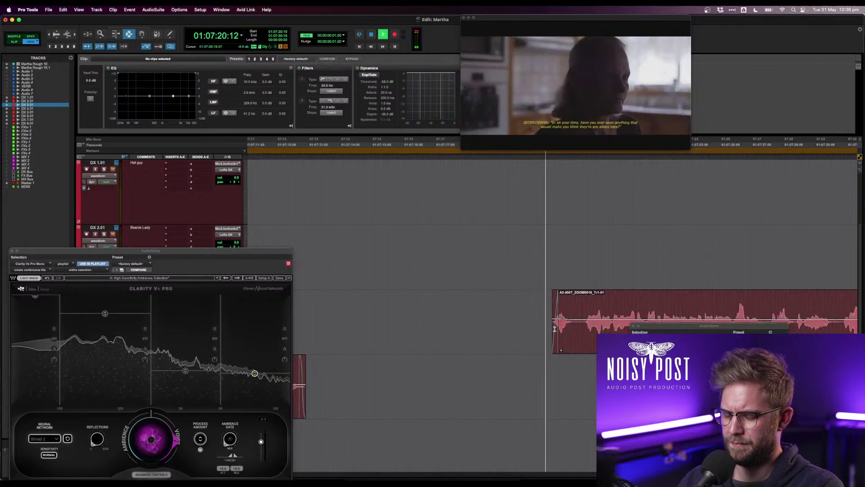
key(a)
key(space)
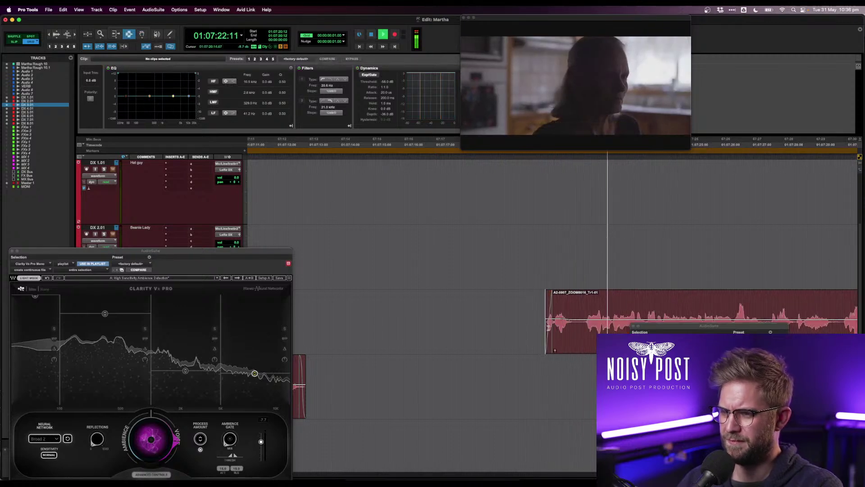
- Create a short fade-in at the start of the A2-0007 clip and play its opening
drag(543, 329, 553, 328)
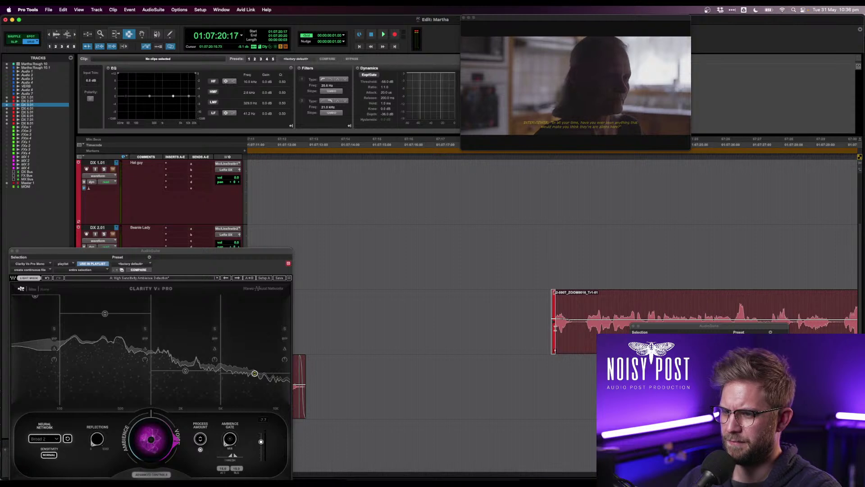
key(super+f)
key(Return)
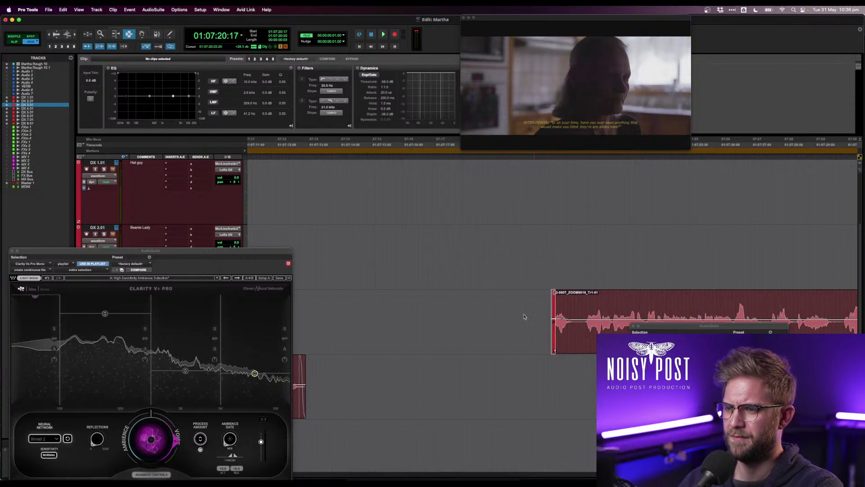
click(524, 318)
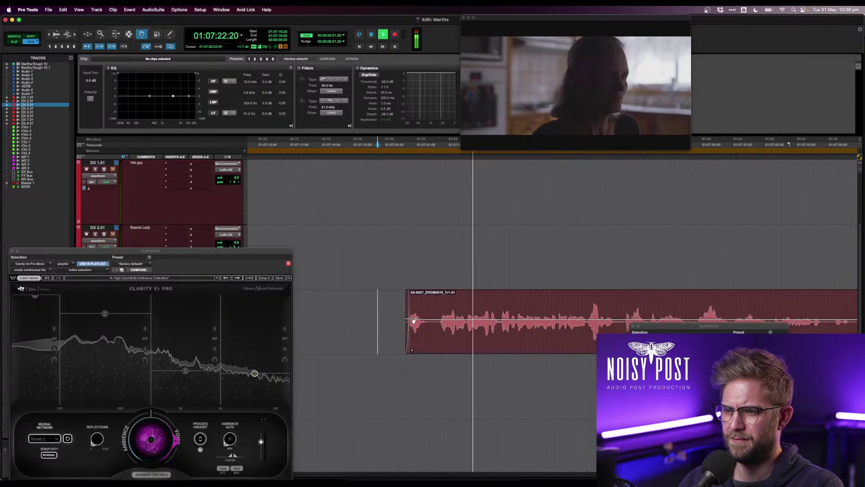
key(space)
click(407, 317)
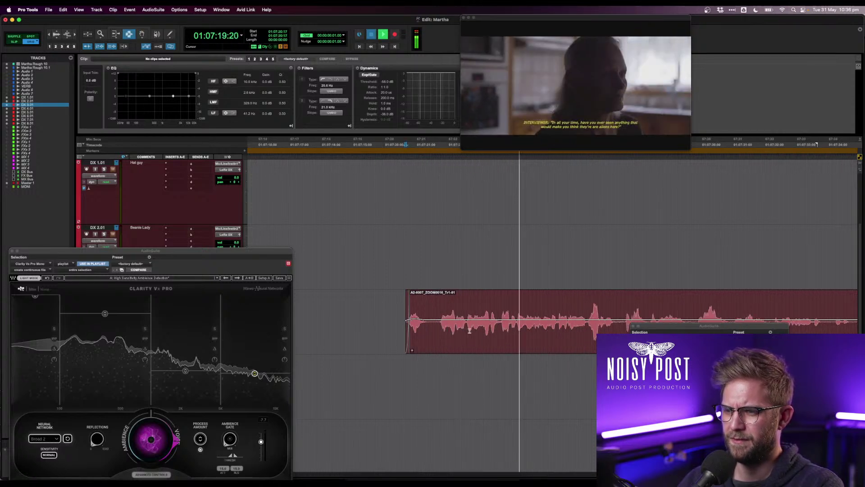
- Play the A2-0007 clip and shape its clip gain line, raising the quieter middle section by about 4.5 dB
key(space)
key(r)
key(r)
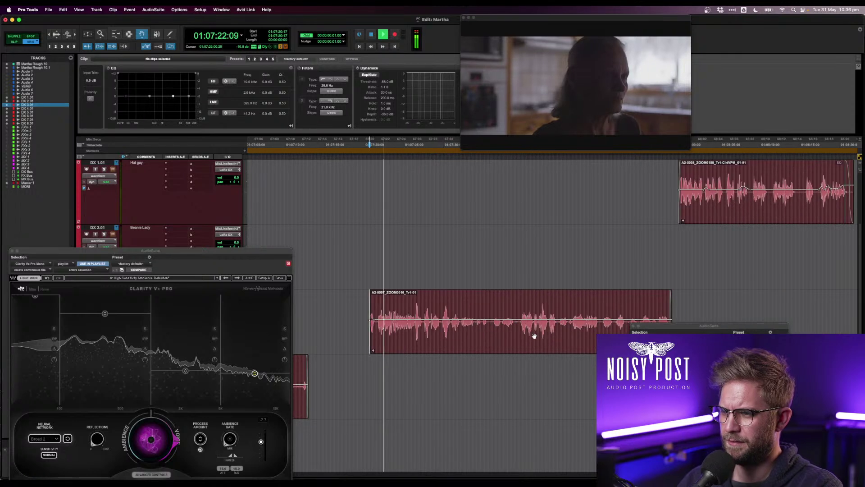
click(386, 320)
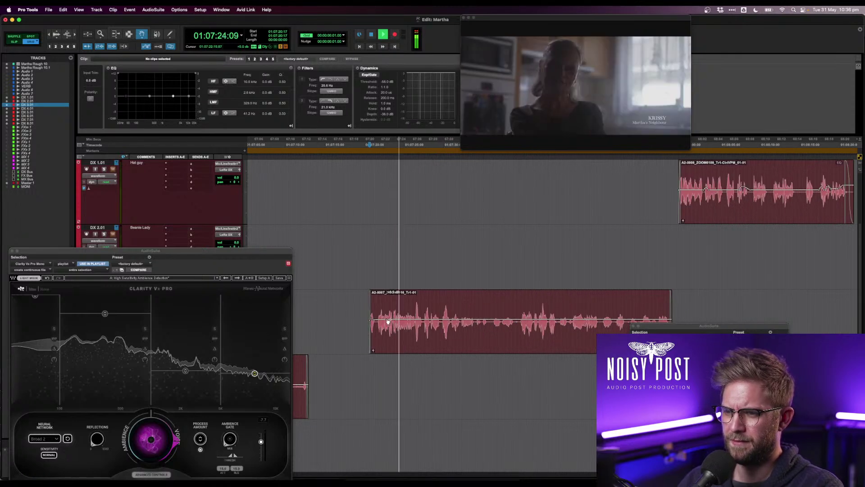
drag(412, 320, 412, 319)
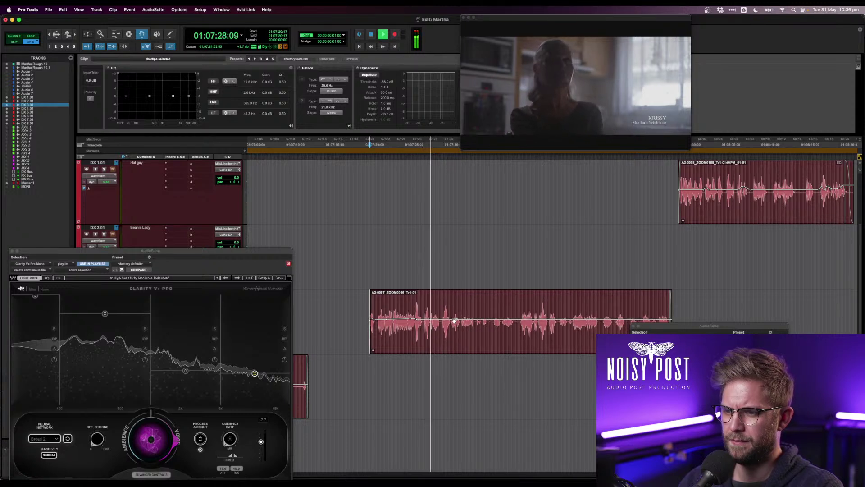
drag(454, 320, 468, 315)
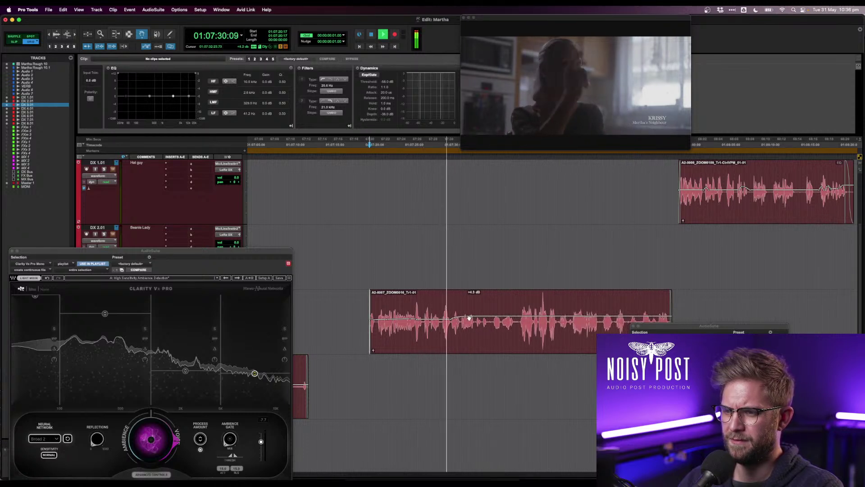
drag(521, 315, 570, 319)
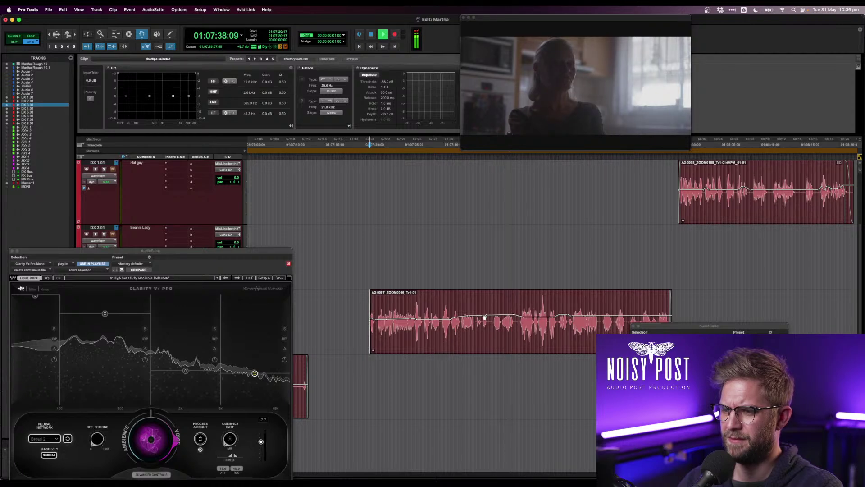
drag(470, 319, 470, 317)
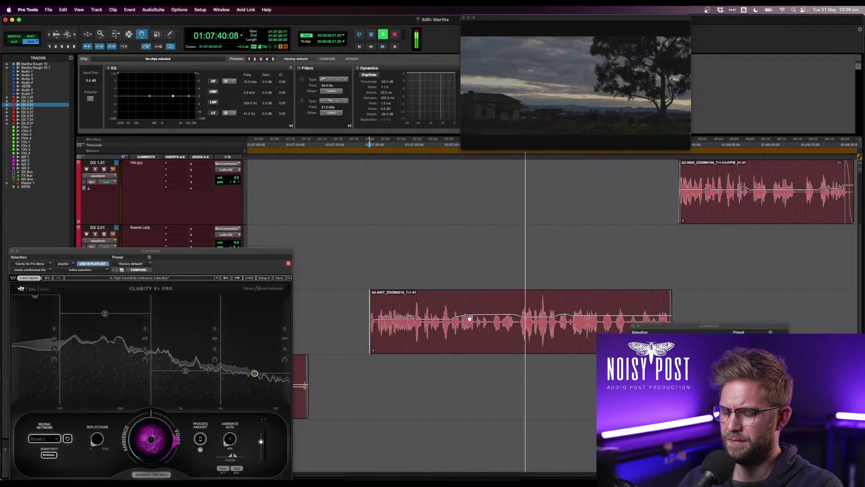
- Select all the Crissy Tea Lady clips, from the first one through A2-0007
key(r)
key(r)
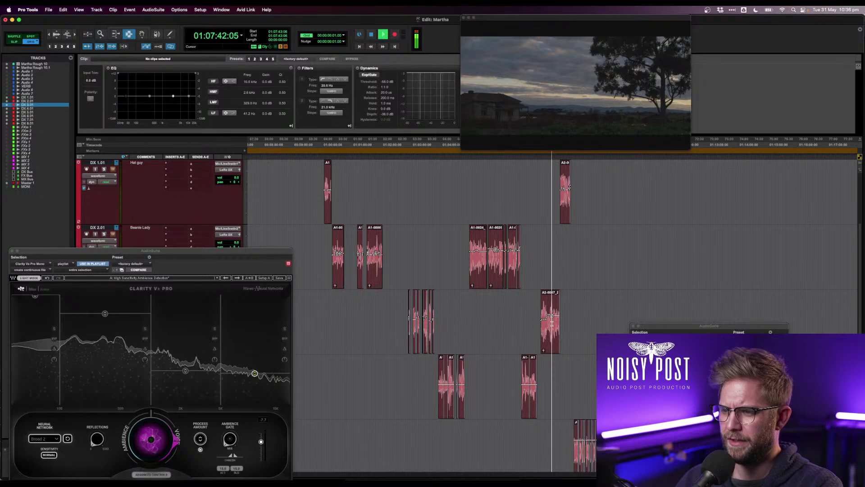
click(546, 330)
shift+click(409, 326)
key(space)
key(space)
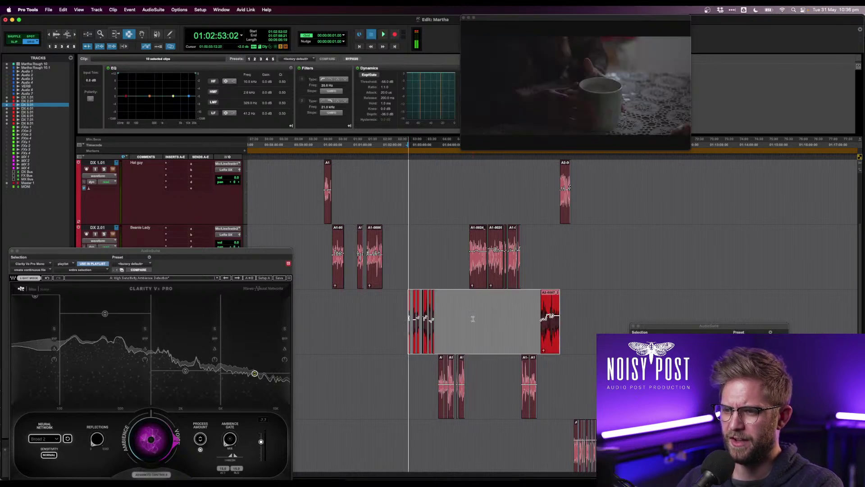
- Play the A2-0007 clip, sweep its low-mid clip EQ band with a narrow boost, and cut it 4.7 dB at 378.3 Hz
double_click(555, 314)
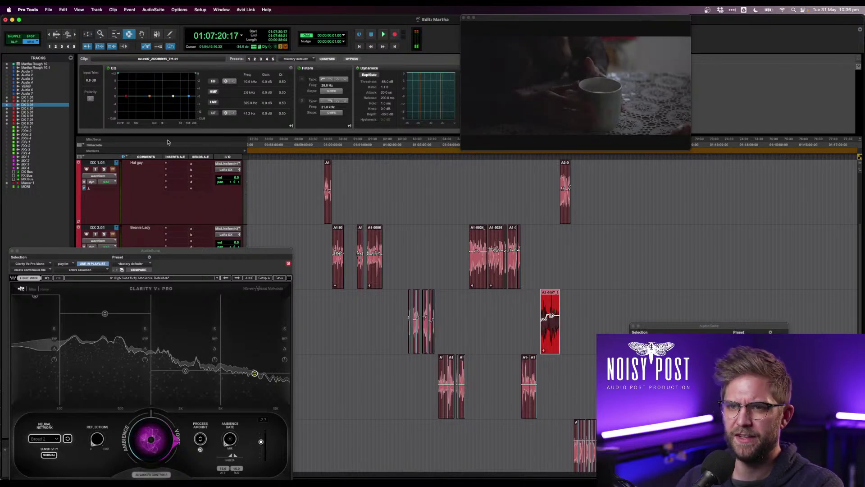
key(space)
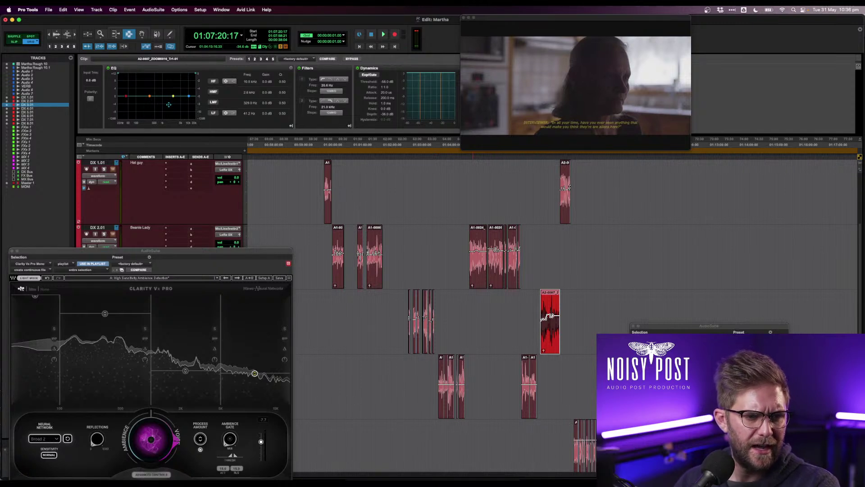
key(space)
drag(154, 94, 143, 74)
drag(306, 102, 324, 102)
drag(251, 103, 258, 105)
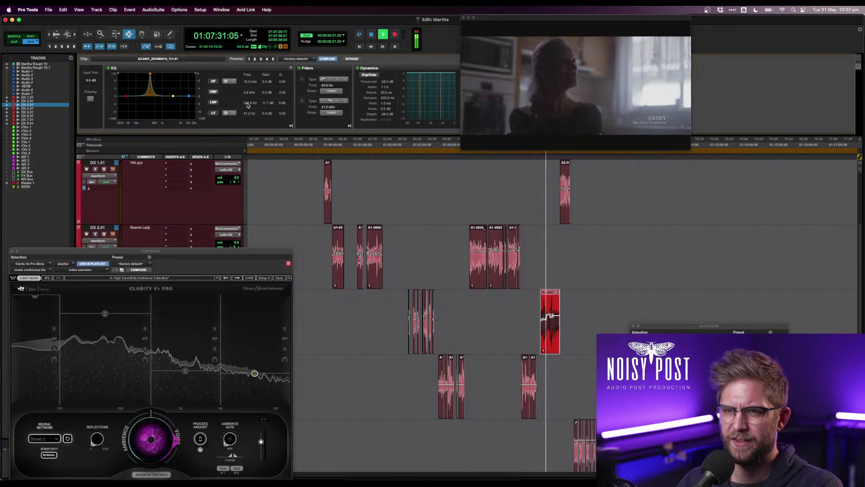
mouse_move(247, 106)
mouse_down()
mouse_move(268, 107)
mouse_move(232, 112)
mouse_move(249, 112)
mouse_up()
key(space)
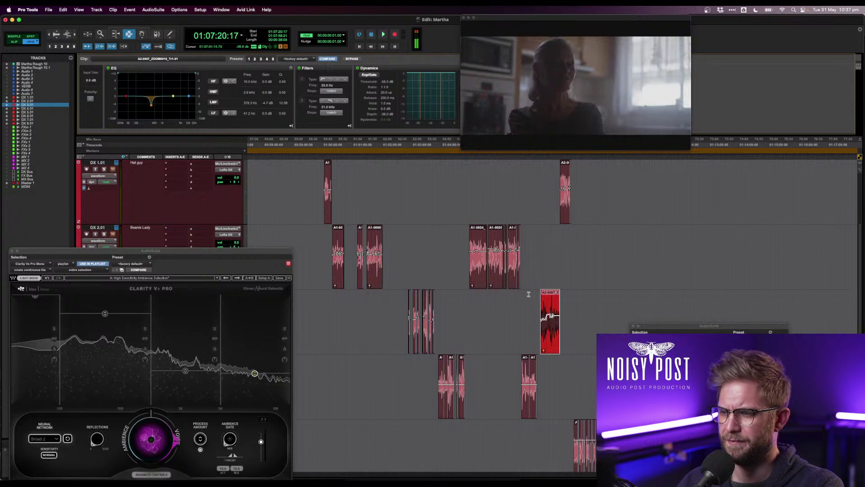
- Apply the A2-0007 clip's EQ settings to all the Crissy Tea Lady clips on the DX 3.01 track
key(space)
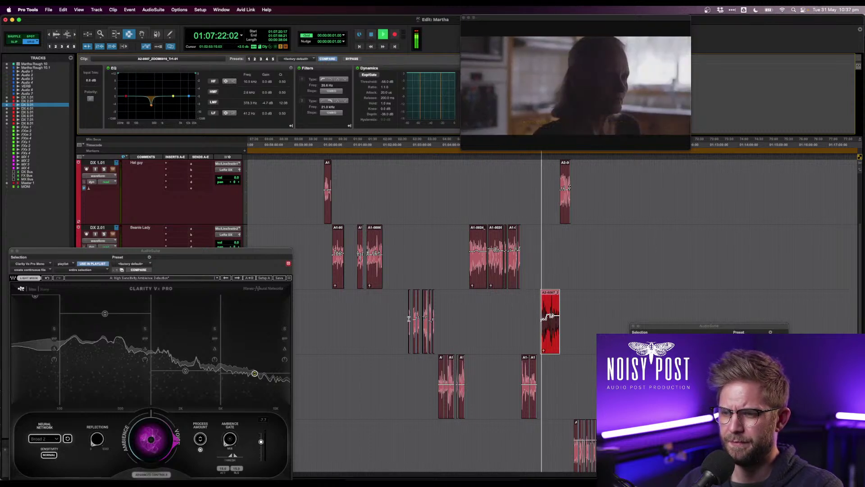
shift+click(409, 320)
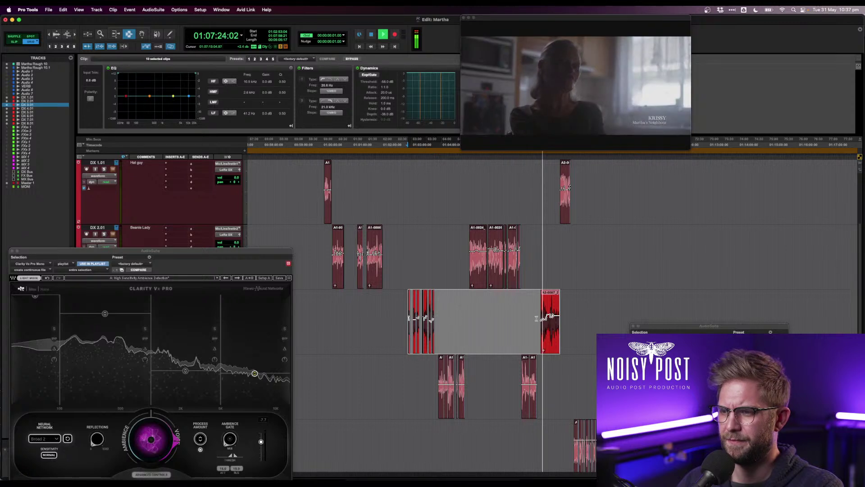
double_click(550, 310)
key(space)
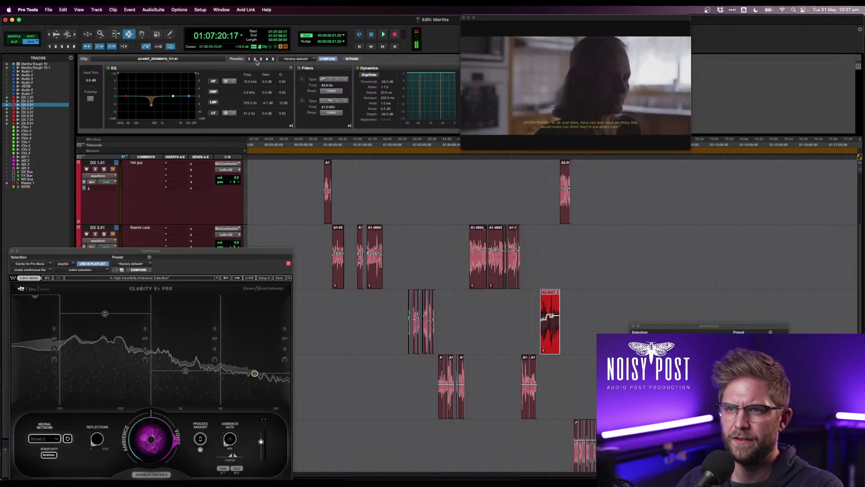
shift+click(414, 309)
shift+click(572, 309)
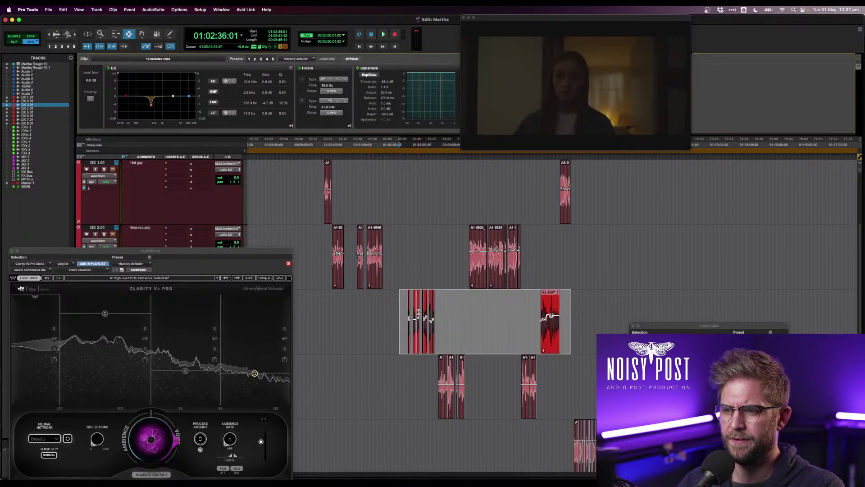
- Boost the selected clips' high band 1.9 dB at 5.2 kHz and enable a high-pass filter at 91.4 Hz
key(space)
drag(118, 73, 186, 92)
drag(284, 82, 310, 82)
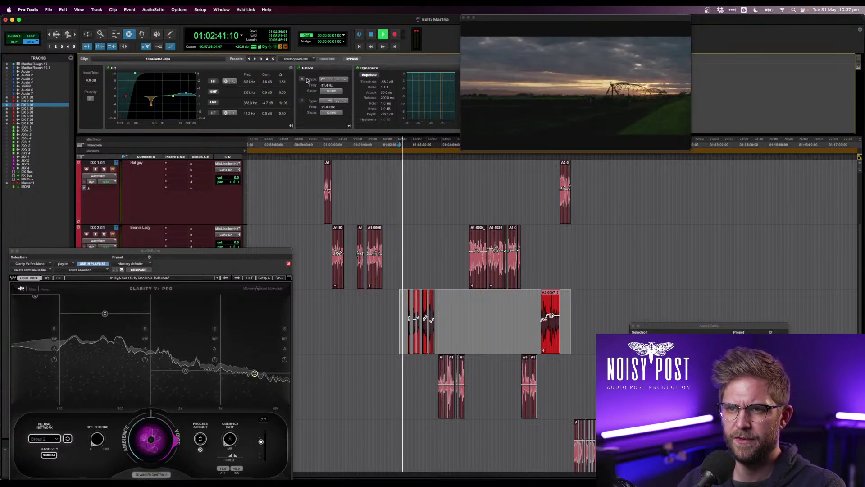
- Narrow the selection to run exactly from the first Crissy Tea Lady clip to the end of A2-0007
shift+click(409, 315)
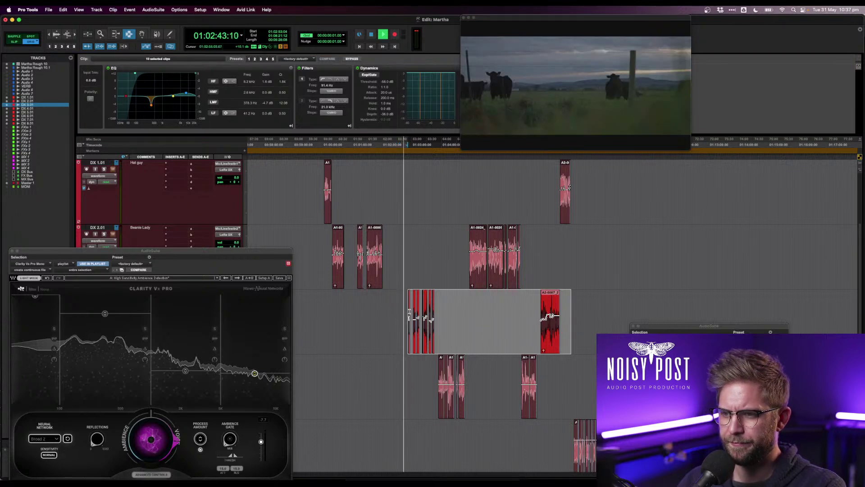
shift+click(550, 311)
shift+click(558, 315)
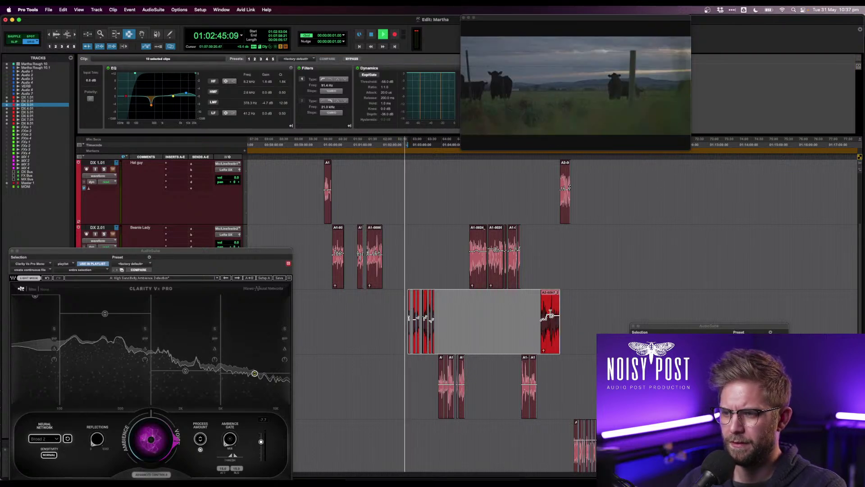
key(space)
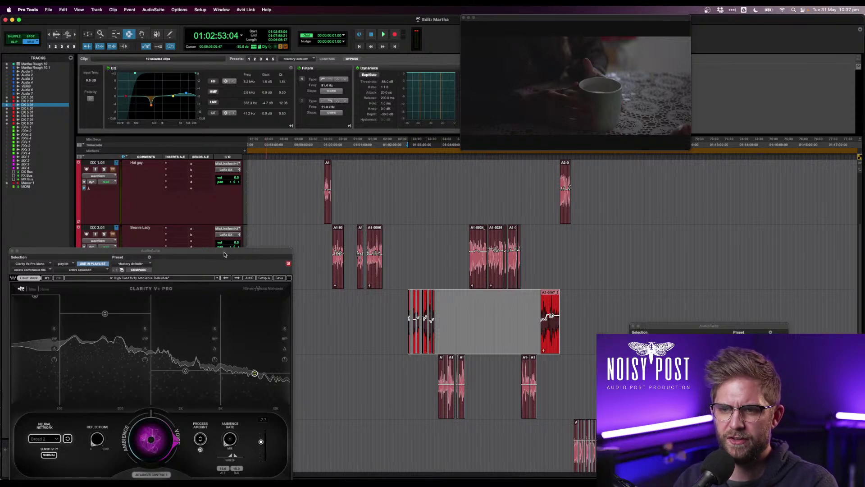
- Check the levels in the mixer during playback, moving the Clarity Vx Pro window lower, and return to the edit view
key(super+equal)
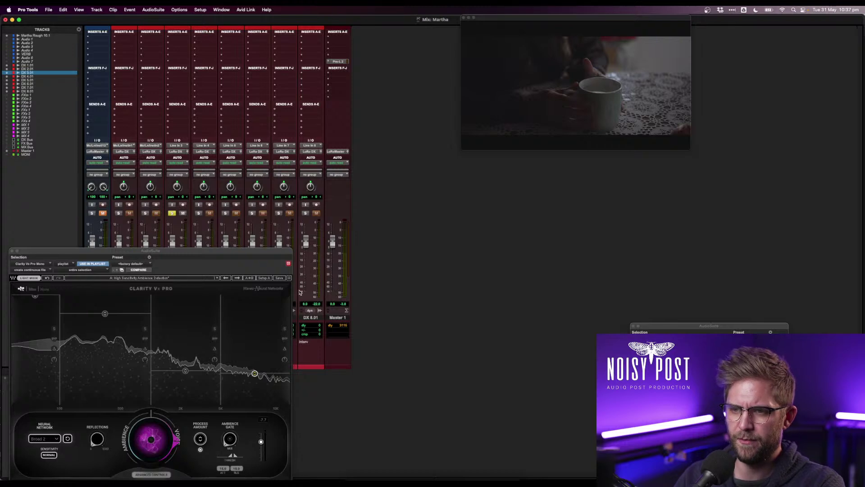
drag(230, 252, 237, 284)
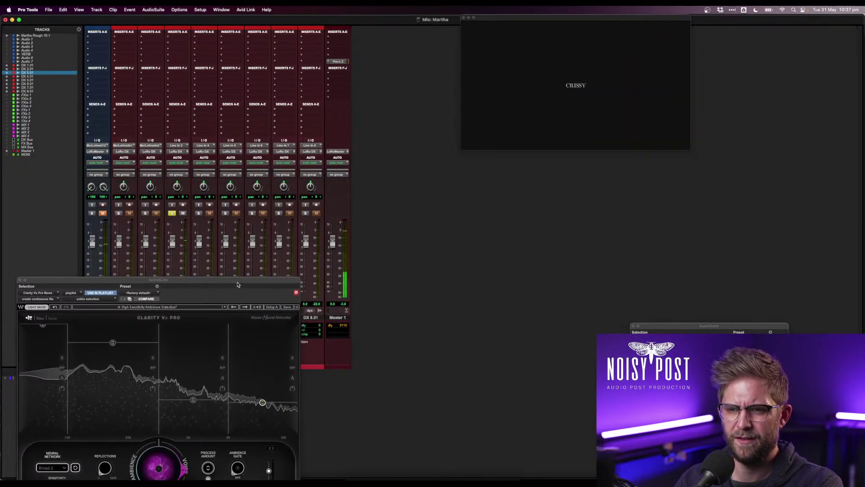
key(super+equal)
key(space)
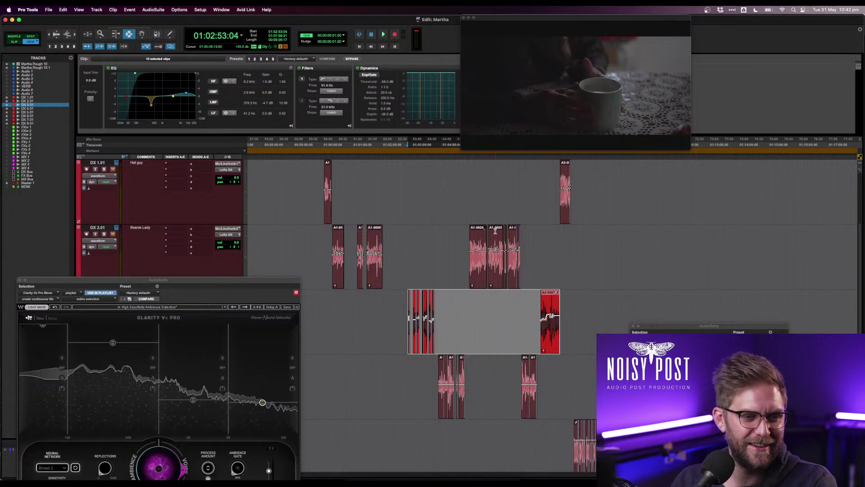
- Play the selected clips, sweep the low-mid EQ band with a 12 dB boost, and cut it 4.3 dB at about 346 Hz
scroll(495, 231, right, 3)
key(space)
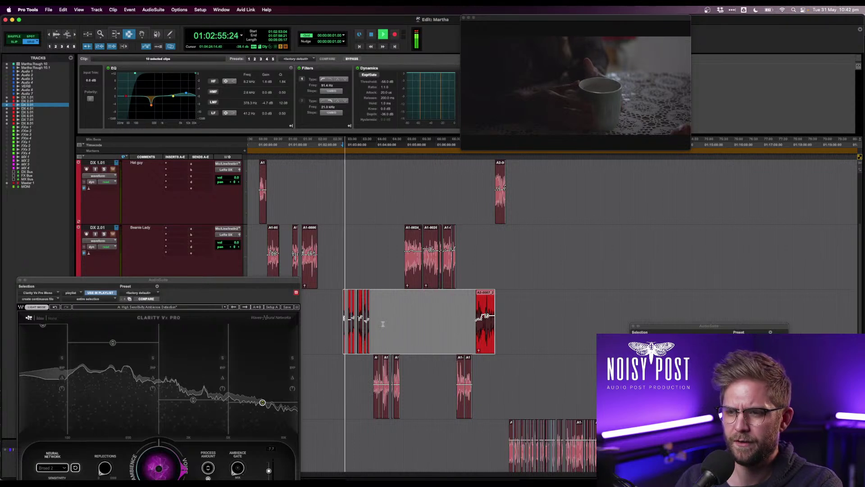
drag(151, 105, 148, 72)
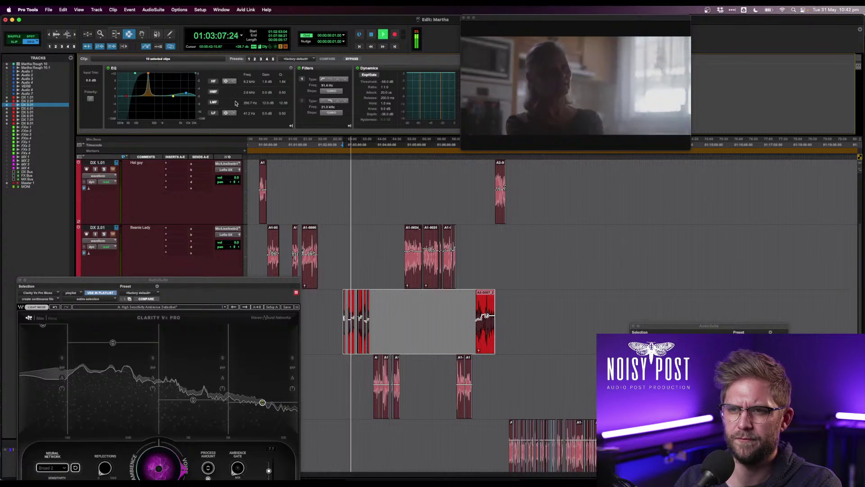
drag(245, 104, 213, 104)
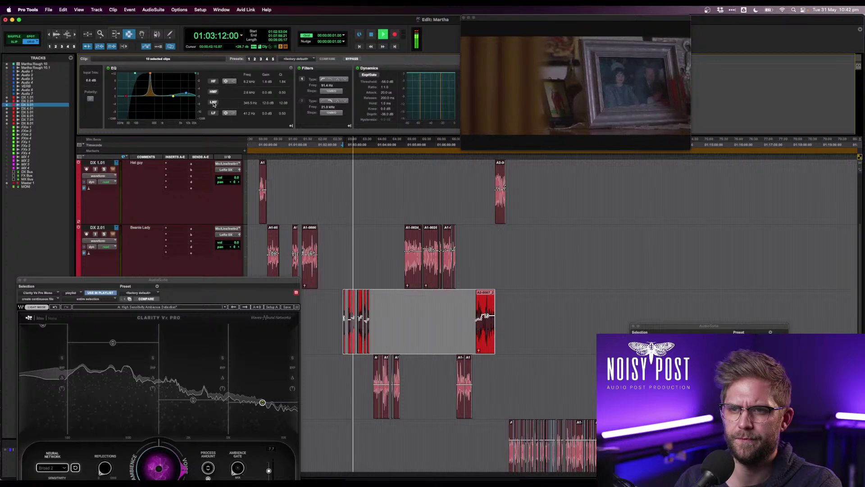
drag(272, 105, 231, 110)
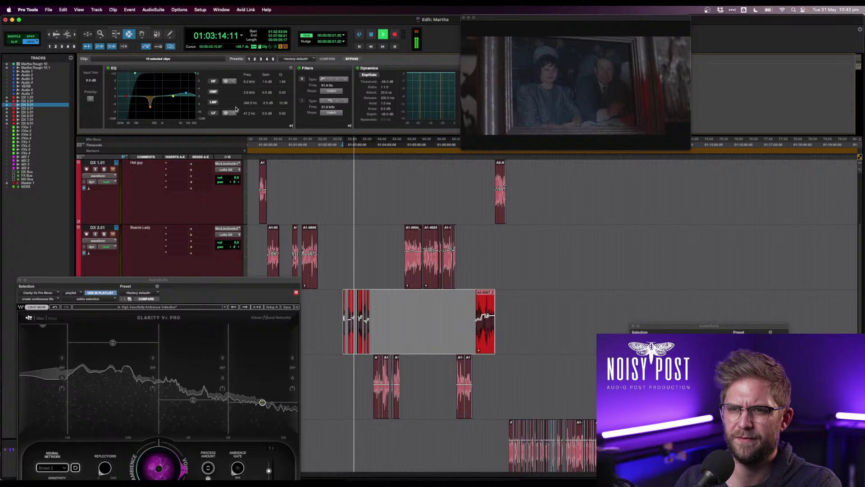
- Select the A2-0007 clip alone and play it from its start
click(481, 316)
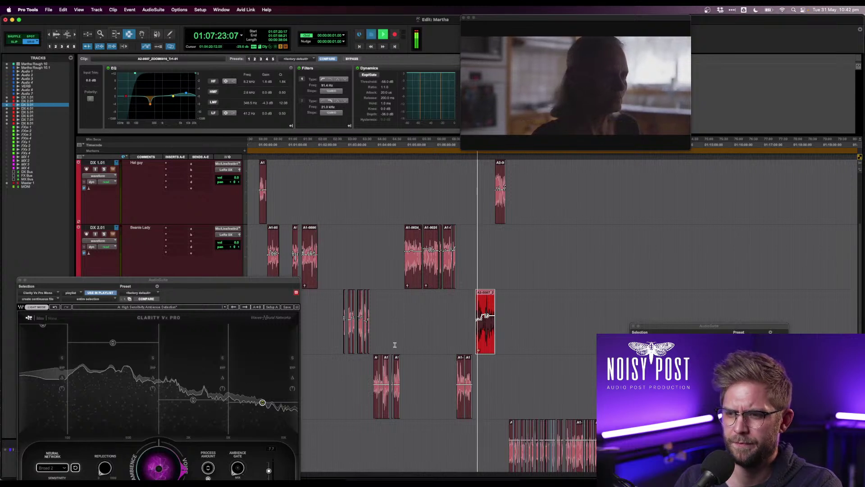
key(space)
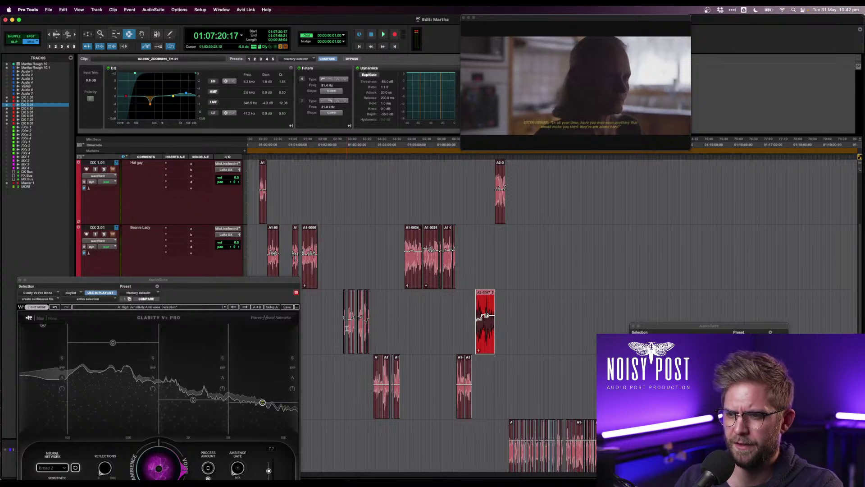
alt+scroll(380, 326, up, 4)
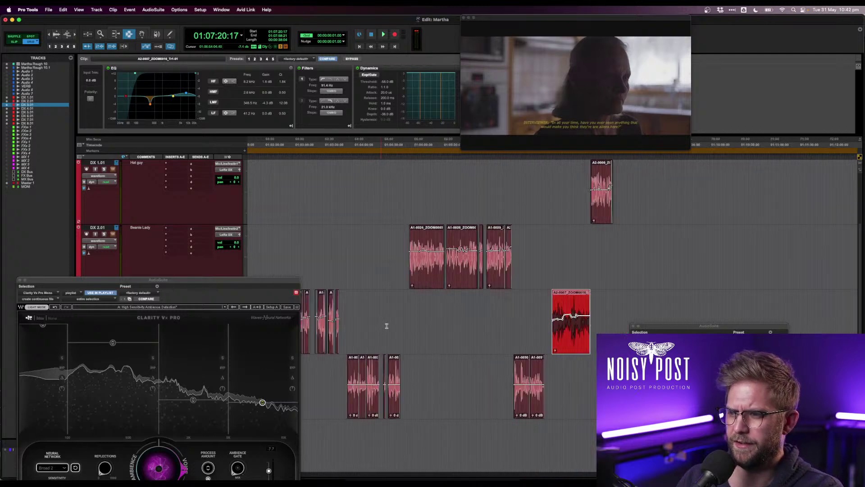
key(space)
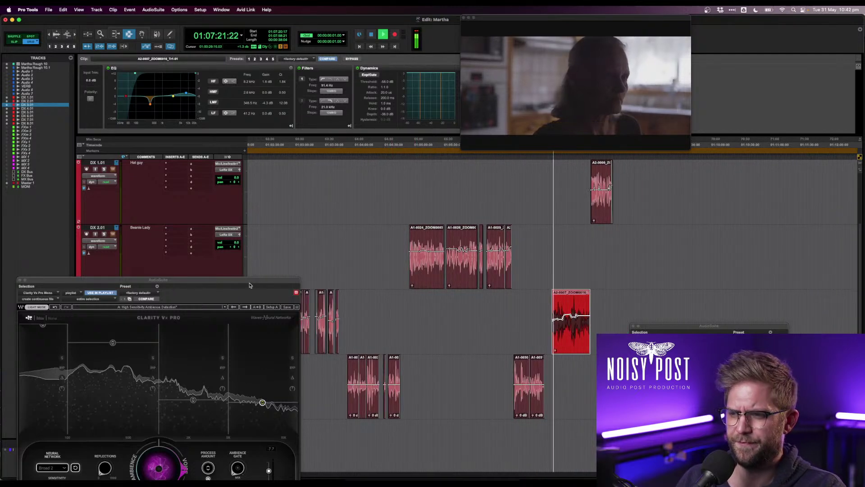
- Preview the A2-0007 clip in Clarity Vx Pro and raise the two upper frequency bands level with the low-mid band
drag(248, 283, 260, 192)
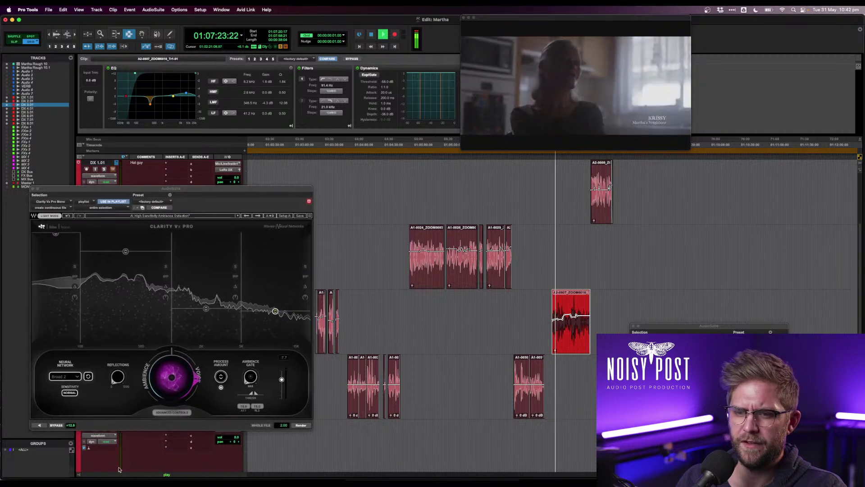
click(88, 377)
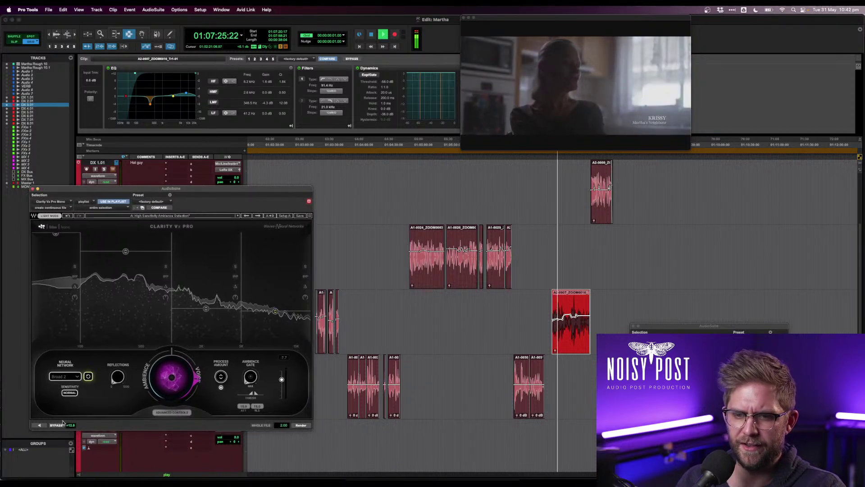
click(40, 424)
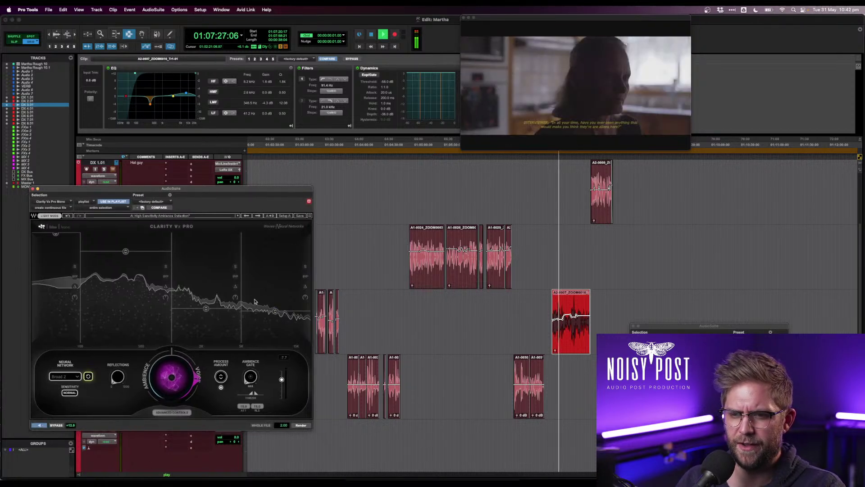
drag(206, 309, 206, 251)
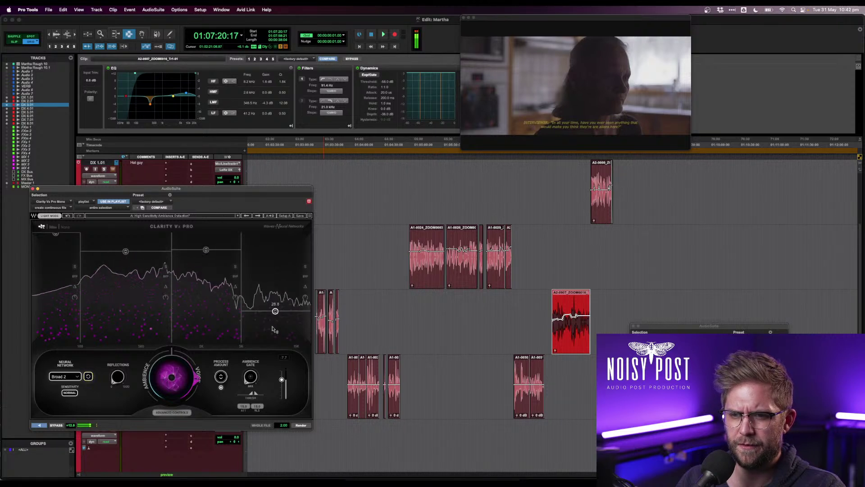
drag(274, 312, 266, 248)
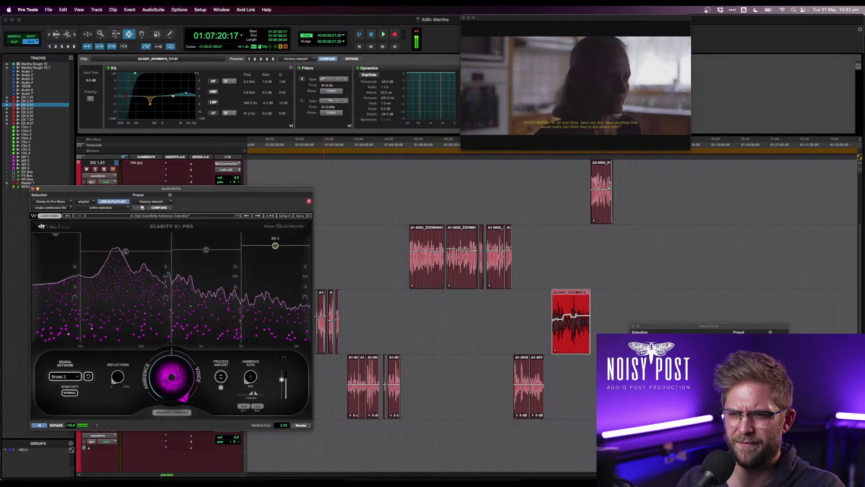
drag(275, 238, 295, 253)
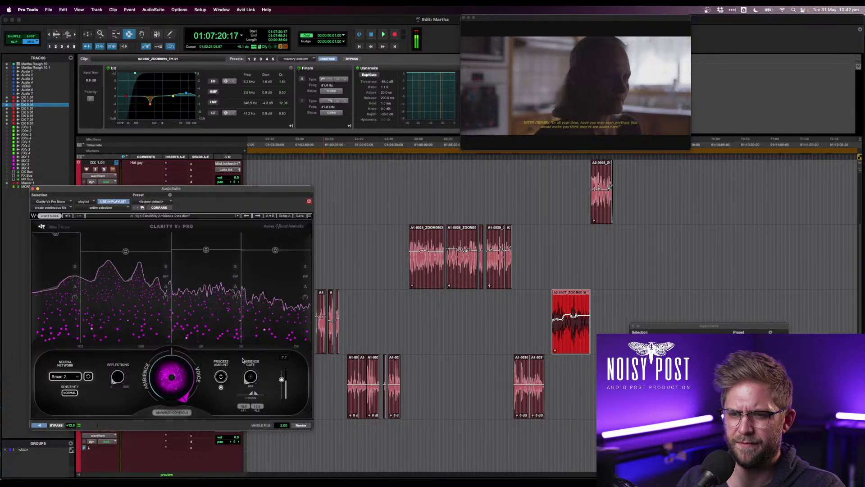
click(42, 425)
- Insert soothe2 on the Crissy Tea Lady track (DX 3.01) and position its window over the middle of the timeline
drag(215, 189, 200, 328)
click(170, 295)
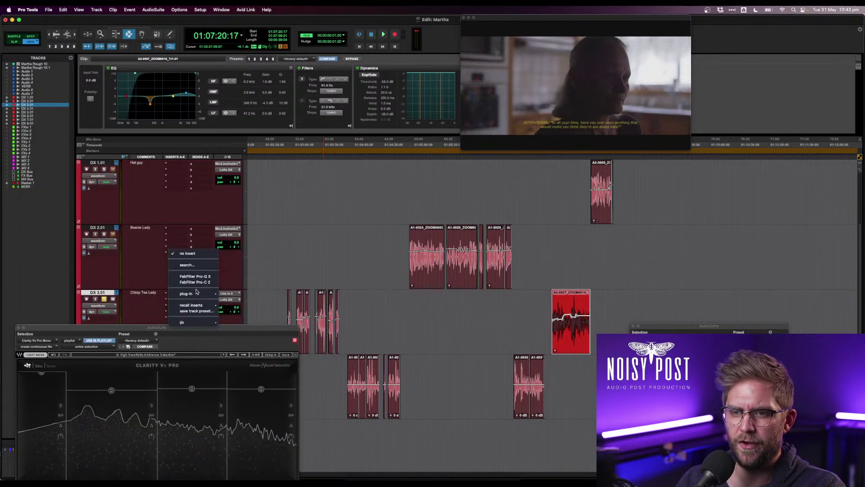
mouse_move(198, 294)
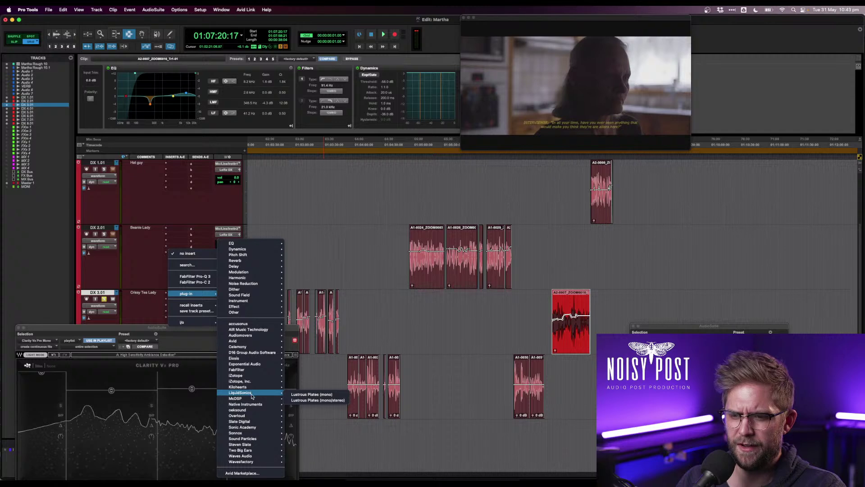
mouse_move(260, 434)
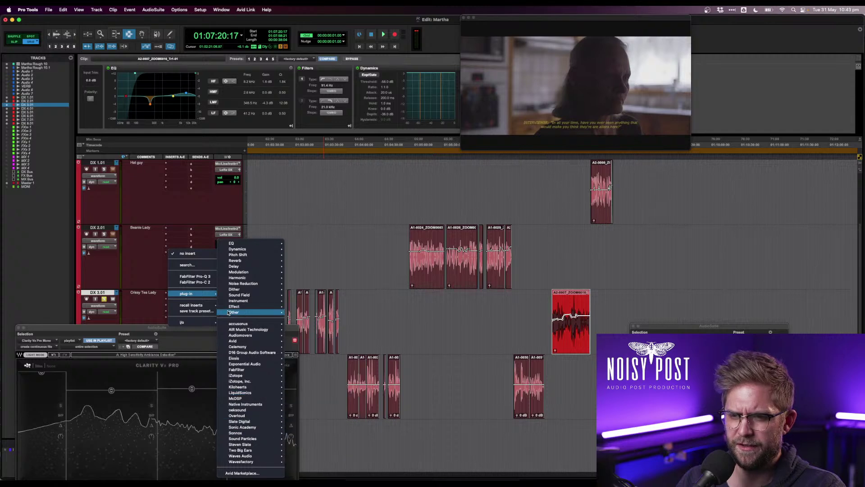
text(sooth)
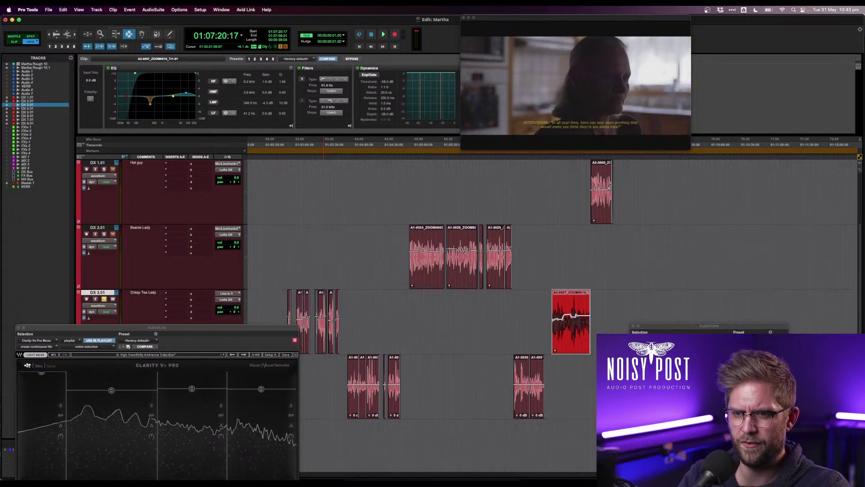
key(Return)
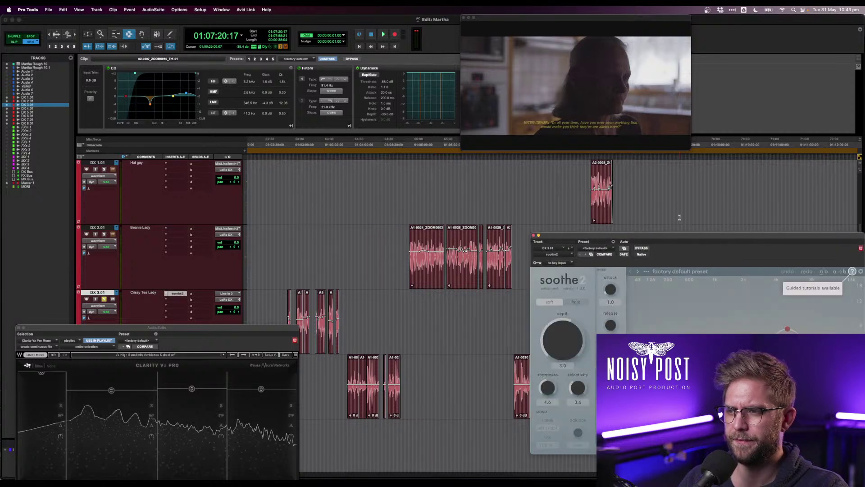
drag(694, 241, 421, 201)
- Shape the soothe2 curve while playing A2-0007: reduce the peak boost, bring the high cut to just above 1 kHz, and set the low cut to 116 Hz
key(space)
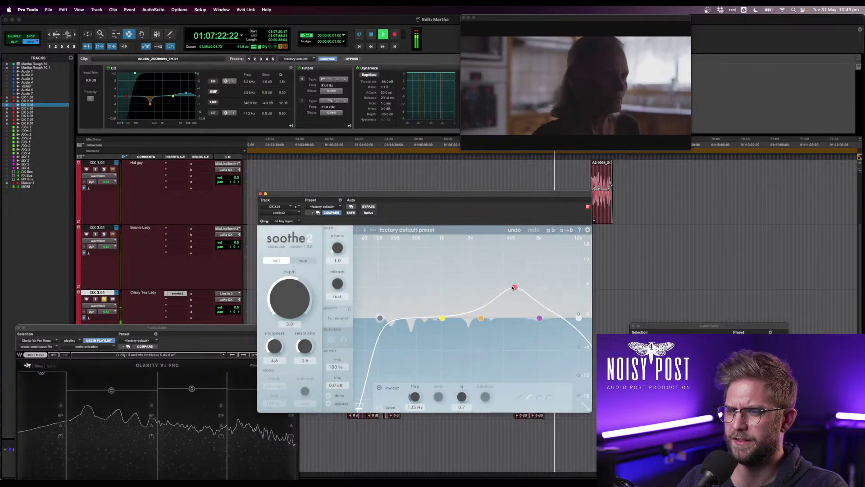
drag(514, 287, 517, 307)
key(space)
drag(578, 318, 422, 332)
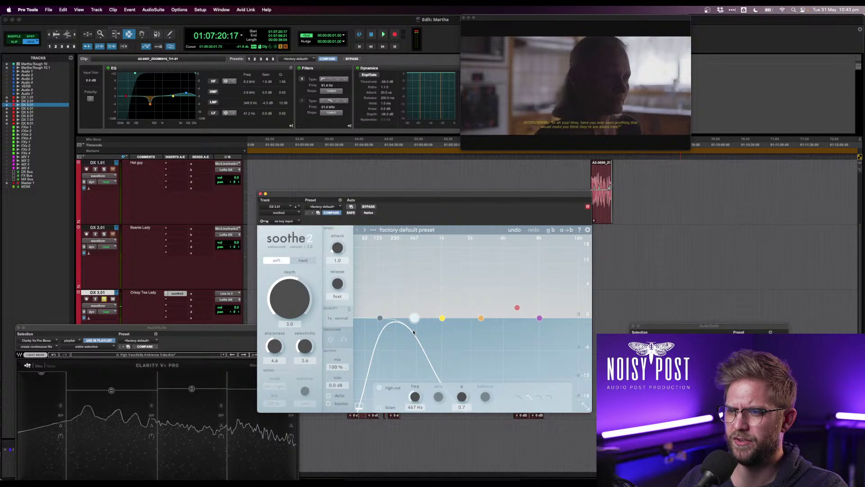
drag(414, 332, 448, 319)
key(space)
drag(381, 318, 377, 318)
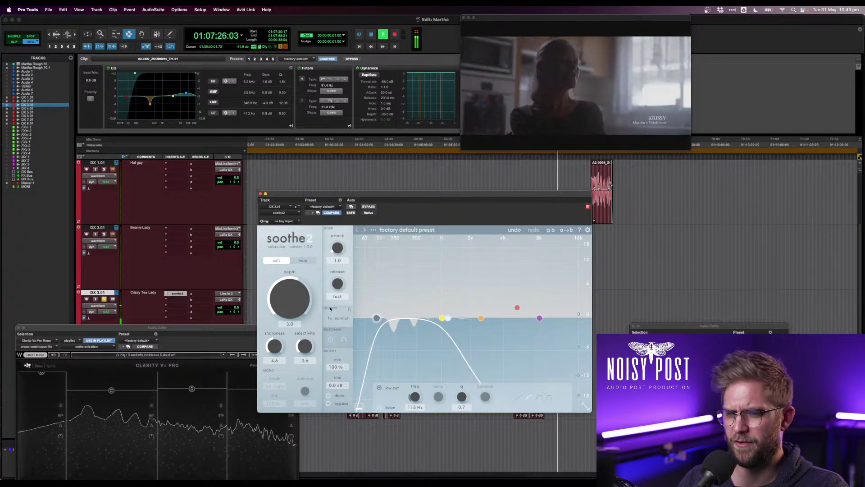
- Set soothe2's depth to 4.0, sharpness to 5.5 and selectivity to 4.8, and replay the clip from its start
drag(292, 304, 293, 296)
drag(276, 346, 304, 335)
key(space)
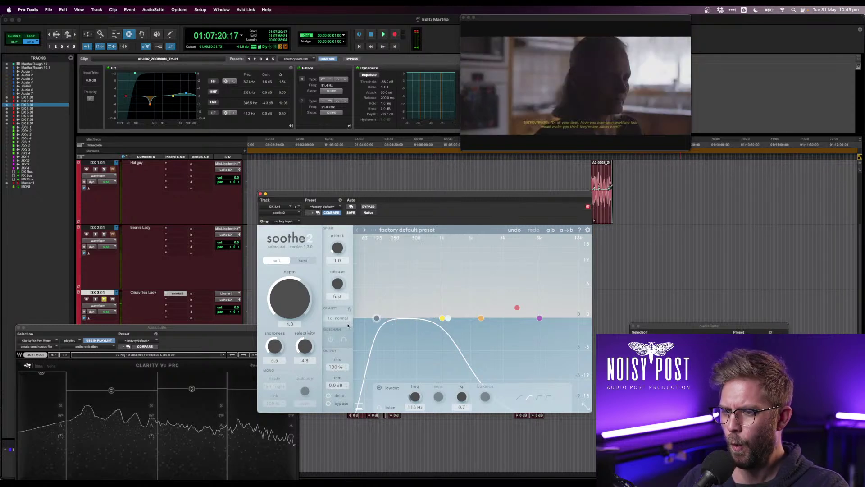
key(space)
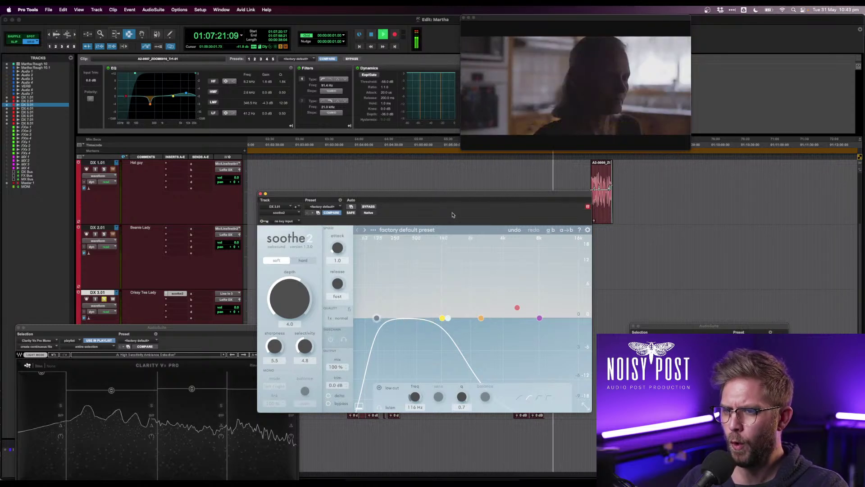
- Set soothe2's low cut to 163 Hz and its high cut to 915 Hz on track DX 3.01
drag(454, 197, 362, 159)
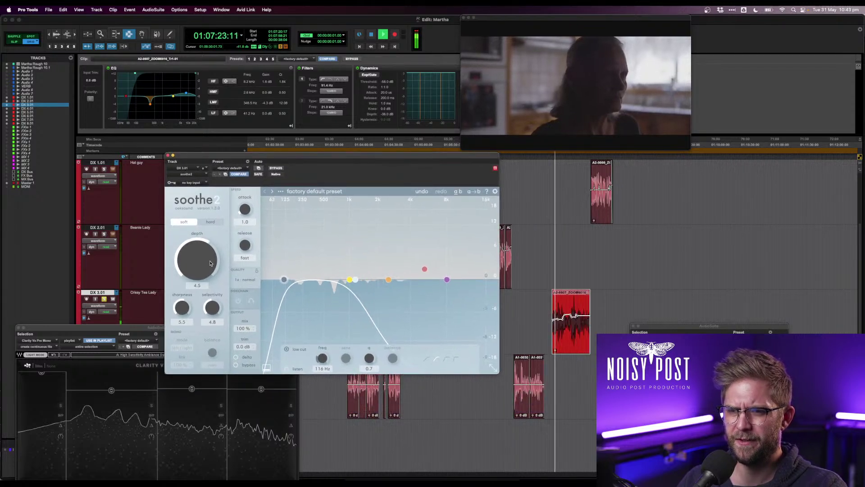
drag(283, 279, 294, 280)
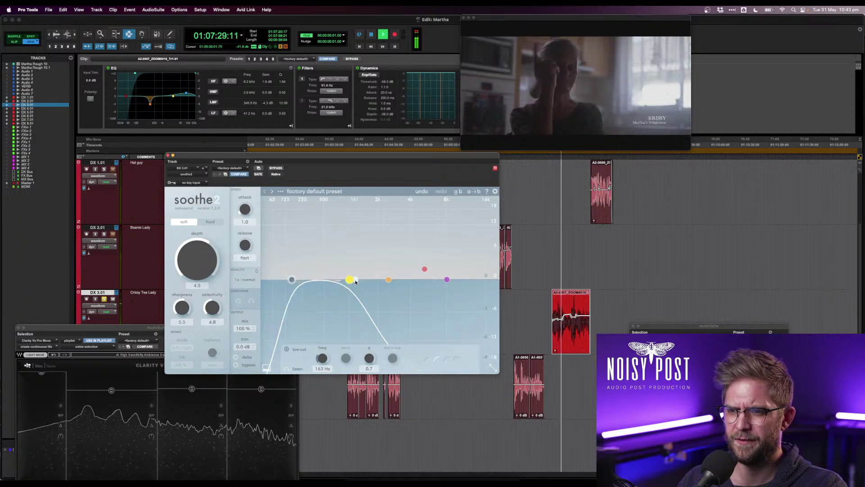
drag(355, 281, 346, 282)
- Adjust soothe2's processing to sharpness 7.4, selectivity 4.4 and depth 5.1 while listening to the selected clip
drag(201, 267, 201, 260)
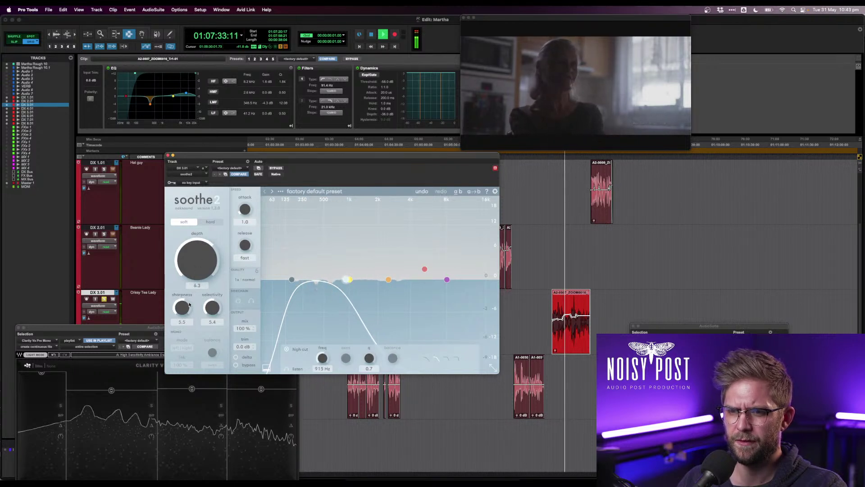
drag(185, 305, 210, 318)
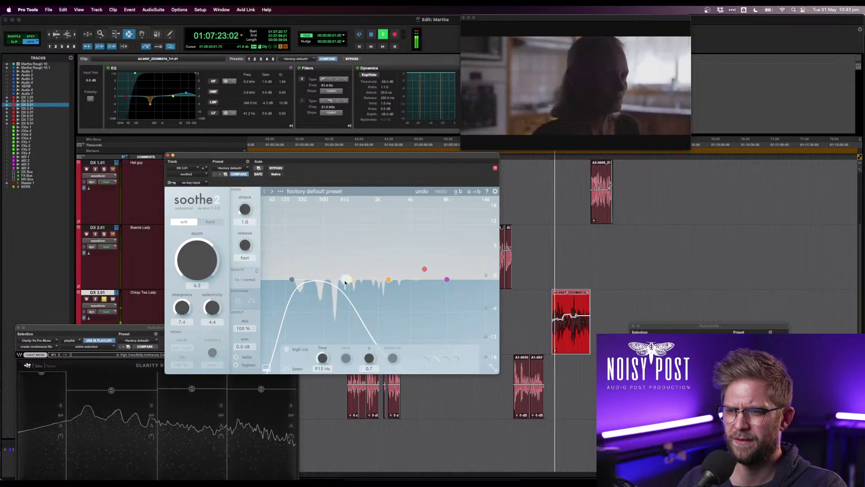
drag(202, 264, 202, 270)
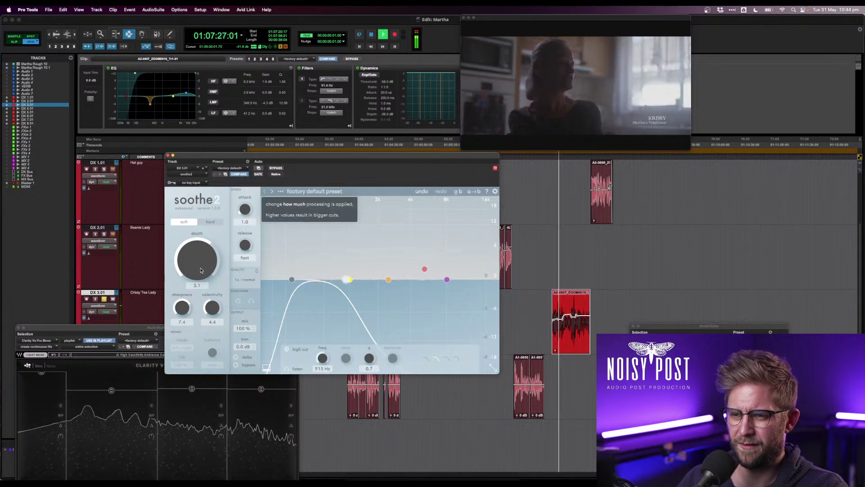
- Lower soothe2's high cut to 800 Hz, then close the plug-in and stop playback
drag(346, 280, 338, 280)
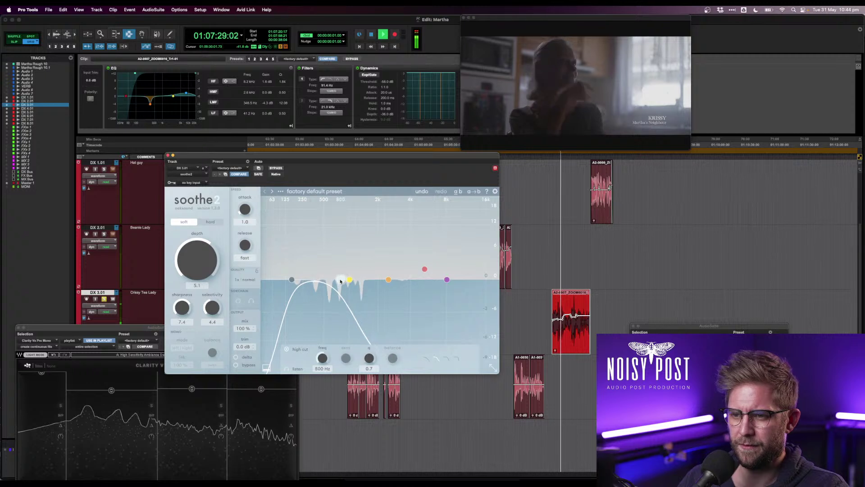
click(168, 155)
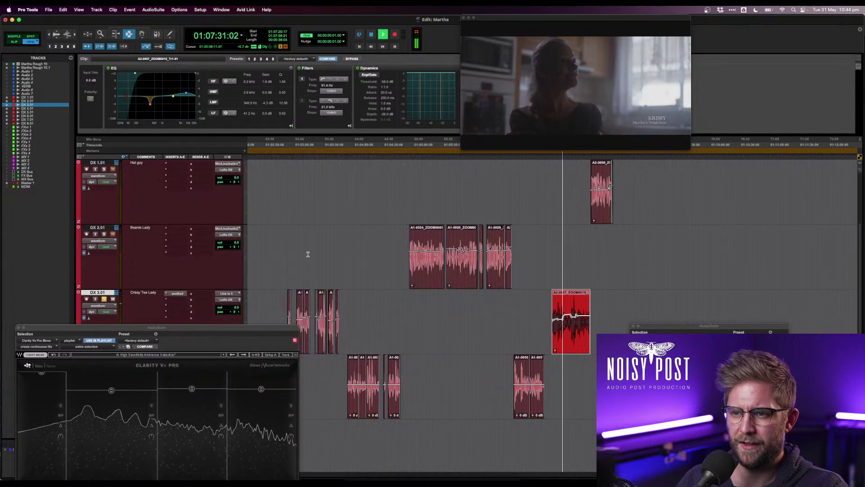
key(space)
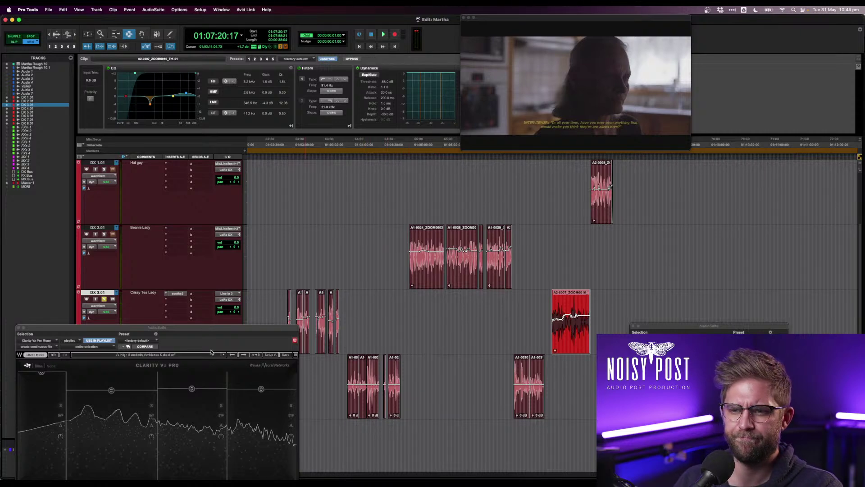
- Move the Clarity Vx Pro window clear of the timeline and play from just before the first clip on DX 4.01
drag(65, 329, 52, 219)
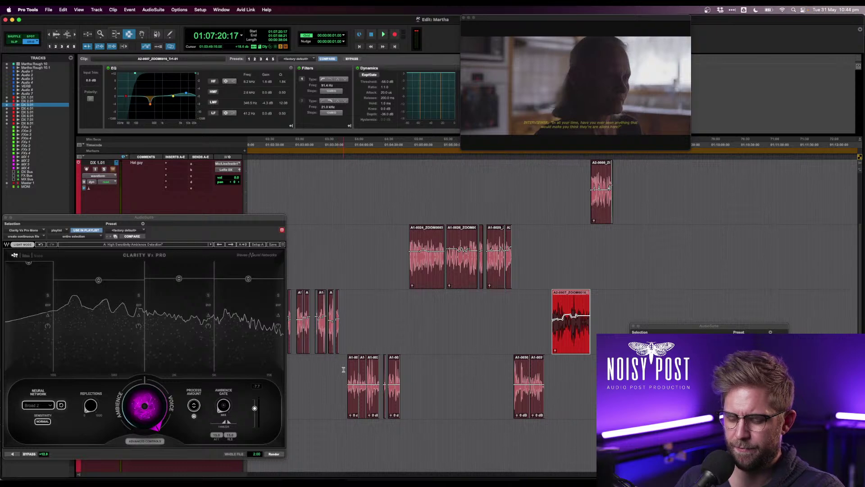
key(r)
key(r)
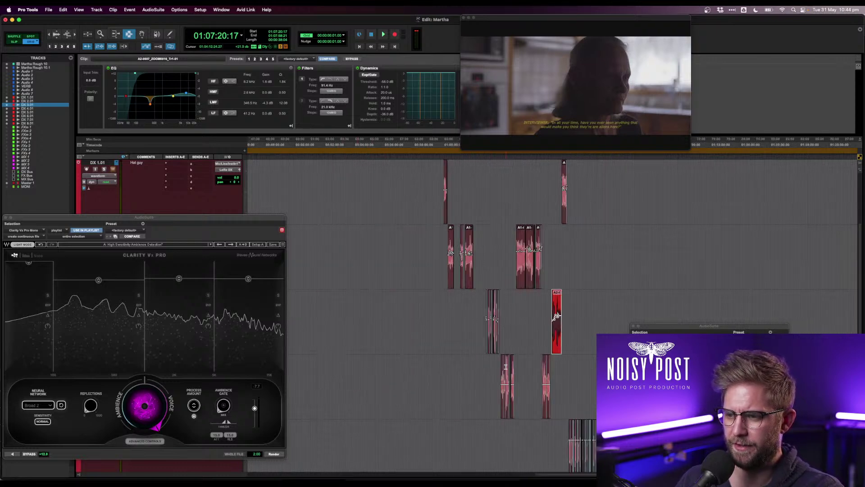
click(500, 370)
key(t)
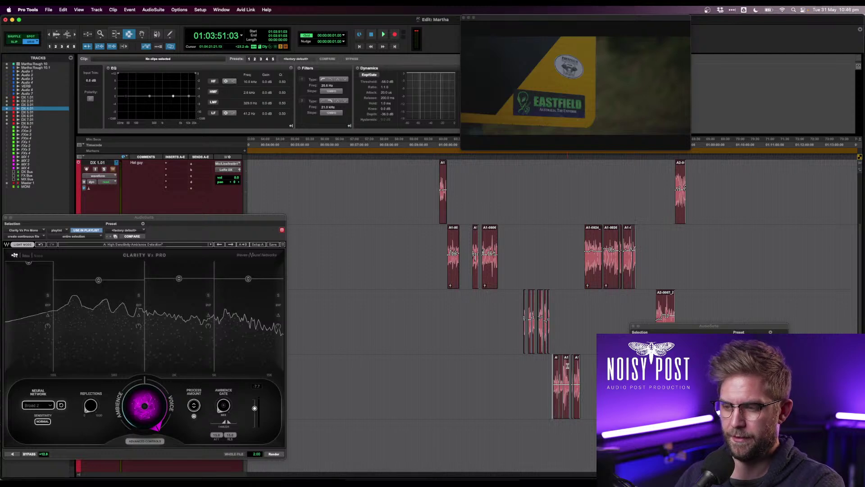
key(t)
key(space)
key(space)
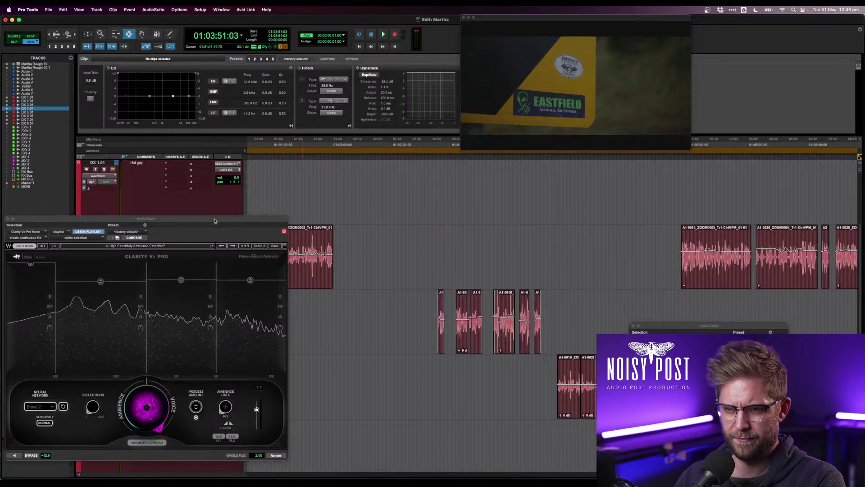
drag(210, 213, 226, 239)
key(space)
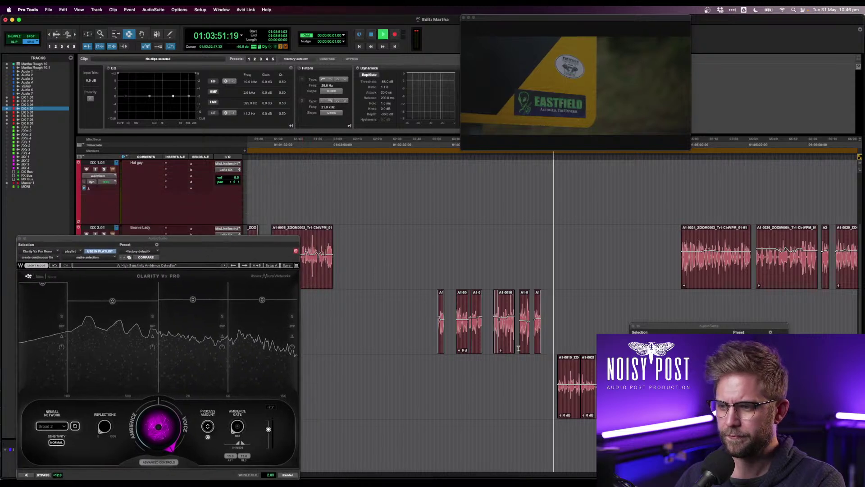
- Select all seven dialogue clips on DX 4.01, from the first group through the later pair, and raise their clip gain
scroll(531, 349, down, 3)
drag(508, 285, 601, 267)
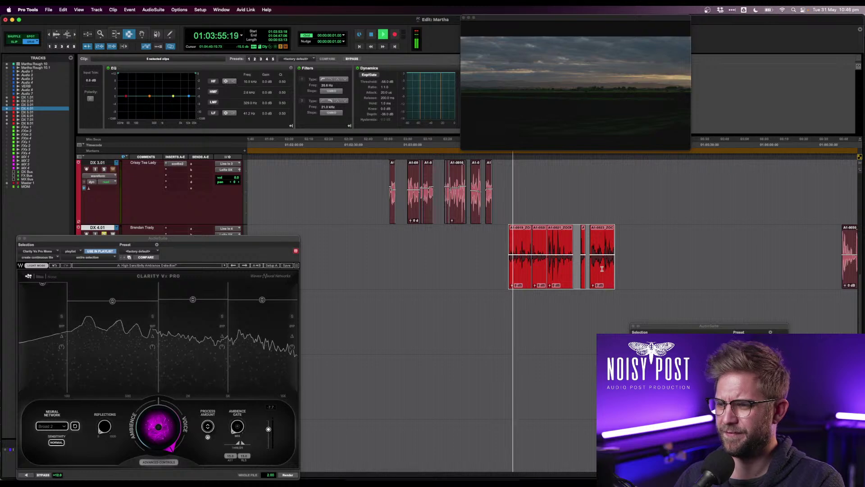
key(r)
key(r)
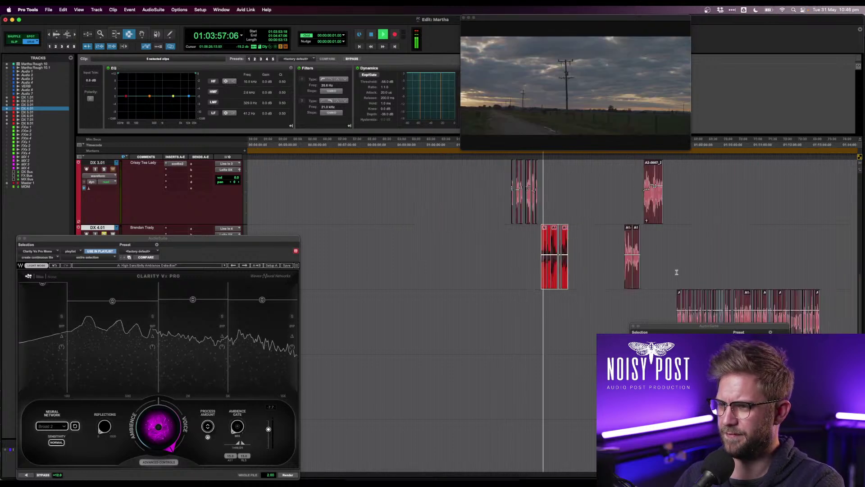
shift+click(634, 258)
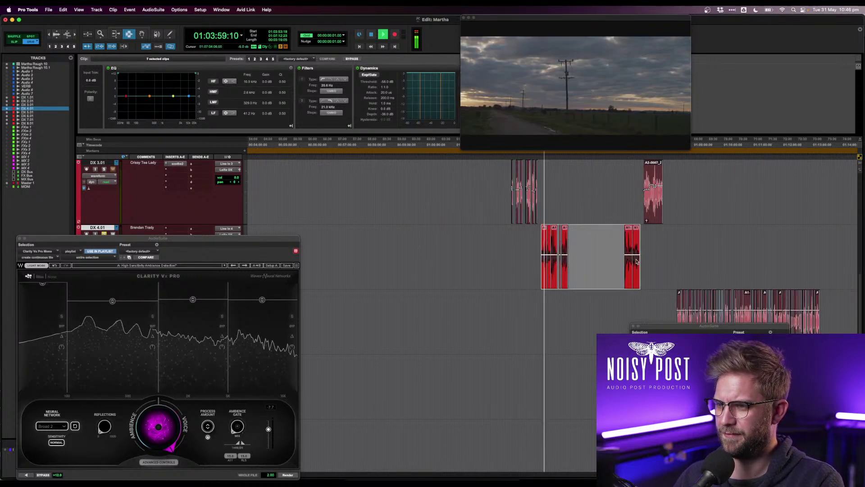
drag(280, 240, 403, 211)
key(space)
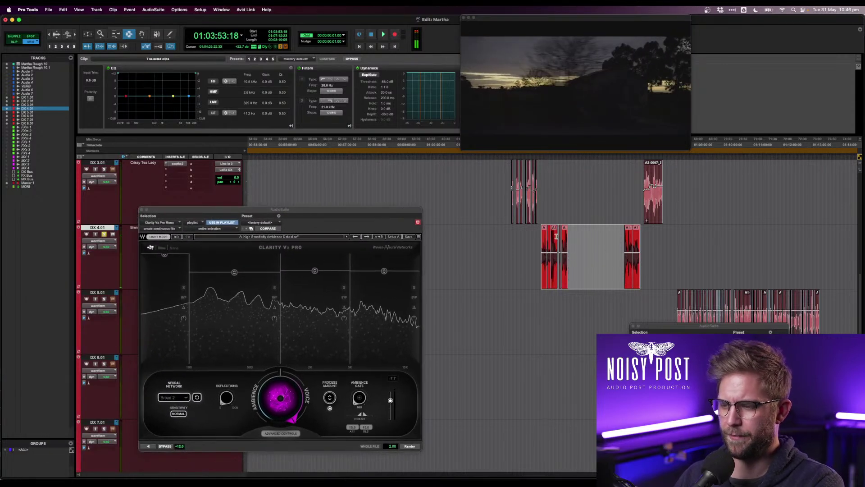
- Select only the first two clips on DX 4.01 and raise their clip gain by three nudges
click(549, 244)
key(t)
key(t)
key(t)
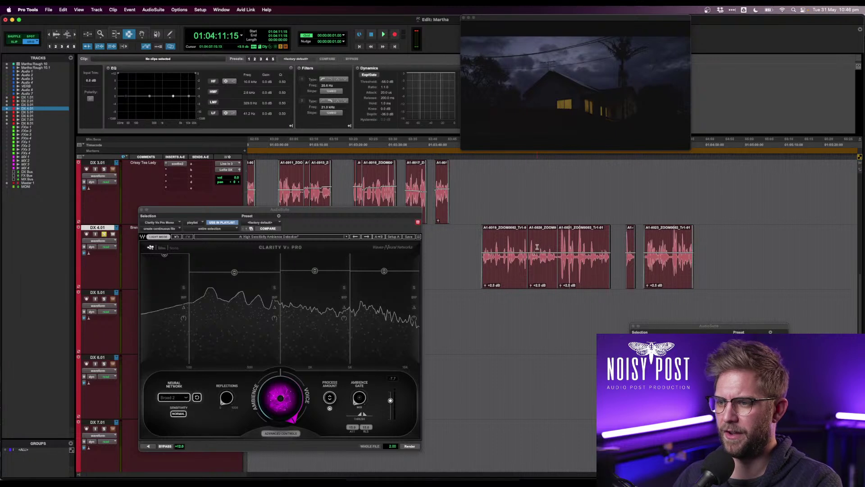
double_click(537, 247)
shift+click(524, 249)
key(ctrl+shift+Up)
key(ctrl+shift+Up)
key(ctrl+shift+Up)
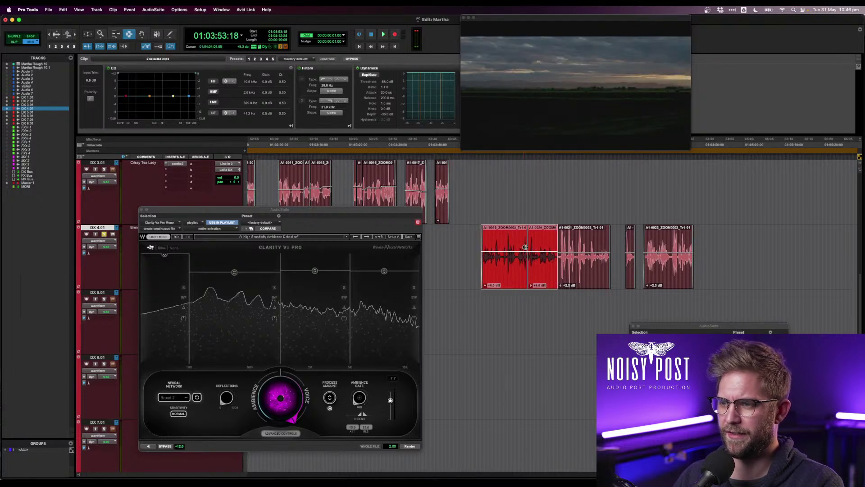
- Add clip gain breakpoints across the first two clips on DX 4.01 to even out their level
key(F8)
click(497, 251)
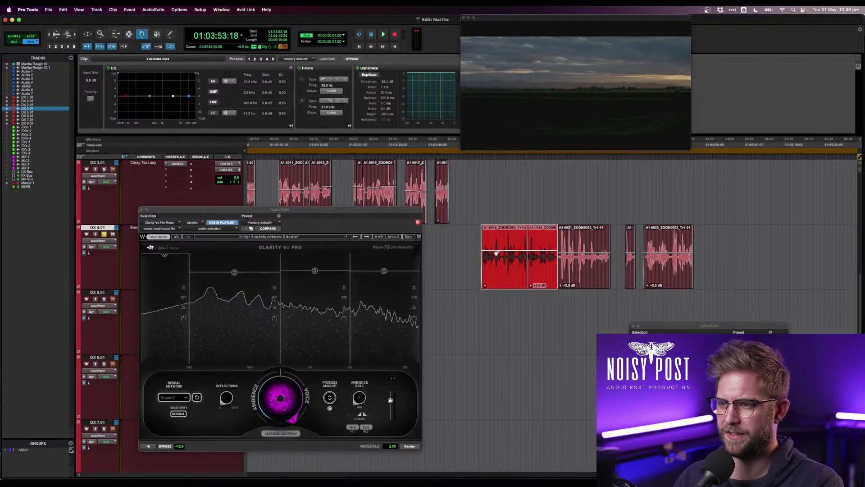
drag(495, 251, 549, 247)
click(484, 248)
click(534, 250)
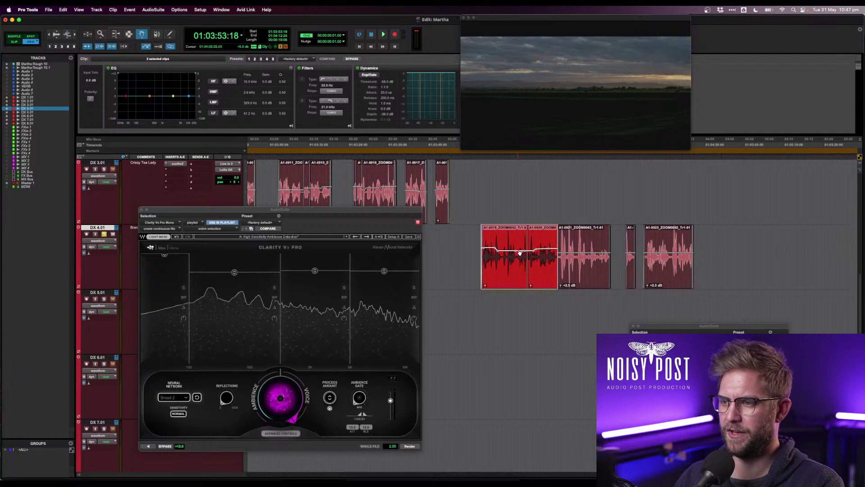
- Add clip gain breakpoints near the end of the third clip on DX 4.01 and raise the gain there
click(590, 253)
drag(595, 254, 595, 251)
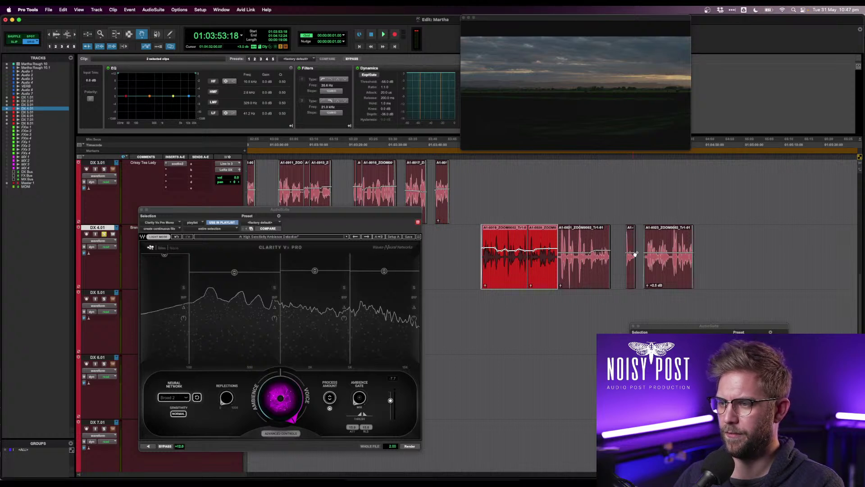
key(F7)
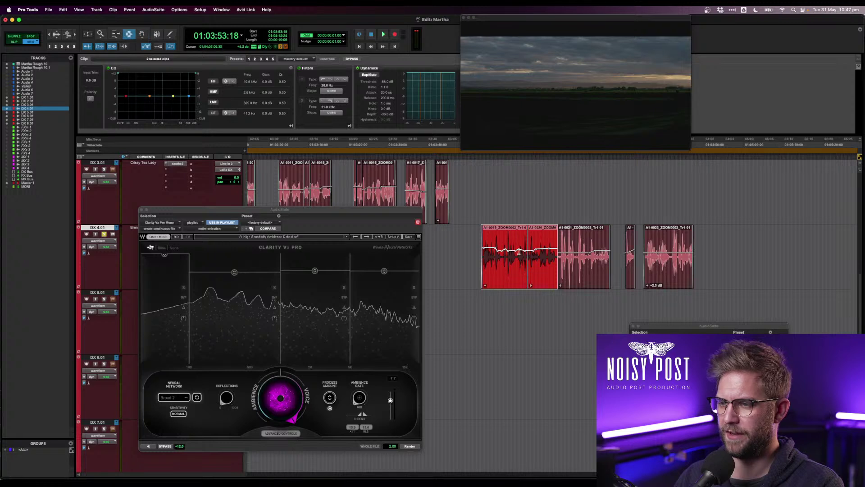
- Play the adjusted dialogue from the start of the first clip on DX 4.01, then stop playback
click(482, 252)
key(space)
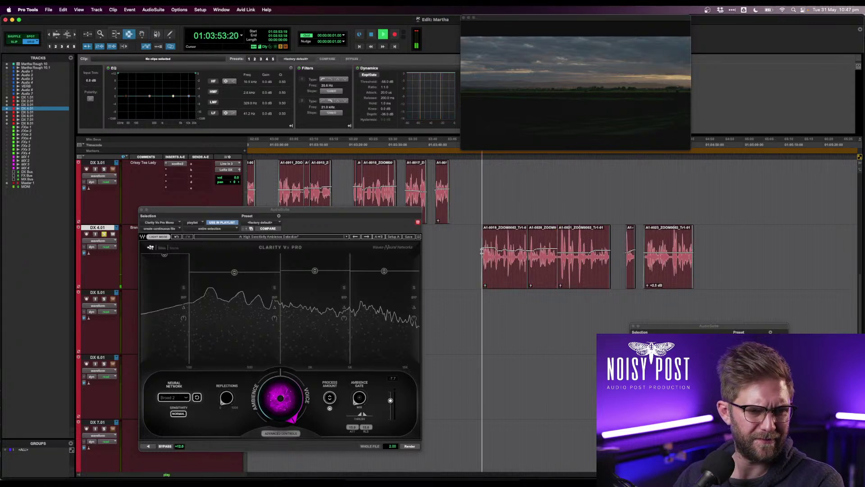
key(space)
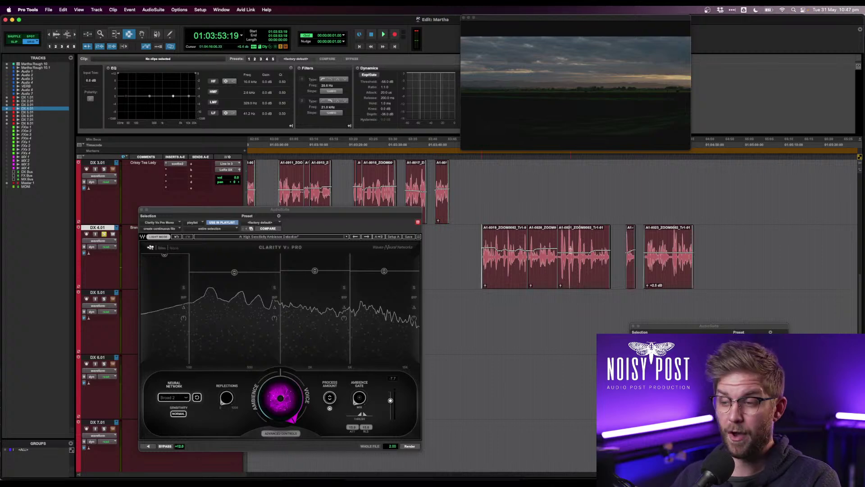
- Set the gain of the Pro-L 2 limiter on Master 1 to +14.0, then return to the Edit window
key(super+equal)
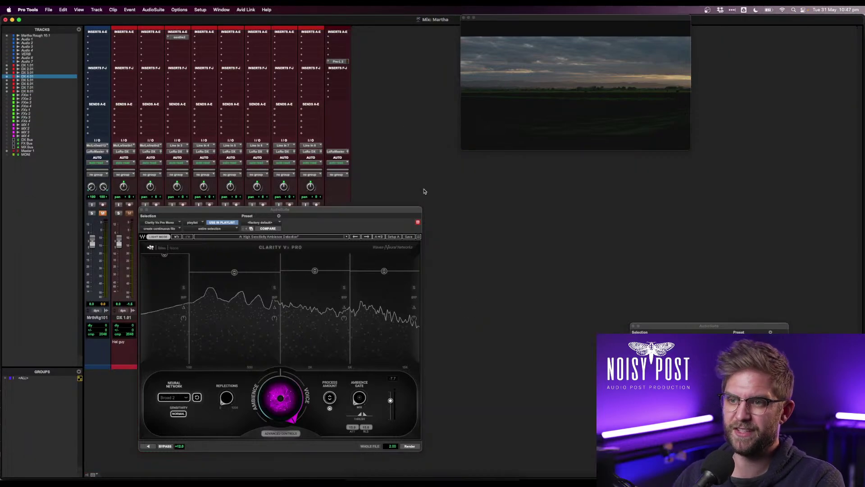
click(343, 62)
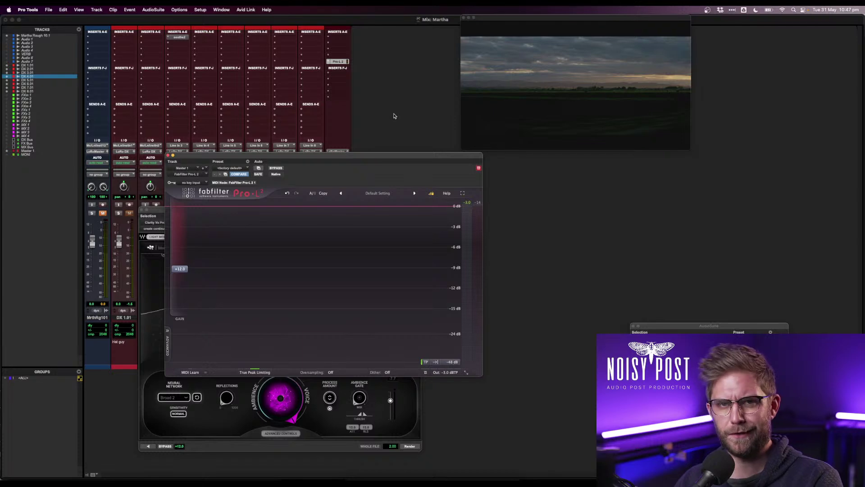
mouse_move(178, 270)
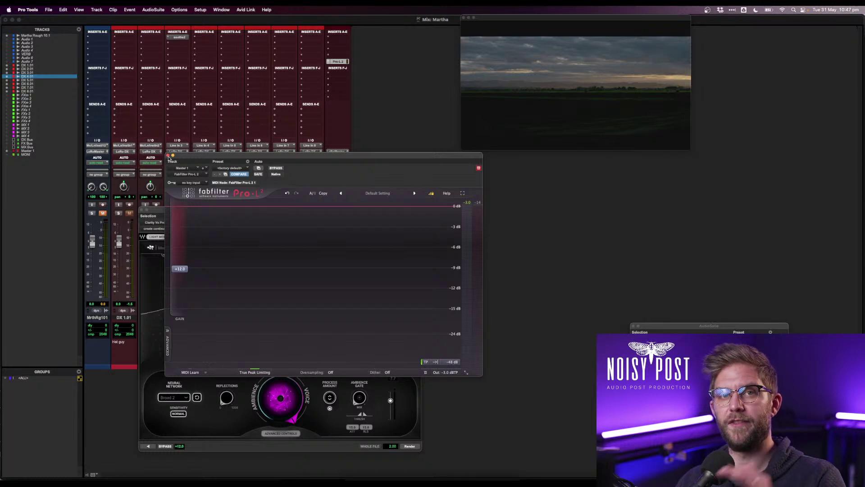
drag(181, 269, 188, 263)
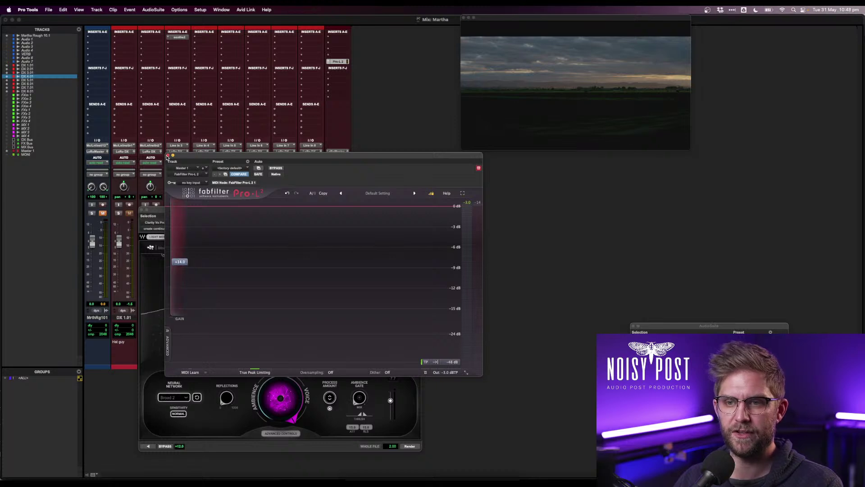
click(168, 155)
key(super+equal)
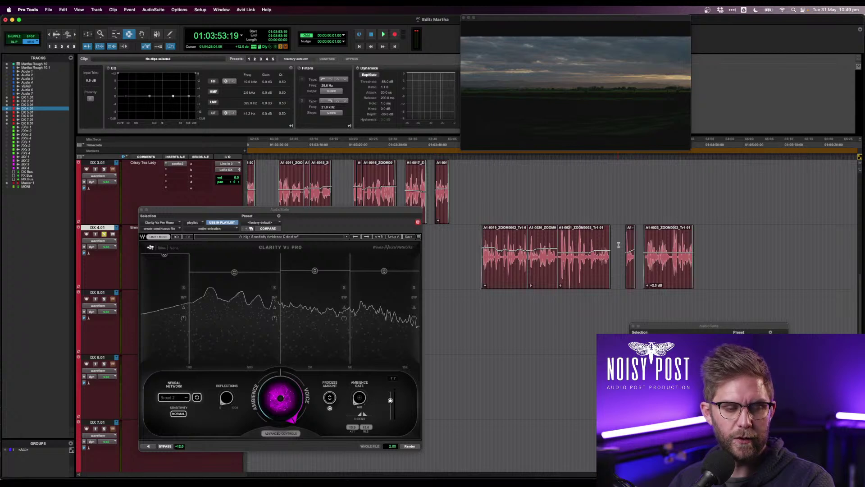
- Fine-tune the clip gain line in the third clip on DX 4.01 and place the cursor at the first clip's start
scroll(604, 240, right, 2)
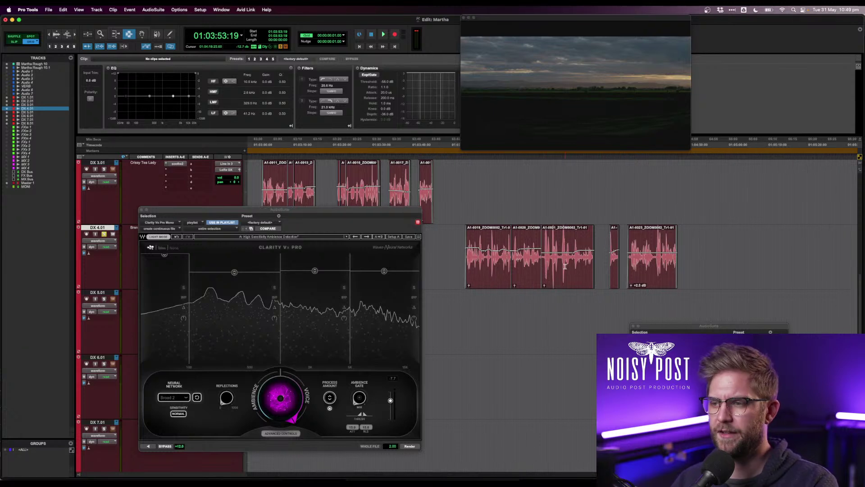
key(F8)
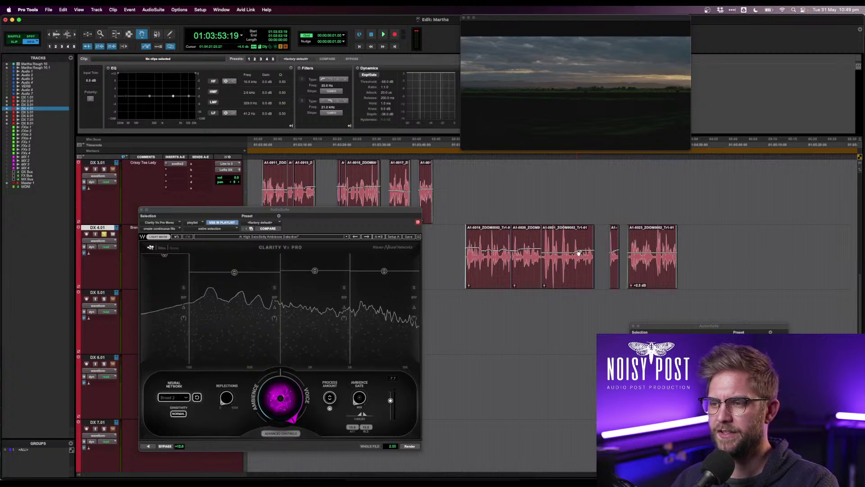
drag(580, 252, 581, 252)
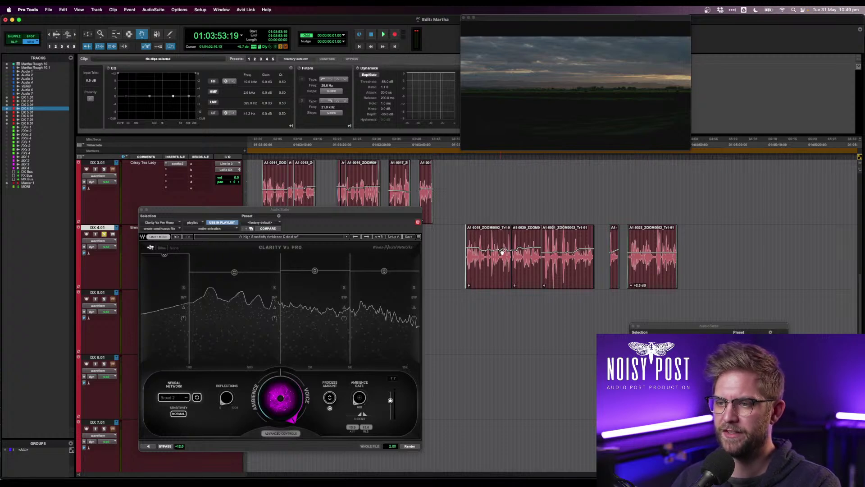
key(F7)
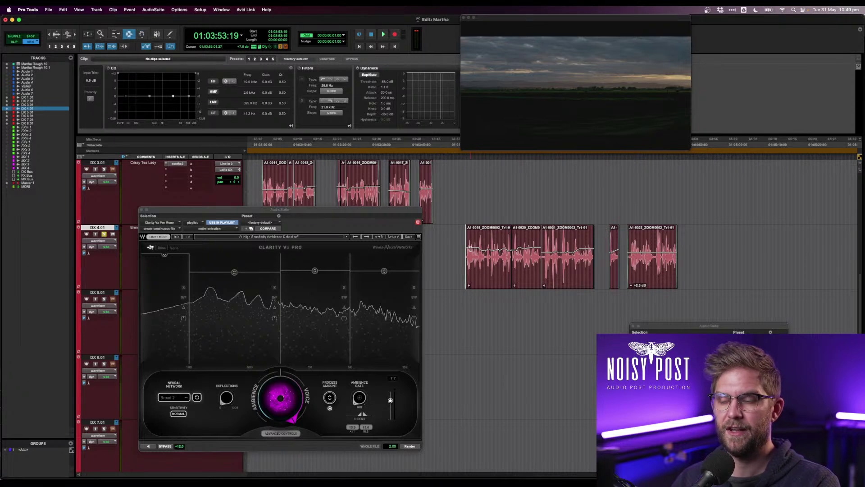
click(466, 247)
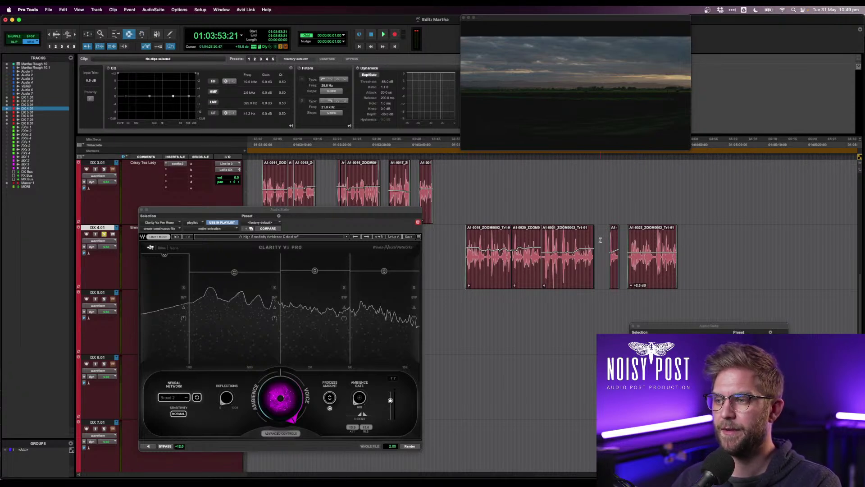
- Shape the clip gain line with breakpoints in the fifth clip on DX 4.01, then select the track's first clip
key(F8)
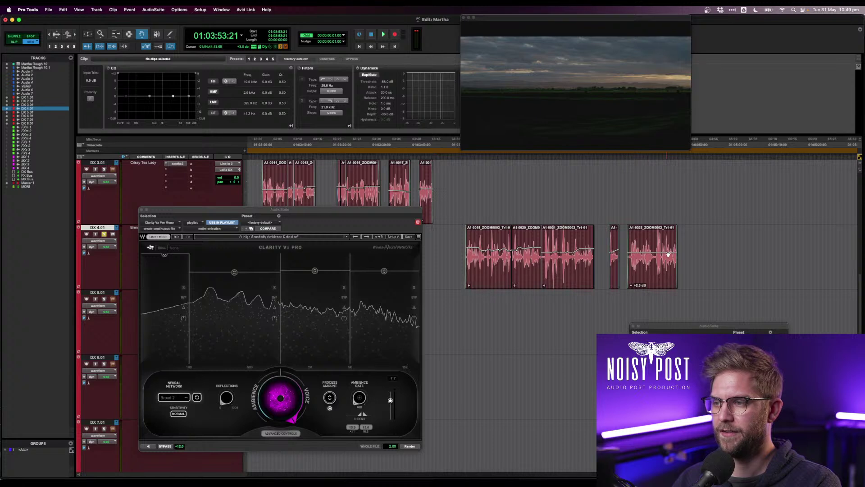
key(F7)
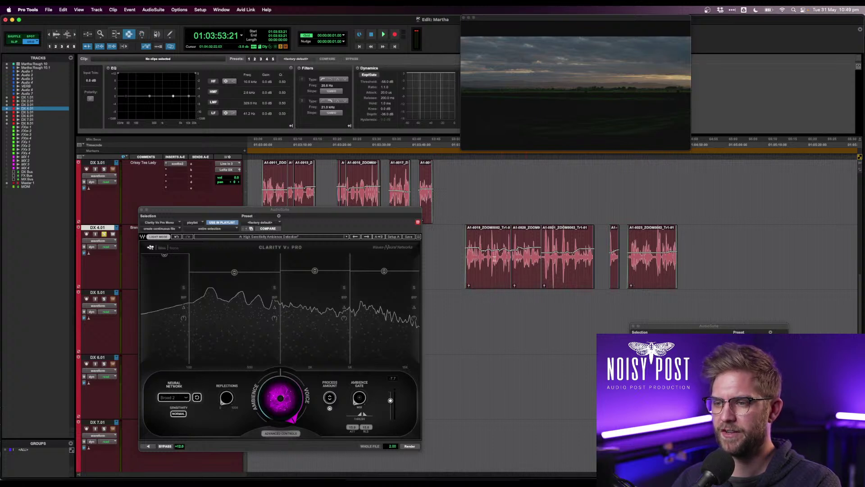
click(461, 259)
double_click(483, 264)
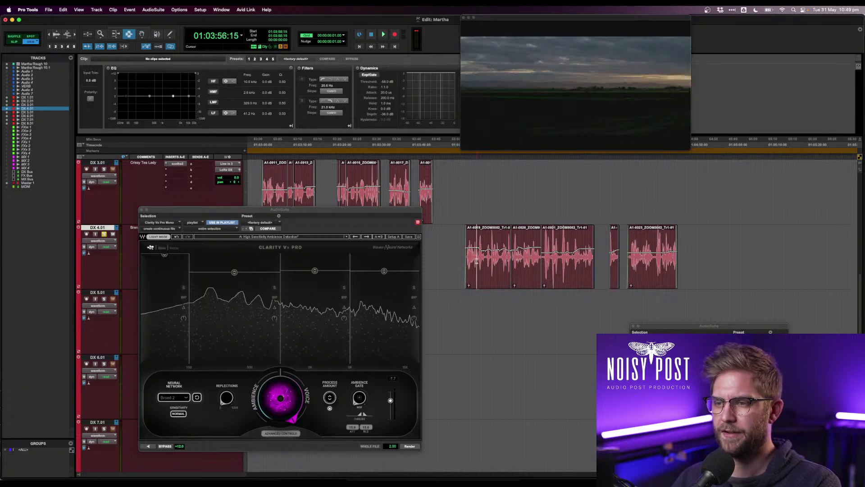
- Add clip gain breakpoints across the two adjoining clips further along DX 4.01 to even out their level
scroll(582, 267, left, 3)
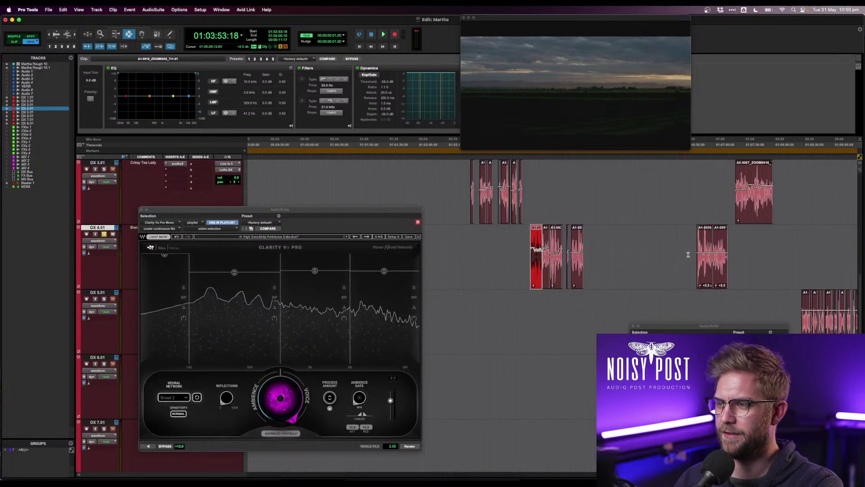
scroll(684, 257, left, 1)
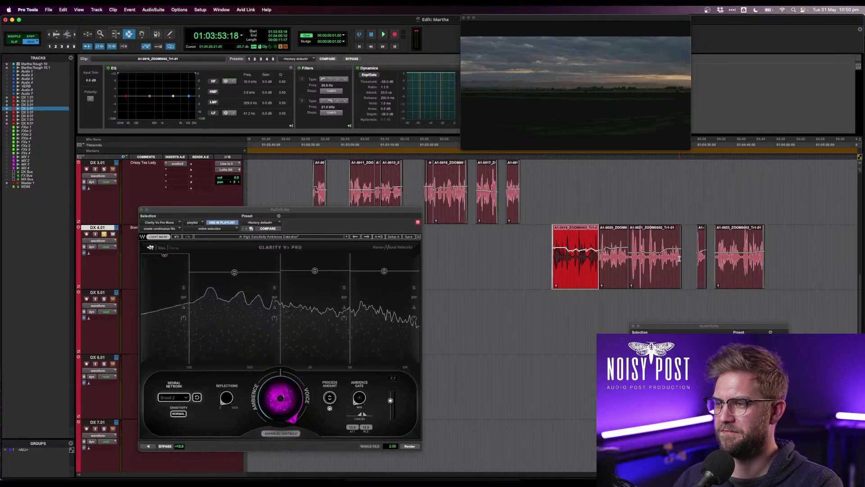
scroll(680, 260, right, 10)
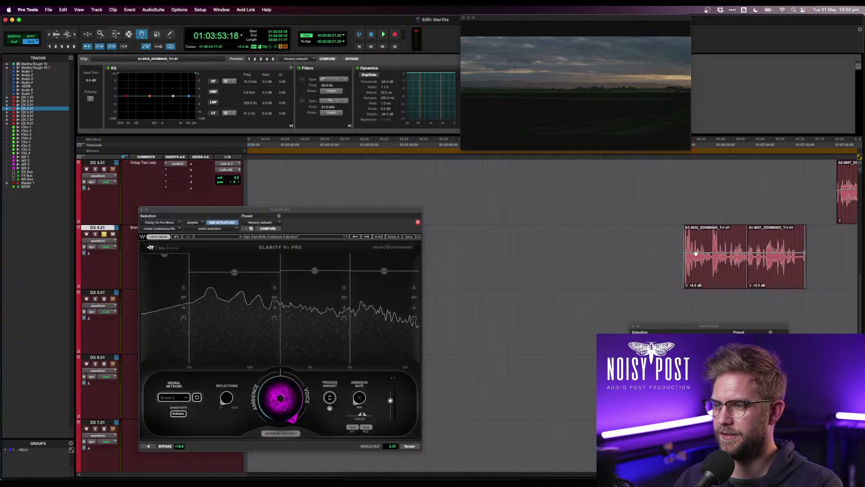
click(694, 253)
drag(689, 253, 788, 251)
click(699, 254)
click(703, 254)
click(785, 254)
key(F7)
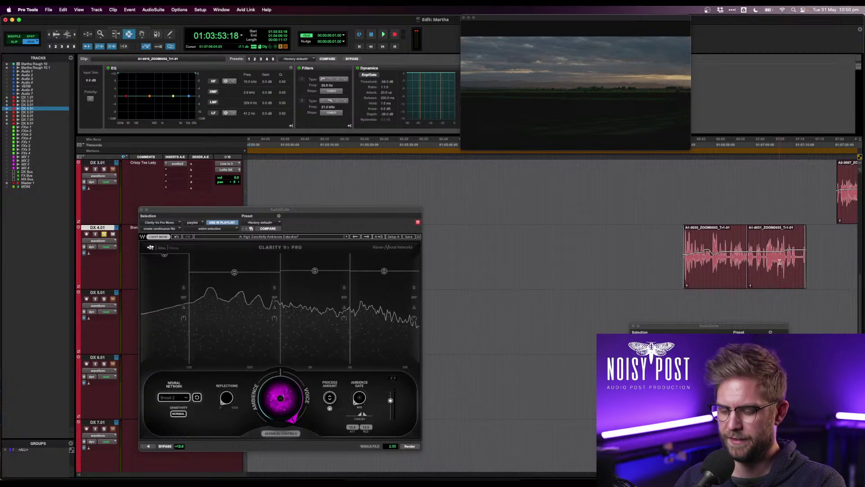
- Extend the selection on DX 4.01 from the first clip through the fifth clip
key(r)
key(r)
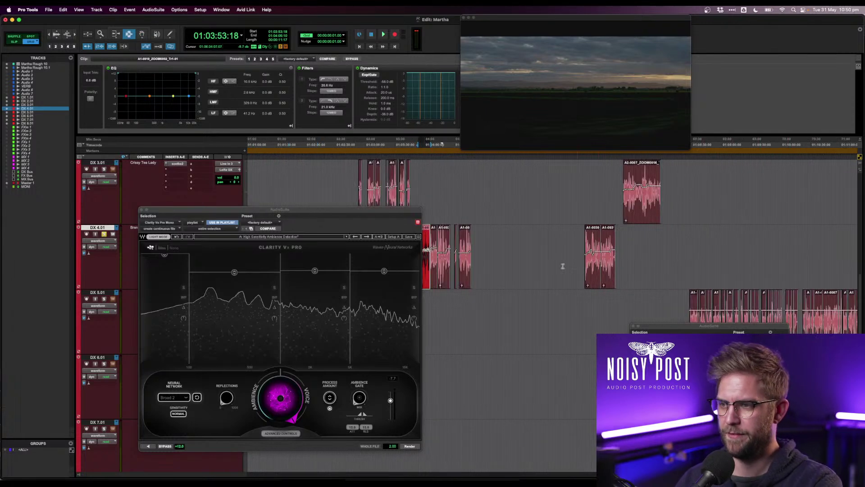
scroll(475, 271, up, 3)
scroll(478, 295, left, 2)
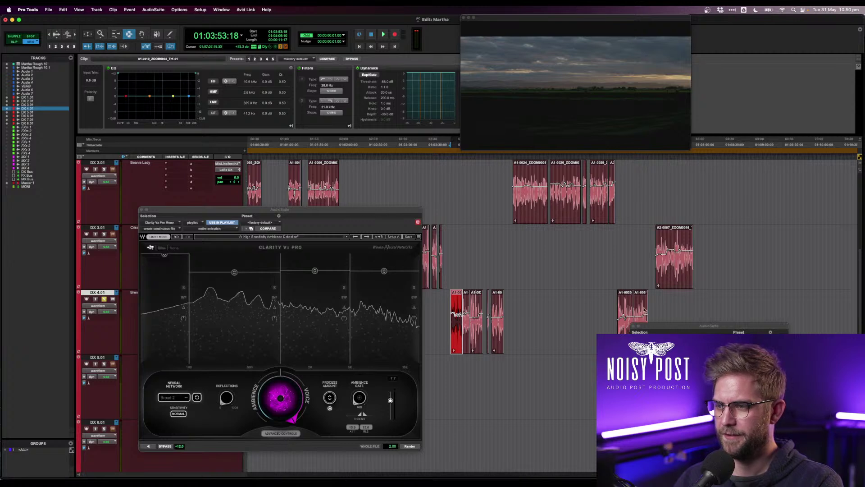
shift+click(509, 314)
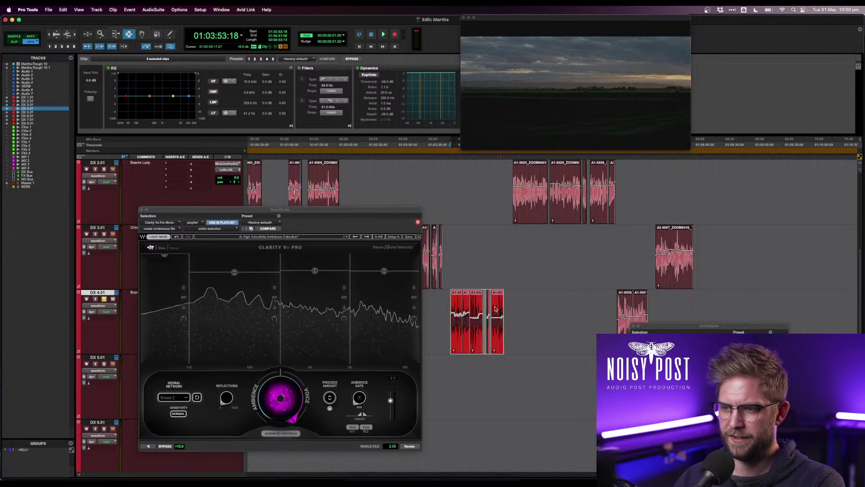
- Play the five selected clips, reload the Broad 2 neural network in Clarity Vx Pro, then stop playback
key(space)
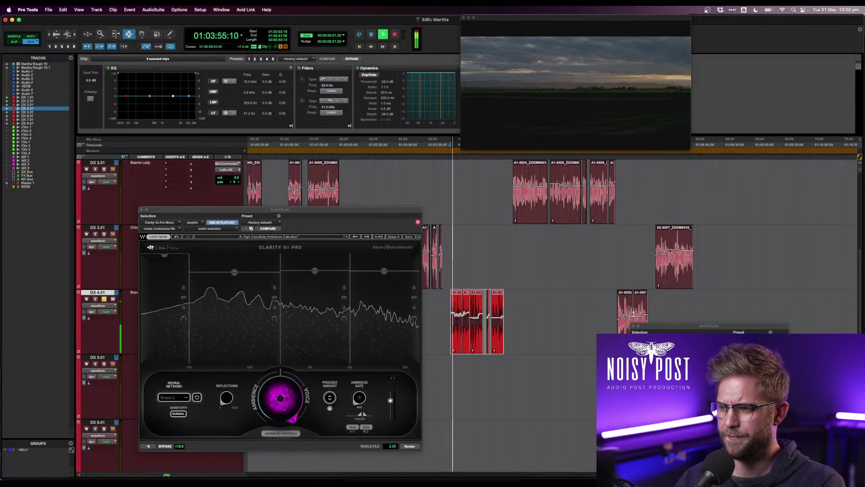
click(197, 398)
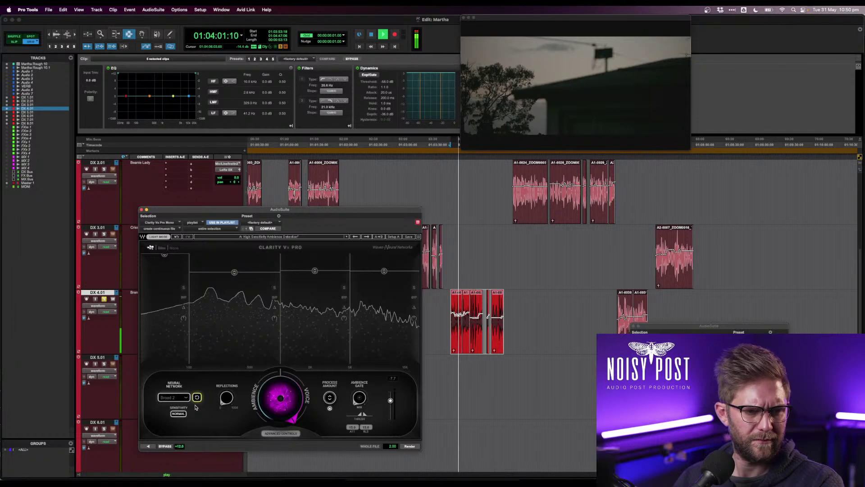
key(space)
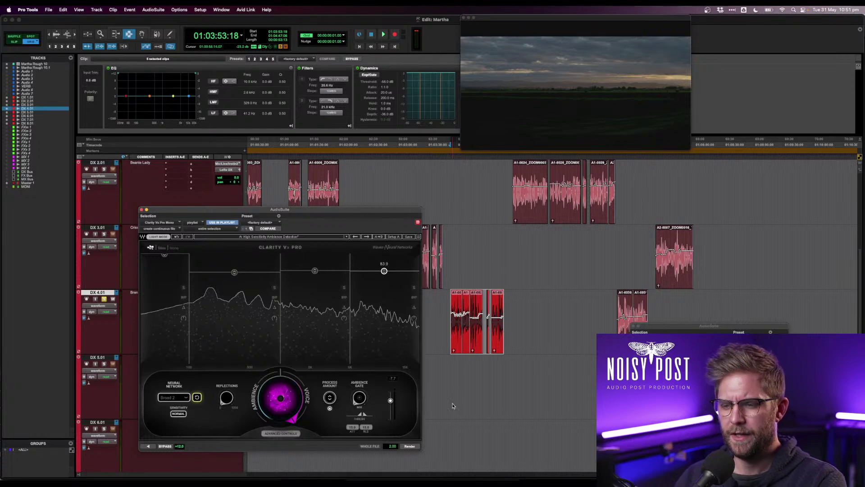
- Preview Clarity Vx Pro on the selection, lowering the third and fourth band nodes and raising the second to the top of the graph
click(149, 446)
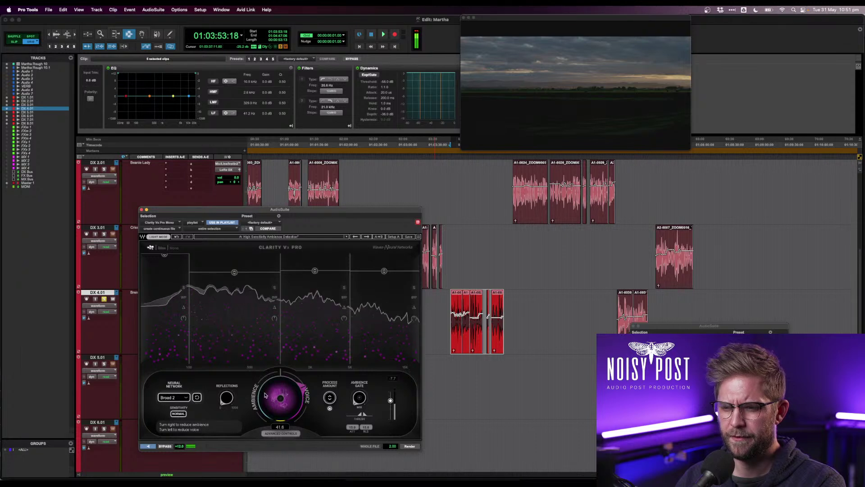
drag(314, 271, 334, 284)
drag(384, 271, 384, 290)
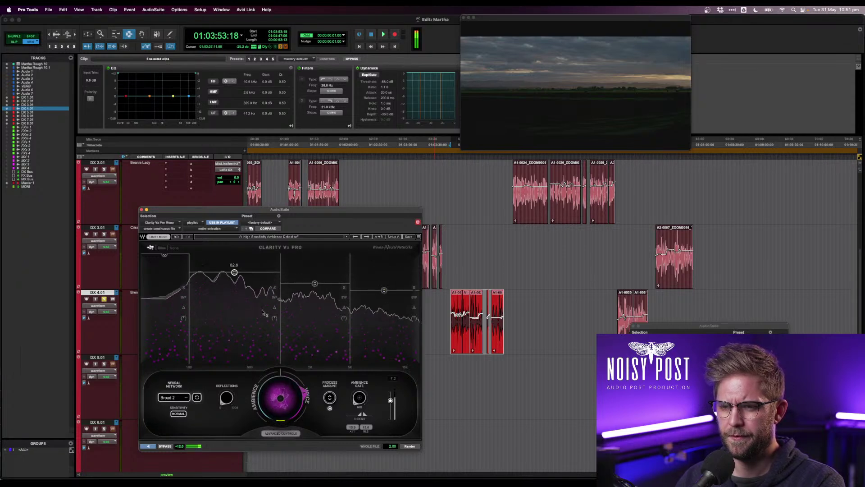
drag(235, 272, 235, 255)
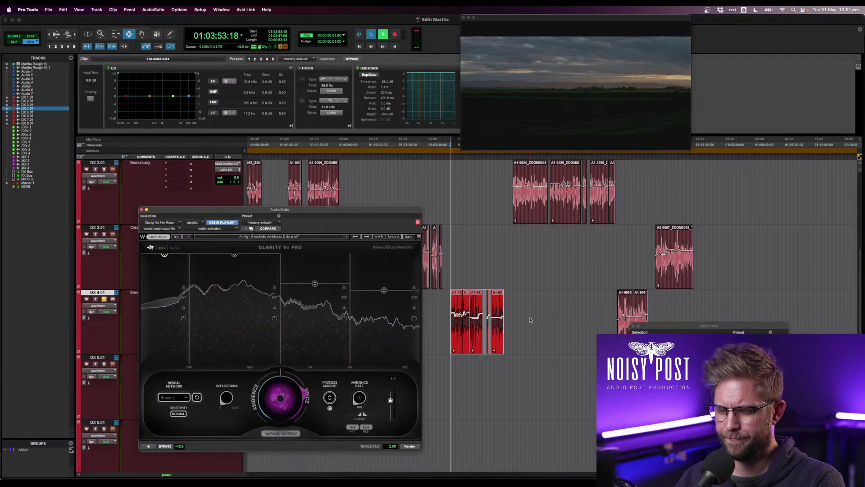
- Play DX 4.01 from the end of its third clip, then reselect the first five clips and open them in iZotope RX 9
click(482, 321)
key(space)
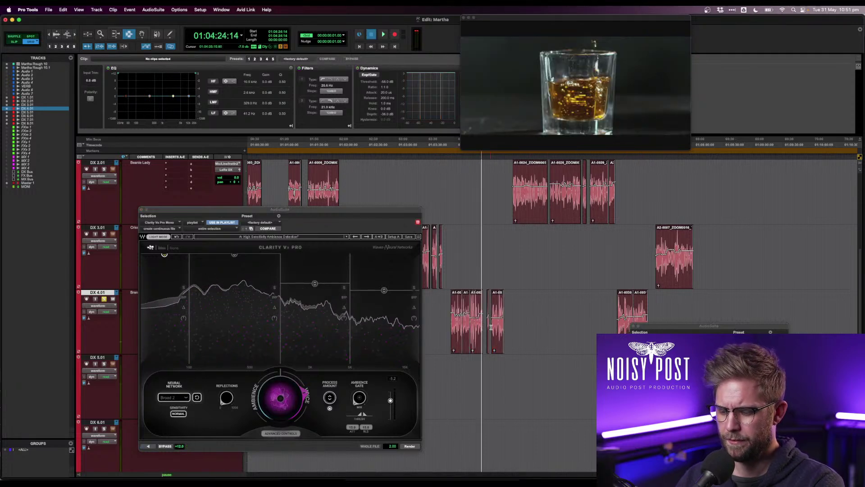
key(super+bracketright)
key(super+bracketleft)
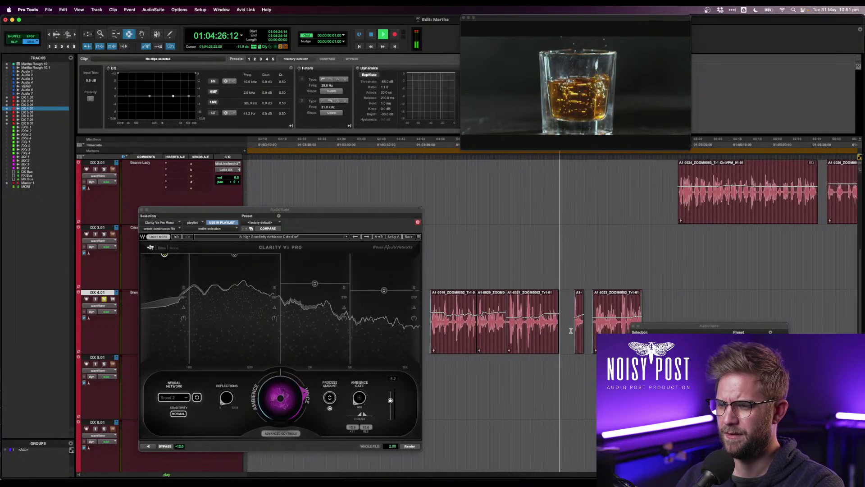
key(super+bracketleft)
double_click(584, 325)
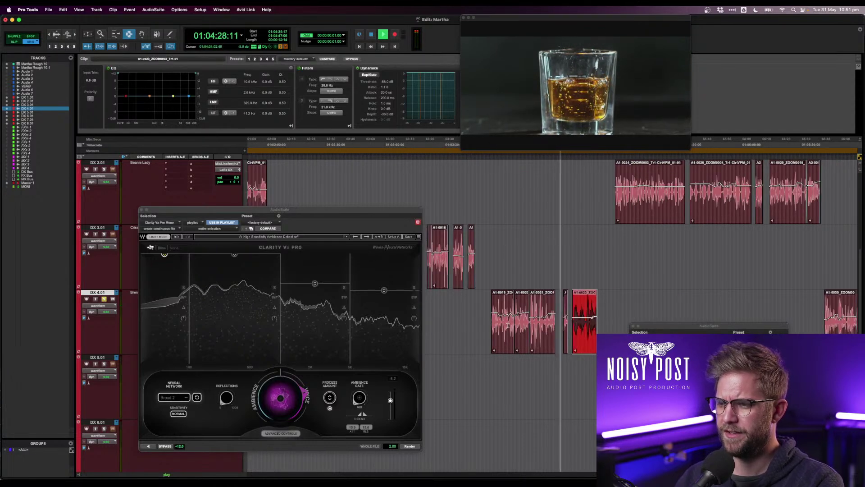
shift+double_click(496, 326)
key(space)
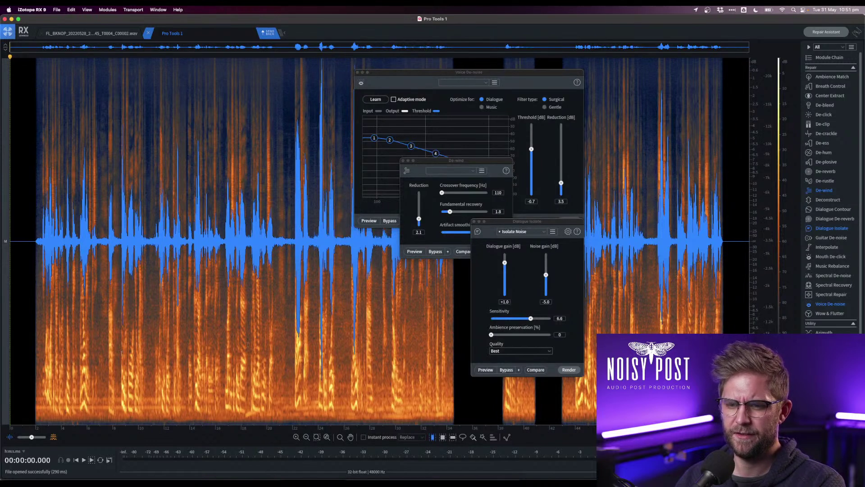
- Listen to the transferred dialogue from about 8.7 seconds and inspect its spectrogram up close
click(121, 352)
key(space)
key(super+equal)
key(super+equal)
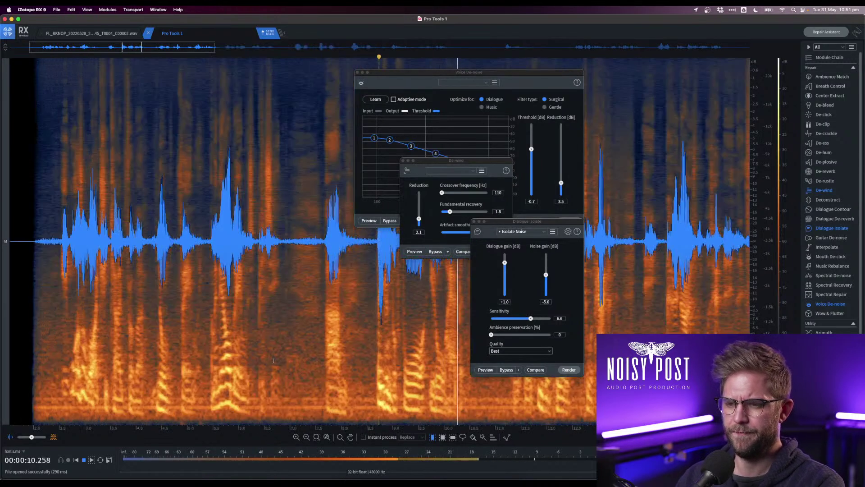
key(space)
key(super+minus)
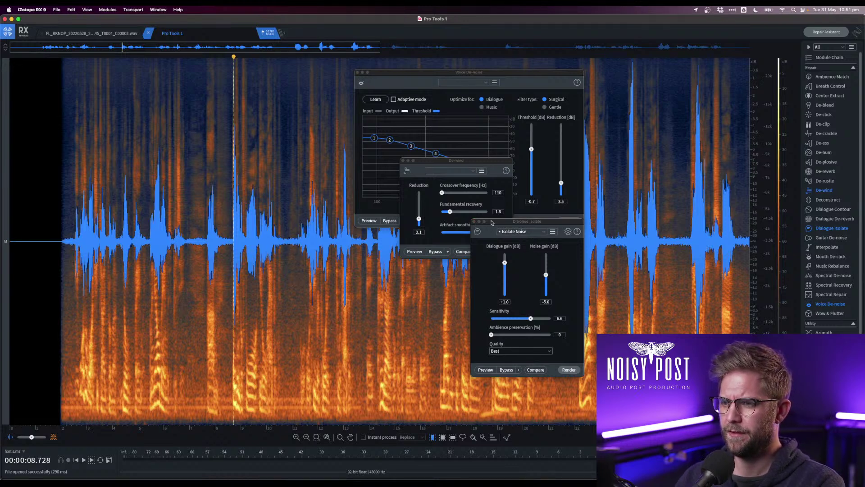
- Close De-wind and move the Dialogue Isolate and Voice De-noise windows apart to uncover the middle of the spectrogram
drag(499, 223, 707, 176)
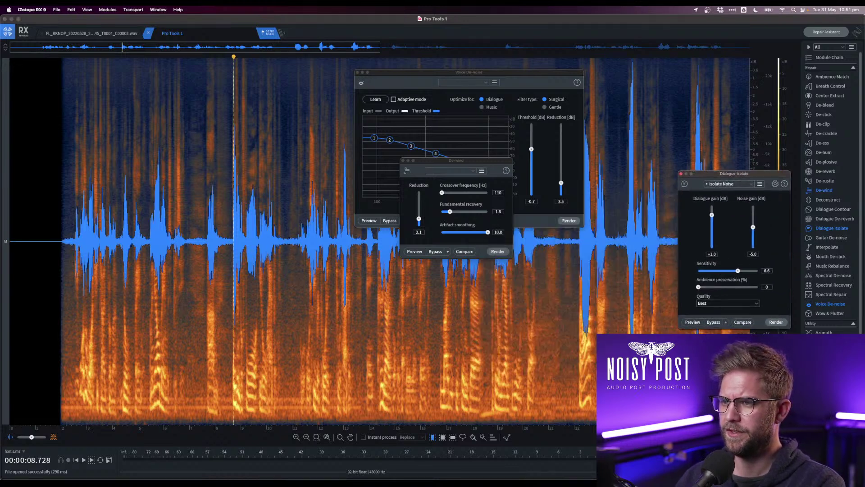
click(403, 160)
drag(436, 74, 131, 95)
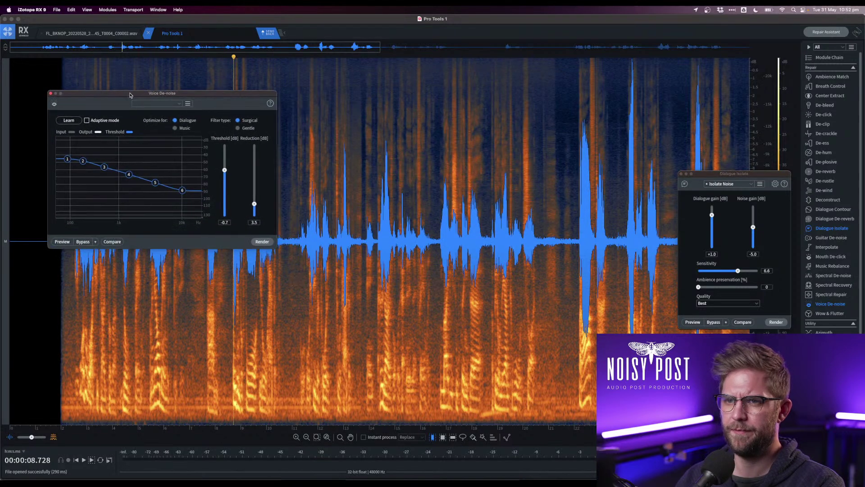
- Listen for a speech-free gap, select it from about 20.7 seconds, and learn its noise profile in Voice De-noise
click(528, 298)
key(space)
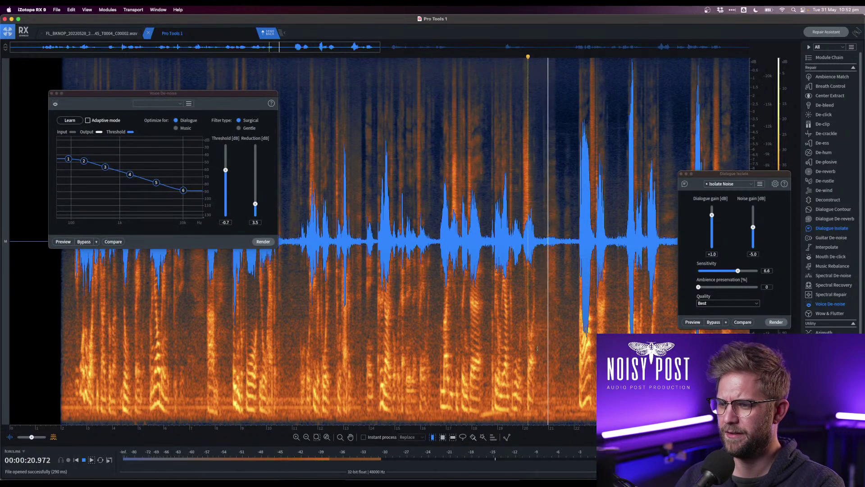
key(space)
drag(542, 319, 575, 318)
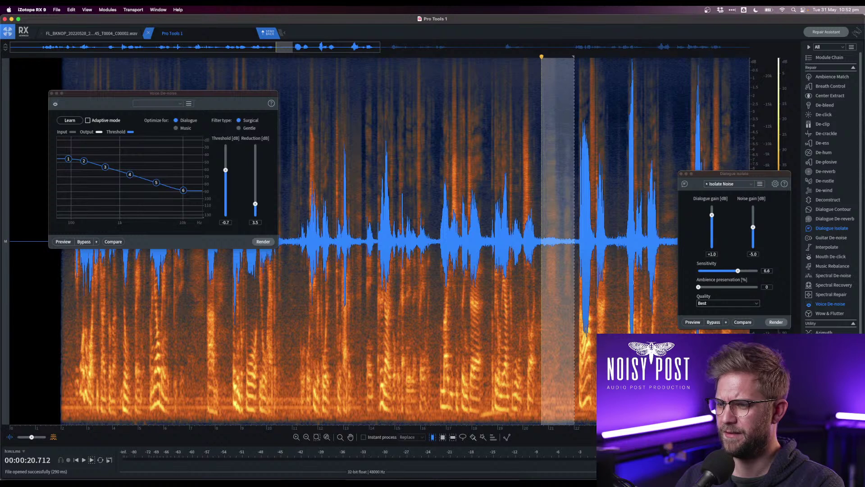
scroll(602, 299, down, 3)
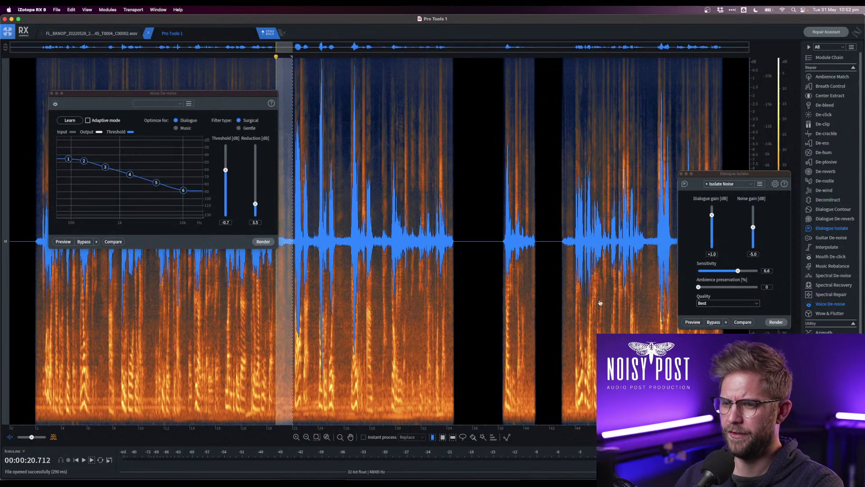
click(78, 120)
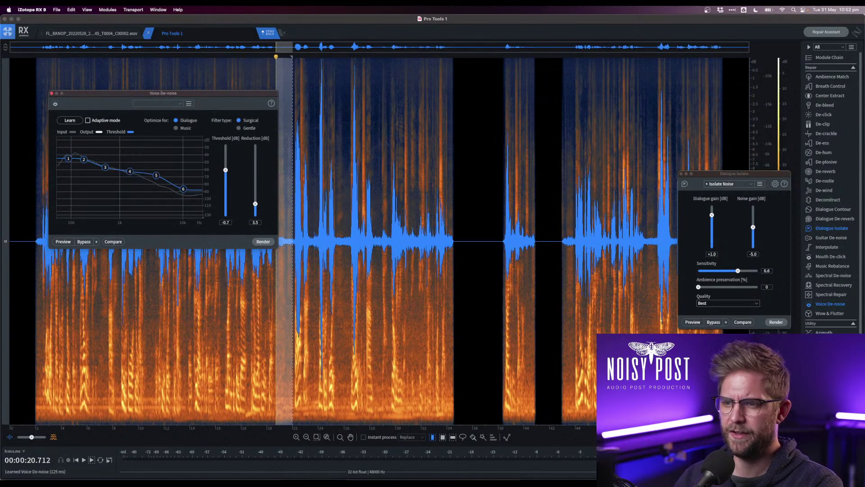
- Select the whole file, set Dialogue Isolate's dialogue gain to 0 dB, and render the module
double_click(419, 310)
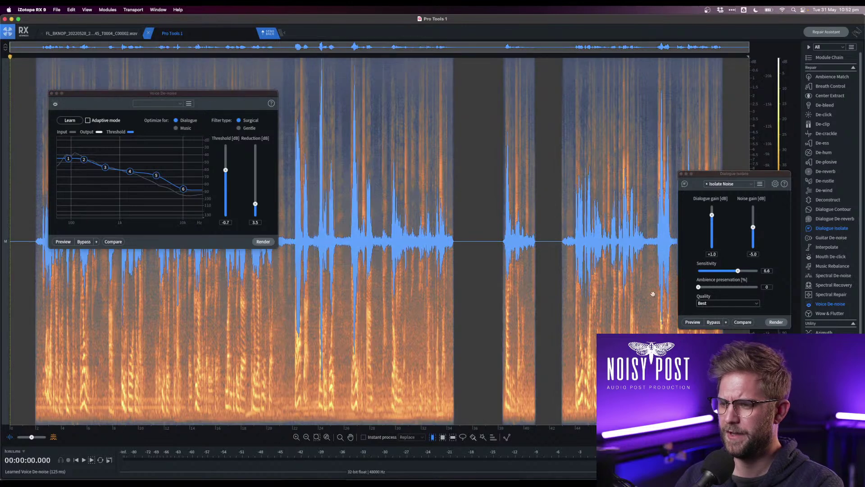
click(712, 216)
drag(712, 216, 712, 219)
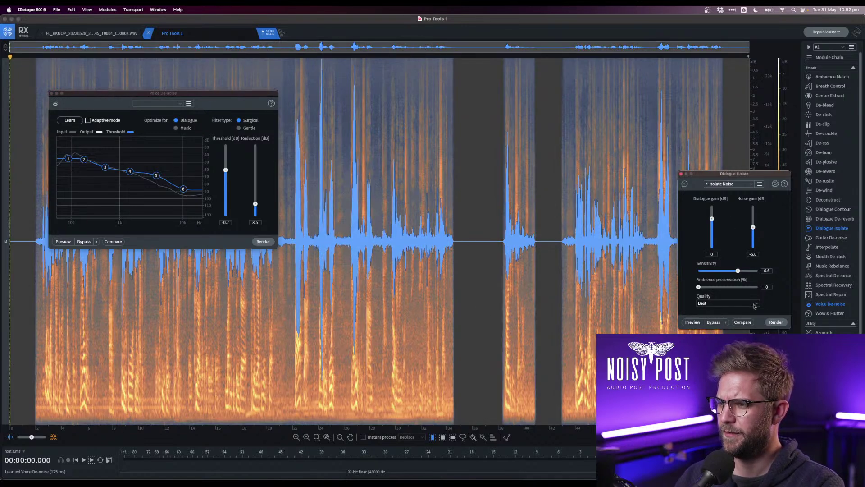
click(775, 322)
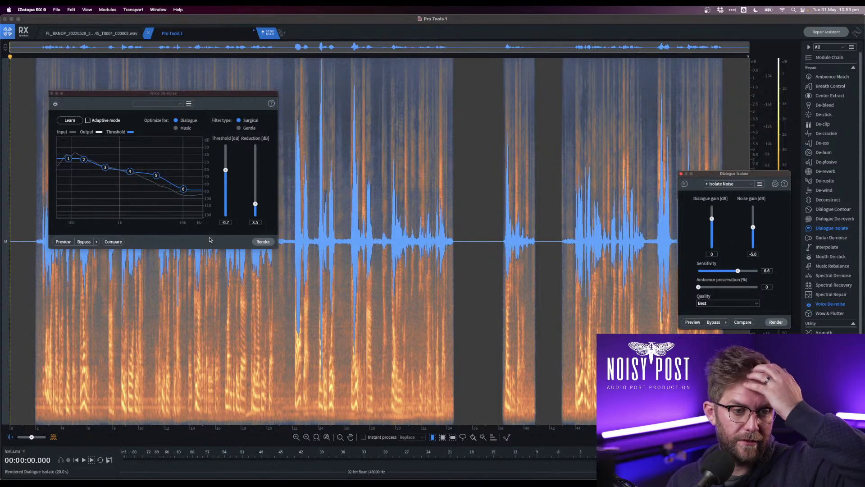
- Check Pro Tools and return to RX 9, then switch to Safari and position the YouTube channel's videos page over the spectrogram
key(super+Tab)
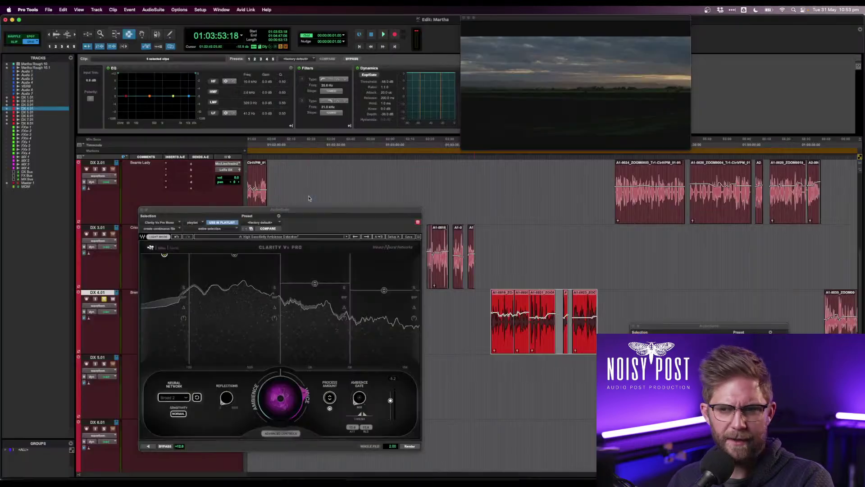
key(super+Tab)
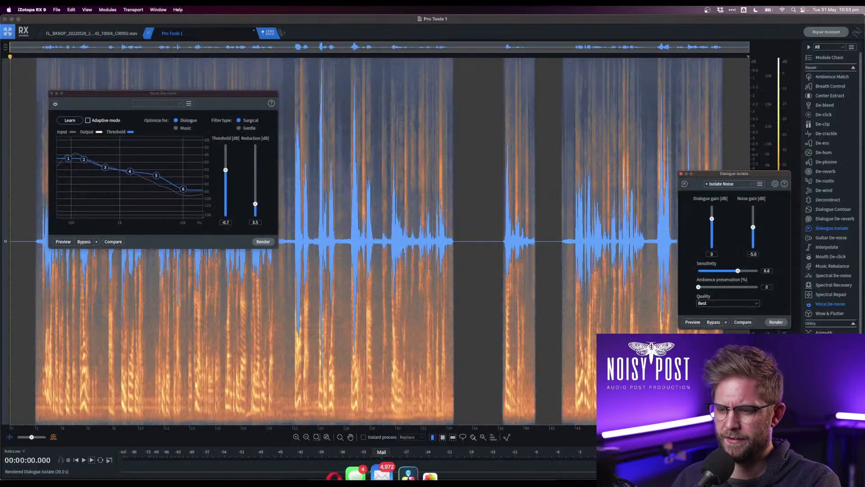
click(362, 473)
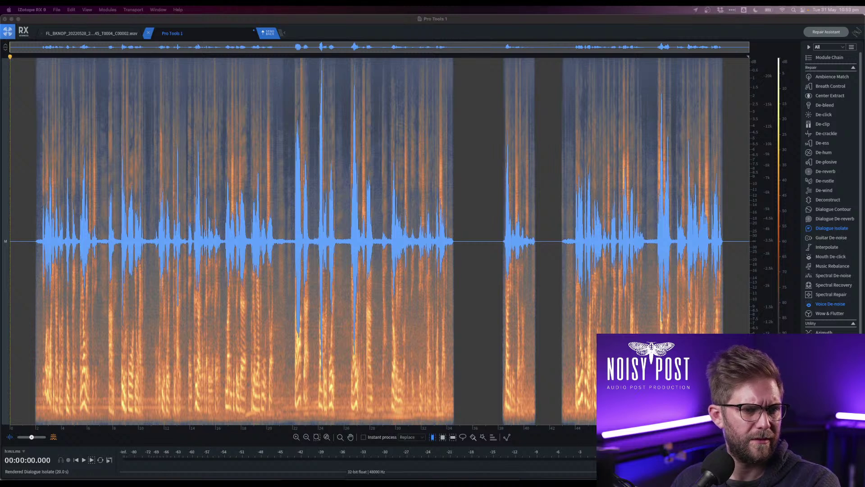
drag(0, 115, 404, 84)
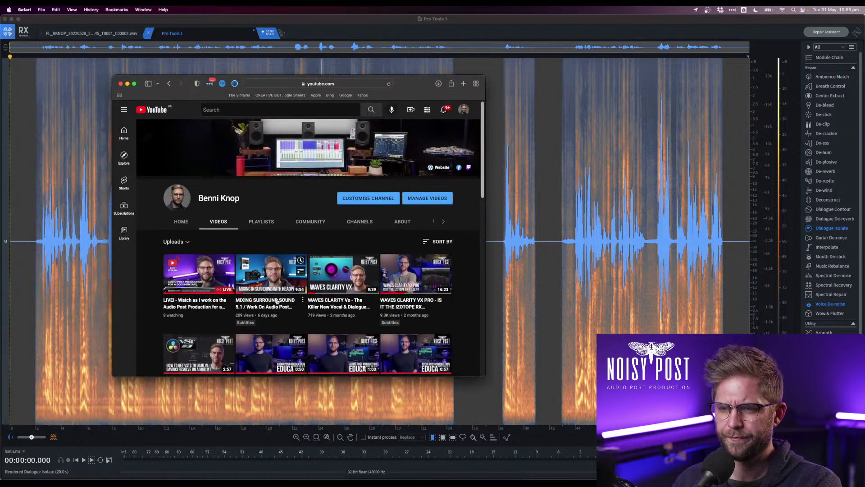
- Open the "MIXING SURROUND SOUND 5.1" video on the channel, show its Stats for nerds, and skip the ad
click(288, 283)
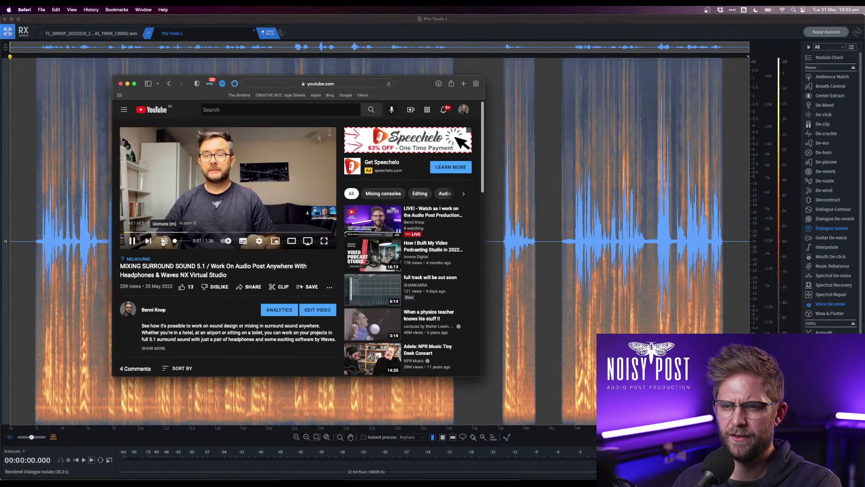
right_click(242, 192)
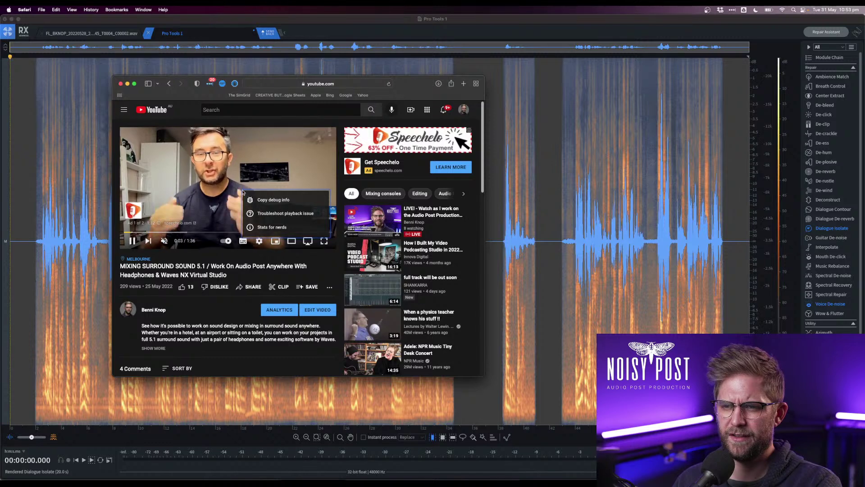
click(271, 227)
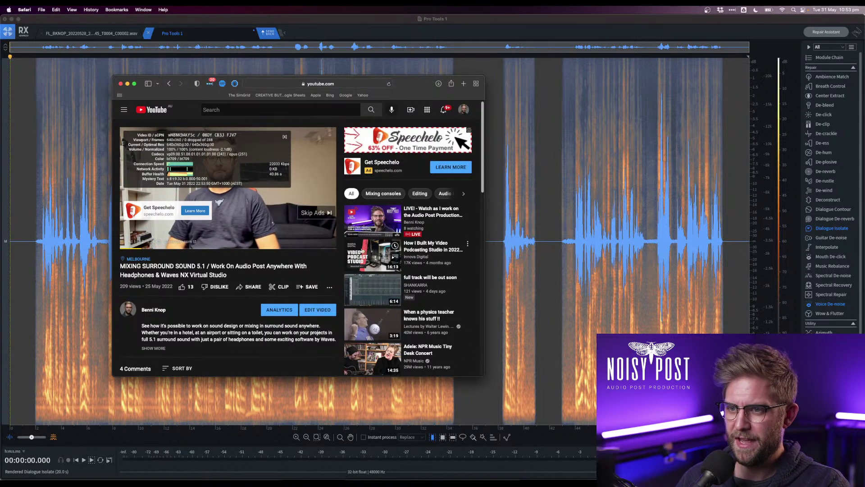
click(318, 213)
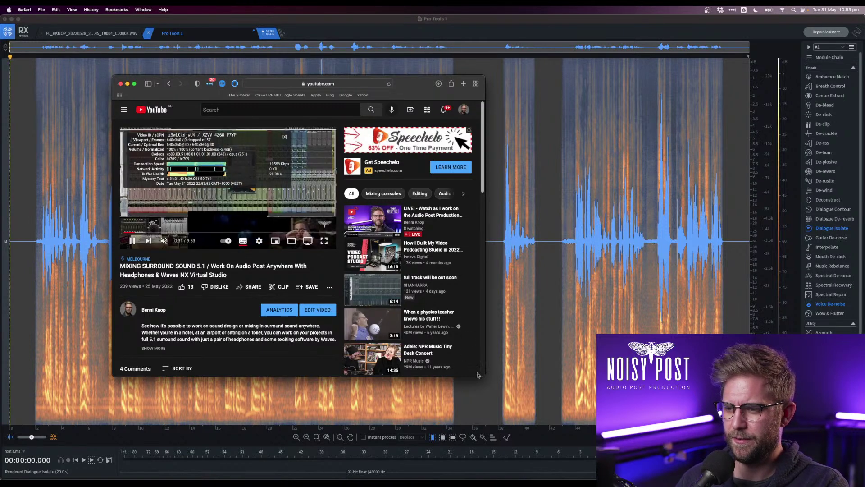
- Enlarge the browser window, close the video's statistics overlay, and hide Safari to return to RX 9
drag(482, 374, 667, 425)
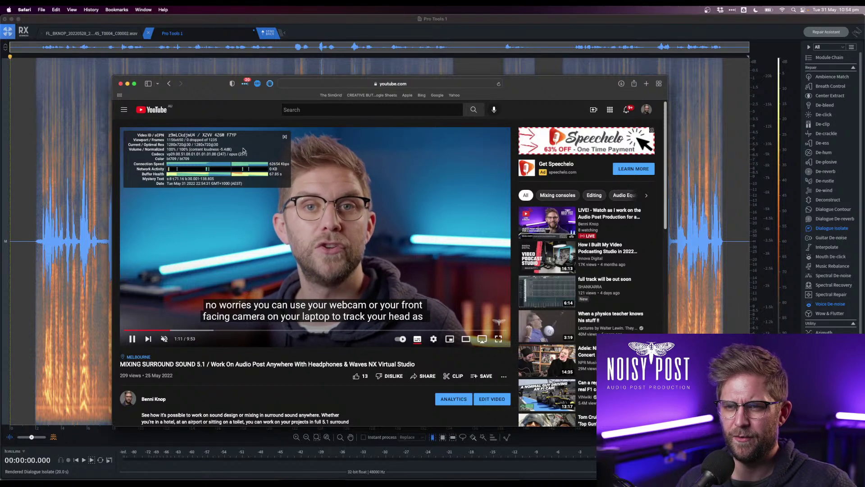
click(285, 137)
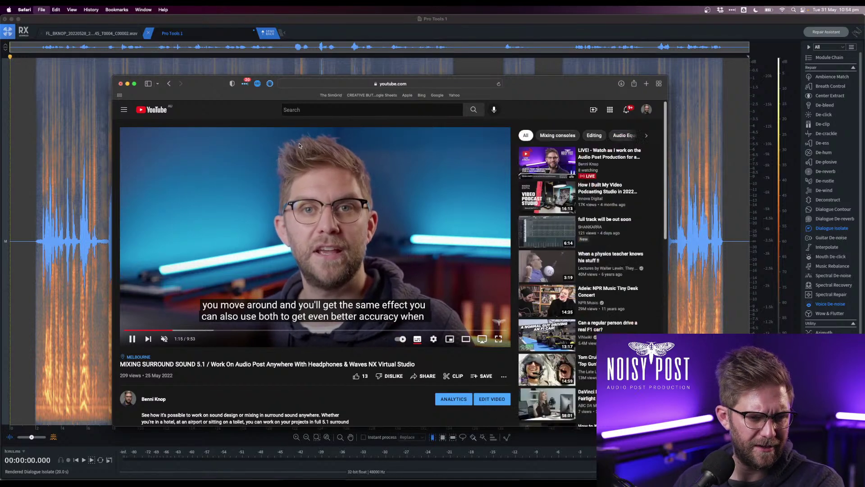
key(super+h)
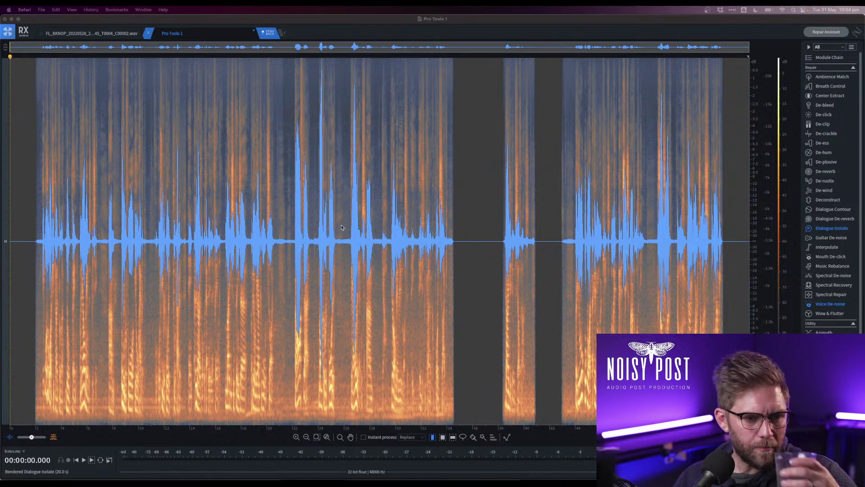
click(403, 31)
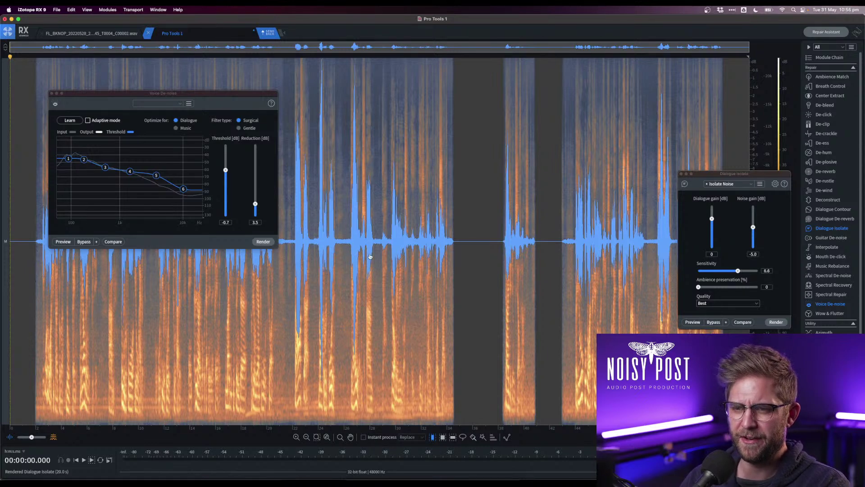
- Switch to Pro Tools to look over the clips selected on track DX 4.01, and return to RX 9
scroll(433, 269, up, 5)
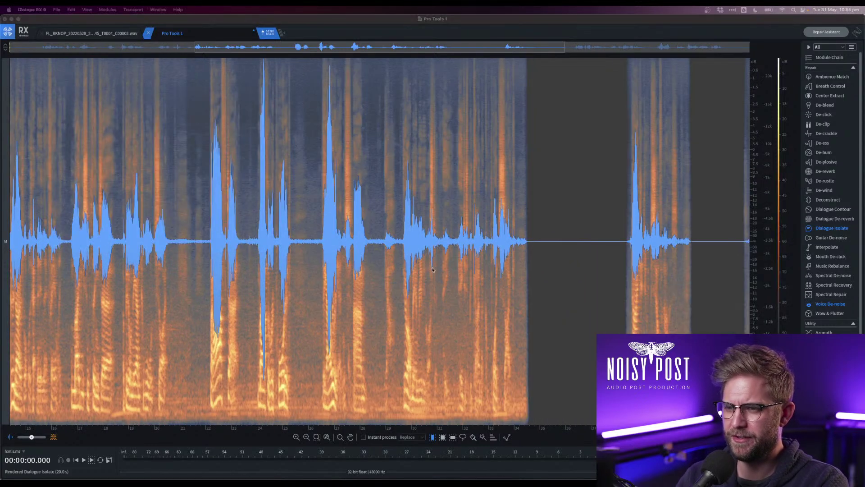
key(super+Tab)
key(super+Tab)
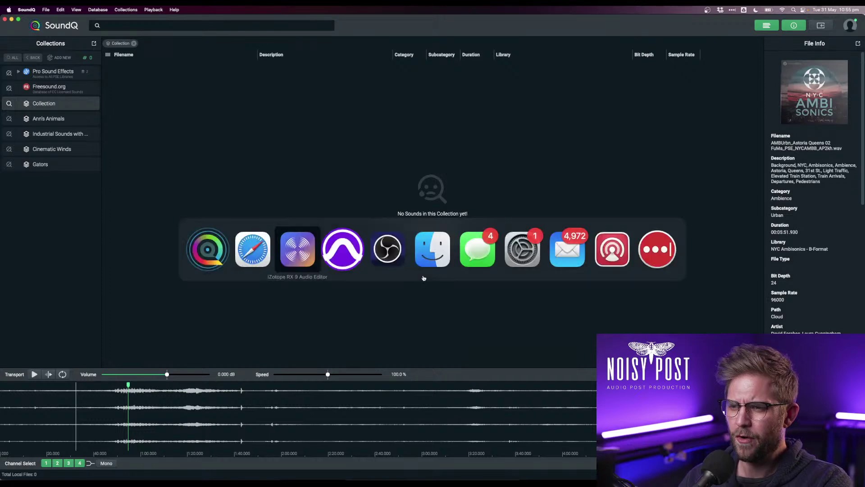
key(super+Tab)
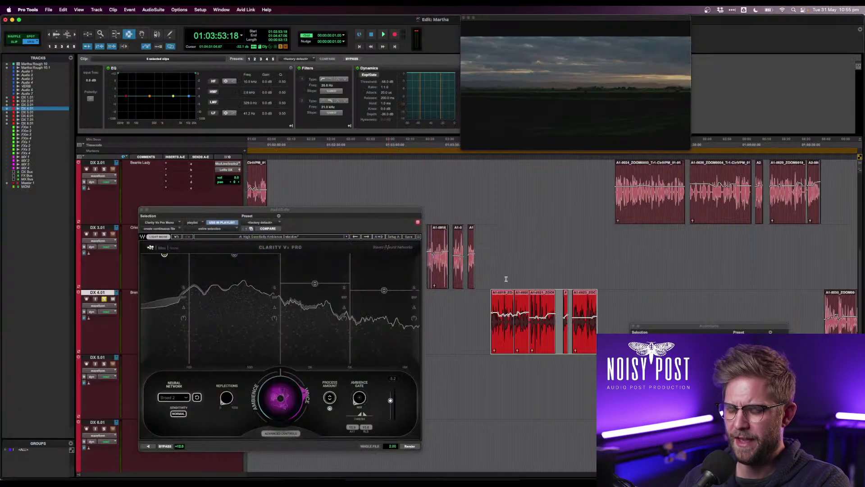
scroll(509, 280, down, 3)
scroll(518, 288, up, 5)
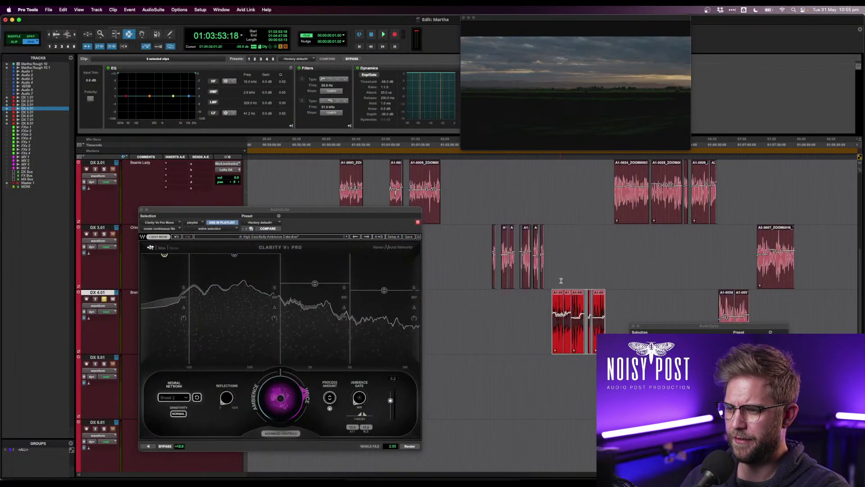
key(super+Tab)
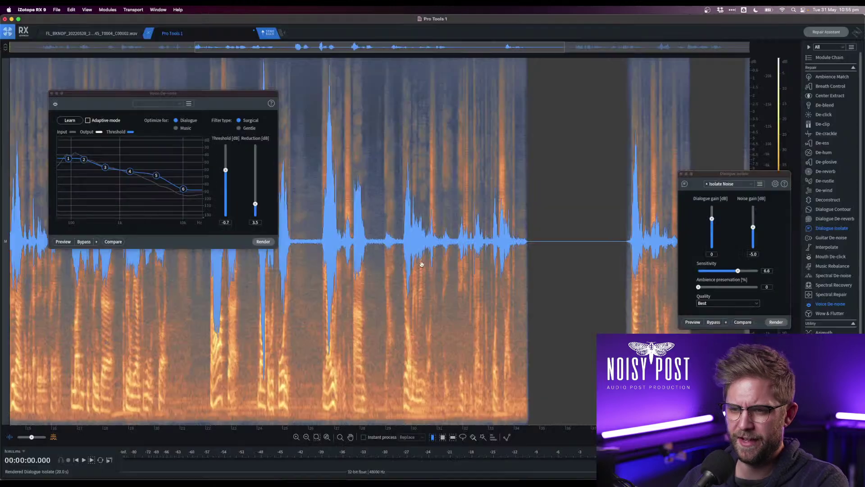
- Relearn the Voice De-noise profile from the current whole-file selection and play the dialogue from about 30 seconds
click(70, 119)
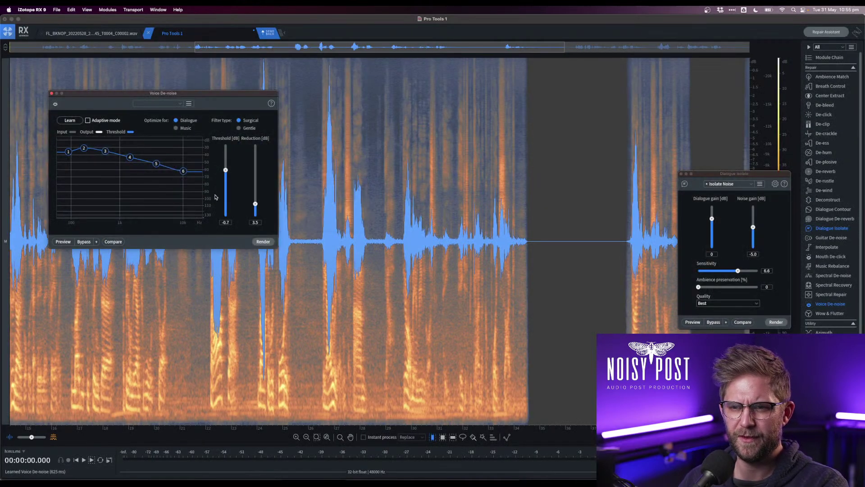
click(431, 359)
key(space)
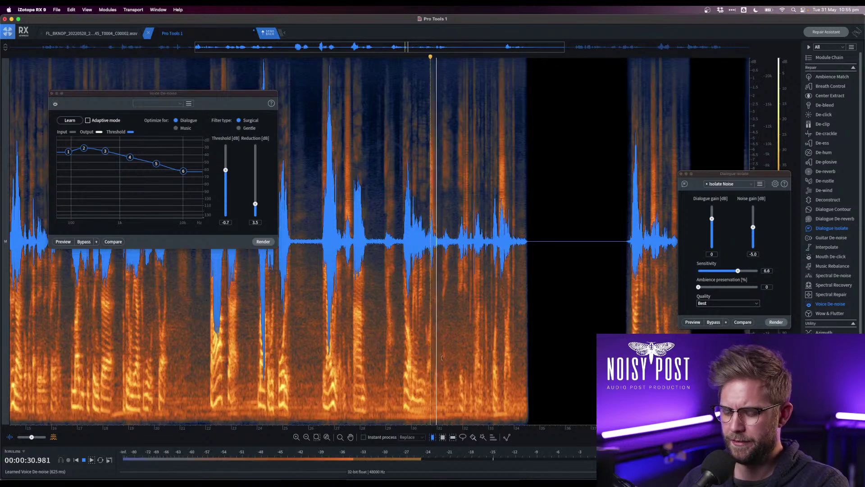
scroll(405, 346, down, 3)
click(354, 344)
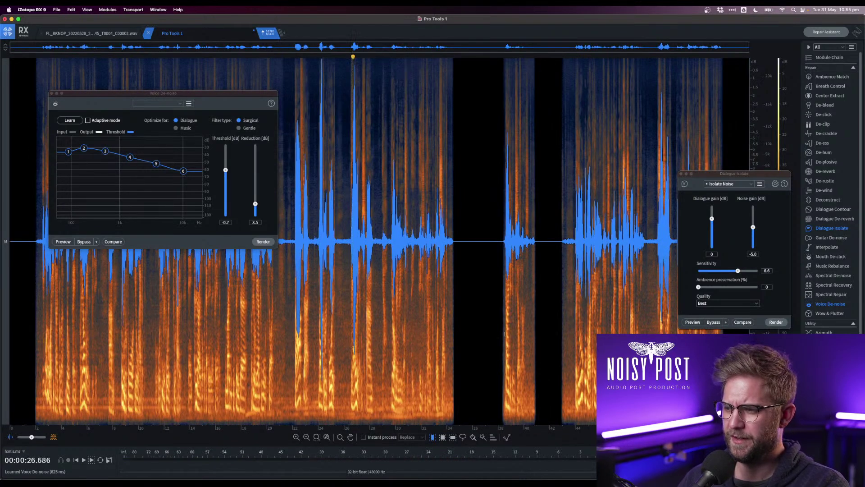
key(super+a)
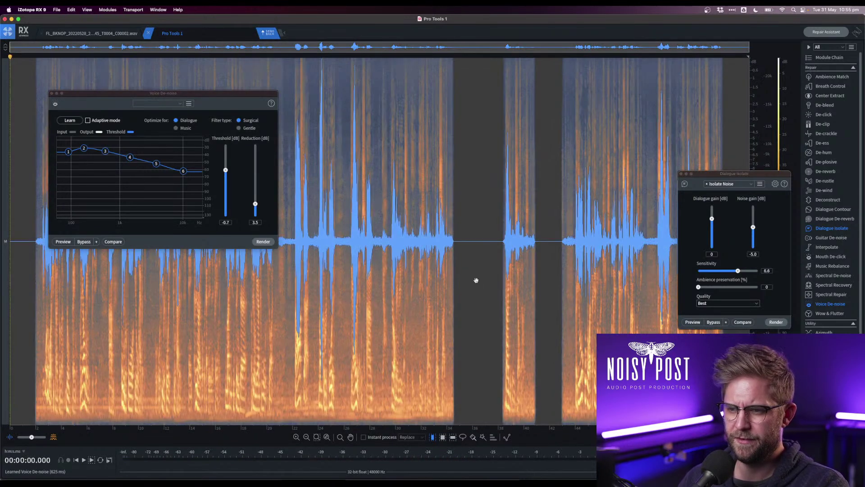
click(300, 312)
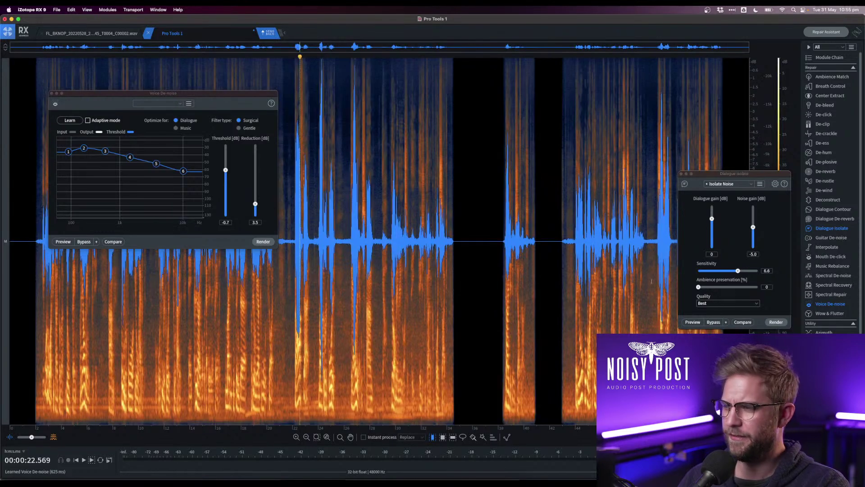
- Add Dialogue De-reverb, select the whole file, set the reduction to -5.0 dB, and render the module
click(835, 219)
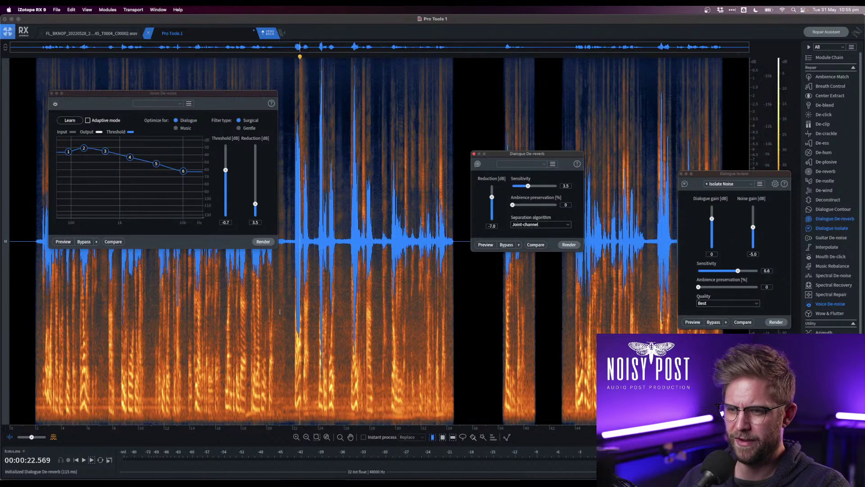
click(319, 312)
key(super+a)
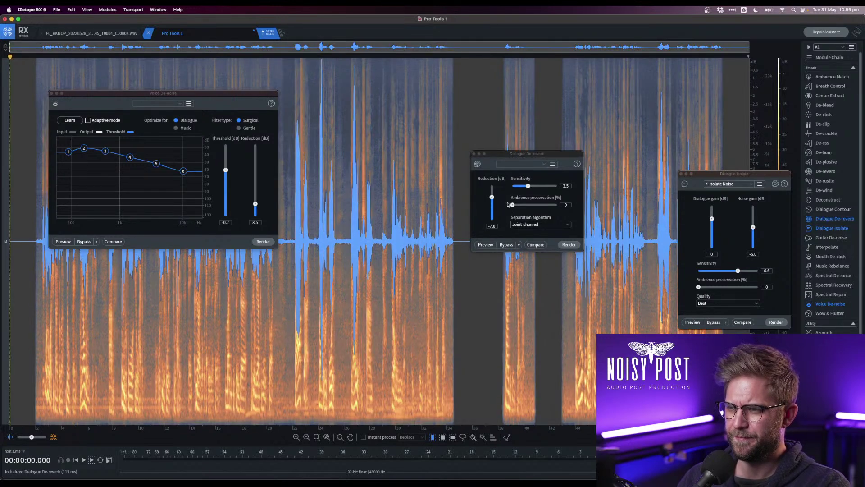
drag(492, 198, 492, 196)
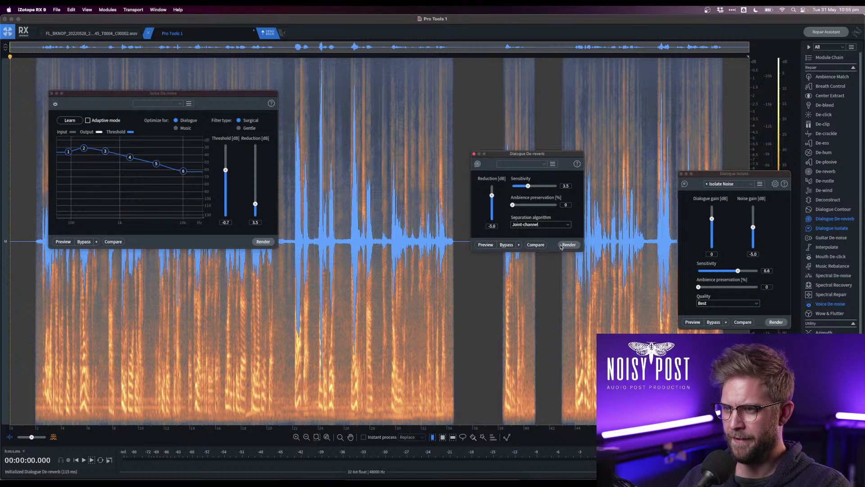
click(562, 245)
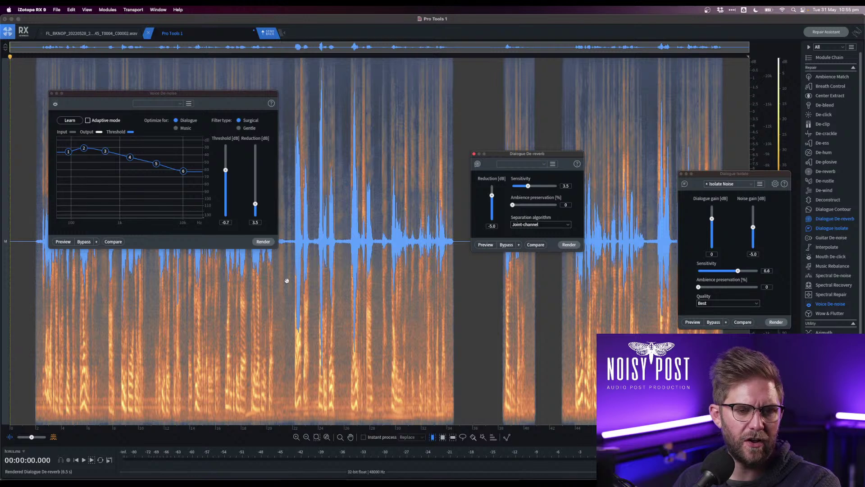
- Compare the processed dialogue from 22 seconds in RX 9 with the original clip at 01:04:14:13 in Pro Tools
click(253, 284)
click(293, 278)
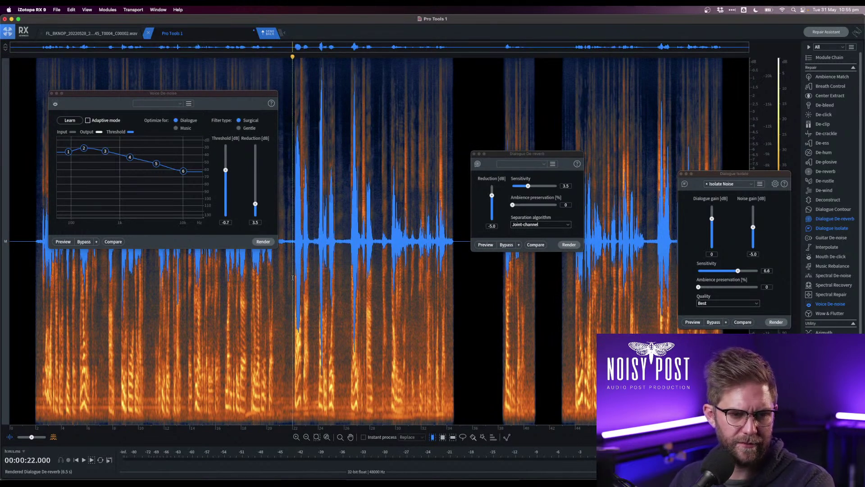
key(space)
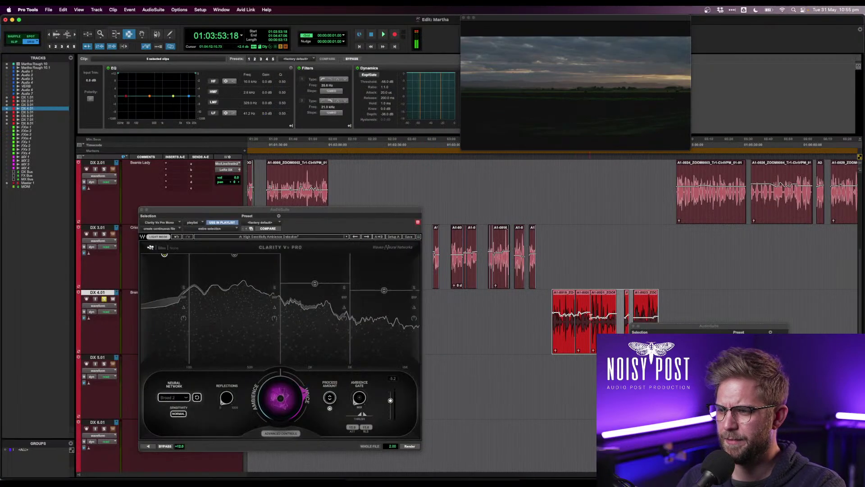
click(593, 308)
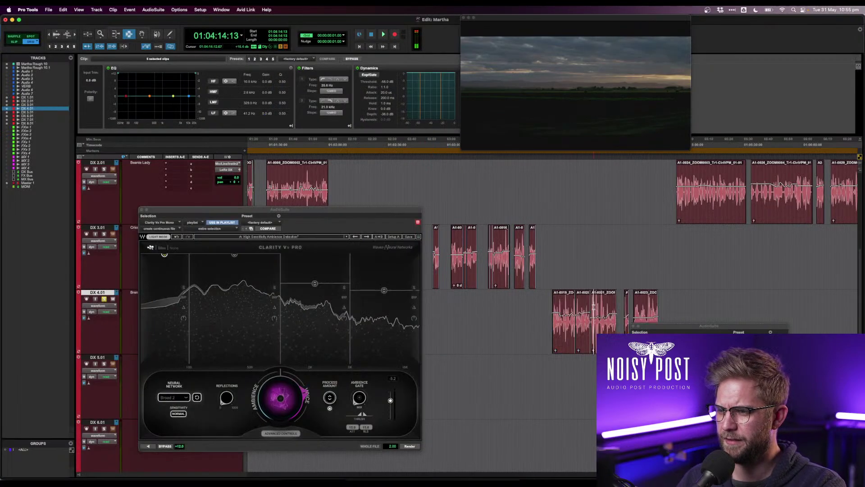
key(space)
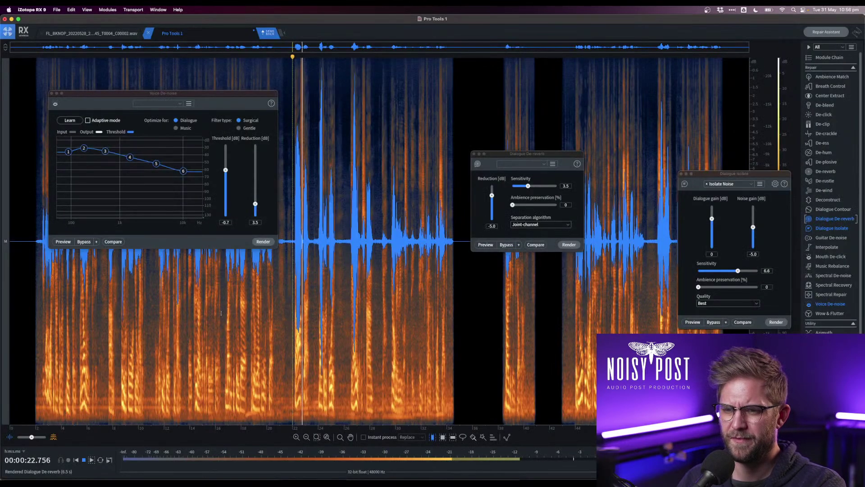
- Listen for a speech-free gap in RX 9, select it from about 25.45 seconds, and learn its noise profile in Voice De-noise
double_click(188, 314)
key(space)
double_click(281, 319)
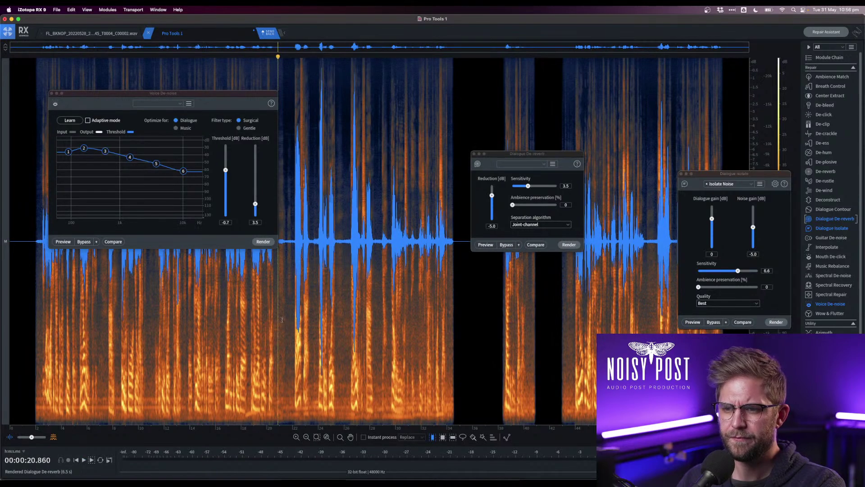
click(331, 273)
key(space)
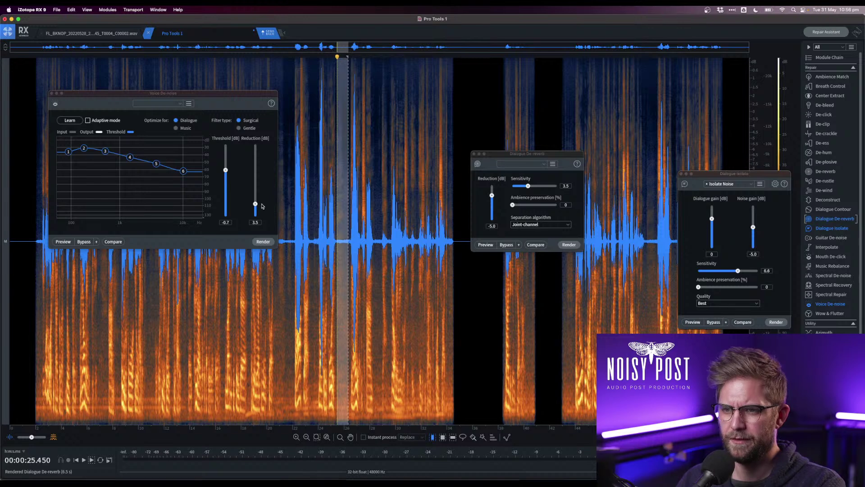
click(74, 121)
- Set the Voice De-noise reduction to 3.7 dB and render it over the whole file
double_click(250, 284)
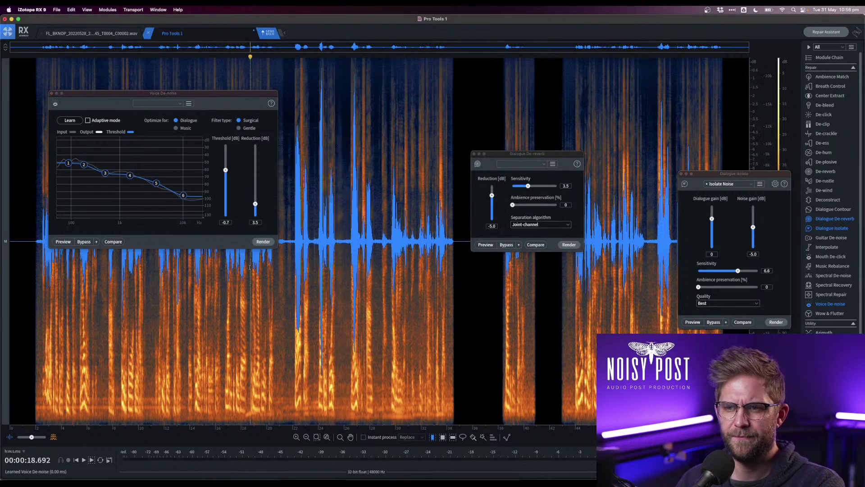
drag(255, 204, 255, 203)
click(263, 241)
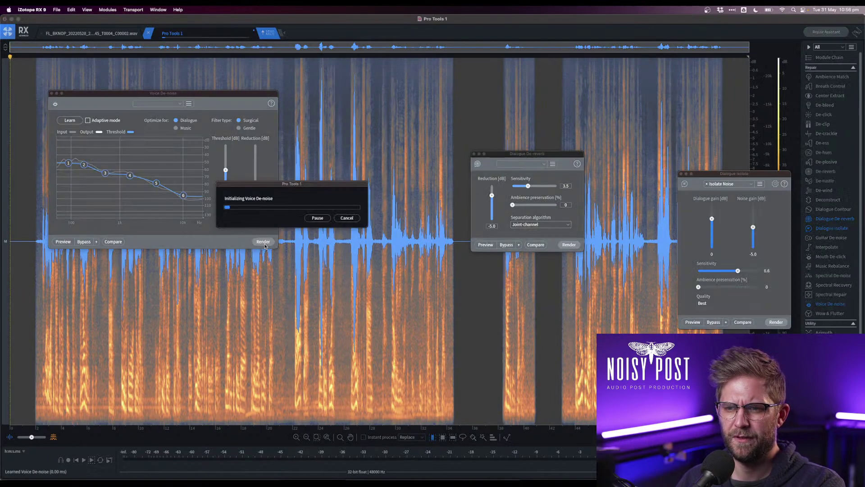
- Listen to the denoised dialogue from two points in the first 20 seconds of the file
click(156, 290)
key(space)
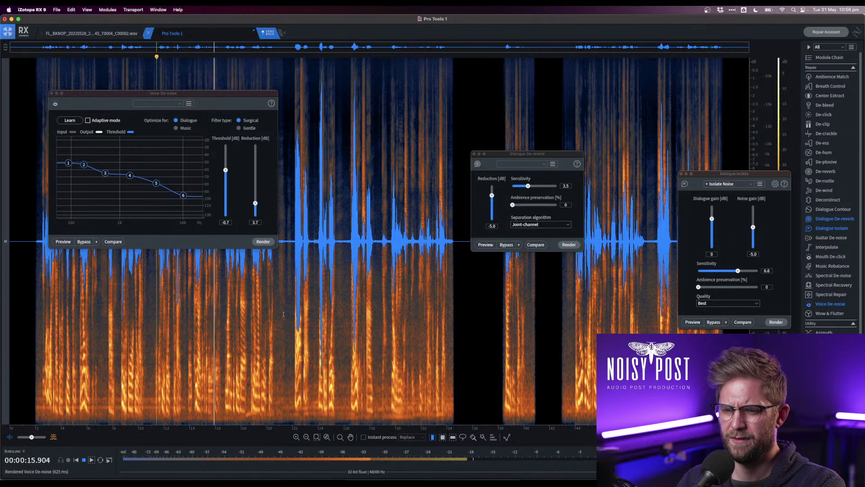
key(space)
click(100, 385)
key(space)
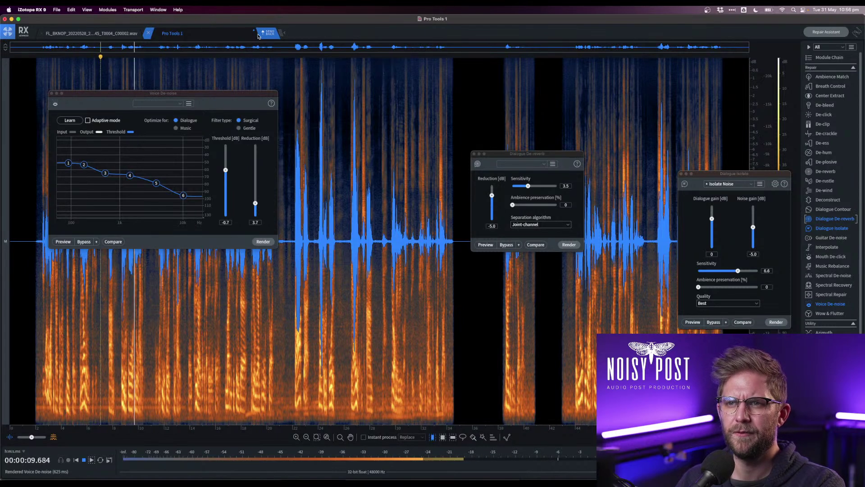
key(space)
- Send the repaired audio back to track DX 4.01 in Pro Tools and preview Clarity Vx Pro on the returned clip
click(273, 35)
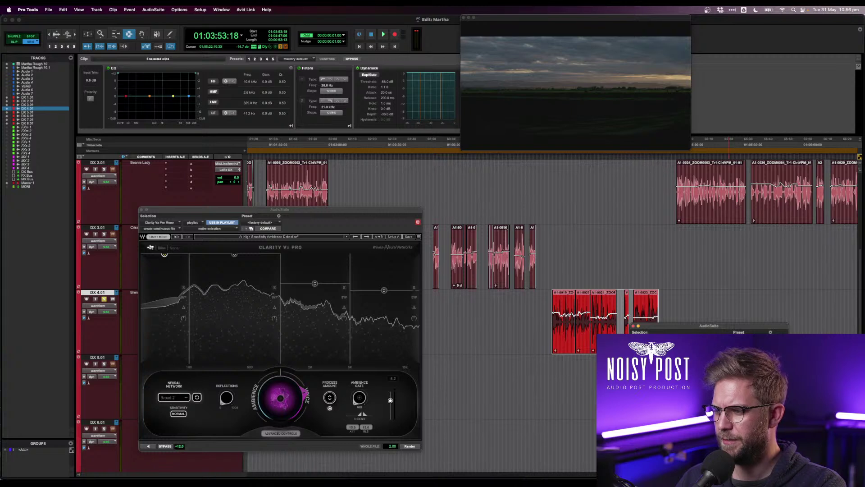
key(space)
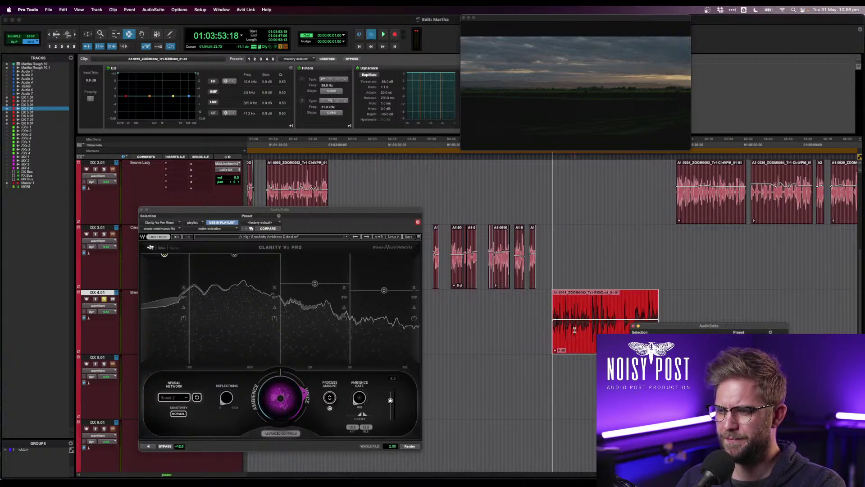
click(148, 446)
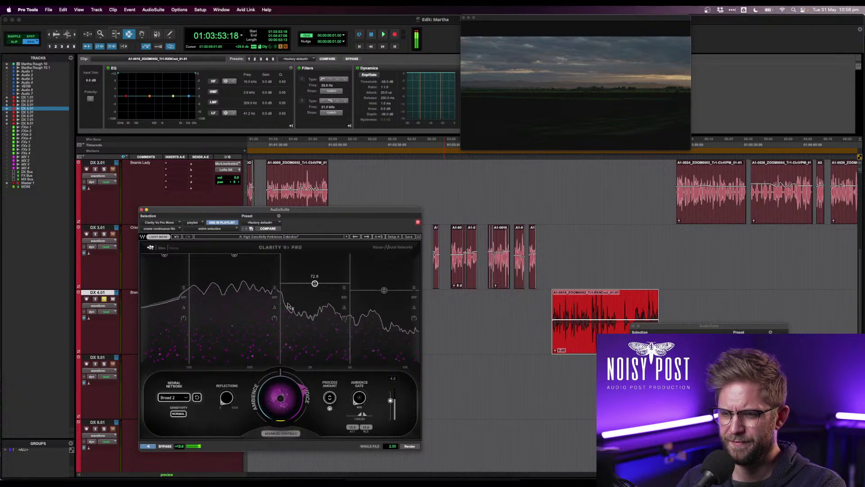
- Lower Clarity Vx Pro's two highest-frequency bands to about 41 and 32, and render the process onto the DX 4.01 clip
drag(314, 283, 315, 320)
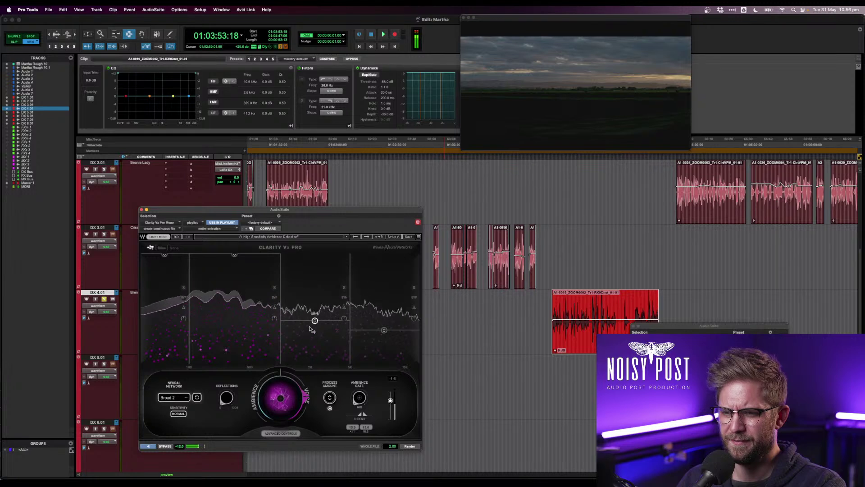
drag(315, 321, 314, 319)
drag(384, 330, 384, 328)
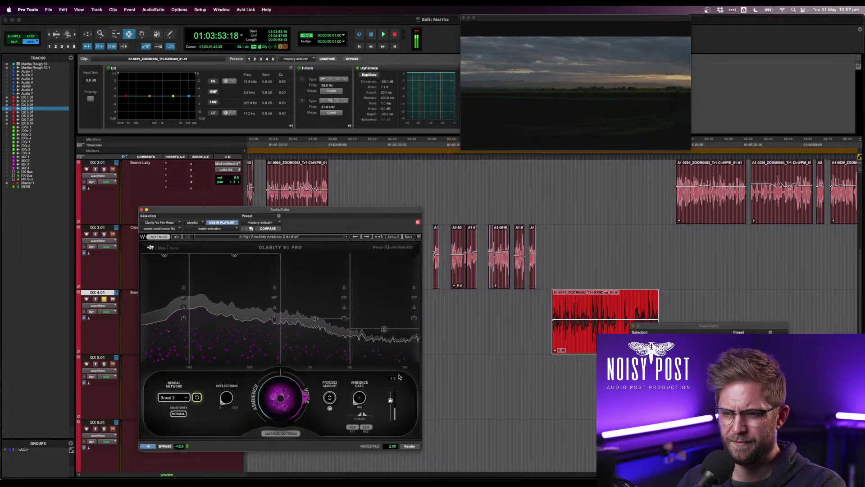
click(405, 446)
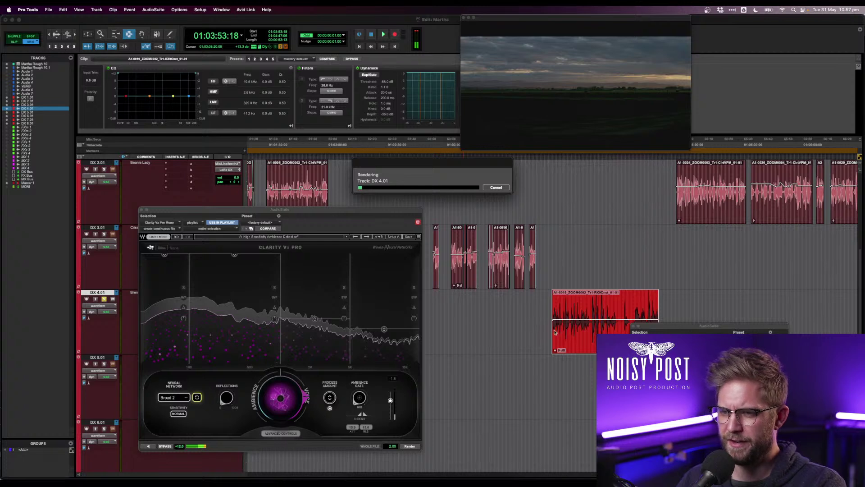
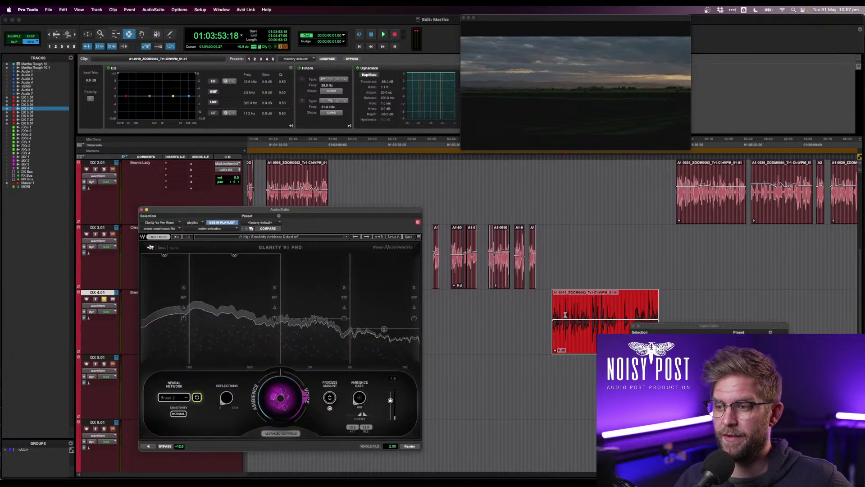
- Shape the clip-gain line over the opening phrases of the DX 4.01 clip to even out their level while listening
key(t)
key(t)
key(t)
scroll(569, 315, down, 2)
scroll(570, 315, up, 2)
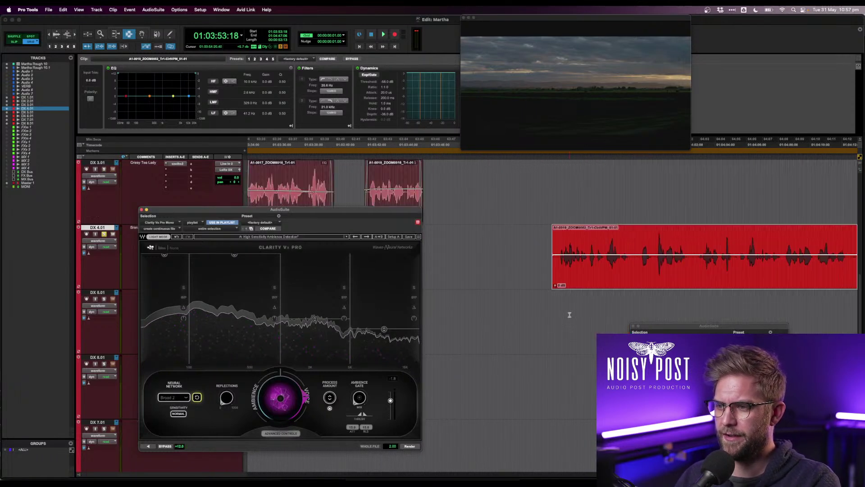
scroll(569, 315, right, 1)
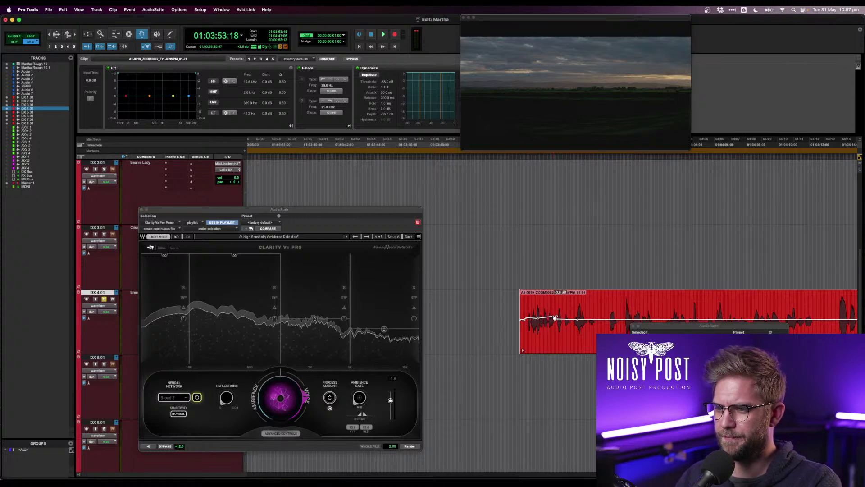
key(space)
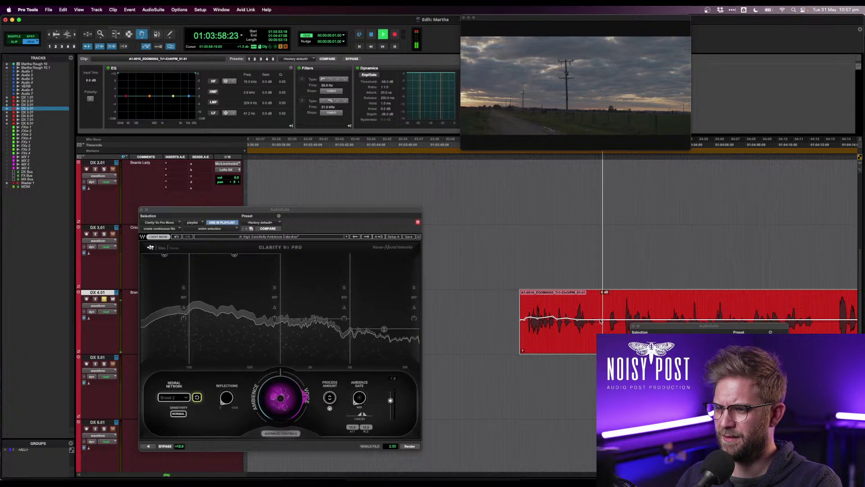
drag(587, 321, 599, 318)
key(space)
key(space)
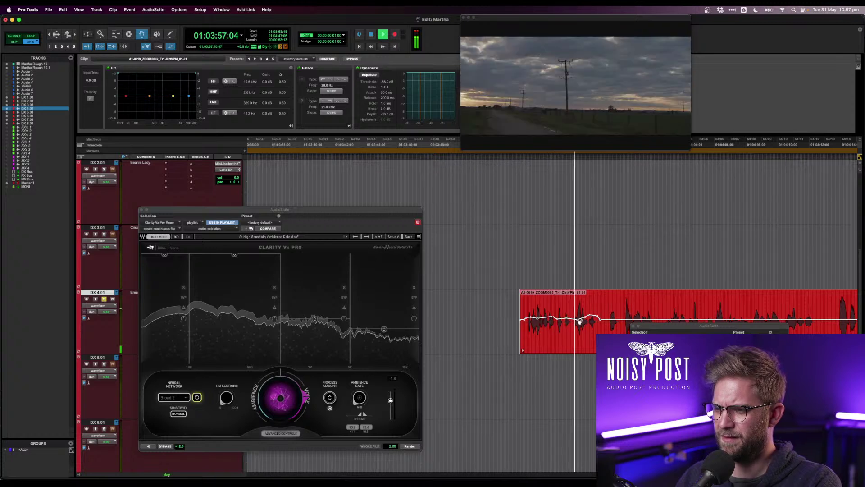
key(space)
key(F7)
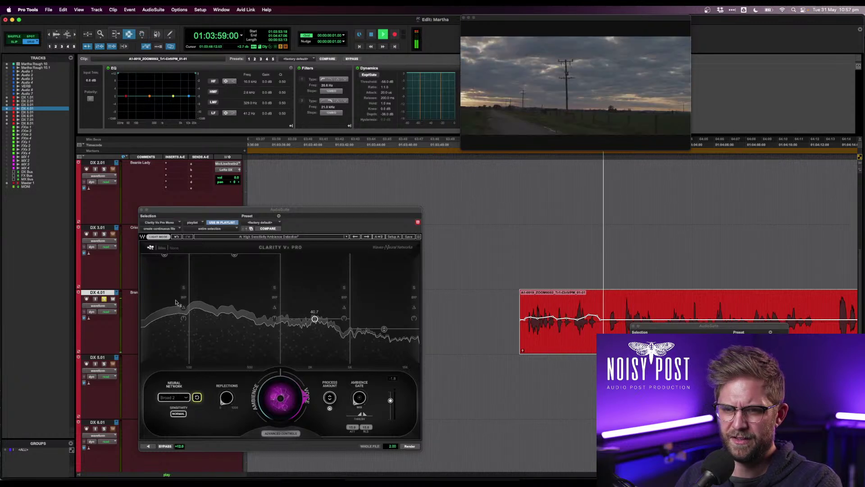
- Audition the original DX 4 playlist for comparison and return the track to playlist DX 4.01
click(115, 292)
click(128, 287)
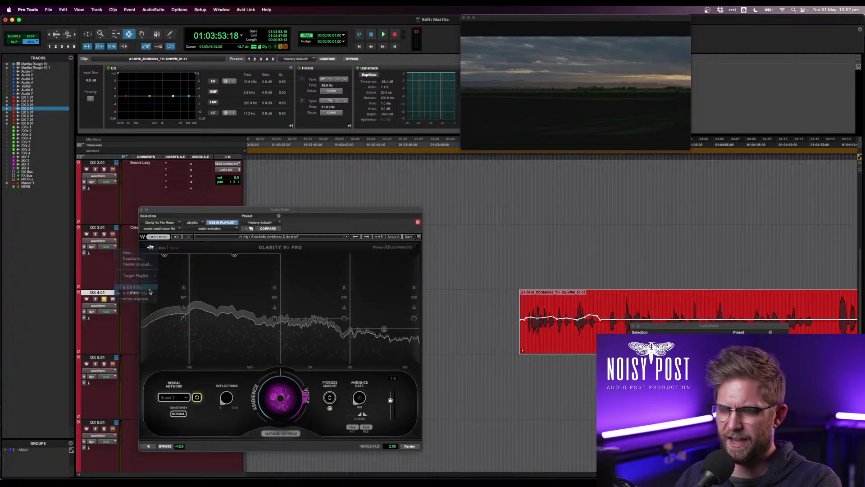
key(space)
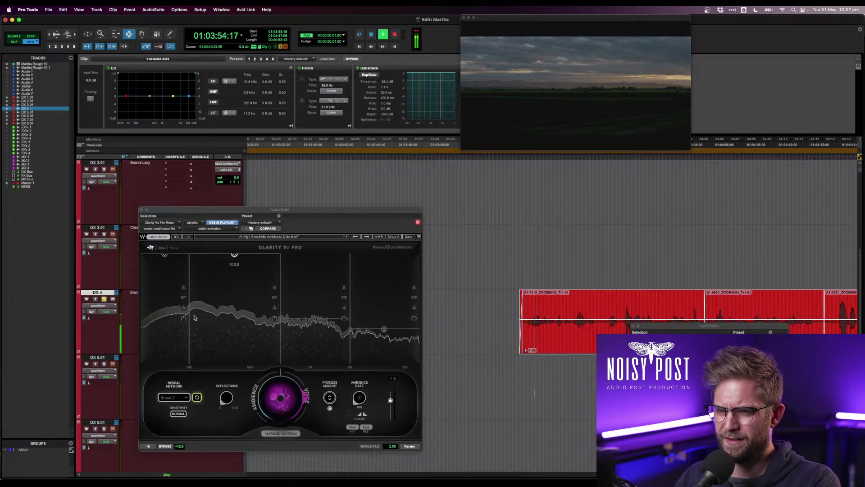
click(116, 292)
click(126, 298)
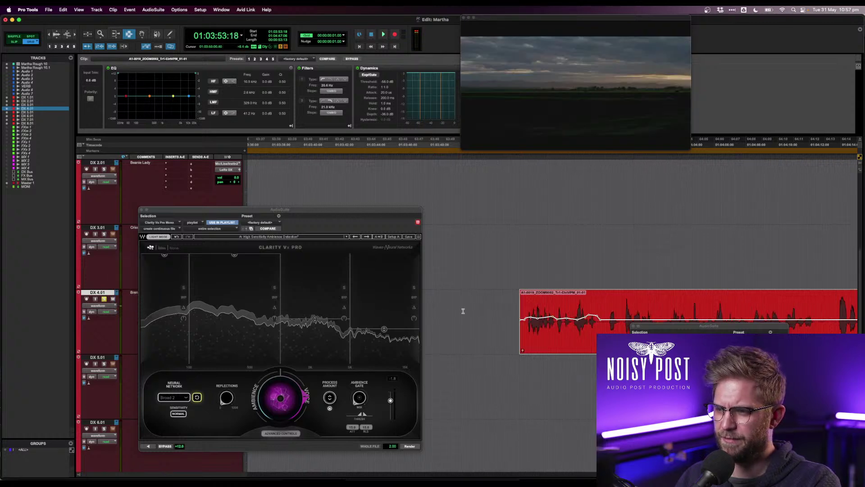
- Play the DX 4.01 clip from its start and ride the clip gain over the phrases up to about 01:04:12
key(space)
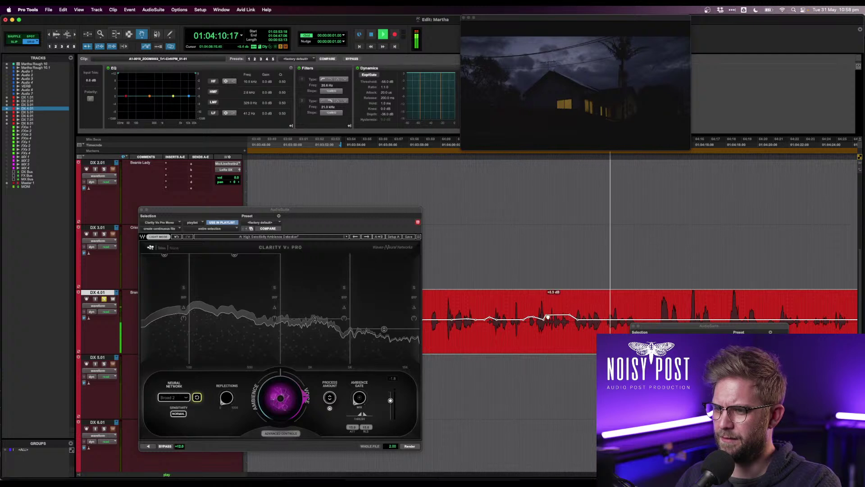
scroll(591, 323, down, 2)
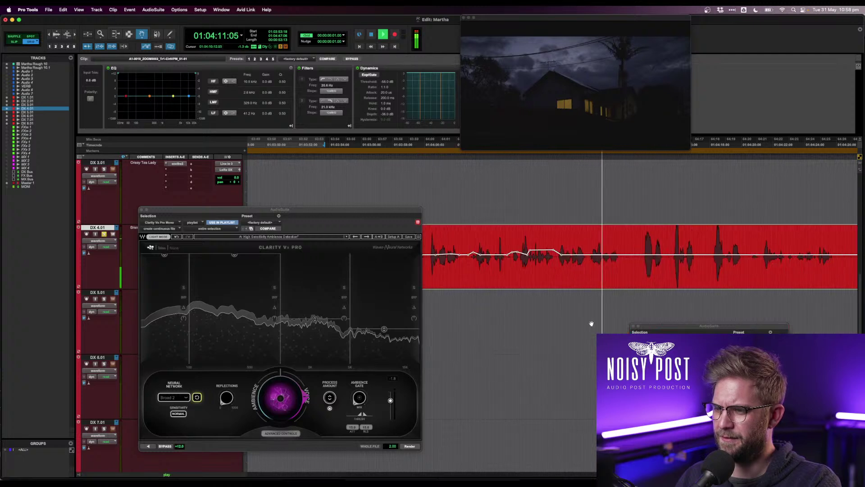
click(626, 257)
drag(606, 257, 615, 255)
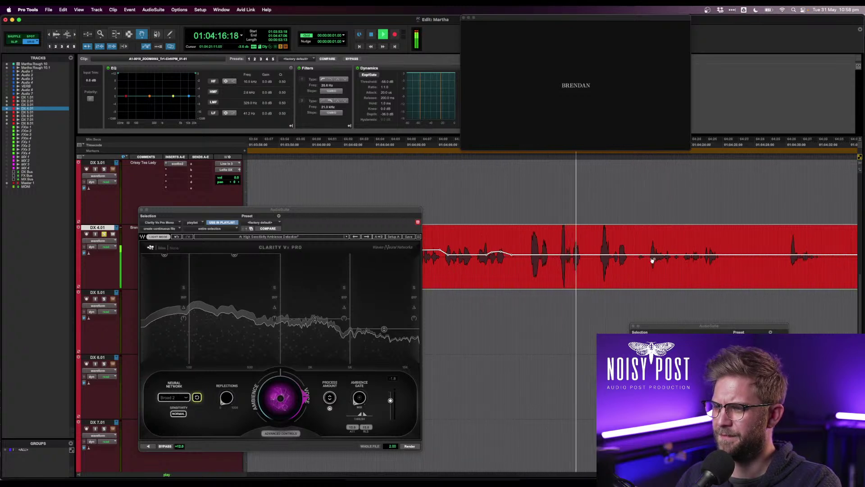
- Lower the clip gain over the loud phrases around 01:04:15 to 01:04:19 and raise it over the quieter phrase that follows
click(520, 255)
drag(529, 255, 530, 257)
drag(607, 255, 608, 258)
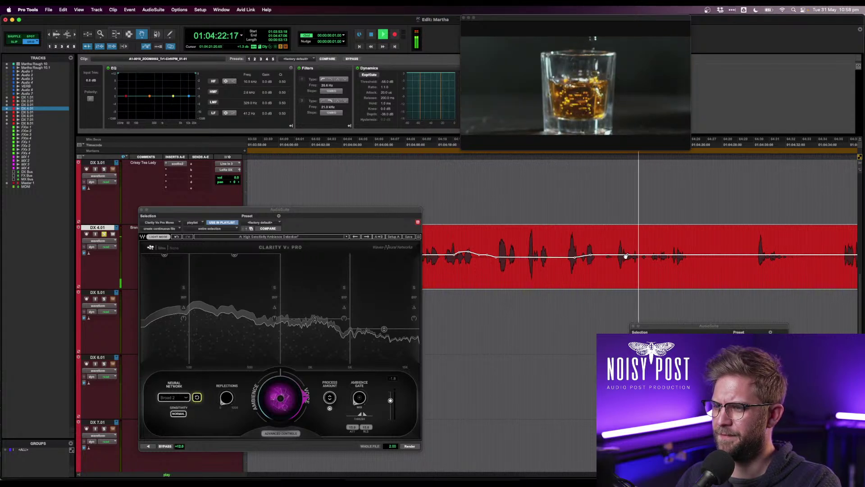
drag(636, 257, 680, 251)
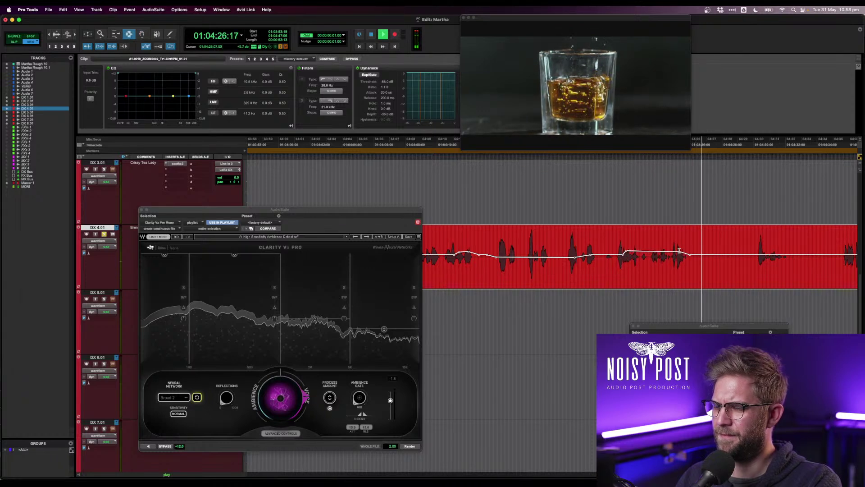
- Listen again to the raised quiet phrase on DX 4.01 from 01:04:20:15
click(624, 255)
key(space)
key(space)
click(605, 254)
key(space)
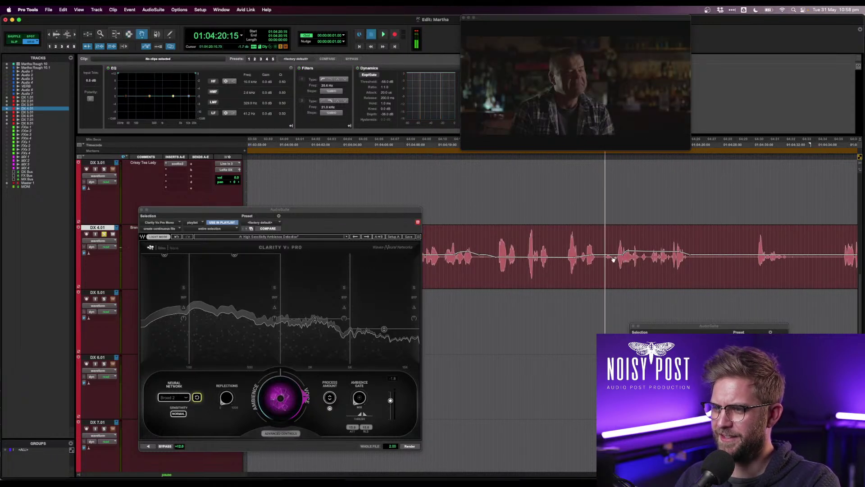
key(space)
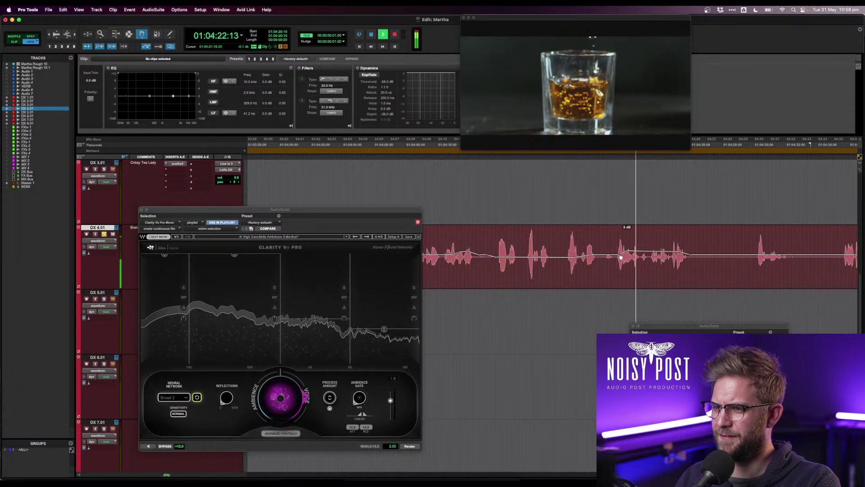
- Select the phrase of about 7 seconds from 01:04:20:15 on DX 4.01, send it to iZotope RX 9 and listen to it there
key(F7)
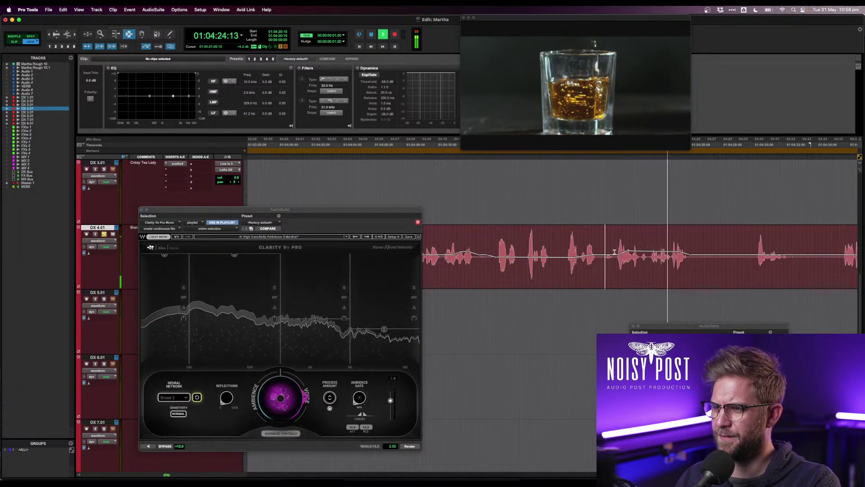
mouse_move(614, 252)
mouse_down()
mouse_move(718, 259)
mouse_move(605, 262)
mouse_up()
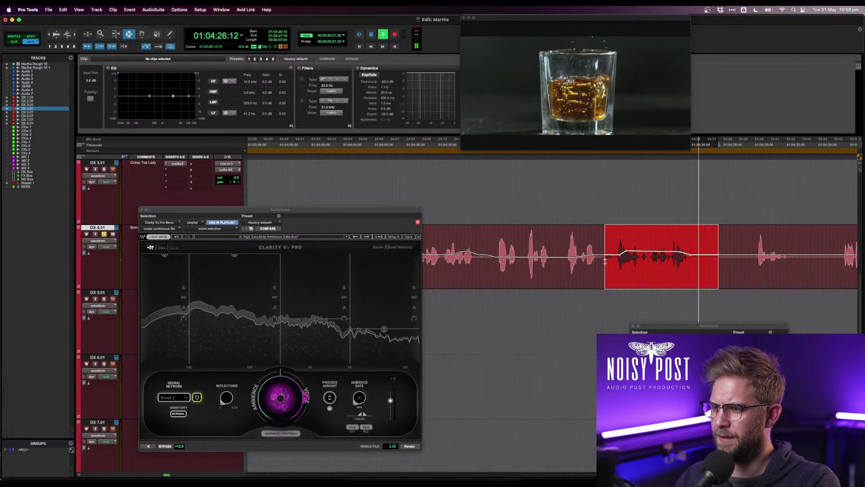
key(space)
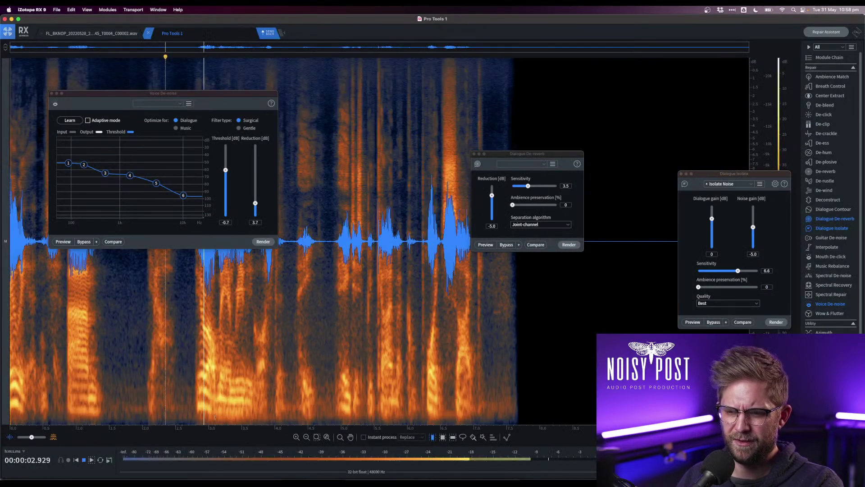
key(space)
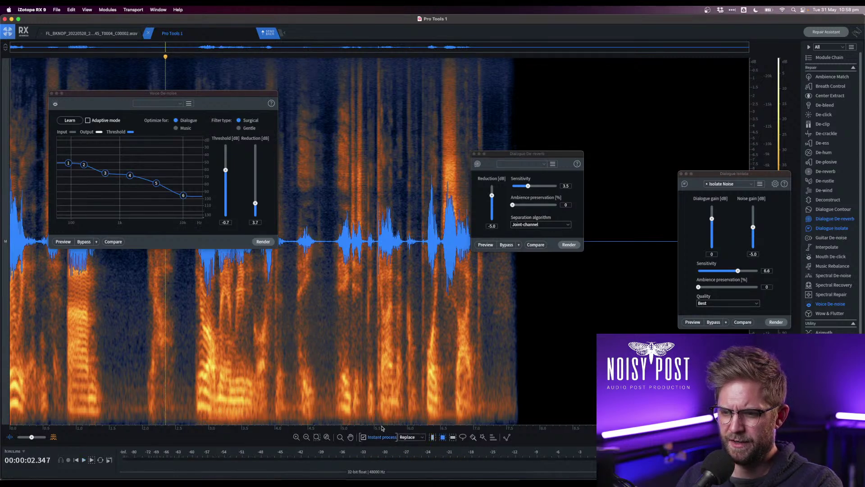
- Set RX 9's instant processing mode to Attenuate
click(410, 437)
click(408, 445)
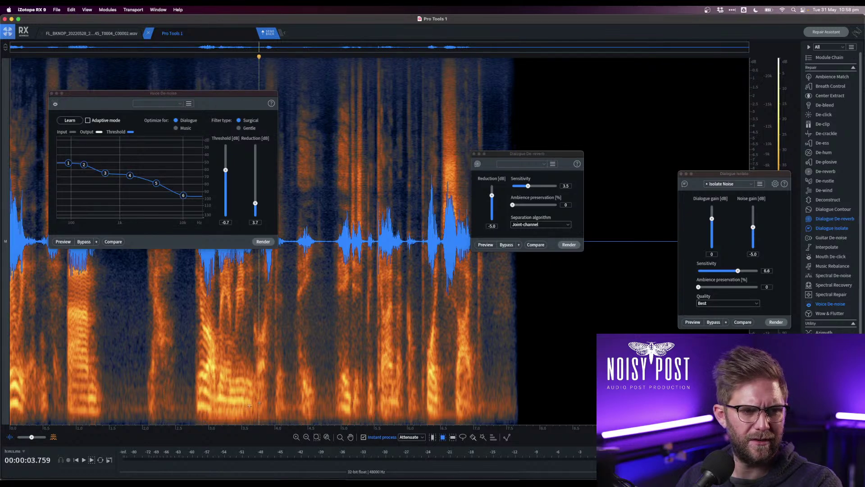
key(super+Tab)
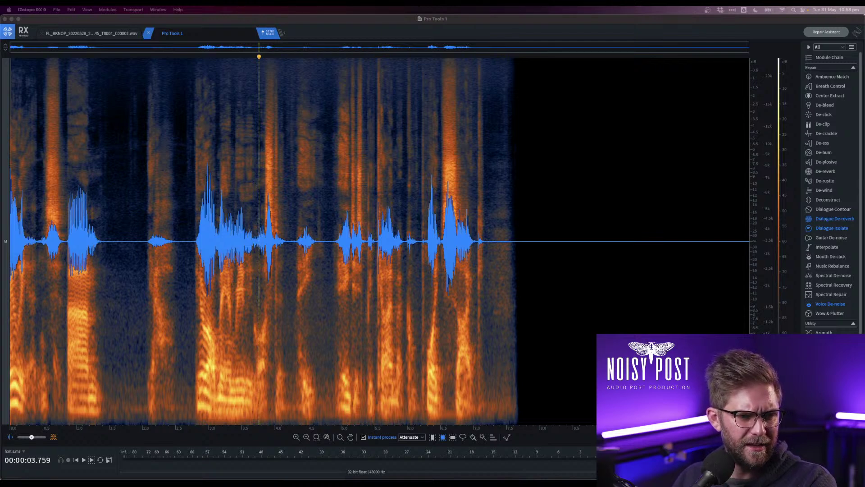
- Attenuate the low-frequency noise beneath the speech between about 2.8 and 3.9 seconds, replaying the passage between repairs
click(188, 397)
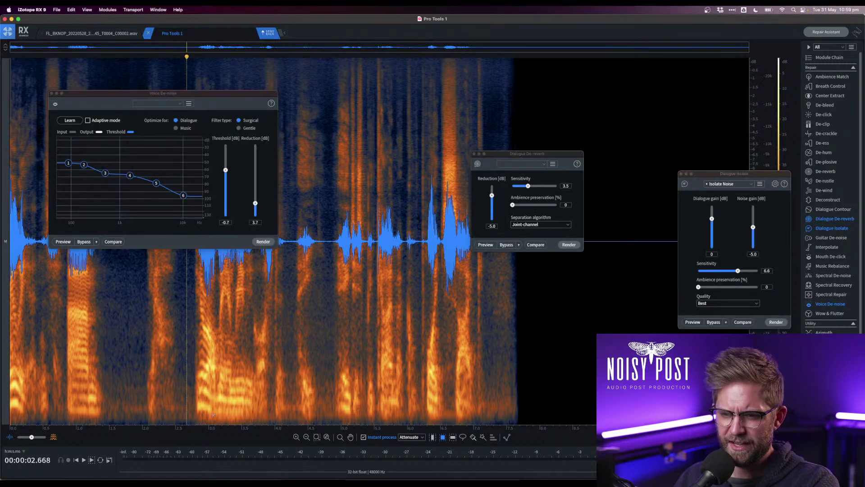
drag(198, 412, 206, 410)
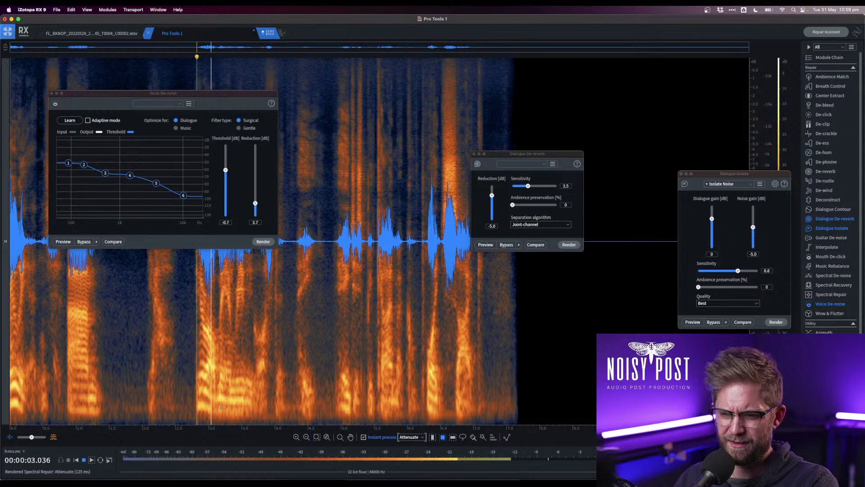
drag(222, 407, 266, 423)
click(194, 401)
key(space)
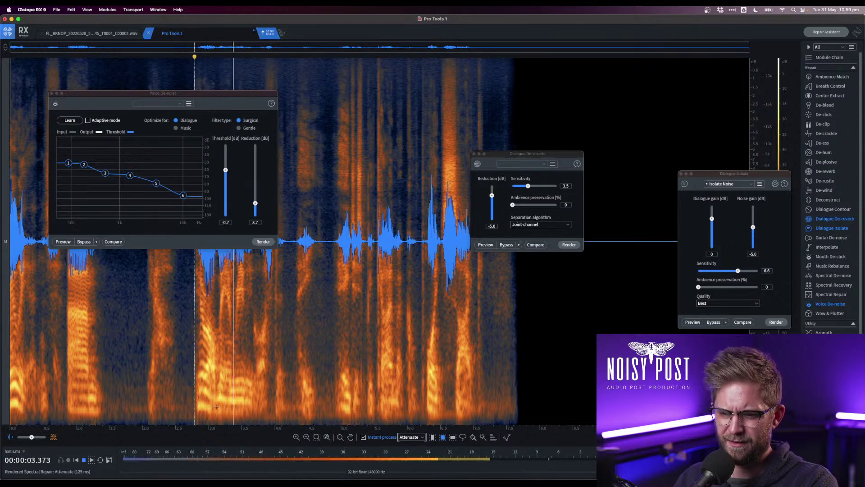
drag(214, 405, 269, 417)
click(186, 406)
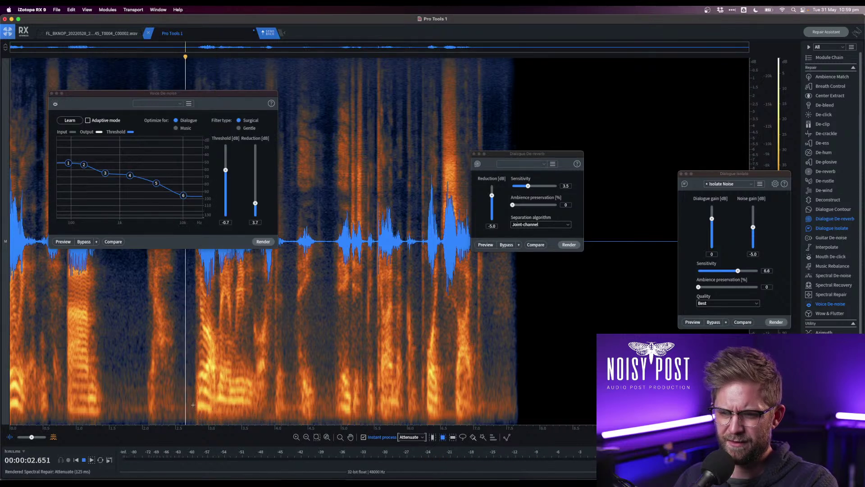
key(space)
drag(213, 404, 249, 420)
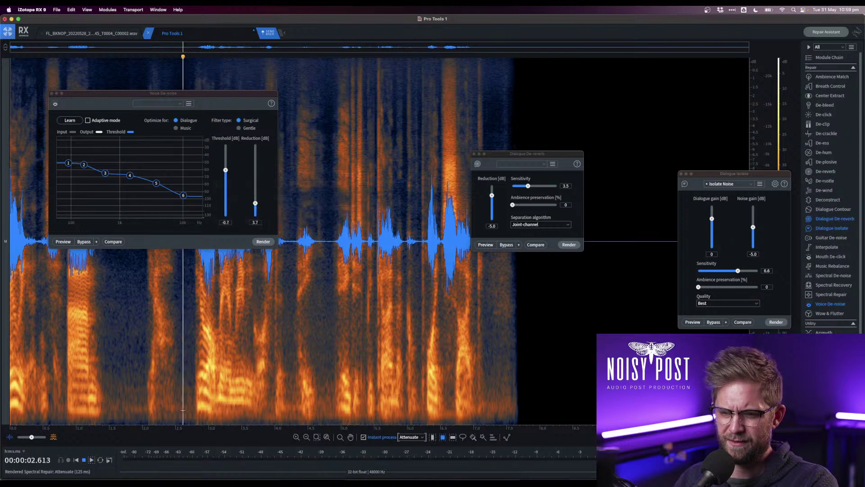
key(space)
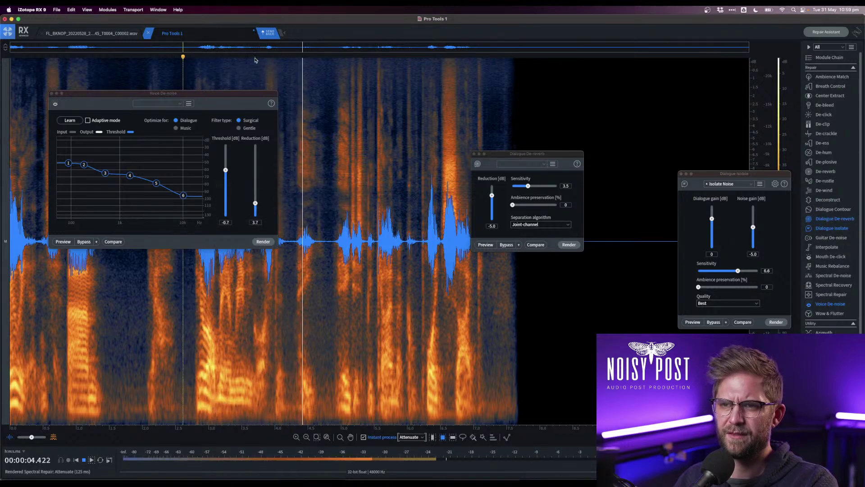
key(space)
- Send the repaired phrase back to DX 4.01 in Pro Tools and play across it from 01:04:19:11
click(268, 34)
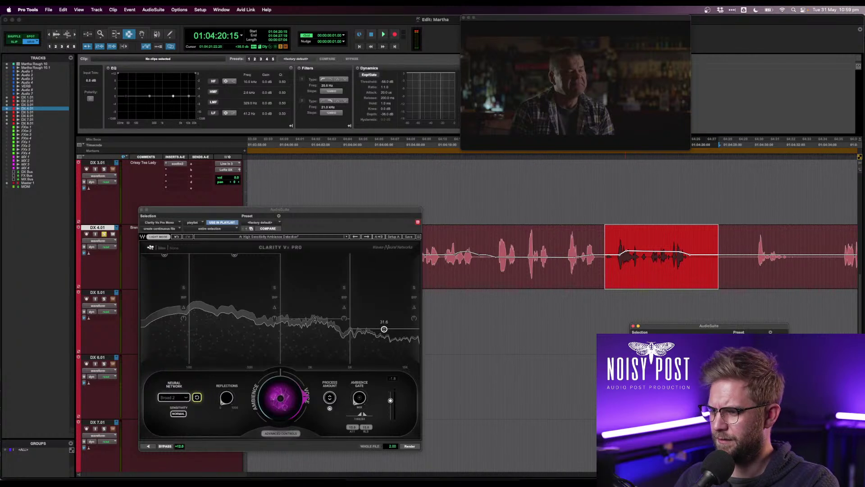
click(587, 272)
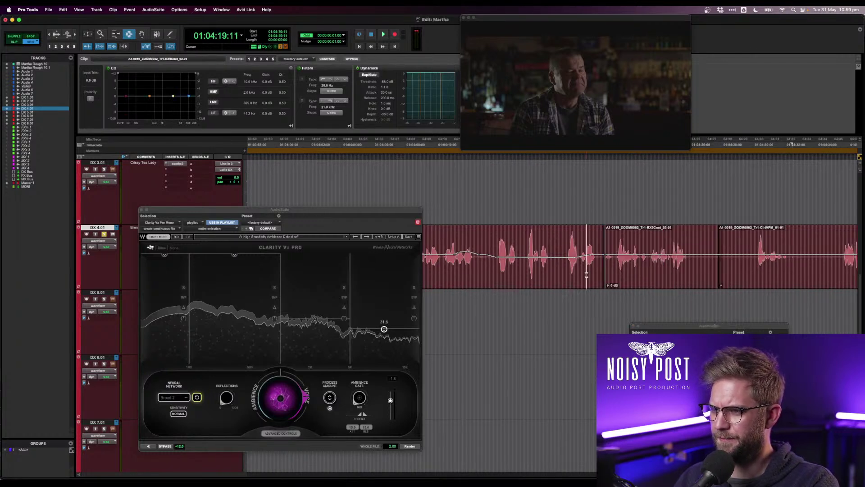
key(space)
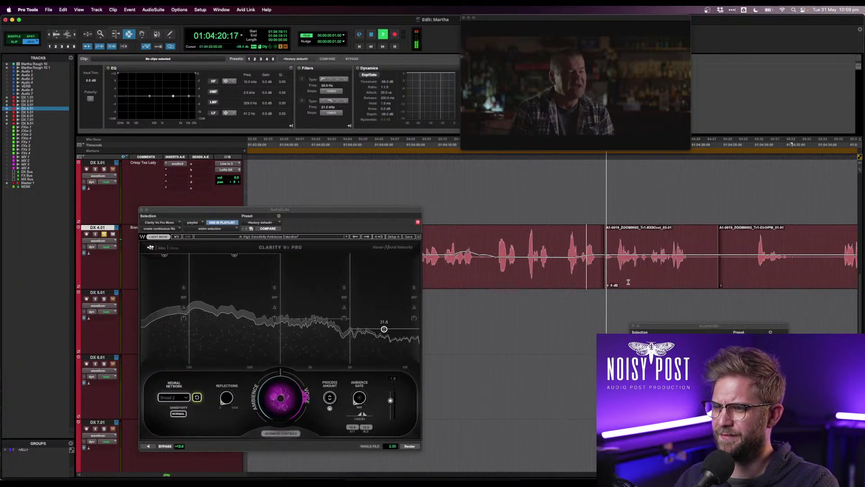
scroll(628, 282, right, 2)
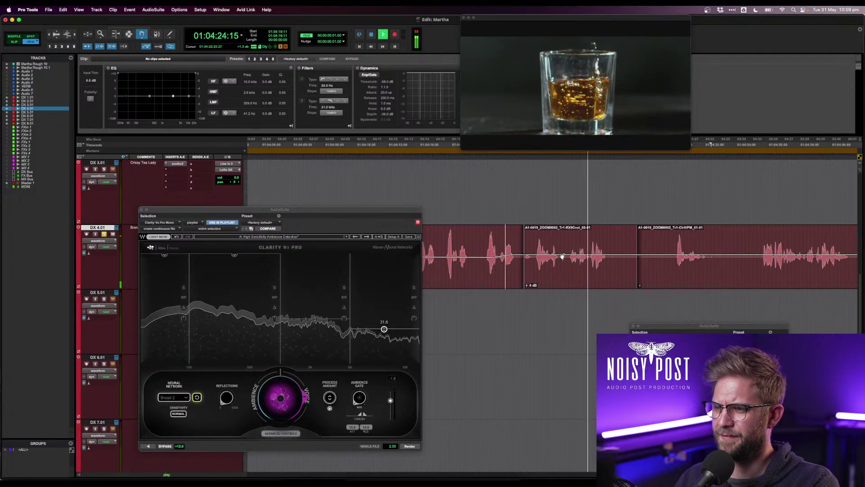
- Raise the clip gain of the quiet words in the repaired phrase and of the words around 01:04:31 on DX 4.01
click(596, 255)
drag(571, 256, 571, 253)
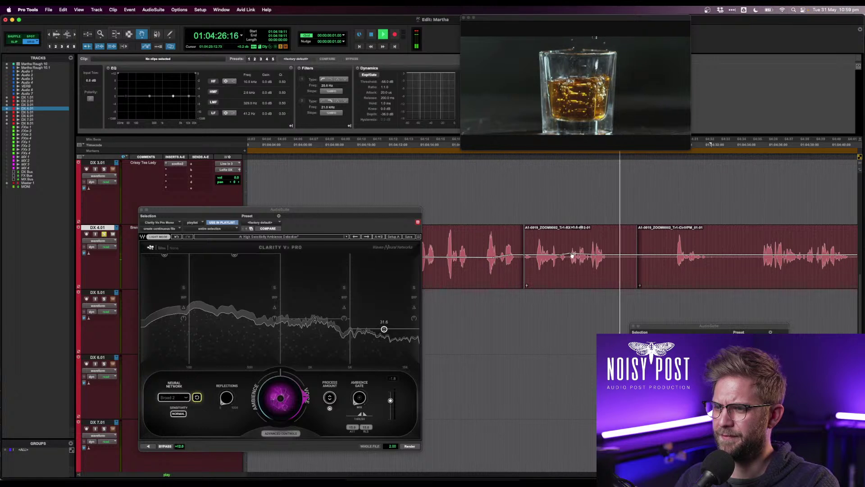
scroll(652, 262, right, 1)
key(F7)
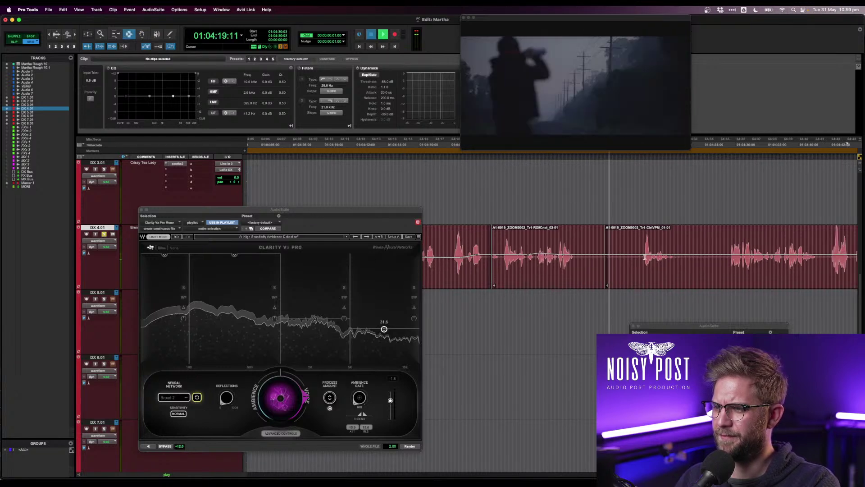
key(F8)
click(686, 255)
drag(652, 255, 675, 250)
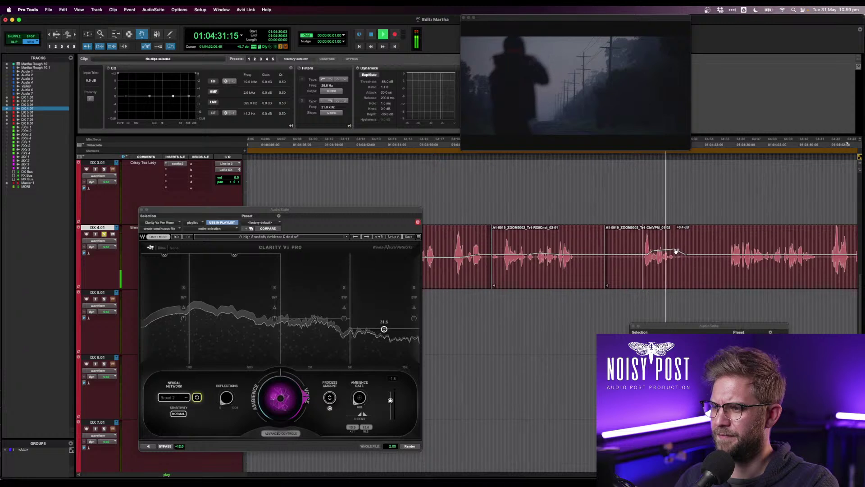
scroll(679, 257, right, 2)
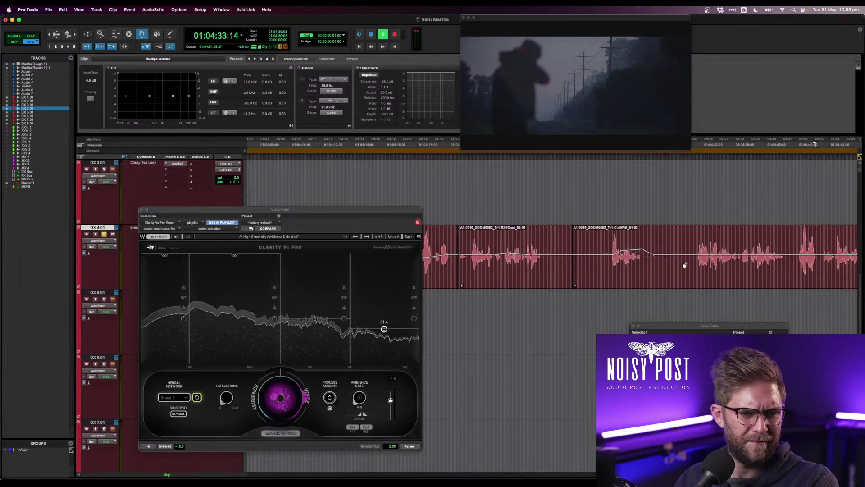
key(F7)
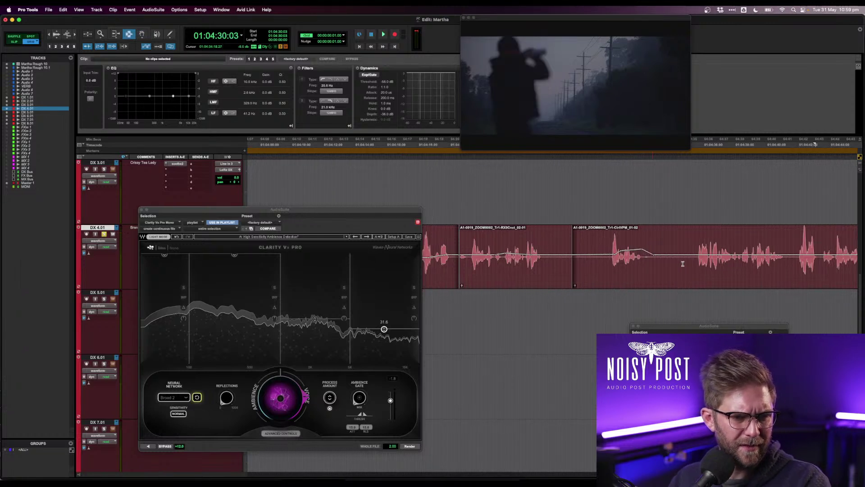
- Replay the dialogue on DX 4.01 between about 01:04:13 and 01:04:19, checking the loud words for distortion
scroll(682, 265, up, 10)
scroll(679, 266, down, 10)
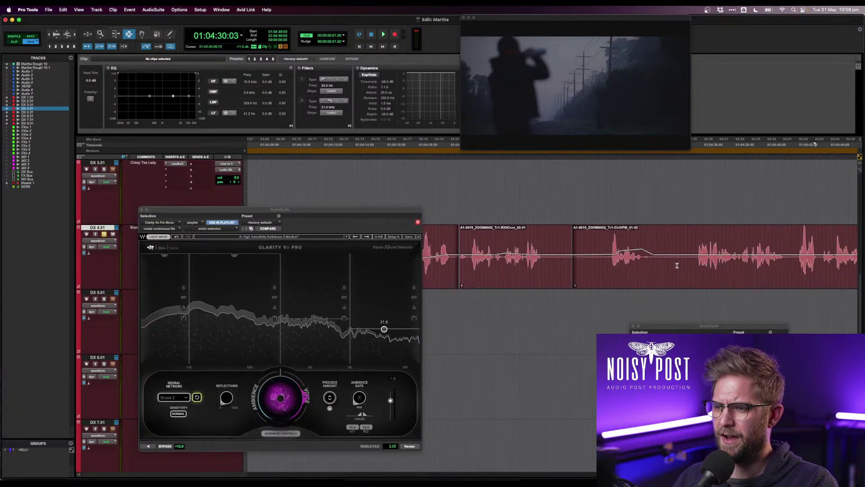
scroll(676, 266, left, 6)
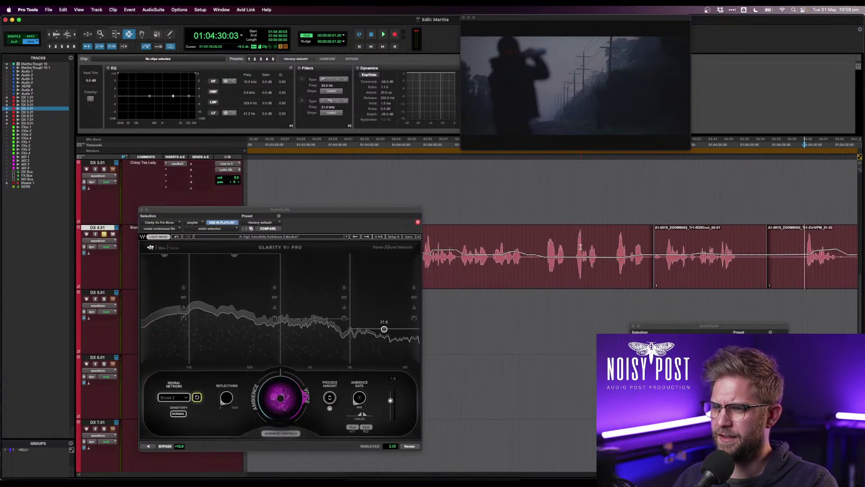
click(576, 247)
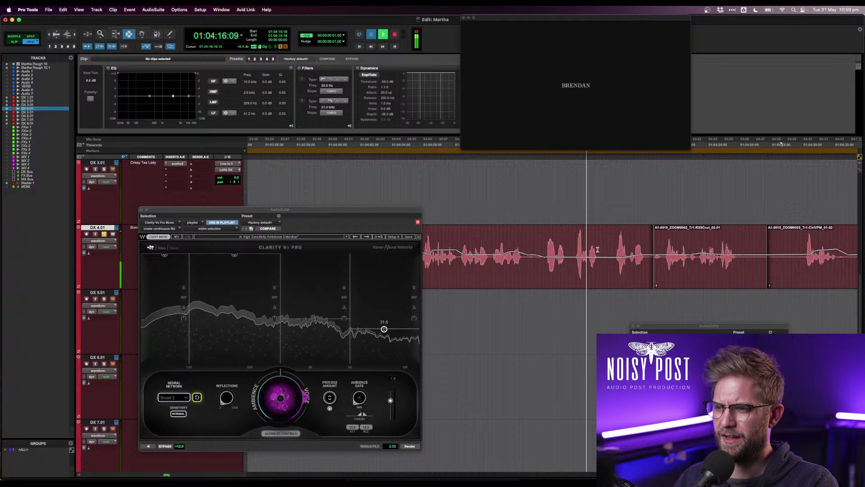
click(609, 248)
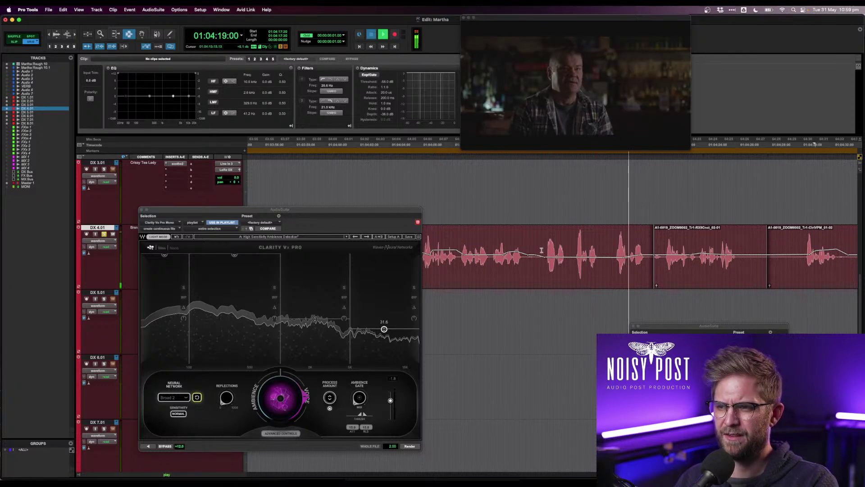
click(541, 250)
key(space)
key(space)
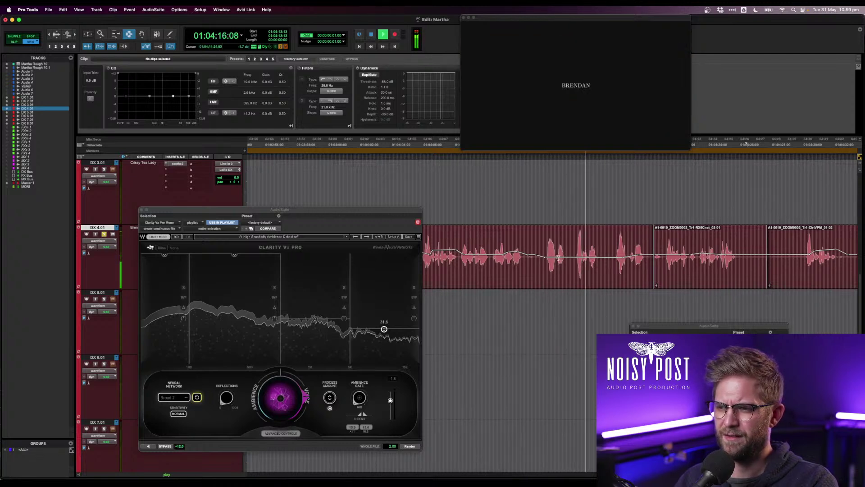
key(space)
- Select the phrase of about 2 seconds from 01:04:15:13 on DX 4.01, send it to iZotope RX 9 and listen to it
drag(573, 257, 606, 260)
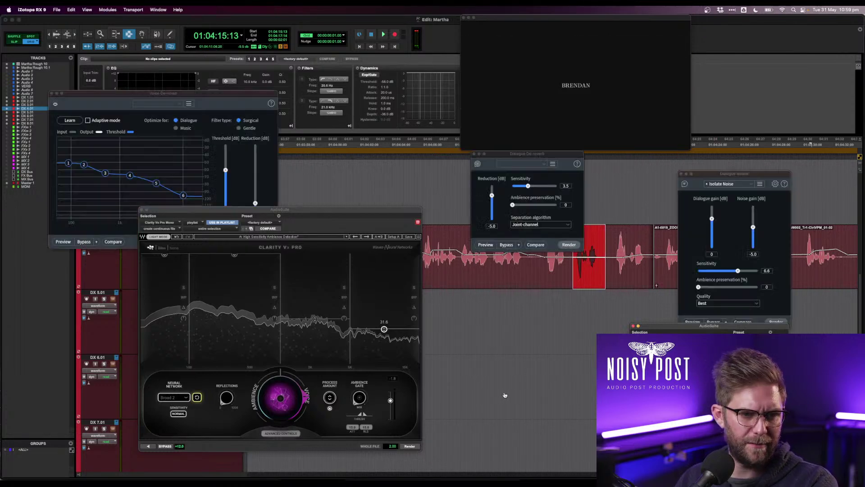
key(space)
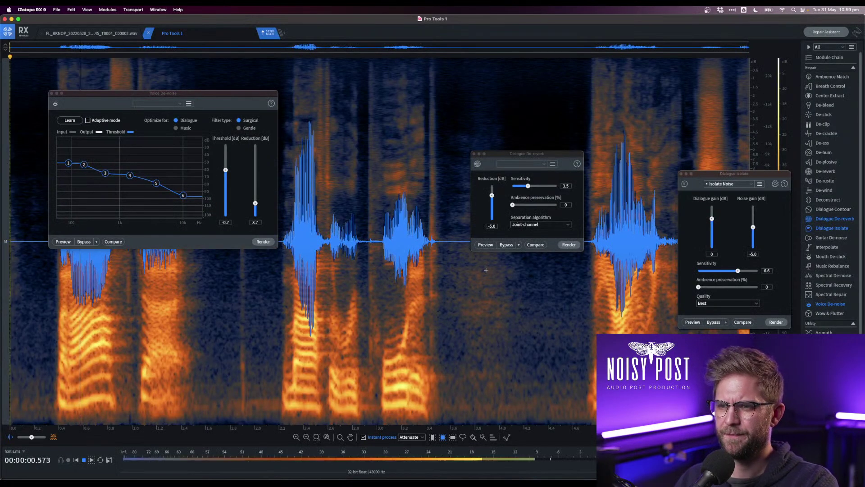
key(space)
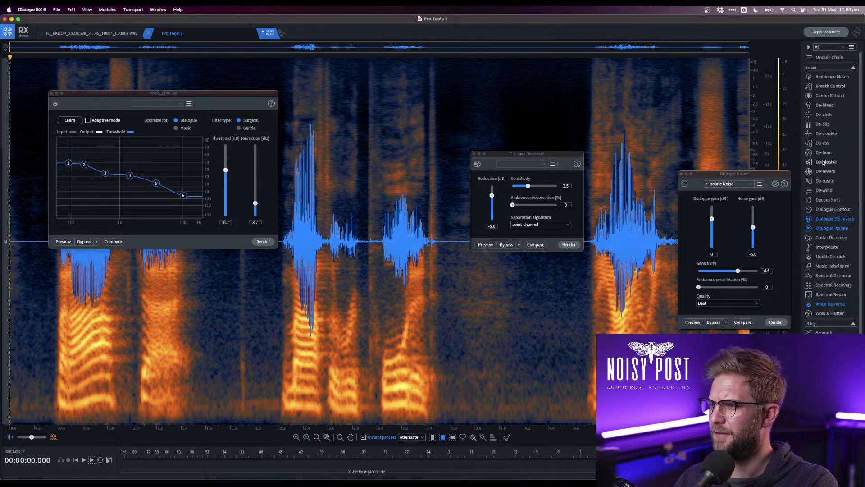
- Open De-clip and preview it from about 2.1 seconds, lowering the threshold to -6.8 dB
click(828, 124)
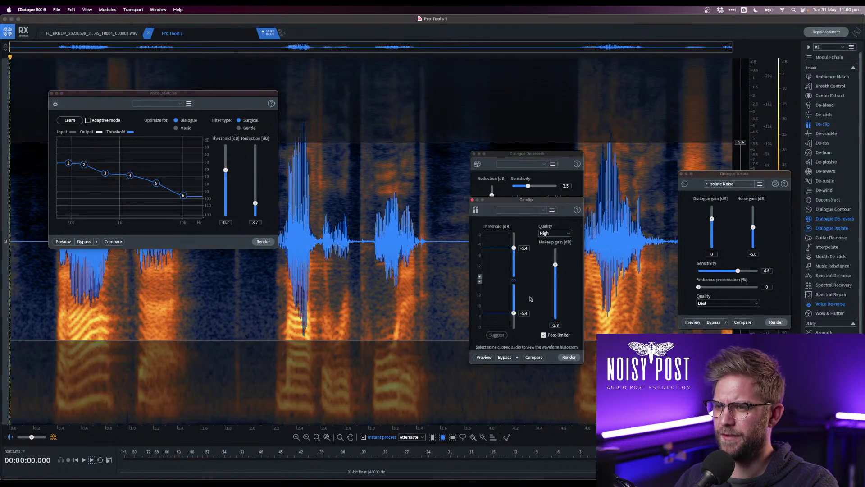
click(483, 357)
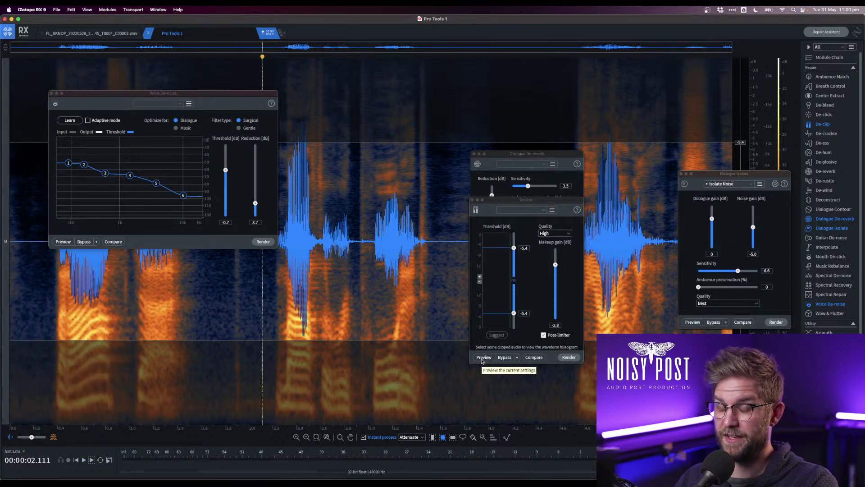
click(483, 358)
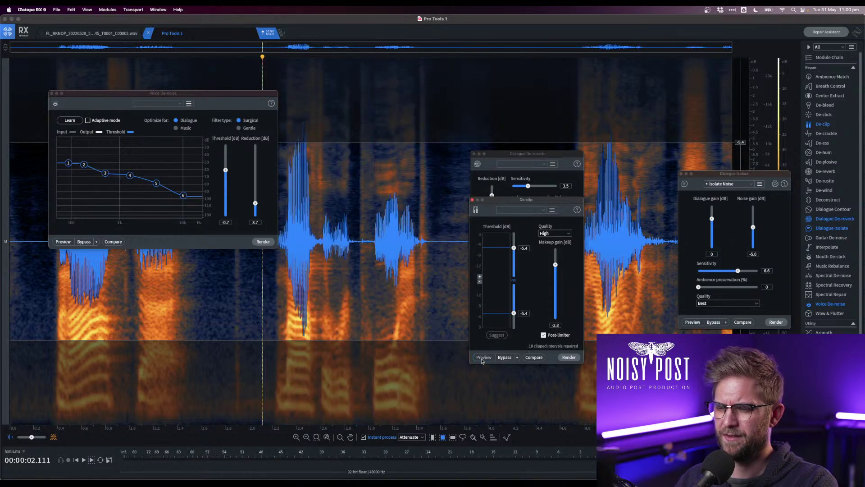
drag(513, 248, 513, 252)
click(490, 358)
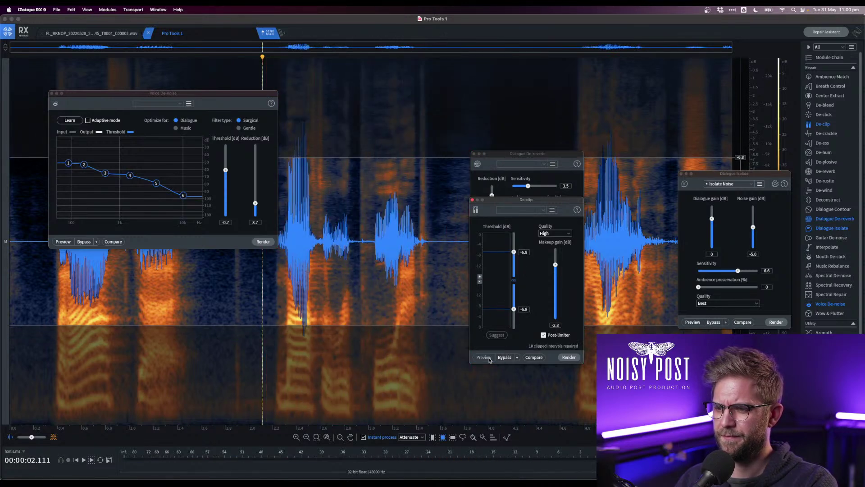
click(490, 358)
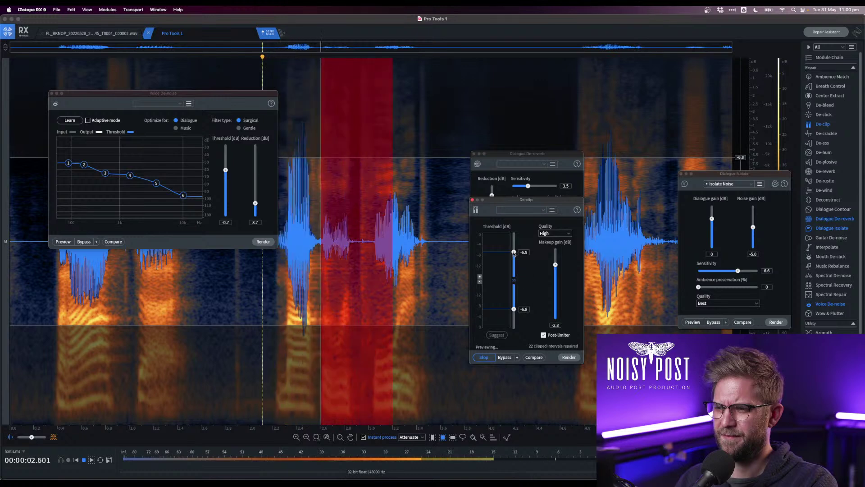
- Lower the De-clip threshold to -8.6 dB and then to -9.7 dB, previewing each setting, and render the repair
drag(513, 252, 514, 256)
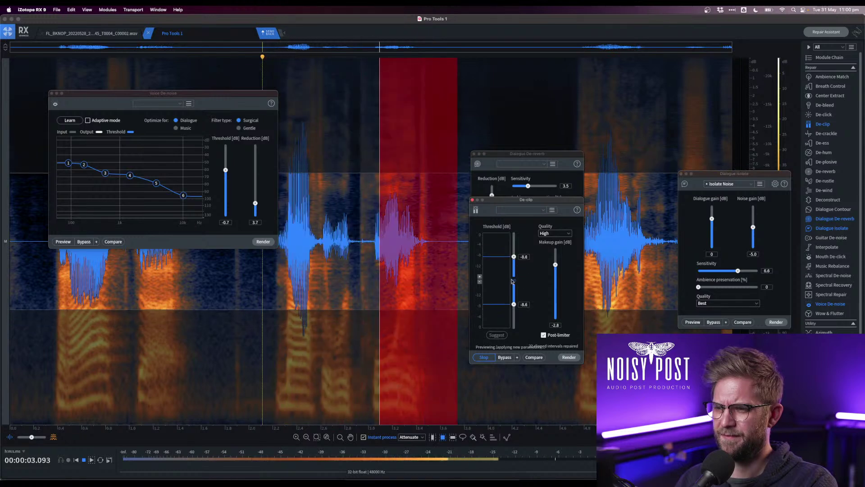
click(487, 357)
click(487, 356)
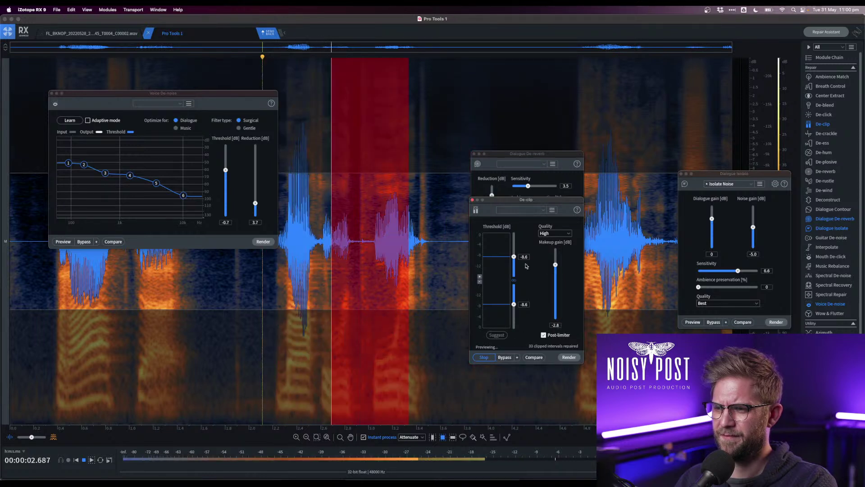
drag(513, 256, 514, 259)
click(481, 357)
click(480, 357)
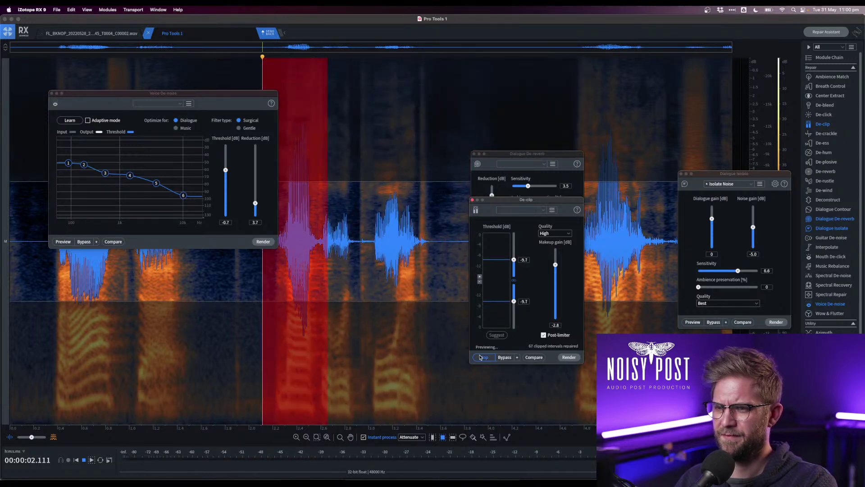
click(568, 357)
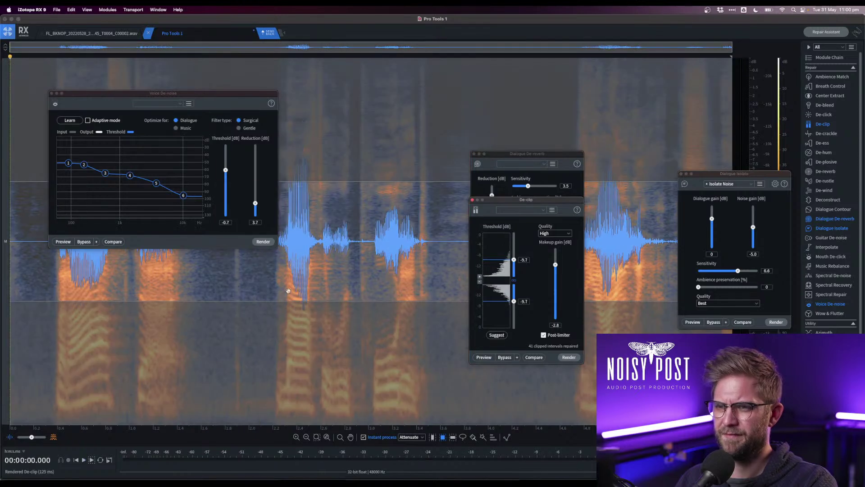
- Listen to the de-clipped phrase from about 2.1 seconds and send it back to DX 4.01 in Pro Tools
click(263, 284)
key(space)
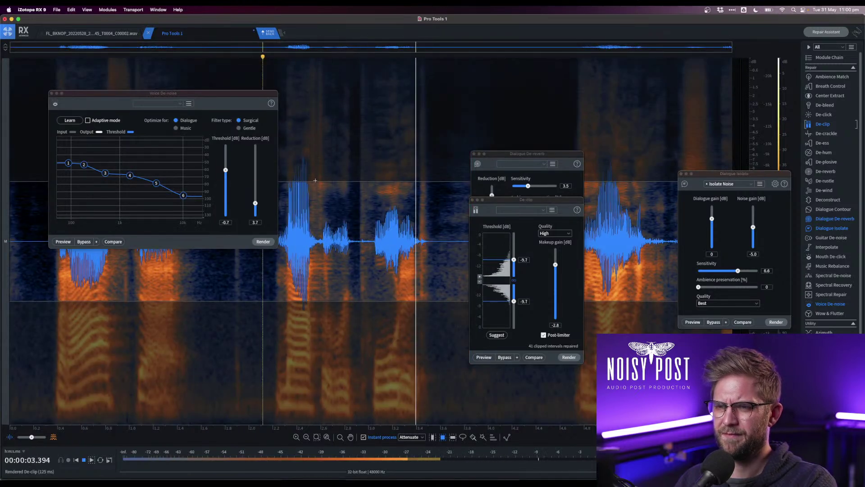
key(space)
click(270, 33)
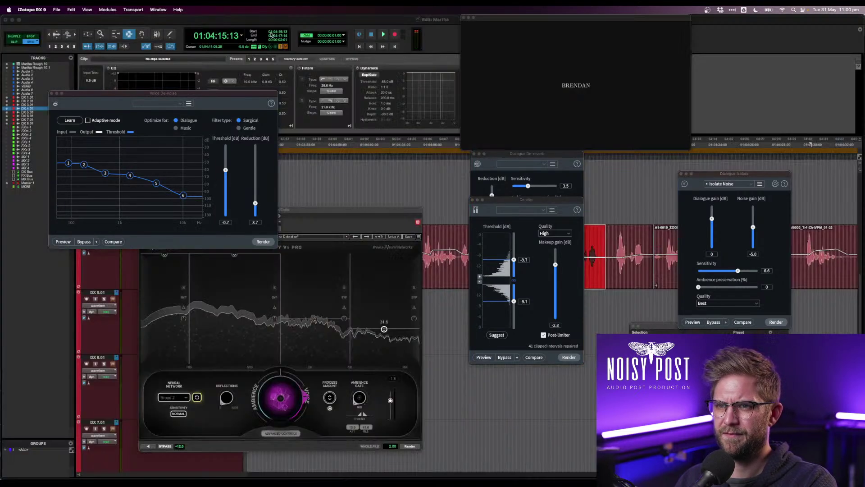
- Play DX 4.01 from 01:04:12:12 through the de-clipped phrase to about 01:04:29 to check the repairs in context
click(526, 272)
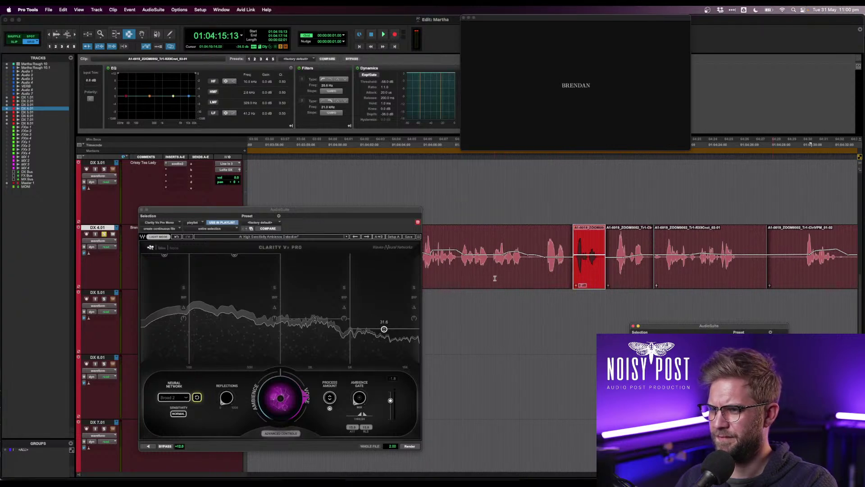
key(space)
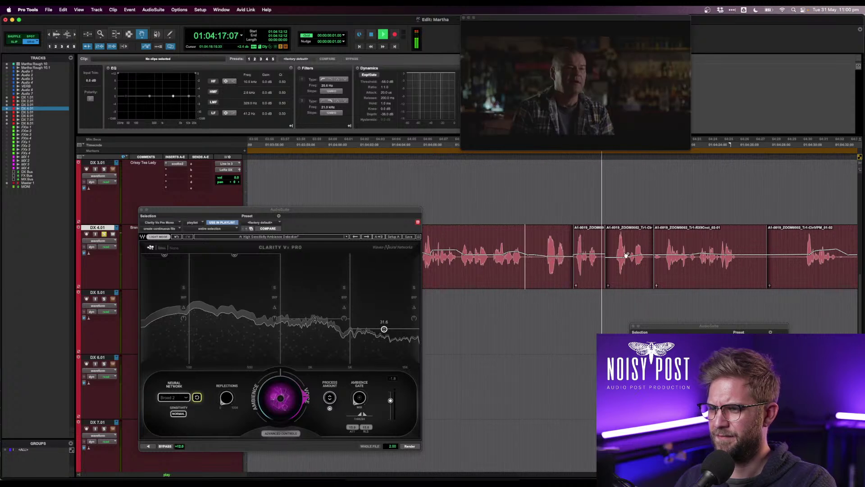
key(F7)
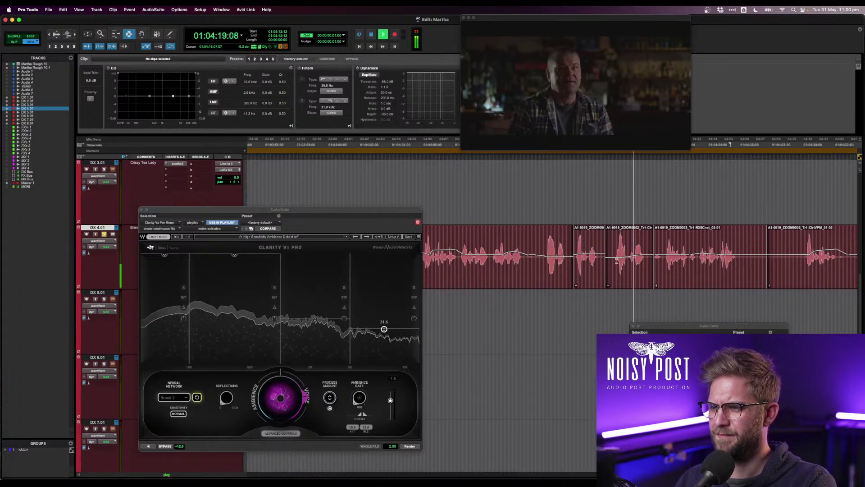
key(r)
key(r)
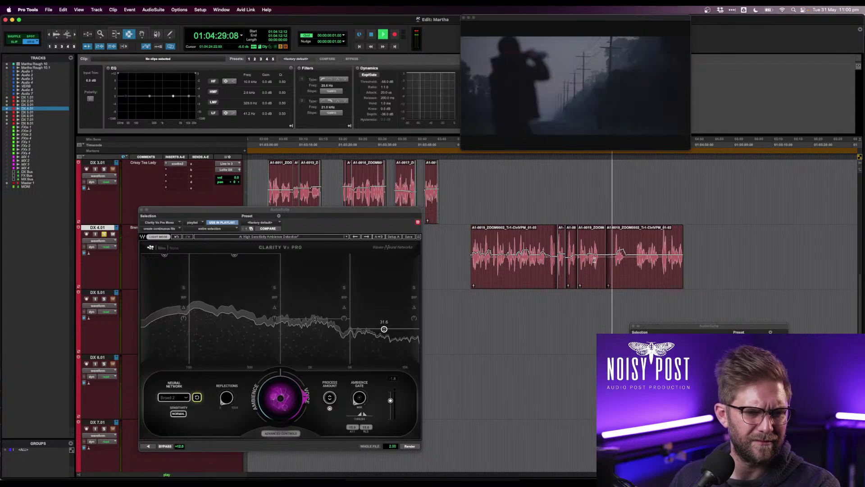
key(space)
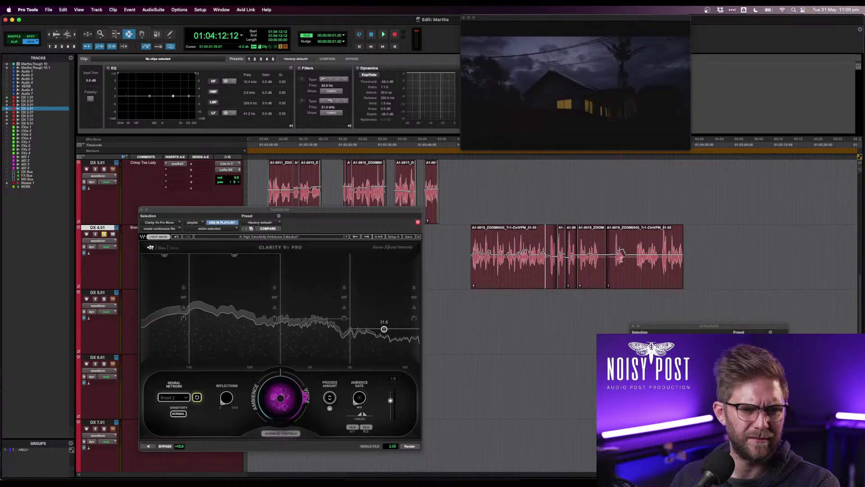
- Play DX 4.01 from 01:04:29:20 and raise the clip gain of the quiet words between about 01:04:36 and 01:04:41
click(644, 265)
click(610, 256)
click(614, 255)
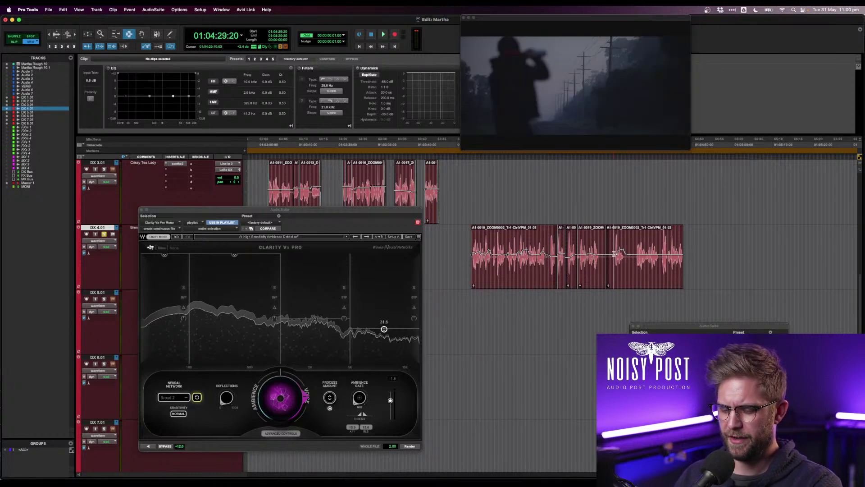
key(t)
key(t)
key(space)
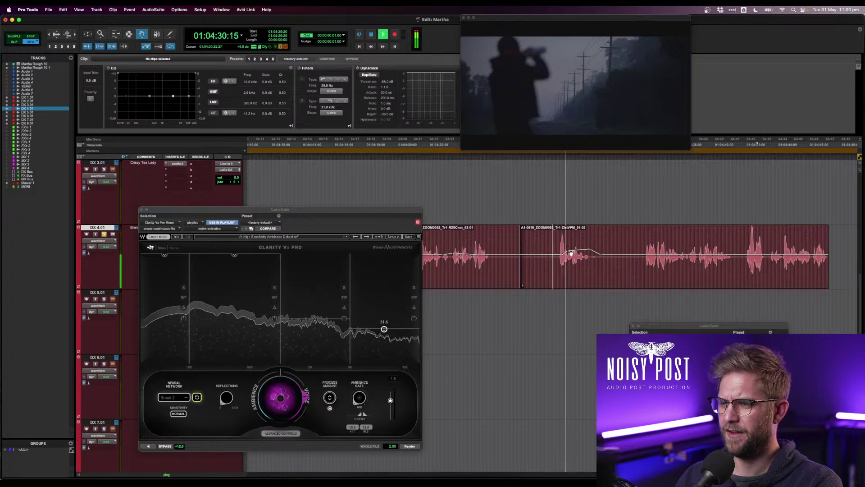
click(693, 255)
click(677, 255)
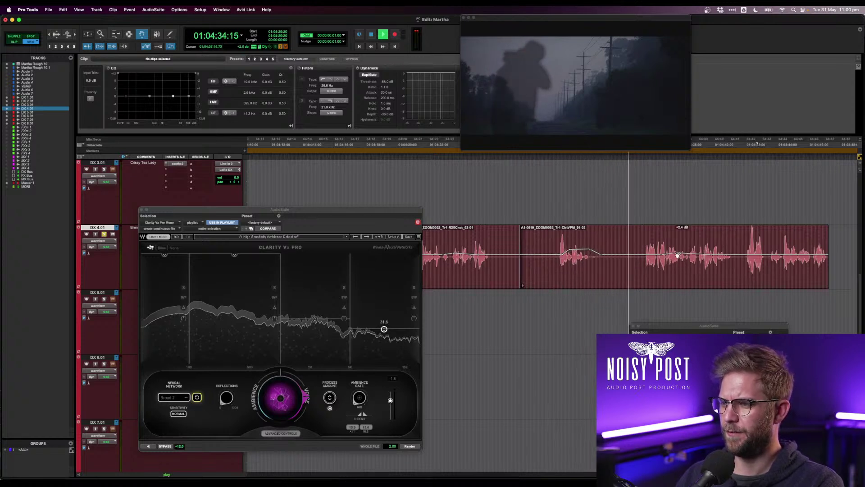
click(661, 255)
drag(676, 255, 676, 251)
drag(694, 256, 742, 255)
key(space)
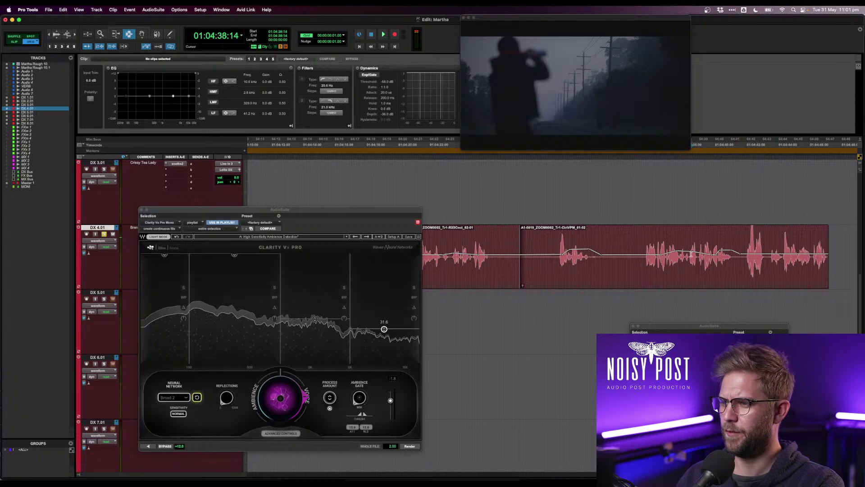
- Play the last clip on DX 4.01 from 01:04:35:00 and raise the clip gain of the quiet words around 01:04:43
click(635, 254)
key(F8)
key(space)
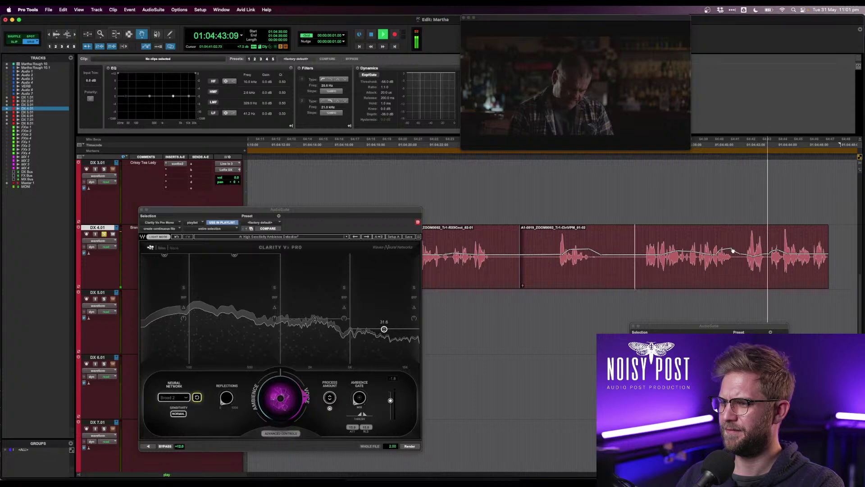
scroll(734, 260, up, 6)
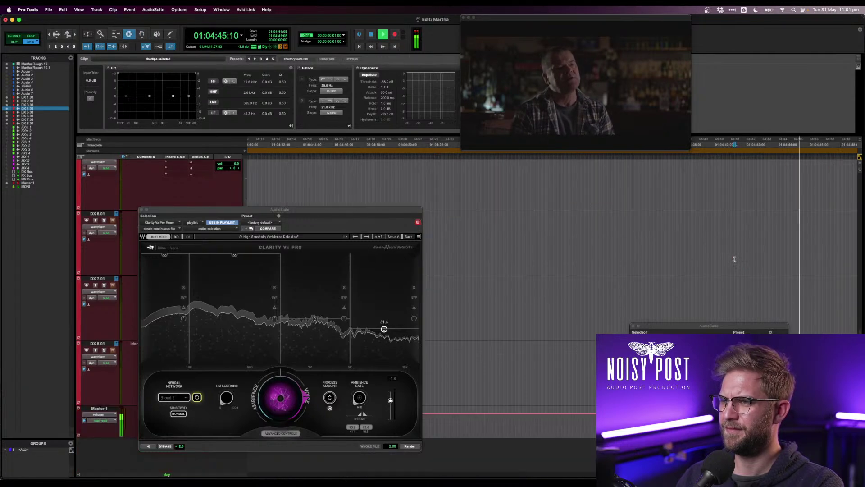
- Select the two adjoining clips on DX 4.01 starting at 01:06:41:22 and play them to about 01:06:50
scroll(734, 259, right, 10)
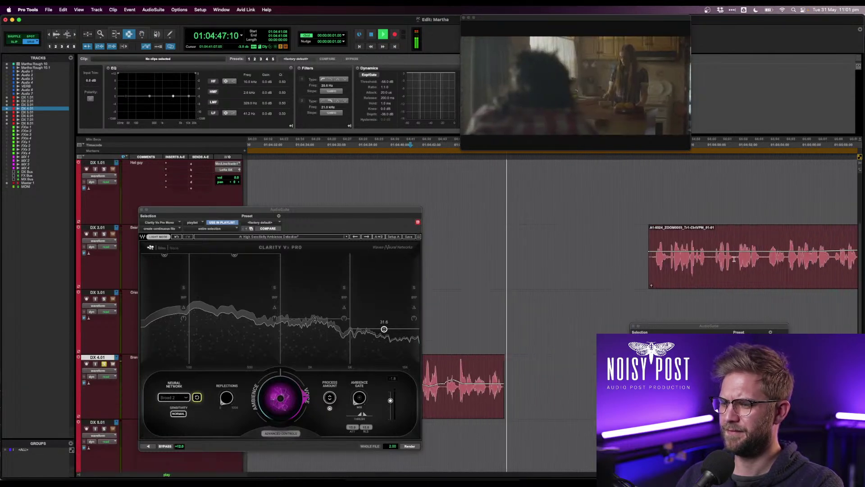
key(r)
key(r)
key(r)
key(r)
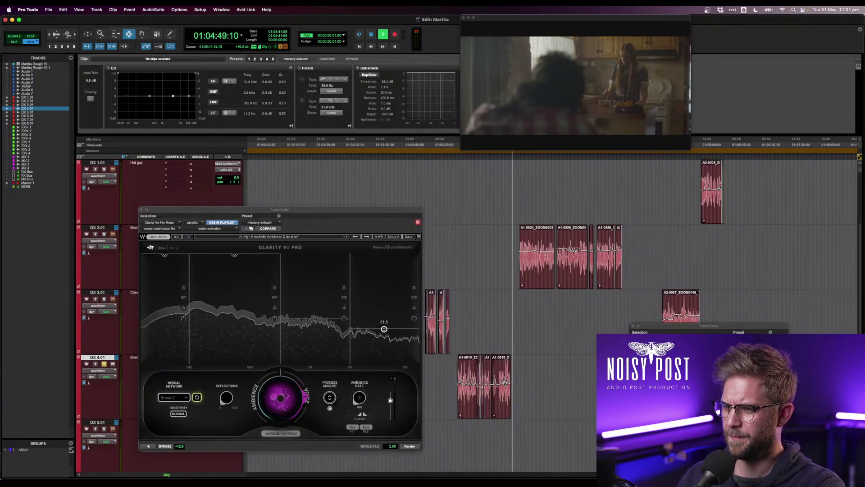
scroll(597, 383, right, 3)
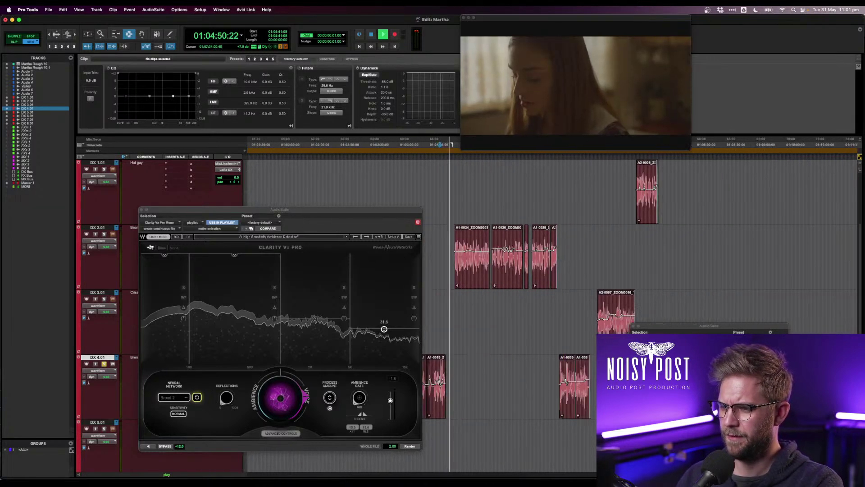
double_click(571, 387)
shift+click(586, 389)
key(space)
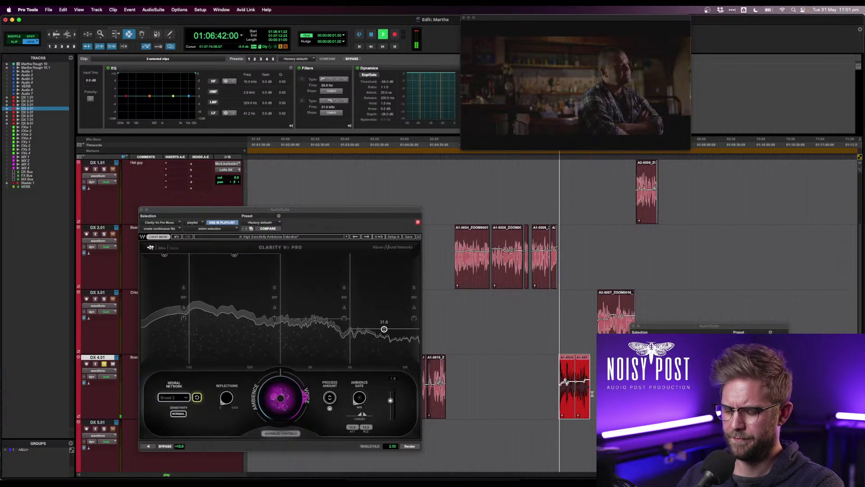
key(t)
key(t)
key(t)
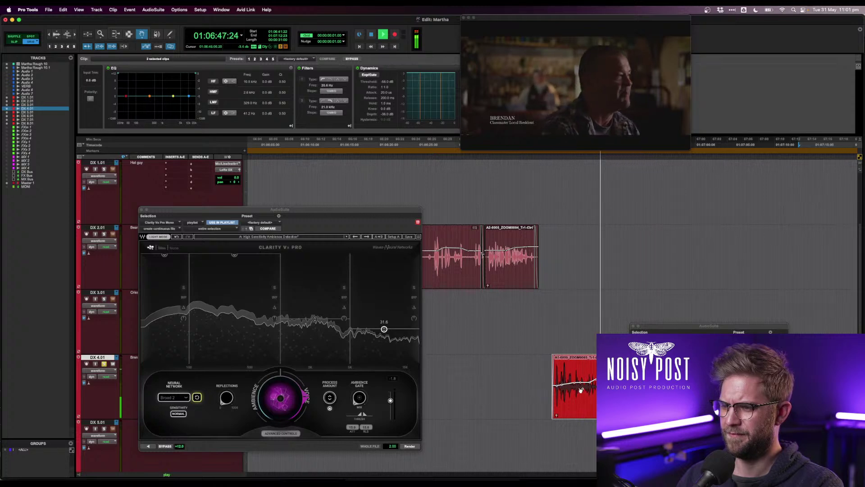
scroll(579, 390, down, 6)
scroll(676, 316, up, 2)
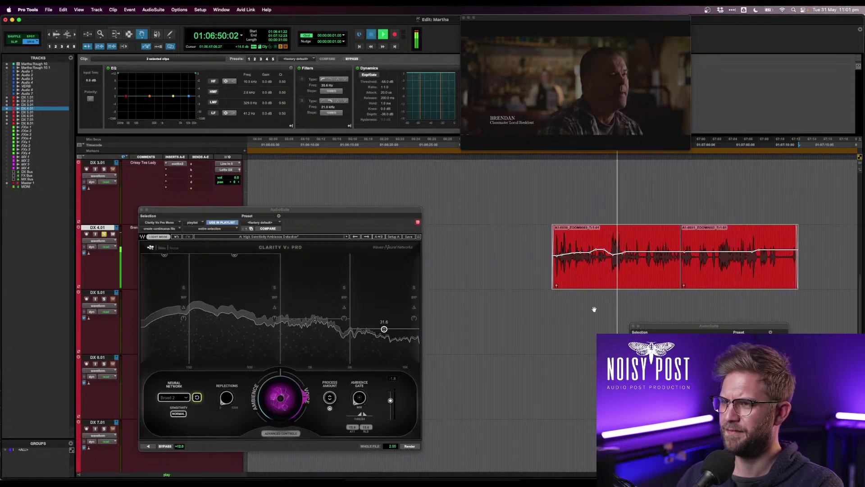
key(space)
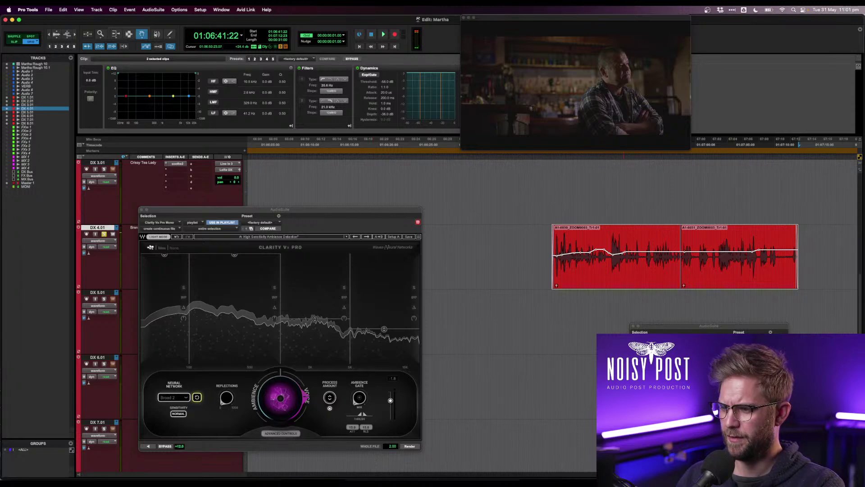
- Send the selected clips to RX 9, close De-clip, and render Dialogue Isolate with noise gain -5.0 dB and sensitivity 6.6
click(746, 405)
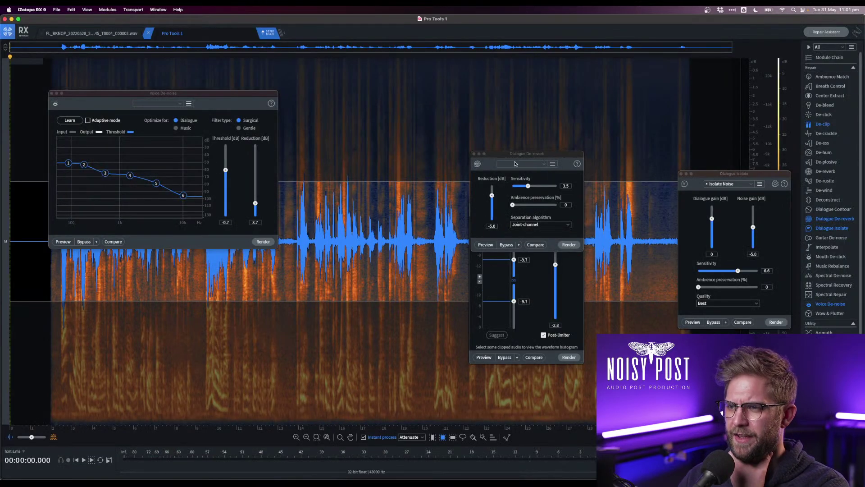
drag(520, 154, 576, 78)
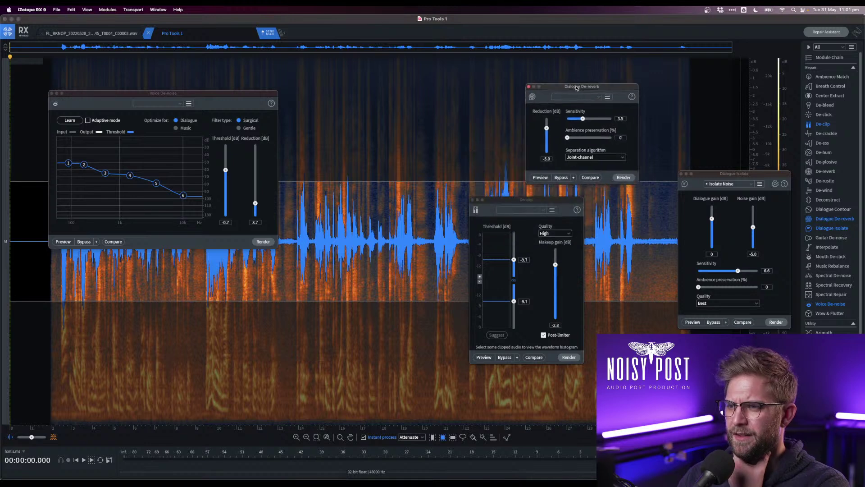
click(472, 200)
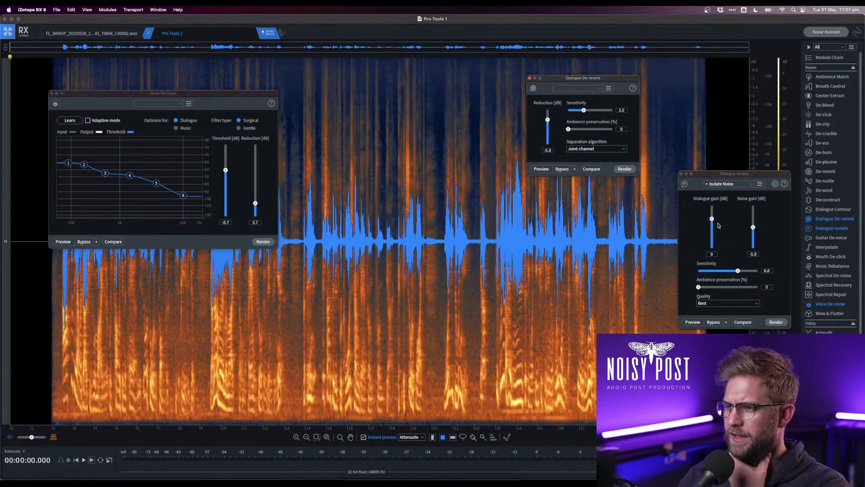
click(776, 322)
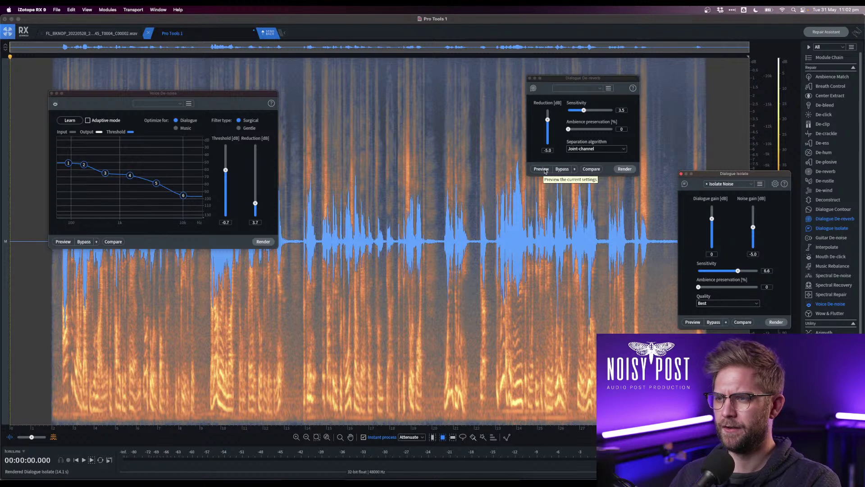
- Render Dialogue De-reverb with reduction -5.0 dB and sensitivity 3.5, and listen to the audio from about 13 seconds
click(619, 168)
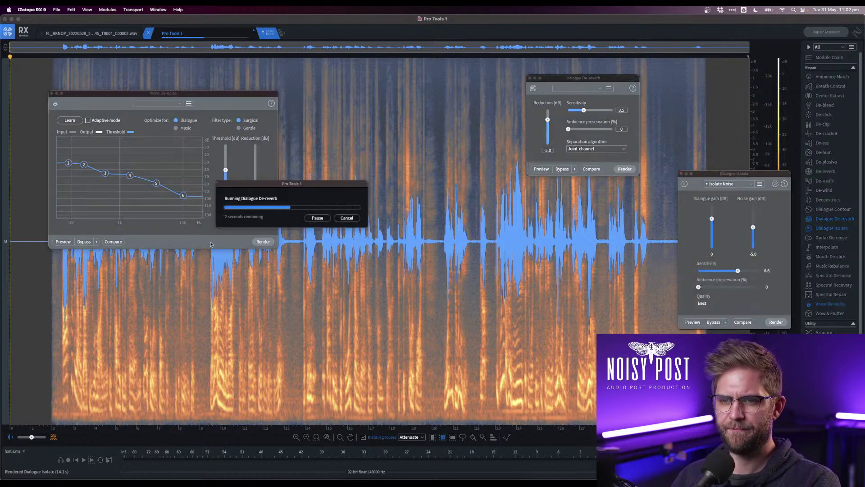
click(288, 324)
key(space)
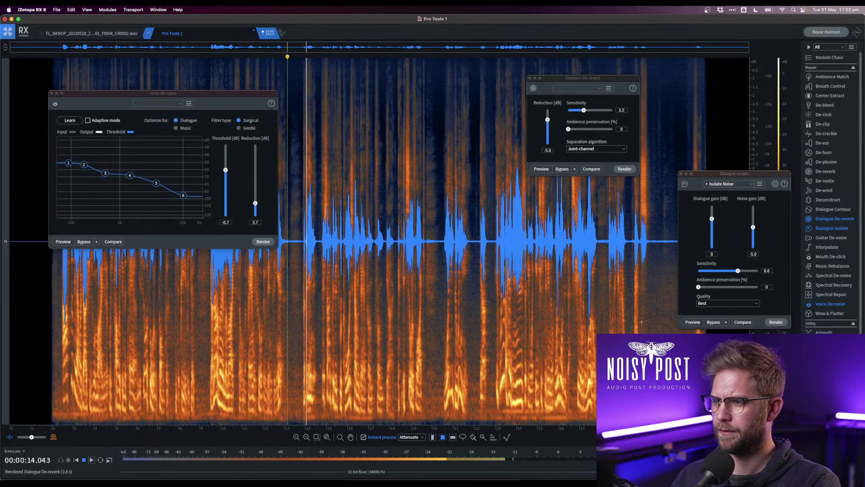
- Learn the room noise from the pause between about 30.3 and 31.8 seconds and render Voice De-noise on the whole recording
click(646, 322)
key(space)
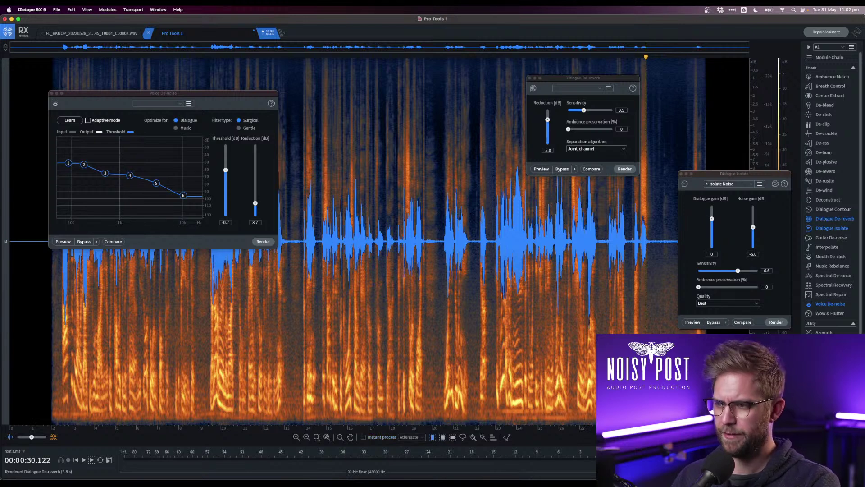
drag(648, 297, 681, 297)
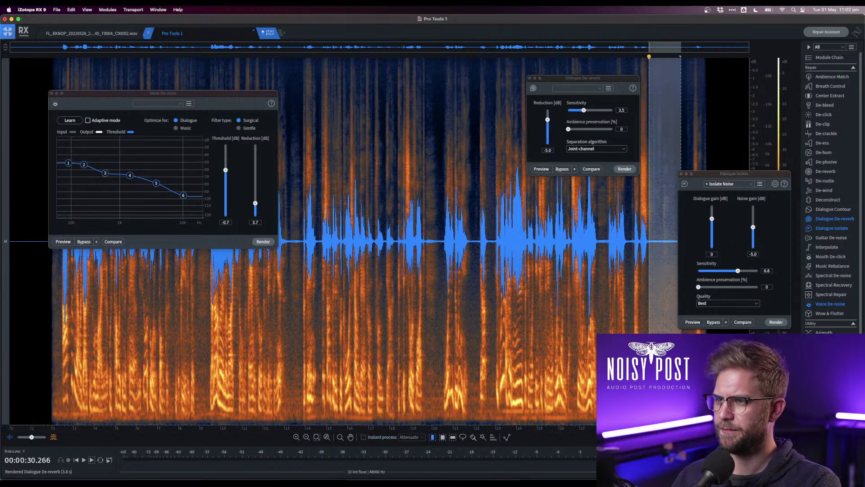
click(74, 121)
key(super+a)
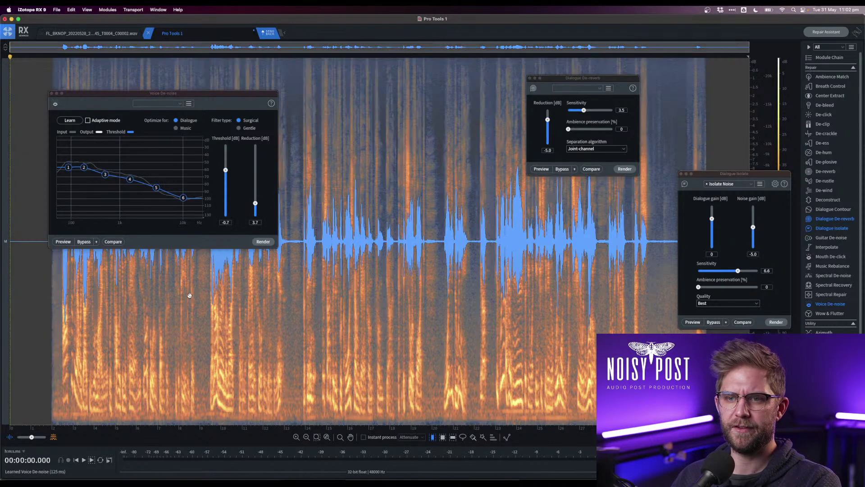
click(263, 242)
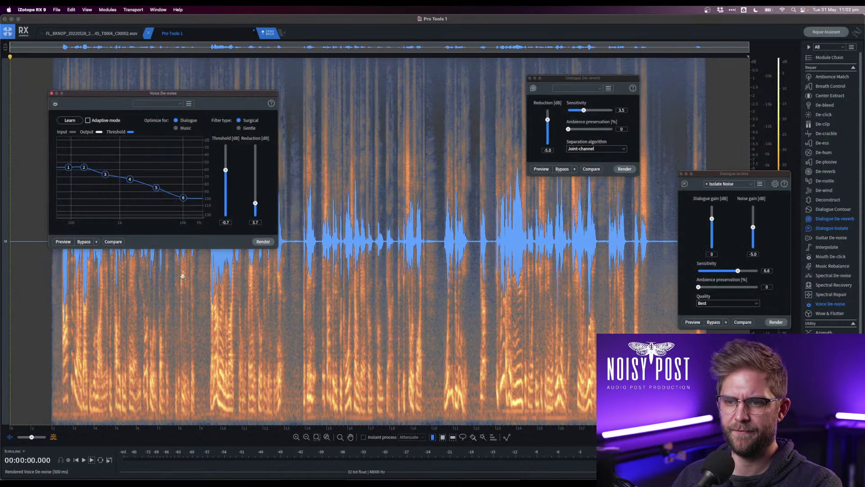
- Listen to the de-noised audio from about 5.4 seconds and send it back to DX 4.01 in Pro Tools
click(124, 279)
key(space)
key(space)
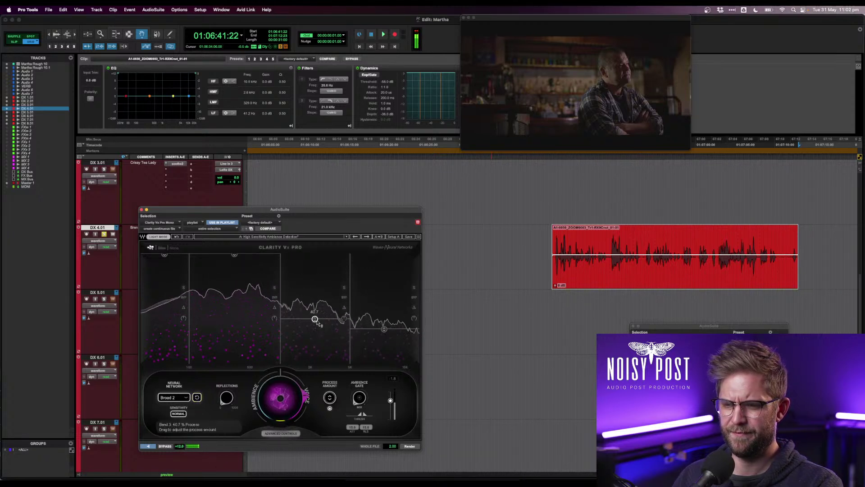
- Render Clarity Vx Pro on the repaired DX 4.01 clip and adjust its clip gain while playing from 01:06:41:22
click(410, 446)
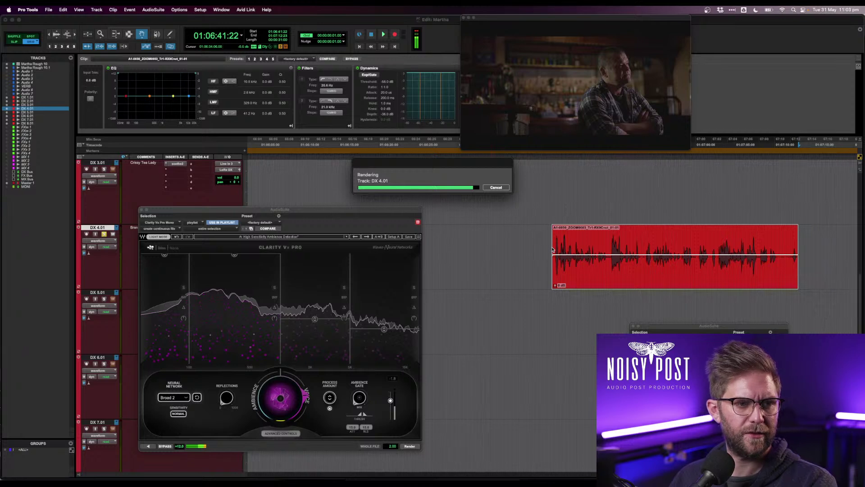
click(552, 250)
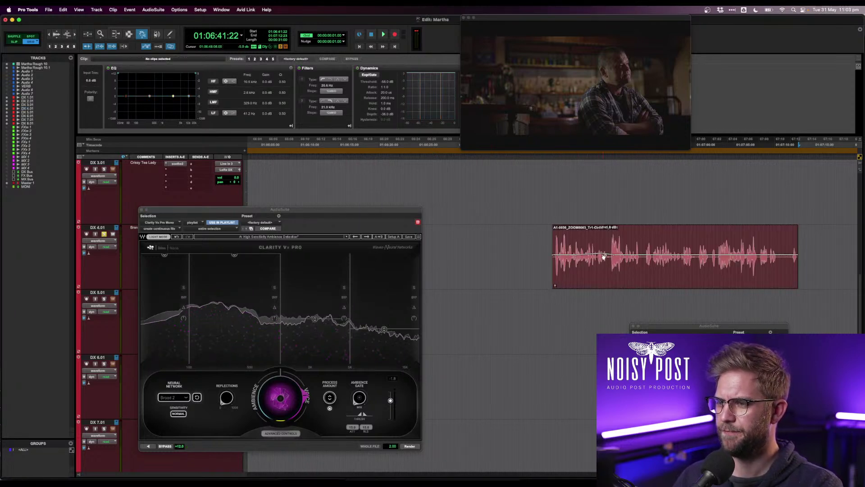
key(space)
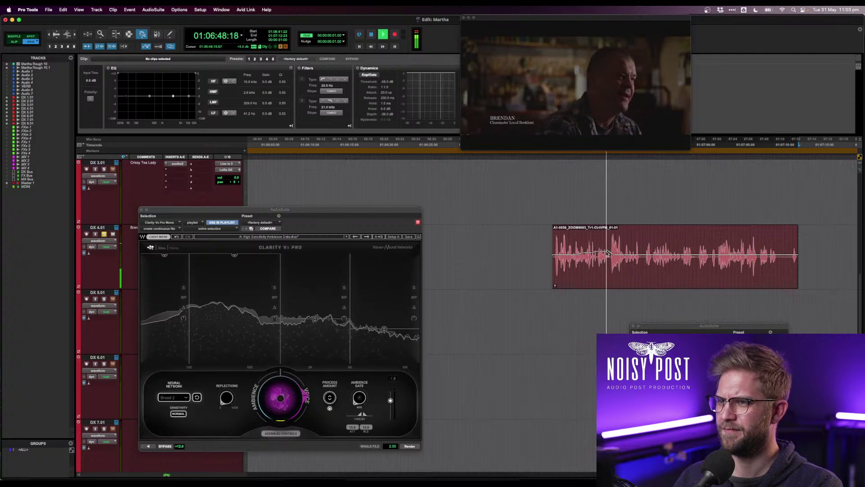
scroll(641, 264, right, 2)
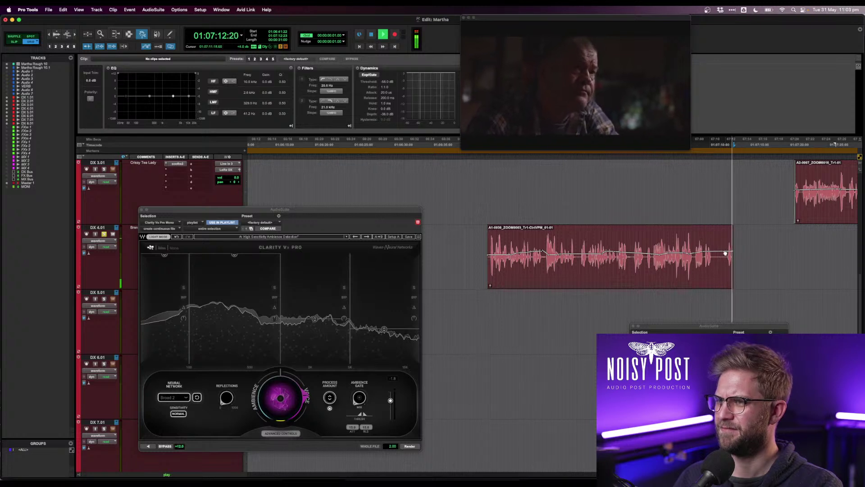
- Add a fade-out to the end of the DX 4.01 clip near 01:07:12:22 and play through it
key(space)
key(F7)
click(721, 256)
key(space)
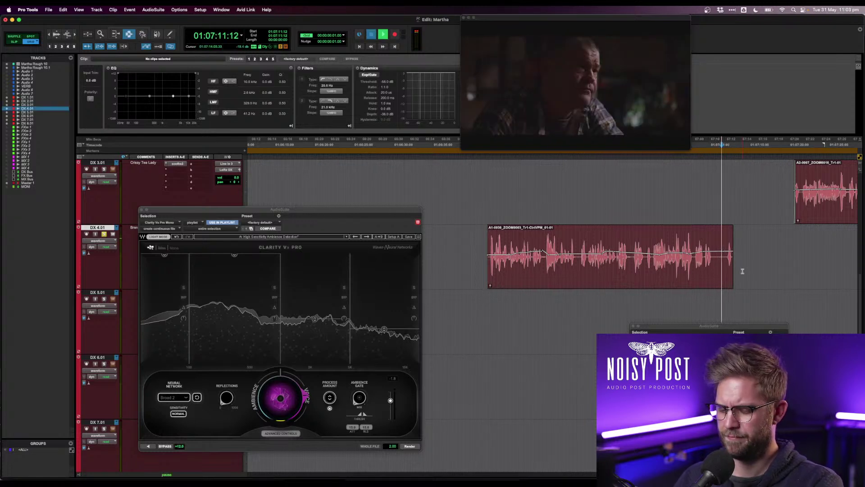
key(t)
key(t)
drag(637, 257, 599, 267)
key(space)
click(574, 261)
key(space)
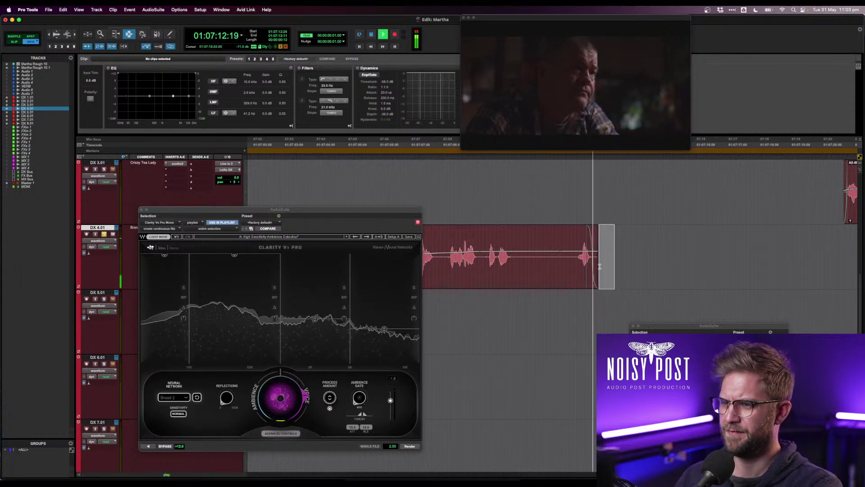
click(597, 266)
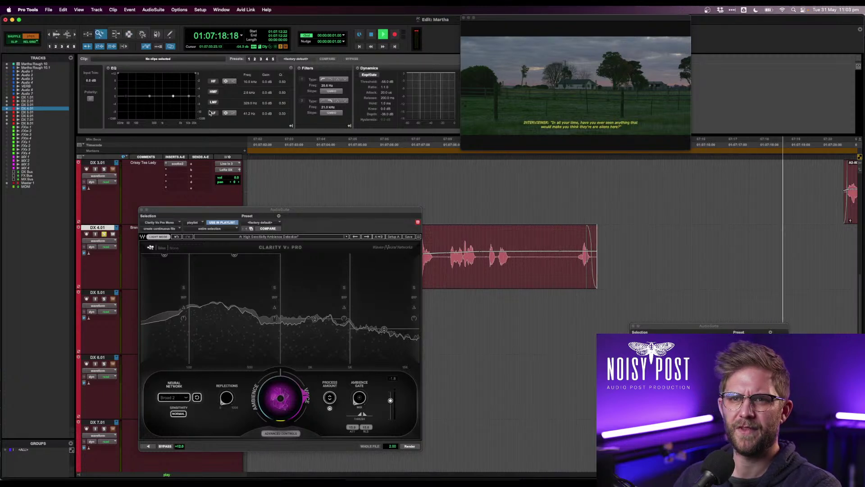
key(space)
- Return to Slip mode, shorten the DX 4.01 clip's fade-out to about 5 frames, and play it from 01:07:12:03
click(36, 42)
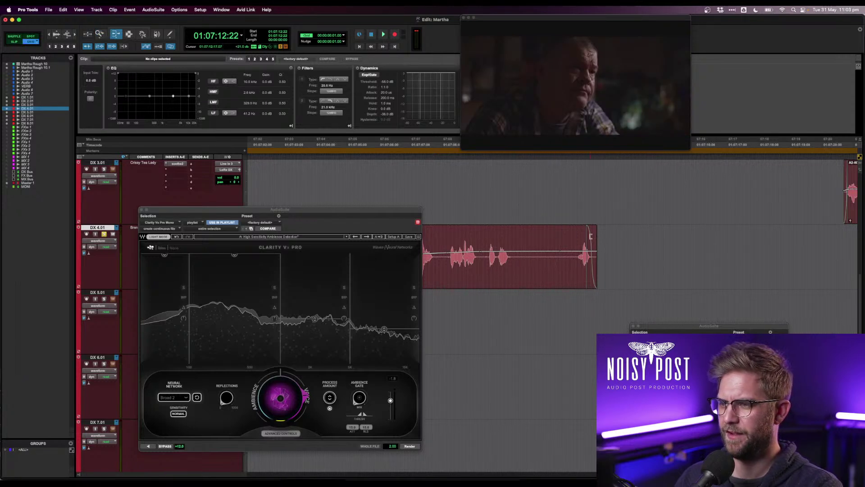
drag(591, 234, 591, 235)
click(573, 222)
key(space)
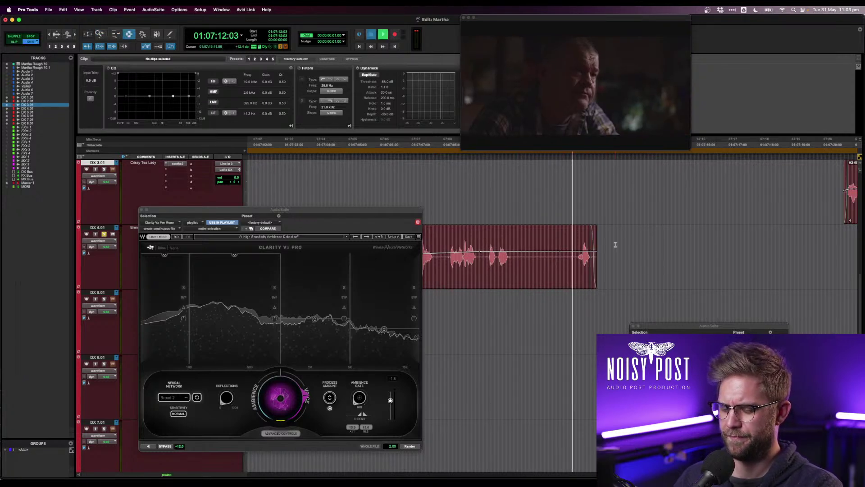
key(t)
key(t)
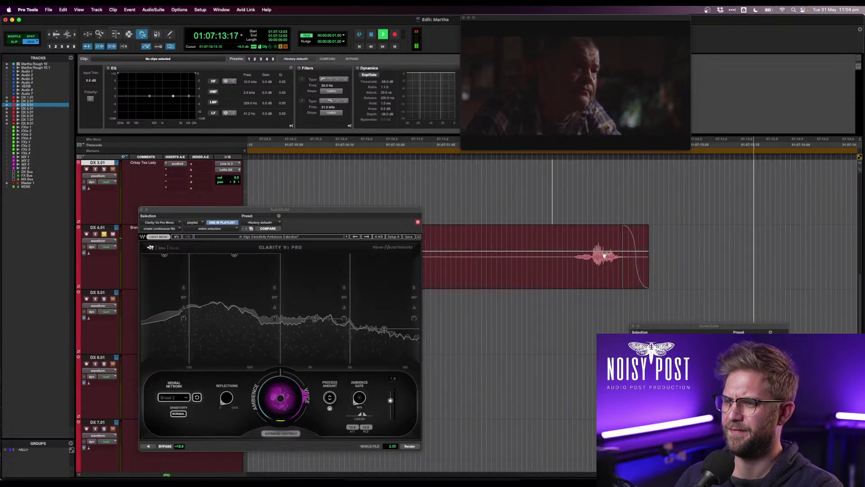
- Select the shortened fade-out on DX 4.01 and replay the last word from 01:07:12:03 to check the ending
key(space)
click(643, 271)
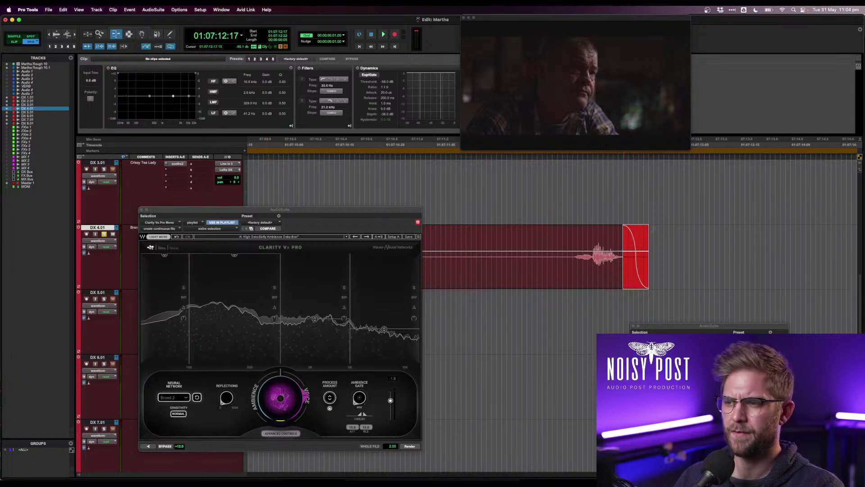
click(584, 244)
key(space)
key(space)
key(r)
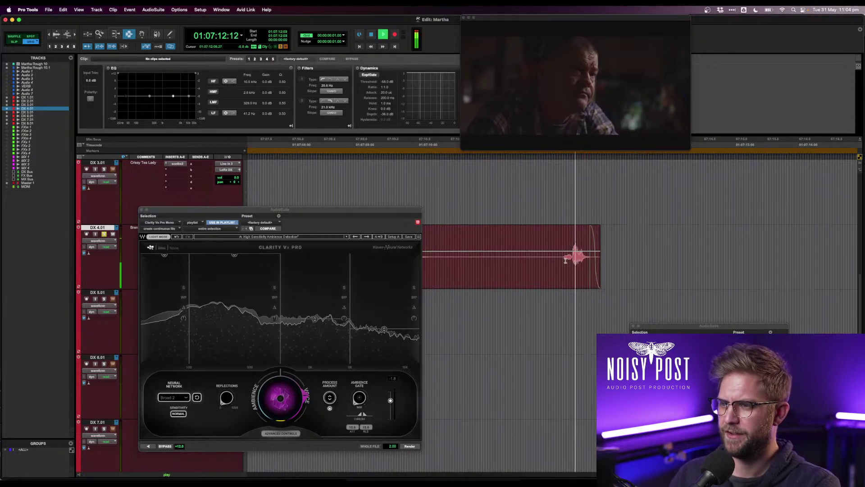
key(space)
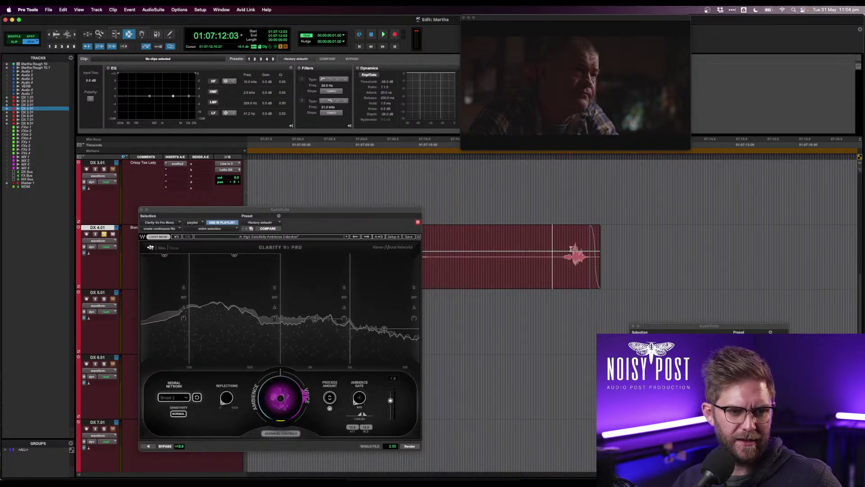
- Go to the first clips on DX 5.01 and play them from 01:08:25:14
key(r)
key(r)
key(r)
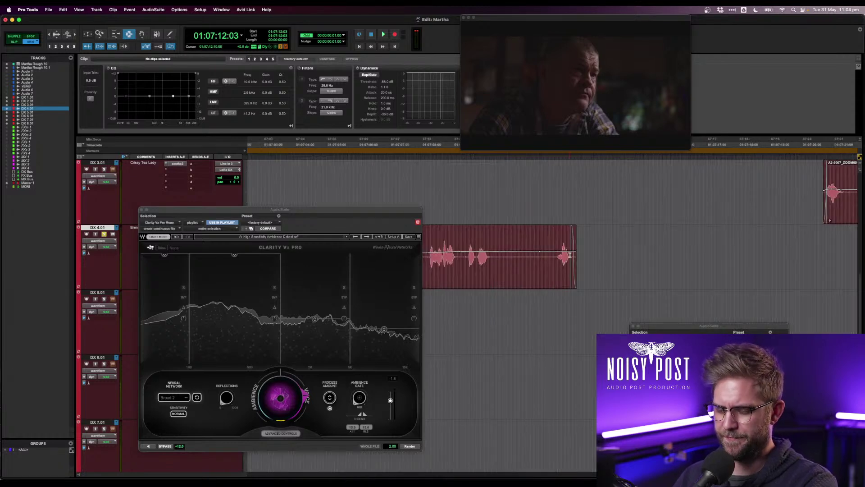
key(r)
key(r)
key(r)
key(r)
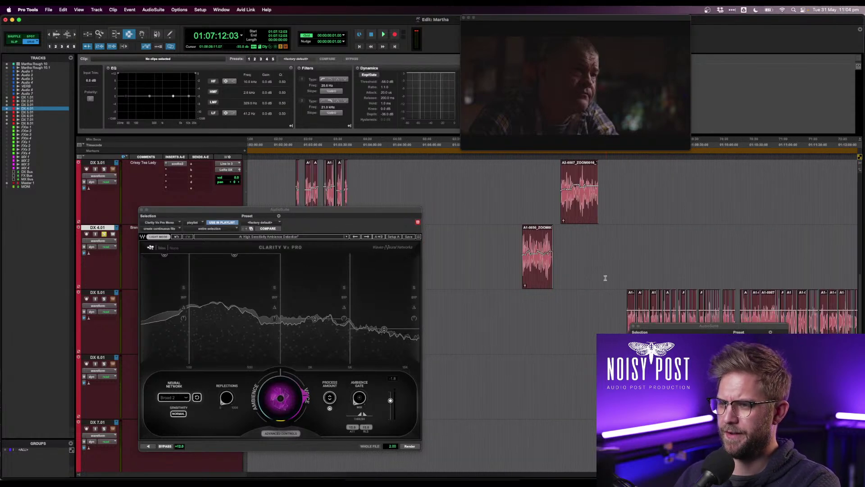
click(570, 304)
key(space)
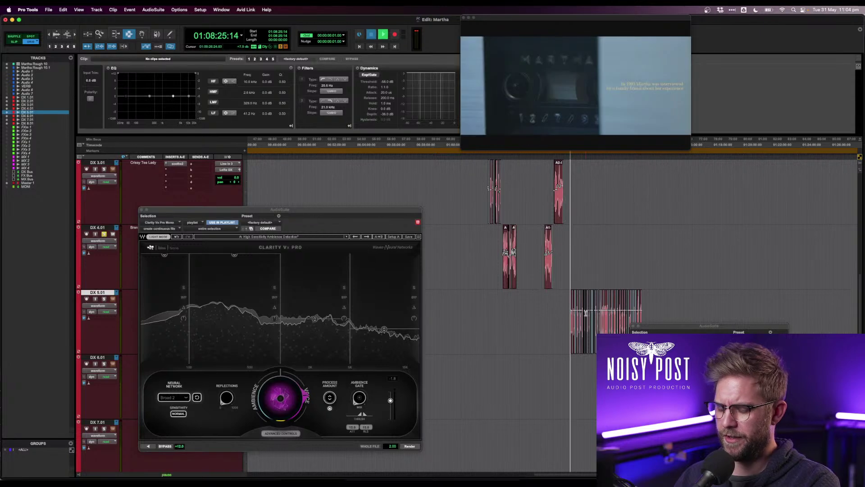
key(t)
key(t)
key(t)
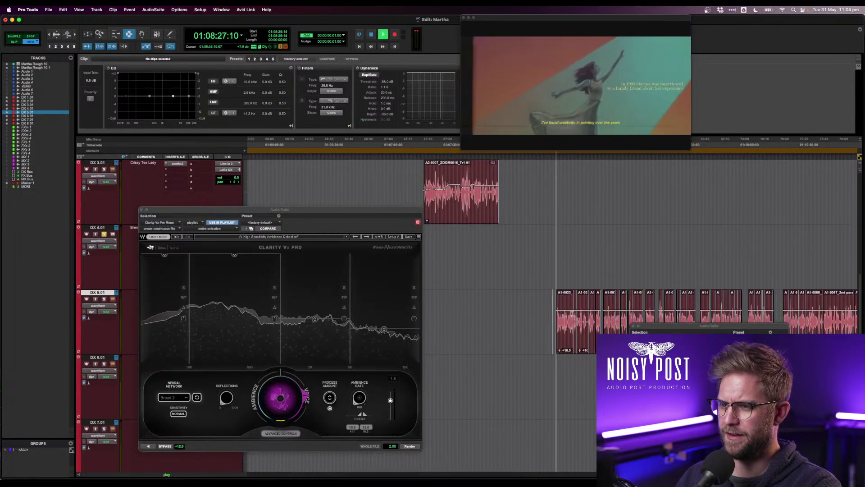
- Select all the clips on DX 5.01 from the first one to the last and raise their clip gain to +15.0 dB
key(r)
key(r)
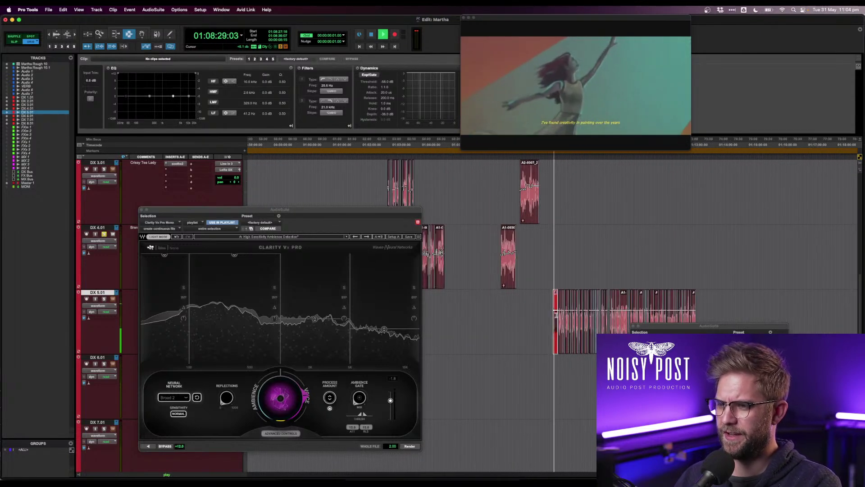
shift+click(694, 310)
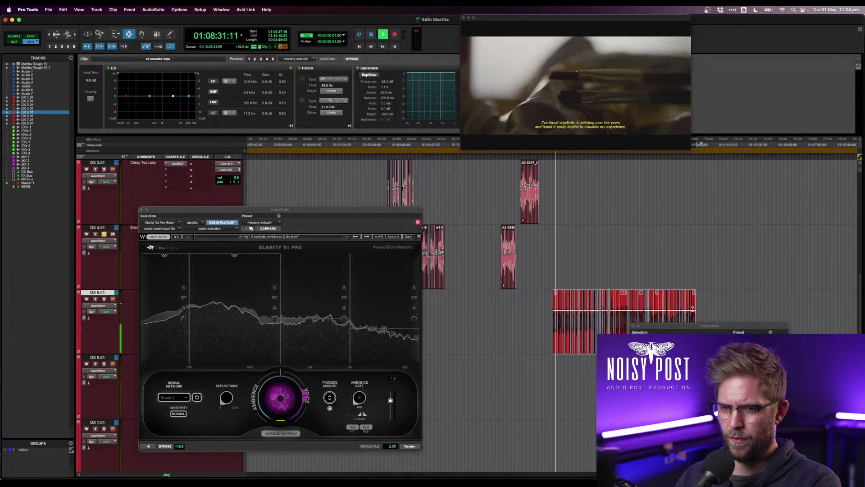
key(t)
key(t)
key(t)
key(t)
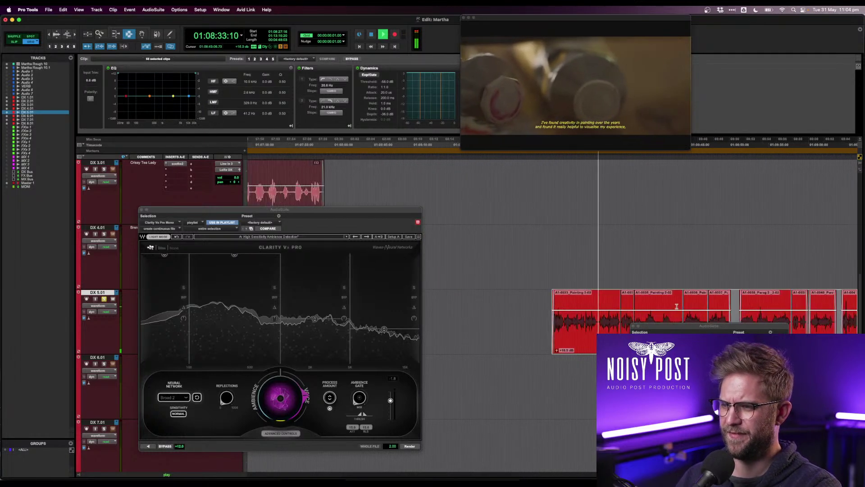
key(ctrl+shift+Up)
key(ctrl+shift+Up)
key(ctrl+shift+Up)
key(ctrl+shift+Up)
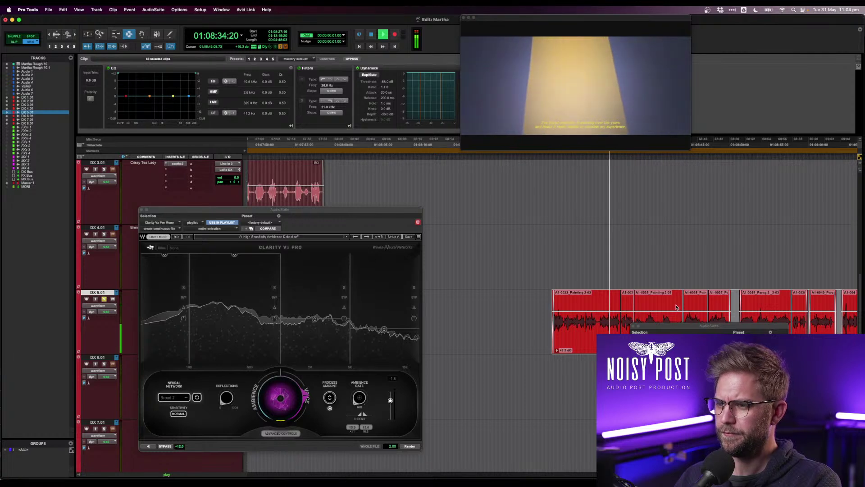
key(ctrl+shift+Up)
key(ctrl+shift+Up)
key(ctrl+shift+Up)
key(ctrl+shift+Up)
key(ctrl+shift+Up)
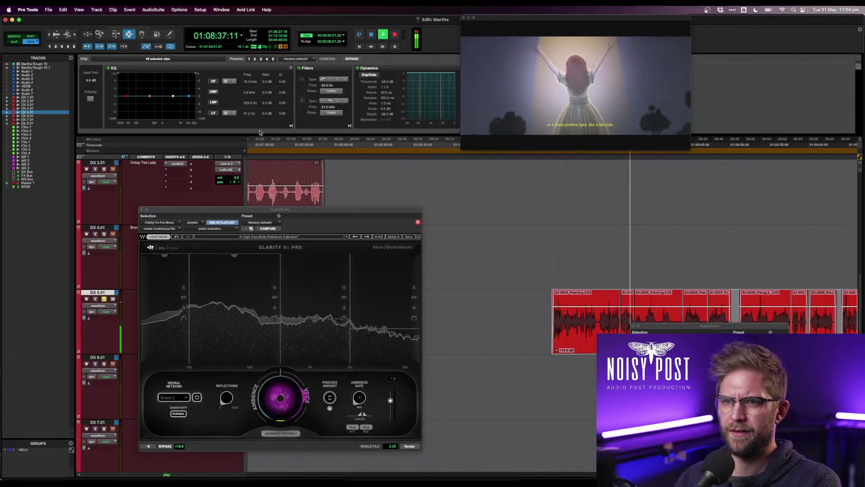
- Apply clip EQ to the selected DX 5.01 clips with a narrow HF cut near 9 kHz, plus low-pass and high-pass filters, and replay them
drag(196, 73, 184, 90)
drag(282, 82, 315, 81)
drag(184, 90, 180, 108)
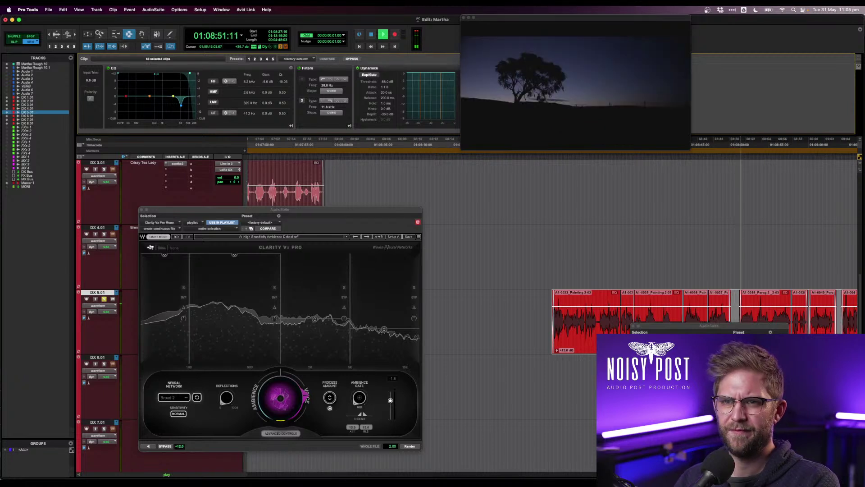
drag(119, 74, 133, 75)
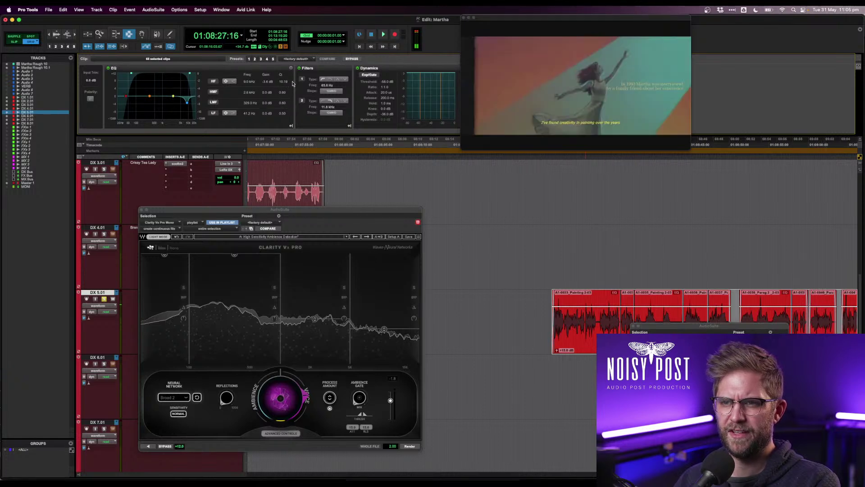
key(r)
key(r)
key(r)
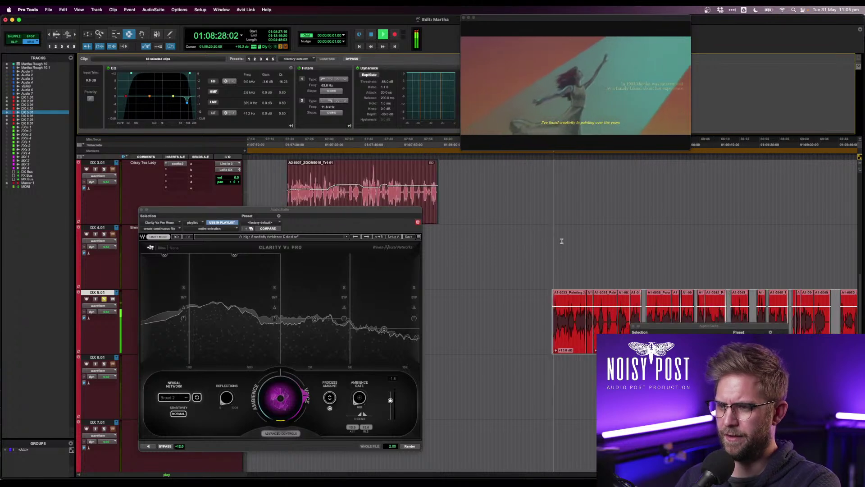
key(space)
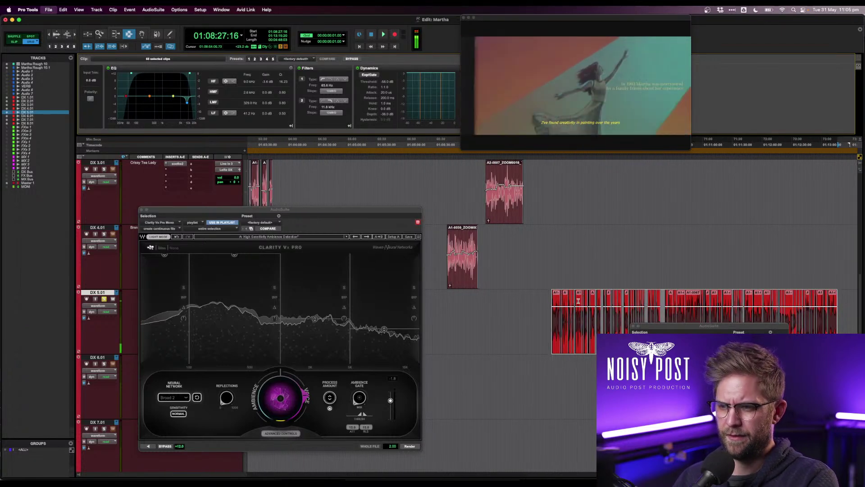
- Nudge the fade-in of the first DX 5.01 clip three frames earlier and play from just before the clip
key(t)
key(t)
key(t)
key(t)
key(t)
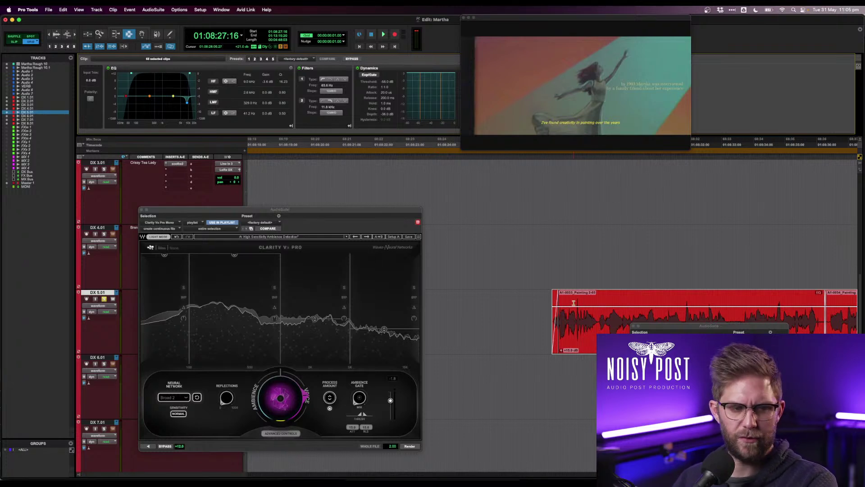
click(555, 333)
key(comma)
key(comma)
key(comma)
key(space)
click(539, 331)
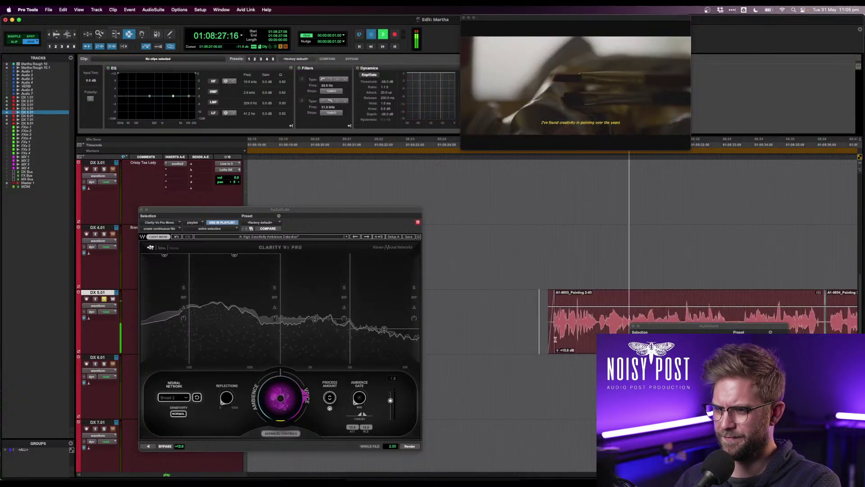
- Play through the opening DX 5.01 clips and smooth the join between A1-0035 and A1-0036 with a short crossfade
key(space)
key(super+bracketleft)
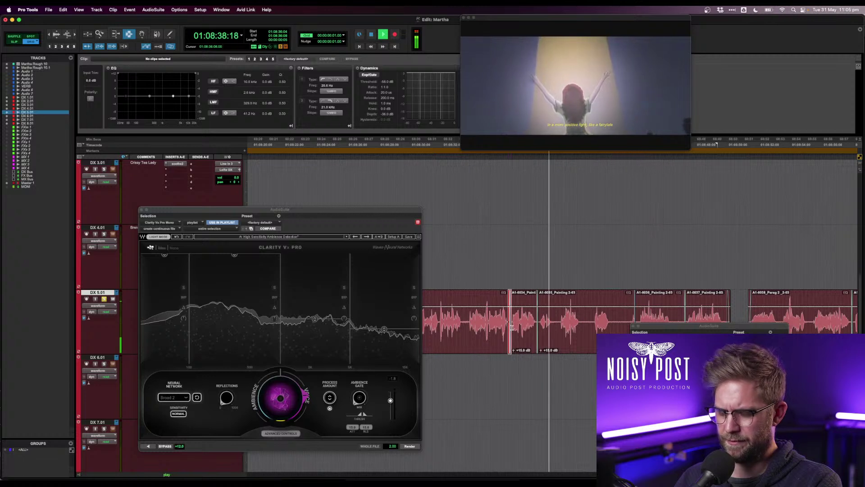
key(space)
key(space)
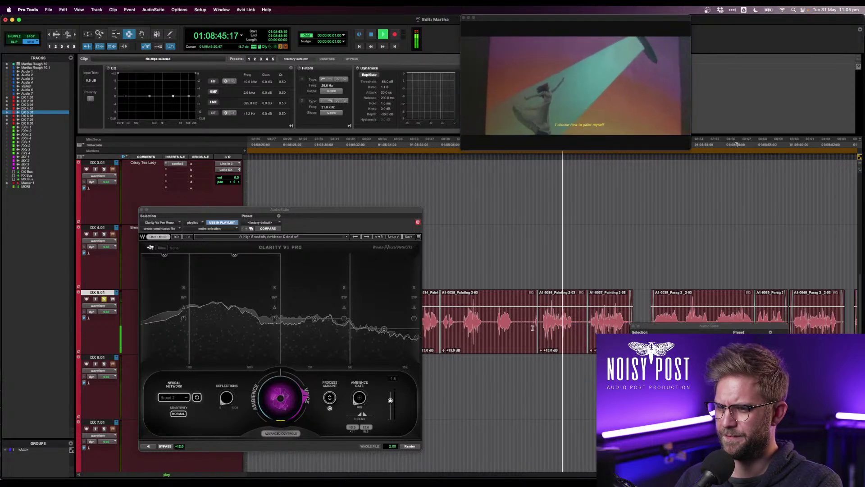
drag(536, 326, 538, 327)
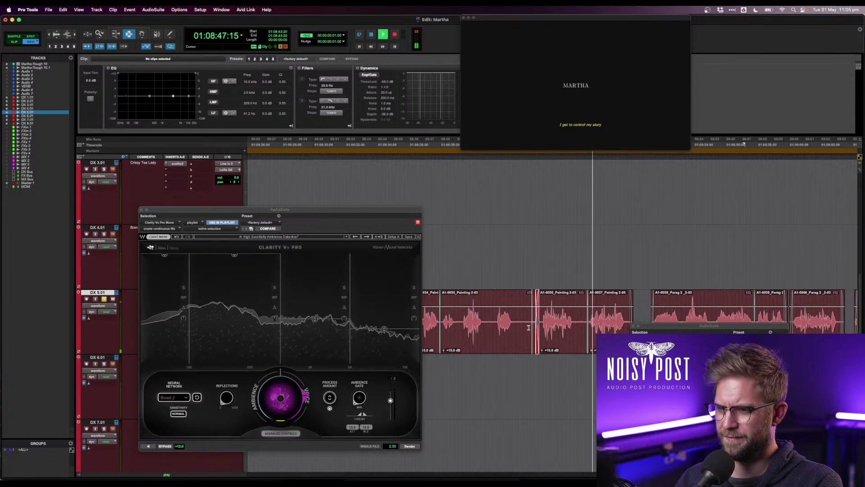
click(534, 326)
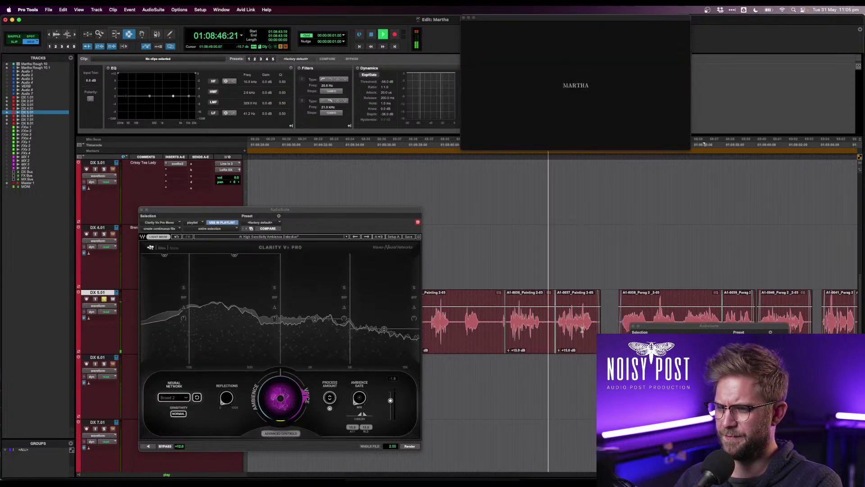
- Add a fade-out to the end of A1-0037 and a fade-in to the start of A1-0038 on DX 5.01
mouse_move(606, 327)
mouse_down()
mouse_move(592, 328)
mouse_move(625, 326)
mouse_move(589, 328)
mouse_up()
key(f)
key(f)
click(597, 327)
scroll(594, 322, right, 5)
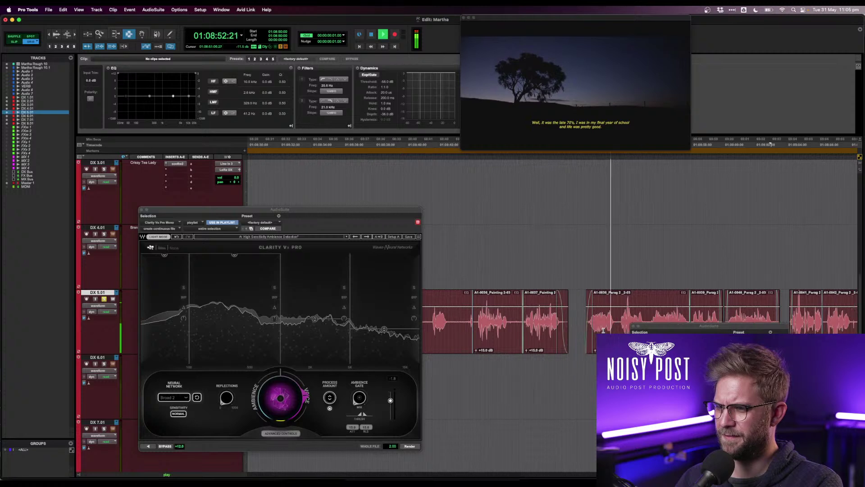
- Play DX 5.01 from 01:08:57:08 and fade out the end of the A1-0040 clip
key(space)
click(584, 325)
scroll(585, 328, right, 4)
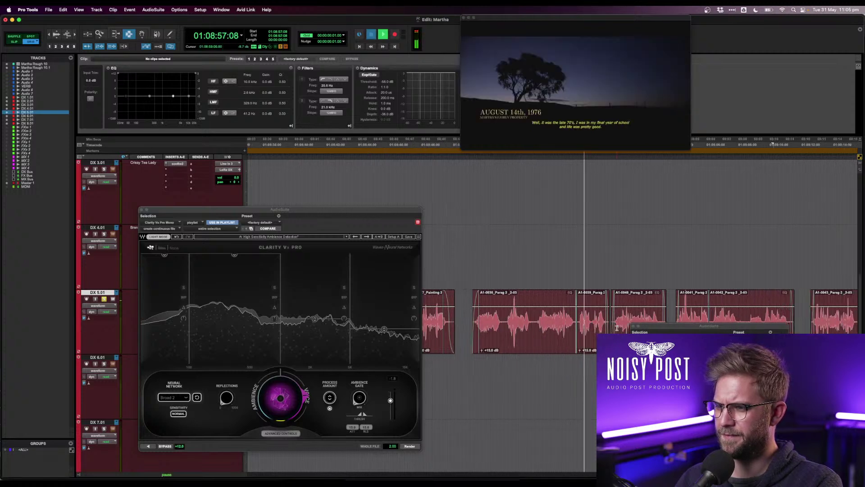
key(space)
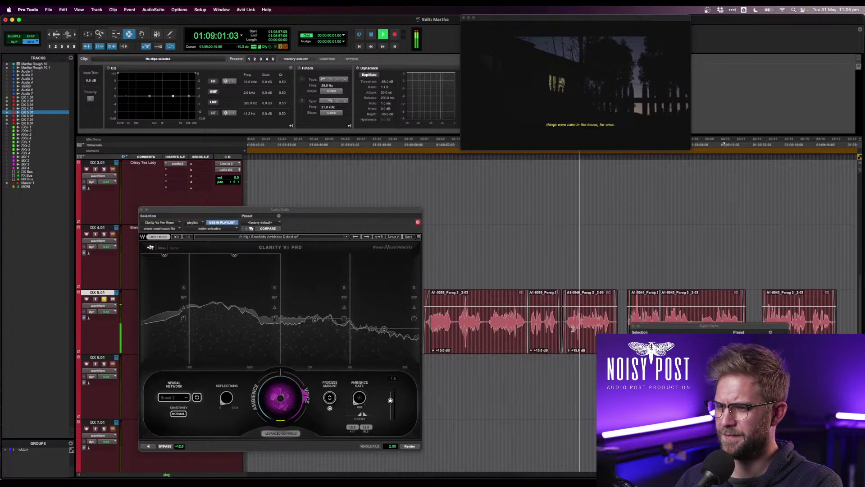
drag(611, 316, 618, 317)
click(609, 317)
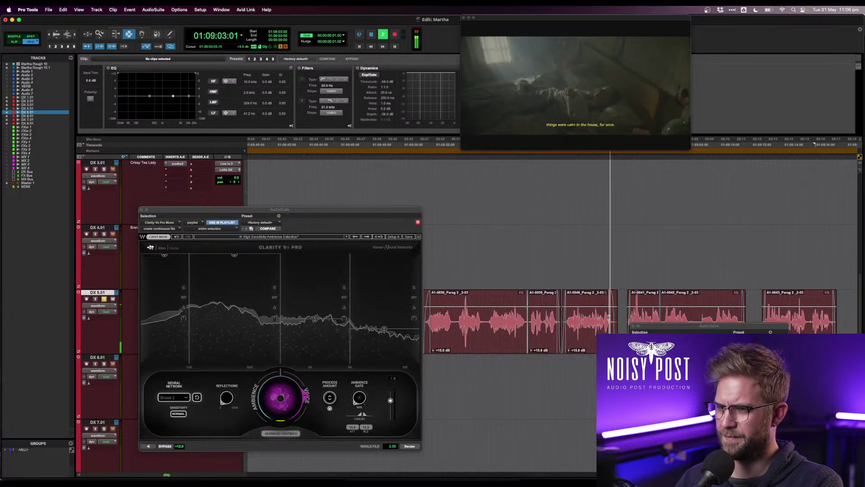
- Continue along DX 5.01, fade out the end of the A1-0042 clip, and play on from its last word
scroll(610, 318, right, 3)
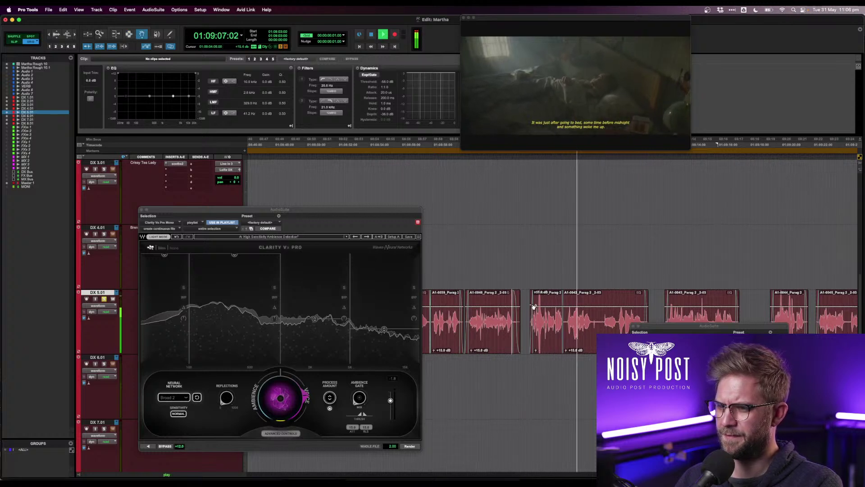
scroll(585, 316, right, 1)
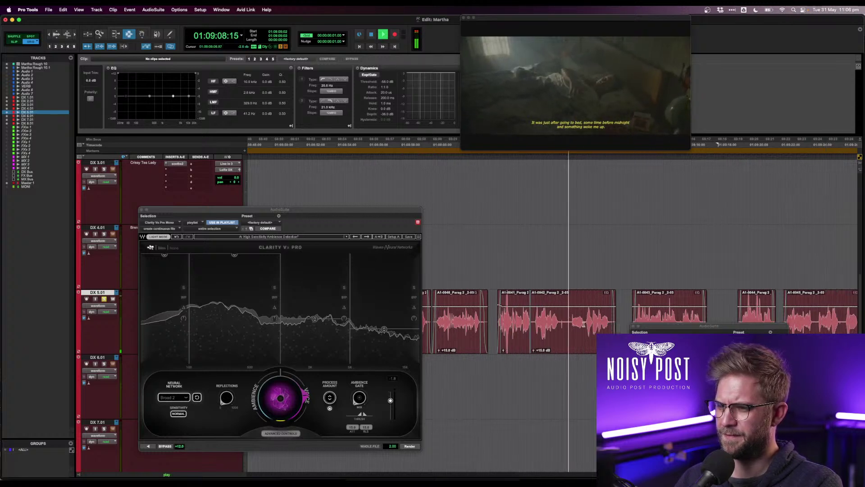
drag(618, 324, 615, 325)
click(608, 327)
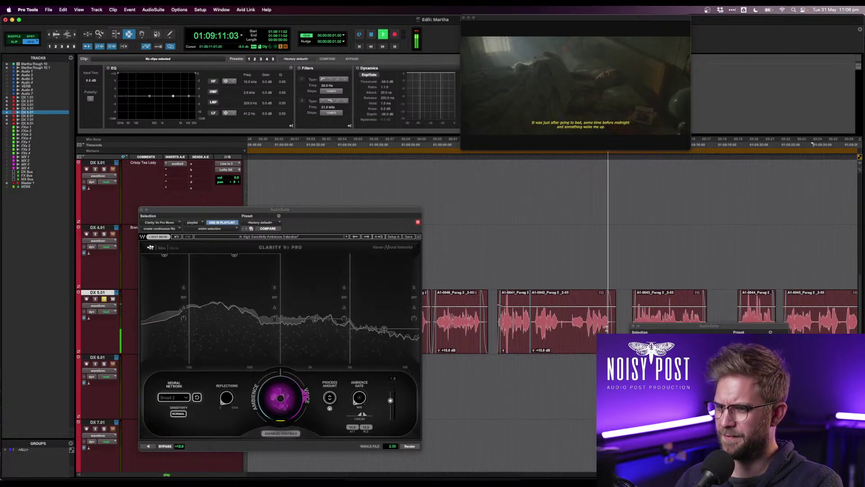
scroll(606, 328, right, 2)
scroll(585, 332, right, 1)
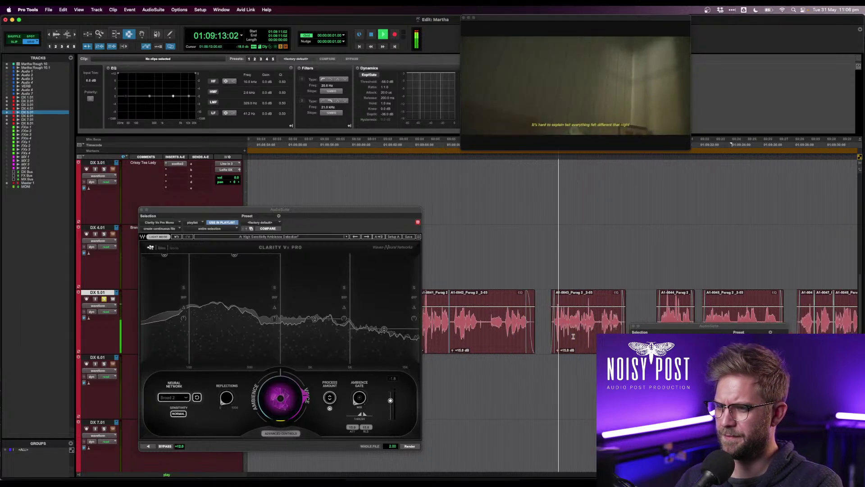
- Fade out the end of the A1-0043 clip on DX 5.01 and play on towards A1-0044
drag(611, 329, 602, 329)
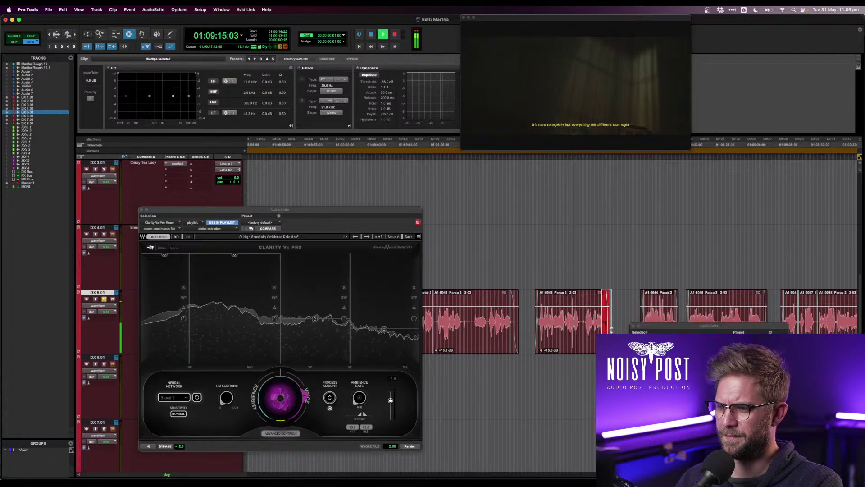
scroll(563, 333, right, 2)
click(542, 336)
scroll(541, 335, right, 4)
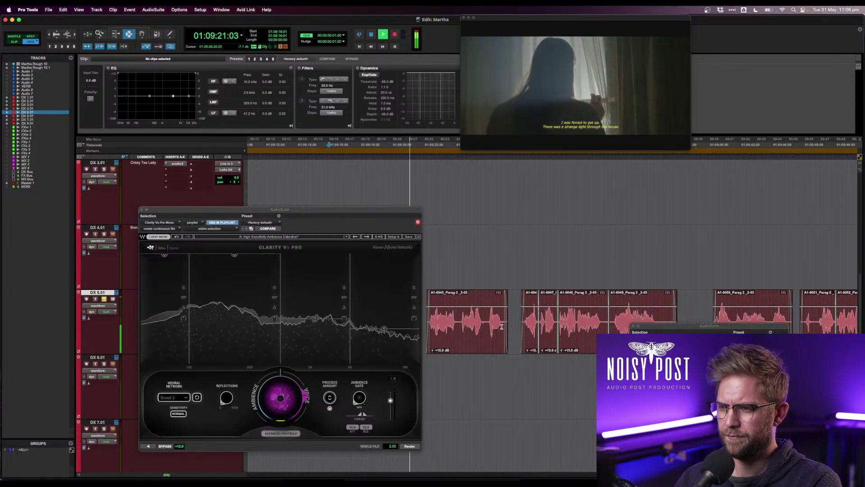
- Select the tail of the A1-0044 clip on DX 5.01, fade it out, and replay the ending to check it
scroll(490, 332, left, 1)
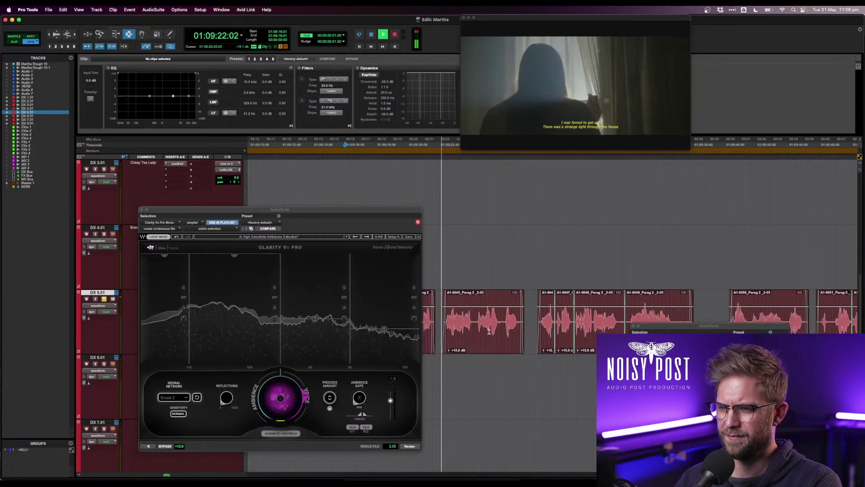
click(429, 323)
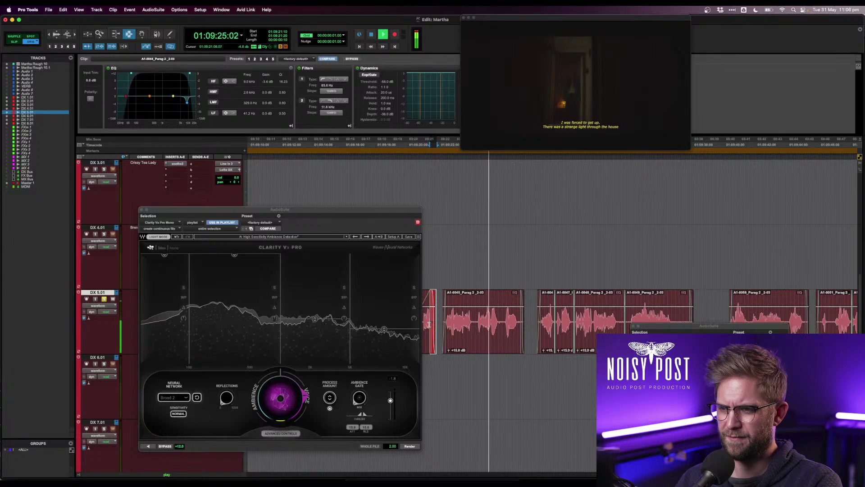
click(429, 324)
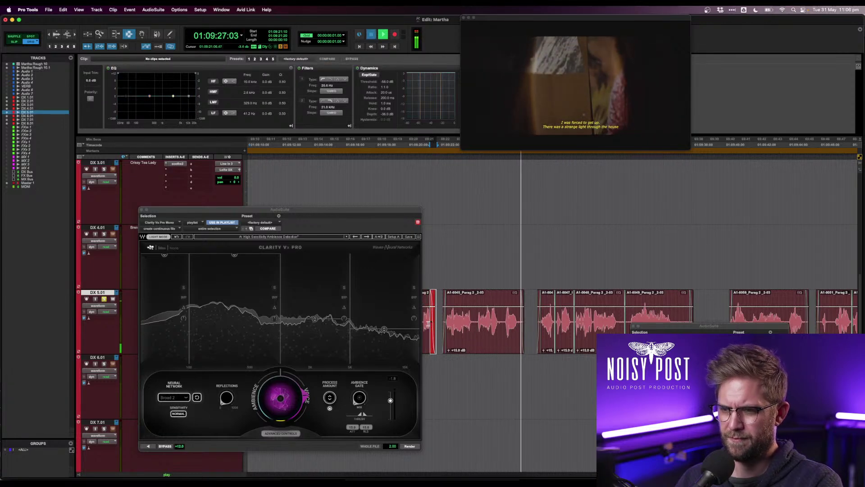
key(space)
key(space)
scroll(459, 323, up, 3)
scroll(461, 323, down, 4)
scroll(462, 323, left, 3)
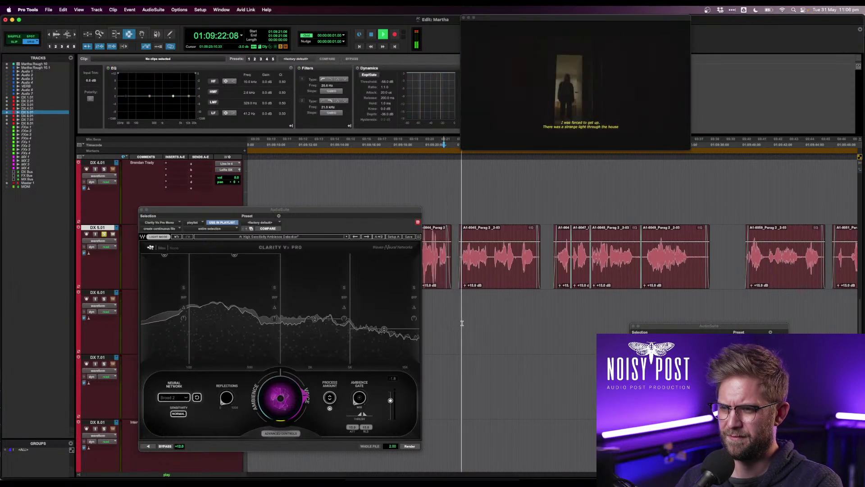
drag(484, 275, 478, 276)
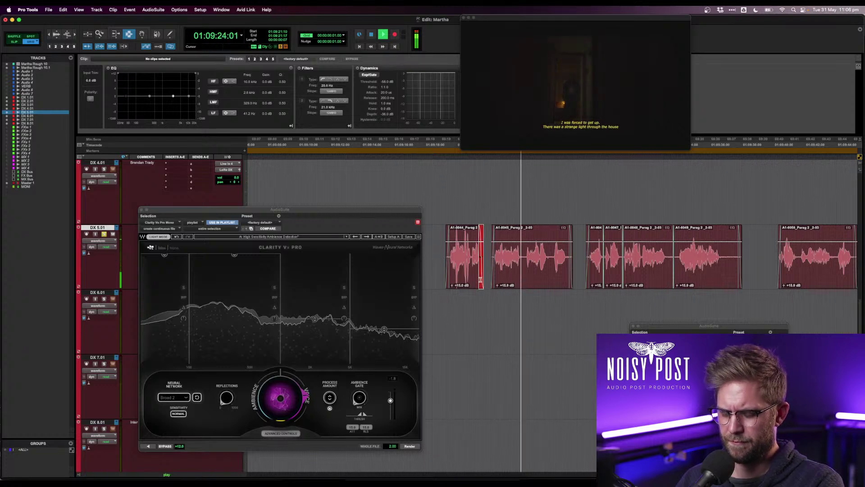
click(470, 281)
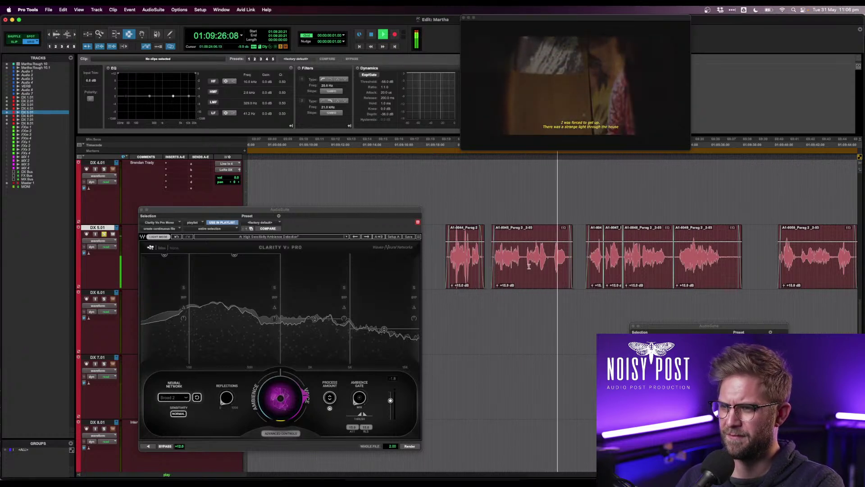
- Fade out the ends of the A1-0045 and A1-0049 clips on DX 5.01, playing on after each
drag(579, 264, 567, 267)
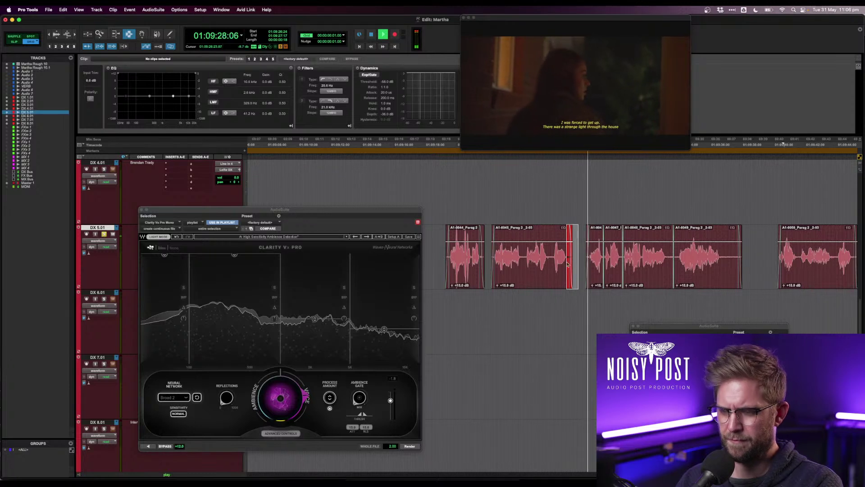
click(576, 268)
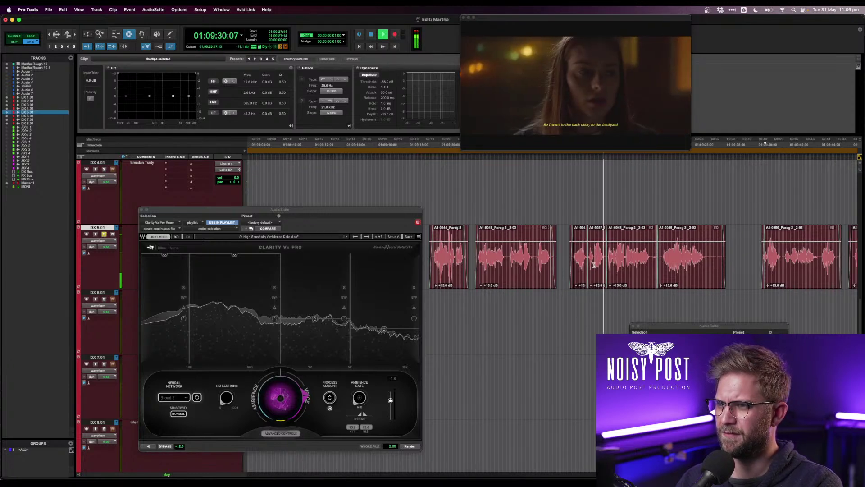
drag(676, 263, 668, 262)
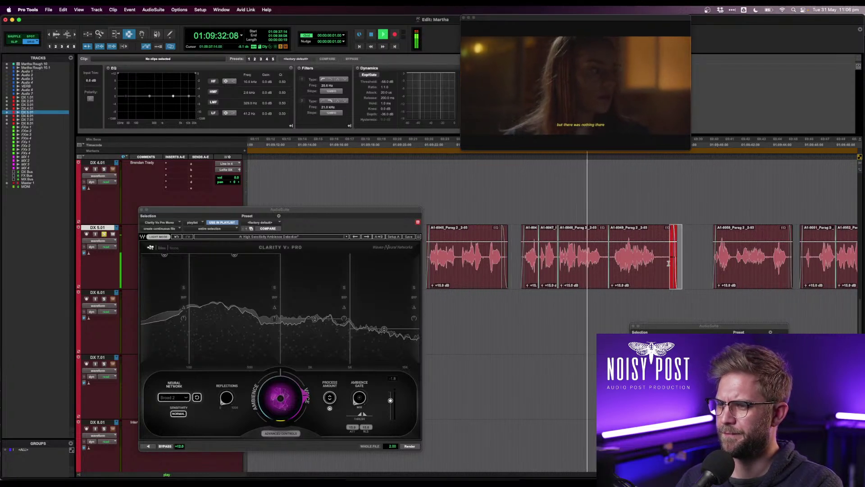
click(667, 263)
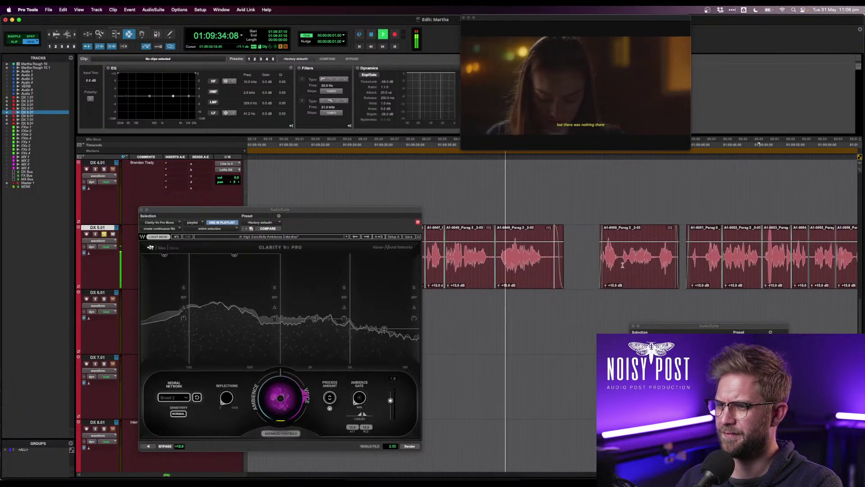
- Play into the A1-0050 clip on DX 5.01, fade out its tail, and replay the ending
click(609, 263)
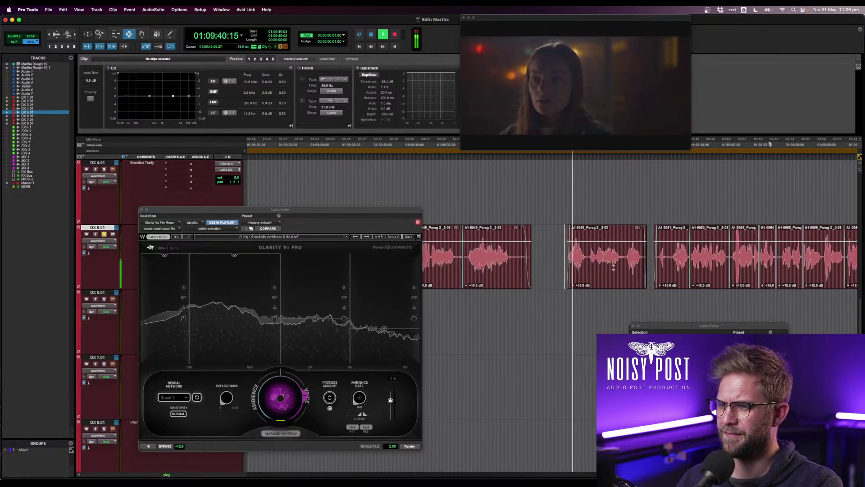
drag(624, 262, 632, 262)
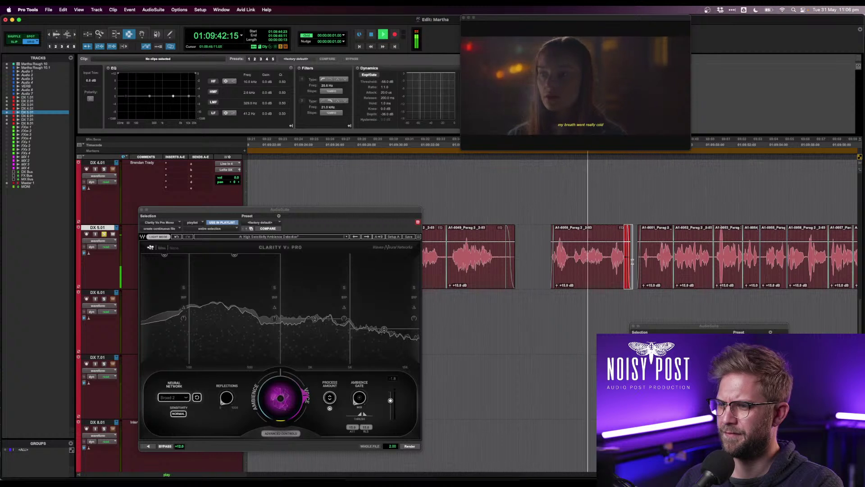
click(617, 264)
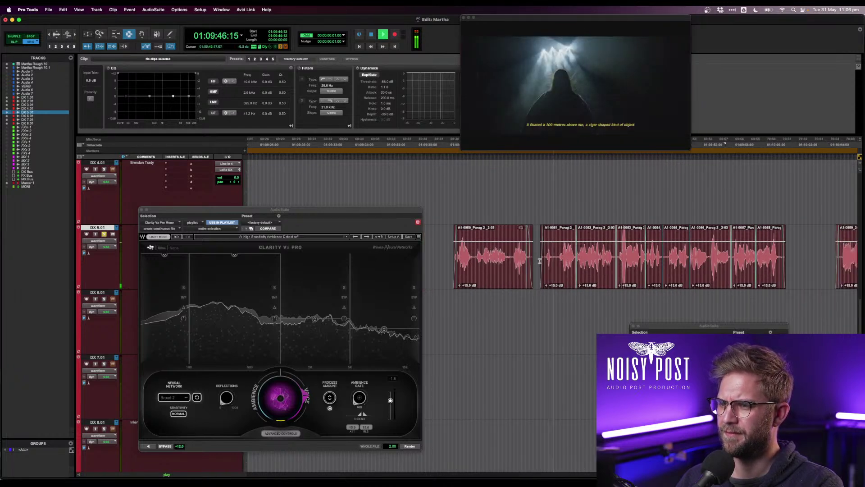
- Fade in the start of the A1-0051 clip with a Standard, Equal Gain curve, and play on from its opening
drag(549, 262, 542, 261)
key(f)
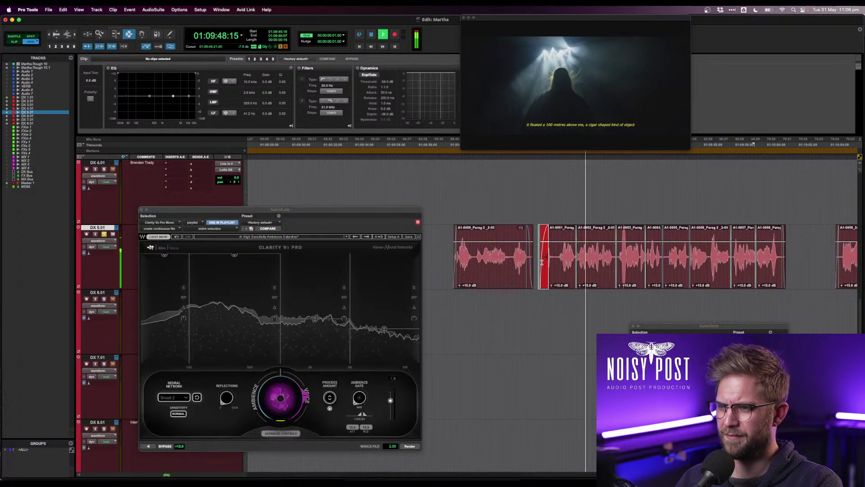
key(super+f)
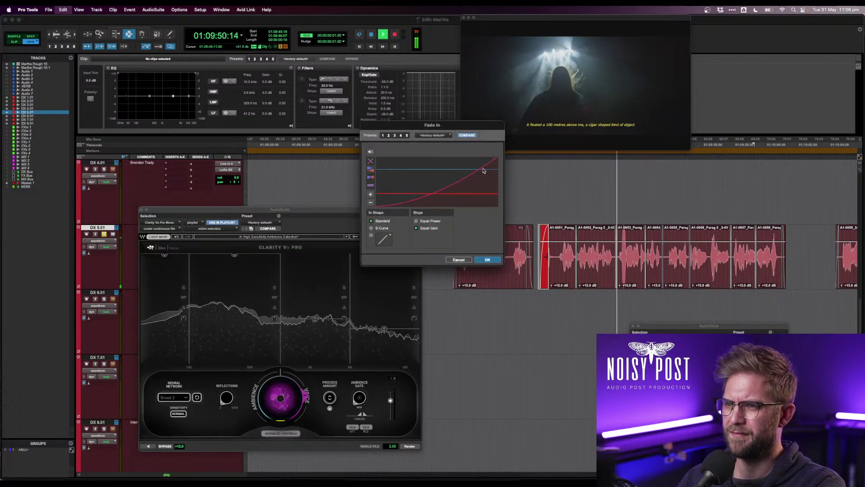
key(Return)
key(super+f)
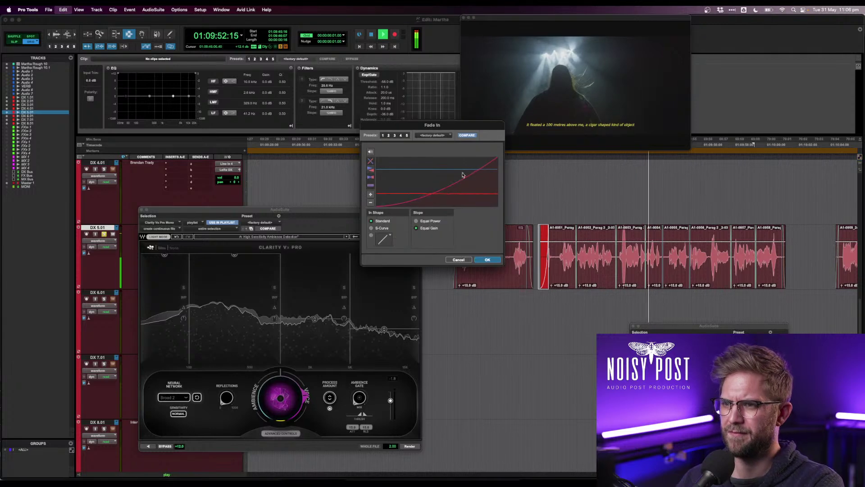
drag(463, 175, 449, 173)
key(Return)
click(564, 229)
- Fade out the end of the A1-0058 clip on DX 5.01 and play on from its last word
scroll(569, 228, right, 3)
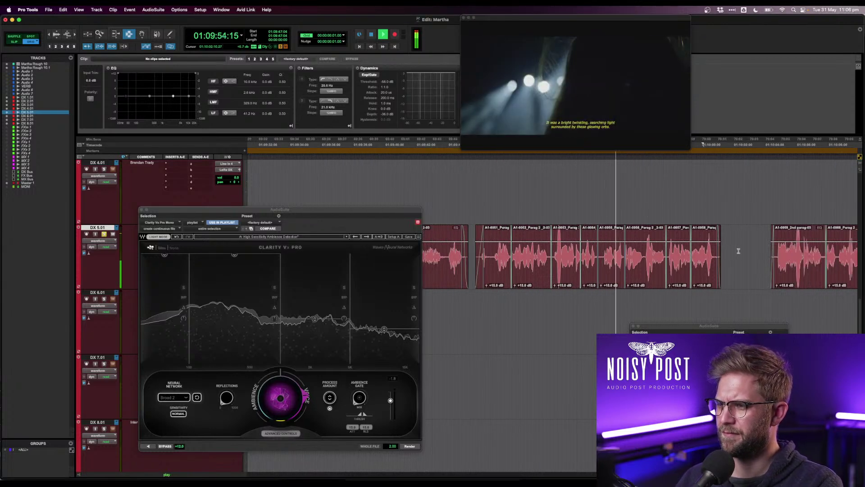
drag(733, 251, 712, 254)
key(f)
click(709, 254)
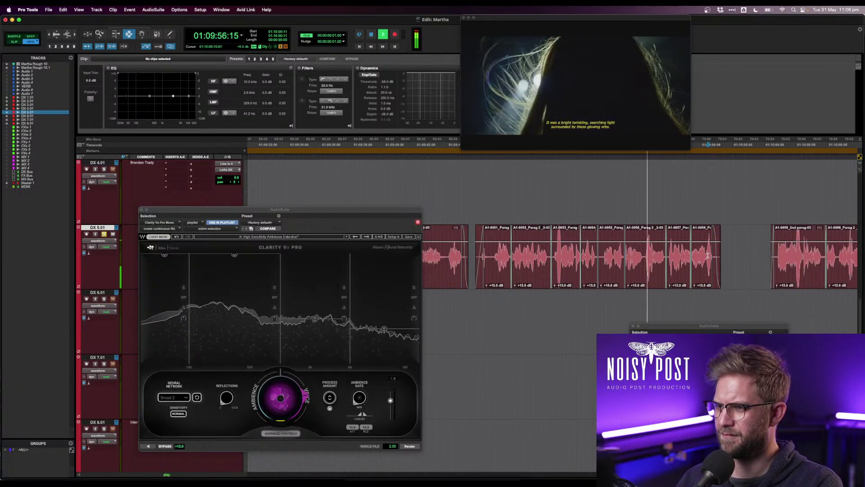
- Select the opening of the A1-0059 clip on DX 5.01 and add a fade-in through the fade settings
scroll(628, 251, right, 5)
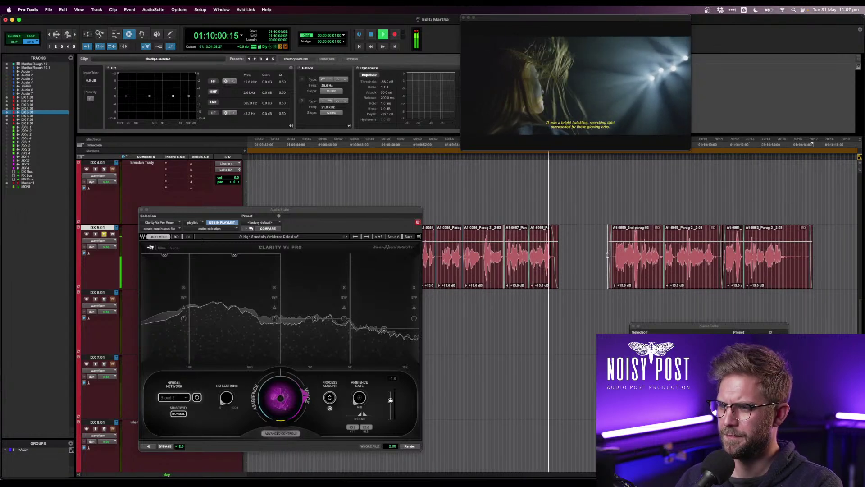
drag(607, 253, 617, 252)
key(super+f)
key(Return)
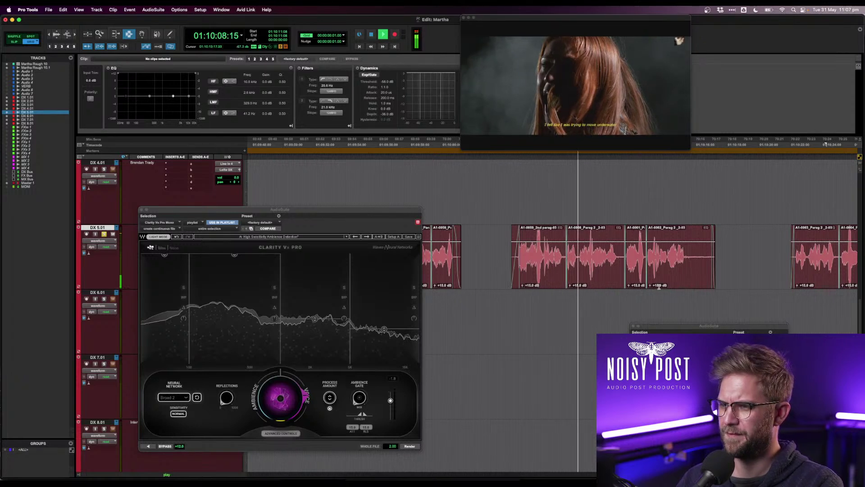
- Play on from A1-0060, fade out the long silent tail of the A1-0062 clip, and resume playback from A1-0061
click(586, 268)
key(space)
key(space)
drag(701, 268, 665, 269)
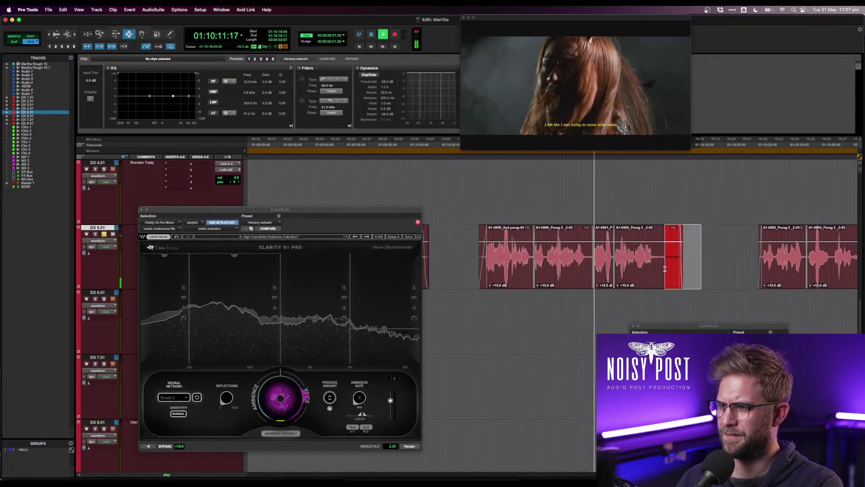
key(f)
click(593, 269)
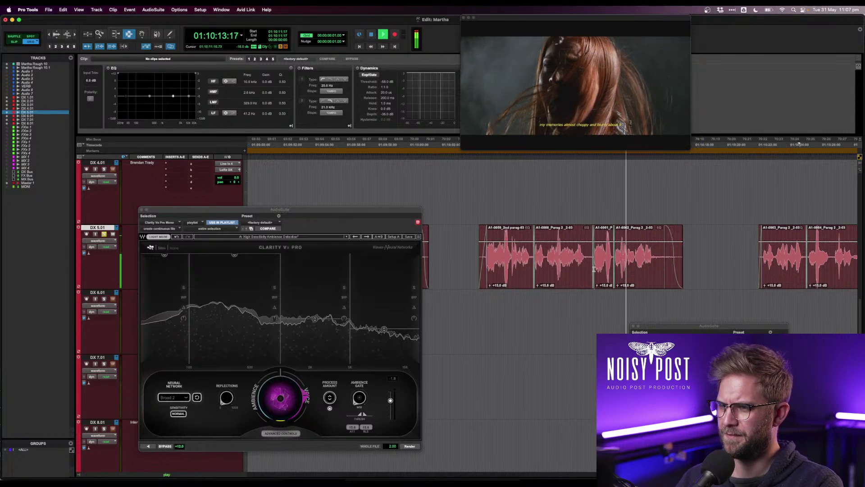
- Fade in the start of the A1-0063 clip on DX 5.01 and place the playback position there
scroll(594, 269, right, 5)
drag(611, 266, 617, 266)
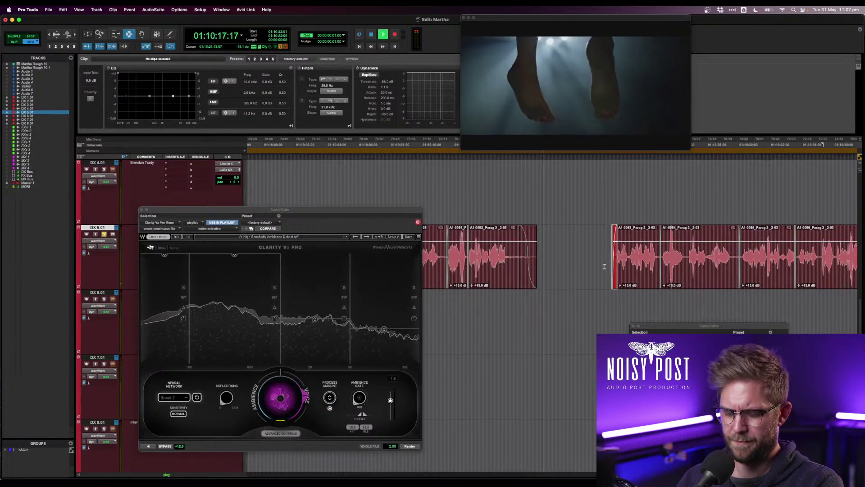
key(super+f)
key(Return)
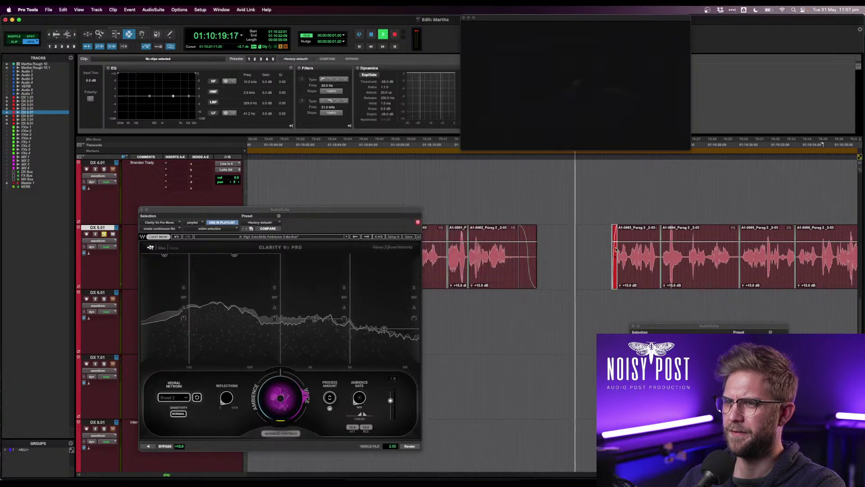
click(608, 251)
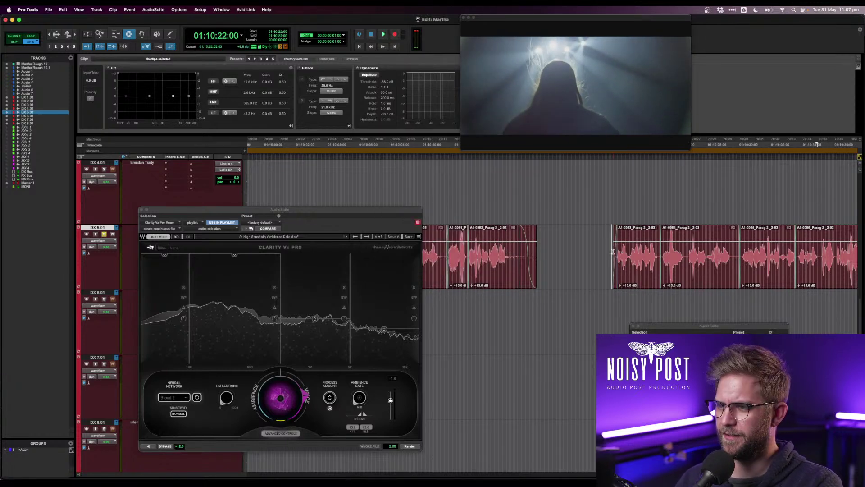
- Play through the A1-0063 clip, zoom in on its join with A1-0064, and replay across the join
scroll(614, 251, right, 3)
key(space)
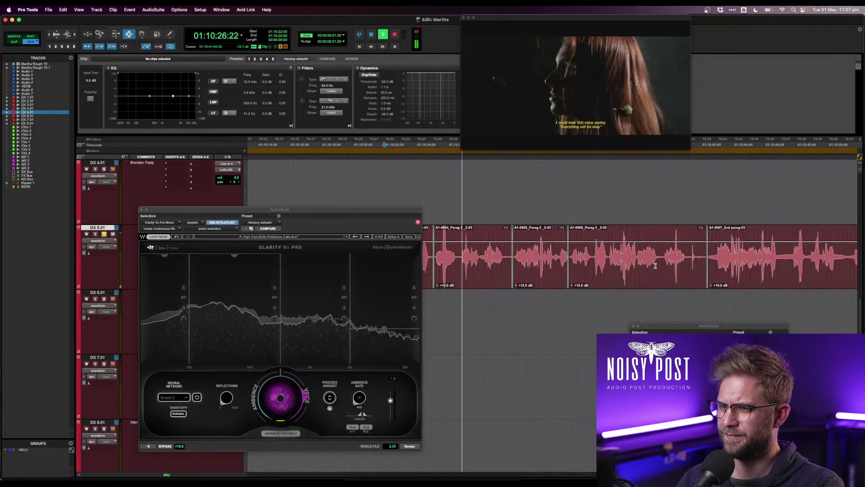
key(space)
click(440, 264)
key(space)
key(t)
key(t)
key(t)
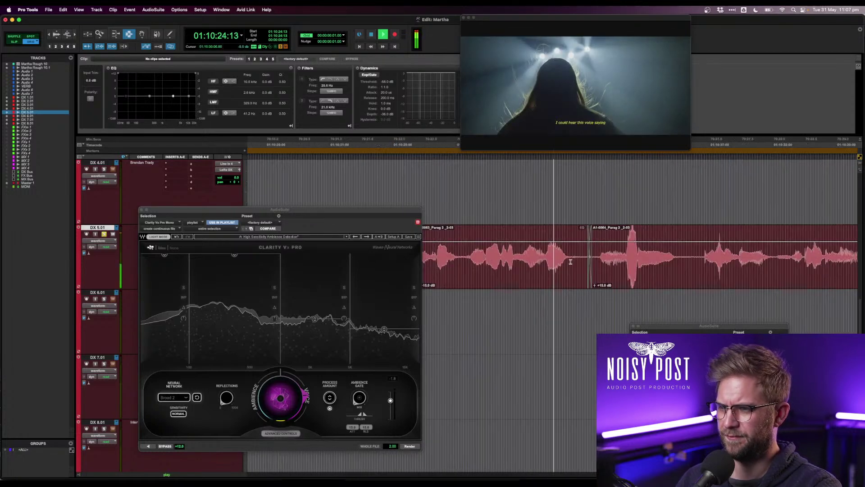
double_click(625, 263)
key(period)
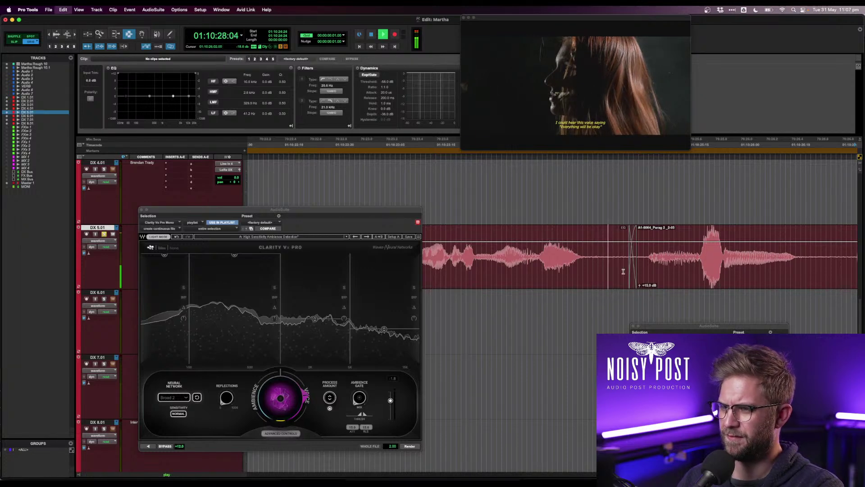
key(space)
key(space)
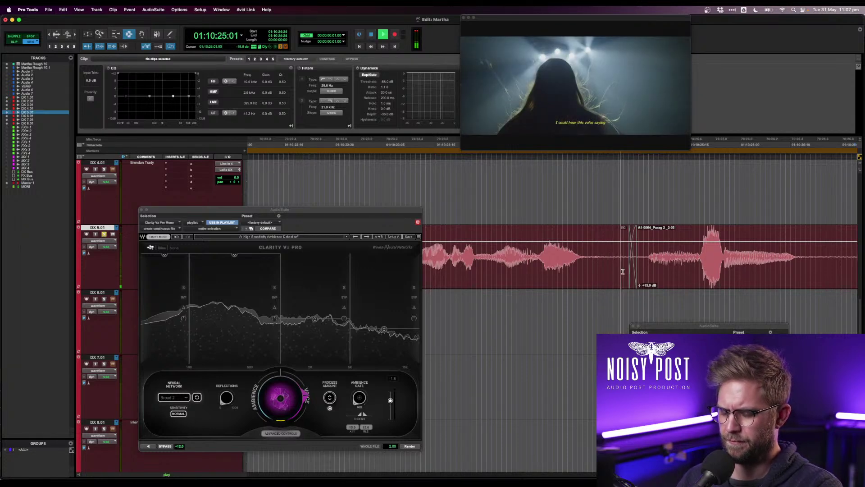
- Zoom back out, keep playing along DX 5.01 past A1-0064, and save the session
key(r)
key(r)
key(r)
key(r)
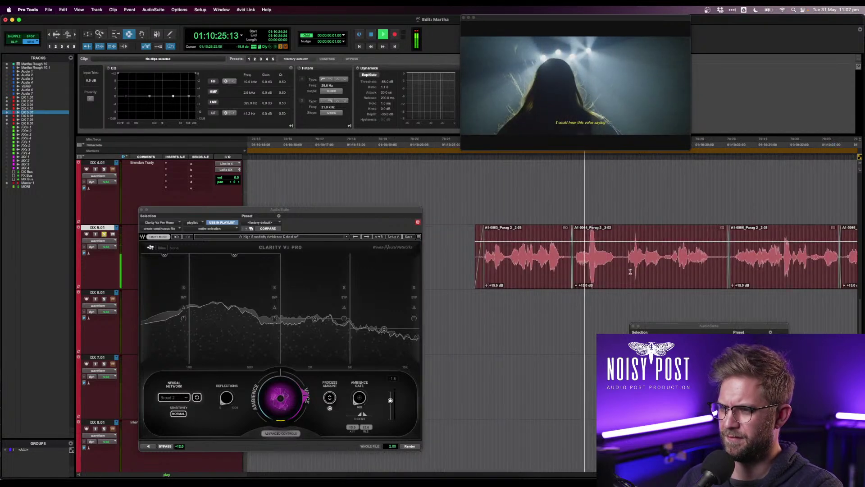
scroll(670, 270, down, 2)
scroll(669, 270, right, 1)
scroll(669, 270, right, 1)
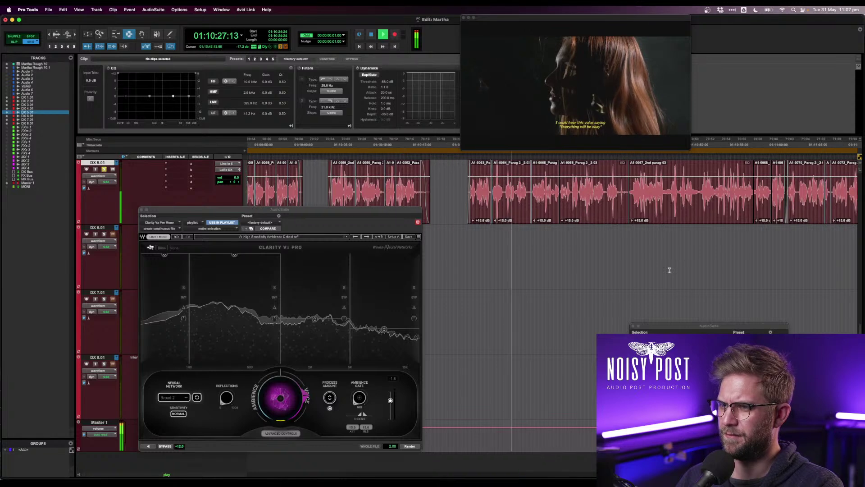
scroll(669, 270, up, 3)
scroll(669, 270, right, 2)
key(super+s)
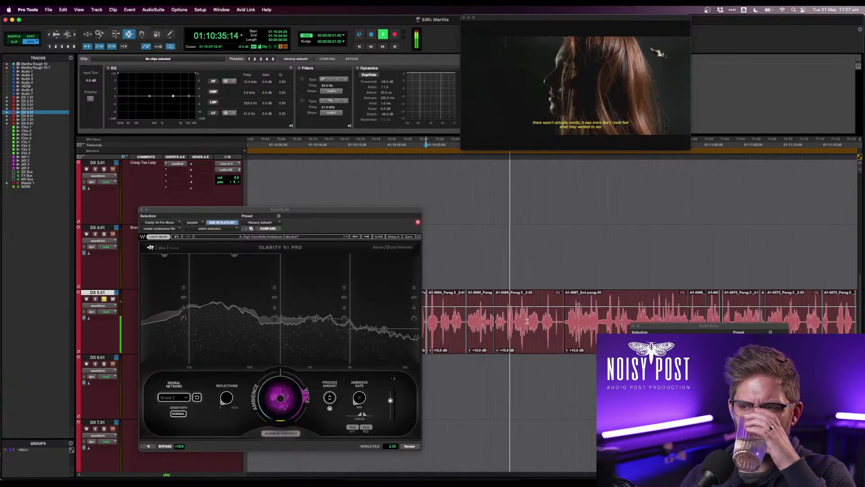
- Select the A1-0067 and A1-0068 clips on DX 5.01 and send them to RX 9
scroll(526, 321, down, 2)
scroll(527, 320, up, 1)
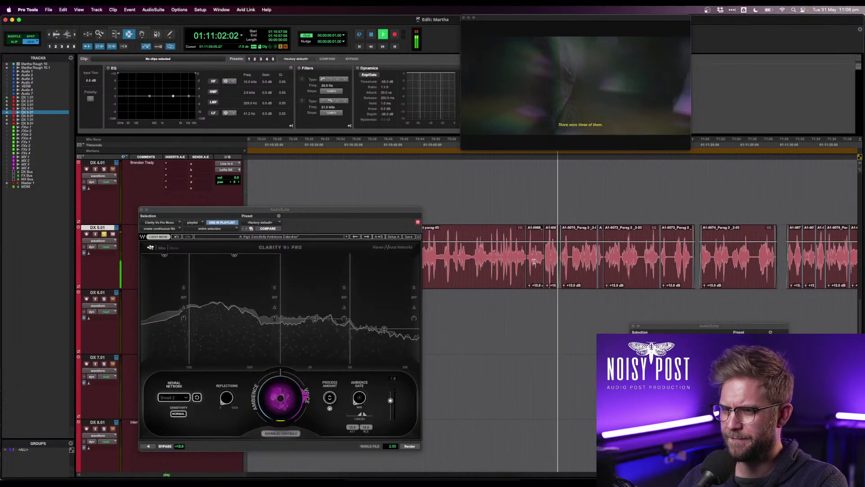
key(space)
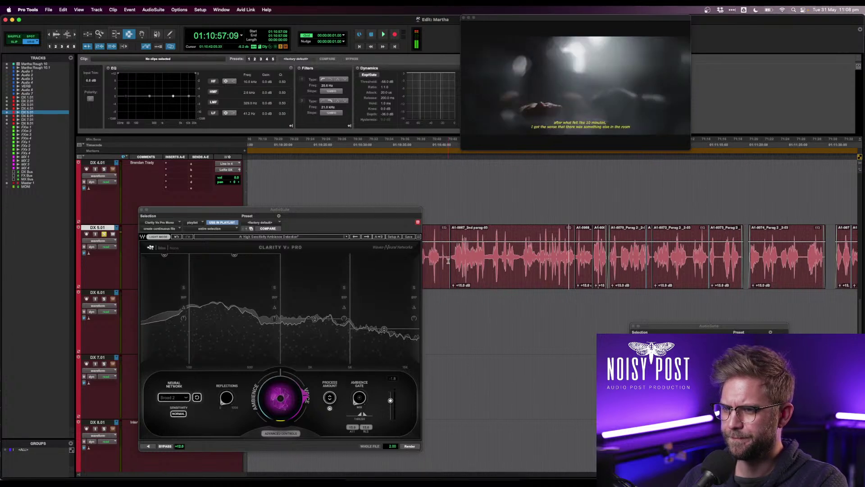
mouse_move(449, 263)
mouse_down()
mouse_move(587, 269)
mouse_move(448, 263)
mouse_up()
click(587, 269)
key(space)
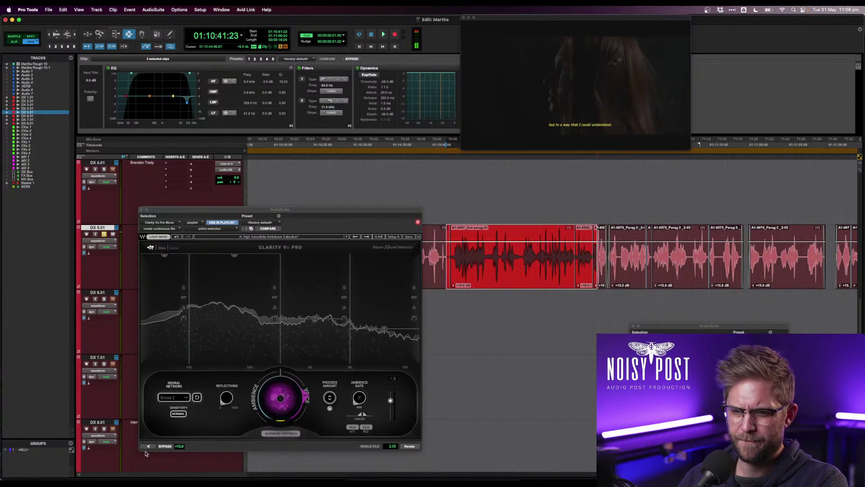
click(709, 387)
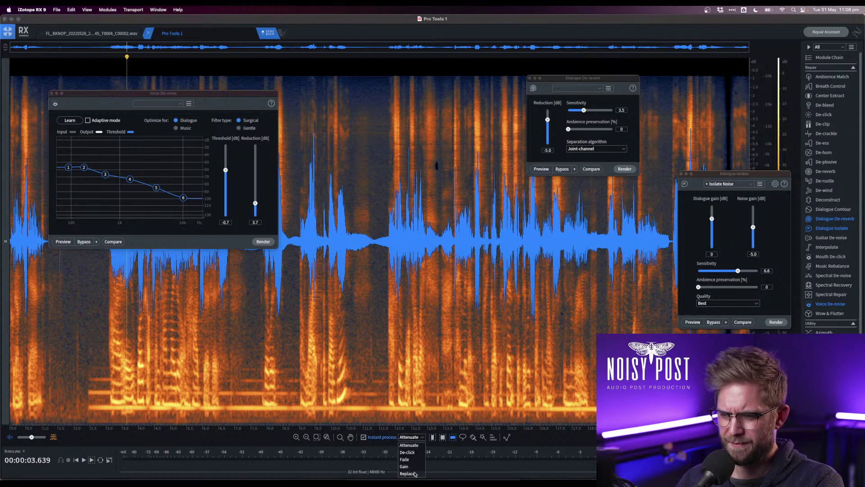
- Set the instant process to Replace, apply it to the low-frequency noise line, and play back the repair
click(407, 473)
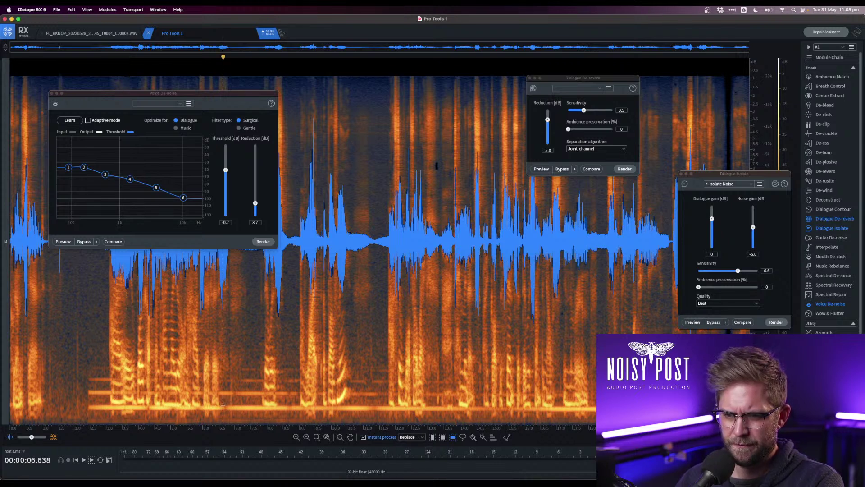
drag(223, 405, 107, 402)
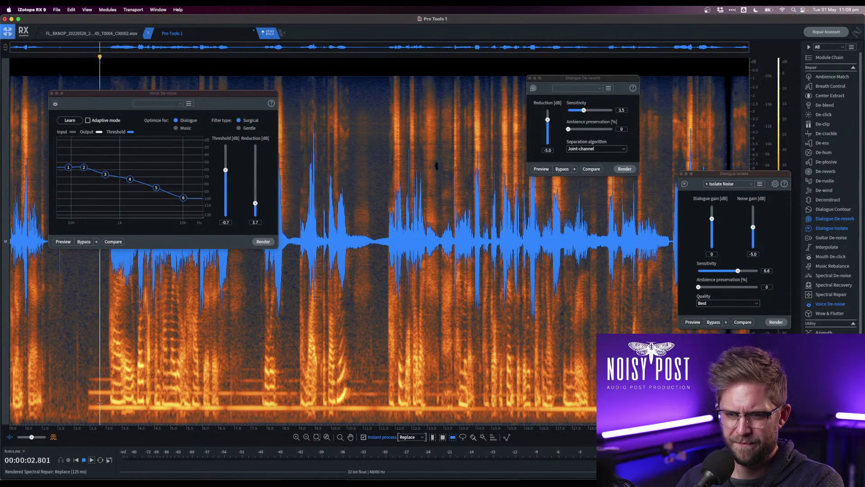
key(space)
- Switch the instant process to Attenuate, apply it to the low-frequency noise band, and play from the beginning
click(401, 439)
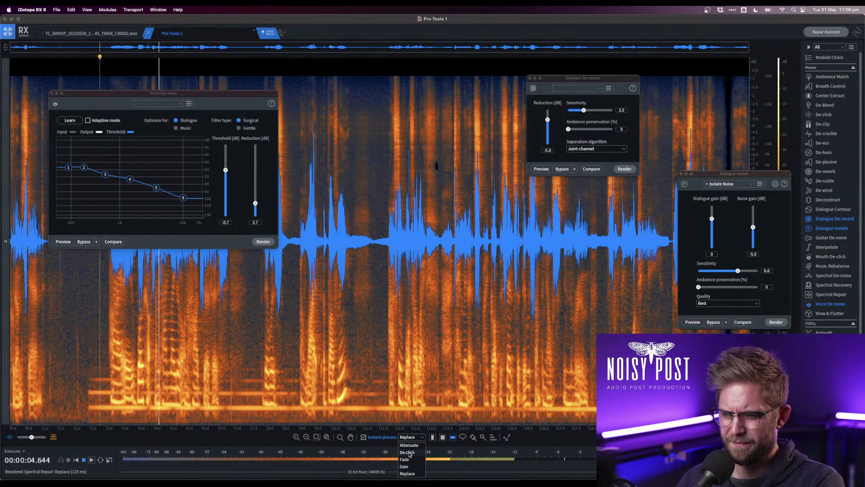
click(409, 445)
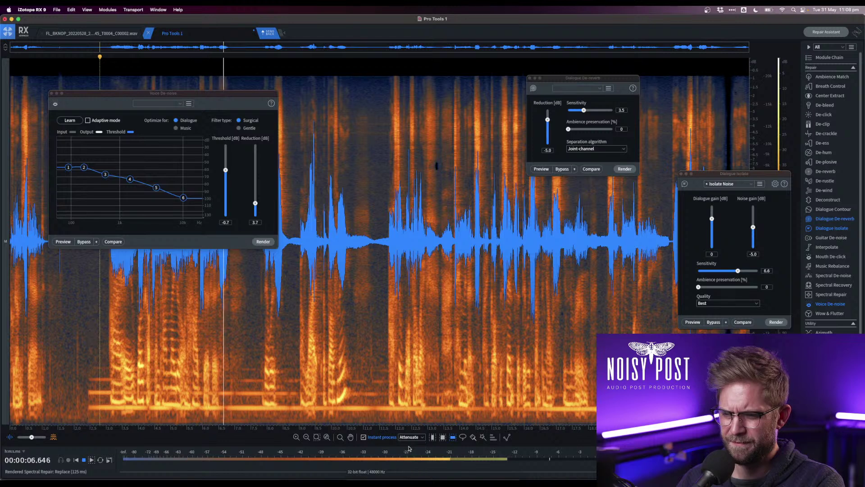
drag(314, 405, 314, 409)
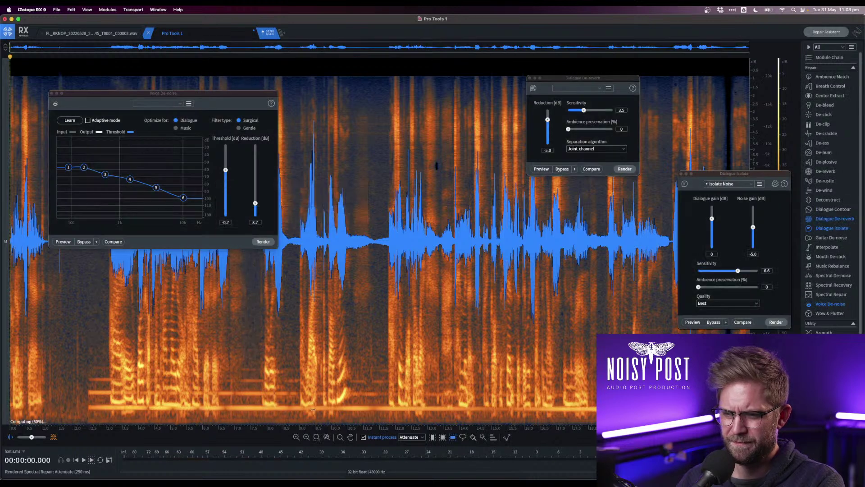
key(space)
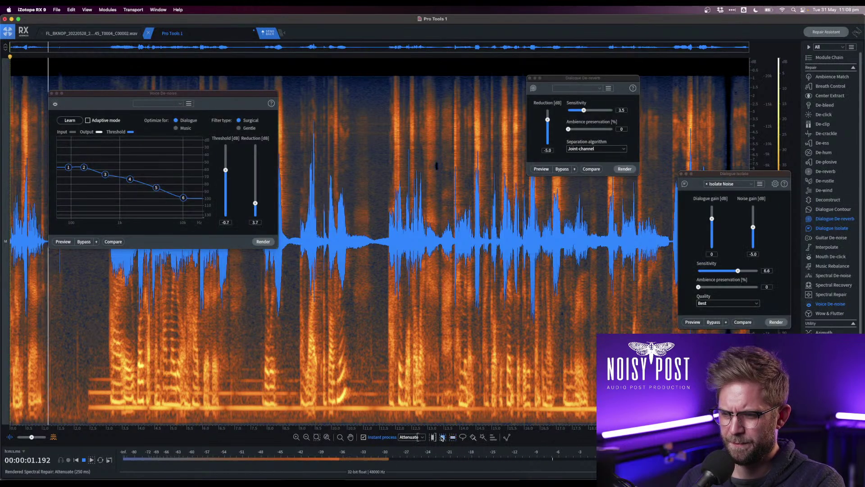
- Attenuate the low-frequency tones between about 2.3 and 3.2 seconds, before the next phrase, and replay that spot
drag(85, 369, 113, 417)
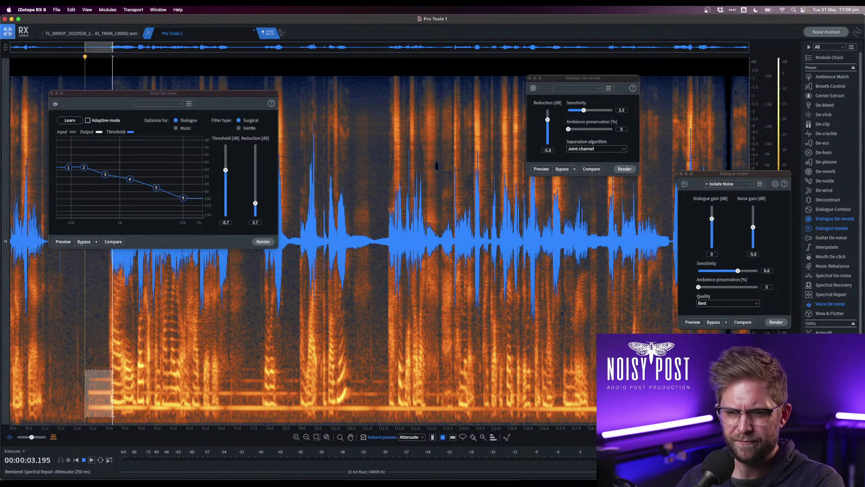
click(86, 401)
key(space)
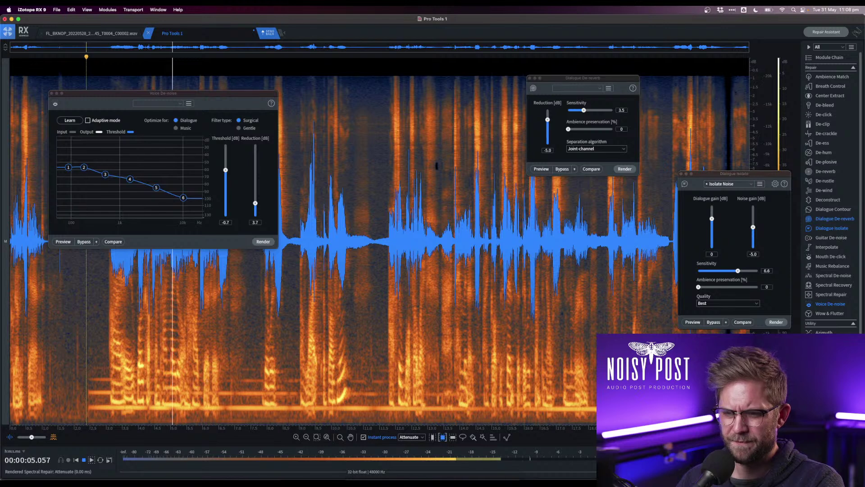
key(space)
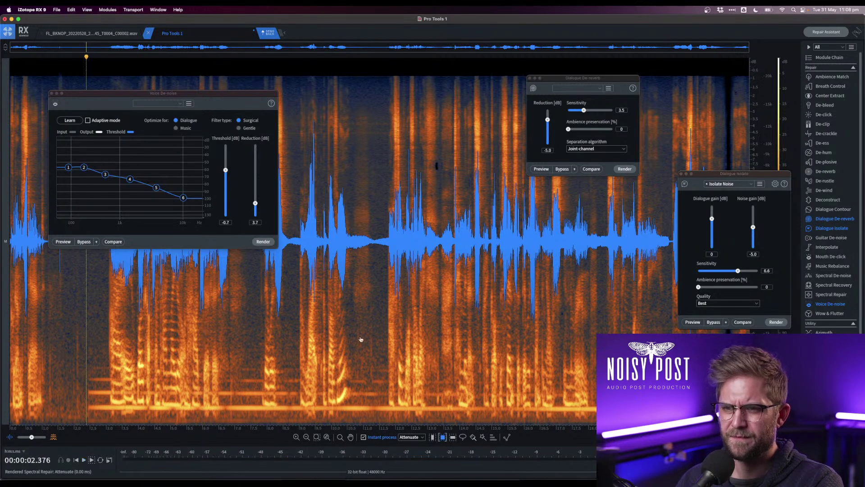
- Switch to Pro Tools, preview Clarity Vx Pro on the selected DX 5.01 clips, and raise the process amount of the two highest bands
key(super+Tab)
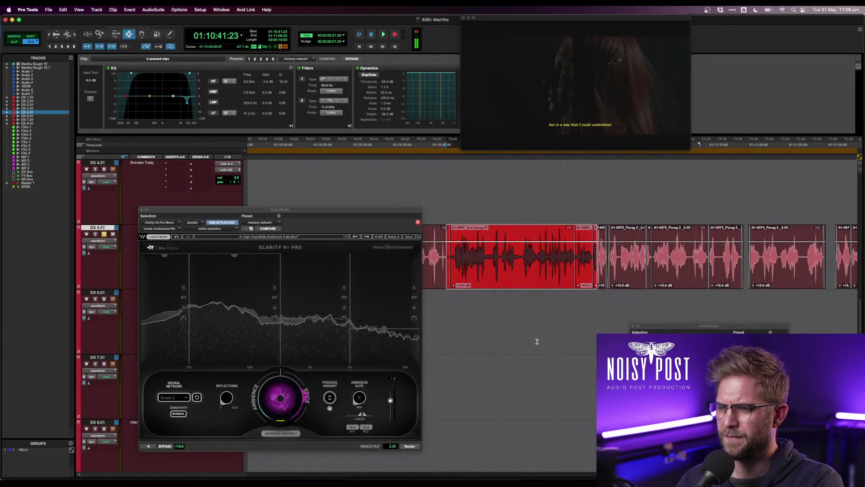
click(149, 445)
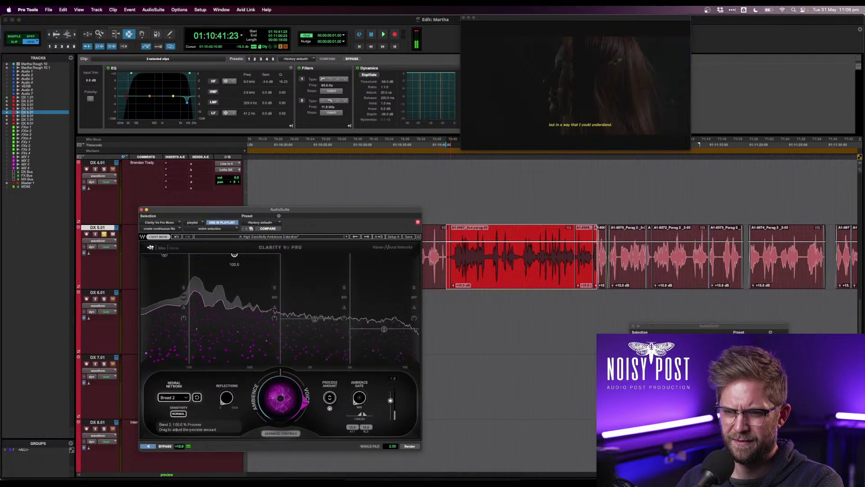
click(197, 398)
key(space)
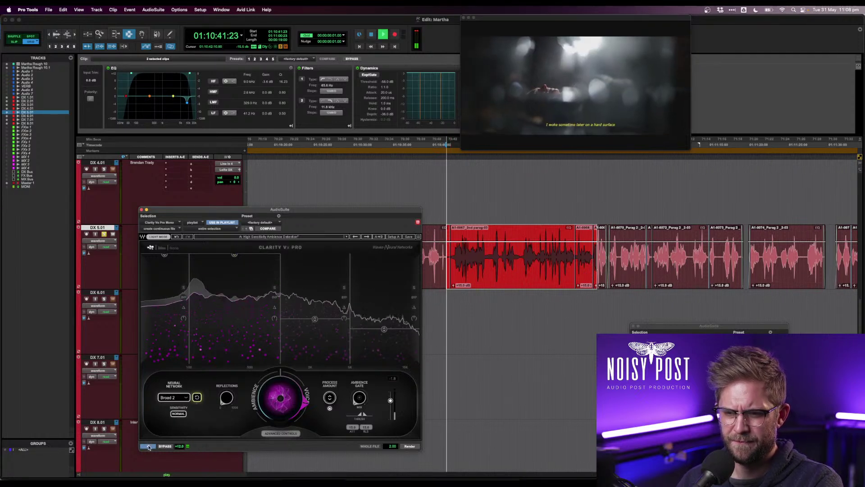
click(197, 396)
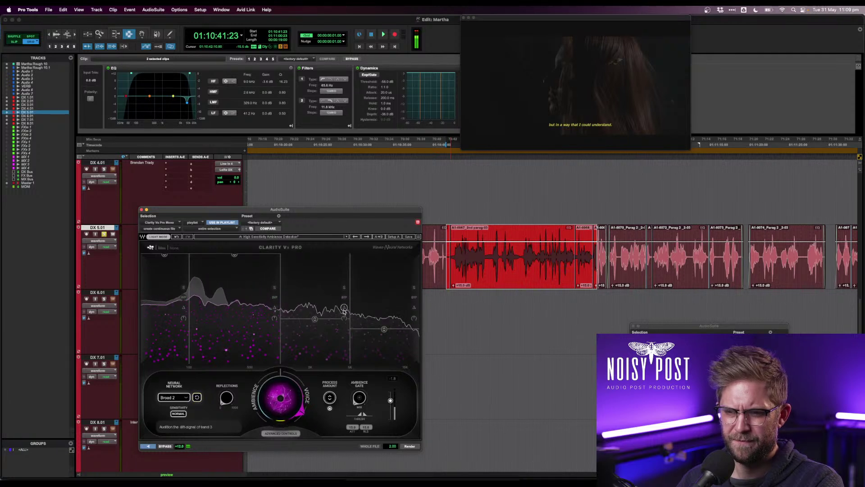
drag(384, 329, 384, 308)
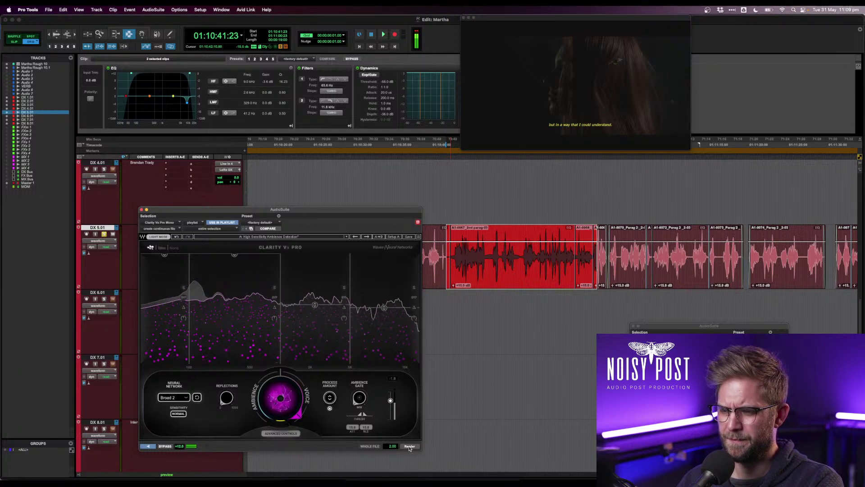
- Reselect the A1-0067 and A1-0068 clips on DX 5.01 and preview the Clarity Vx Pro processing on them
click(582, 270)
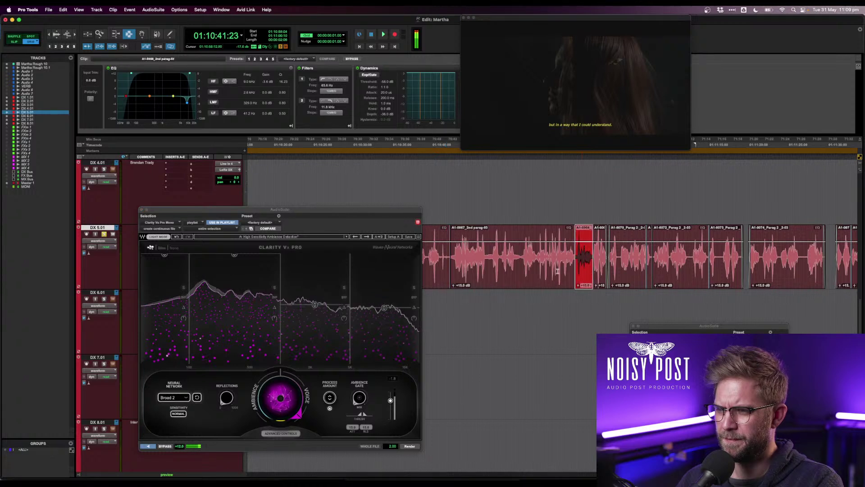
shift+click(553, 270)
shift+double_click(545, 271)
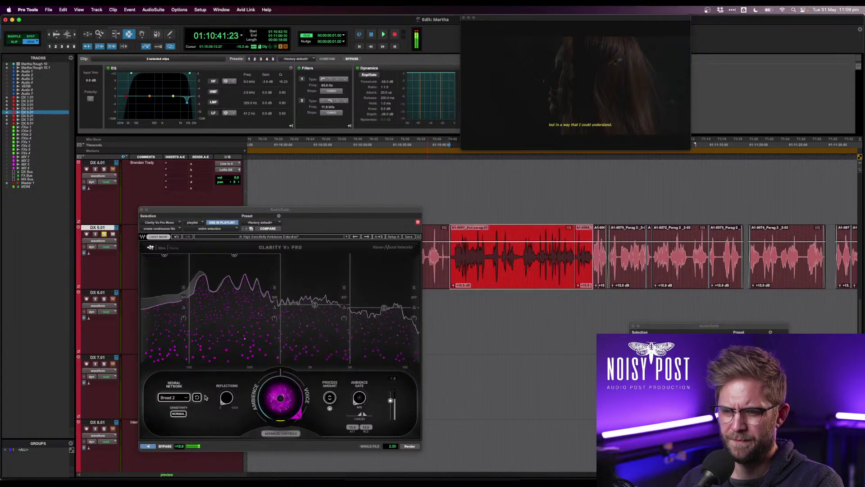
click(149, 446)
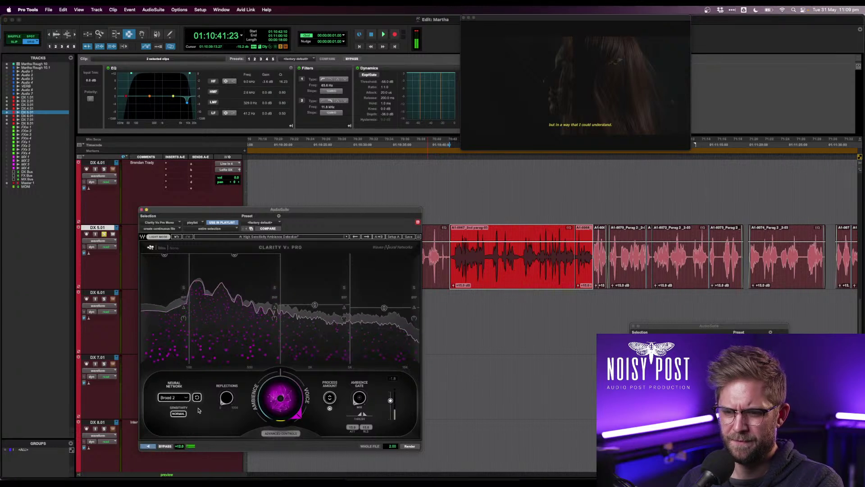
- Set the Clarity Vx Pro sensitivity to High, compare the Broad neural networks, choose Broad 2, and render the two selected clips
click(149, 446)
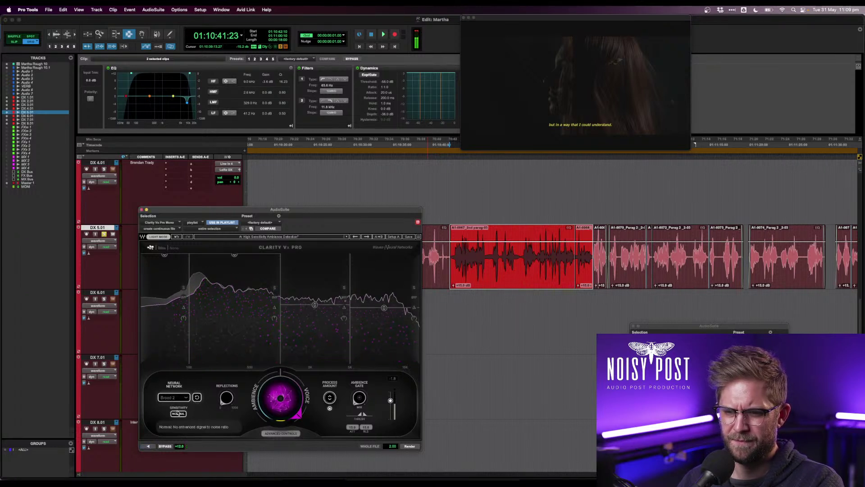
click(149, 446)
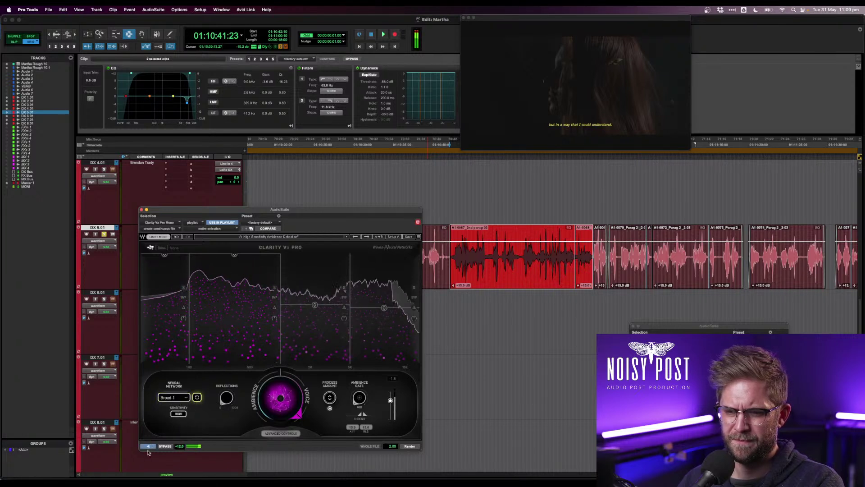
click(175, 412)
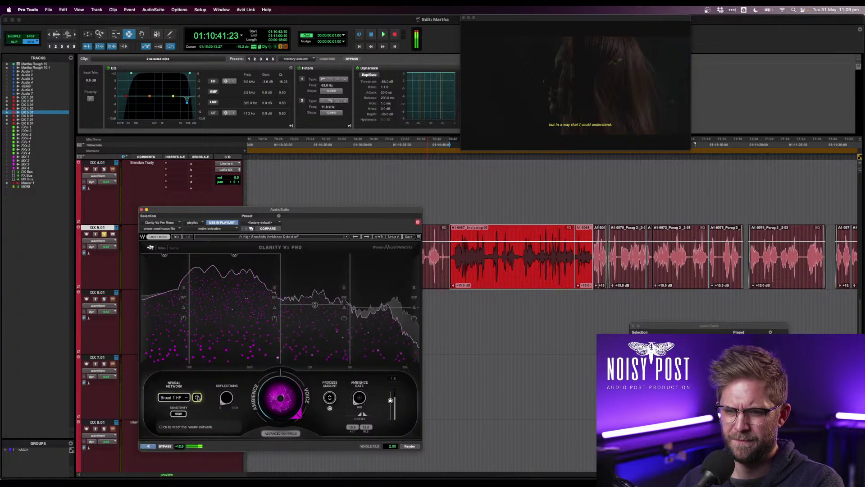
click(184, 411)
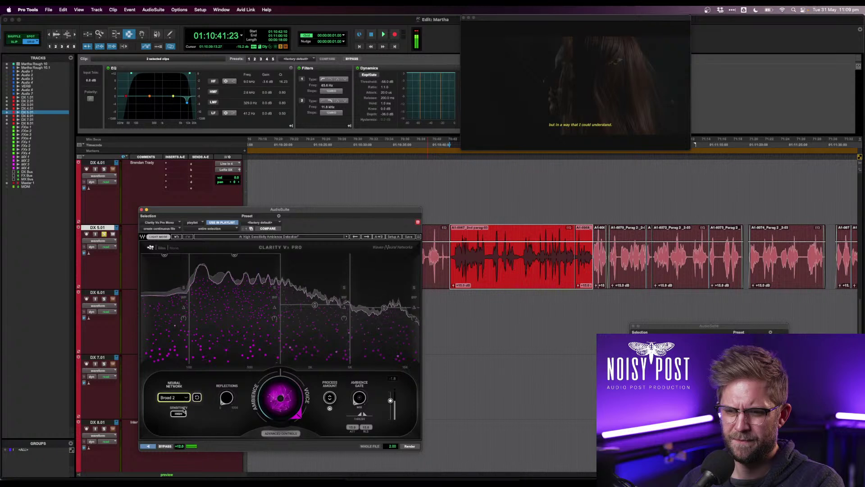
click(149, 446)
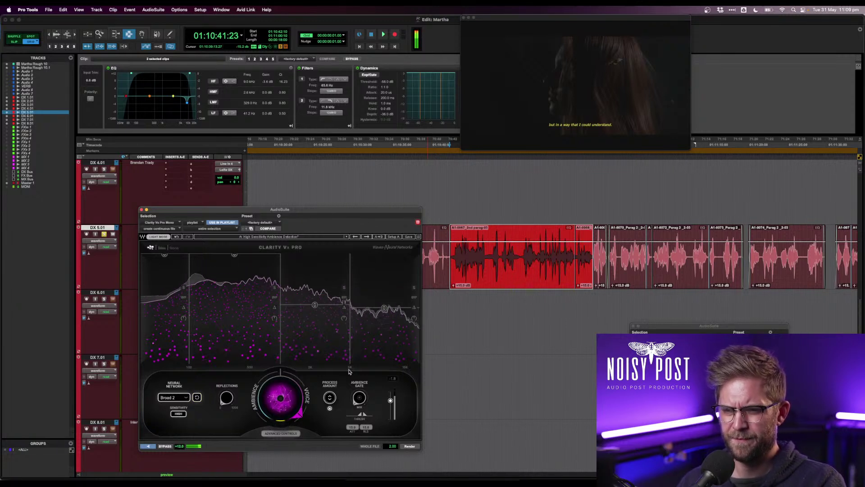
click(411, 446)
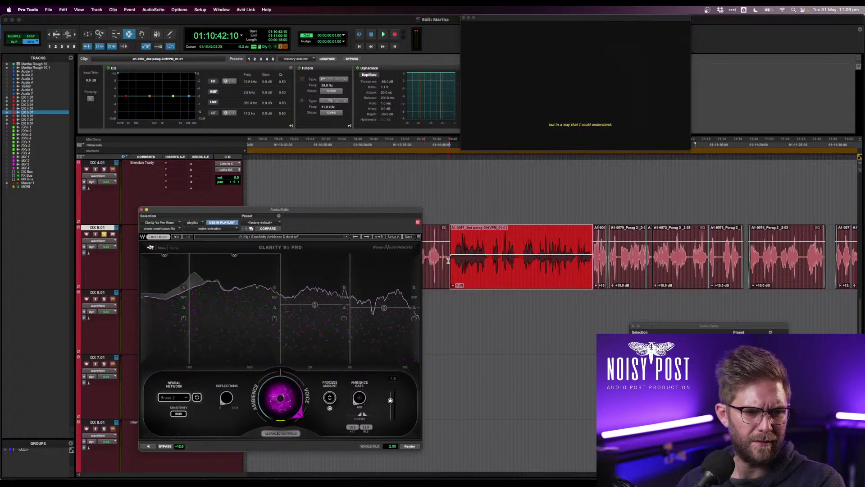
- Inspect the quiet opening of the rendered A1-0067 clip on DX 5.01 and play the clip from its start
click(449, 261)
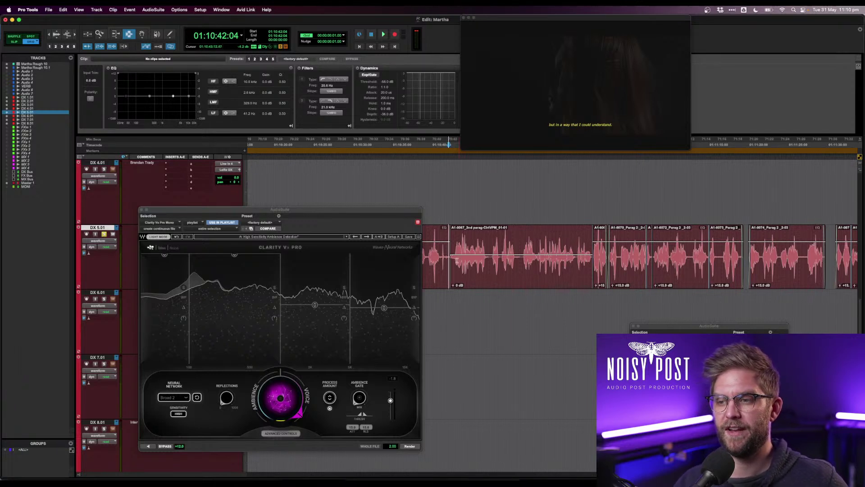
key(t)
key(t)
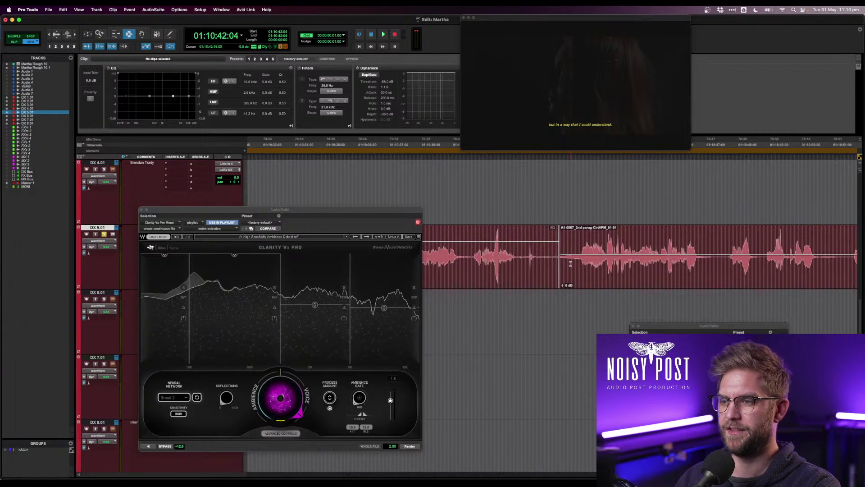
drag(557, 262, 576, 261)
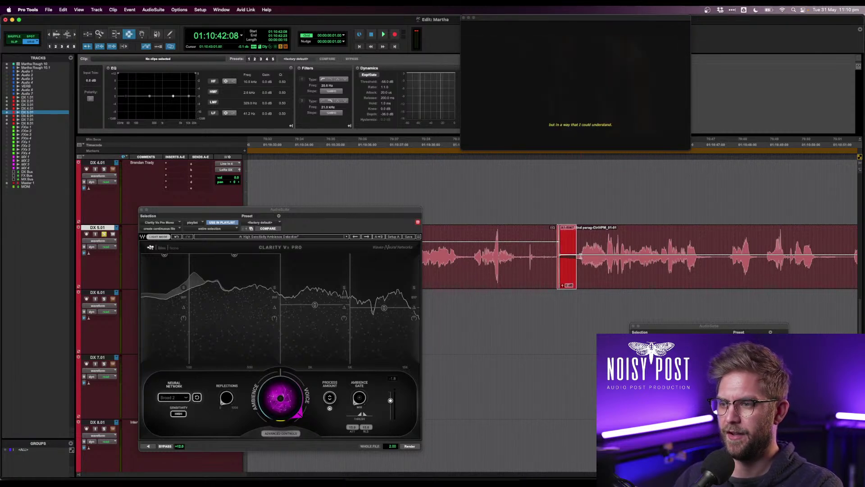
click(580, 256)
key(r)
key(r)
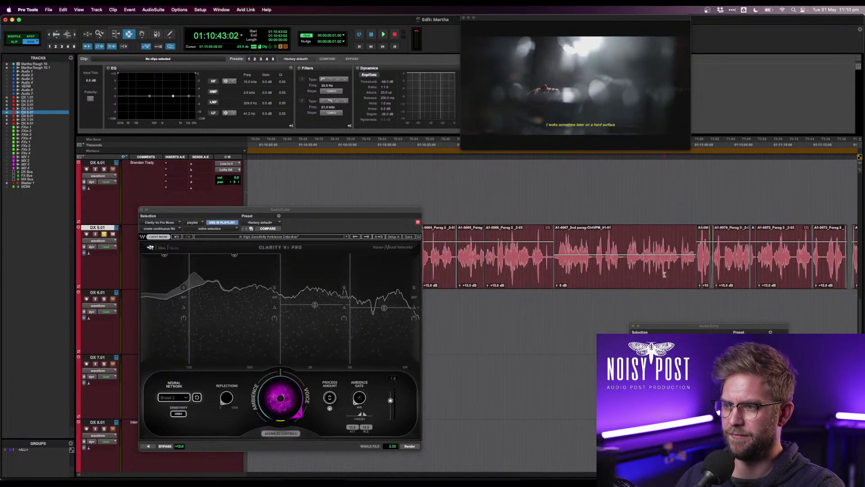
click(555, 250)
key(space)
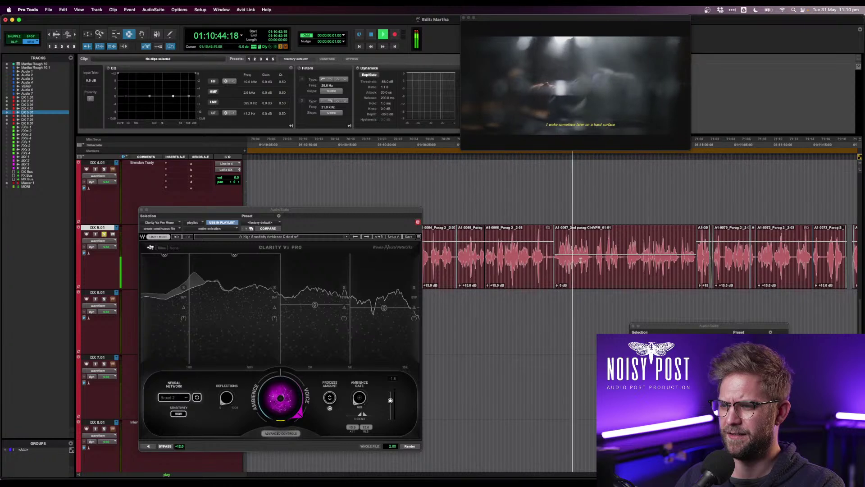
- Send the rendered A1-0067 clip to RX 9, discarding the unsaved previous audio, and place the playhead at about 2 seconds
double_click(617, 265)
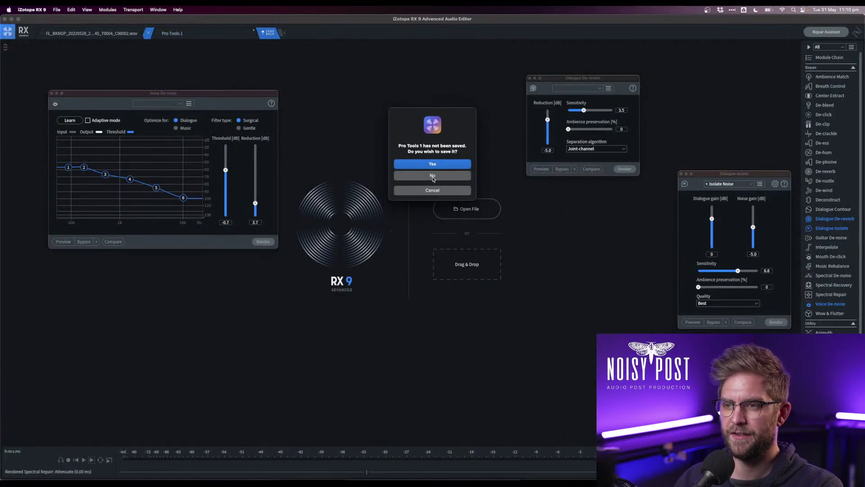
click(433, 176)
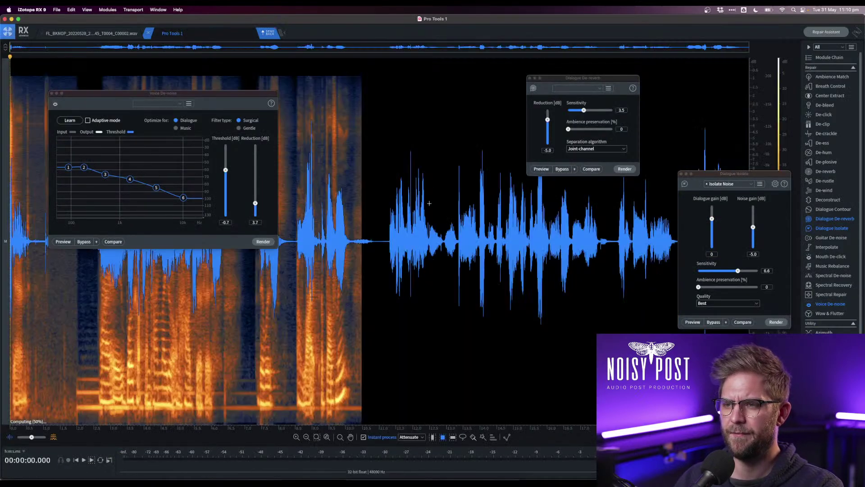
click(77, 413)
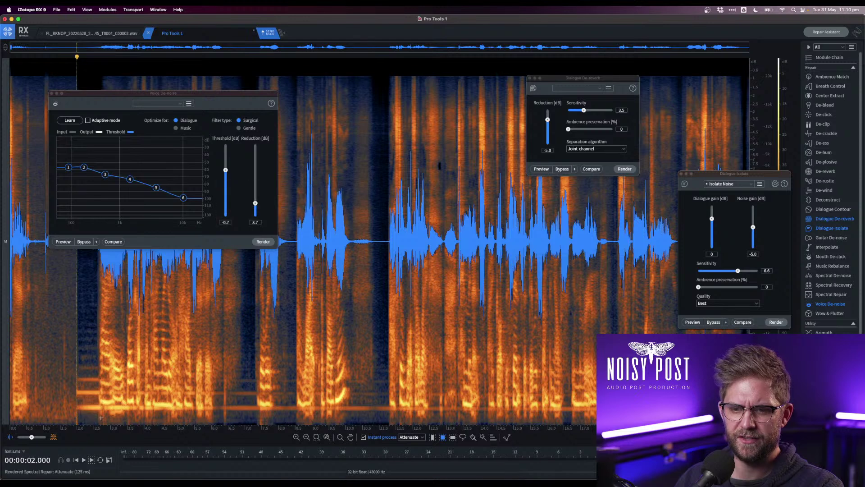
- Set the instant process to Replace, apply it to the tones between about 1.8 and 2.7 seconds, and play back the repair
click(402, 437)
click(406, 445)
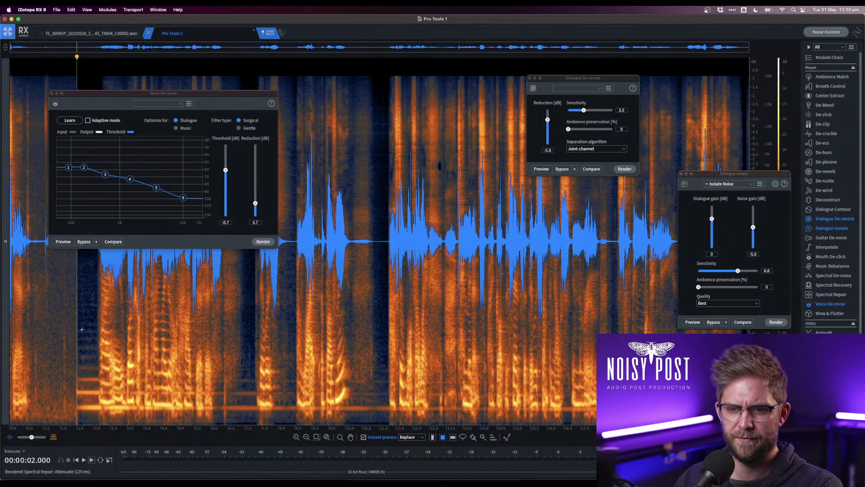
drag(71, 324, 98, 419)
key(space)
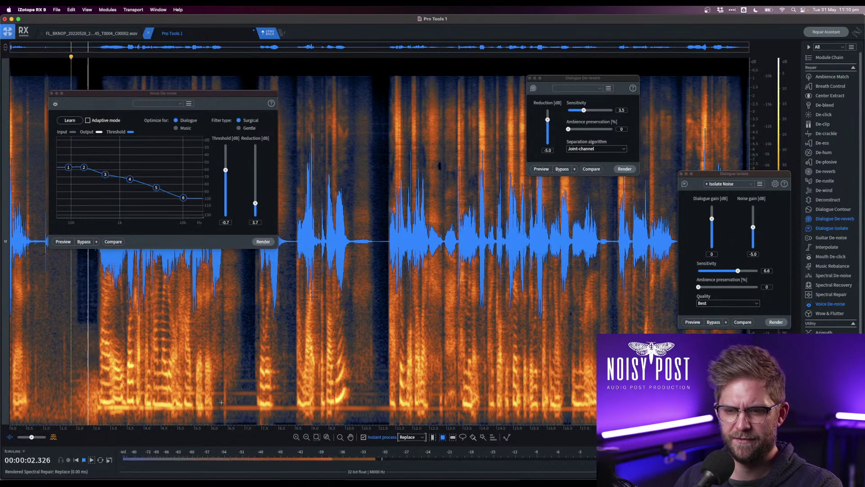
- Switch the instant process to Attenuate, apply it to the low-frequency tones between about 1.9 and 2.7 seconds, and play that spot
click(410, 437)
click(409, 445)
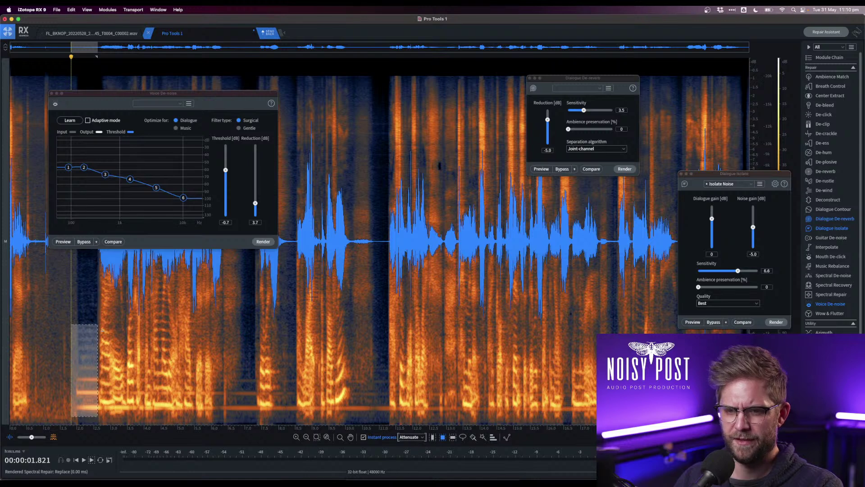
drag(64, 306, 99, 417)
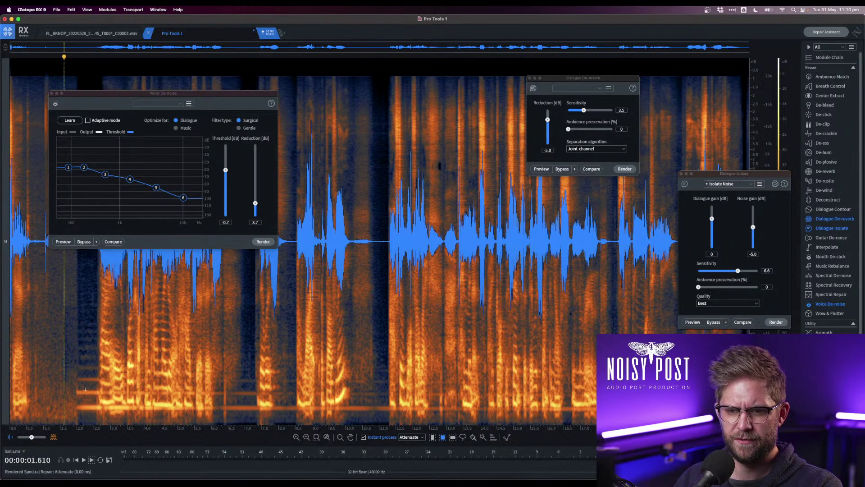
drag(74, 355, 95, 422)
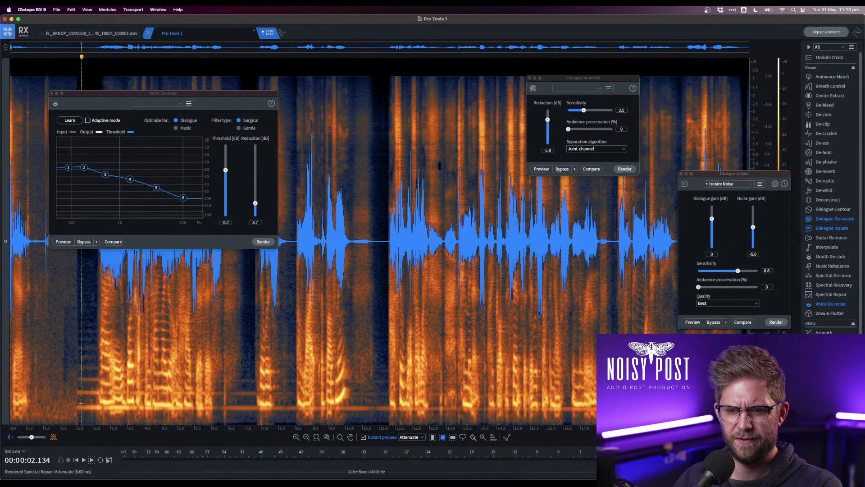
key(space)
key(super+z)
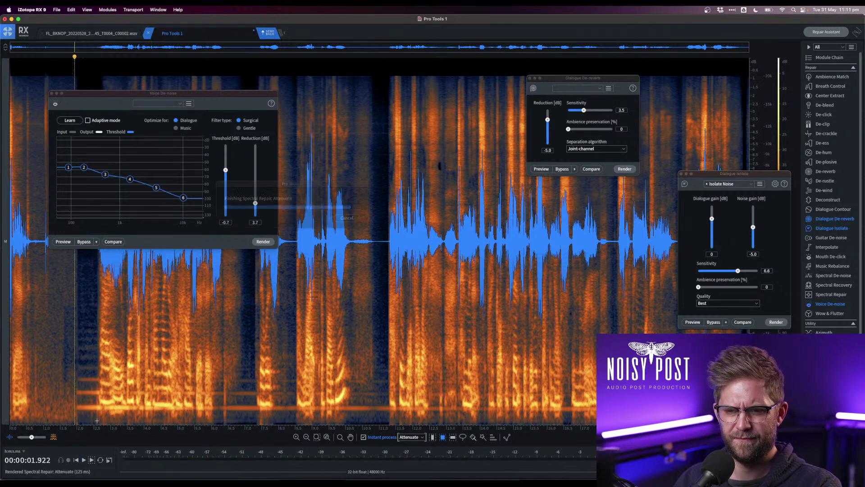
drag(74, 376, 98, 421)
key(space)
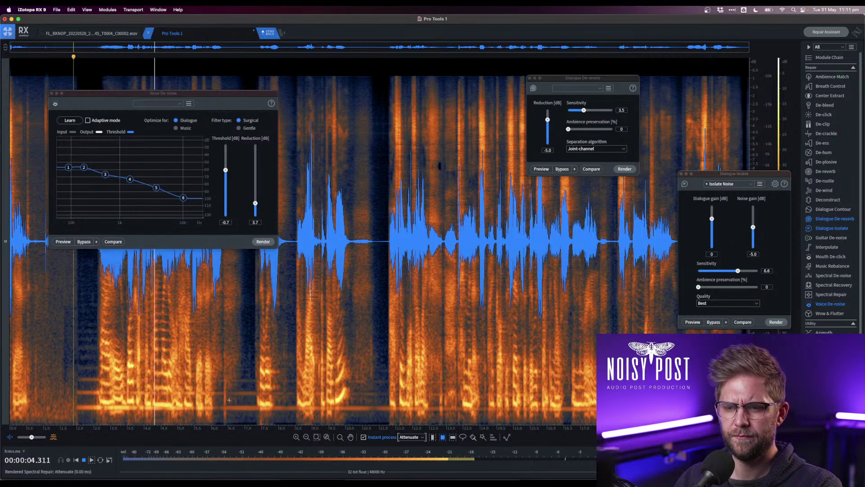
- Attenuate the low-frequency noise in the pause between about 6.2 and 7.3 seconds and play back the passage
drag(218, 384, 253, 424)
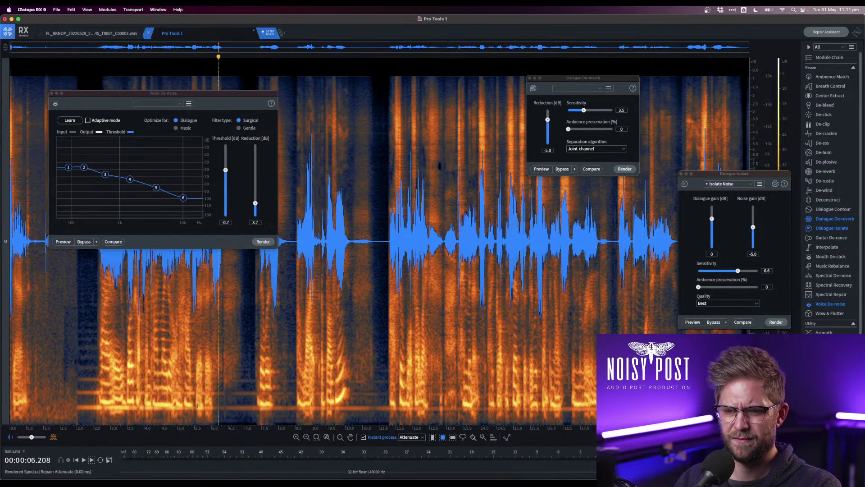
click(197, 402)
key(space)
click(280, 397)
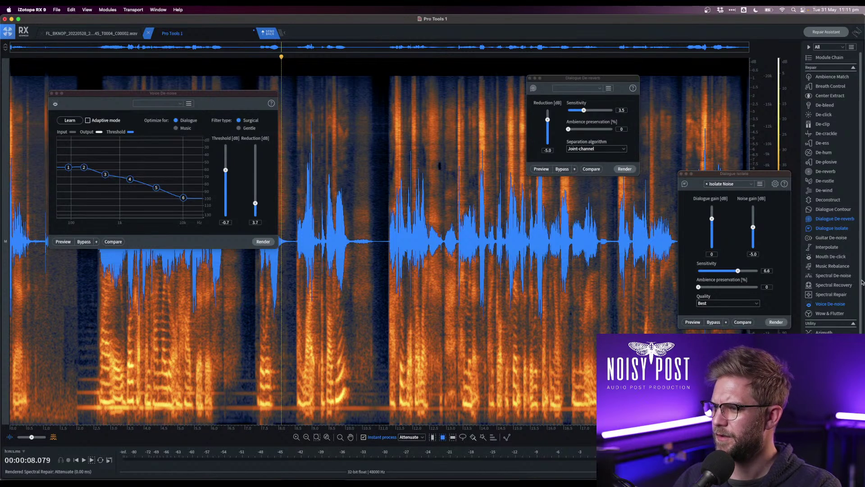
- Turn off instant processing and have Spectral De-noise learn the noise profile from the low-frequency region between about 1.7 and 2.6 seconds
click(832, 275)
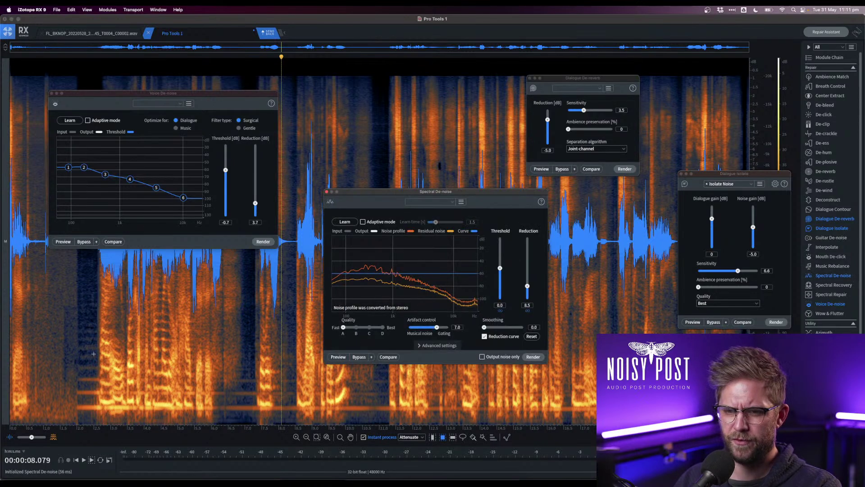
click(365, 438)
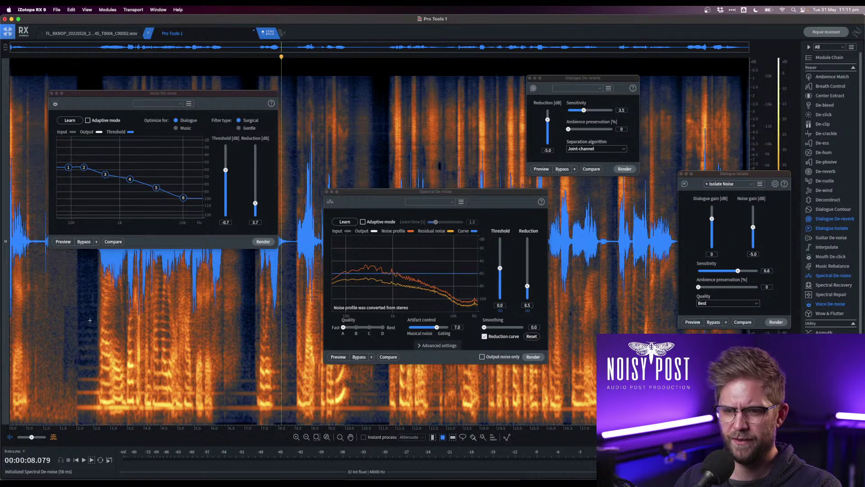
drag(67, 280, 96, 422)
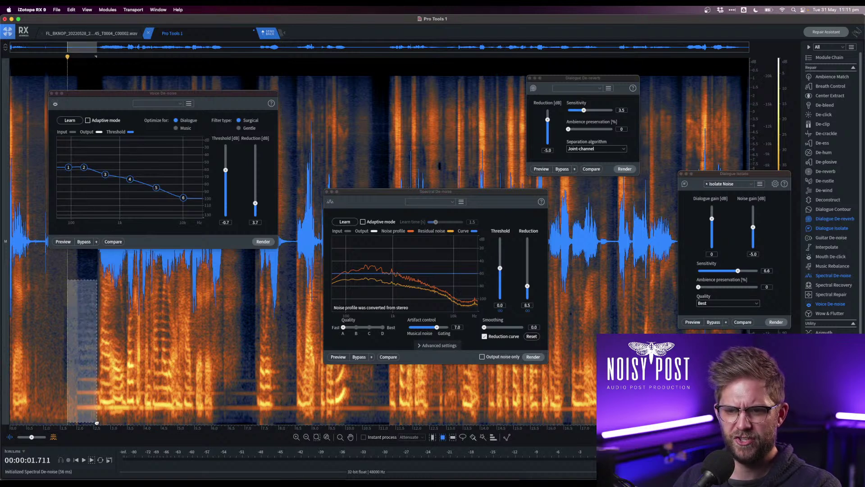
click(345, 221)
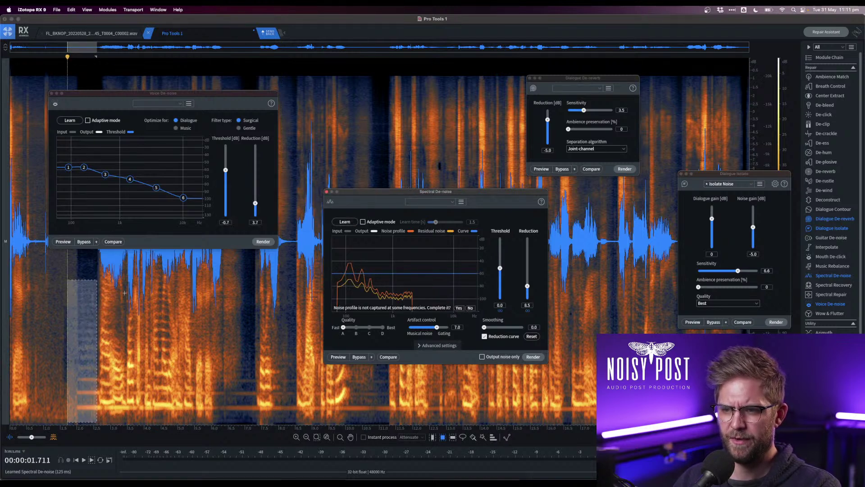
- Preview Spectral De-noise from about 1.8 seconds, set its threshold to 0.1 and reduction to 19.0, and render it
click(70, 316)
click(338, 356)
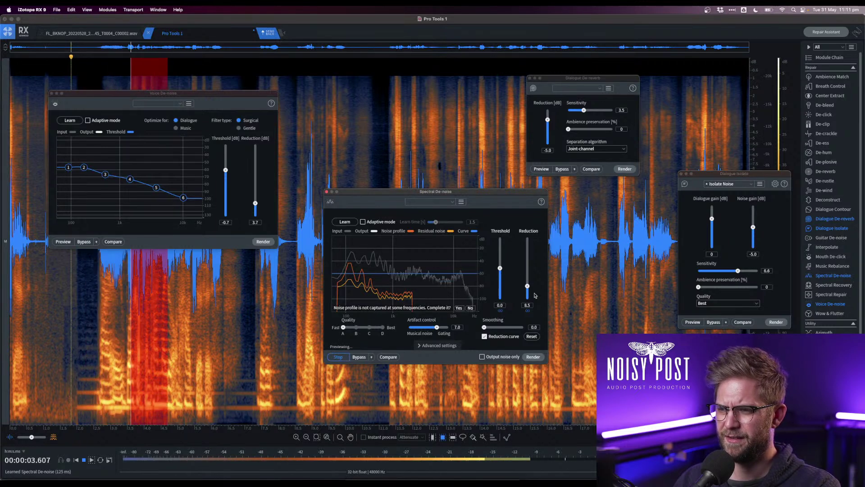
drag(527, 285, 528, 295)
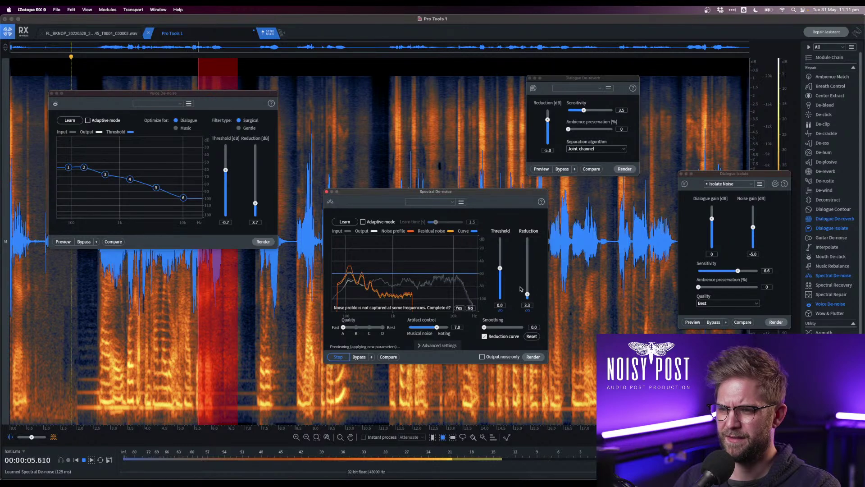
drag(500, 268, 527, 266)
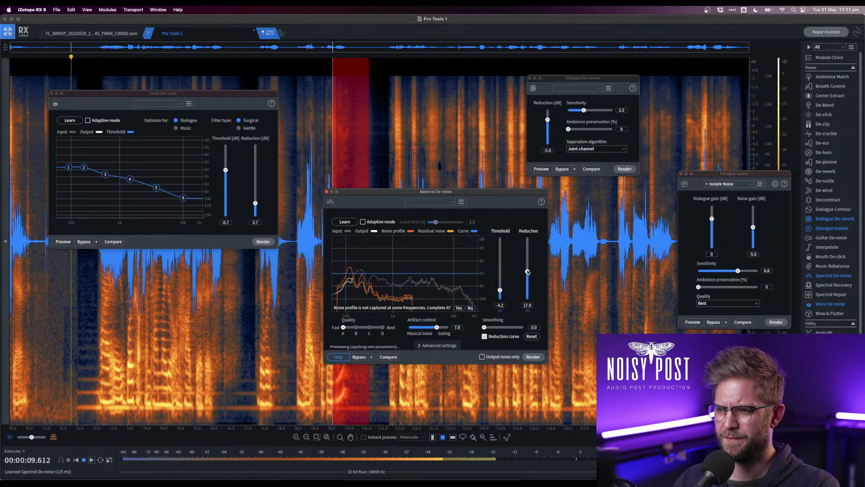
click(335, 357)
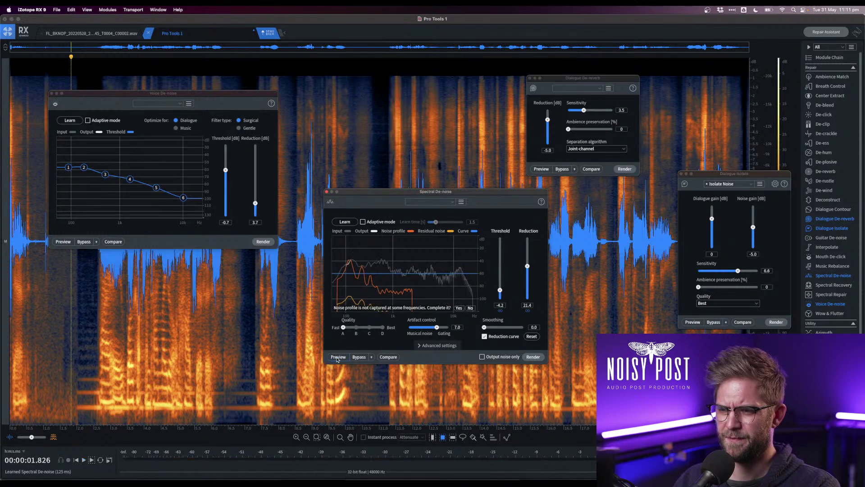
click(336, 357)
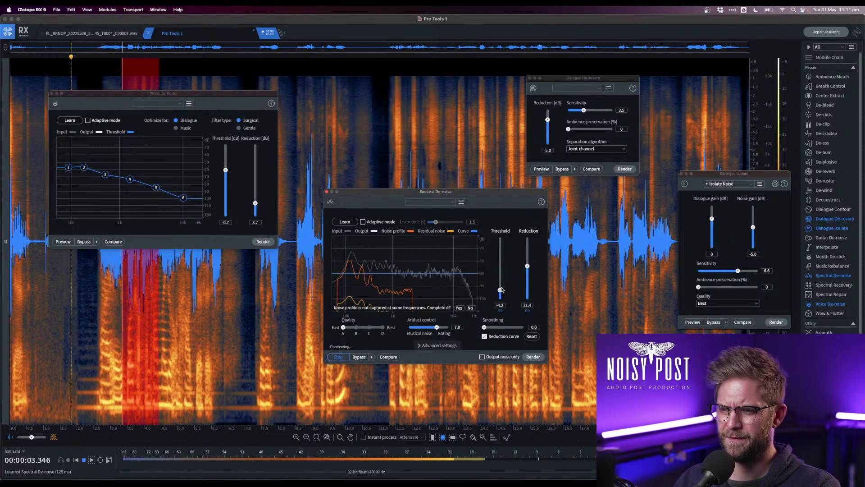
drag(527, 266, 500, 268)
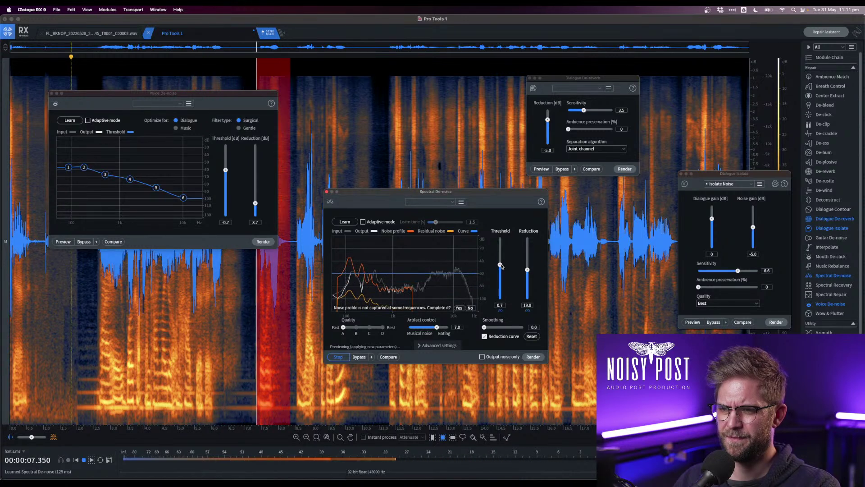
click(533, 356)
- Play back the de-noised dialogue around 2 to 6 seconds
key(space)
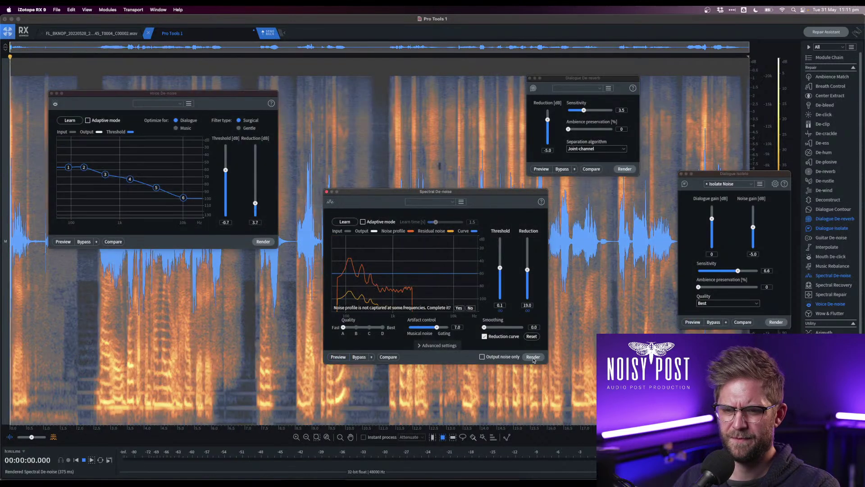
click(89, 370)
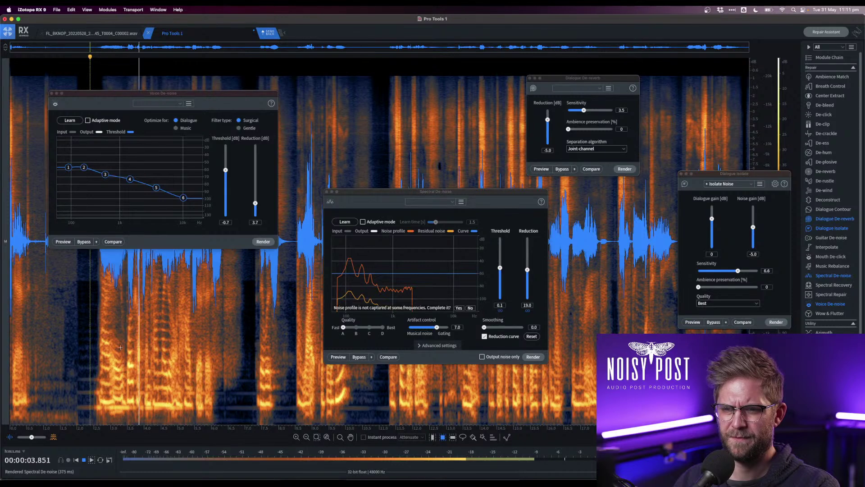
click(187, 405)
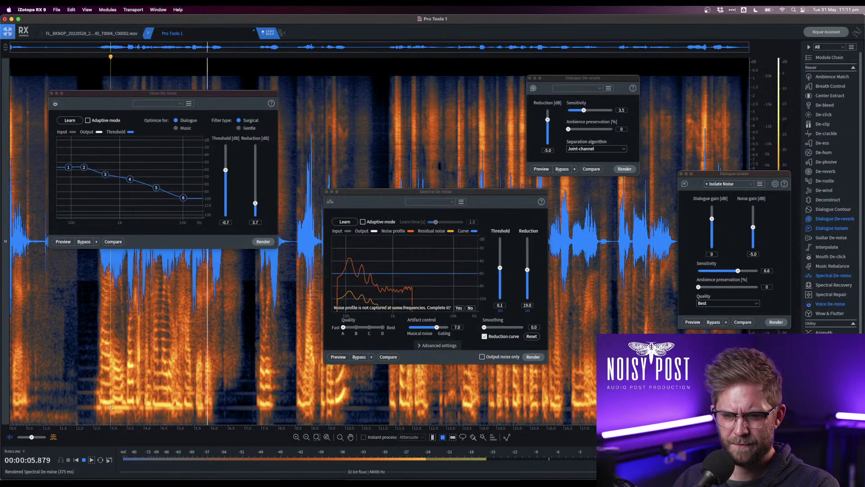
- Enable instant Attenuate processing and apply it to the low-frequency tone lines between about 2.4 and 6.6 seconds
key(super+z)
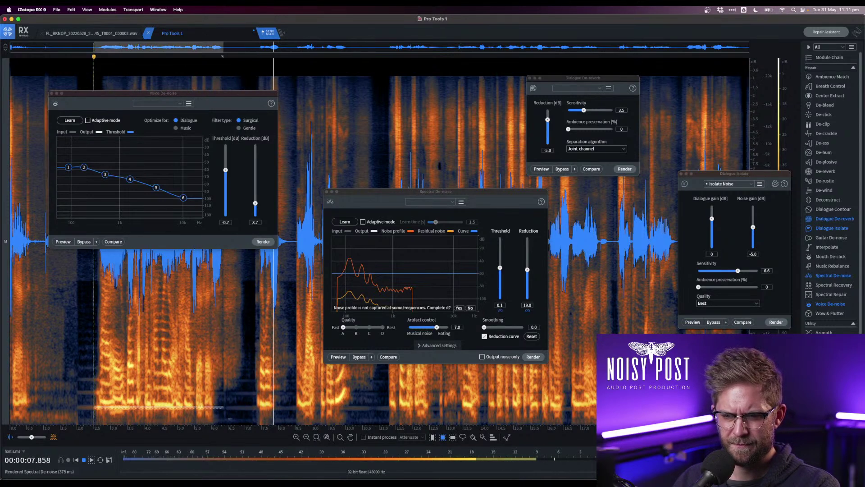
key(space)
click(285, 414)
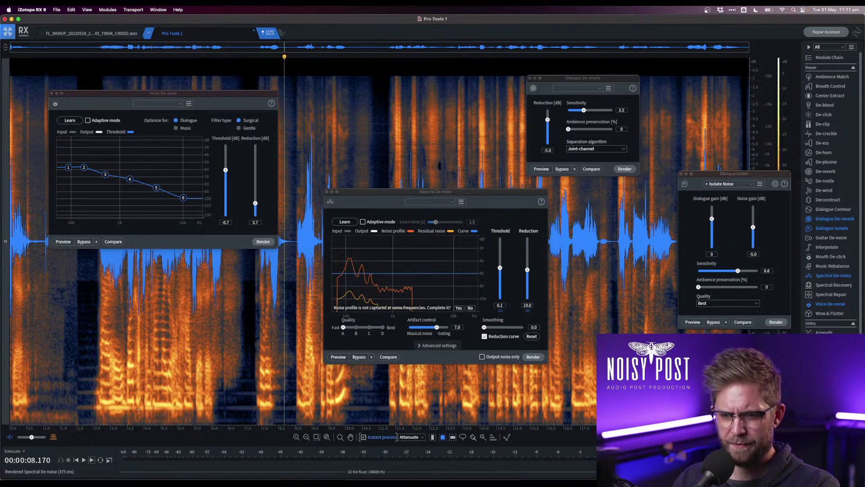
drag(95, 406, 233, 408)
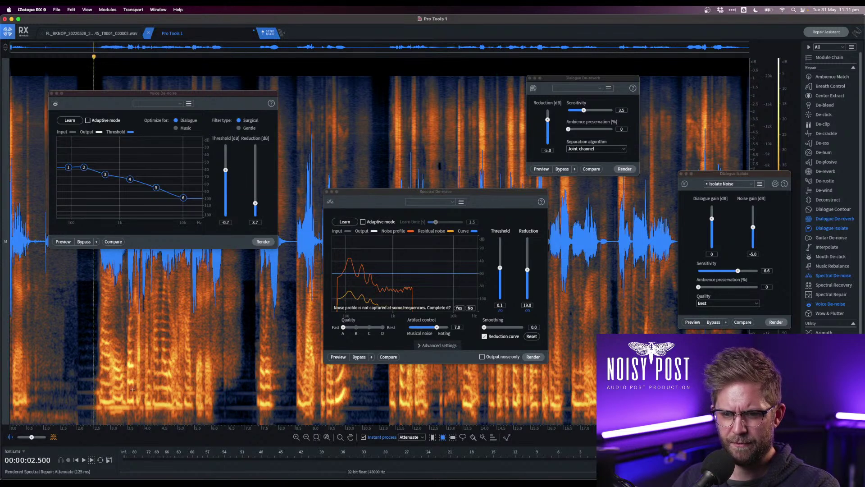
drag(150, 391, 231, 394)
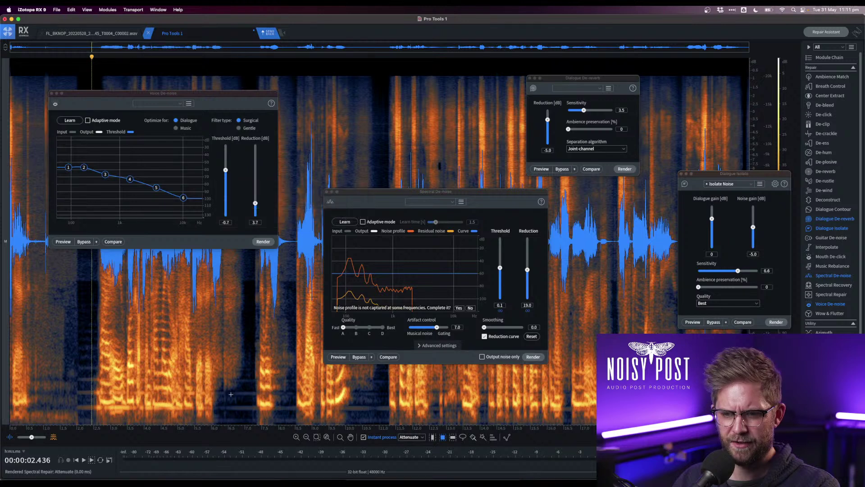
drag(95, 392, 230, 394)
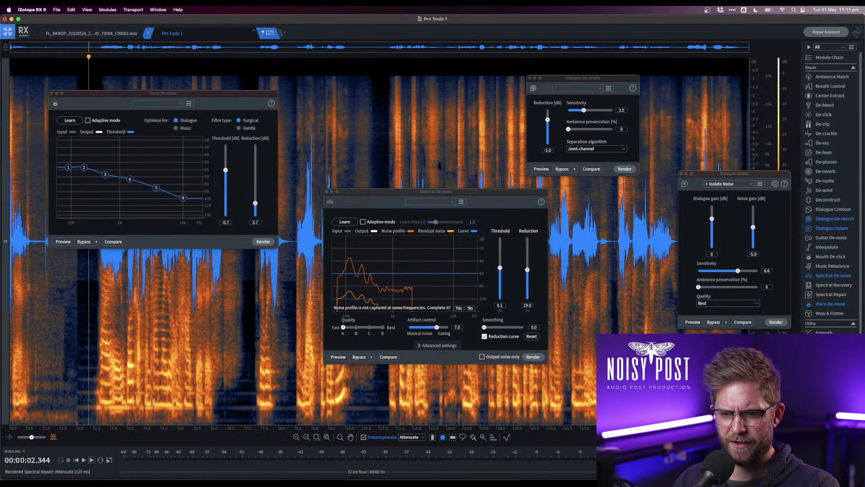
drag(96, 405, 230, 408)
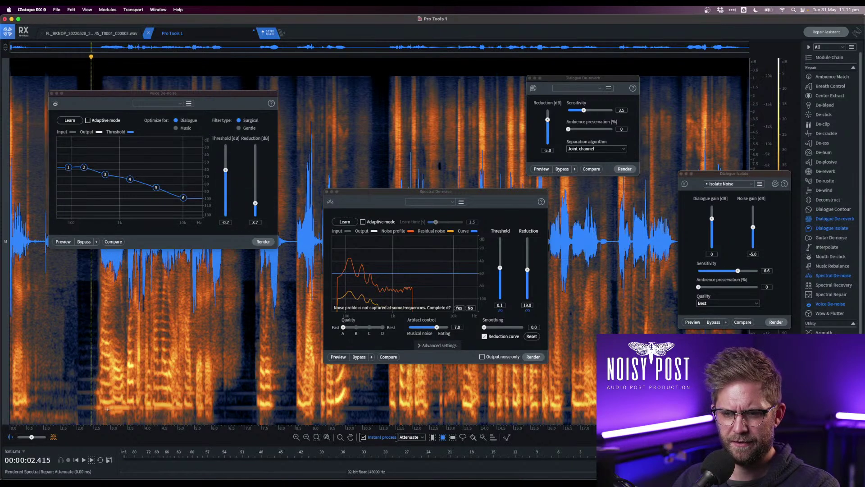
- Play the attenuated passage, undo the last attenuation, and play again from about 3.5 seconds
key(space)
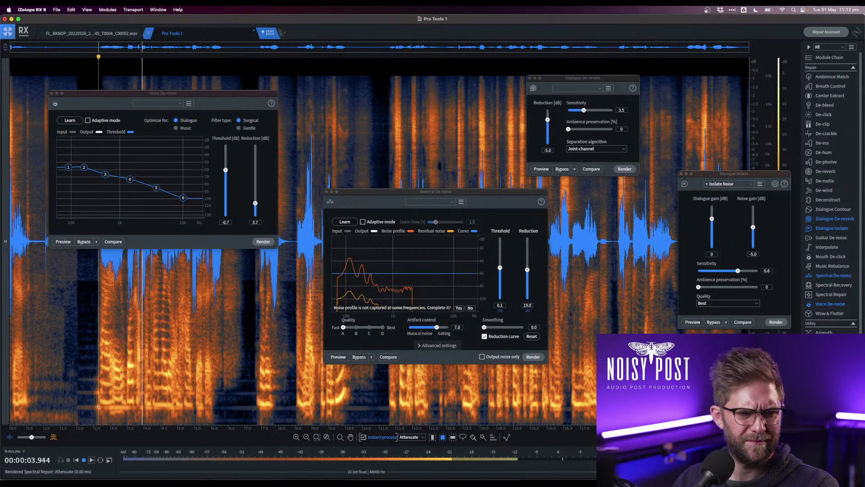
key(super+z)
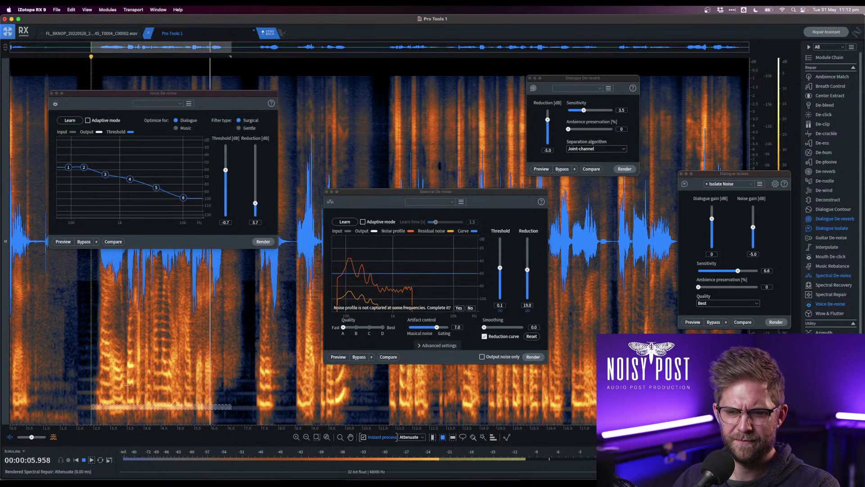
click(127, 336)
key(space)
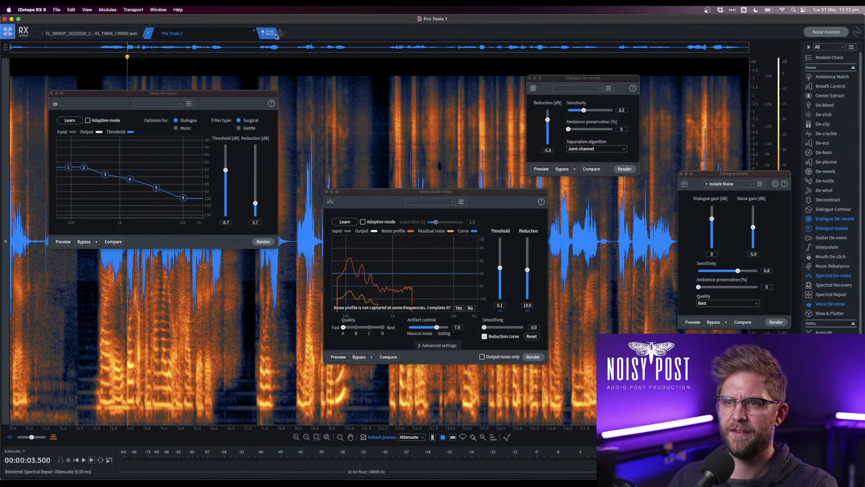
- Send the repaired audio back to Pro Tools and play the join with the preceding clip from about 01:10:41:18
click(270, 33)
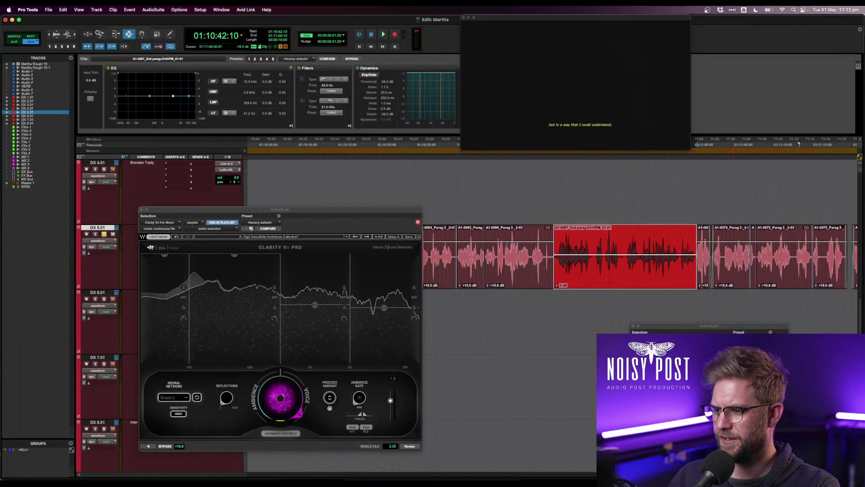
click(556, 260)
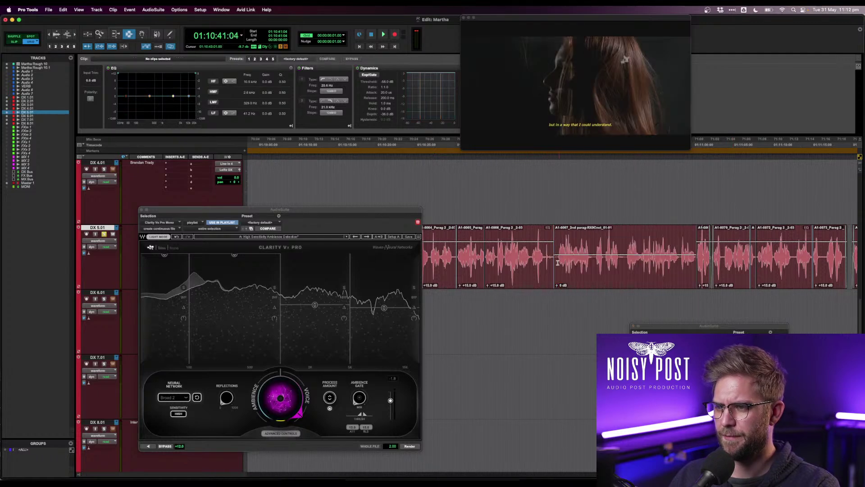
key(t)
key(t)
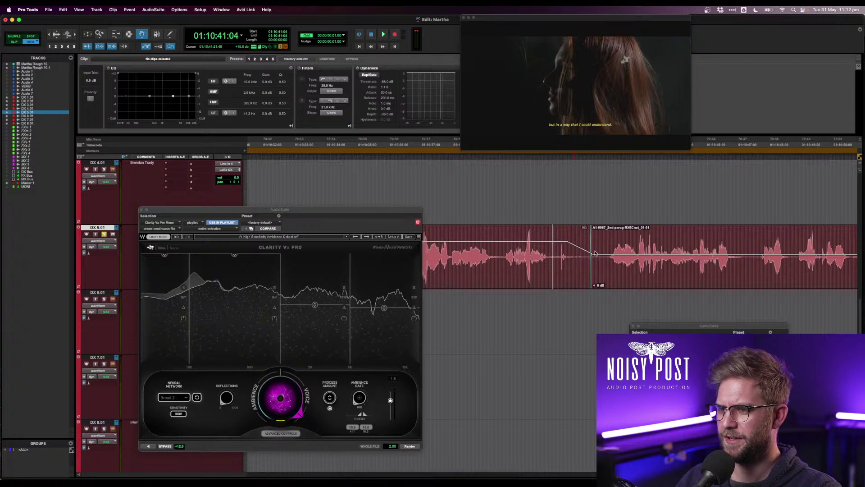
key(r)
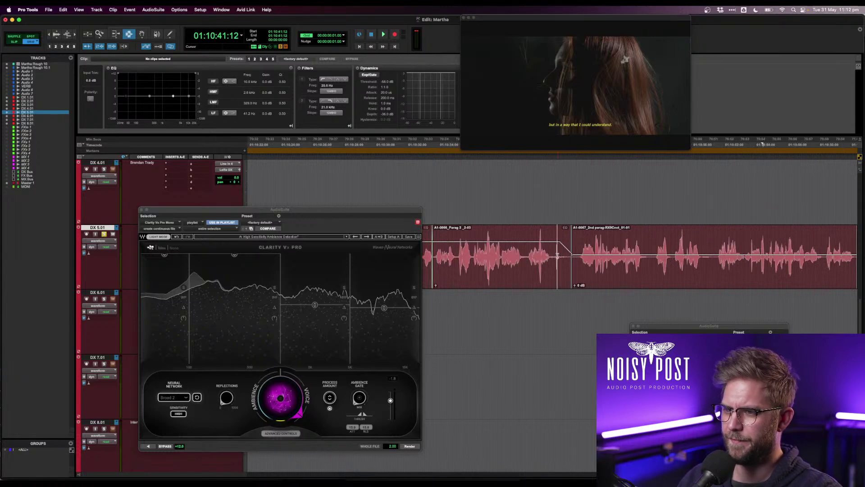
key(r)
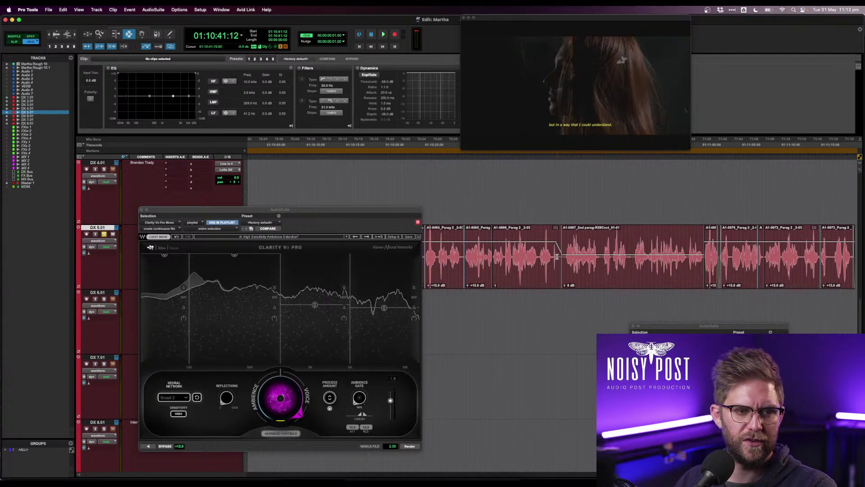
click(550, 259)
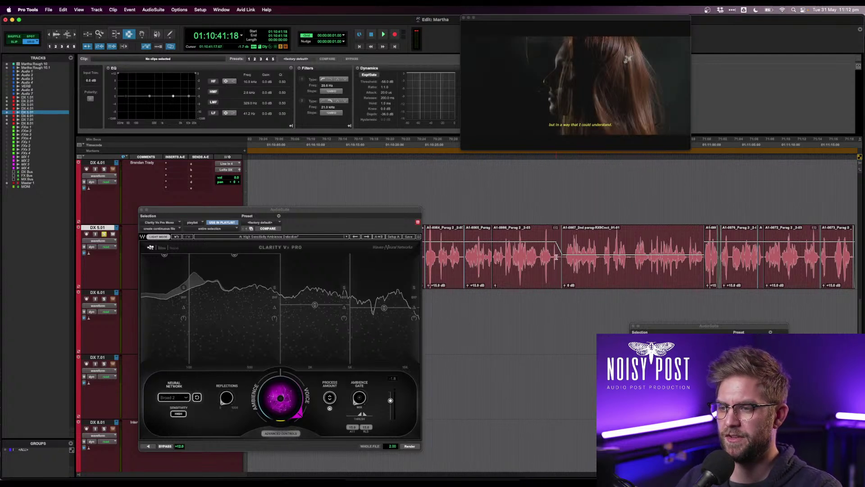
key(space)
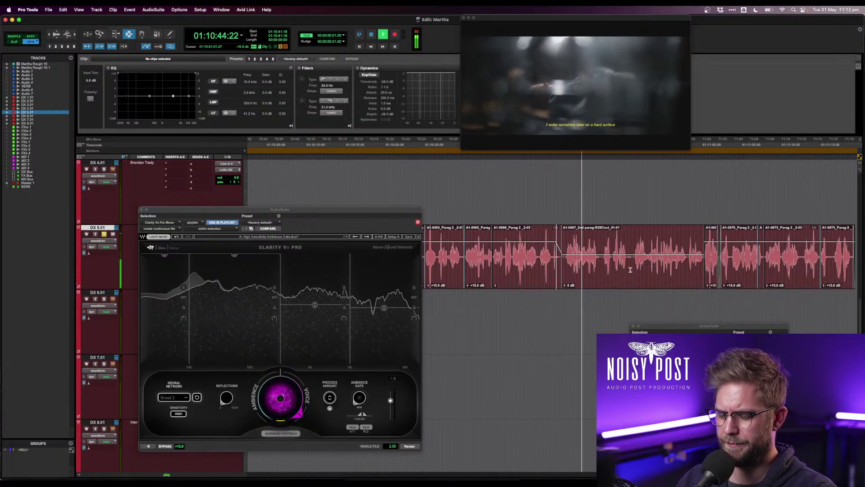
- Remove the silence at the head of the returned RX clip on DX 5.01, add a short fade-in, and play it
key(t)
key(t)
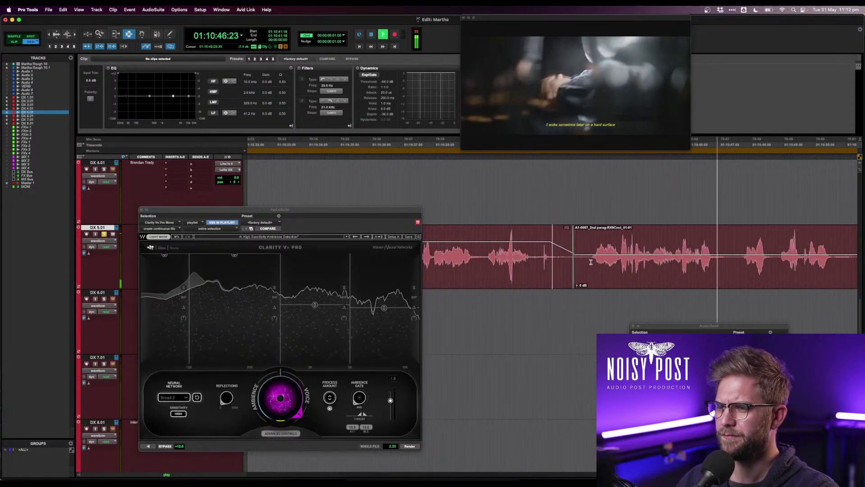
drag(590, 263, 574, 263)
key(Delete)
key(space)
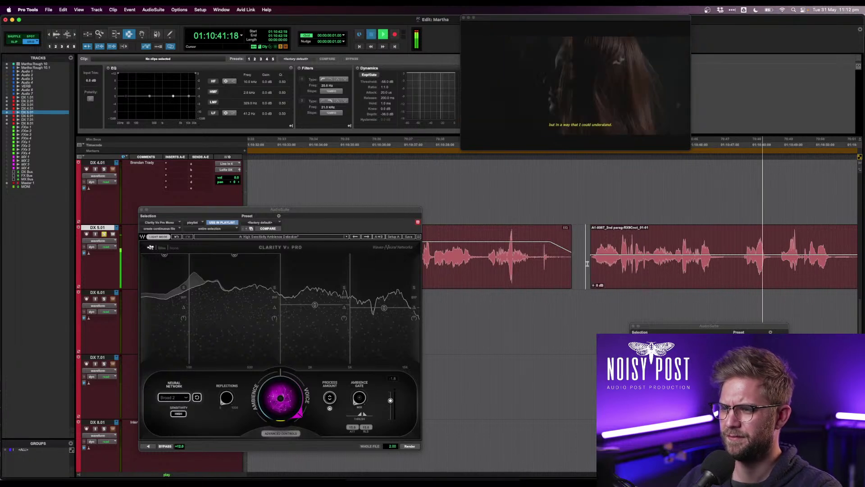
key(space)
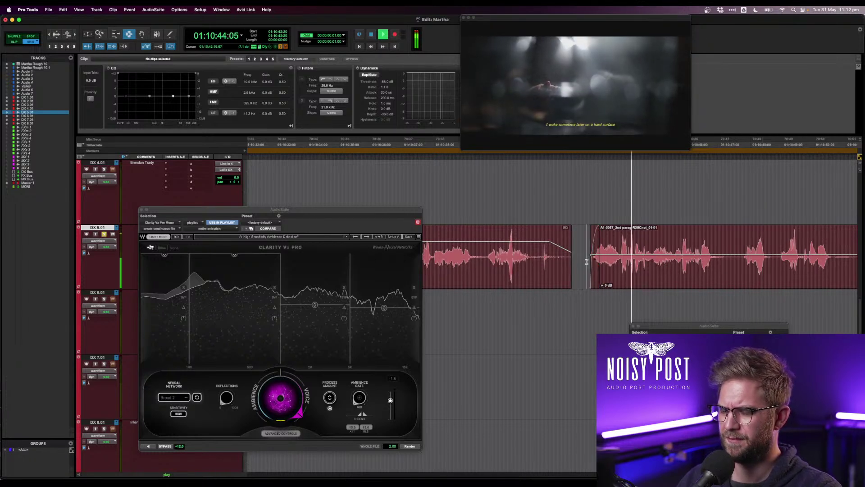
key(space)
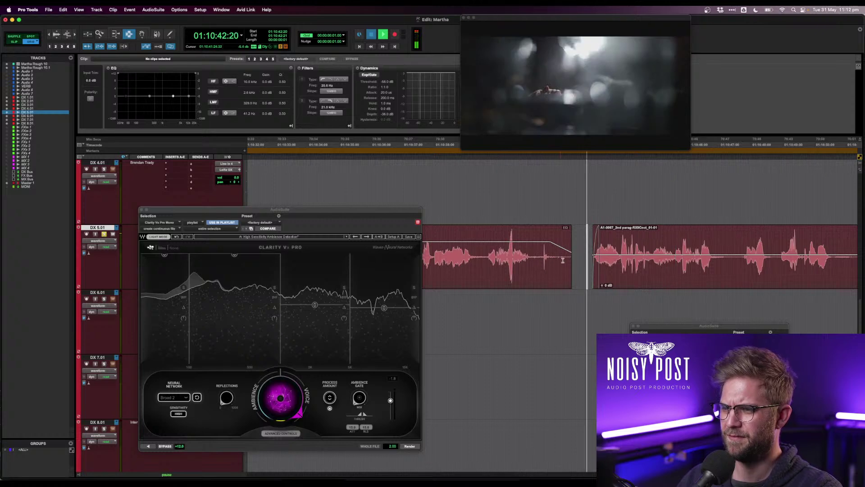
- Fade out the end of the clip preceding the returned RX clip, starting after its last word
drag(581, 262, 547, 261)
key(space)
key(f)
key(Left)
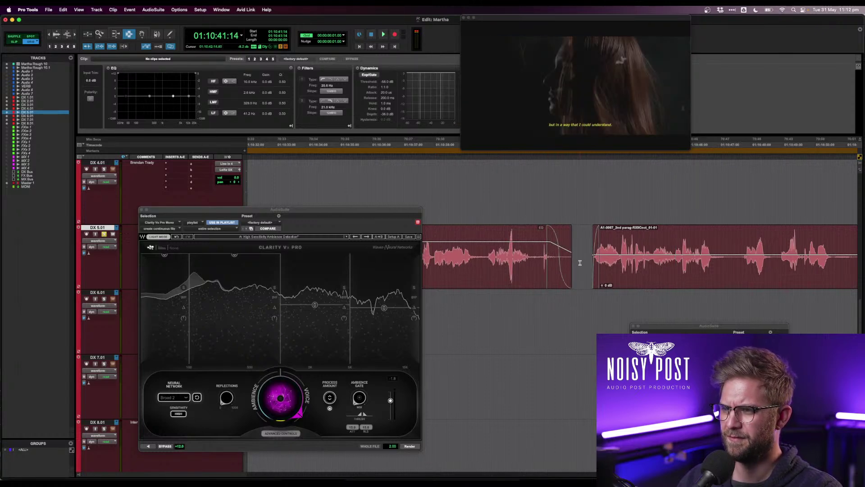
- Play across the faded join and through the returned RX clip, checking it up to about 01:10:58
key(r)
key(r)
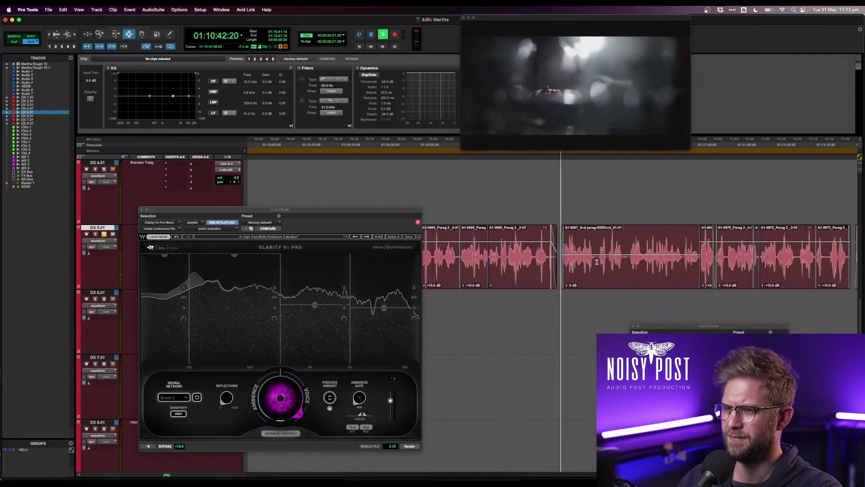
scroll(600, 261, right, 2)
scroll(598, 261, right, 1)
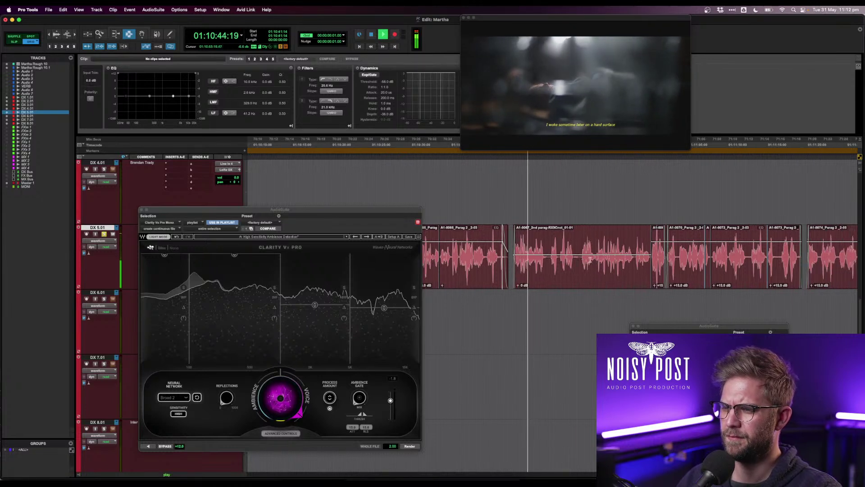
double_click(544, 259)
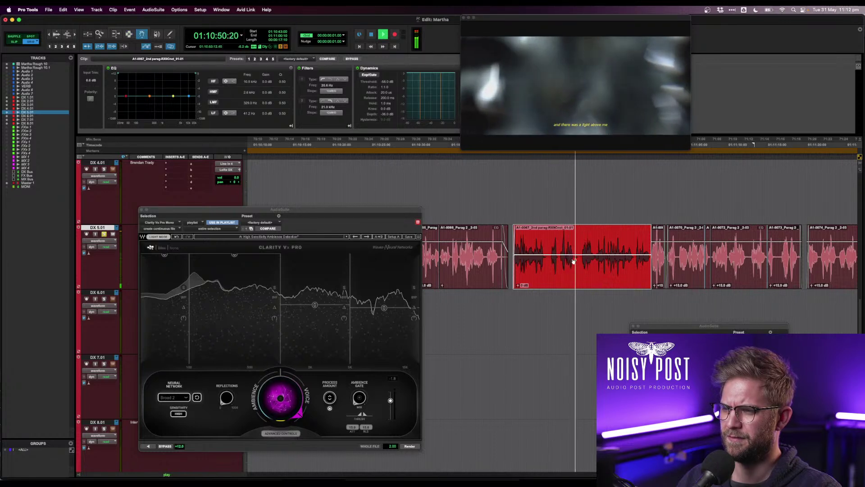
click(637, 257)
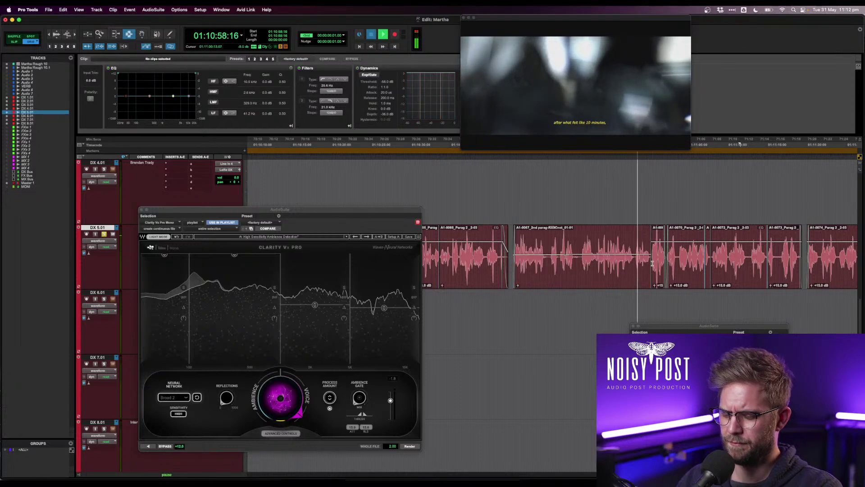
- Clean up the start of the short clip following the RX clip on DX 5.01 with a fade, and ramp its opening clip gain
key(super+bracketright)
key(super+bracketright)
click(609, 266)
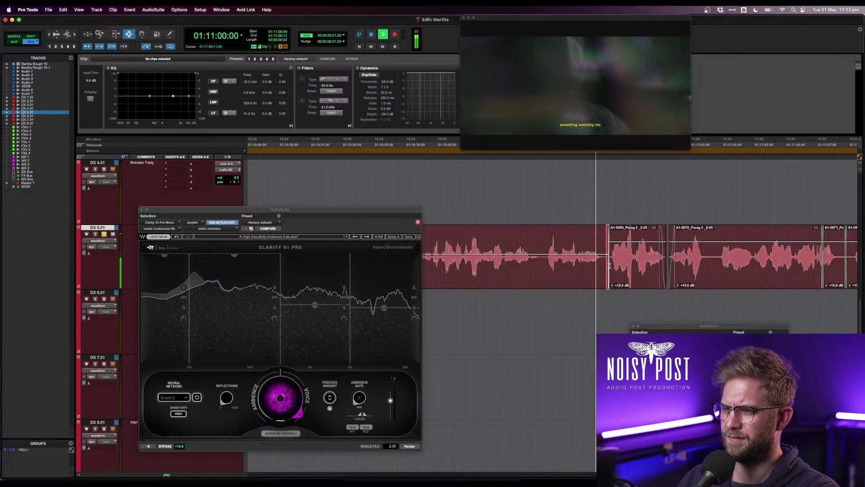
key(Delete)
drag(609, 266, 629, 246)
key(f)
click(612, 264)
key(F8)
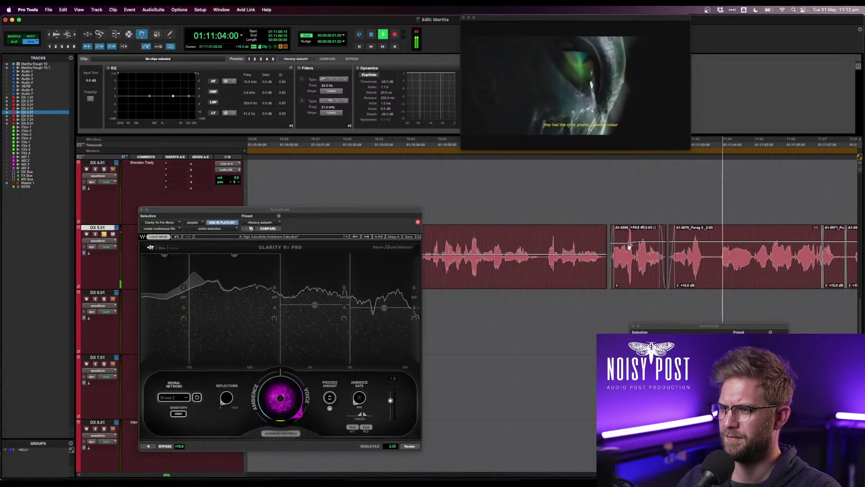
key(F7)
- Play the end of the RX clip from about 01:10:58:24 and ramp up the clip gain over its last words
key(space)
click(563, 264)
key(space)
key(r)
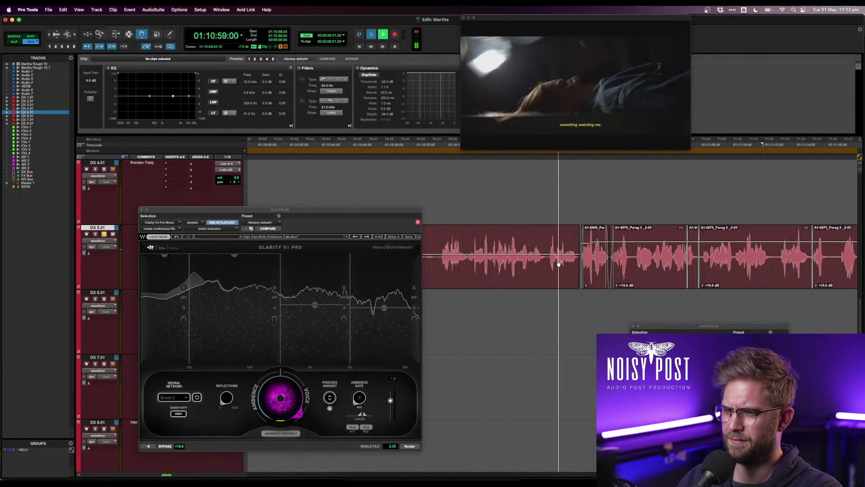
key(F8)
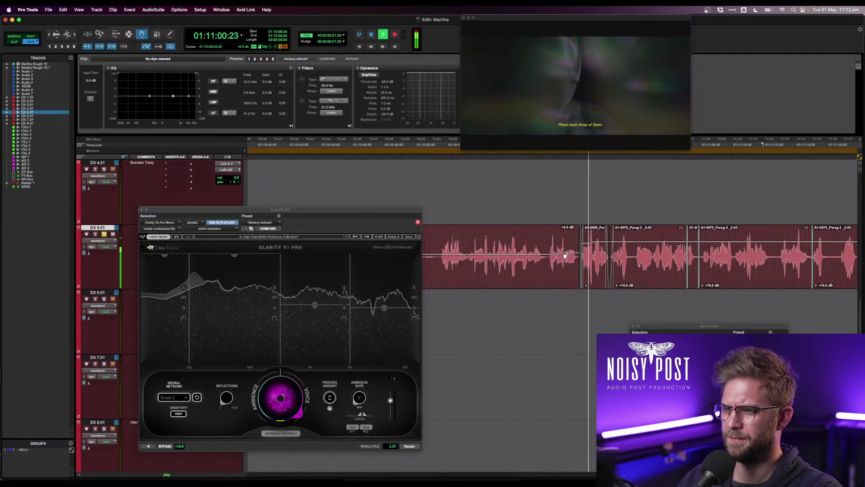
key(F7)
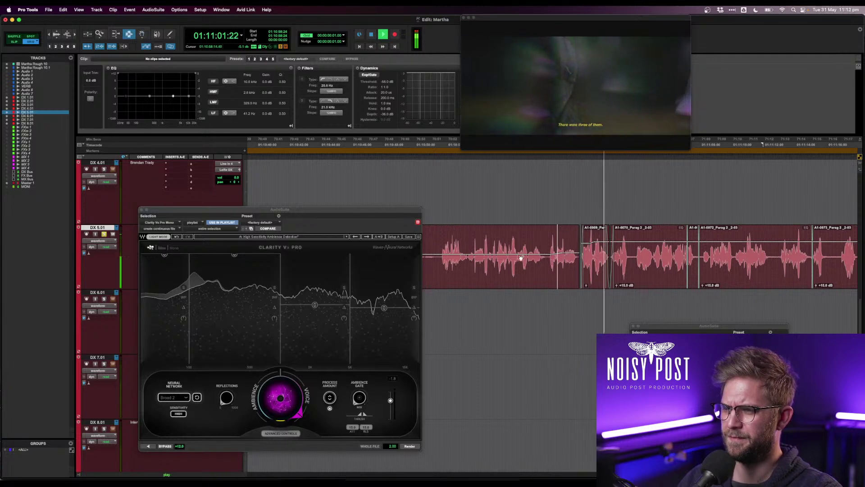
- Select the short clip directly after the RX clip on DX 5.01 while the dialogue plays on
double_click(596, 263)
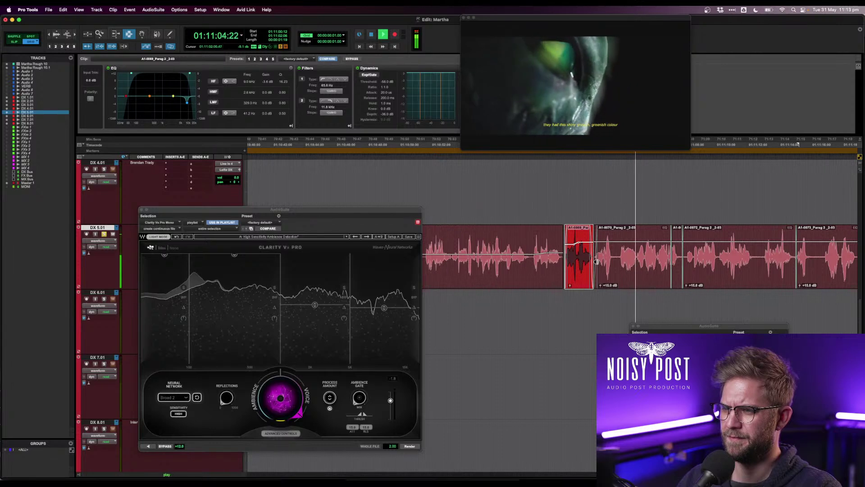
click(573, 260)
key(r)
key(r)
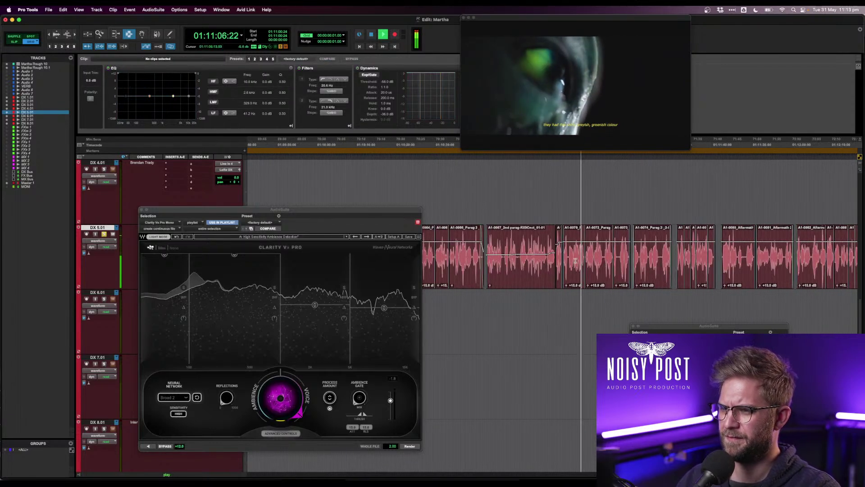
click(556, 261)
double_click(559, 261)
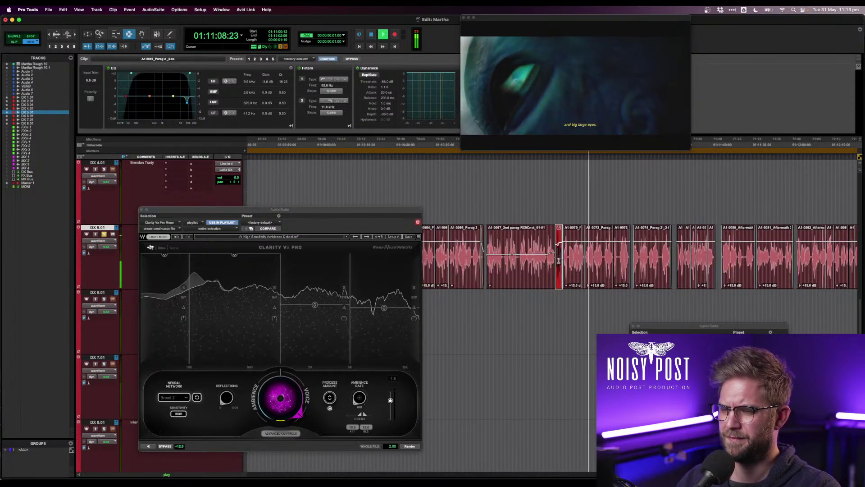
- Save the session and continue playing through the dialogue edits on track DX 5.01
click(559, 261)
key(super+s)
click(570, 260)
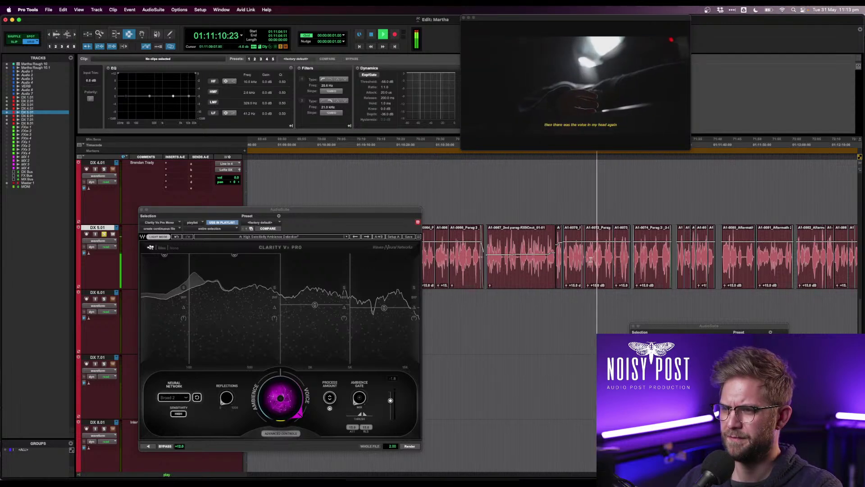
scroll(581, 262, down, 3)
scroll(579, 237, left, 2)
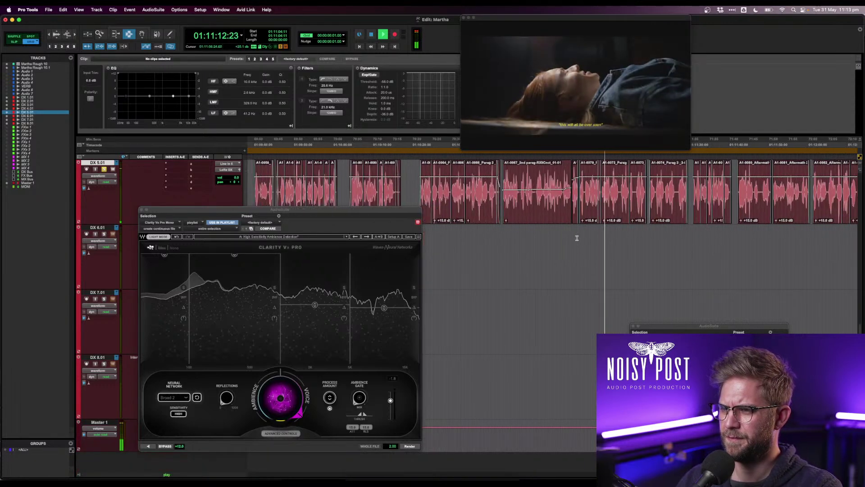
- Fade out the tail of clip A1-0073 on DX 5.01
key(super+bracketright)
key(super+bracketright)
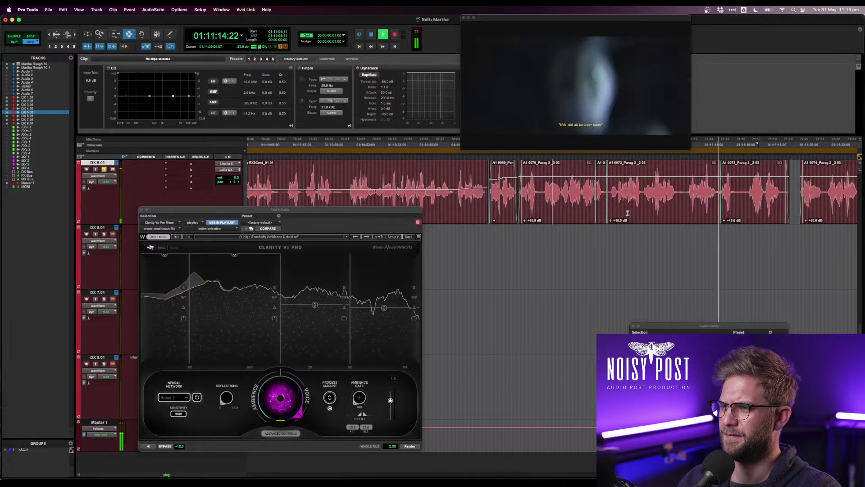
drag(629, 203, 619, 199)
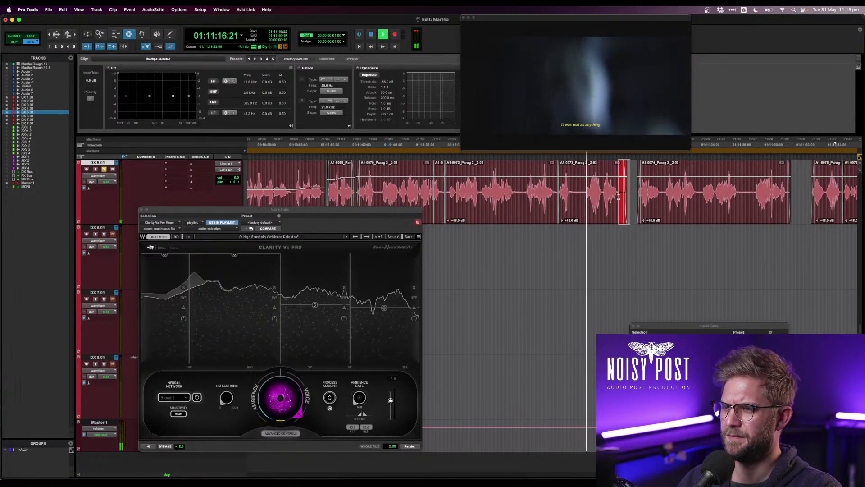
click(618, 198)
key(F8)
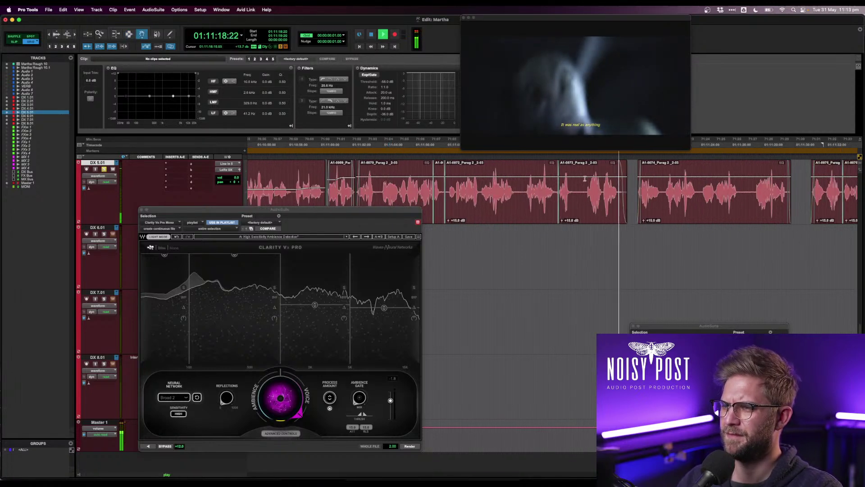
key(F6)
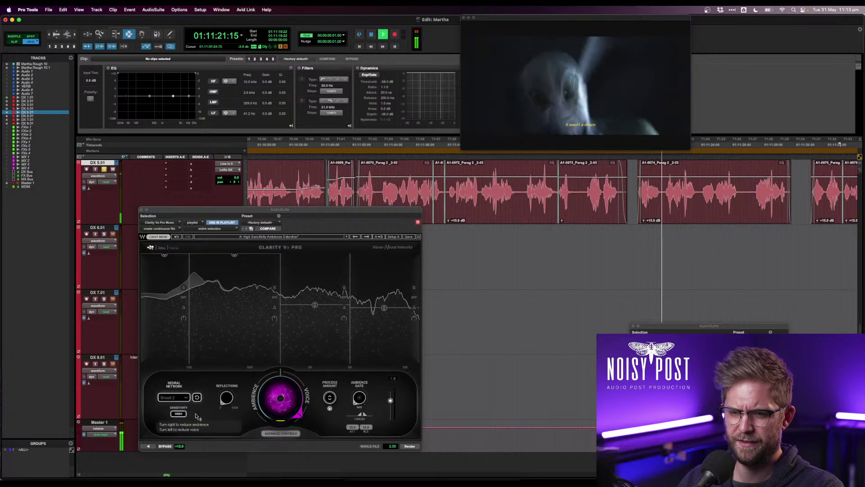
- Lower the Pro-L 2 limiter gain on Master 1 to about +11.8 dB while auditioning the dialogue
key(space)
drag(266, 210, 357, 217)
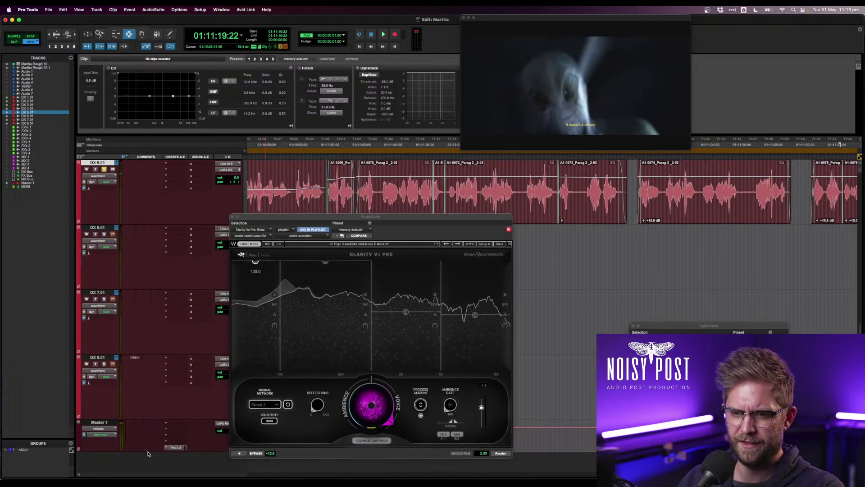
click(174, 447)
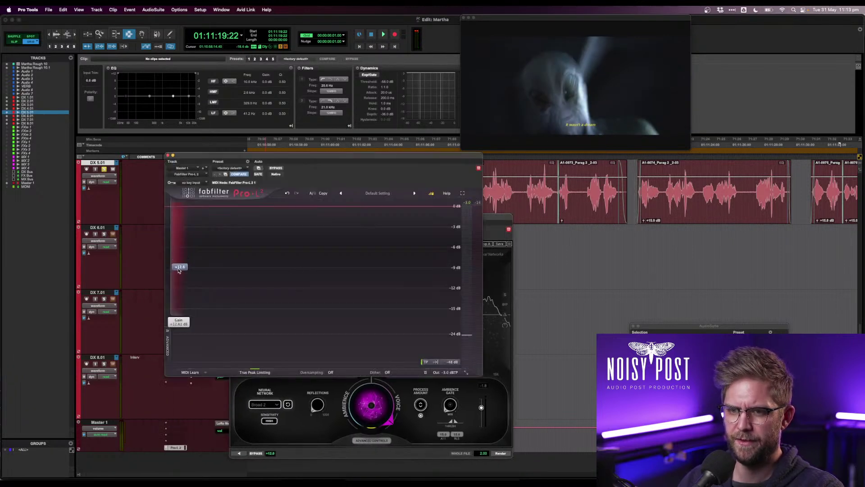
drag(178, 272, 178, 273)
key(space)
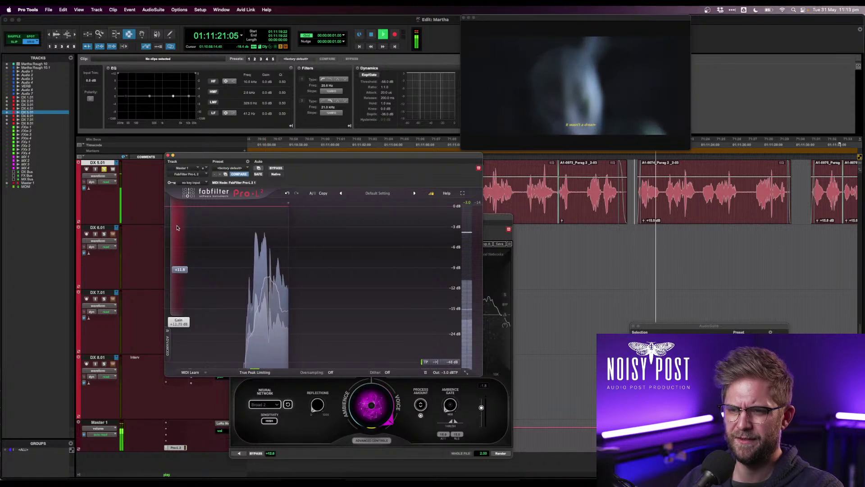
click(168, 155)
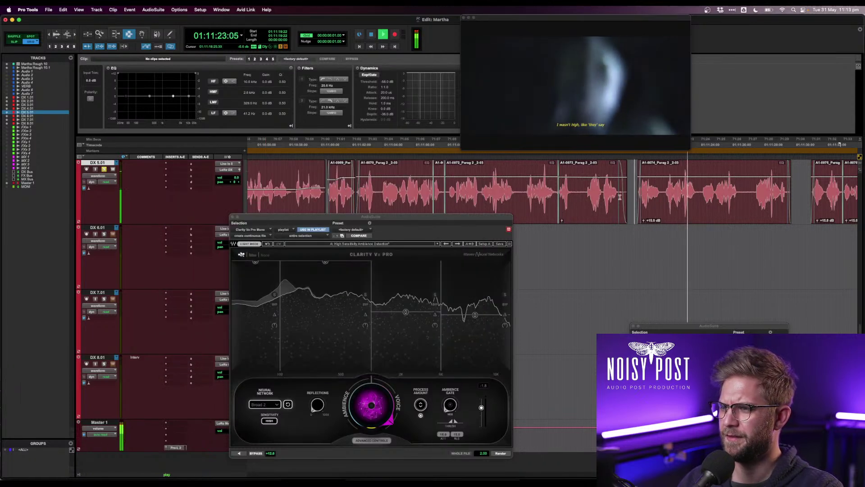
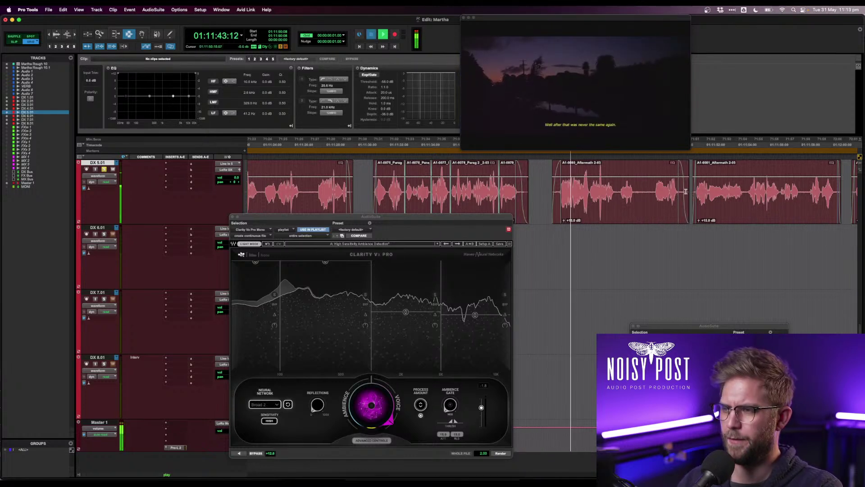
- Check the edges of clip A1-0081 on DX 5.01 and lengthen the fade-in at the start of A1-0080
key(space)
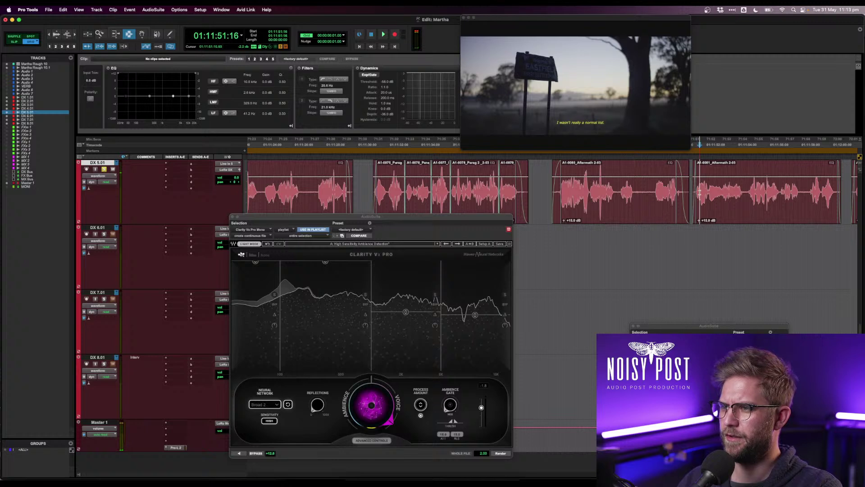
click(698, 191)
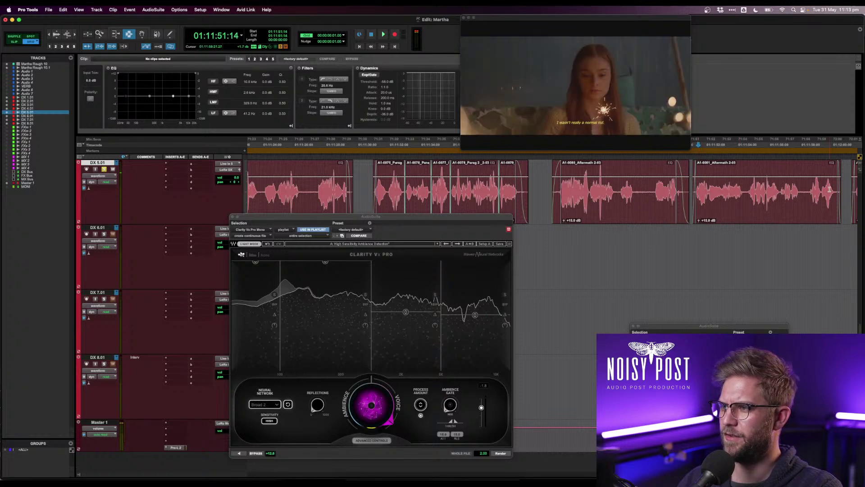
click(829, 189)
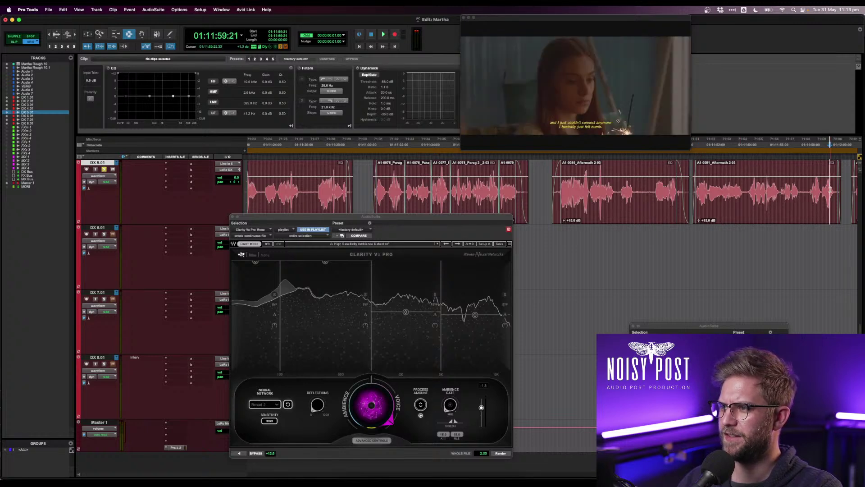
click(548, 198)
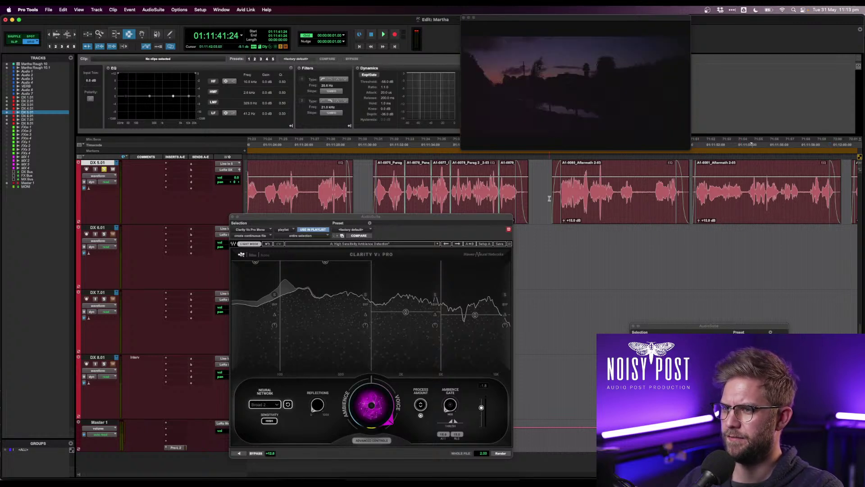
key(space)
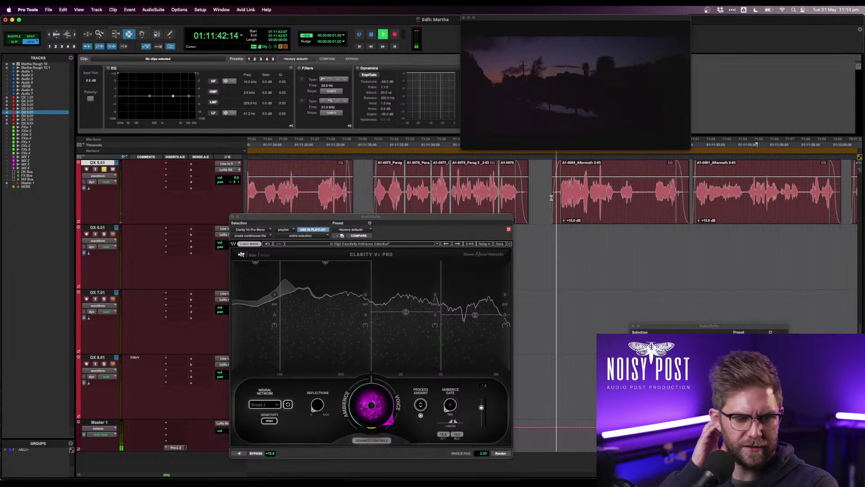
key(space)
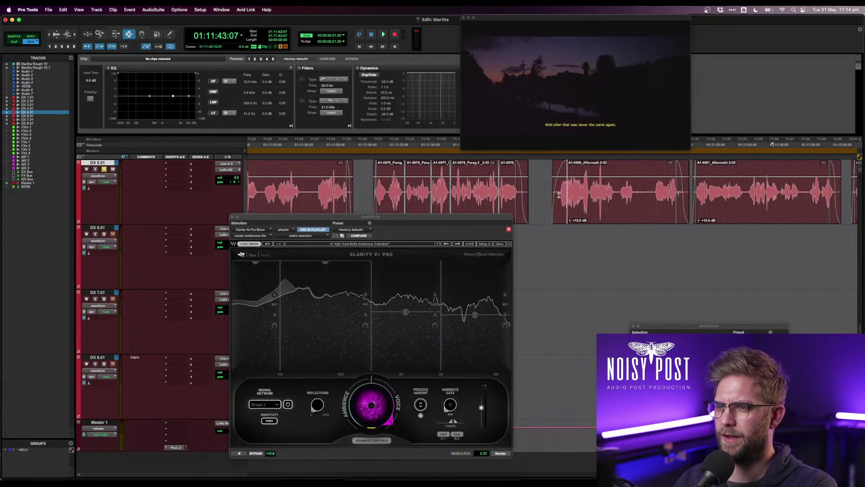
- Create a fade-in at the start of clip A1-0082 on DX 5.01
scroll(586, 208, down, 1)
scroll(587, 209, right, 2)
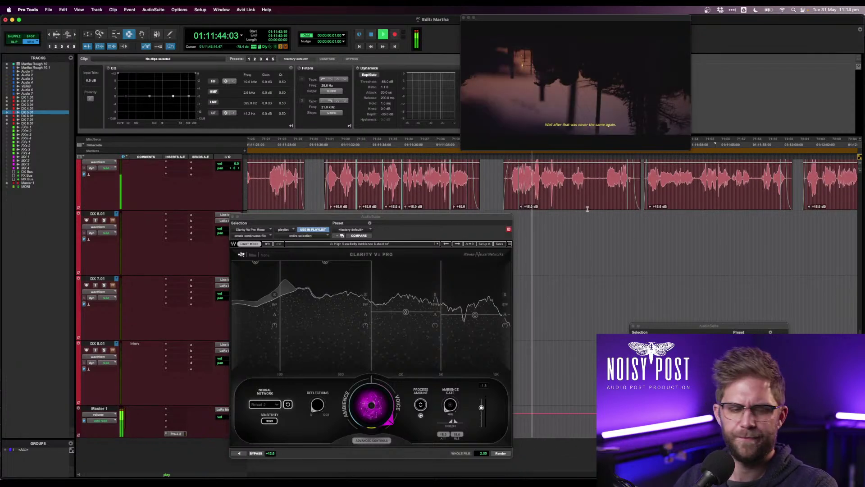
scroll(587, 208, up, 2)
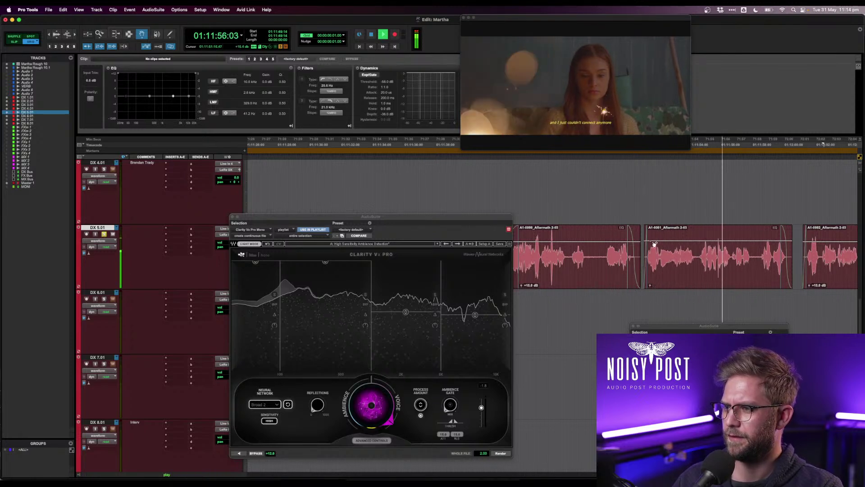
scroll(668, 250, right, 5)
drag(655, 257, 663, 255)
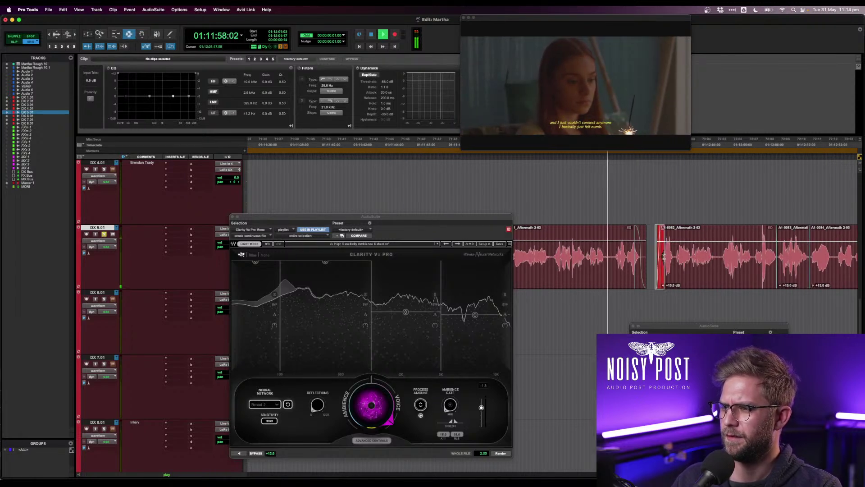
key(super+f)
key(Return)
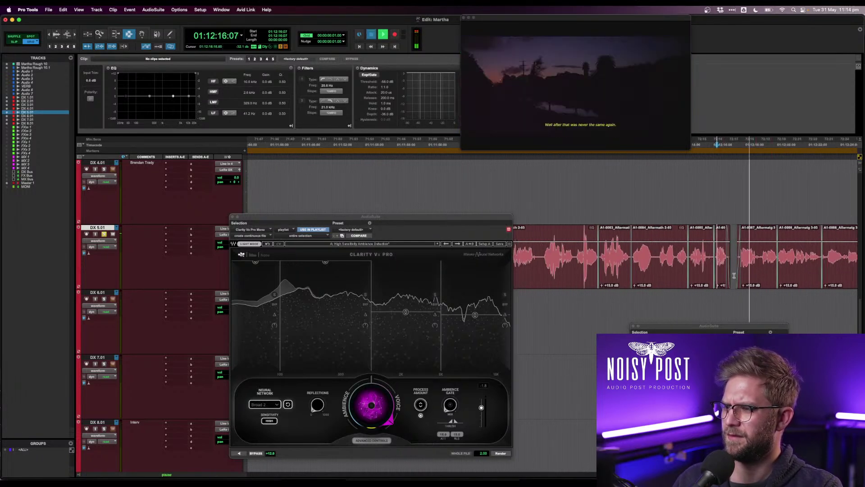
- Audition DX 5.01 from near the end of clip A1-0082, and again from just before A1-0087
click(583, 265)
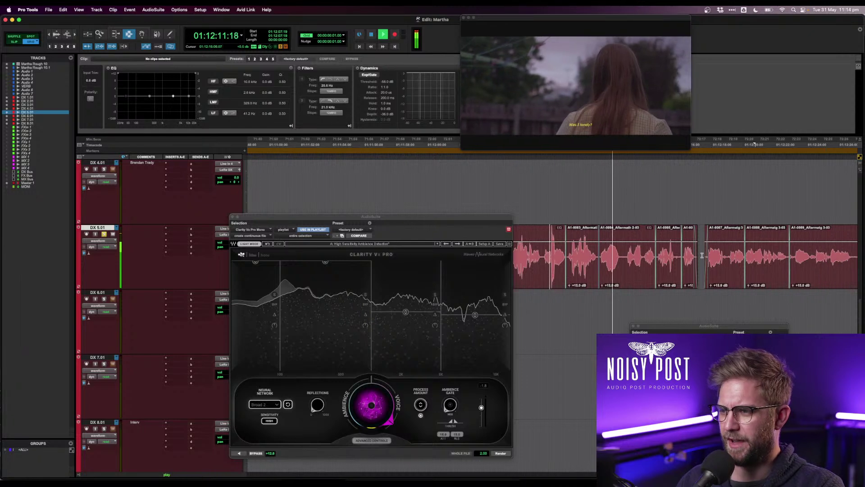
key(space)
click(686, 265)
key(space)
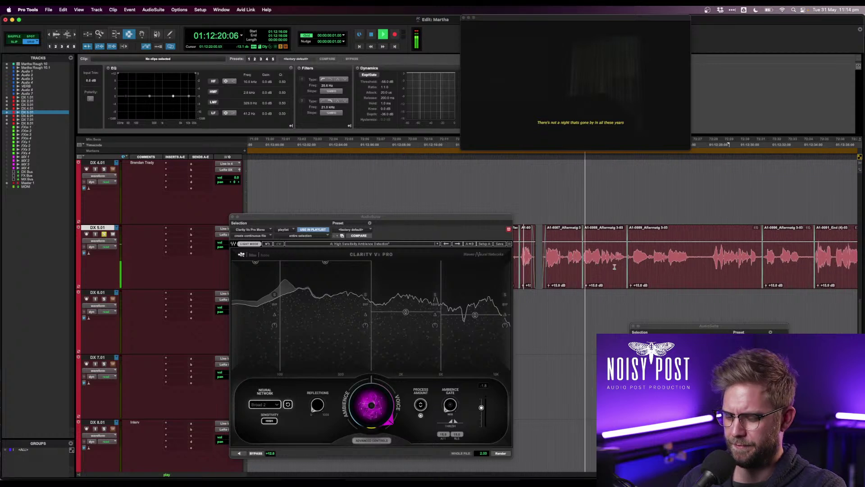
- Brighten the DX 5.01 clips from A1-0087 through A1-0092: boost high-mids about 5 dB, open the low-pass to 21 kHz and widen the high-frequency notch
key(r)
double_click(558, 261)
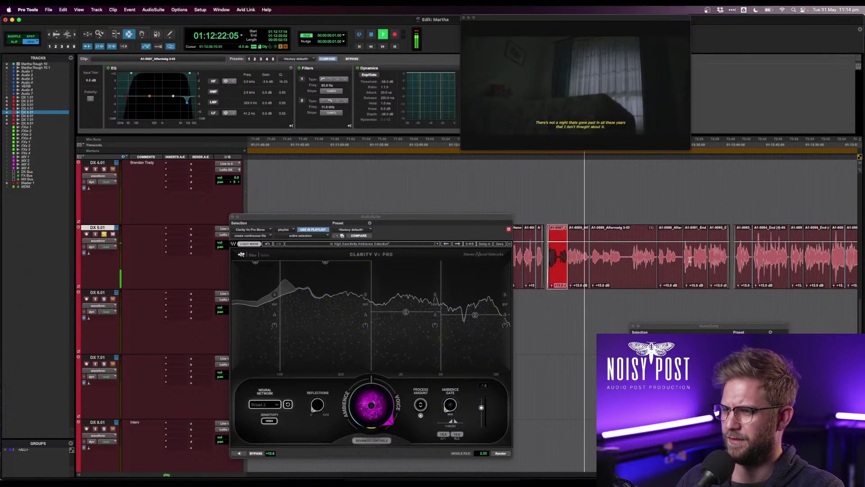
shift+click(717, 263)
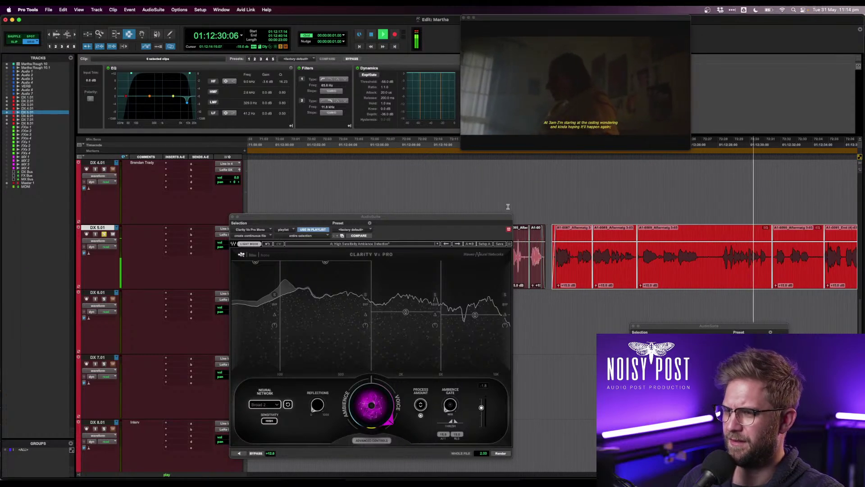
key(space)
drag(469, 217, 469, 256)
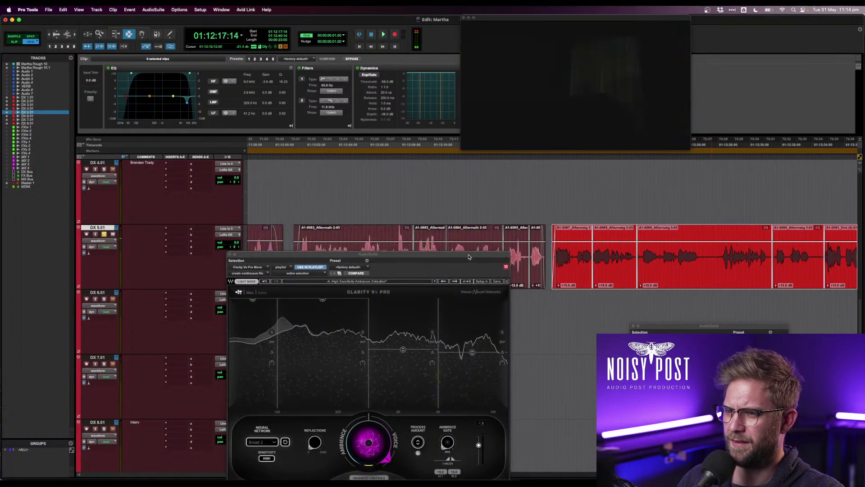
key(space)
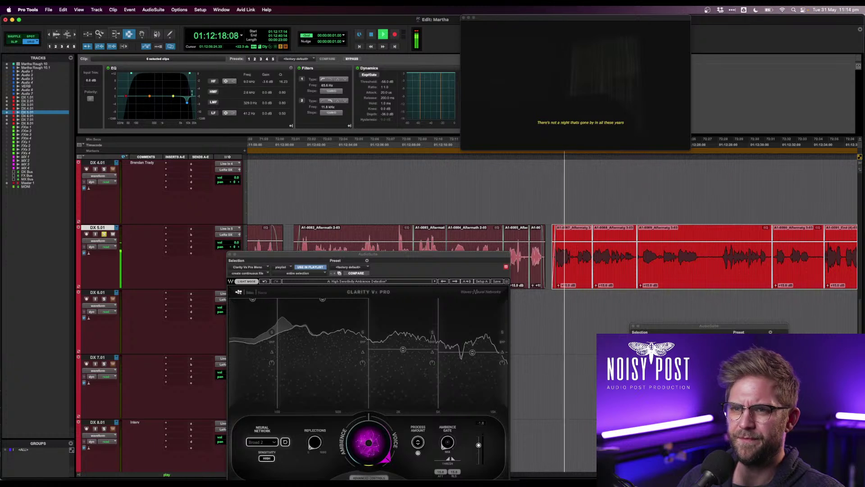
drag(172, 93, 186, 91)
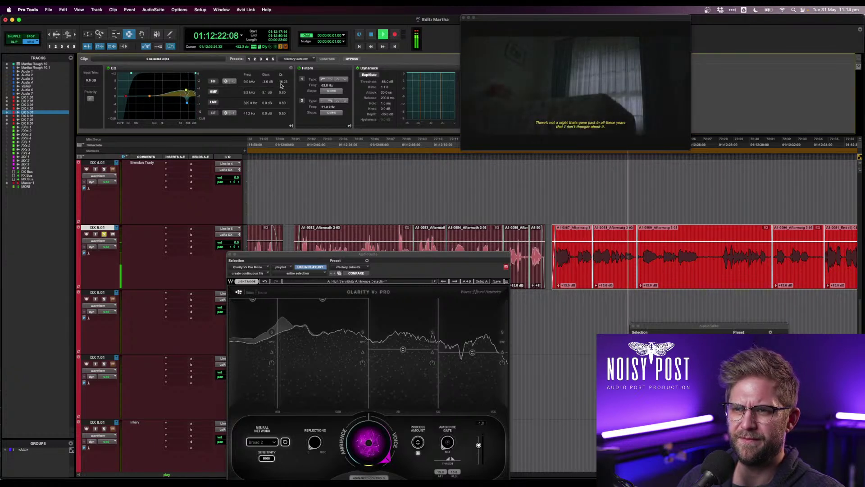
drag(281, 83, 291, 93)
- Listen to the soloed MarthaRough10.1 guide track around 01:12:05 and compare it with the edited dialogue on DX 5.01
scroll(556, 258, up, 10)
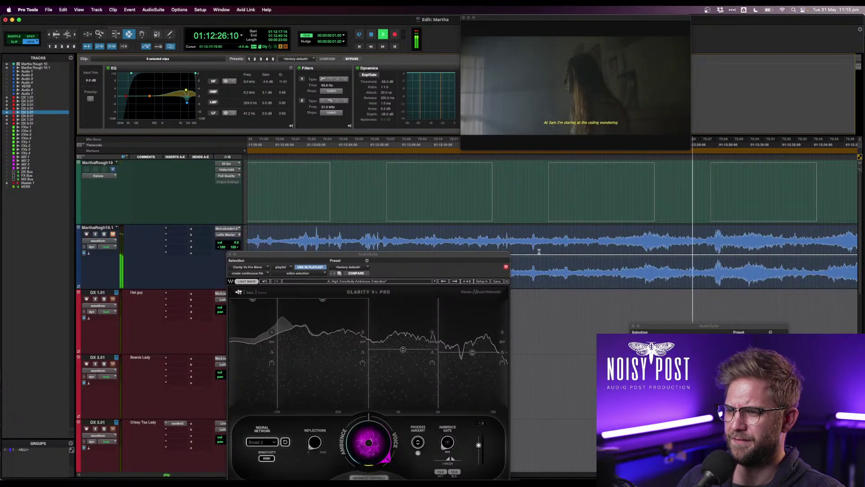
click(496, 239)
key(space)
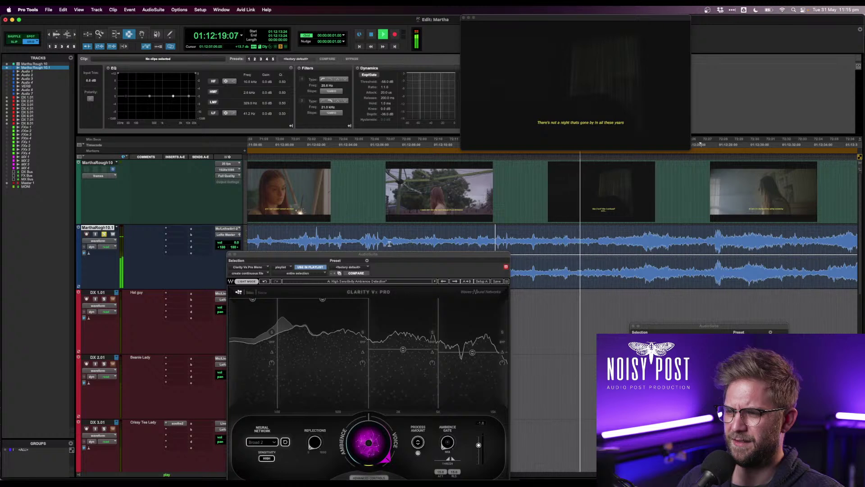
click(368, 242)
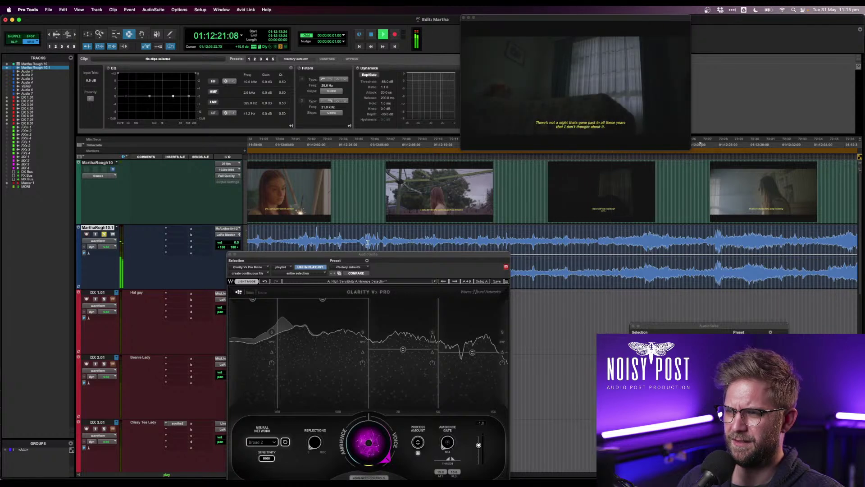
key(space)
key(space)
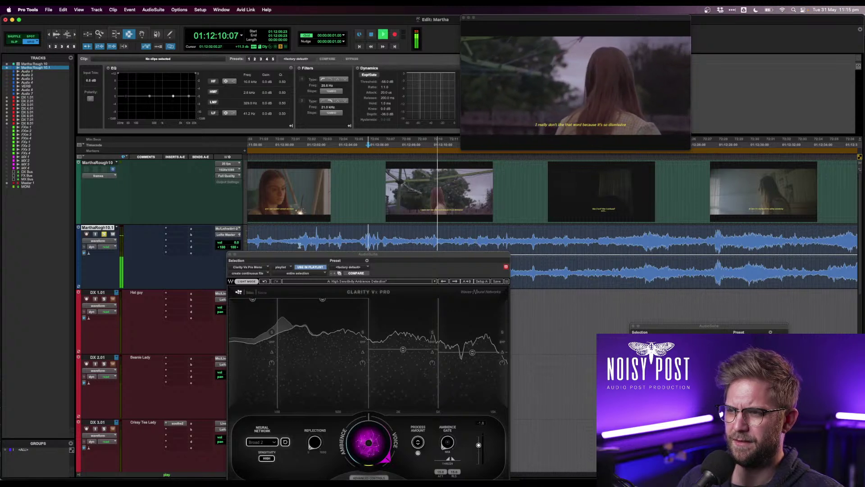
key(space)
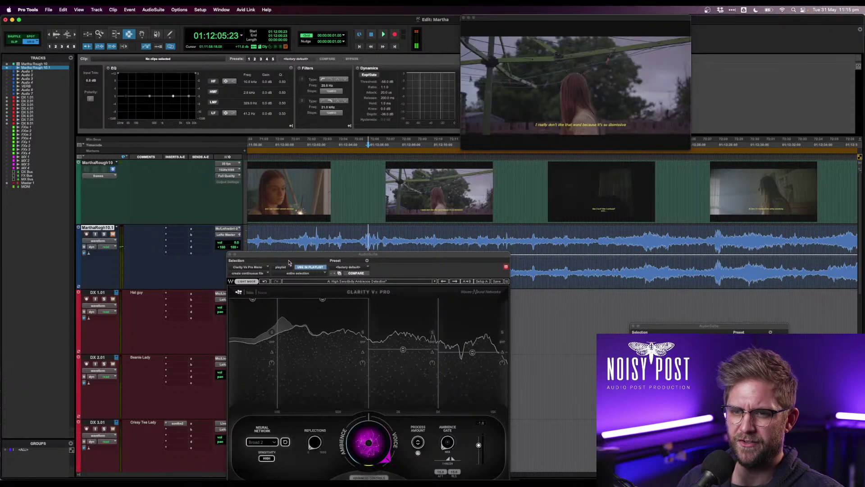
scroll(518, 283, down, 10)
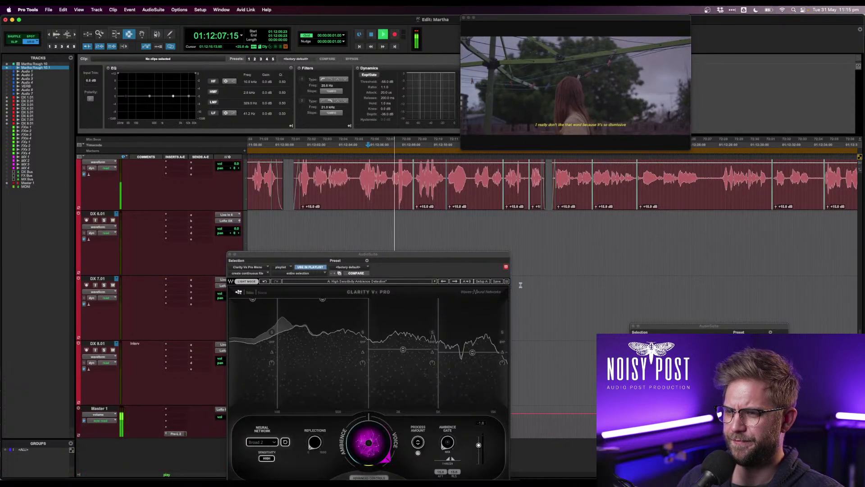
key(r)
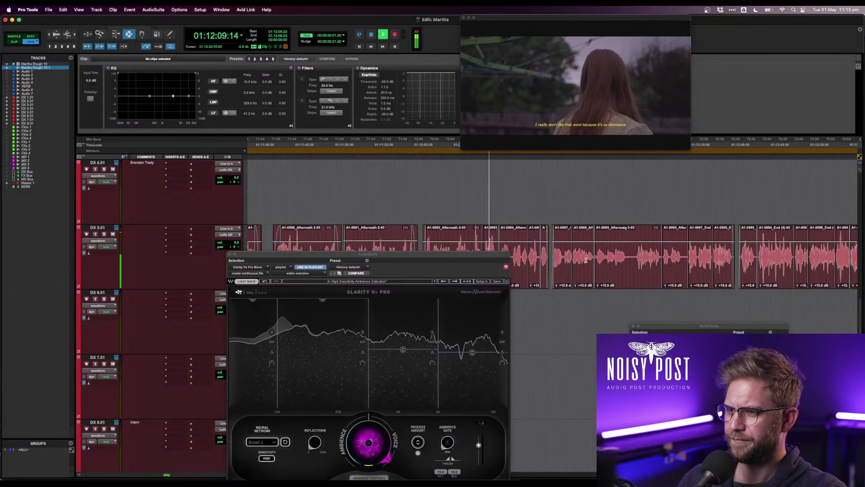
- On DX 5.01 clips A1-0087 through A1-0092, cut low-mids near 316 Hz, set high-mids to about 4.3 dB at 7.7 kHz and low-pass to 19 kHz
click(544, 251)
drag(552, 257, 733, 261)
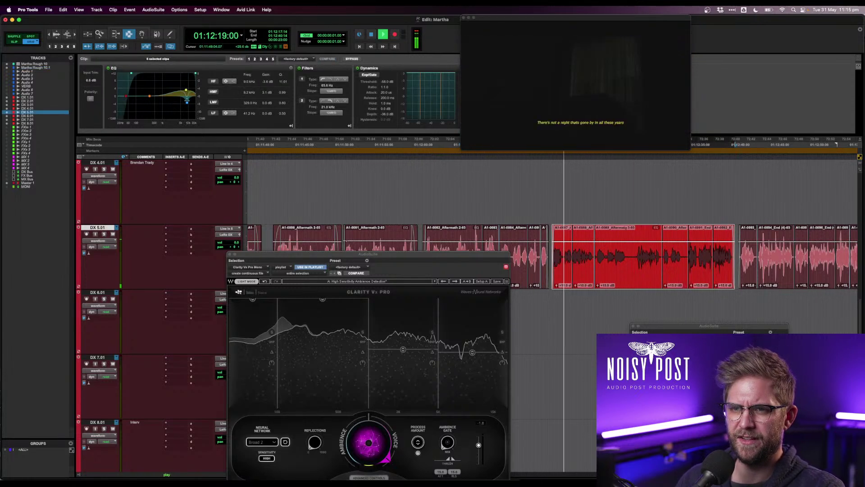
drag(147, 100, 142, 101)
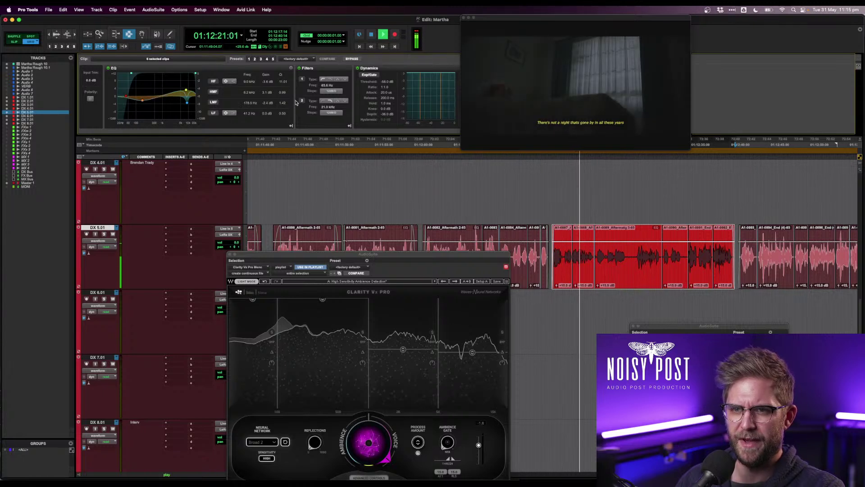
drag(282, 103, 282, 99)
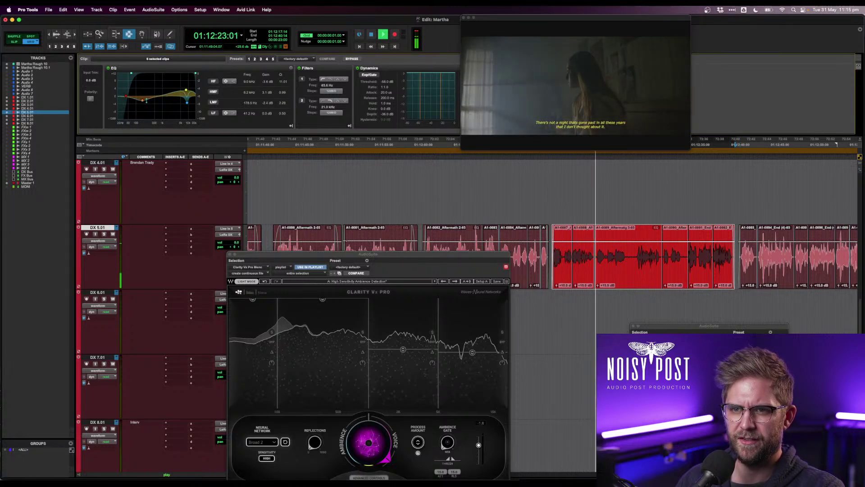
drag(142, 101, 195, 74)
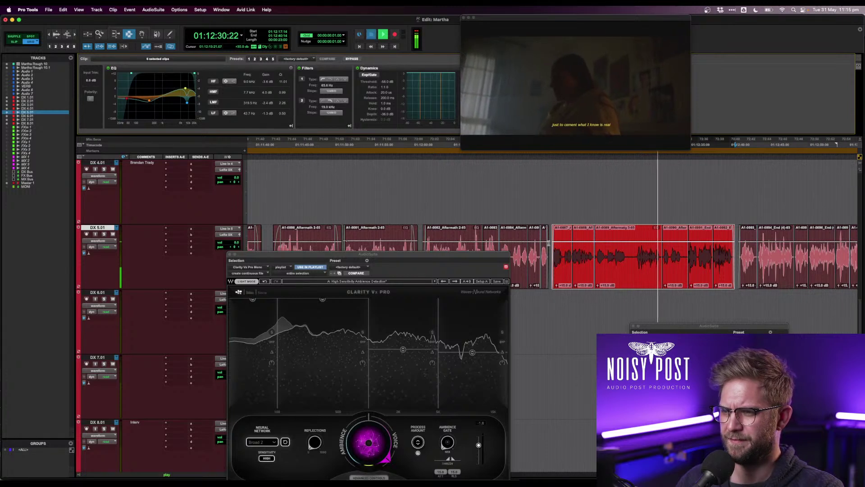
- Audition the DX 5.01 dialogue from a few seconds before clip A1-0087
click(523, 244)
key(space)
key(space)
- Refine the EQ on clips A1-0087 through A1-0092: high-mids about 5.4 dB at 8 kHz, narrower high-frequency notch, low-pass 17.2 kHz
double_click(567, 260)
shift+click(729, 263)
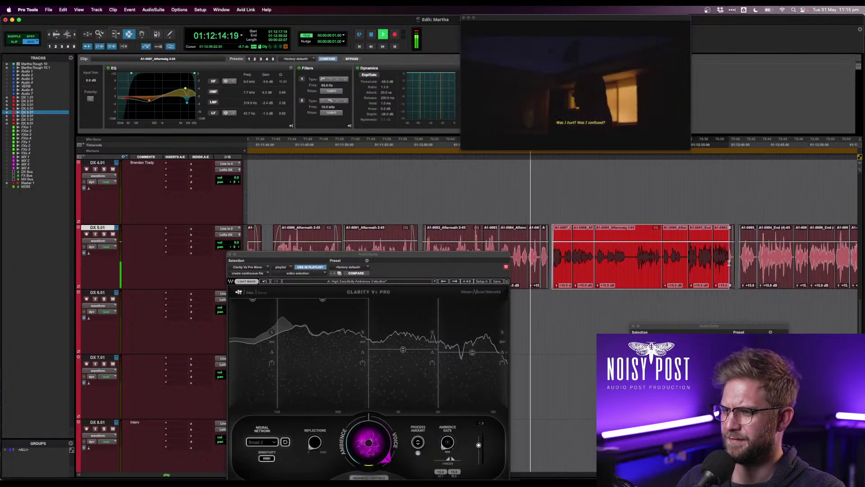
shift+click(729, 263)
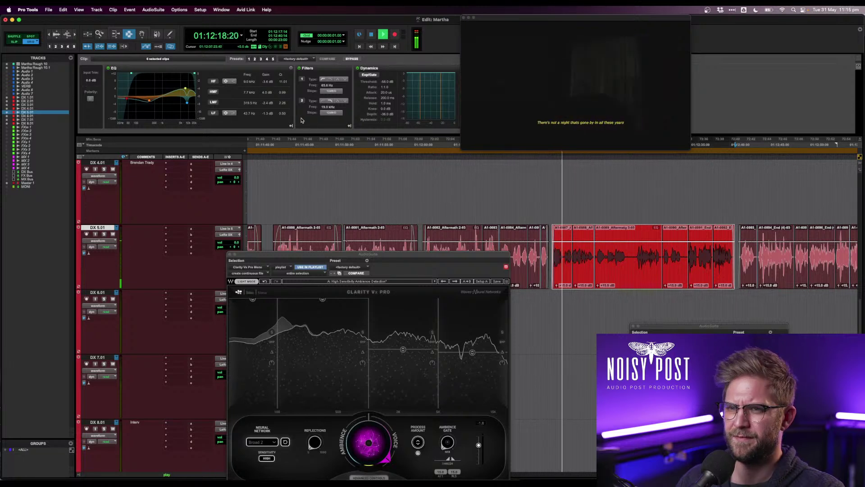
drag(185, 89, 185, 87)
drag(280, 84, 280, 81)
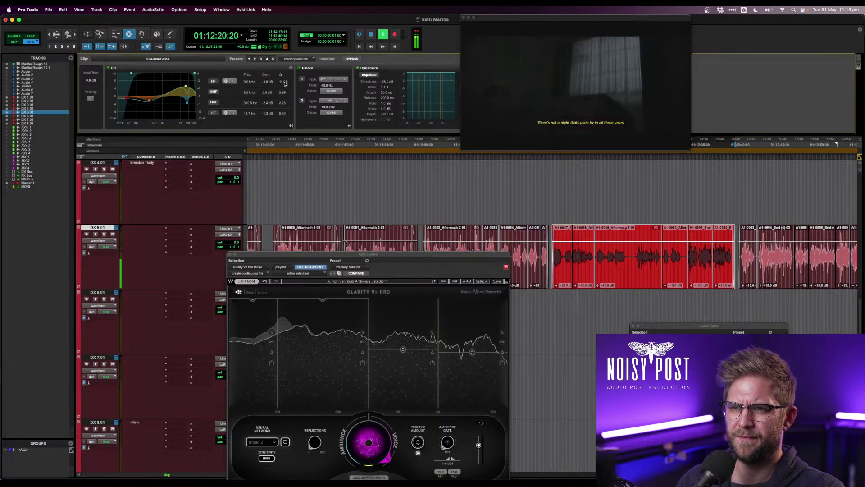
drag(186, 86, 185, 86)
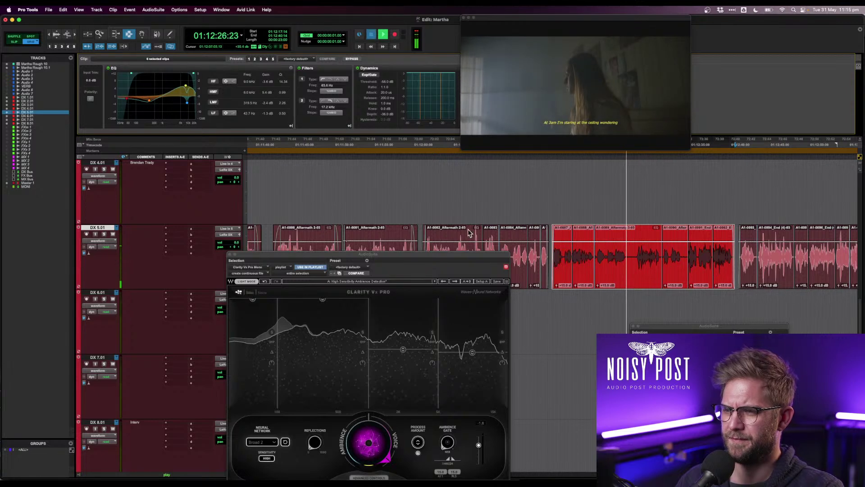
- Audition the lead-in to A1-0087 and set the clip gain of A1-0087 through A1-0092 to +17.0 dB
click(521, 250)
key(space)
double_click(563, 269)
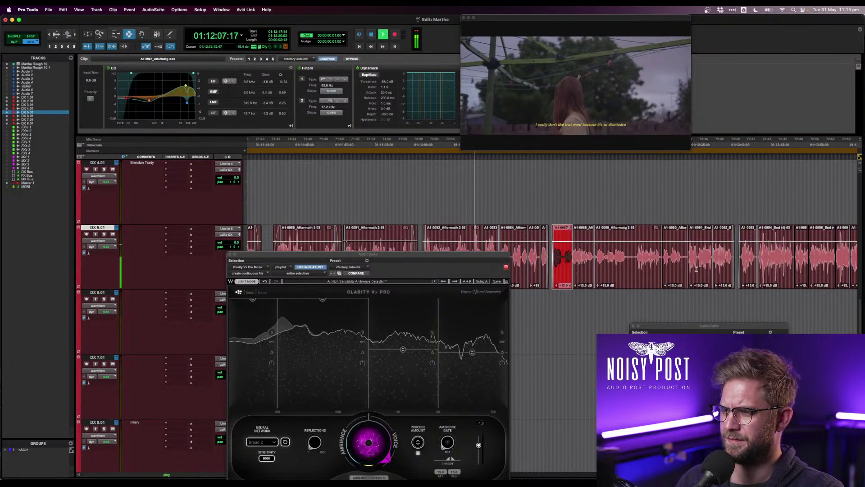
shift+click(714, 268)
key(super+a)
click(720, 267)
double_click(720, 267)
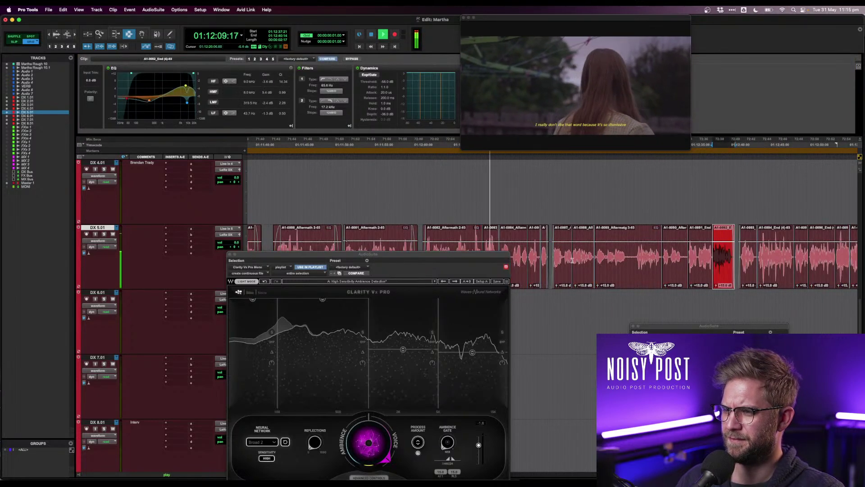
shift+click(563, 257)
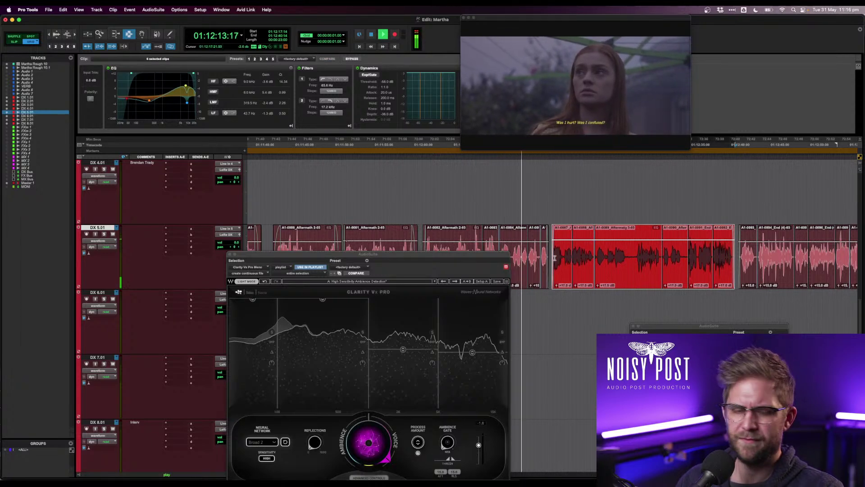
- Audition DX 5.01 from the start of A1-0087 and from just before A1-0093, moving the Clarity Vx Pro window clear of the clips
click(566, 262)
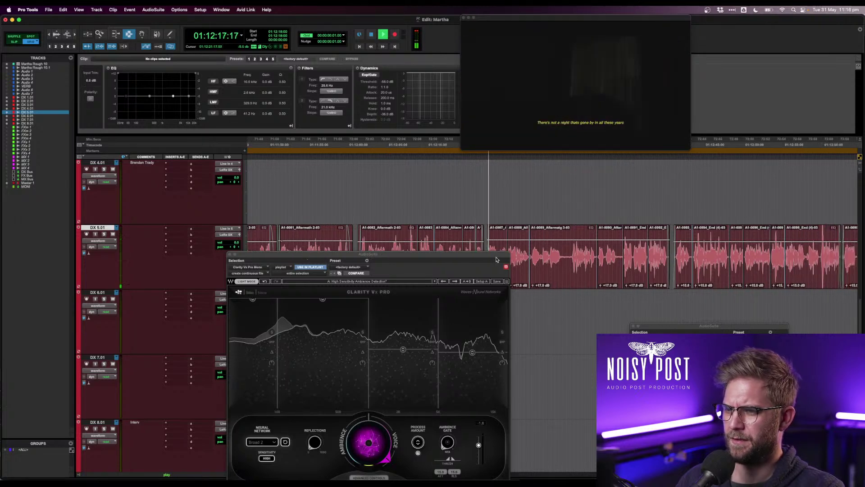
drag(496, 259, 361, 280)
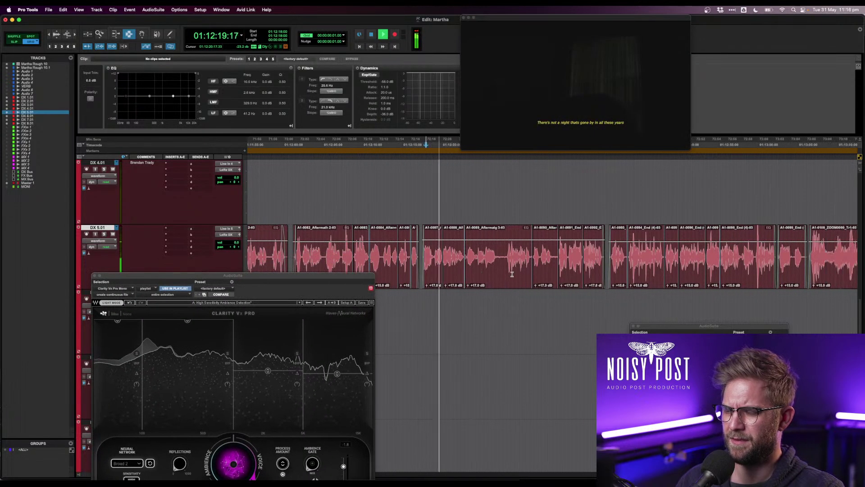
click(607, 258)
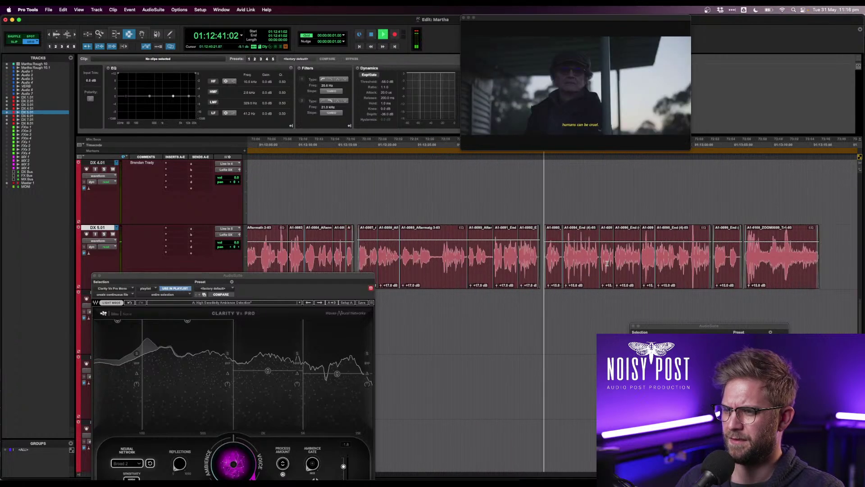
- Boost the high-mids of clips A1-0087 through A1-0092 to about 6.1 dB near 8.1 kHz with a narrower band, and audition the result
click(529, 259)
shift+double_click(367, 258)
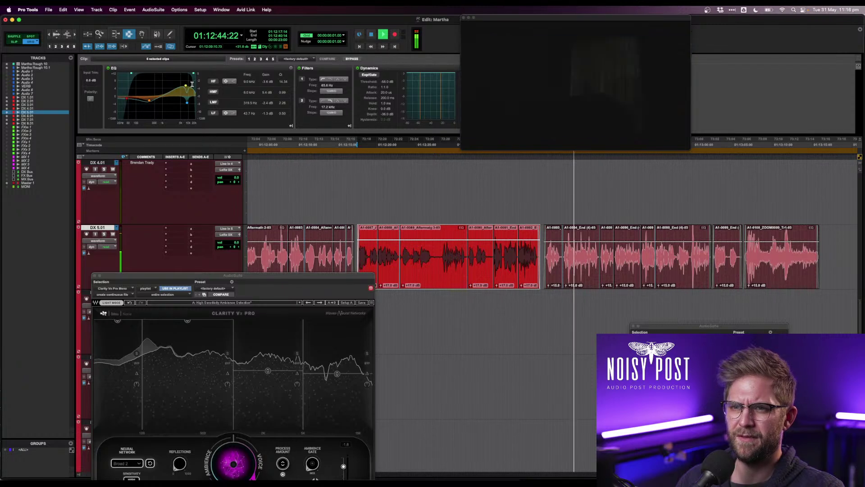
drag(186, 86, 186, 84)
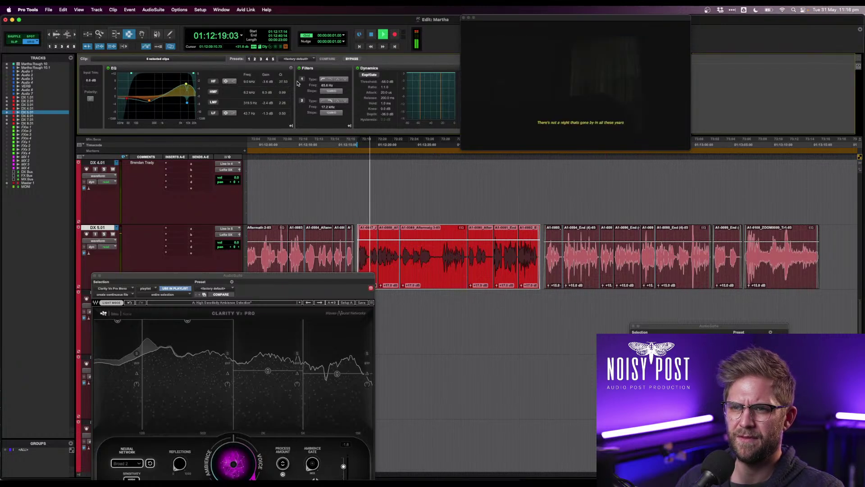
drag(285, 95, 285, 89)
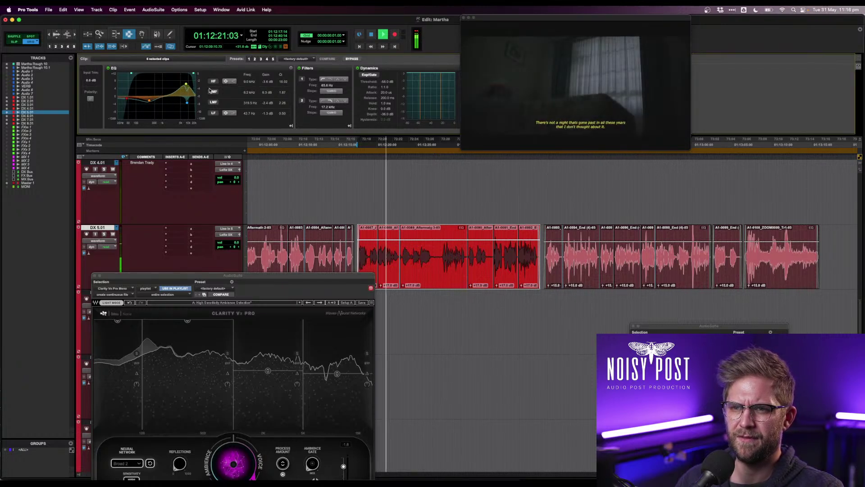
drag(186, 85, 185, 86)
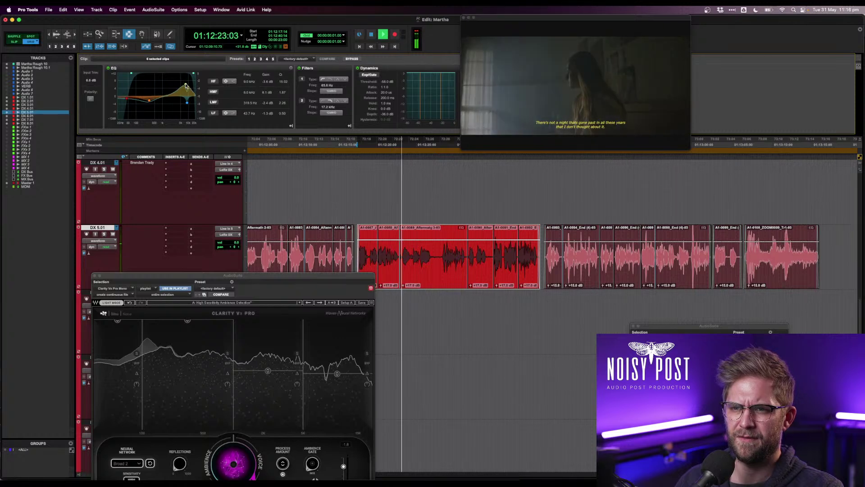
click(500, 269)
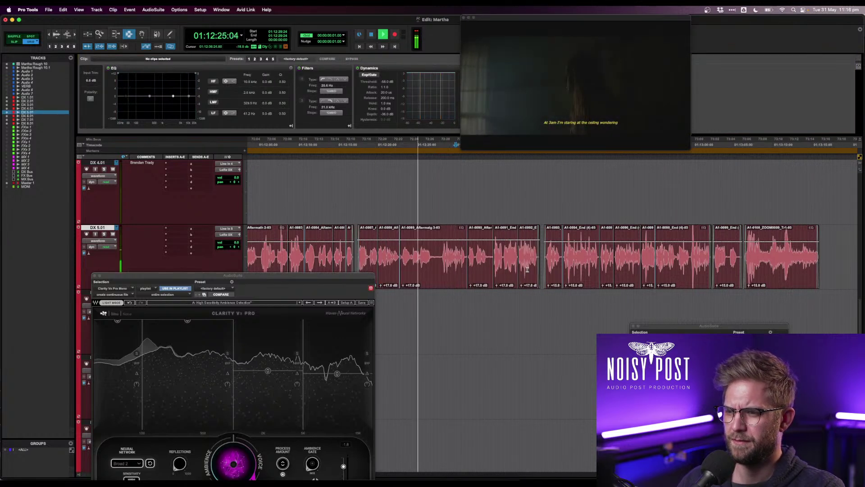
click(462, 266)
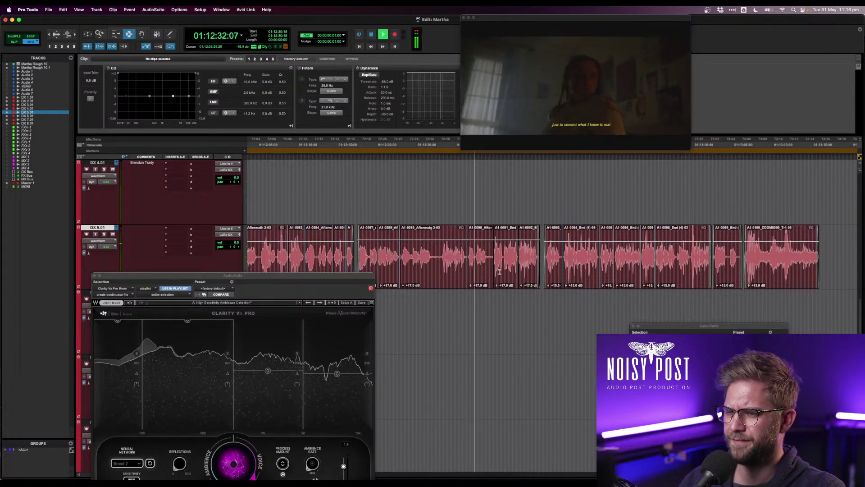
- Preview Clarity Vx Pro on clips A1-0087 through A1-0092 and raise its upper-mid band control slightly
drag(538, 266, 356, 303)
drag(197, 275, 184, 205)
click(91, 443)
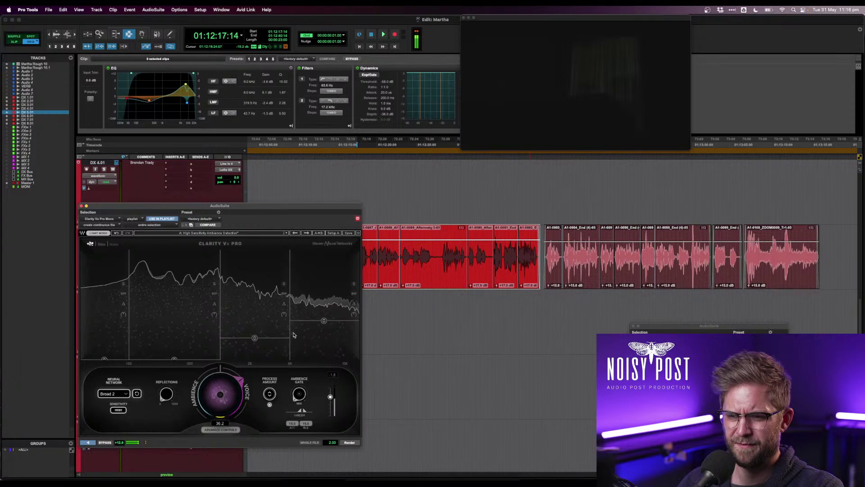
drag(260, 341, 260, 335)
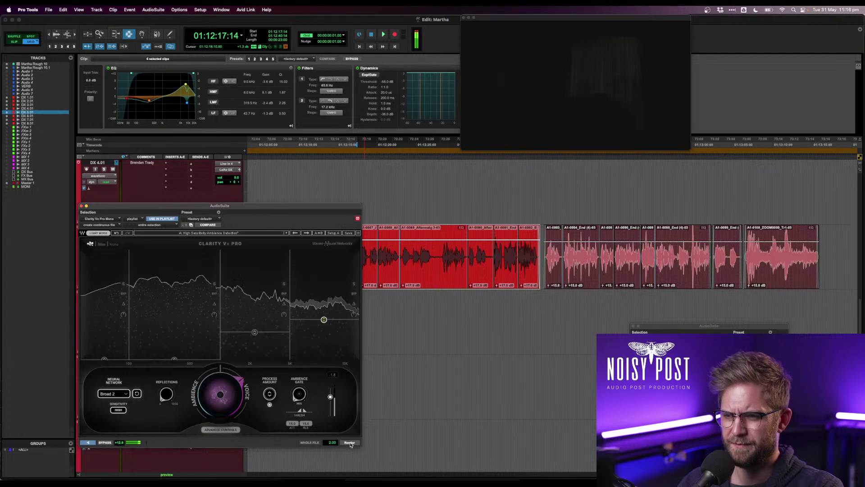
- Audition clips A1-0091 and A1-0092 on DX 5.01 on their own
click(494, 253)
double_click(504, 257)
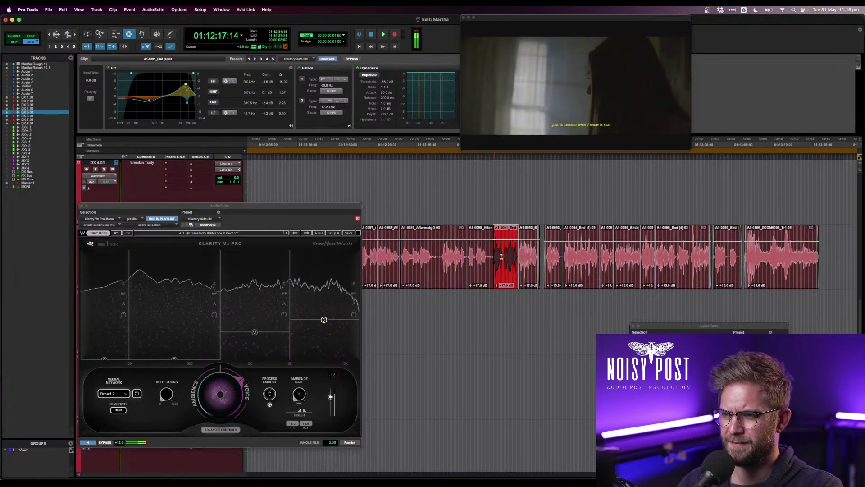
shift+click(526, 260)
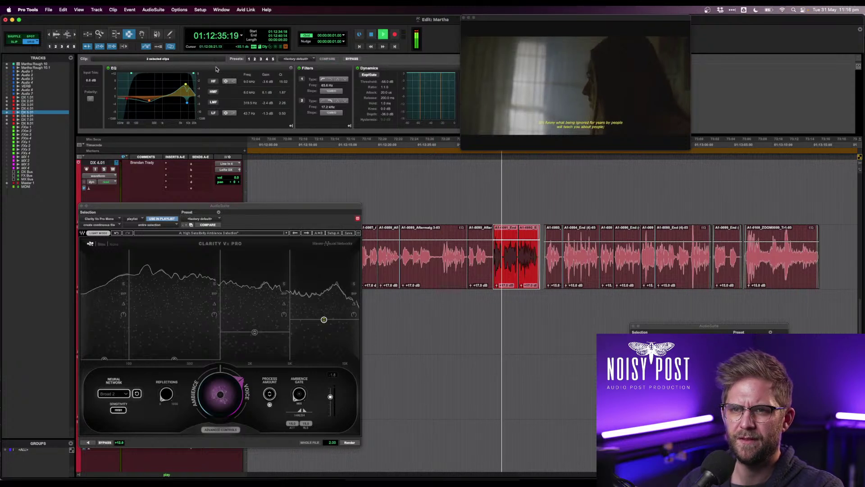
key(space)
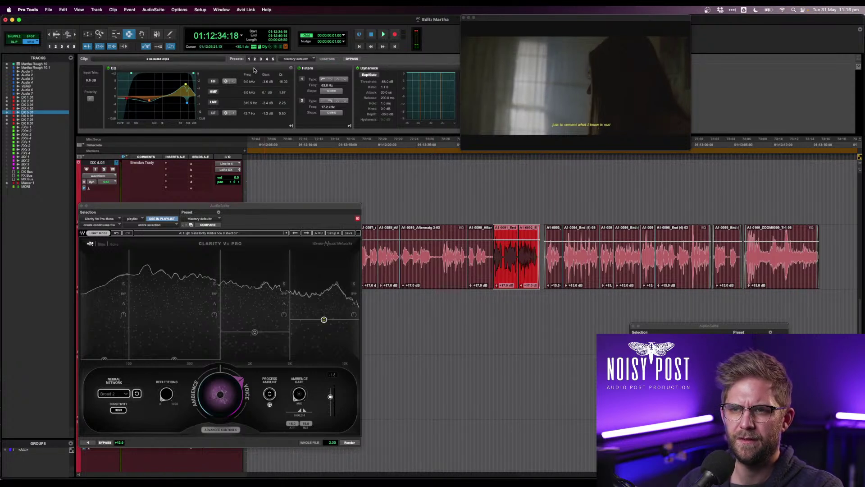
- Try clip effects preset 4 on clips A1-0091 and A1-0092 and compare them with the neighbouring dialogue
click(267, 60)
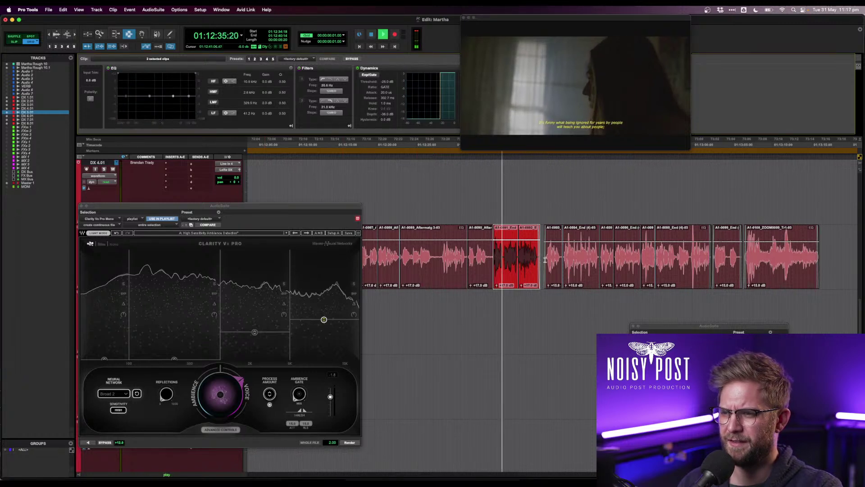
click(544, 270)
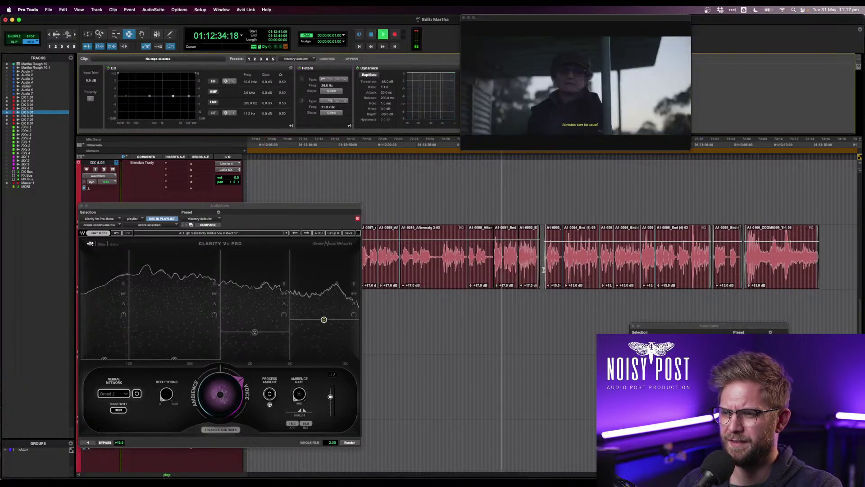
key(space)
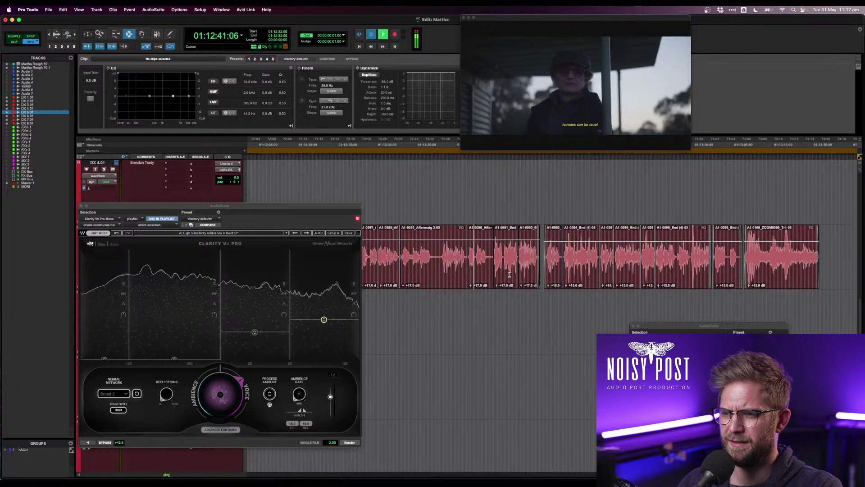
click(474, 269)
key(space)
drag(494, 269, 540, 269)
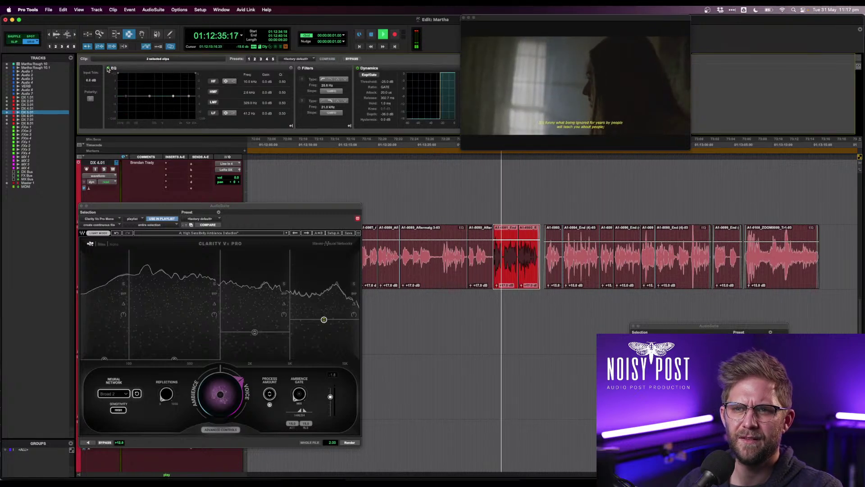
key(space)
- Restore the previous clip EQ on A1-0091 and A1-0092 and reduce their high-mid boost to about 0.2 dB at 7.7 kHz
double_click(503, 269)
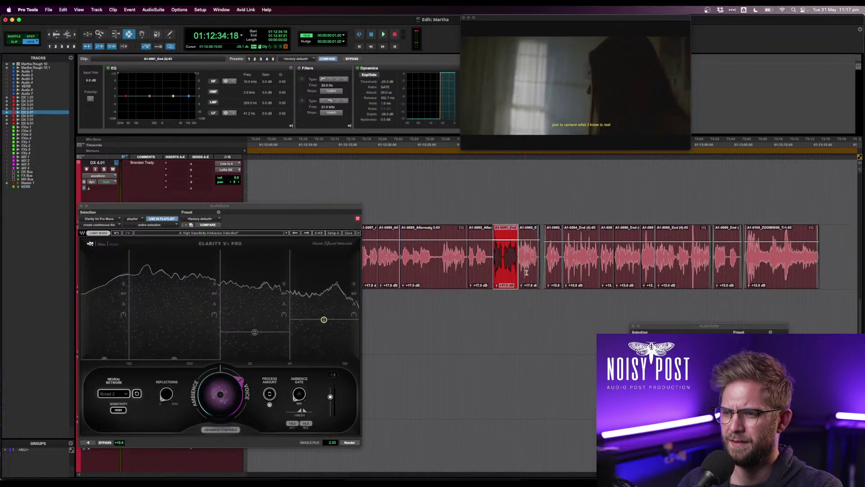
drag(301, 206, 290, 292)
key(space)
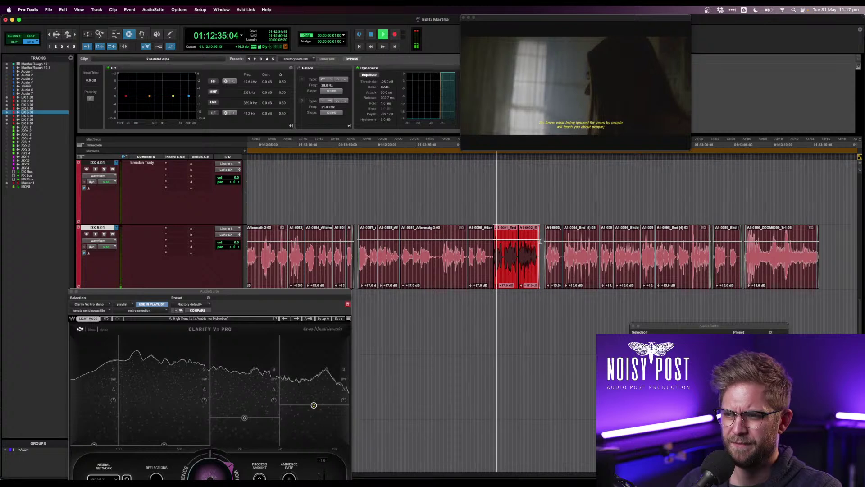
key(space)
key(space)
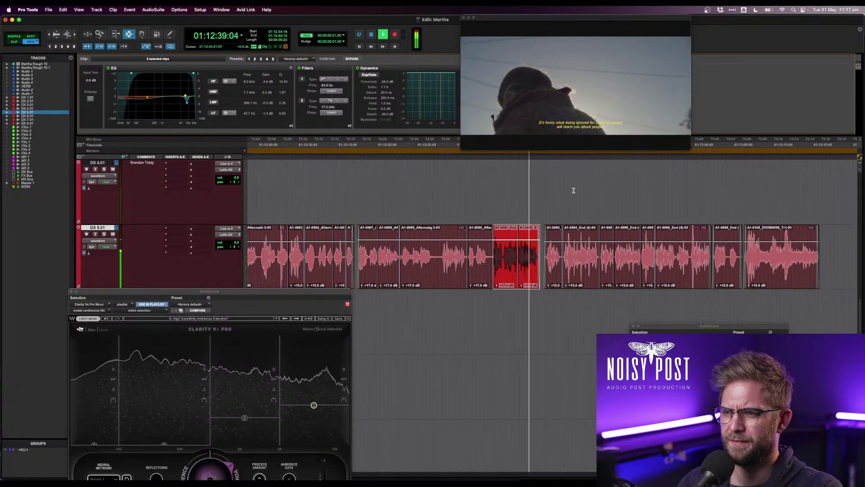
- Check A1-0093's clip EQ, and on A1-0091 and A1-0092 raise the low-mid band near 263 Hz and deepen the high-frequency notch
double_click(554, 246)
key(space)
double_click(515, 244)
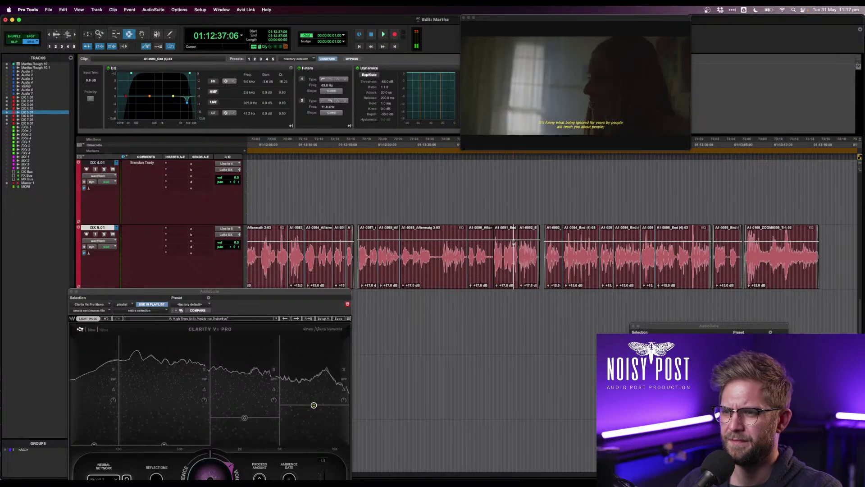
shift+double_click(526, 244)
key(space)
drag(146, 98, 187, 107)
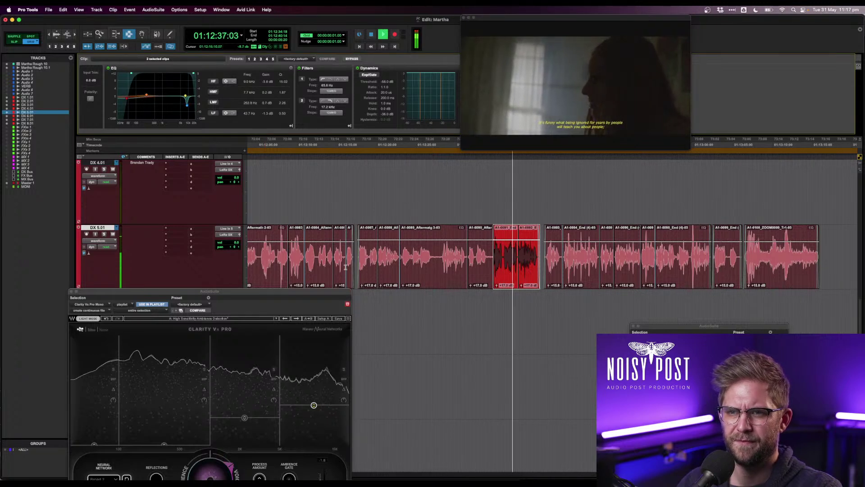
- Render clips A1-0087 to A1-0090 through Clarity Vx Pro, first raising its upper-mid band slightly
double_click(373, 257)
shift+click(480, 257)
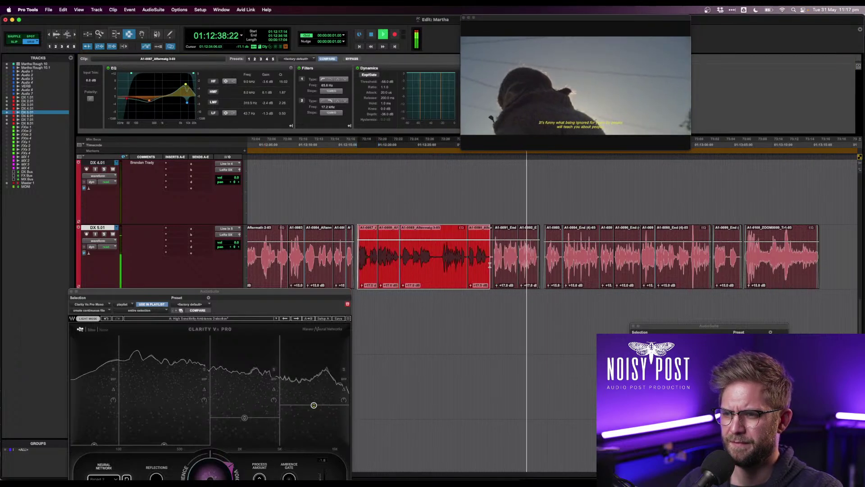
key(space)
drag(157, 289, 138, 236)
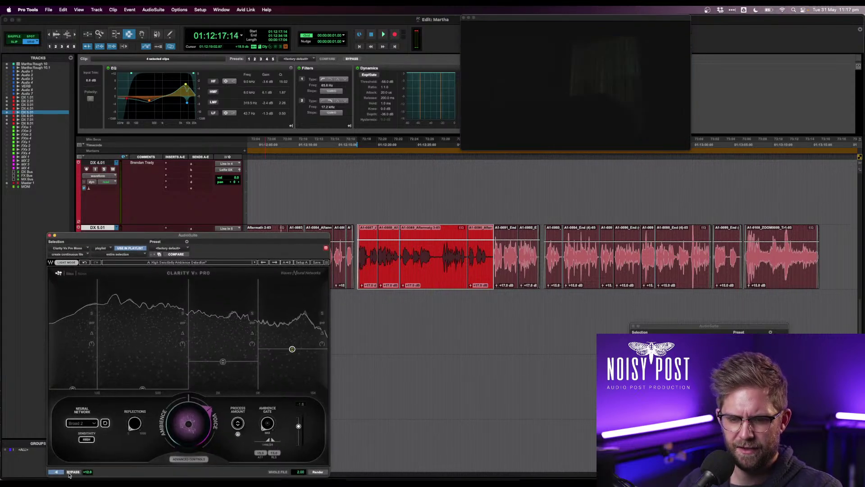
mouse_move(222, 361)
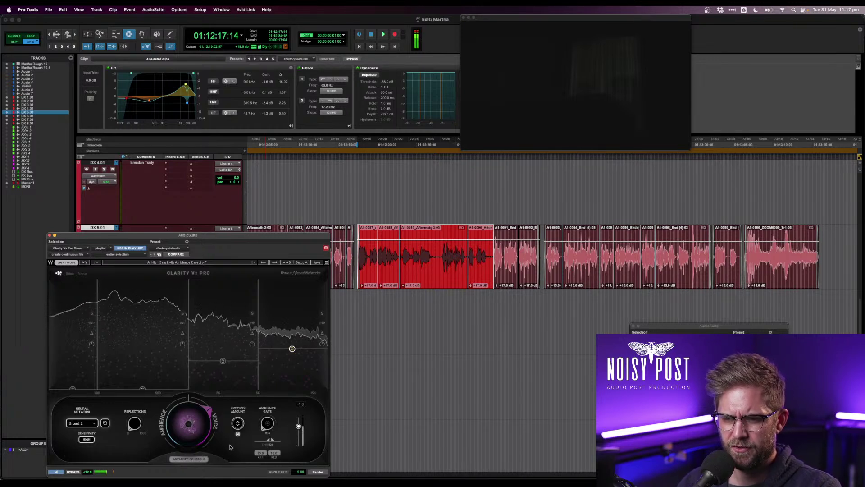
drag(223, 360, 223, 358)
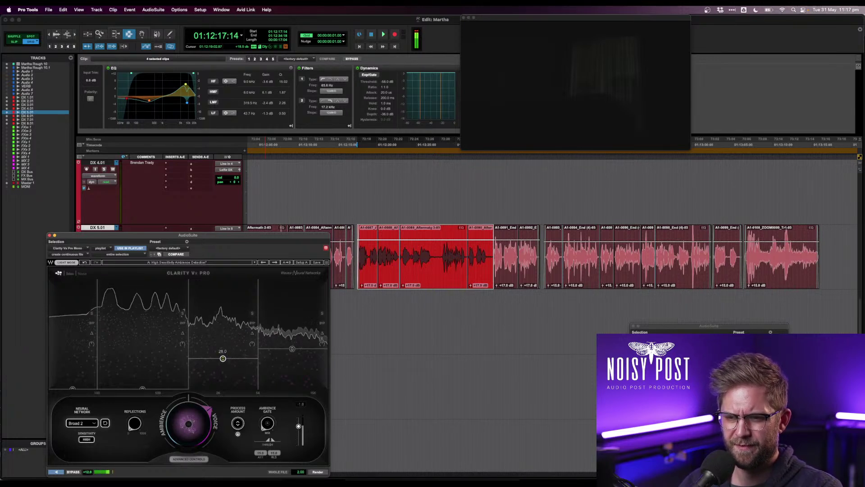
drag(292, 348, 292, 348)
mouse_move(188, 424)
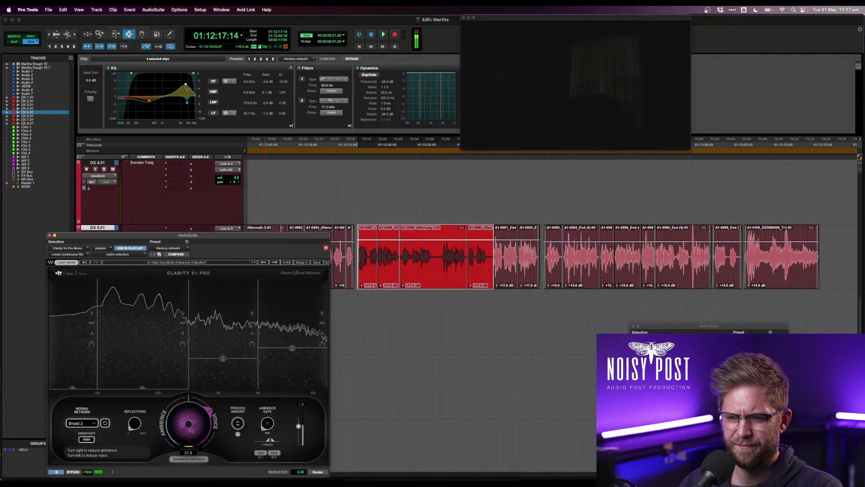
click(317, 472)
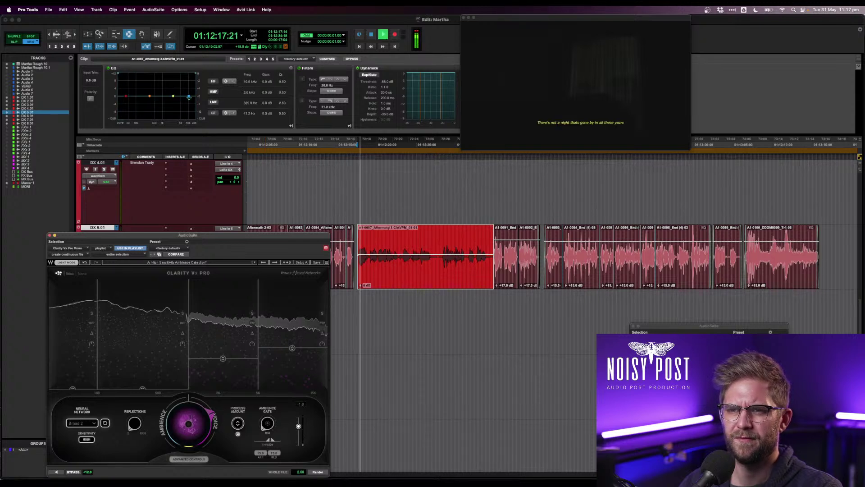
- Boost the high band of the rendered A1-0087 clip's EQ by about 5 dB near 9 kHz and raise its clip gain slightly
drag(189, 96, 188, 82)
drag(281, 82, 281, 71)
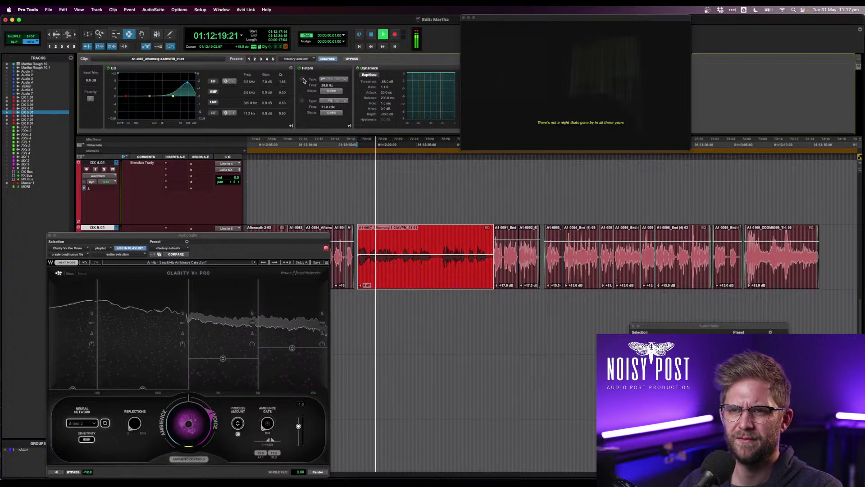
drag(188, 83, 186, 89)
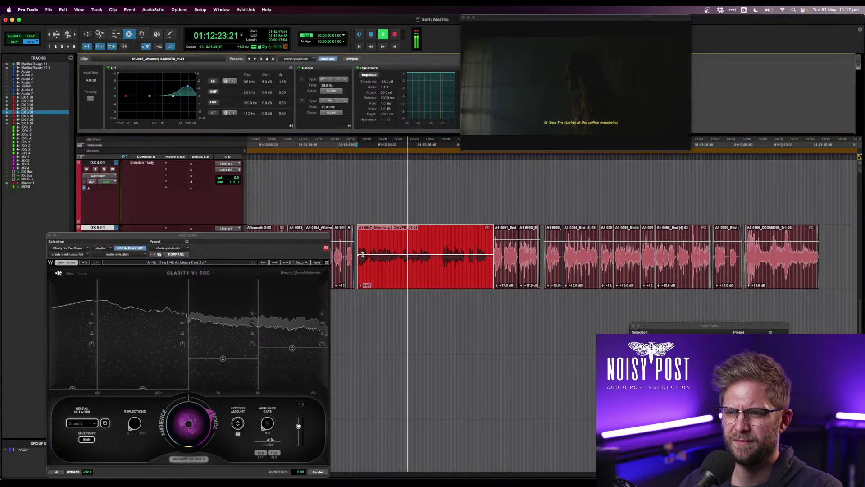
key(F8)
drag(364, 255, 364, 253)
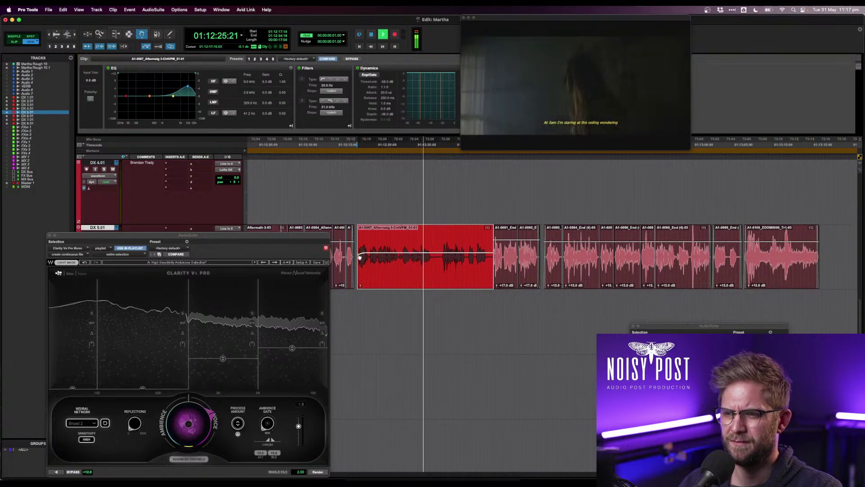
- Audition the rendered A1-0087 clip, cut its low-mids by 3.1 dB near 310 Hz and boost the high-mids about 2 dB near 2.9 kHz
key(F7)
click(336, 253)
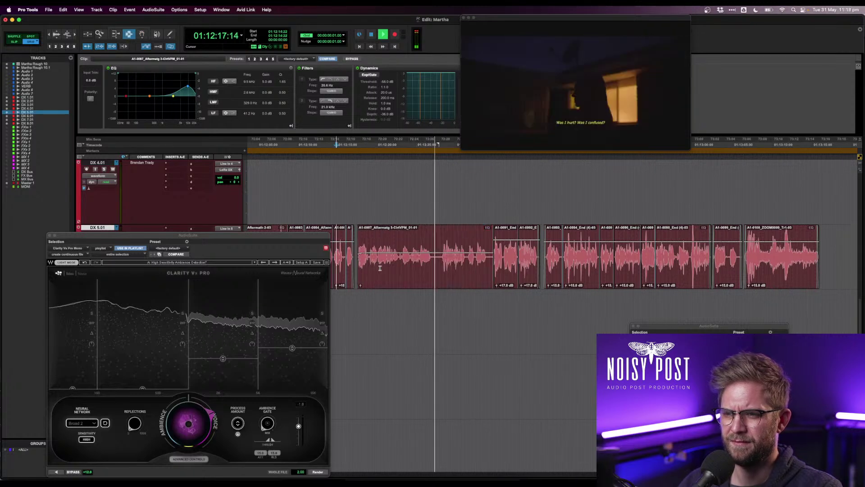
key(F8)
click(377, 268)
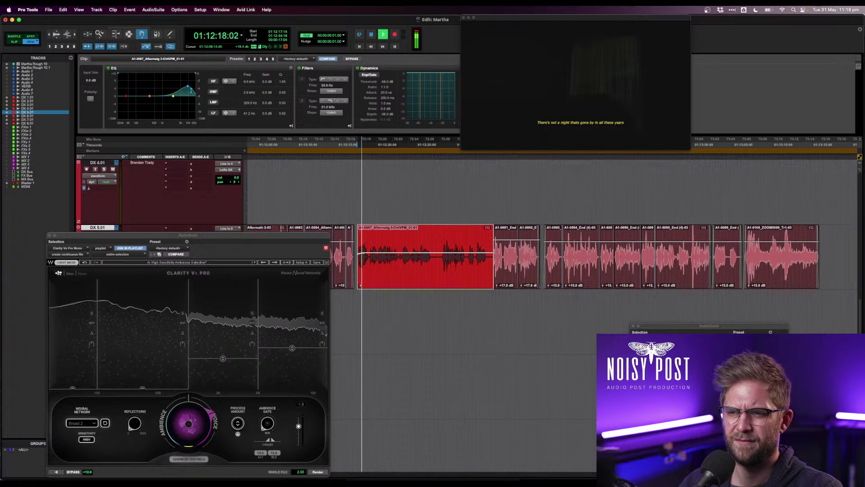
drag(150, 97, 143, 102)
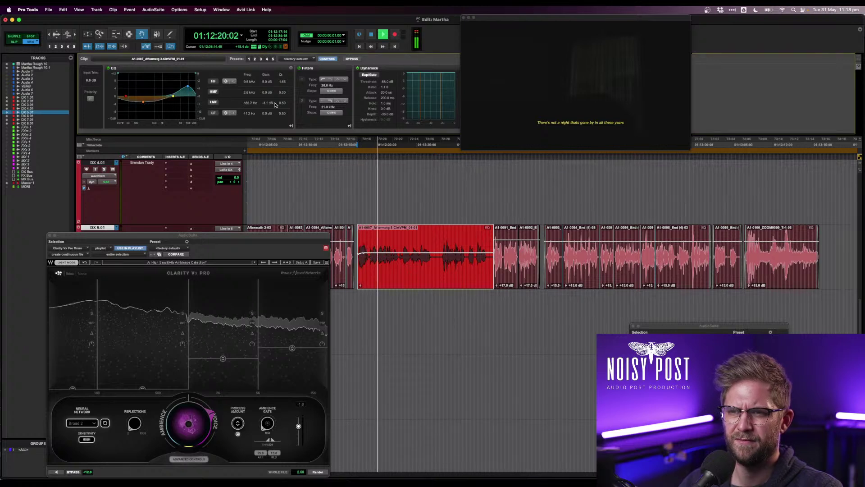
drag(281, 103, 282, 89)
drag(143, 101, 172, 101)
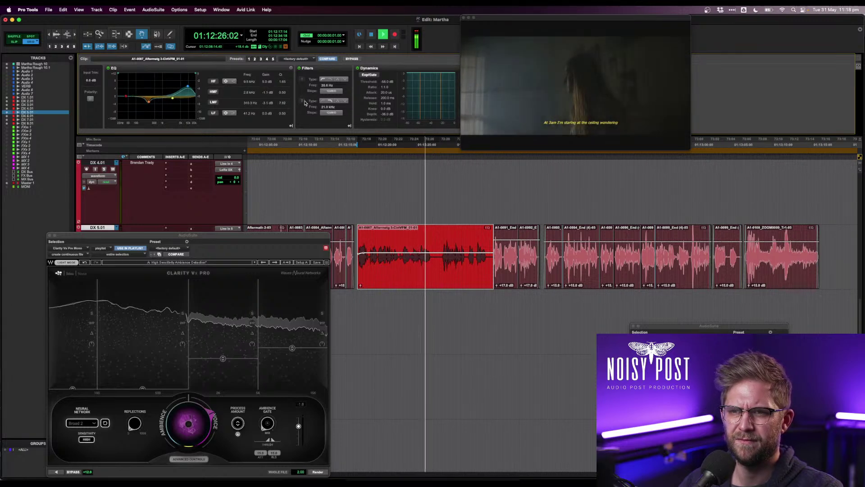
drag(284, 106, 173, 92)
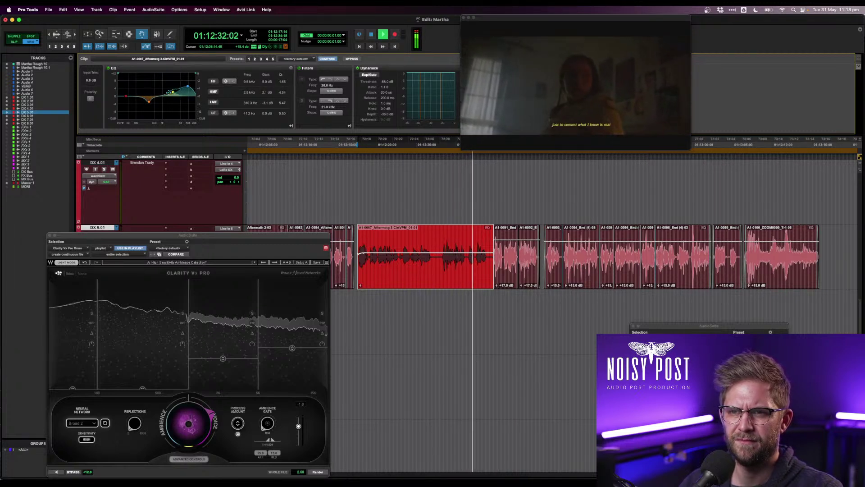
- Audition the join into A1-0091, and lower the clip gain of every clip from A1-0091 to the last one by 0.5 dB
key(F7)
click(484, 263)
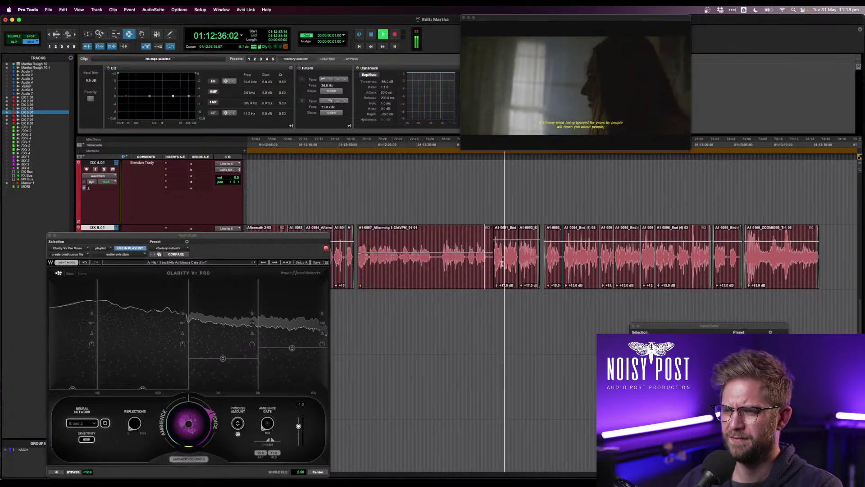
key(F8)
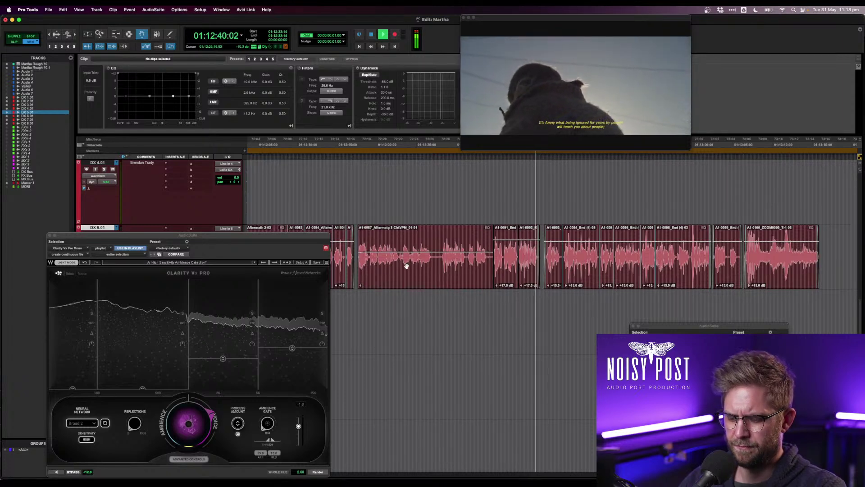
key(r)
key(r)
click(540, 274)
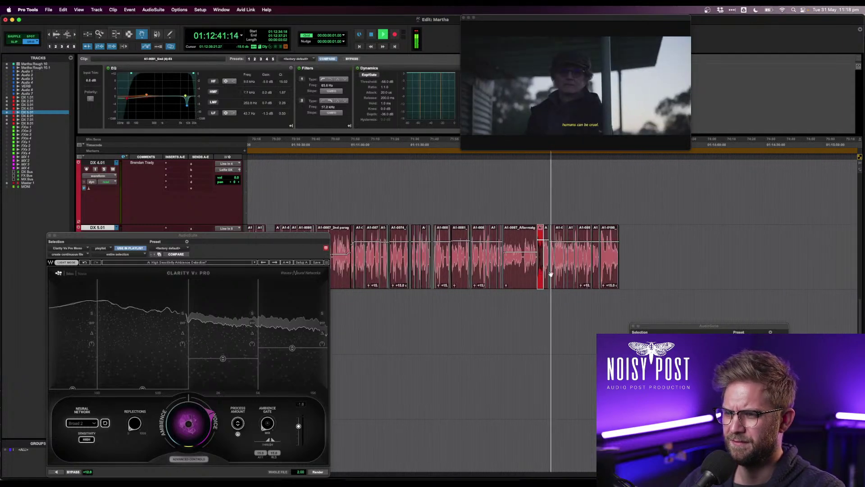
shift+click(617, 271)
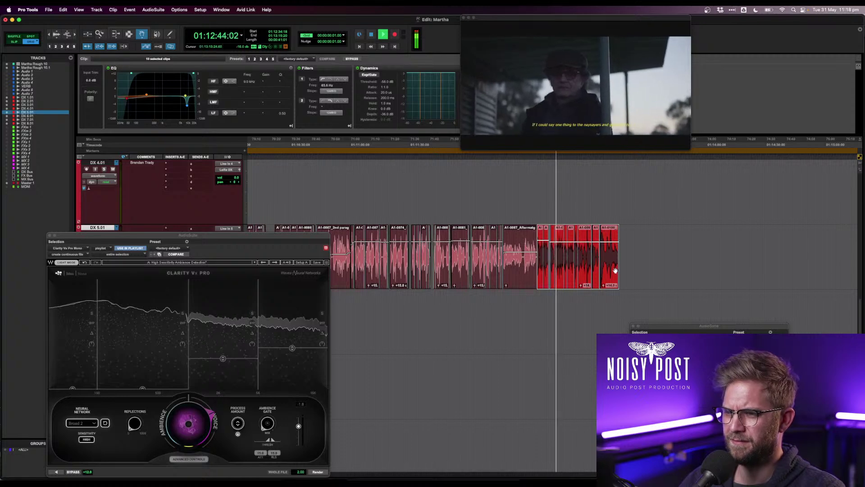
key(t)
key(t)
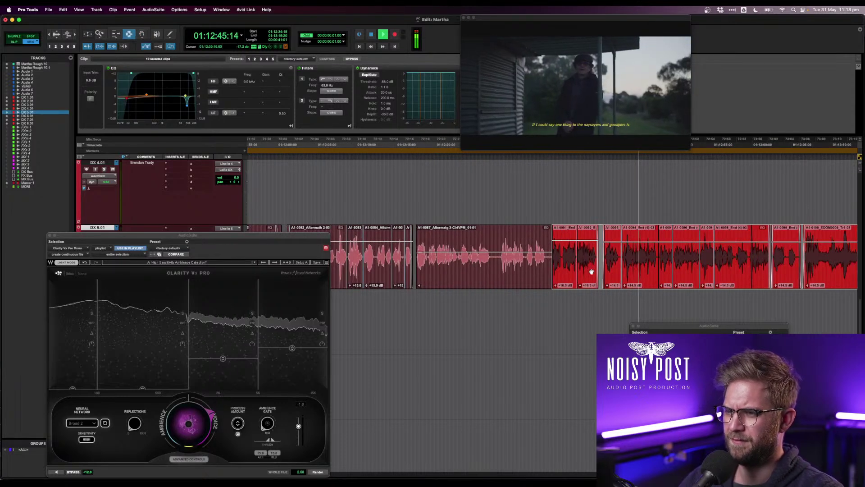
- Locate the noisy middle section of A1-0094 by ear and send it to iZotope RX for repair
key(F7)
click(629, 269)
key(space)
key(space)
key(t)
key(t)
key(t)
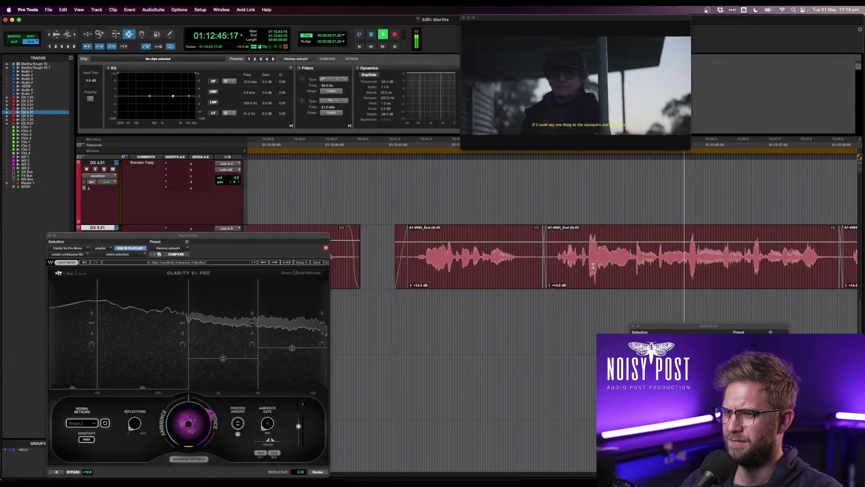
drag(587, 264, 744, 265)
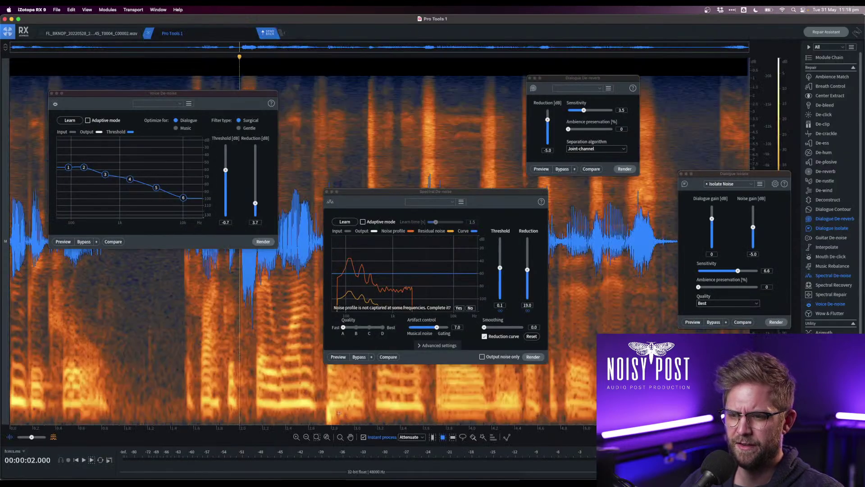
- Attenuate the low-frequency thump near the middle of the audio with Spectral Repair, and send the result back to Pro Tools
click(323, 412)
click(320, 411)
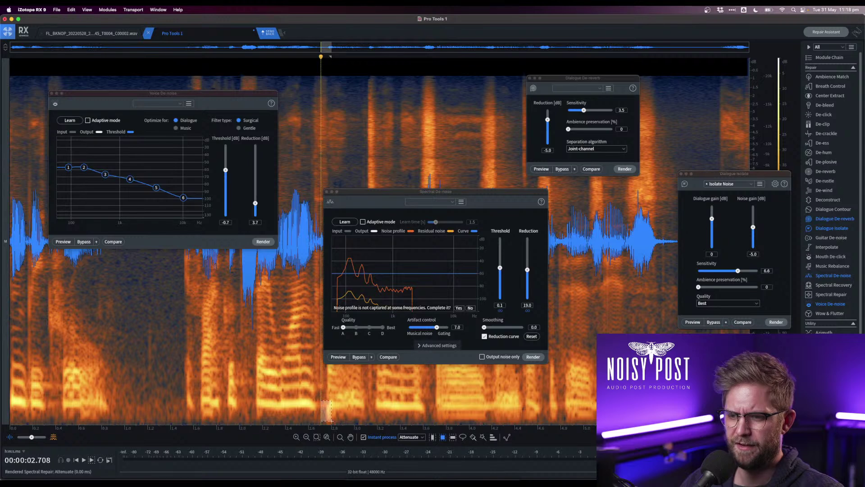
click(318, 412)
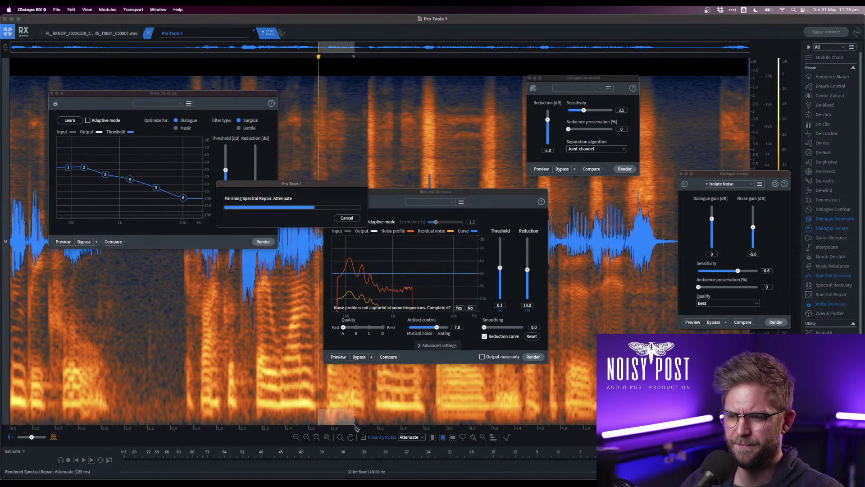
click(270, 33)
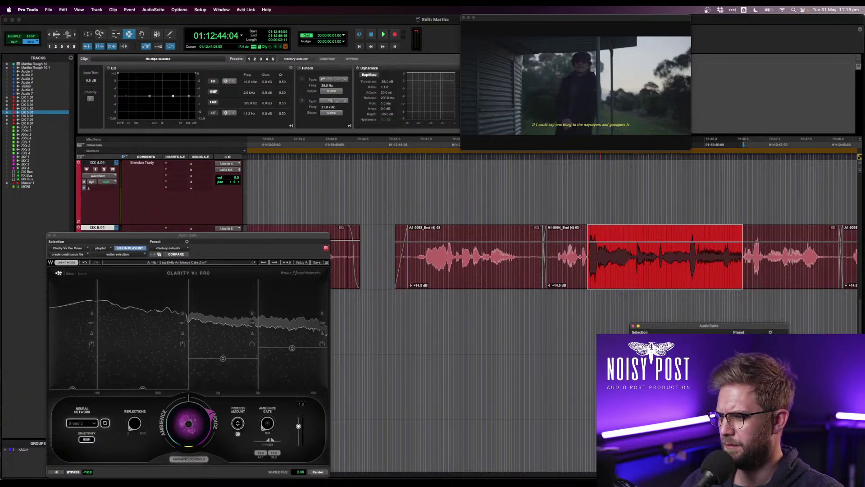
- Play back the repaired A1-0094 section together with the dialogue that follows it
click(543, 271)
key(space)
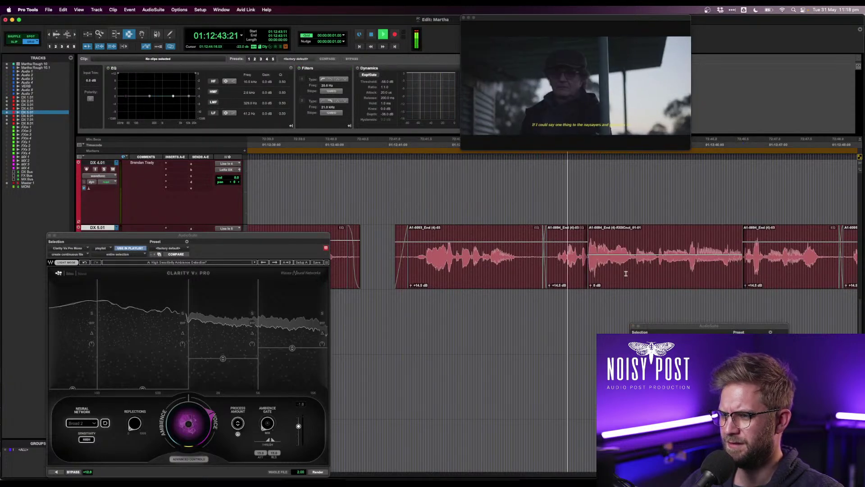
key(super+bracketleft)
key(super+bracketleft)
key(super+bracketleft)
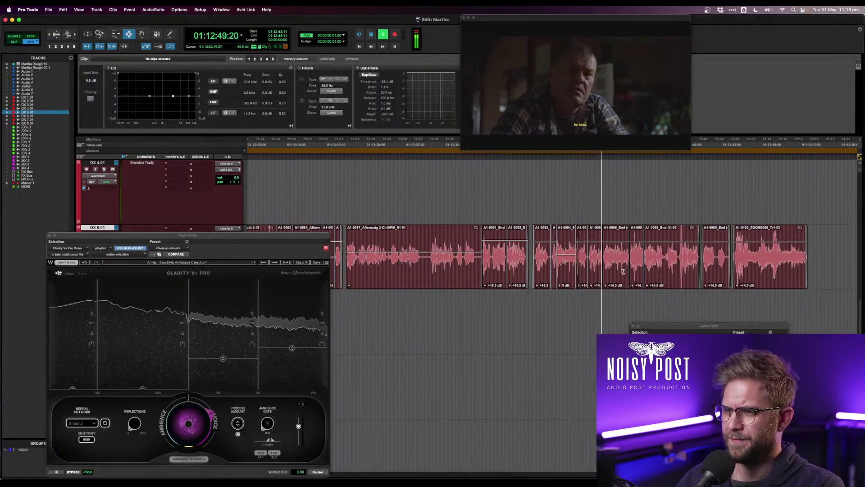
- Rework the short crossfade between A1-0095 and A1-0096 slightly earlier and audition the join
click(583, 258)
key(super+bracketright)
key(super+bracketright)
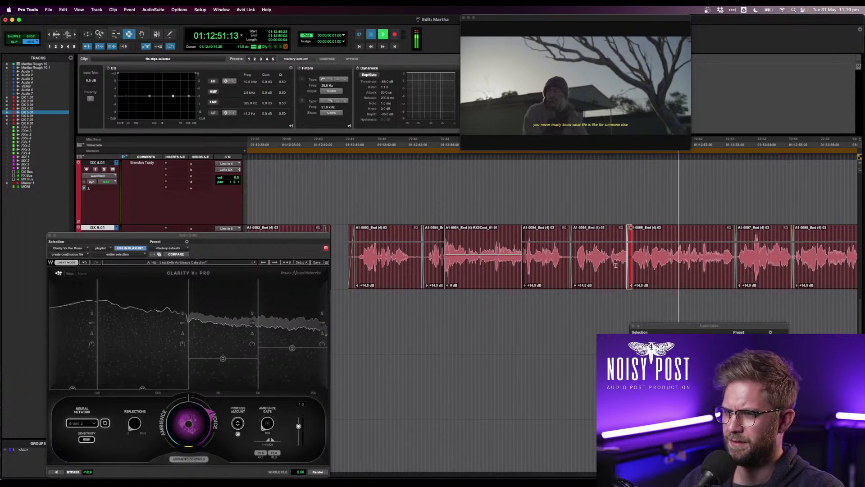
click(616, 265)
drag(620, 265, 628, 264)
double_click(626, 263)
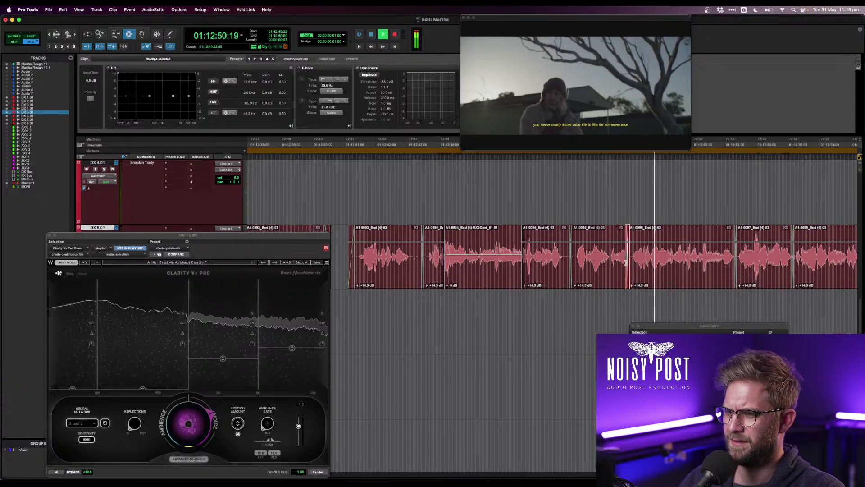
click(607, 261)
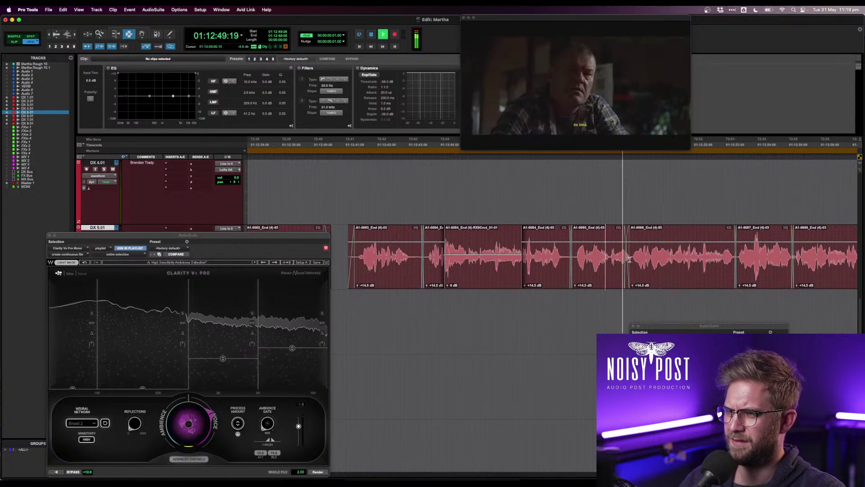
click(630, 260)
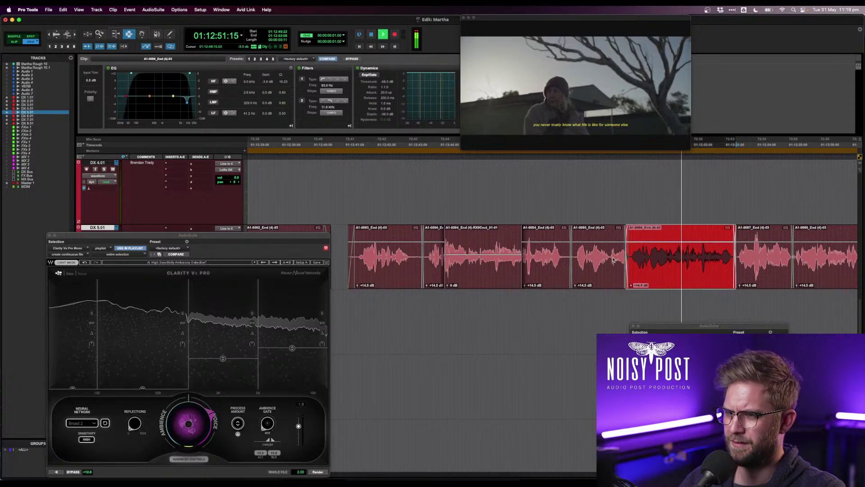
click(623, 259)
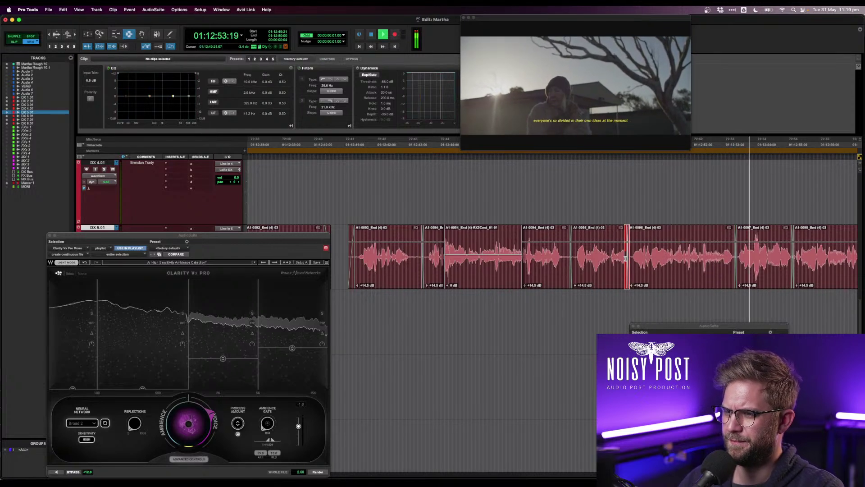
- Extend the crossfade between A1-0095 and A1-0096 further into A1-0095, and pull its end back to a length of three frames
key(space)
click(617, 259)
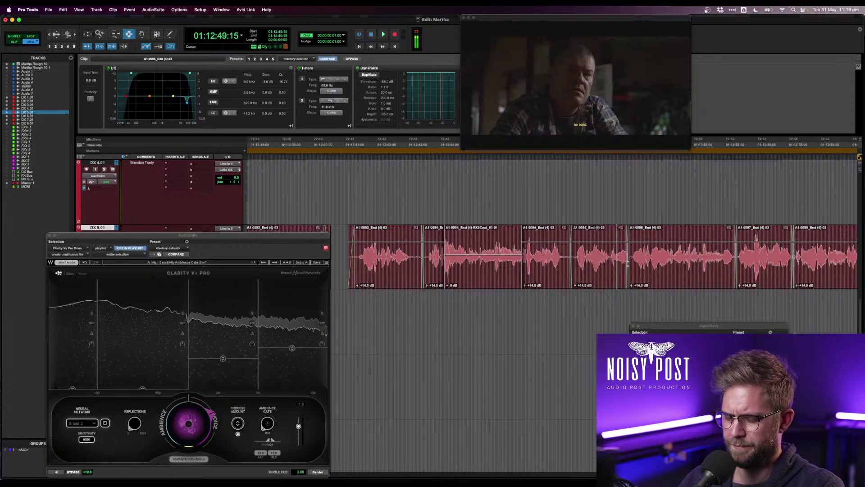
key(t)
key(t)
key(space)
drag(576, 272, 600, 272)
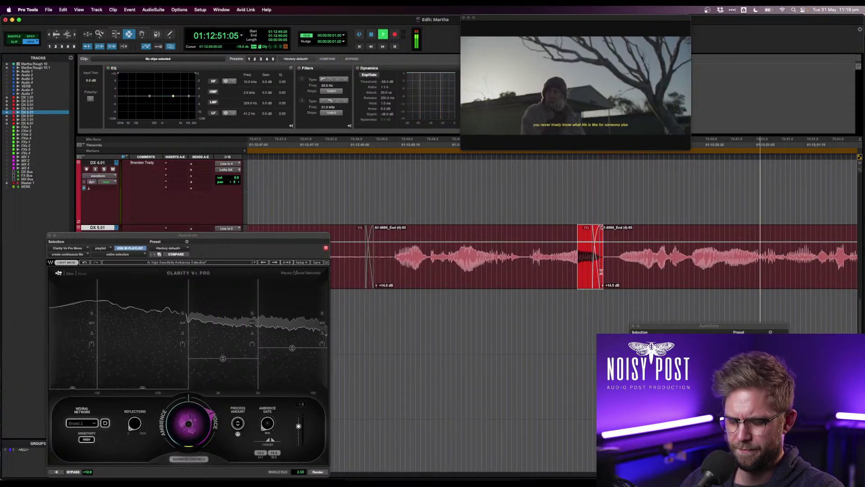
click(551, 272)
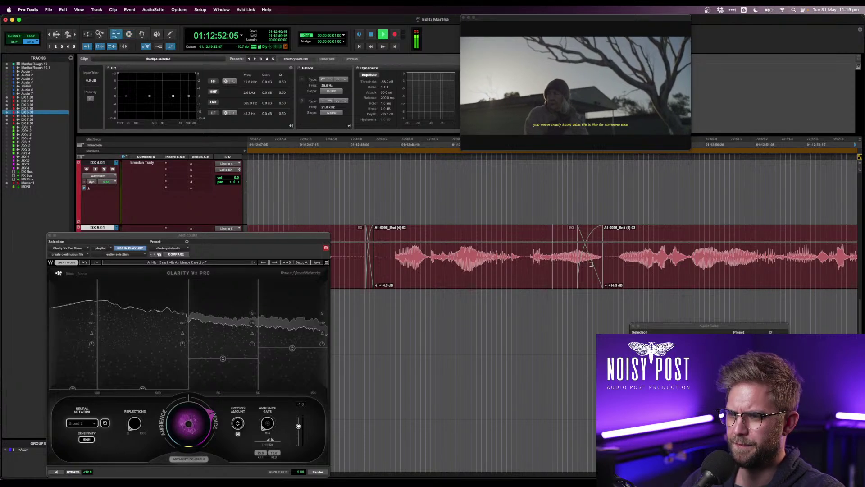
drag(595, 263, 579, 265)
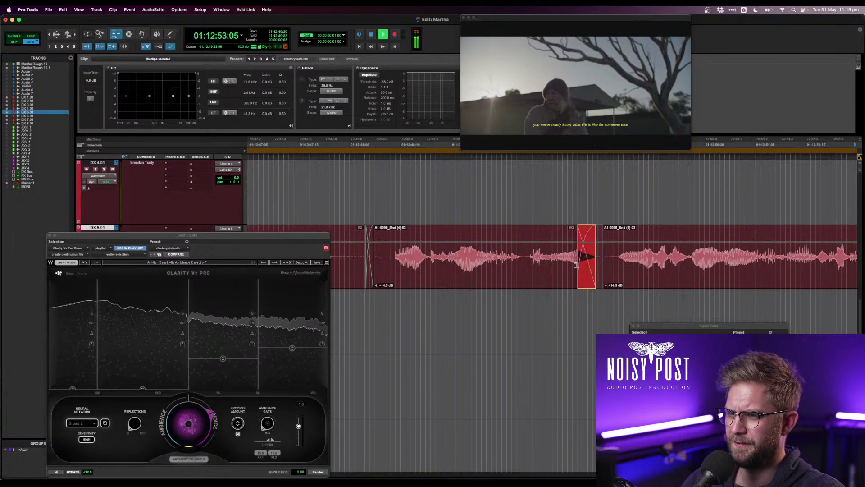
- Shorten the crossfade between A1-0095 and A1-0096, rebuild it slightly earlier over the join, and audition it
key(space)
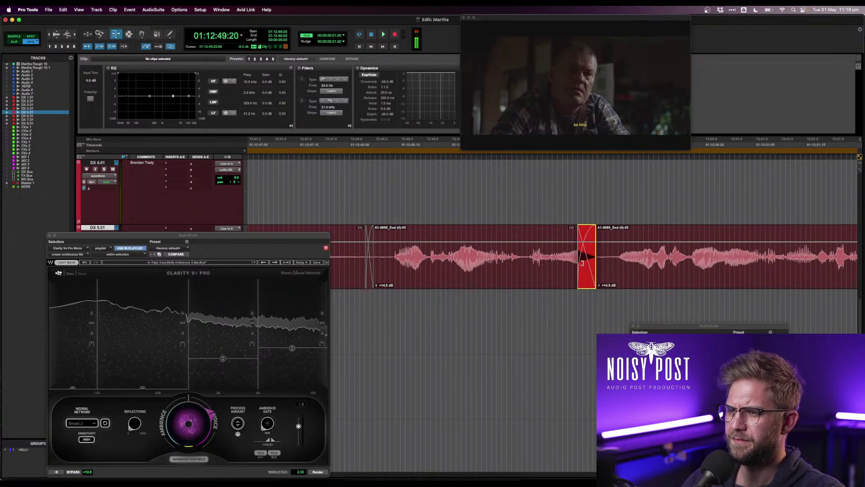
shift+click(587, 260)
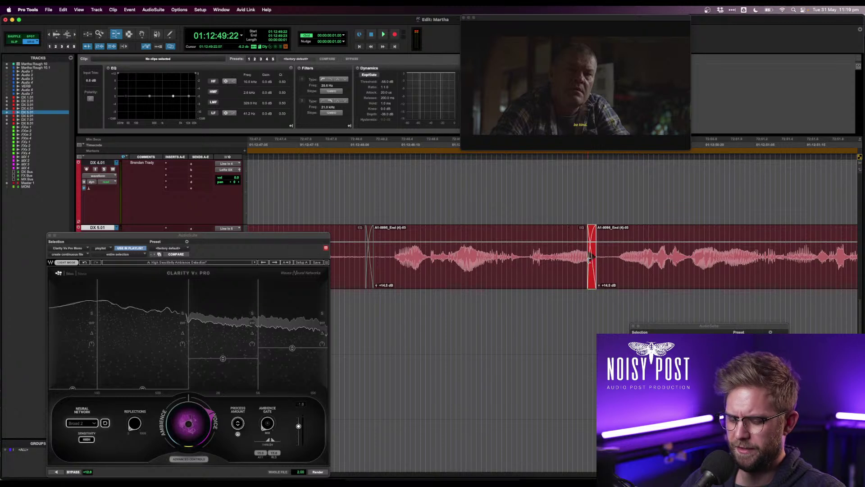
drag(590, 257, 575, 259)
key(space)
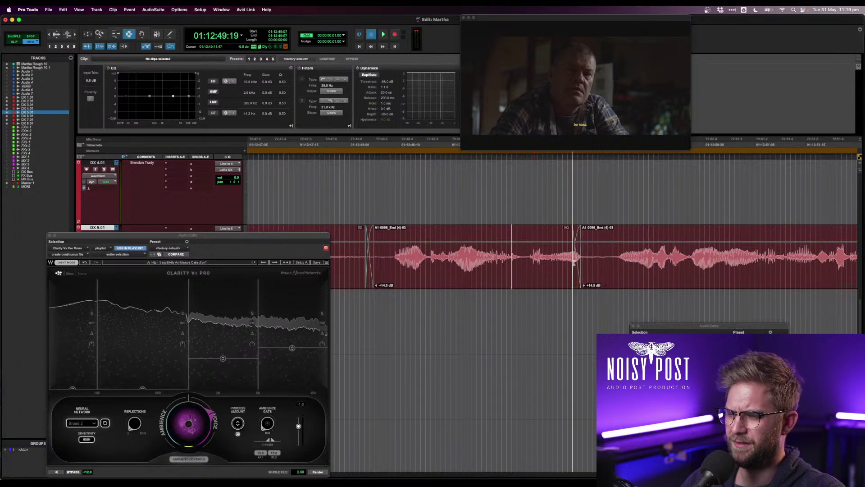
key(space)
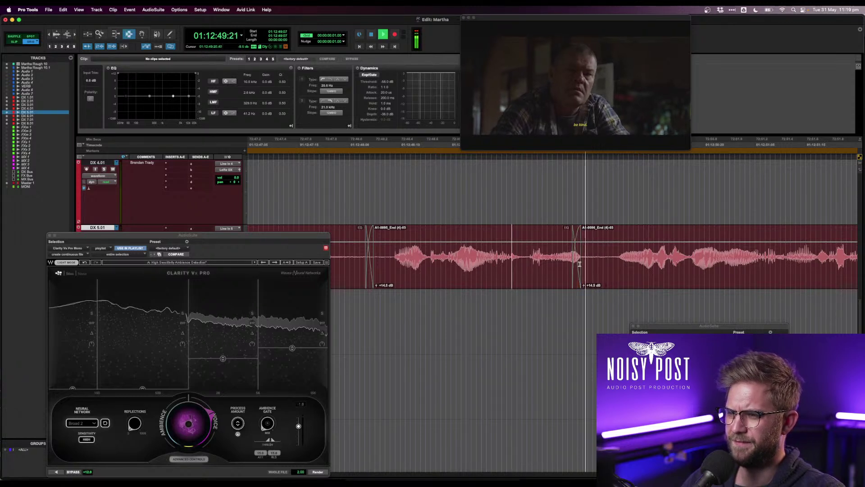
- Shift the crossfade between A1-0095 and A1-0096 slightly later and play the join from the preceding word
drag(576, 262, 581, 261)
click(526, 260)
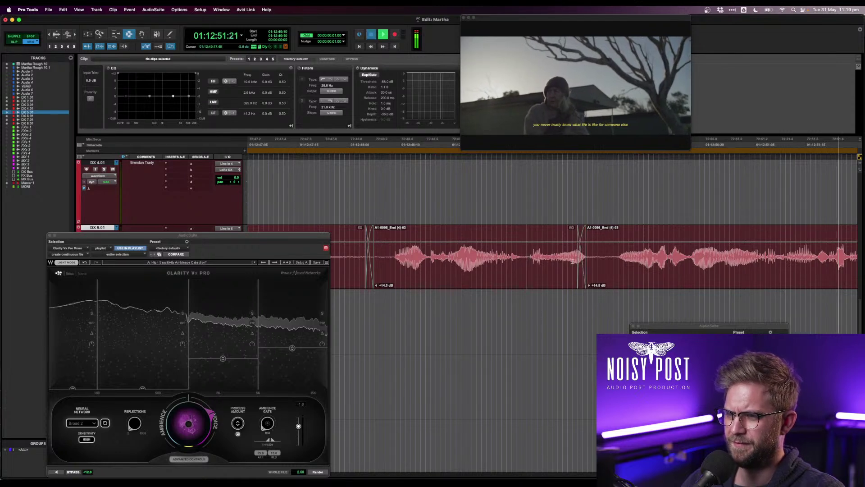
key(space)
key(space)
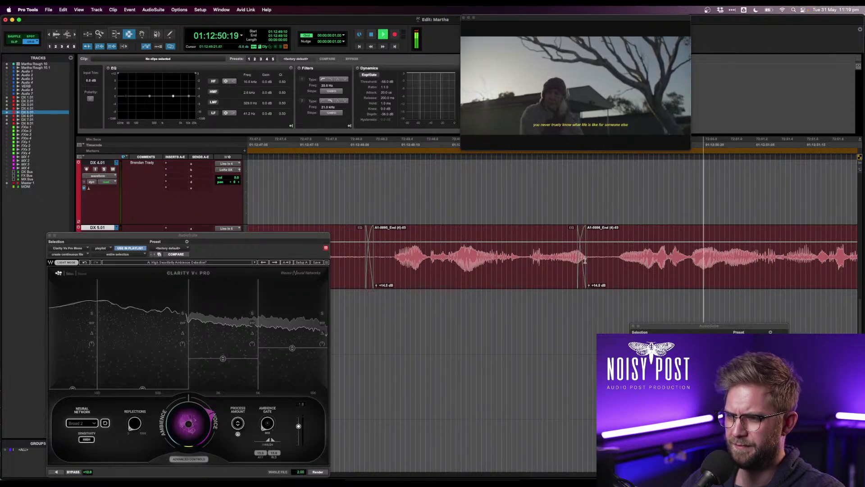
key(space)
key(space)
- Pull the crossfade's start in to make it very short, and dip A1-0095's clip gain just before the join
click(582, 257)
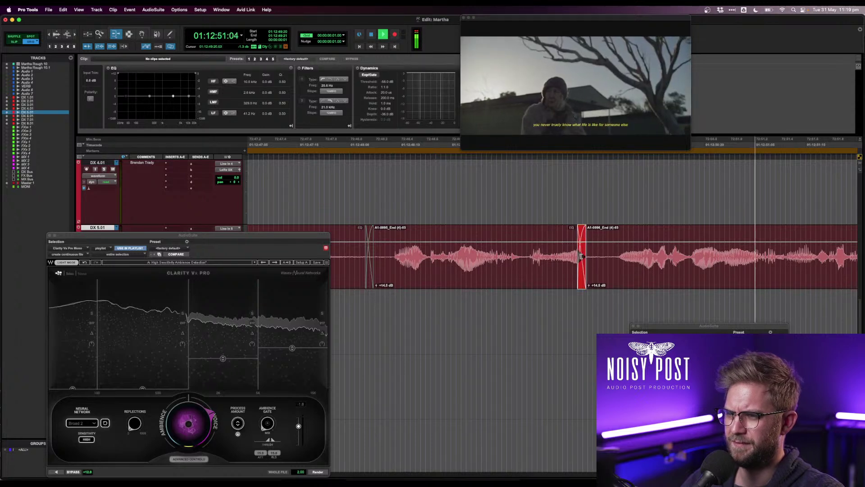
click(581, 257)
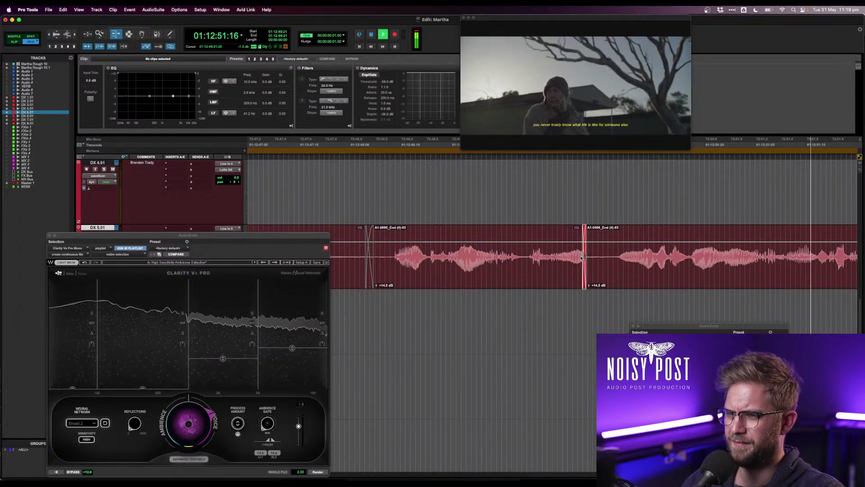
click(522, 258)
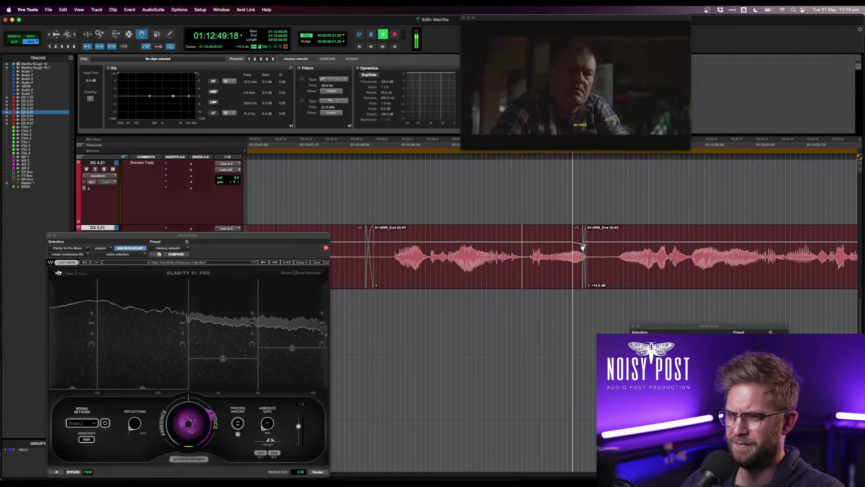
- Save the session and play the dialogue on DX 5.01 through to its closing clips
key(r)
key(r)
key(r)
key(r)
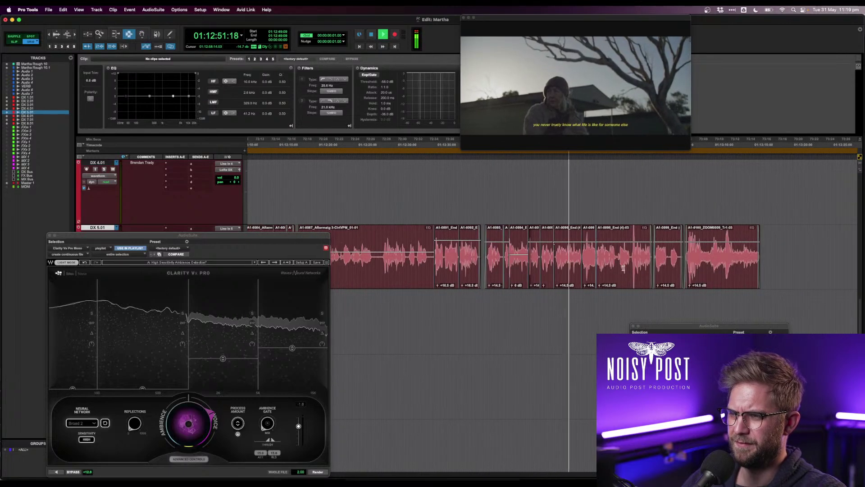
key(super+s)
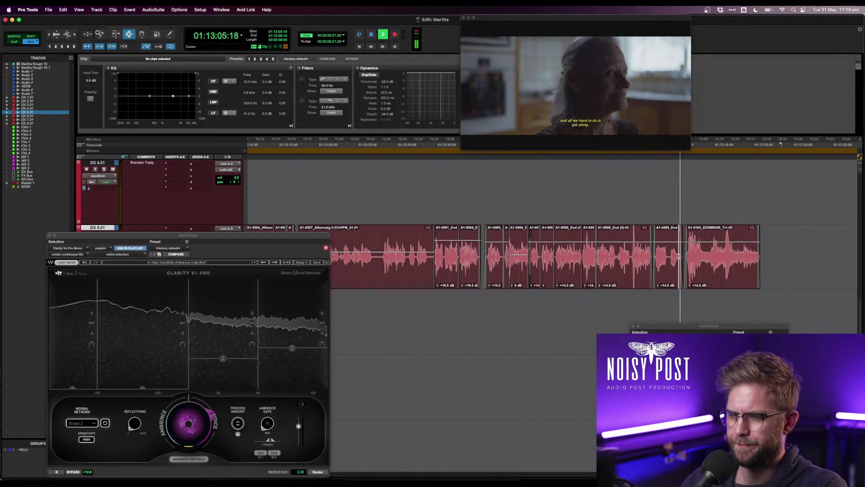
- Transfer the final A1-0100 clip from DX 5.01 to DX 2.01, the Beanie Lady track, at the same timecode, and play it
double_click(707, 256)
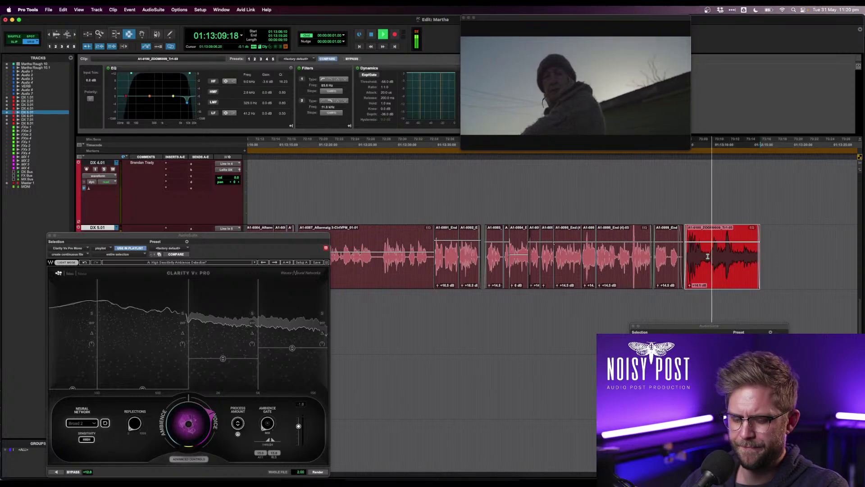
scroll(708, 255, up, 3)
scroll(708, 256, down, 2)
key(super+x)
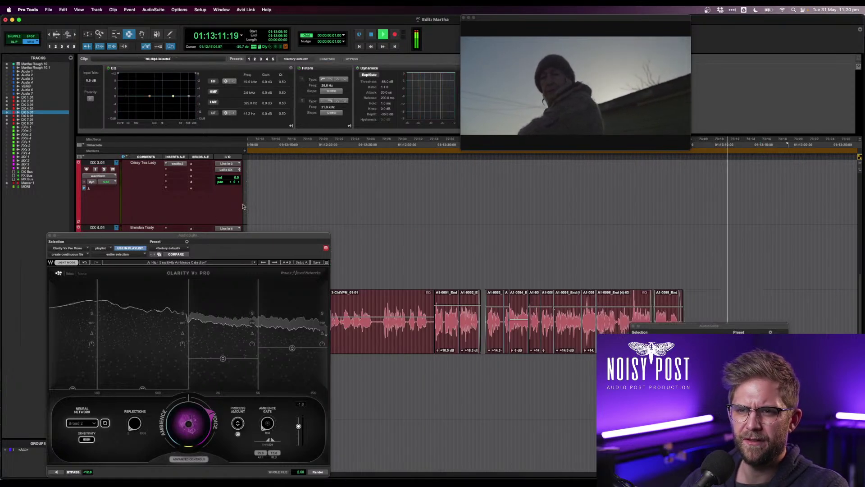
scroll(224, 205, up, 3)
click(101, 228)
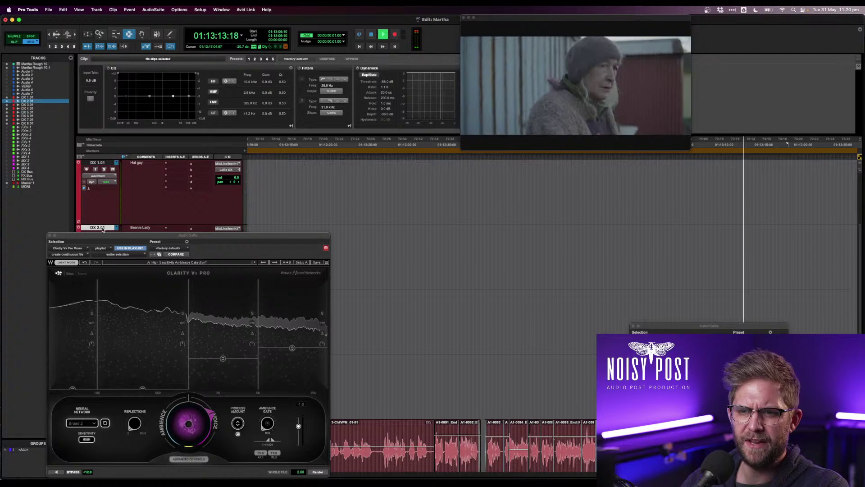
key(super+v)
key(space)
key(space)
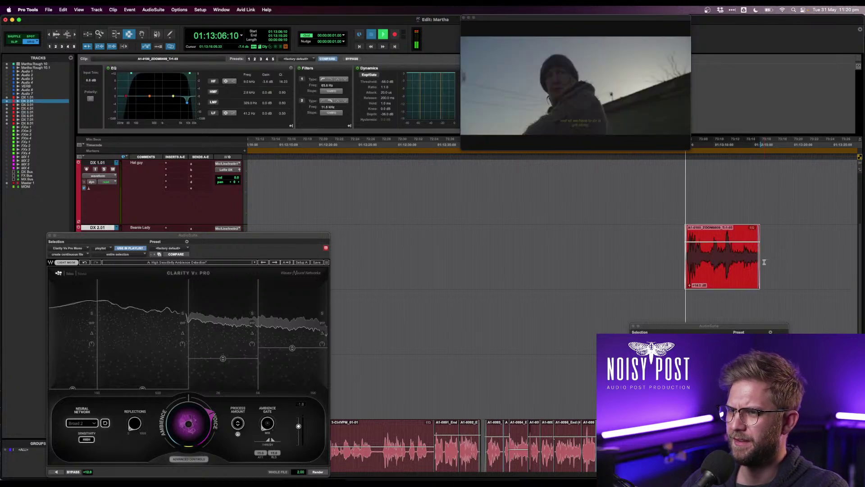
- Preview A1-0100 through Clarity Vx Pro, raising the two lowest bands fully, band 3 to 42.7, and the main voice/ambience control to 52.6
click(56, 471)
click(105, 422)
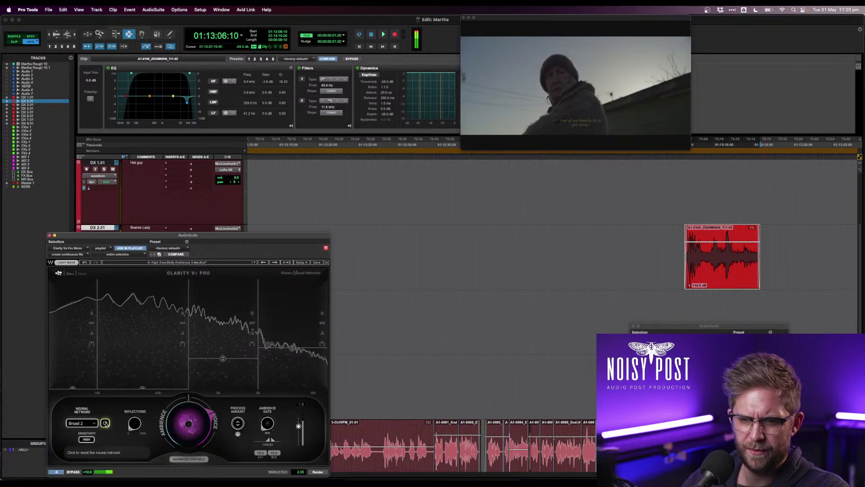
drag(144, 388, 144, 281)
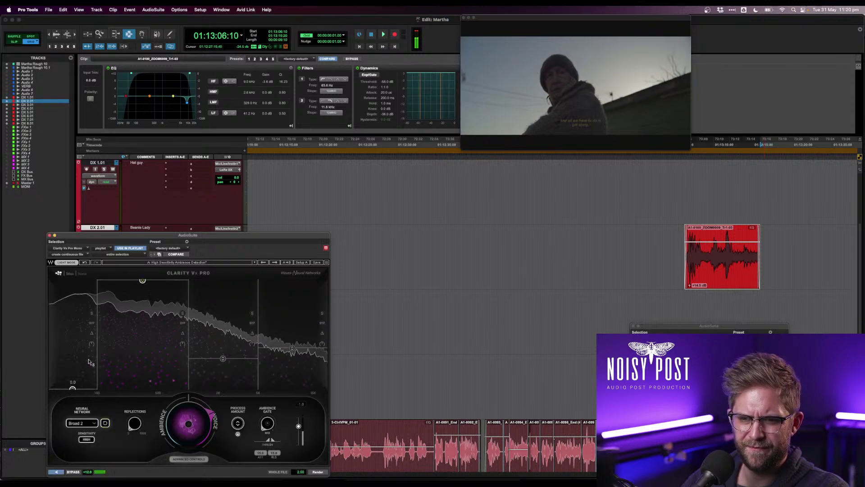
drag(73, 388, 74, 280)
drag(220, 363, 222, 343)
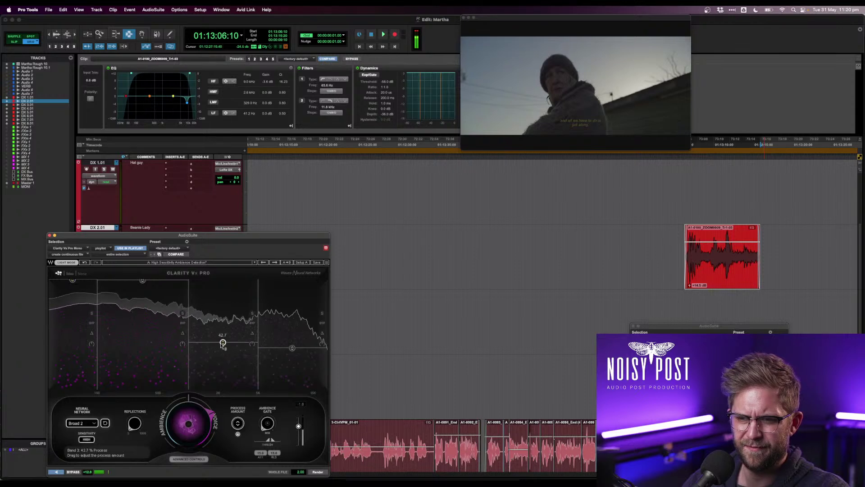
drag(203, 407, 369, 364)
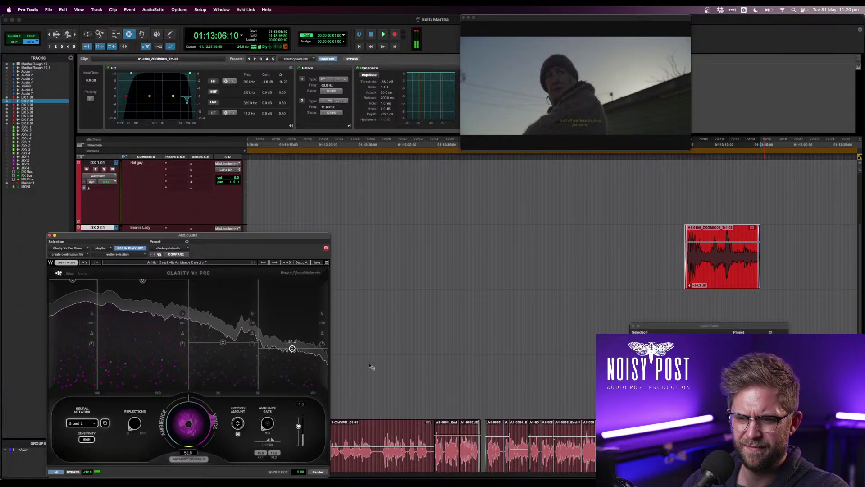
- Reset the neural network, lower the highest band, reduce band 2 to about 83, and render A1-0100
click(107, 425)
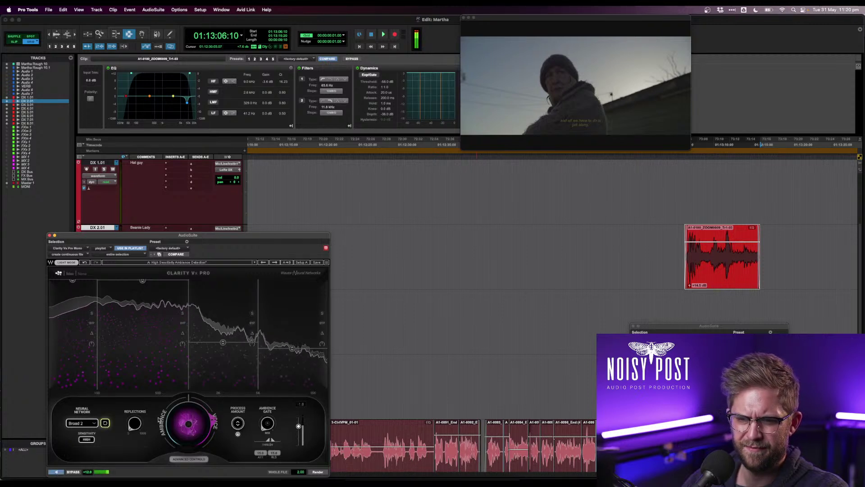
drag(292, 348, 292, 356)
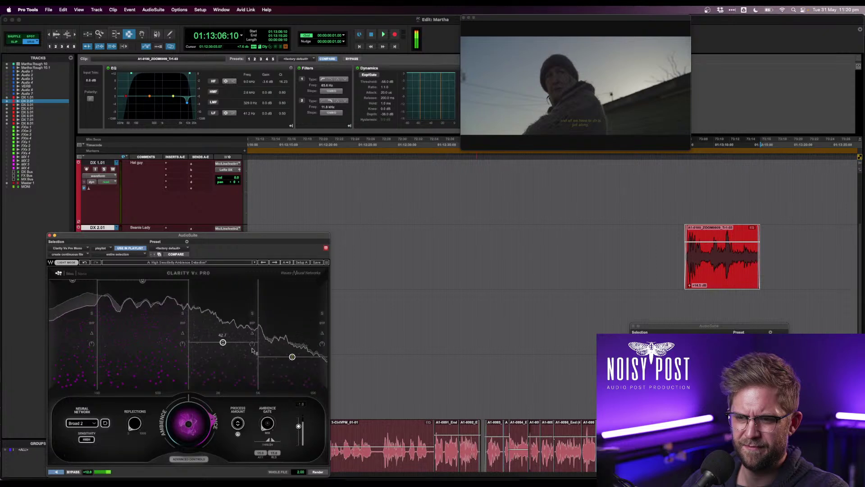
drag(143, 280, 143, 298)
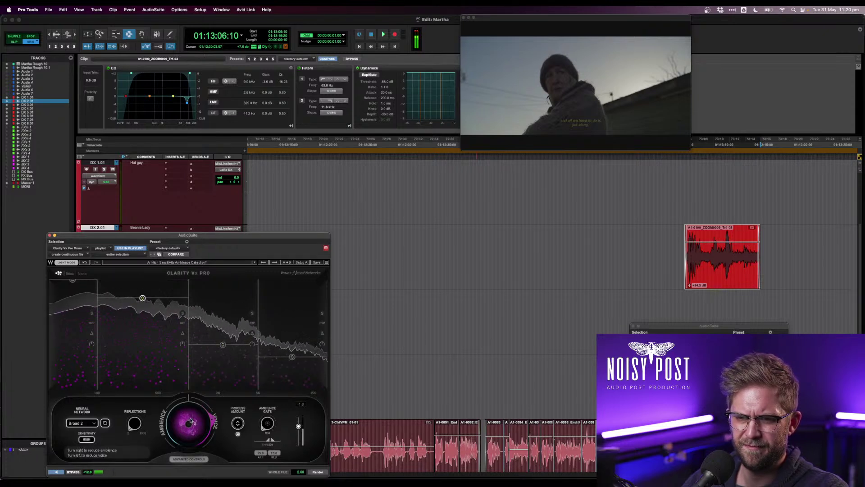
click(318, 472)
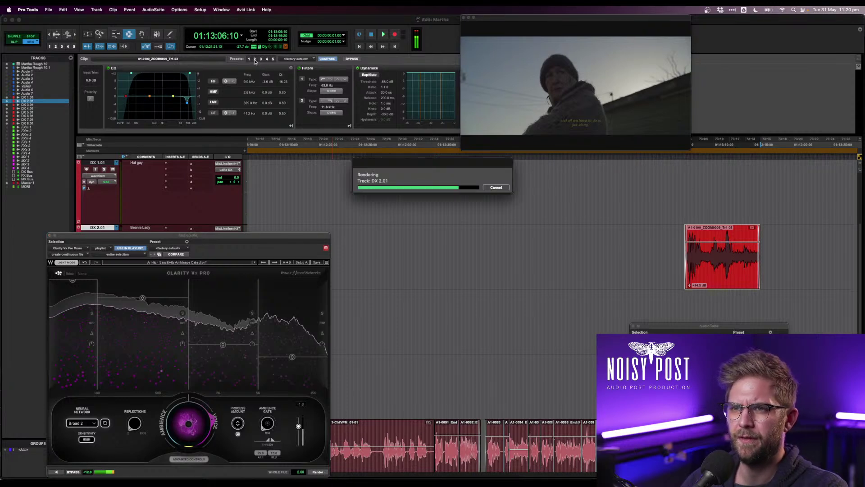
- Audition the rendered A1-0100 with a recalled clip EQ preset, raising the clip gain on its last words and tapering it at the end
key(space)
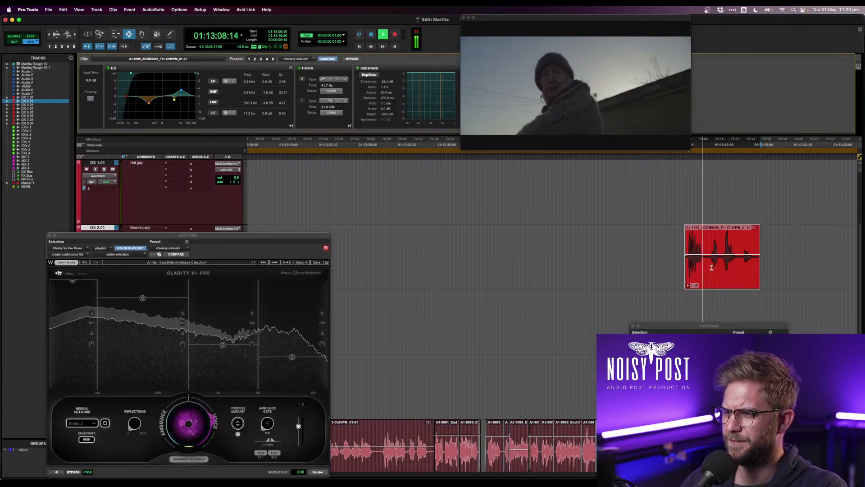
key(F7)
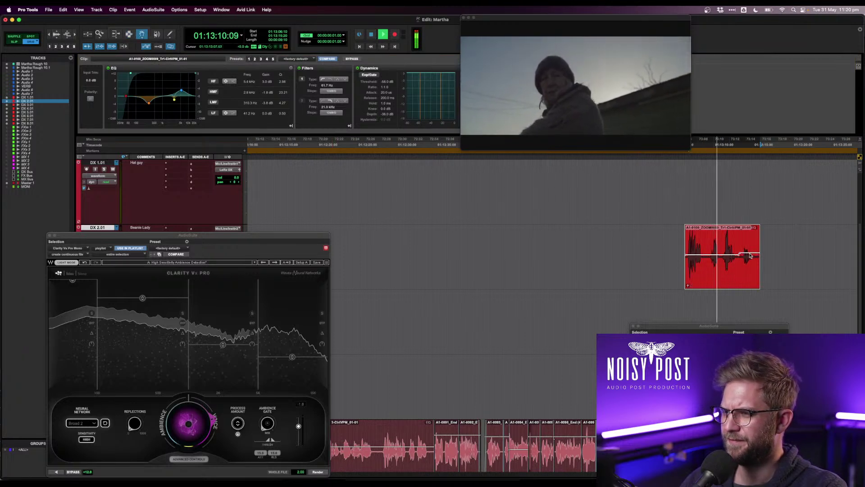
click(751, 253)
drag(758, 253, 760, 259)
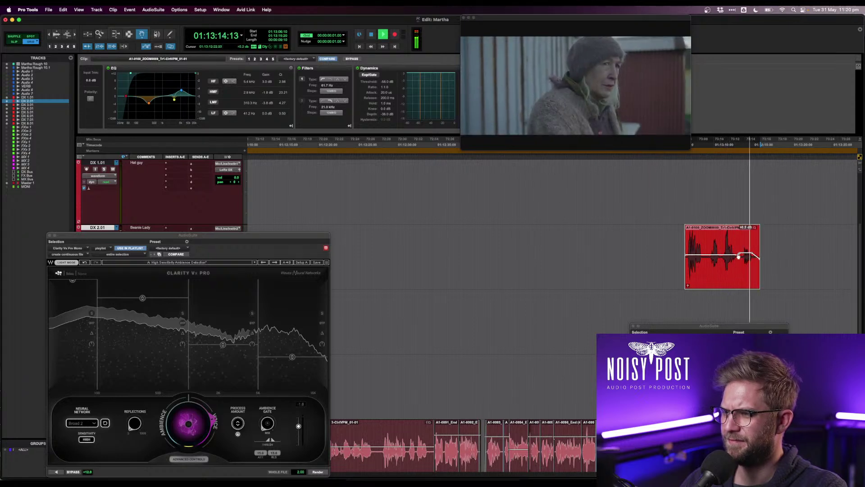
key(space)
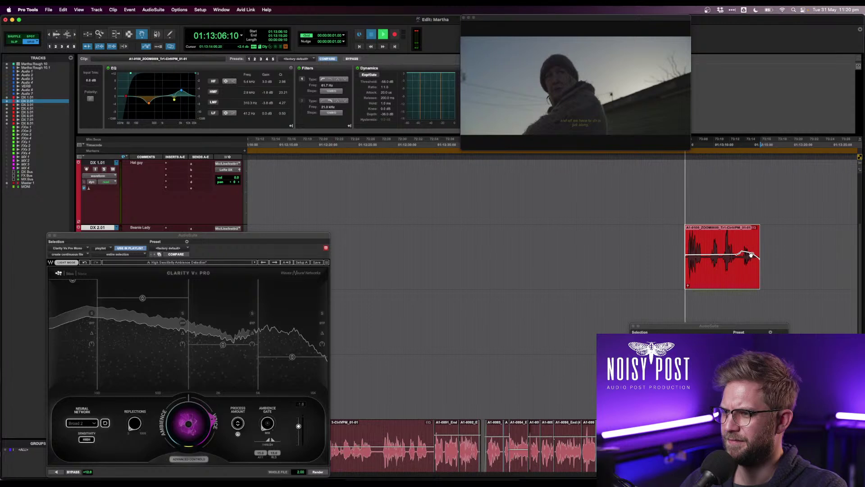
- Try a short fade-in at the start of A1-0100, and undo the edits back to the unrendered clip
key(space)
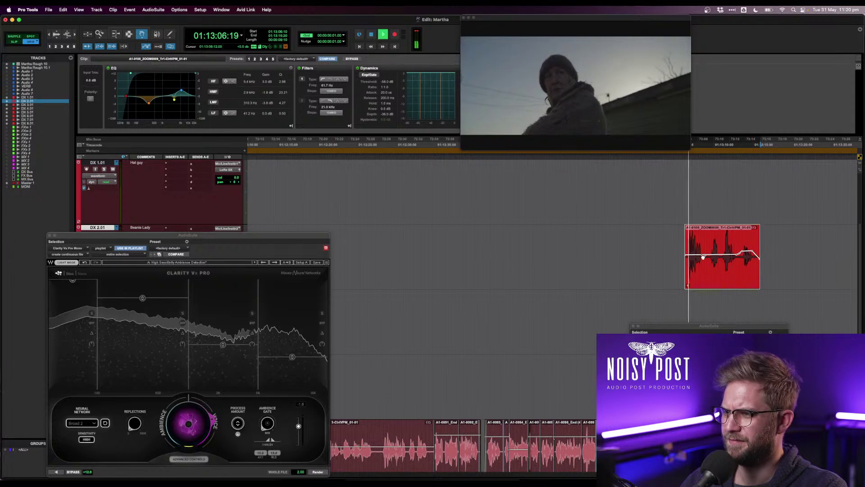
drag(682, 259, 688, 259)
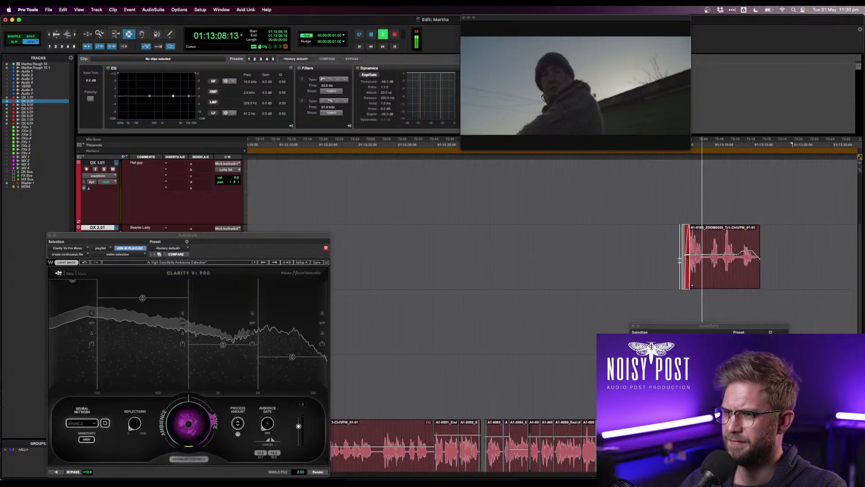
click(721, 269)
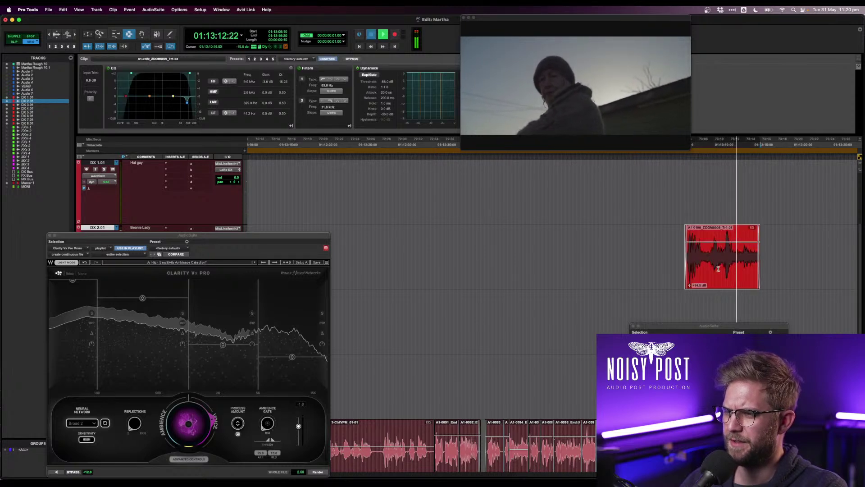
- Lower the unrendered A1-0100's clip gain slightly, preview it with the existing Clarity Vx Pro band settings, and render it again
key(space)
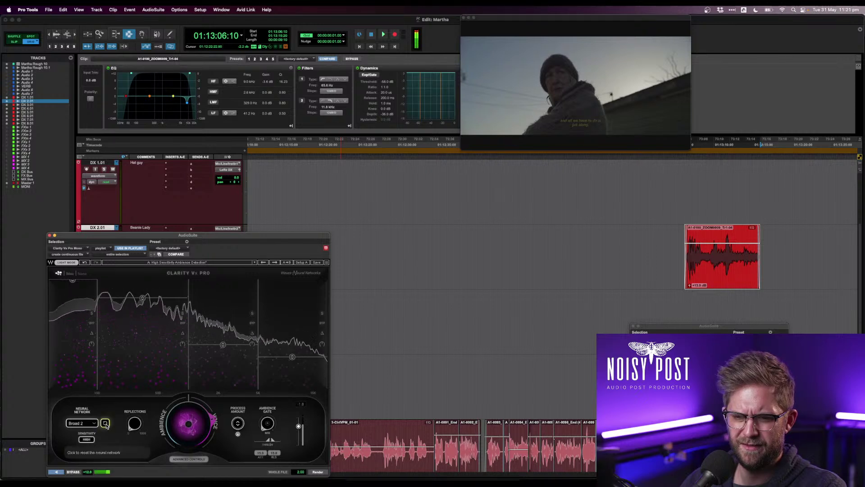
mouse_move(141, 296)
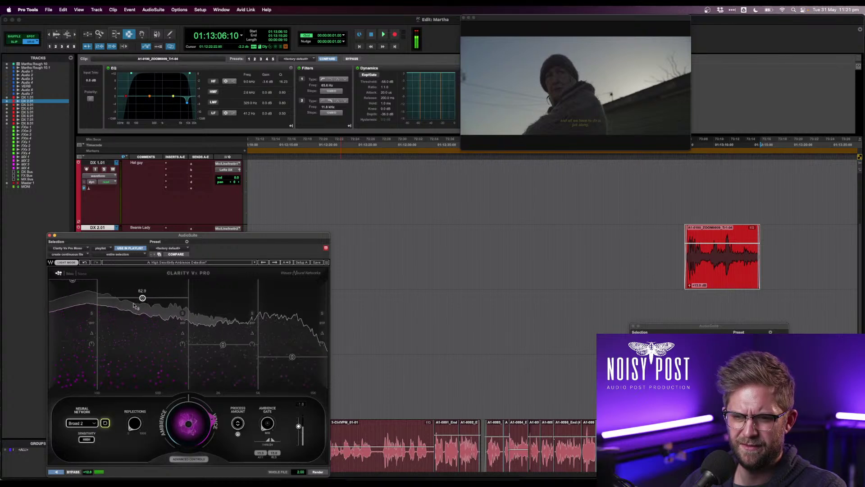
click(321, 471)
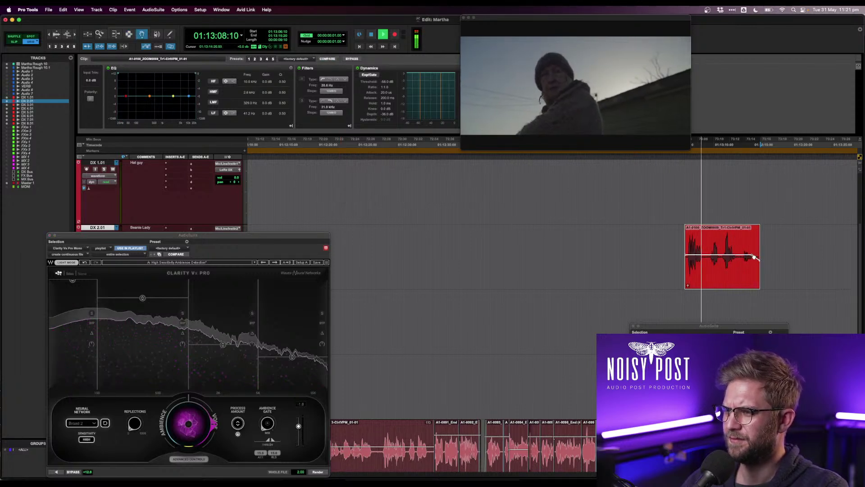
- Shape the rendered A1-0100's clip gain by lifting the middle and last words and tapering the end, and replay it
drag(755, 257, 710, 254)
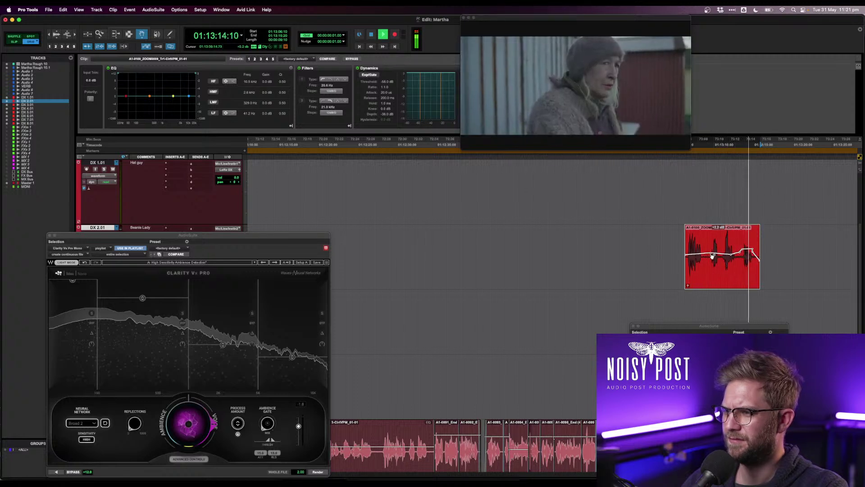
click(717, 255)
key(space)
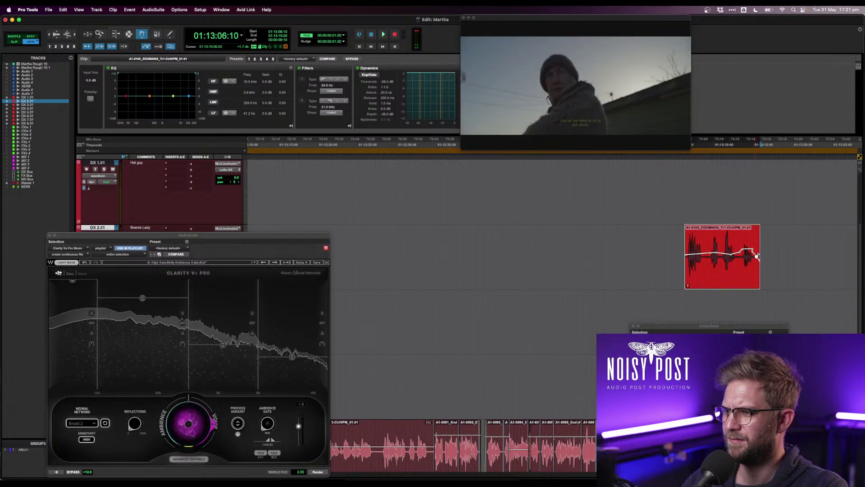
- Replay the noise-reduced A1-0100 clip on DX 2.01 and recall clip EQ preset 1 for it
click(684, 259)
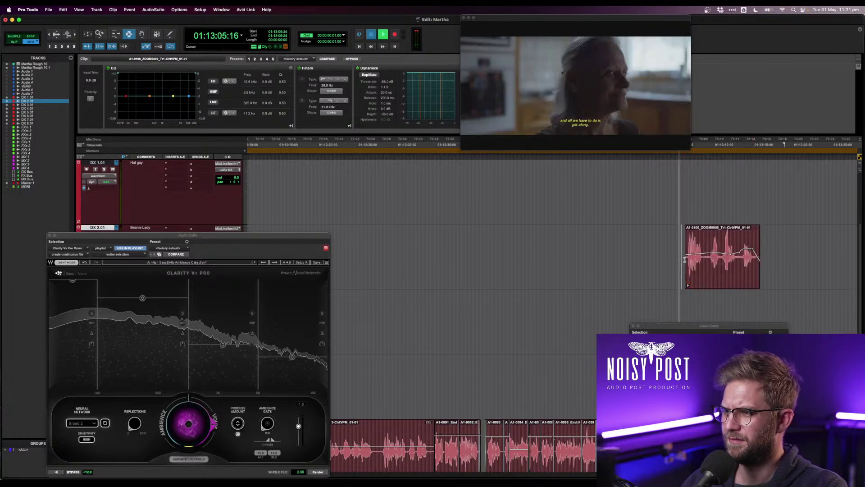
key(space)
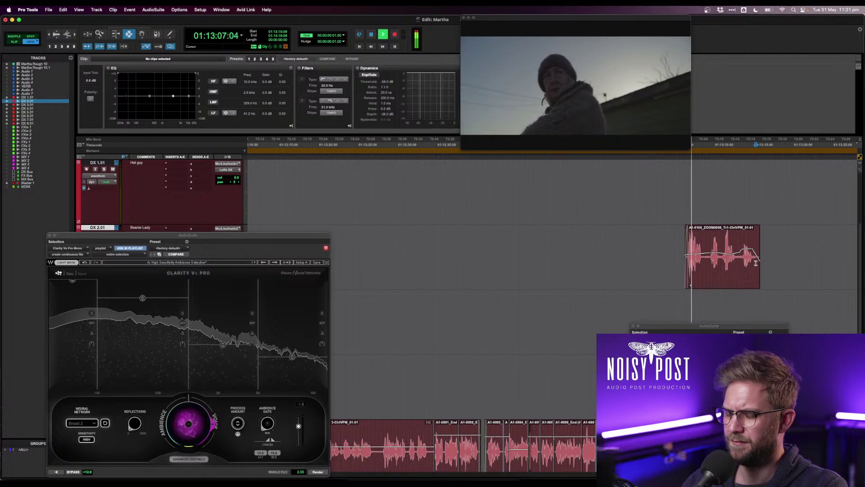
double_click(695, 243)
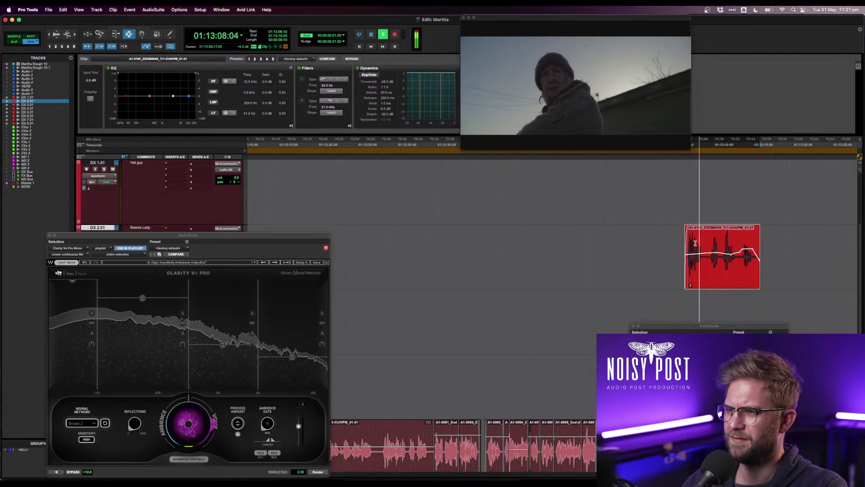
click(250, 59)
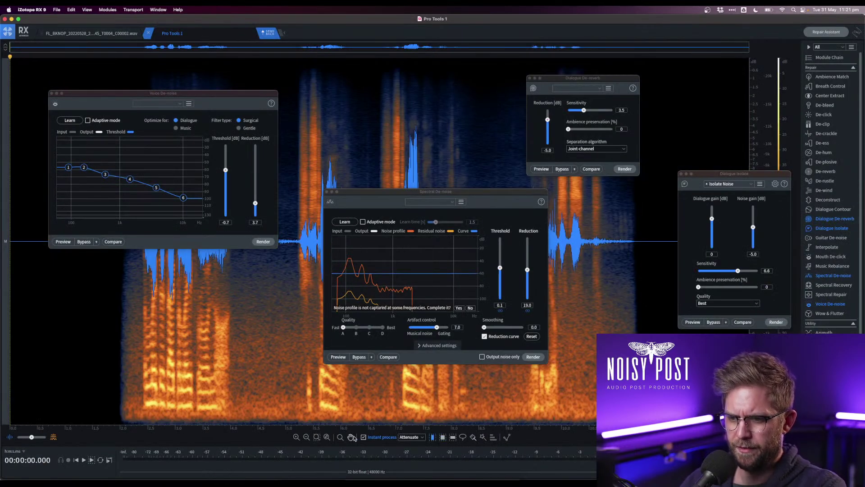
- In iZotope RX, learn a Voice De-noise profile from the gap after the first phrase, render it on the clip and replay the line
drag(238, 342, 289, 334)
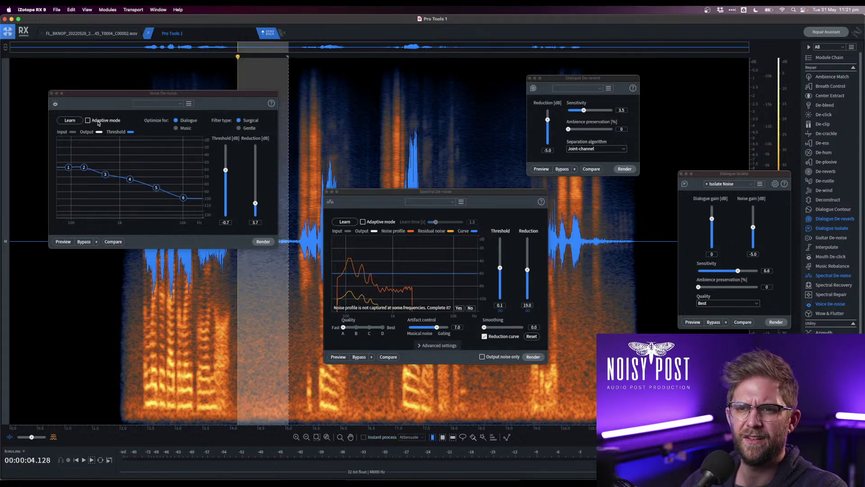
click(73, 122)
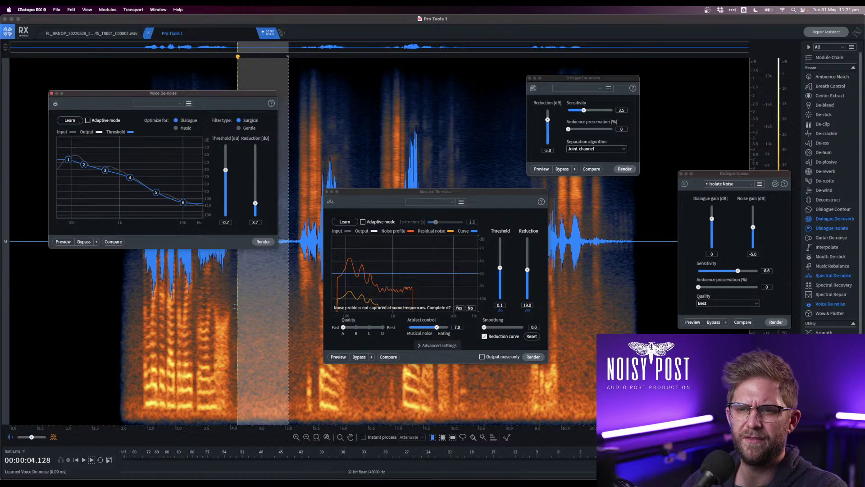
click(235, 306)
click(263, 241)
click(131, 273)
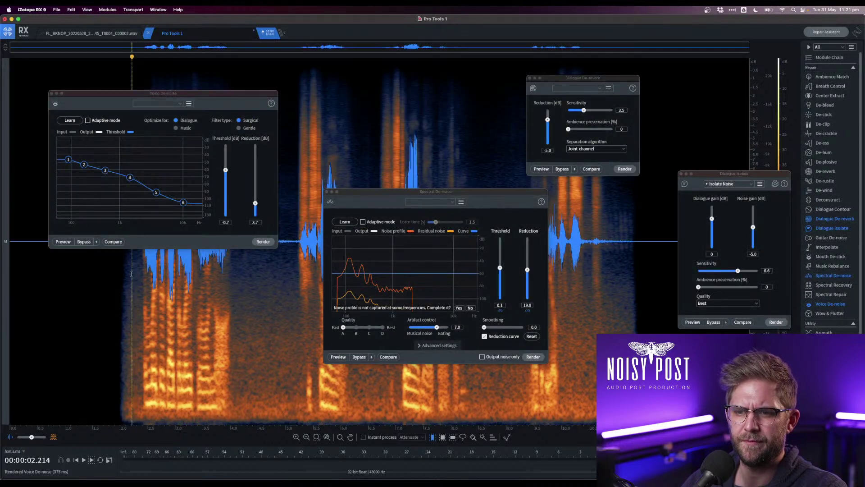
key(space)
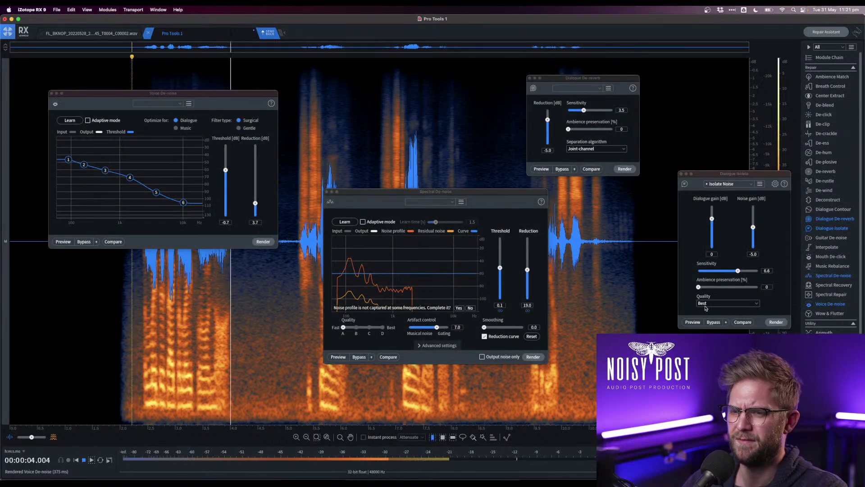
- Render Dialogue Isolate on the clip with its existing Isolate Noise settings, close Voice De-noise and replay the opening words
click(776, 323)
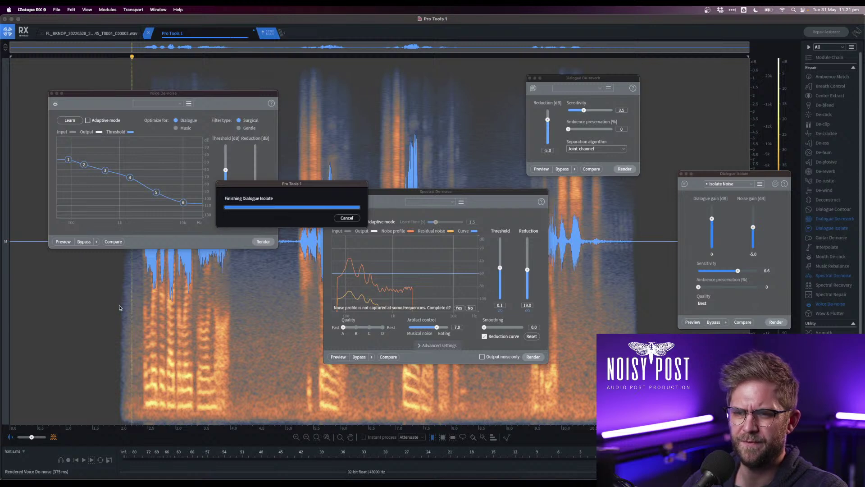
click(52, 94)
click(122, 131)
key(space)
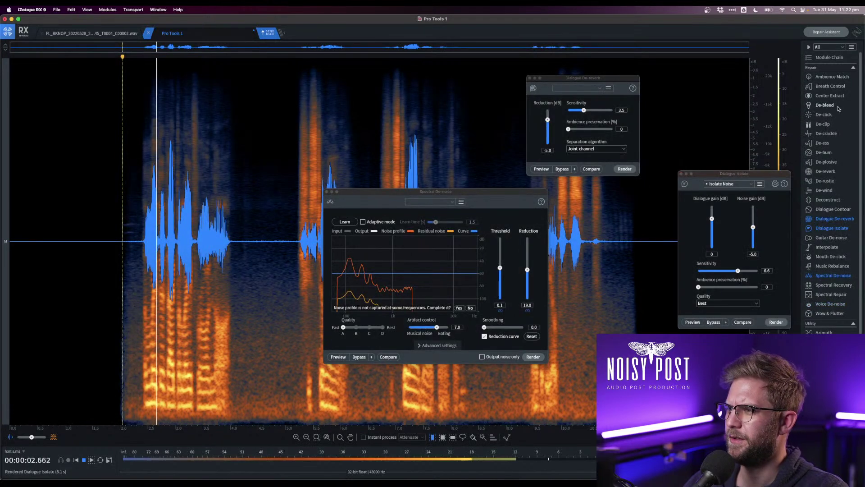
key(space)
- Render De-clip with the threshold at -19.7 dB, replay the line, and close the Spectral De-noise and De-clip modules
click(823, 123)
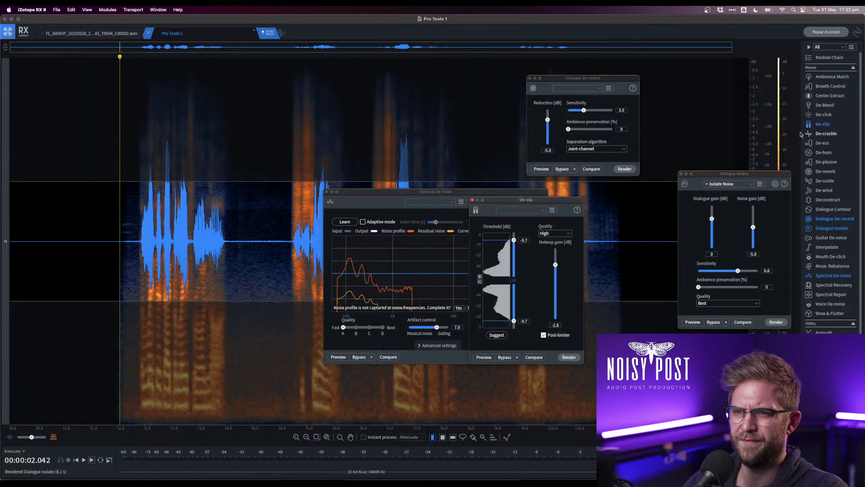
key(space)
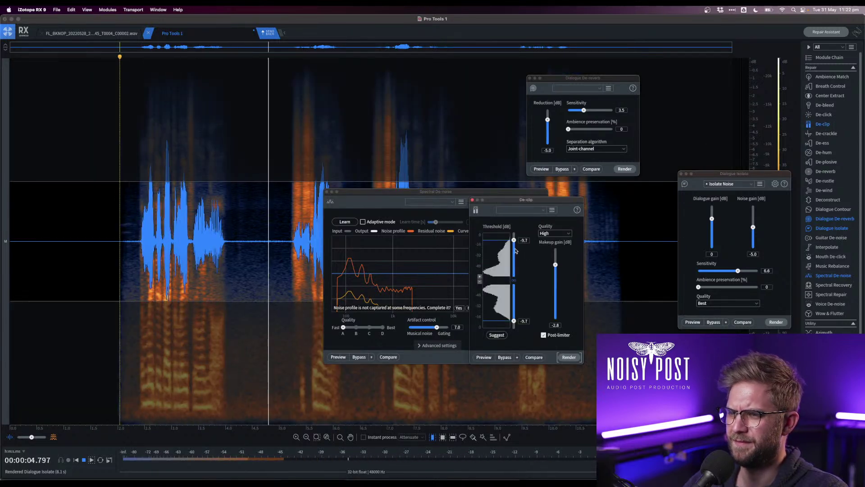
drag(514, 239, 514, 247)
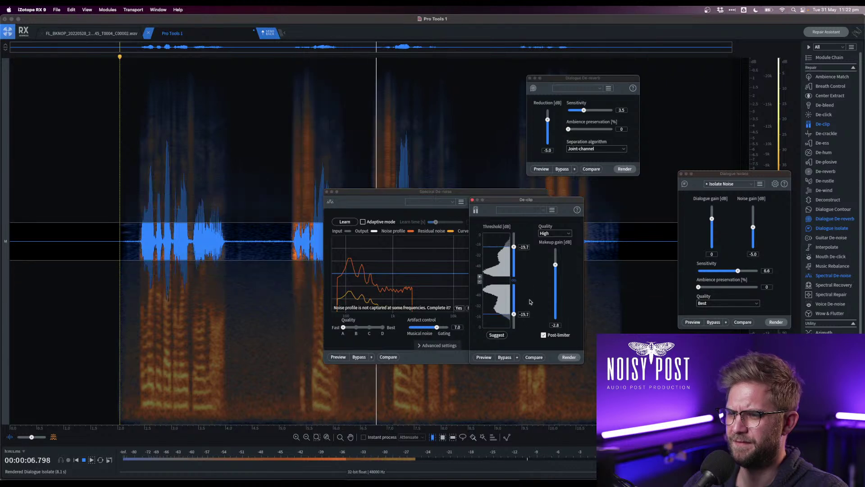
click(569, 357)
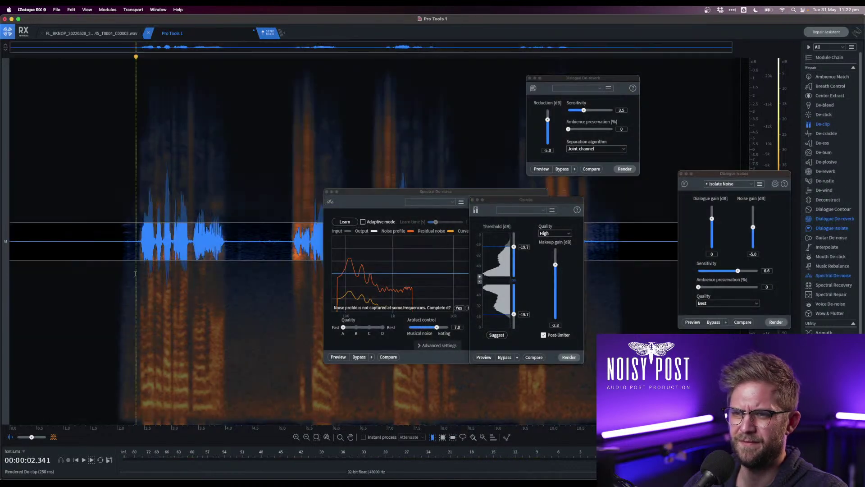
key(space)
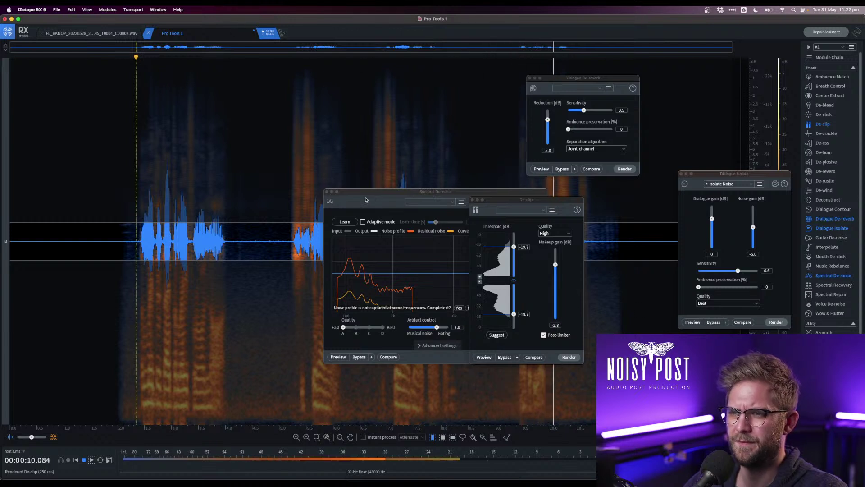
click(327, 191)
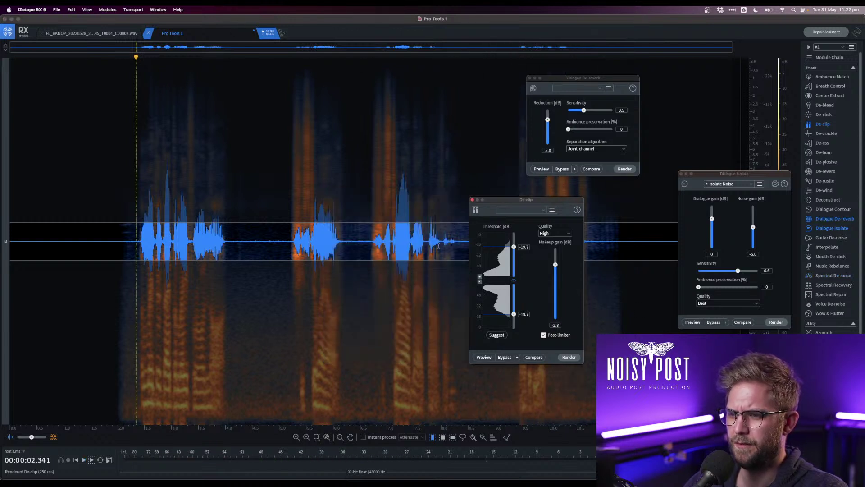
click(373, 264)
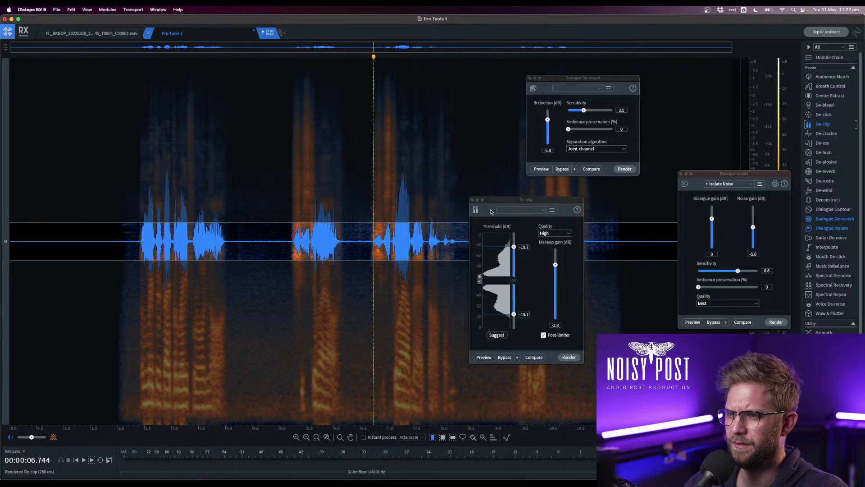
click(472, 200)
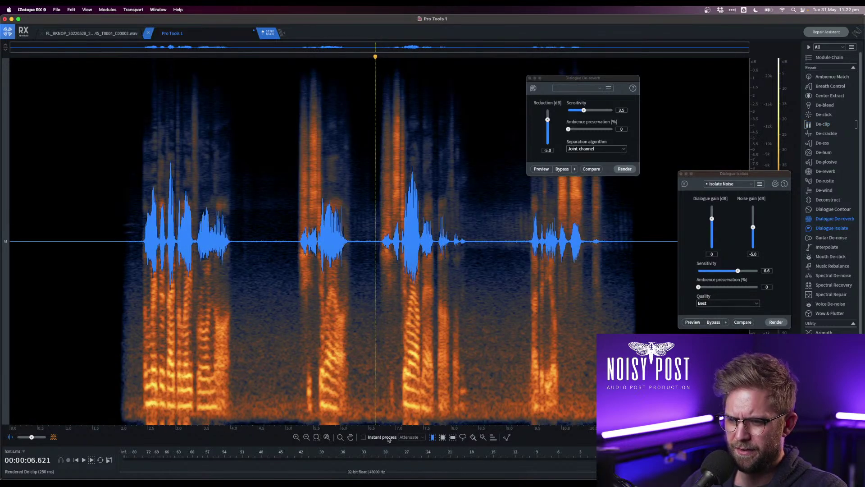
- Try an instant attenuation of the short noise just after the third phrase across all frequencies, and undo it
drag(461, 381, 466, 381)
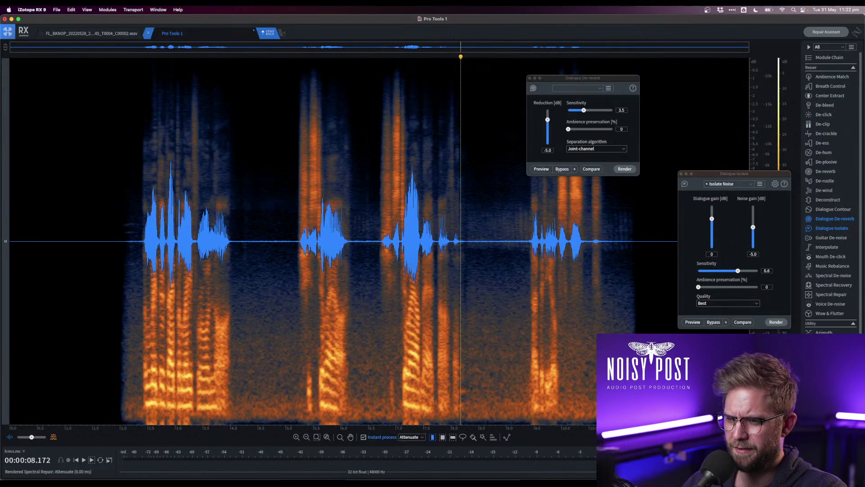
key(super+z)
key(super+z)
key(space)
- Attenuate only the low-frequency noise just after the third phrase using a time-frequency selection
click(443, 436)
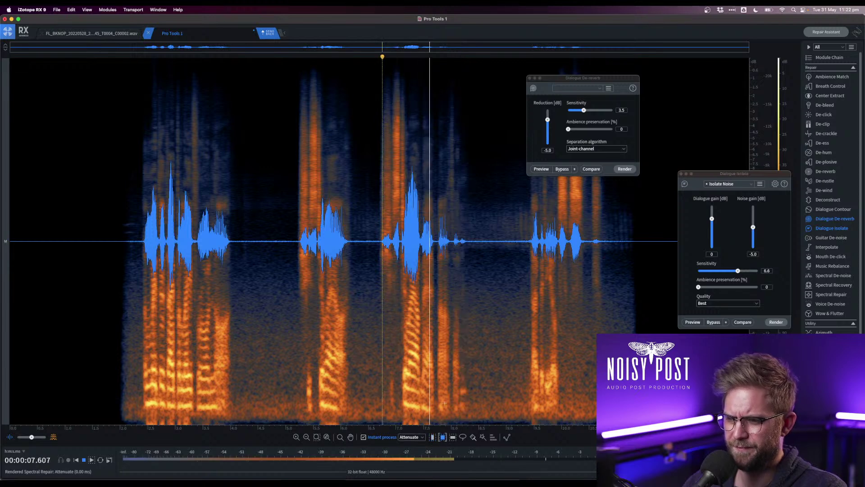
click(447, 380)
drag(458, 375, 476, 422)
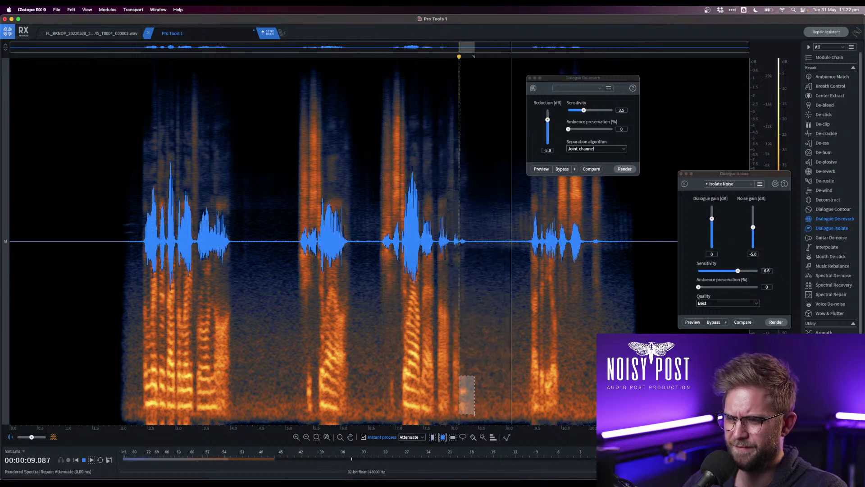
click(432, 379)
key(space)
drag(458, 376, 473, 407)
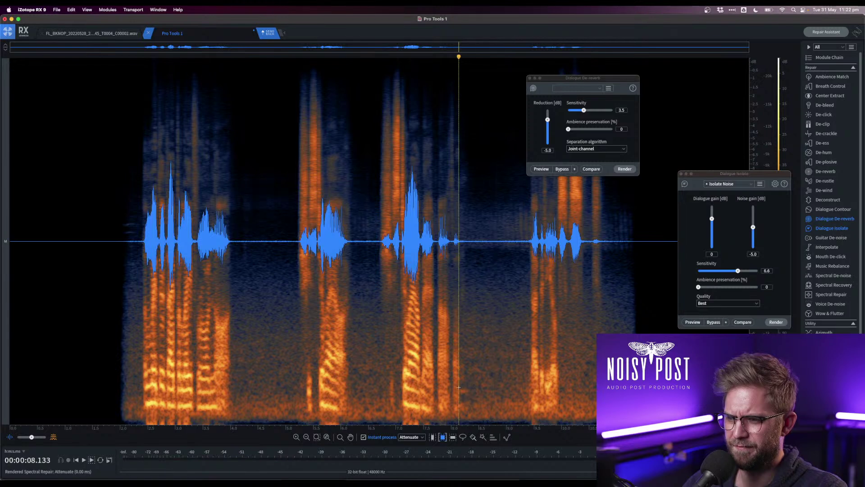
- Replay the third phrase and attenuate a wider low-frequency area right after it
click(374, 381)
key(space)
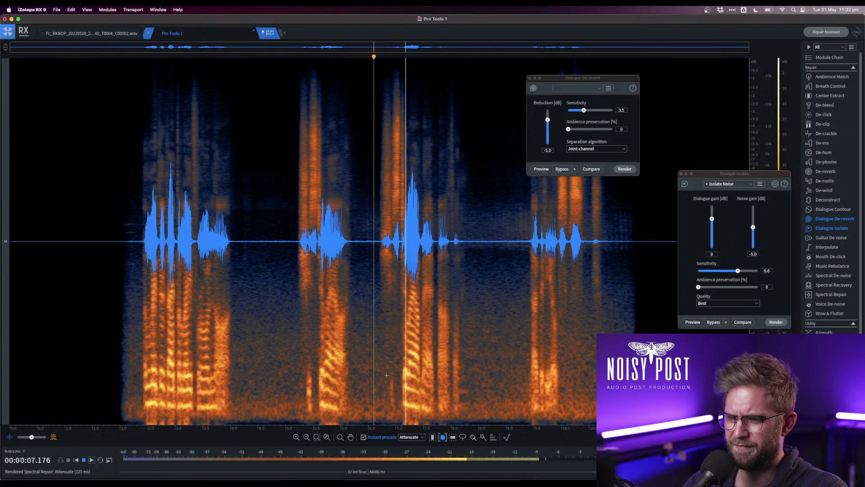
drag(459, 362, 484, 421)
click(409, 325)
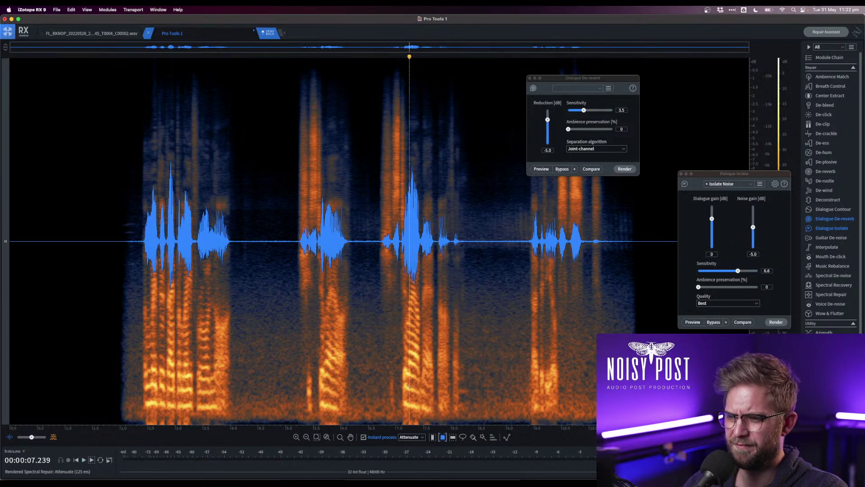
key(space)
- Send the repaired audio back to Pro Tools, render it in place of A1-0100 on DX 2.01 and play it
click(264, 279)
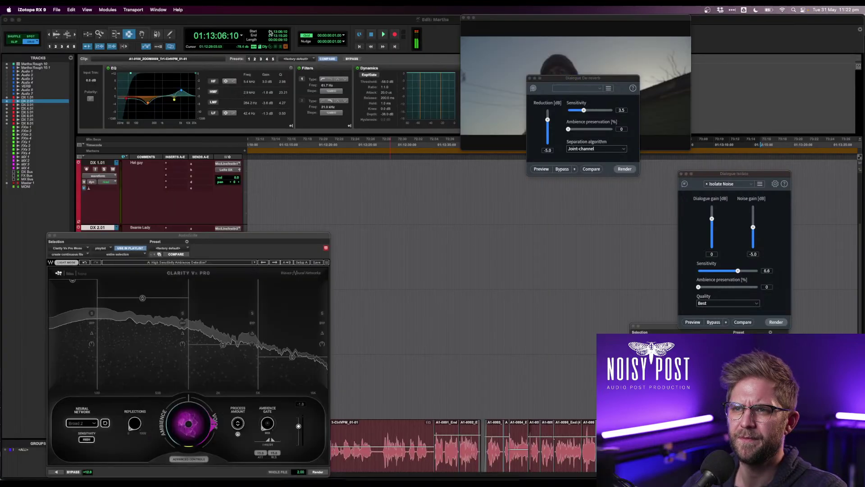
key(super+Tab)
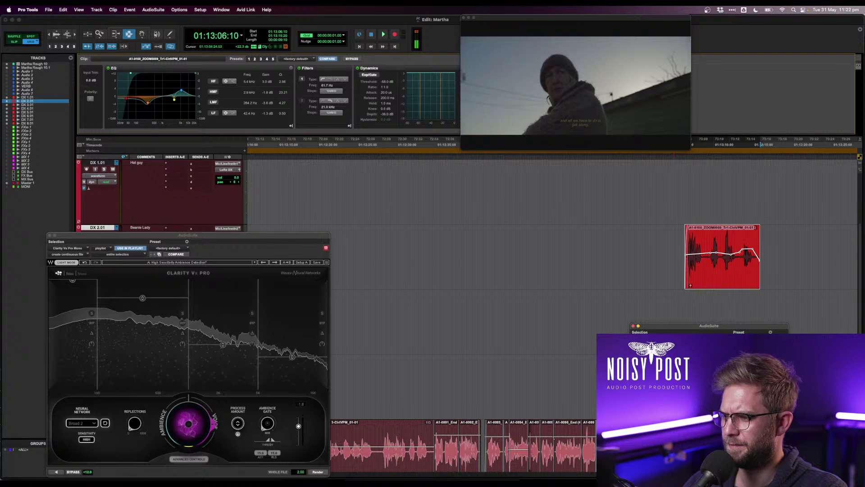
click(776, 444)
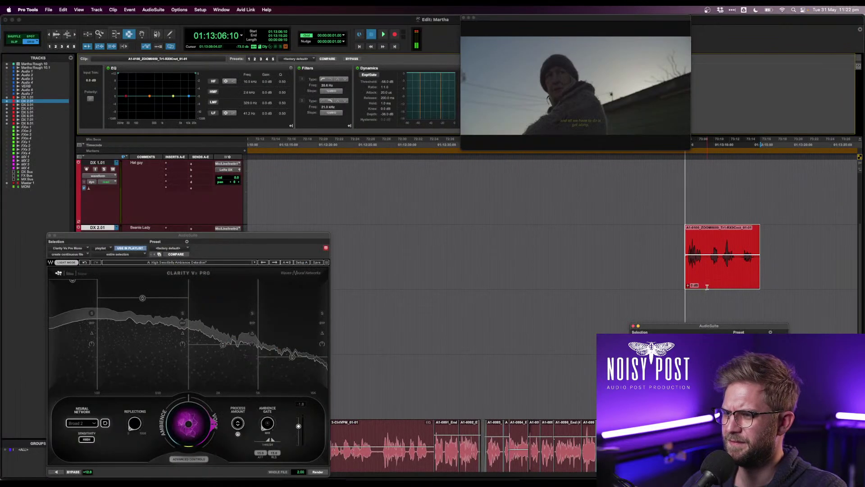
key(space)
- Try a small clip gain change at the start of the RX-rendered clip, and undo back to the Clarity Vx Pro version
drag(689, 255, 690, 254)
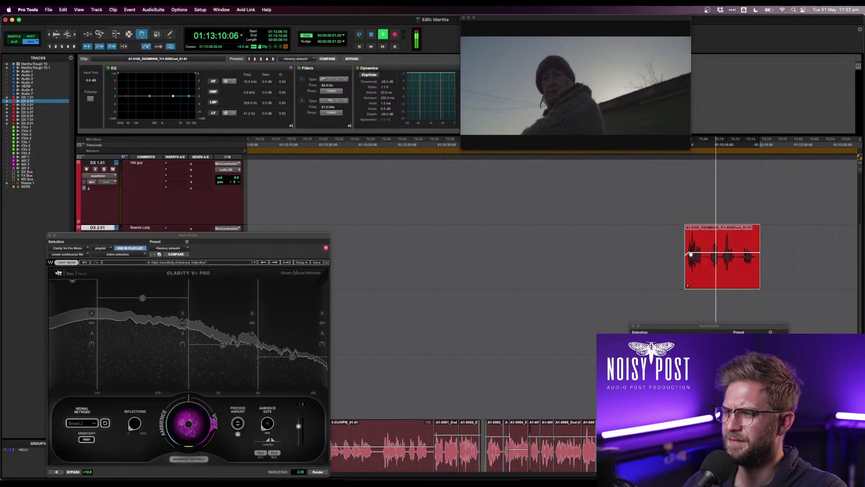
key(space)
key(super+z)
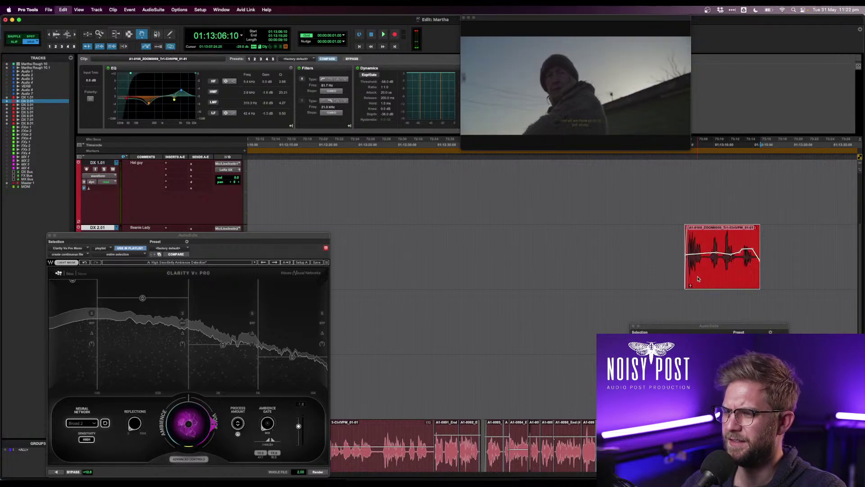
- Send A1-0100 to iZotope RX again, render Dialogue Isolate with its existing settings and replay the line
click(758, 401)
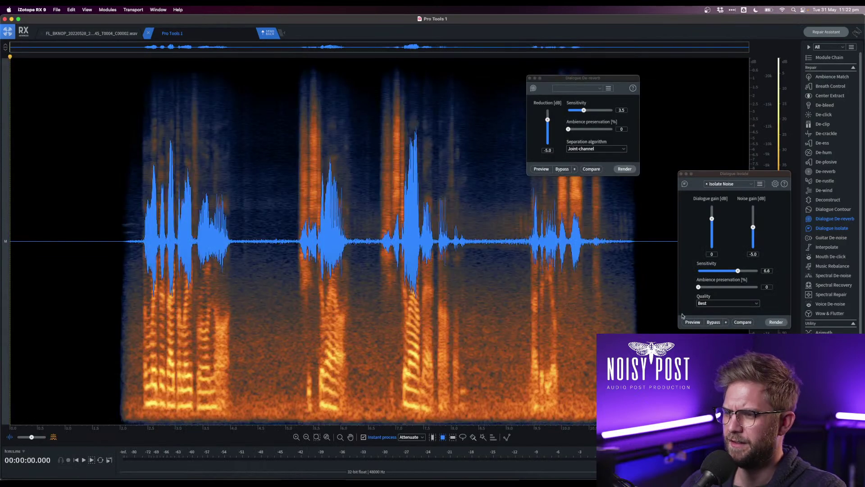
click(772, 323)
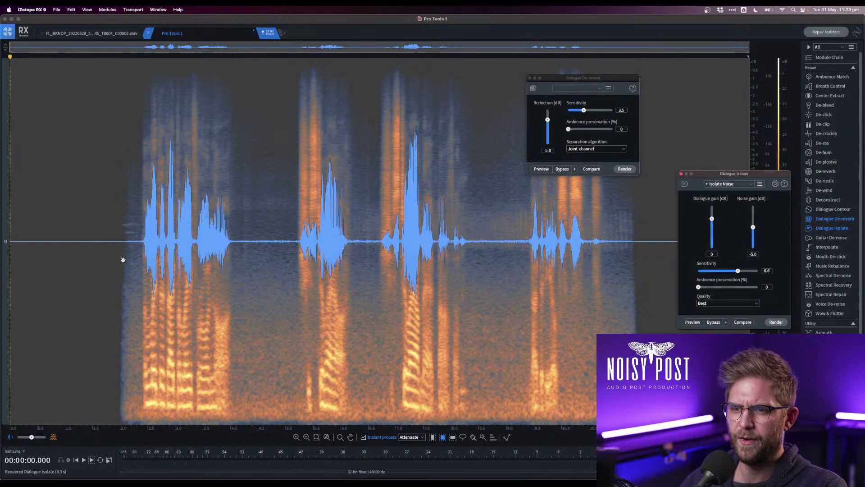
click(123, 259)
key(space)
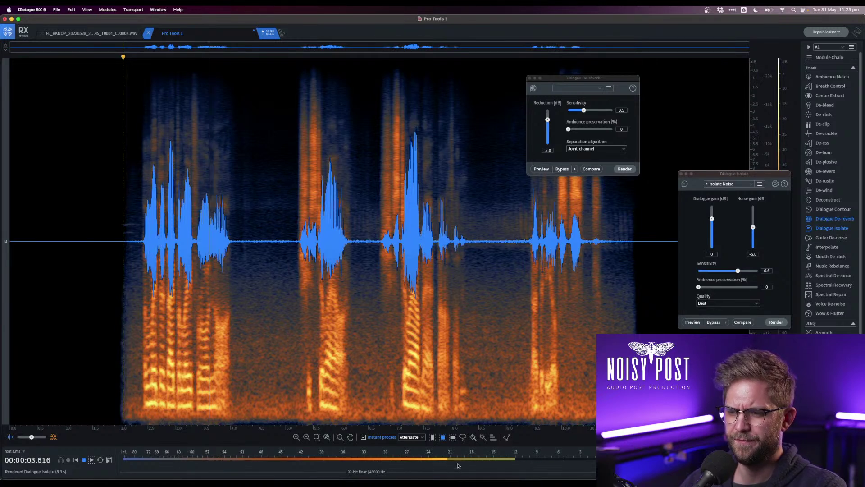
- Learn the noise from the gap between the first two phrases with Voice De-noise and render the whole file at 3.2 dB reduction
drag(238, 225, 288, 225)
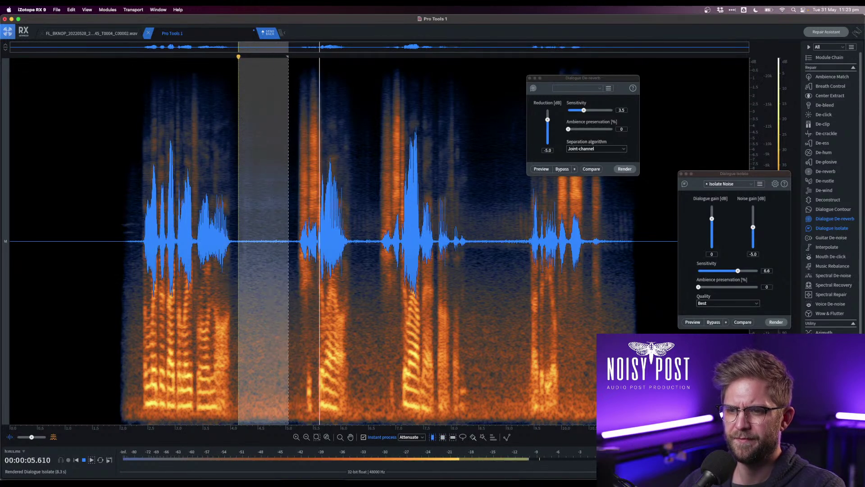
key(super+z)
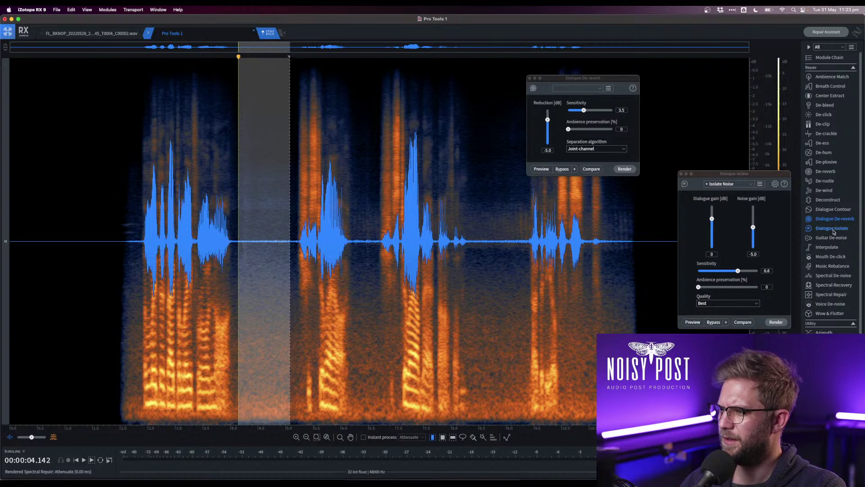
click(831, 303)
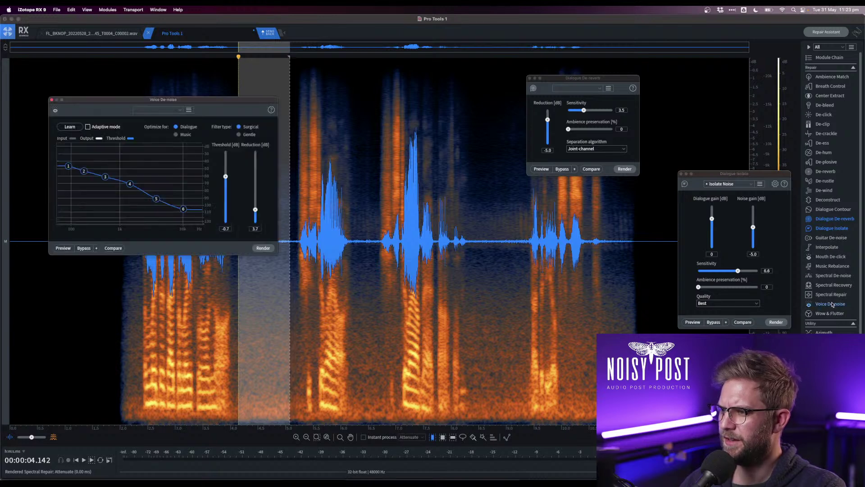
click(69, 128)
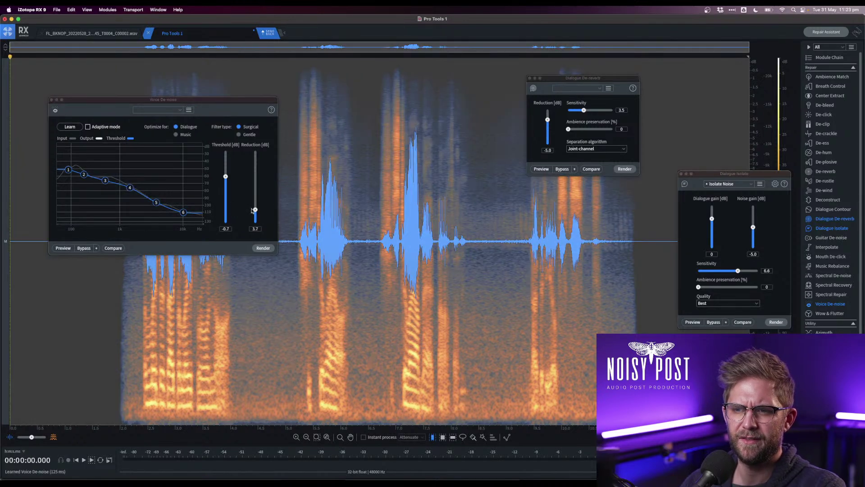
drag(255, 210, 255, 214)
click(263, 248)
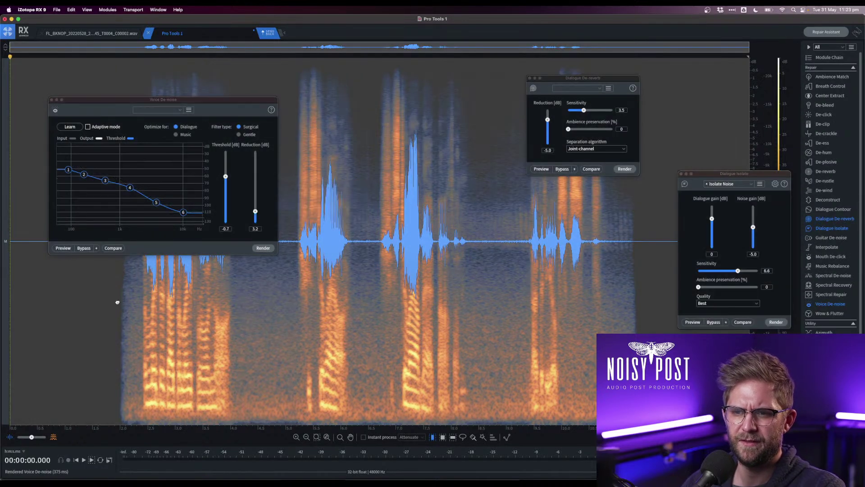
click(117, 300)
click(51, 100)
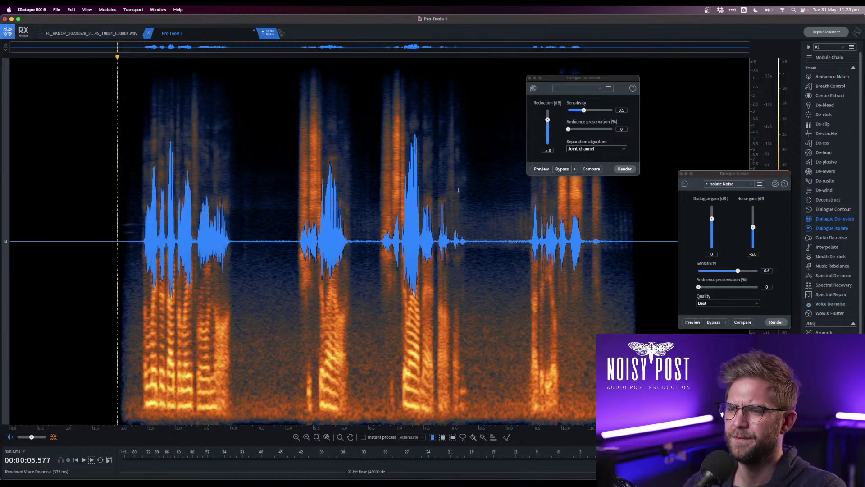
- Send the de-noised audio back to Pro Tools, render it over A1-0100 on DX 2.01 and play it
click(267, 35)
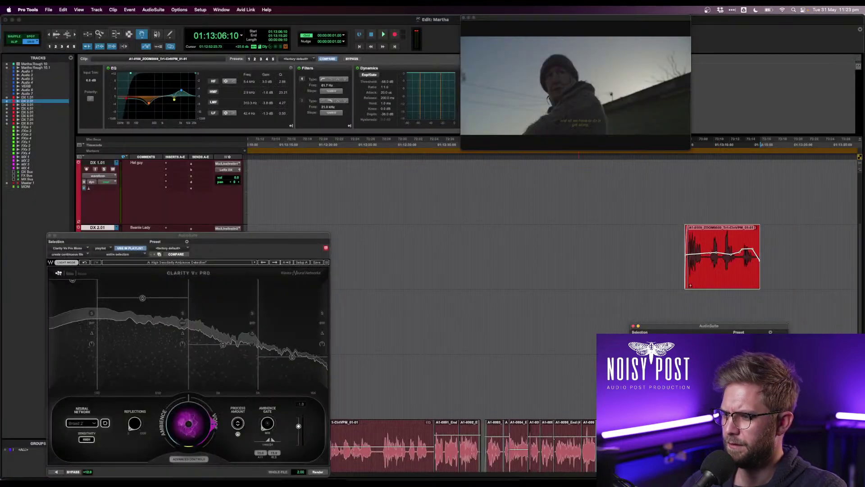
click(677, 249)
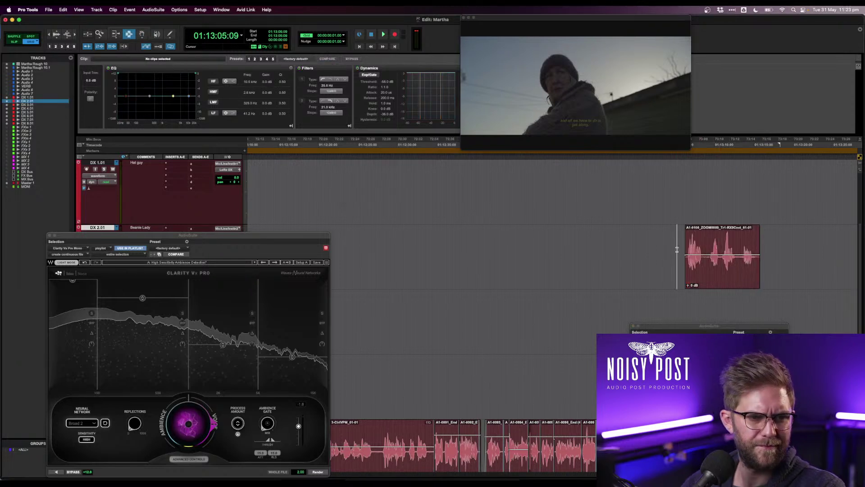
key(space)
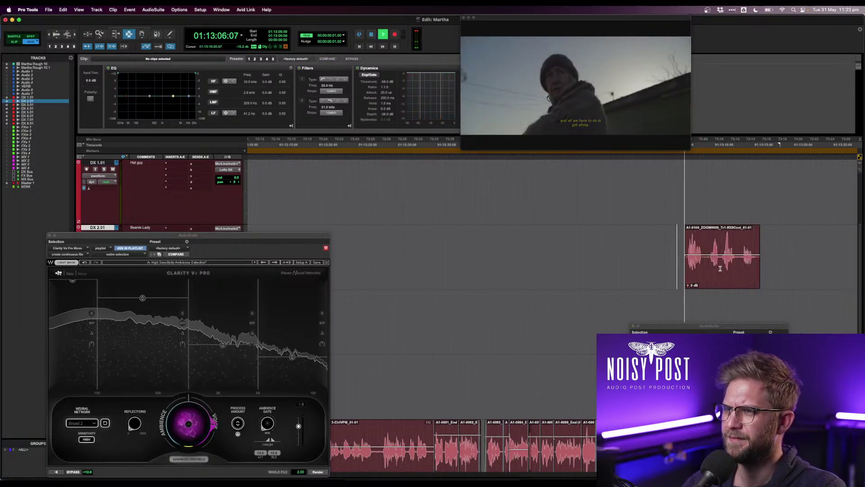
- On the re-rendered A1-0100 clip, boost the HF band 4.3 dB at 7.1 kHz and cut the low-mid band 2.7 dB with Q 1.63
click(716, 277)
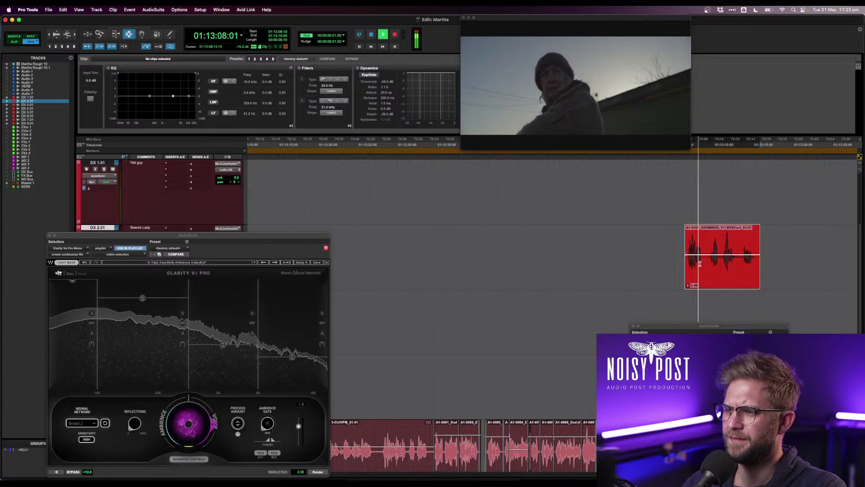
drag(189, 99, 147, 98)
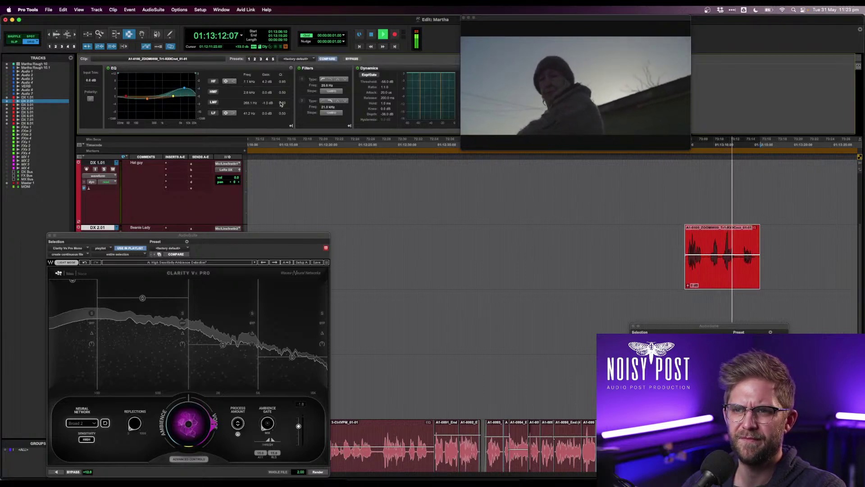
drag(282, 103, 309, 103)
drag(147, 99, 146, 101)
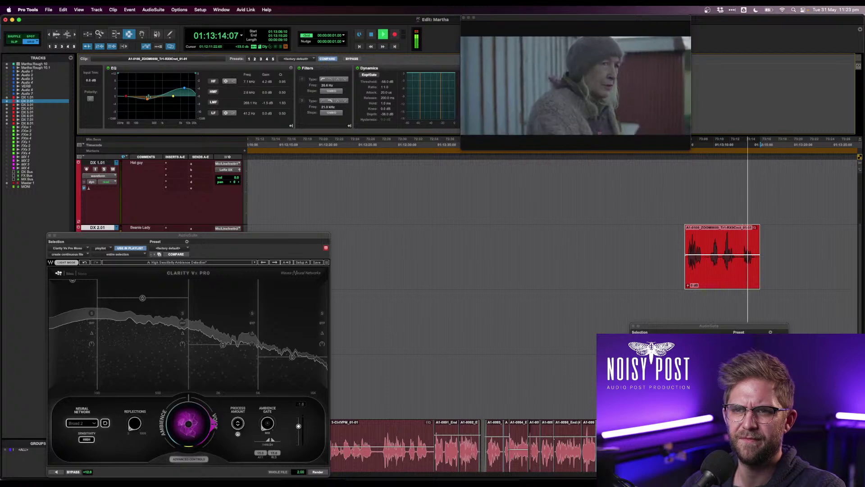
key(space)
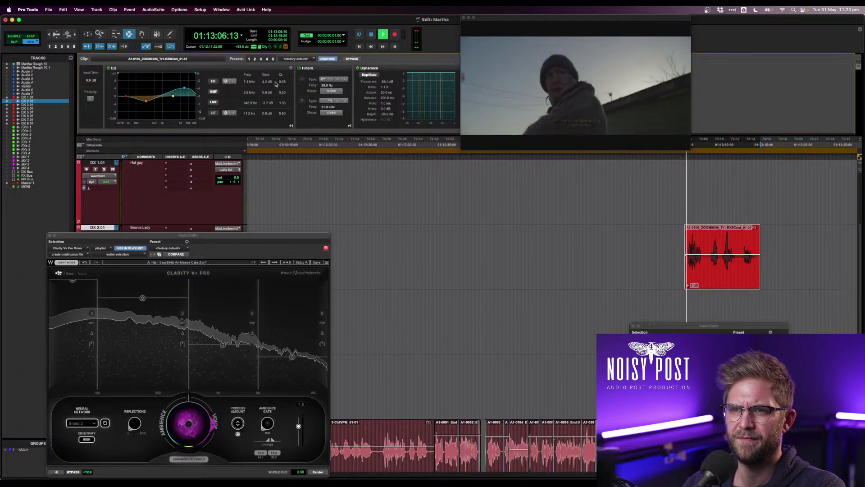
- Narrow the clip's HF boost to Q 3.03 at 6.1 kHz and add a small HMF boost around 2 kHz
drag(283, 82, 296, 82)
drag(185, 88, 171, 94)
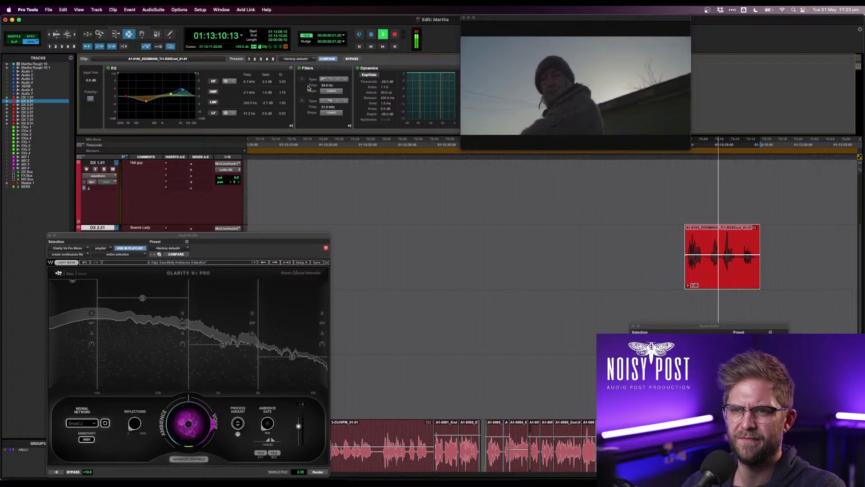
drag(282, 92, 309, 89)
drag(171, 94, 170, 93)
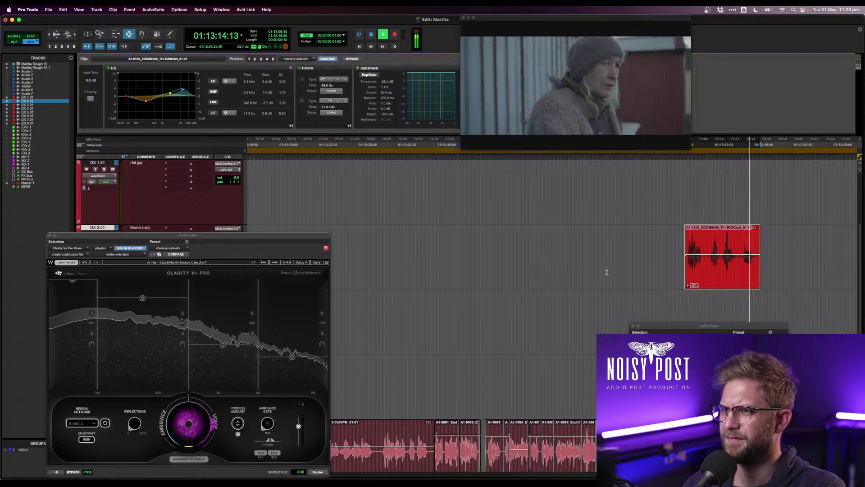
key(space)
- Add clip gain points on A1-0100 to raise the last phrase and slightly lift the second one during playback
click(739, 255)
click(744, 255)
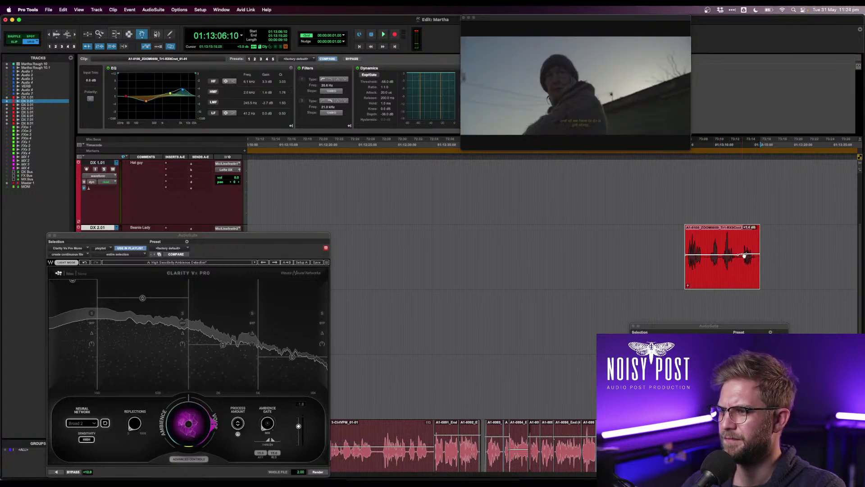
key(space)
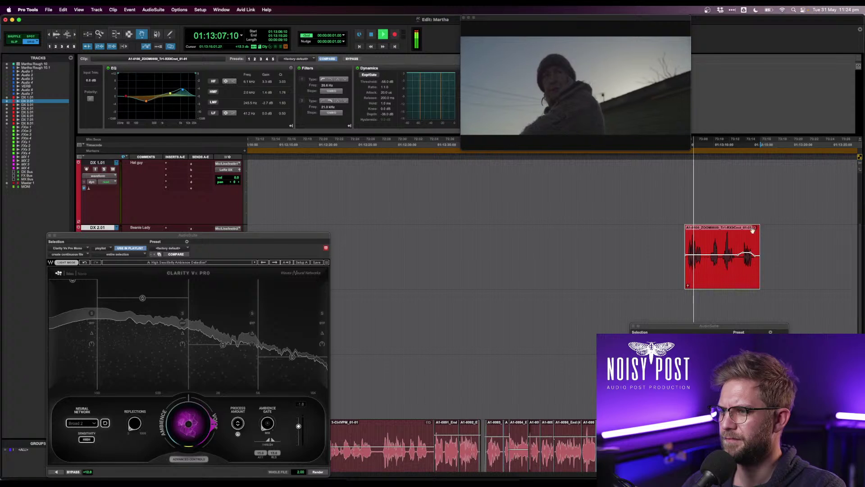
click(721, 255)
click(715, 255)
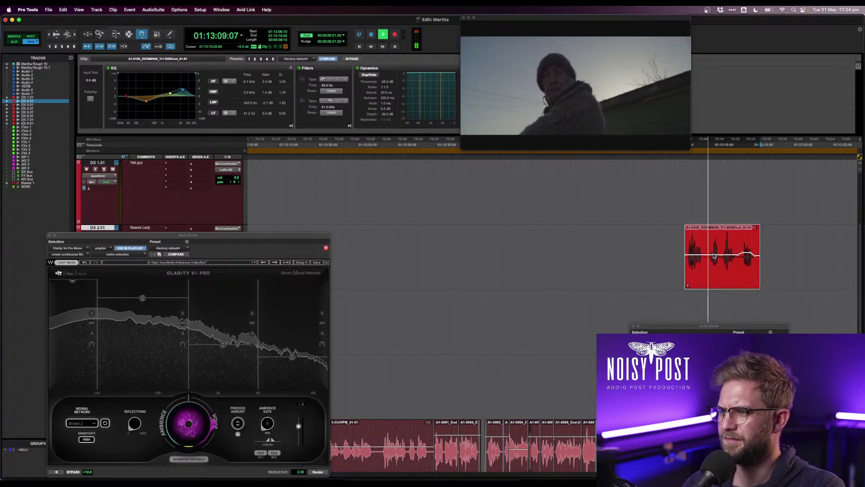
click(703, 255)
drag(713, 256, 714, 256)
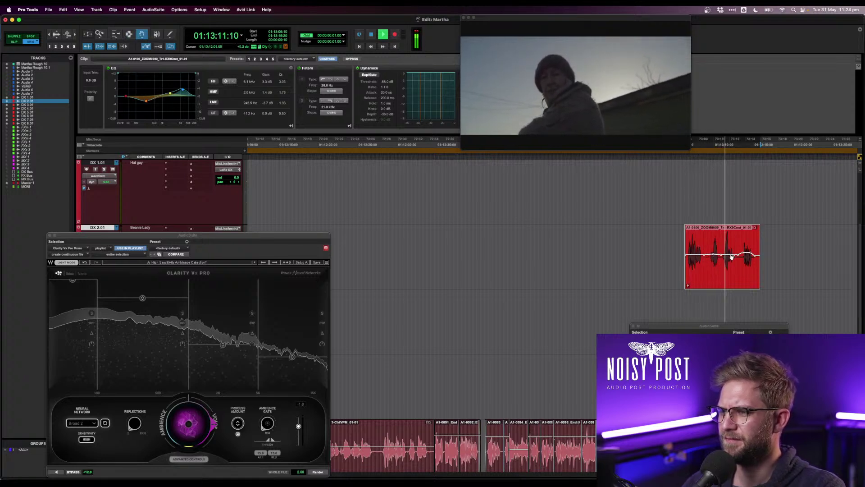
- Save the session, then select the A1-0100 clip and send it to iZotope RX again
key(super+s)
key(F7)
click(699, 257)
key(r)
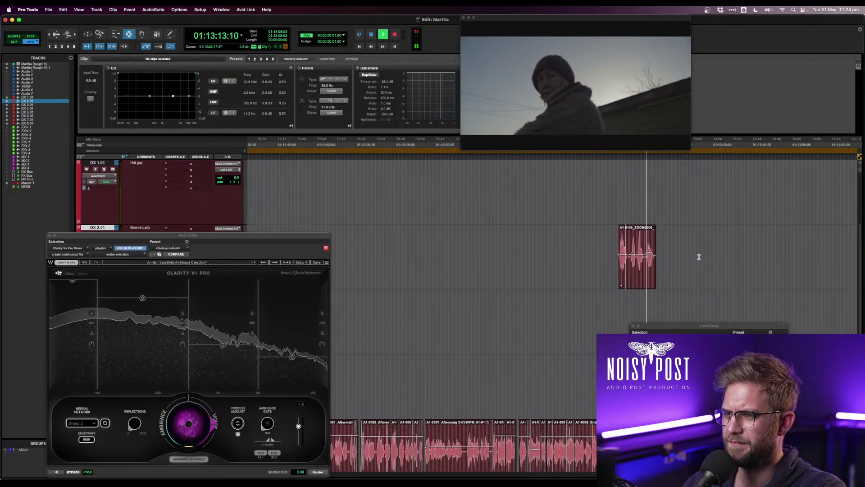
double_click(651, 259)
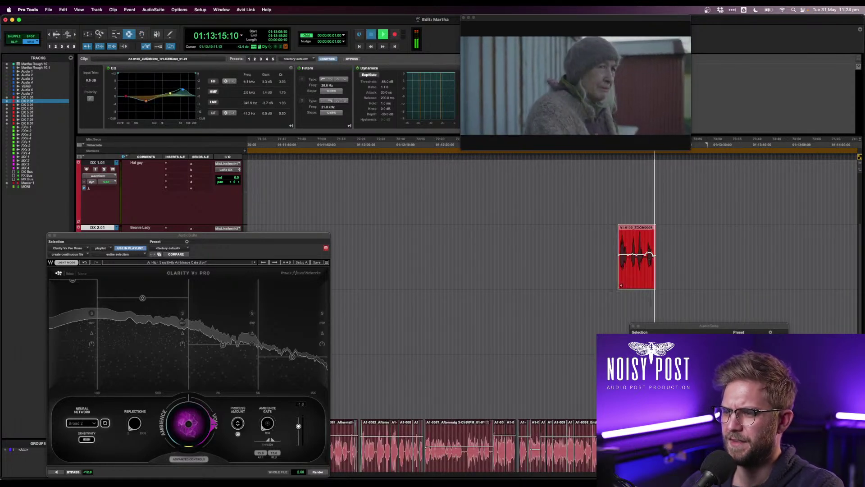
key(space)
key(t)
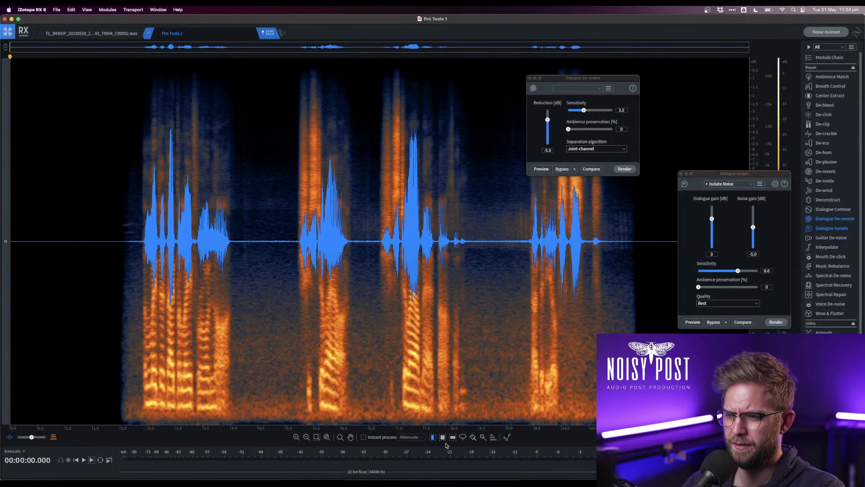
- Attenuate the low-frequency noise right after the third phrase using Instant process and replay that passage
drag(459, 372, 466, 400)
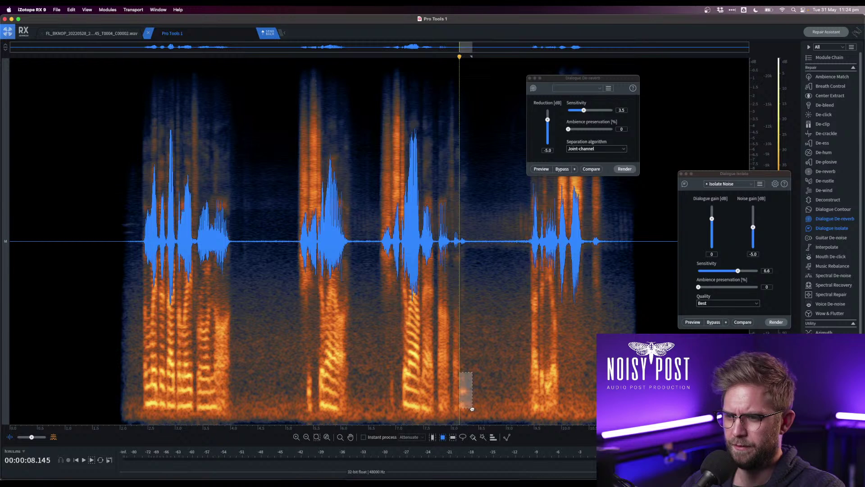
click(470, 388)
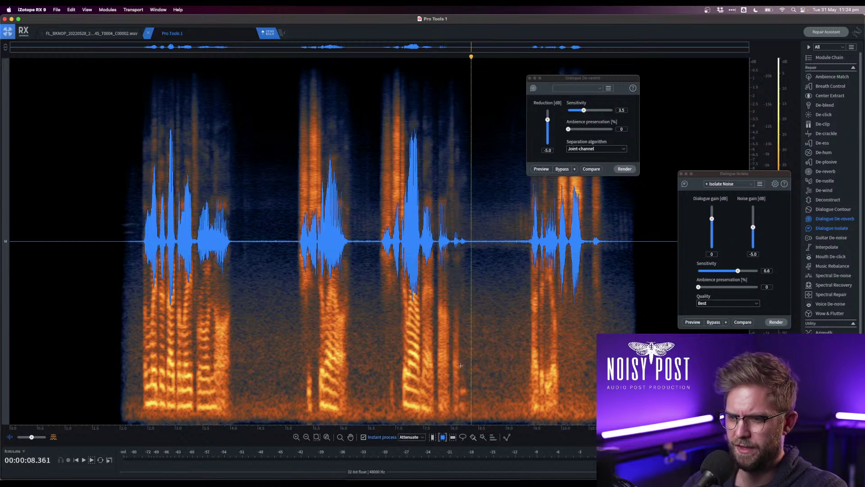
drag(460, 365, 470, 405)
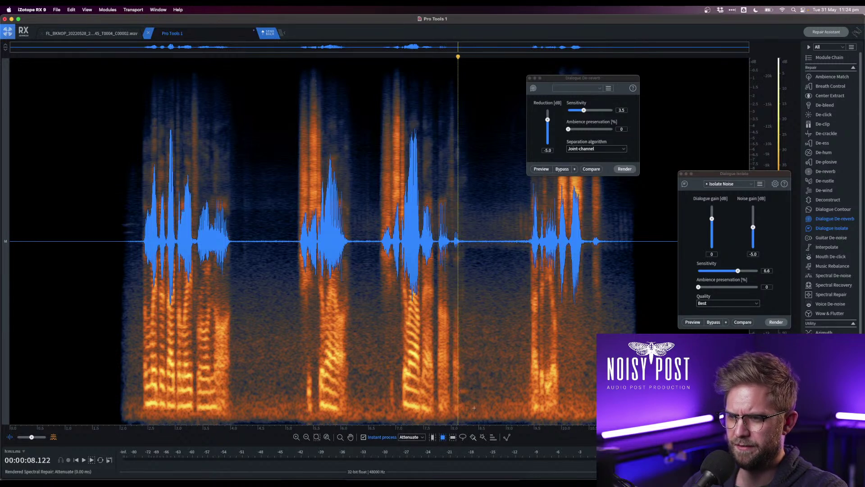
key(space)
drag(463, 387, 469, 412)
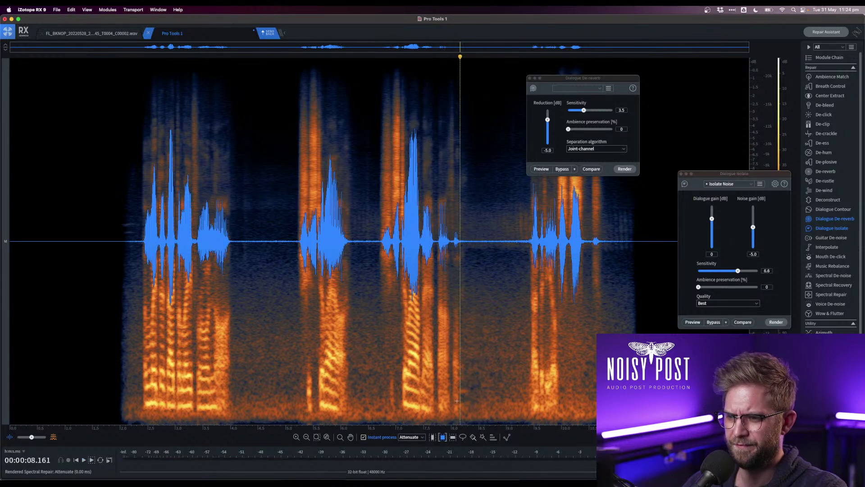
key(space)
click(391, 331)
key(space)
key(space)
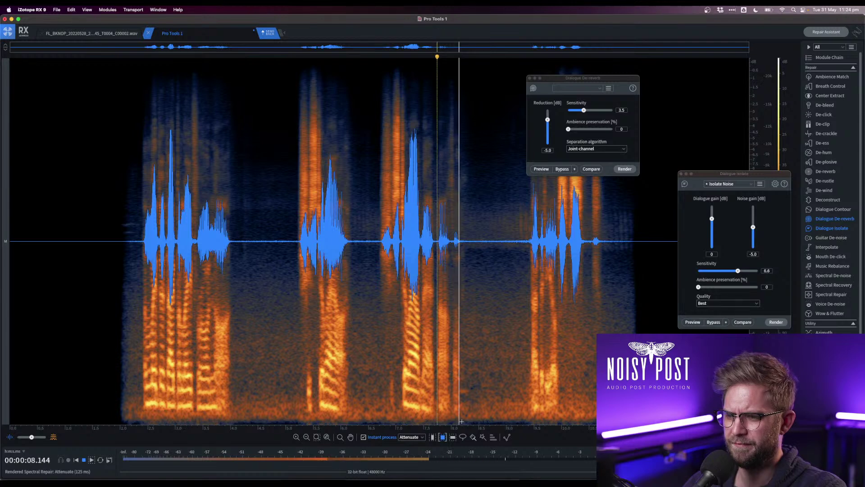
key(space)
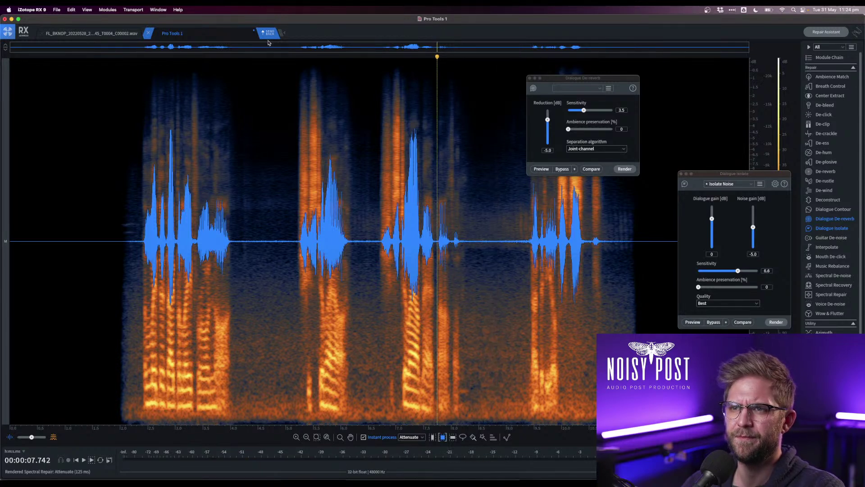
- Send the attenuated audio back to Pro Tools, render it over A1-0100, play it and save the session
click(270, 35)
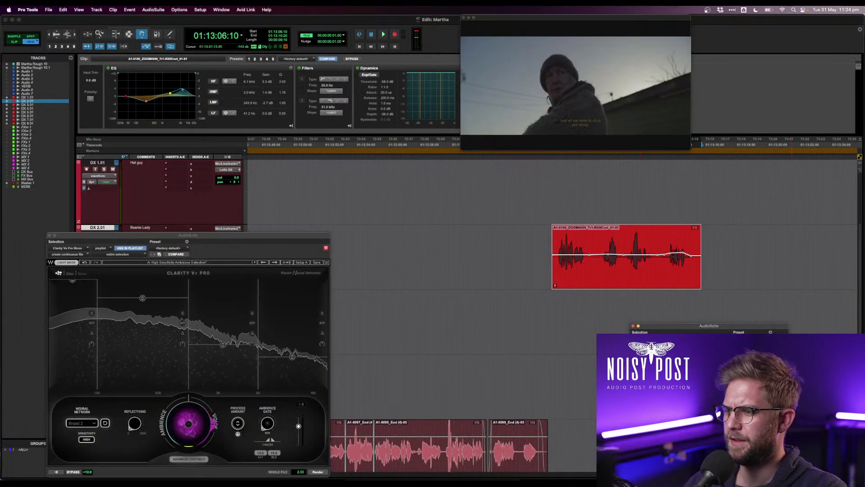
click(533, 273)
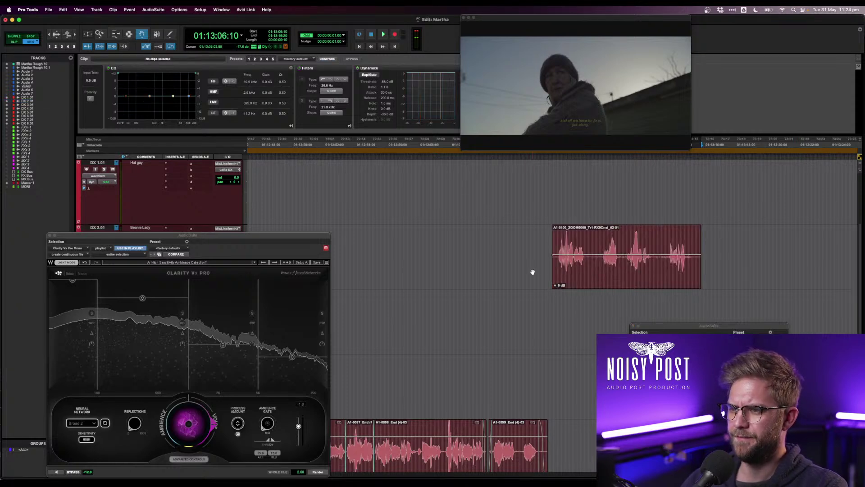
key(space)
key(super+s)
- Stop playback, place the cursor at the start of the DX 5.01 clips and close the Clarity Vx Pro window
key(r)
key(r)
key(r)
key(r)
key(r)
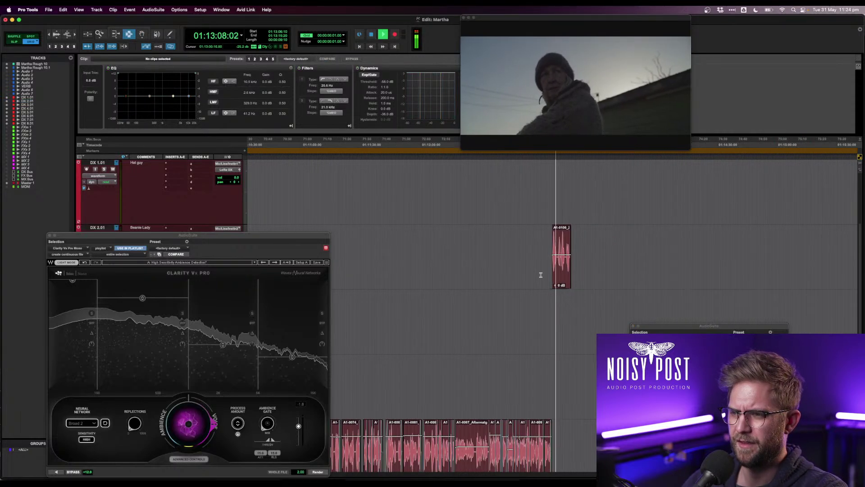
key(space)
click(415, 430)
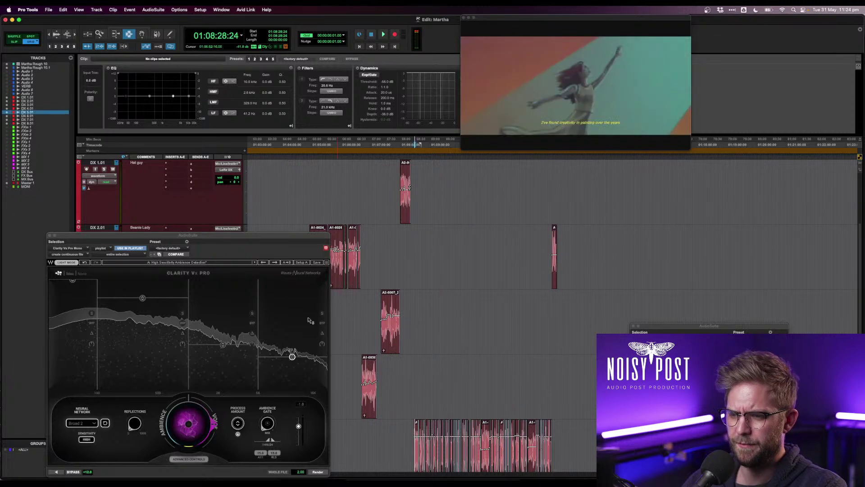
click(50, 235)
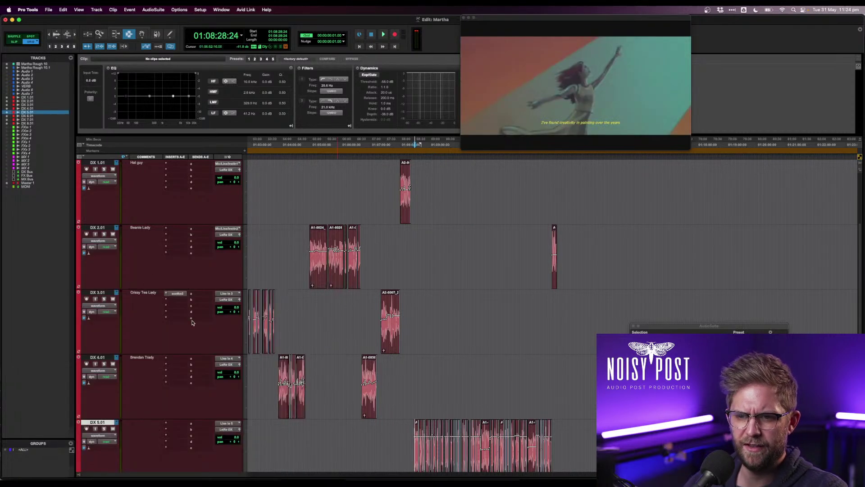
- Insert the mono FutzBox plug-in on the DX 5.01 track
click(173, 426)
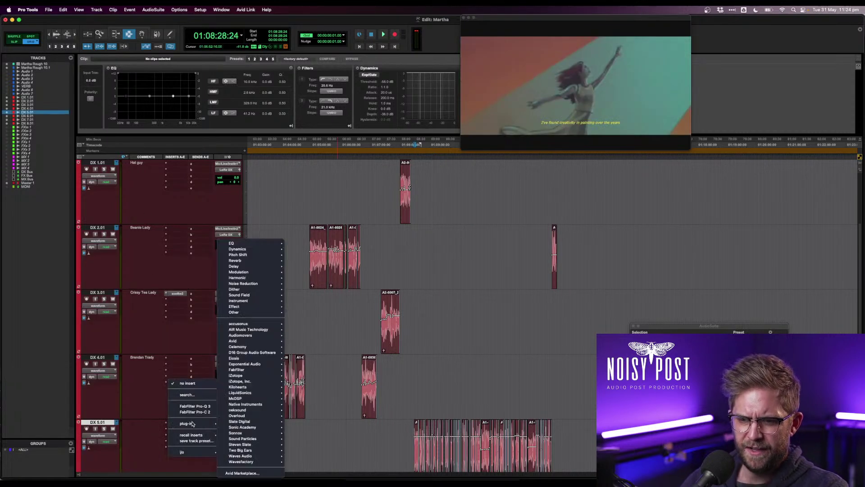
click(187, 395)
text(futz)
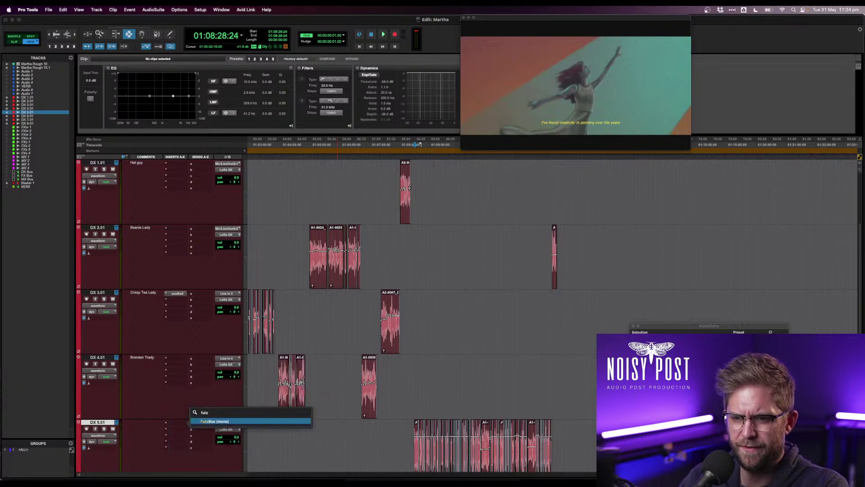
key(Return)
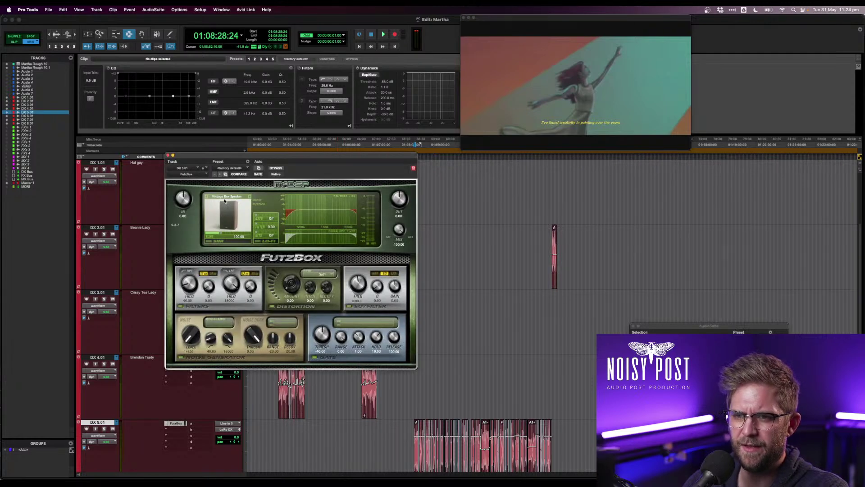
- Load the AM Boom Box model in FutzBox, play the DX 5.01 dialogue and raise the model's slider
click(225, 201)
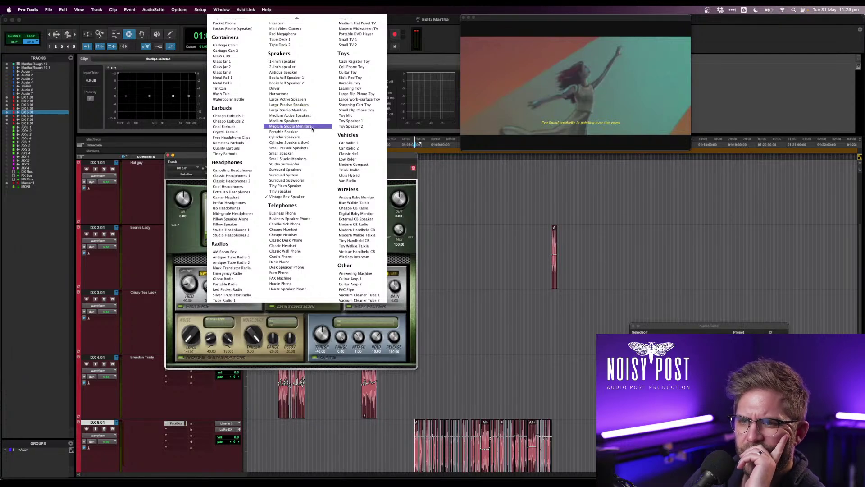
scroll(324, 155, up, 3)
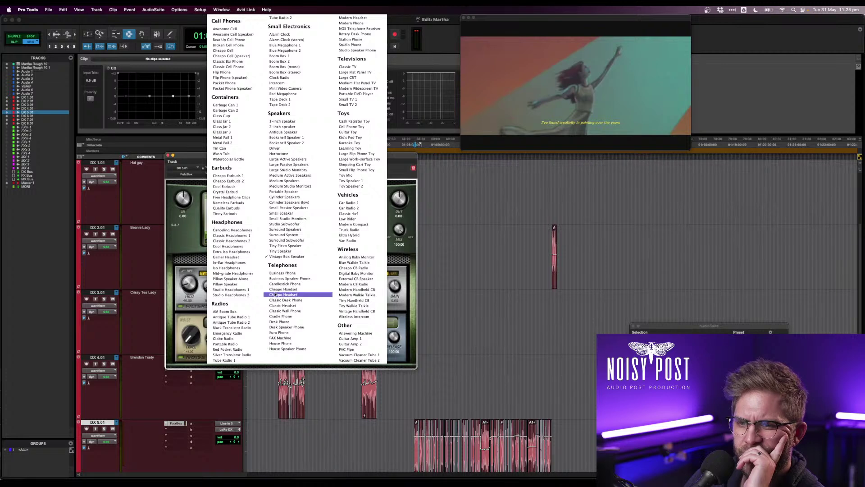
click(225, 311)
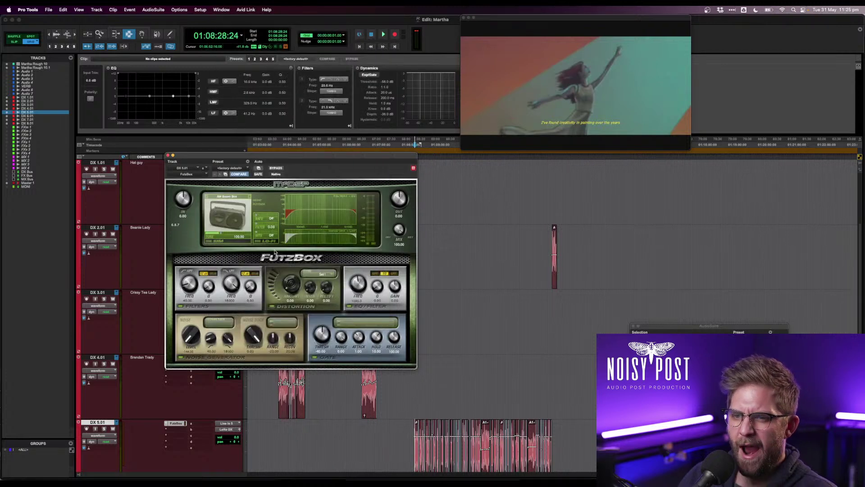
key(space)
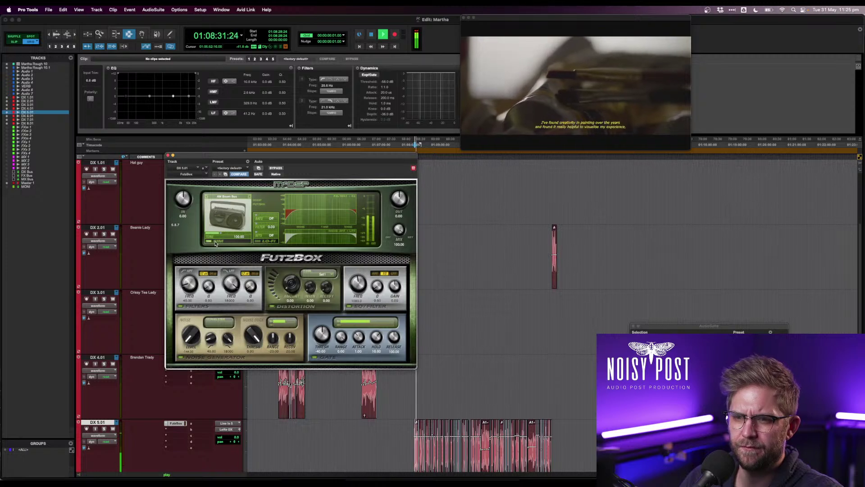
drag(222, 238, 240, 234)
- Audition the Antique Tube Radio 1, Antique Tube Radio 2 and Black Transistor Radio models, adjusting the model's slider by ear
click(230, 196)
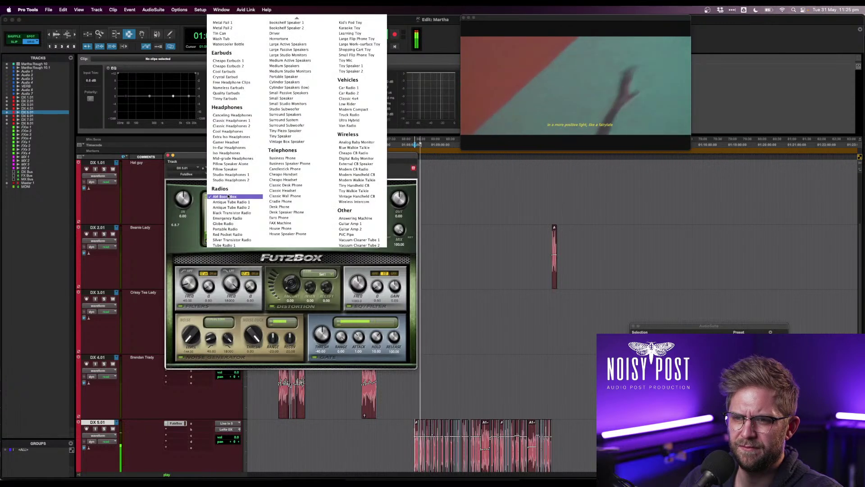
click(231, 196)
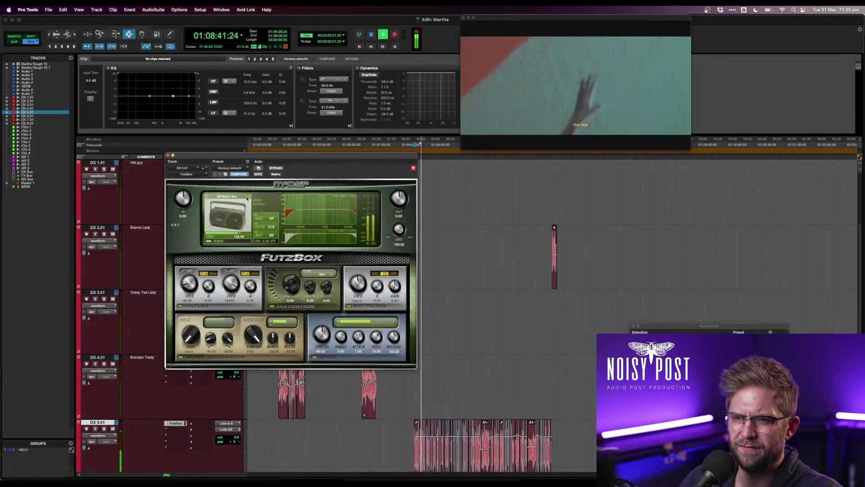
click(251, 197)
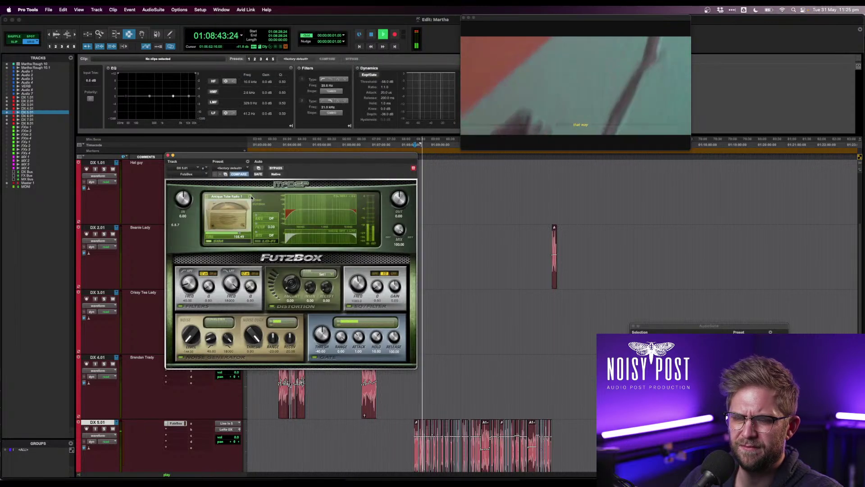
click(251, 197)
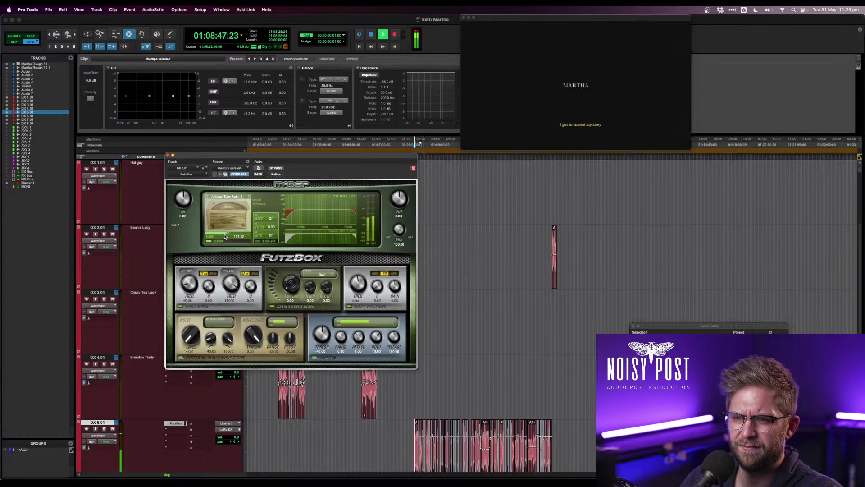
click(248, 197)
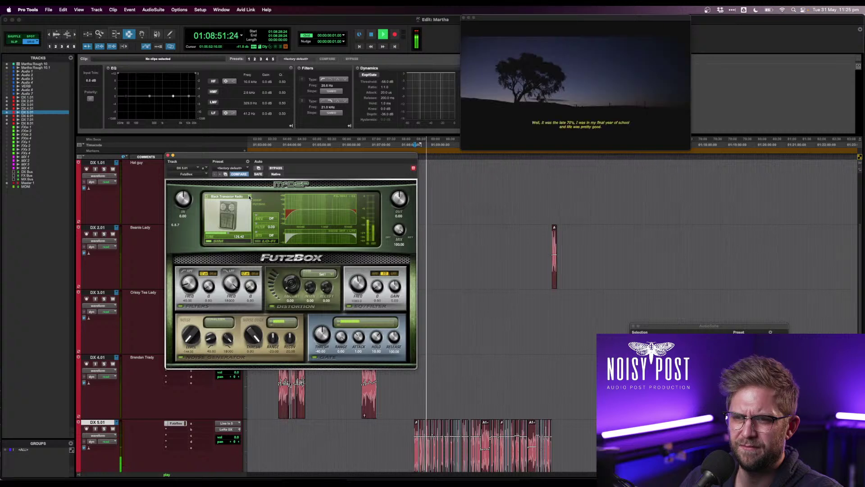
drag(222, 235, 220, 235)
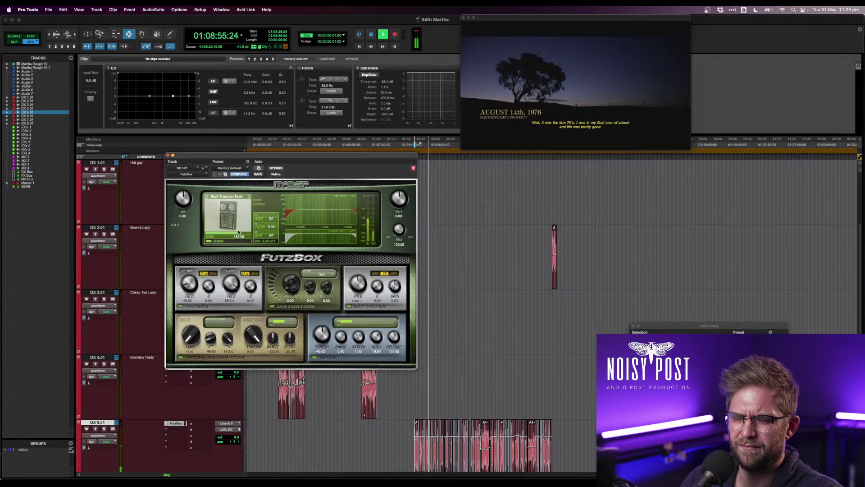
- Advance through the remaining radio models to Silver Transistor Radio, stop playback and bypass FutzBox on DX 5.01
click(250, 197)
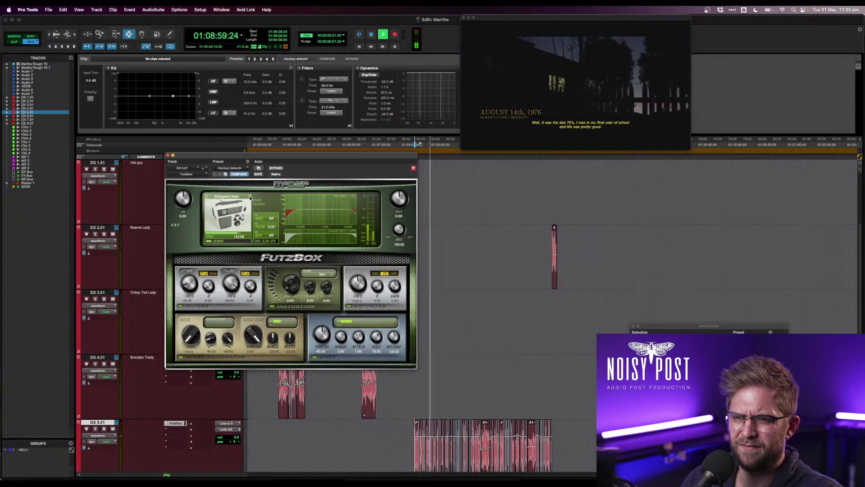
click(250, 197)
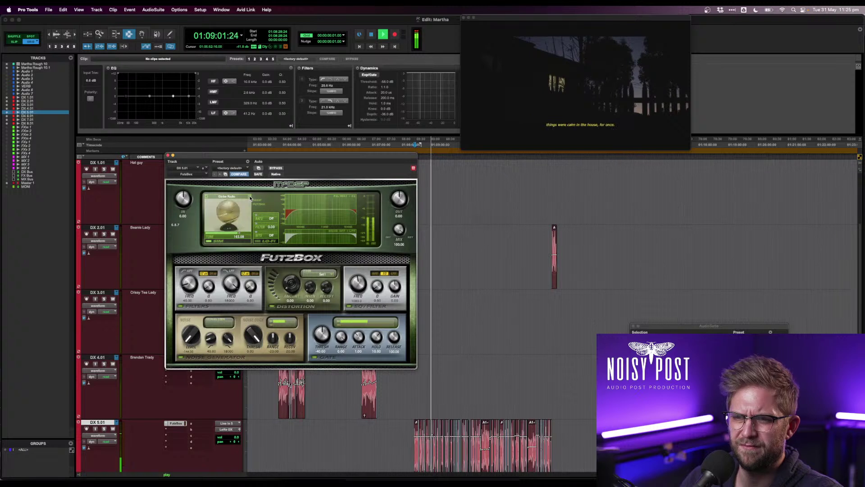
click(250, 198)
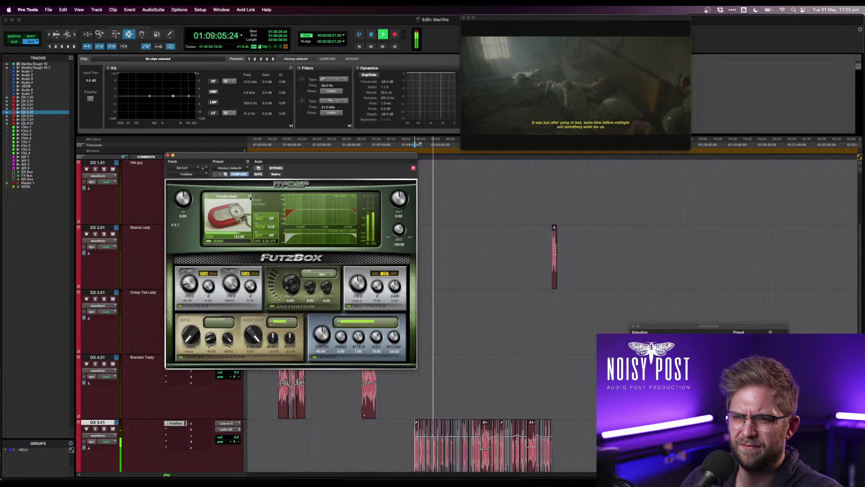
click(250, 198)
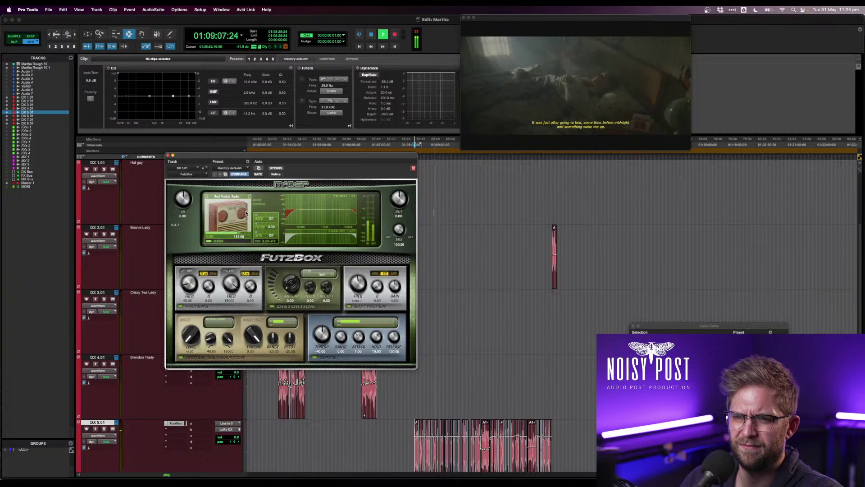
click(250, 198)
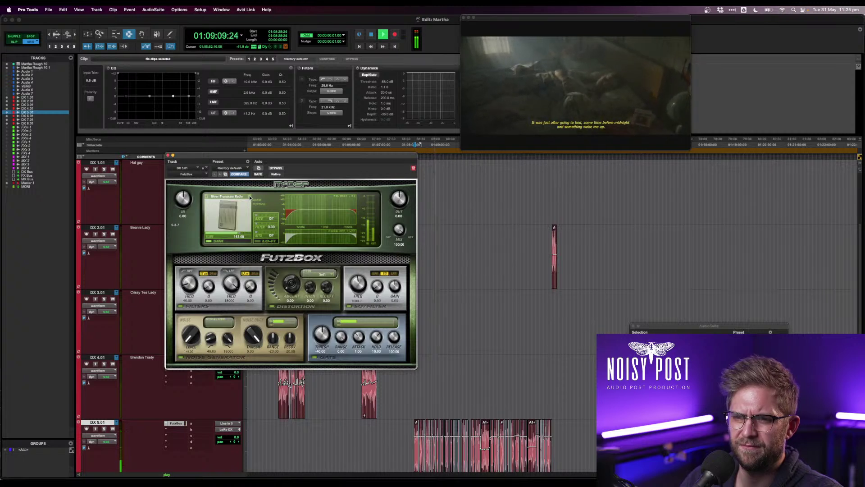
key(space)
super+click(182, 422)
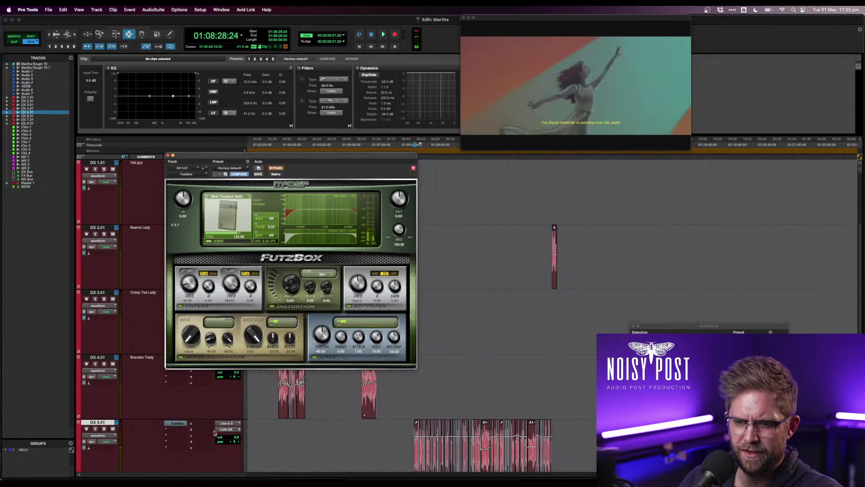
- Select all the DX 5.01 clips from first to last and send them to iZotope RX
click(518, 439)
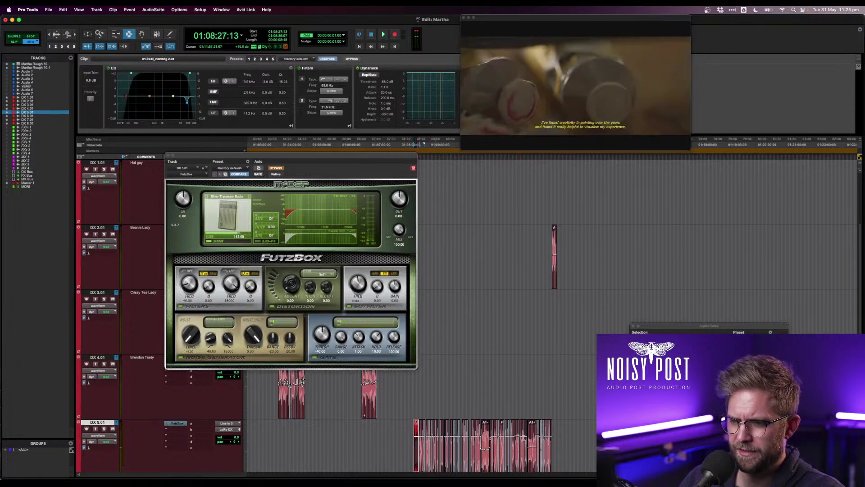
shift+click(551, 442)
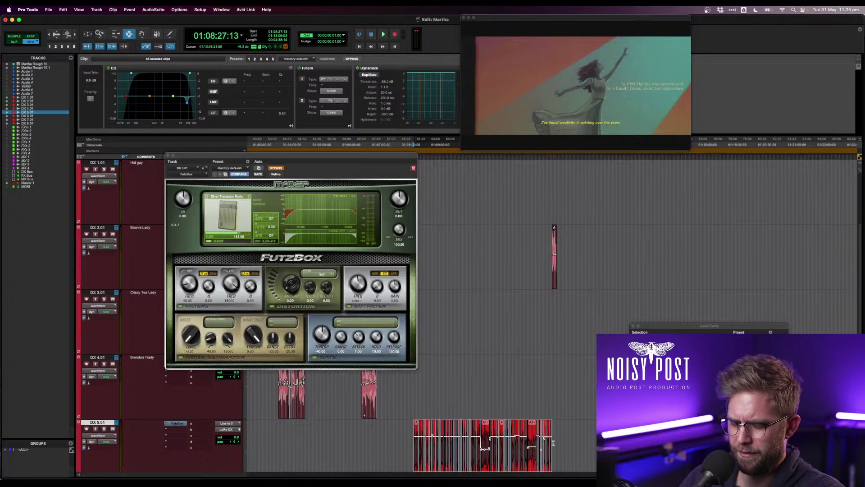
key(t)
key(t)
scroll(441, 444, right, 10)
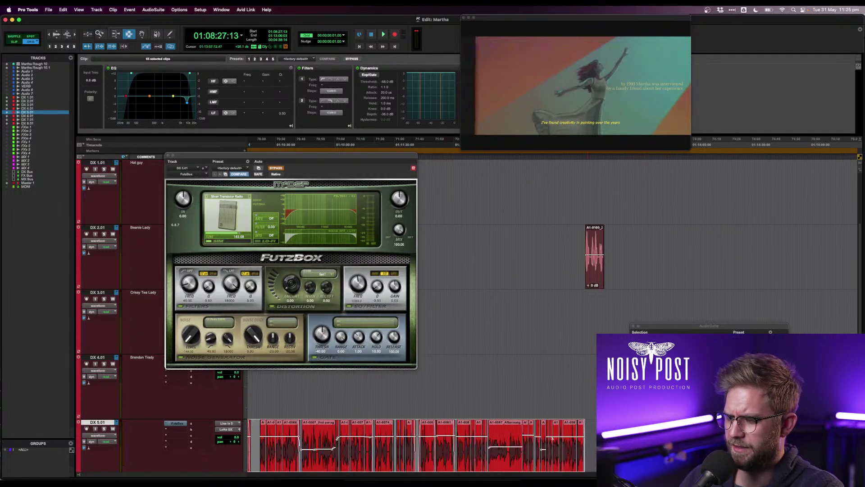
click(771, 421)
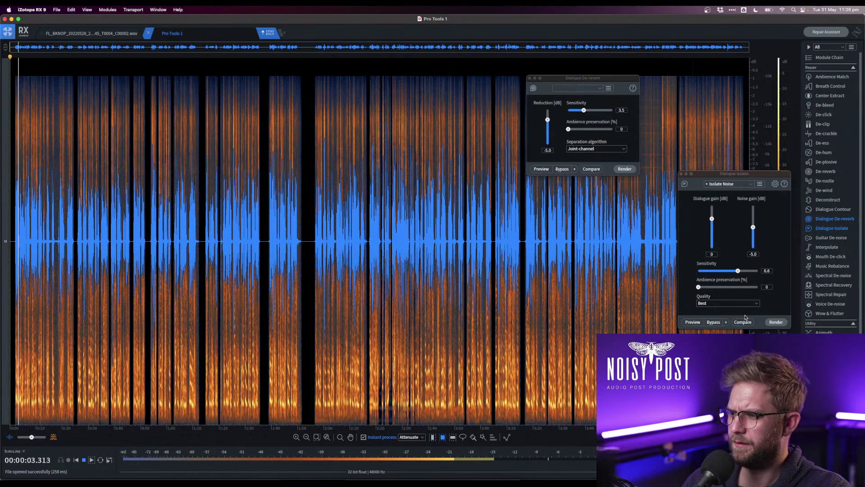
- Stop playback, render Dialogue De-reverb with -5.0 dB reduction and 3.5 sensitivity, and briefly play the processed audio
key(space)
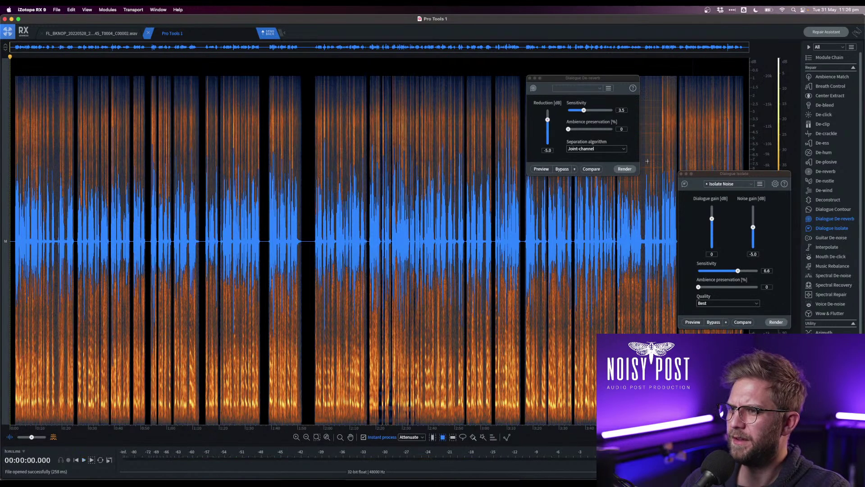
click(625, 169)
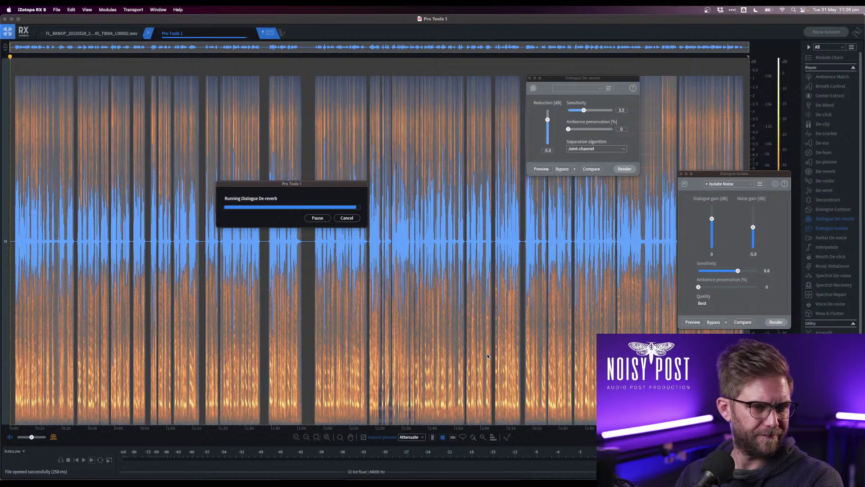
key(space)
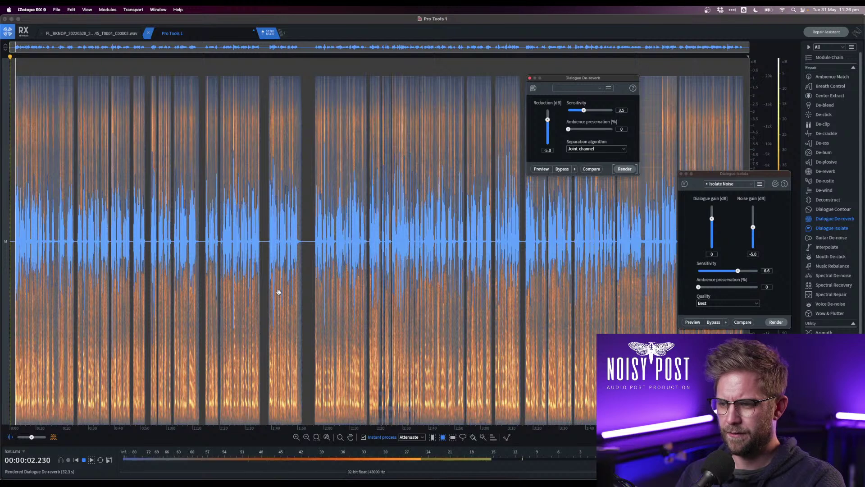
key(space)
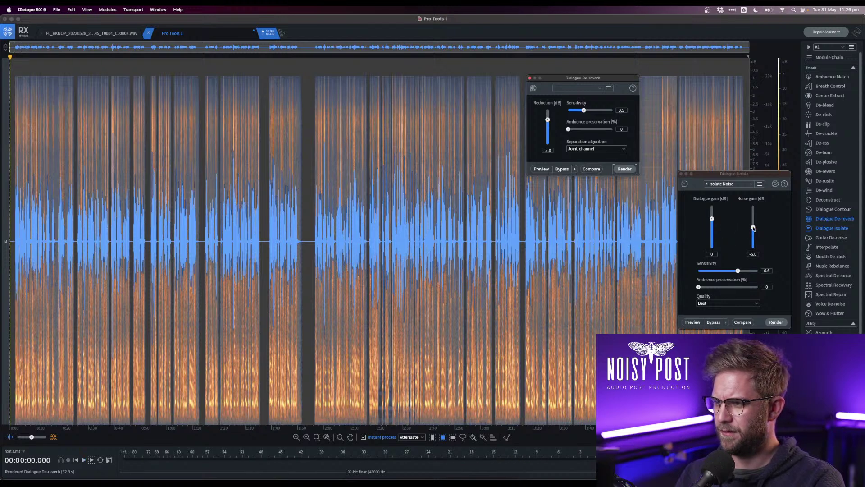
- Set the Dialogue Isolate noise gain to -3.0 dB and render it with Best quality
drag(753, 227, 753, 224)
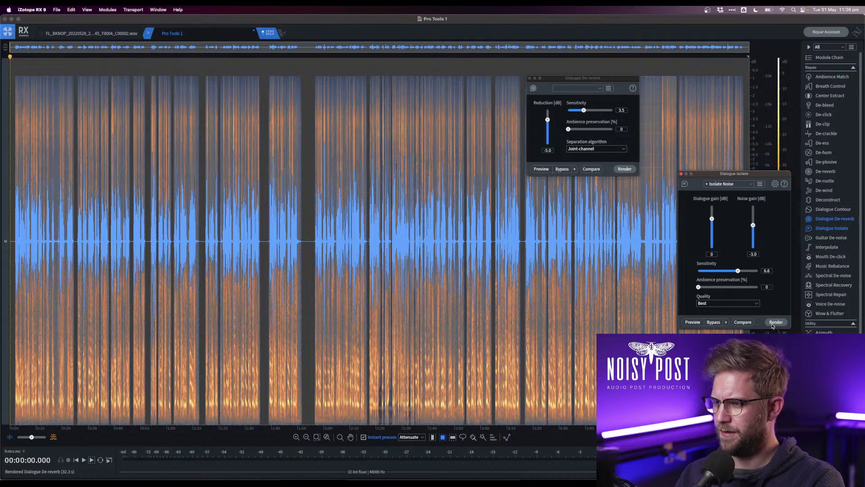
click(772, 324)
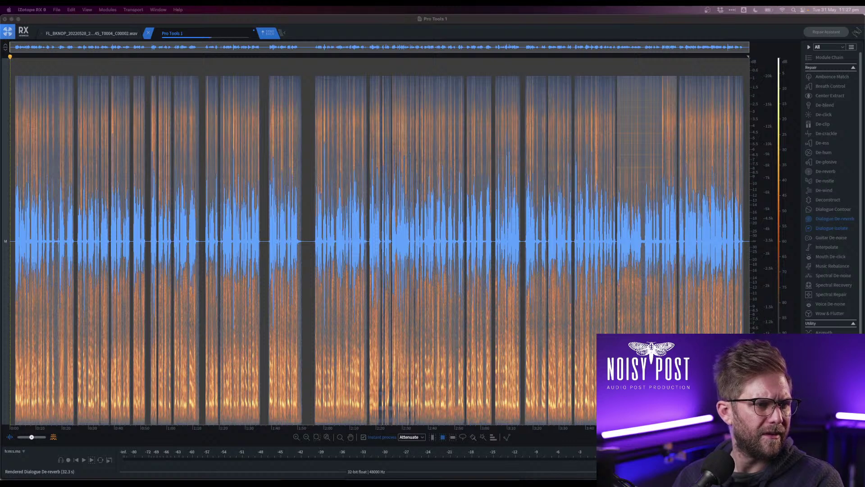
key(super+Tab)
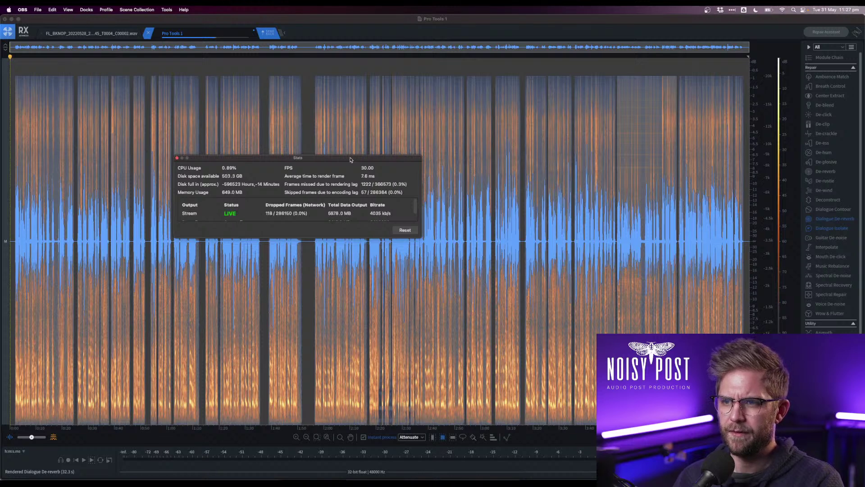
drag(351, 160, 351, 486)
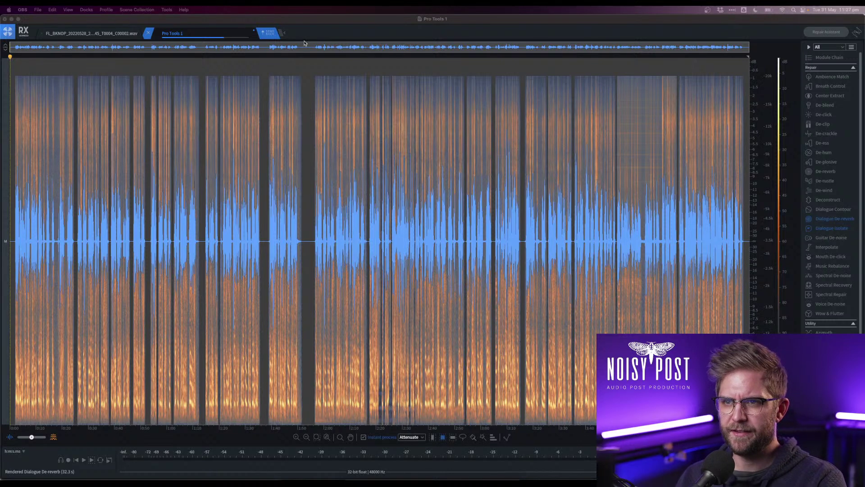
click(336, 29)
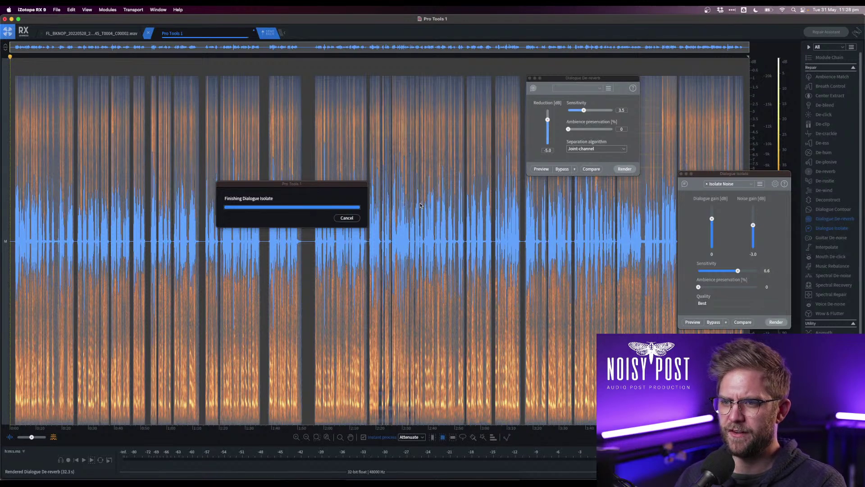
- Play the isolated dialogue, send it back to Pro Tools over the DX 5.01 clips and play the rendered clip
key(space)
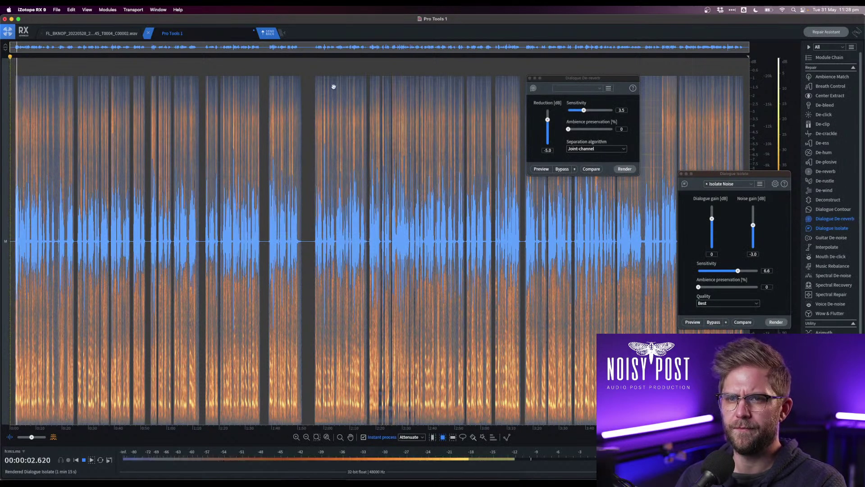
click(275, 33)
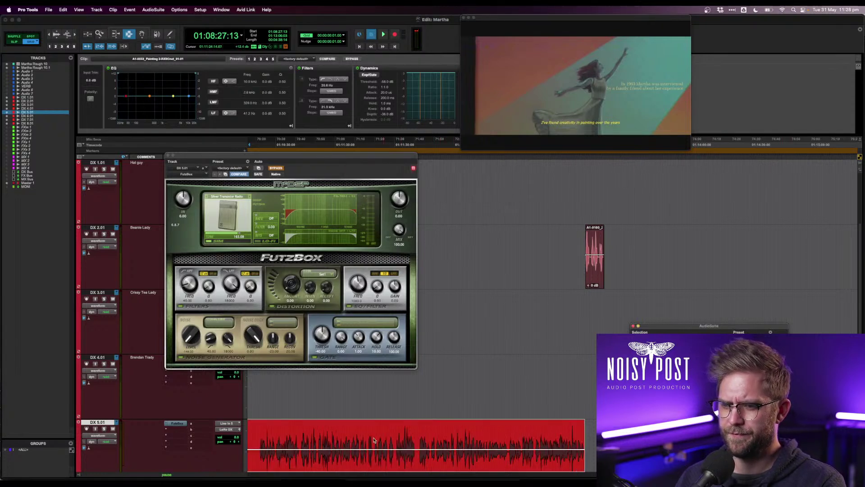
key(space)
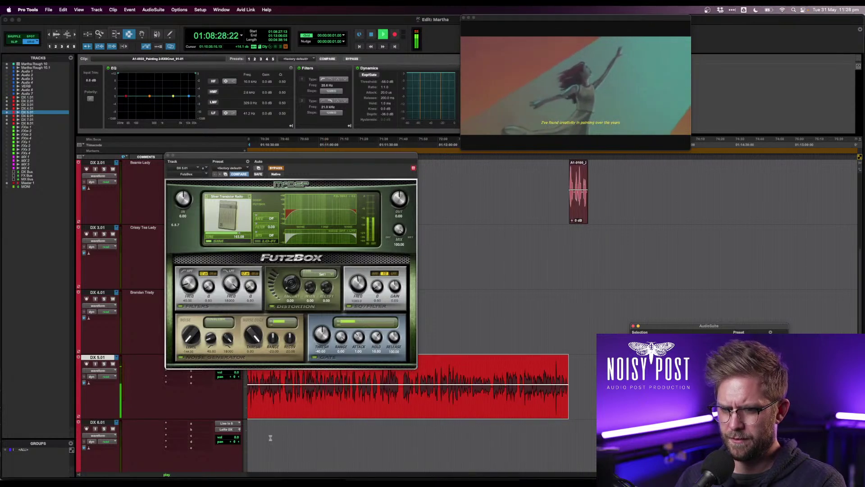
- Take FutzBox on DX 5.01 out of bypass, move its window above the track, and set its input level to 5.03 and output level to 2.90
scroll(271, 438, up, 2)
scroll(270, 437, down, 2)
scroll(270, 437, up, 3)
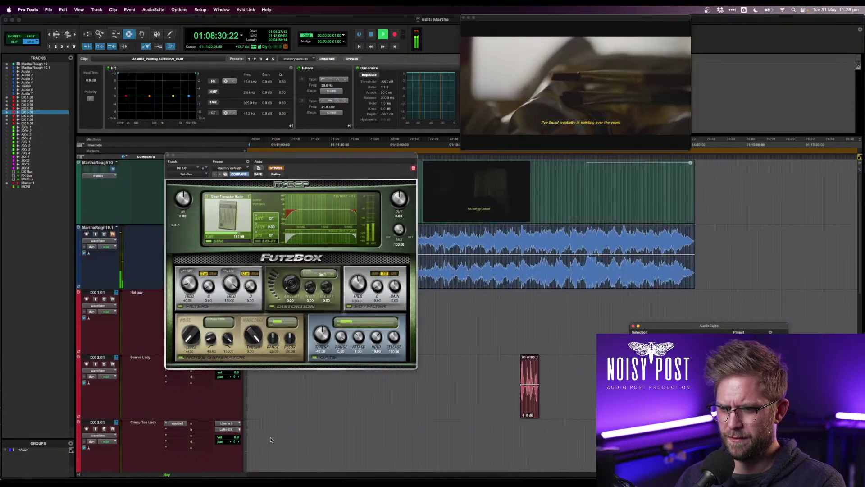
scroll(271, 438, down, 5)
scroll(271, 440, left, 10)
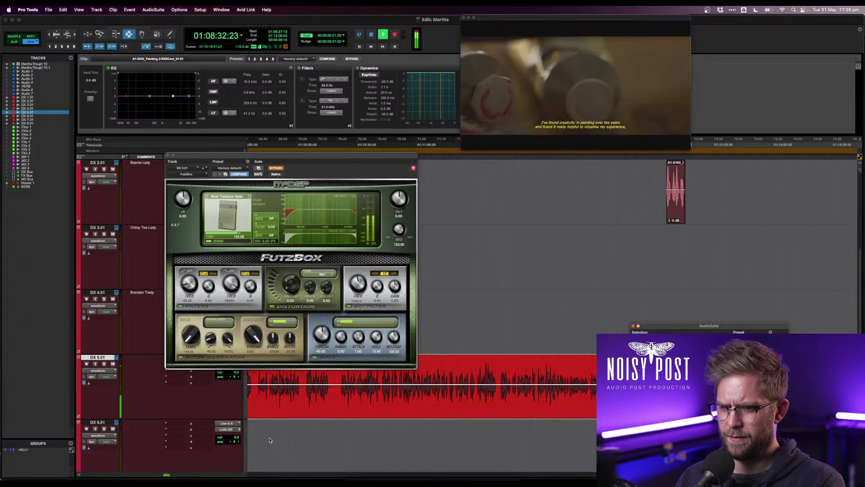
scroll(269, 441, left, 5)
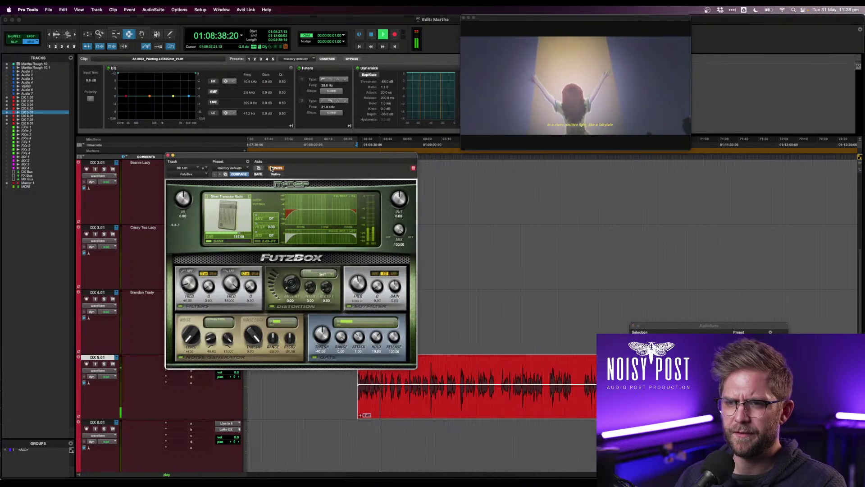
click(245, 306)
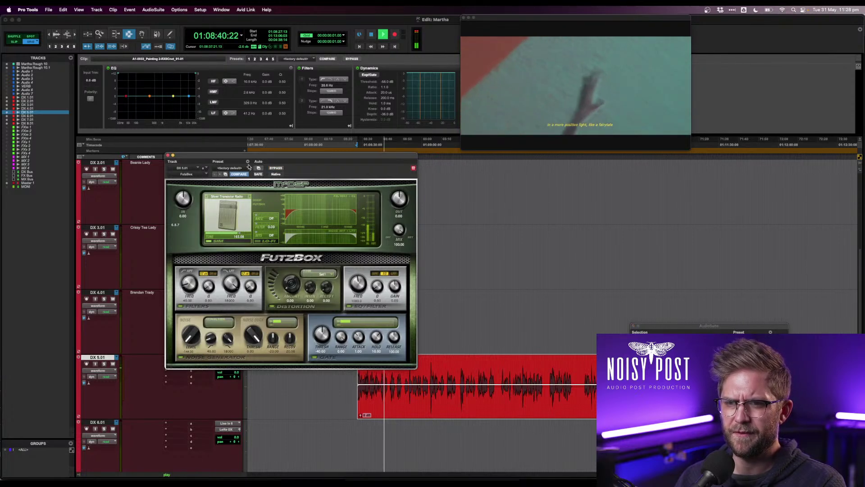
drag(253, 156, 258, 74)
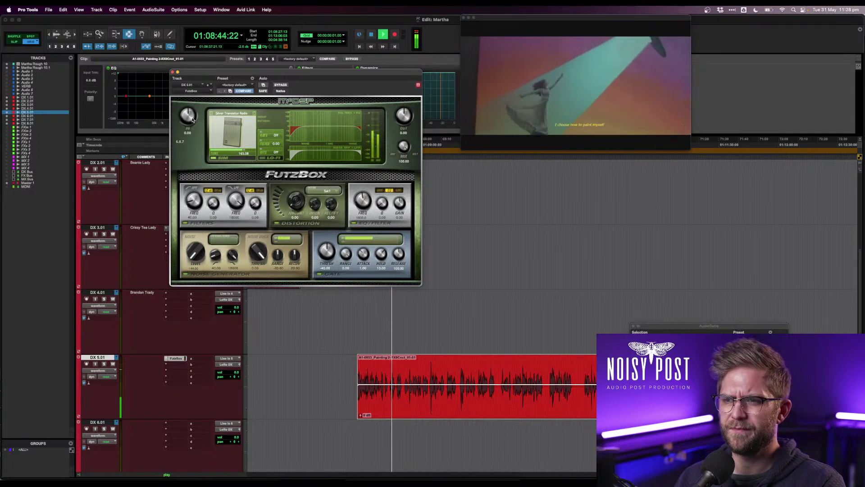
drag(192, 118, 191, 114)
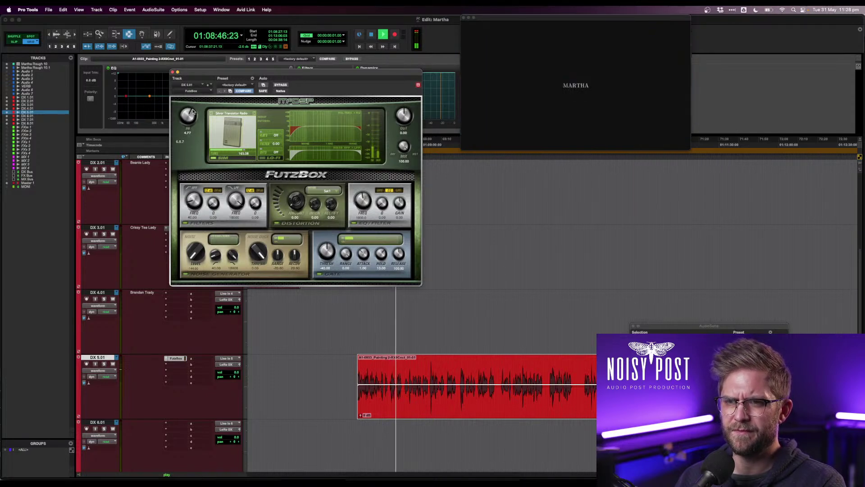
drag(407, 118, 409, 116)
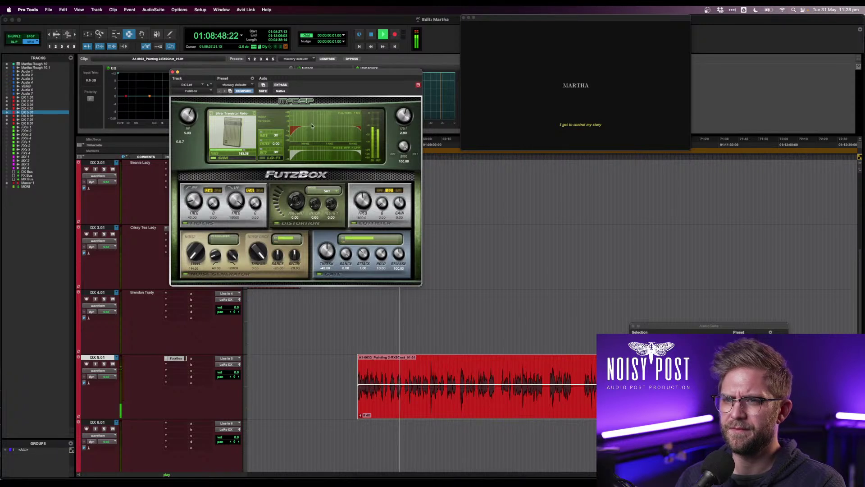
- Audition the next FutzBox models, return to Alarm Clock, set the tune value to about 92 and the distortion amount to about 11.5
click(255, 113)
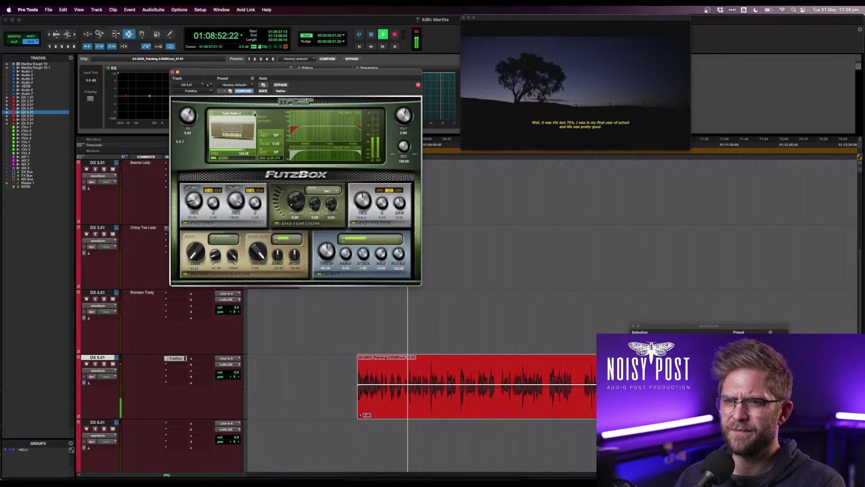
click(255, 113)
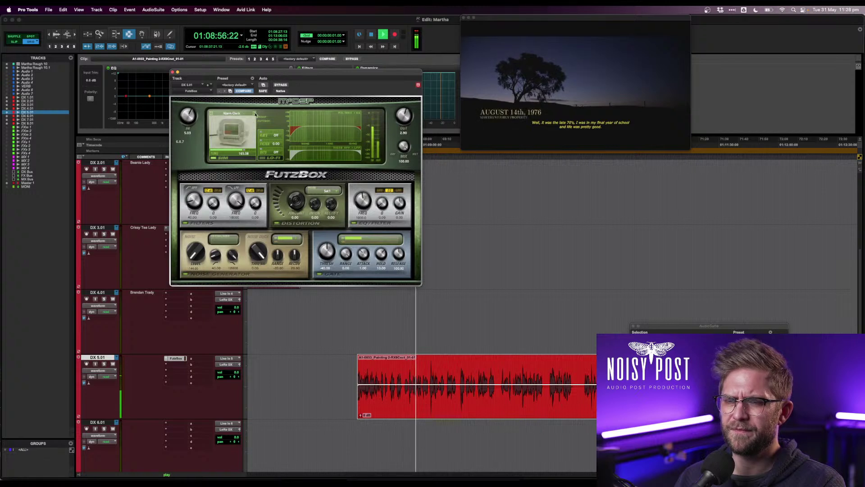
click(255, 114)
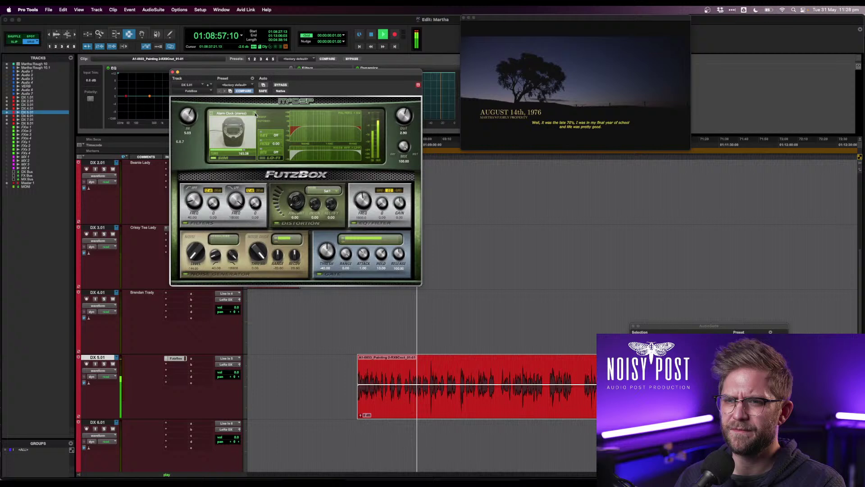
click(211, 113)
drag(247, 154, 221, 151)
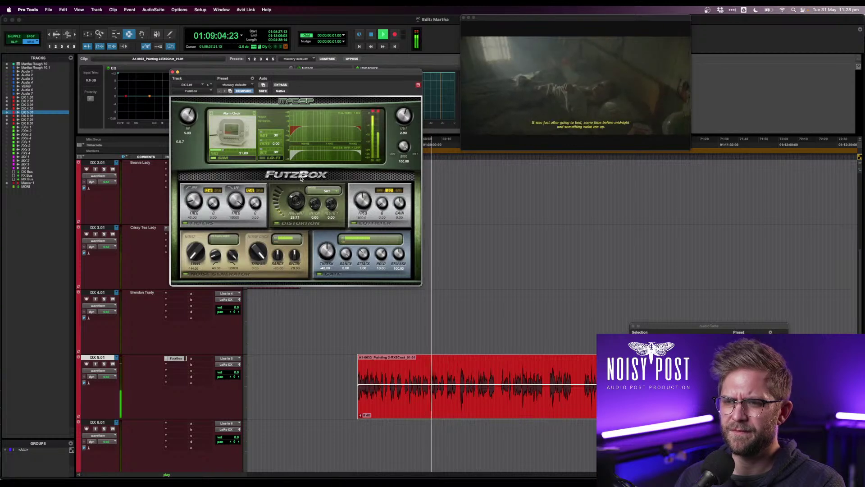
mouse_move(304, 203)
mouse_down()
mouse_move(299, 180)
mouse_move(296, 204)
mouse_up()
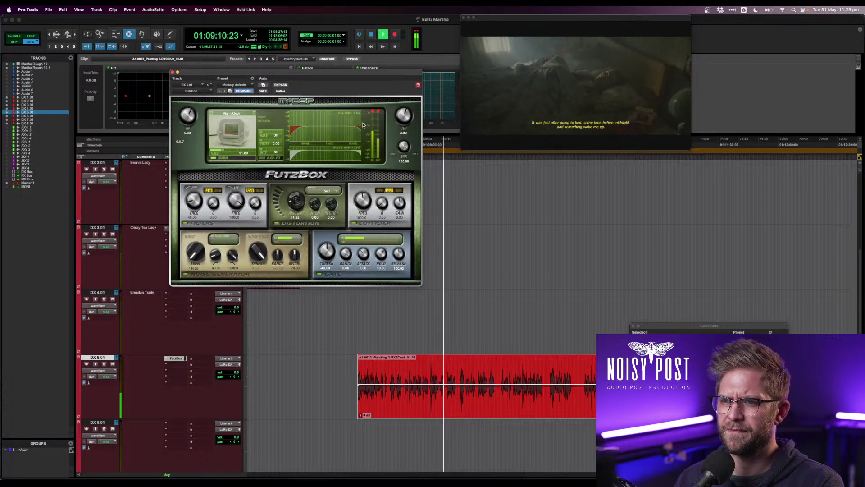
- Switch the FutzBox model to Bus Megaphone 1, with distortion at about 14.3, noise level about -41.9 and noise threshold about -13.9
click(255, 113)
click(255, 113)
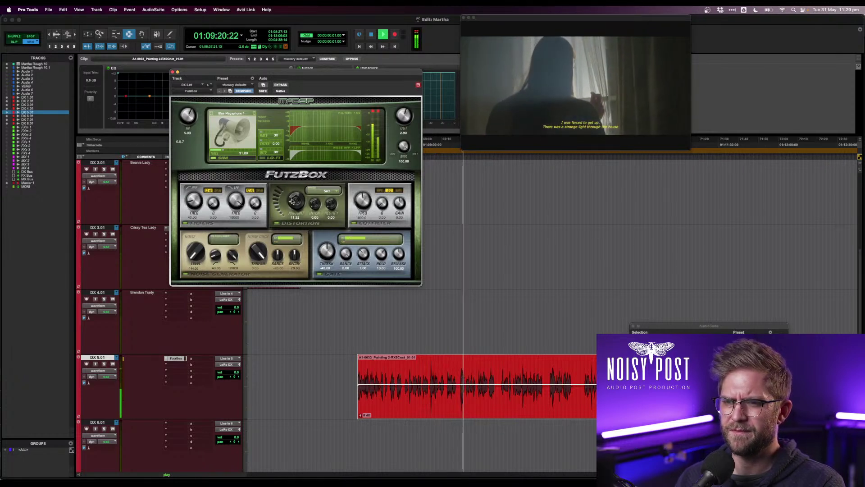
drag(292, 201, 292, 197)
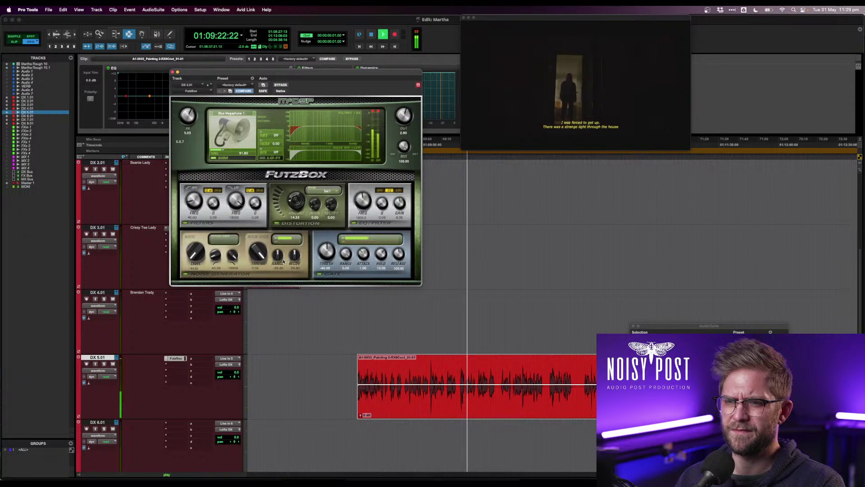
mouse_move(199, 260)
mouse_down()
mouse_move(201, 231)
mouse_move(195, 260)
mouse_up()
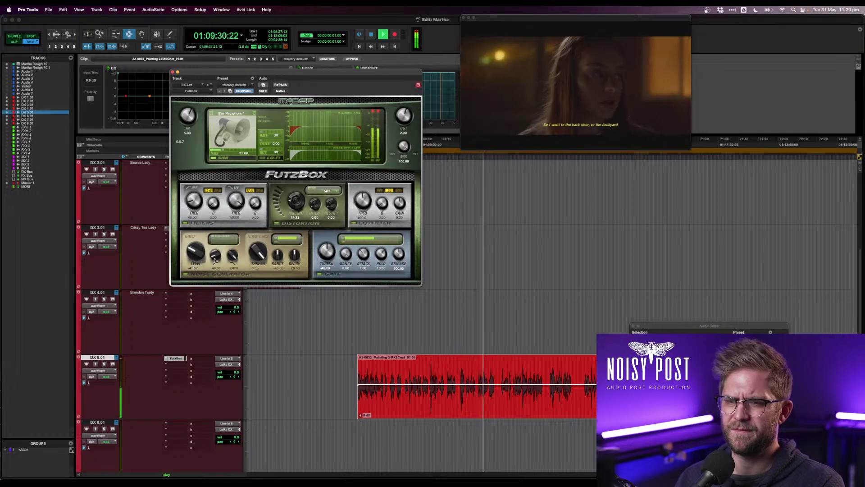
drag(258, 252, 255, 285)
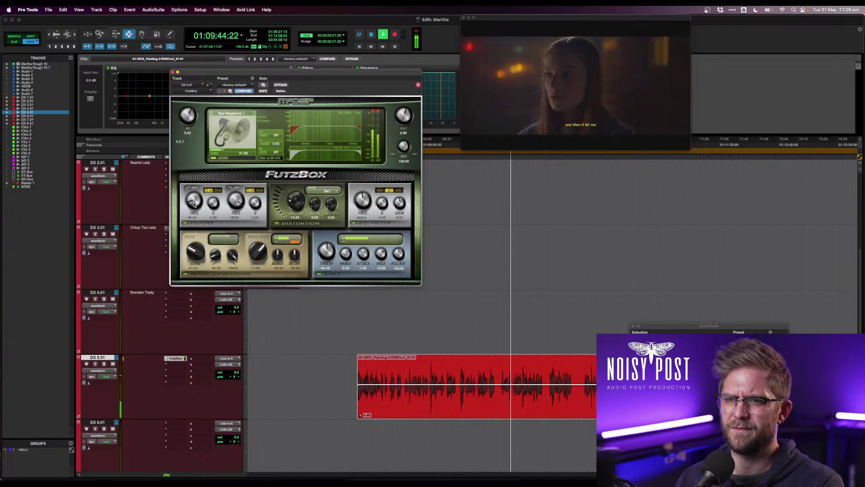
- Raise FutzBox's low-cut filter frequency to about 73 Hz and set the gate threshold to about -47.6 and its release to about 285
mouse_move(195, 204)
mouse_down()
mouse_move(197, 190)
mouse_move(197, 197)
mouse_up()
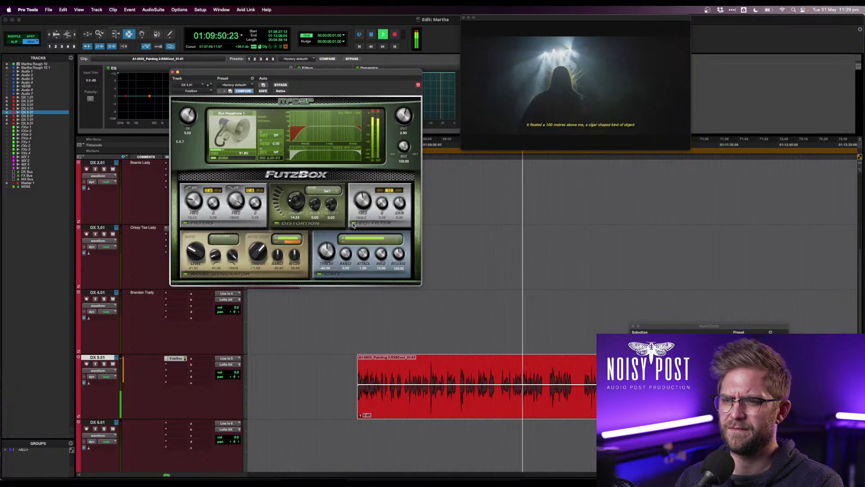
drag(326, 254, 333, 249)
drag(399, 253, 402, 242)
- Try the high-pass mode in the FutzBox EQ/filter section, switch it to low-pass and raise its frequency to about 12500 Hz
drag(363, 201, 368, 192)
click(379, 191)
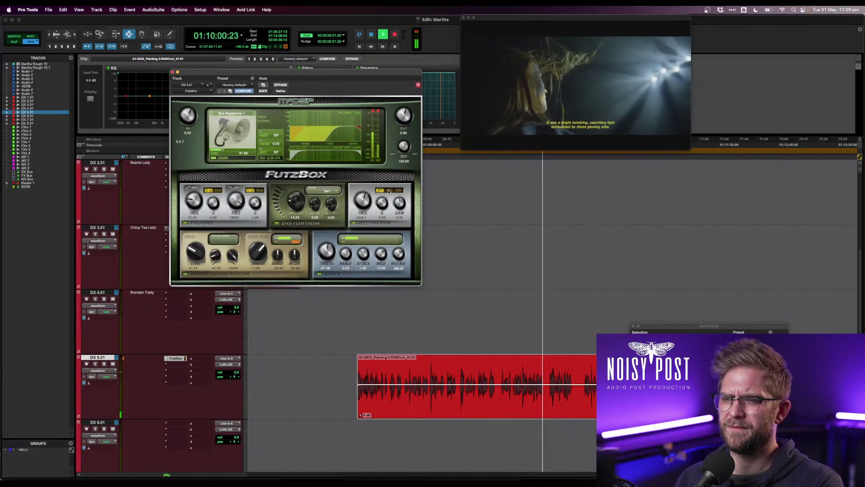
click(399, 190)
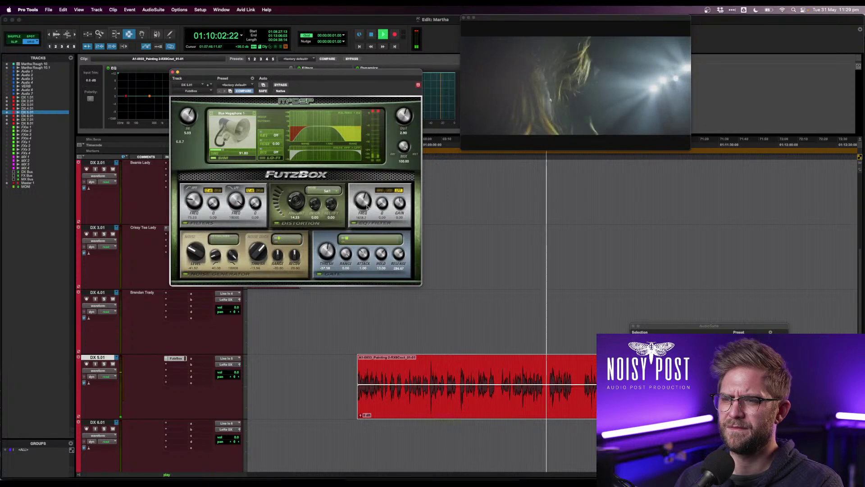
drag(367, 207, 375, 178)
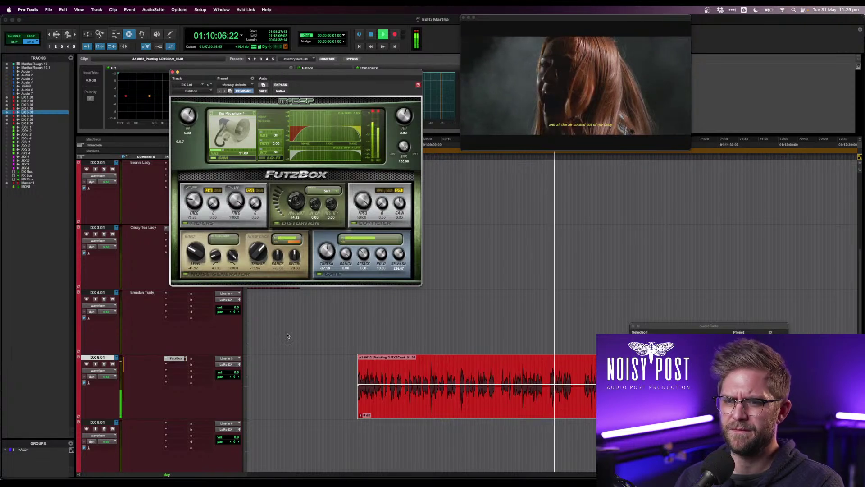
- Insert FabFilter Pro-Q 3 after FutzBox on DX 5.01 and close its window
click(176, 364)
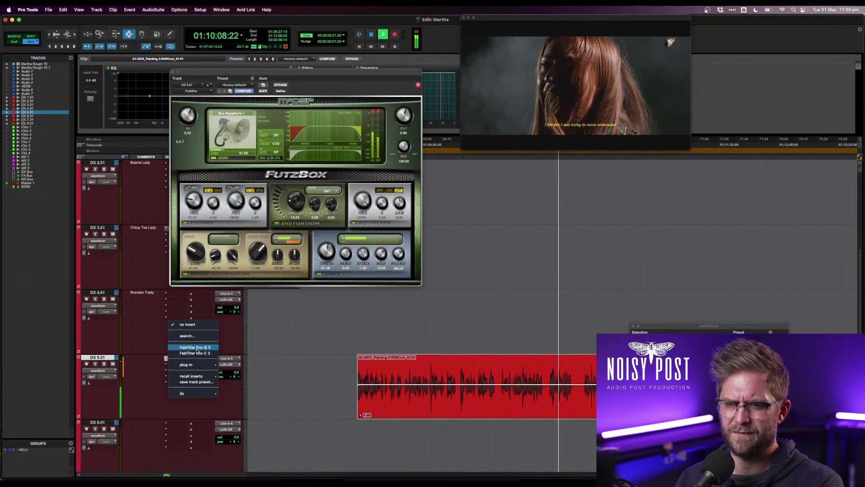
click(196, 347)
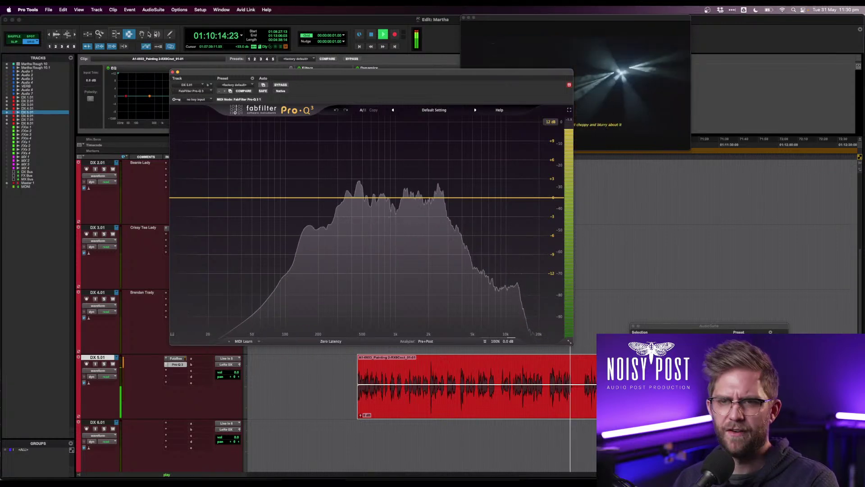
click(172, 72)
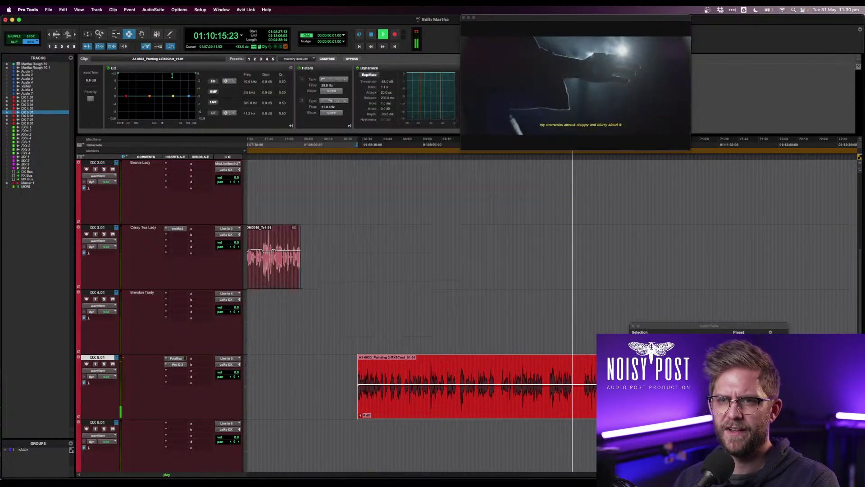
- Insert soothe2 after Pro-Q 3 on DX 5.01, with depth 2.7, sharpness 6.7 and band 3 at 4.7 kHz with 3.8 dB sensitivity
click(178, 370)
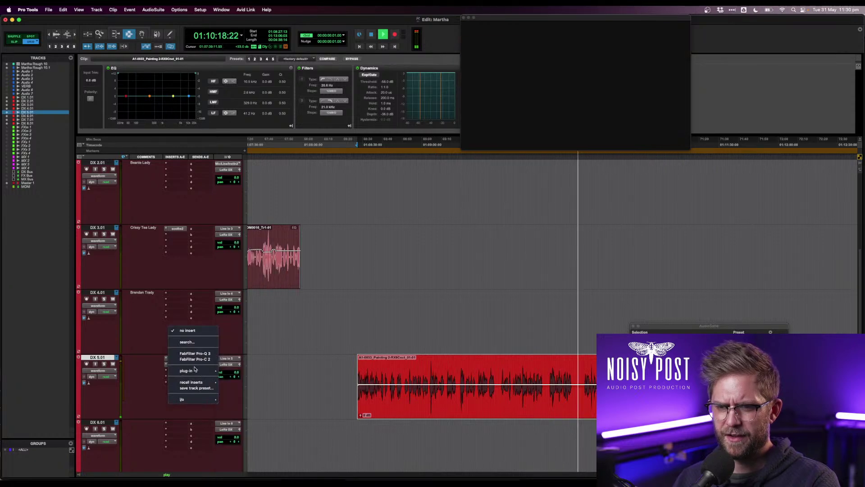
mouse_move(195, 370)
mouse_move(251, 433)
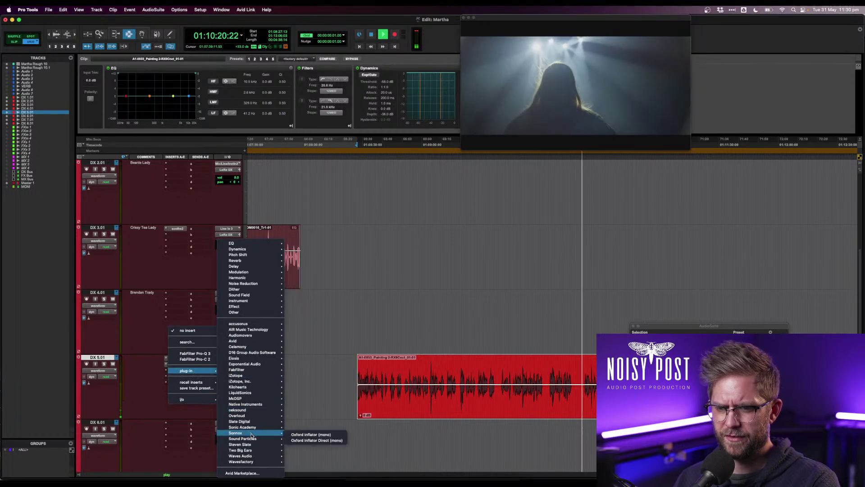
click(199, 342)
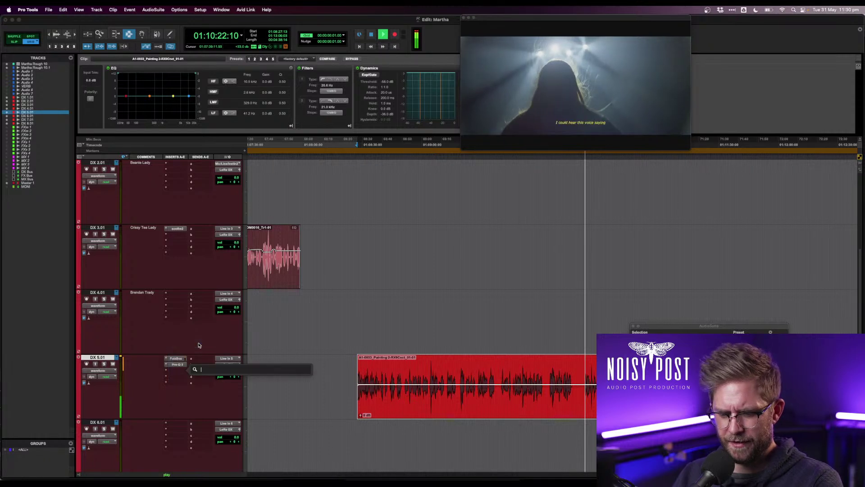
text(sooth)
key(Return)
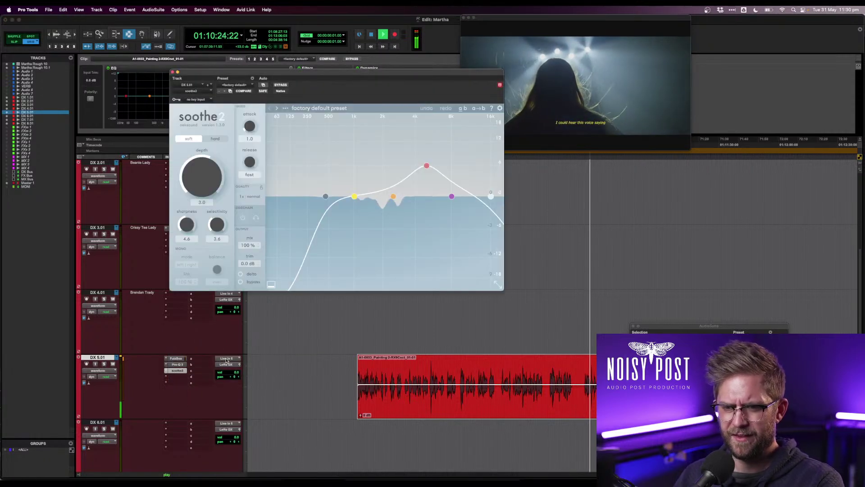
drag(426, 165, 424, 176)
drag(202, 192, 203, 182)
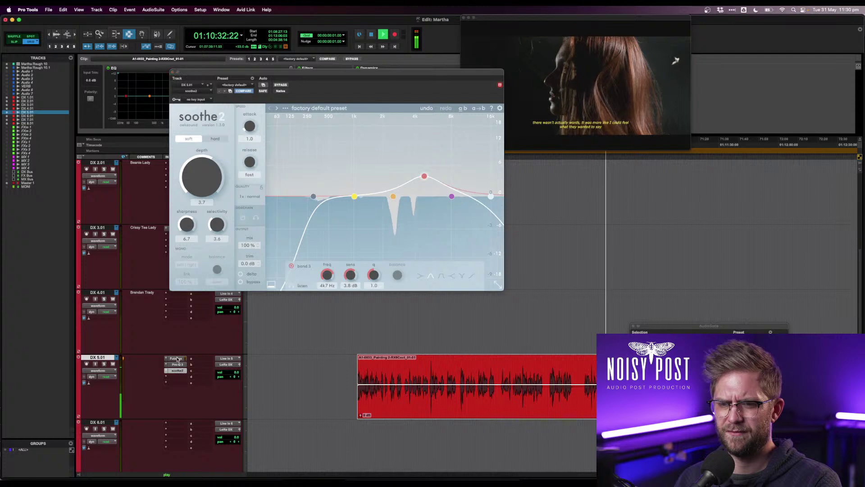
- Reopen FutzBox, play a later passage of DX 5.01, set the noise threshold to about -14.1 and raise the noise level
click(176, 358)
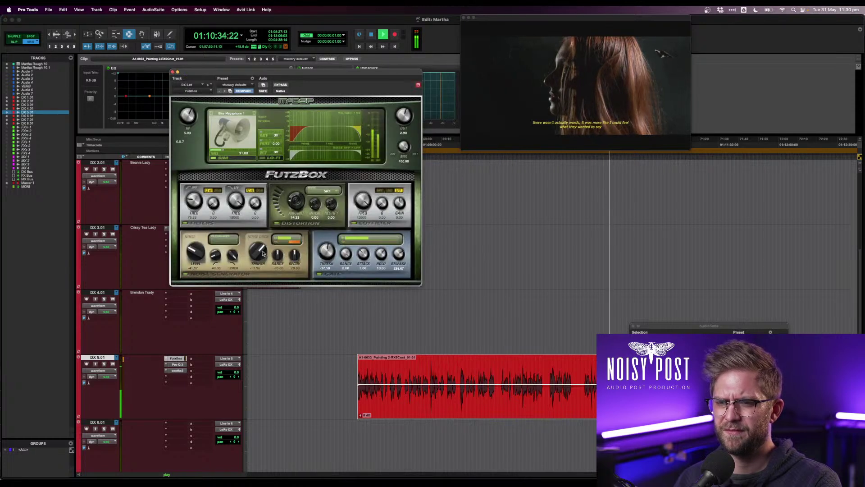
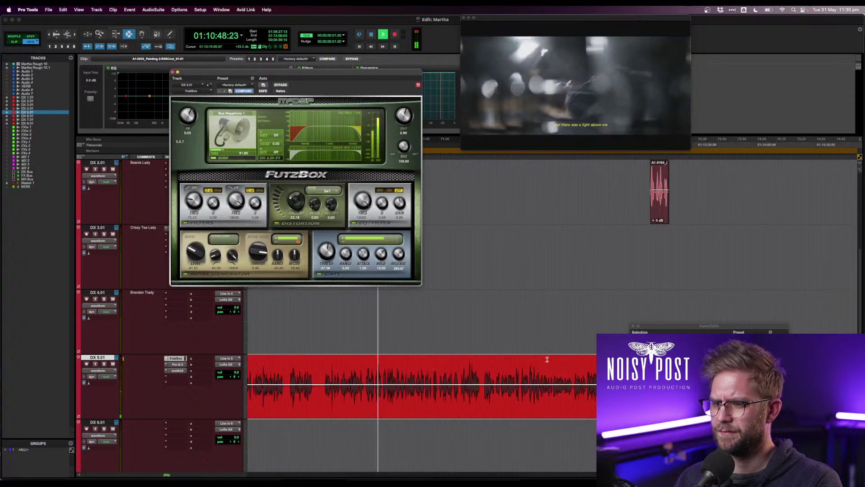
click(494, 388)
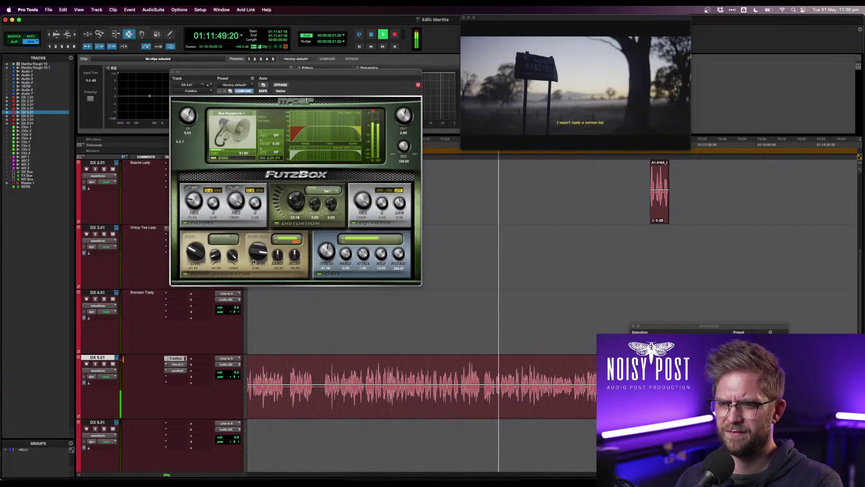
drag(254, 262, 256, 276)
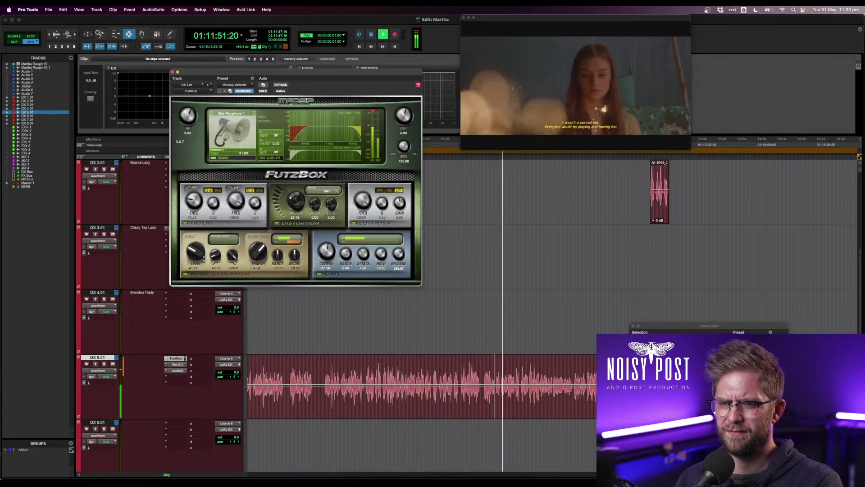
drag(203, 258, 220, 251)
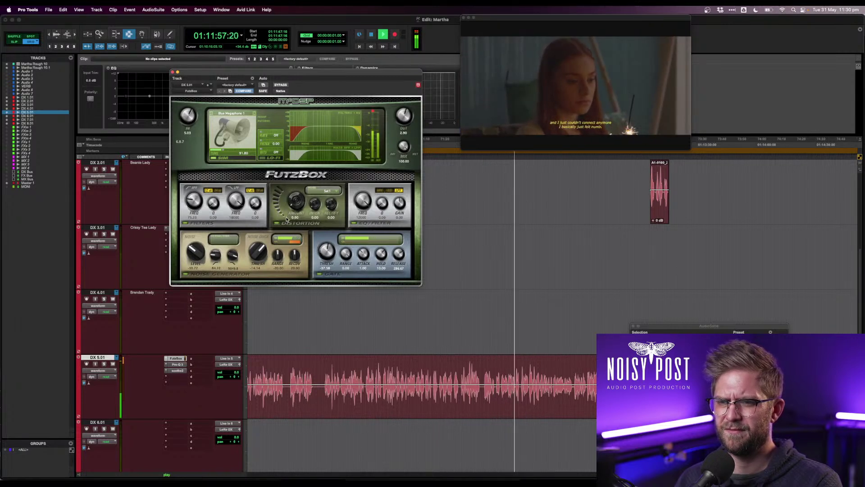
- Set a light distortion amount in FutzBox and adjust the megaphone model's tune value to about 92.5
drag(287, 220, 290, 209)
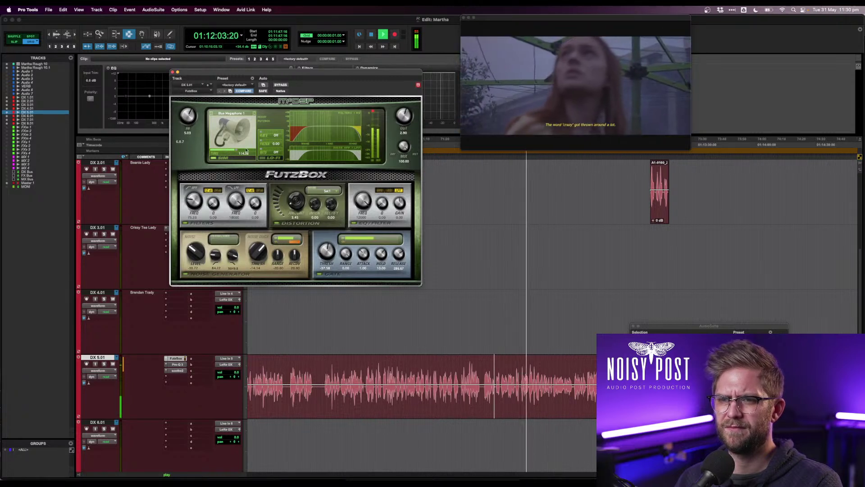
drag(224, 150, 220, 150)
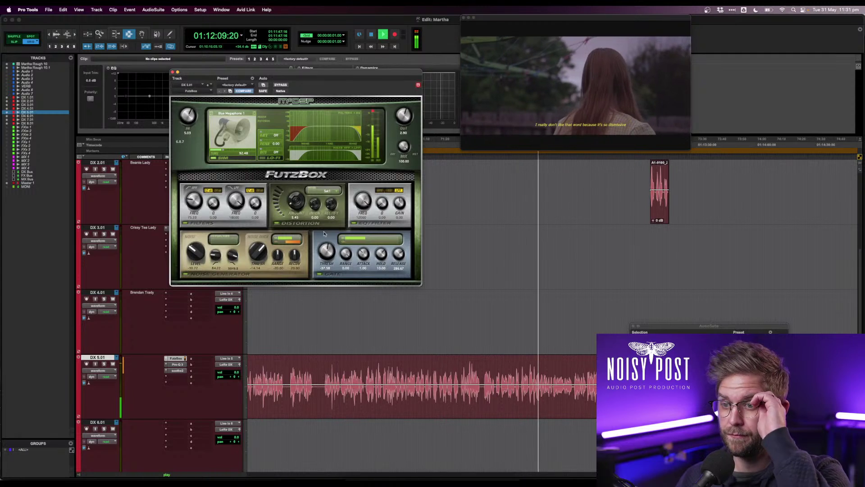
- Adjust the FutzBox gate on DX 5.01, setting its threshold to about -43.4 and changing its range
mouse_move(332, 257)
mouse_down()
mouse_move(327, 237)
mouse_move(343, 280)
mouse_move(328, 265)
mouse_up()
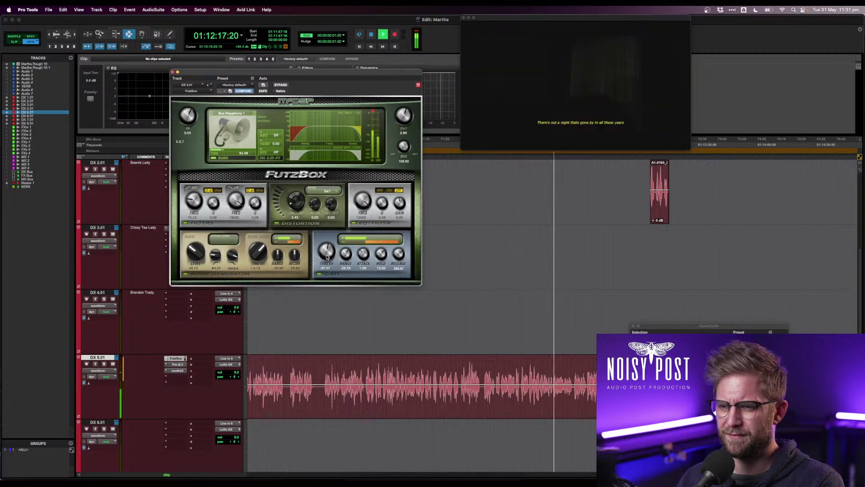
drag(327, 257, 342, 259)
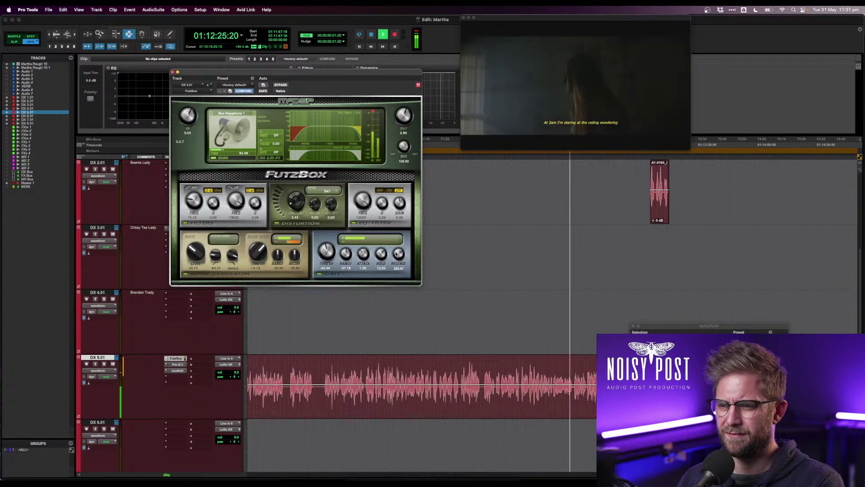
- Add clip gain points on the DX 5.01 clip and raise the short passage between them by about 1.4 dB
super+click(538, 384)
super+click(552, 384)
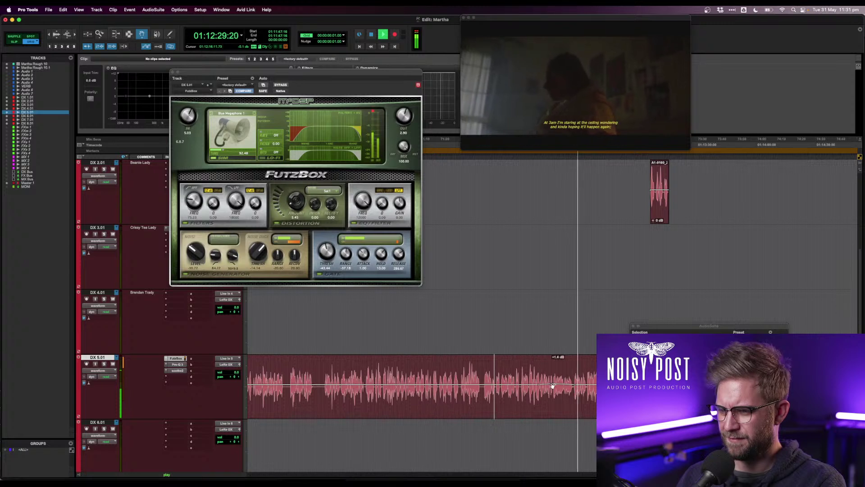
super+click(567, 386)
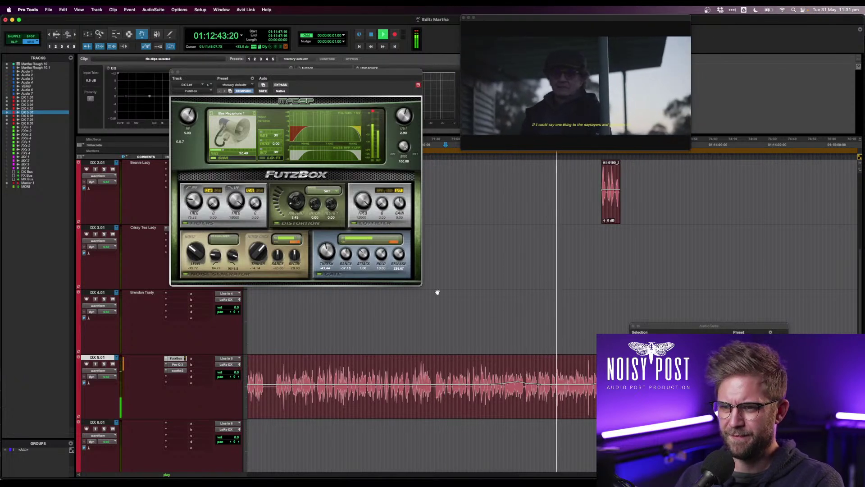
- Set the FutzBox gate threshold to about -47.5, and raise the noise generator's level to about -37.5 and its threshold to about -8.6
mouse_move(328, 252)
mouse_down()
mouse_move(344, 248)
mouse_move(331, 253)
mouse_up()
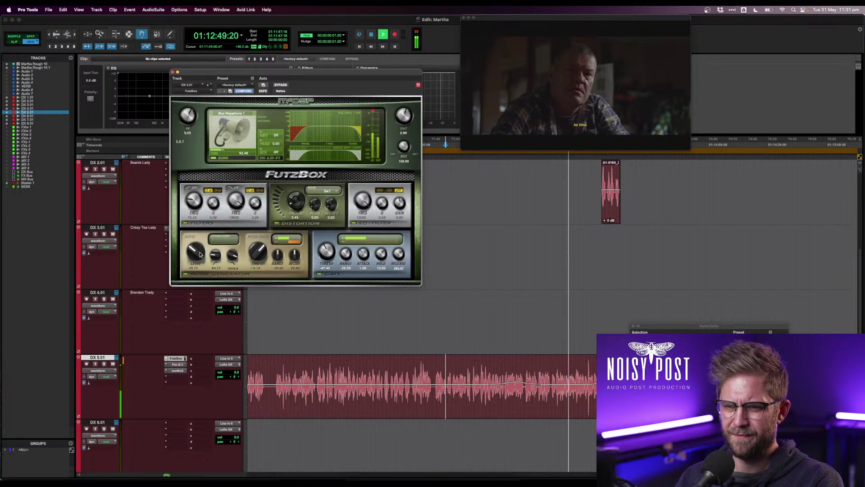
drag(200, 255, 200, 253)
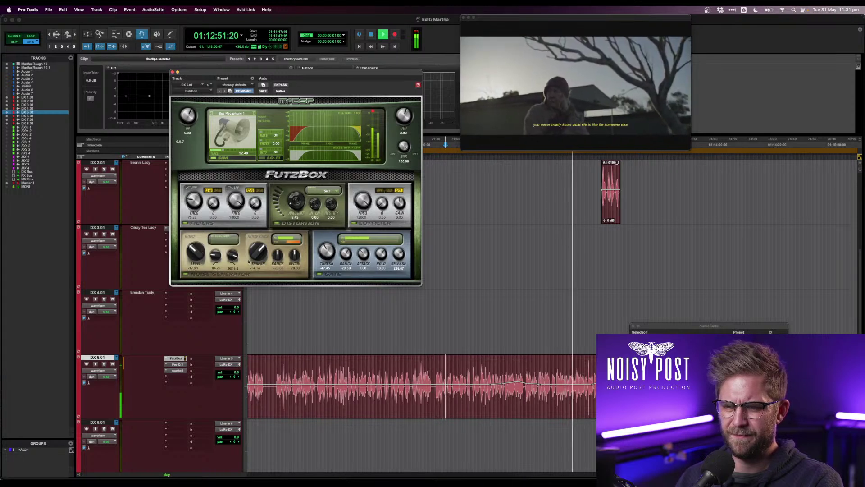
drag(256, 252, 253, 249)
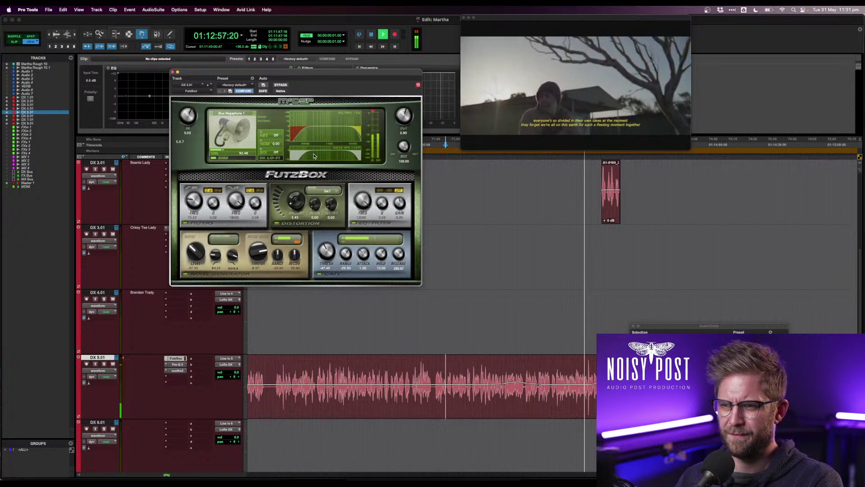
- Move Pro-Q 3 below soothe2 on DX 5.01 and add a low cut plus a dynamic bell with a slight cut near 462 Hz
drag(177, 364, 177, 376)
click(177, 376)
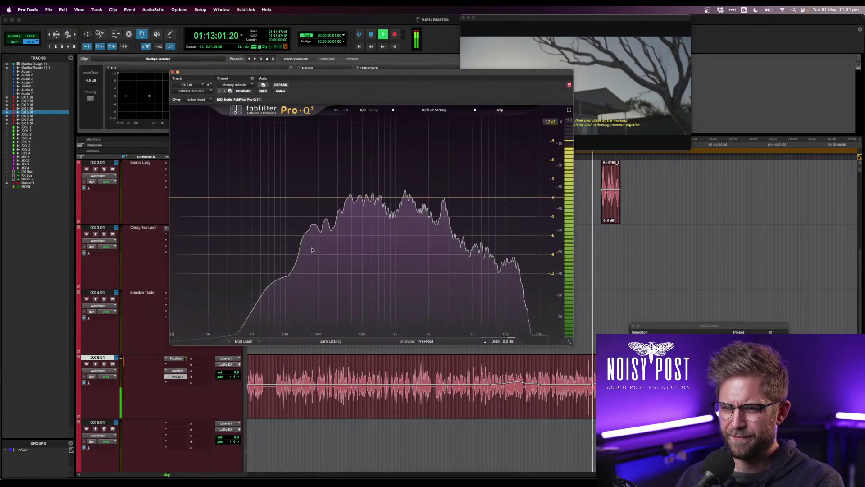
drag(183, 198, 359, 203)
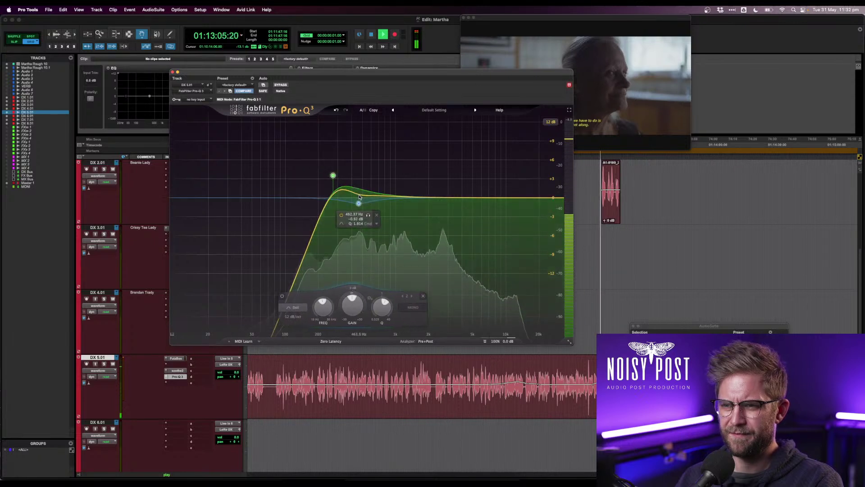
drag(353, 293, 354, 311)
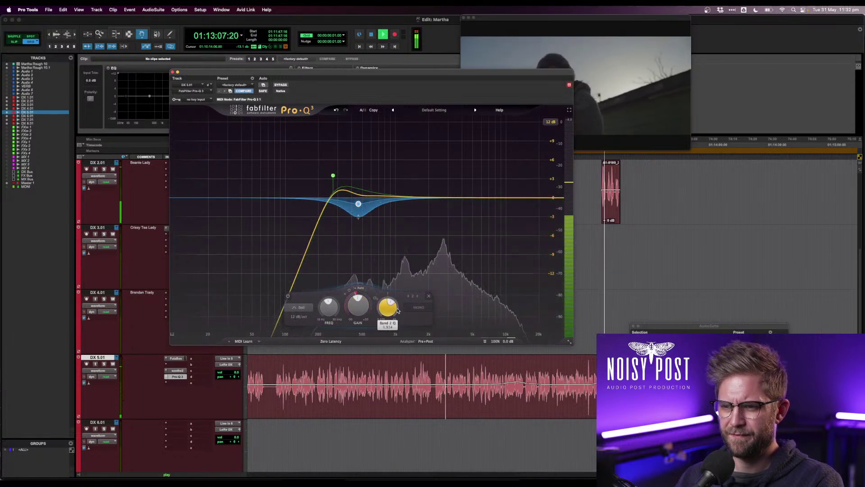
- Replay the passage, lower the Pro-Q 3 low cut to about 195 Hz and deepen the dynamic dip on the bell band
key(space)
key(space)
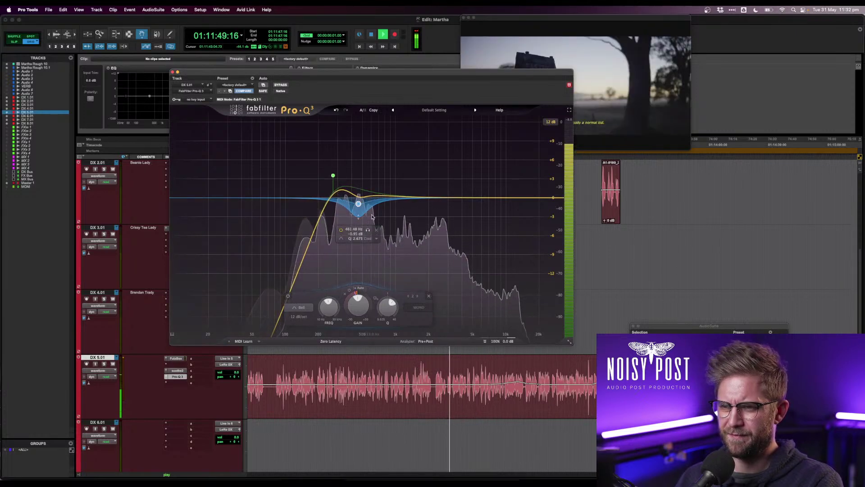
drag(333, 175, 317, 181)
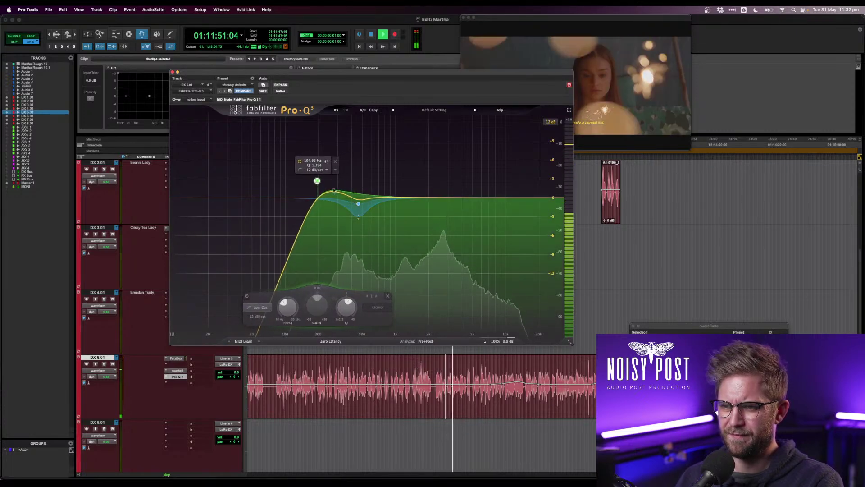
click(359, 218)
drag(359, 218, 355, 235)
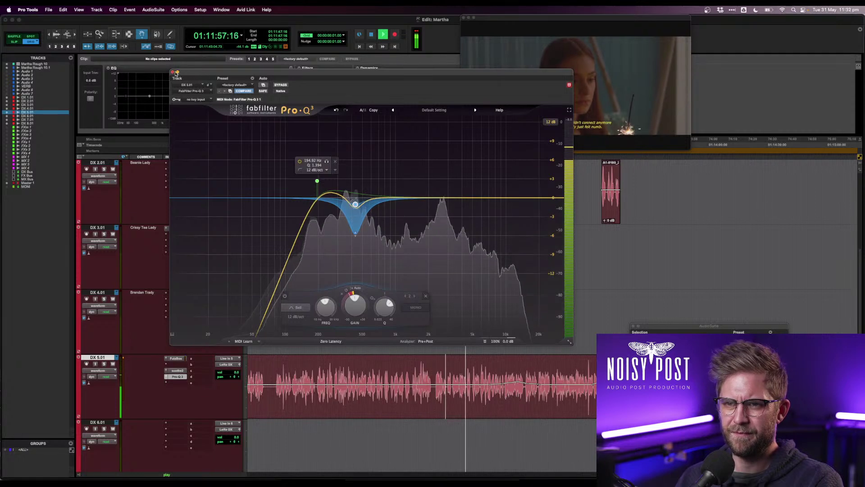
click(173, 73)
- Reduce the track heights for an overview of the session, stop playback and reopen FutzBox on DX 5.01
key(r)
key(r)
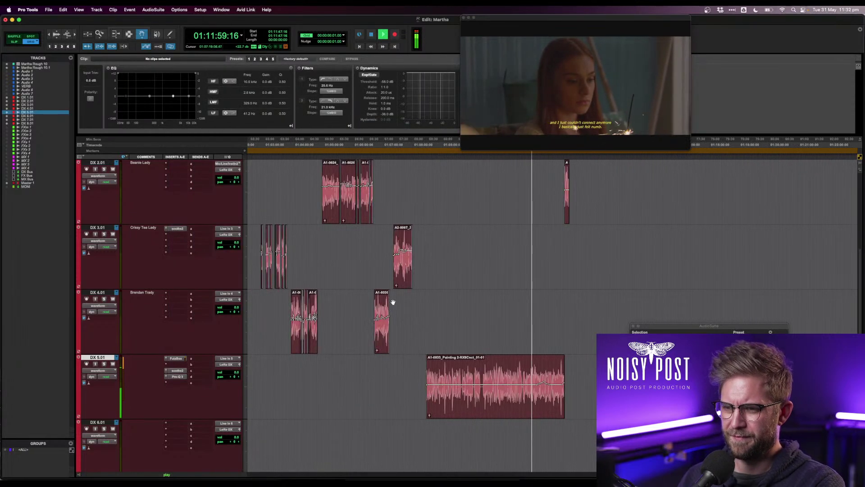
scroll(430, 266, down, 3)
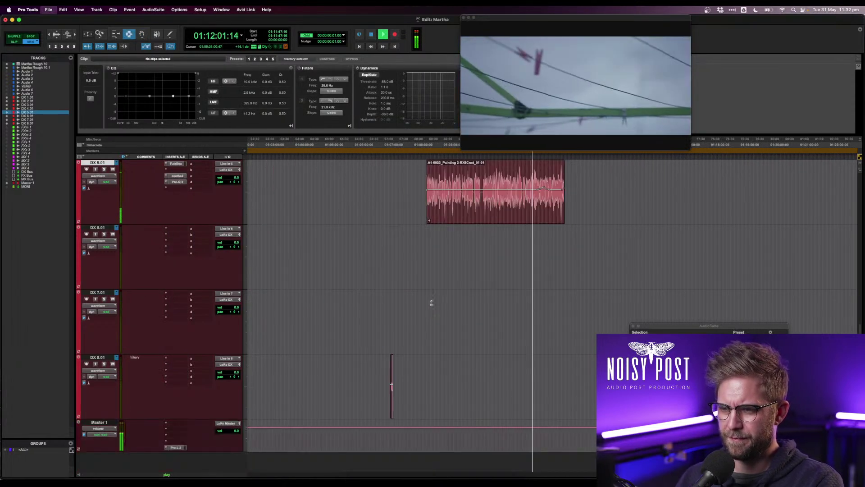
key(ctrl+alt+super+Down)
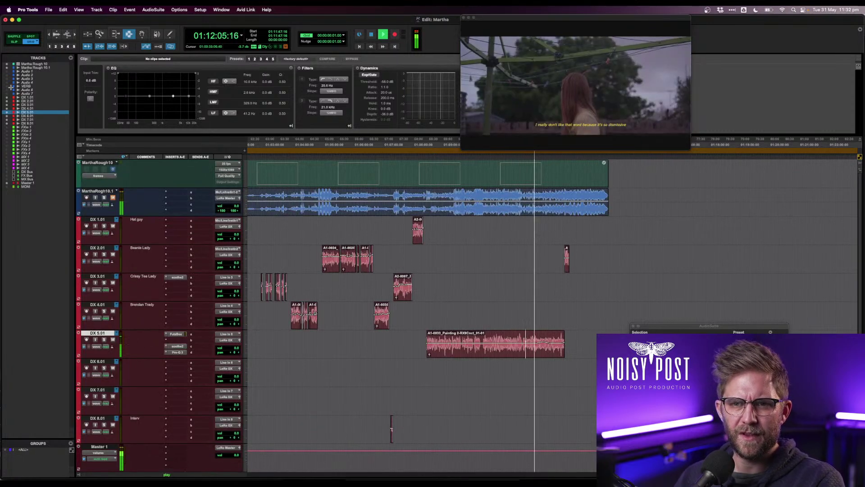
key(space)
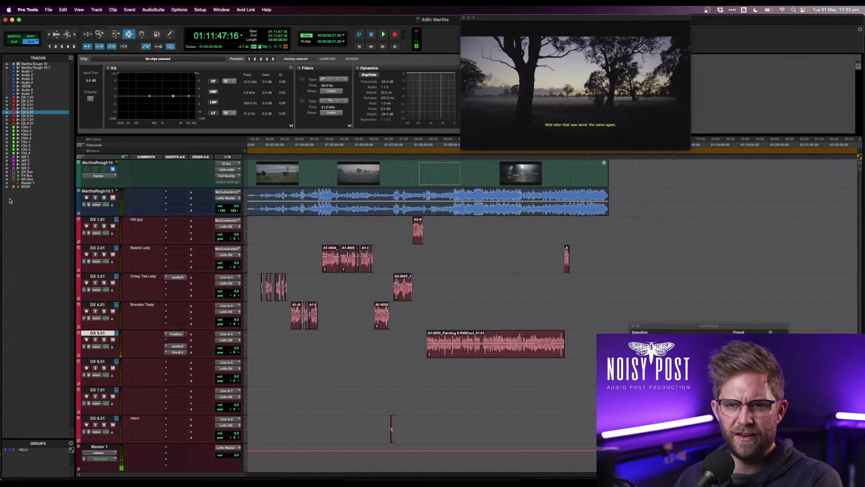
scroll(208, 338, down, 3)
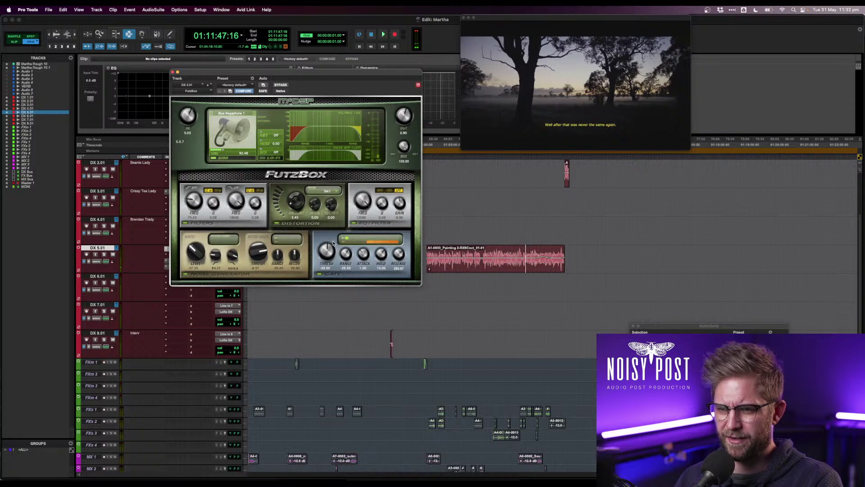
- Raise the FutzBox gate threshold to about -42.3 and audition the DX 5.01 clip from its start and middle
double_click(562, 253)
key(space)
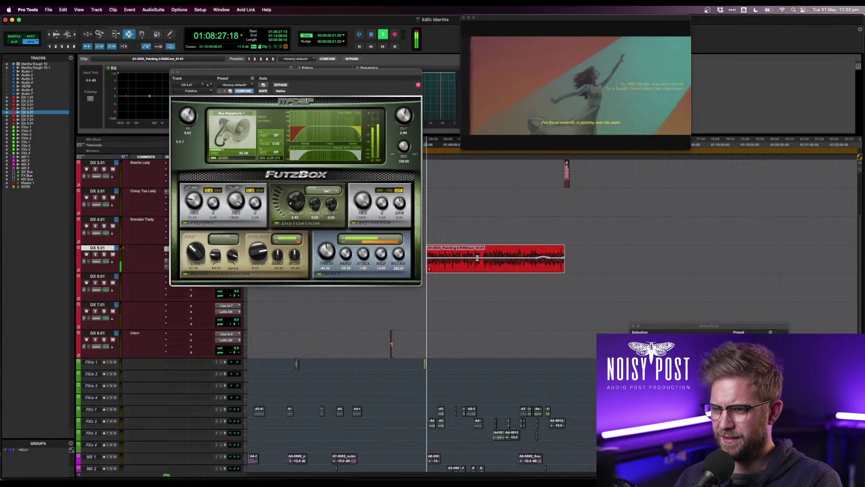
click(477, 258)
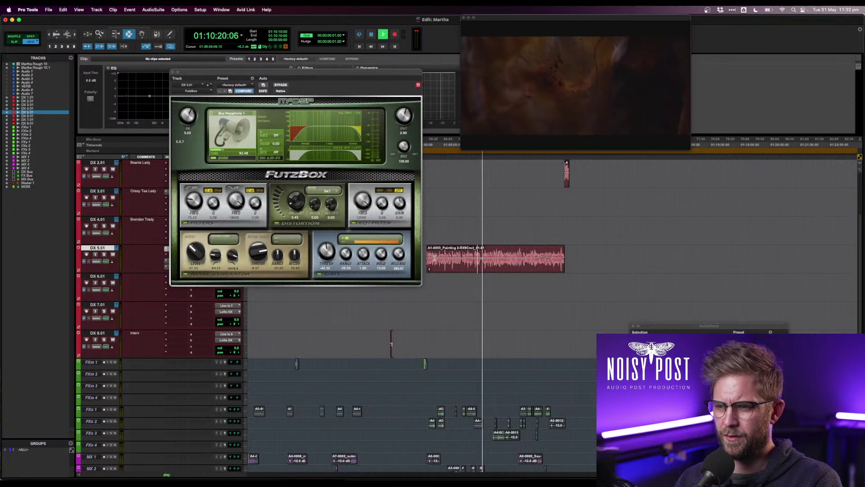
click(435, 253)
key(space)
key(space)
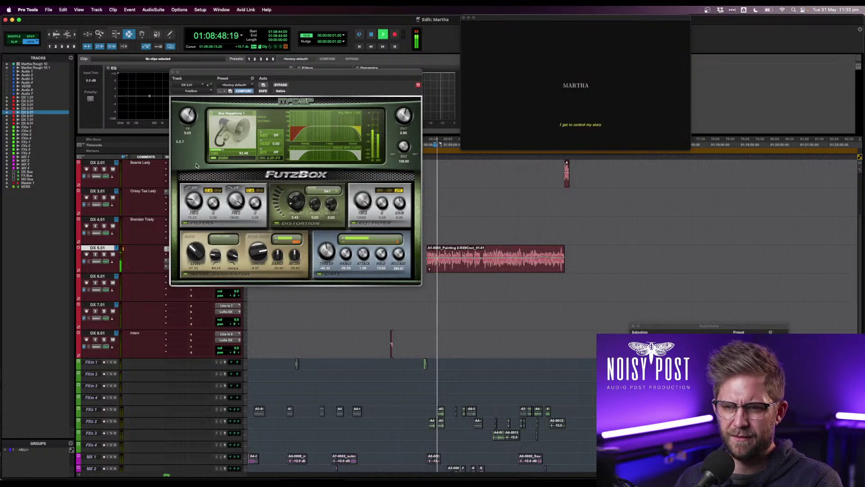
- Save the current FutzBox settings as a preset named "BK tape", dismissing the CPU overload error
drag(231, 72, 363, 54)
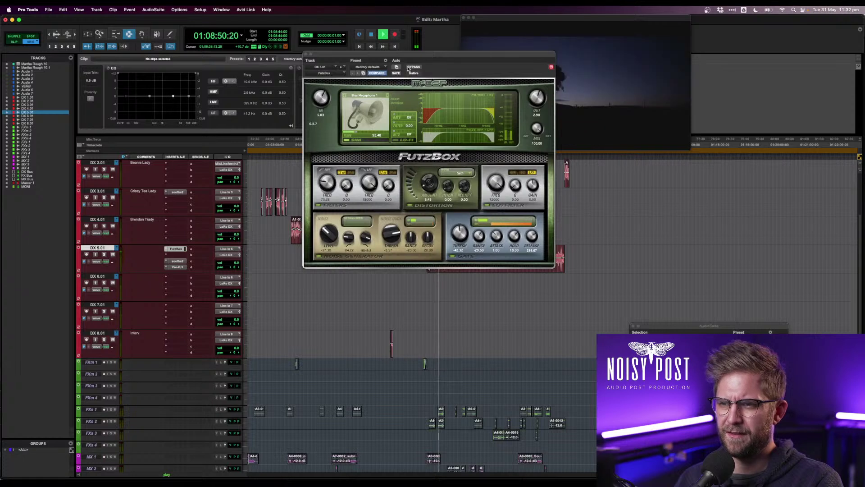
click(386, 61)
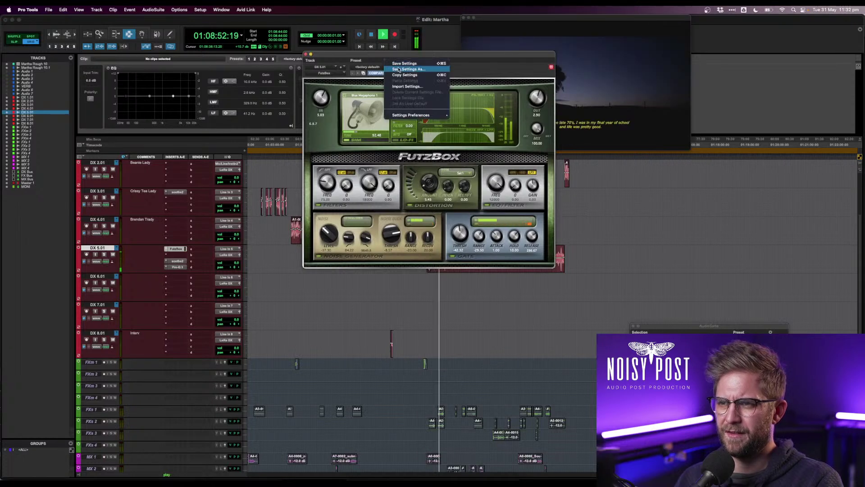
click(398, 69)
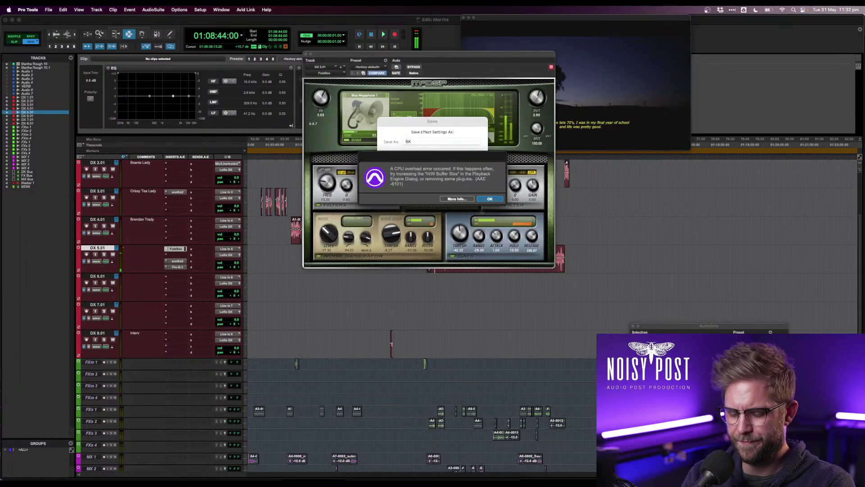
key(Return)
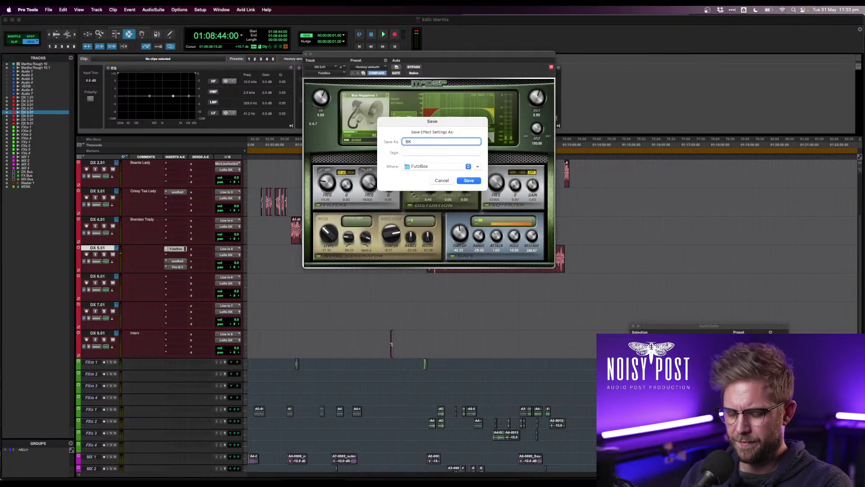
key(Return)
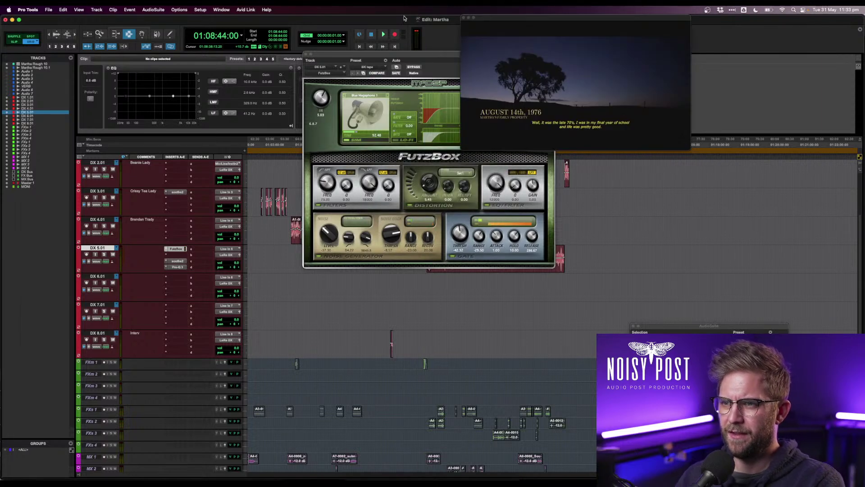
- Play DX 5.01 from near its start and try FutzBox's Boom Box 1, Boom Box 2, Boom Box (mono) and Clock Radio models
drag(417, 57, 330, 65)
key(space)
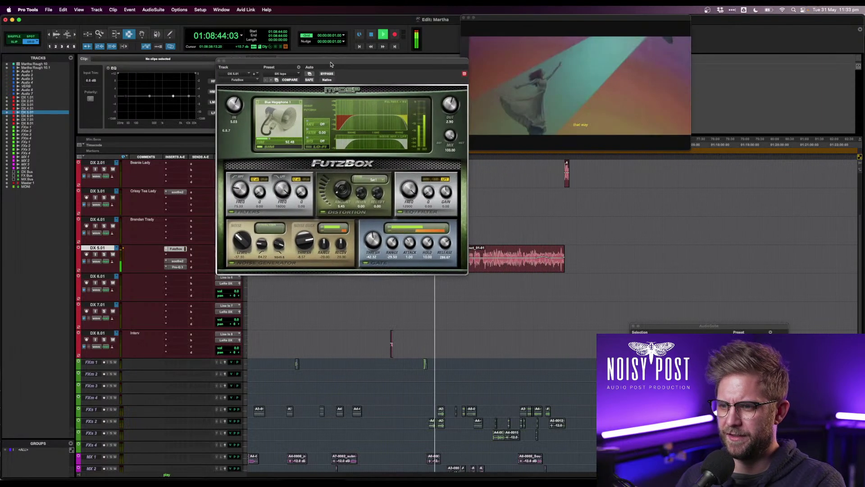
click(298, 104)
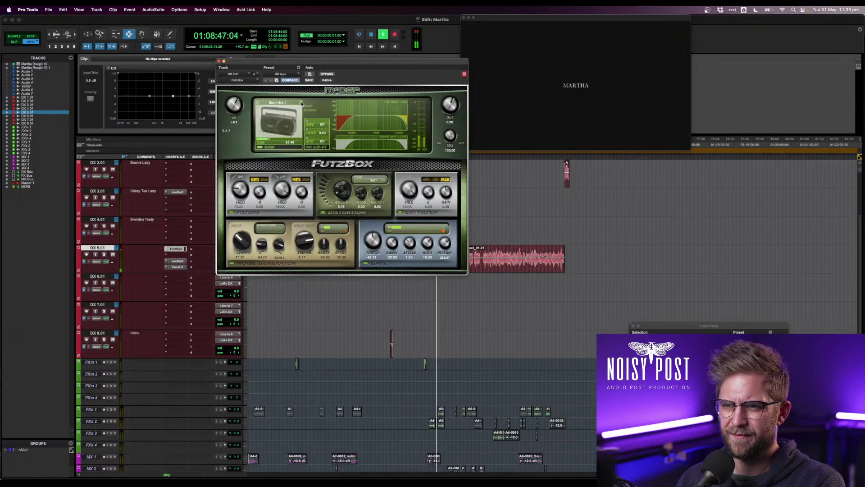
click(296, 104)
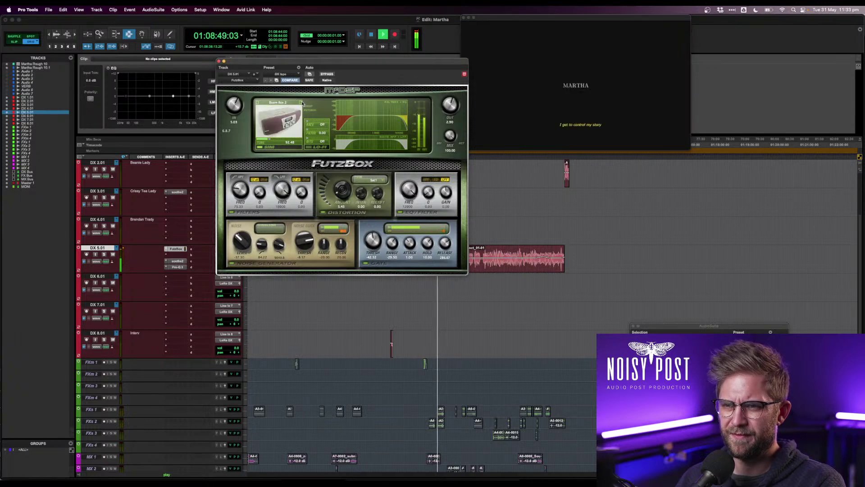
click(301, 104)
click(287, 104)
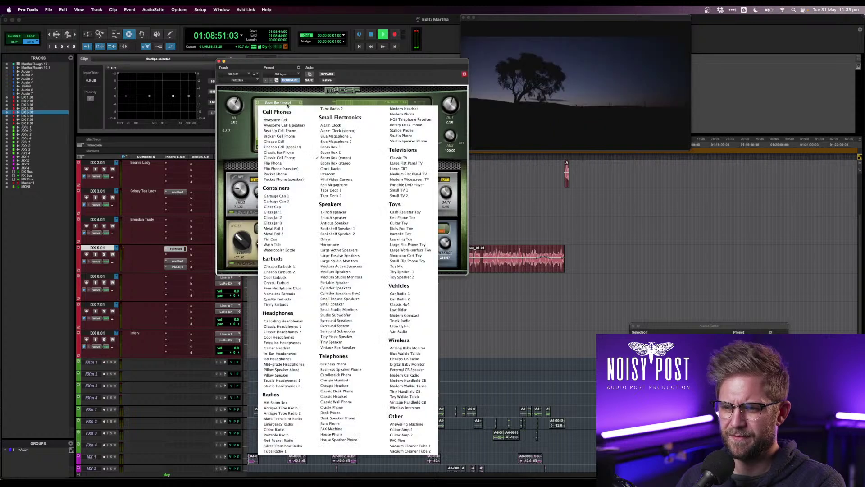
click(359, 169)
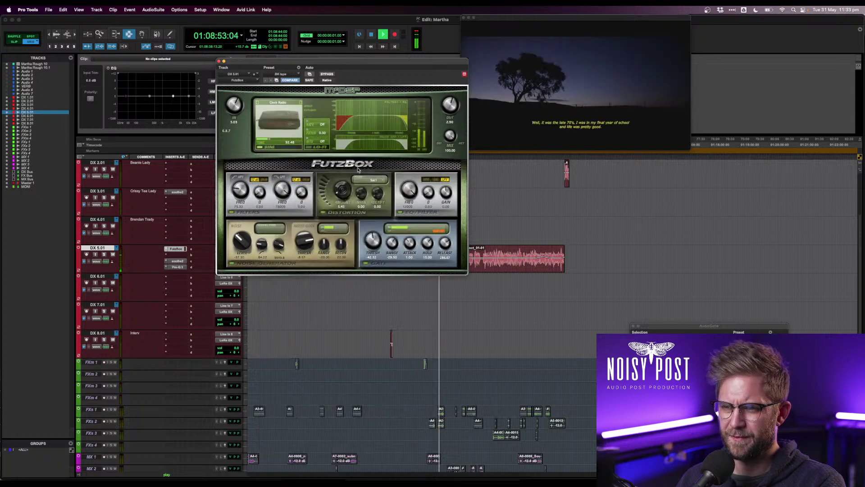
- Compare the Intercom and Mini Video Camera models in FutzBox and switch the model to Tape Deck 1
click(300, 103)
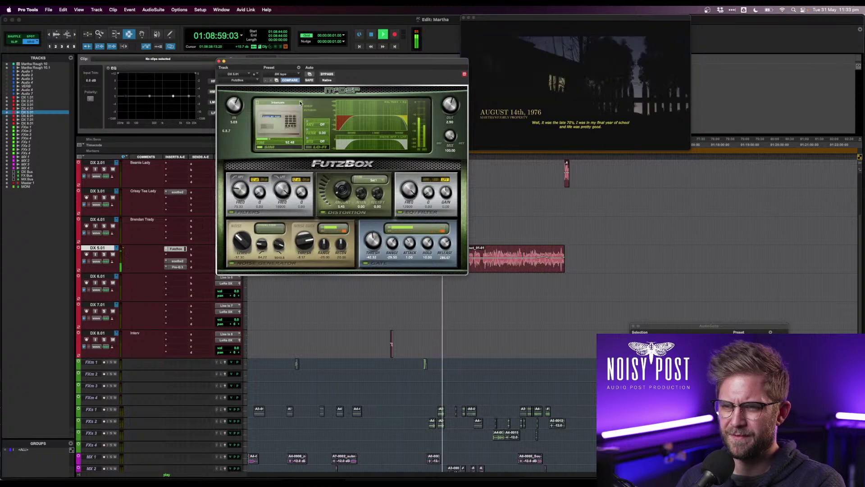
click(286, 104)
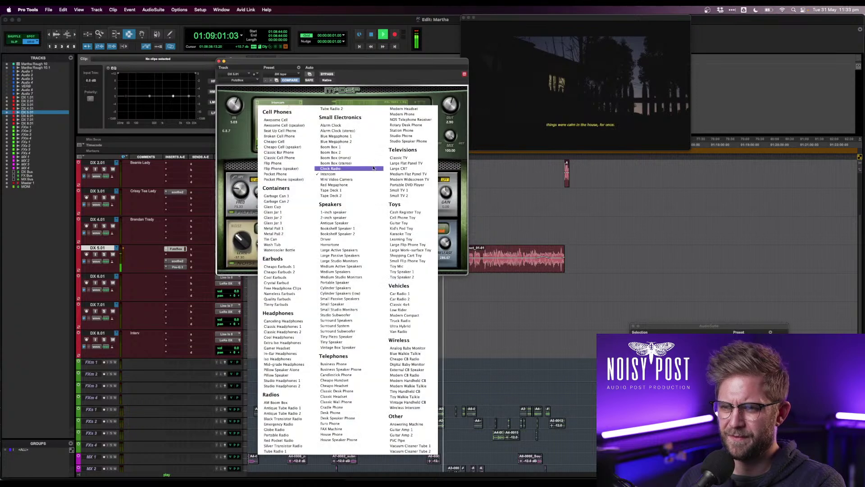
click(367, 185)
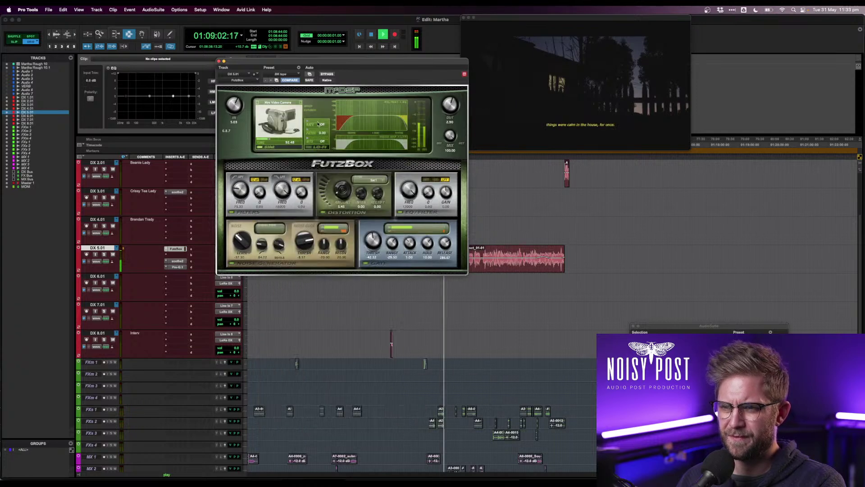
click(301, 103)
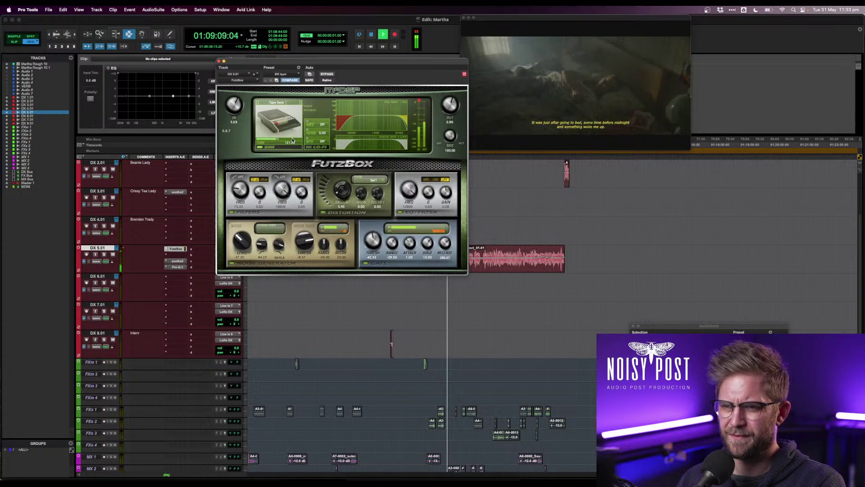
- Set the Tape Deck 1 model's size to about 100, raise FutzBox's distortion amount to about 21.8, and browse the preset folders
drag(292, 140, 285, 141)
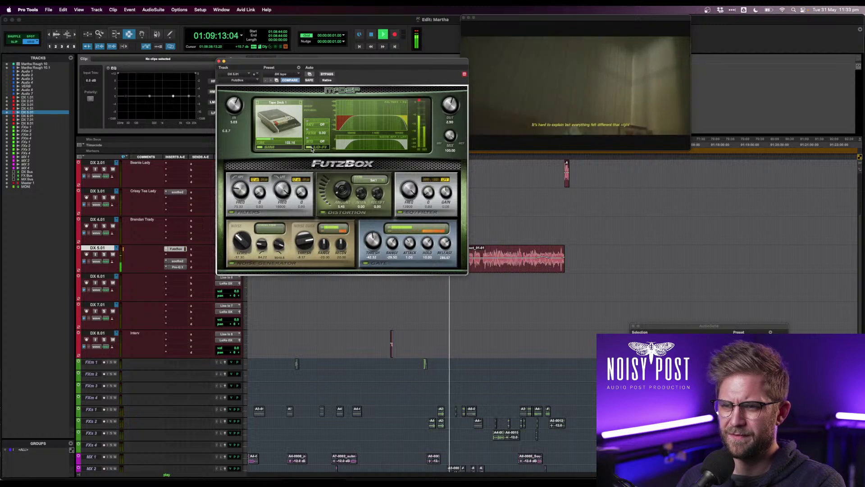
drag(342, 189, 350, 170)
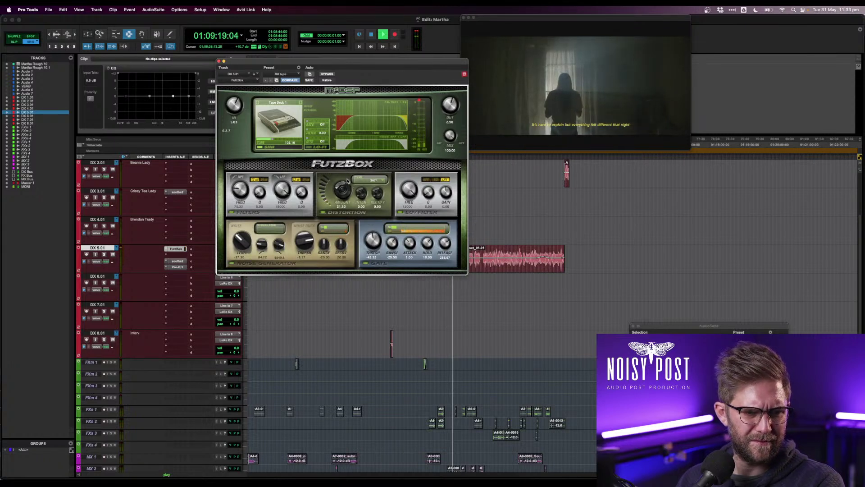
click(283, 75)
mouse_move(283, 68)
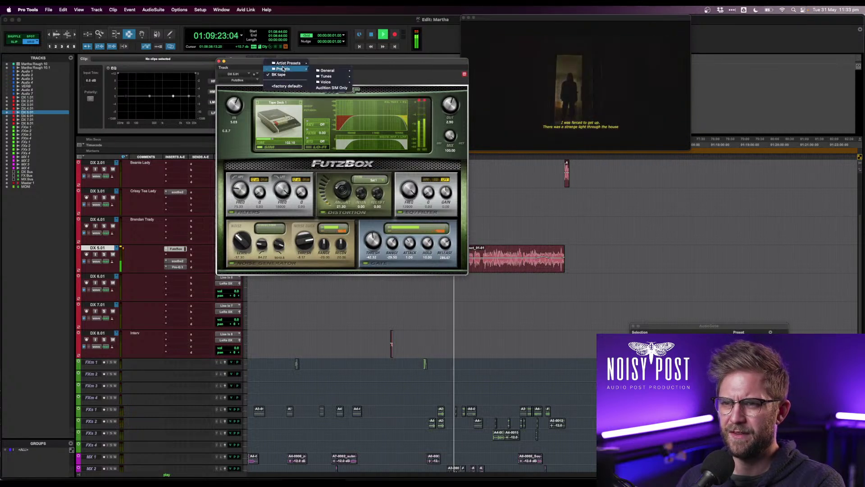
mouse_move(321, 69)
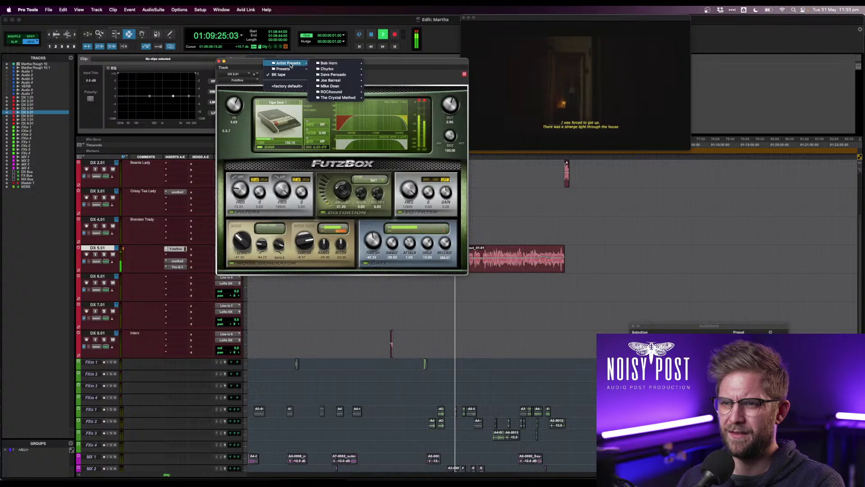
click(288, 104)
- Audition FutzBox's Analog Baby Monitor, Blue Walkie Talkie, Cheapo CB Radio and Digital Baby Monitor models on the DX 5.01 voice
click(284, 102)
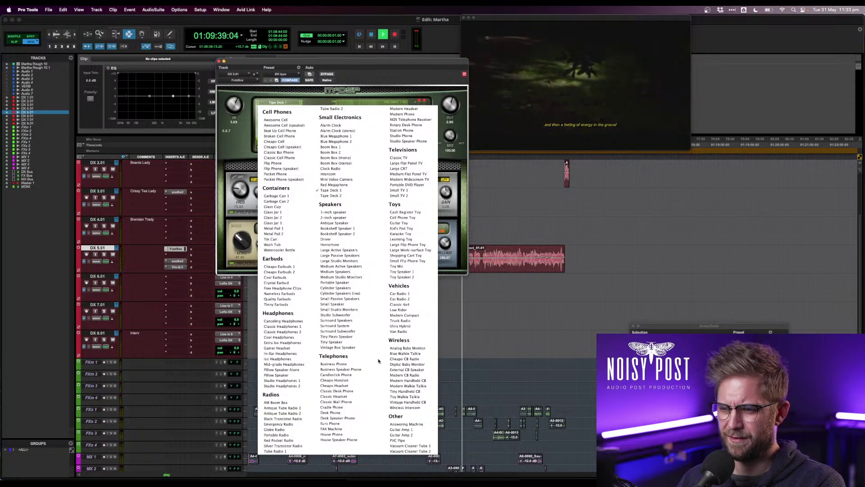
click(399, 347)
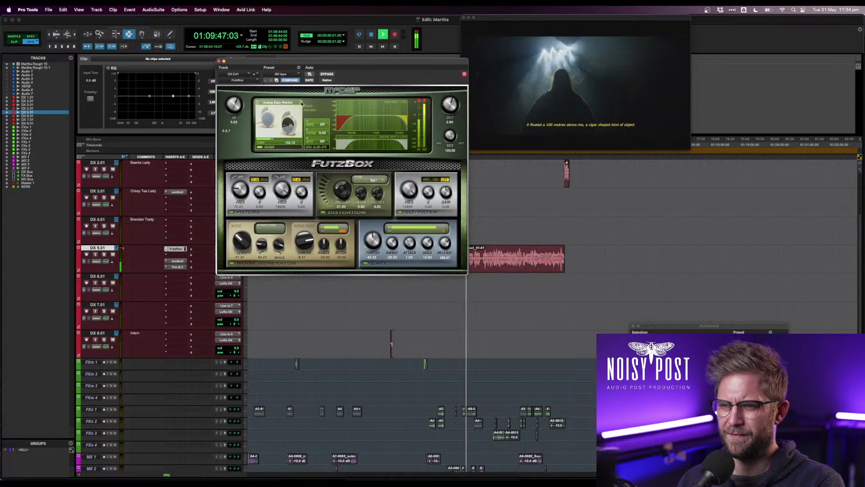
click(302, 103)
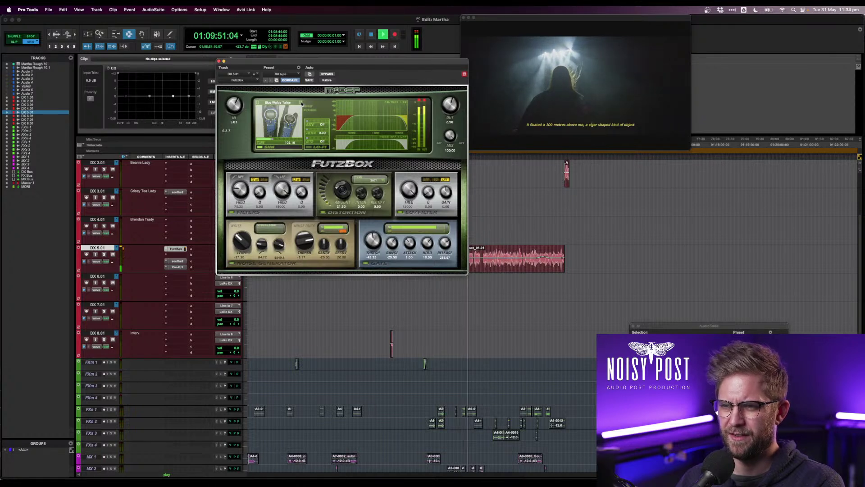
click(301, 104)
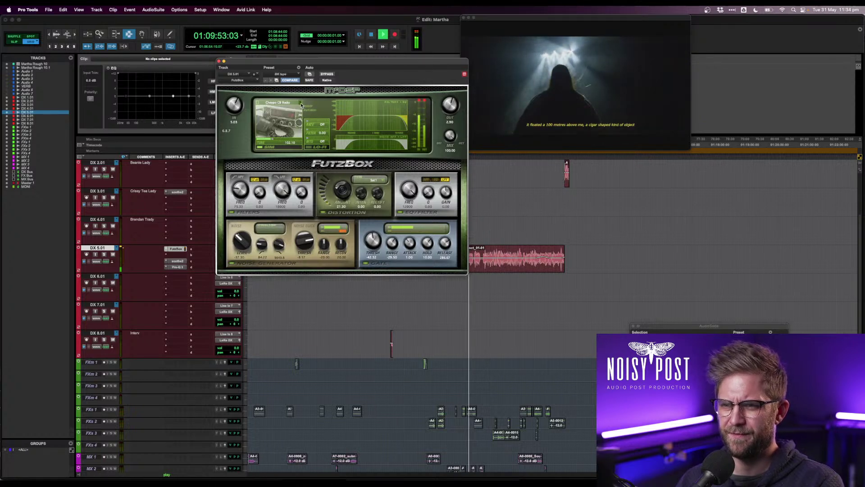
click(302, 104)
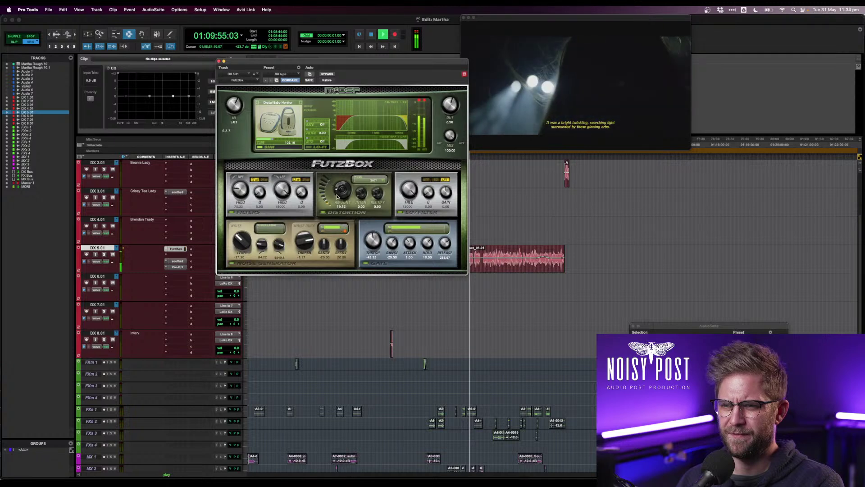
- Try FutzBox's General preset Duckin The Rain, reload the BK tape preset and close the plug-in
click(281, 74)
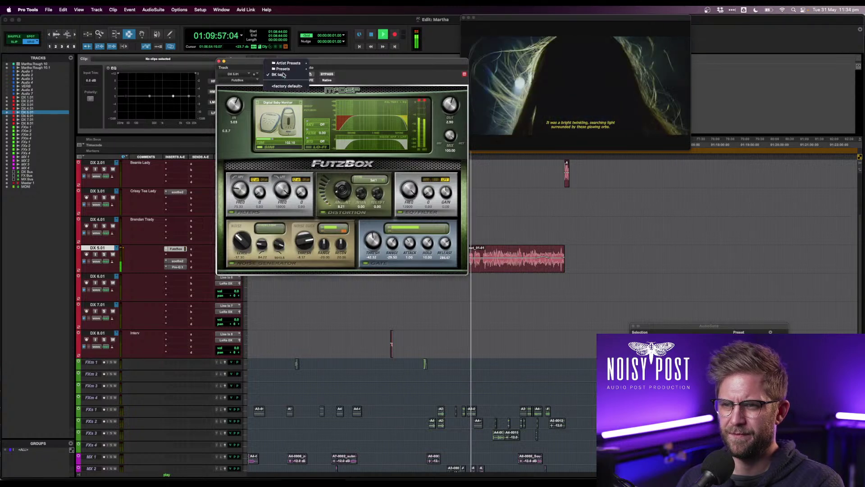
mouse_move(283, 69)
mouse_move(327, 70)
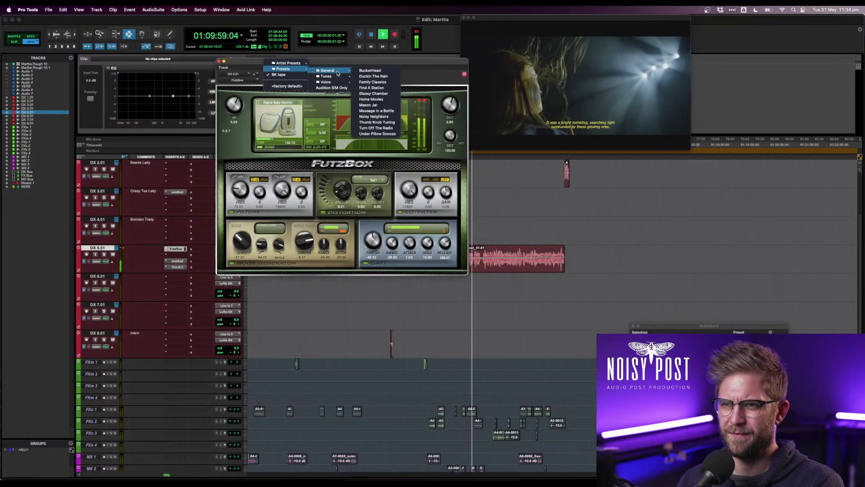
click(376, 76)
click(285, 74)
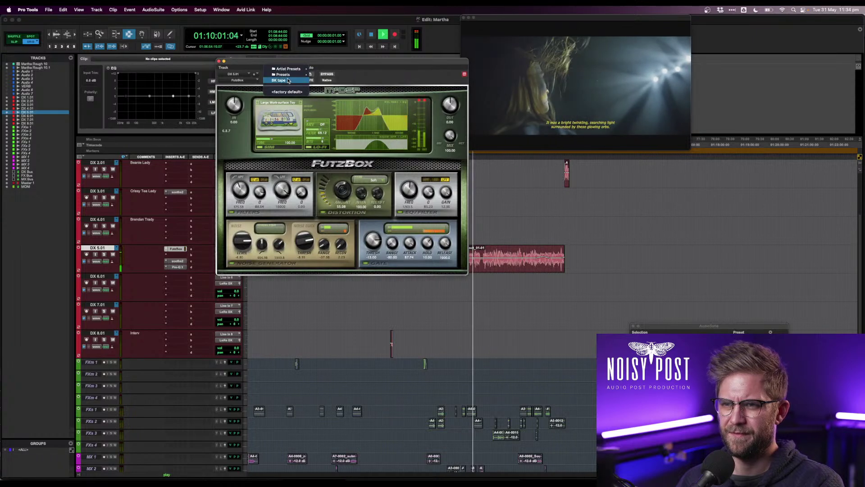
click(284, 79)
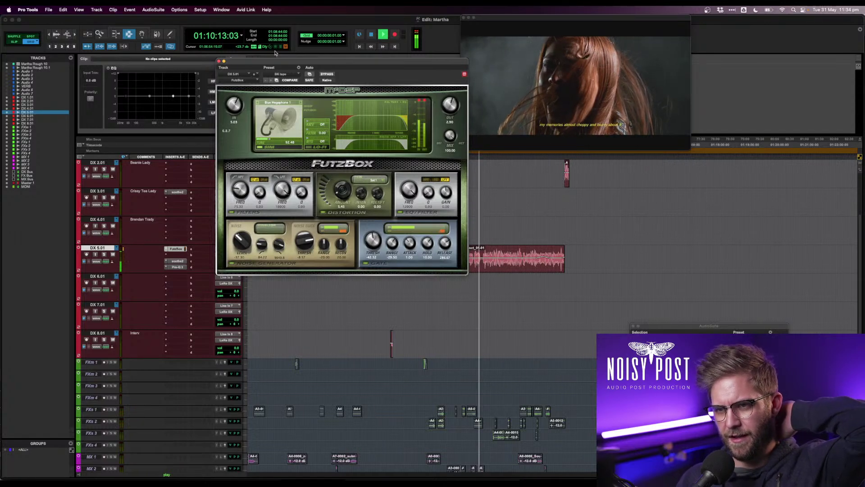
key(super+w)
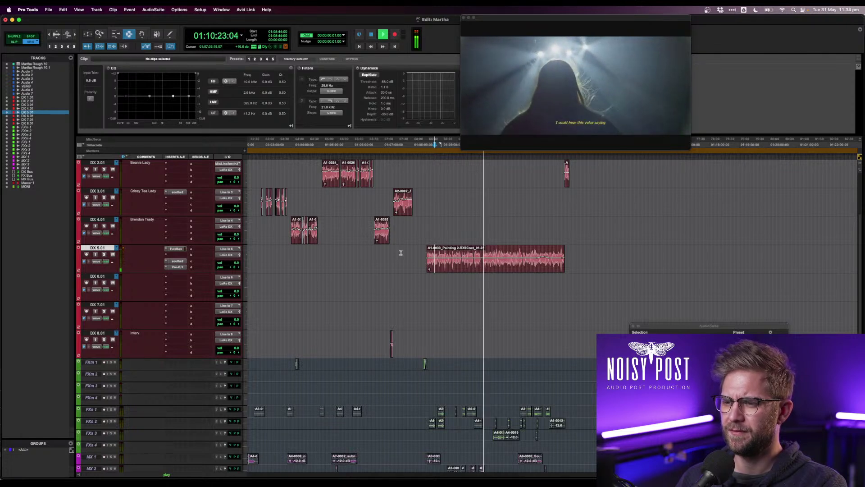
- Check soothe2 on DX 5.01, then raise FutzBox's gate threshold and set its attack to 1, hold to about 54 and release to about 461
click(178, 267)
click(178, 261)
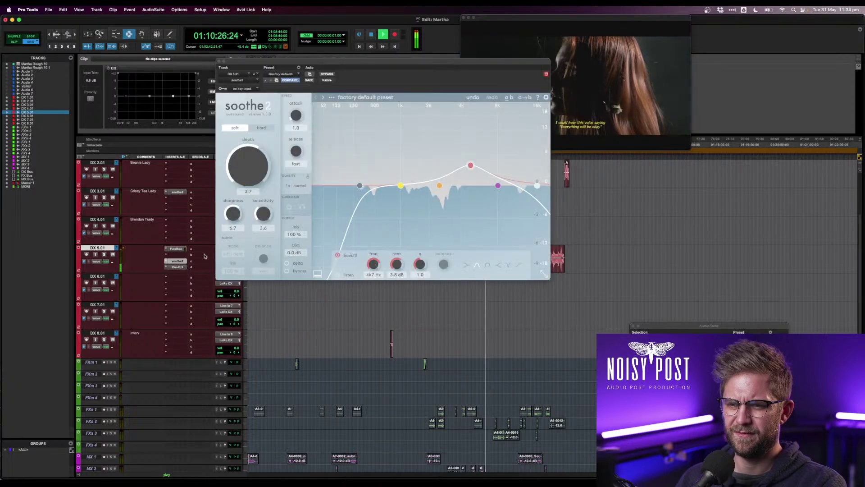
click(175, 248)
drag(392, 246, 374, 240)
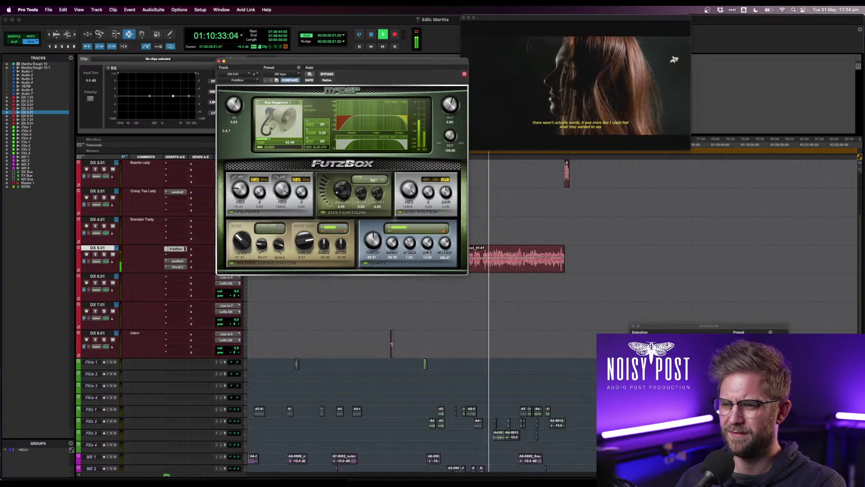
drag(450, 241, 434, 239)
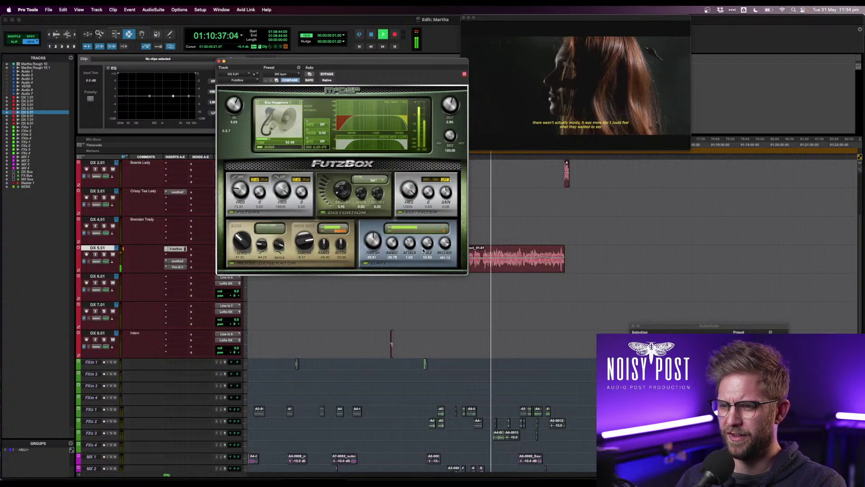
- Play DX 5.01 from about 01:10:12 and fine-tune FutzBox's gate range and its threshold to about -41
click(478, 251)
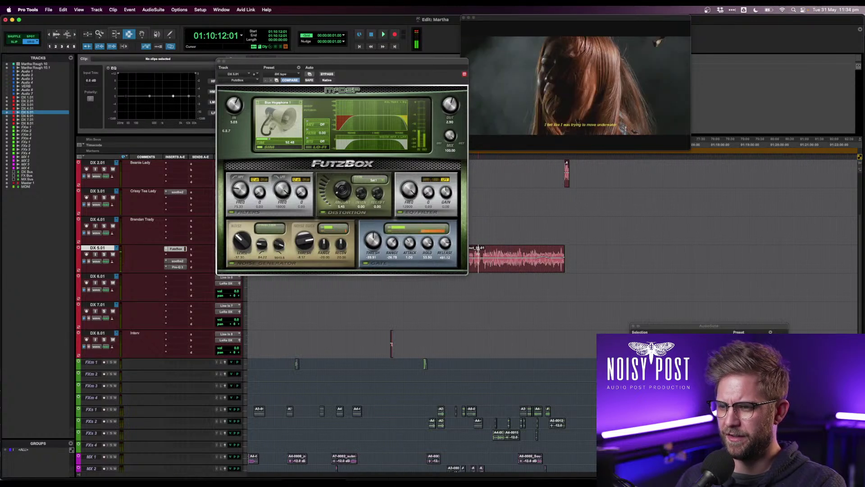
key(space)
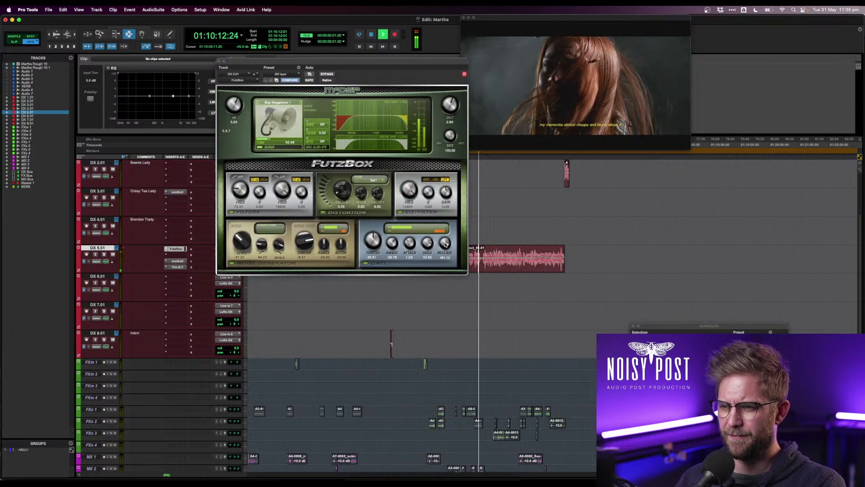
drag(375, 245, 376, 248)
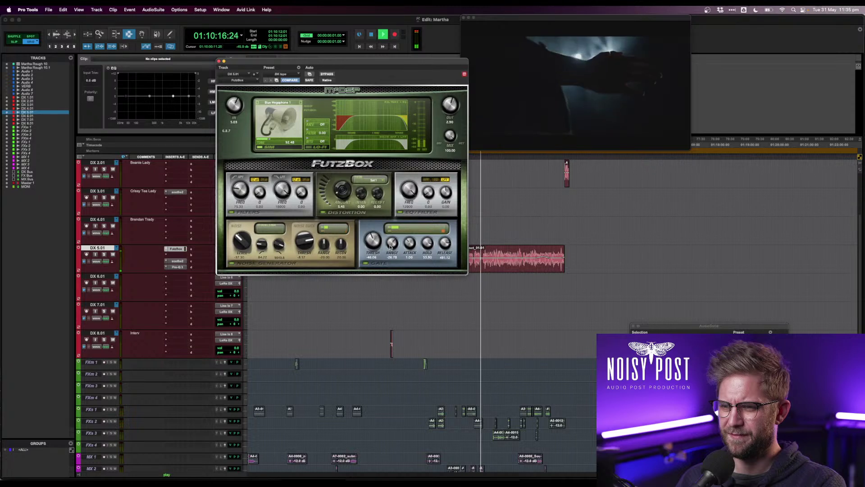
drag(390, 247, 379, 240)
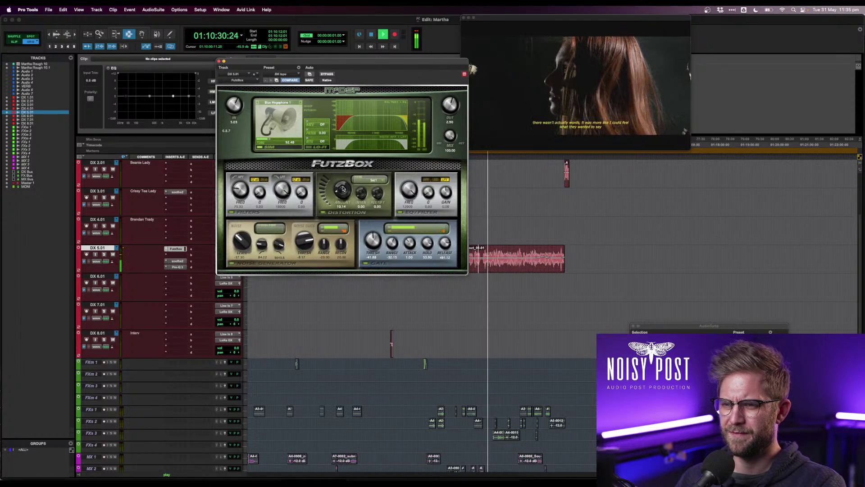
- Set FutzBox's distortion amount to about 12.7 while the voice plays, and close the plug-in
drag(343, 181, 344, 180)
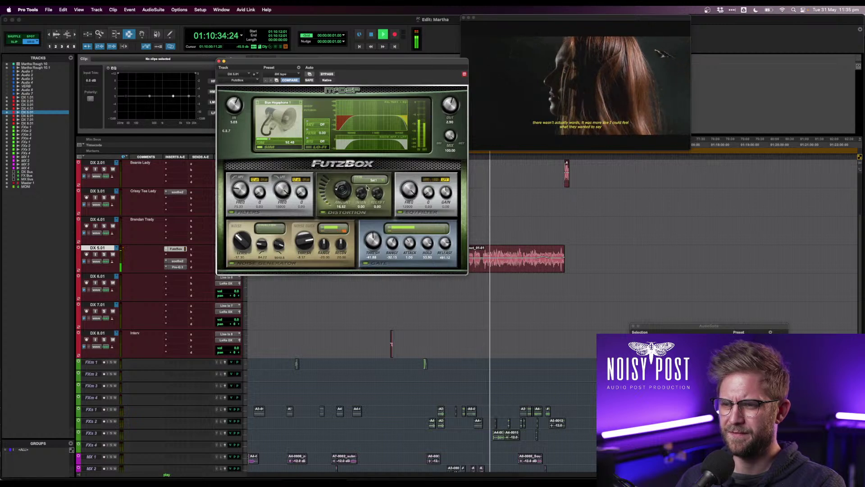
drag(341, 198, 341, 199)
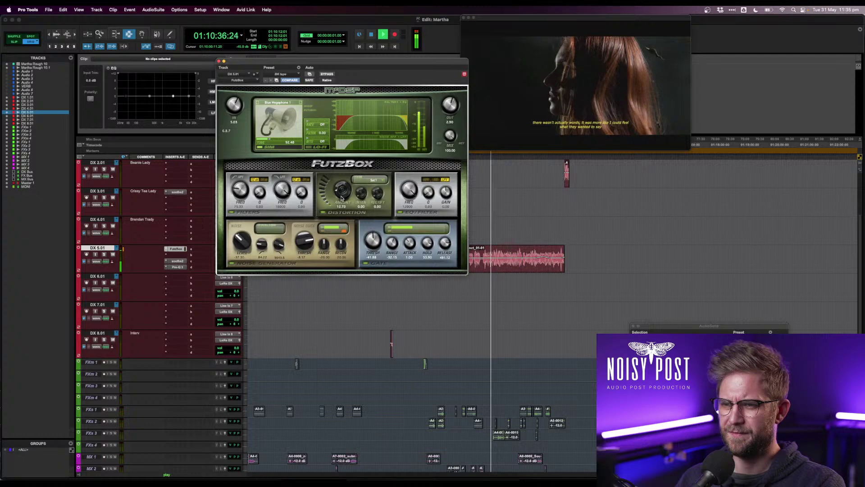
click(219, 61)
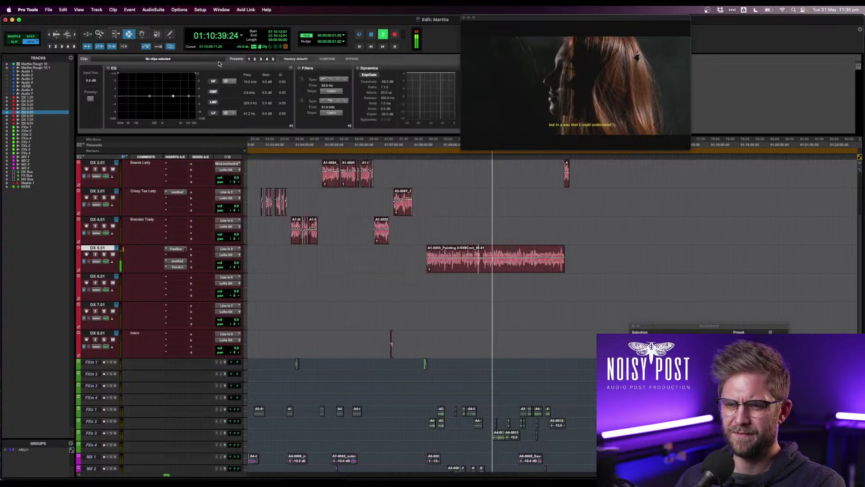
- Insert Clarity Vx (mono) on DX 5.01 ahead of FutzBox
click(179, 255)
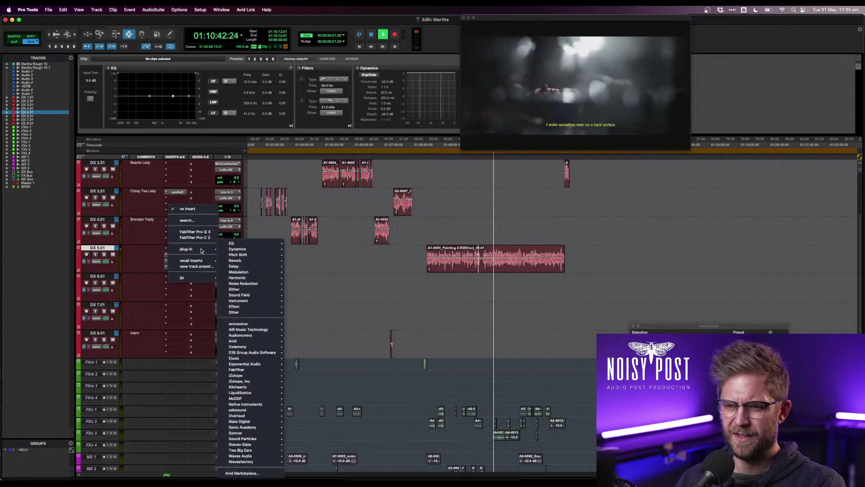
click(187, 219)
text(clari)
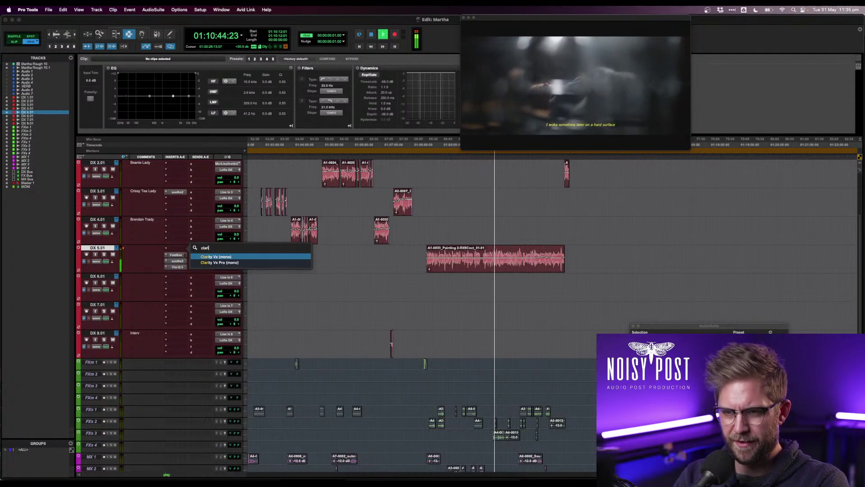
key(Return)
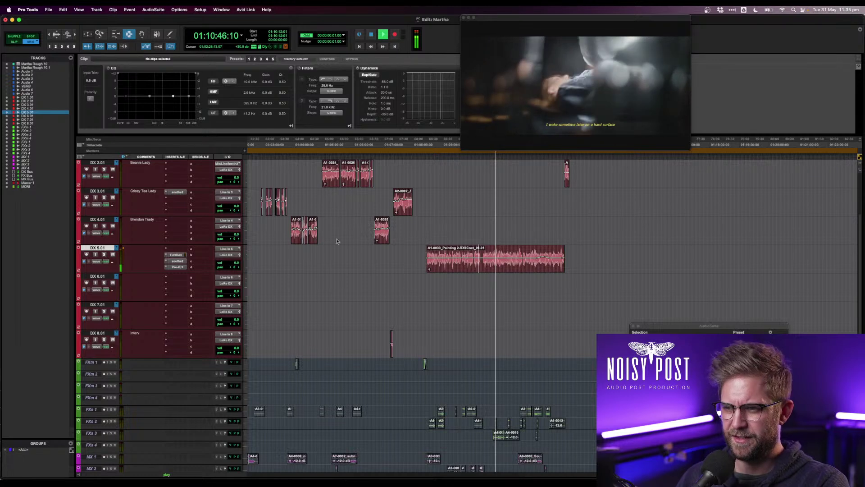
- Switch Clarity Vx's neural network to Broad 2 and adjust its ambience reduction while listening to the voice
drag(283, 139, 283, 121)
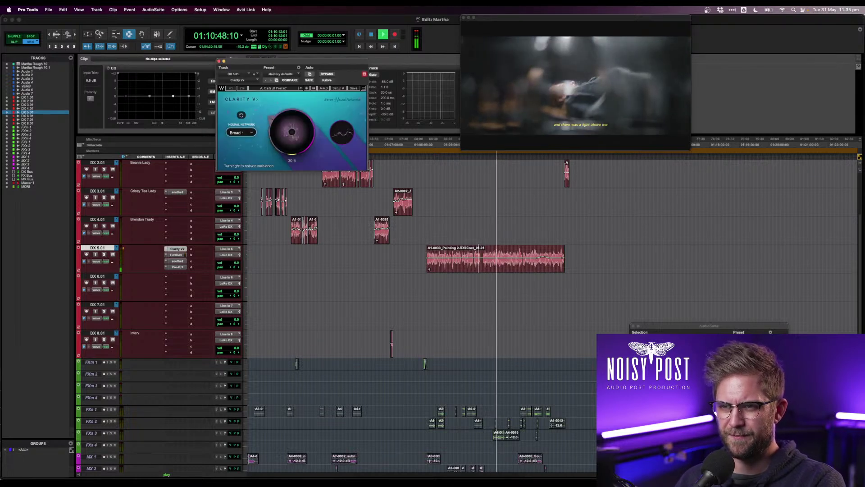
click(242, 132)
click(241, 115)
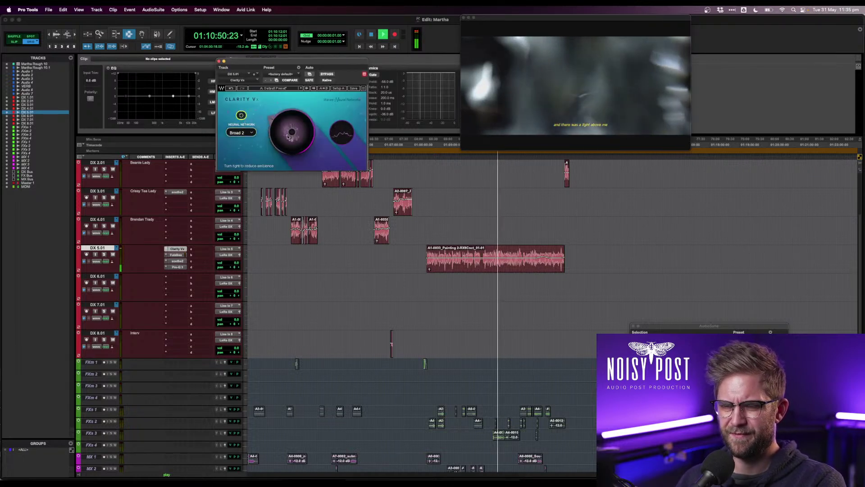
scroll(287, 138, up, 10)
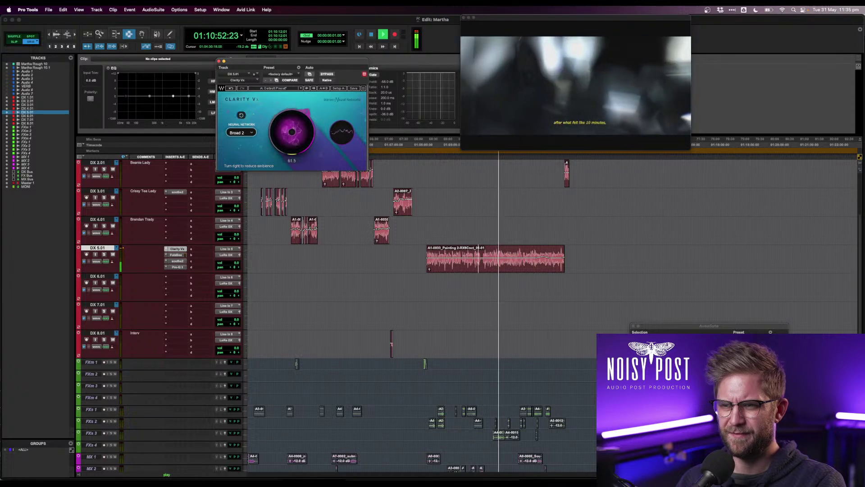
scroll(287, 138, down, 3)
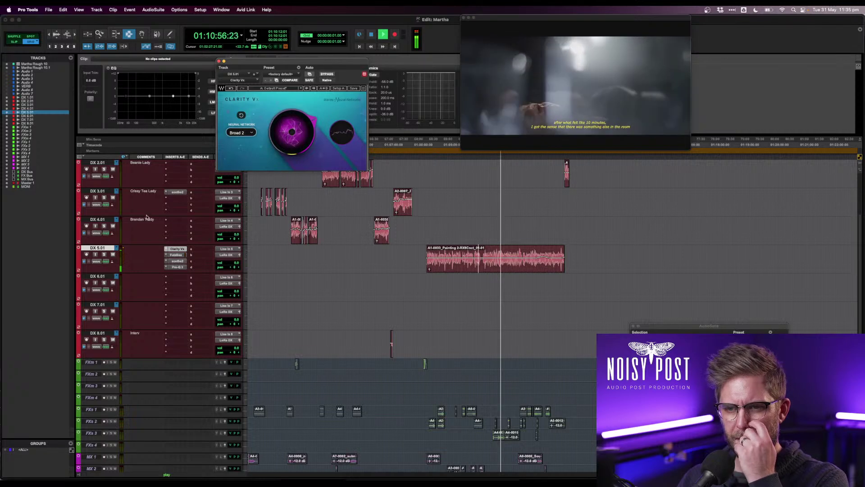
- Replace Clarity Vx on DX 5.01 with RX 9 De-reverb (mono) and set its reduction to about 5.1
click(166, 251)
mouse_move(167, 250)
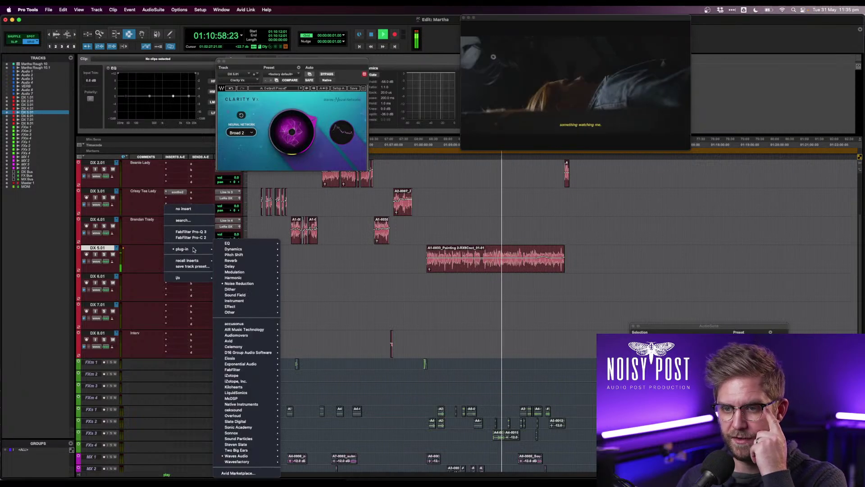
mouse_move(244, 284)
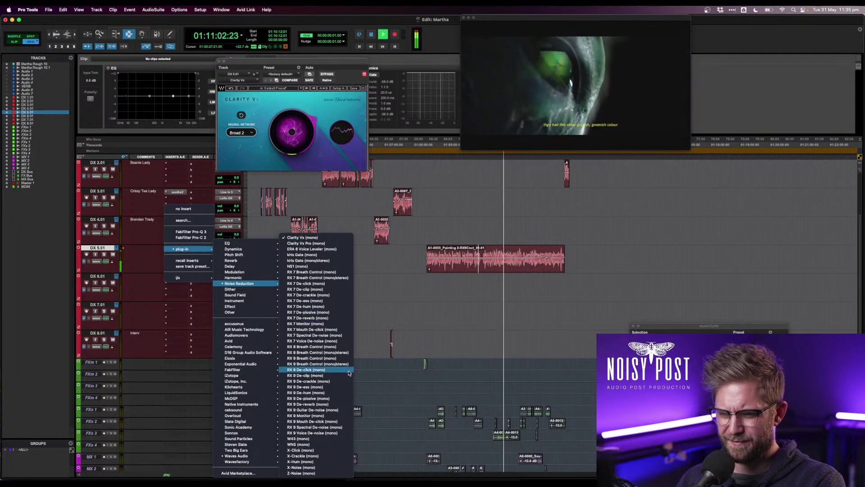
click(339, 404)
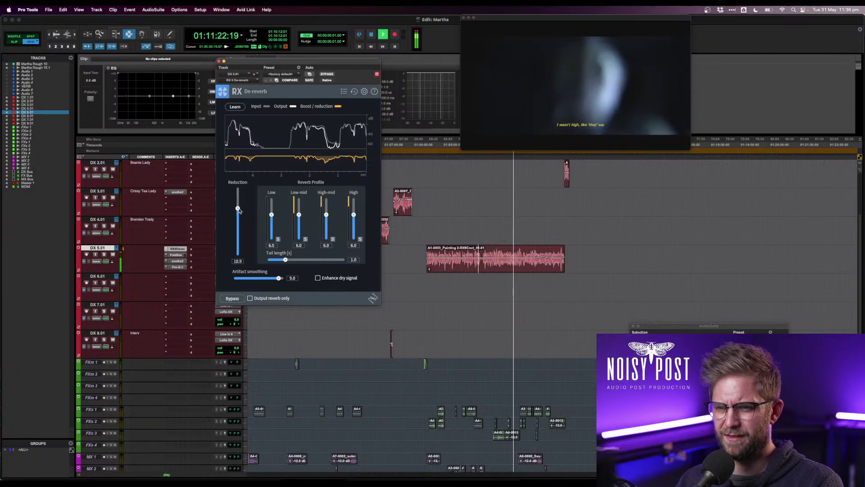
drag(238, 225, 238, 221)
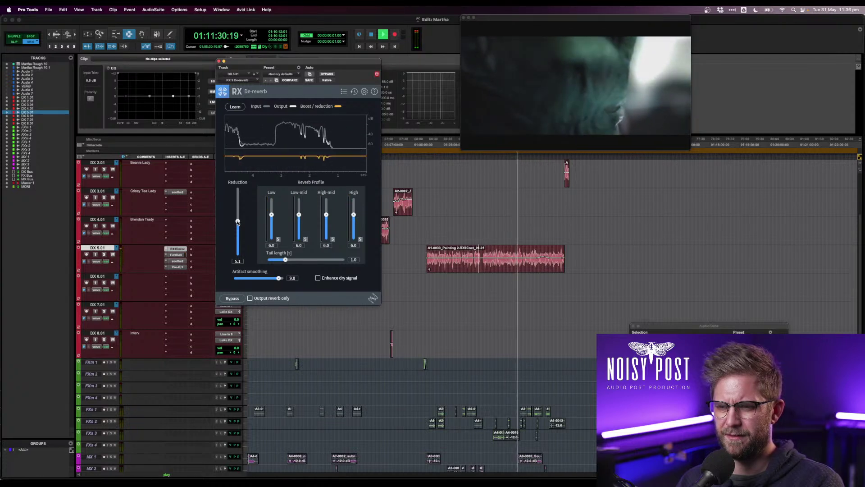
- Set De-reverb's tail length to 1.9 and its reduction to about 2.3, test Enhance dry signal on the voice, and close the plug-in
drag(285, 260, 308, 260)
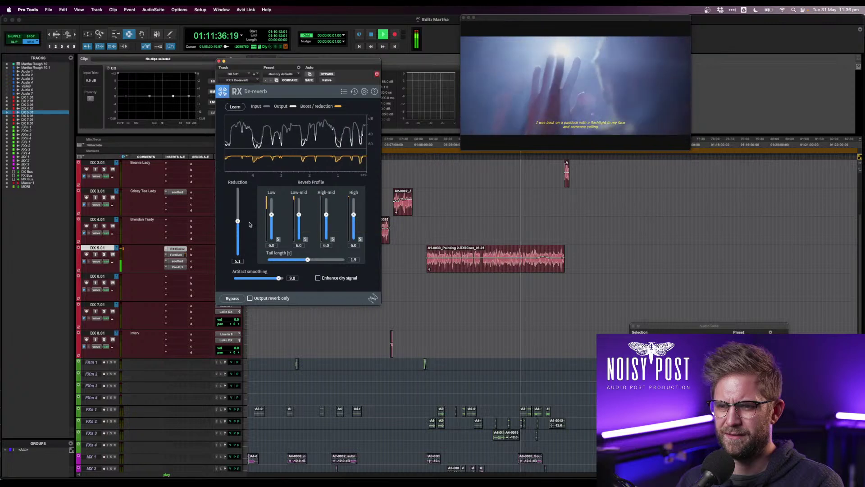
drag(237, 221, 241, 236)
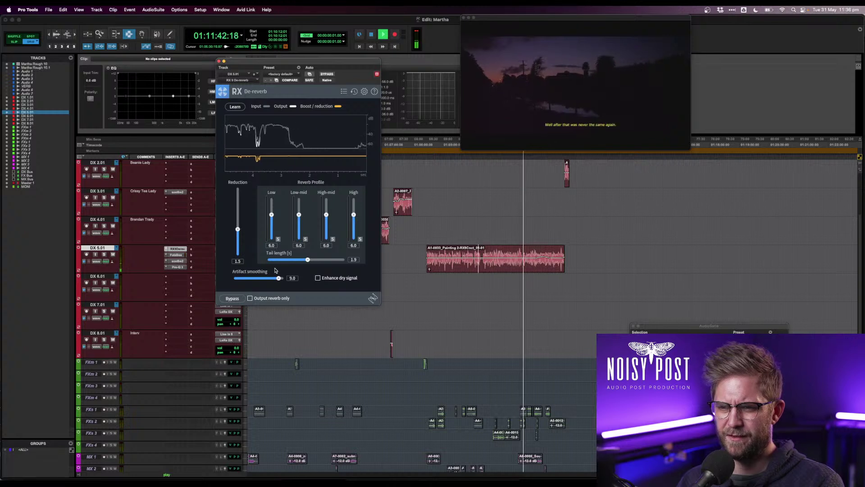
click(319, 279)
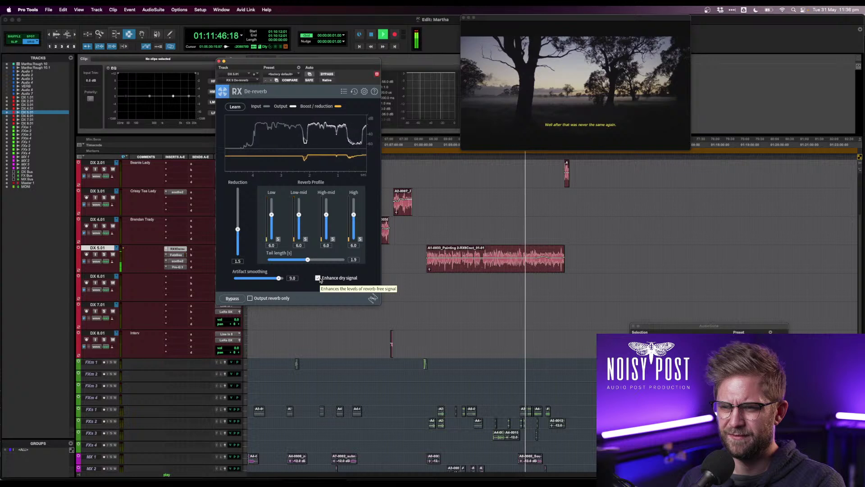
click(318, 278)
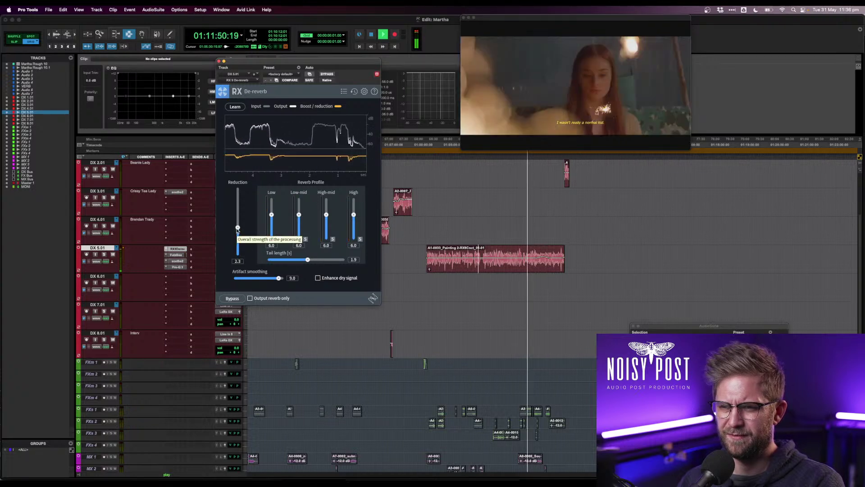
click(220, 61)
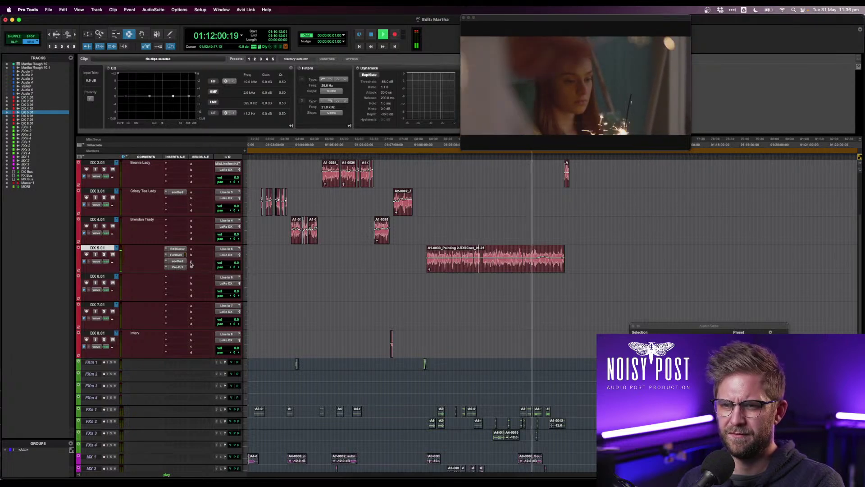
- Insert FabFilter Pro-C 2 on DX 5.01 in the free slot below Pro-Q 3
key(super+equal)
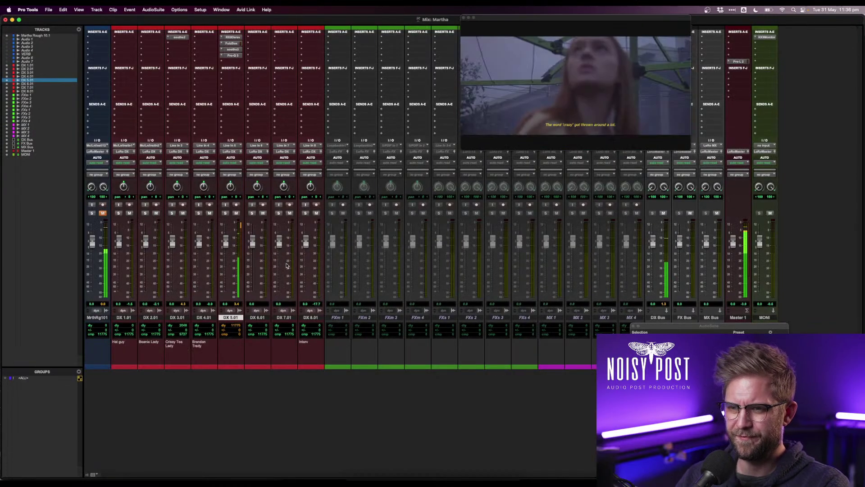
click(233, 62)
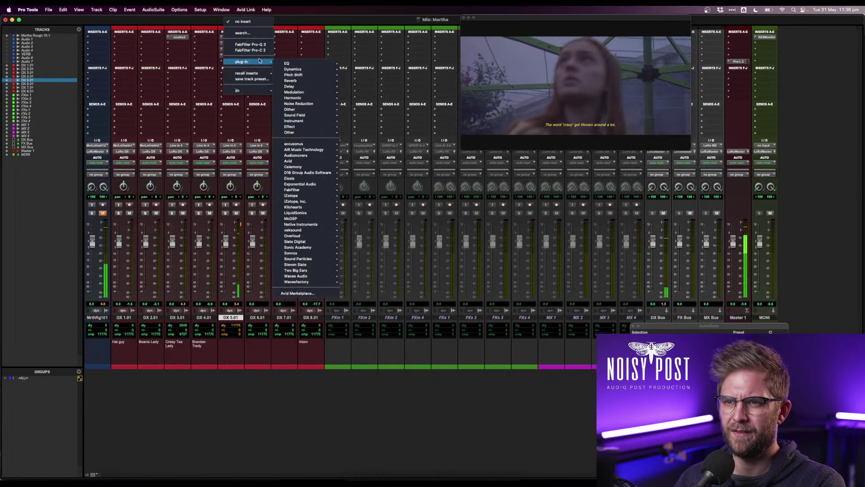
click(412, 240)
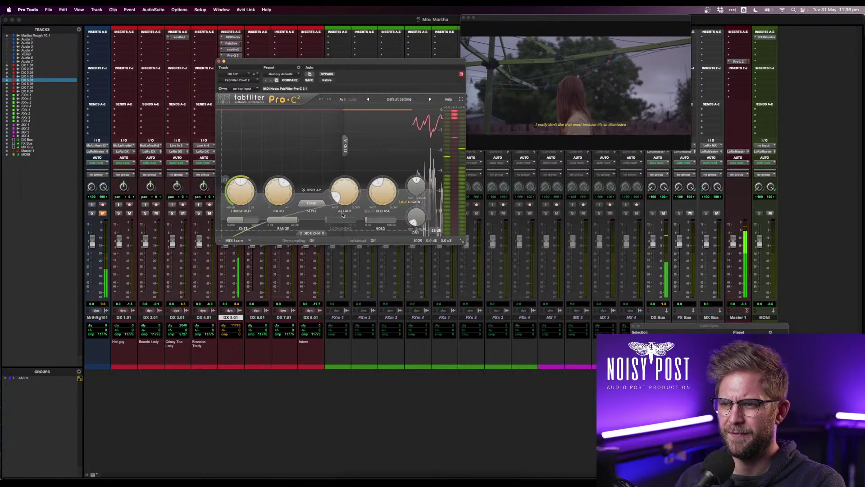
- Turn off Pro-C 2's auto gain, set the threshold to about -16 dB, slow the attack, shorten the release, and return to the Edit window
click(409, 203)
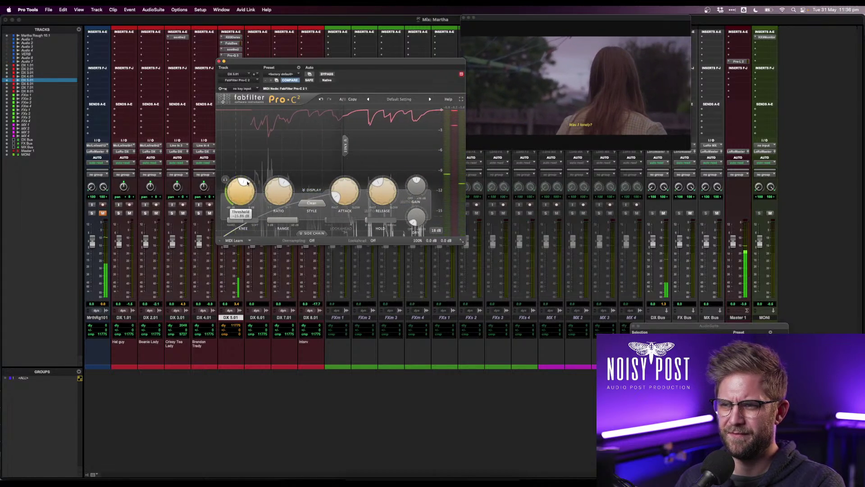
drag(348, 193, 373, 194)
drag(282, 204, 288, 202)
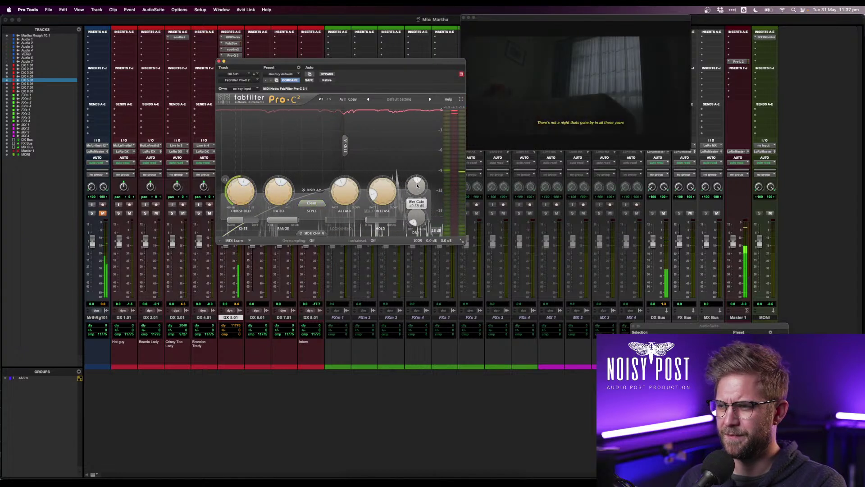
click(219, 61)
key(super+equal)
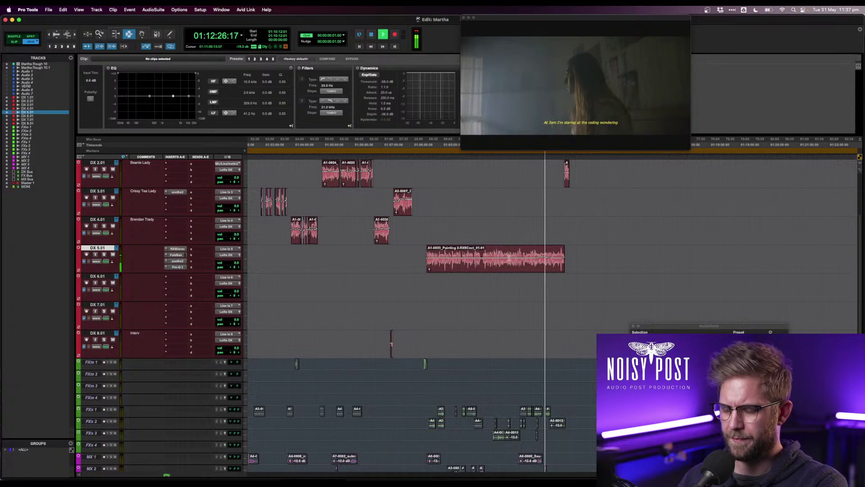
- Stop playback and select the whole Martha Rough 10 video clip
key(super+bracketleft)
key(space)
scroll(487, 218, up, 3)
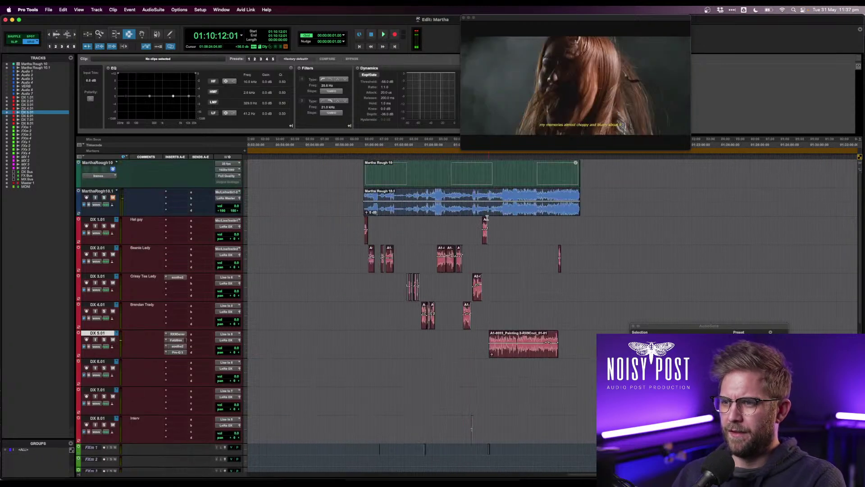
double_click(480, 171)
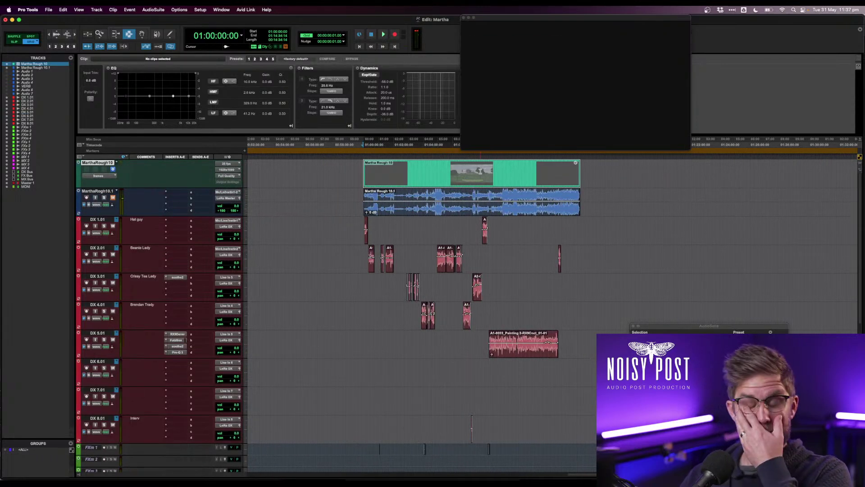